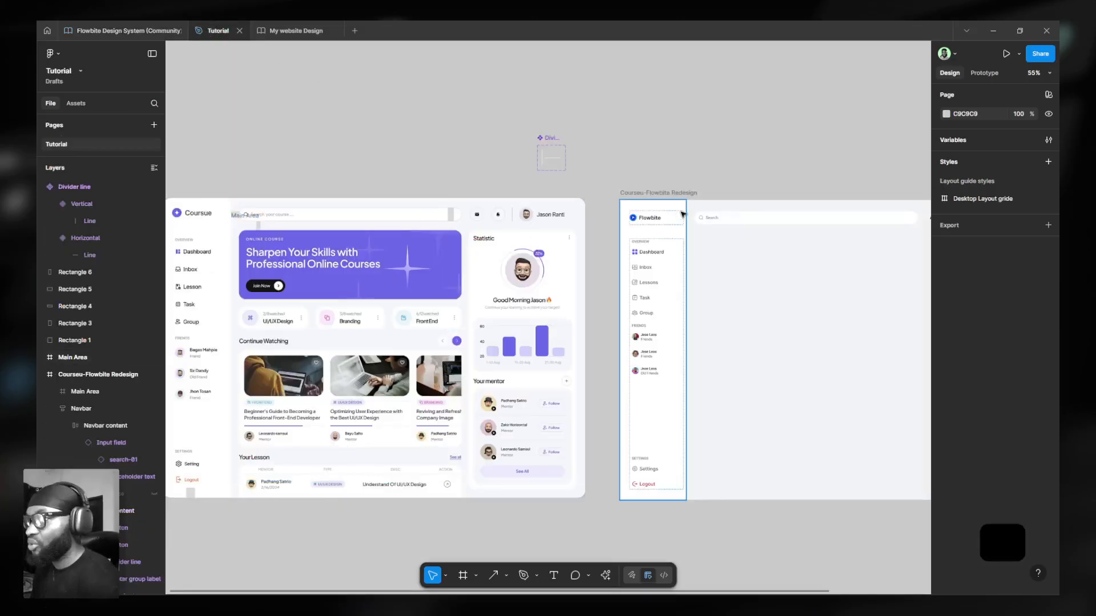
Examine the redesign frame's sidebar and top navbar alongside the reference dashboard.
{"action": "scroll", "coordinate": [590, 251], "scroll_direction": "right", "scroll_amount": 3}
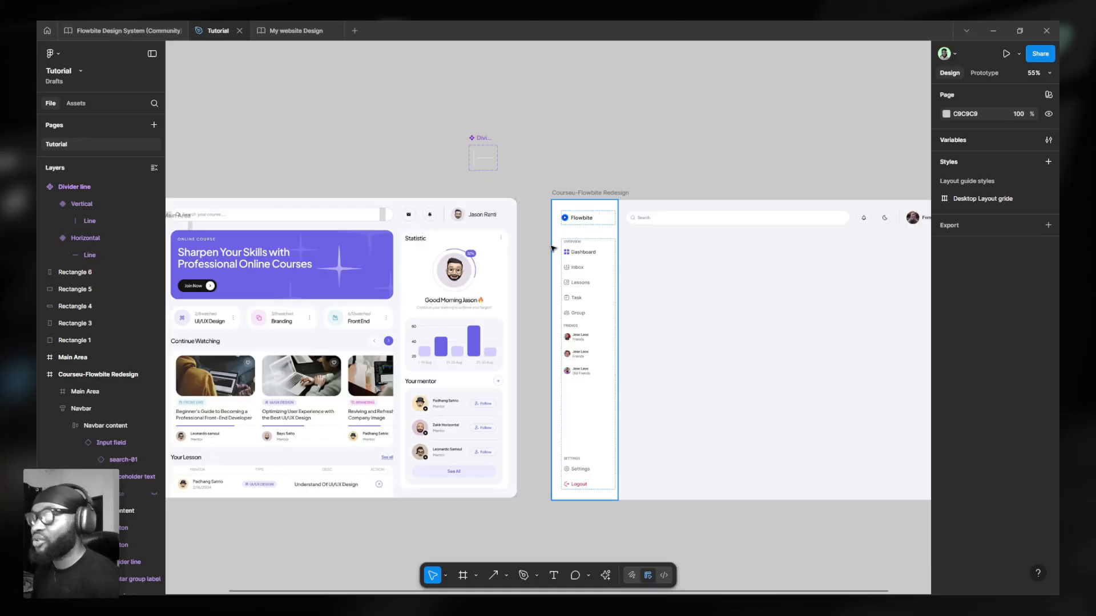
{"action": "scroll", "coordinate": [609, 291], "scroll_direction": "up", "scroll_amount": 5}
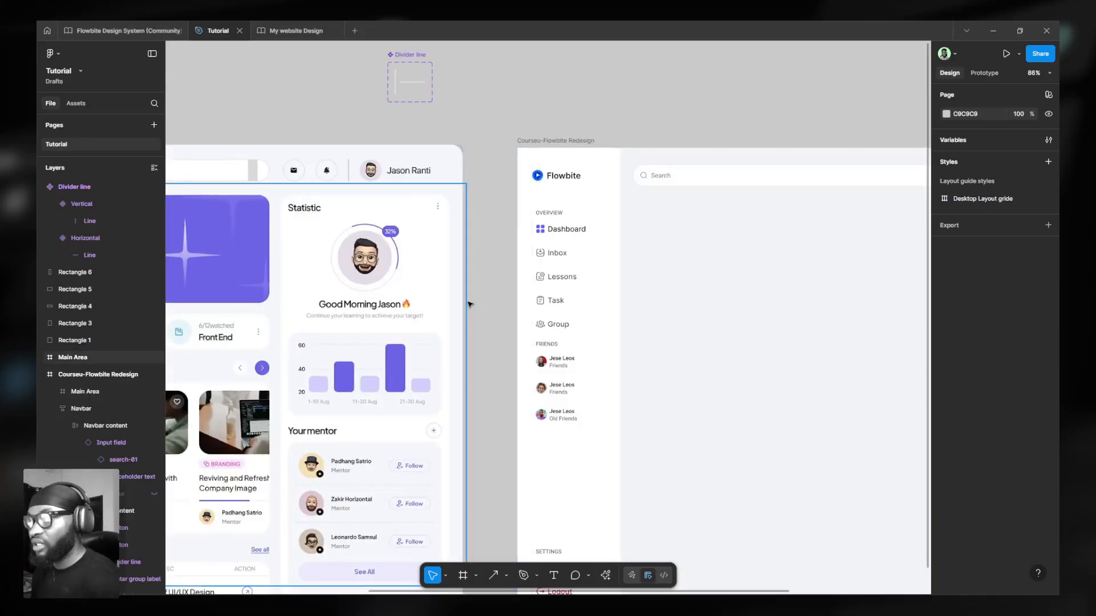
{"action": "scroll", "coordinate": [488, 224], "scroll_direction": "down", "scroll_amount": 4}
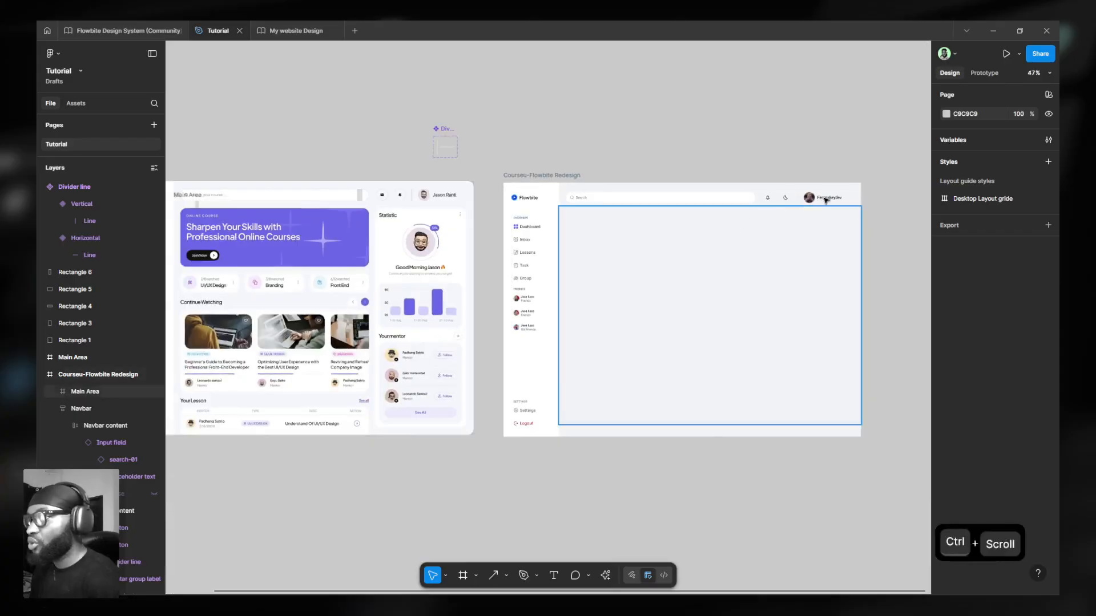
{"action": "scroll", "coordinate": [795, 174], "scroll_direction": "up", "scroll_amount": 2}
{"action": "scroll", "coordinate": [793, 174], "scroll_direction": "up", "scroll_amount": 2}
{"action": "left_click", "coordinate": [747, 194]}
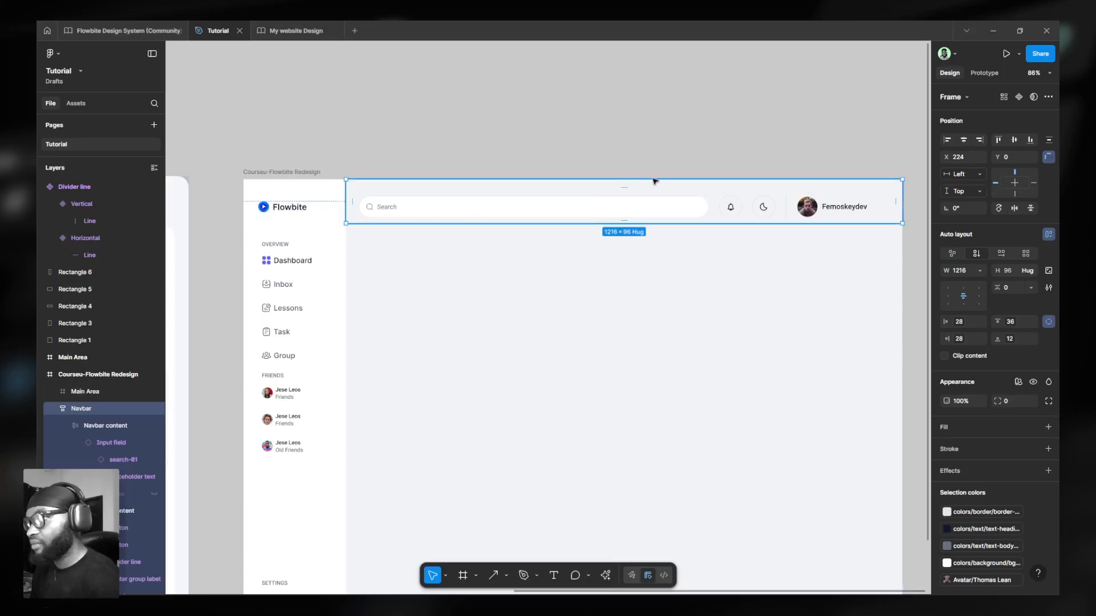
{"action": "scroll", "coordinate": [633, 189], "scroll_direction": "down", "scroll_amount": 5, "text": "ctrl"}
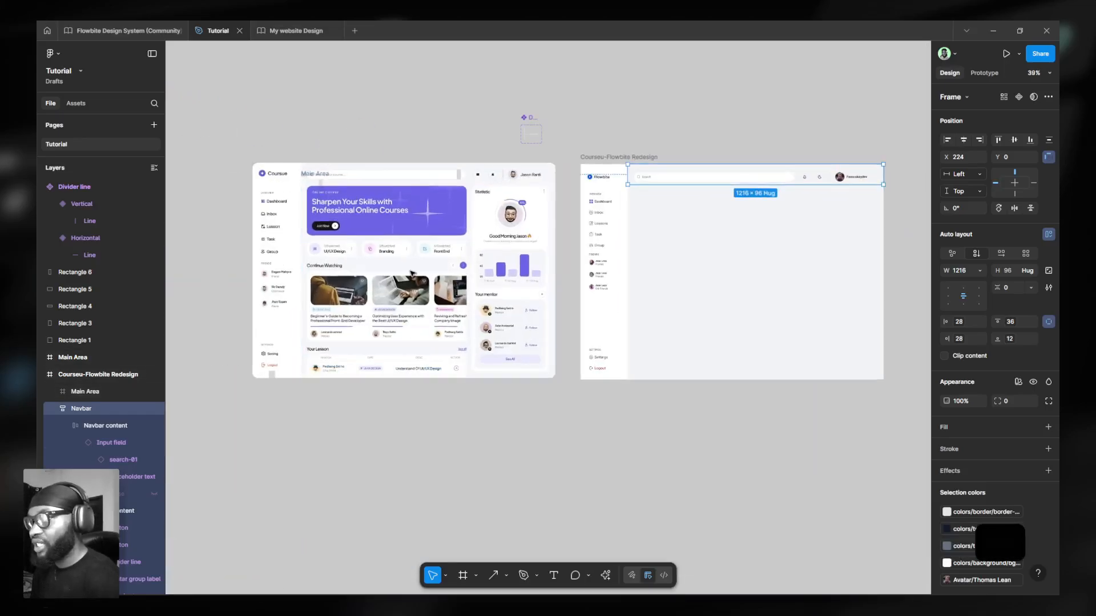
Examine the reference dashboard's main area: course banner, progress cards, Continue Watching and Your Lesson sections, and the Statistic and mentor column.
{"action": "scroll", "coordinate": [401, 264], "scroll_direction": "up", "scroll_amount": 2, "text": "ctrl"}
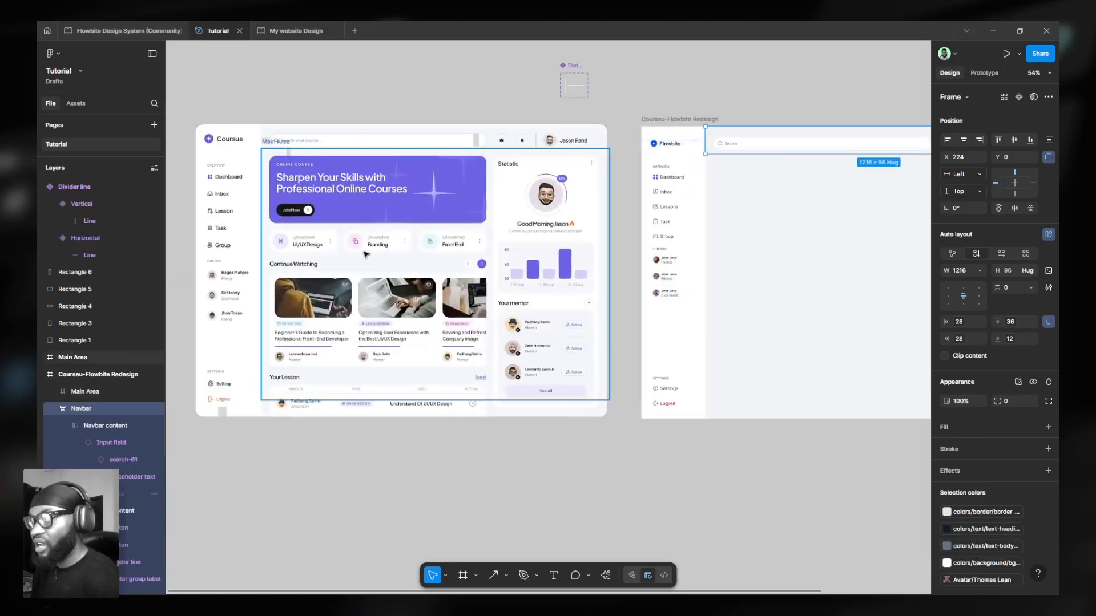
{"action": "scroll", "coordinate": [268, 243], "scroll_direction": "up", "scroll_amount": 1, "text": "ctrl"}
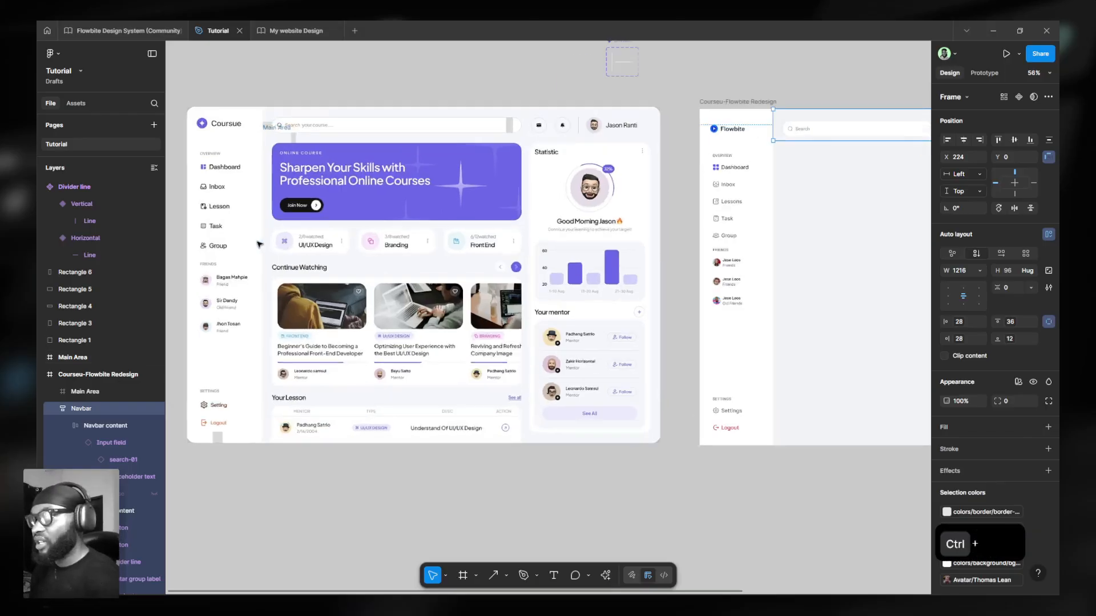
{"action": "scroll", "coordinate": [260, 240], "scroll_direction": "up", "scroll_amount": 2, "text": "ctrl"}
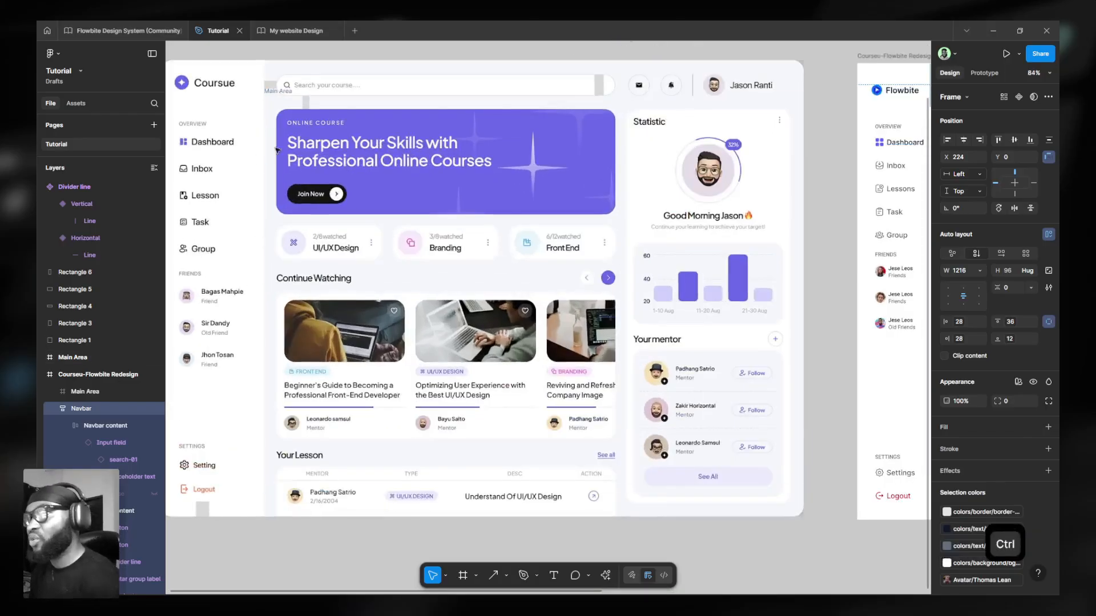
{"action": "scroll", "coordinate": [324, 249], "scroll_direction": "up", "scroll_amount": 2, "text": "ctrl"}
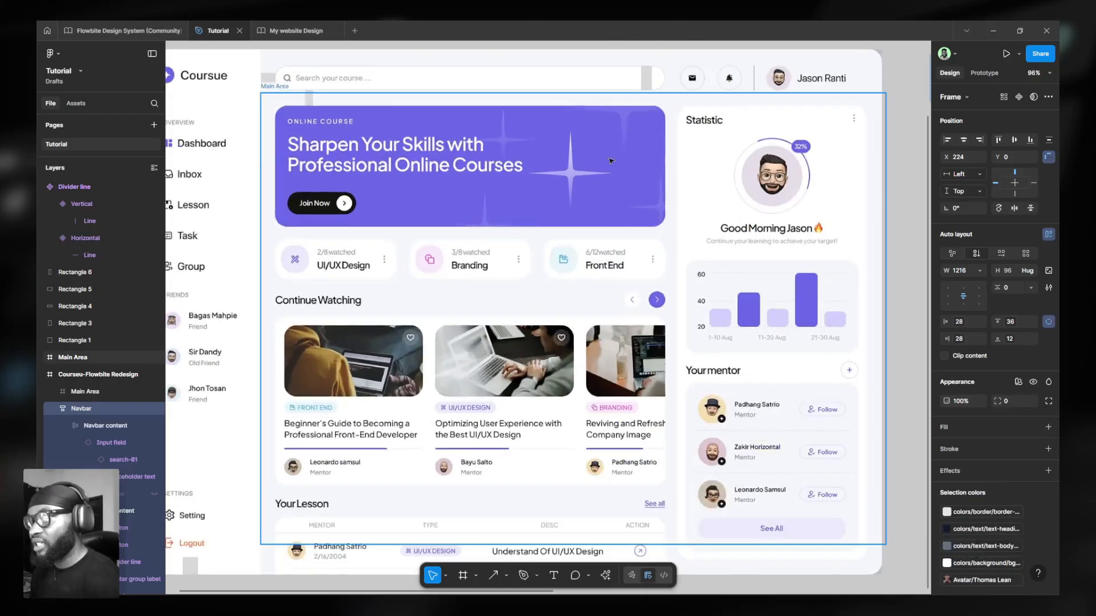
{"action": "scroll", "coordinate": [516, 171], "scroll_direction": "up", "scroll_amount": 2, "text": "ctrl"}
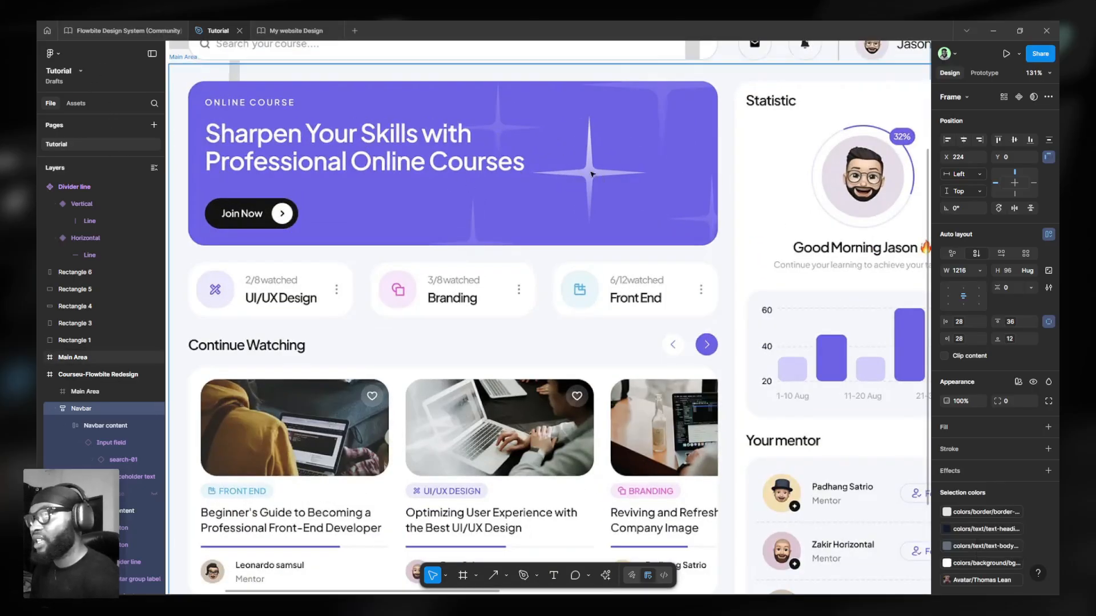
{"action": "scroll", "coordinate": [558, 177], "scroll_direction": "down", "scroll_amount": 3, "text": "ctrl"}
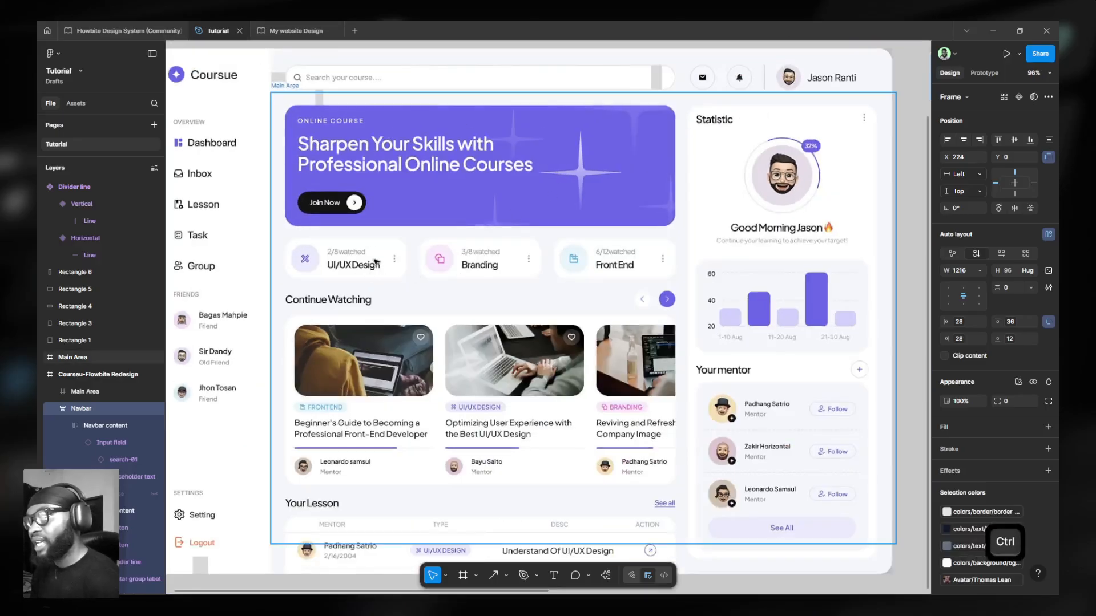
{"action": "scroll", "coordinate": [400, 309], "scroll_direction": "down", "scroll_amount": 1}
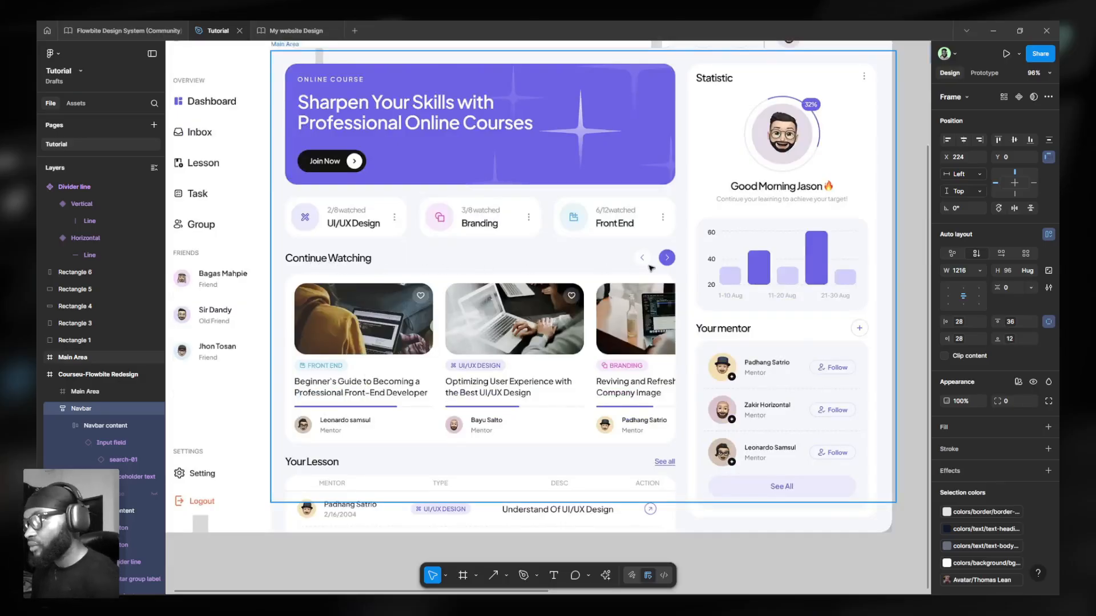
{"action": "scroll", "coordinate": [594, 376], "scroll_direction": "down", "scroll_amount": 2}
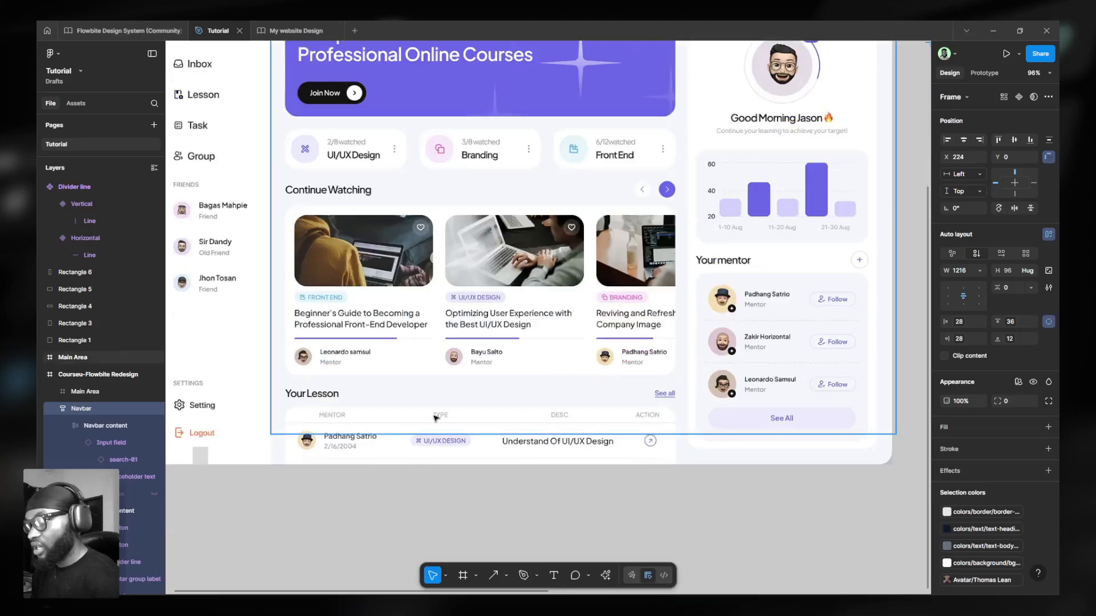
{"action": "scroll", "coordinate": [612, 428], "scroll_direction": "right", "scroll_amount": 6}
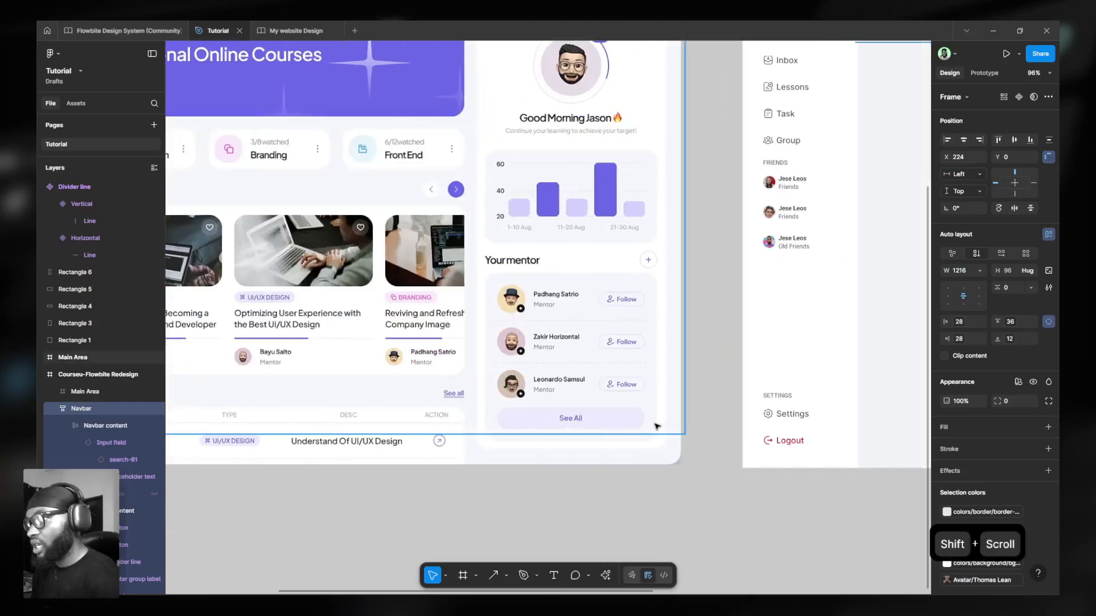
{"action": "scroll", "coordinate": [601, 219], "scroll_direction": "up", "scroll_amount": 3}
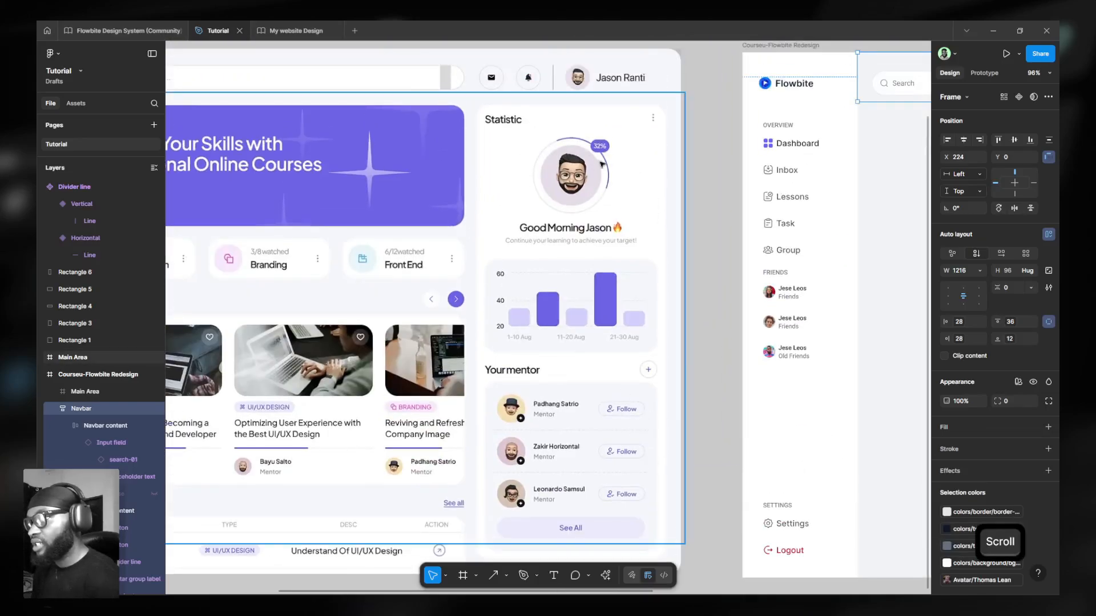
{"action": "scroll", "coordinate": [605, 317], "scroll_direction": "down", "scroll_amount": 1}
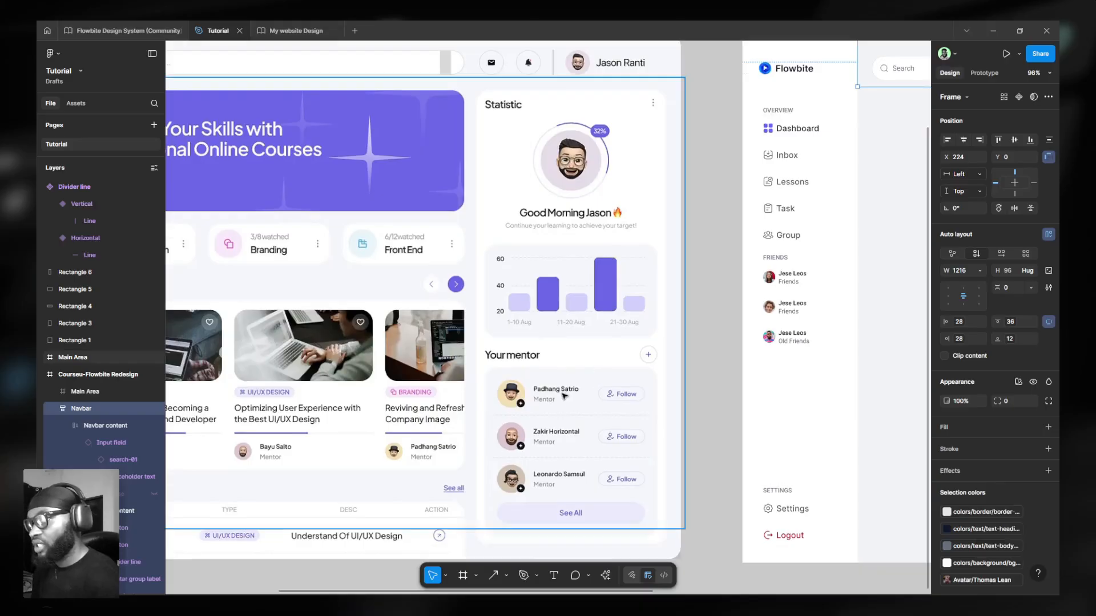
{"action": "scroll", "coordinate": [581, 270], "scroll_direction": "up", "scroll_amount": 3}
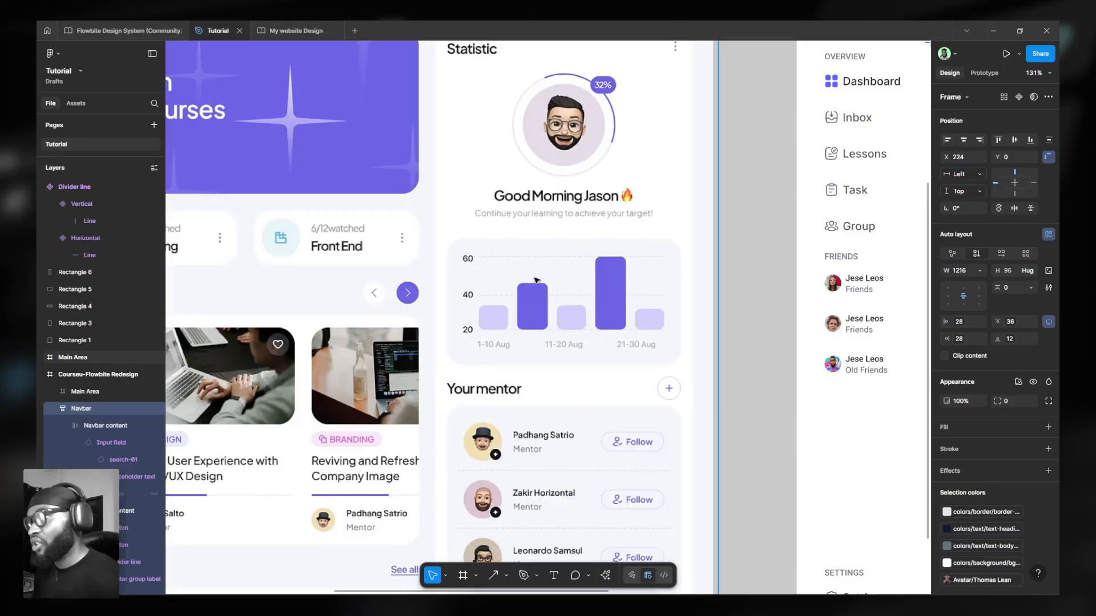
{"action": "scroll", "coordinate": [624, 245], "scroll_direction": "down", "scroll_amount": 5}
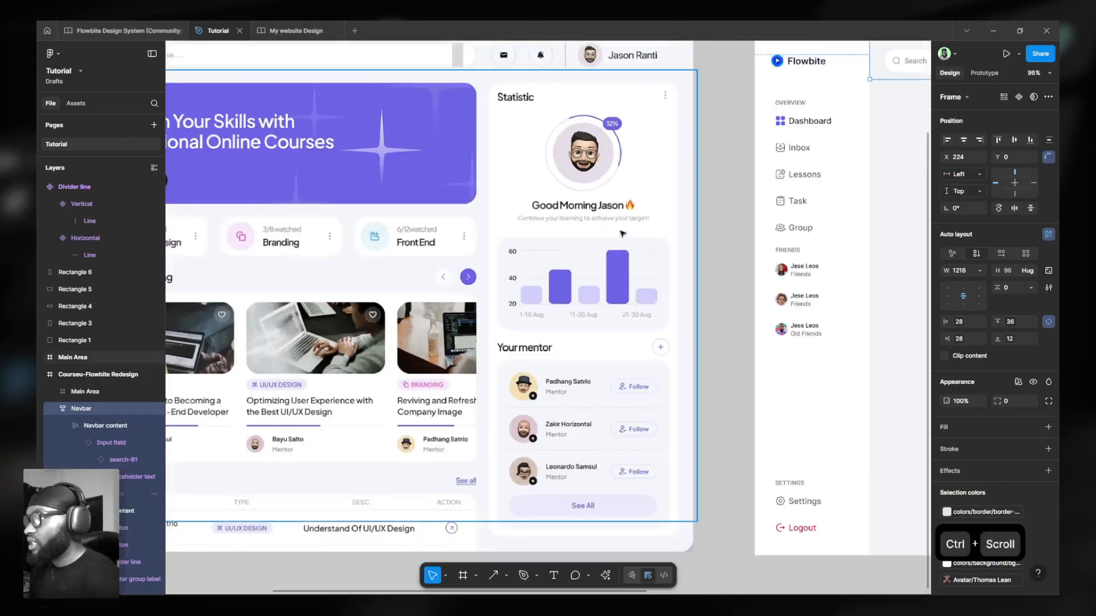
{"action": "scroll", "coordinate": [591, 263], "scroll_direction": "right", "scroll_amount": 3}
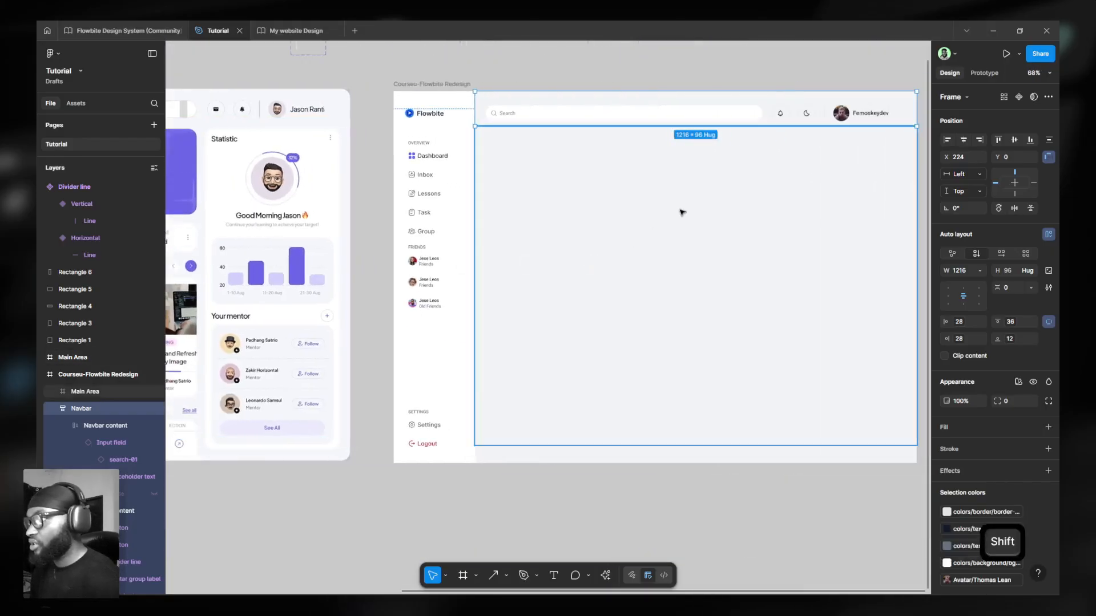
Show the layout guides and apply horizontal auto layout to the redesign's Main Area frame.
{"action": "left_click", "coordinate": [482, 173]}
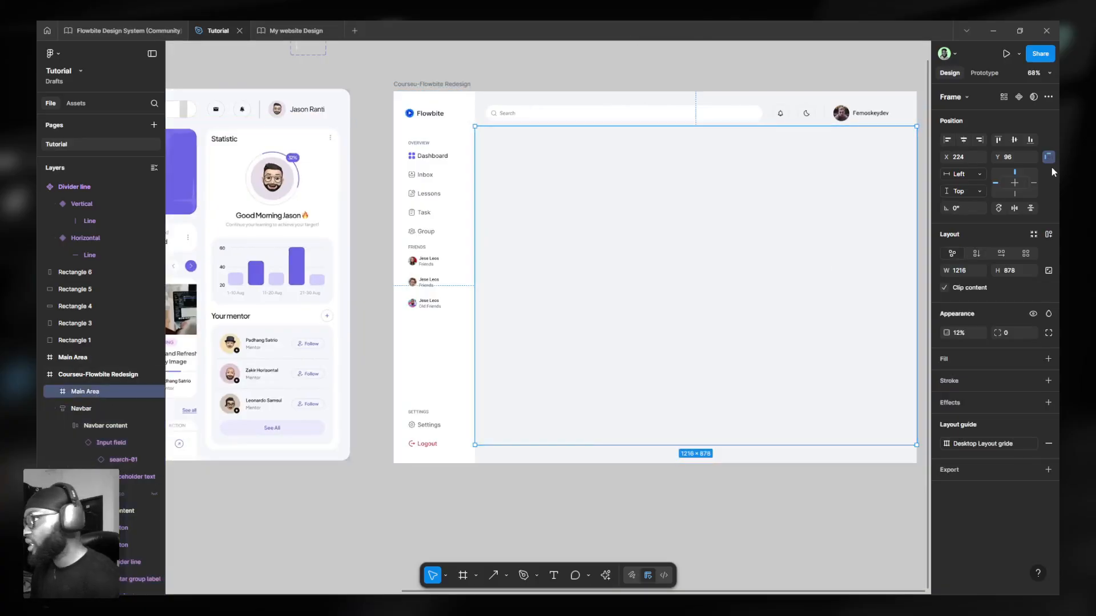
{"action": "scroll", "coordinate": [813, 254], "scroll_direction": "right", "scroll_amount": 2}
{"action": "scroll", "coordinate": [812, 260], "scroll_direction": "right", "scroll_amount": 1}
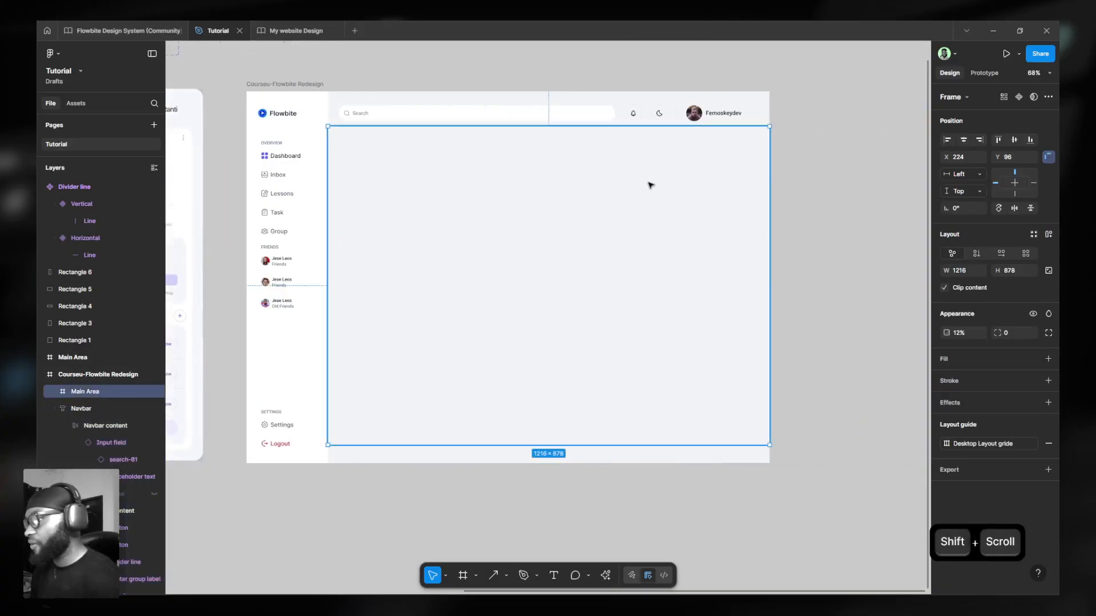
{"action": "key", "text": "shift+g"}
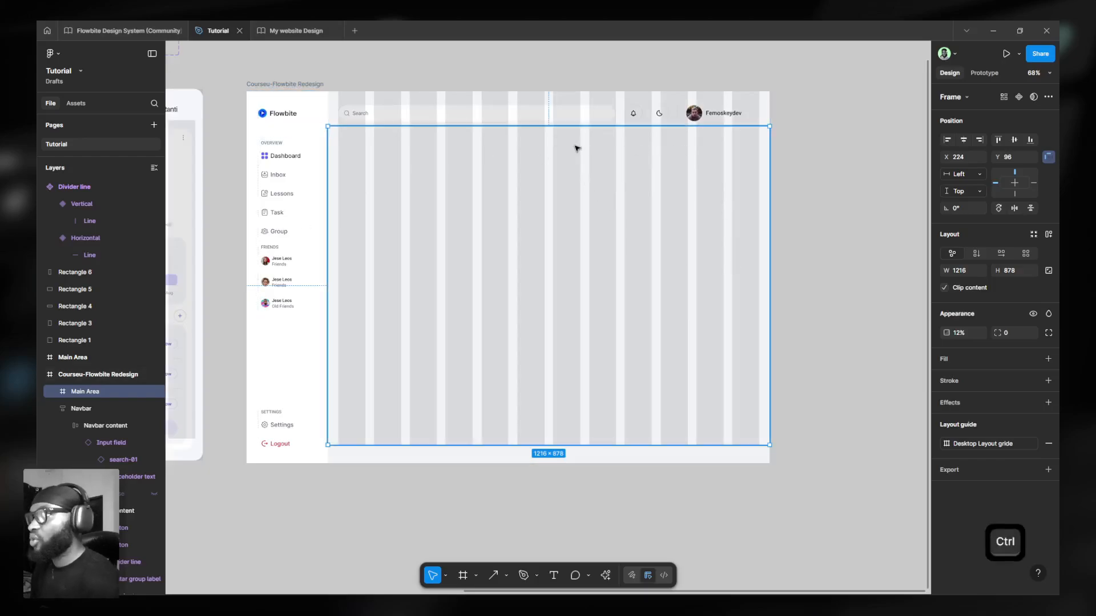
{"action": "scroll", "coordinate": [628, 172], "scroll_direction": "down", "scroll_amount": 5}
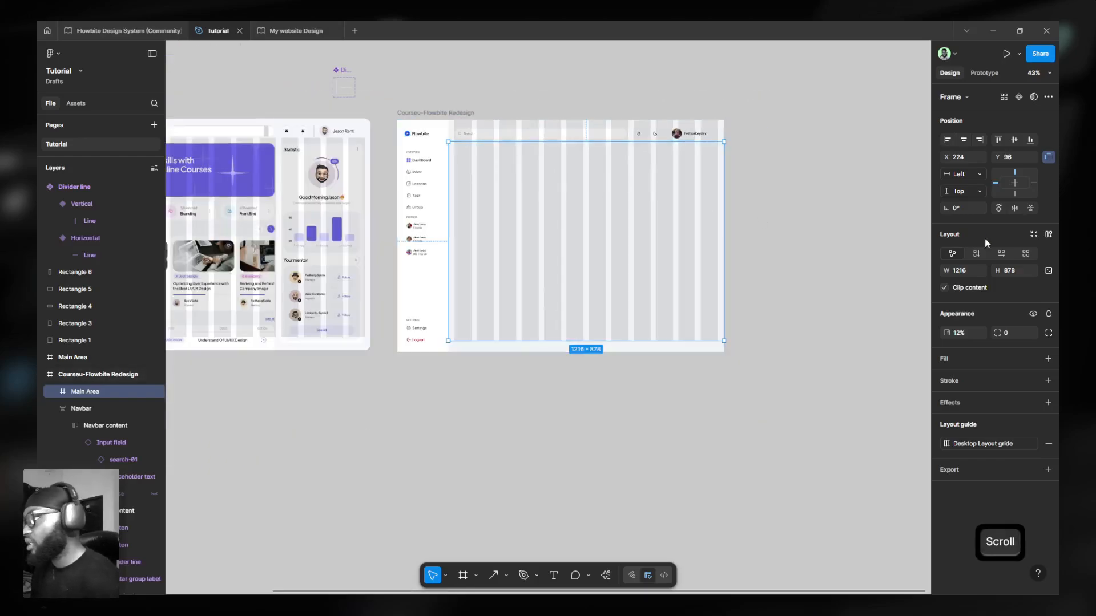
{"action": "left_click", "coordinate": [977, 255]}
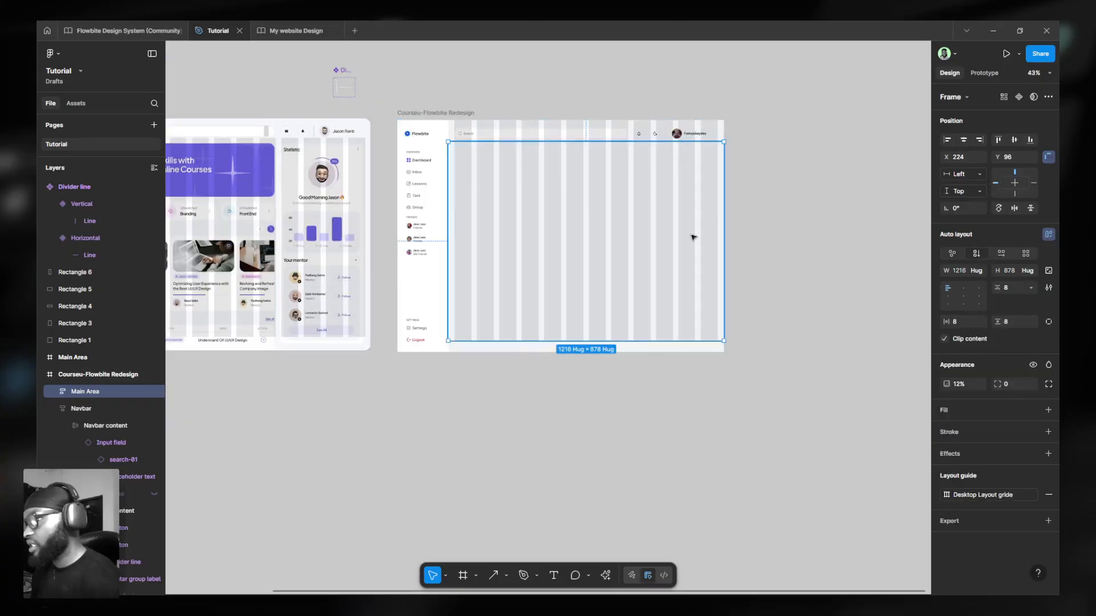
{"action": "left_click", "coordinate": [1001, 253]}
{"action": "scroll", "coordinate": [653, 227], "scroll_direction": "up", "scroll_amount": 3}
{"action": "scroll", "coordinate": [653, 227], "scroll_direction": "left", "scroll_amount": 5}
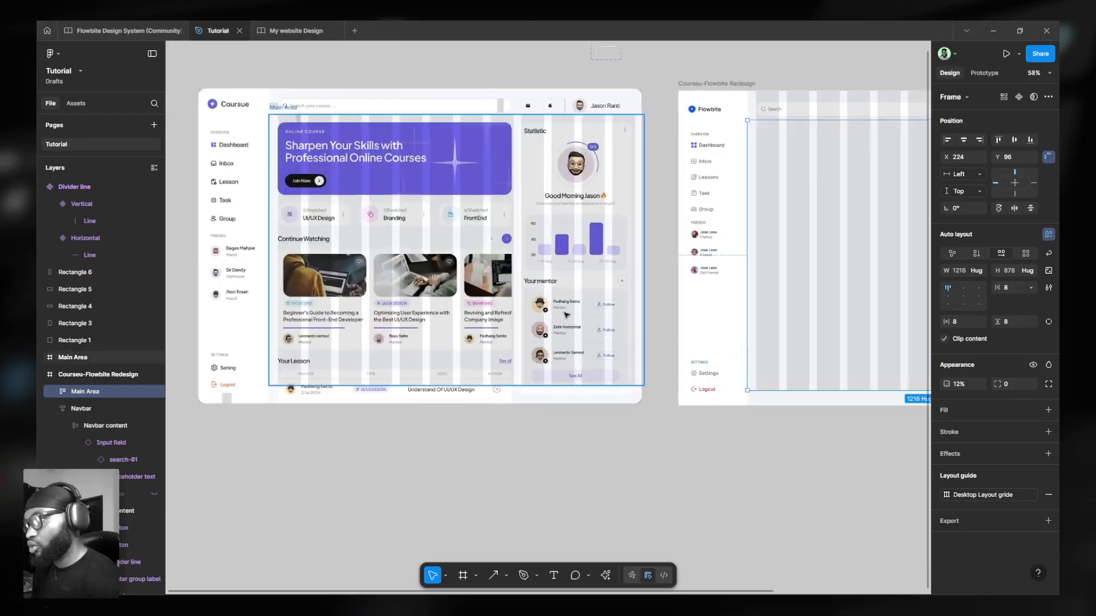
{"action": "scroll", "coordinate": [692, 181], "scroll_direction": "right", "scroll_amount": 5}
{"action": "scroll", "coordinate": [691, 181], "scroll_direction": "right", "scroll_amount": 1}
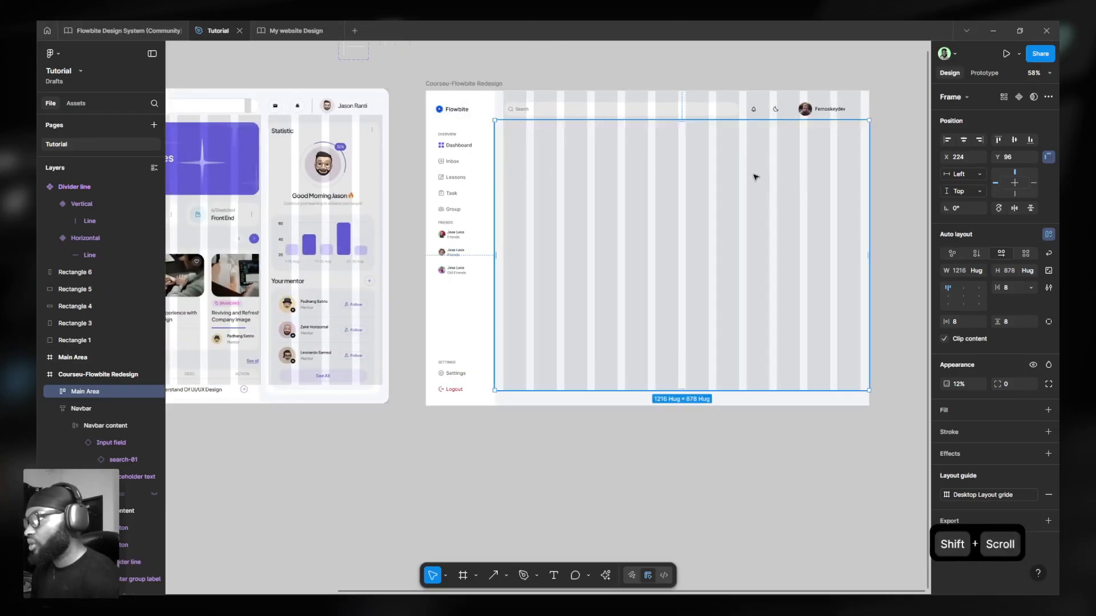
{"action": "key", "text": "f"}
{"action": "left_click_drag", "start_coordinate": [509, 139], "coordinate": [740, 277]}
{"action": "key", "text": "ctrl+z"}
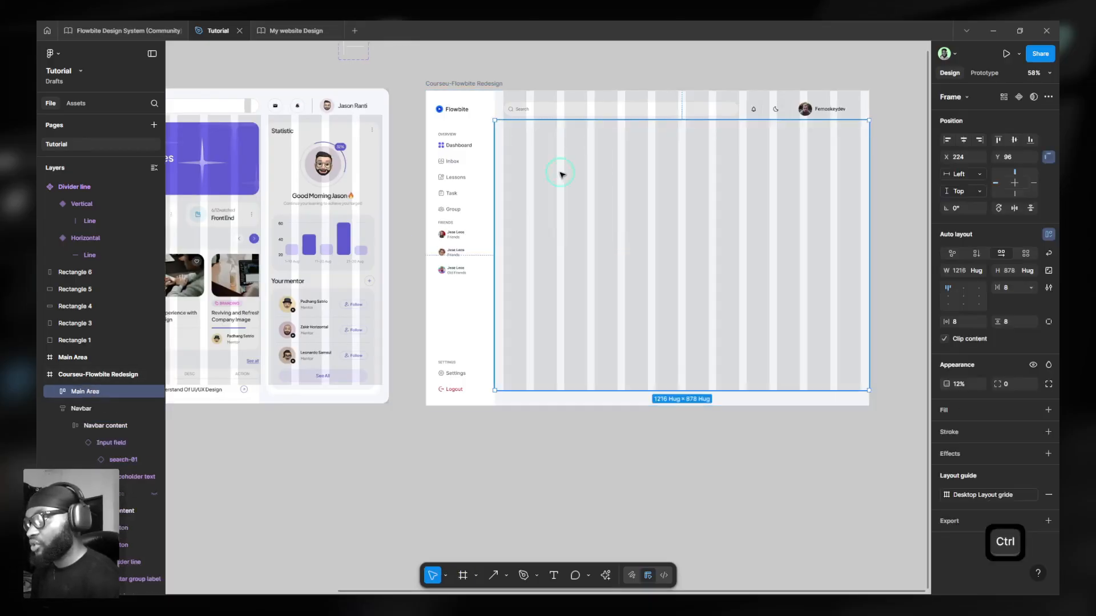
Draw a frame about 789 × 618 inside the redesign's Main Area.
{"action": "key", "text": "f"}
{"action": "left_click_drag", "start_coordinate": [536, 163], "coordinate": [773, 343]}
{"action": "key", "text": "shift"}
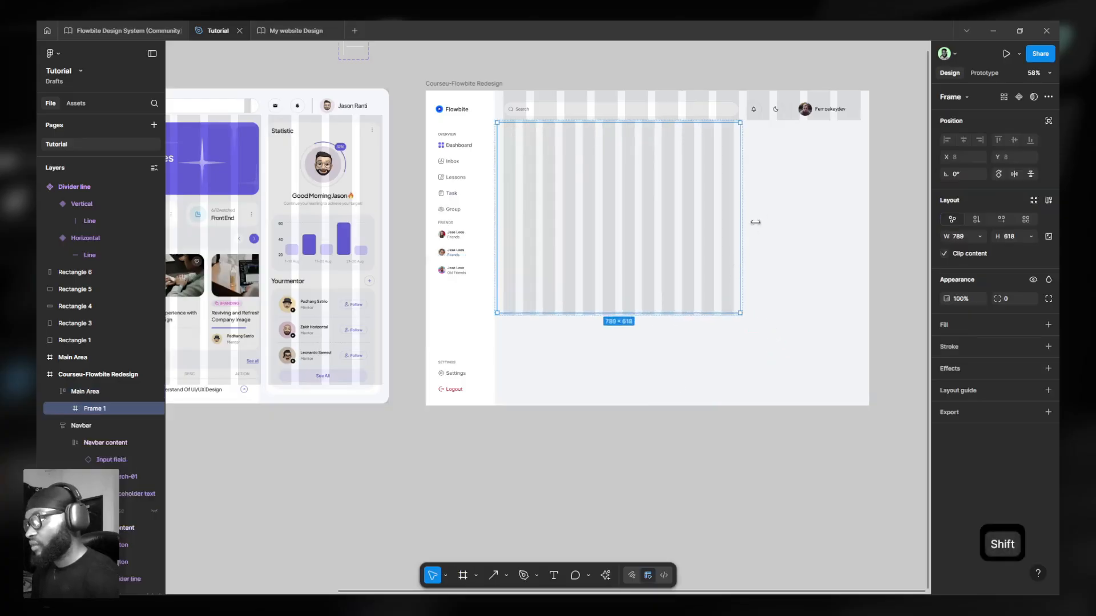
Resize the redesign's Main Area frame to 1216 × 928 so it fills the space beside the sidebar and below the navbar.
{"action": "key", "text": "shift+a"}
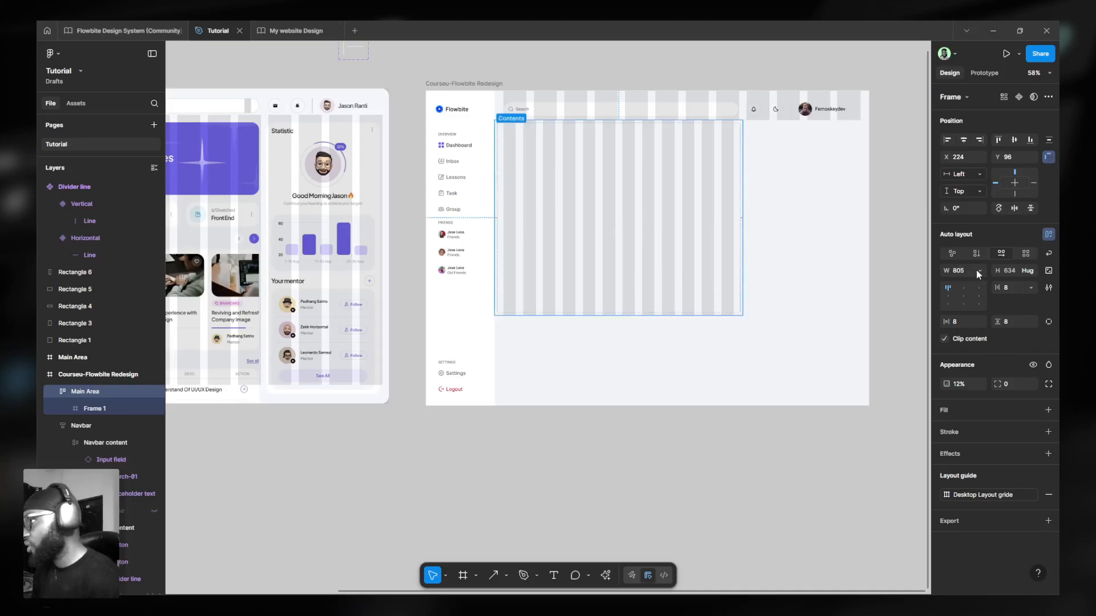
{"action": "left_click_drag", "start_coordinate": [742, 252], "coordinate": [868, 244]}
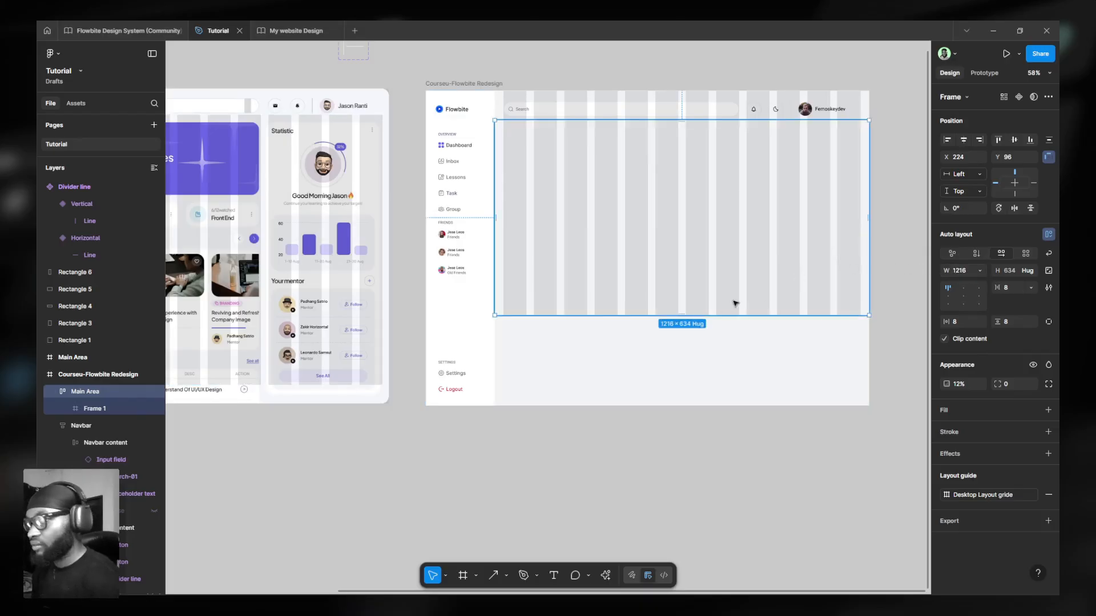
{"action": "left_click_drag", "start_coordinate": [697, 360], "coordinate": [688, 407]}
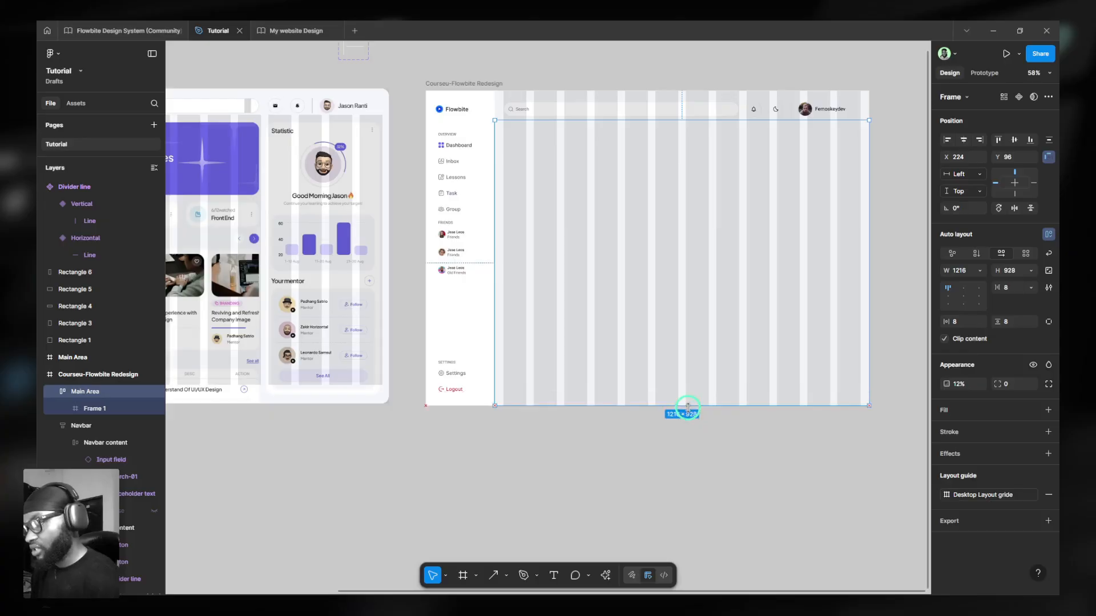
Rename the frame inside Main Area to Section 1 and duplicate it as Section 2.
{"action": "left_click", "coordinate": [106, 409]}
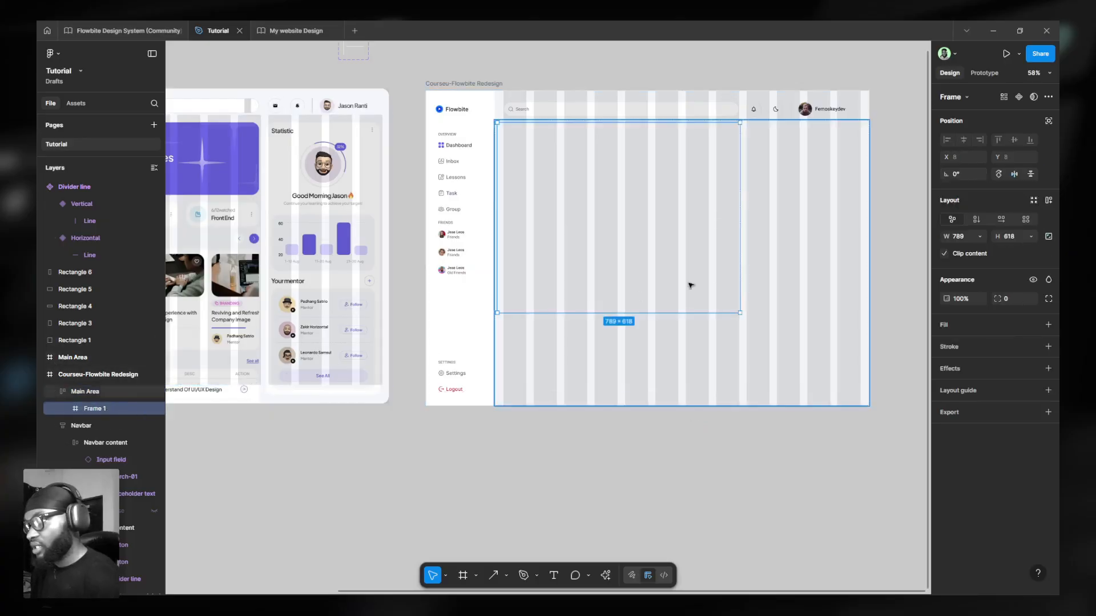
{"action": "key", "text": "ctrl+r"}
{"action": "type", "text": "Section 1"}
{"action": "key", "text": "Return"}
{"action": "key", "text": "ctrl+d"}
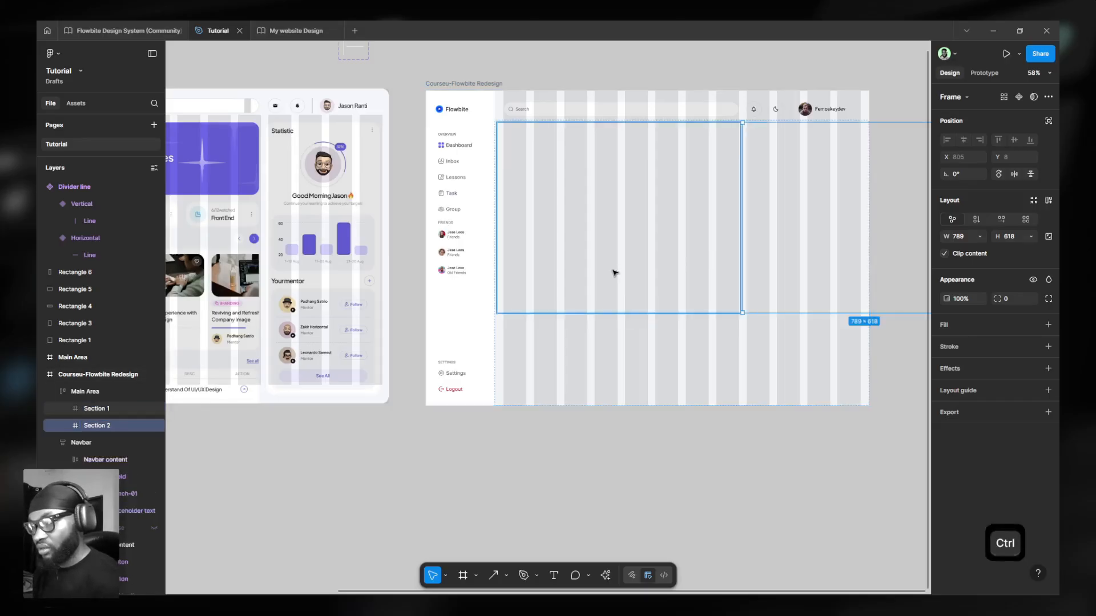
{"action": "key", "text": "ctrl+r"}
{"action": "type", "text": "Sec"}
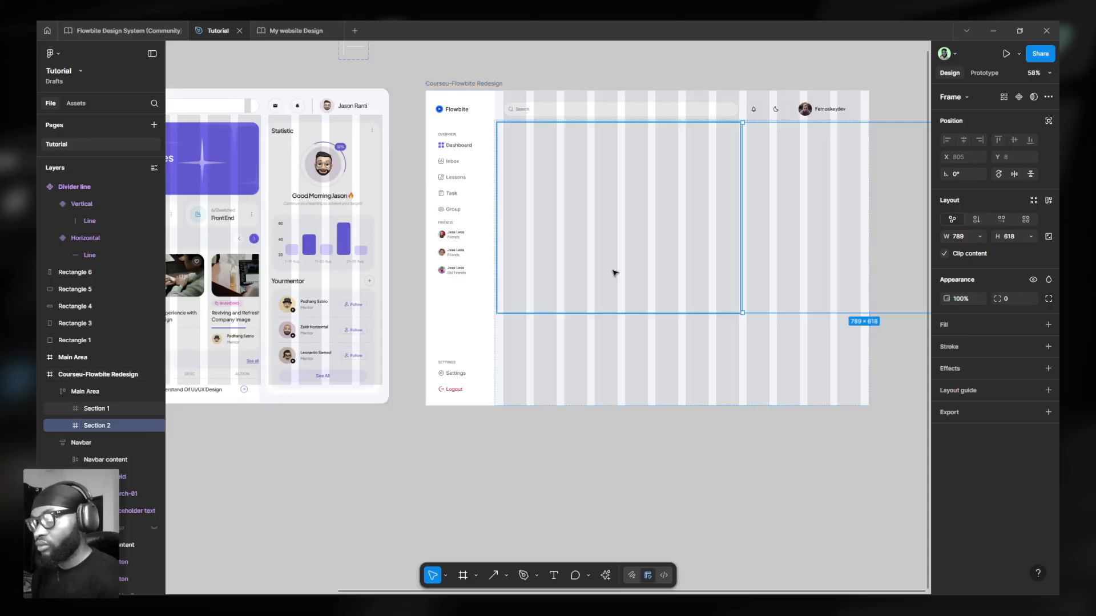
Delete the separate Main Area frame that overlays the reference dashboard.
{"action": "left_click", "coordinate": [246, 223]}
{"action": "key", "text": "Delete"}
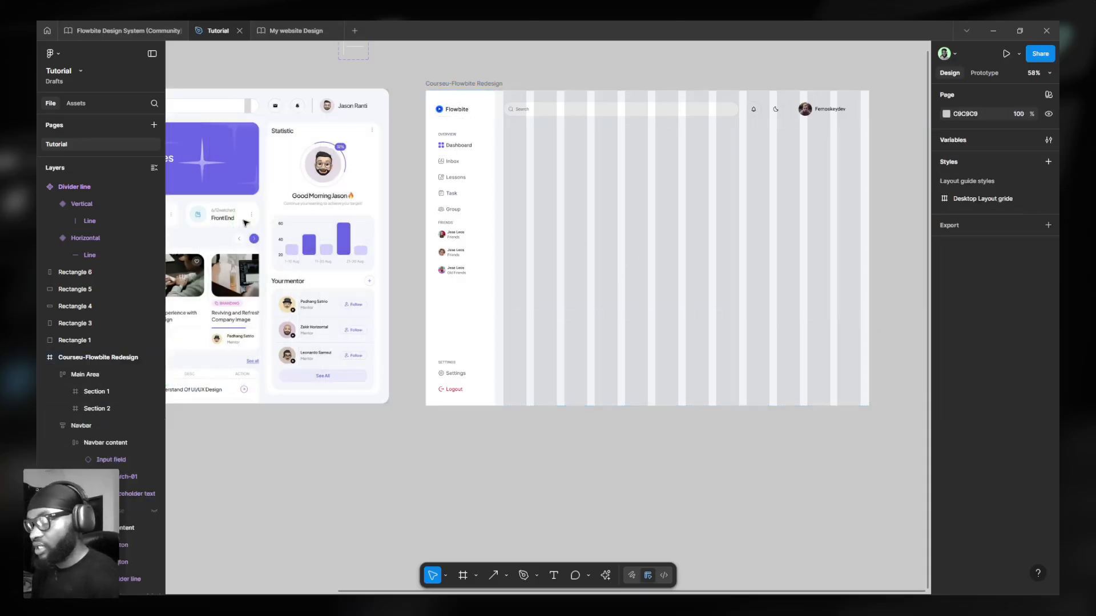
Narrow Section 1 in the redesign's Main Area to 785 wide, aligning its right edge with the search field.
{"action": "scroll", "coordinate": [290, 176], "scroll_direction": "left", "scroll_amount": 3}
{"action": "scroll", "coordinate": [429, 175], "scroll_direction": "right", "scroll_amount": 5}
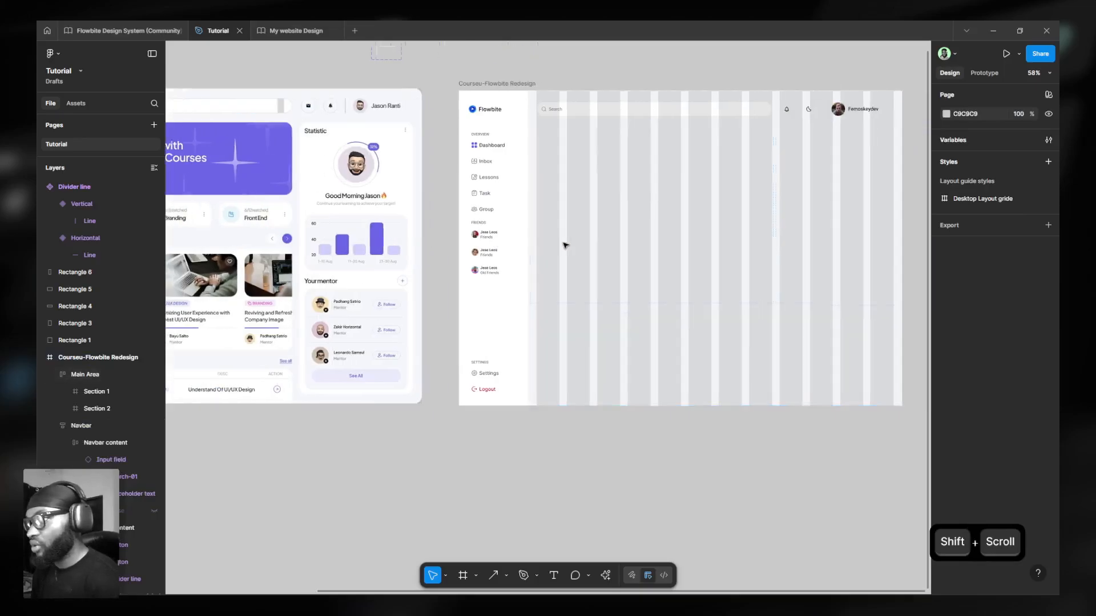
{"action": "left_click", "coordinate": [428, 175]}
{"action": "left_click", "coordinate": [521, 191]}
{"action": "scroll", "coordinate": [502, 113], "scroll_direction": "up", "scroll_amount": 5}
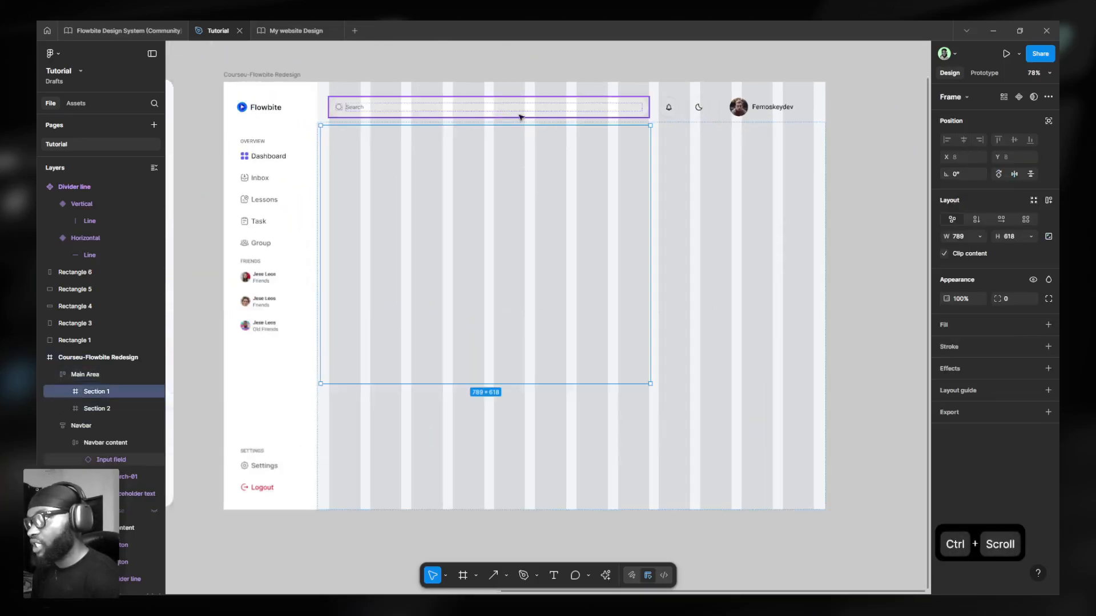
{"action": "scroll", "coordinate": [687, 129], "scroll_direction": "up", "scroll_amount": 1}
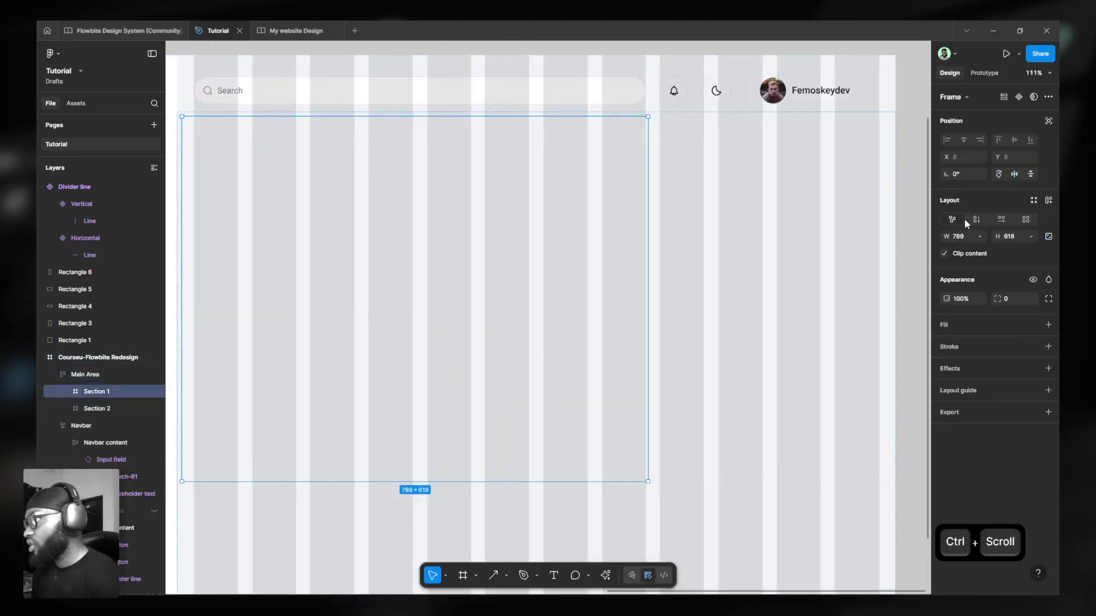
{"action": "scroll", "coordinate": [657, 114], "scroll_direction": "up", "scroll_amount": 4}
{"action": "left_click_drag", "start_coordinate": [642, 136], "coordinate": [639, 135]}
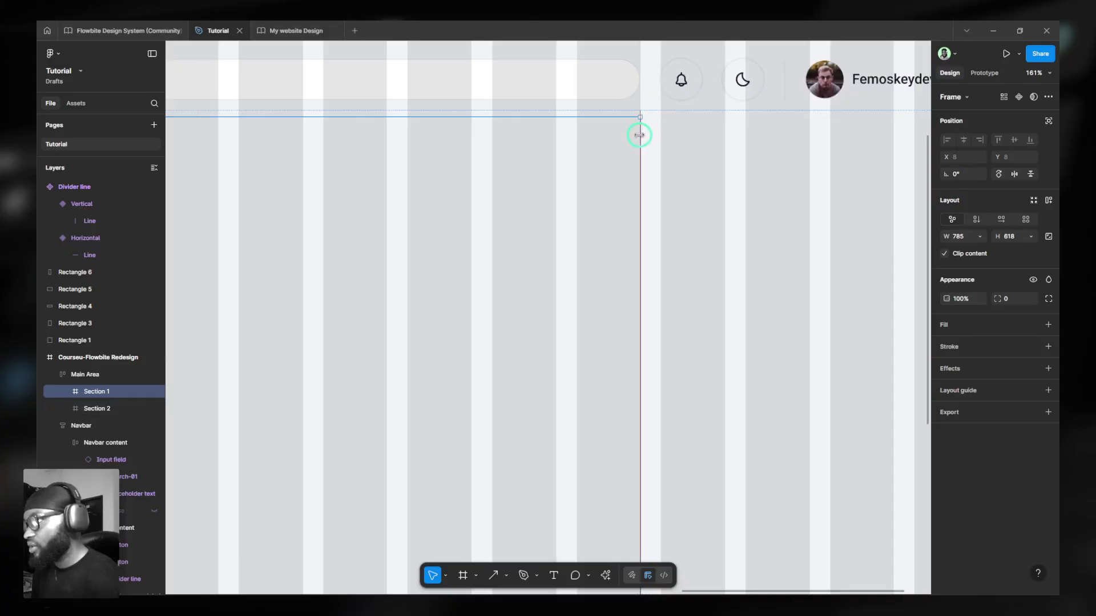
Give Section 2 the library color white as its fill.
{"action": "scroll", "coordinate": [613, 189], "scroll_direction": "down", "scroll_amount": 5}
{"action": "left_click", "coordinate": [665, 201]}
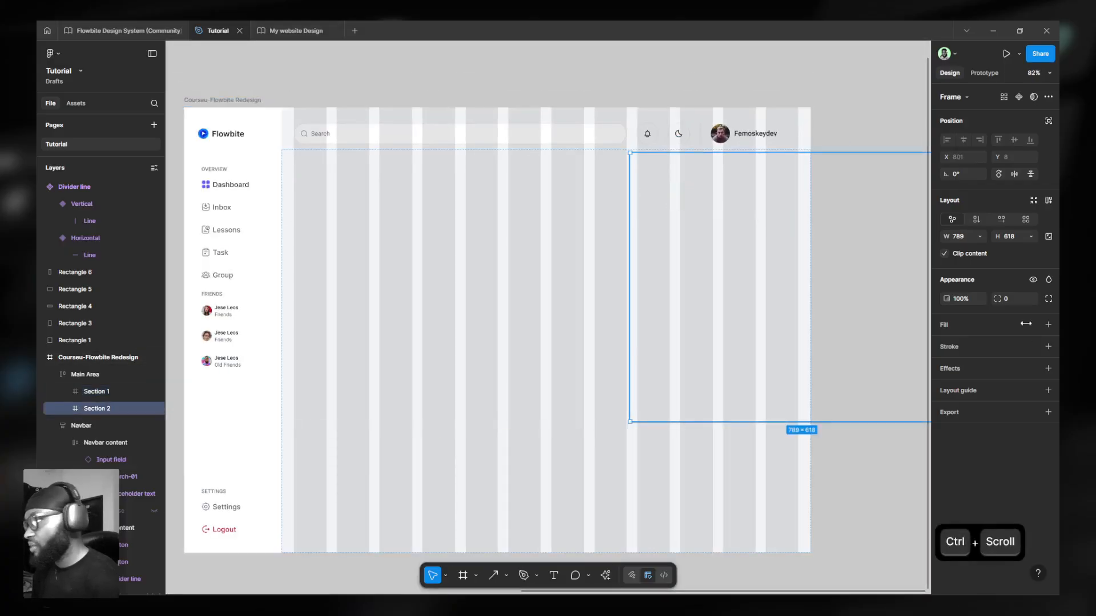
{"action": "left_click", "coordinate": [1033, 324]}
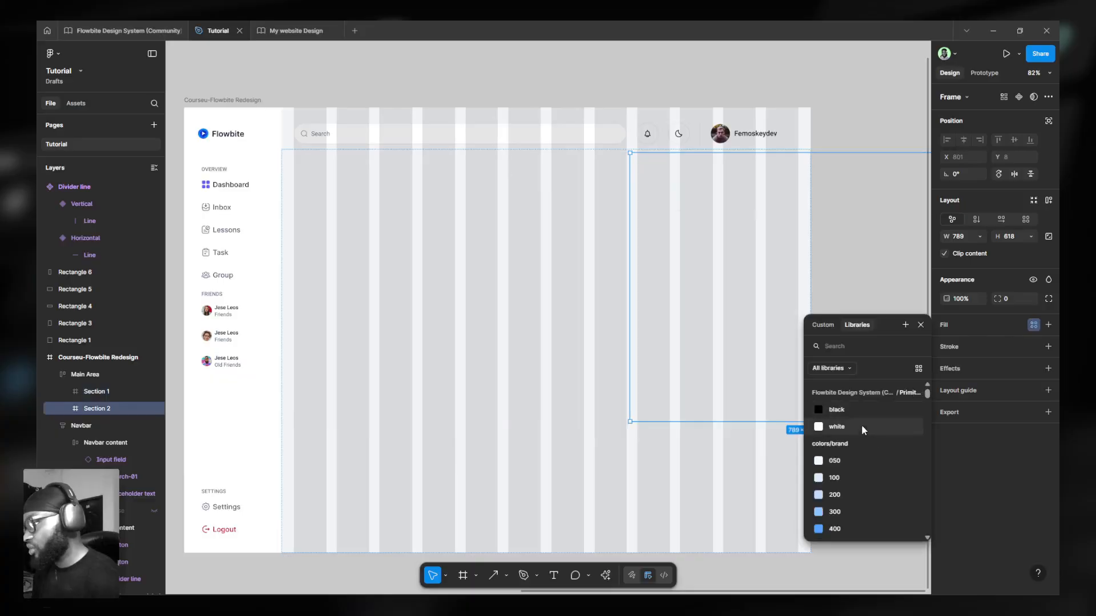
{"action": "left_click", "coordinate": [864, 430]}
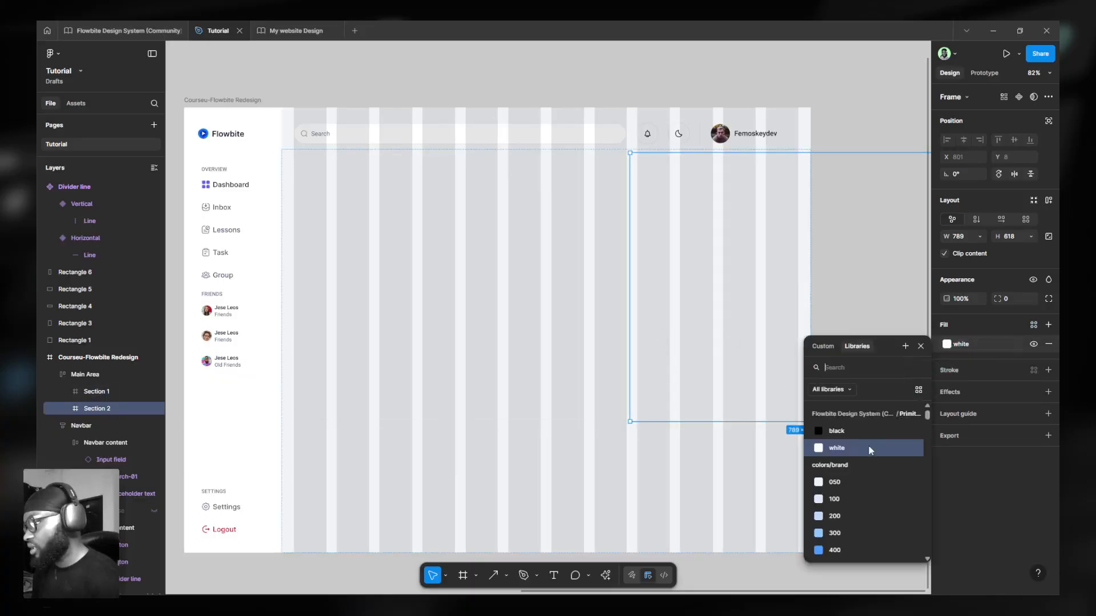
Fill Section 1 with the library color colors/brand/100 and hide the layout guides.
{"action": "left_click", "coordinate": [619, 354]}
{"action": "left_click", "coordinate": [610, 347]}
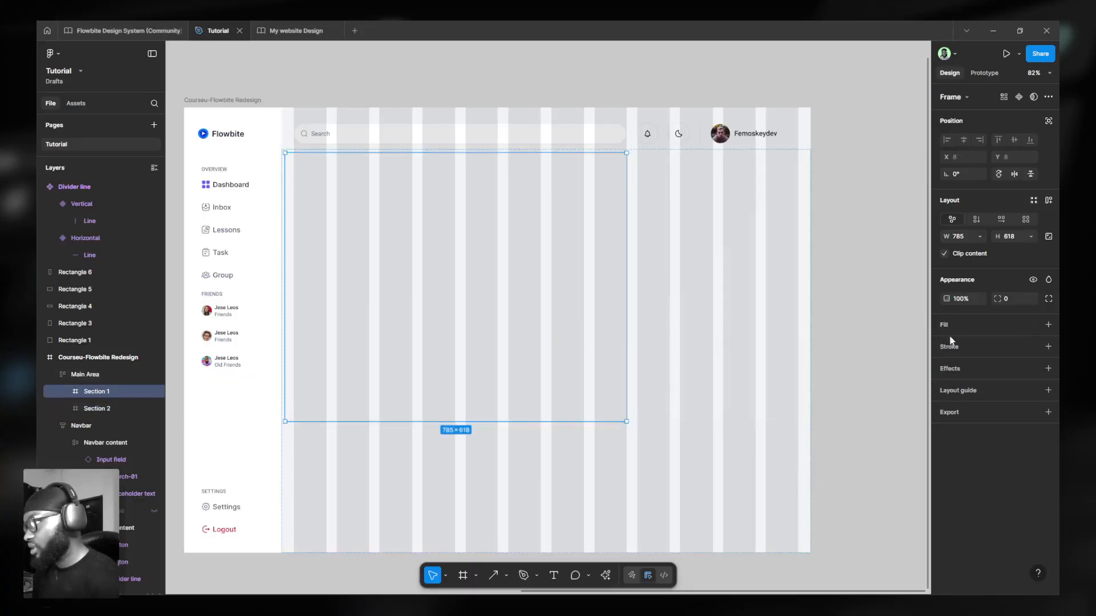
{"action": "left_click", "coordinate": [1034, 325]}
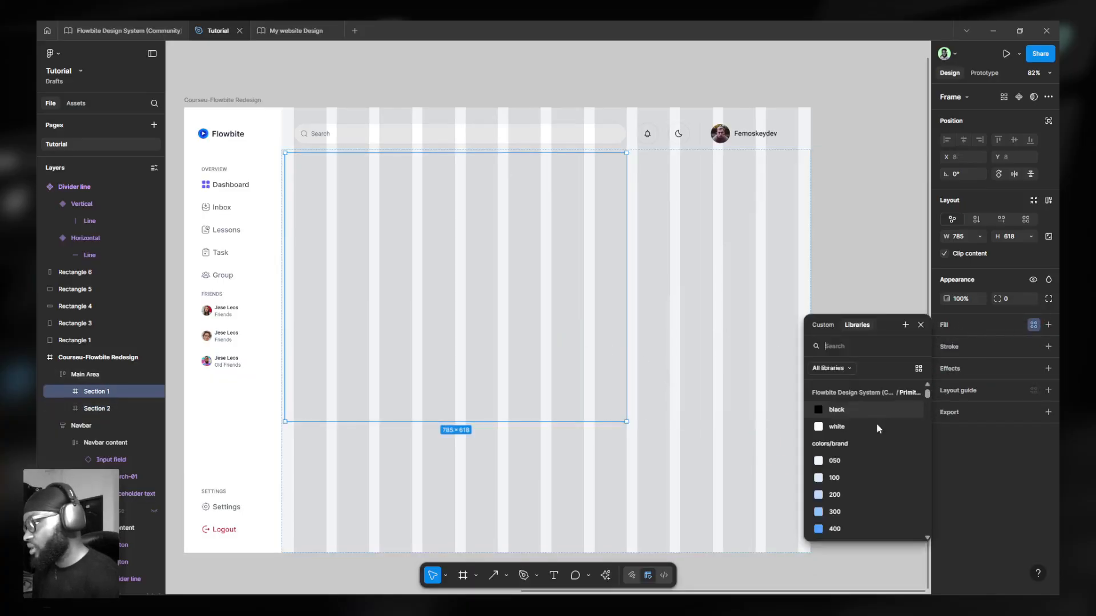
{"action": "left_click", "coordinate": [836, 469]}
{"action": "key", "text": "shift+g"}
Change Section 2's fill from the brand color to the library's white.
{"action": "left_click", "coordinate": [580, 301]}
{"action": "left_click", "coordinate": [678, 316]}
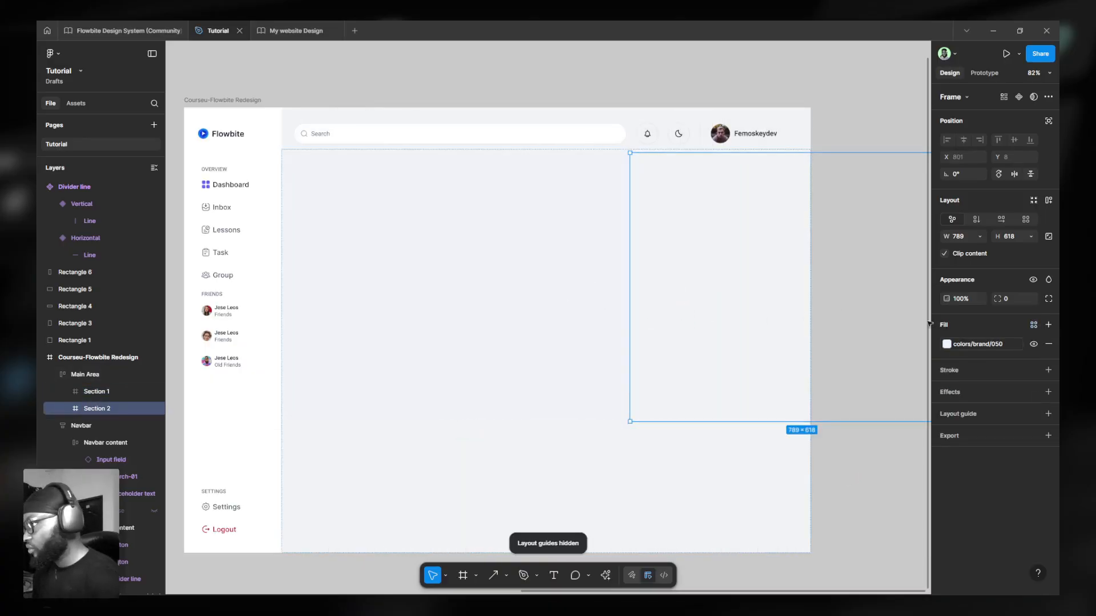
{"action": "left_click", "coordinate": [945, 344]}
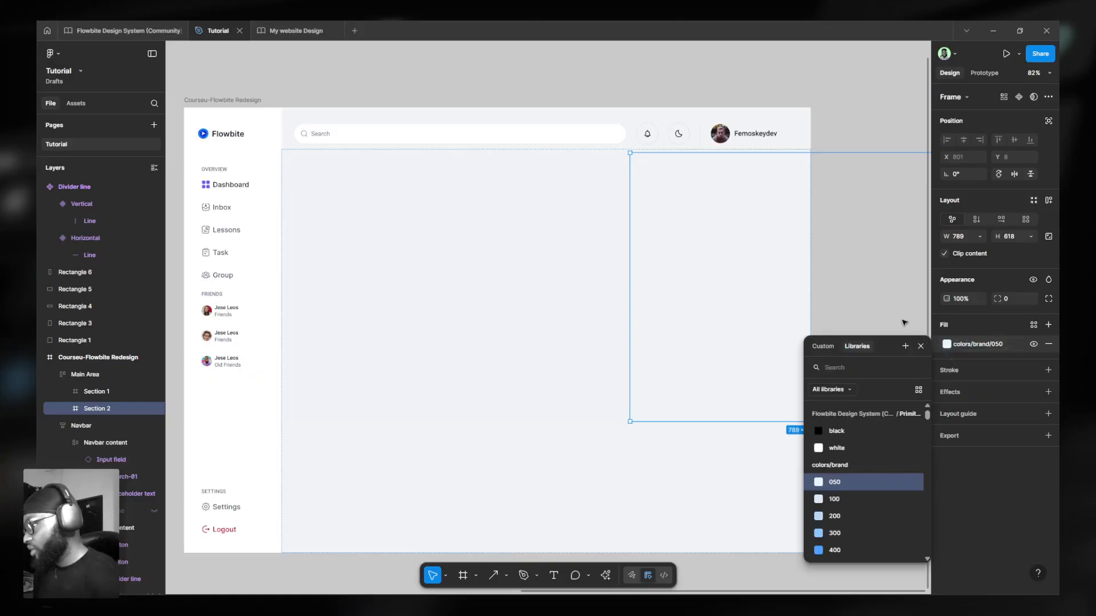
{"action": "left_click", "coordinate": [836, 448]}
{"action": "left_click", "coordinate": [661, 448]}
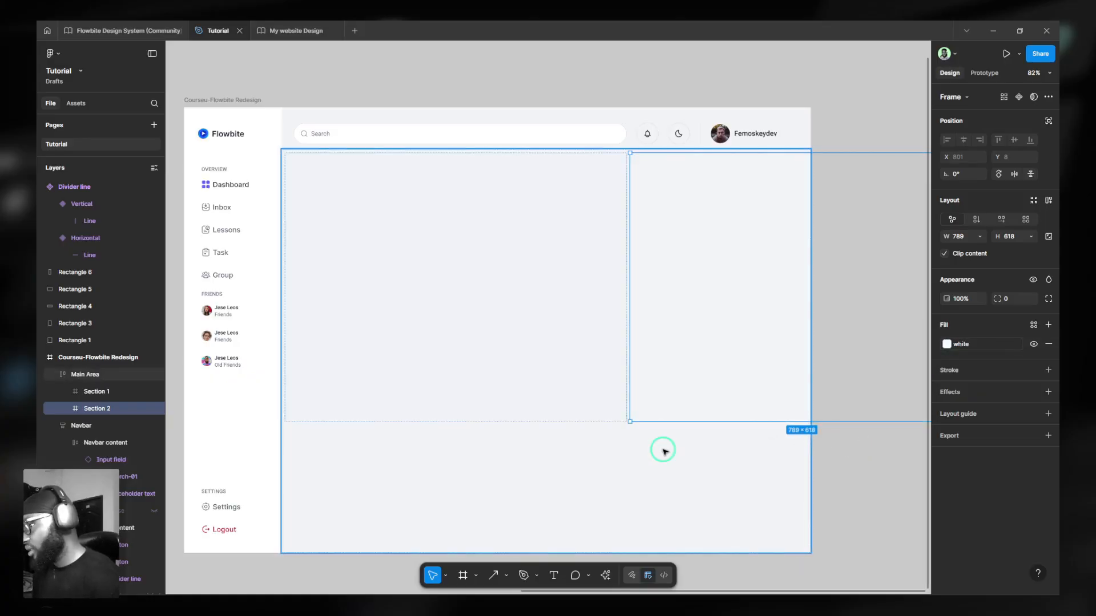
Change Section 1's fill to the library color colors/brand/400.
{"action": "left_click", "coordinate": [573, 319], "text": "ctrl"}
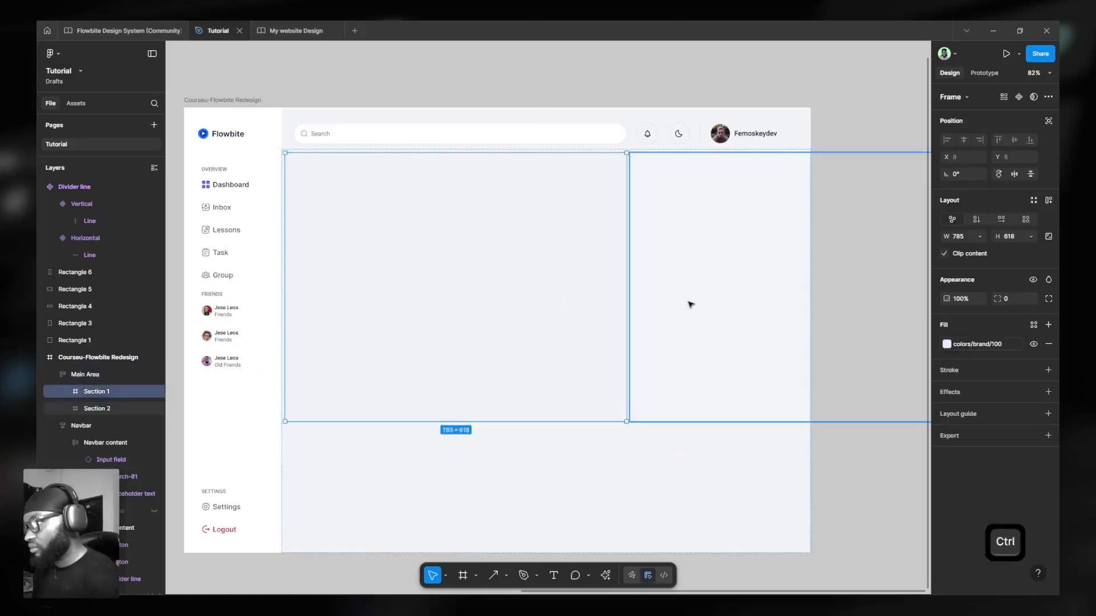
{"action": "left_click", "coordinate": [970, 344]}
{"action": "scroll", "coordinate": [866, 501], "scroll_direction": "down", "scroll_amount": 3}
{"action": "left_click", "coordinate": [864, 491]}
Change Section 2's fill to the library color colors/slate/500.
{"action": "left_click", "coordinate": [728, 364]}
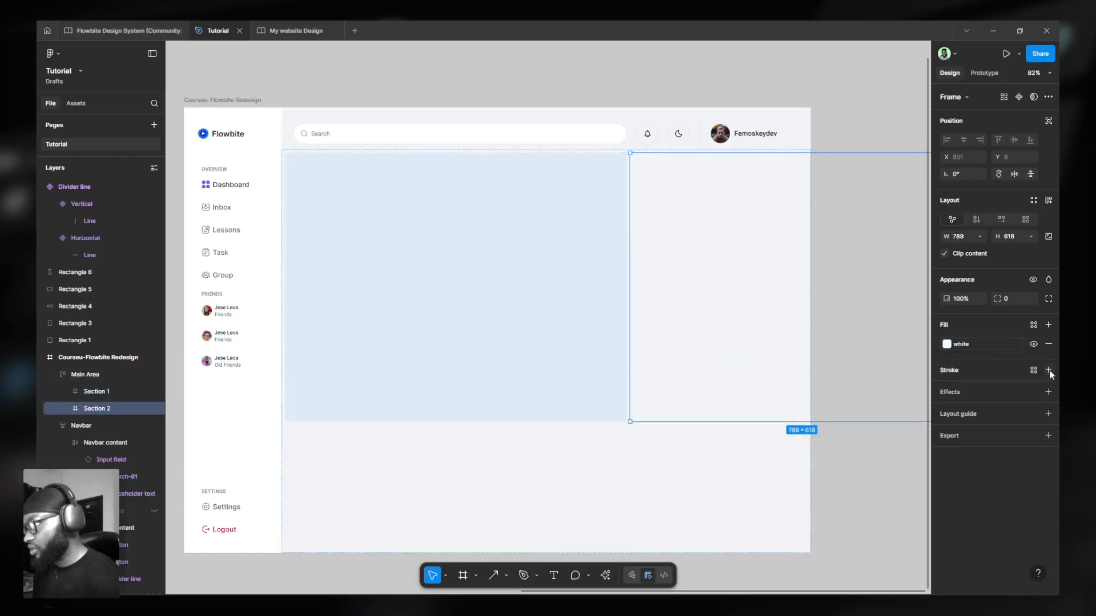
{"action": "left_click", "coordinate": [975, 342]}
{"action": "scroll", "coordinate": [865, 509], "scroll_direction": "down", "scroll_amount": 3}
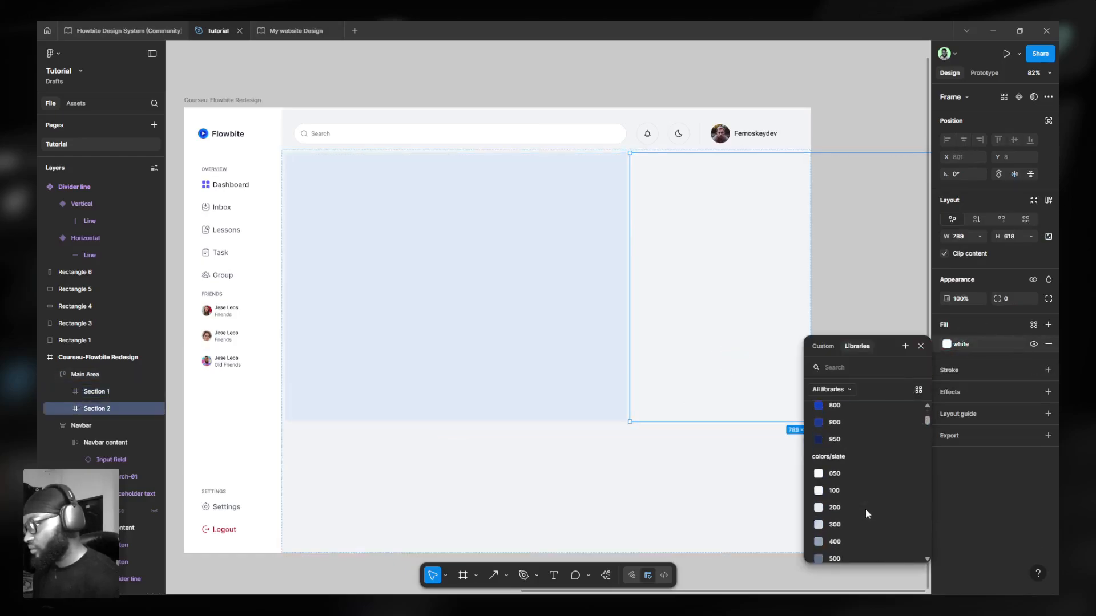
{"action": "left_click", "coordinate": [849, 556]}
Show the layout guides and check Section 1's edges against the columns and the search field.
{"action": "left_click", "coordinate": [554, 381]}
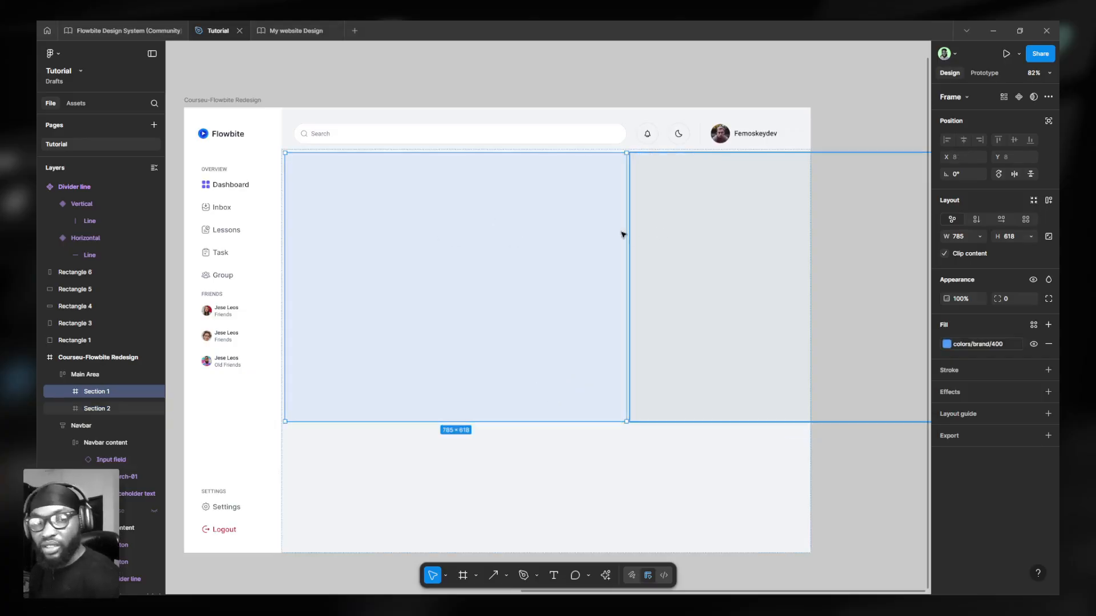
{"action": "key", "text": "ctrl+shift+4"}
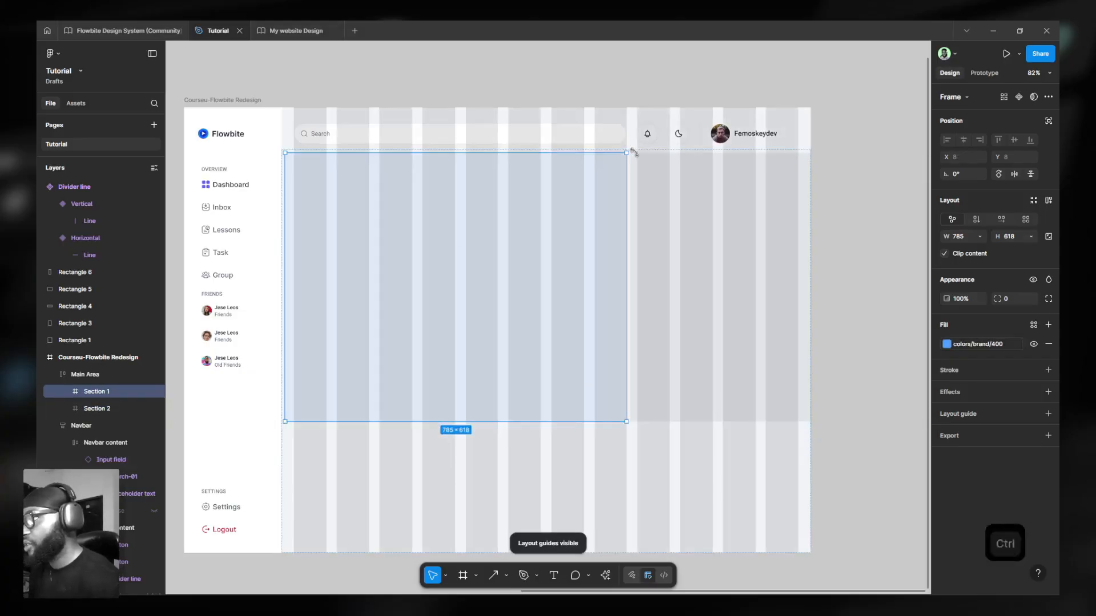
{"action": "scroll", "coordinate": [507, 216], "scroll_direction": "up", "scroll_amount": 3}
{"action": "scroll", "coordinate": [540, 208], "scroll_direction": "down", "scroll_amount": 4}
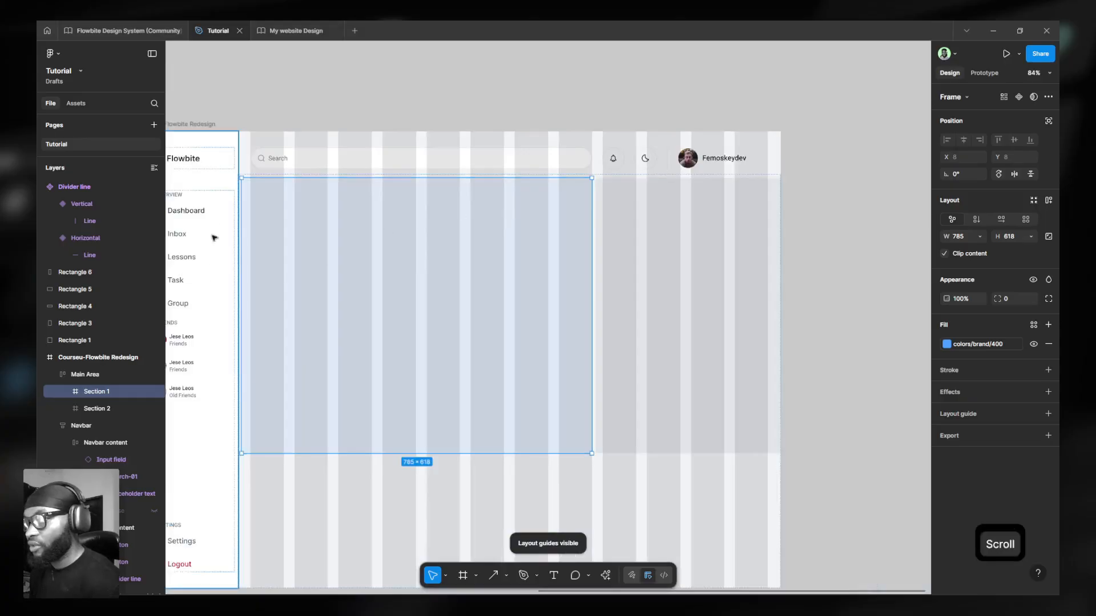
{"action": "scroll", "coordinate": [244, 460], "scroll_direction": "up", "scroll_amount": 3}
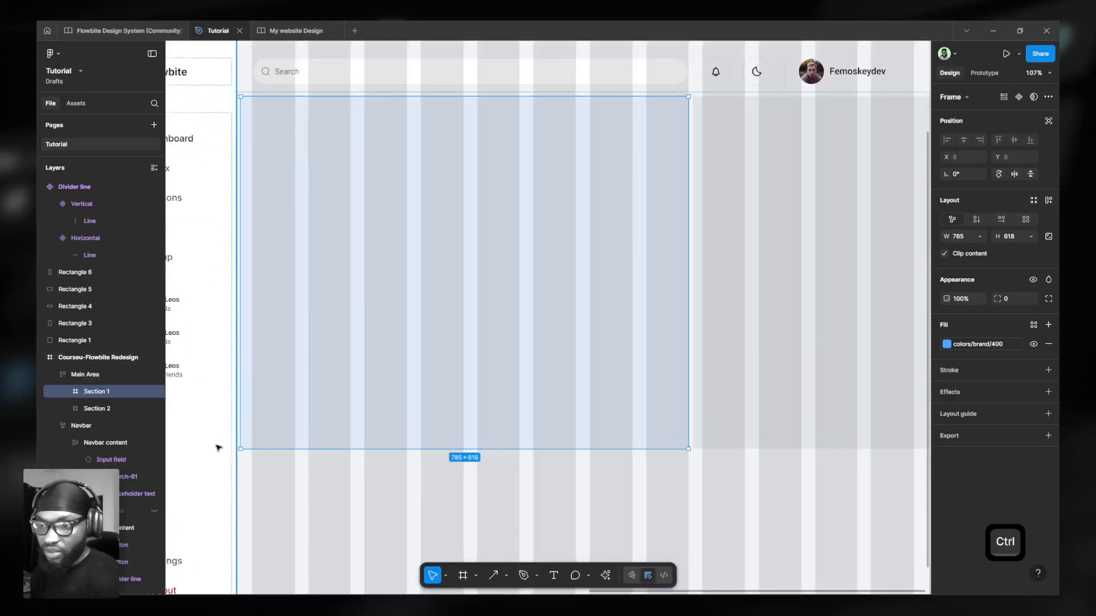
{"action": "scroll", "coordinate": [221, 447], "scroll_direction": "up", "scroll_amount": 3}
{"action": "scroll", "coordinate": [460, 306], "scroll_direction": "down", "scroll_amount": 5}
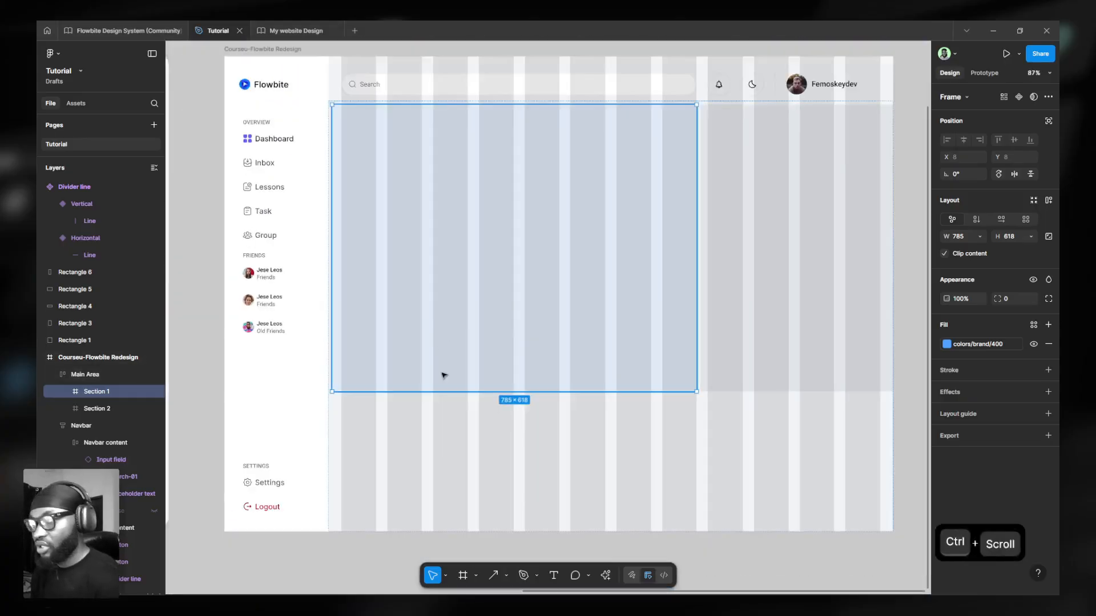
Set Main Area's horizontal padding to 28 and vertical padding to 16 with the library spacing variables.
{"action": "left_click", "coordinate": [433, 418]}
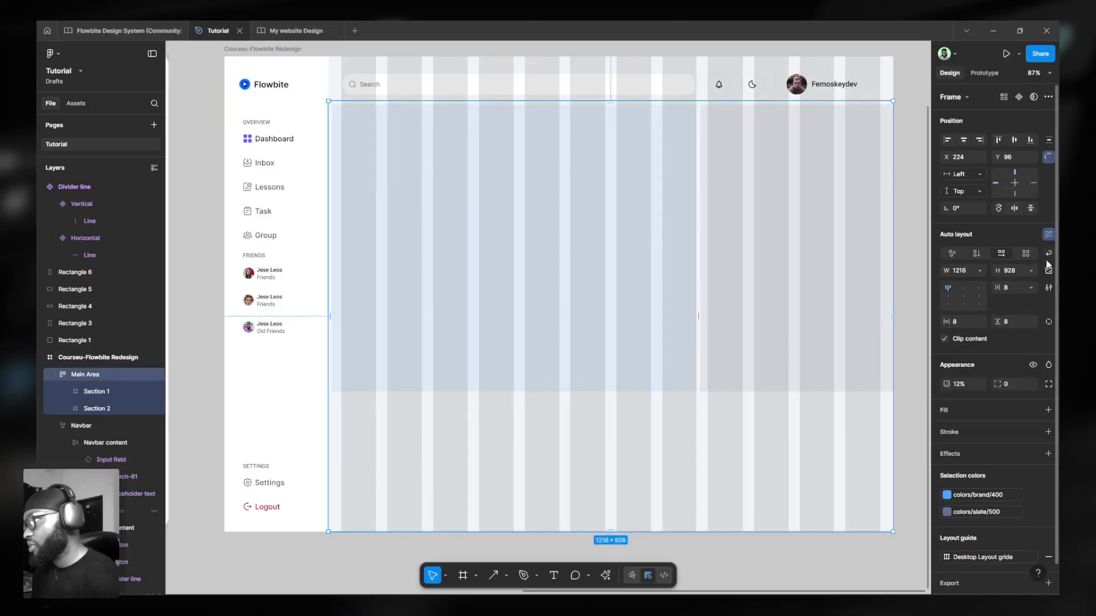
{"action": "left_click", "coordinate": [979, 321]}
{"action": "scroll", "coordinate": [681, 320], "scroll_direction": "down", "scroll_amount": 3}
{"action": "scroll", "coordinate": [654, 351], "scroll_direction": "down", "scroll_amount": 4}
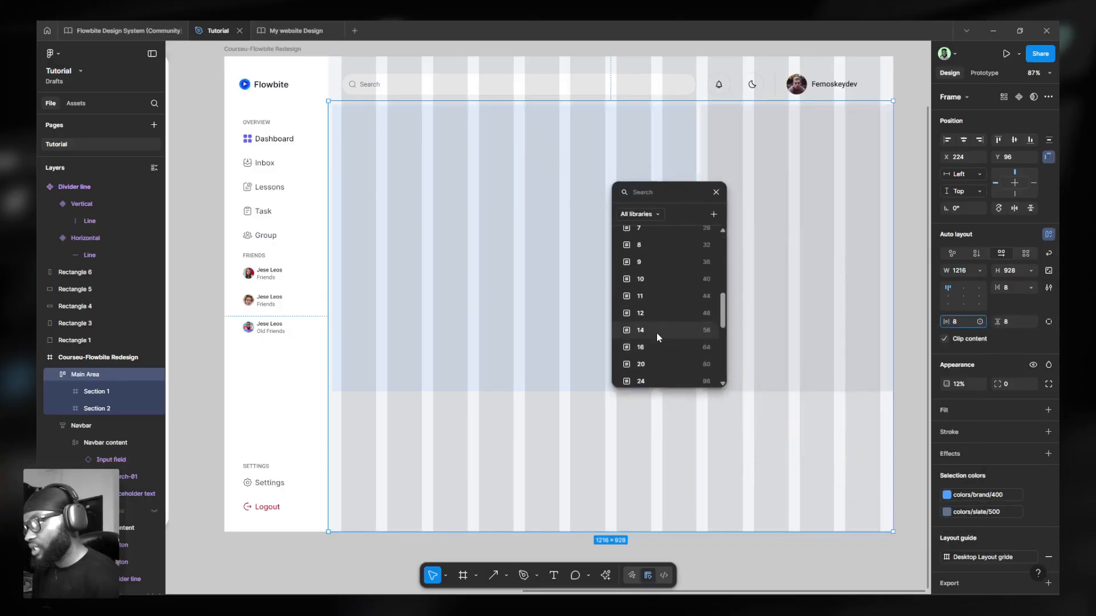
{"action": "left_click", "coordinate": [668, 233]}
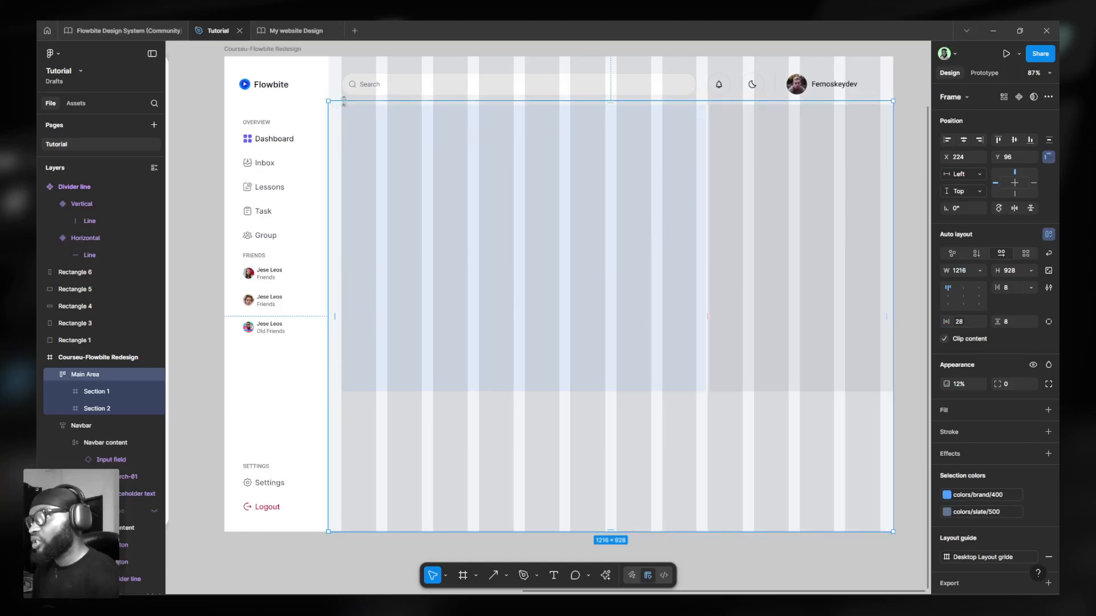
{"action": "left_click", "coordinate": [1031, 321]}
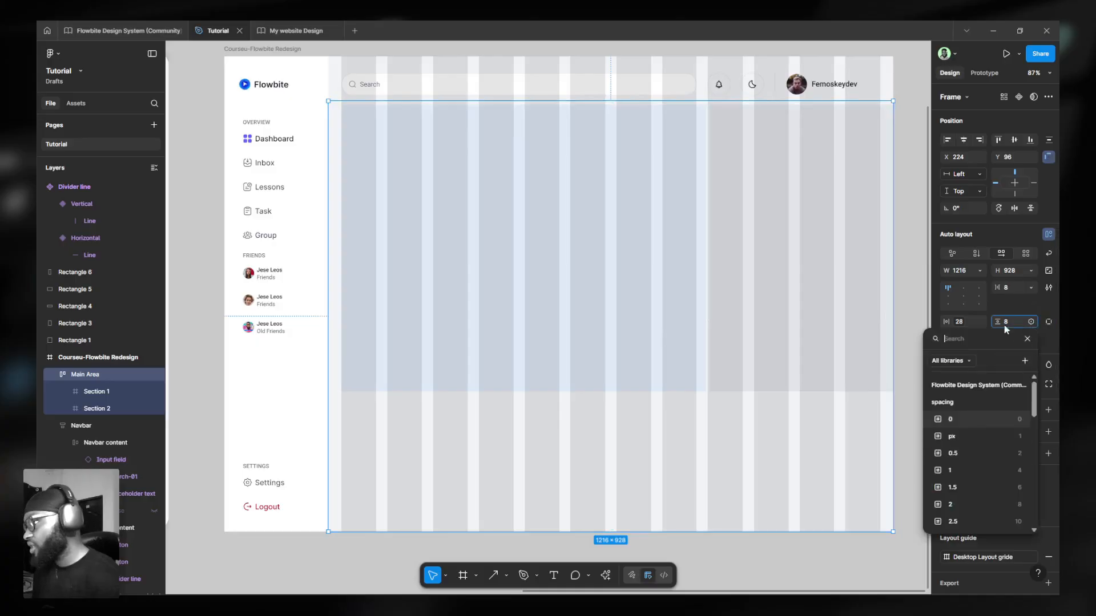
{"action": "scroll", "coordinate": [798, 323], "scroll_direction": "down", "scroll_amount": 2}
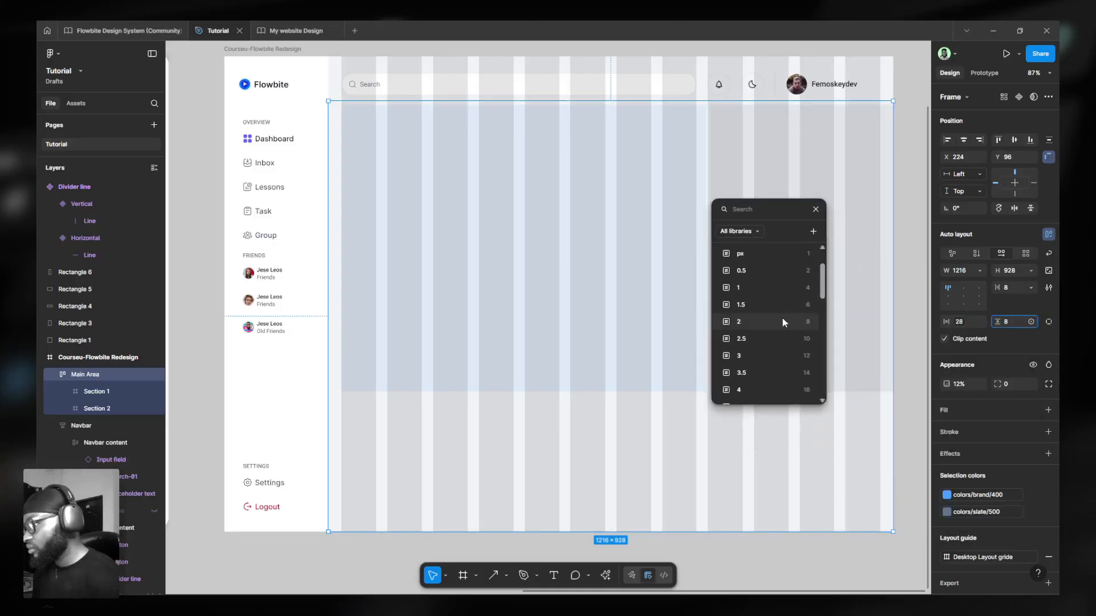
{"action": "left_click", "coordinate": [754, 387]}
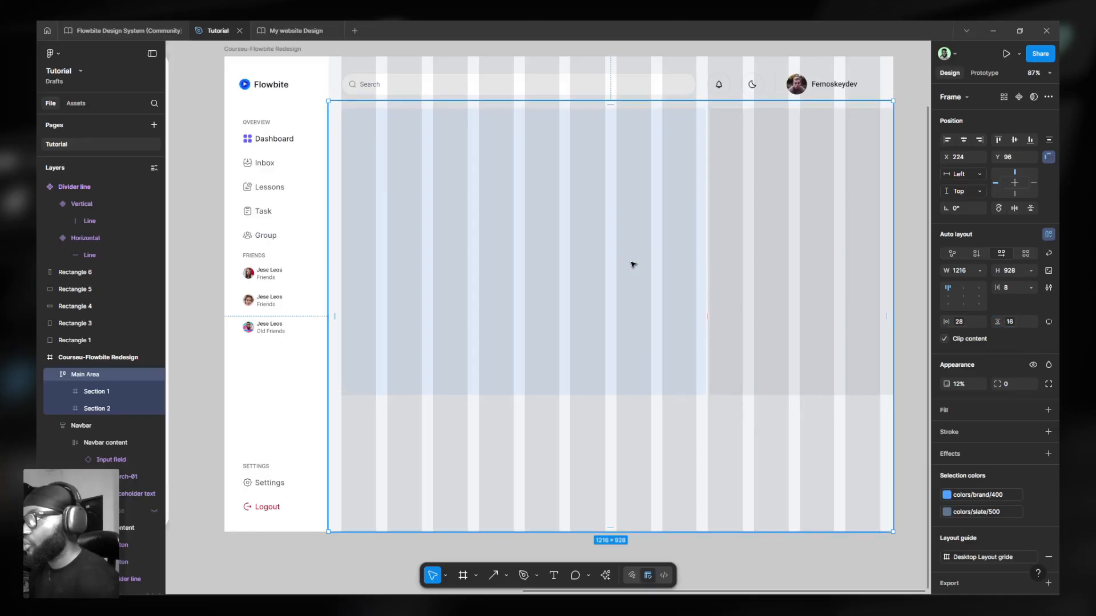
Narrow Section 1 to end at the search field's right edge and set Section 2's width to Fill.
{"action": "left_click", "coordinate": [647, 243]}
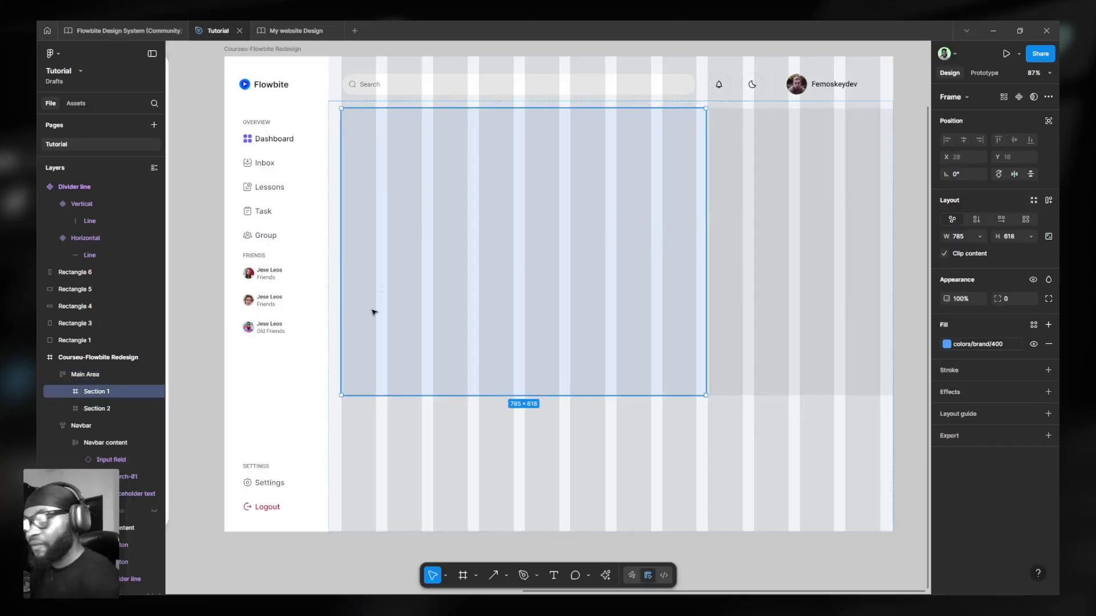
{"action": "left_click_drag", "start_coordinate": [702, 250], "coordinate": [695, 246]}
{"action": "left_click", "coordinate": [770, 237]}
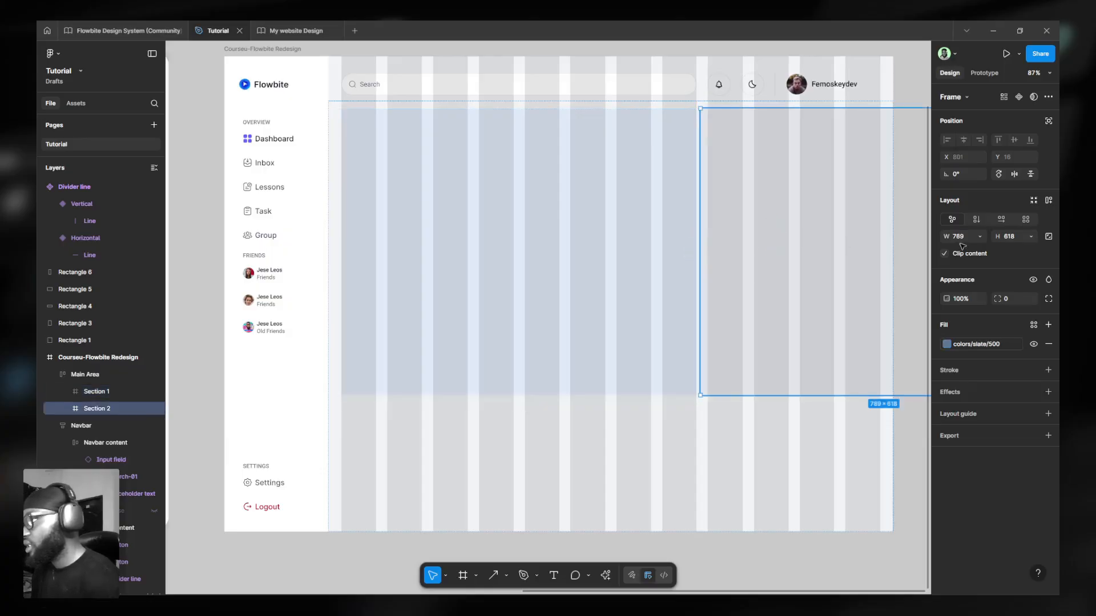
{"action": "left_click", "coordinate": [980, 237]}
{"action": "left_click", "coordinate": [942, 244]}
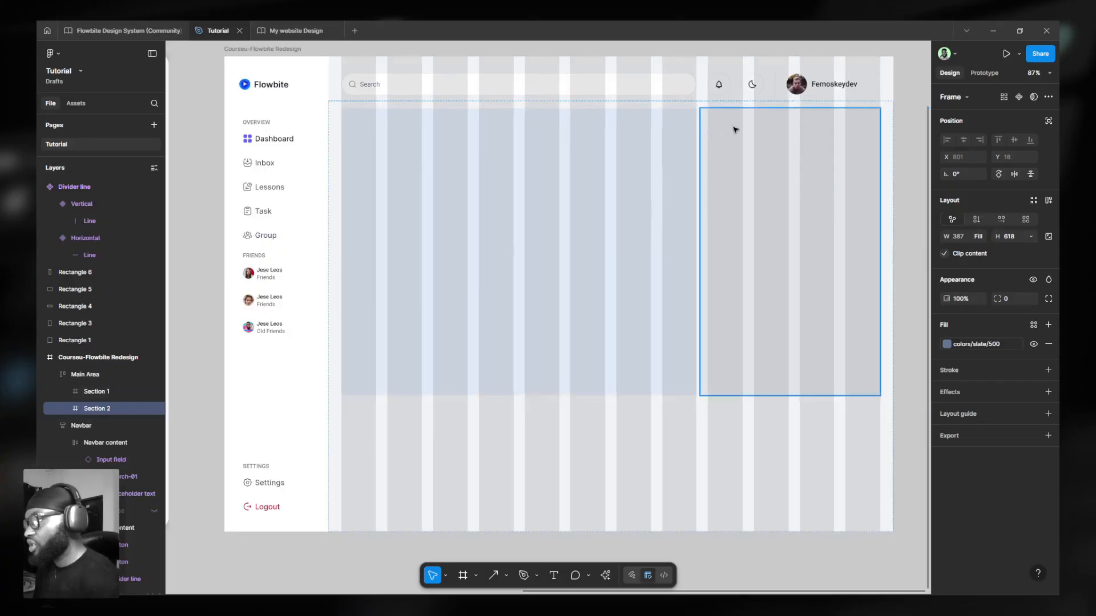
Set the gap between Main Area's two sections to 24 with the library spacing variable and hide the layout guides.
{"action": "scroll", "coordinate": [726, 119], "scroll_direction": "up", "scroll_amount": 5, "text": "ctrl"}
{"action": "scroll", "coordinate": [699, 137], "scroll_direction": "down", "scroll_amount": 5}
{"action": "left_click", "coordinate": [604, 356]}
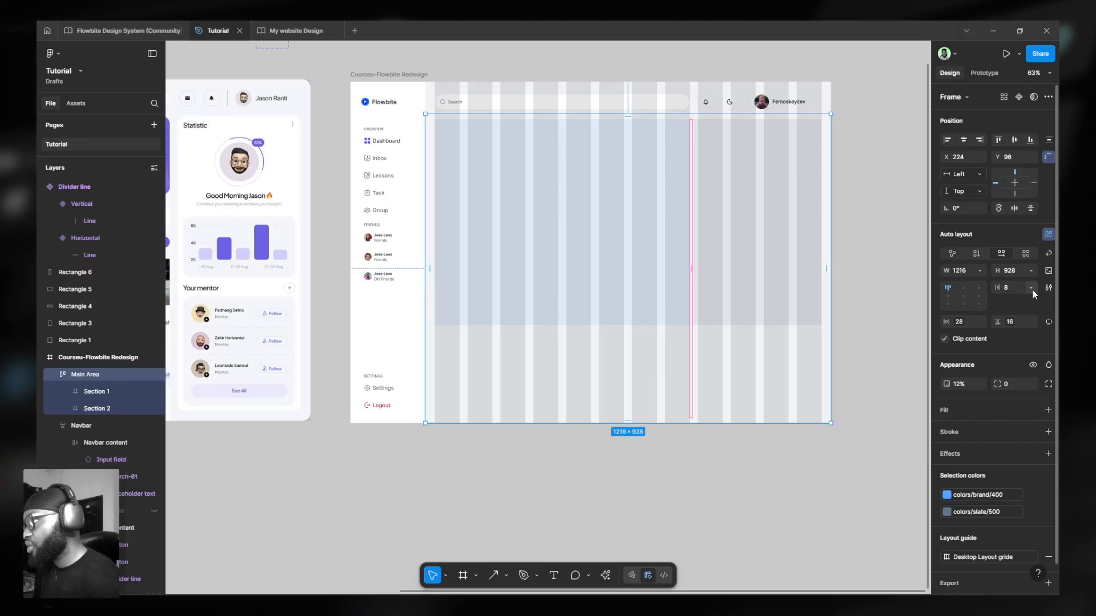
{"action": "left_click", "coordinate": [1031, 288]}
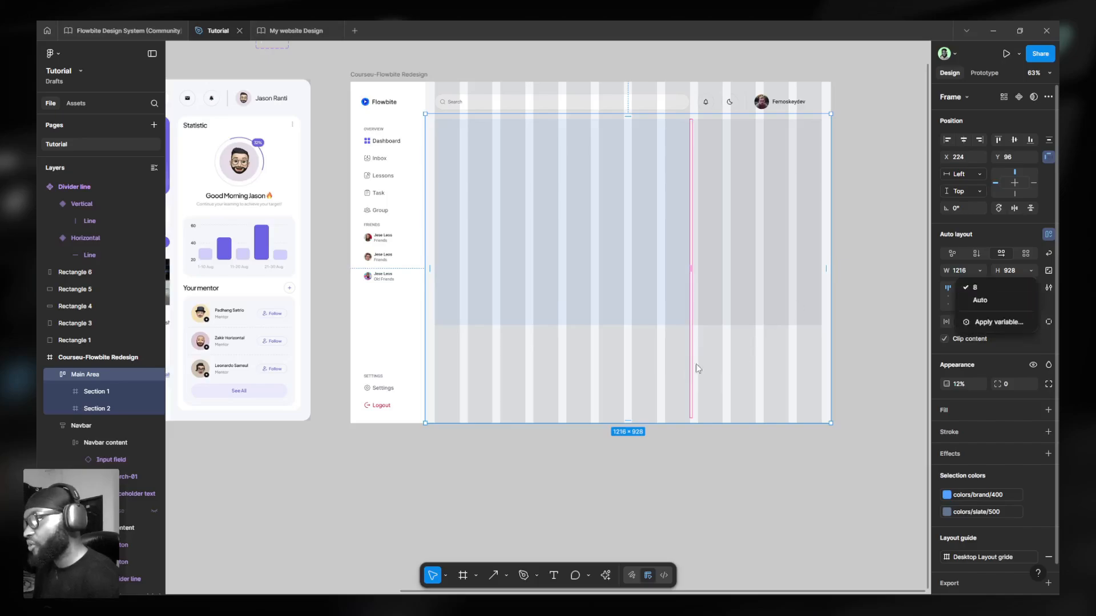
{"action": "left_click", "coordinate": [986, 322]}
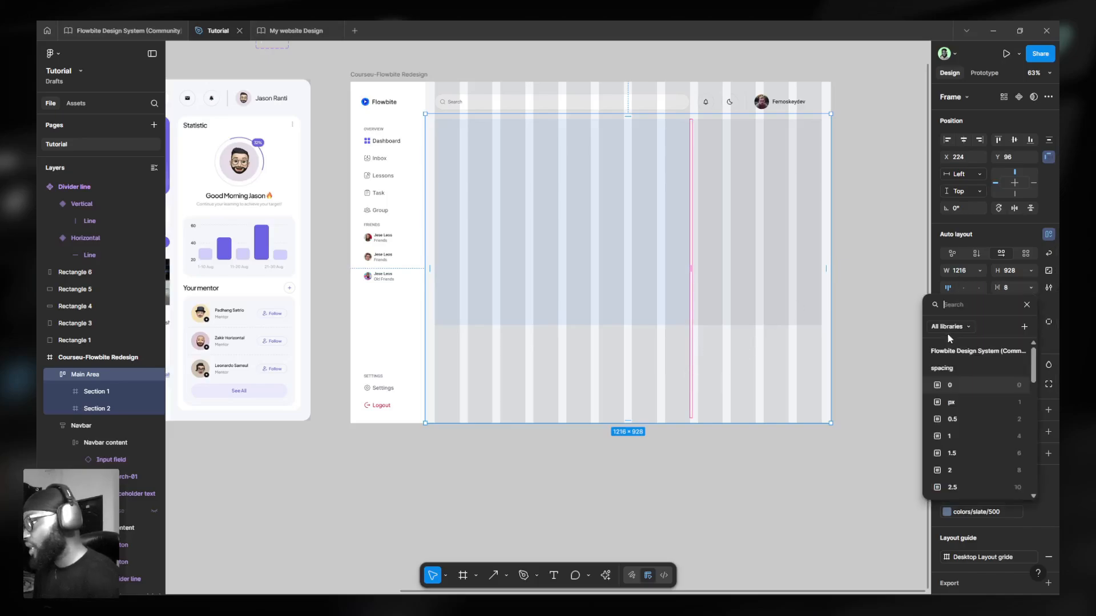
{"action": "left_click_drag", "start_coordinate": [980, 305], "coordinate": [759, 146]}
{"action": "scroll", "coordinate": [777, 257], "scroll_direction": "down", "scroll_amount": 4}
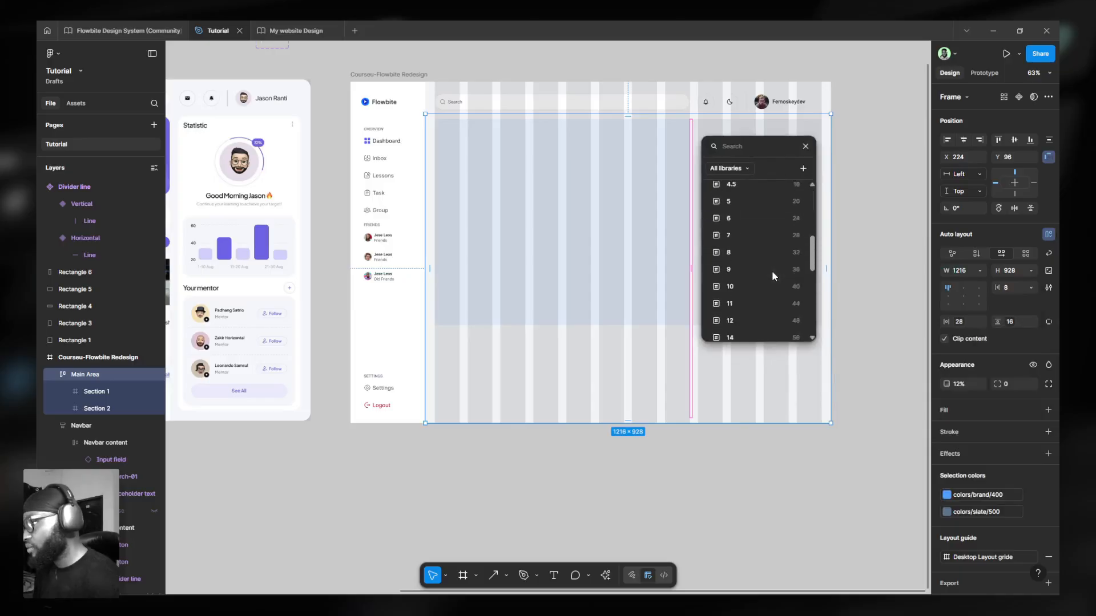
{"action": "left_click", "coordinate": [761, 218]}
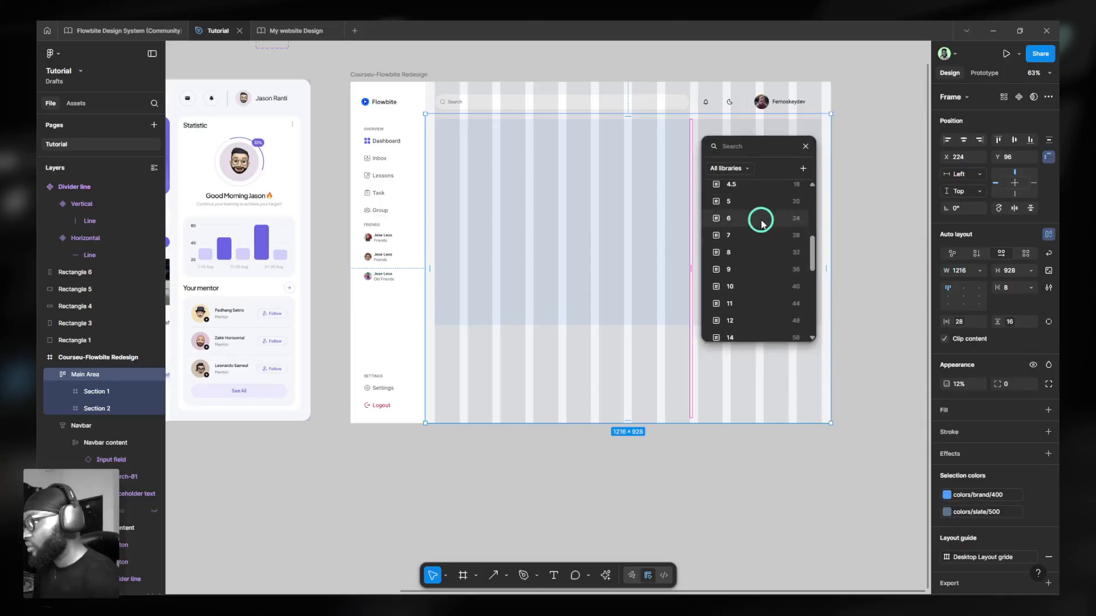
{"action": "key", "text": "shift+g"}
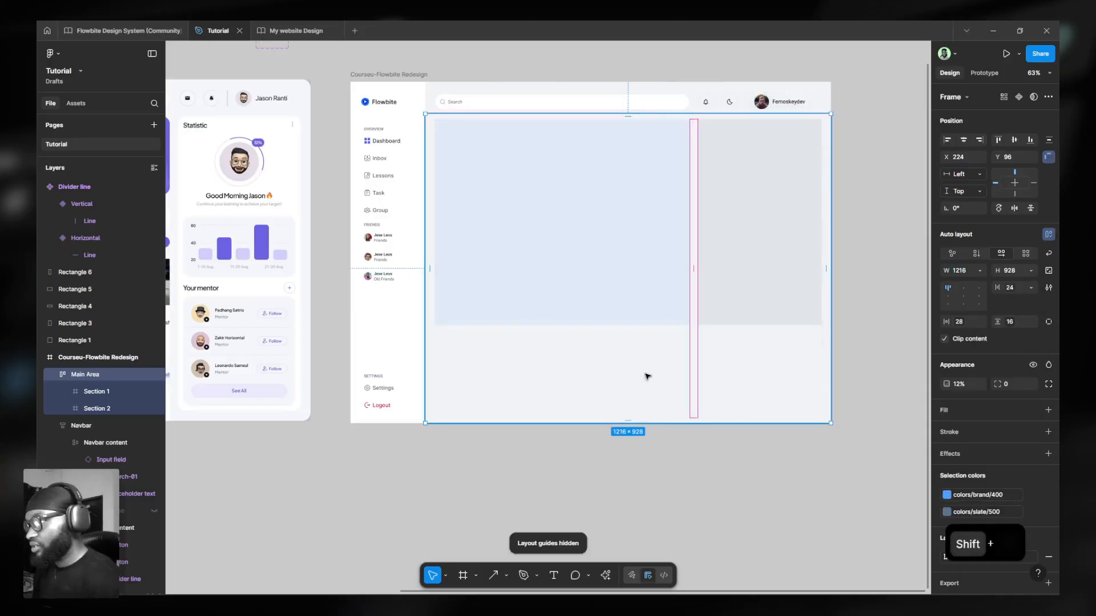
Compare Section 1 and Section 2 with the main content and statistics columns of the reference Coursue dashboard.
{"action": "left_click", "coordinate": [883, 236]}
{"action": "scroll", "coordinate": [871, 156], "scroll_direction": "up", "scroll_amount": 3}
{"action": "left_click", "coordinate": [594, 179], "text": "ctrl"}
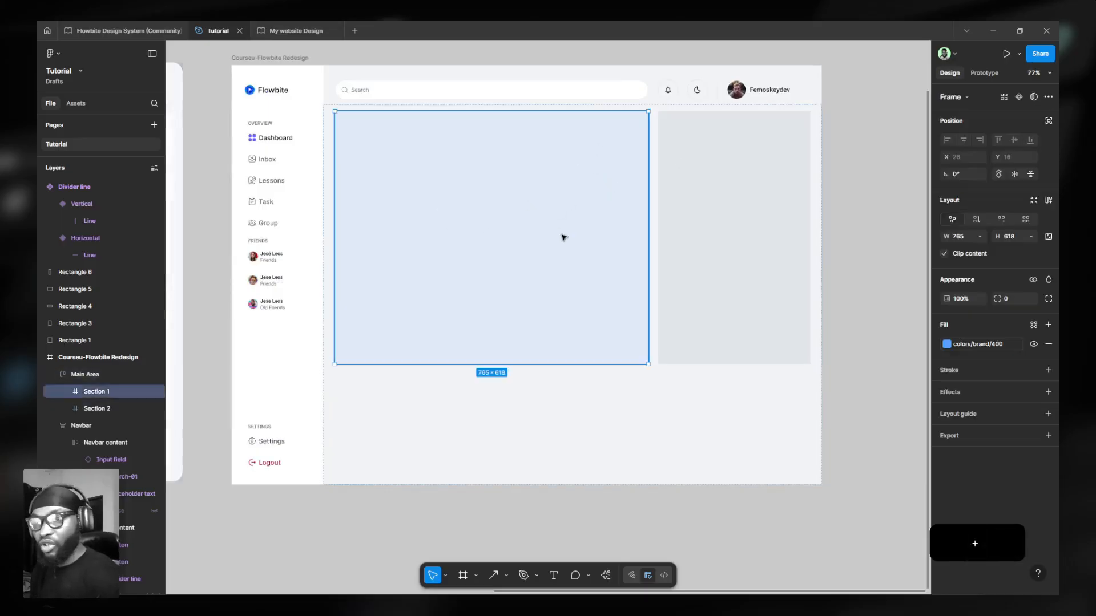
{"action": "scroll", "coordinate": [560, 236], "scroll_direction": "left", "scroll_amount": 5}
{"action": "scroll", "coordinate": [560, 236], "scroll_direction": "left", "scroll_amount": 3}
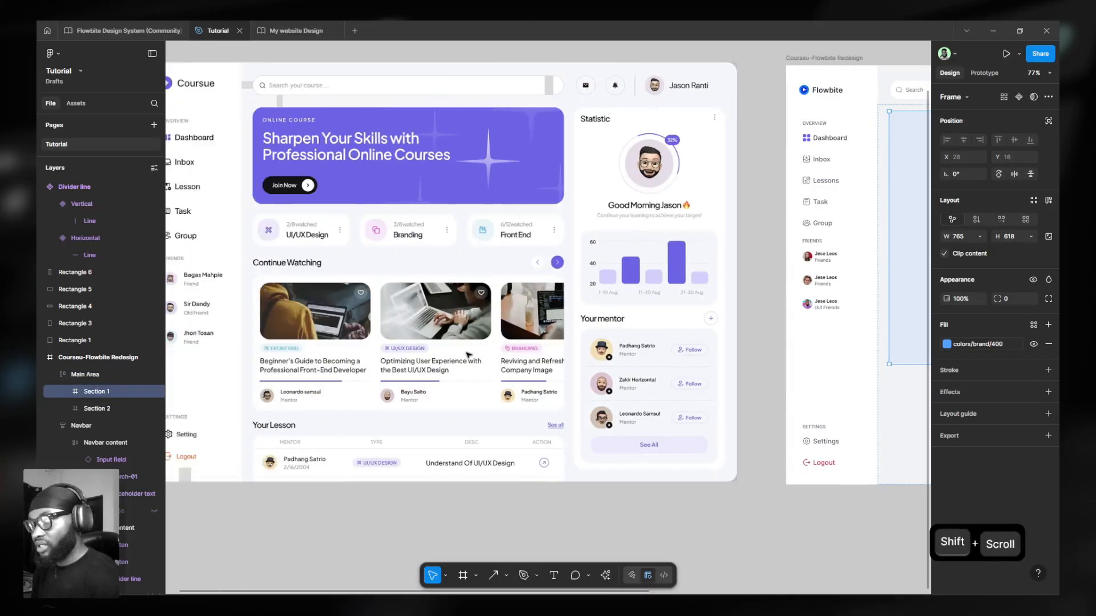
{"action": "scroll", "coordinate": [517, 272], "scroll_direction": "right", "scroll_amount": 1}
{"action": "scroll", "coordinate": [518, 271], "scroll_direction": "right", "scroll_amount": 2}
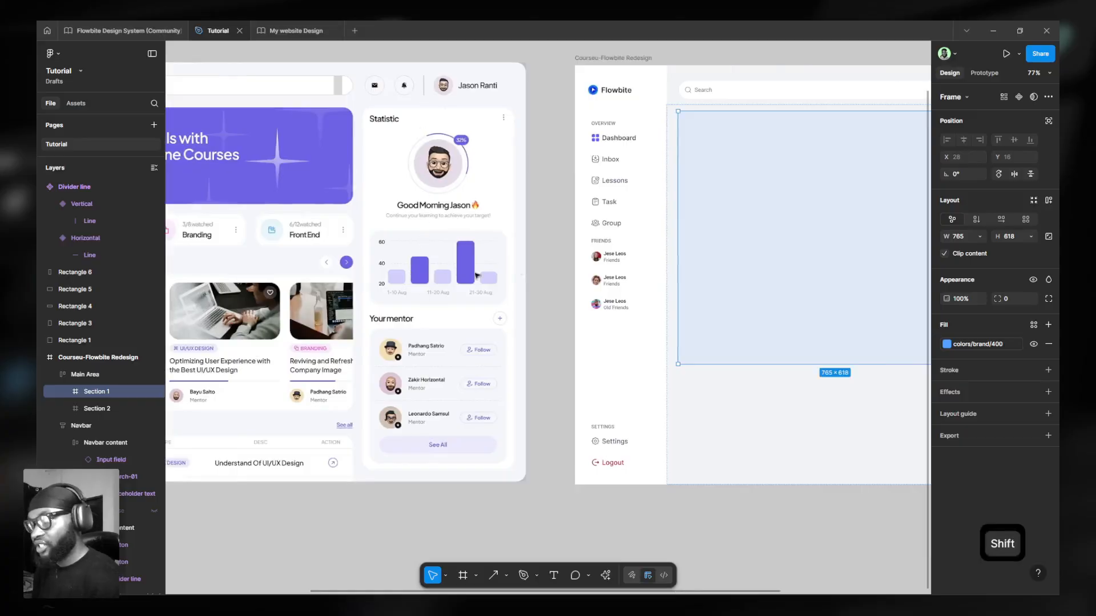
{"action": "scroll", "coordinate": [487, 264], "scroll_direction": "right", "scroll_amount": 4}
{"action": "left_click", "coordinate": [834, 185]}
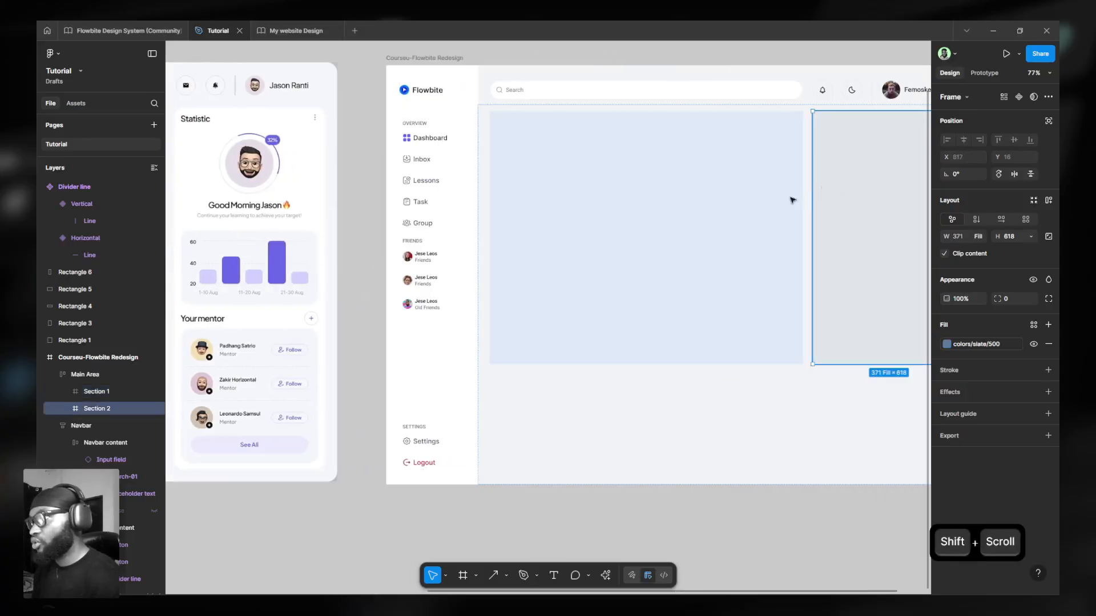
{"action": "scroll", "coordinate": [742, 248], "scroll_direction": "down", "scroll_amount": 3}
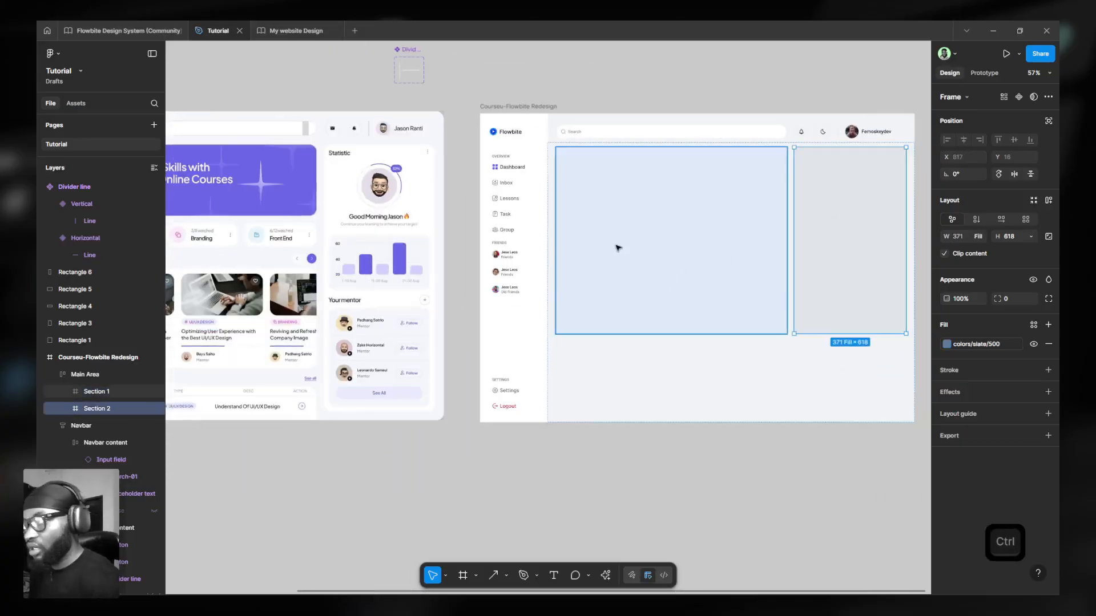
{"action": "scroll", "coordinate": [732, 210], "scroll_direction": "left", "scroll_amount": 1}
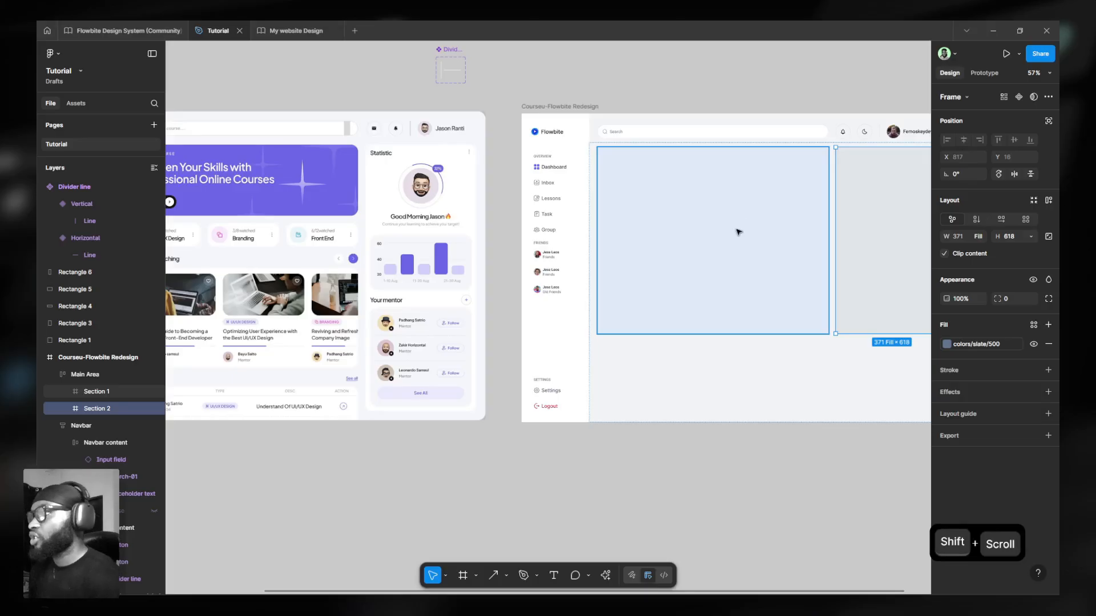
{"action": "left_click", "coordinate": [737, 231]}
{"action": "scroll", "coordinate": [749, 231], "scroll_direction": "down", "scroll_amount": 2}
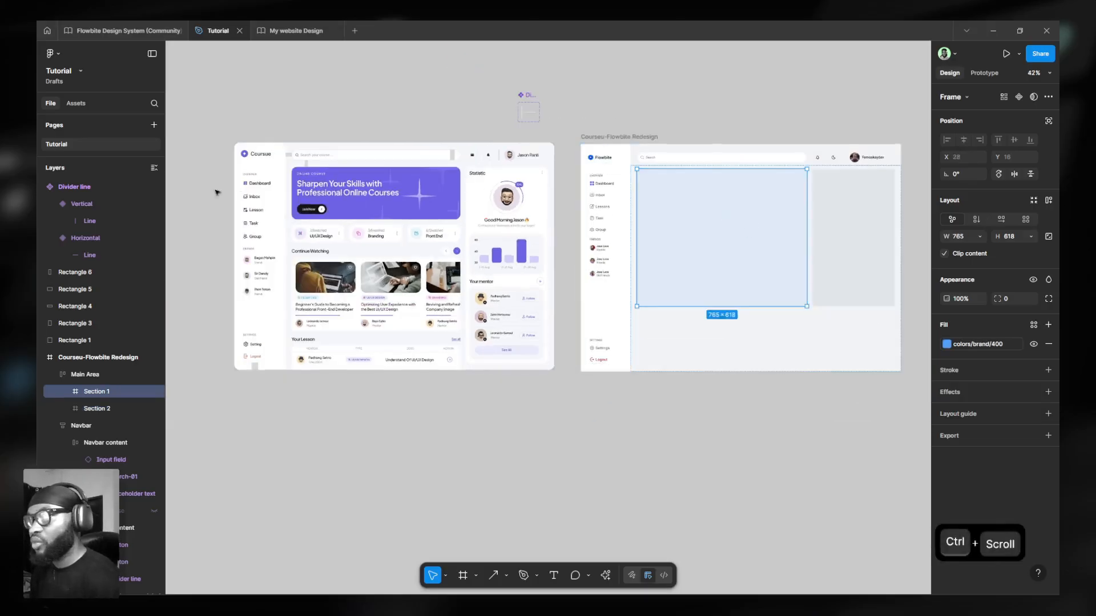
Add the text "ONLINE COURSE" over the reference banner's small heading and align it with that heading's left edge.
{"action": "scroll", "coordinate": [288, 212], "scroll_direction": "up", "scroll_amount": 5}
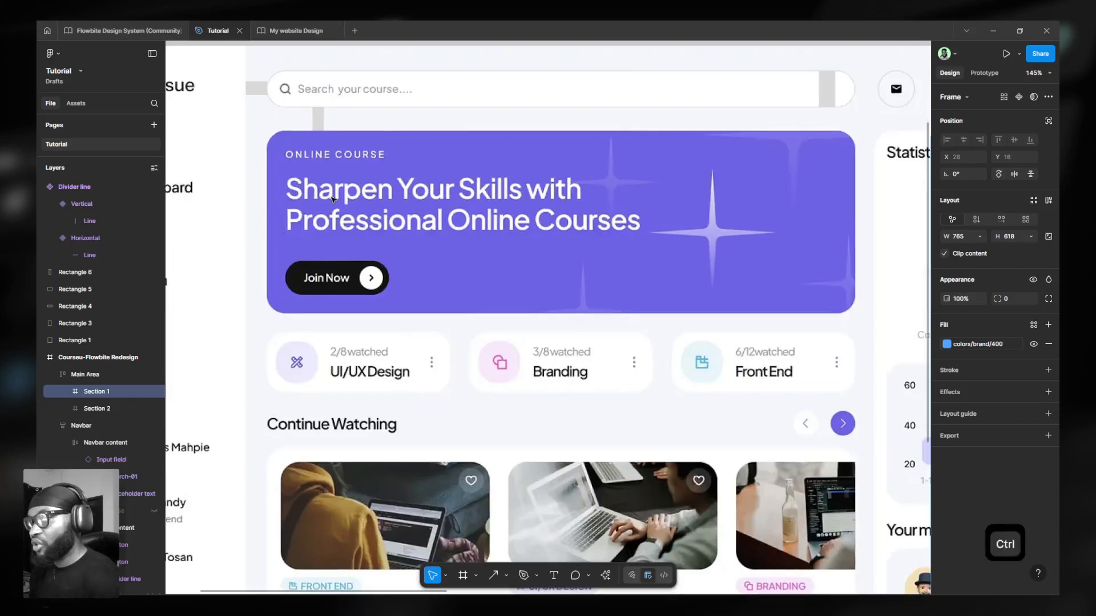
{"action": "scroll", "coordinate": [330, 194], "scroll_direction": "up", "scroll_amount": 1}
{"action": "key", "text": "t"}
{"action": "left_click", "coordinate": [284, 147]}
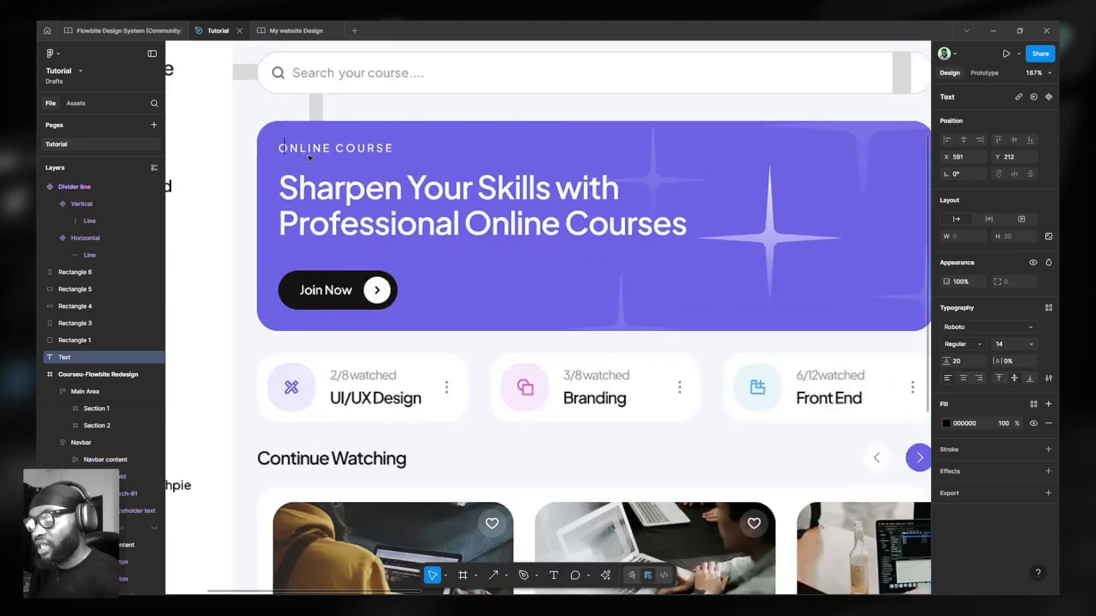
{"action": "type", "text": "ONLINE COURSE"}
{"action": "scroll", "coordinate": [309, 156], "scroll_direction": "up", "scroll_amount": 5}
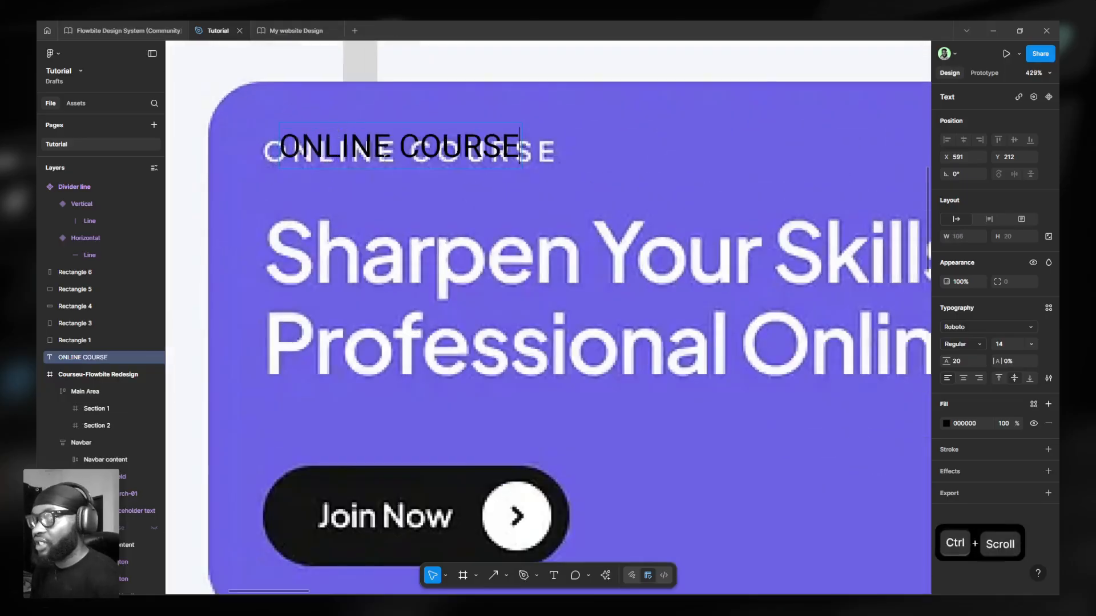
{"action": "key", "text": "Escape"}
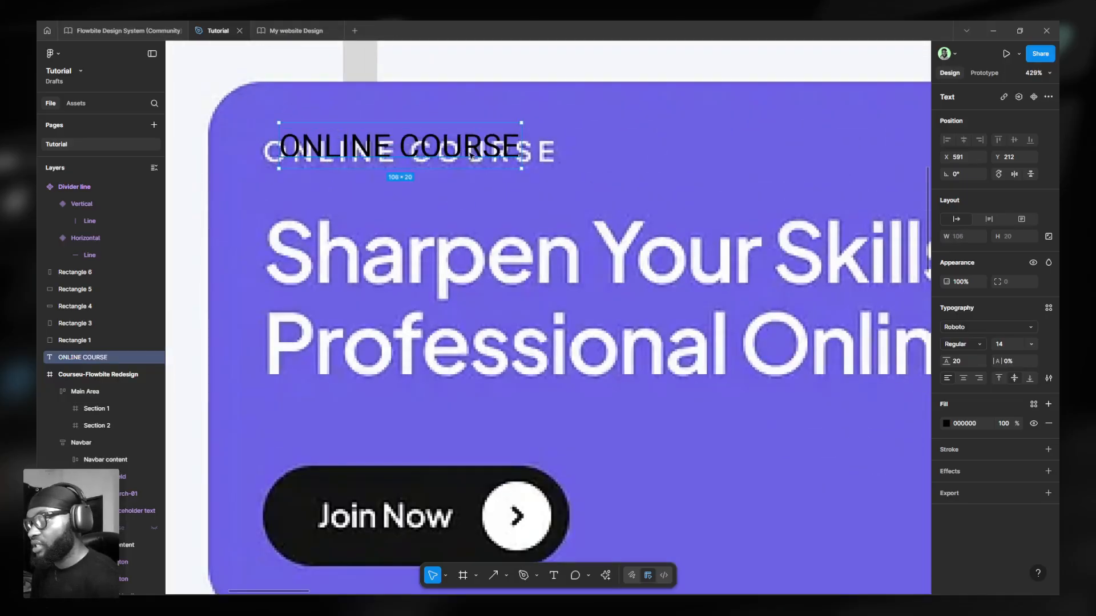
{"action": "left_click_drag", "start_coordinate": [475, 139], "coordinate": [452, 152]}
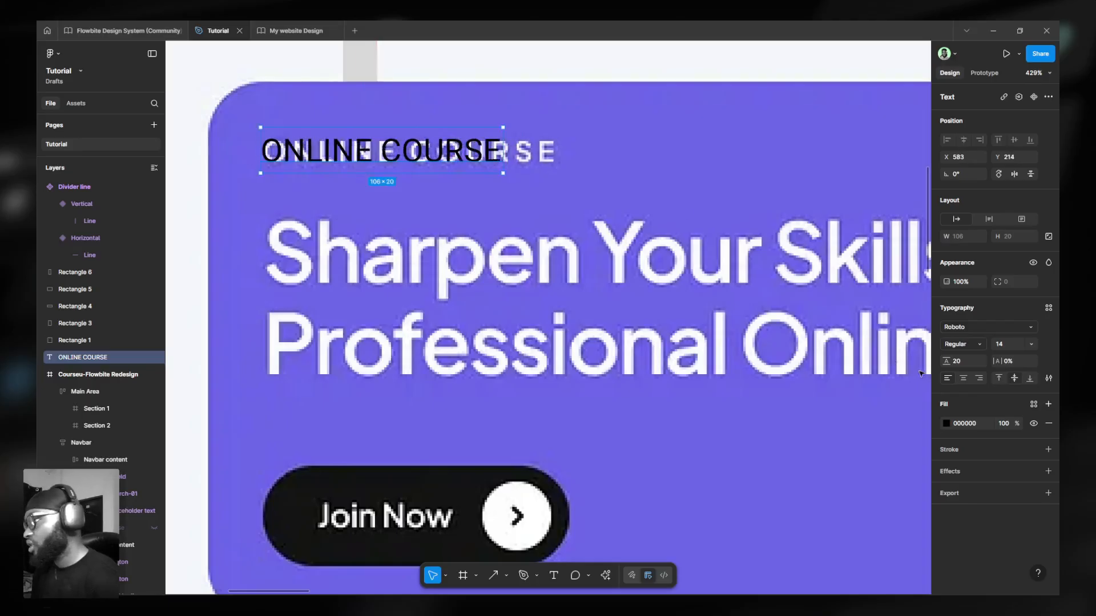
Set the ONLINE COURSE text's font size to 14 with the library variable text-sm.
{"action": "left_click", "coordinate": [1030, 344]}
{"action": "left_click", "coordinate": [1012, 506]}
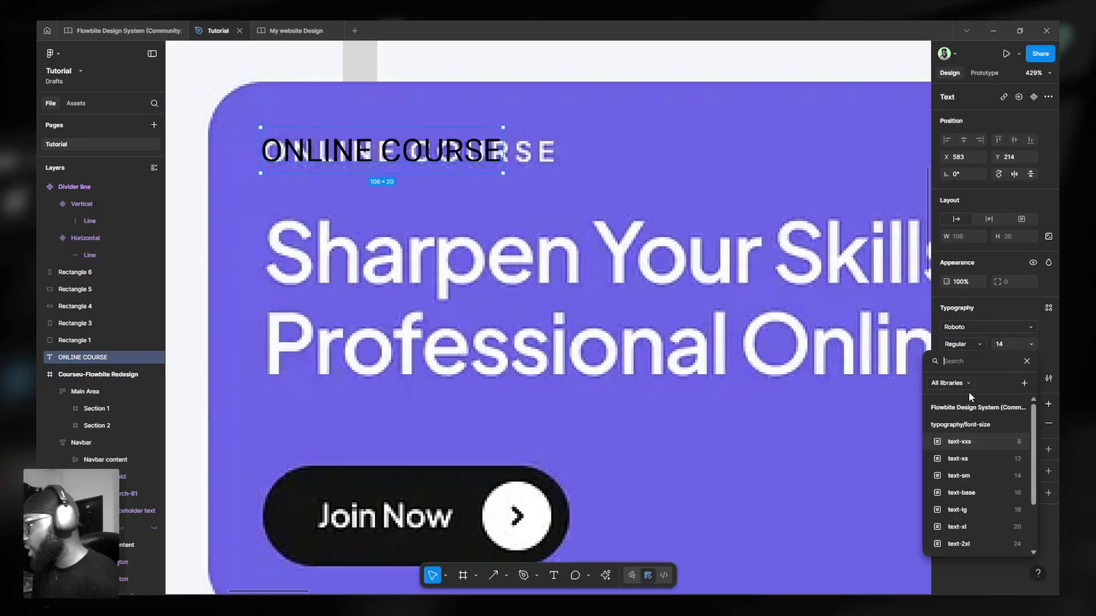
{"action": "left_click_drag", "start_coordinate": [982, 363], "coordinate": [697, 166]}
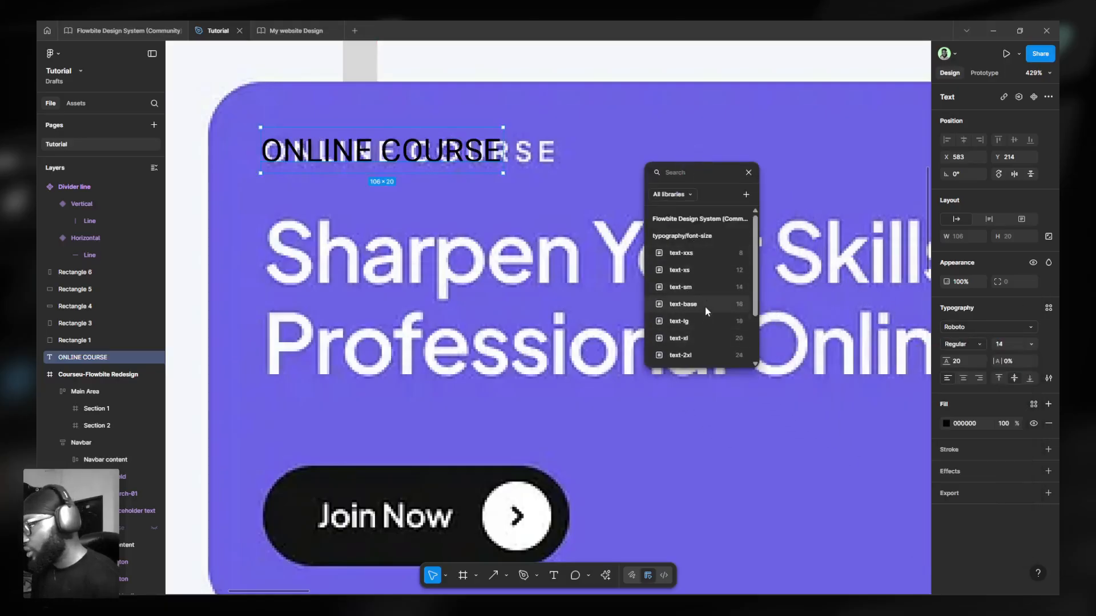
{"action": "left_click", "coordinate": [708, 287]}
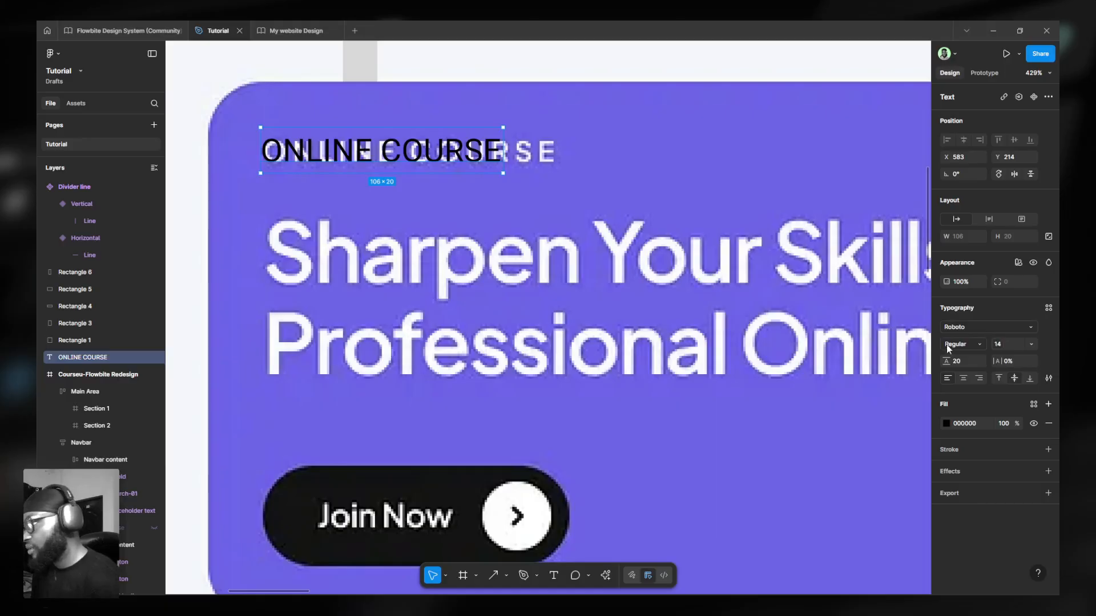
Set the ONLINE COURSE text's weight to Medium with the library variable font-medium.
{"action": "left_click", "coordinate": [973, 343]}
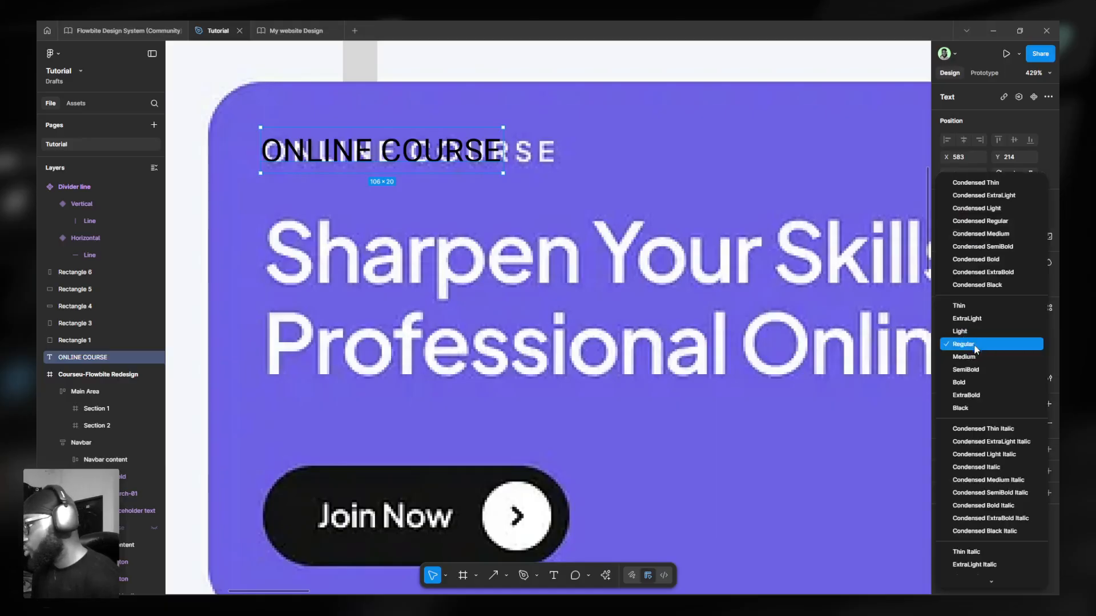
{"action": "left_click", "coordinate": [975, 356]}
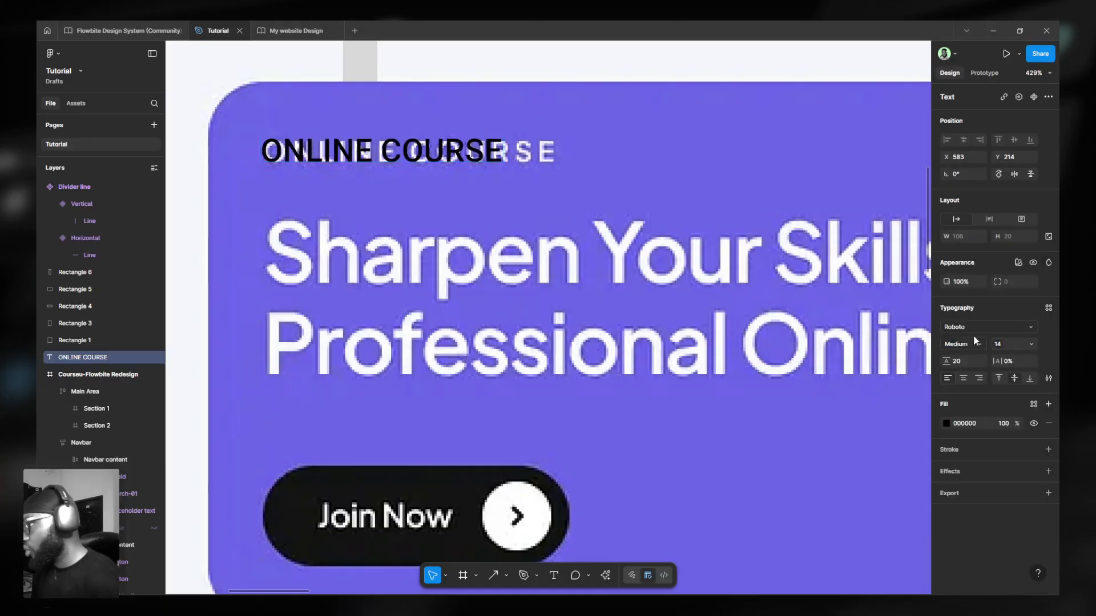
{"action": "left_click", "coordinate": [974, 343]}
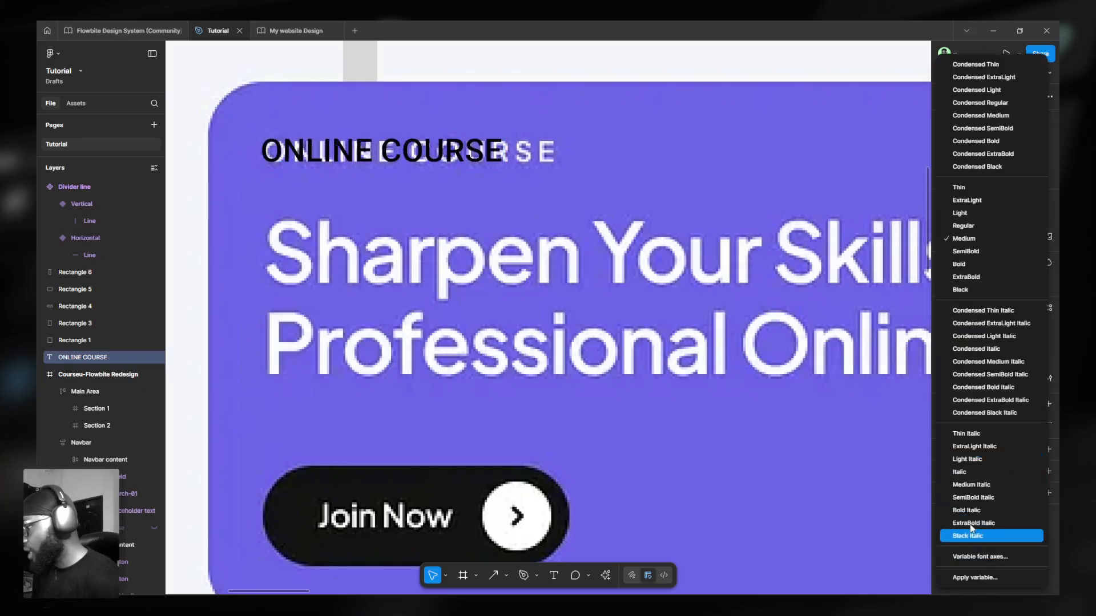
{"action": "left_click", "coordinate": [973, 577]}
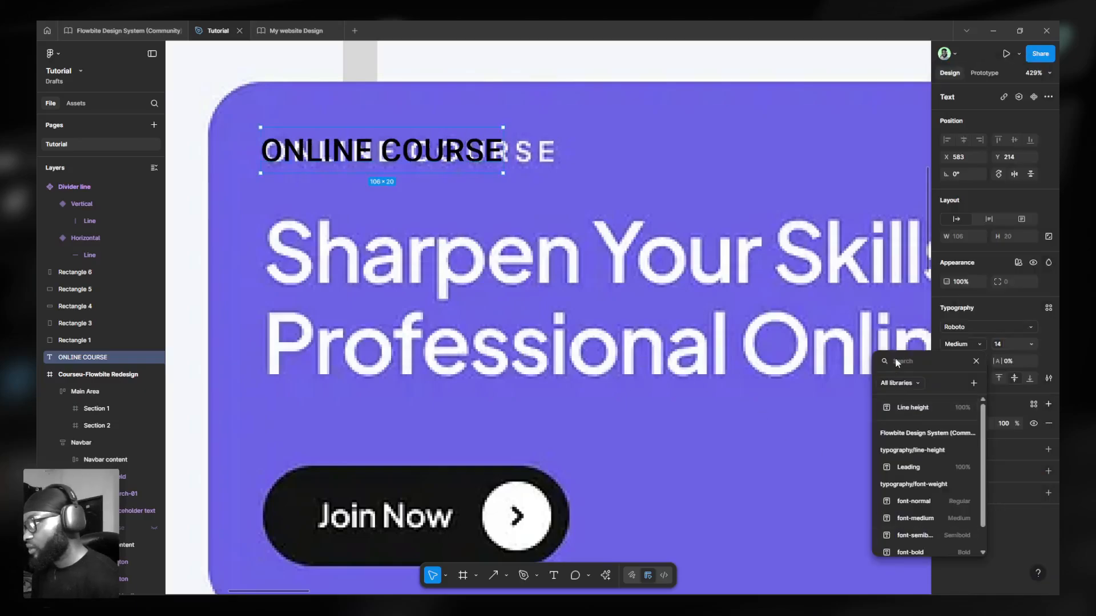
{"action": "left_click_drag", "start_coordinate": [942, 365], "coordinate": [656, 134]}
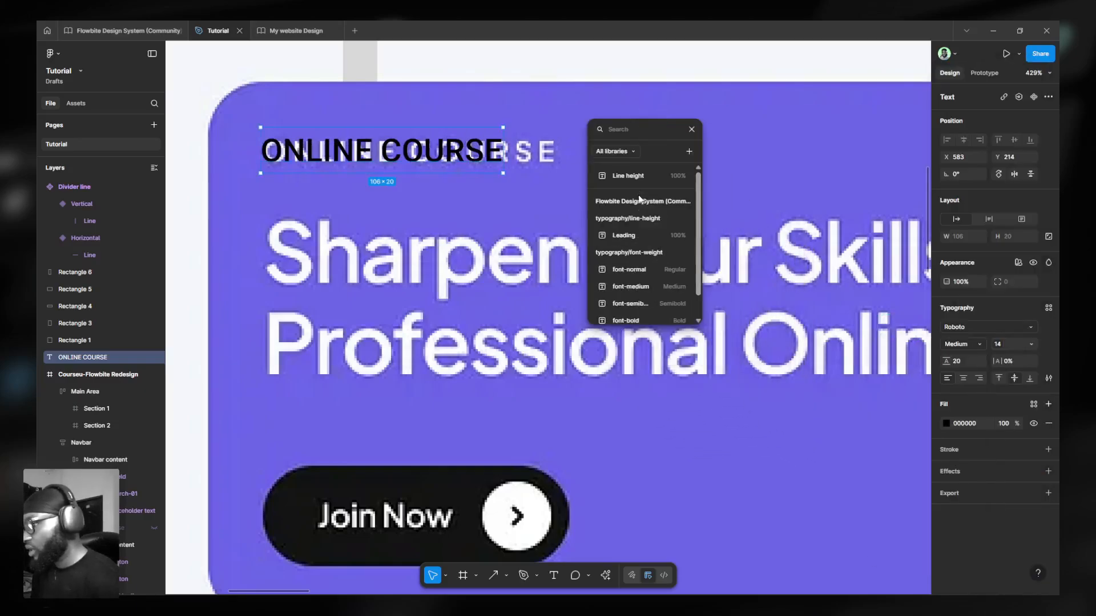
{"action": "left_click", "coordinate": [647, 285]}
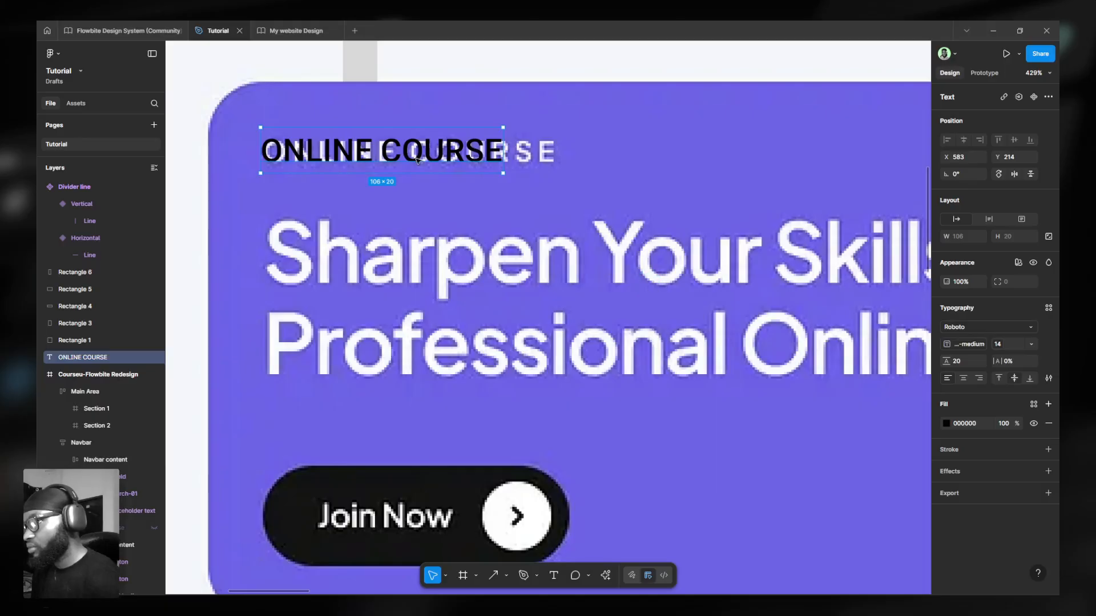
Assign the library font-family variable font-base (Roboto) to the ONLINE COURSE text.
{"action": "left_click", "coordinate": [1028, 327]}
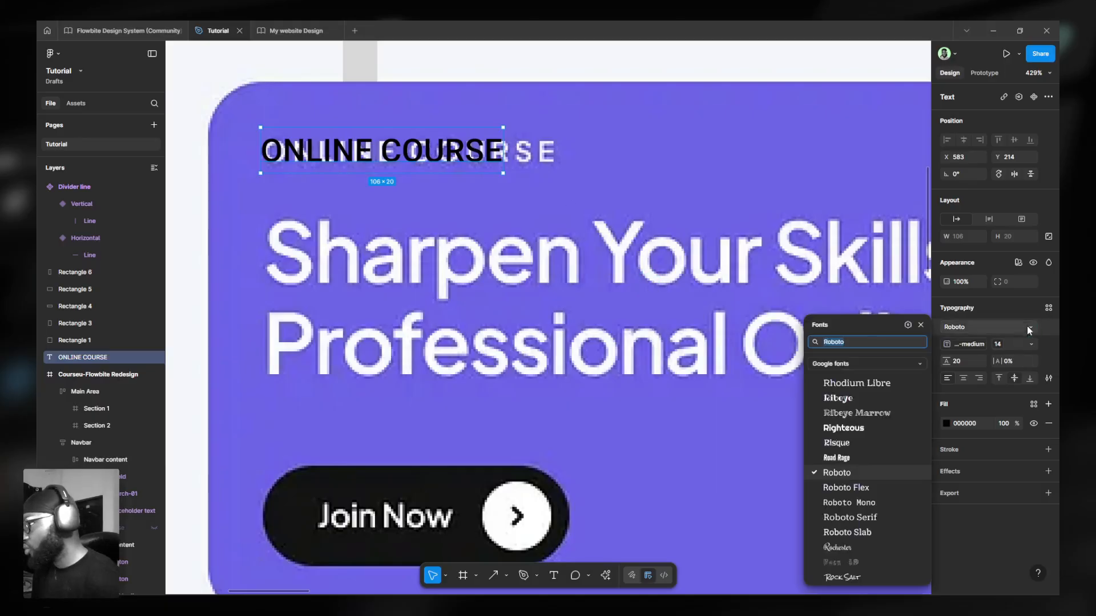
{"action": "left_click_drag", "start_coordinate": [888, 324], "coordinate": [784, 103]}
{"action": "scroll", "coordinate": [759, 342], "scroll_direction": "down", "scroll_amount": 5}
{"action": "scroll", "coordinate": [759, 228], "scroll_direction": "up", "scroll_amount": 8}
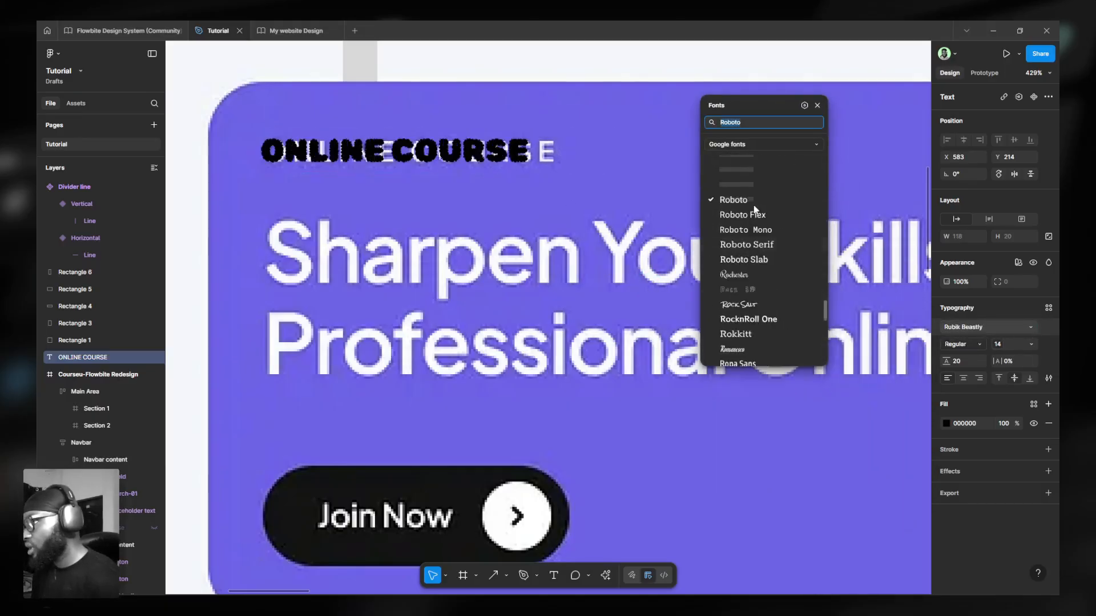
{"action": "left_click", "coordinate": [774, 144]}
{"action": "left_click", "coordinate": [777, 142]}
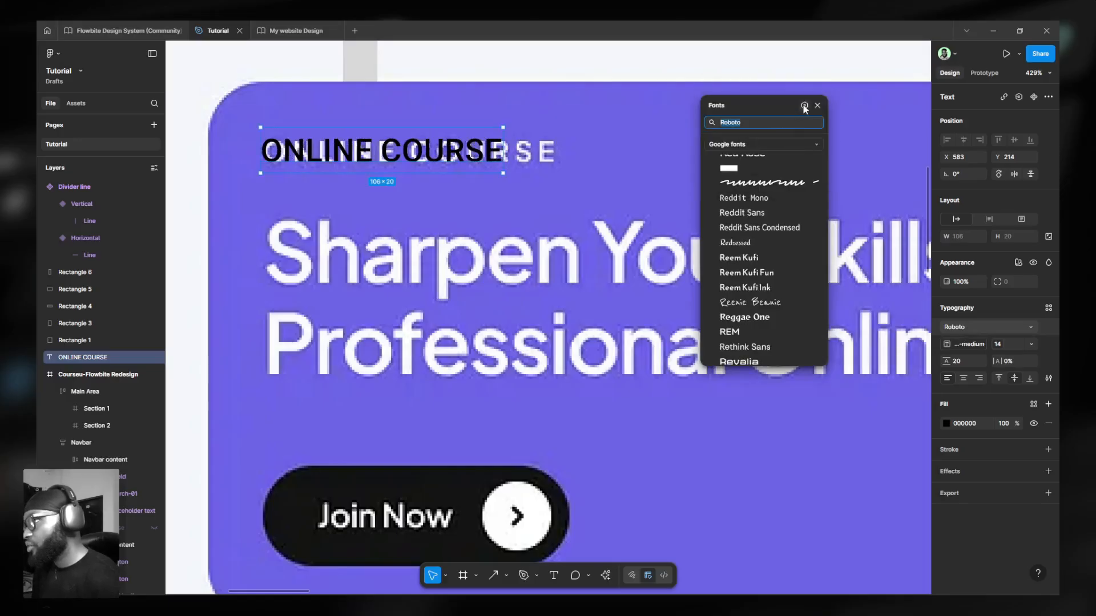
{"action": "left_click", "coordinate": [804, 106]}
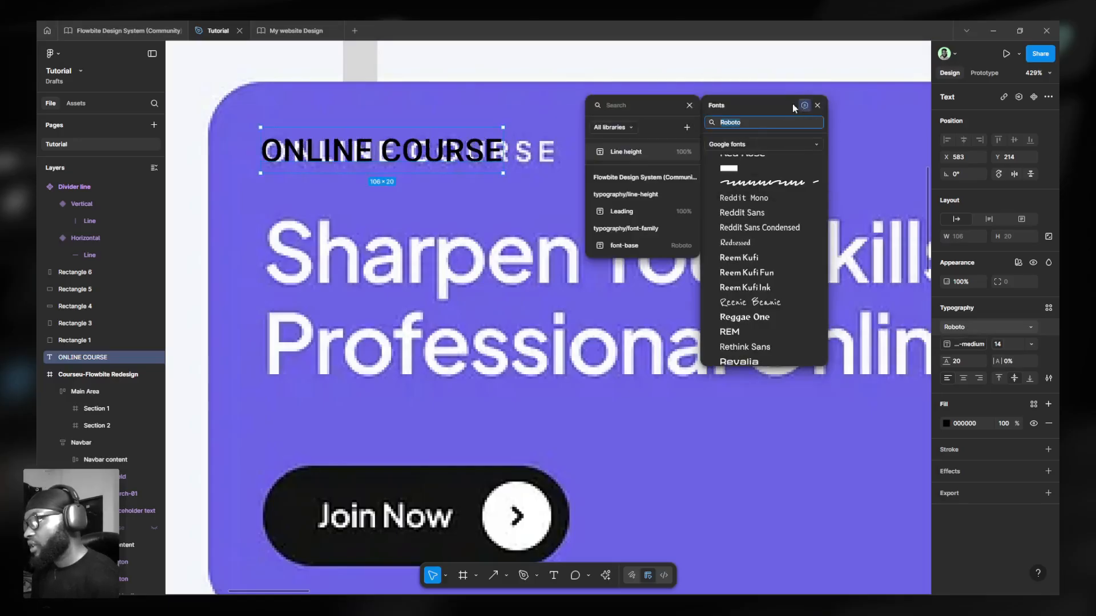
{"action": "left_click", "coordinate": [627, 245]}
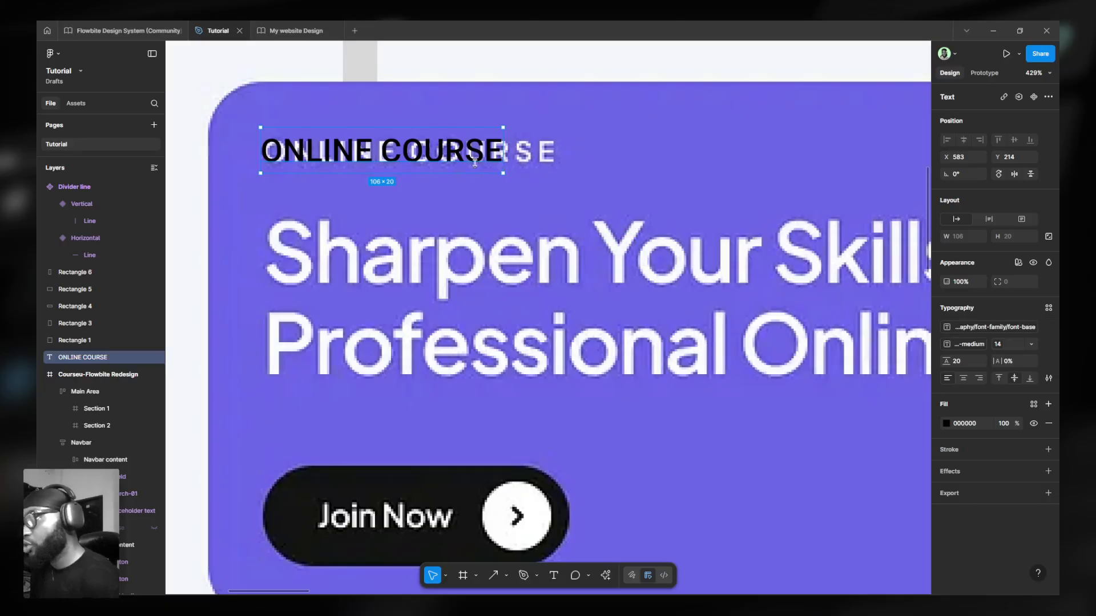
Switch to the Flowbite Design System file, enlarge its variables table and show the Primitives collection with the colors group collapsed.
{"action": "left_click", "coordinate": [149, 25]}
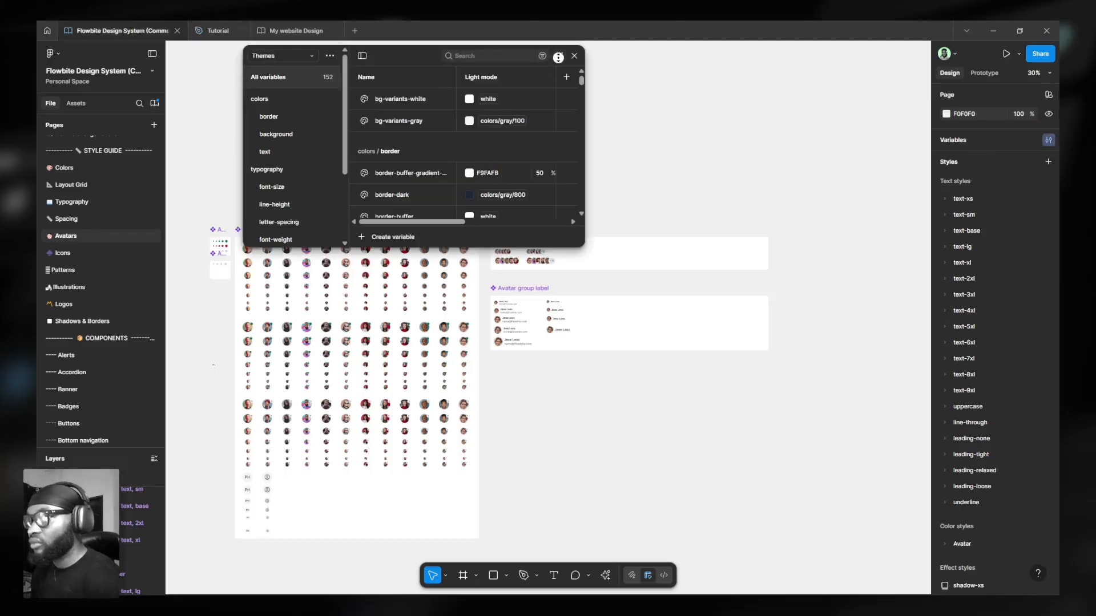
{"action": "left_click", "coordinate": [558, 57]}
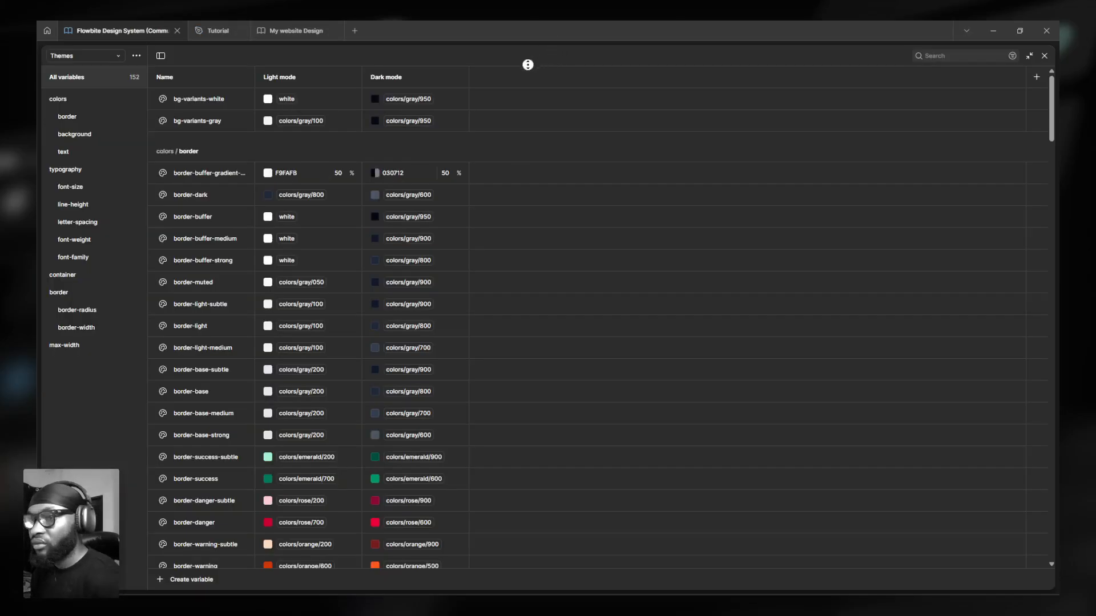
{"action": "left_click", "coordinate": [88, 57]}
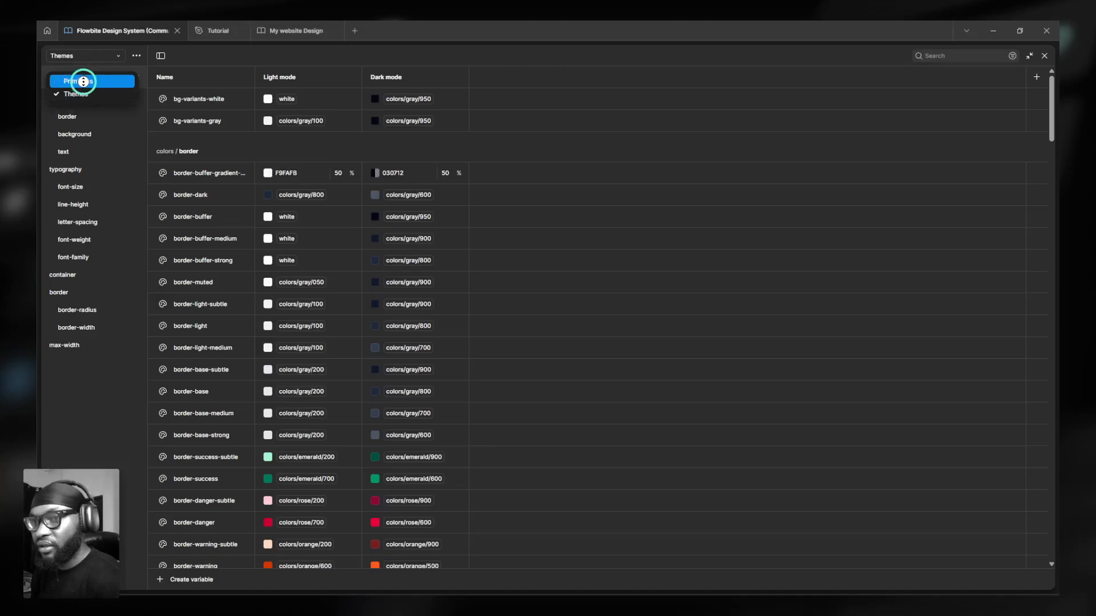
{"action": "key", "text": "Return"}
{"action": "scroll", "coordinate": [108, 274], "scroll_direction": "down", "scroll_amount": 3}
{"action": "scroll", "coordinate": [80, 171], "scroll_direction": "up", "scroll_amount": 3}
{"action": "left_click", "coordinate": [53, 118]}
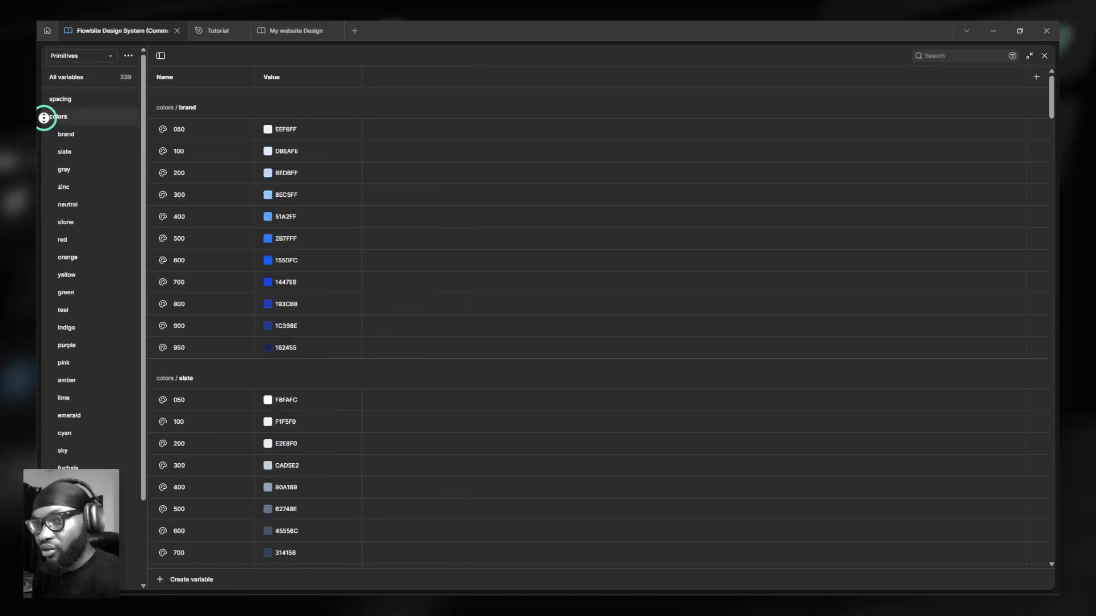
{"action": "left_click", "coordinate": [44, 117]}
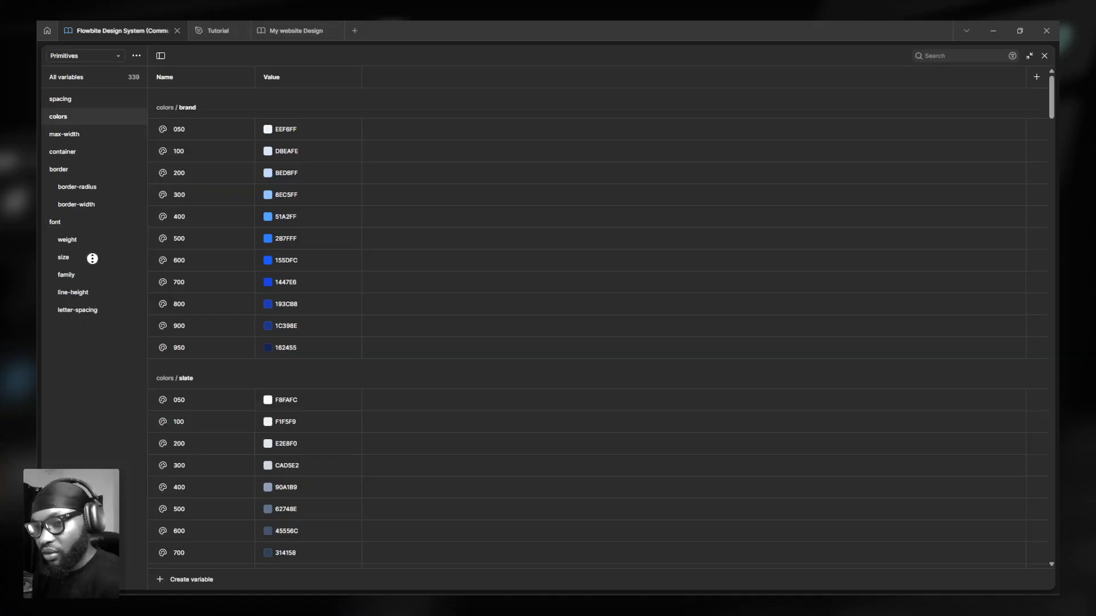
Examine the font primitives for weight, size, family, line height and letter spacing.
{"action": "left_click", "coordinate": [85, 225]}
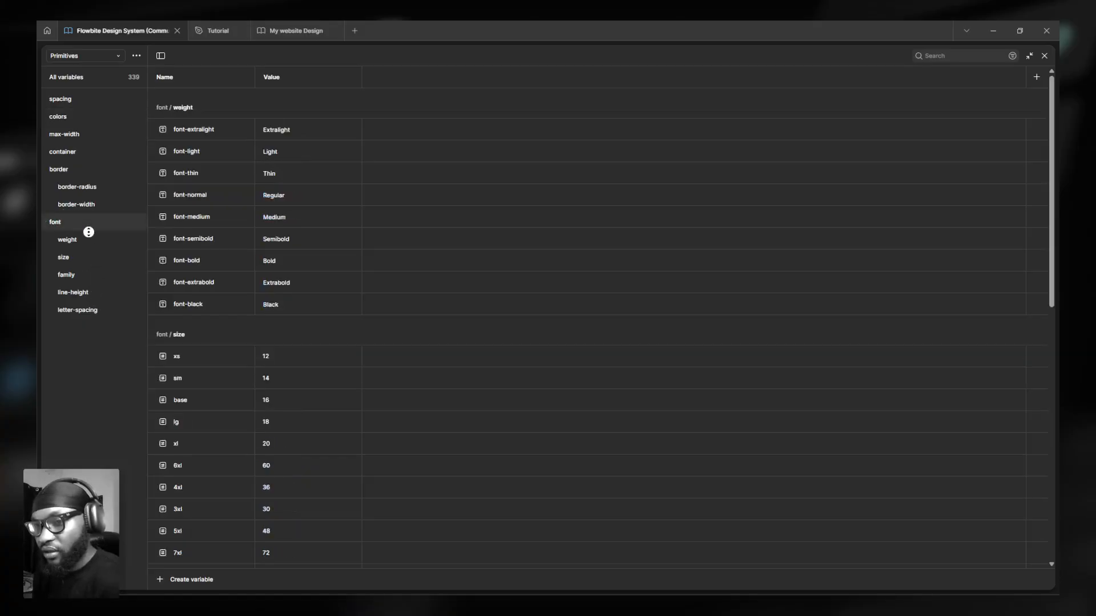
{"action": "scroll", "coordinate": [332, 365], "scroll_direction": "down", "scroll_amount": 5}
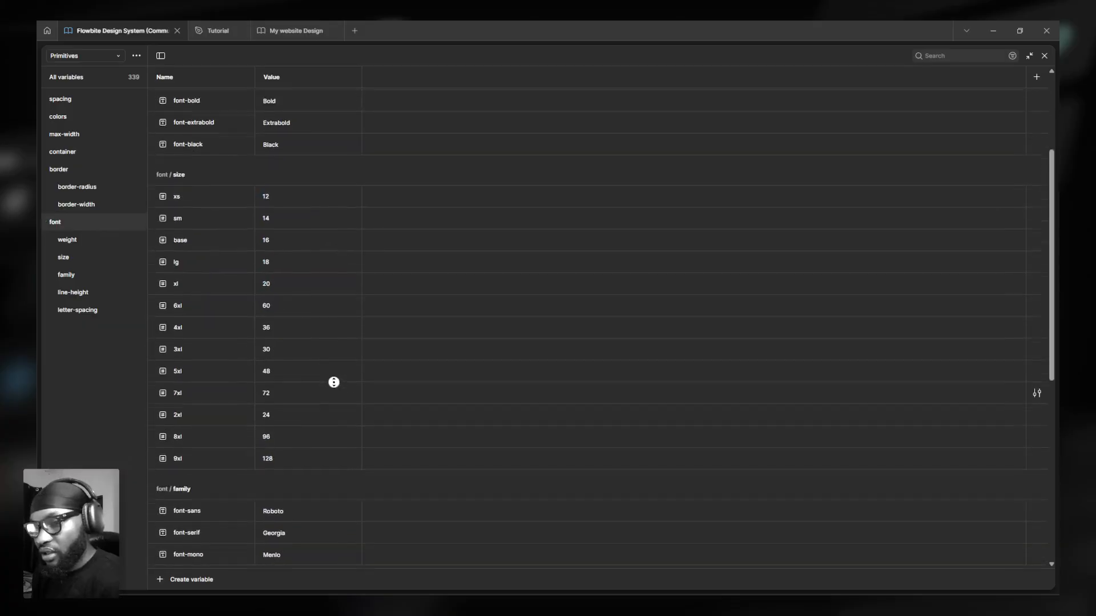
{"action": "scroll", "coordinate": [334, 383], "scroll_direction": "down", "scroll_amount": 8}
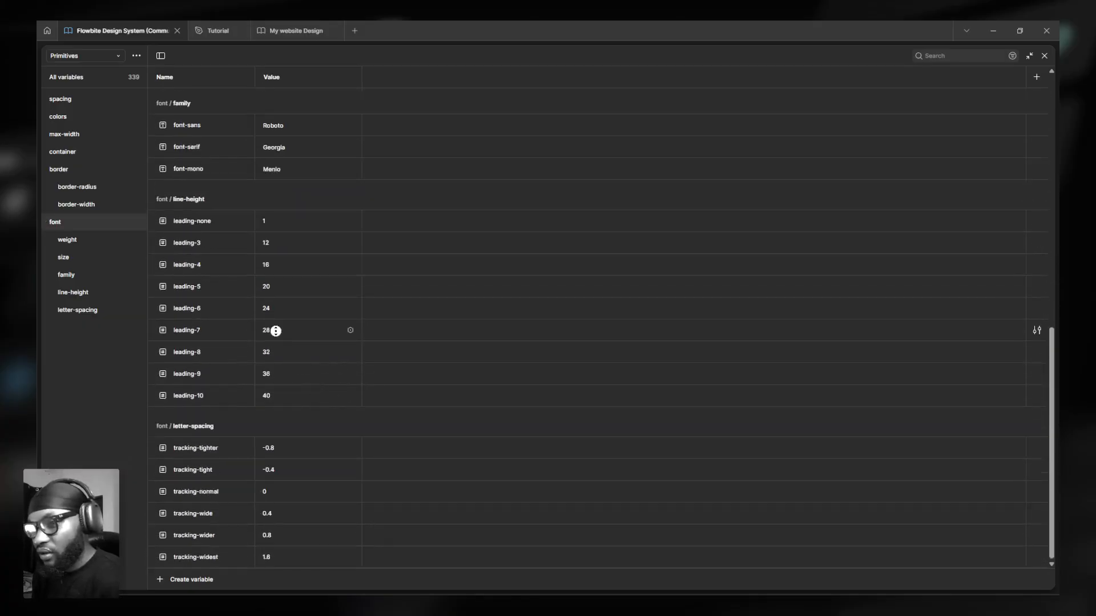
{"action": "scroll", "coordinate": [243, 161], "scroll_direction": "up", "scroll_amount": 4}
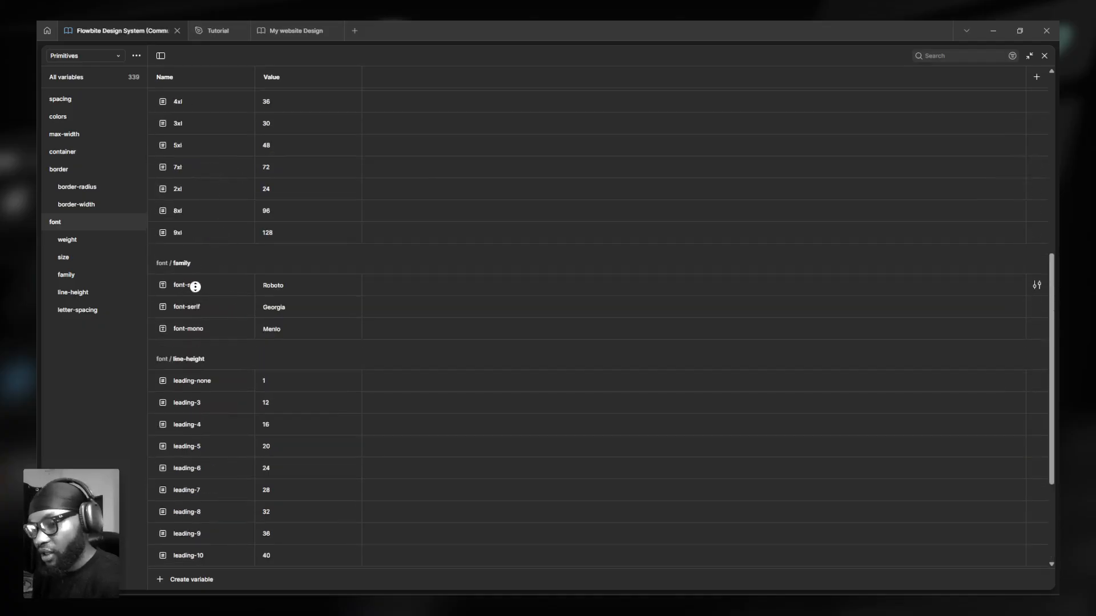
Set the font-sans variable in the font family primitives to inter and close the variables table.
{"action": "left_click", "coordinate": [279, 291]}
{"action": "left_click", "coordinate": [278, 288]}
{"action": "type", "text": "INTE"}
{"action": "key", "text": "BackSpace"}
{"action": "key", "text": "BackSpace"}
{"action": "key", "text": "BackSpace"}
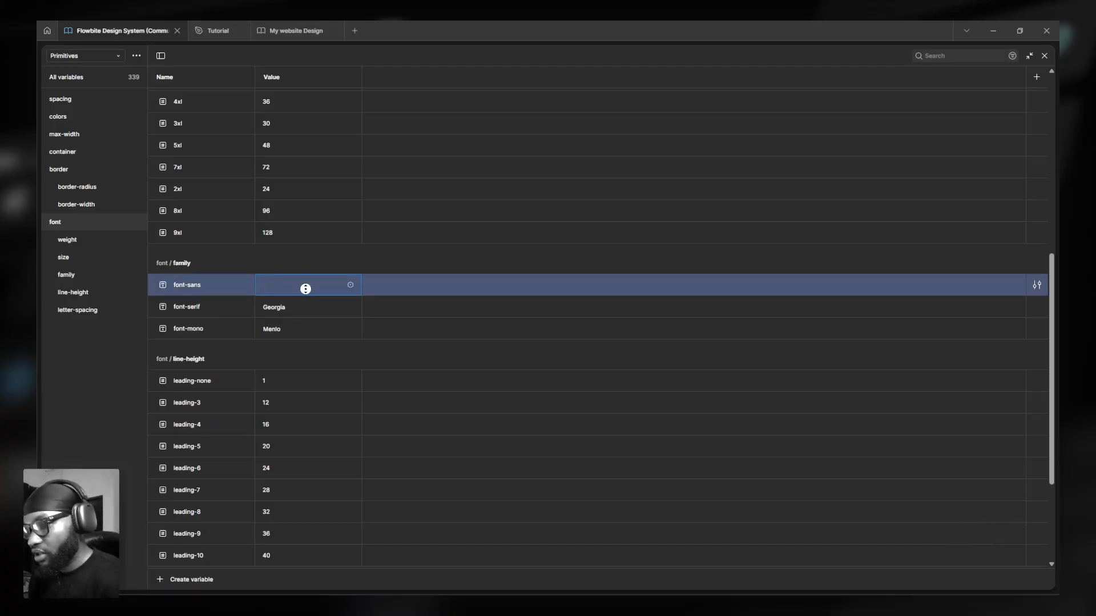
{"action": "type", "text": "Int"}
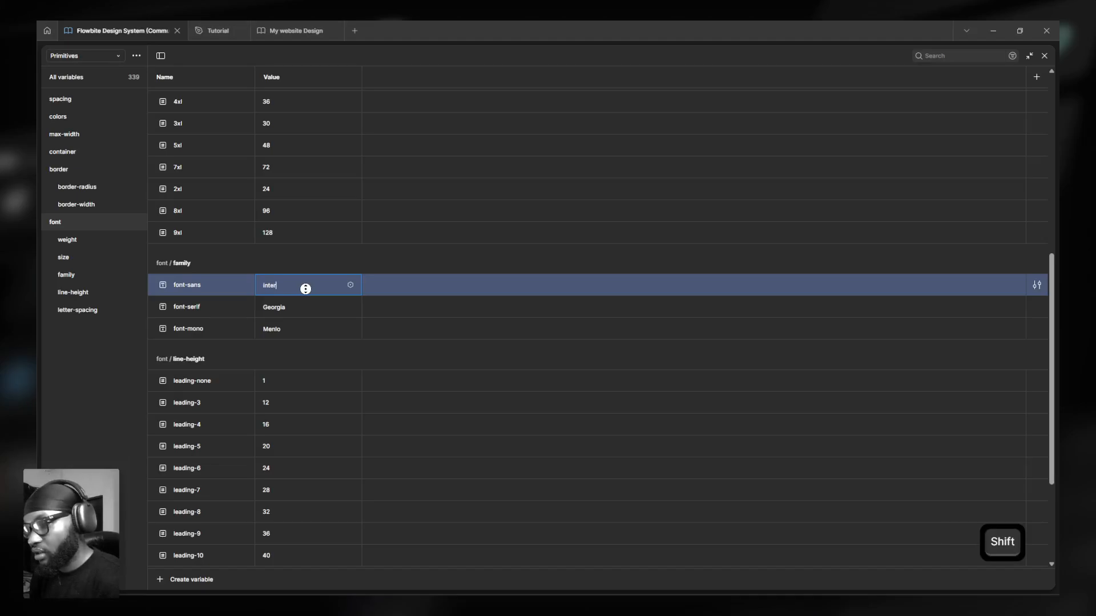
{"action": "type", "text": "er"}
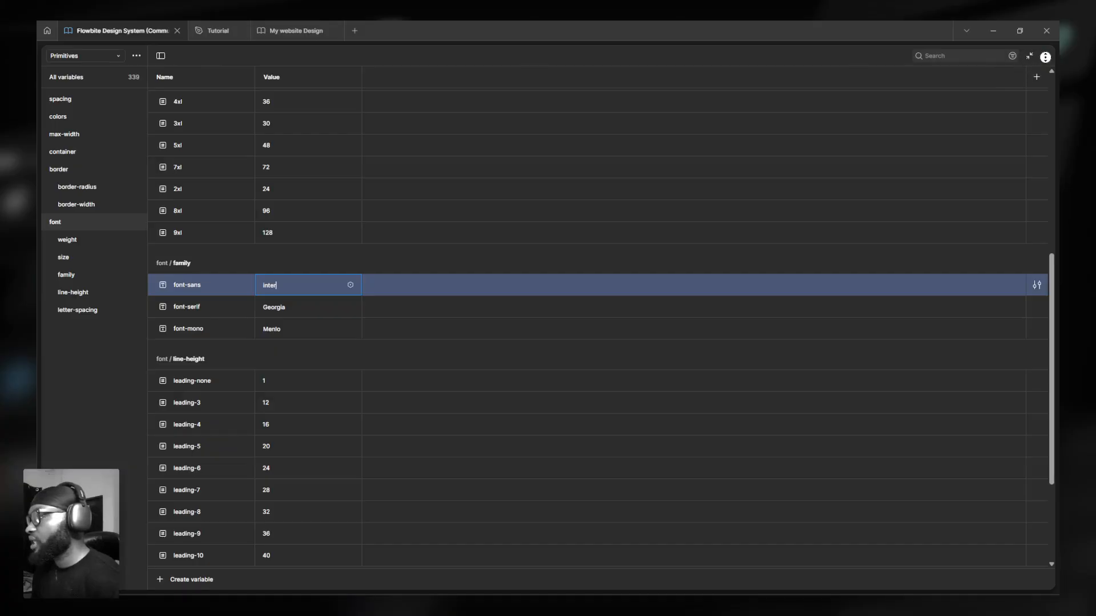
{"action": "left_click", "coordinate": [1029, 55]}
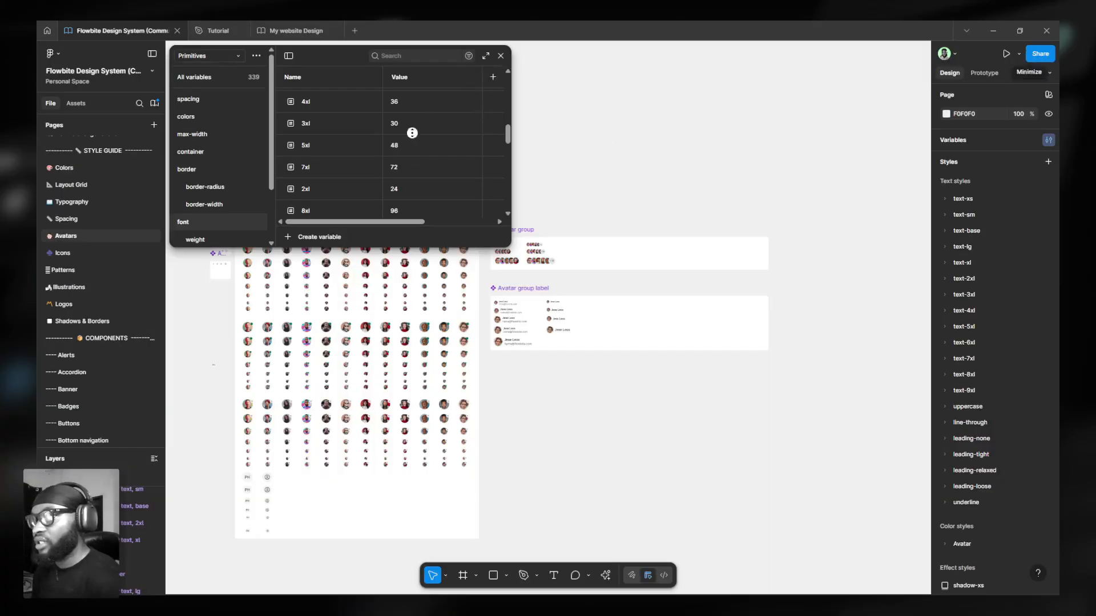
{"action": "left_click", "coordinate": [501, 56]}
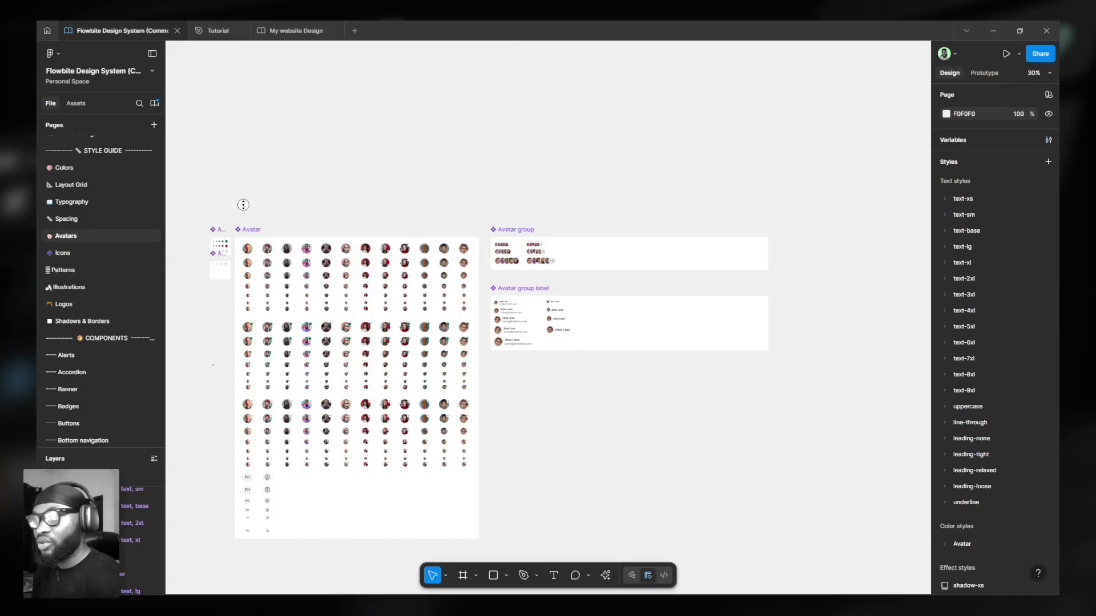
Publish the Flowbite Design System library with all pending variable and component changes included.
{"action": "left_click", "coordinate": [154, 103]}
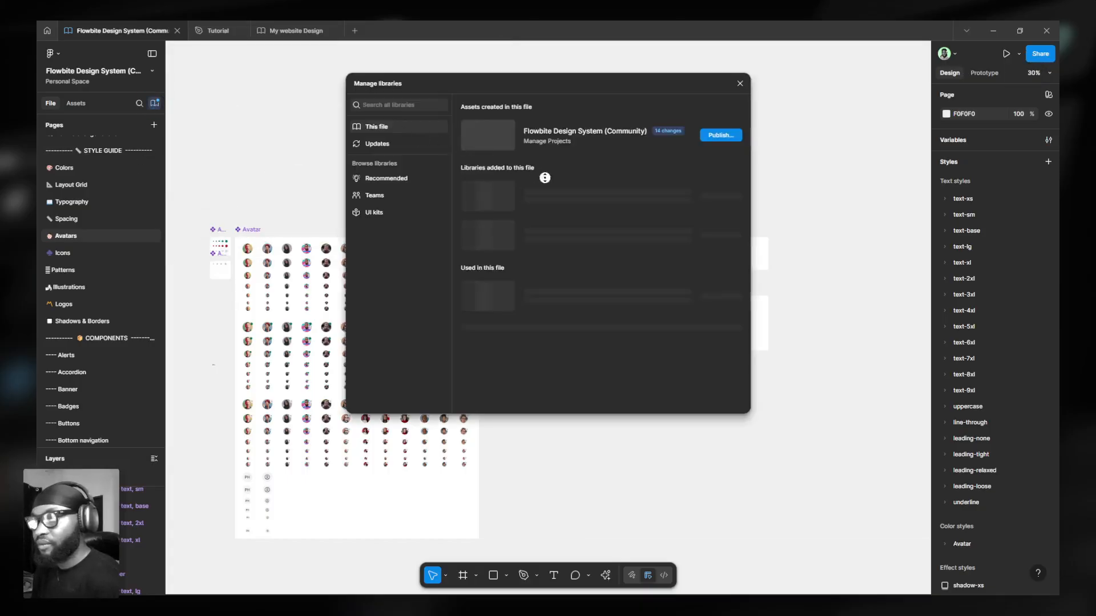
{"action": "left_click", "coordinate": [722, 136]}
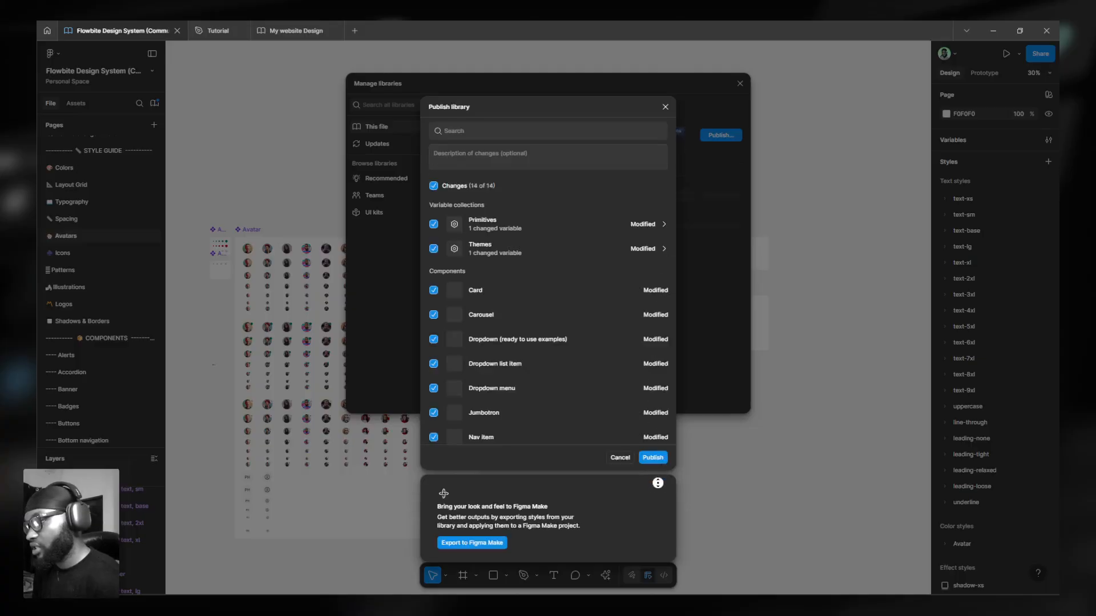
{"action": "left_click", "coordinate": [658, 459]}
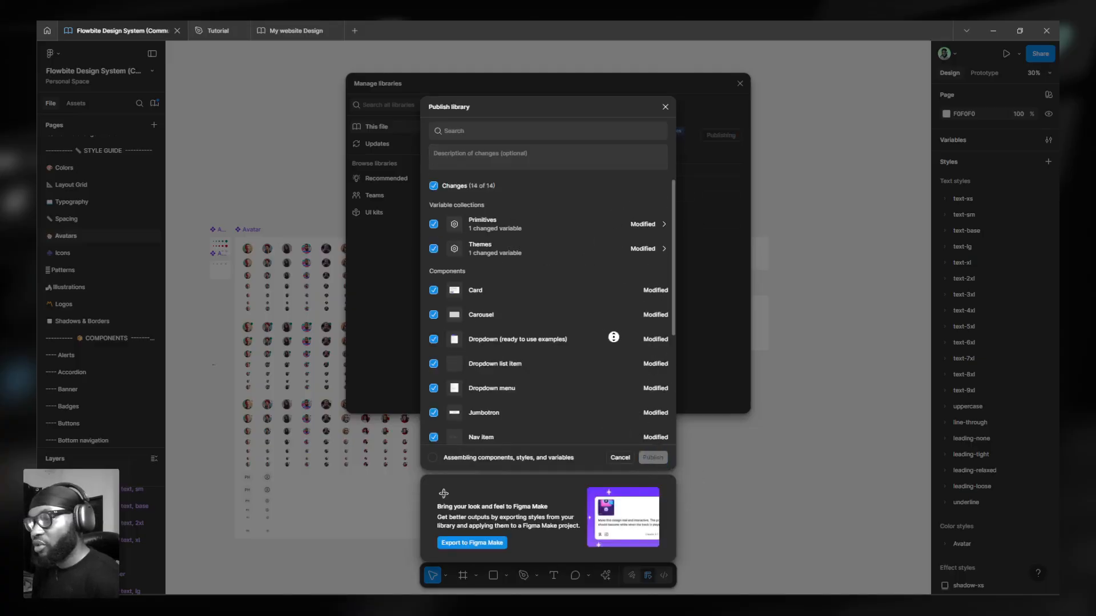
Check the Tutorial file for library updates and the publishing progress in the design system file, then return to the Tutorial canvas.
{"action": "left_click", "coordinate": [214, 31]}
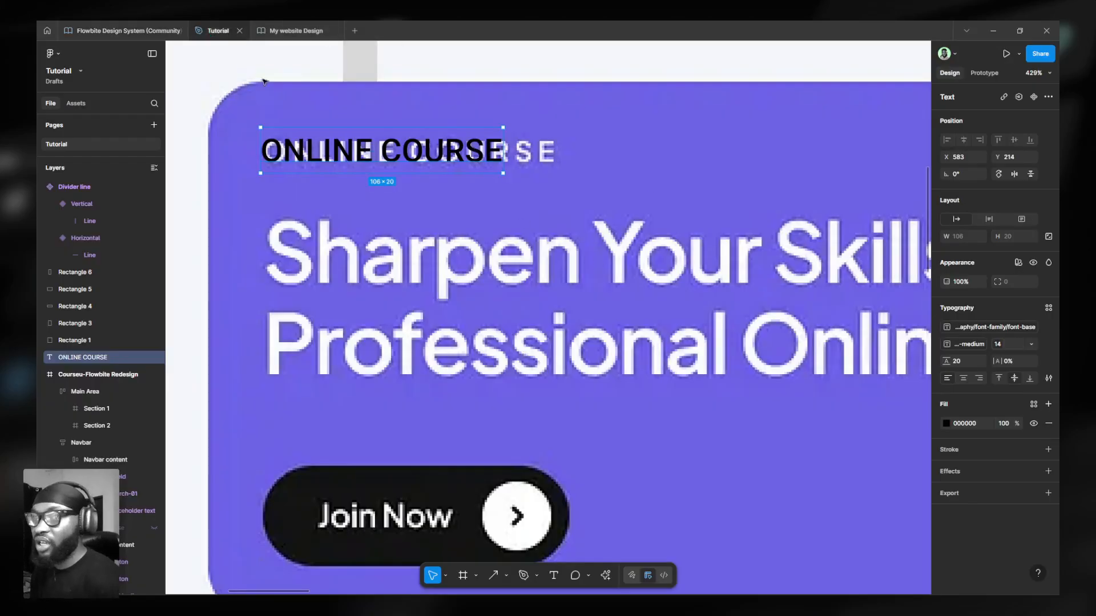
{"action": "left_click", "coordinate": [77, 104]}
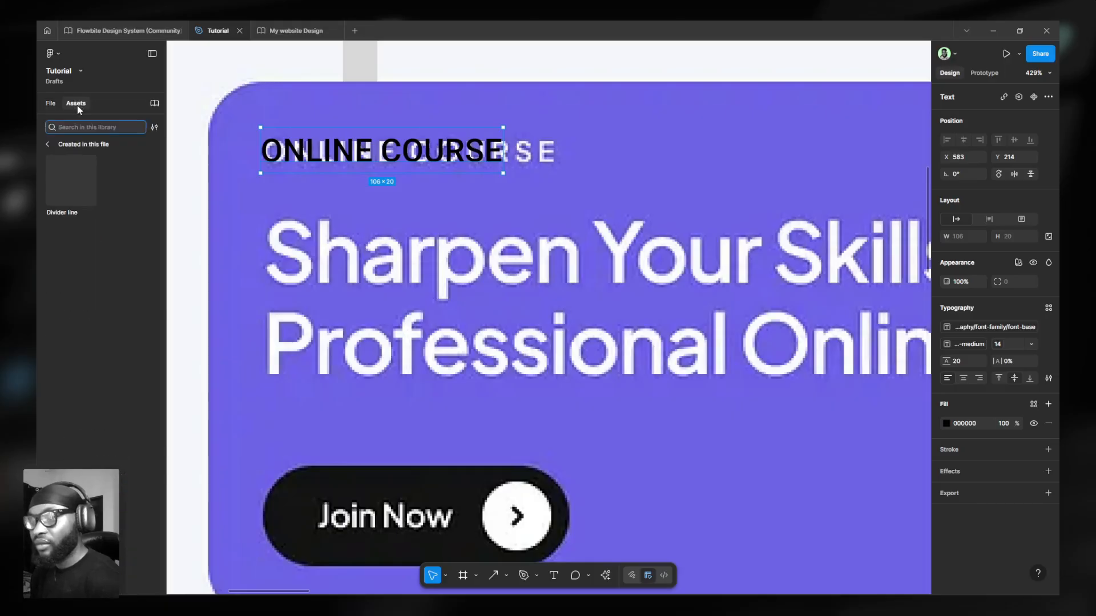
{"action": "left_click", "coordinate": [154, 104]}
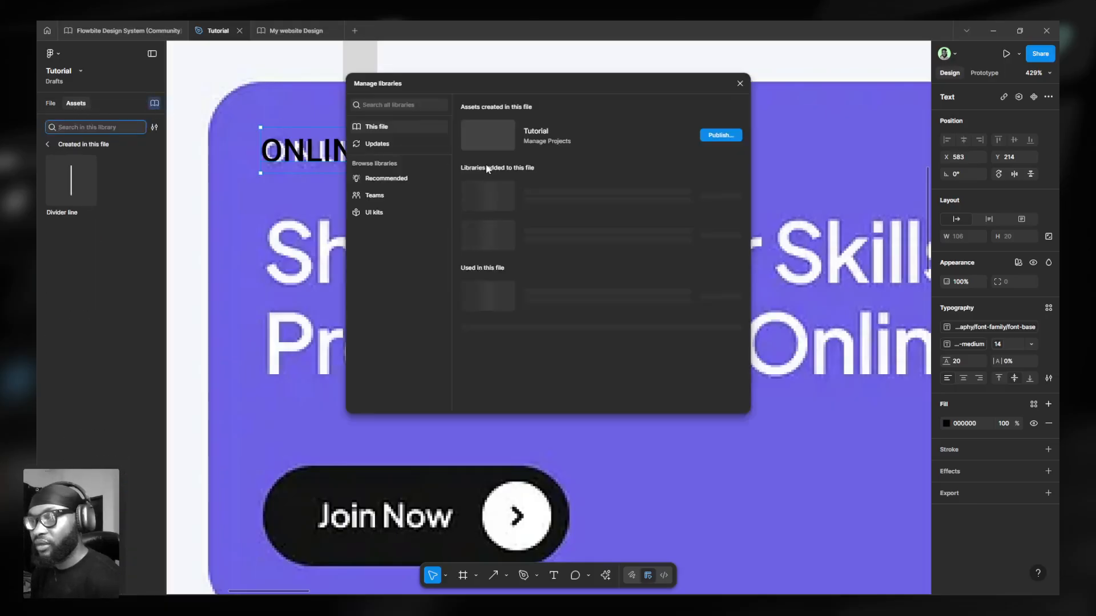
{"action": "left_click", "coordinate": [393, 143]}
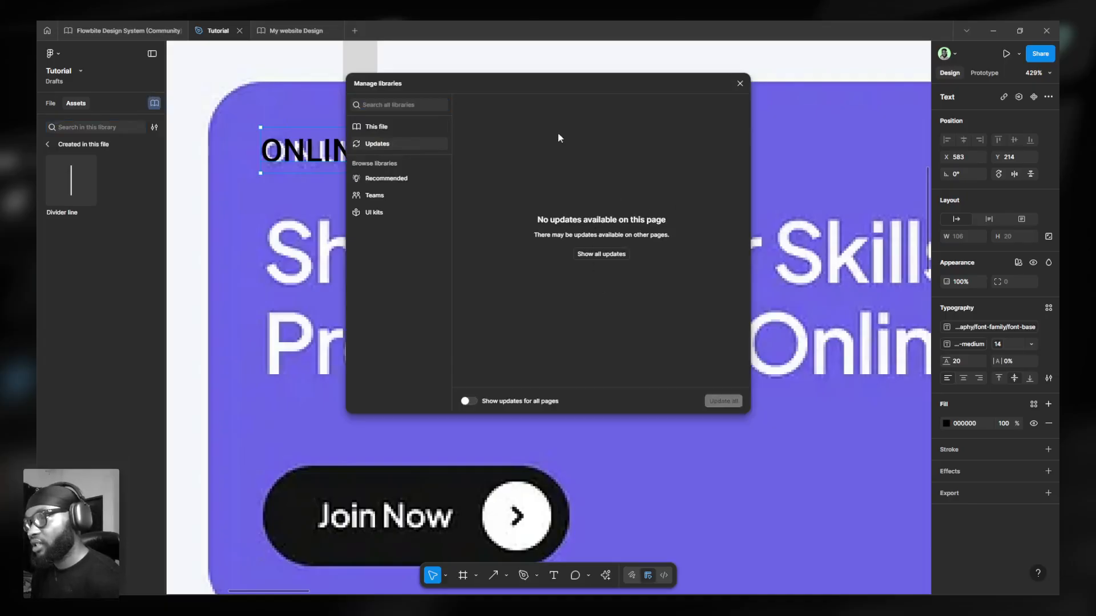
{"action": "left_click", "coordinate": [123, 30]}
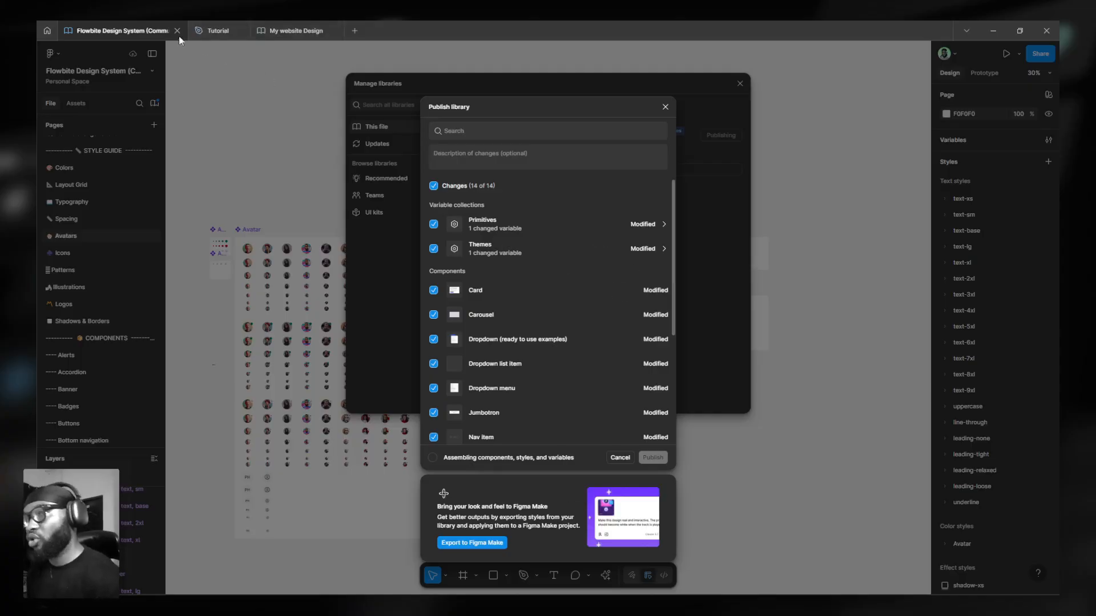
{"action": "left_click", "coordinate": [214, 34]}
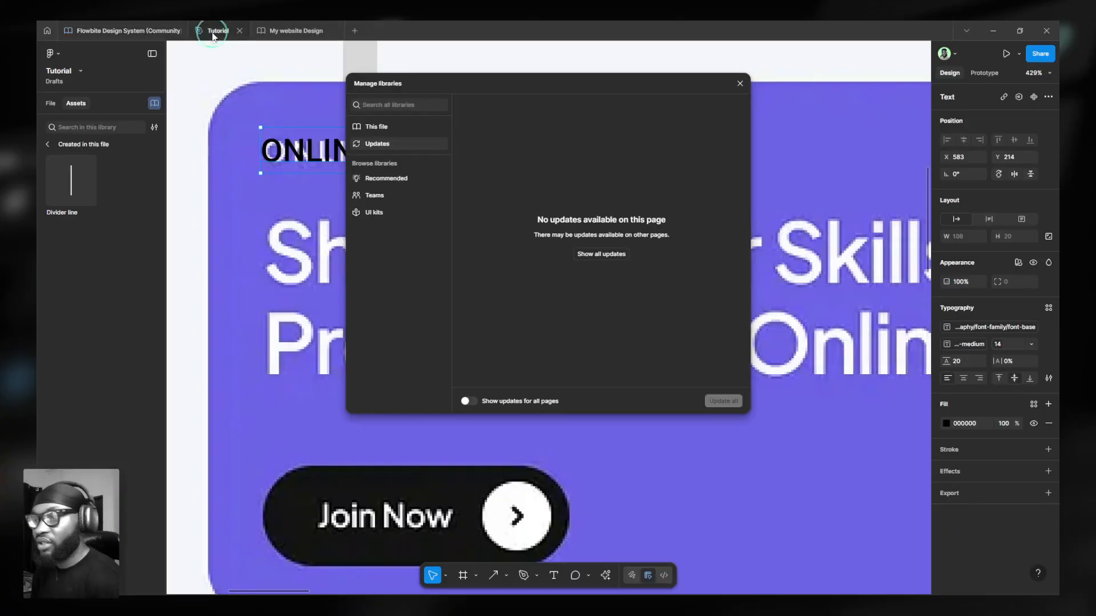
{"action": "left_click", "coordinate": [741, 84]}
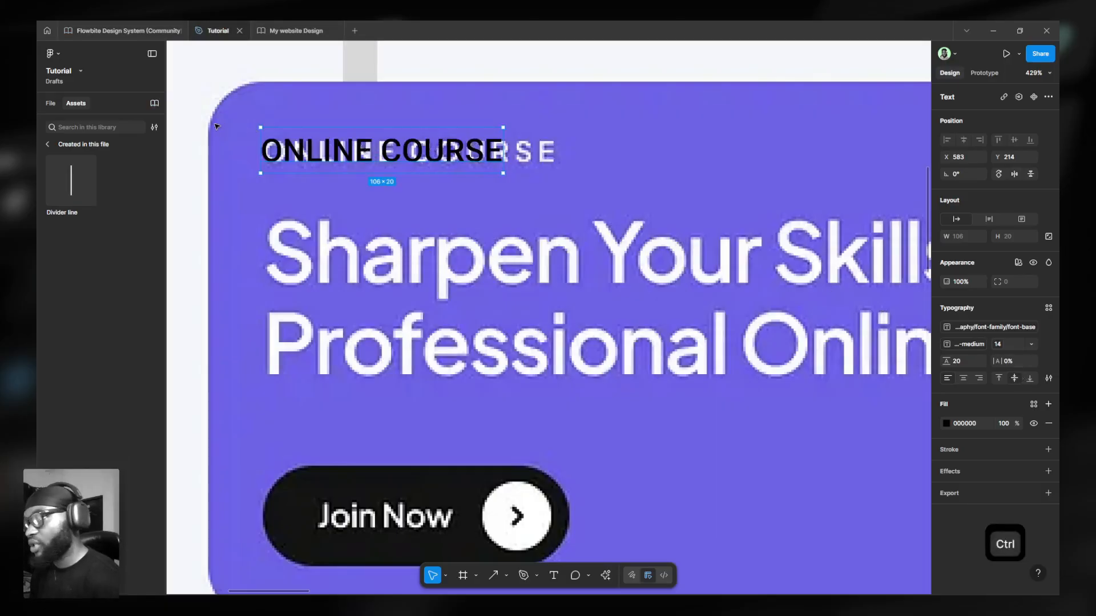
Reposition the ONLINE COURSE text over the reference heading and apply the tracking-tight letter-spacing variable to it.
{"action": "scroll", "coordinate": [251, 137], "scroll_direction": "up", "scroll_amount": 5}
{"action": "left_click_drag", "start_coordinate": [371, 172], "coordinate": [371, 279]}
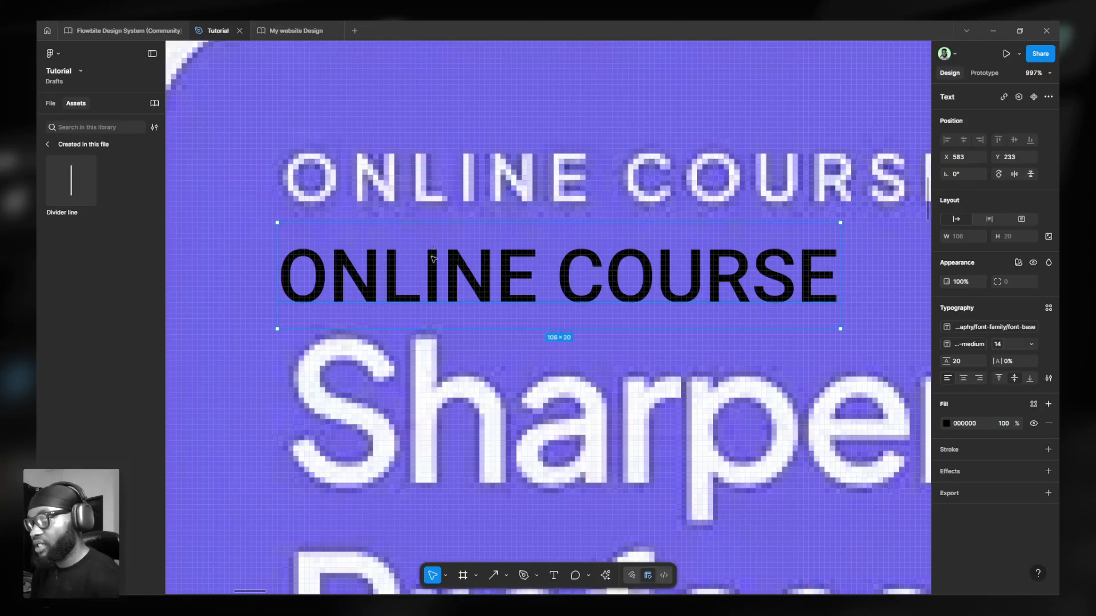
{"action": "left_click_drag", "start_coordinate": [463, 281], "coordinate": [447, 185]}
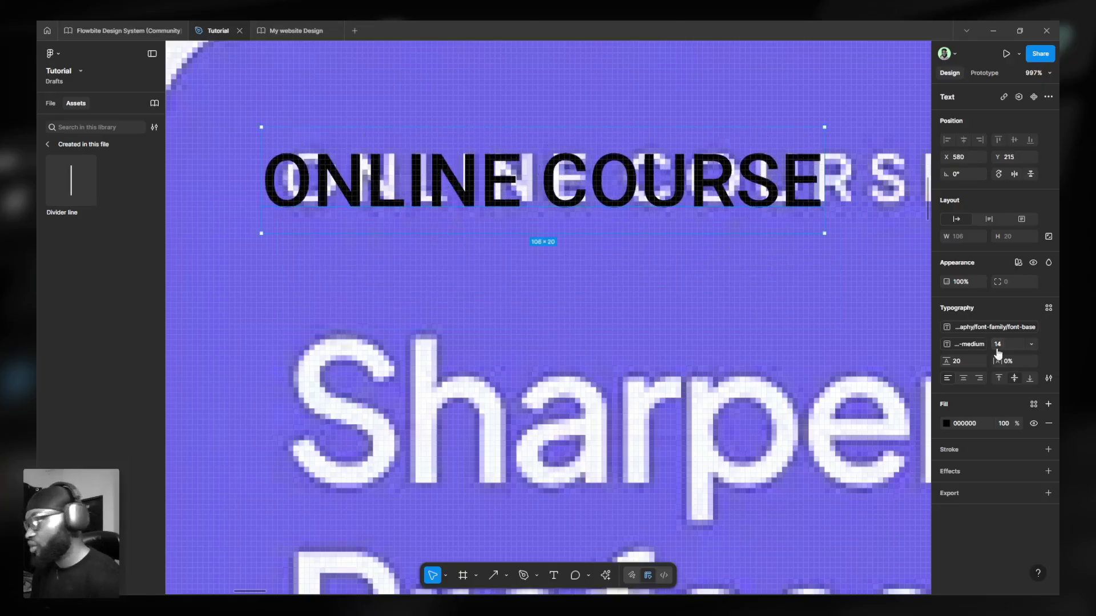
{"action": "left_click", "coordinate": [1030, 360]}
{"action": "left_click_drag", "start_coordinate": [990, 373], "coordinate": [642, 178]}
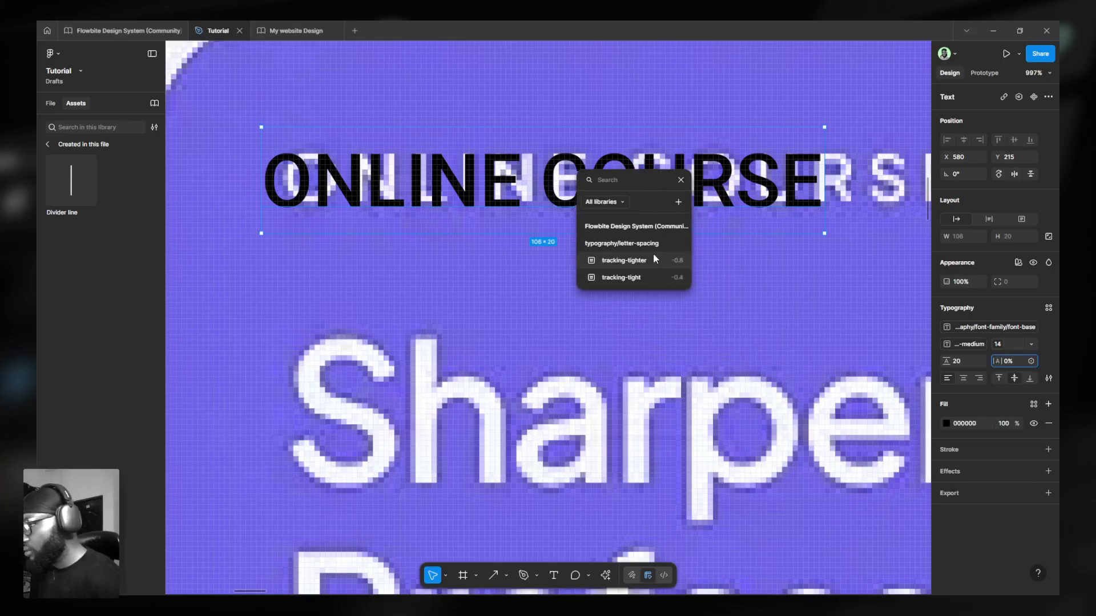
{"action": "left_click", "coordinate": [652, 277]}
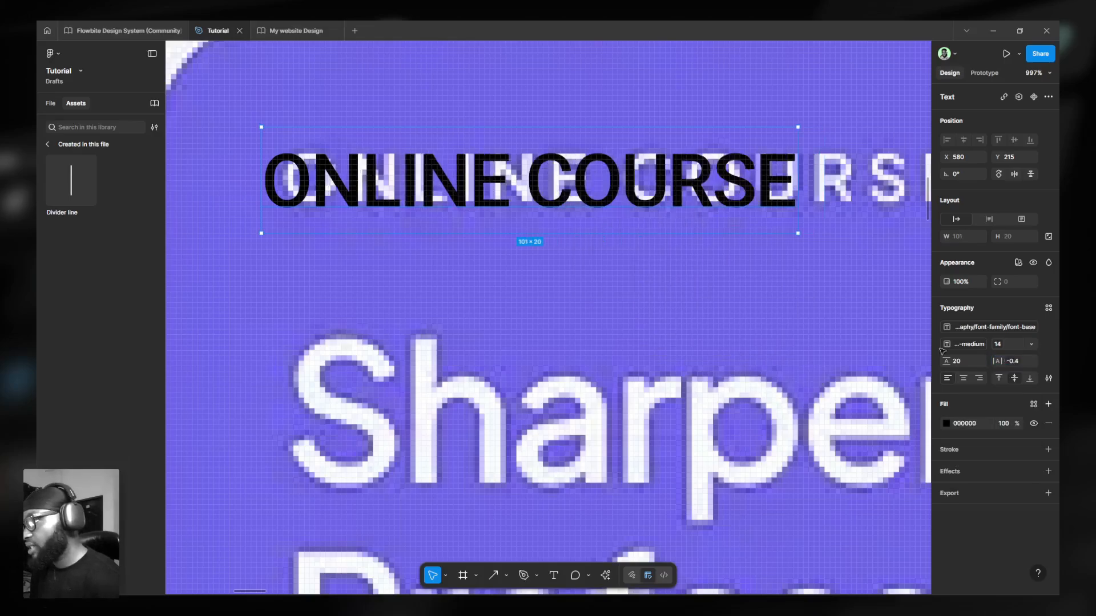
Set the ONLINE COURSE text's letter spacing to 2 px and align it over the reference text at about X 585, Y 214.
{"action": "left_click", "coordinate": [1016, 363]}
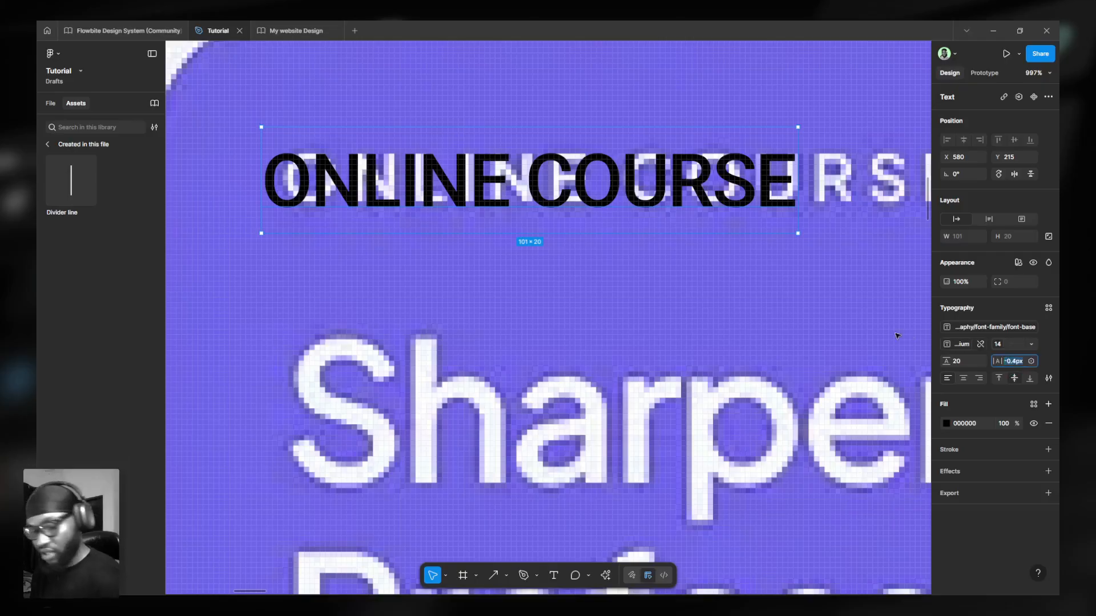
{"action": "type", "text": "2"}
{"action": "key", "text": "Return"}
{"action": "left_click_drag", "start_coordinate": [458, 172], "coordinate": [478, 178]}
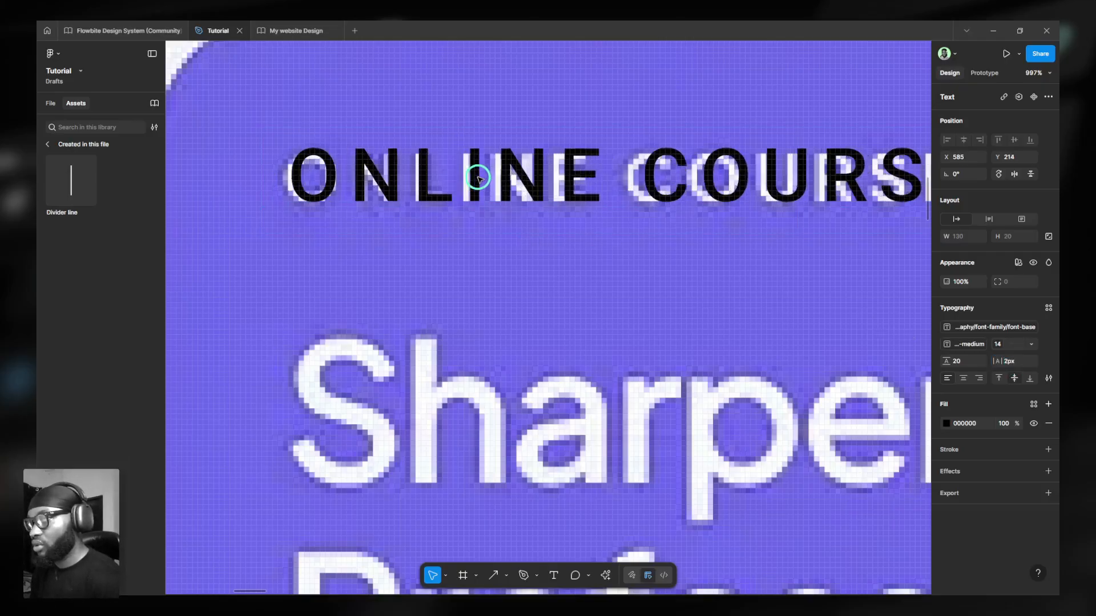
Add a text layer reading "Sharpen Your Skills with Professional Online Courses" over the banner's reference headline.
{"action": "scroll", "coordinate": [478, 178], "scroll_direction": "down", "scroll_amount": 5}
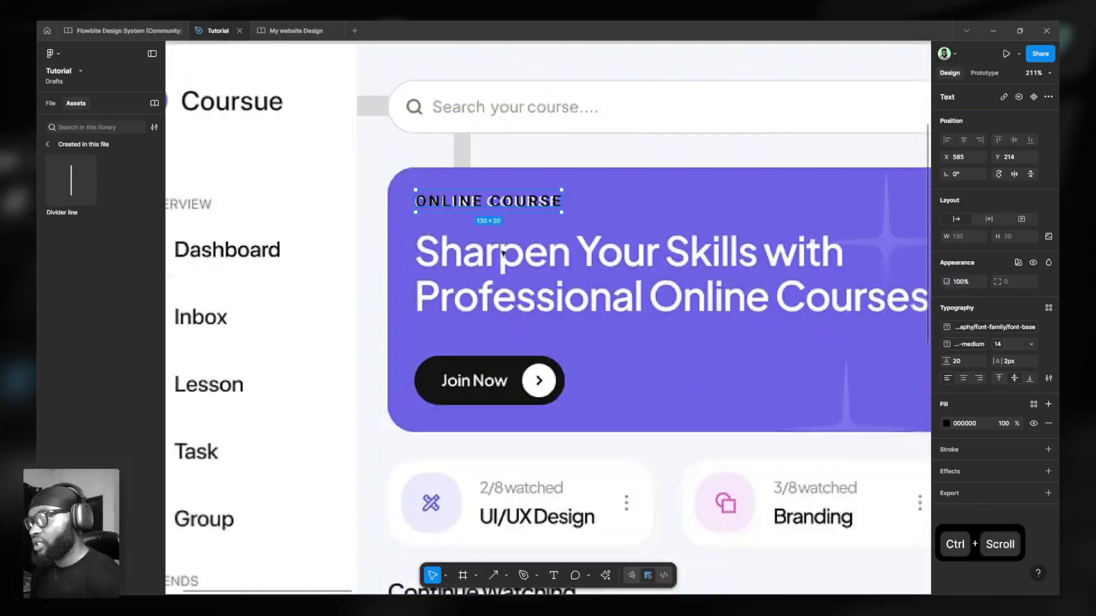
{"action": "scroll", "coordinate": [542, 240], "scroll_direction": "right", "scroll_amount": 3}
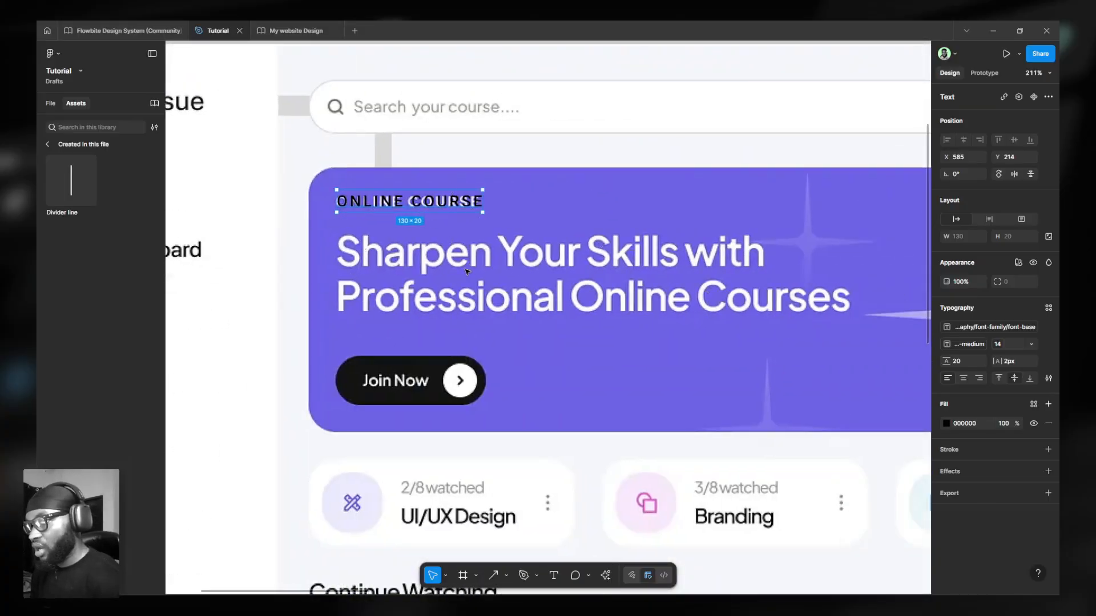
{"action": "key", "text": "t"}
{"action": "left_click", "coordinate": [380, 240]}
{"action": "type", "text": "Sharpen Your Skills with"}
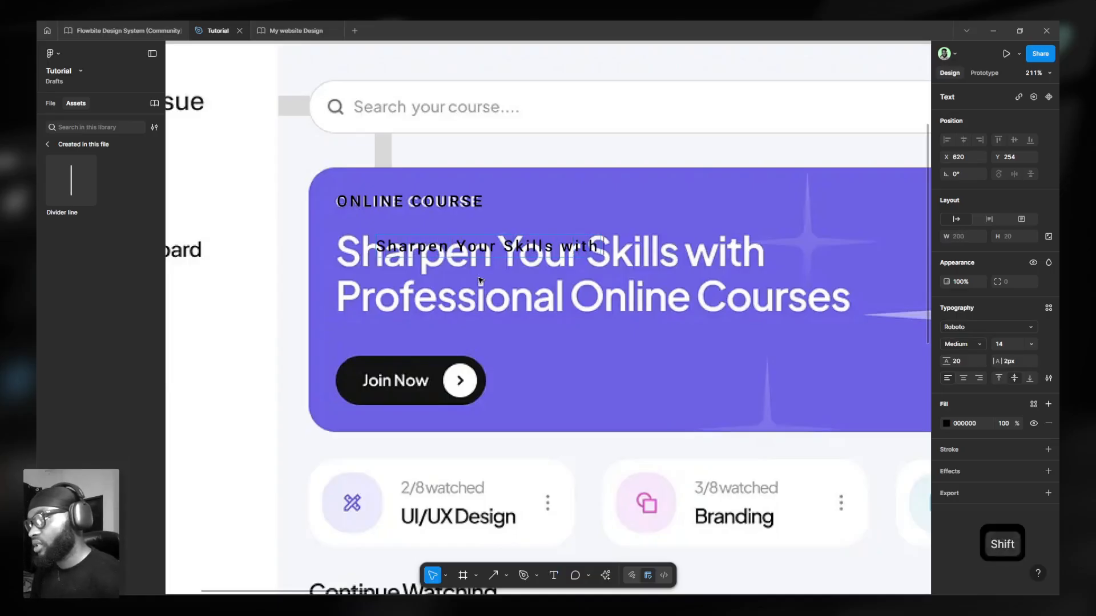
{"action": "type", "text": " Professiona"}
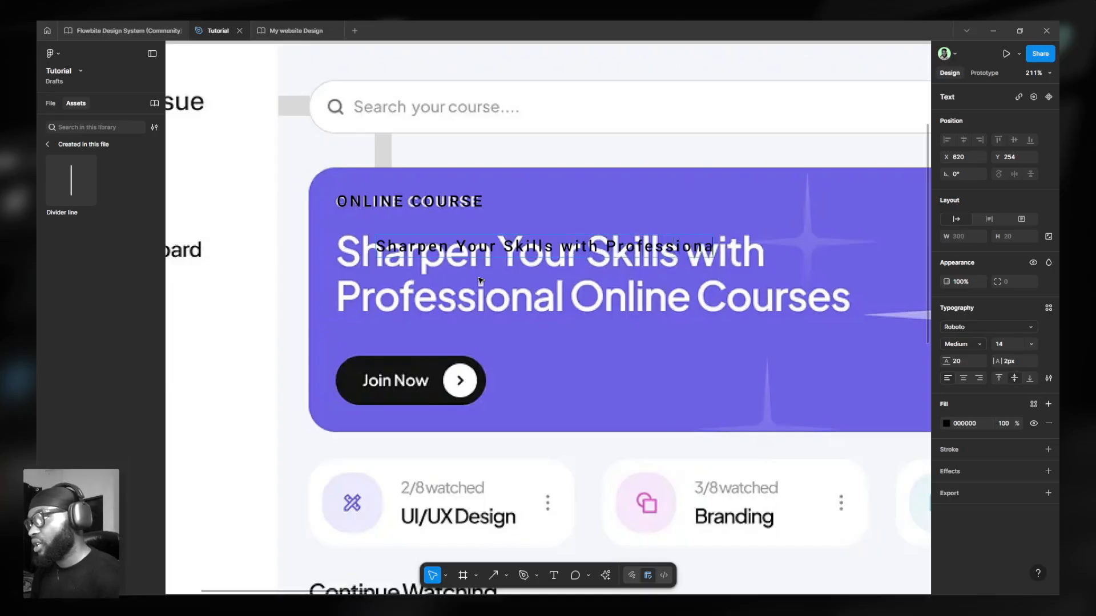
{"action": "type", "text": "l Online Courses"}
{"action": "key", "text": "Escape"}
Set the new headline text's letter spacing to 0.
{"action": "left_click", "coordinate": [1011, 362]}
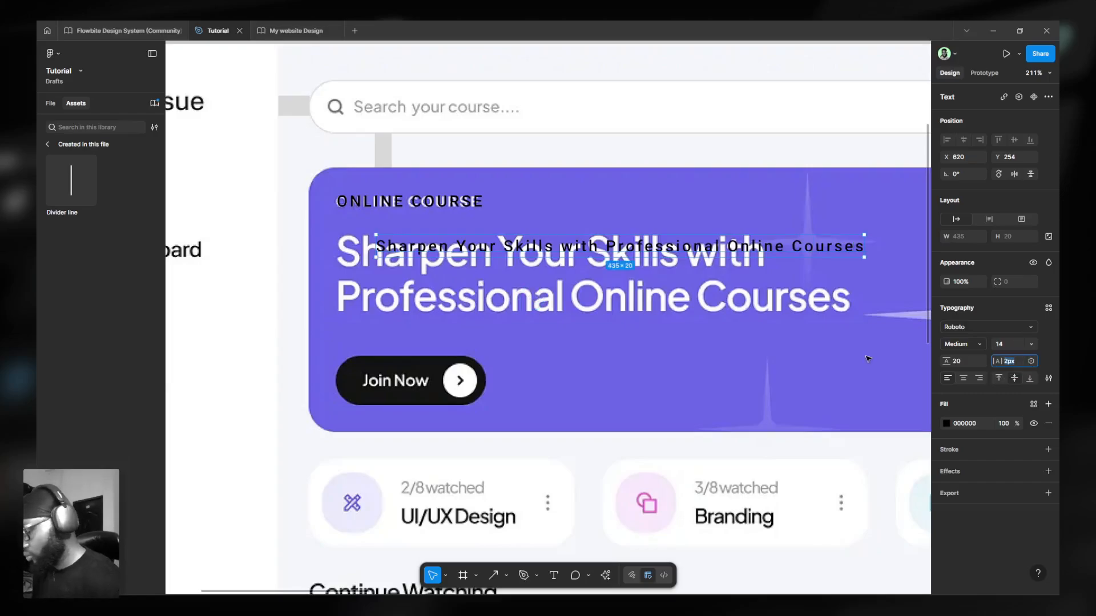
{"action": "type", "text": "0"}
{"action": "key", "text": "Return"}
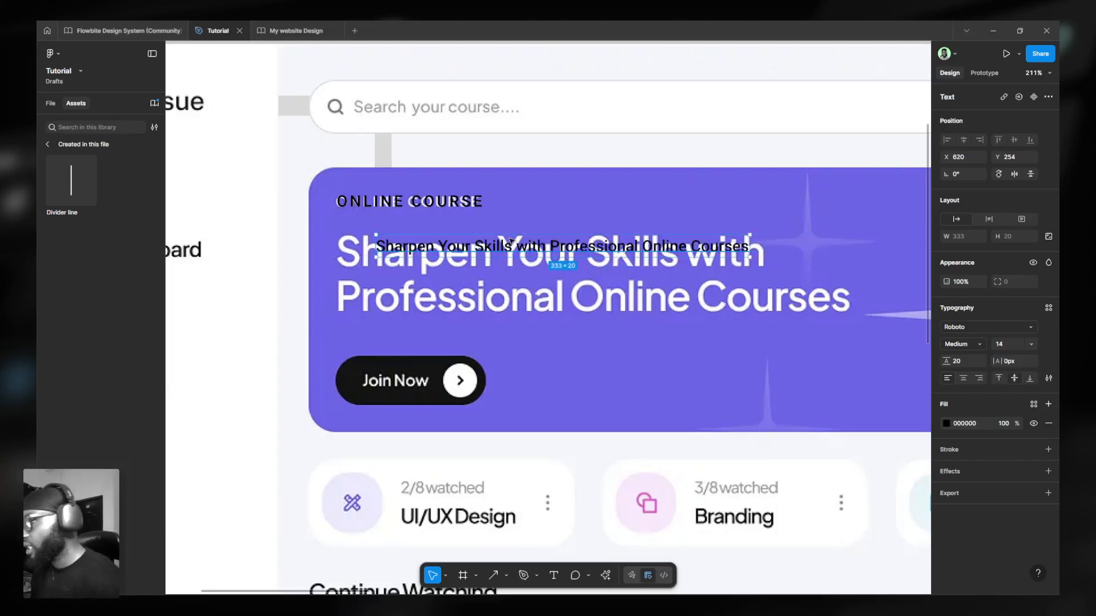
Duplicate the headline text just below itself and shorten the original to "Sharpen".
{"action": "scroll", "coordinate": [373, 249], "scroll_direction": "up", "scroll_amount": 2}
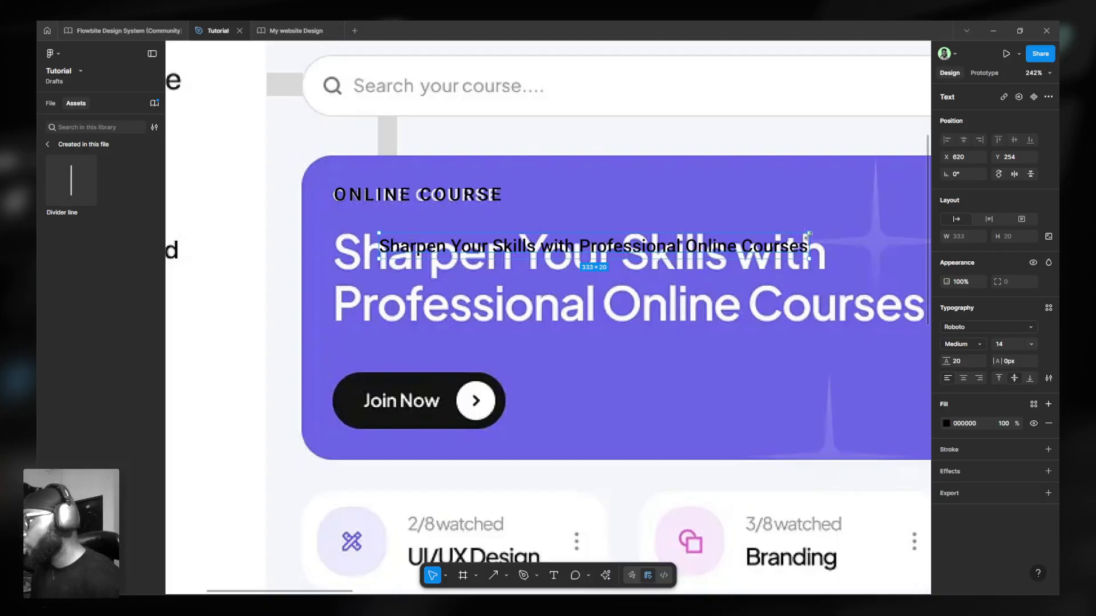
{"action": "left_click_drag", "start_coordinate": [642, 246], "coordinate": [638, 321]}
{"action": "left_click", "coordinate": [630, 235]}
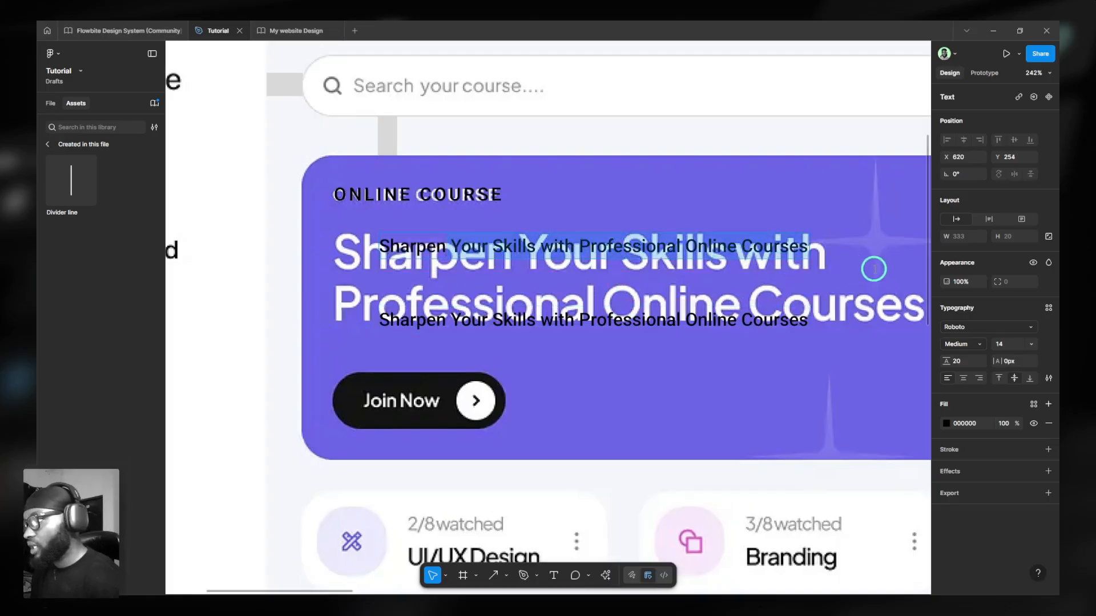
{"action": "key", "text": "BackSpace"}
{"action": "scroll", "coordinate": [431, 291], "scroll_direction": "up", "scroll_amount": 5}
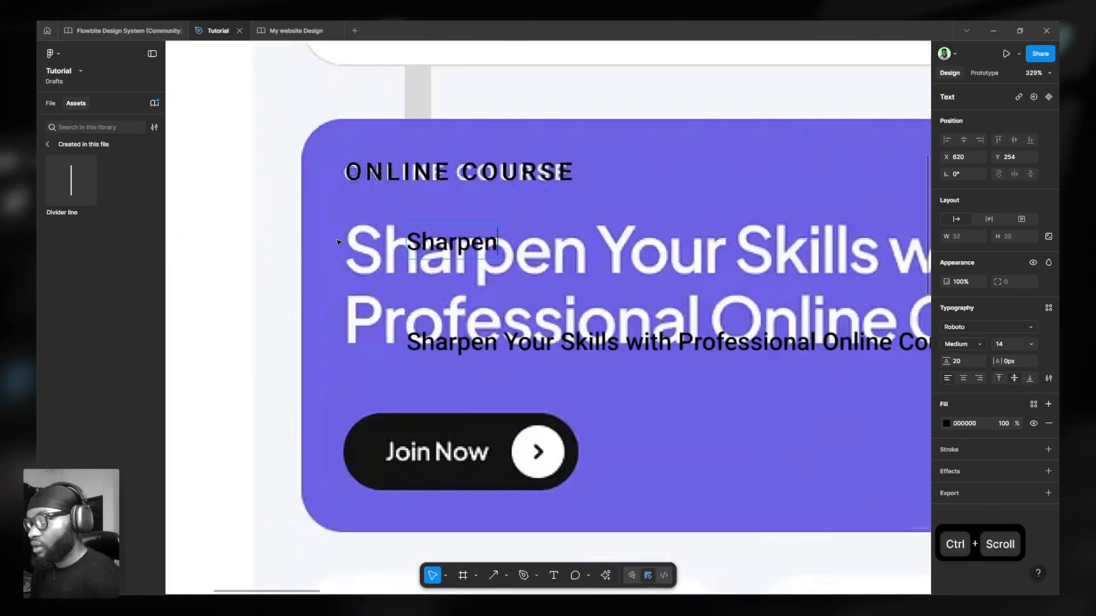
Place the "Sharpen" text at the start of the reference headline, about X 586, Y 250, and activate the Scale tool for it.
{"action": "left_click", "coordinate": [481, 246]}
{"action": "left_click_drag", "start_coordinate": [476, 247], "coordinate": [415, 235]}
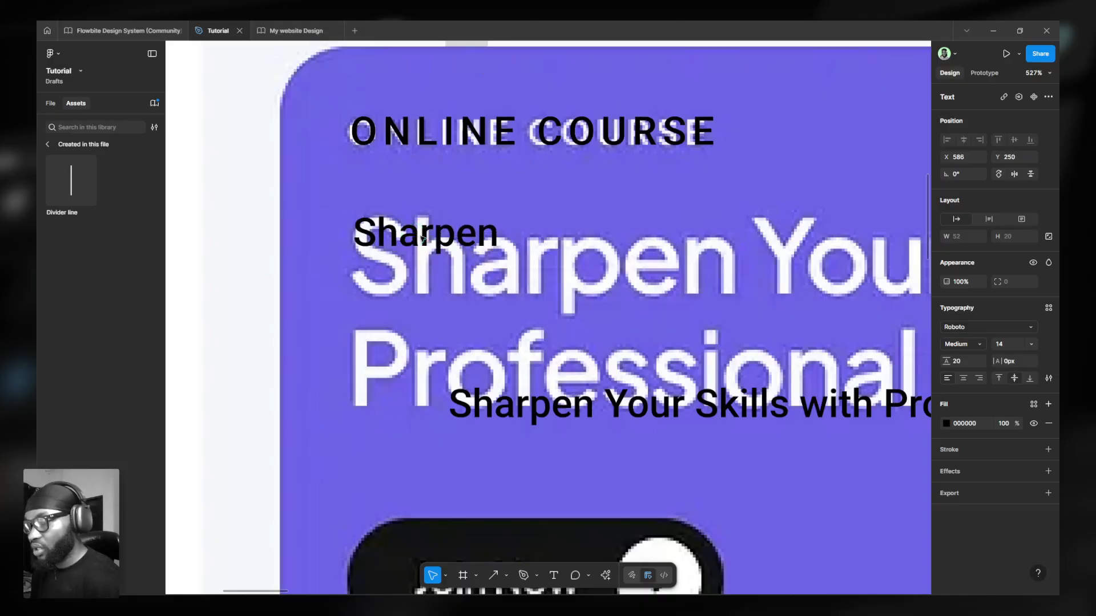
{"action": "key", "text": "k"}
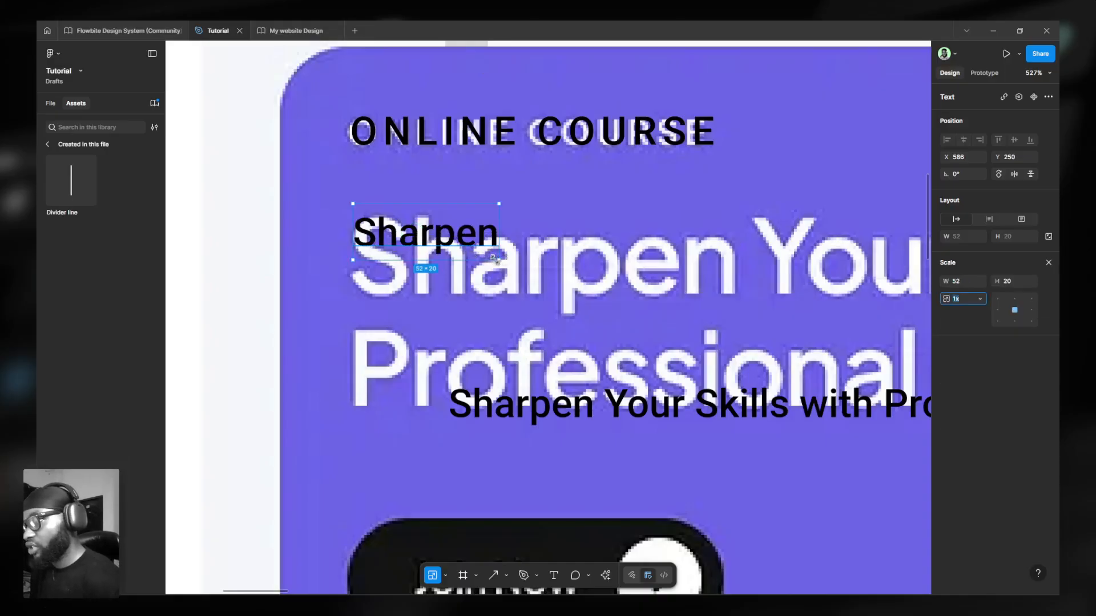
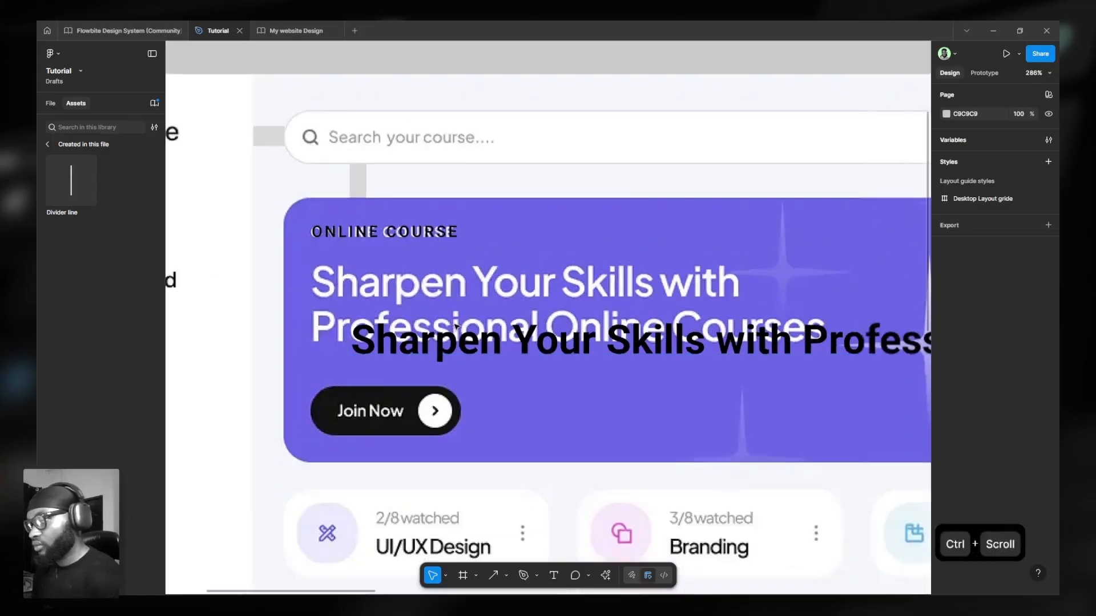
Move the full 36-size headline text over the start of the reference headline, to about X 581, Y 247.
{"action": "left_click", "coordinate": [525, 328]}
{"action": "left_click_drag", "start_coordinate": [526, 328], "coordinate": [511, 308]}
{"action": "scroll", "coordinate": [510, 308], "scroll_direction": "down", "scroll_amount": 2}
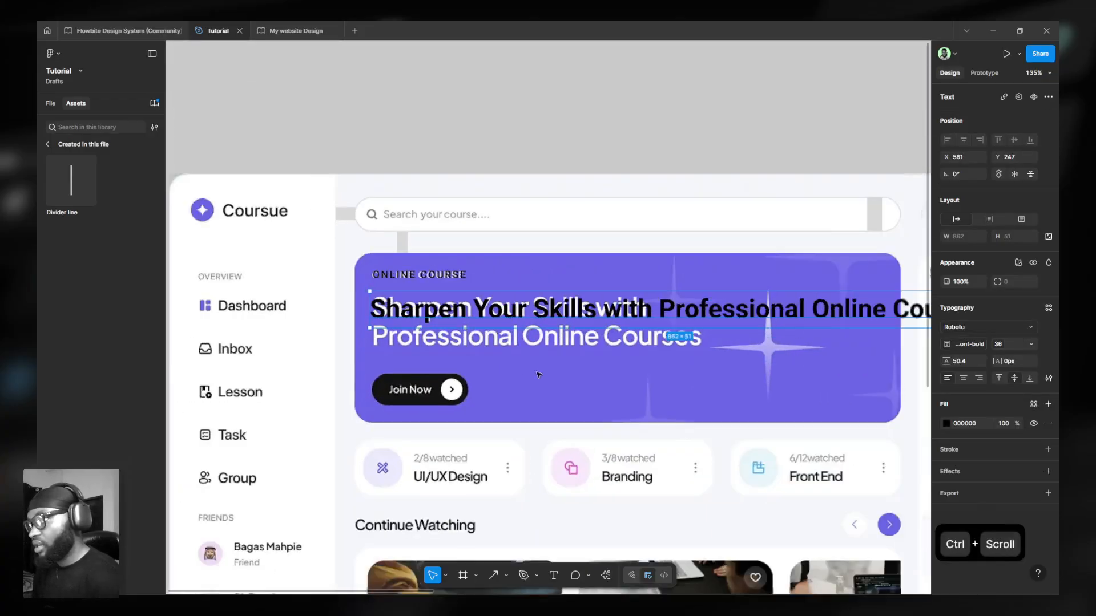
{"action": "scroll", "coordinate": [679, 389], "scroll_direction": "down", "scroll_amount": 3}
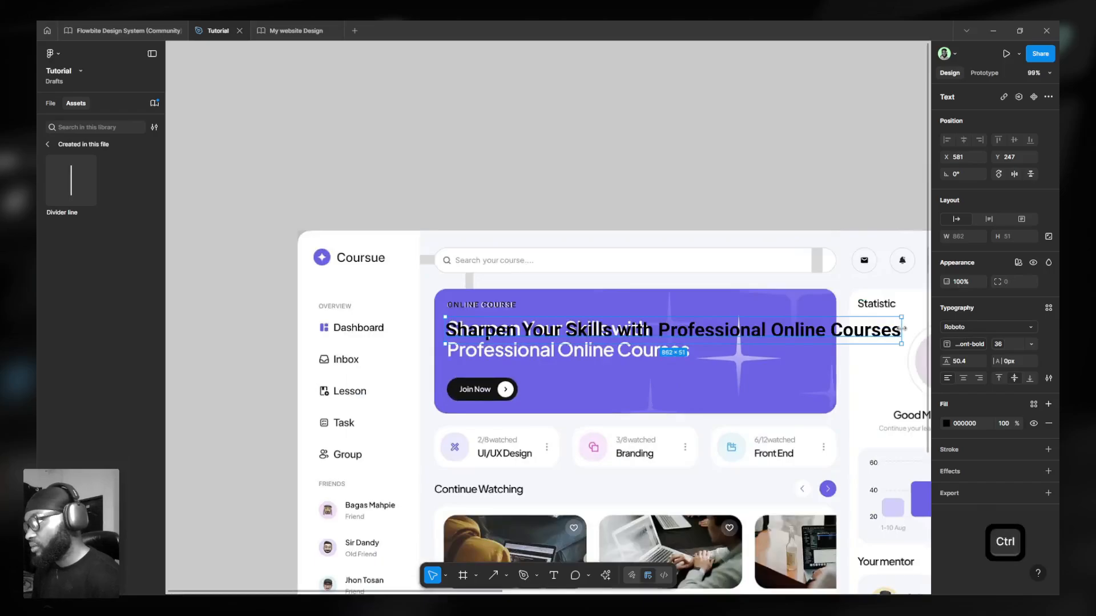
Narrow the headline text box to 461 wide so the text wraps onto two lines.
{"action": "left_click_drag", "start_coordinate": [904, 329], "coordinate": [687, 332]}
{"action": "scroll", "coordinate": [514, 391], "scroll_direction": "up", "scroll_amount": 4}
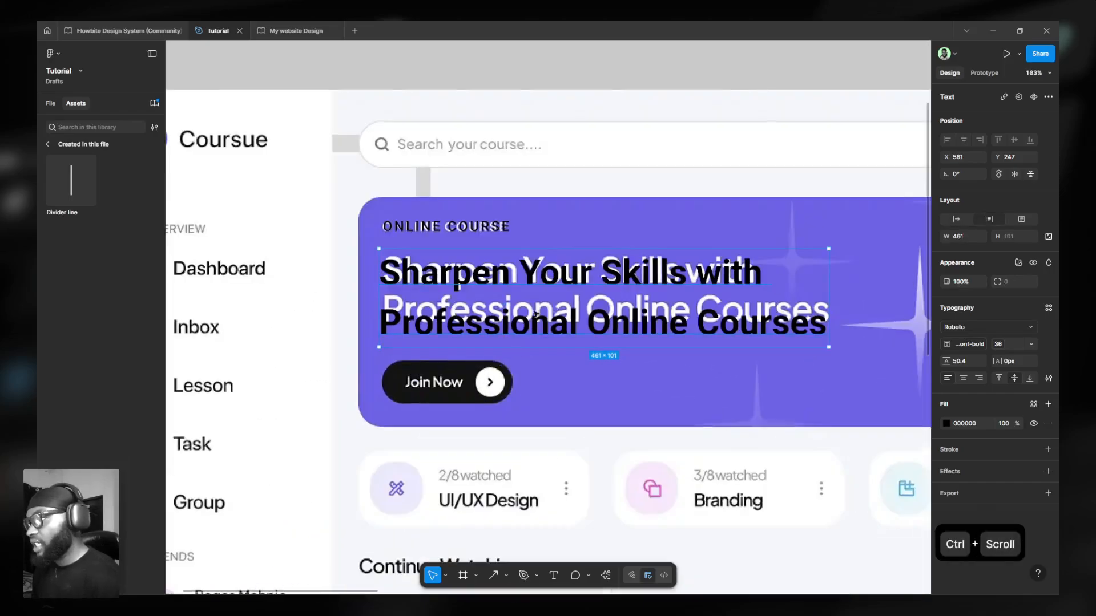
Try the Flowbite line-height variable of 24 on the headline text, and undo it.
{"action": "left_click", "coordinate": [980, 361]}
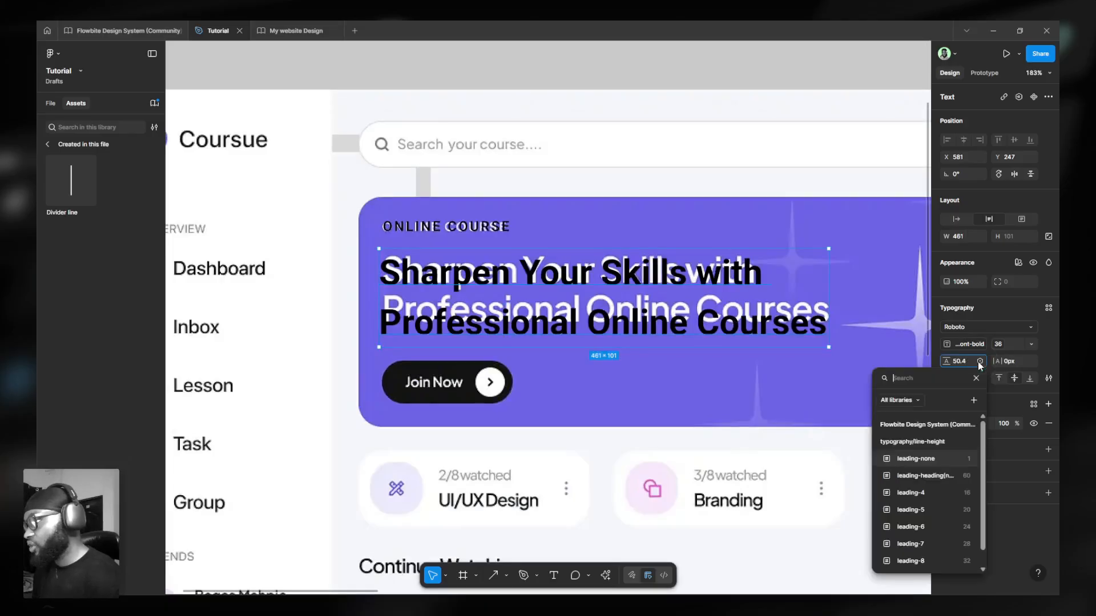
{"action": "left_click_drag", "start_coordinate": [930, 379], "coordinate": [670, 179]}
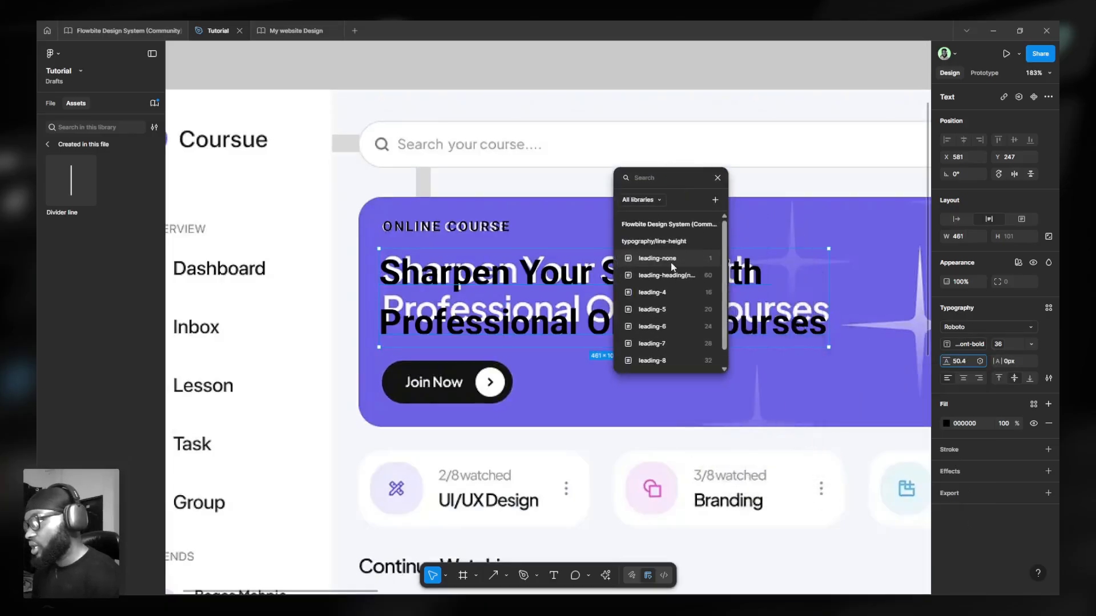
{"action": "scroll", "coordinate": [680, 302], "scroll_direction": "down", "scroll_amount": 1}
{"action": "left_click", "coordinate": [672, 310]}
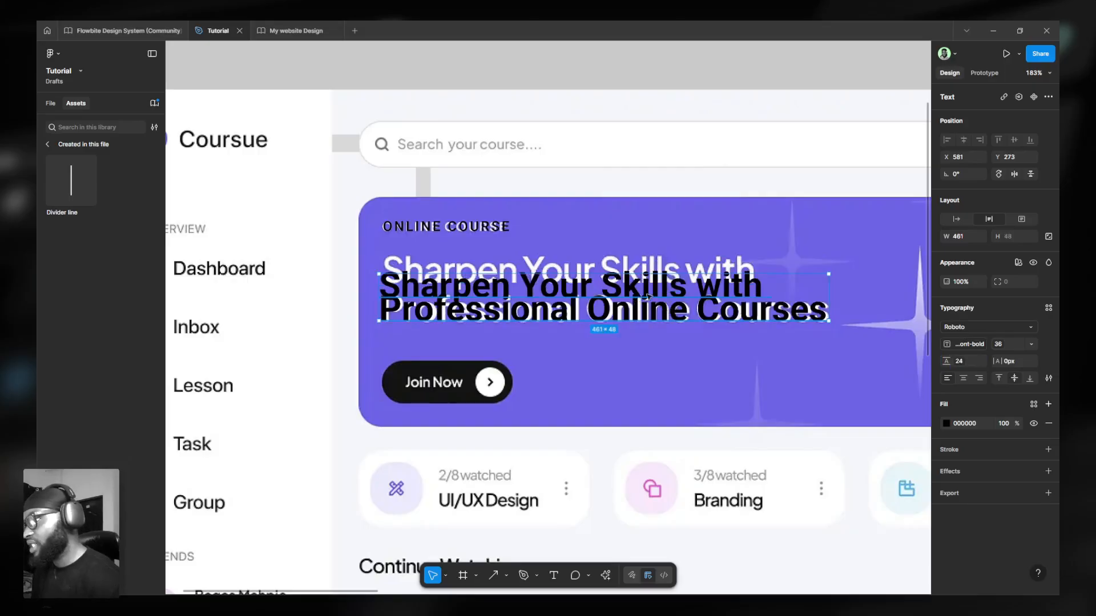
{"action": "key", "text": "ctrl+z"}
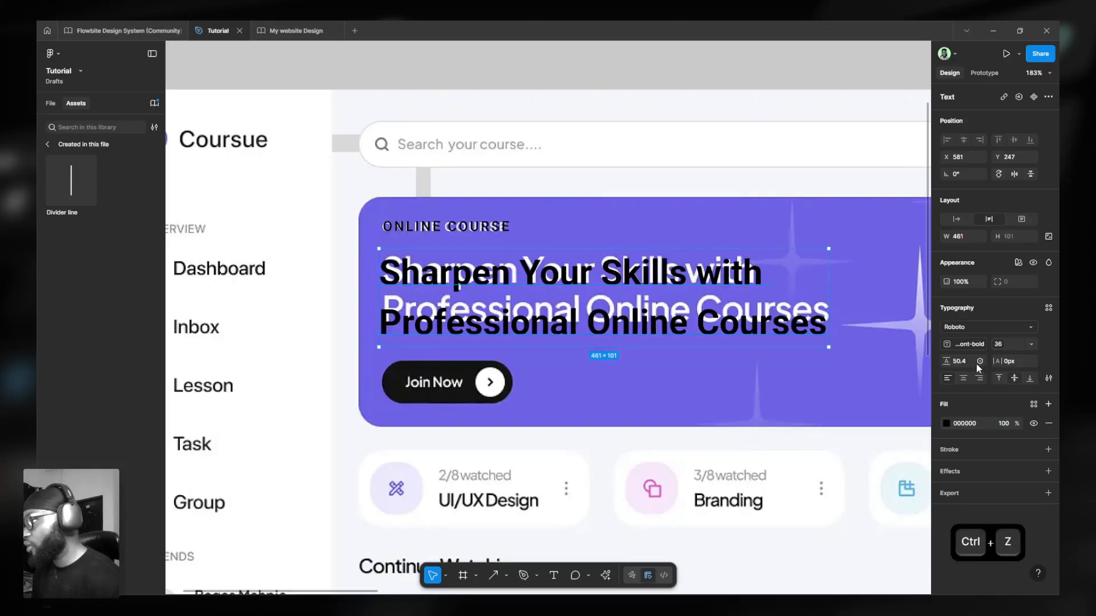
Set the headline text's line height to 120%.
{"action": "left_click", "coordinate": [970, 362]}
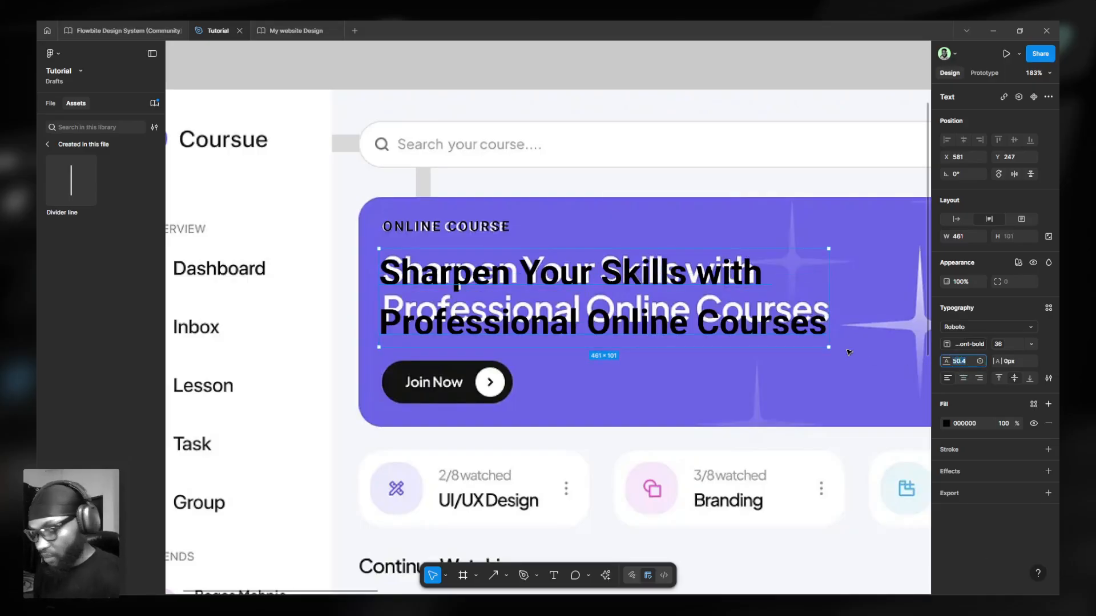
{"action": "type", "text": "120%"}
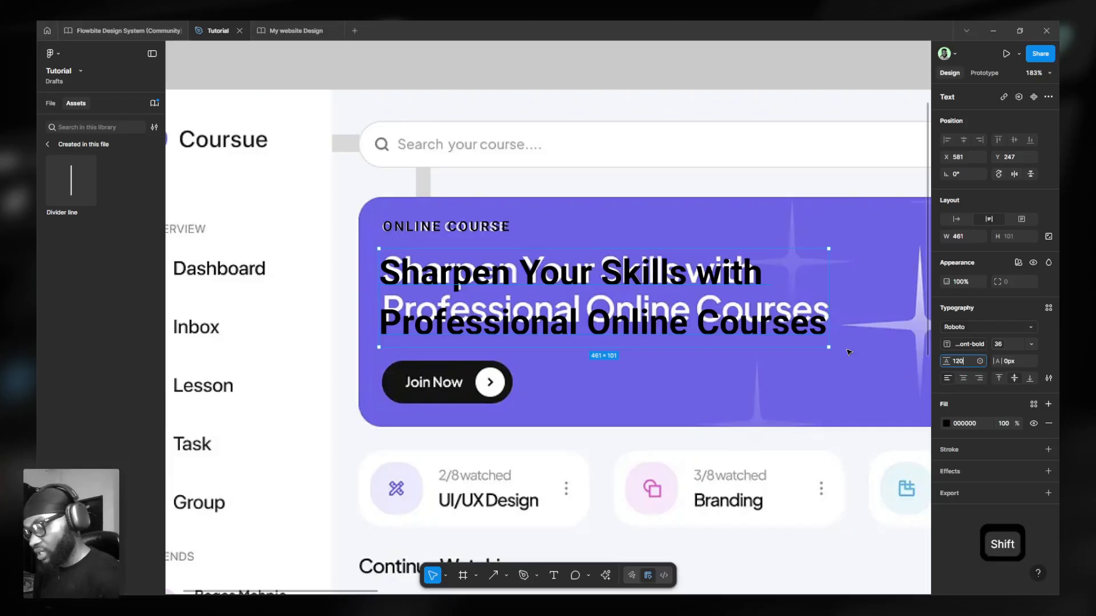
{"action": "key", "text": "Return"}
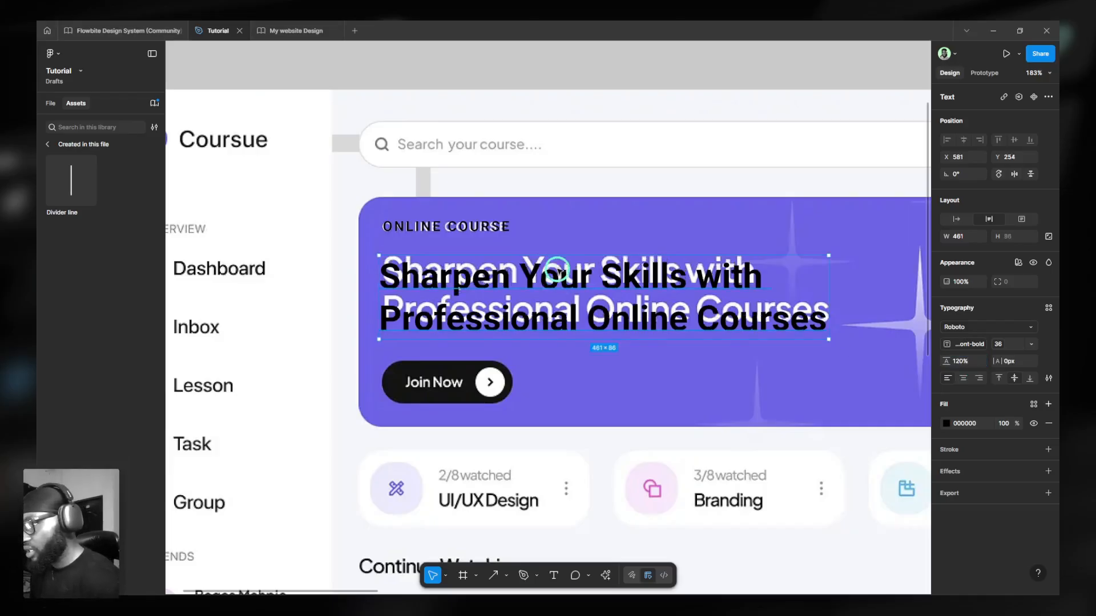
Nudge the two-line headline up to Y 245 over the reference headline.
{"action": "key", "text": "Up"}
{"action": "key", "text": "Up"}
{"action": "key", "text": "Up"}
{"action": "key", "text": "Up"}
{"action": "key", "text": "Up"}
{"action": "key", "text": "Up"}
{"action": "key", "text": "Up"}
{"action": "key", "text": "Up"}
{"action": "key", "text": "Up"}
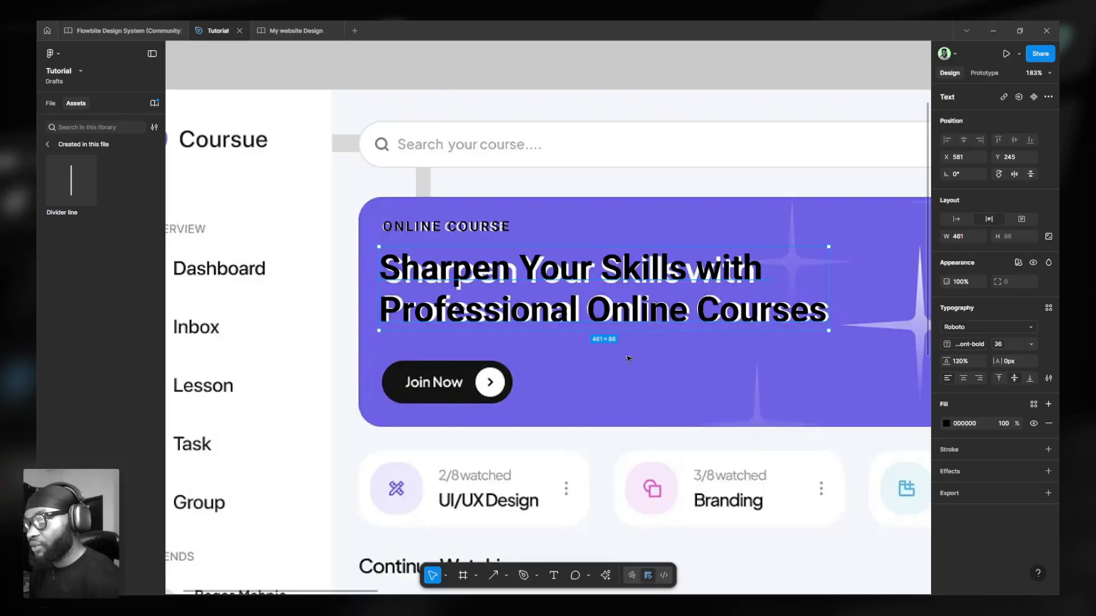
Find the Flowbite Button component by searching "button" and place it beside the reference Join Now button, at X 733, Y 370.
{"action": "scroll", "coordinate": [629, 359], "scroll_direction": "down", "scroll_amount": 3}
{"action": "scroll", "coordinate": [480, 383], "scroll_direction": "up", "scroll_amount": 5}
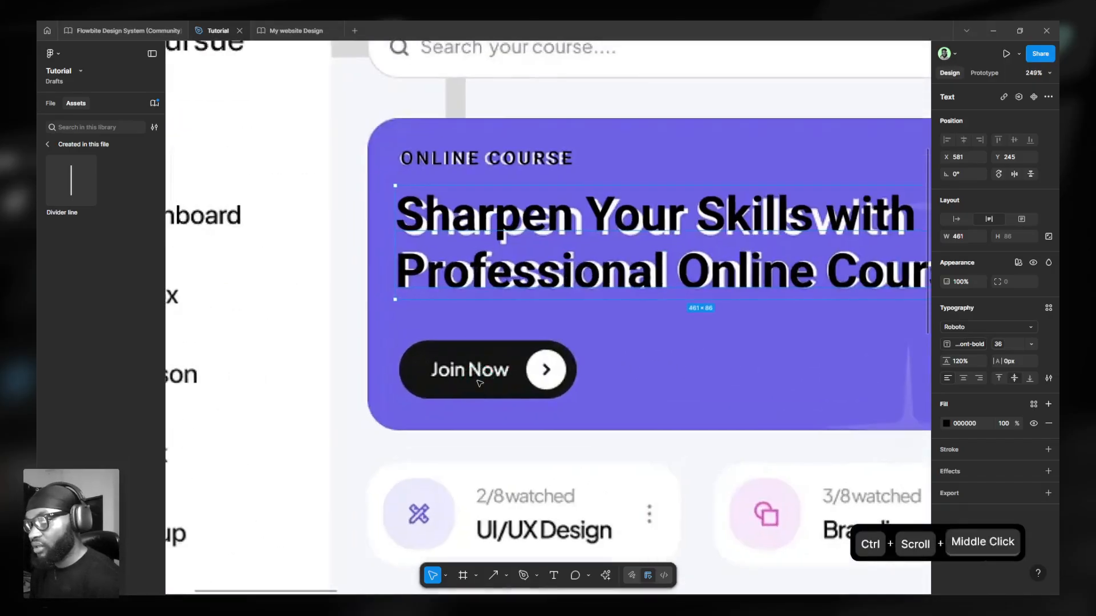
{"action": "left_click", "coordinate": [603, 371]}
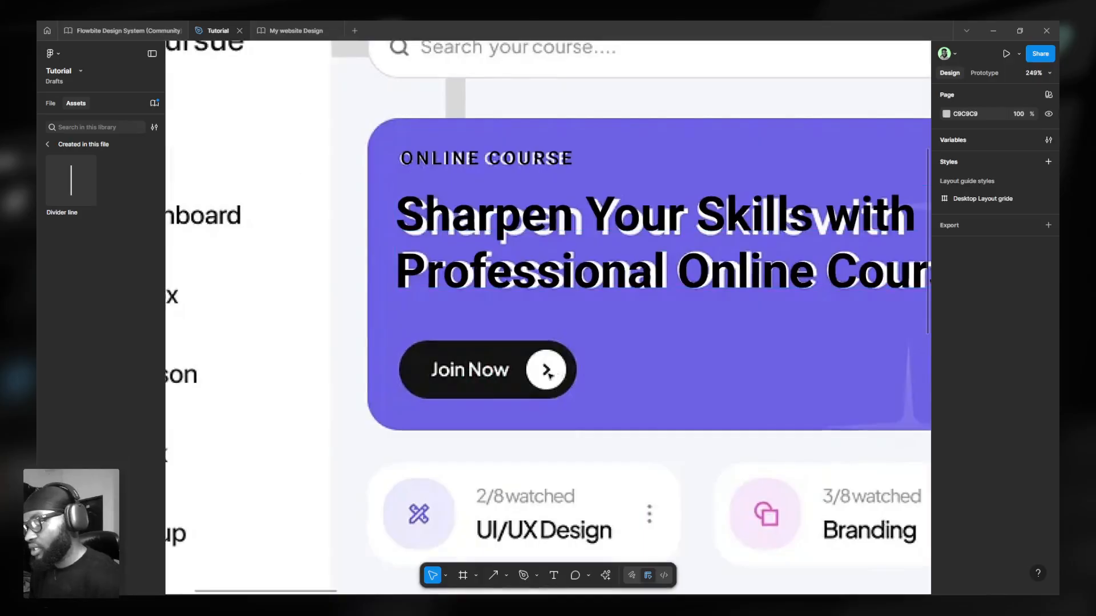
{"action": "key", "text": "t"}
{"action": "key", "text": "shift"}
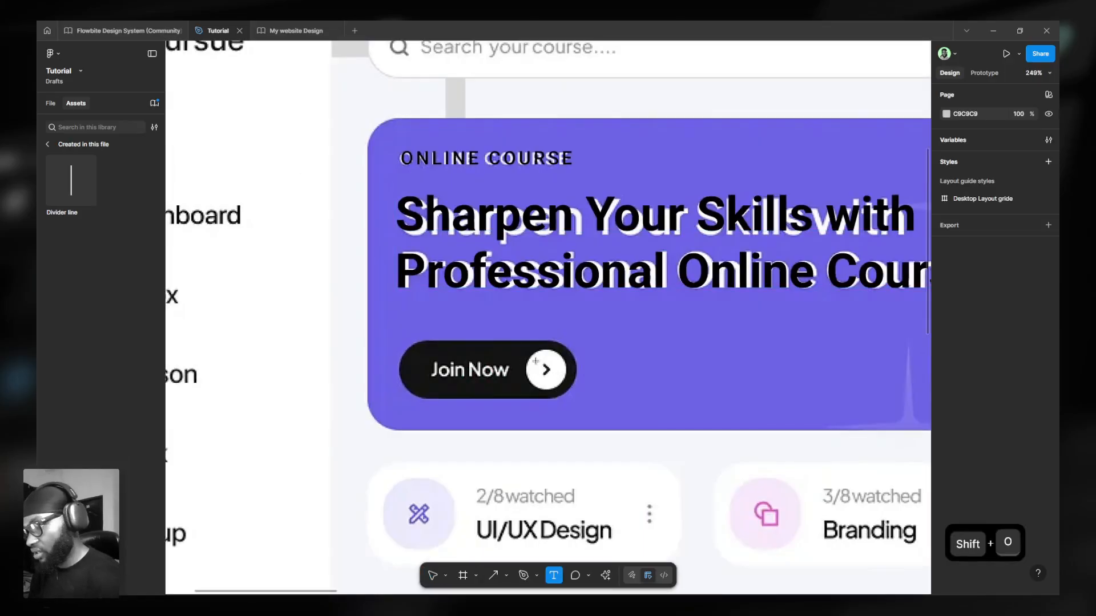
{"action": "key", "text": "shift+i"}
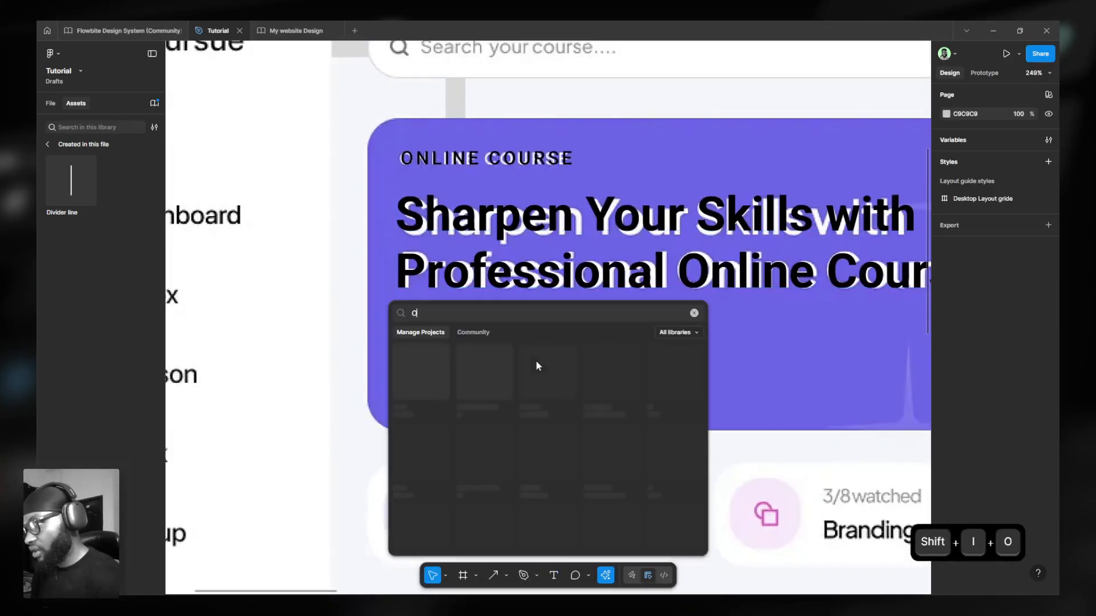
{"action": "type", "text": "b"}
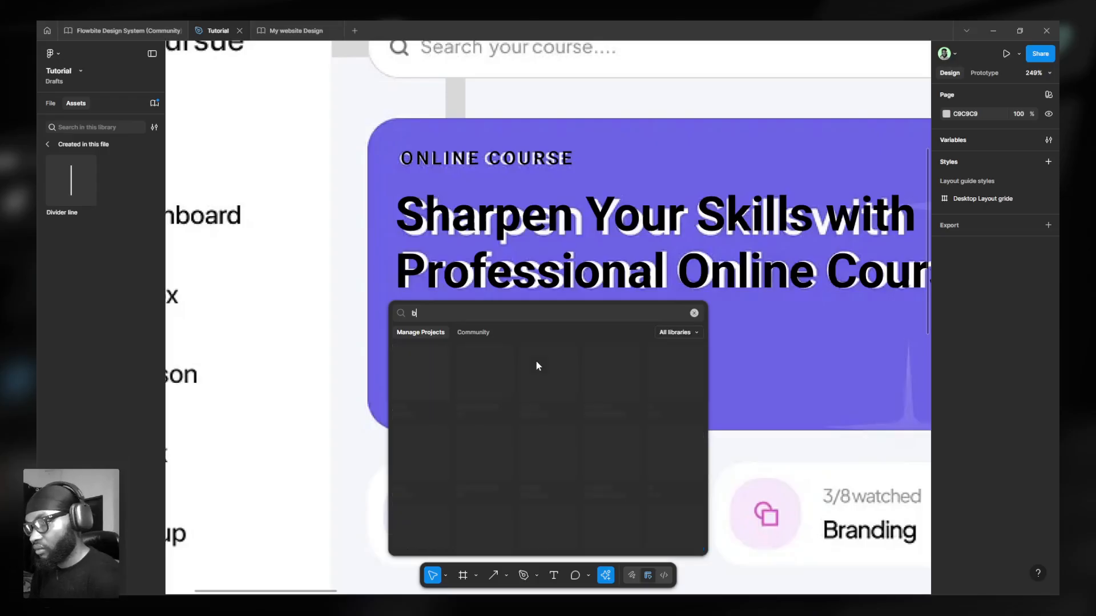
{"action": "type", "text": "utton"}
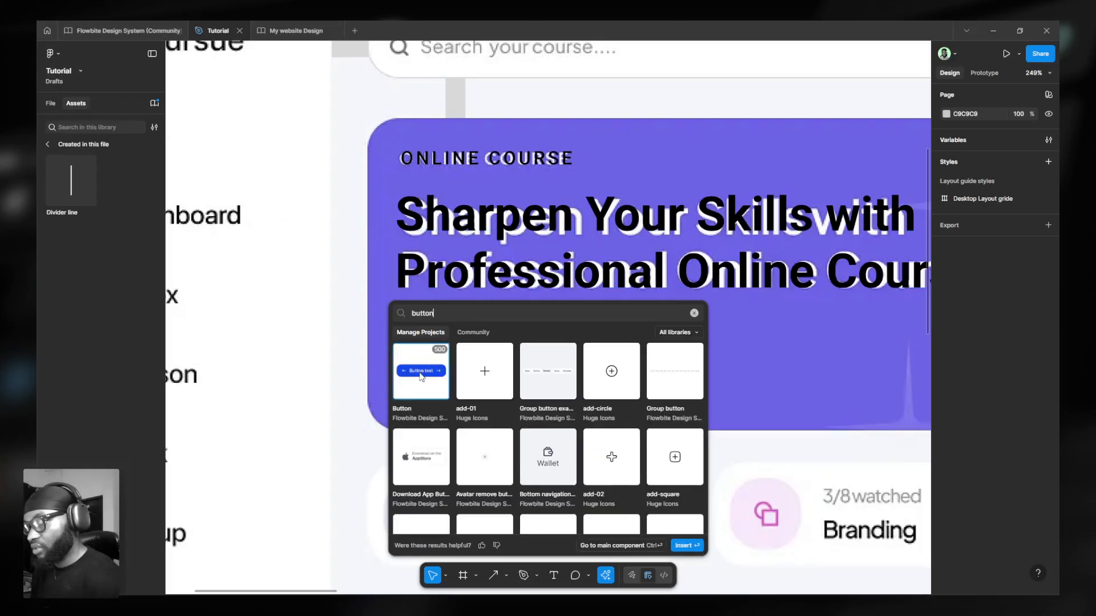
{"action": "left_click_drag", "start_coordinate": [421, 377], "coordinate": [676, 373]}
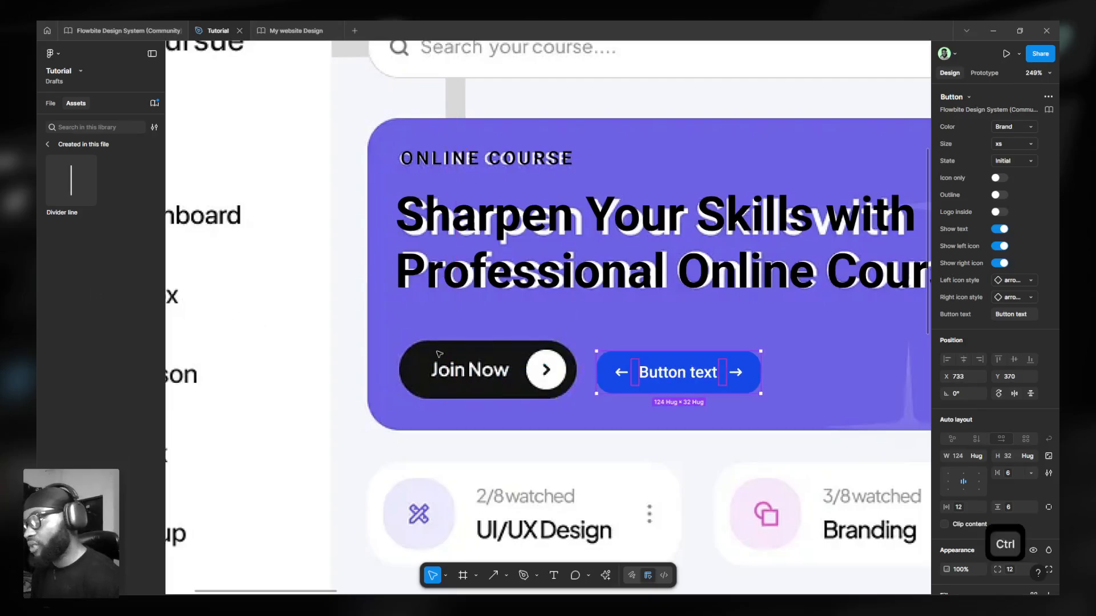
{"action": "scroll", "coordinate": [701, 371], "scroll_direction": "up", "scroll_amount": 2}
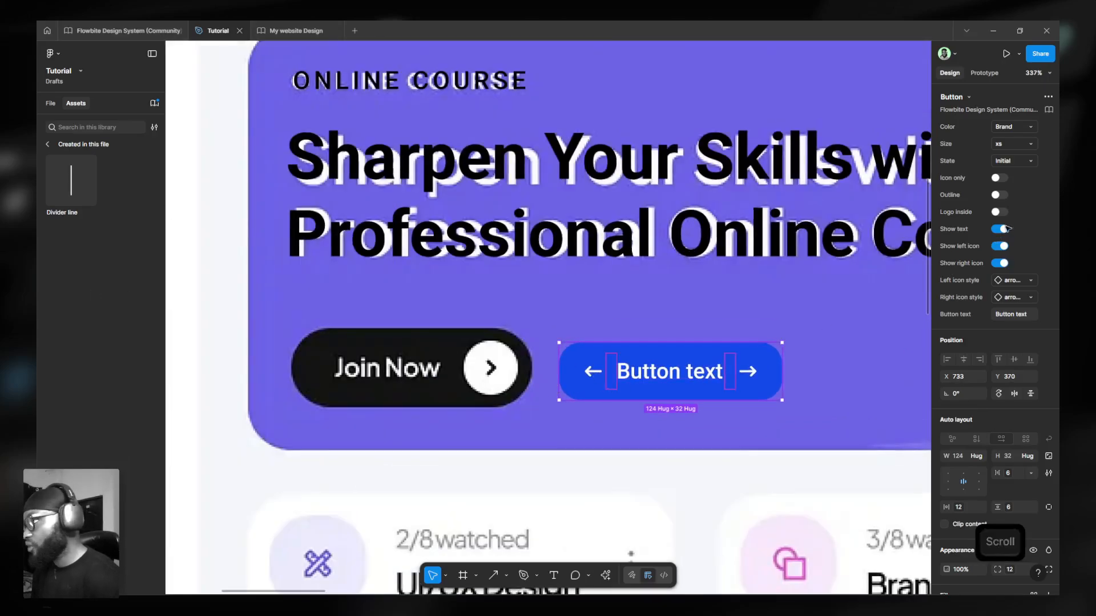
Hide the left icon of the new Flowbite button and keep the button selected.
{"action": "left_click", "coordinate": [1000, 246]}
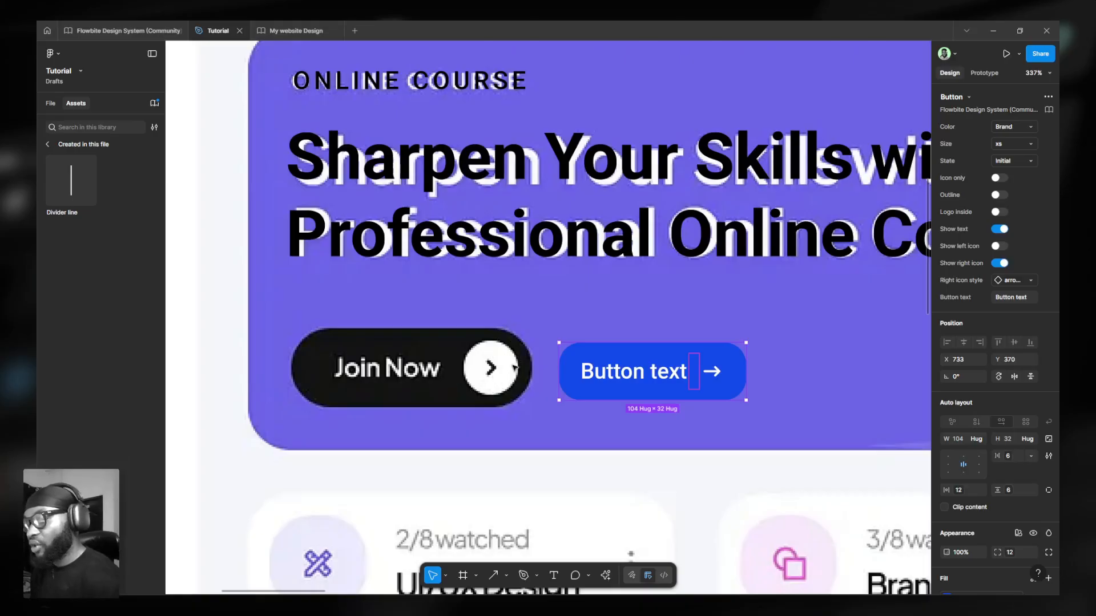
{"action": "left_click", "coordinate": [718, 375]}
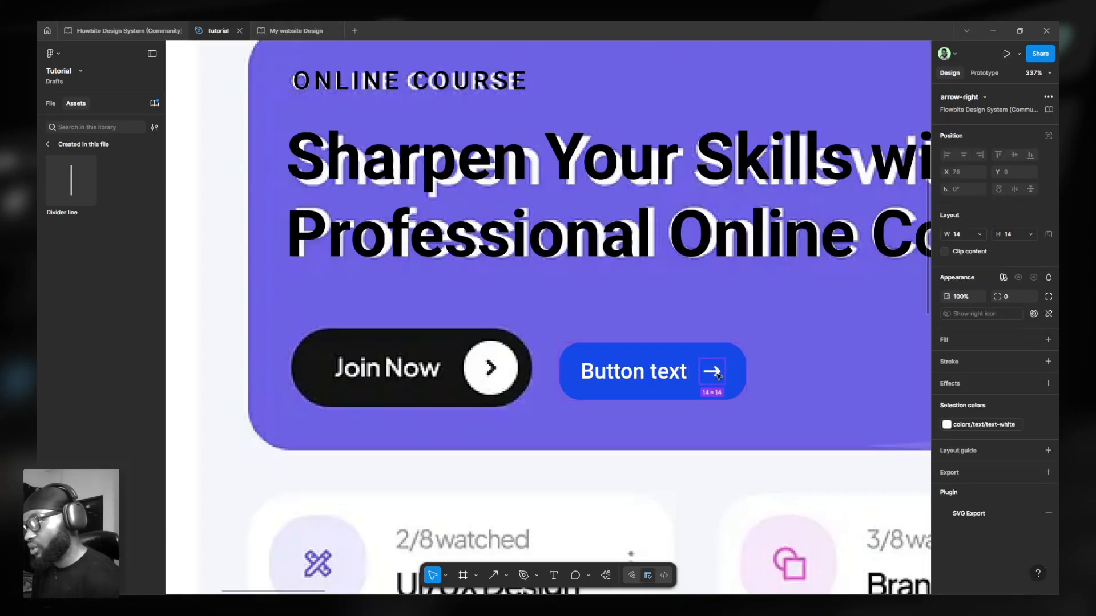
{"action": "left_click", "coordinate": [668, 394]}
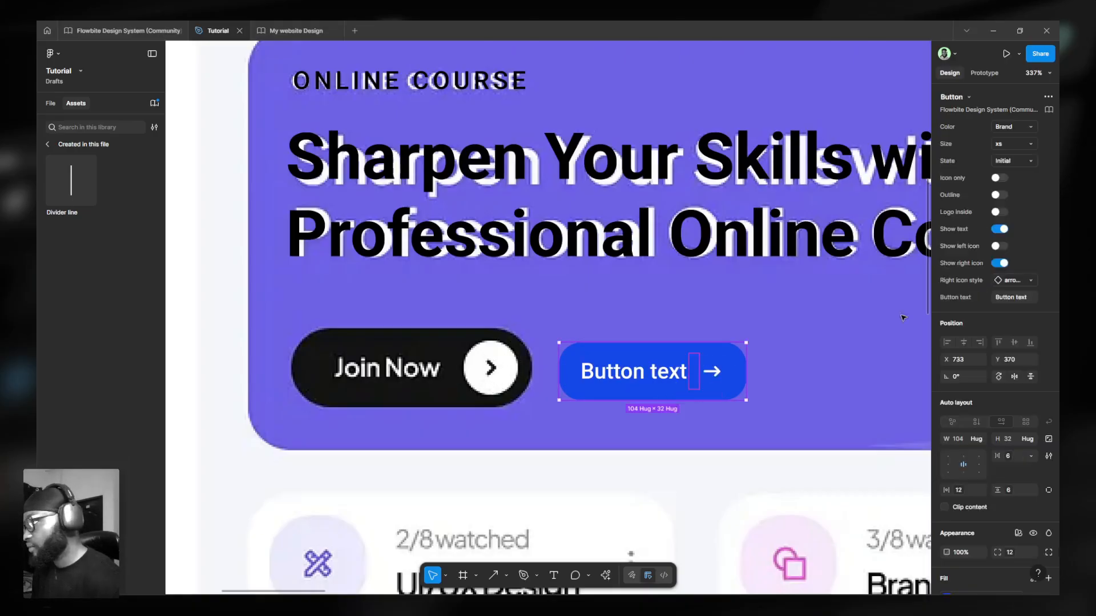
Try the Icon Shape component as the button's right icon, searching the Flowbite library for "icon shape".
{"action": "left_click", "coordinate": [1010, 284]}
{"action": "left_click", "coordinate": [961, 289]}
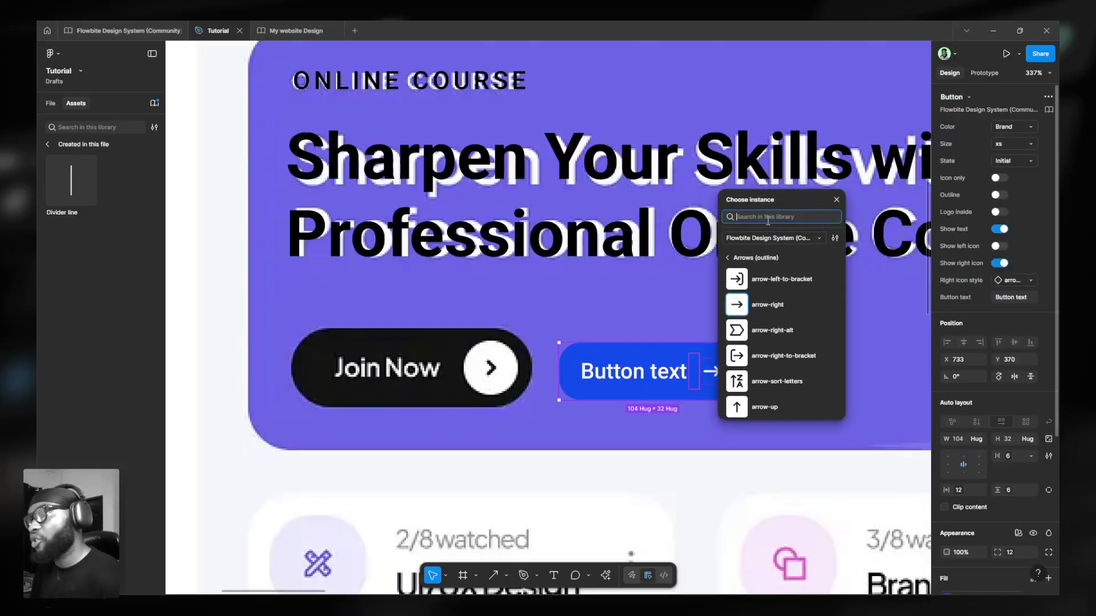
{"action": "type", "text": "icon shape"}
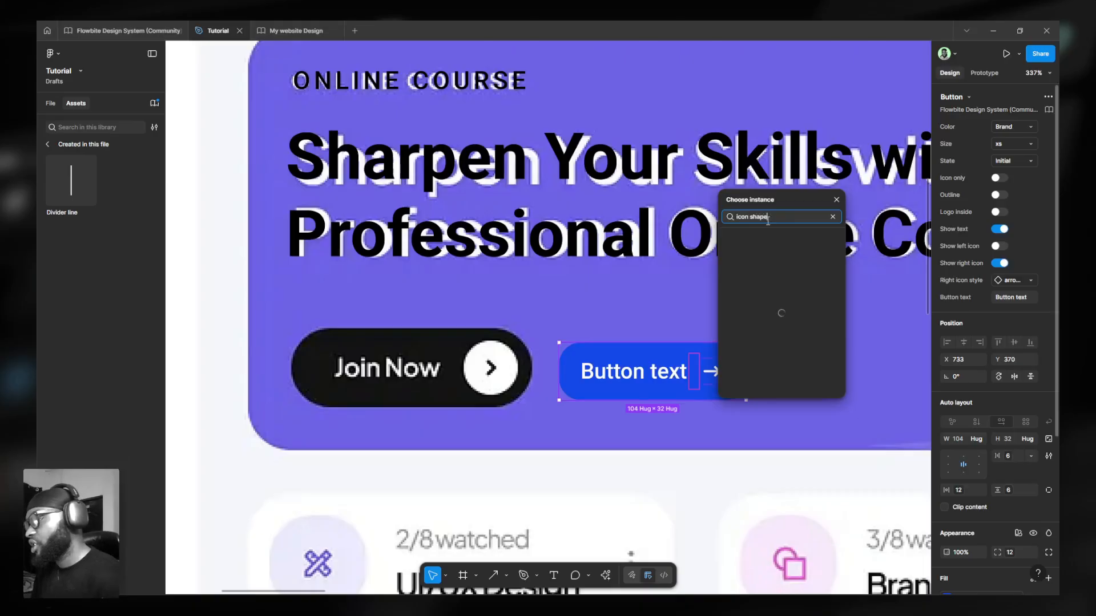
{"action": "left_click", "coordinate": [783, 264]}
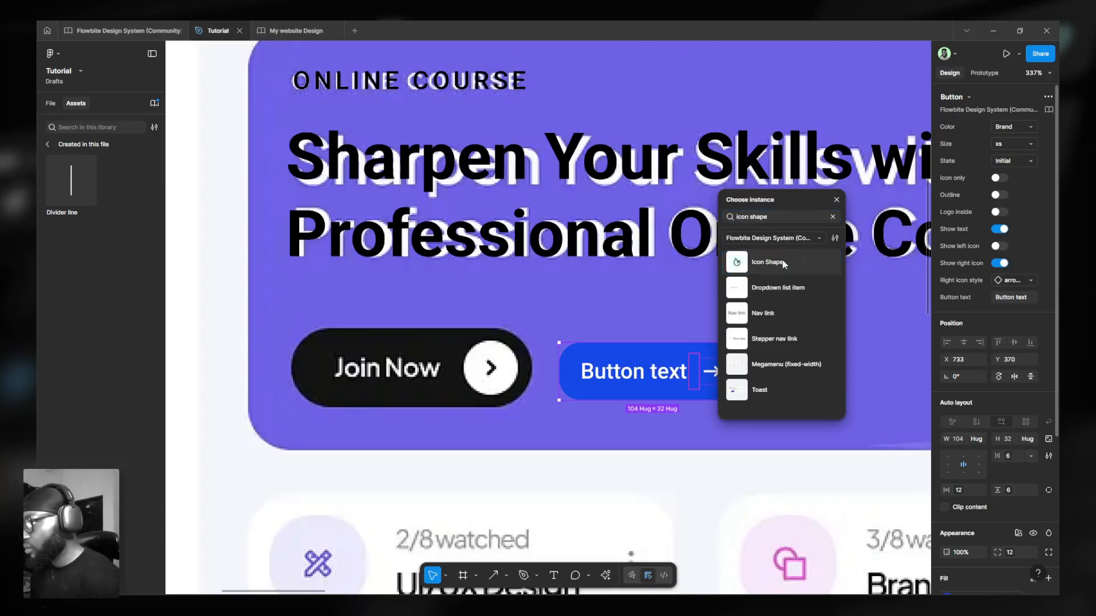
{"action": "left_click", "coordinate": [765, 259]}
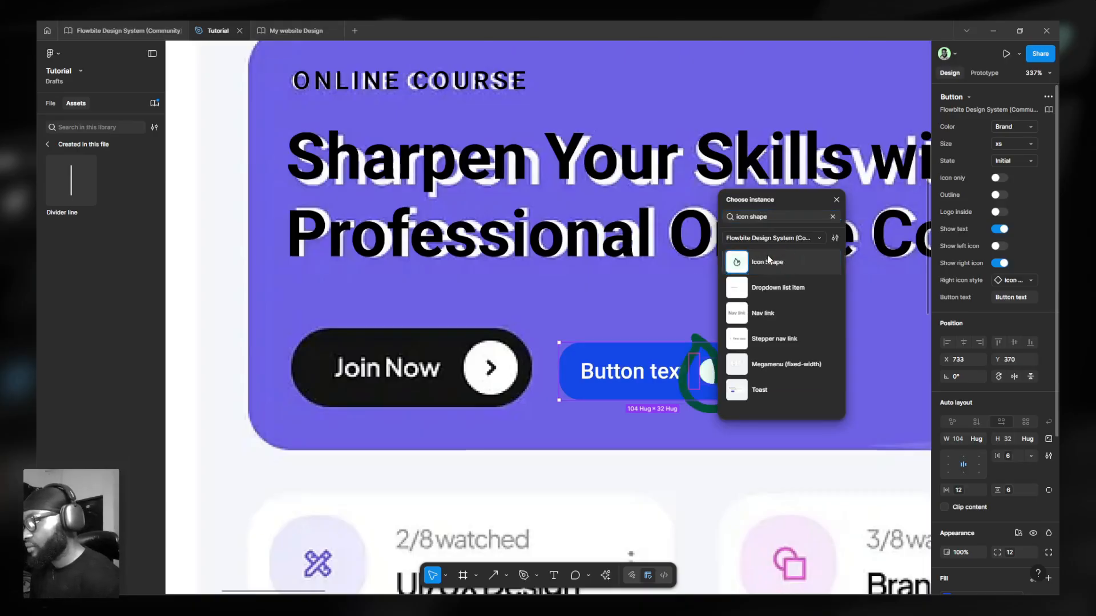
{"action": "left_click", "coordinate": [836, 200]}
Check the button's sizing options, keep its height at Hug contents, and undo the Icon Shape swap.
{"action": "scroll", "coordinate": [714, 378], "scroll_direction": "up", "scroll_amount": 3, "text": "ctrl"}
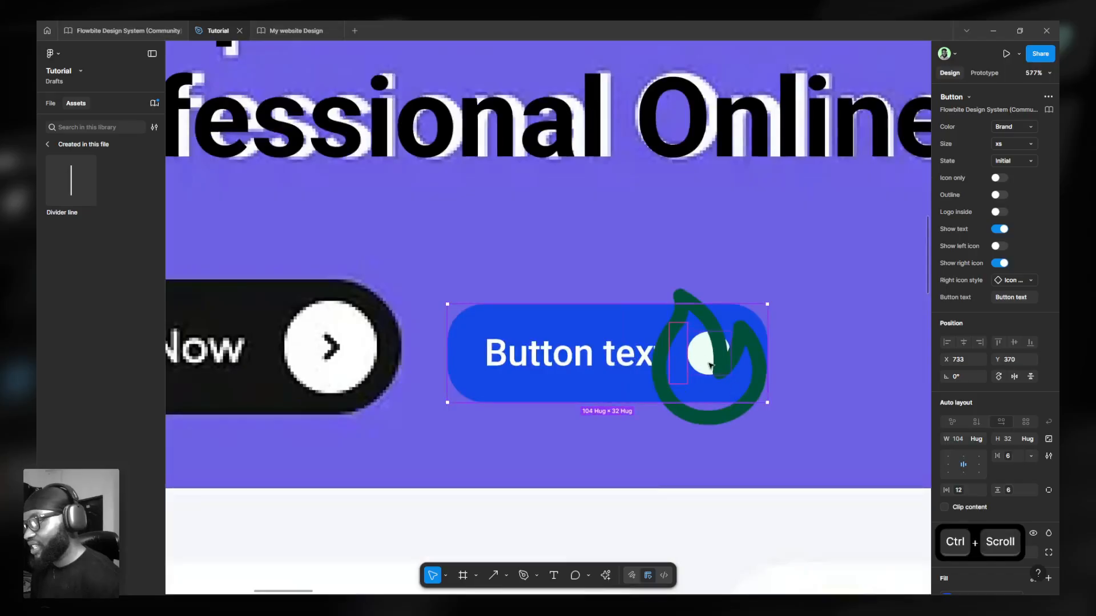
{"action": "scroll", "coordinate": [988, 356], "scroll_direction": "down", "scroll_amount": 3}
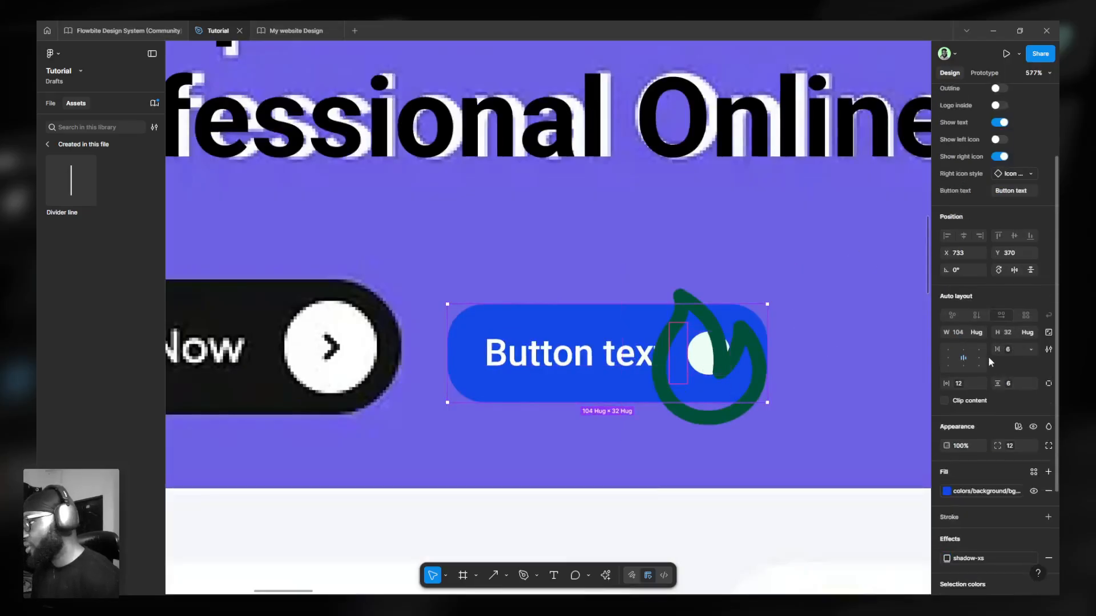
{"action": "left_click", "coordinate": [980, 330]}
{"action": "left_click", "coordinate": [965, 331]}
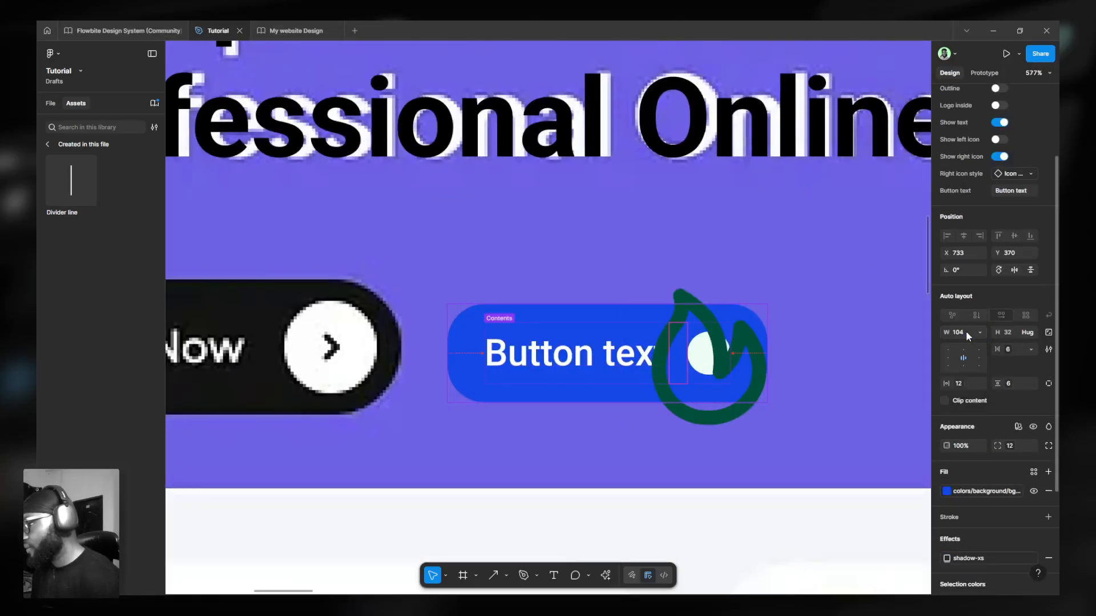
{"action": "left_click", "coordinate": [1029, 332]}
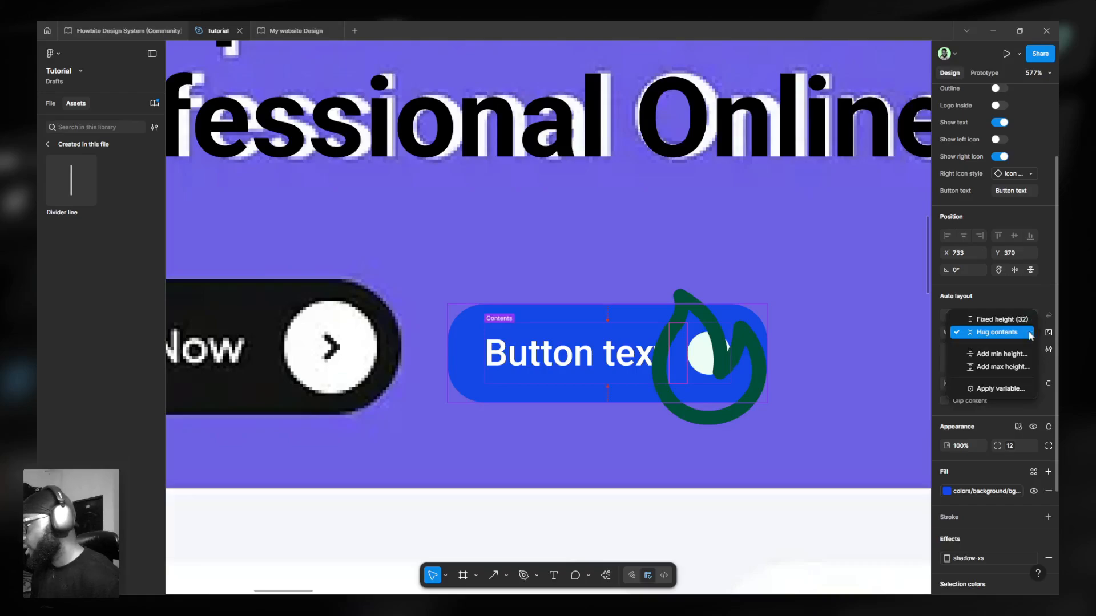
{"action": "left_click", "coordinate": [998, 333]}
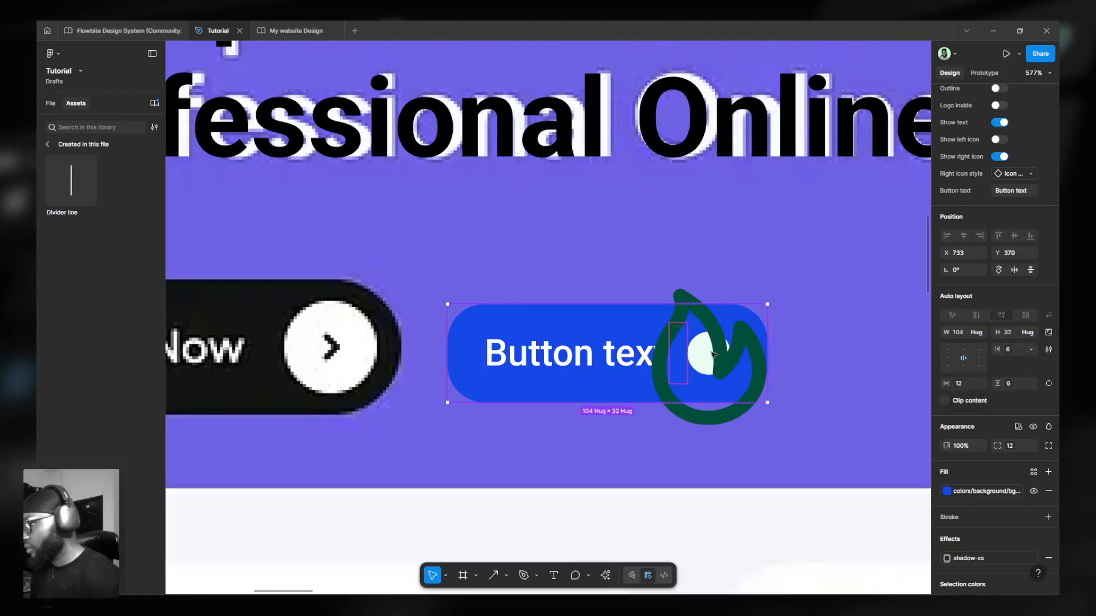
{"action": "key", "text": "ctrl+z"}
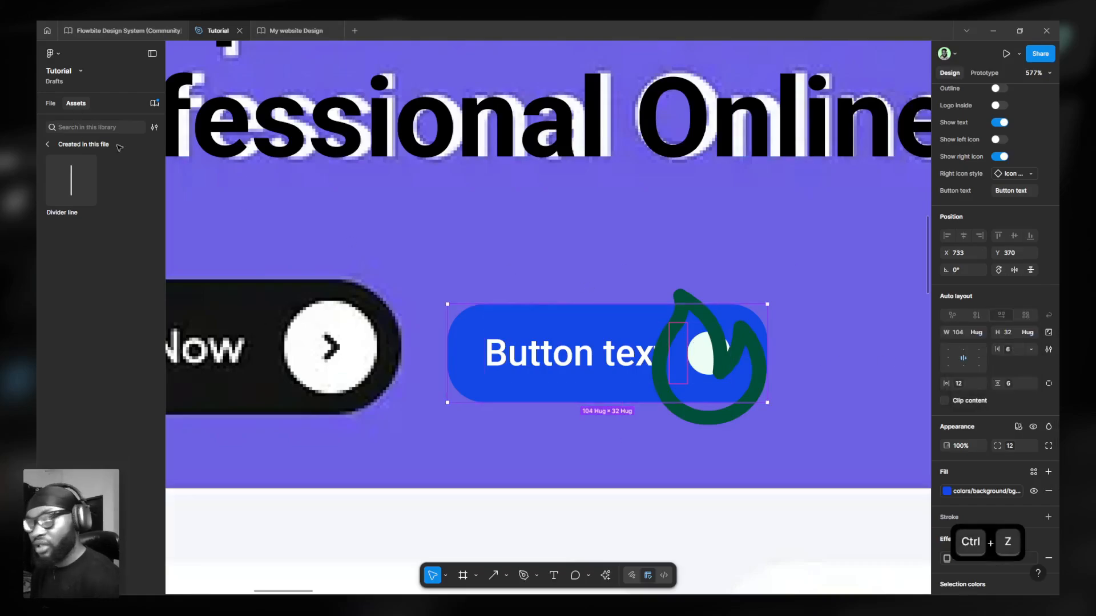
Swap the arrow icon inside the new Flowbite button for the Icon Shape component, searching the library for "icon shape".
{"action": "left_click", "coordinate": [51, 104]}
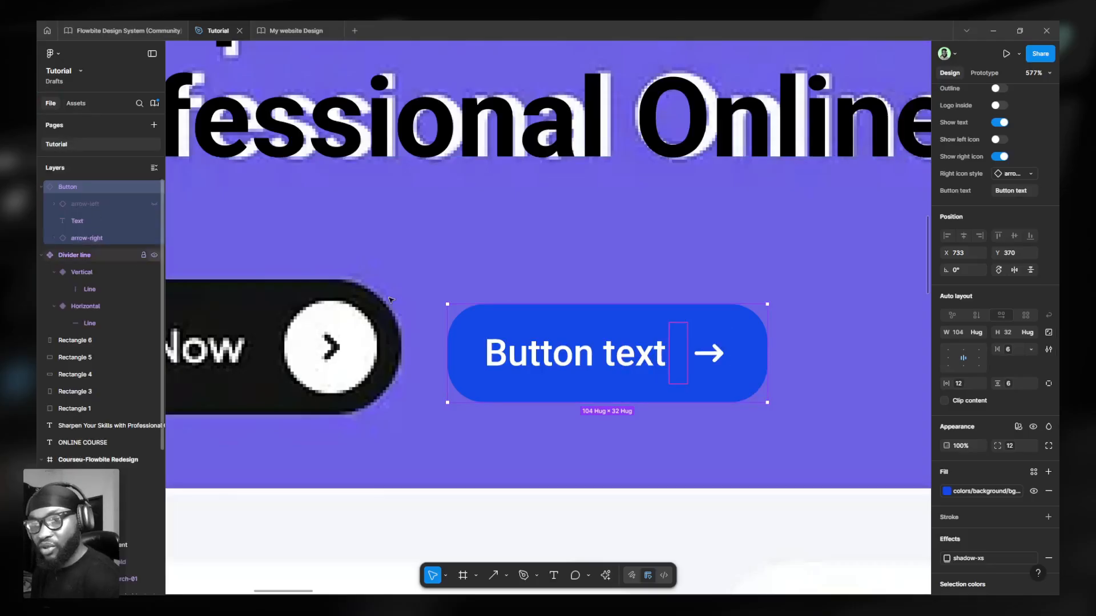
{"action": "left_click", "coordinate": [513, 348], "text": "ctrl"}
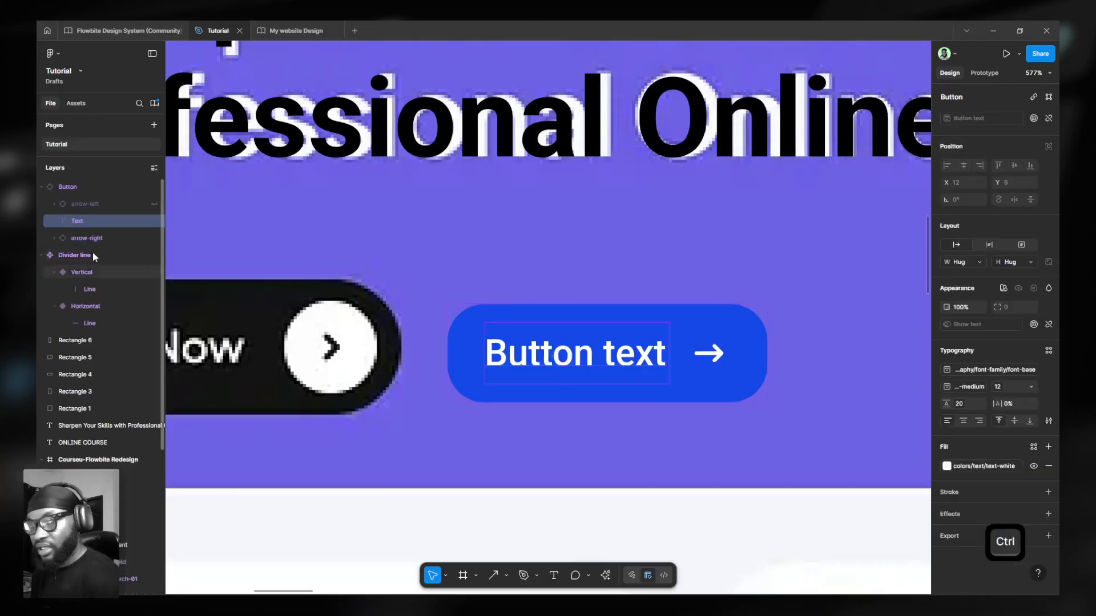
{"action": "left_click", "coordinate": [83, 239]}
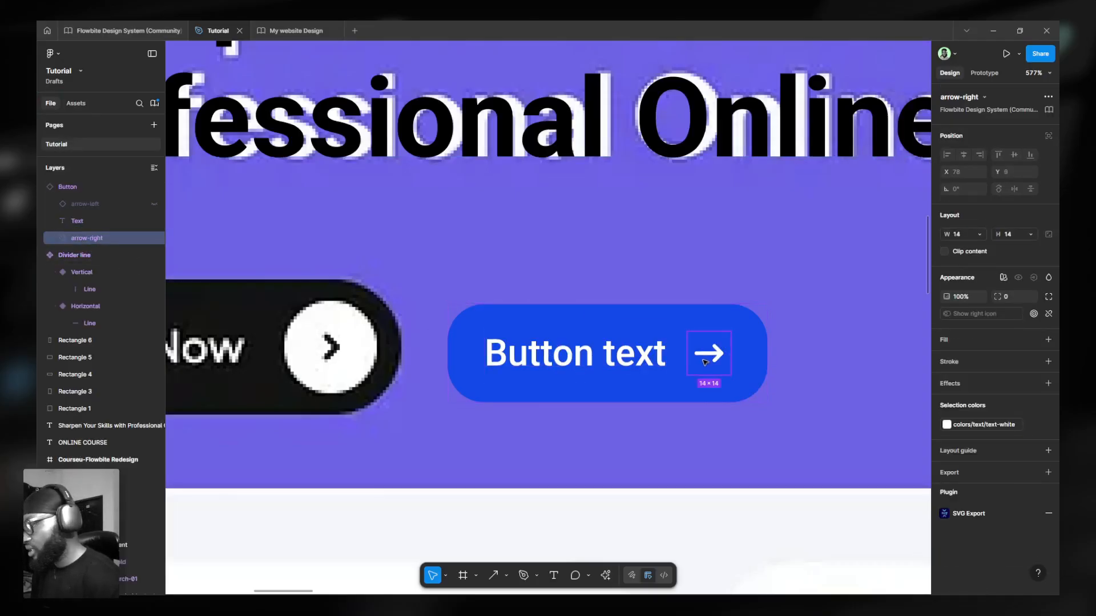
{"action": "key", "text": "ctrl"}
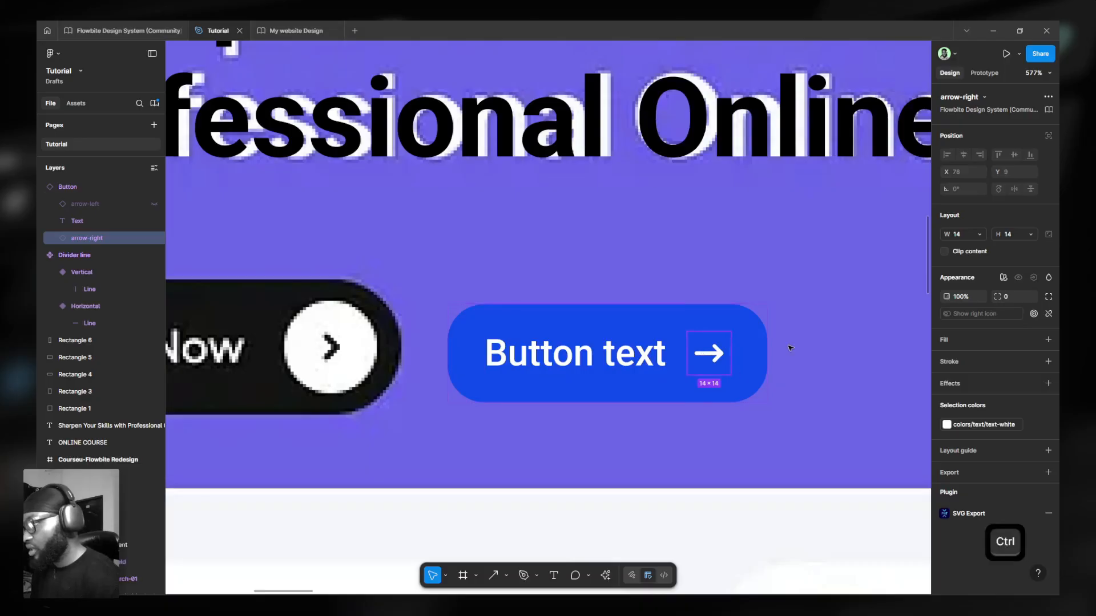
{"action": "left_click", "coordinate": [965, 97]}
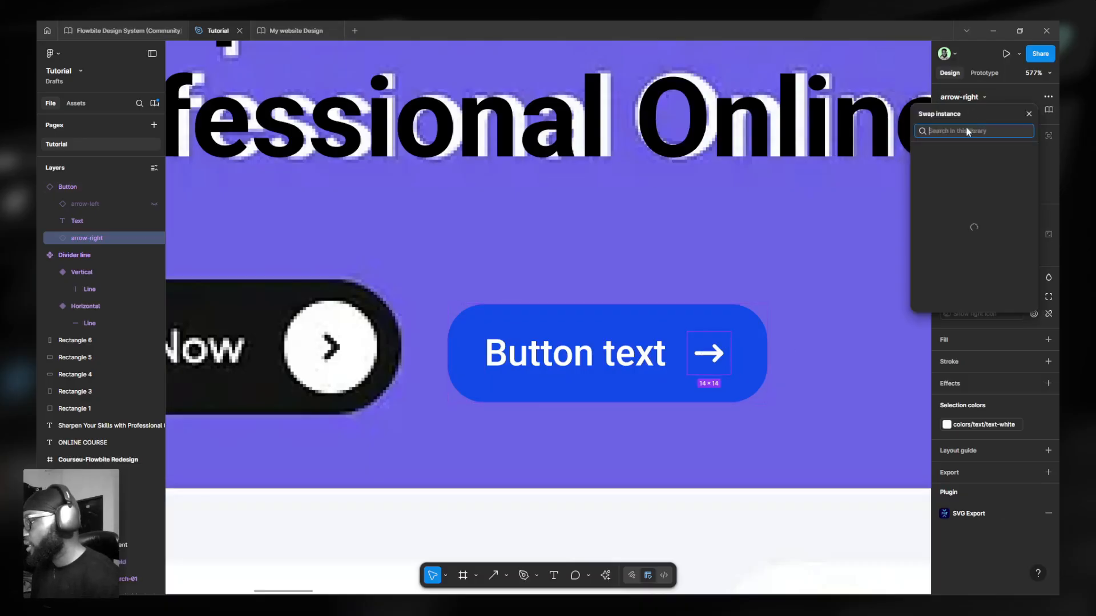
{"action": "type", "text": "icon"}
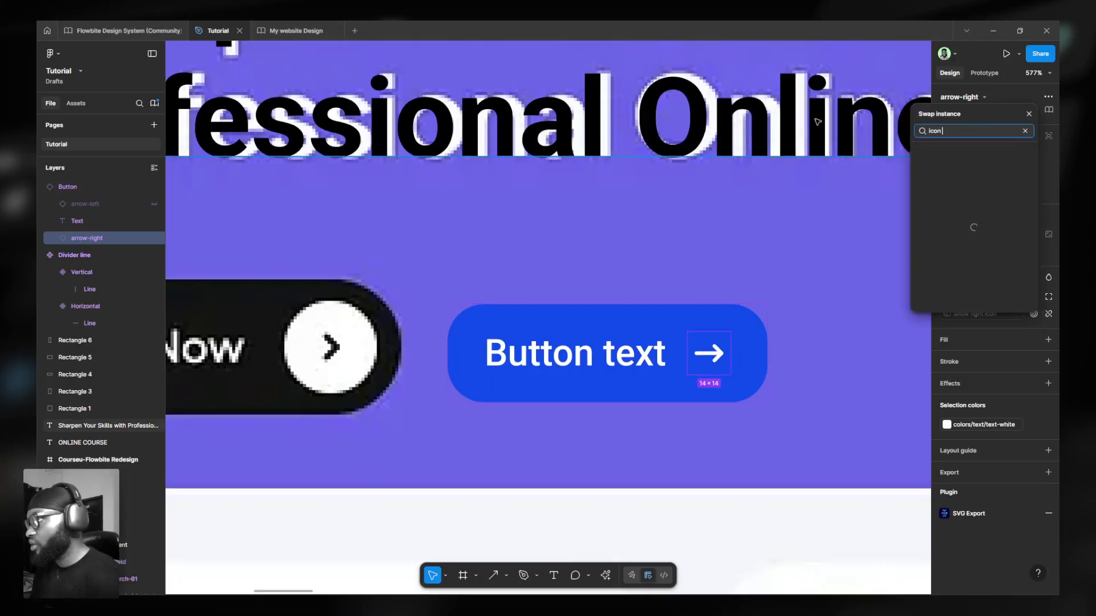
{"action": "type", "text": " shape"}
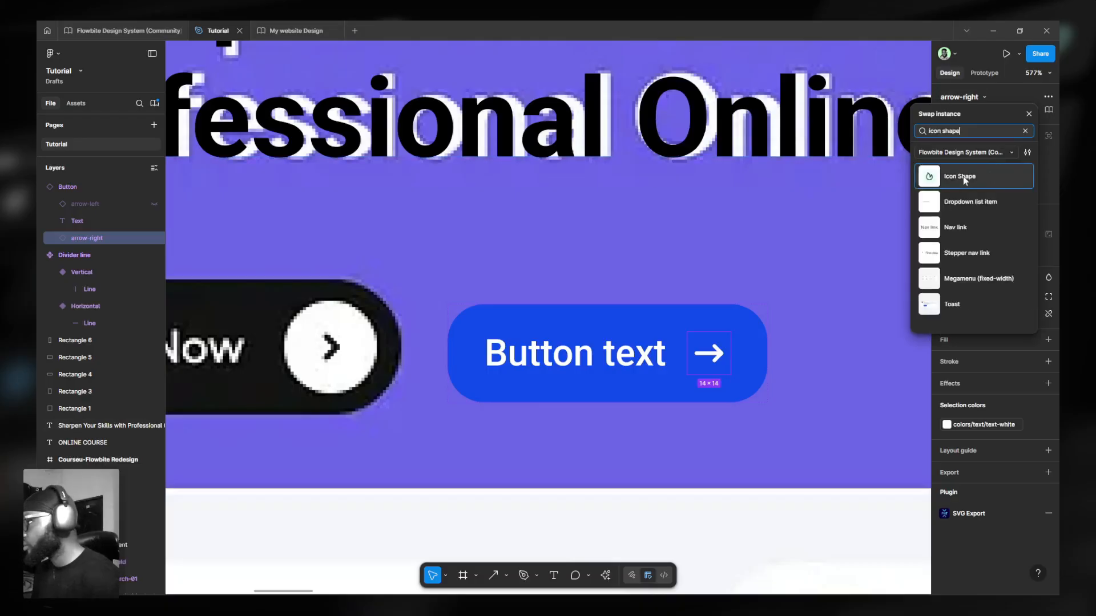
{"action": "left_click", "coordinate": [962, 177]}
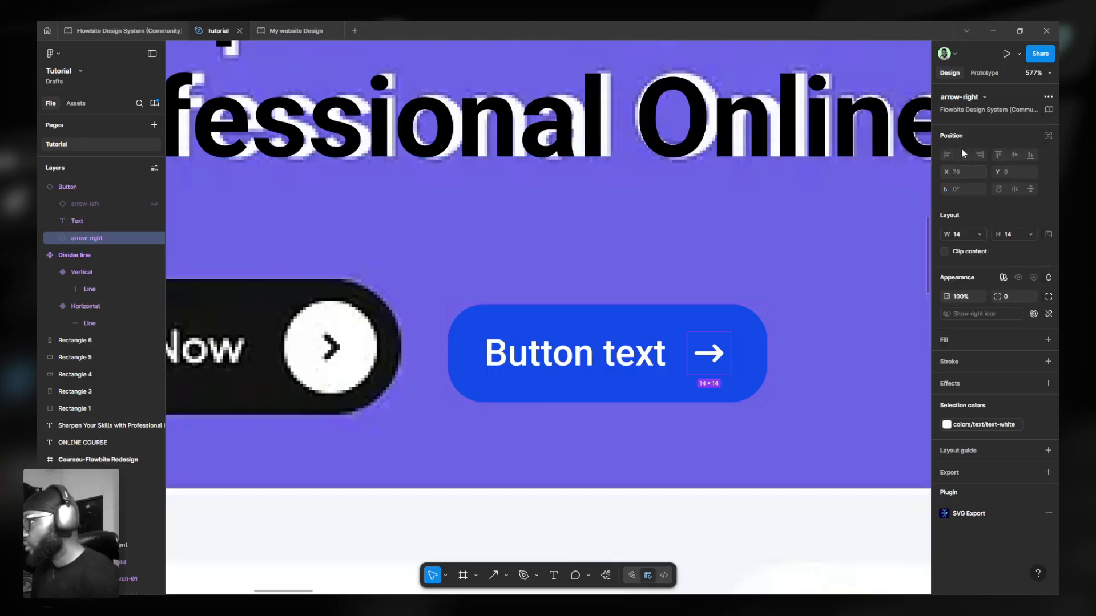
{"action": "left_click", "coordinate": [970, 98]}
{"action": "type", "text": "icon shape"}
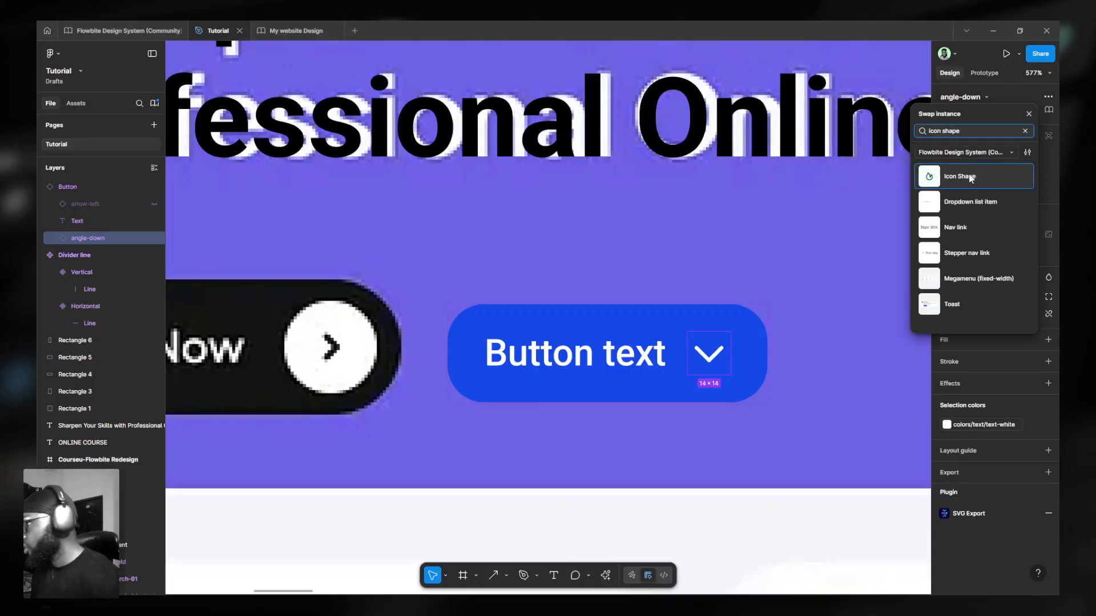
{"action": "left_click", "coordinate": [971, 178]}
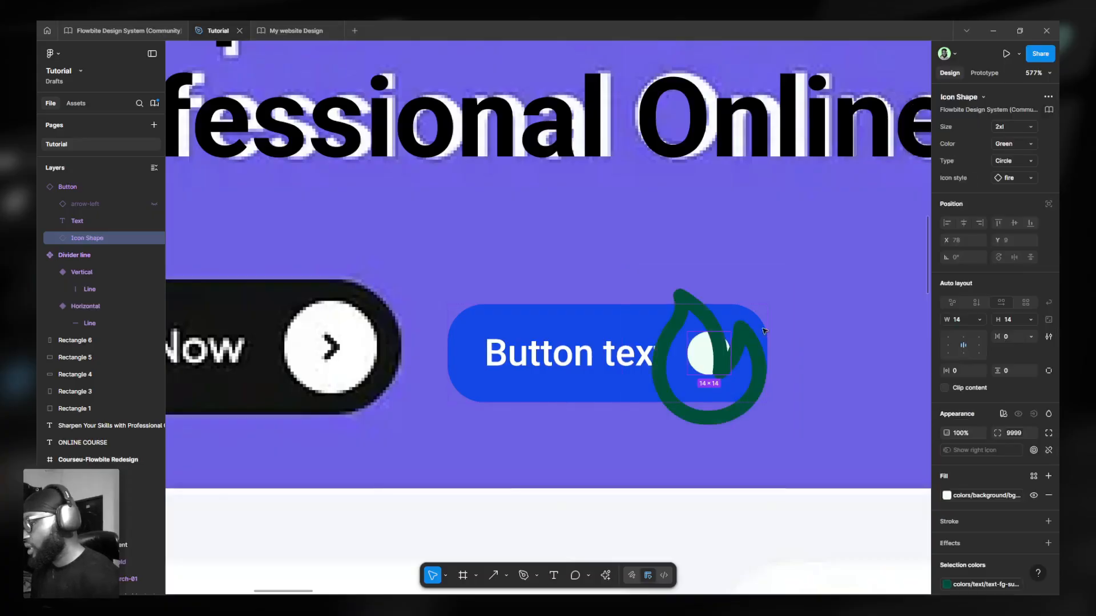
Set both the width and the height of the Icon Shape inside the button to Hug contents.
{"action": "left_click", "coordinate": [977, 319]}
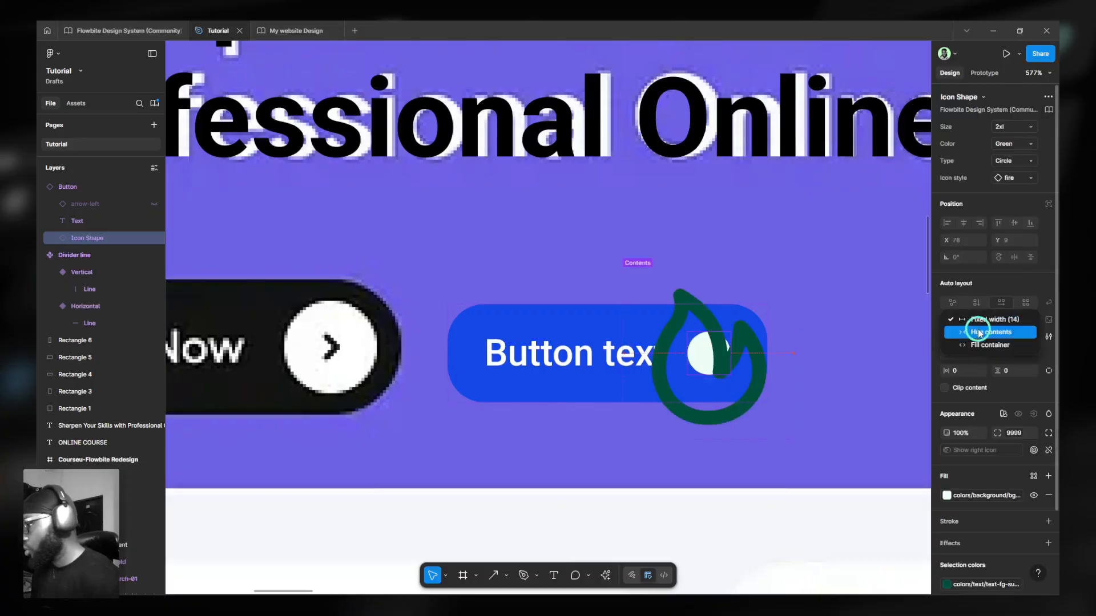
{"action": "left_click", "coordinate": [978, 332]}
{"action": "left_click", "coordinate": [1028, 318]}
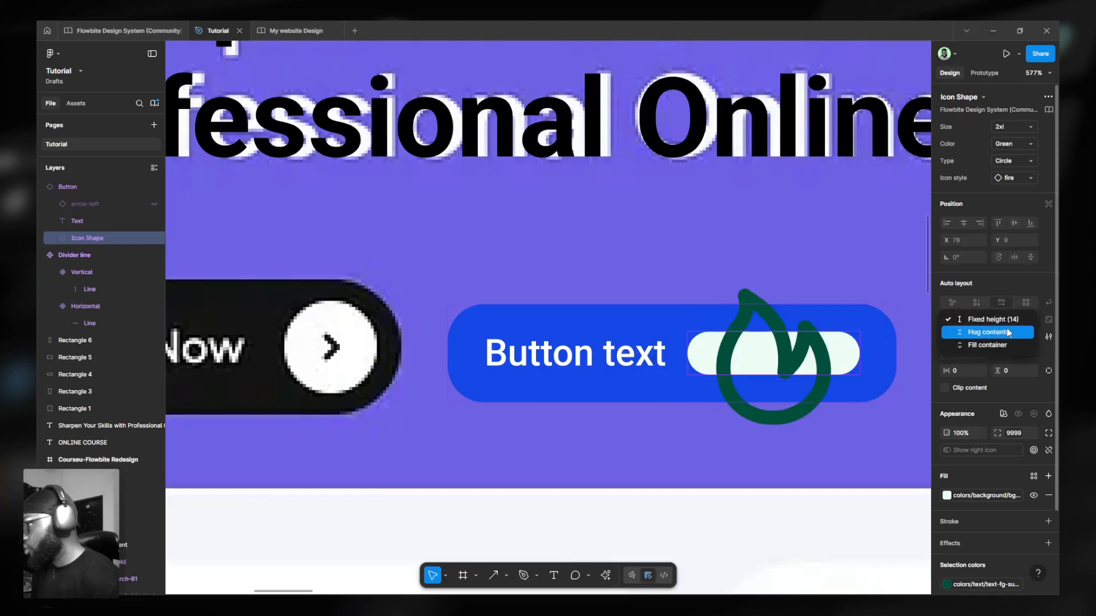
{"action": "left_click", "coordinate": [993, 332]}
{"action": "scroll", "coordinate": [711, 330], "scroll_direction": "down", "scroll_amount": 5, "text": "ctrl"}
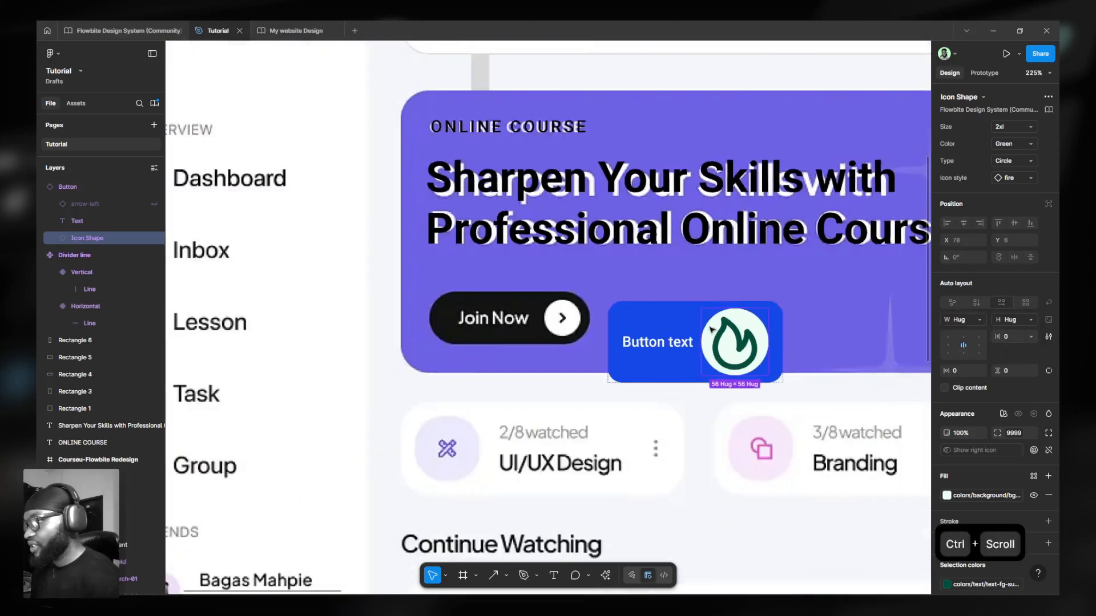
{"action": "scroll", "coordinate": [717, 365], "scroll_direction": "up", "scroll_amount": 3}
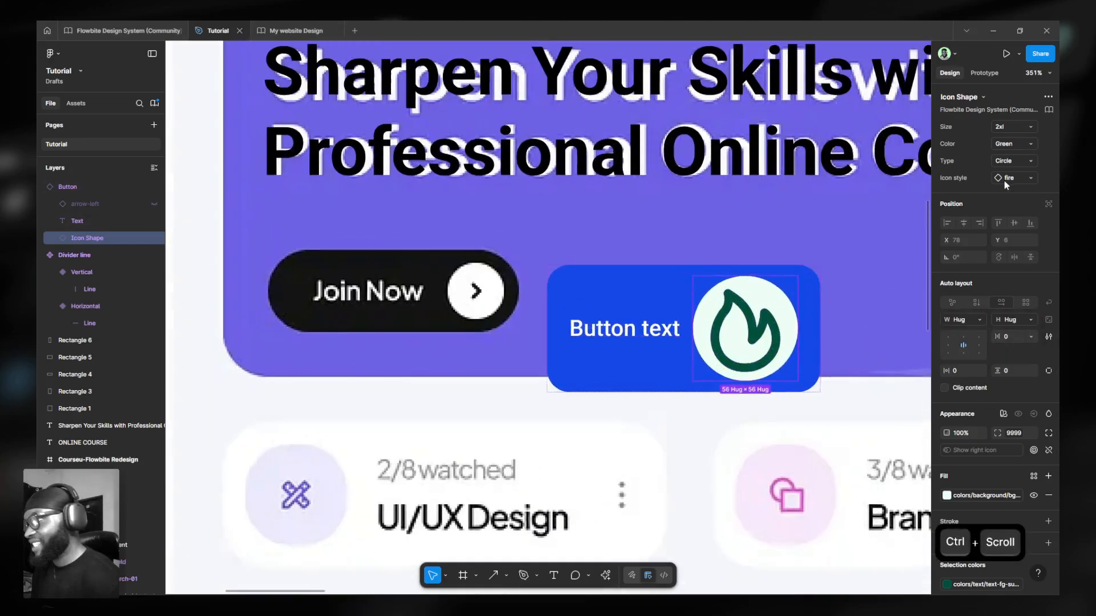
Try the sm size on the Icon Shape, and set its size variant to lg instead.
{"action": "left_click", "coordinate": [1014, 127]}
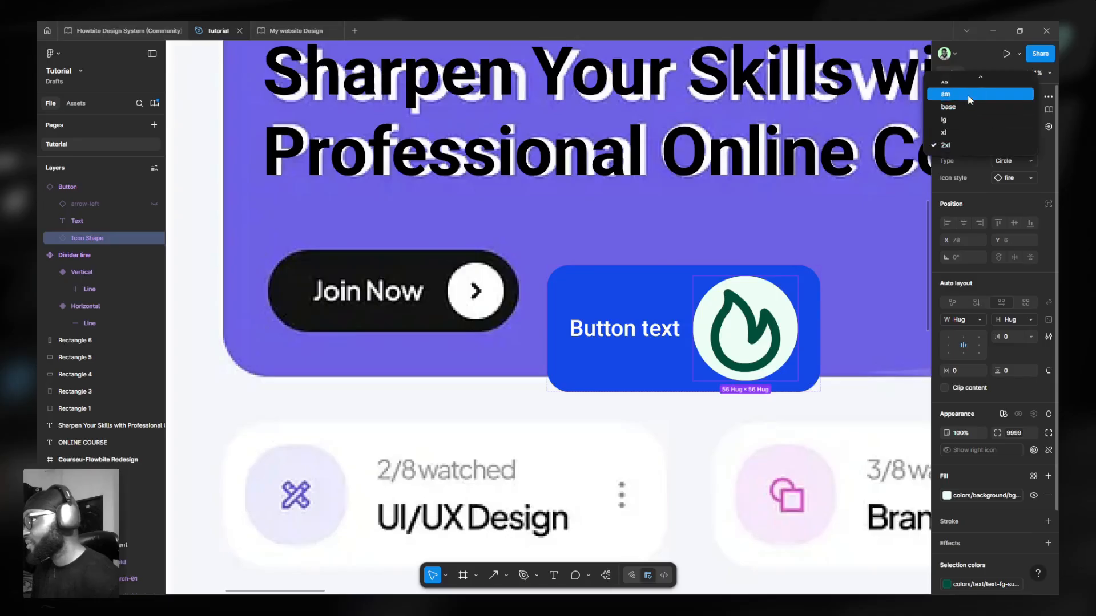
{"action": "left_click", "coordinate": [968, 96]}
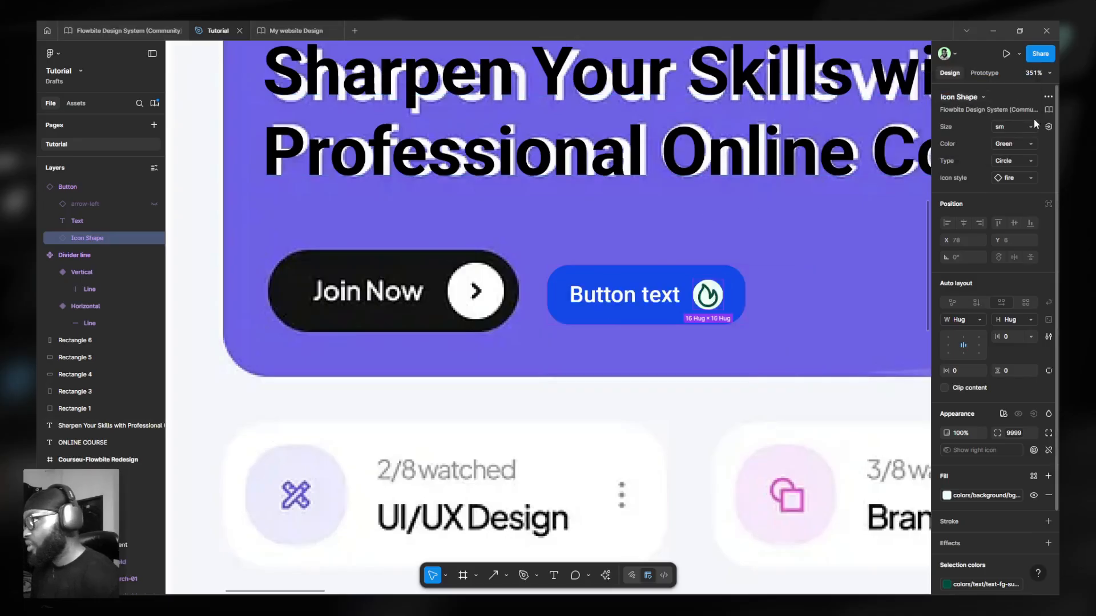
{"action": "left_click", "coordinate": [1011, 128]}
{"action": "left_click", "coordinate": [975, 152]}
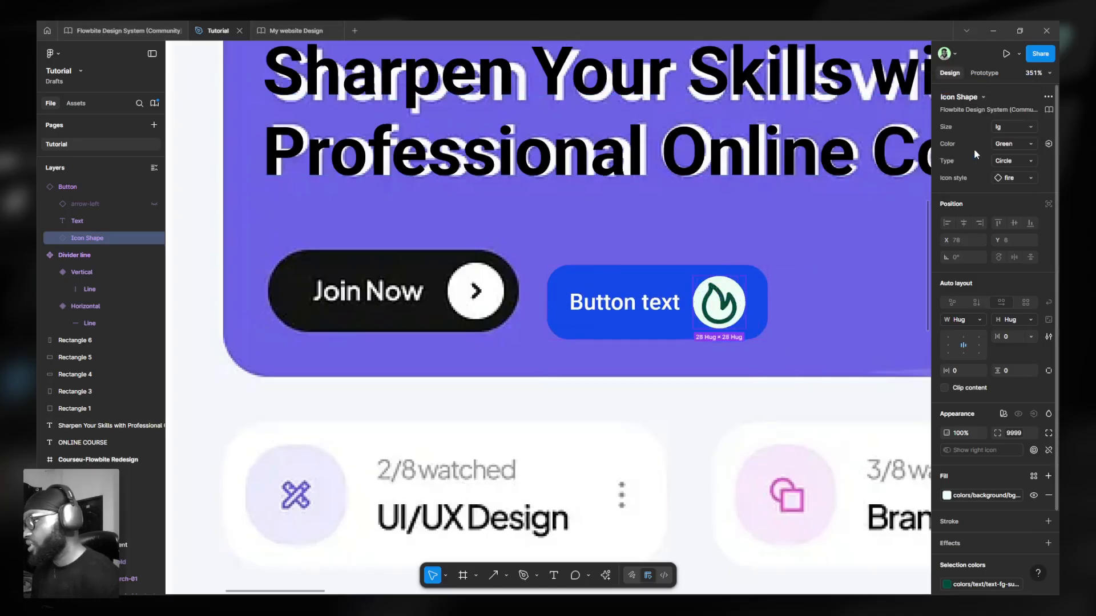
Measure the height of the white circle in the reference Join Now button with a temporary rectangle, and delete the rectangle.
{"action": "scroll", "coordinate": [408, 297], "scroll_direction": "up", "scroll_amount": 3}
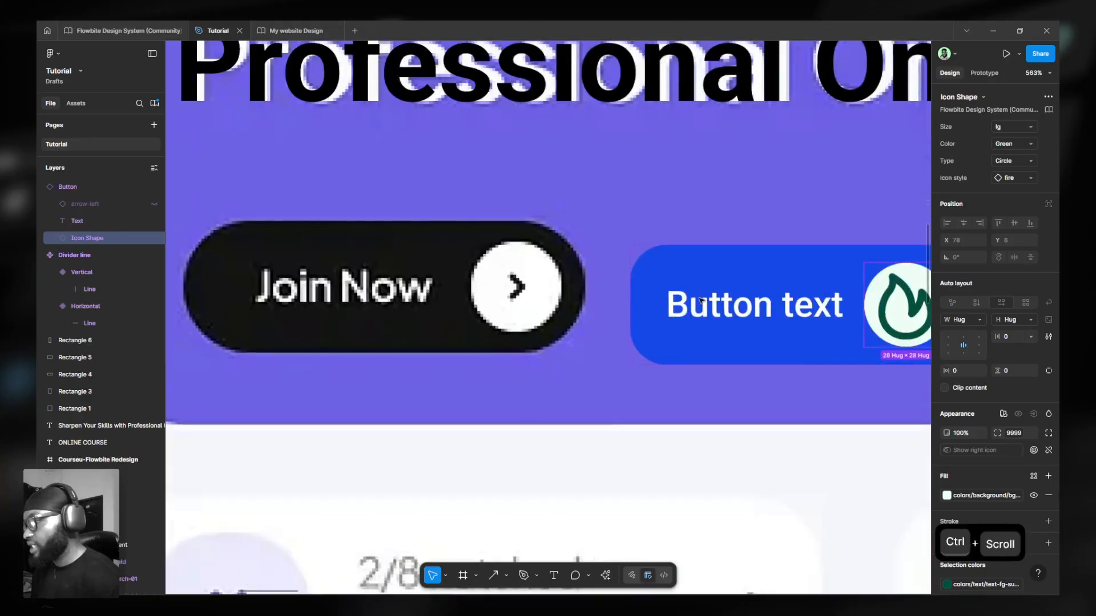
{"action": "scroll", "coordinate": [525, 265], "scroll_direction": "up", "scroll_amount": 3}
{"action": "scroll", "coordinate": [524, 265], "scroll_direction": "up", "scroll_amount": 2}
{"action": "key", "text": "r"}
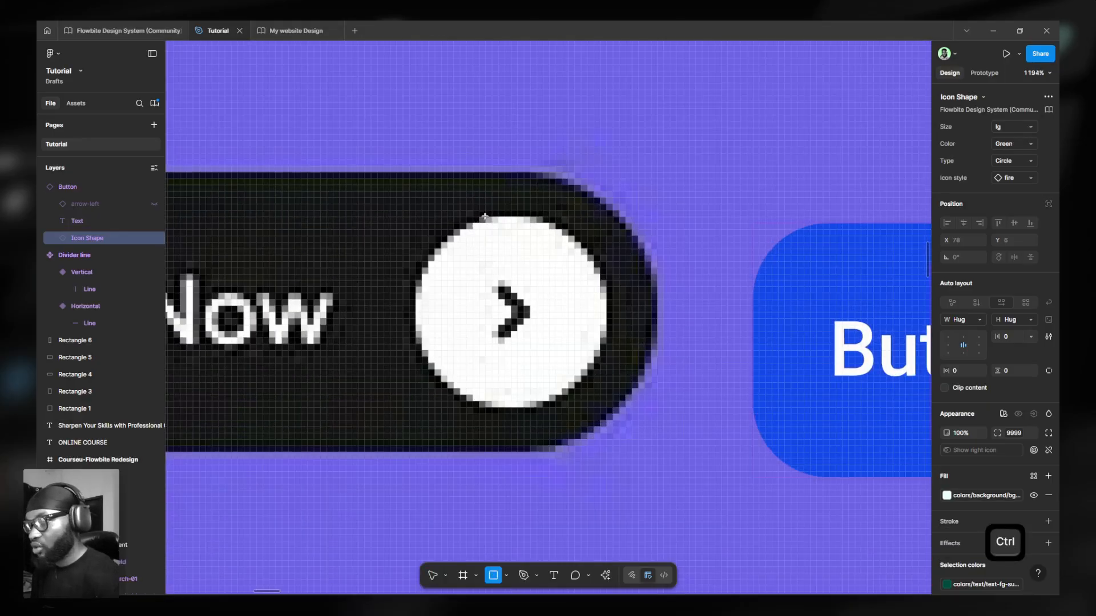
{"action": "mouse_move", "coordinate": [485, 216]}
{"action": "left_mouse_down"}
{"action": "mouse_move", "coordinate": [526, 355]}
{"action": "mouse_move", "coordinate": [517, 410]}
{"action": "left_mouse_up"}
{"action": "key", "text": "v"}
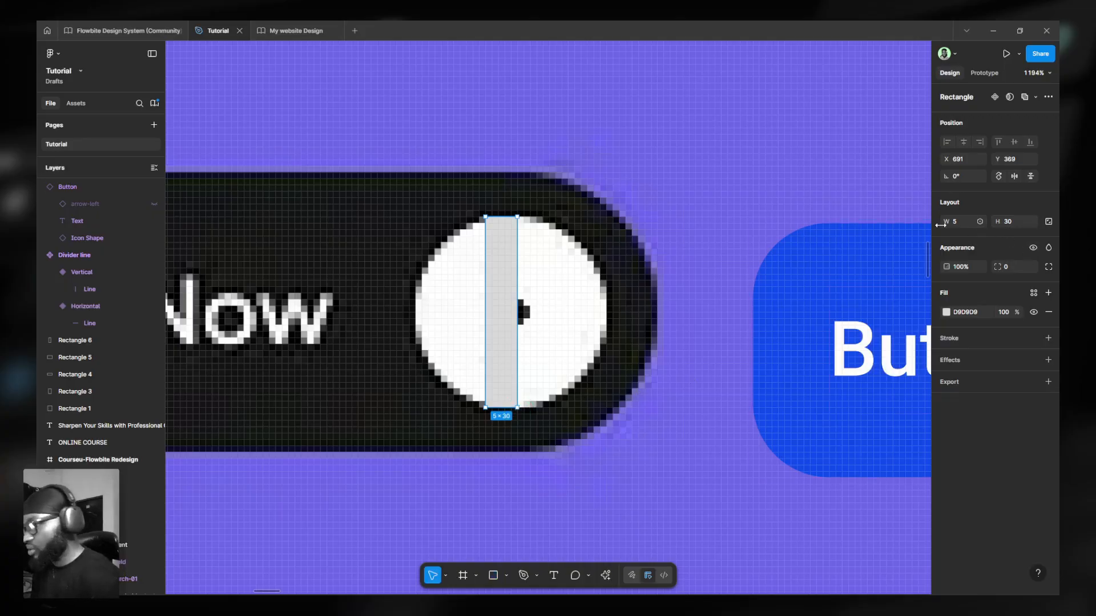
{"action": "key", "text": "Delete"}
Try setting the height of the button's Icon Shape to Fill container, and undo the change.
{"action": "scroll", "coordinate": [399, 285], "scroll_direction": "down", "scroll_amount": 5}
{"action": "left_click", "coordinate": [688, 322], "text": "ctrl"}
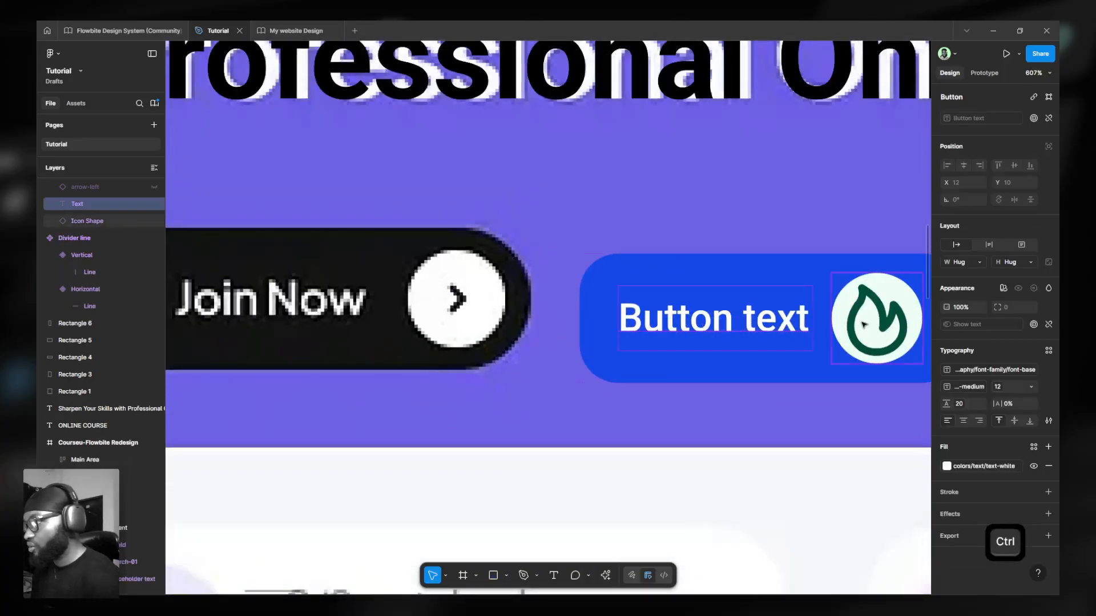
{"action": "left_click", "coordinate": [863, 324], "text": "ctrl"}
{"action": "scroll", "coordinate": [864, 324], "scroll_direction": "right", "scroll_amount": 4}
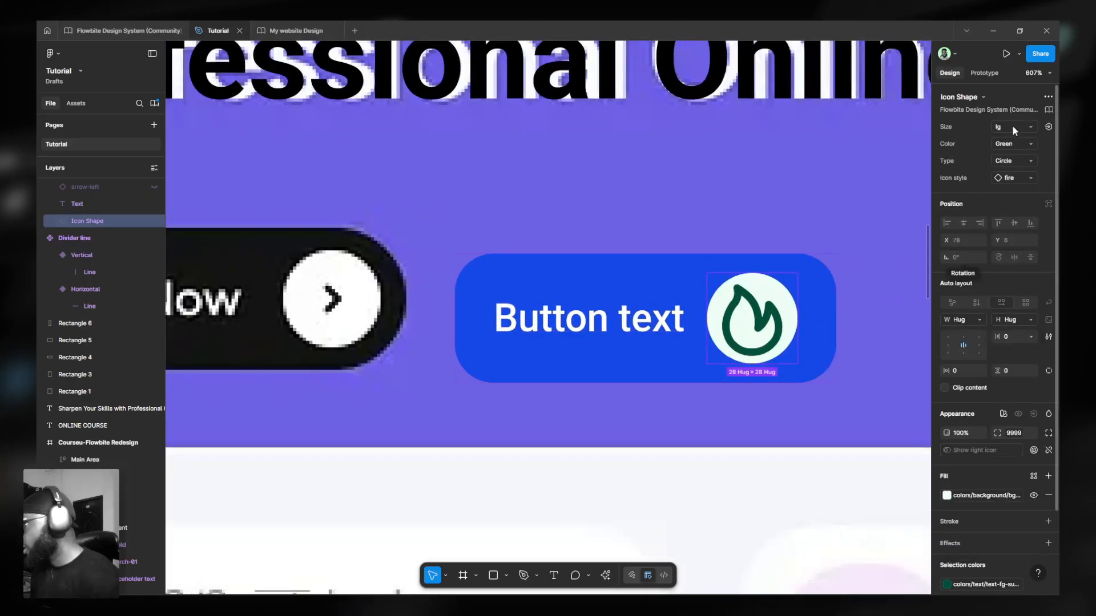
{"action": "left_click", "coordinate": [1026, 319]}
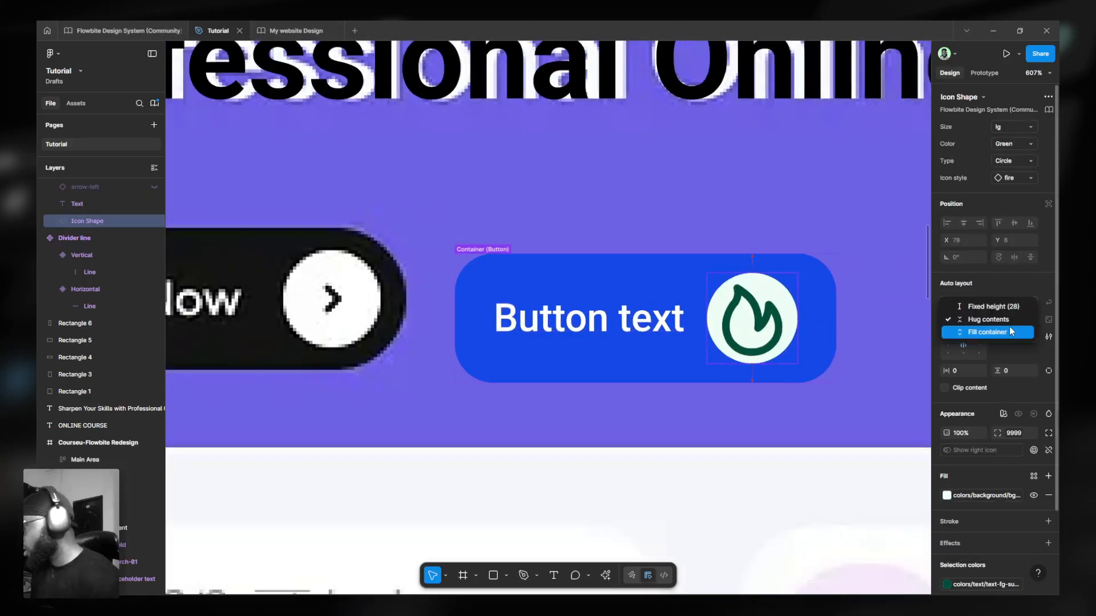
{"action": "left_click", "coordinate": [1010, 331]}
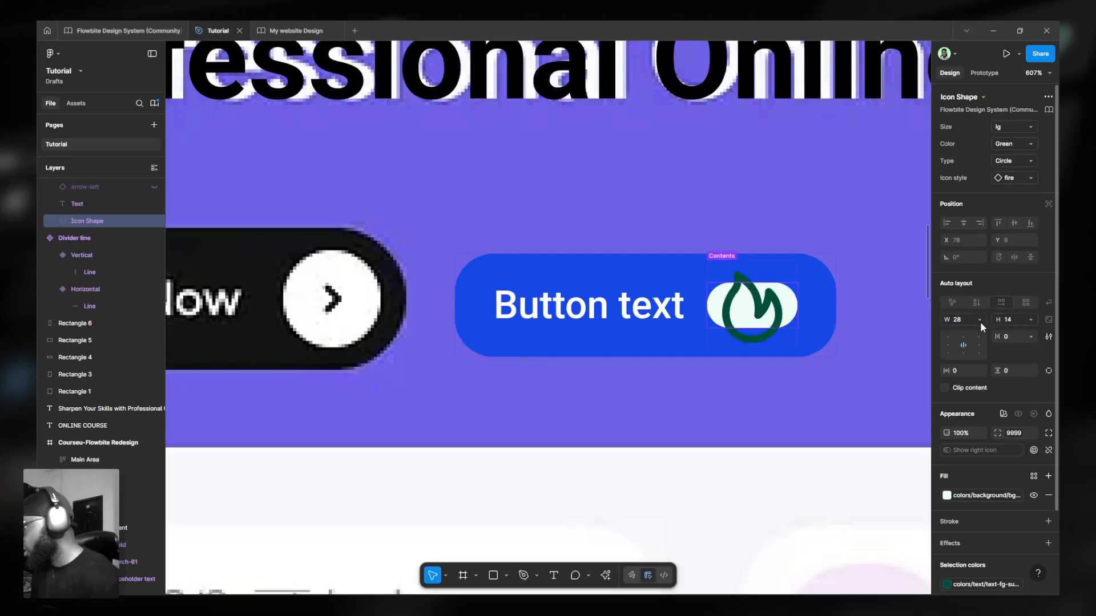
{"action": "key", "text": "ctrl+z"}
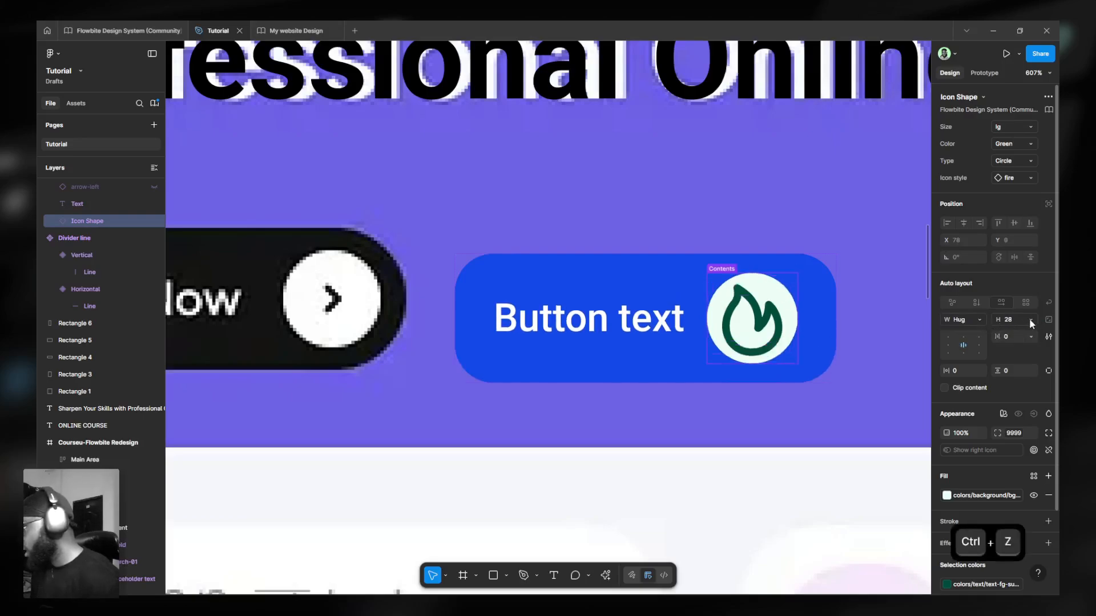
Check the Icon Shape's height sizing options, try its xl size variant, and undo the size change.
{"action": "left_click", "coordinate": [1029, 319]}
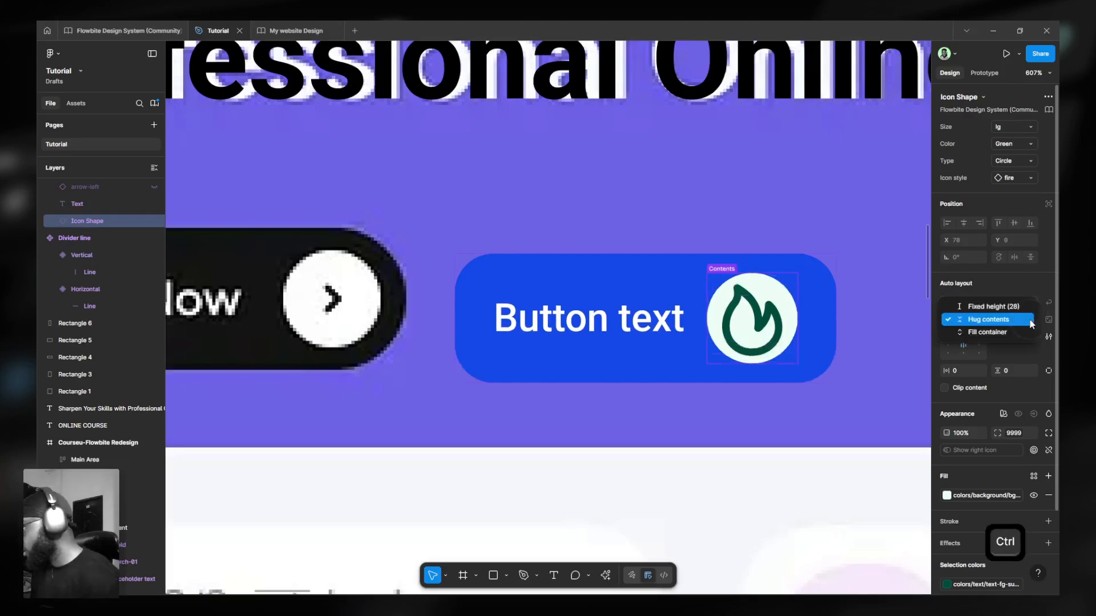
{"action": "left_click", "coordinate": [1010, 122]}
{"action": "left_click", "coordinate": [1010, 126]}
{"action": "left_click", "coordinate": [970, 139]}
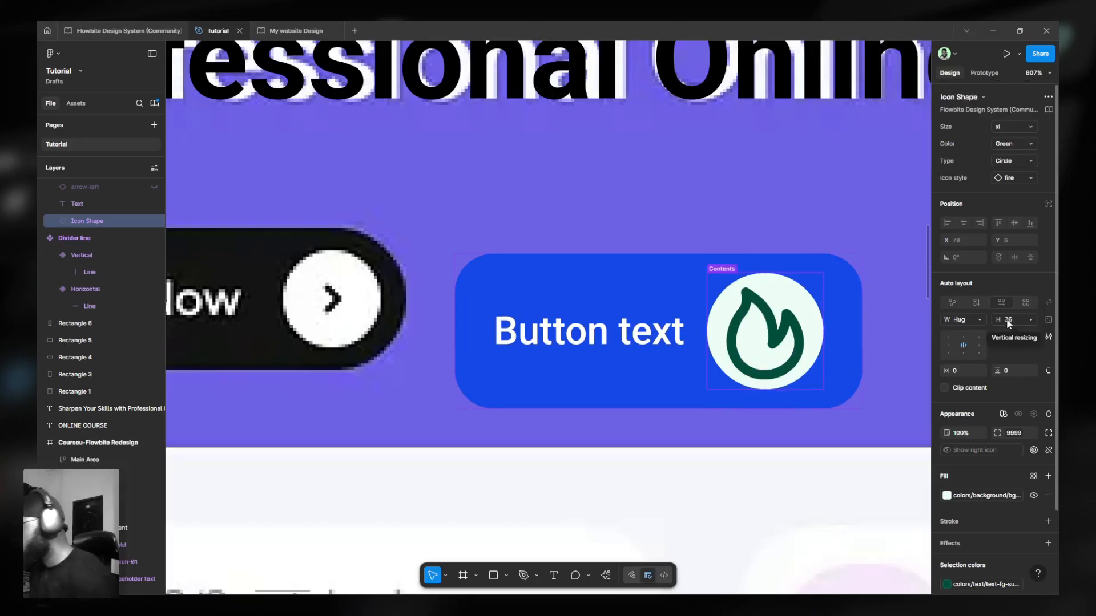
{"action": "key", "text": "ctrl+z"}
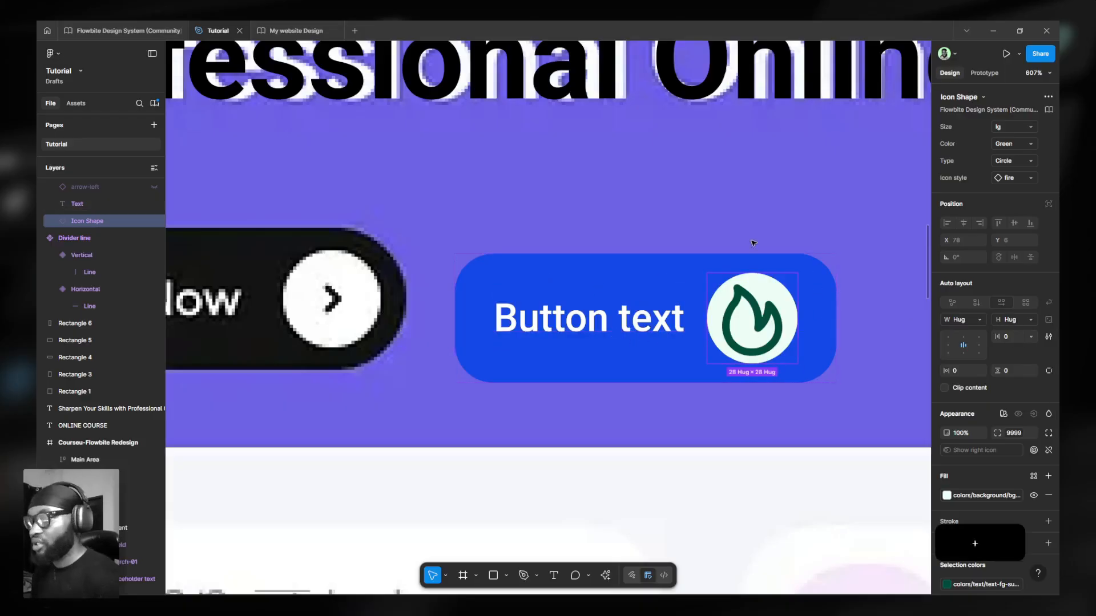
Detach the new Flowbite Button instance from its component so that its contents can be edited freely.
{"action": "scroll", "coordinate": [595, 288], "scroll_direction": "down", "scroll_amount": 5, "text": "ctrl"}
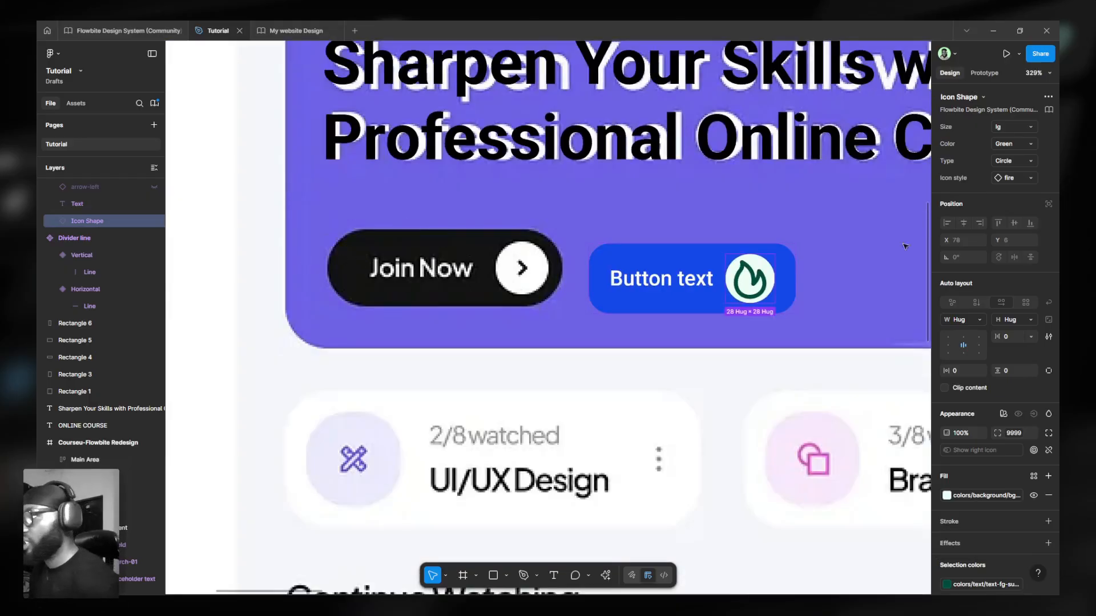
{"action": "scroll", "coordinate": [771, 257], "scroll_direction": "up", "scroll_amount": 3, "text": "ctrl"}
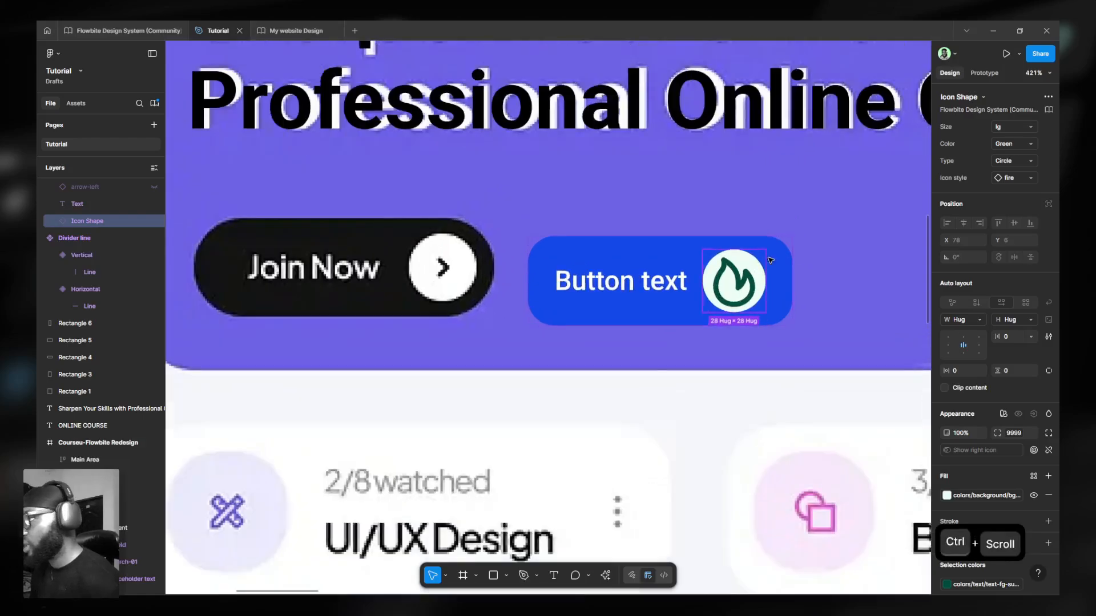
{"action": "left_click", "coordinate": [632, 251]}
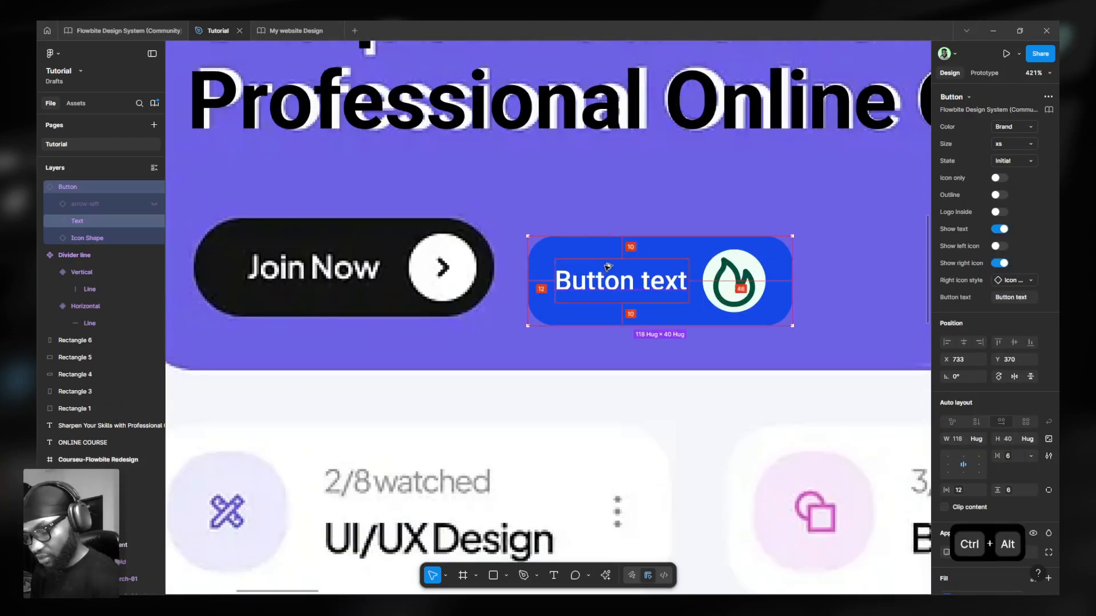
{"action": "key", "text": "ctrl+alt+b"}
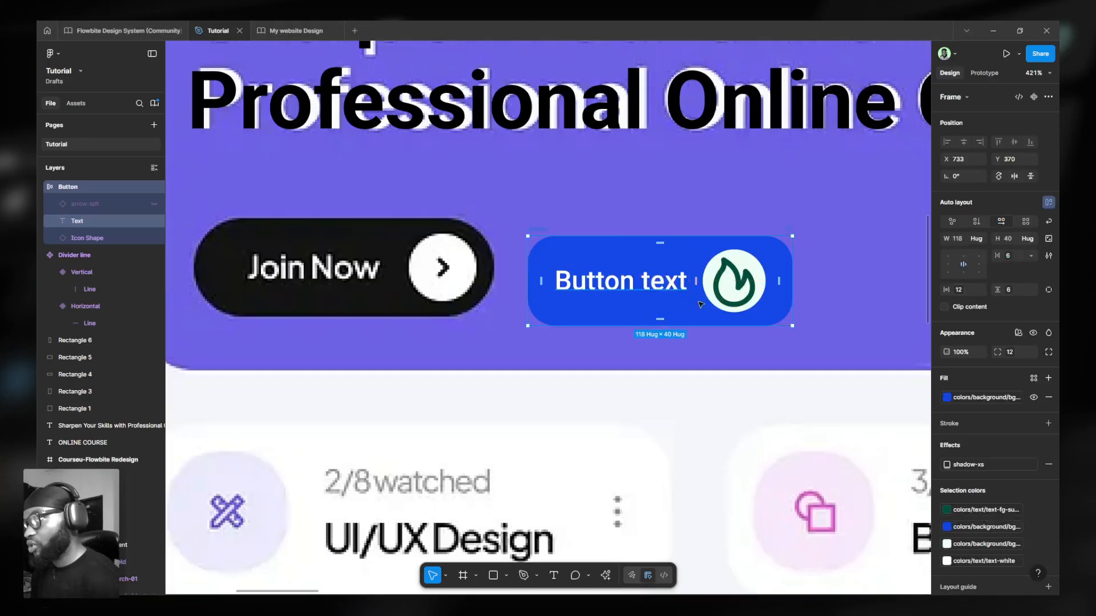
Set the width of the button's Icon Shape to 32 and browse the spacing variables available for it.
{"action": "left_click", "coordinate": [755, 291], "text": "ctrl"}
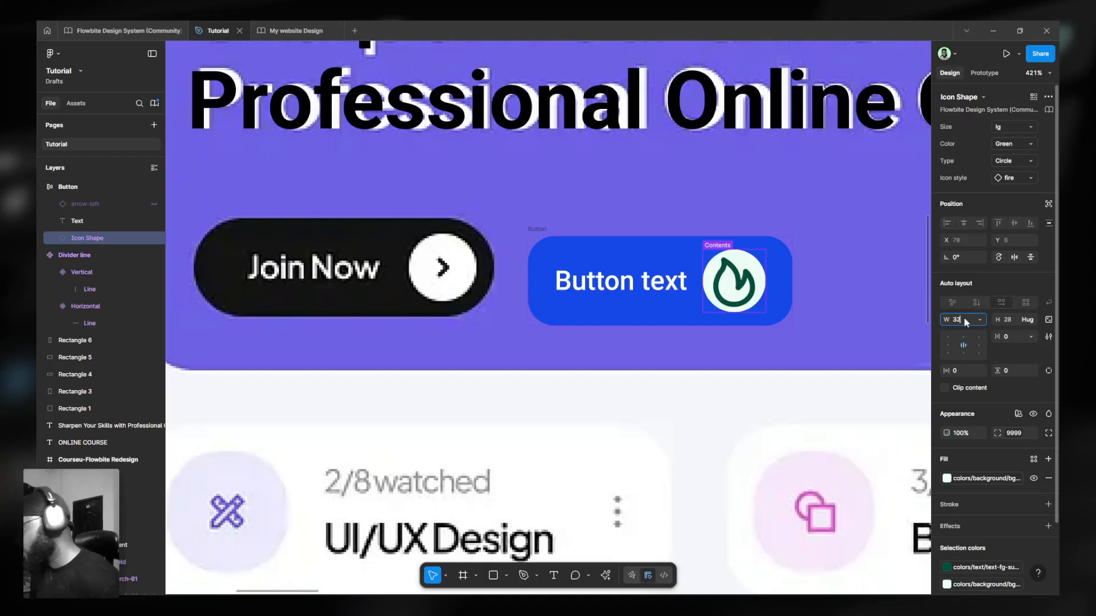
{"action": "key", "text": "Return"}
{"action": "left_click", "coordinate": [978, 320]}
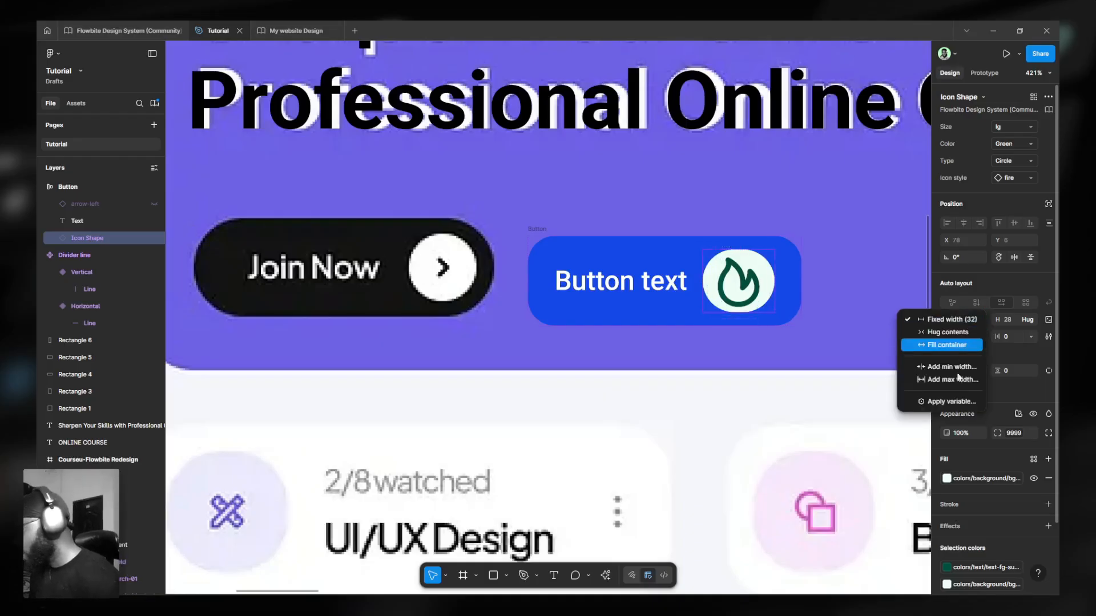
{"action": "left_click", "coordinate": [950, 401]}
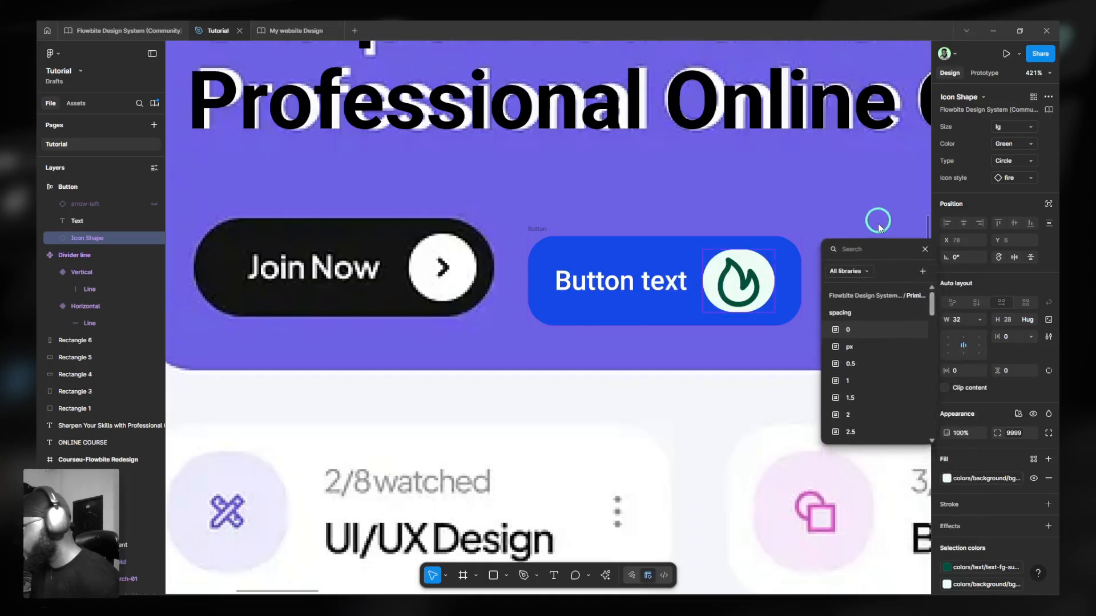
{"action": "scroll", "coordinate": [862, 343], "scroll_direction": "down", "scroll_amount": 3}
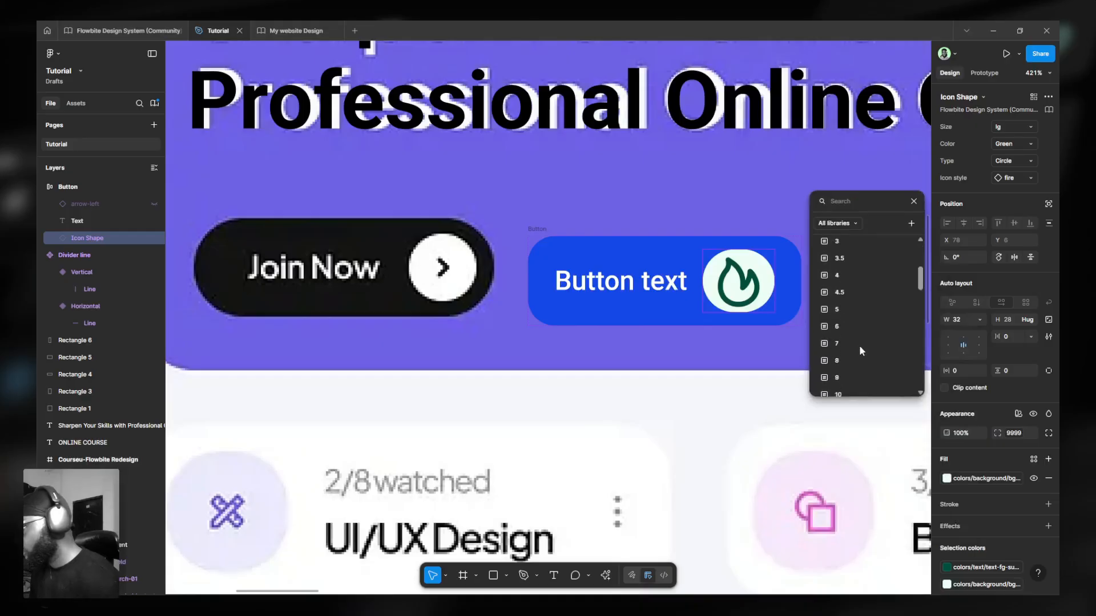
{"action": "key", "text": "Escape"}
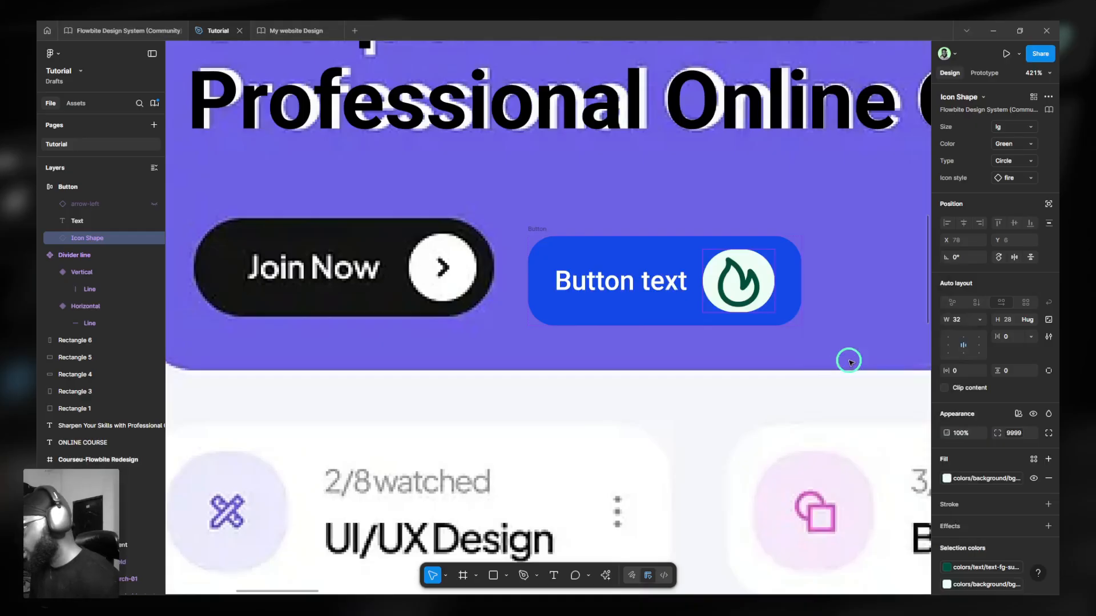
Try to apply the spacing variable 8 to the Icon Shape's height.
{"action": "left_click", "coordinate": [1027, 320]}
{"action": "left_click", "coordinate": [991, 389]}
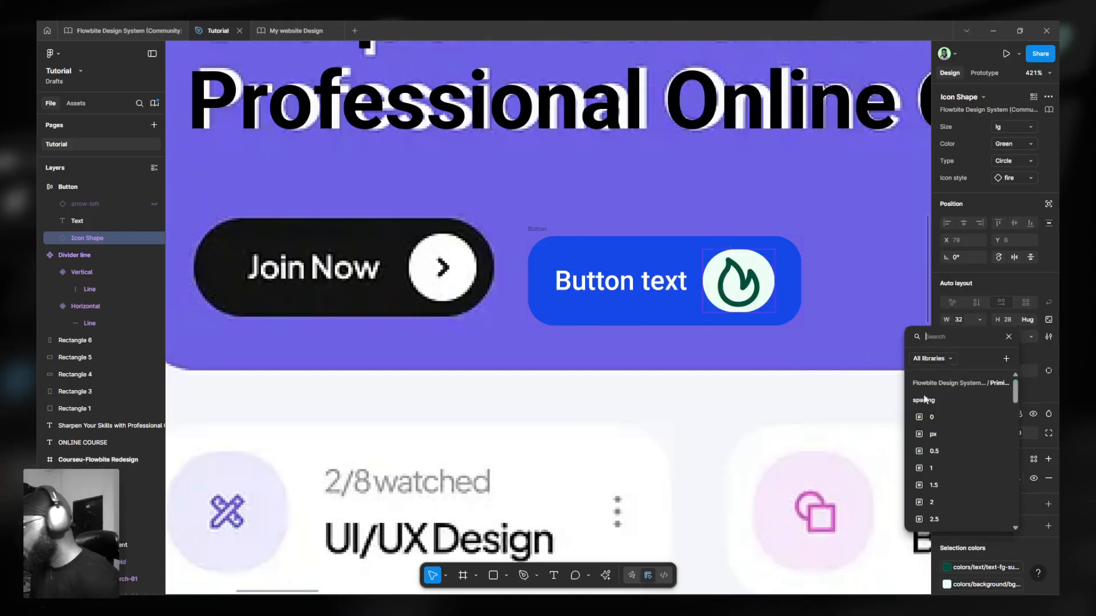
{"action": "scroll", "coordinate": [938, 425], "scroll_direction": "down", "scroll_amount": 2}
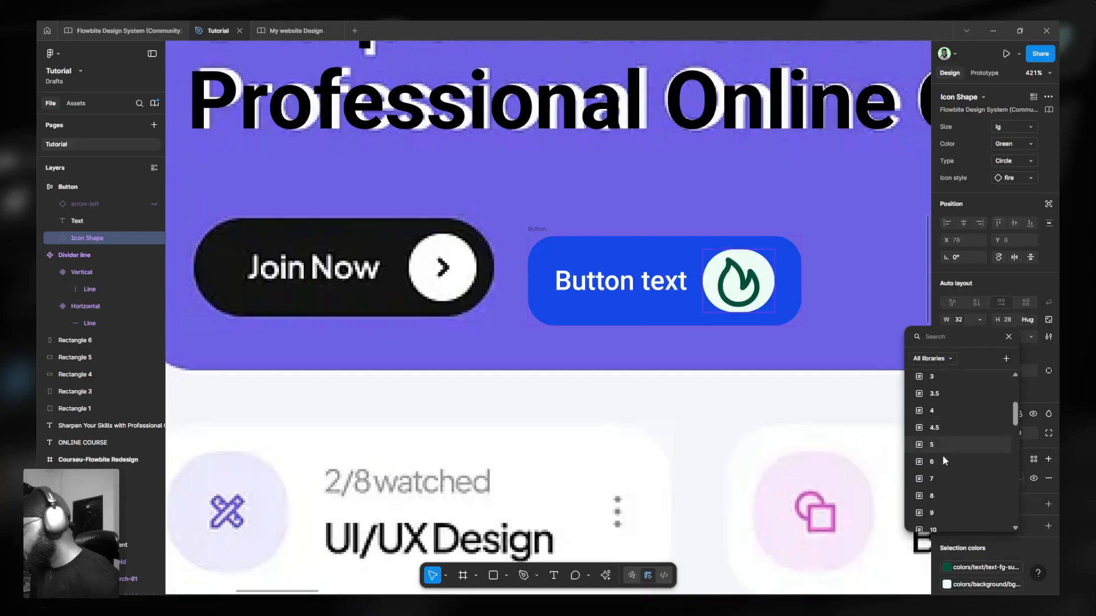
{"action": "left_click", "coordinate": [943, 492]}
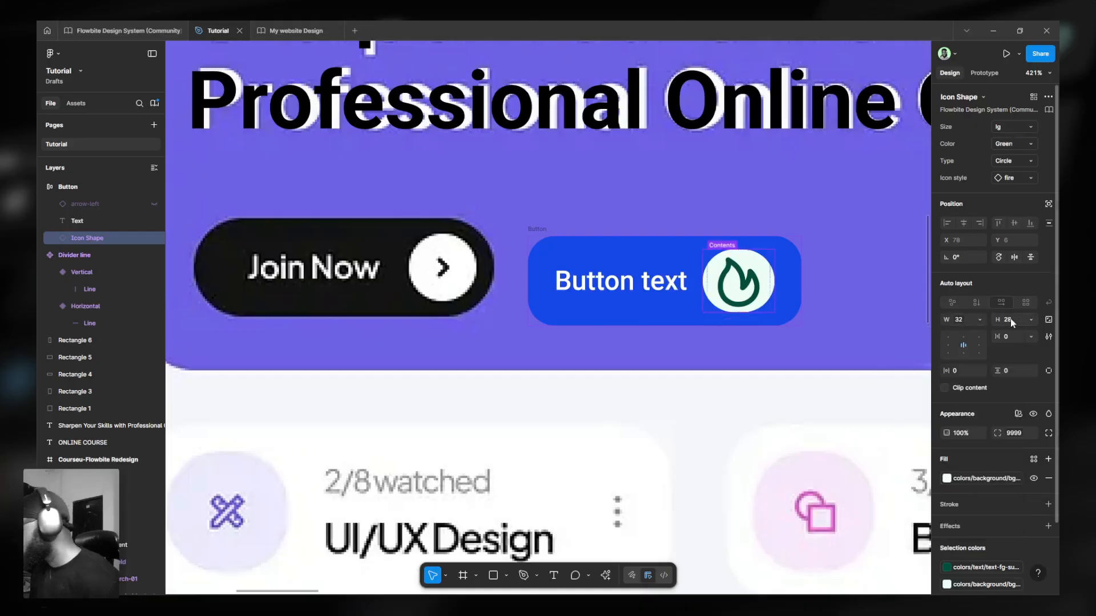
{"action": "left_click", "coordinate": [1030, 320]}
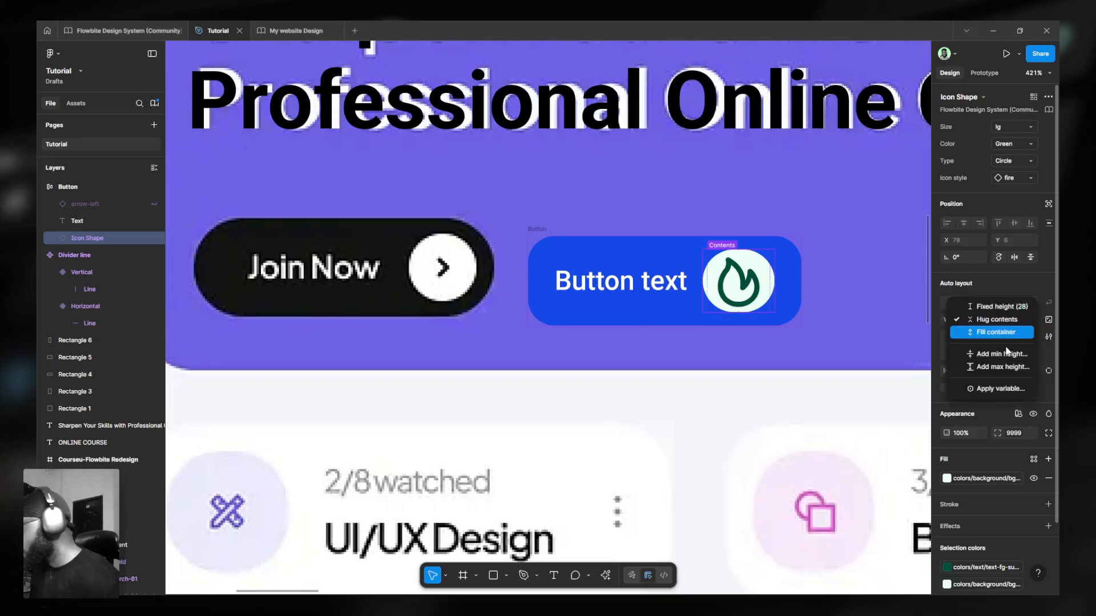
{"action": "left_click", "coordinate": [999, 388]}
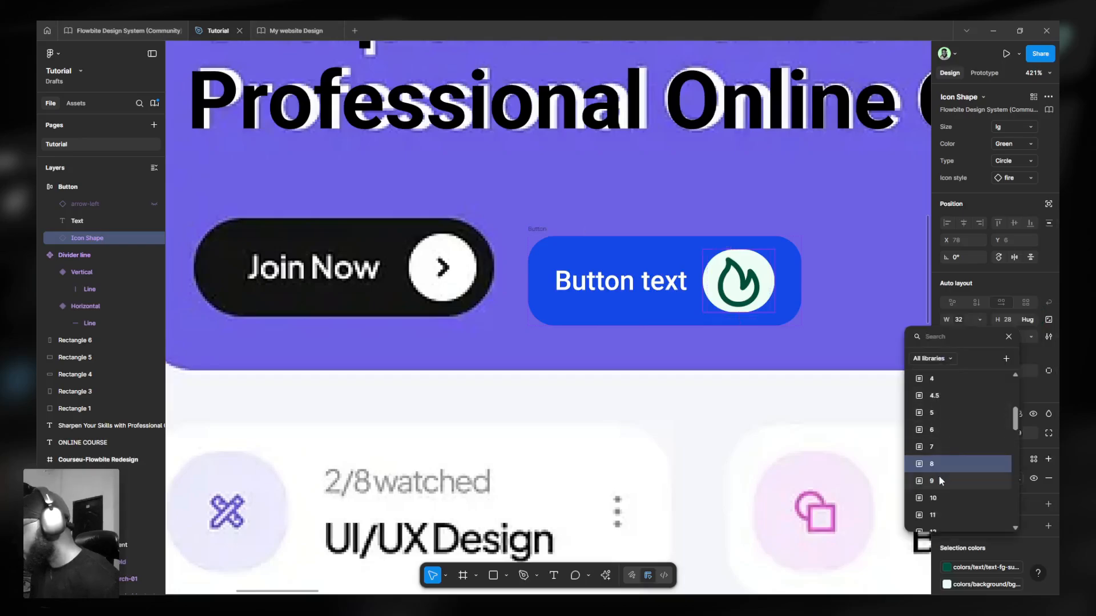
{"action": "left_click", "coordinate": [986, 383]}
Give the Icon Shape a fixed height of 32 and set its size variant to base.
{"action": "left_click", "coordinate": [1028, 320]}
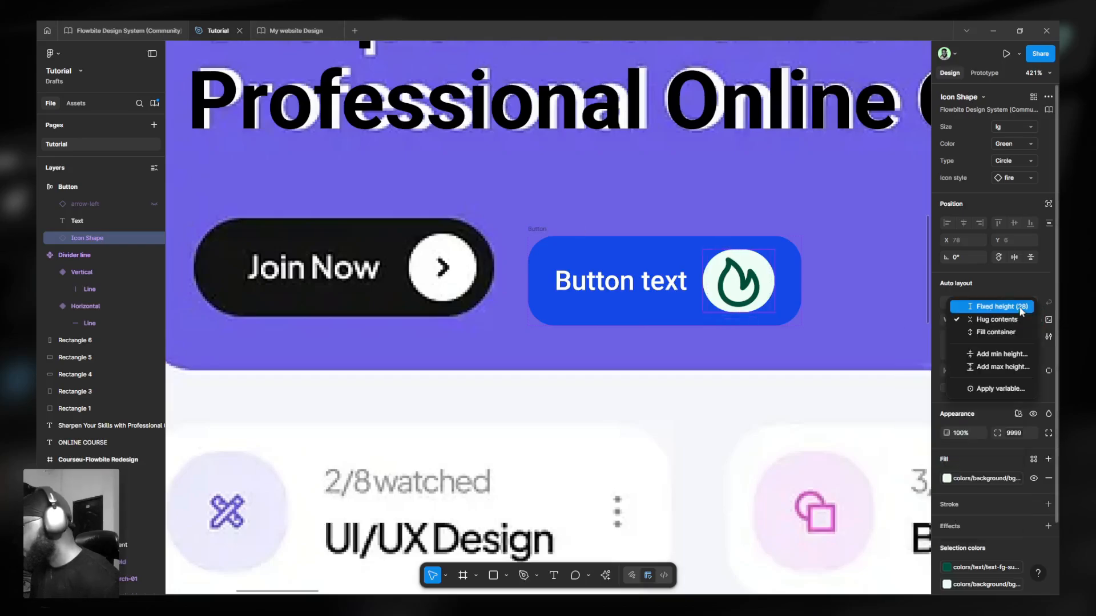
{"action": "left_click", "coordinate": [1020, 311]}
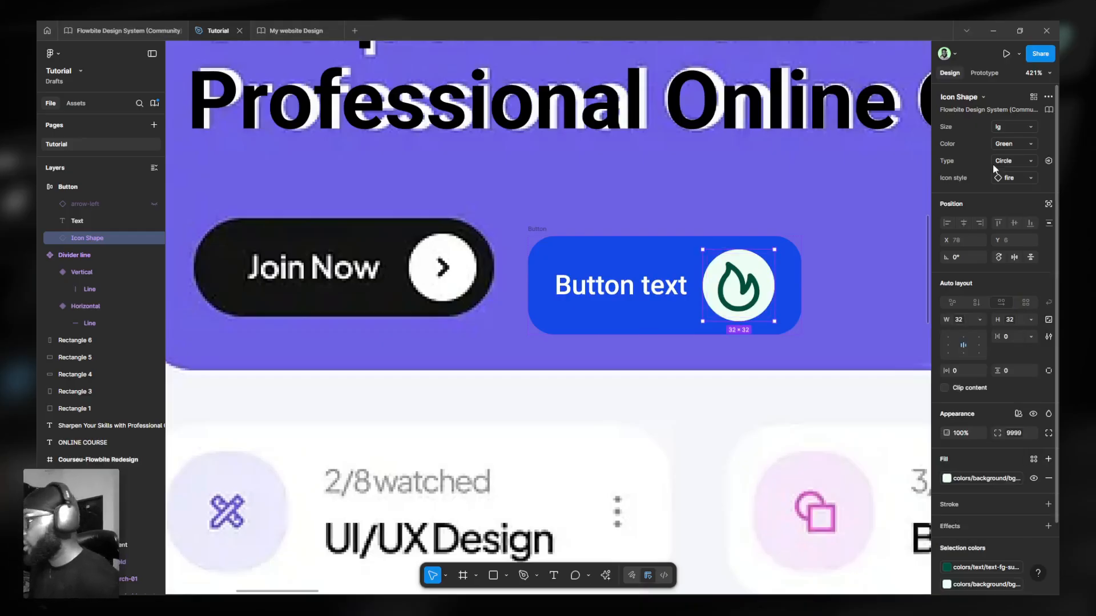
{"action": "left_click", "coordinate": [1012, 130]}
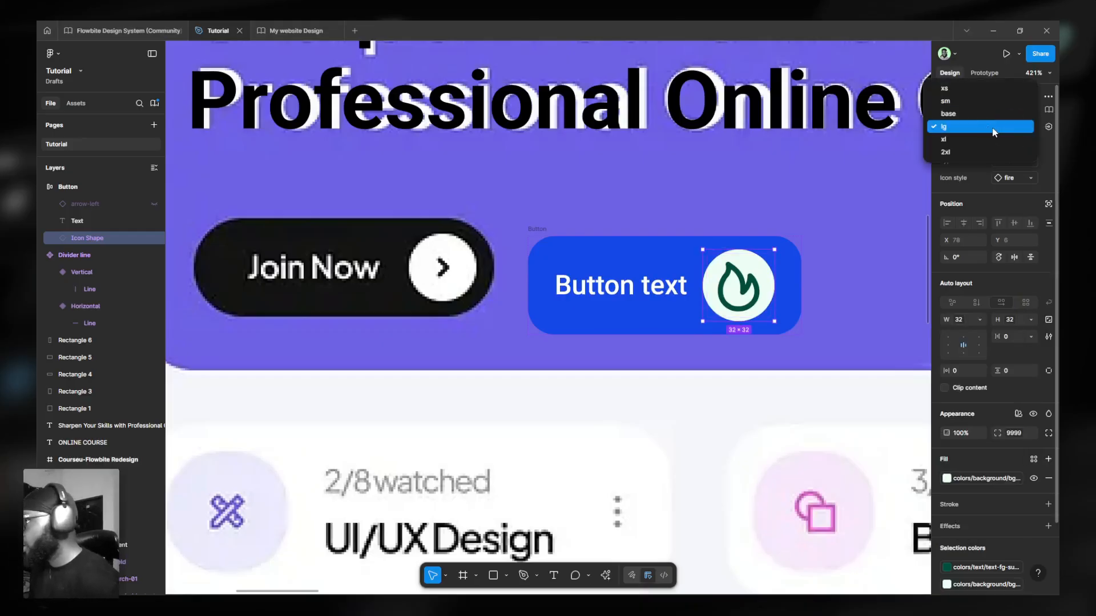
{"action": "left_click", "coordinate": [968, 102]}
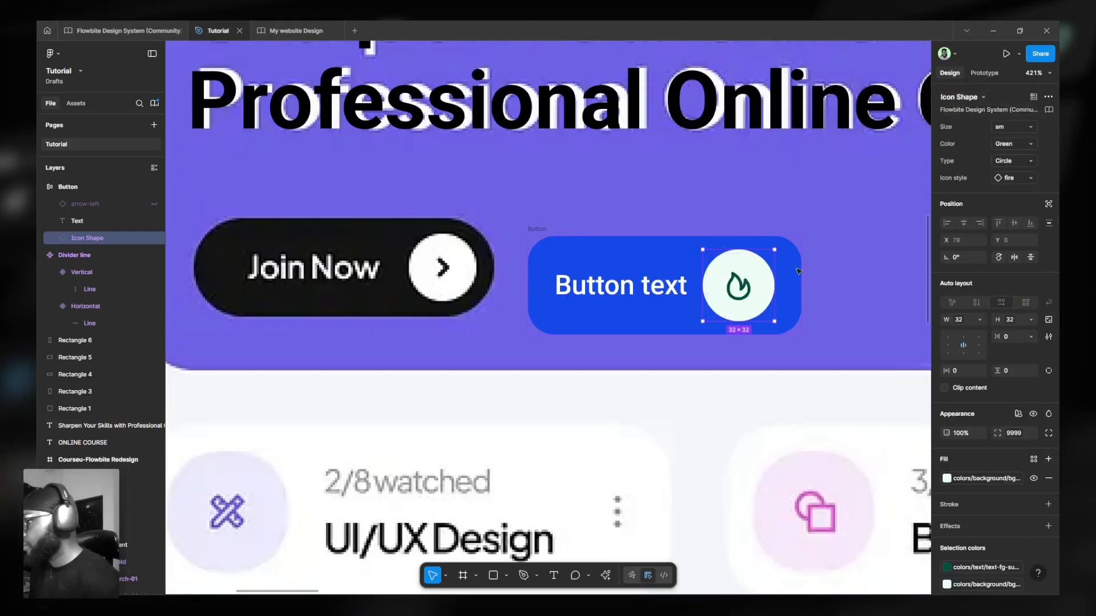
{"action": "left_click", "coordinate": [1013, 127]}
{"action": "key", "text": "Return"}
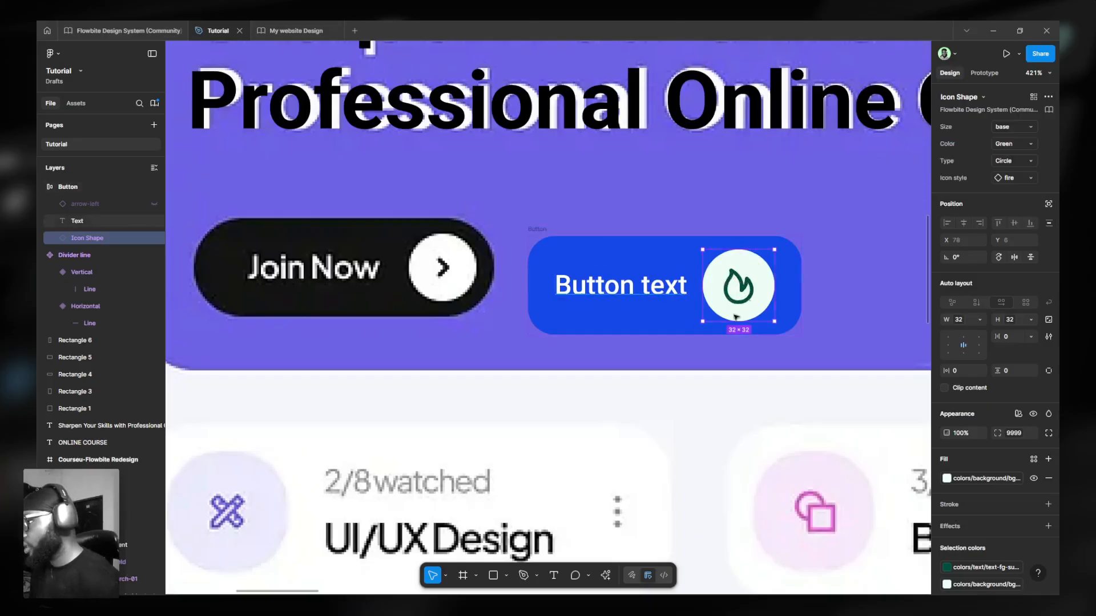
Swap the Icon Shape's fire icon for arrow-right-01 from Huge Icons.
{"action": "left_click", "coordinate": [1006, 178]}
{"action": "type", "text": "arr"}
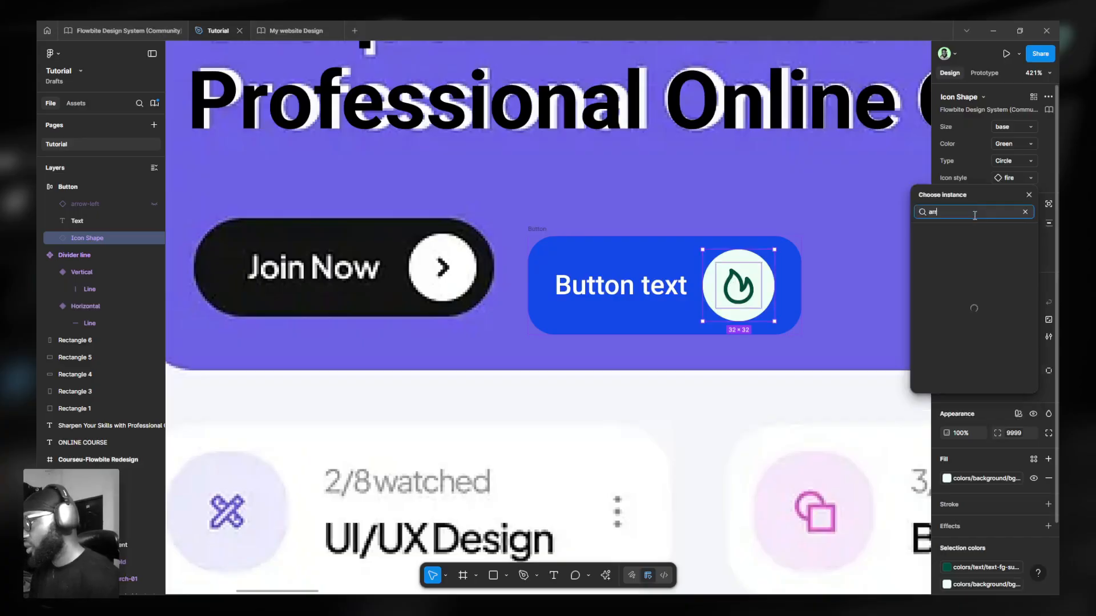
{"action": "type", "text": "ow right"}
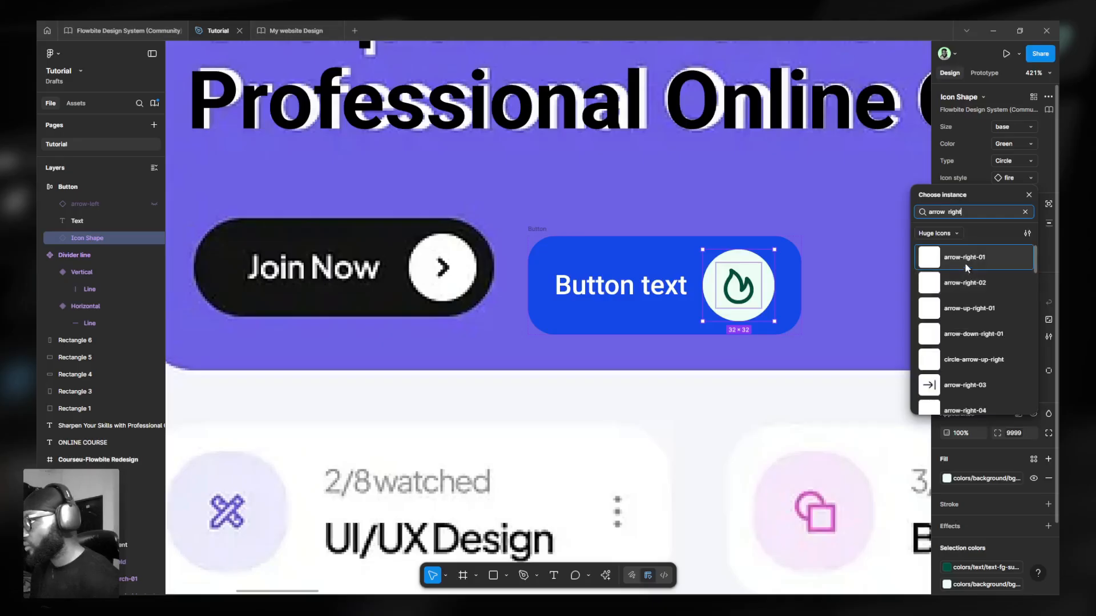
{"action": "left_click", "coordinate": [965, 257]}
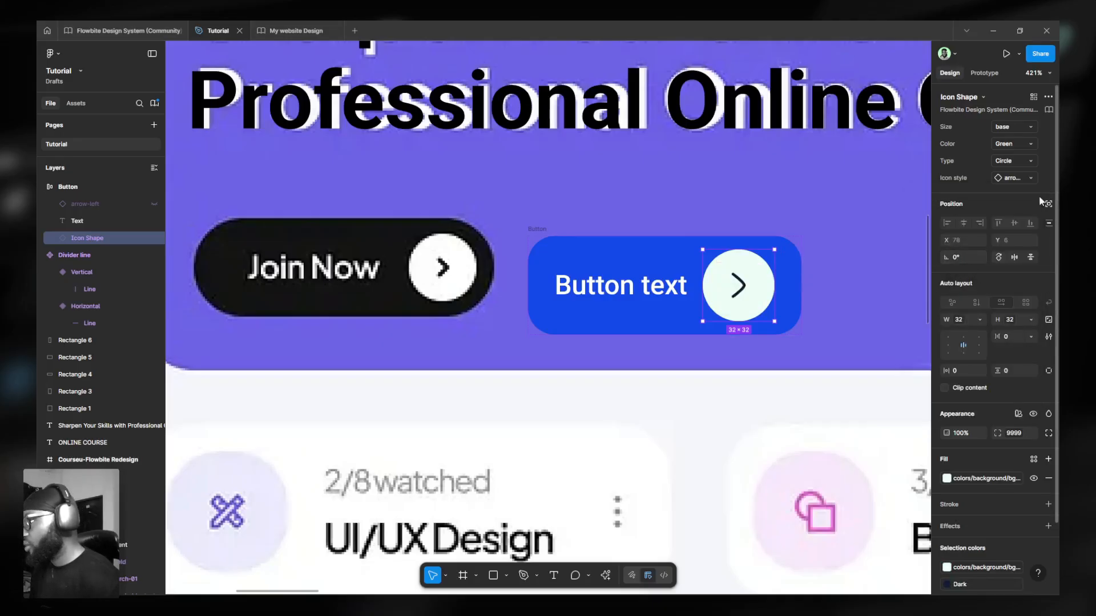
Set the type of the arrow-right-01 icon inside the Icon Shape to Standard.
{"action": "double_click", "coordinate": [738, 287]}
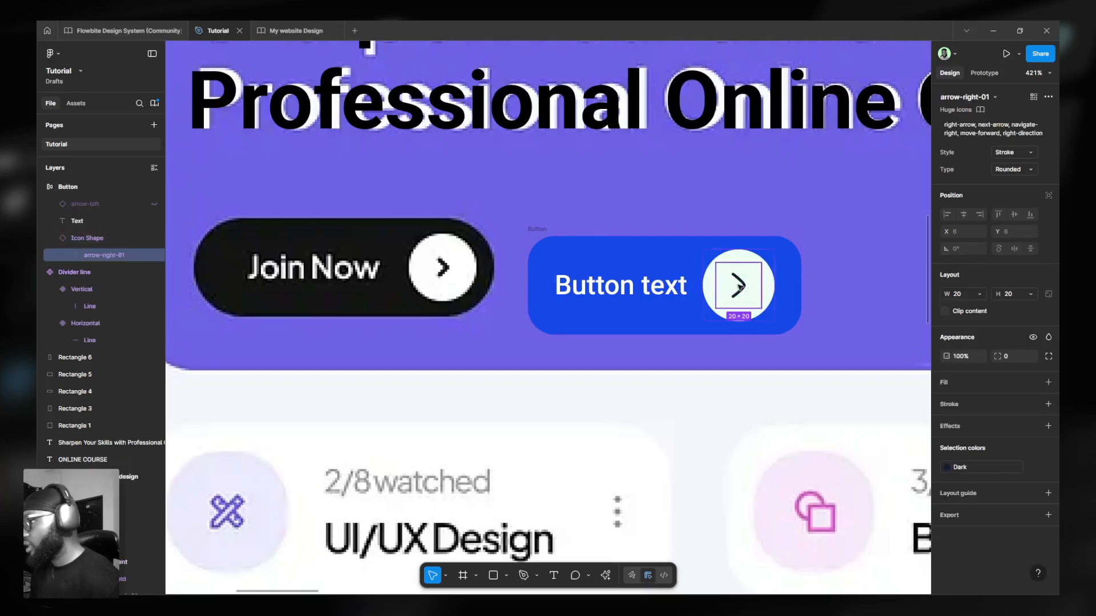
{"action": "left_click", "coordinate": [1012, 171]}
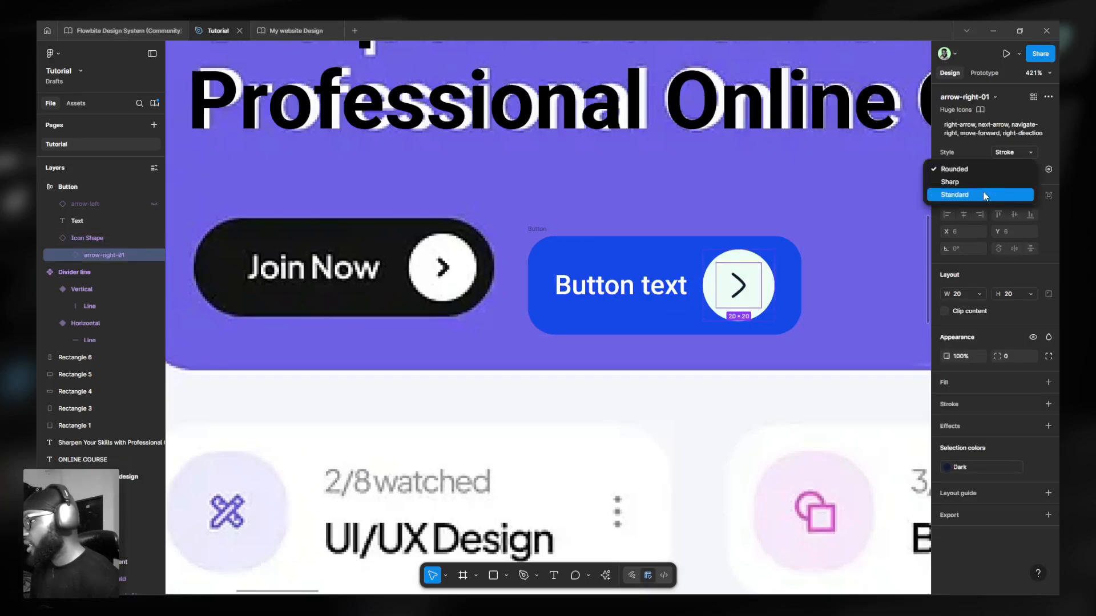
{"action": "left_click", "coordinate": [983, 195]}
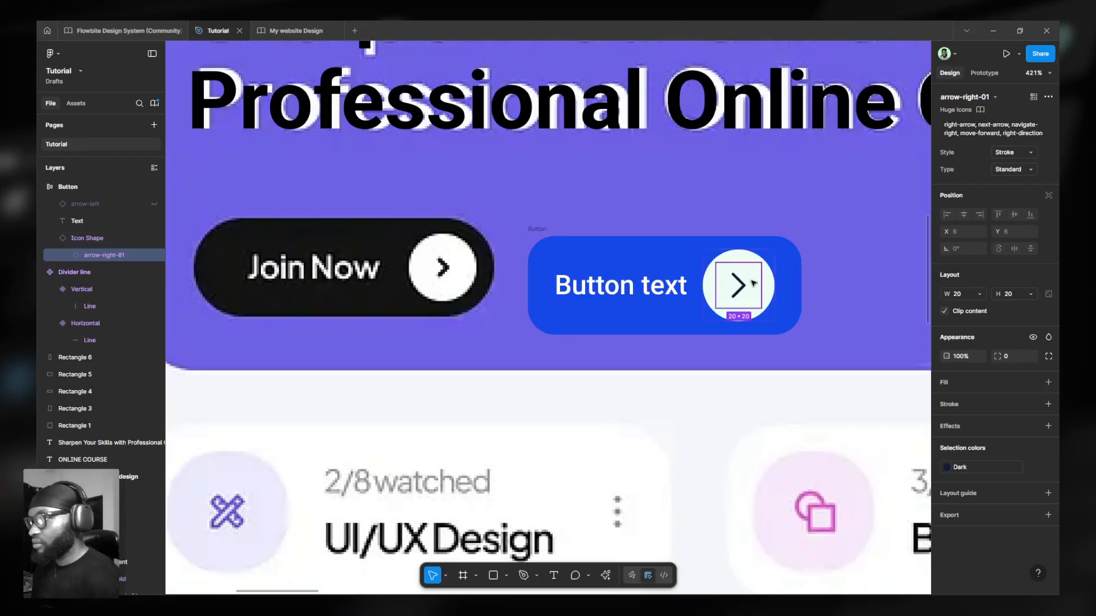
Set the Icon Shape's size variant to sm so that the arrow is smaller.
{"action": "left_click", "coordinate": [628, 301]}
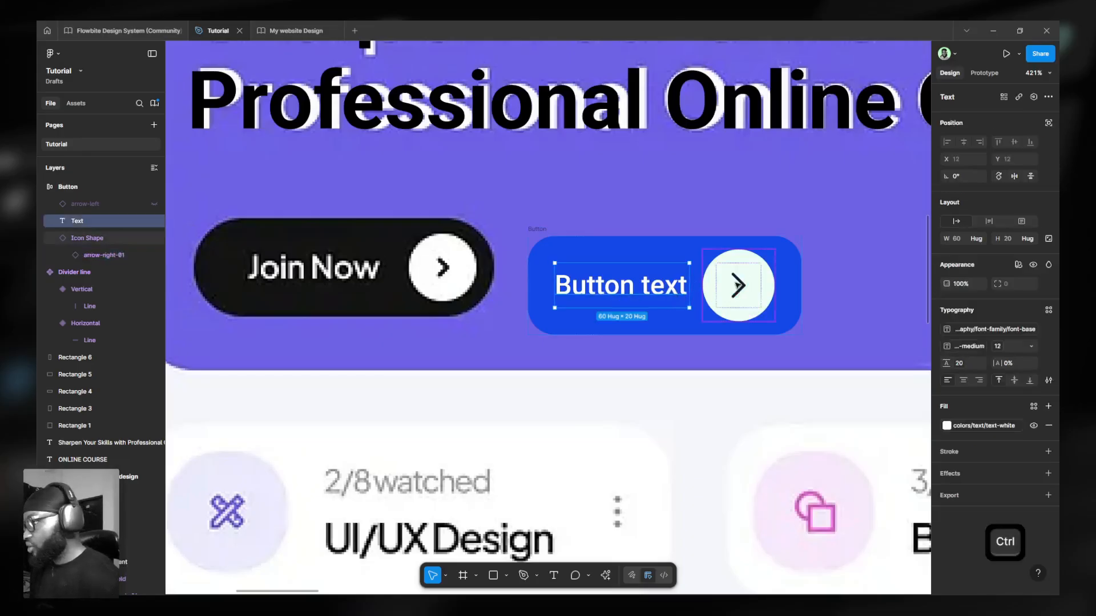
{"action": "left_click", "coordinate": [754, 281]}
{"action": "left_click", "coordinate": [1010, 128]}
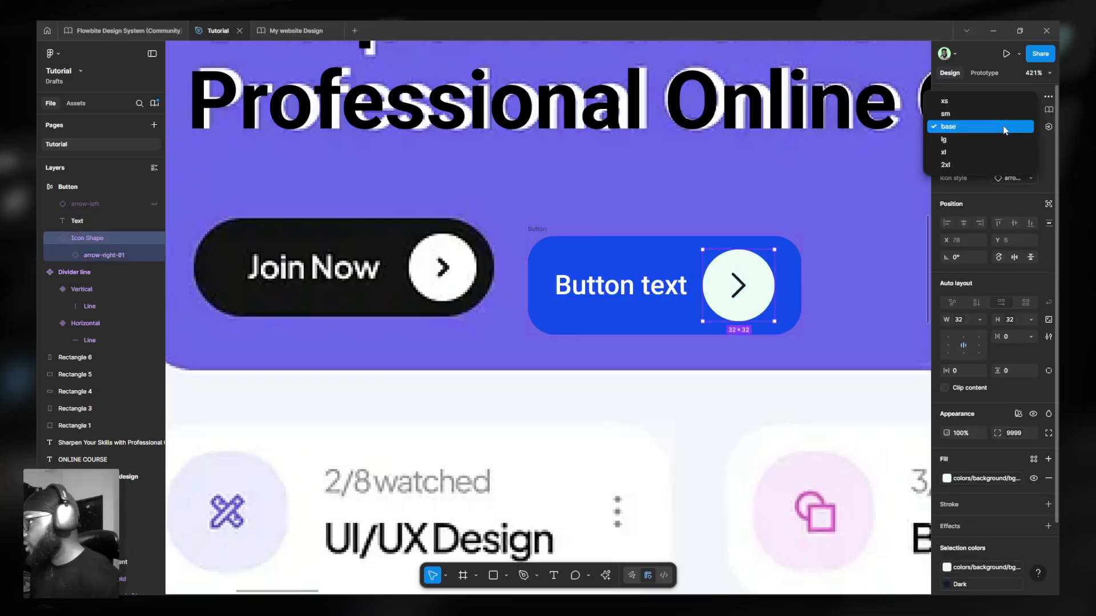
{"action": "left_click", "coordinate": [997, 114]}
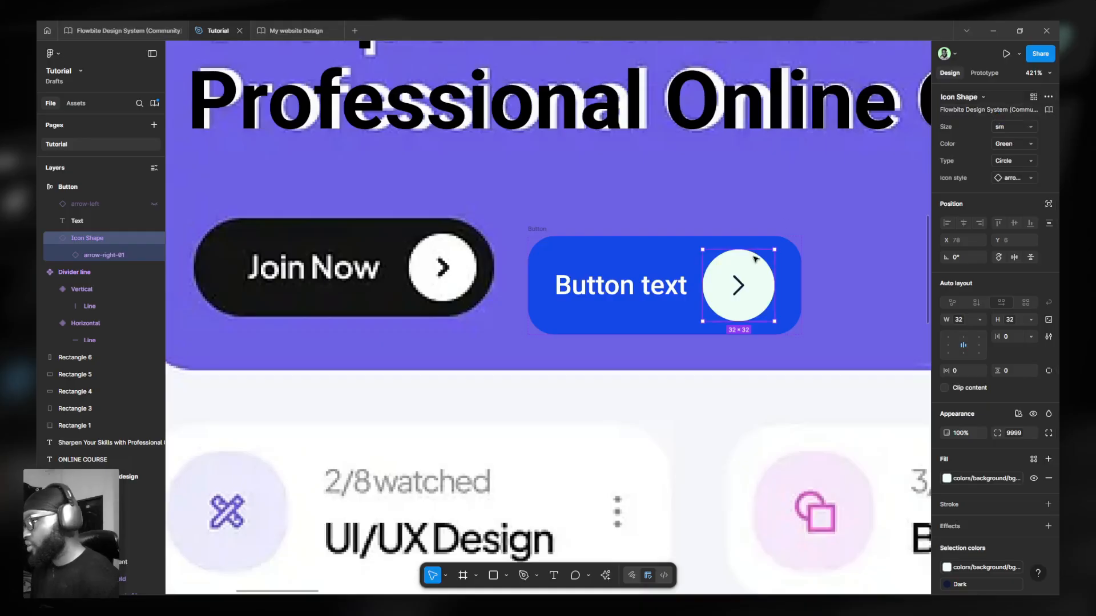
Fill the Icon Shape's circle with a white library background colour and check its hex value by detaching the variable and undoing that.
{"action": "scroll", "coordinate": [996, 422], "scroll_direction": "down", "scroll_amount": 2}
{"action": "left_click", "coordinate": [949, 404]}
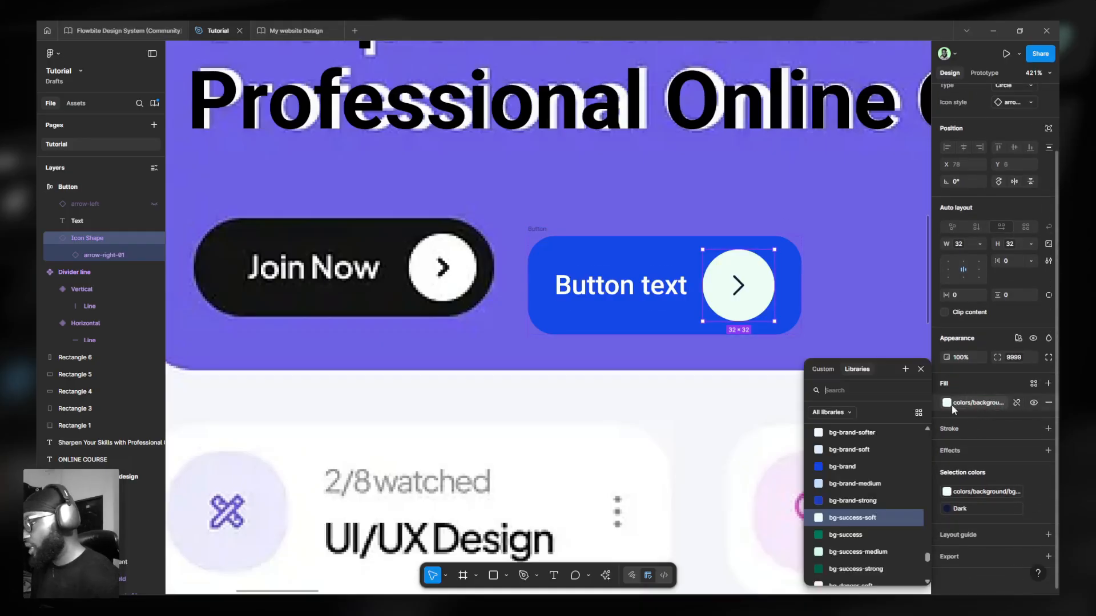
{"action": "type", "text": "btg"}
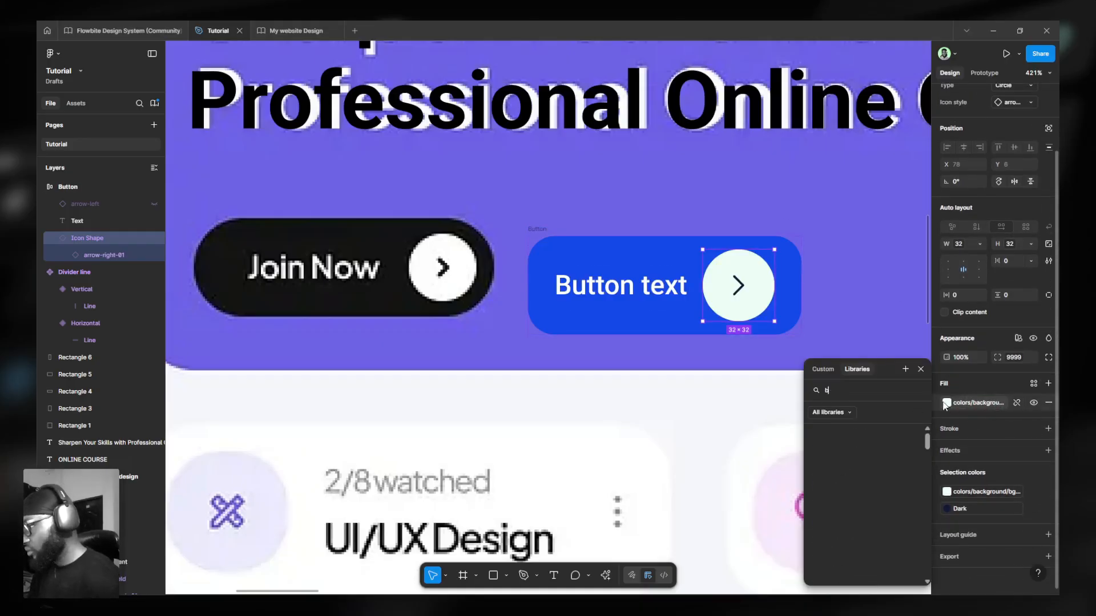
{"action": "key", "text": "BackSpace"}
{"action": "type", "text": "g"}
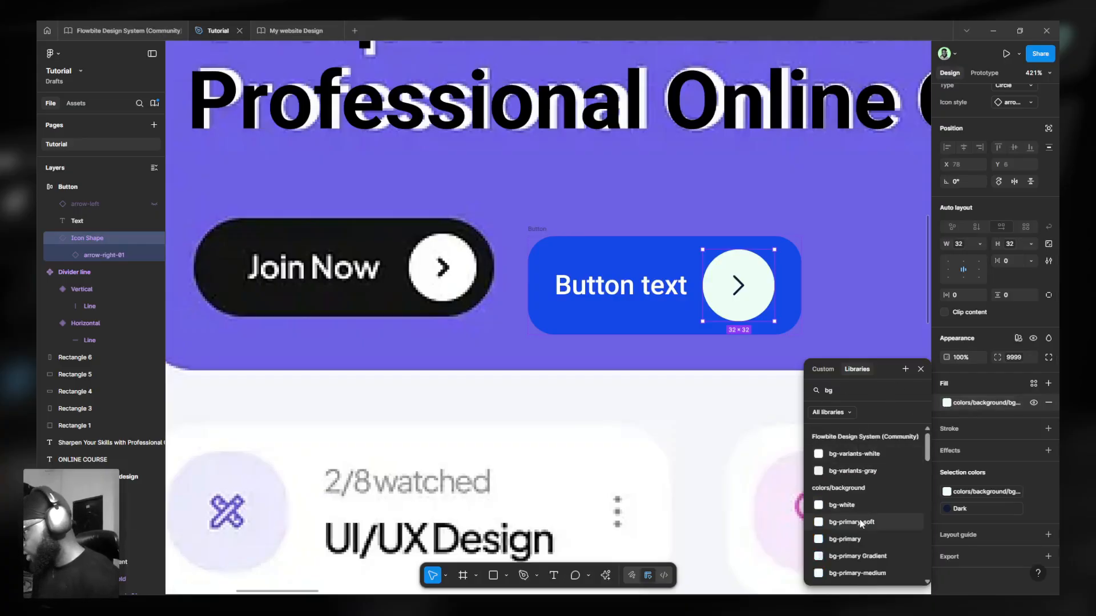
{"action": "key", "text": "Escape"}
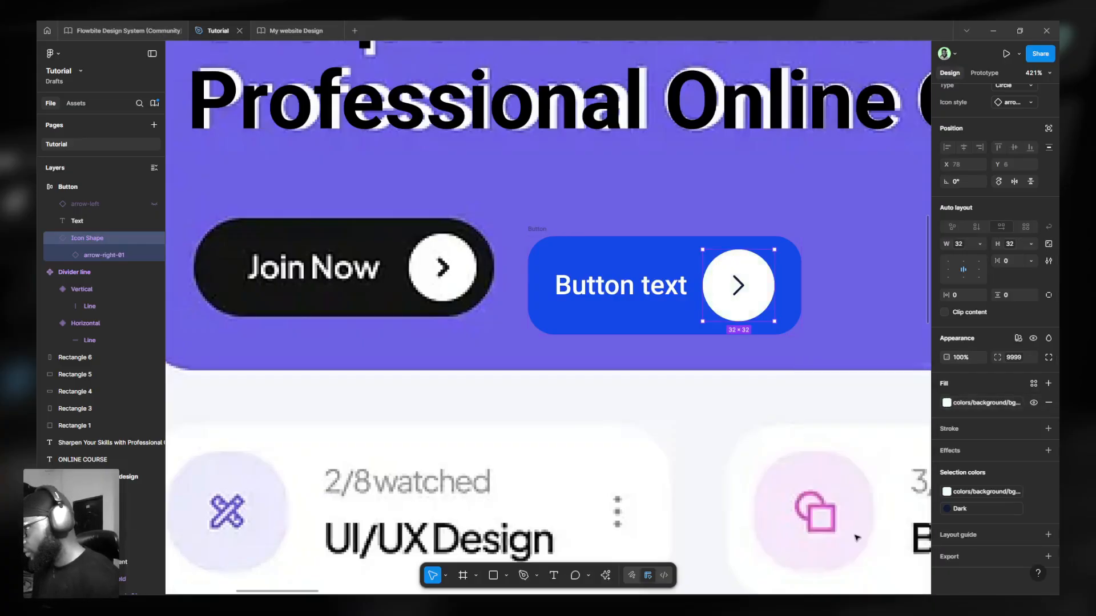
{"action": "left_click", "coordinate": [1017, 404]}
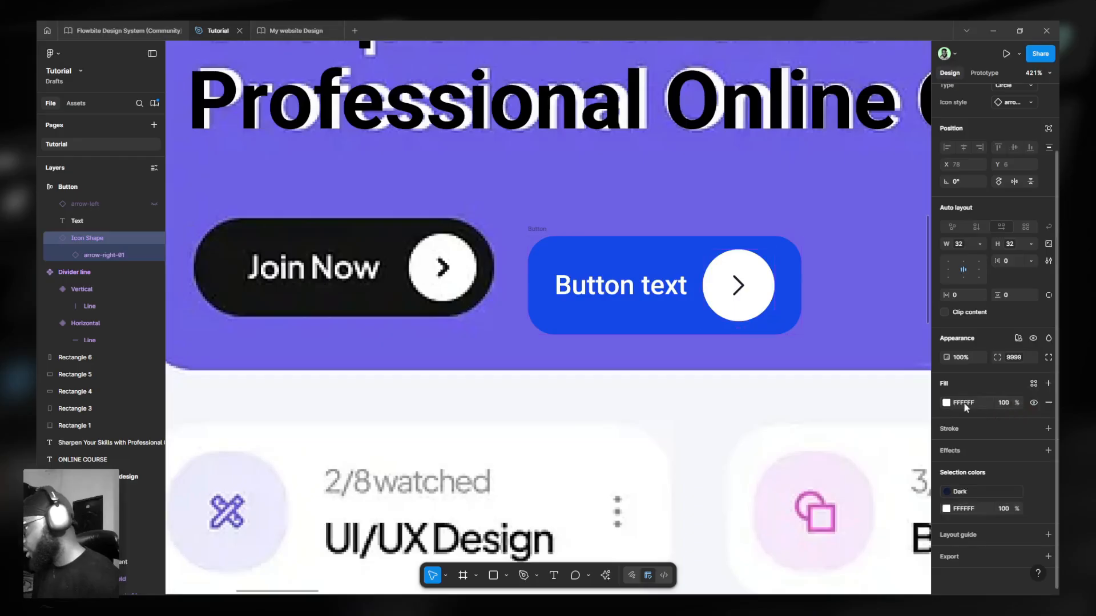
{"action": "key", "text": "ctrl+z"}
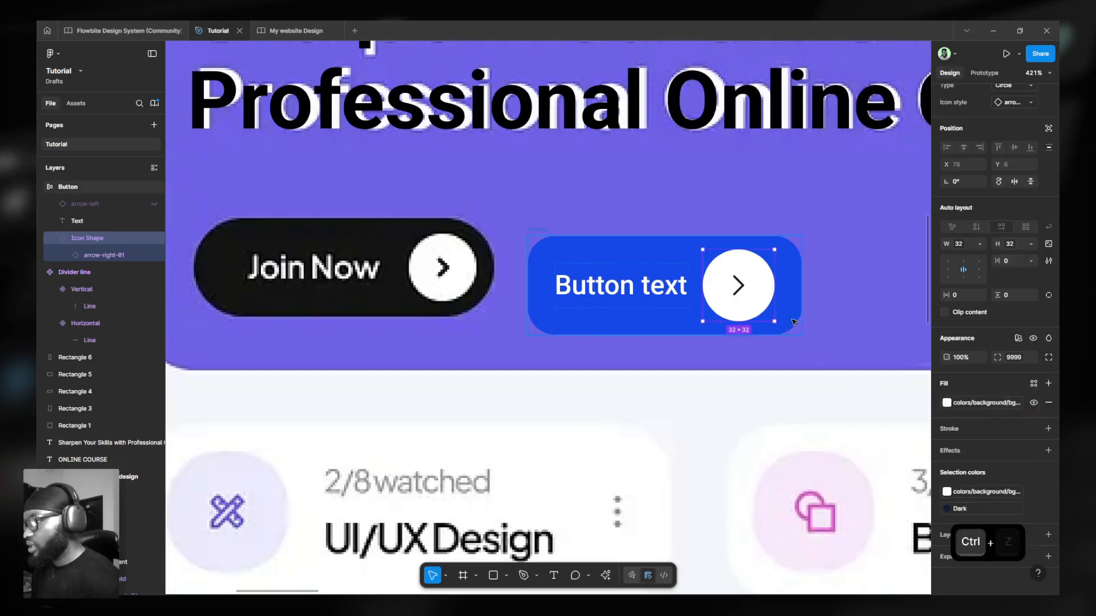
Change the fill of the new button's frame to the library colour bg-dark-strong.
{"action": "left_click", "coordinate": [605, 261]}
{"action": "left_click", "coordinate": [979, 347]}
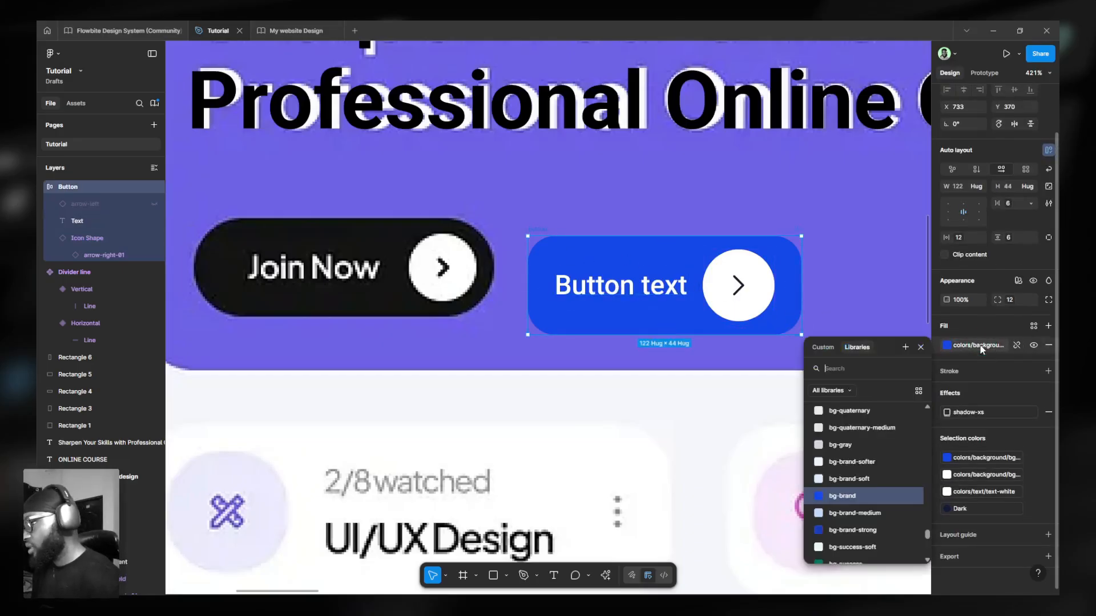
{"action": "type", "text": "bg"}
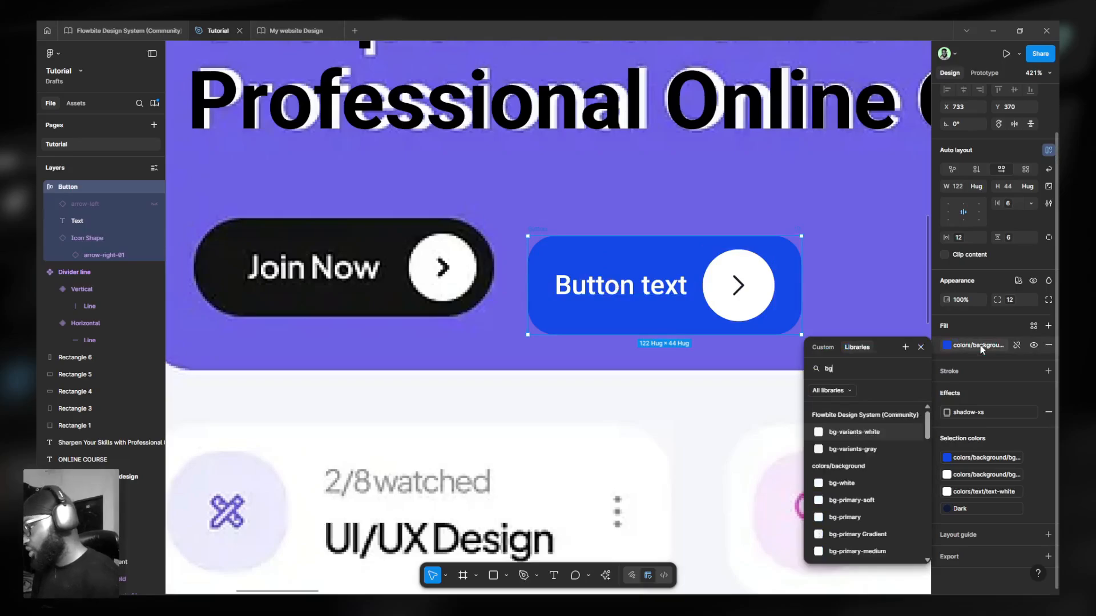
{"action": "scroll", "coordinate": [892, 476], "scroll_direction": "up", "scroll_amount": 3}
{"action": "scroll", "coordinate": [892, 475], "scroll_direction": "down", "scroll_amount": 8}
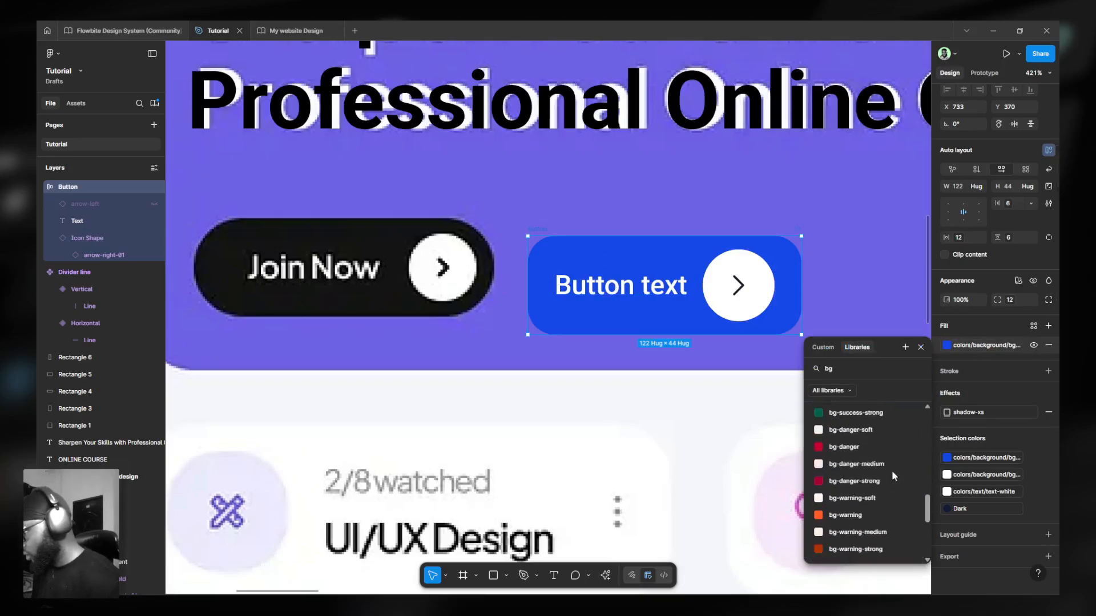
{"action": "scroll", "coordinate": [891, 470], "scroll_direction": "up", "scroll_amount": 2}
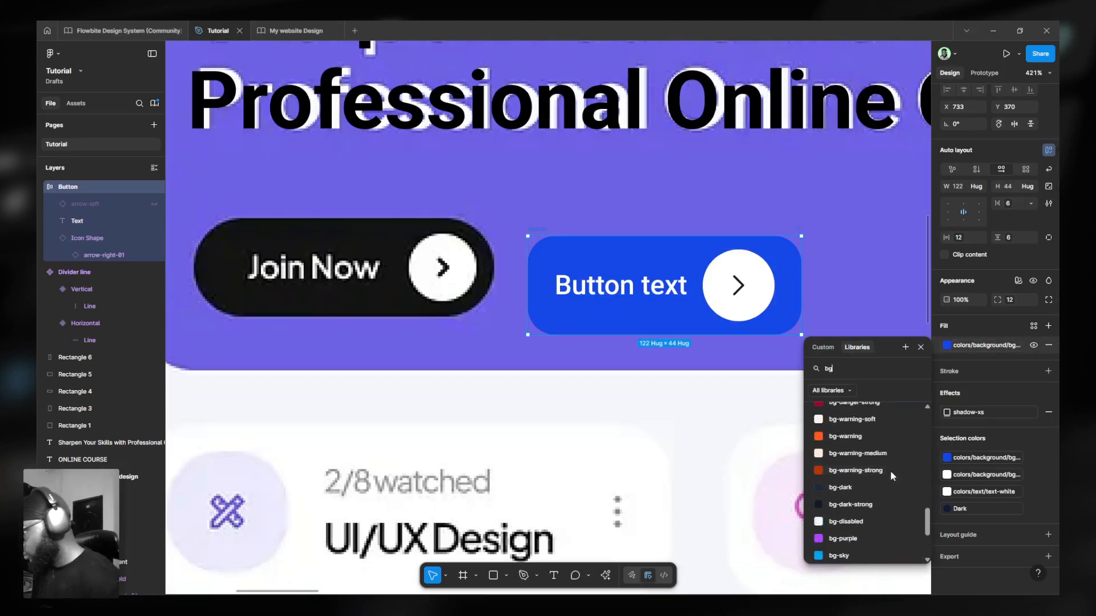
{"action": "left_click", "coordinate": [863, 504]}
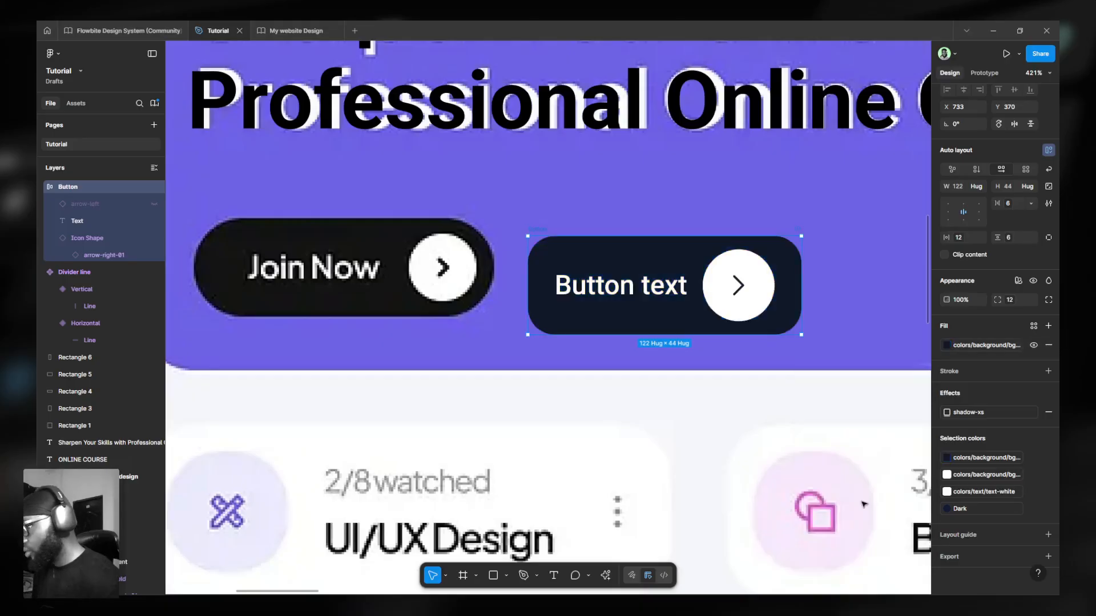
Measure the space above the white circle in the reference Join Now button with a temporary rectangle and delete the rectangle.
{"action": "scroll", "coordinate": [206, 262], "scroll_direction": "up", "scroll_amount": 5}
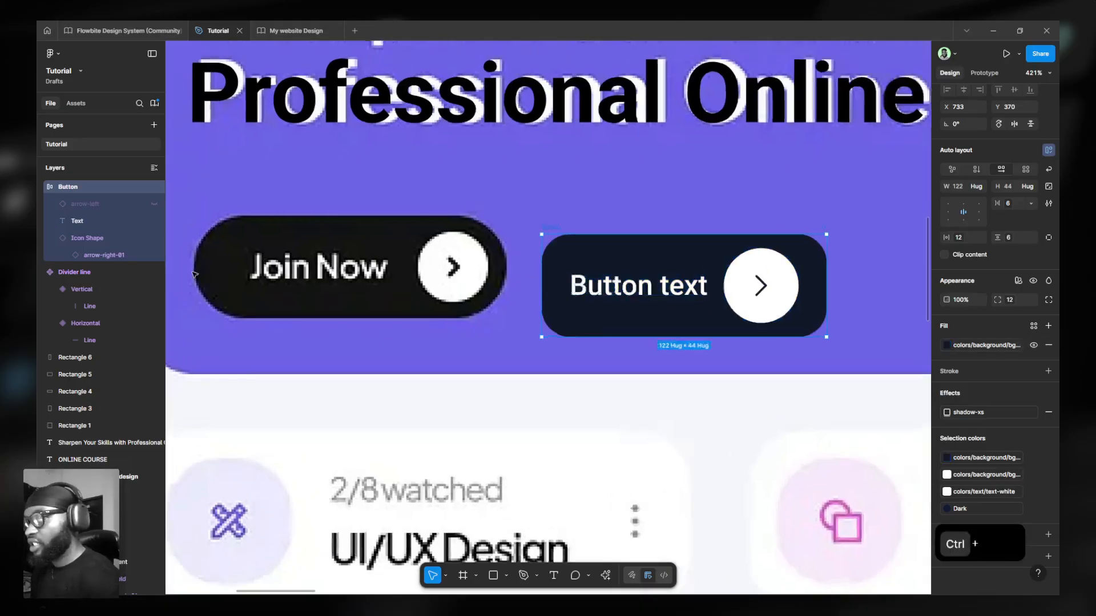
{"action": "key", "text": "r"}
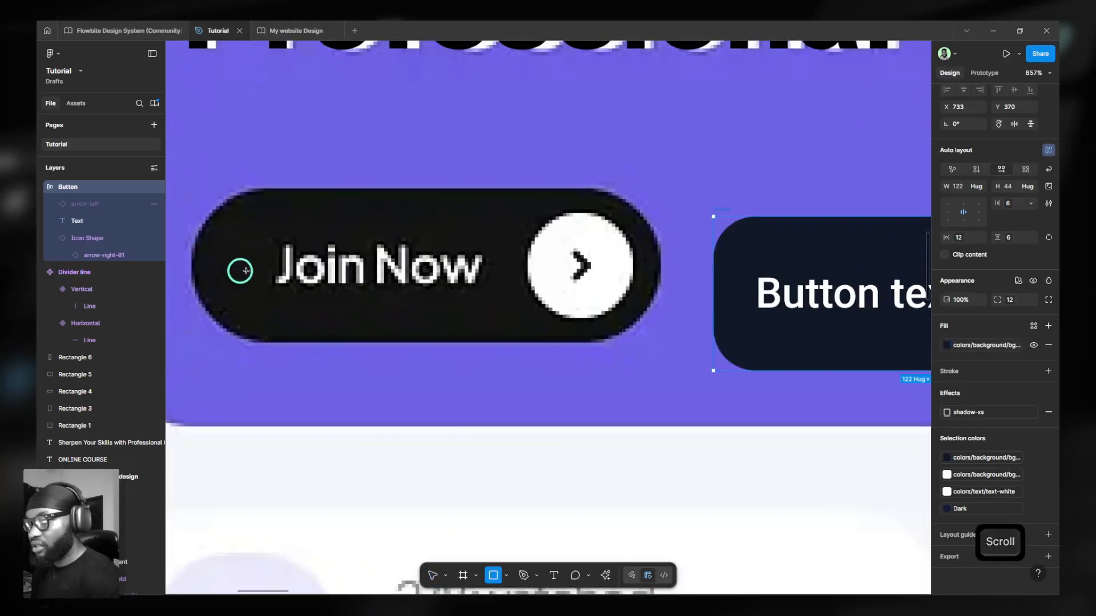
{"action": "left_click_drag", "start_coordinate": [191, 248], "coordinate": [578, 203]}
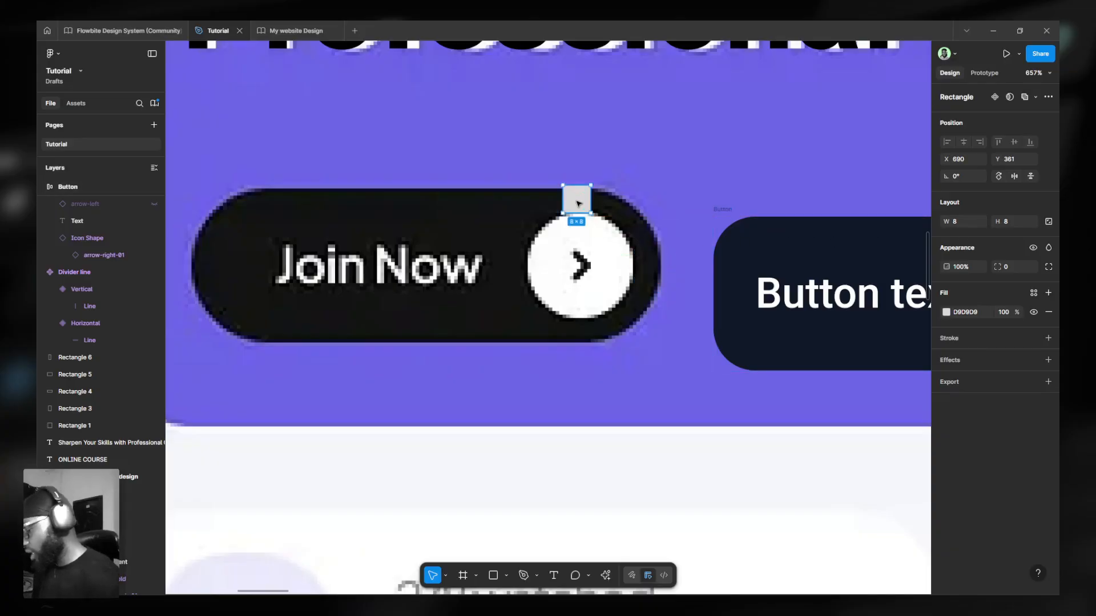
{"action": "key", "text": "Delete"}
Set the new button frame's vertical padding to 8 with the library spacing variable 2.
{"action": "scroll", "coordinate": [505, 216], "scroll_direction": "right", "scroll_amount": 5}
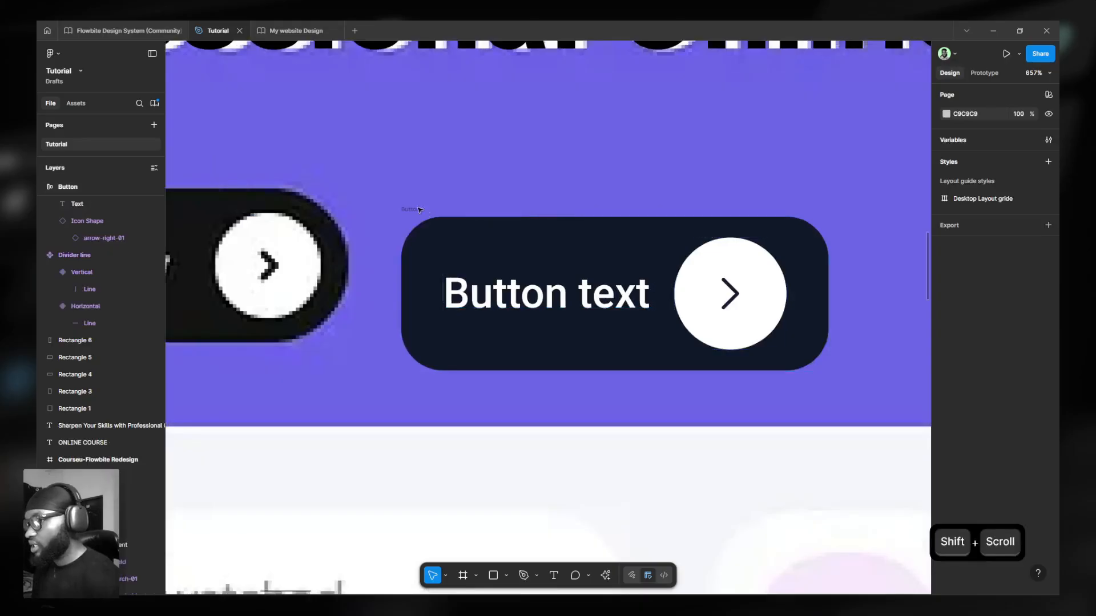
{"action": "left_click", "coordinate": [409, 208]}
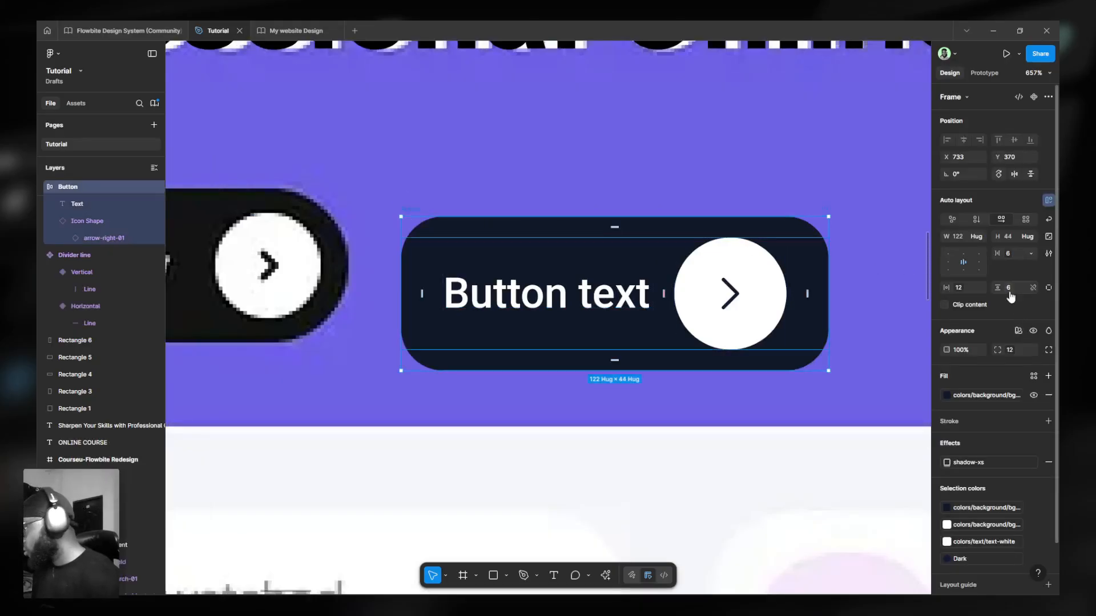
{"action": "left_click", "coordinate": [1009, 292]}
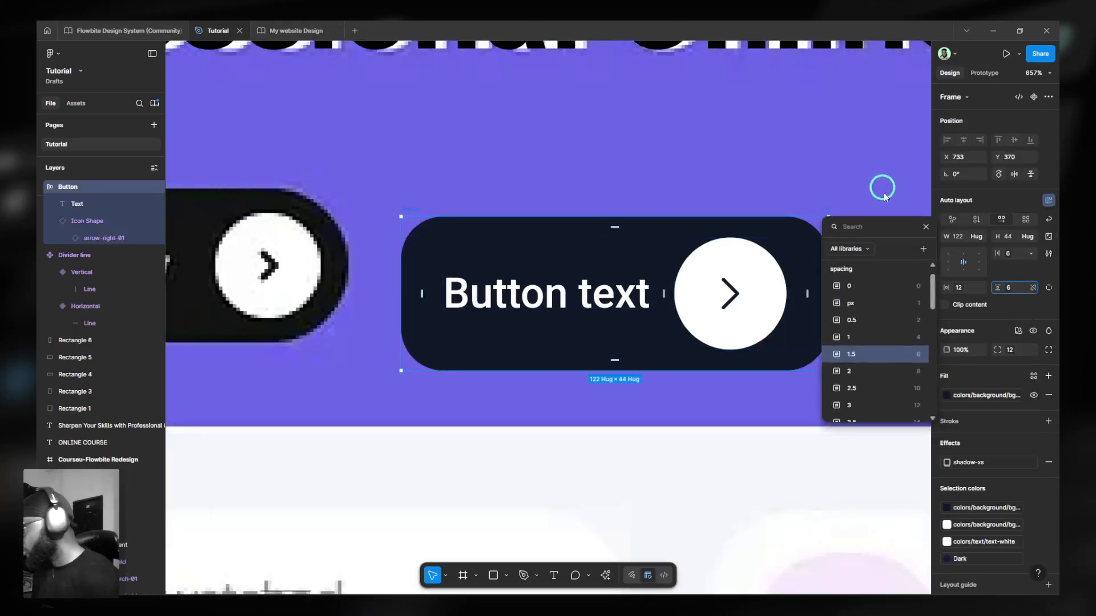
{"action": "left_click", "coordinate": [864, 321]}
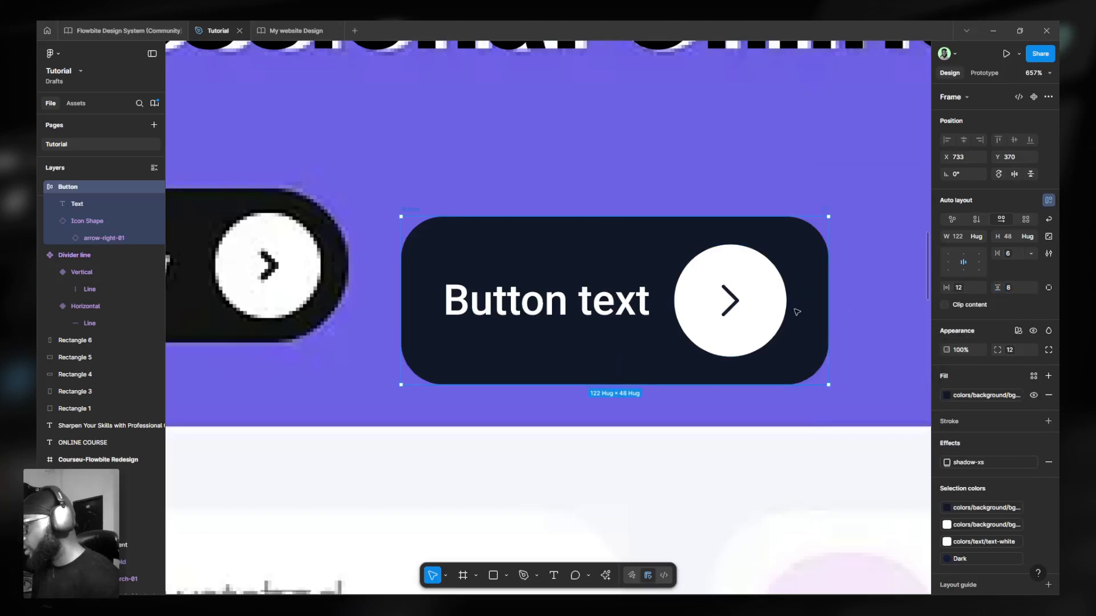
Set the button's horizontal padding to 24 with the library spacing variable 6.
{"action": "left_click", "coordinate": [958, 289]}
{"action": "scroll", "coordinate": [935, 423], "scroll_direction": "down", "scroll_amount": 5}
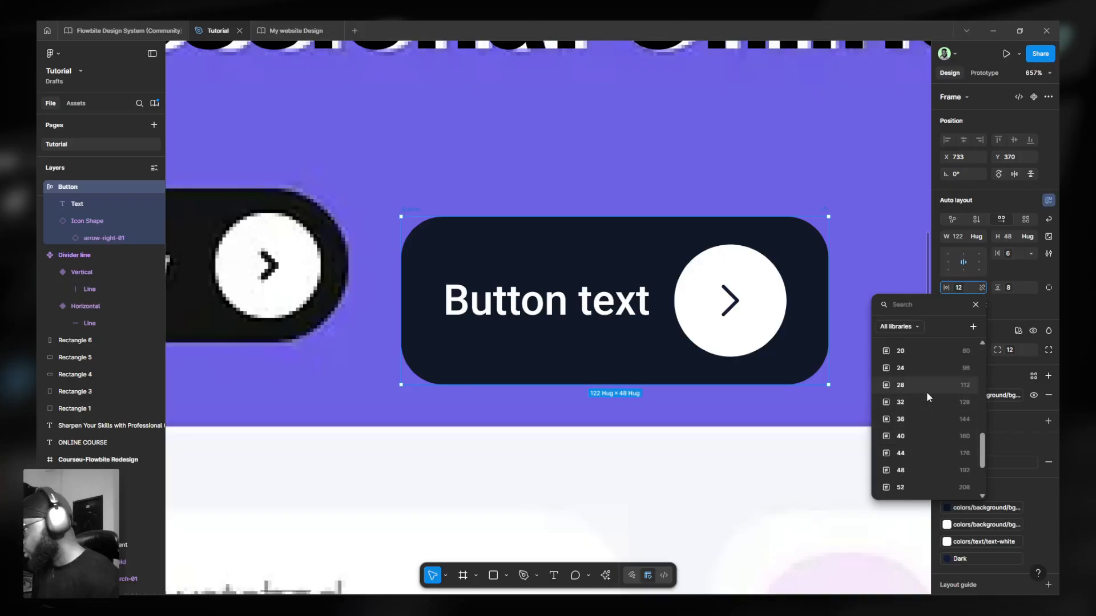
{"action": "left_click", "coordinate": [927, 370]}
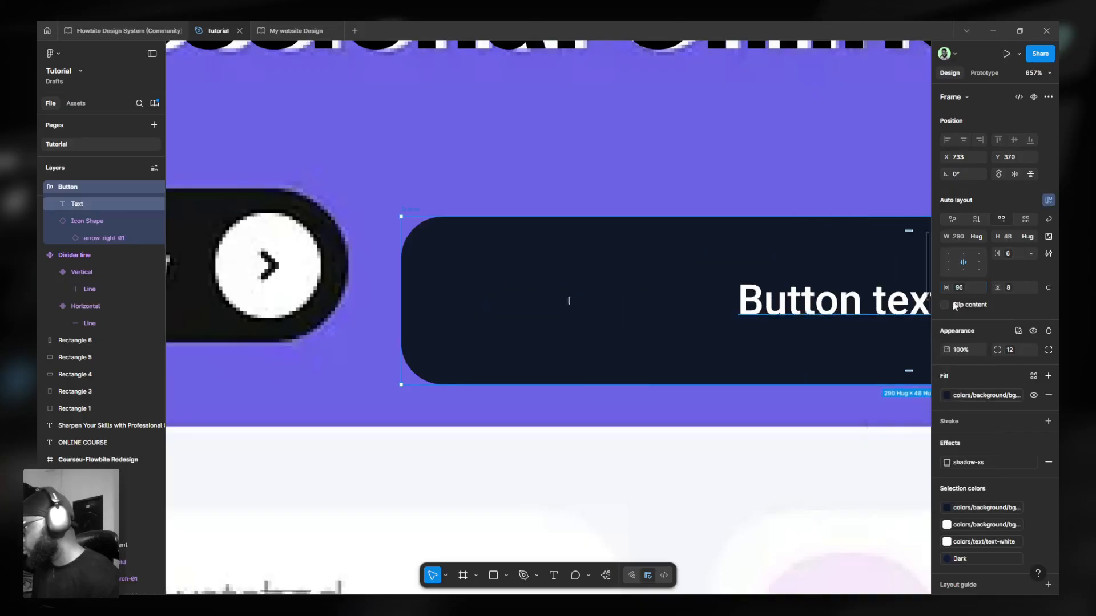
{"action": "left_click", "coordinate": [959, 287]}
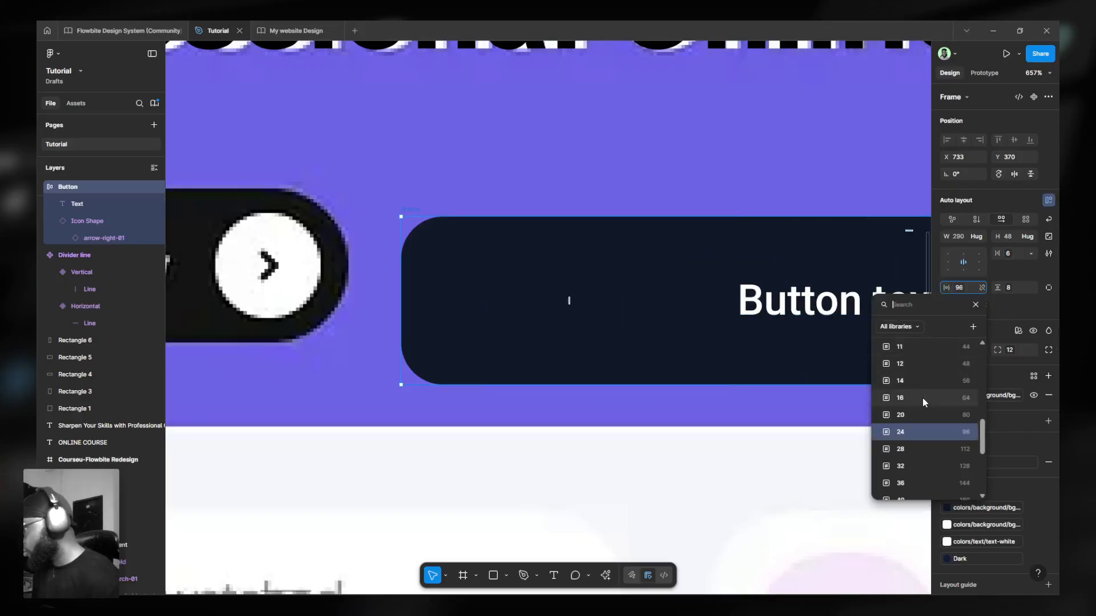
{"action": "scroll", "coordinate": [922, 398], "scroll_direction": "up", "scroll_amount": 3}
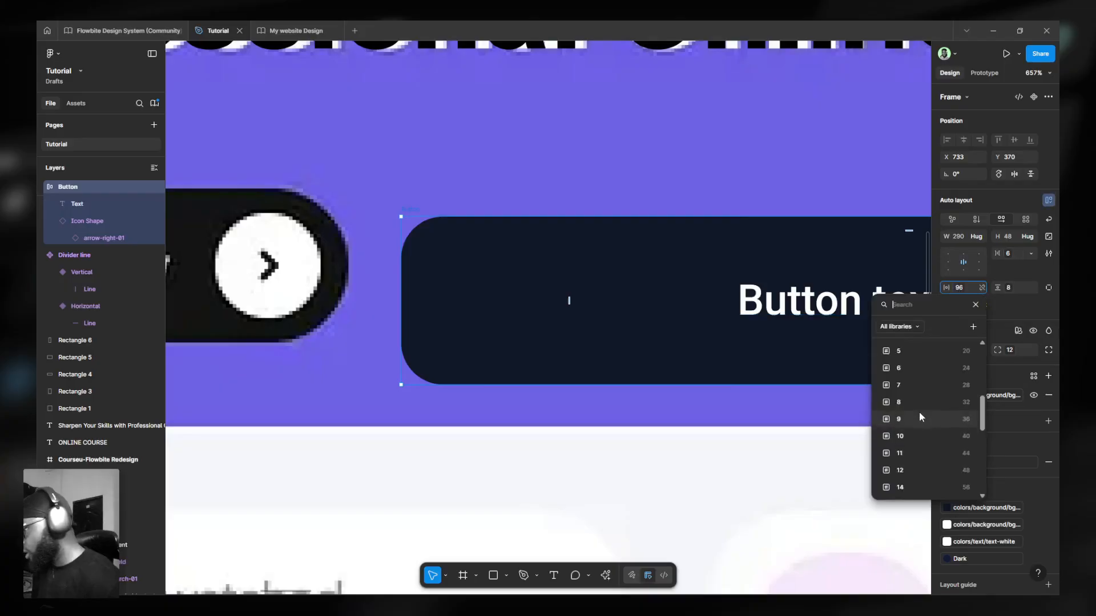
{"action": "left_click", "coordinate": [922, 368]}
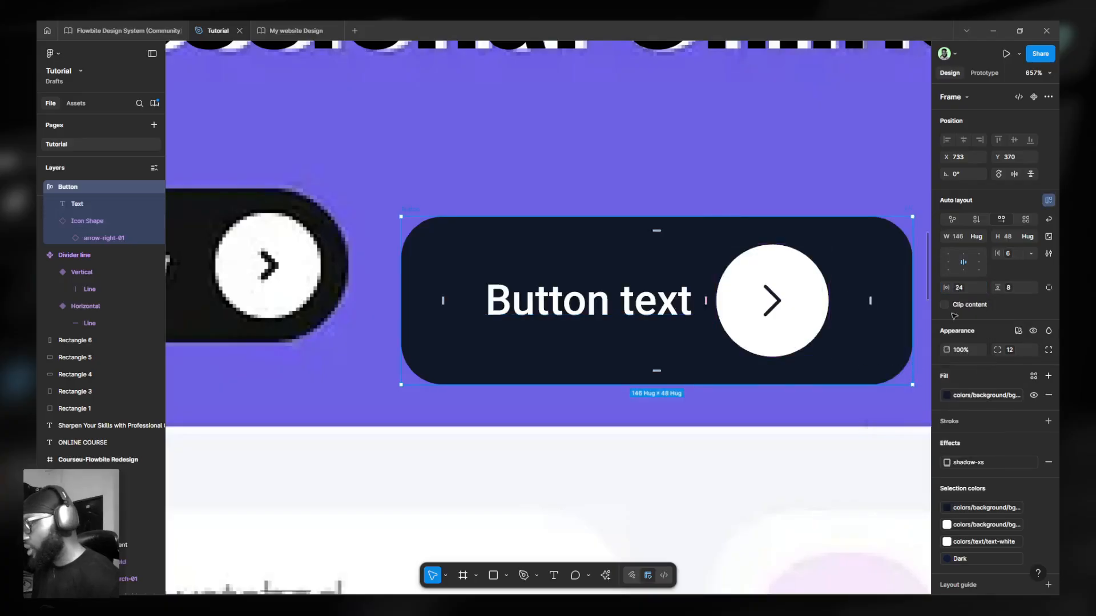
Split the button's horizontal padding into 24 on the left and 8 on the right.
{"action": "left_click", "coordinate": [972, 291]}
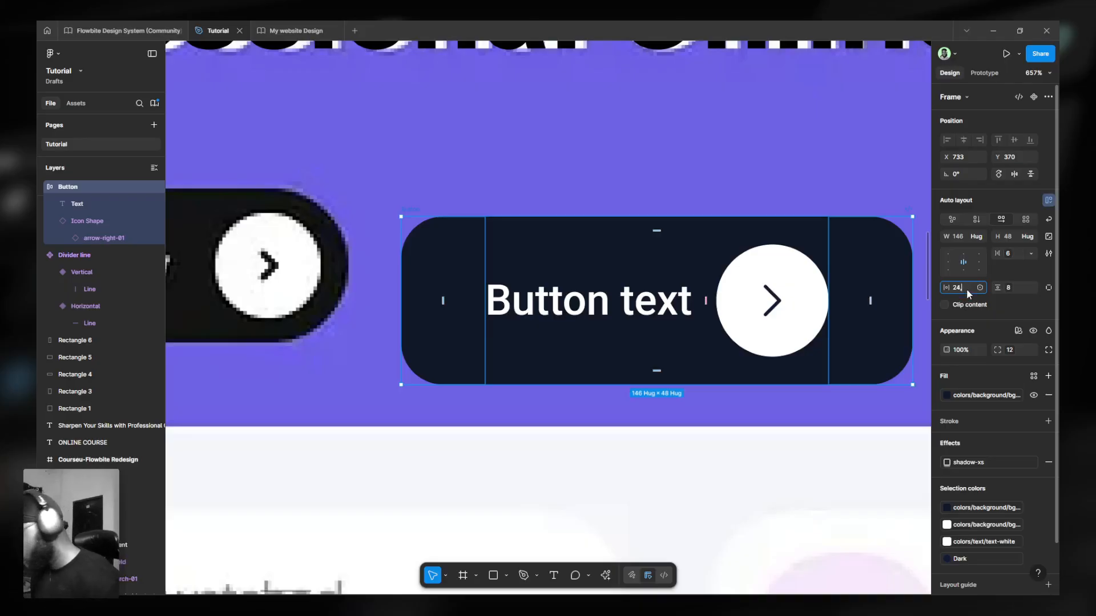
{"action": "type", "text": ", 8"}
{"action": "key", "text": "Return"}
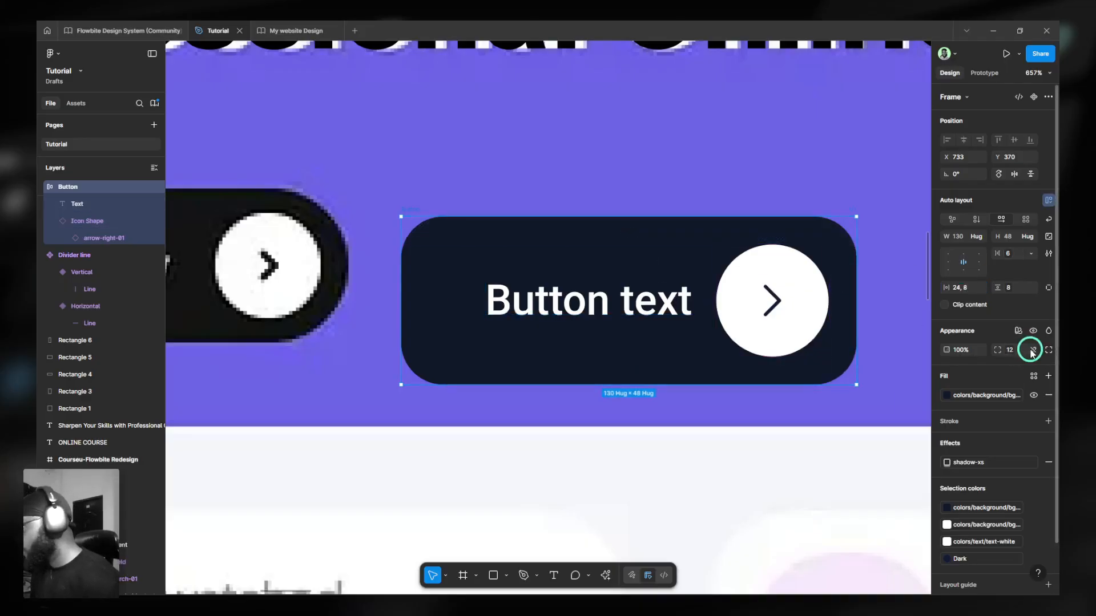
Apply the library corner radius rounded-full to the button frame.
{"action": "left_click", "coordinate": [1008, 351]}
{"action": "left_click", "coordinate": [1030, 350]}
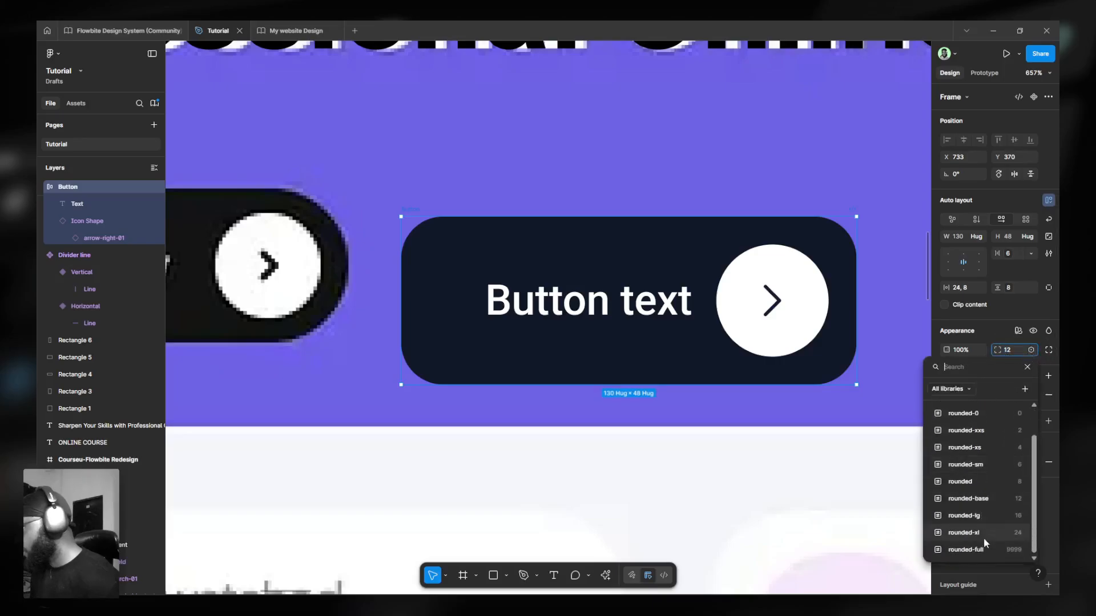
{"action": "left_click", "coordinate": [982, 548]}
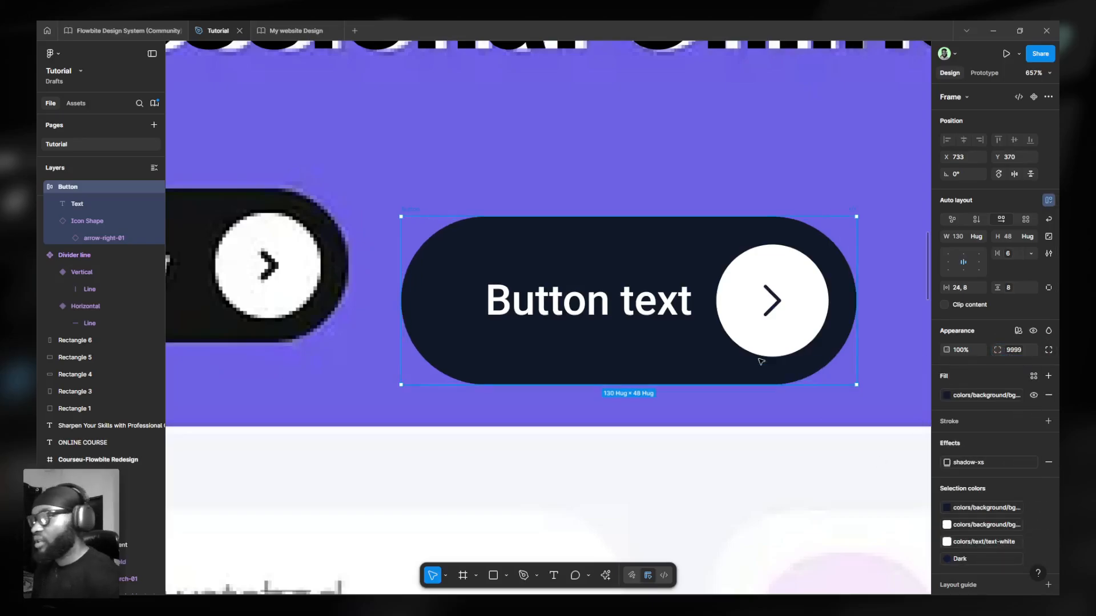
Measure the gap between the text and the circle in the reference Join Now button with a temporary rectangle and delete it.
{"action": "scroll", "coordinate": [754, 348], "scroll_direction": "down", "scroll_amount": 3}
{"action": "scroll", "coordinate": [349, 290], "scroll_direction": "up", "scroll_amount": 2}
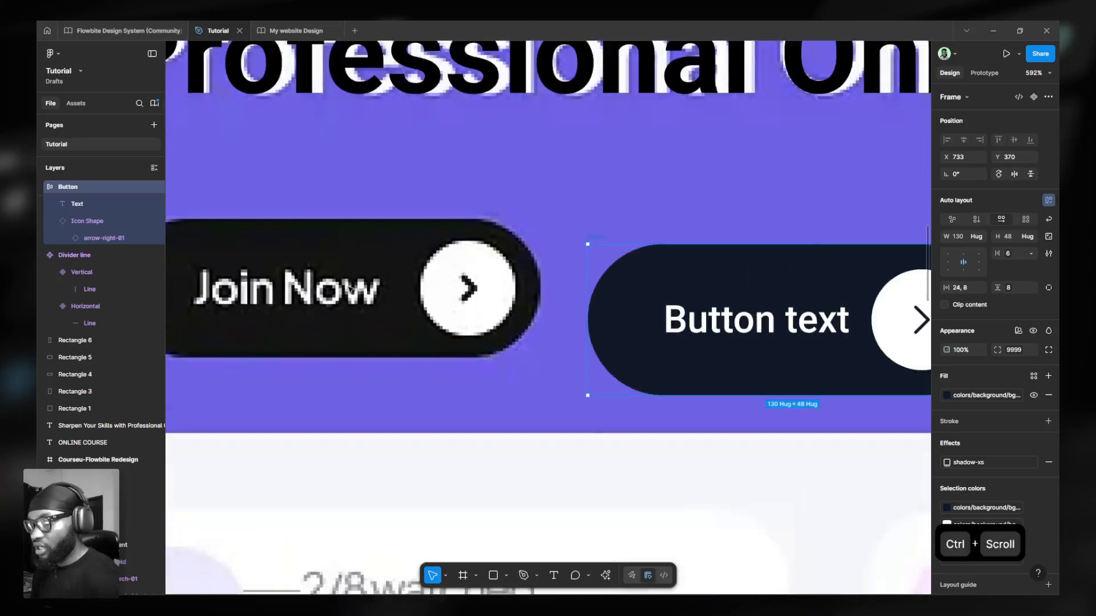
{"action": "key", "text": "r"}
{"action": "left_click_drag", "start_coordinate": [386, 266], "coordinate": [417, 301]}
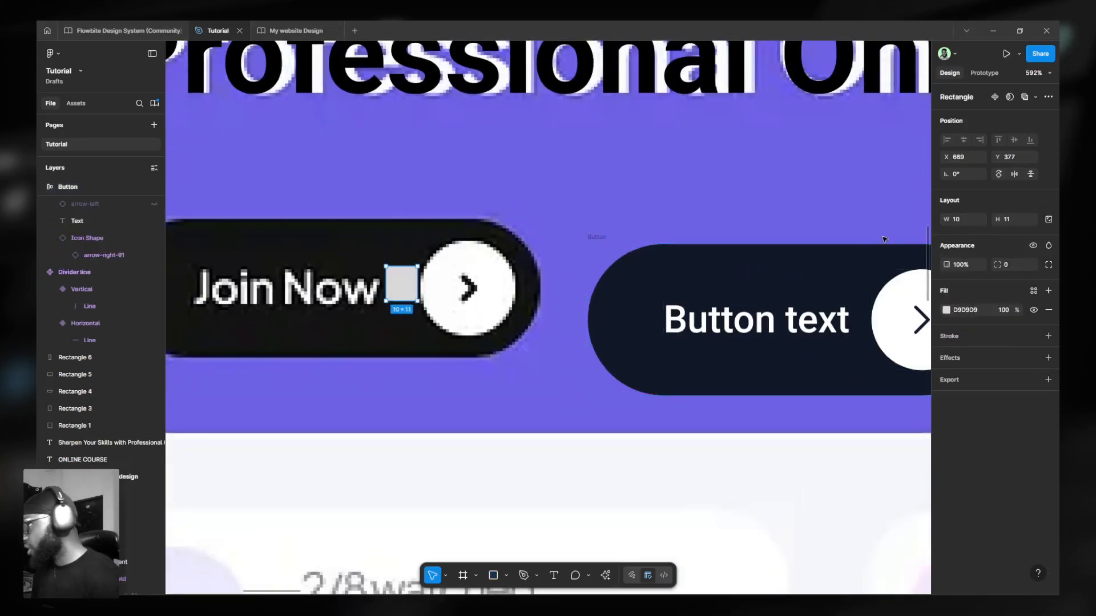
{"action": "key", "text": "Delete"}
Set the gap between the new button's text and its Icon Shape to 12 with the library spacing variable 3.
{"action": "scroll", "coordinate": [473, 242], "scroll_direction": "right", "scroll_amount": 4}
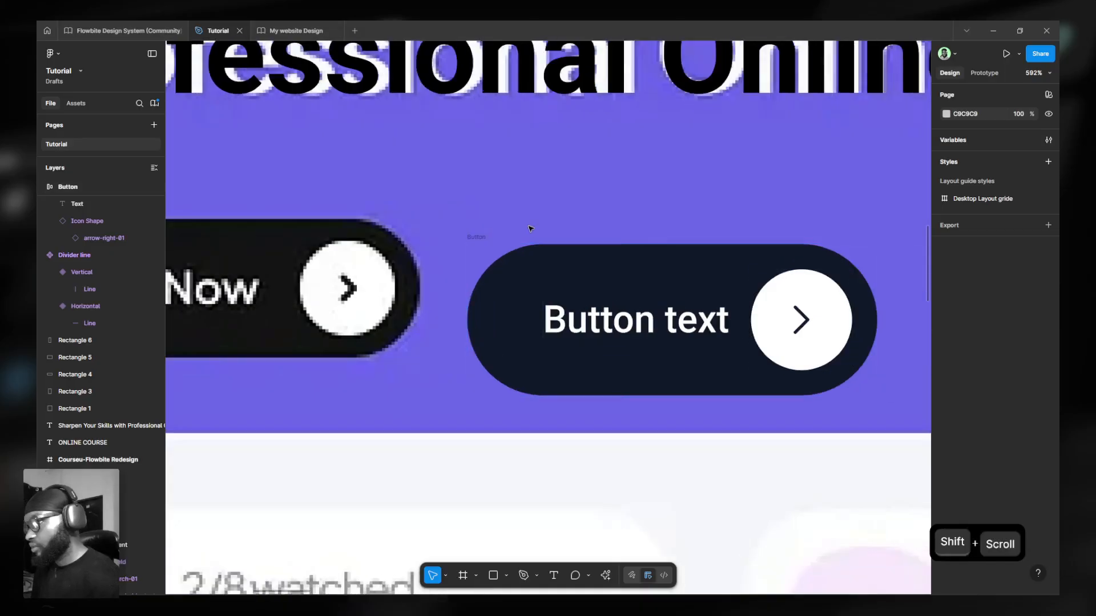
{"action": "left_click", "coordinate": [472, 241]}
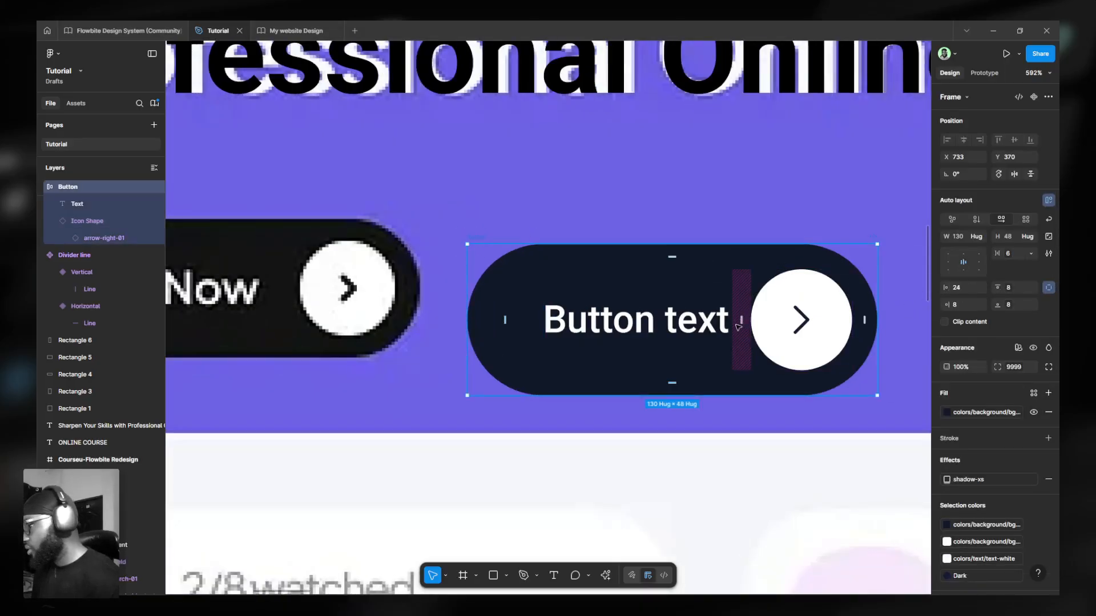
{"action": "left_click", "coordinate": [1011, 252]}
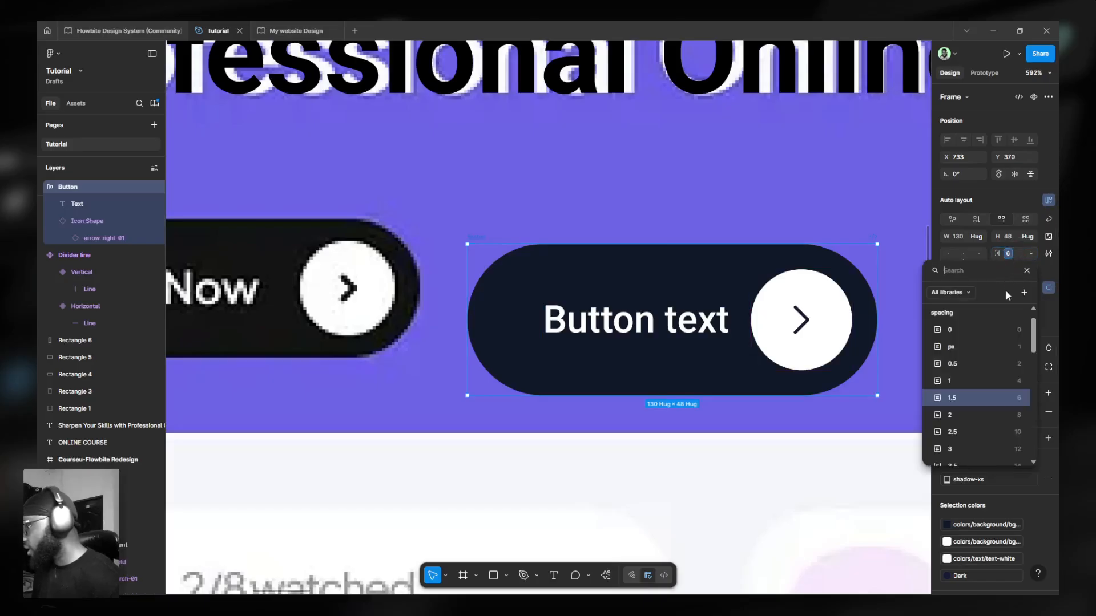
{"action": "scroll", "coordinate": [987, 426], "scroll_direction": "down", "scroll_amount": 3}
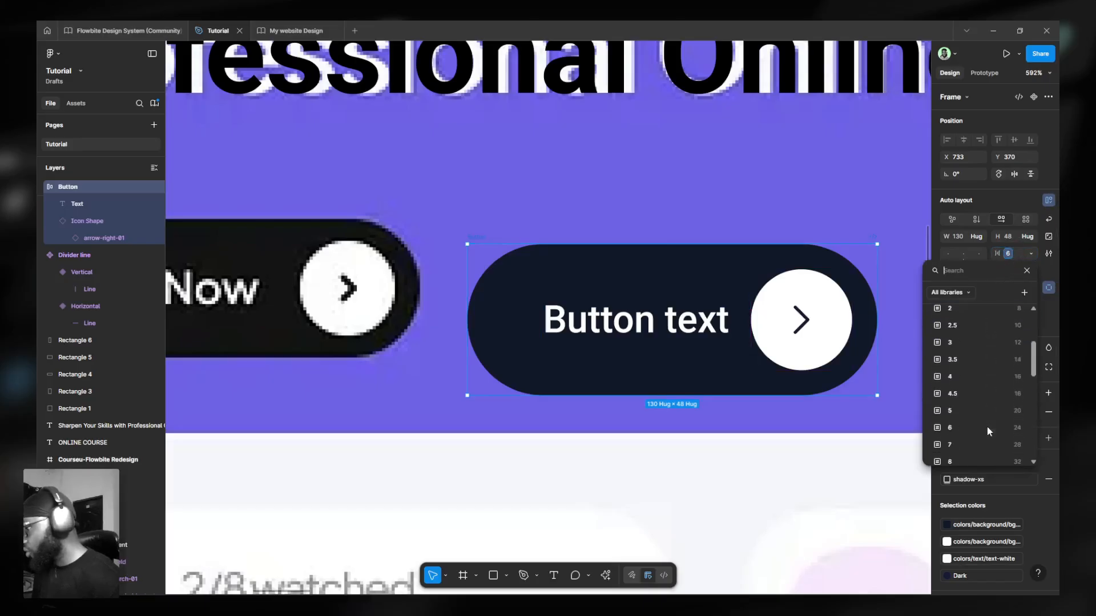
{"action": "left_click", "coordinate": [979, 342]}
Move the new button level with the reference Join Now button and set its right padding to 6 with the spacing variable 1.5.
{"action": "scroll", "coordinate": [496, 301], "scroll_direction": "down", "scroll_amount": 5}
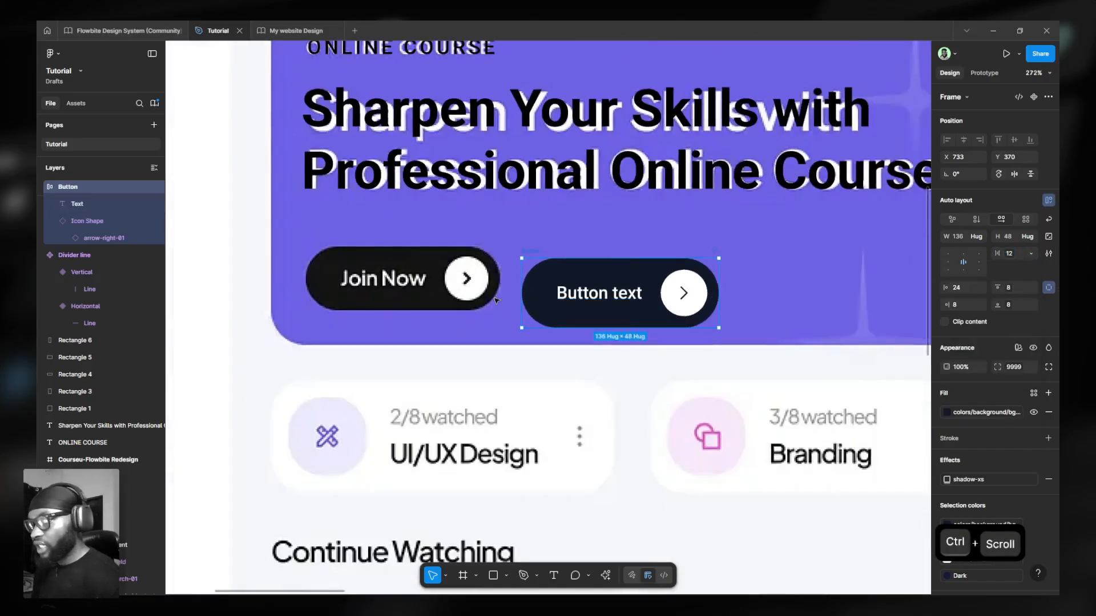
{"action": "left_click_drag", "start_coordinate": [600, 294], "coordinate": [594, 278]}
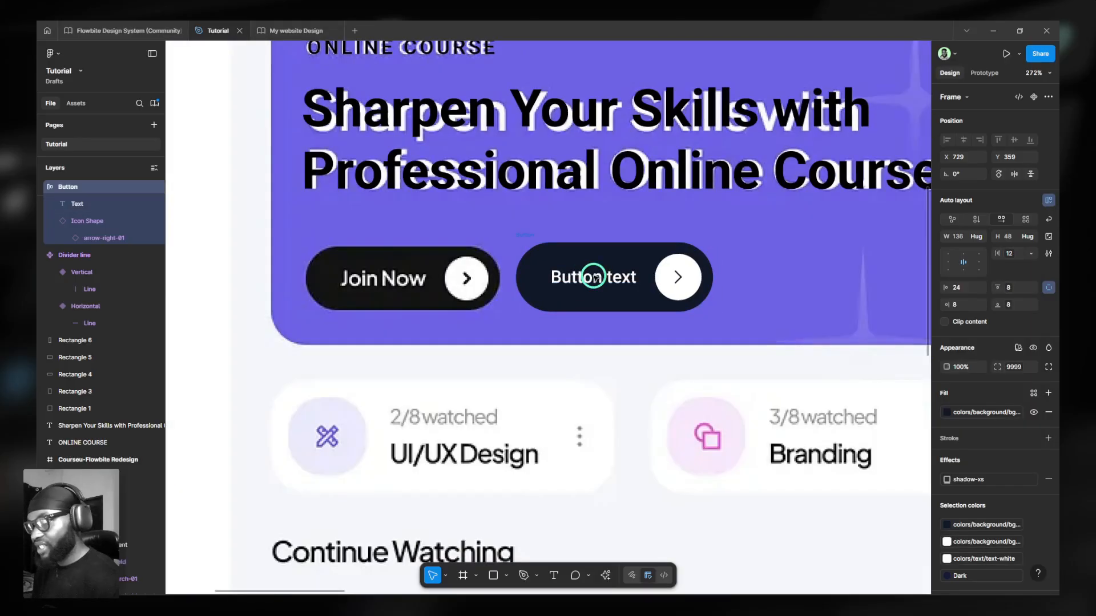
{"action": "scroll", "coordinate": [466, 280], "scroll_direction": "up", "scroll_amount": 3}
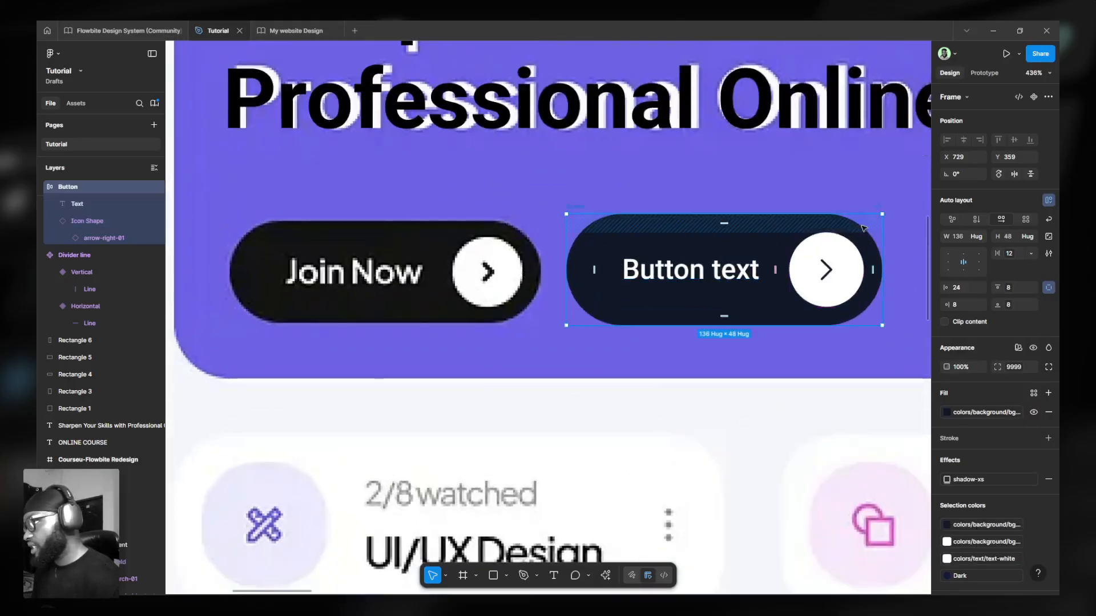
{"action": "left_click", "coordinate": [961, 308]}
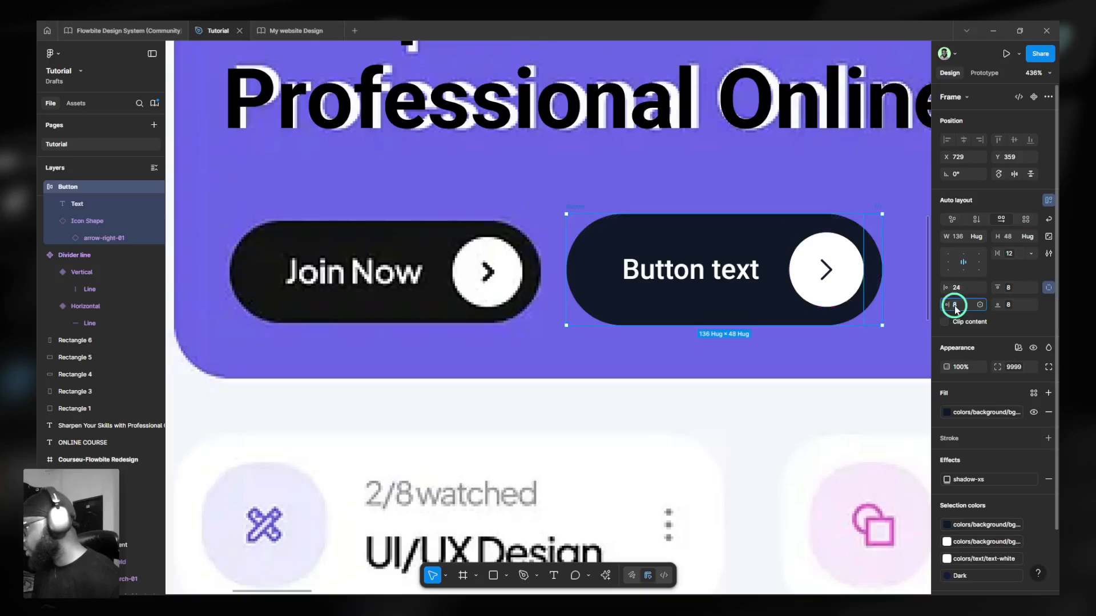
{"action": "left_click", "coordinate": [978, 306]}
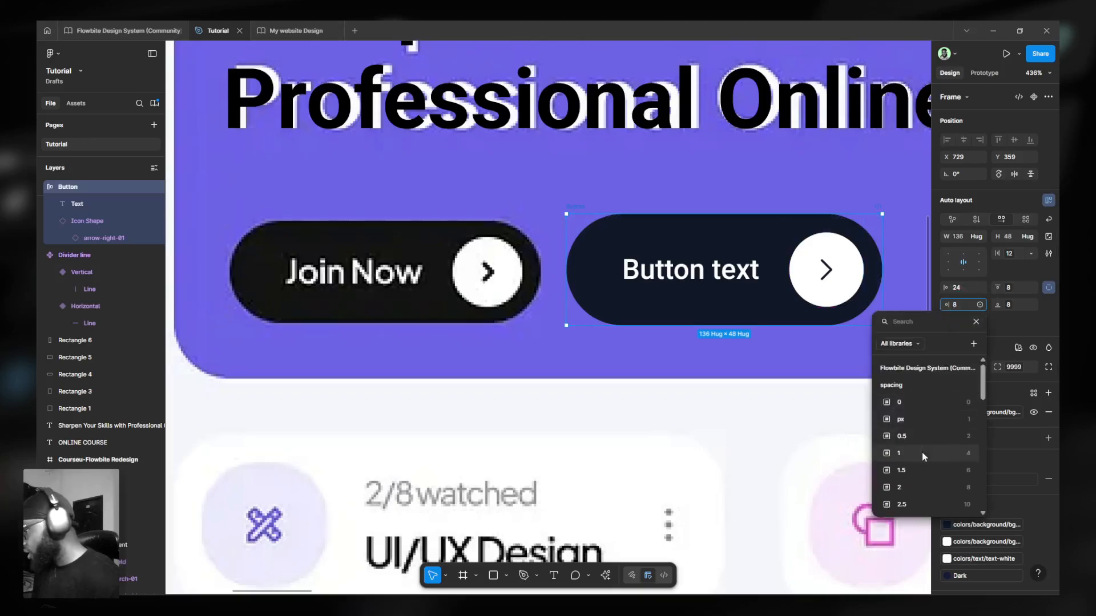
{"action": "left_click", "coordinate": [916, 470]}
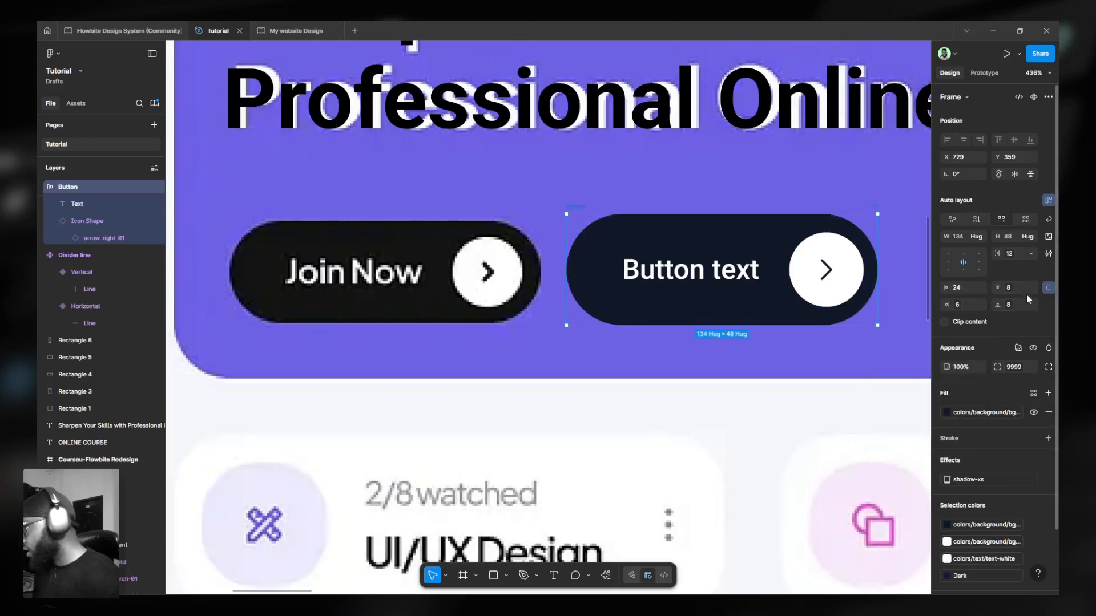
Set the button's top and bottom padding to 6 with the library spacing variable 1.5.
{"action": "left_click", "coordinate": [1032, 288]}
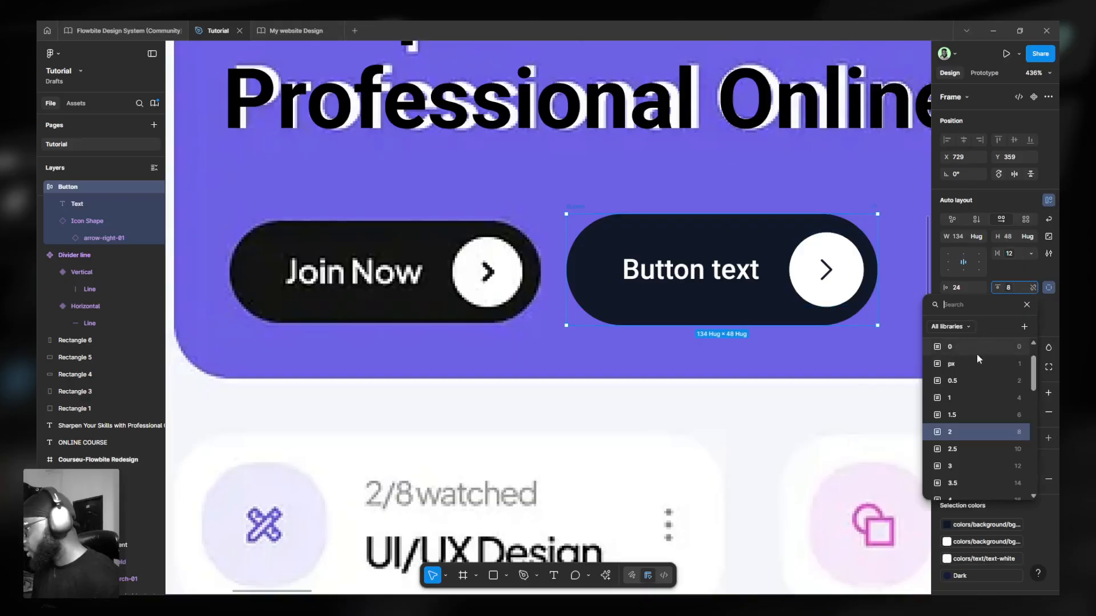
{"action": "left_click", "coordinate": [968, 415]}
{"action": "left_click", "coordinate": [1033, 305]}
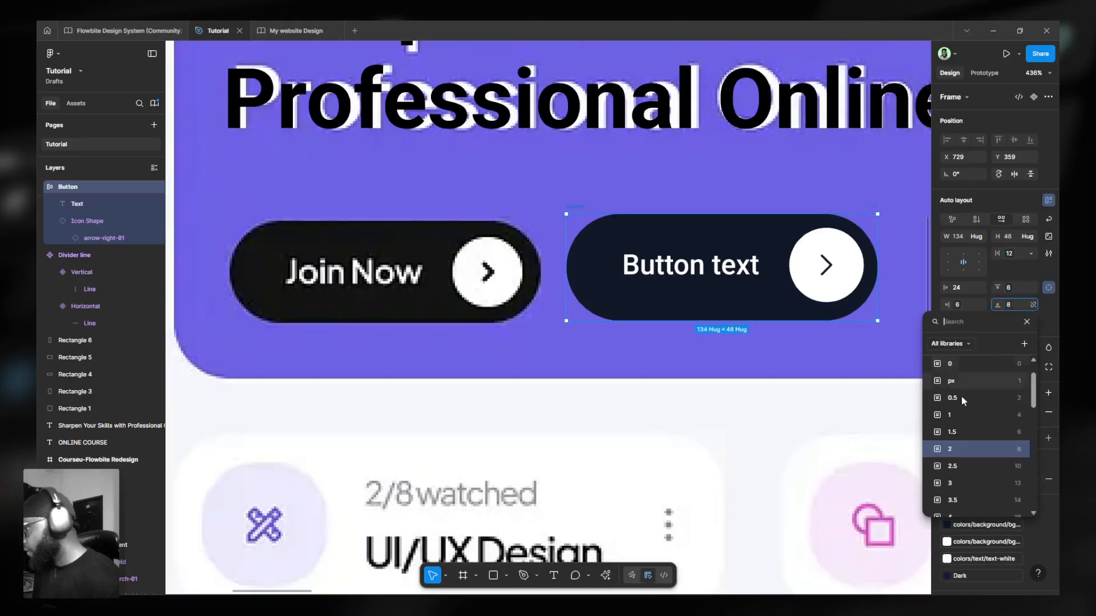
{"action": "left_click", "coordinate": [964, 432]}
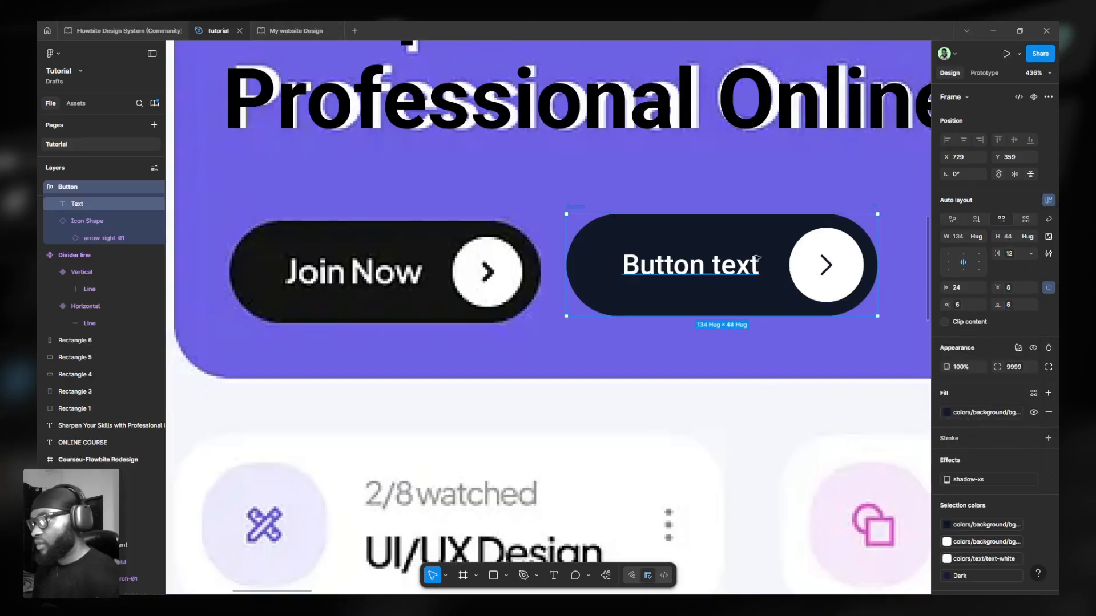
Place the new button over the reference Join Now button and open its label for editing.
{"action": "scroll", "coordinate": [756, 258], "scroll_direction": "down", "scroll_amount": 8}
{"action": "left_click_drag", "start_coordinate": [655, 300], "coordinate": [510, 295]}
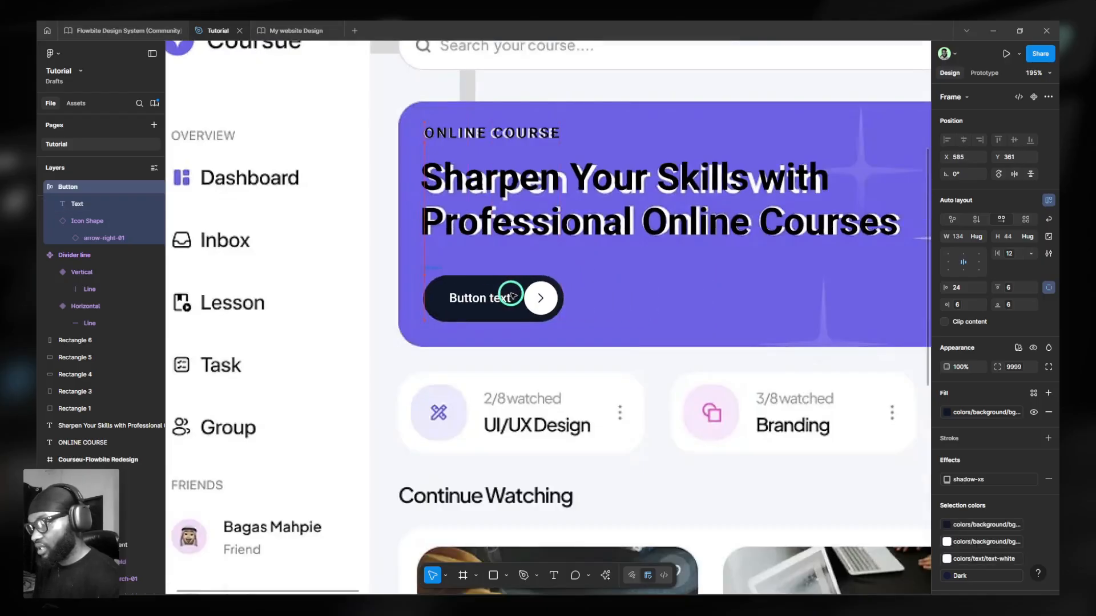
{"action": "scroll", "coordinate": [511, 295], "scroll_direction": "up", "scroll_amount": 3}
{"action": "double_click", "coordinate": [501, 302]}
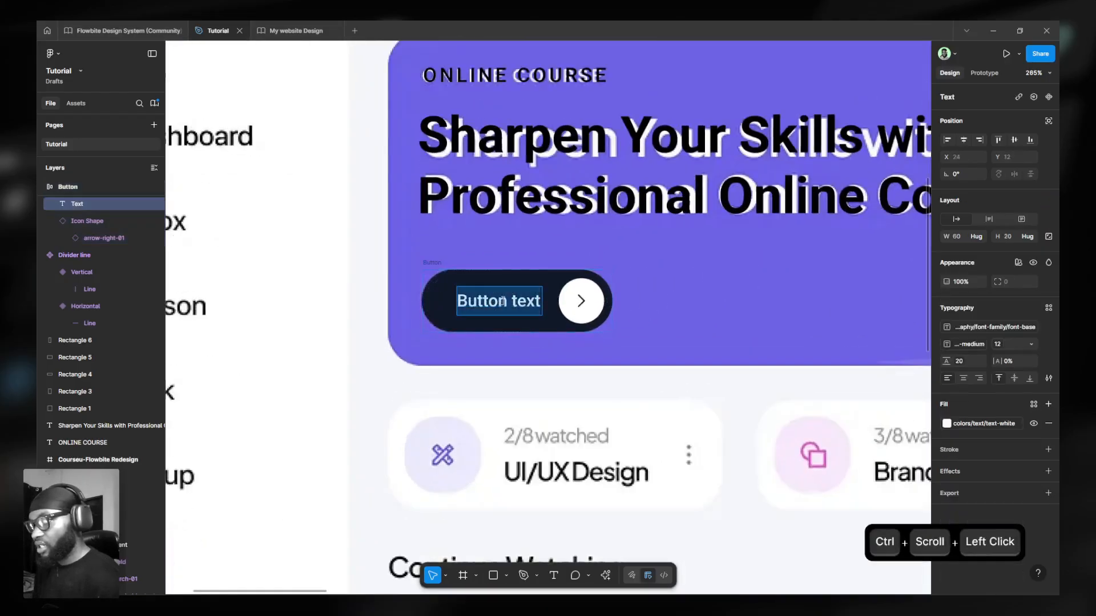
{"action": "key", "text": "shift"}
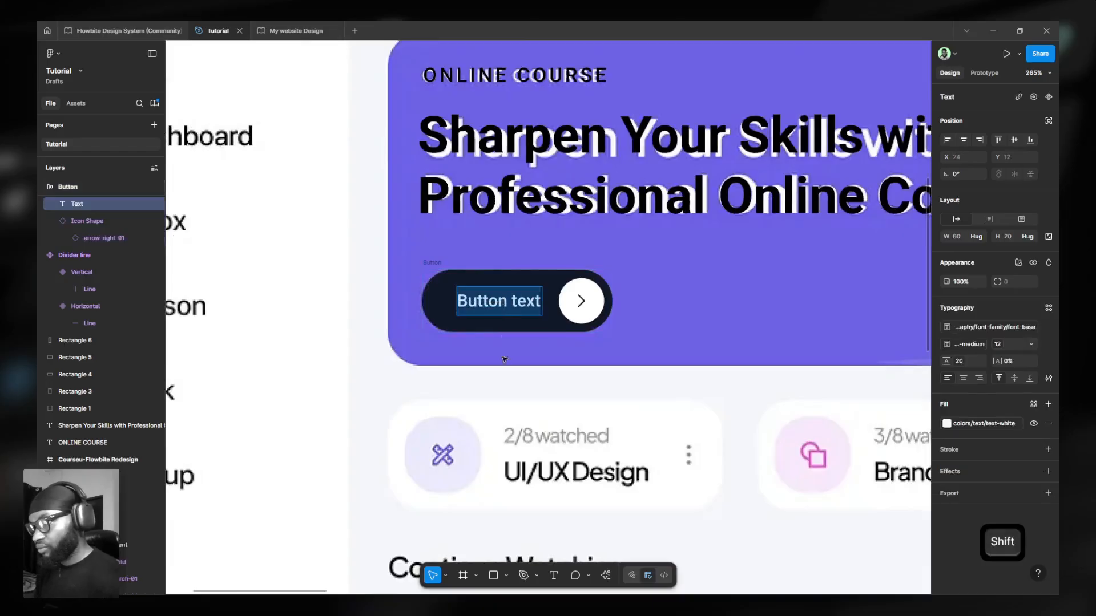
Change the new button's label to "Join Now" clear of the reference button, and place it back over the reference.
{"action": "left_click_drag", "start_coordinate": [558, 285], "coordinate": [635, 284]}
{"action": "left_click", "coordinate": [708, 323]}
{"action": "double_click", "coordinate": [708, 323]}
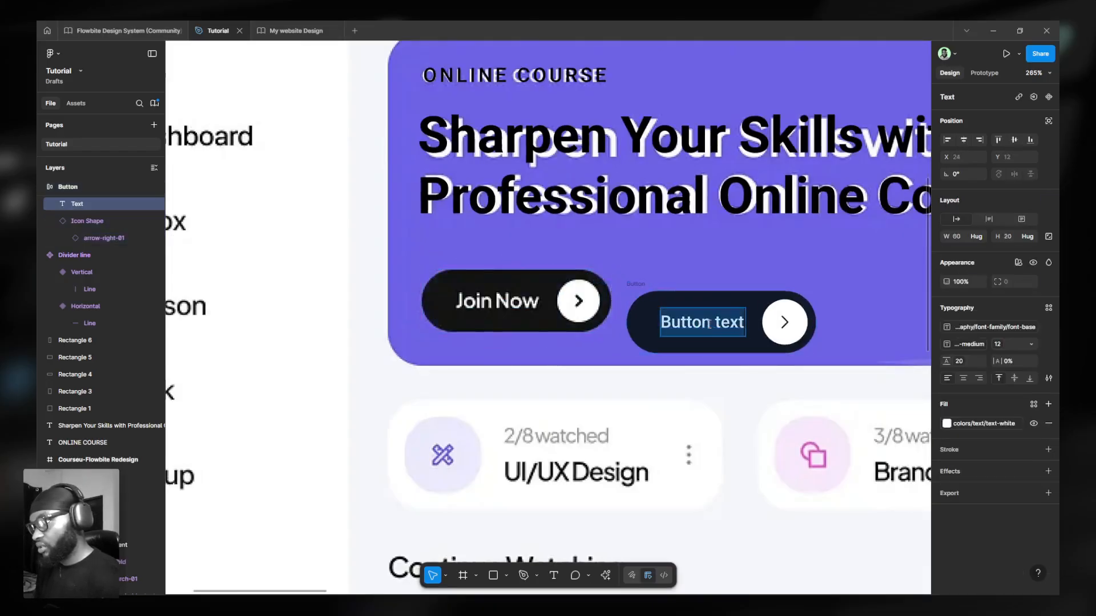
{"action": "type", "text": "jOIN"}
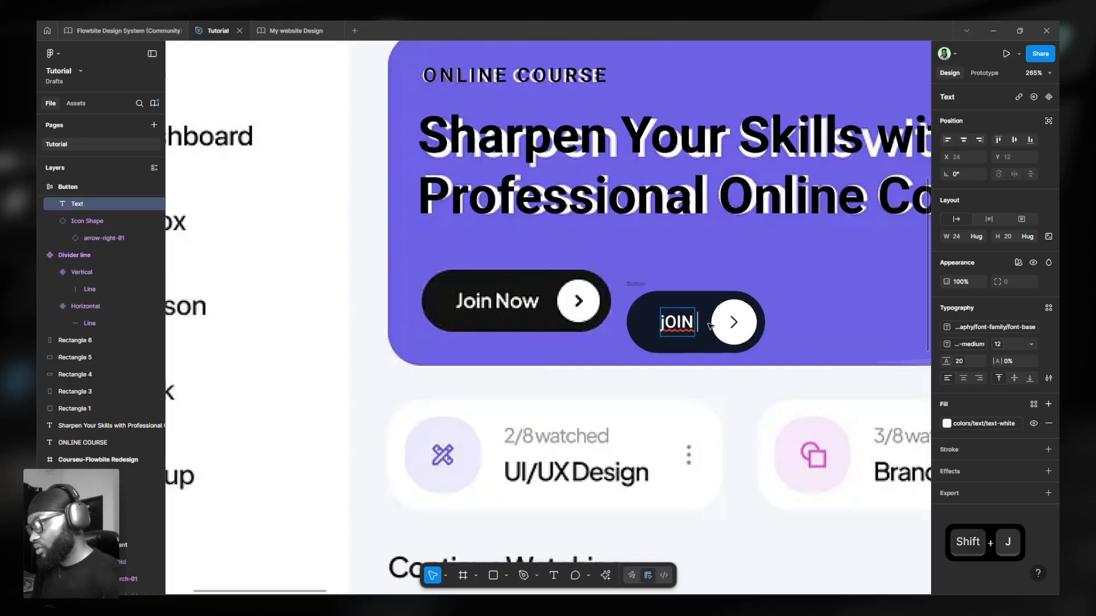
{"action": "key", "text": "BackSpace"}
{"action": "key", "text": "BackSpace"}
{"action": "key", "text": "BackSpace"}
{"action": "key", "text": "BackSpace"}
{"action": "type", "text": "J"}
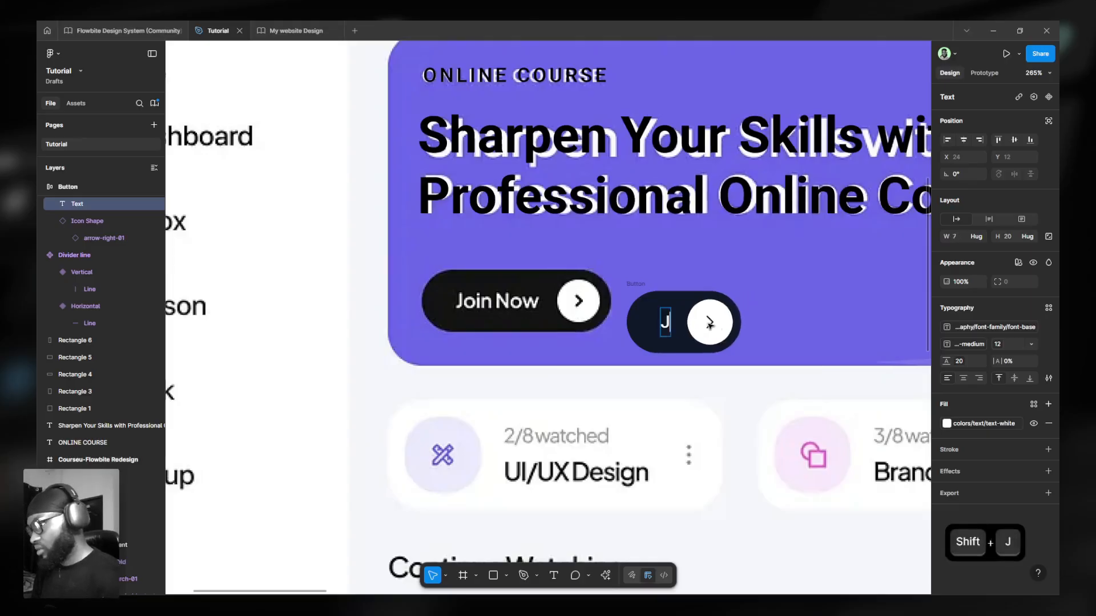
{"action": "type", "text": "Now"}
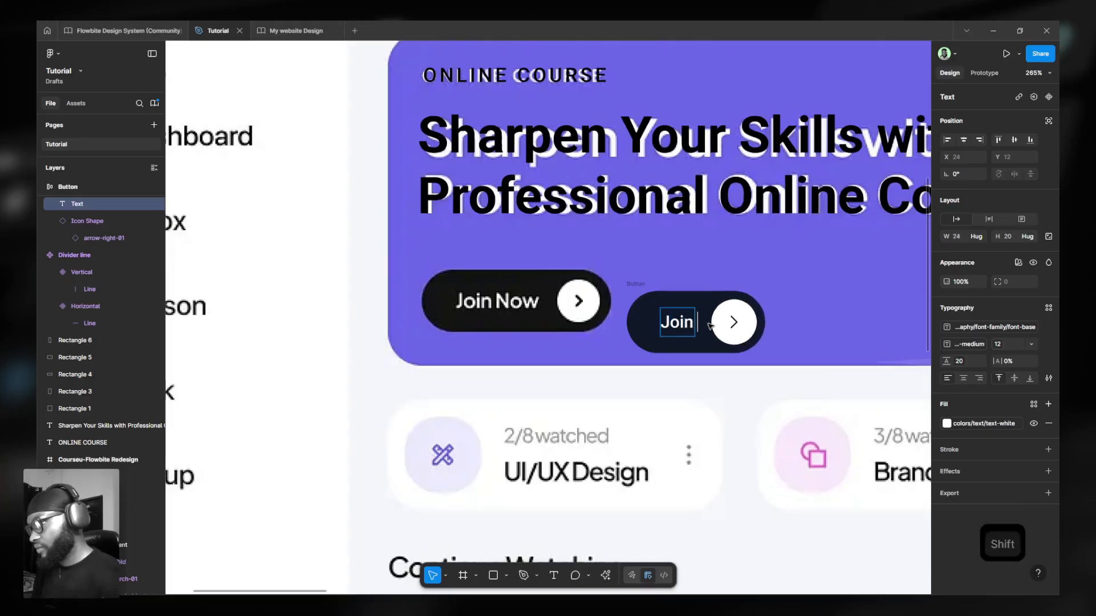
{"action": "key", "text": "Escape"}
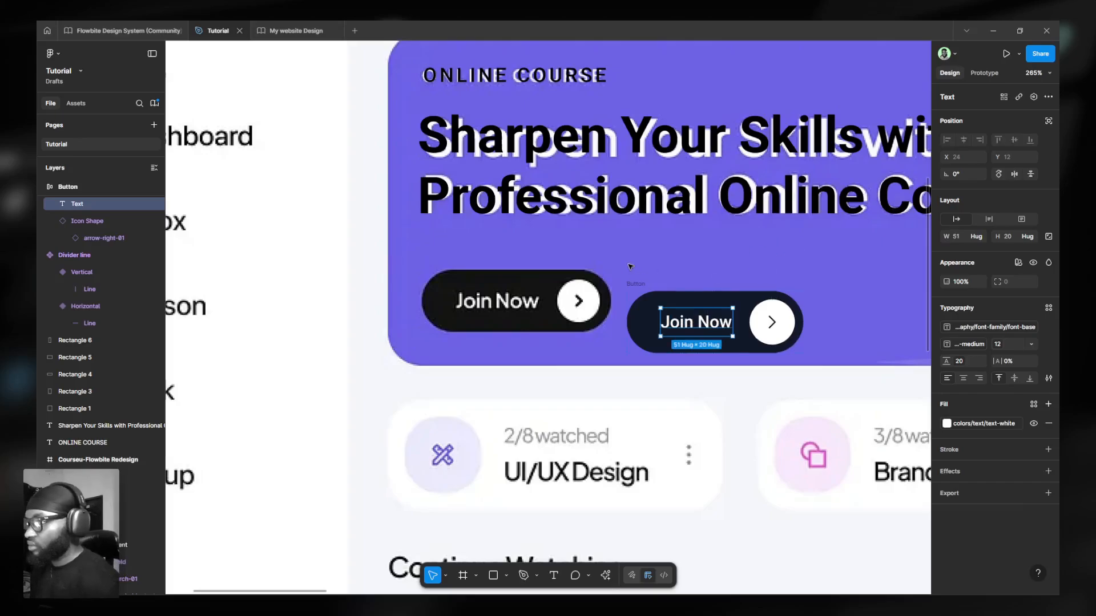
{"action": "left_click", "coordinate": [491, 279]}
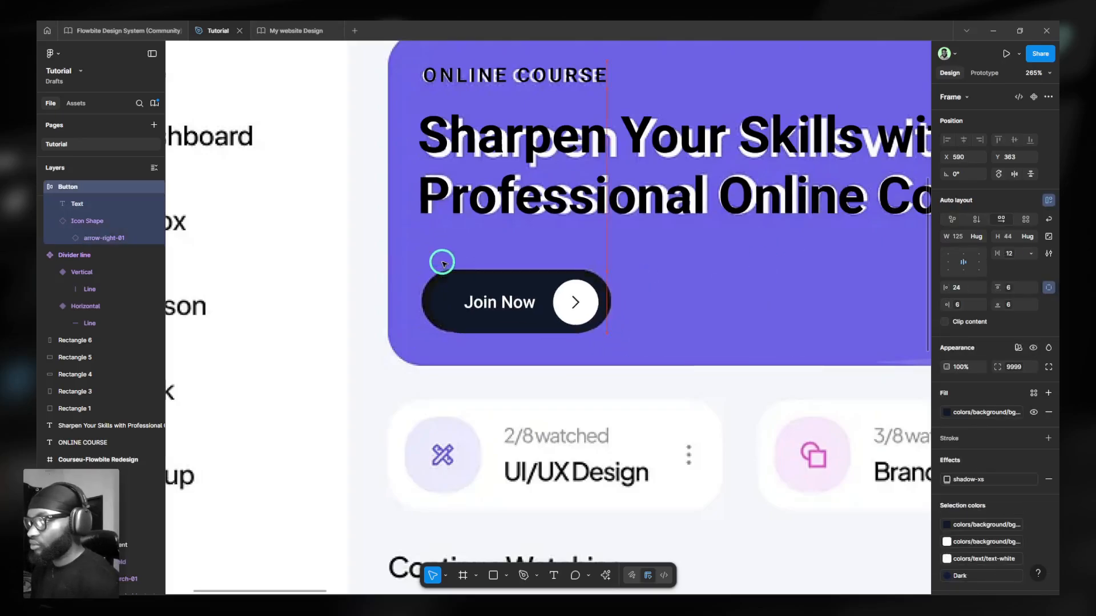
Wrap the ONLINE COURSE text and the banner heading in an auto layout frame and name it "Text content".
{"action": "scroll", "coordinate": [536, 431], "scroll_direction": "down", "scroll_amount": 2}
{"action": "scroll", "coordinate": [536, 431], "scroll_direction": "down", "scroll_amount": 3}
{"action": "scroll", "coordinate": [718, 366], "scroll_direction": "up", "scroll_amount": 2}
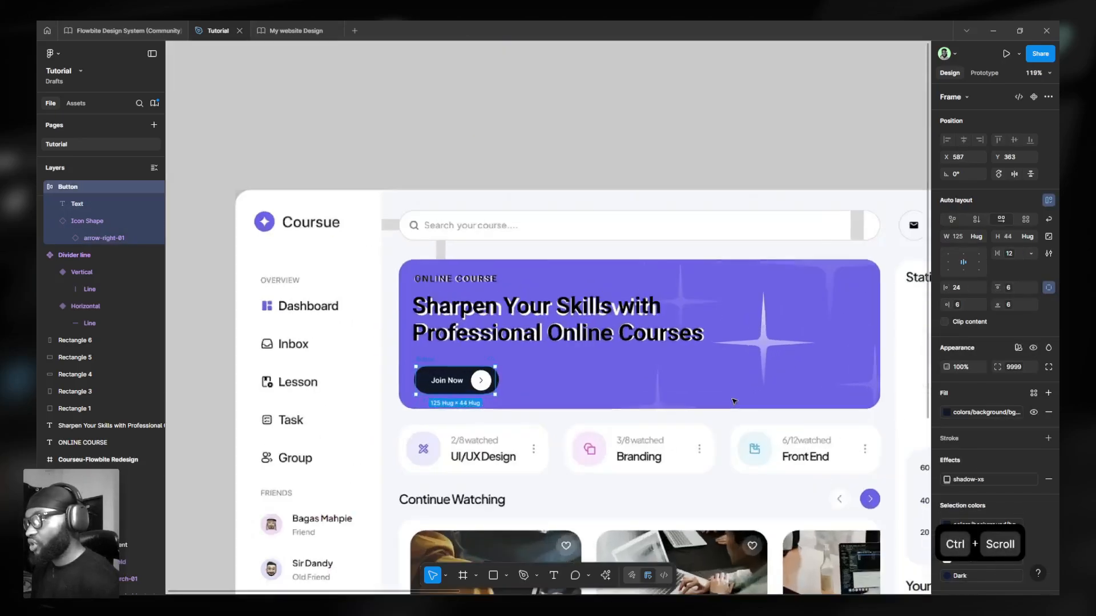
{"action": "scroll", "coordinate": [718, 366], "scroll_direction": "up", "scroll_amount": 2}
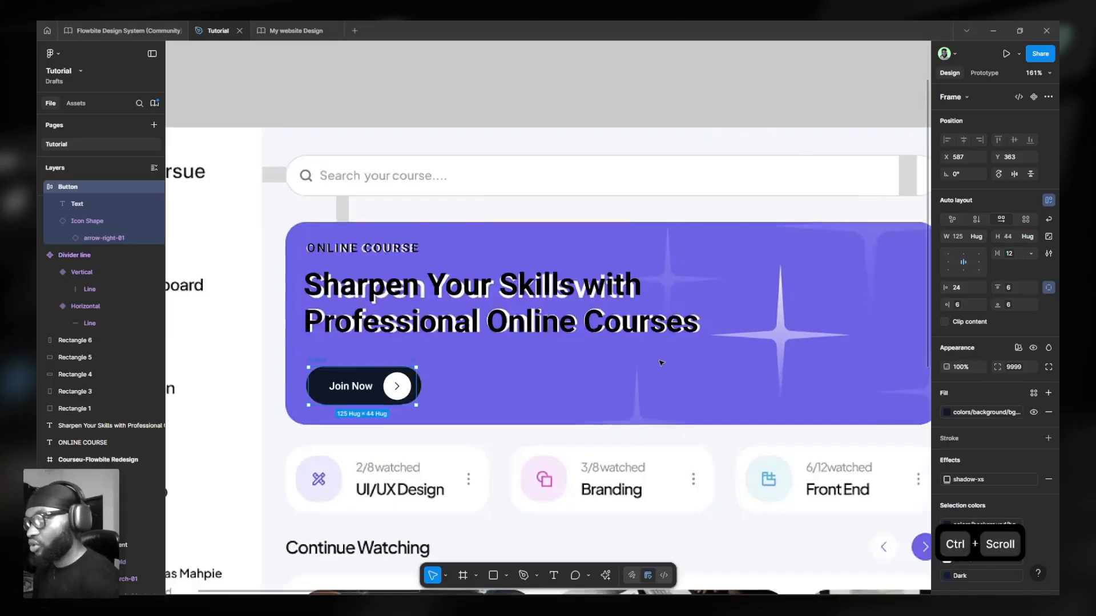
{"action": "left_click", "coordinate": [373, 246]}
{"action": "left_click", "coordinate": [440, 290], "text": "shift"}
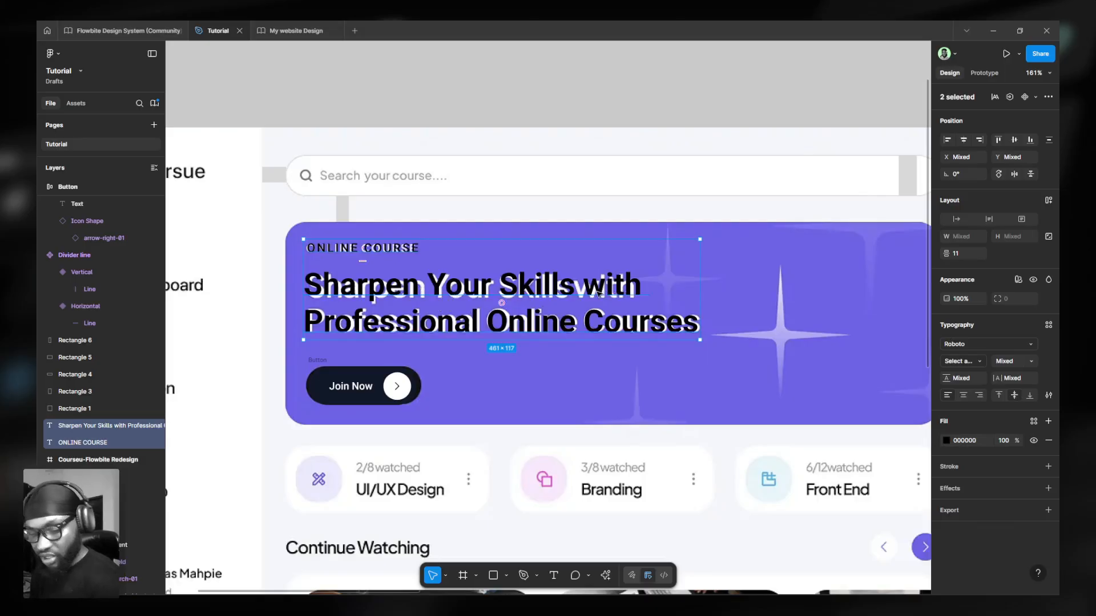
{"action": "key", "text": "shift+a"}
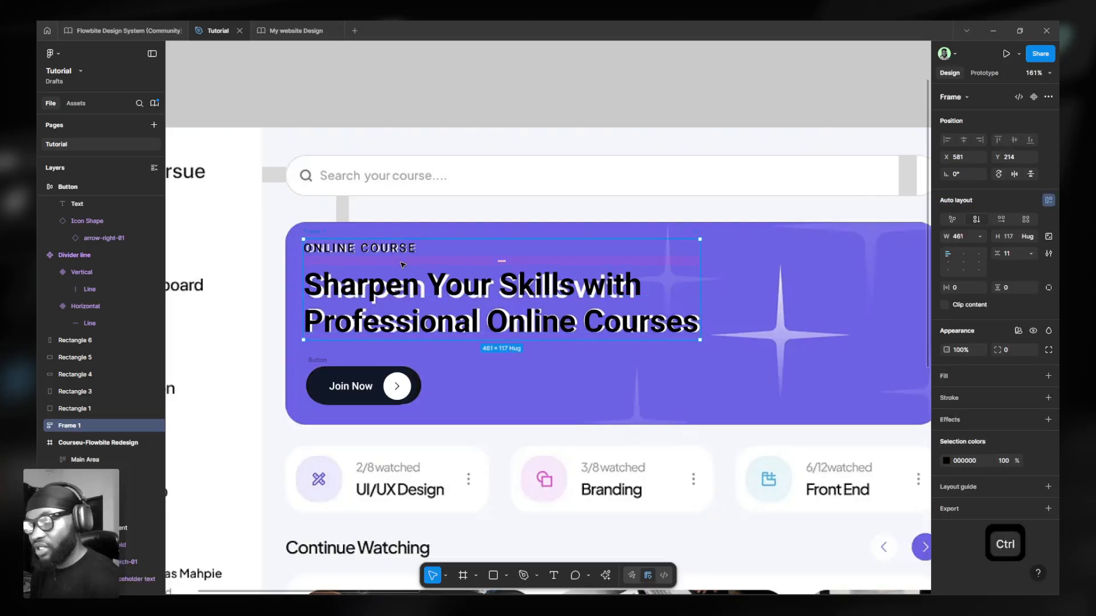
{"action": "key", "text": "ctrl+r"}
{"action": "type", "text": "Tex"}
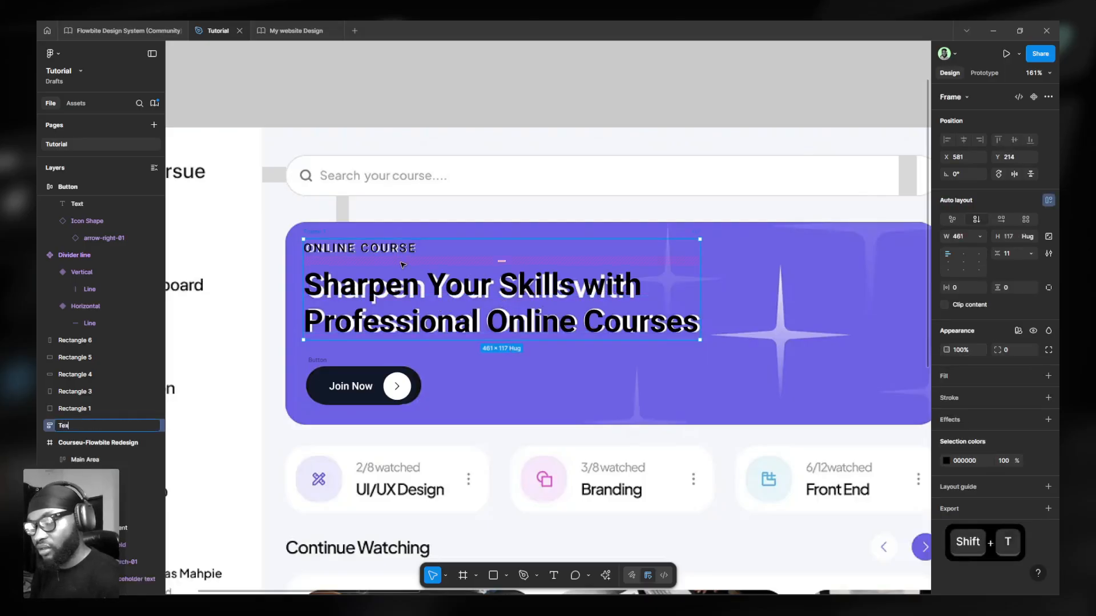
{"action": "type", "text": "x"}
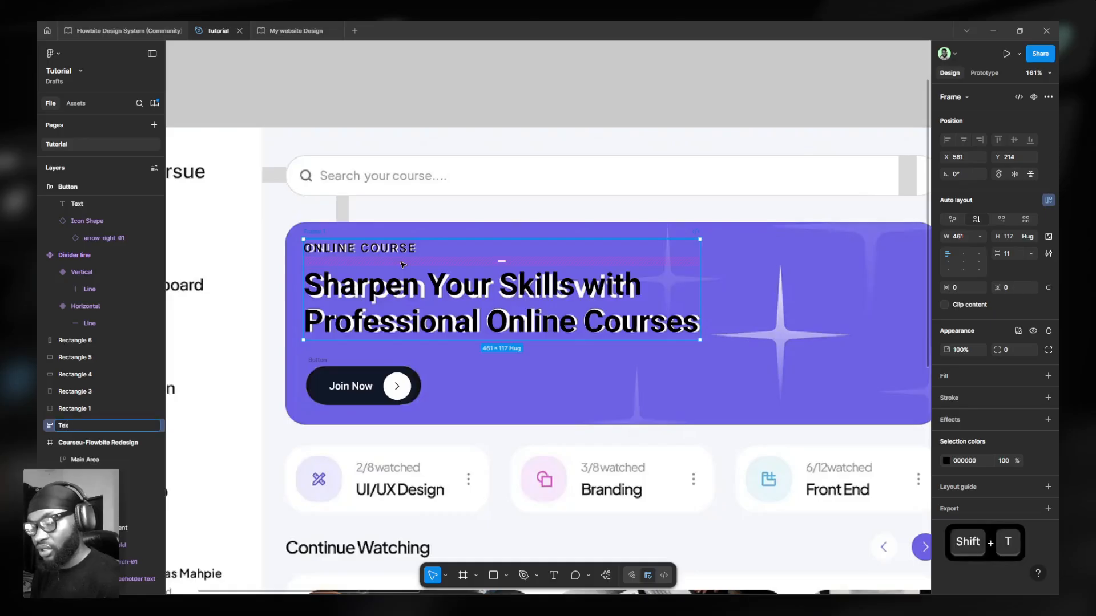
{"action": "type", "text": "t content"}
{"action": "key", "text": "Return"}
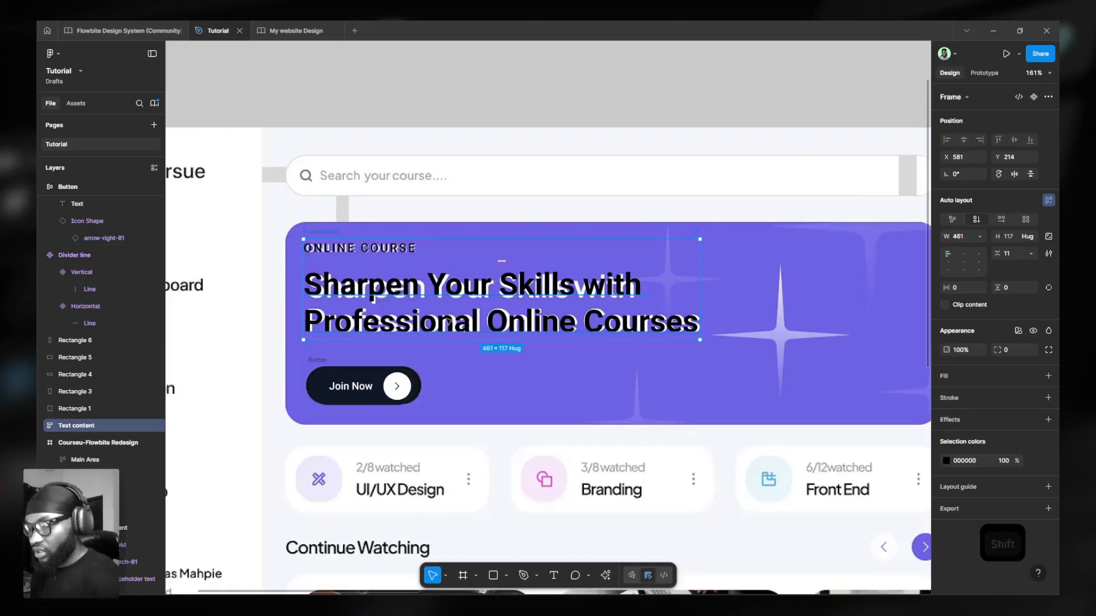
Turn the new Join Now button into a component and place an instance beside it at the same height.
{"action": "left_click", "coordinate": [323, 366]}
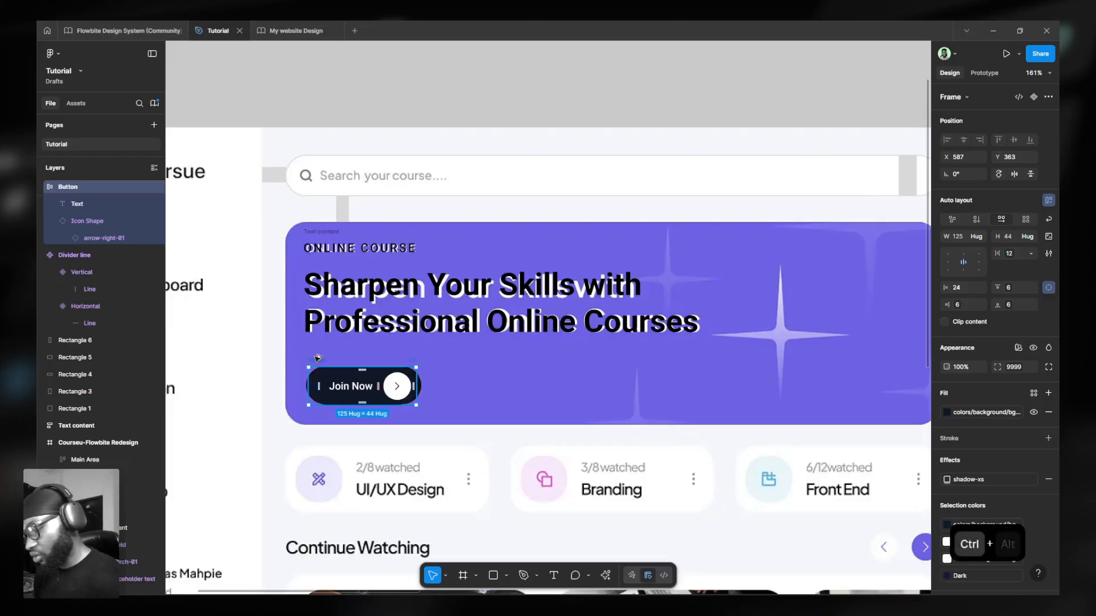
{"action": "key", "text": "ctrl+alt+k"}
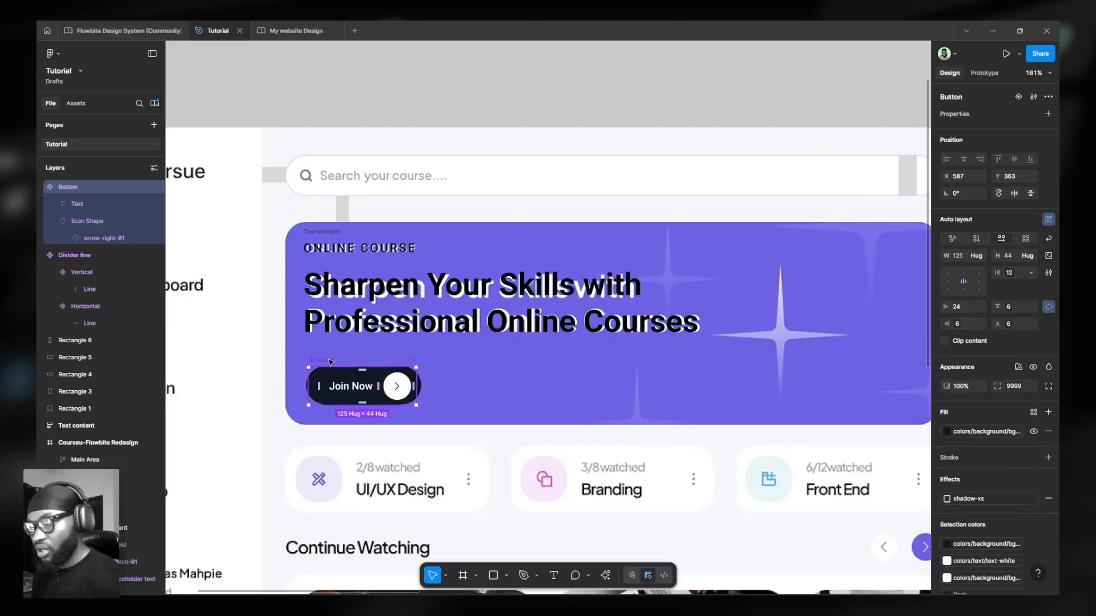
{"action": "left_click_drag", "start_coordinate": [326, 362], "coordinate": [525, 62]}
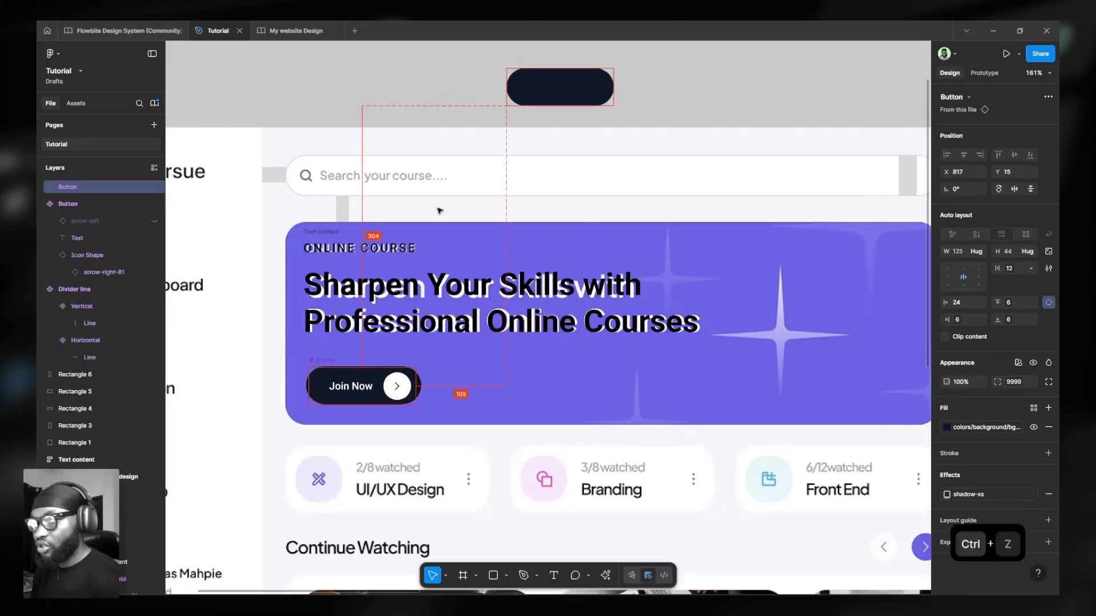
{"action": "key", "text": "ctrl+z"}
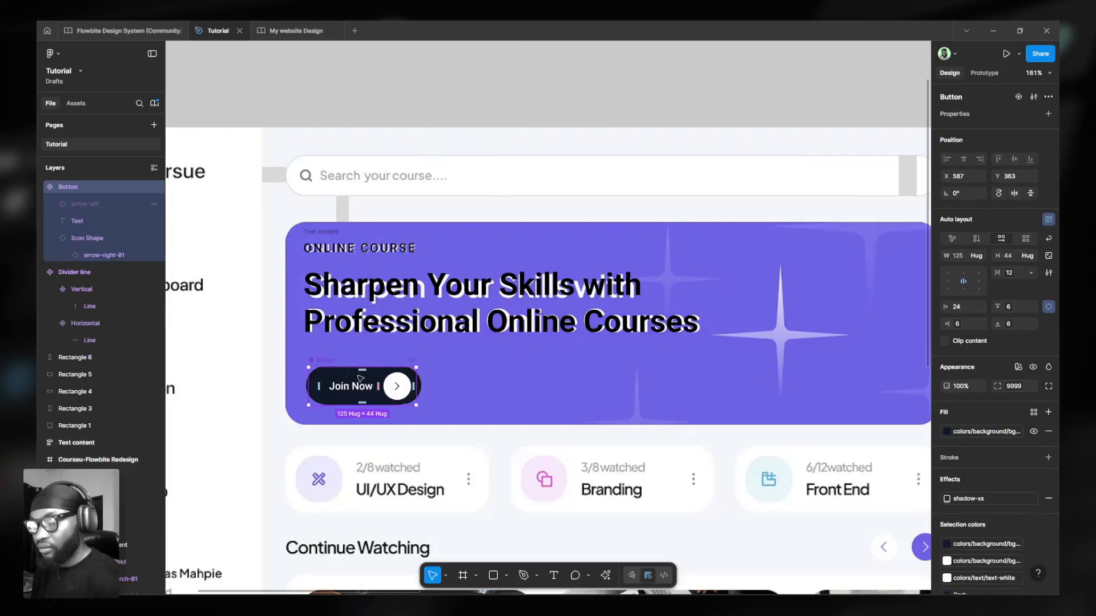
{"action": "key", "text": "ctrl+d"}
{"action": "left_click_drag", "start_coordinate": [441, 386], "coordinate": [583, 386]}
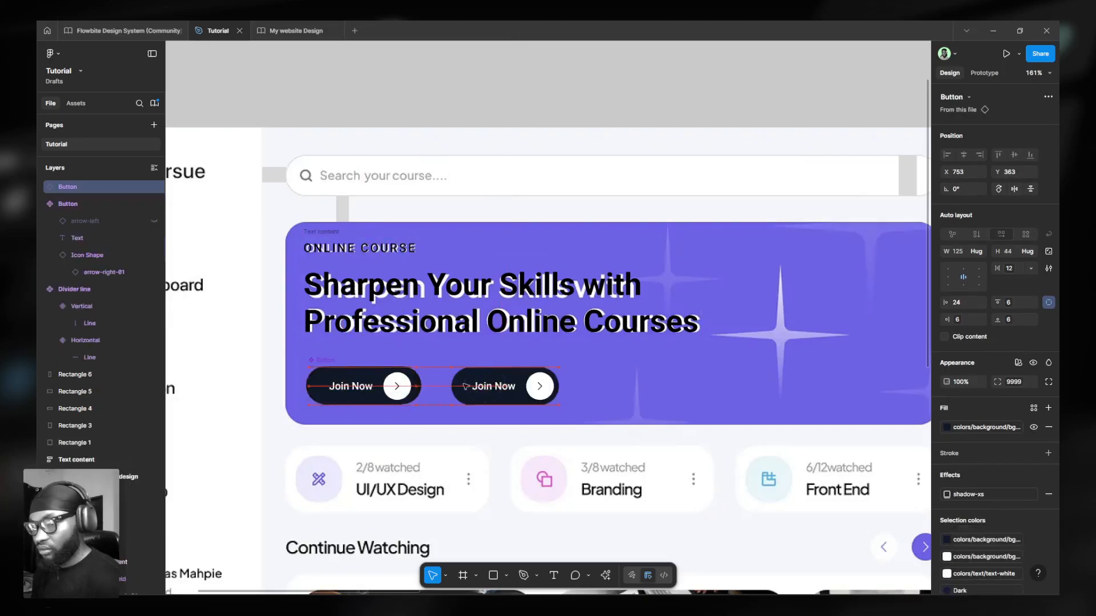
Move the main Button component above the Coursue reference, beside the Divider line component.
{"action": "left_click", "coordinate": [328, 374]}
{"action": "scroll", "coordinate": [409, 403], "scroll_direction": "down", "scroll_amount": 5}
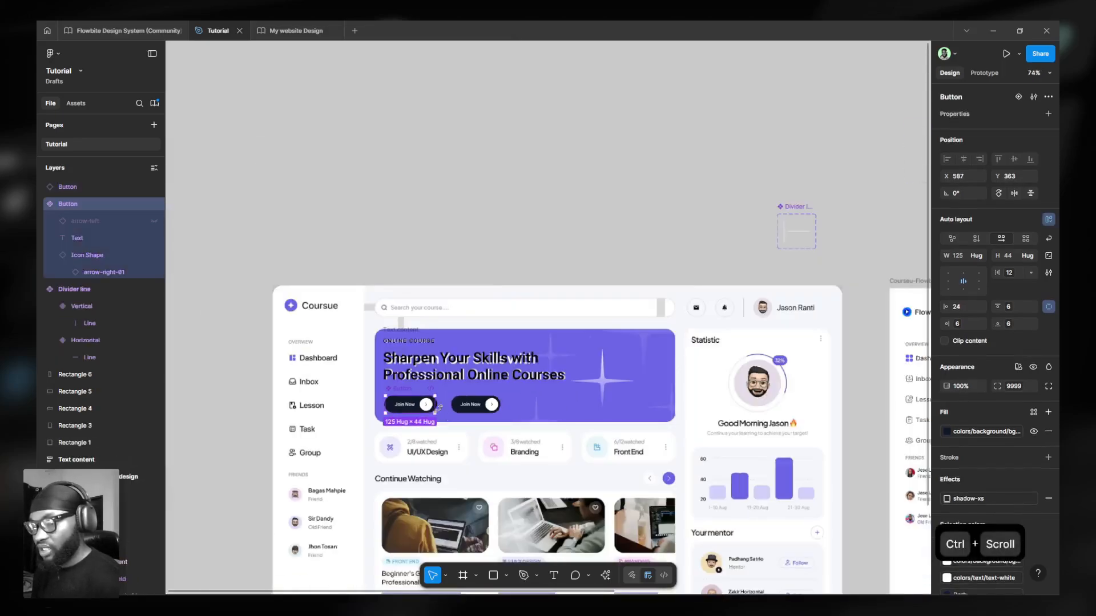
{"action": "left_click_drag", "start_coordinate": [412, 398], "coordinate": [745, 226]}
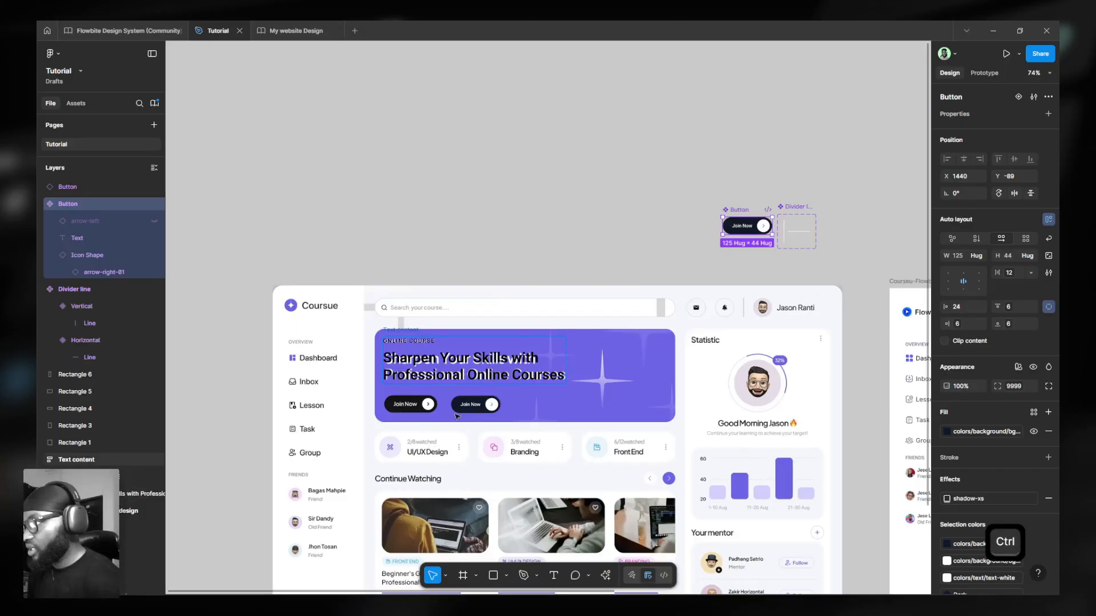
Place the Button instance over the reference Join Now button at X 592, Y 362.
{"action": "scroll", "coordinate": [410, 448], "scroll_direction": "up", "scroll_amount": 3}
{"action": "scroll", "coordinate": [411, 448], "scroll_direction": "up", "scroll_amount": 3}
{"action": "left_click", "coordinate": [553, 359]}
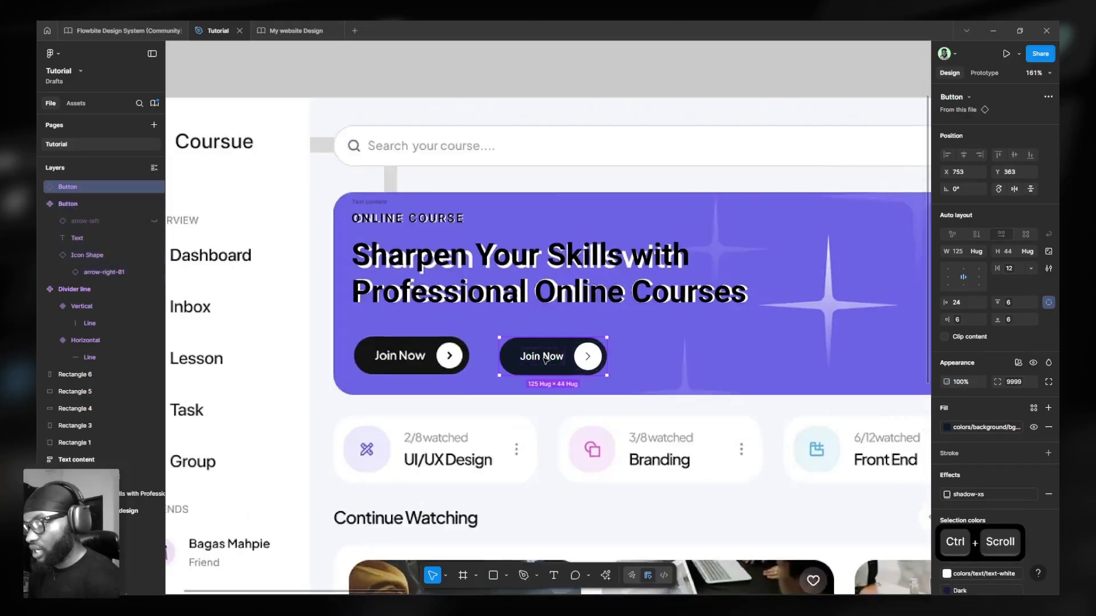
{"action": "left_click_drag", "start_coordinate": [552, 358], "coordinate": [434, 357]}
{"action": "scroll", "coordinate": [387, 372], "scroll_direction": "up", "scroll_amount": 3}
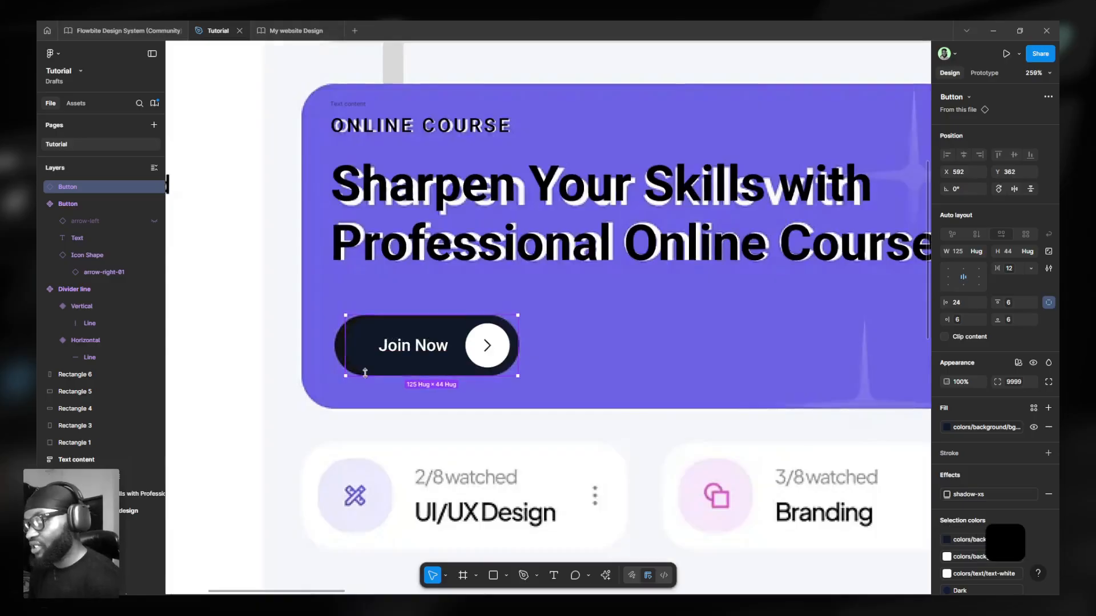
Create a text property named "label" with the value "Join Now" on the main Button component's text layer.
{"action": "scroll", "coordinate": [365, 370], "scroll_direction": "down", "scroll_amount": 4}
{"action": "scroll", "coordinate": [374, 389], "scroll_direction": "up", "scroll_amount": 2}
{"action": "scroll", "coordinate": [571, 274], "scroll_direction": "down", "scroll_amount": 3}
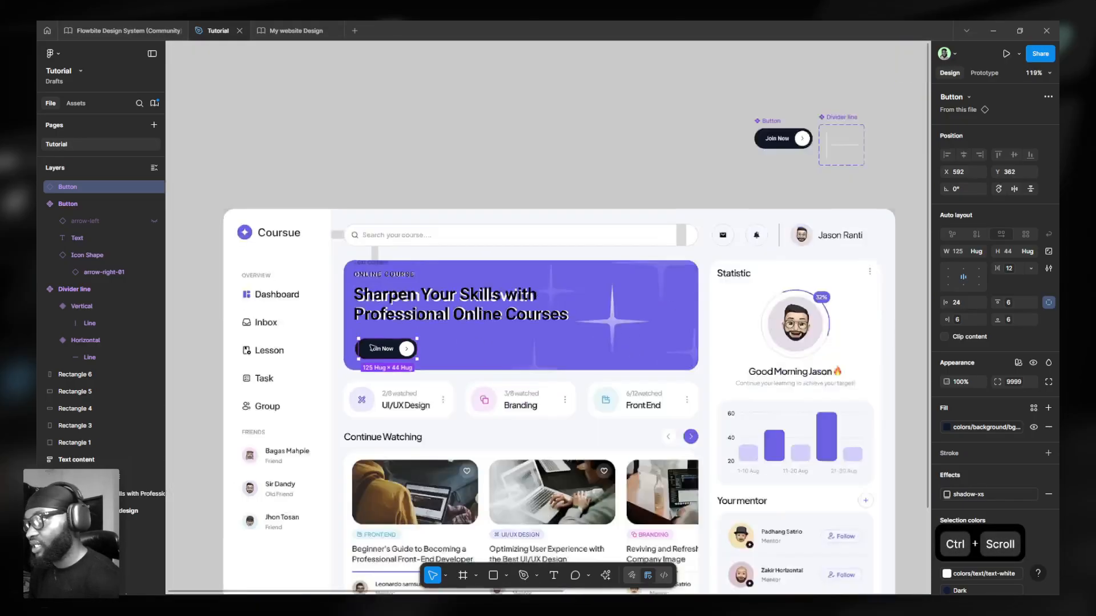
{"action": "scroll", "coordinate": [770, 153], "scroll_direction": "up", "scroll_amount": 3}
{"action": "left_click", "coordinate": [703, 170], "text": "ctrl"}
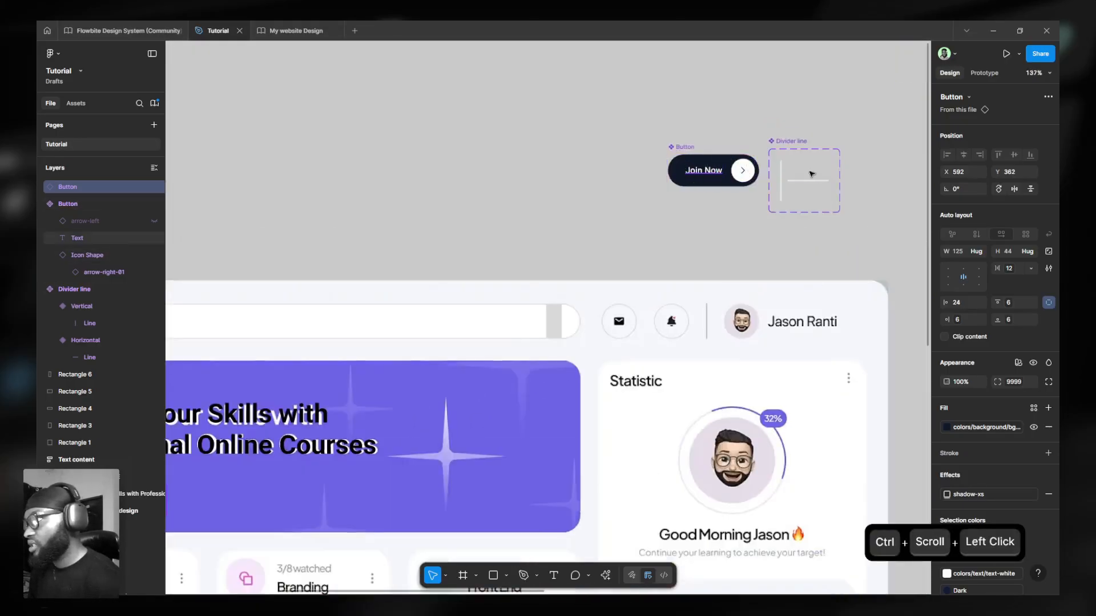
{"action": "left_click", "coordinate": [1047, 118]}
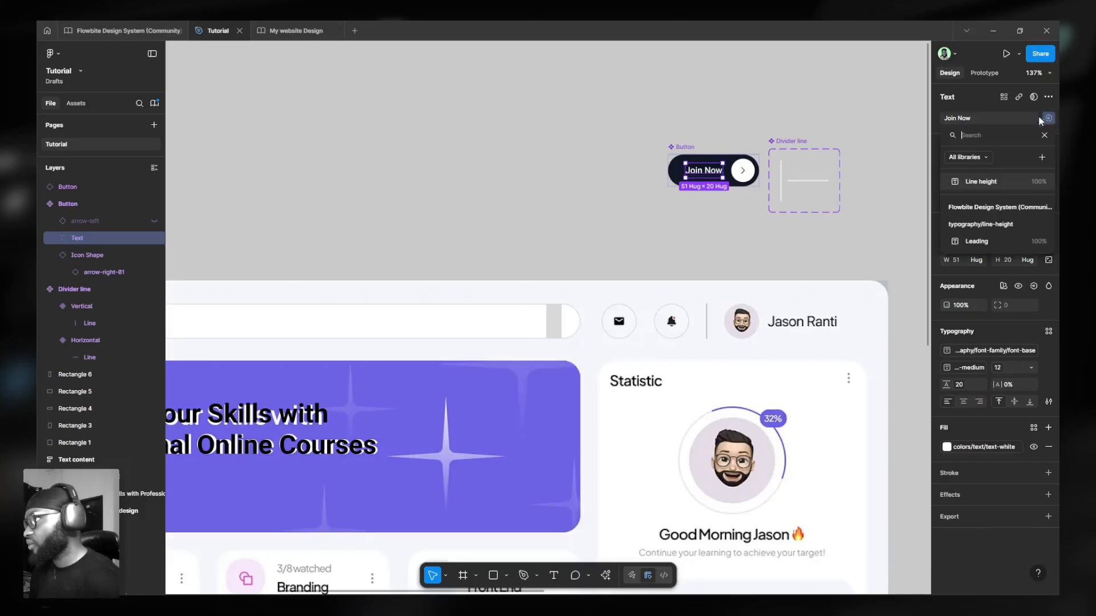
{"action": "left_click", "coordinate": [1041, 159]}
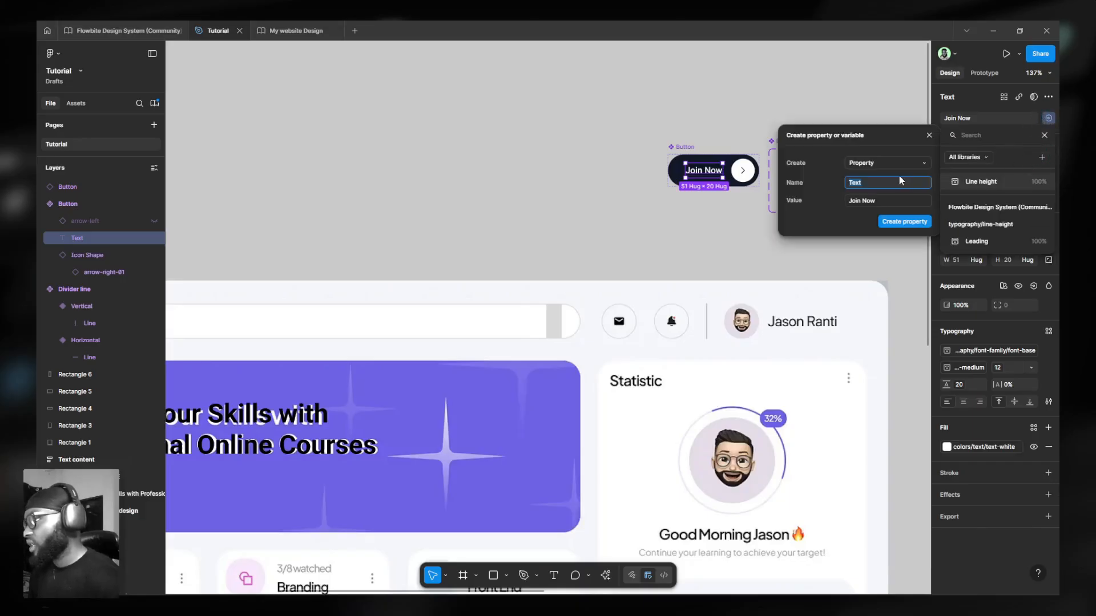
{"action": "type", "text": "La"}
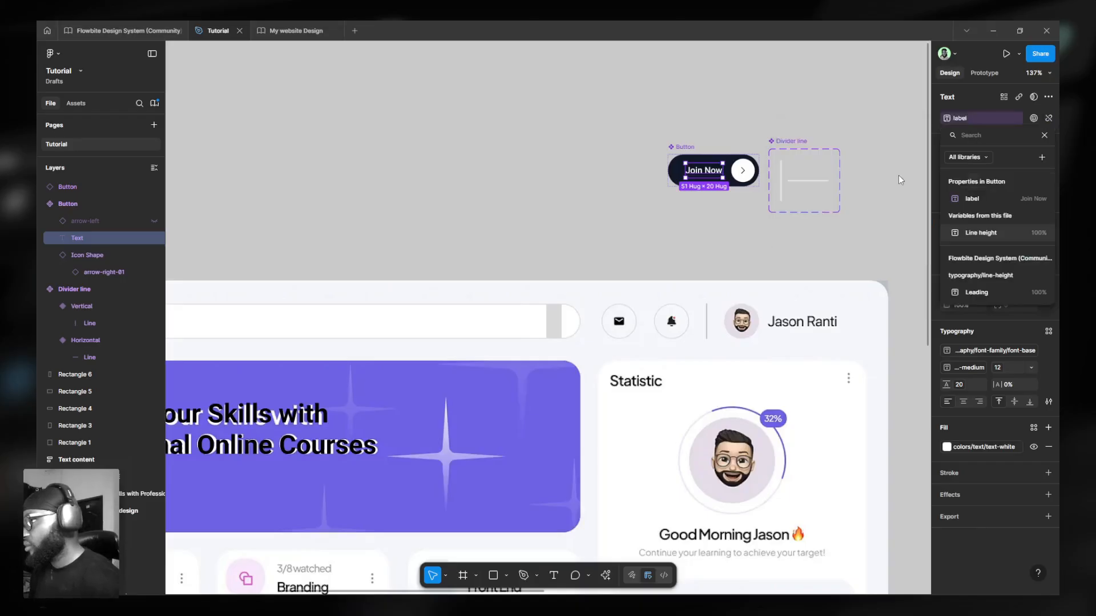
{"action": "scroll", "coordinate": [750, 169], "scroll_direction": "up", "scroll_amount": 3}
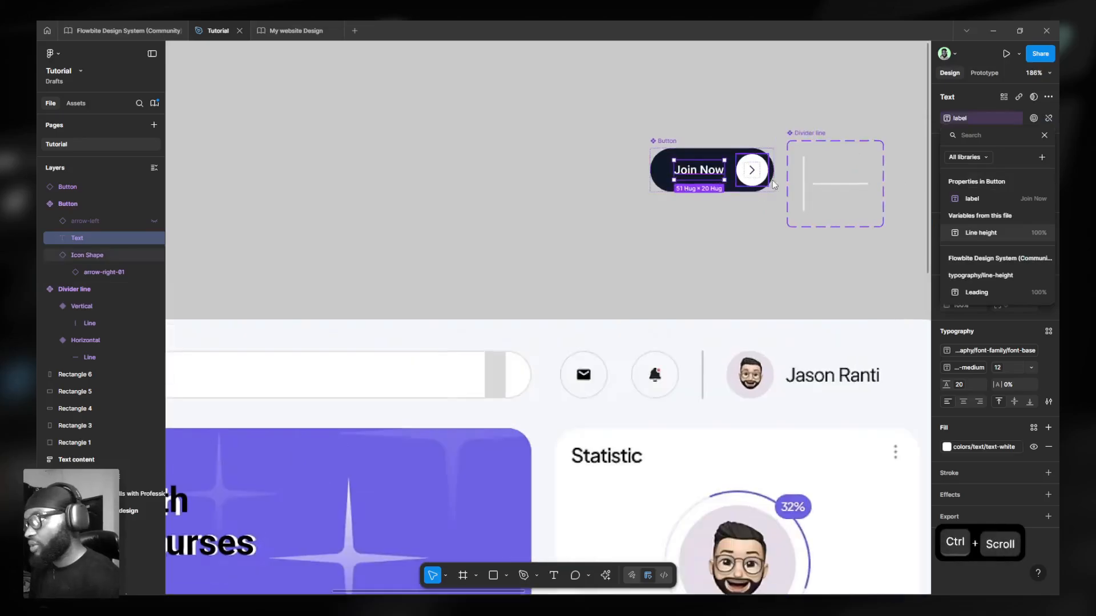
{"action": "key", "text": "Escape"}
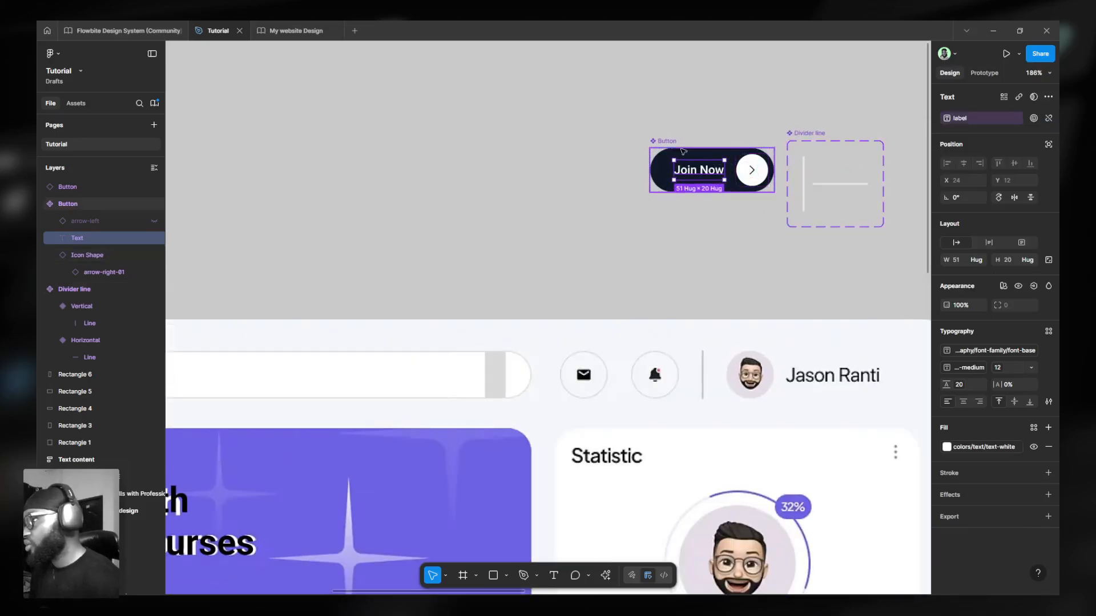
Open the options for exposing nested instance properties on the main Button component.
{"action": "left_click", "coordinate": [660, 143]}
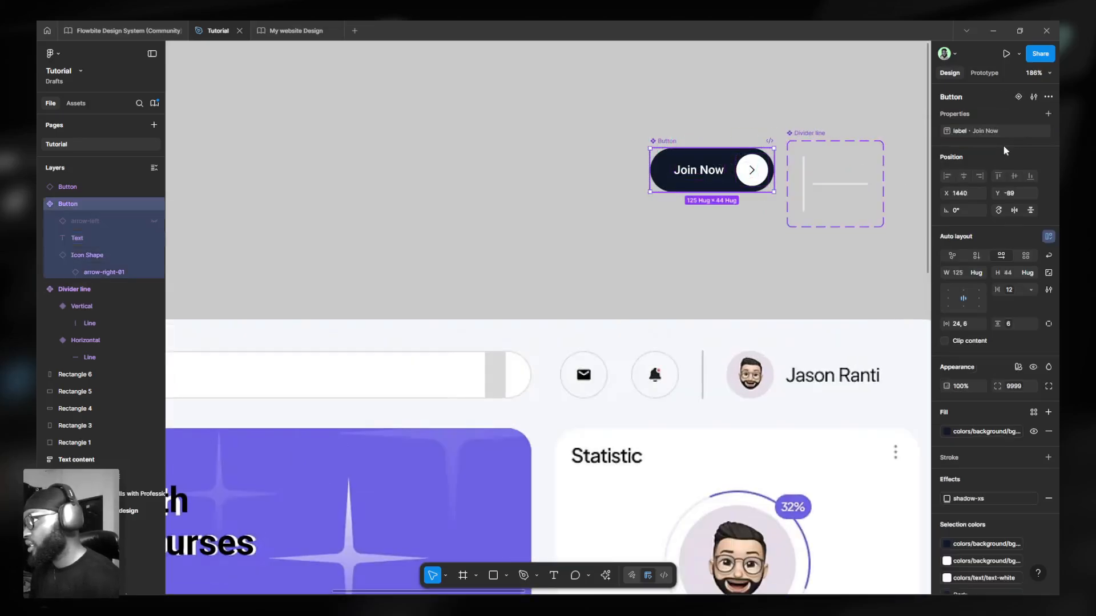
{"action": "left_click", "coordinate": [1048, 113]}
{"action": "left_click", "coordinate": [995, 219]}
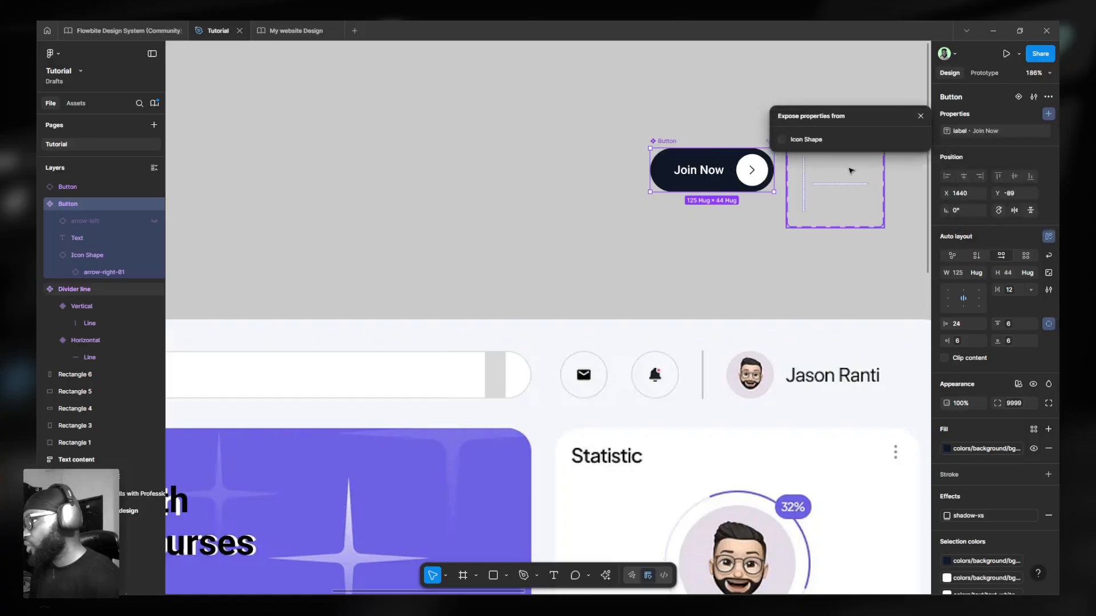
Expose the nested Icon Shape's properties on the Button component and select the banner's Join Now instance.
{"action": "left_click", "coordinate": [817, 141]}
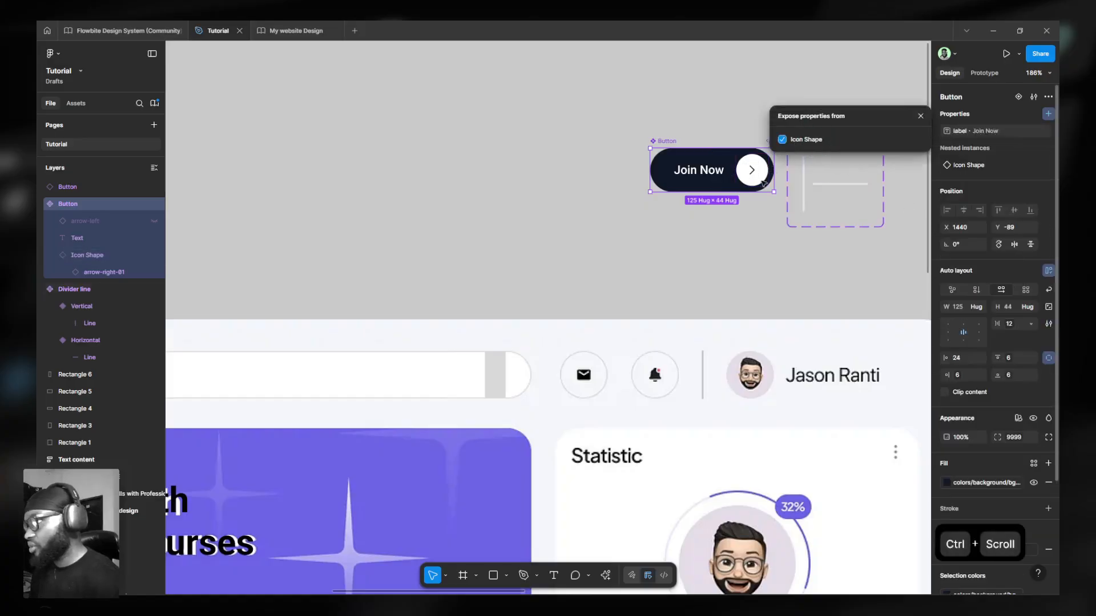
{"action": "left_click", "coordinate": [703, 226]}
{"action": "scroll", "coordinate": [703, 226], "scroll_direction": "down", "scroll_amount": 5}
{"action": "scroll", "coordinate": [451, 343], "scroll_direction": "up", "scroll_amount": 5}
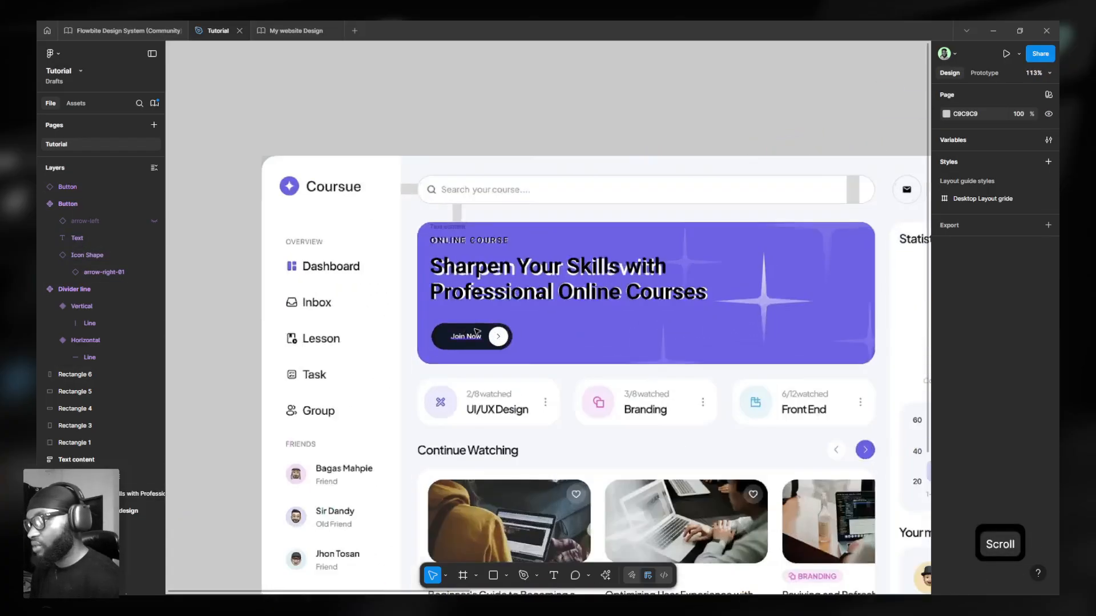
{"action": "left_click", "coordinate": [502, 323]}
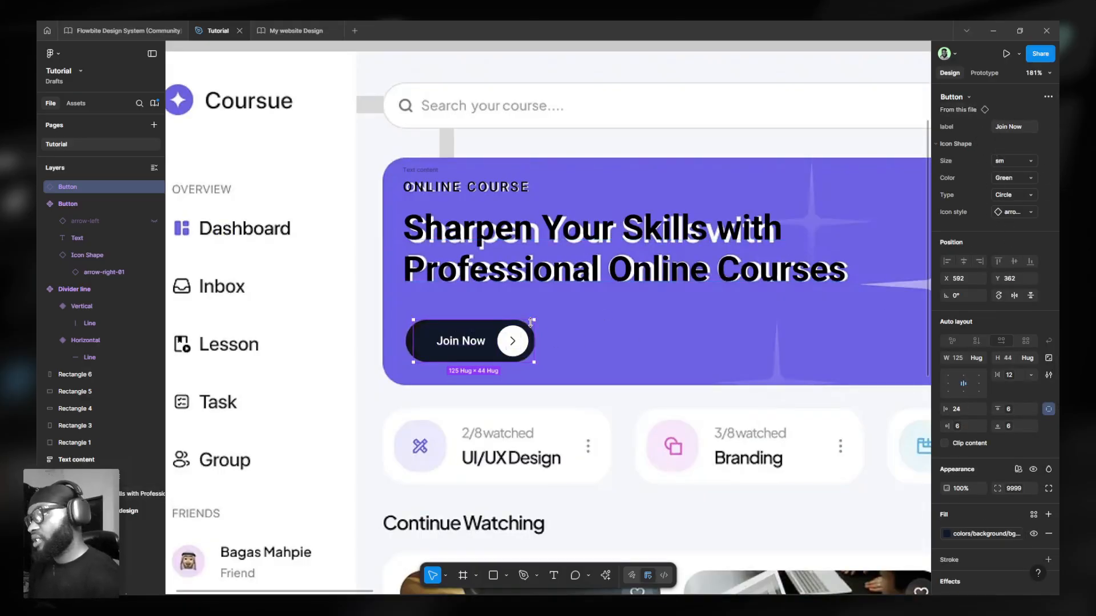
Wrap the banner's text content and Join Now button in a vertical auto layout frame and rename it Card.
{"action": "left_click", "coordinate": [434, 183]}
{"action": "left_click", "coordinate": [447, 342], "text": "shift"}
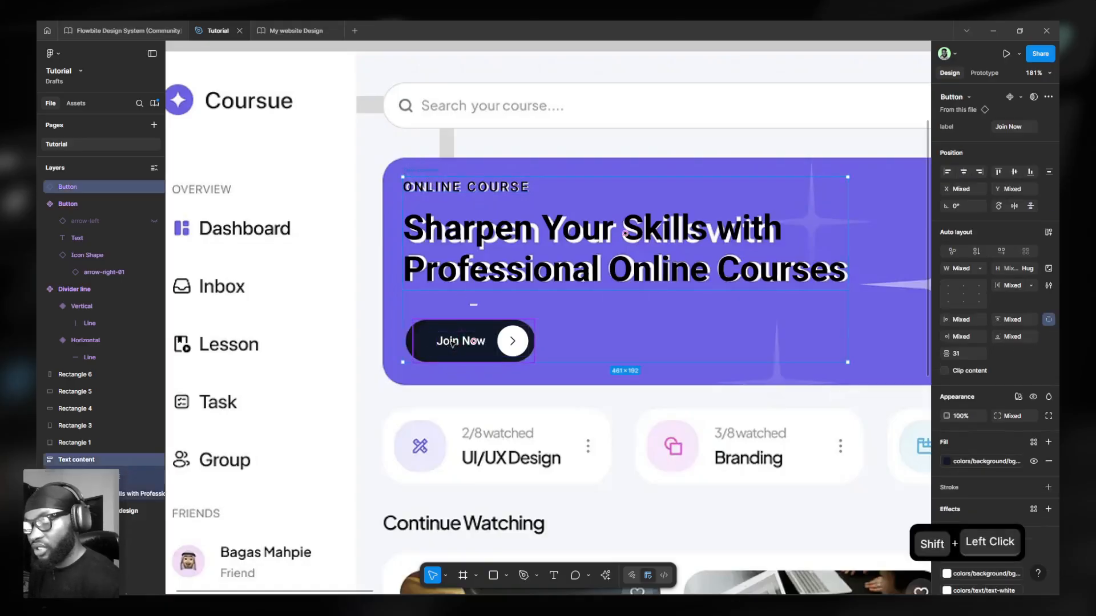
{"action": "key", "text": "shift+a"}
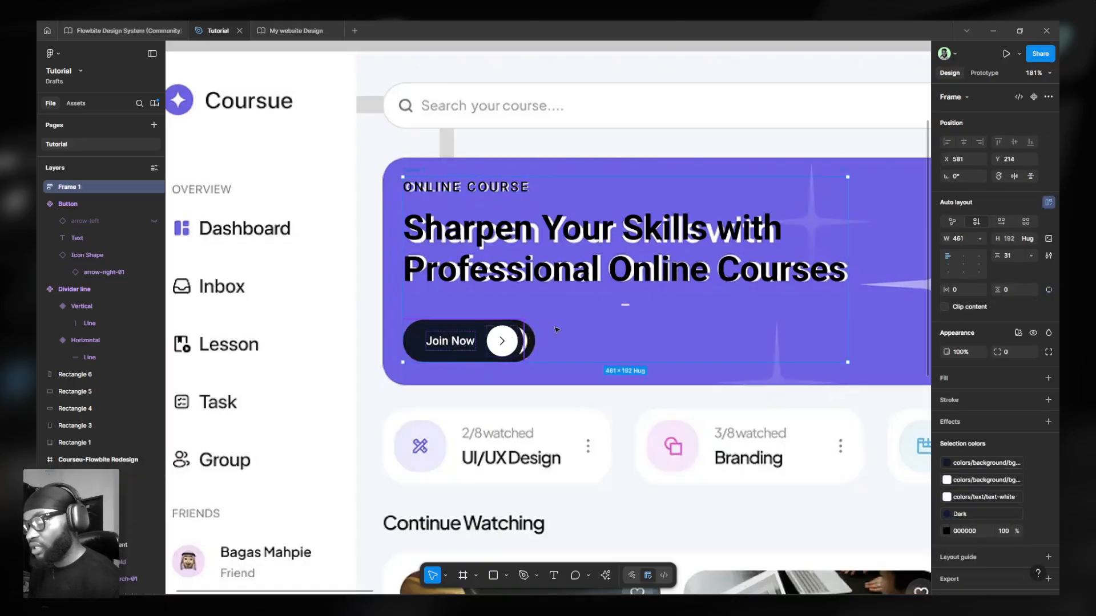
{"action": "scroll", "coordinate": [470, 314], "scroll_direction": "down", "scroll_amount": 3, "text": "ctrl"}
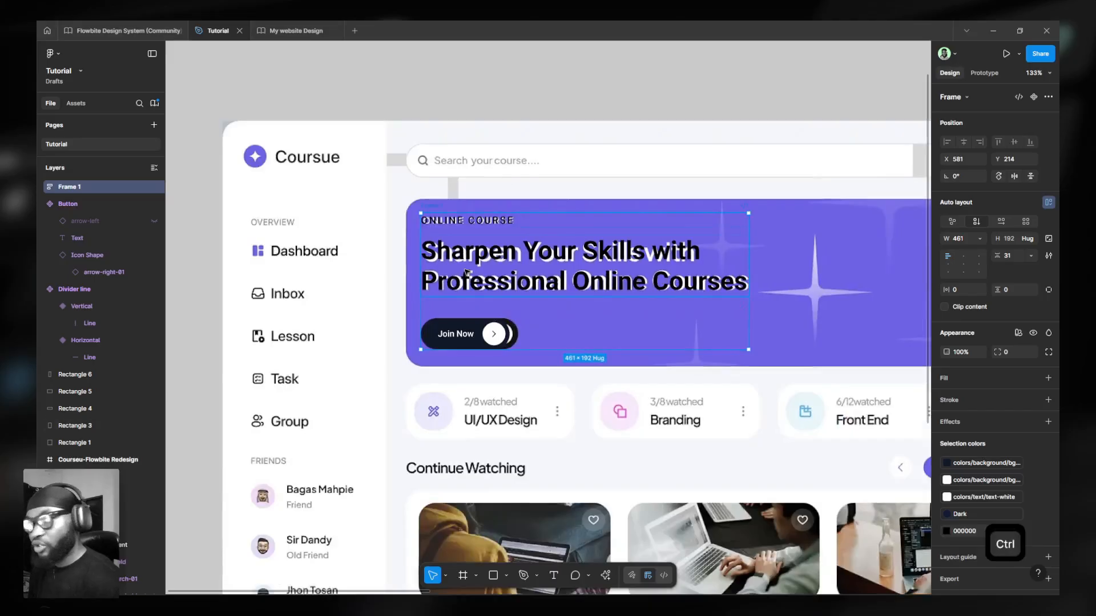
{"action": "key", "text": "ctrl+r"}
{"action": "type", "text": "Card"}
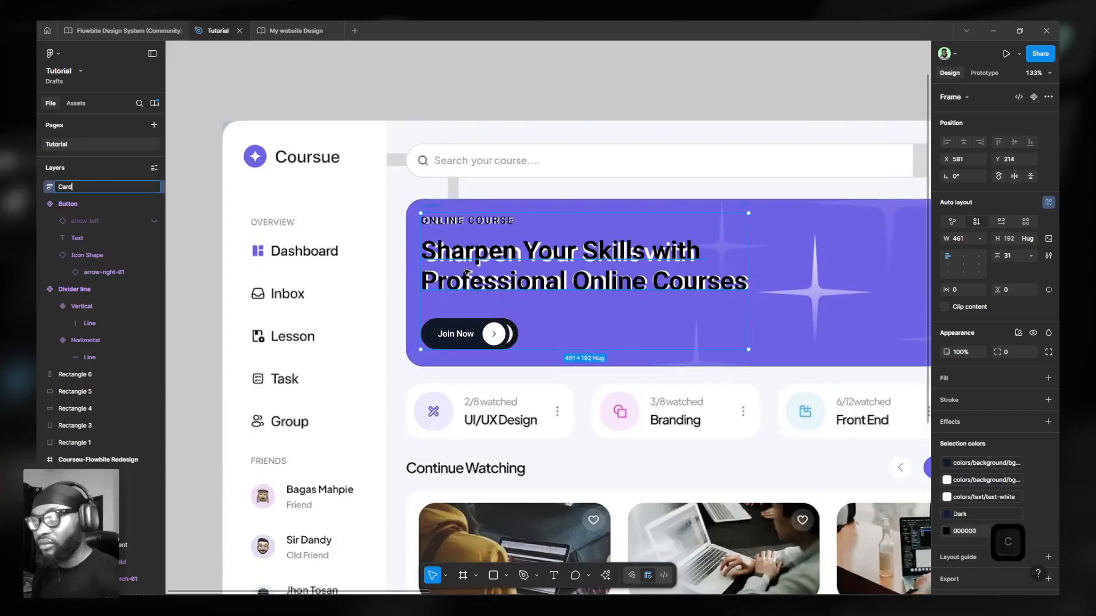
{"action": "key", "text": "Return"}
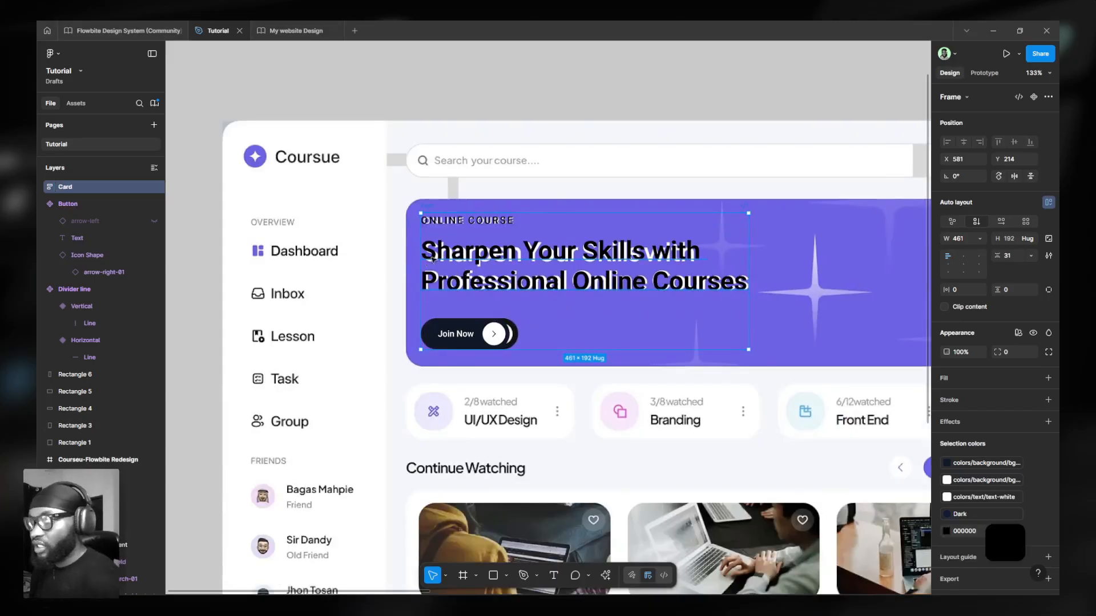
Measure the banner's inner side and top margins with temporary rectangles and delete both rectangles.
{"action": "scroll", "coordinate": [427, 210], "scroll_direction": "up", "scroll_amount": 5, "text": "ctrl"}
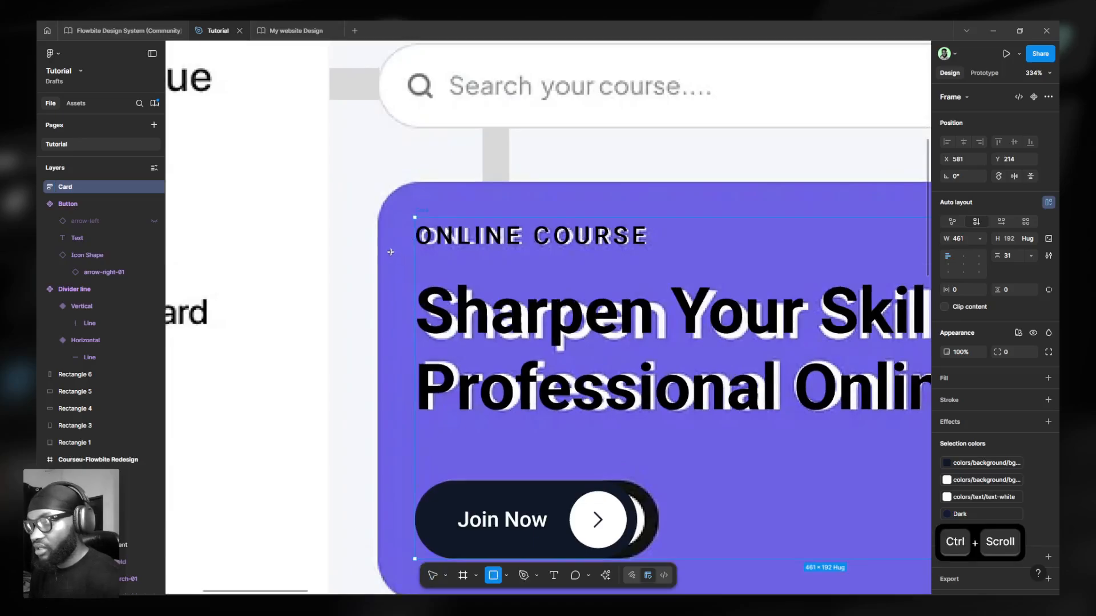
{"action": "left_click_drag", "start_coordinate": [379, 239], "coordinate": [408, 253]}
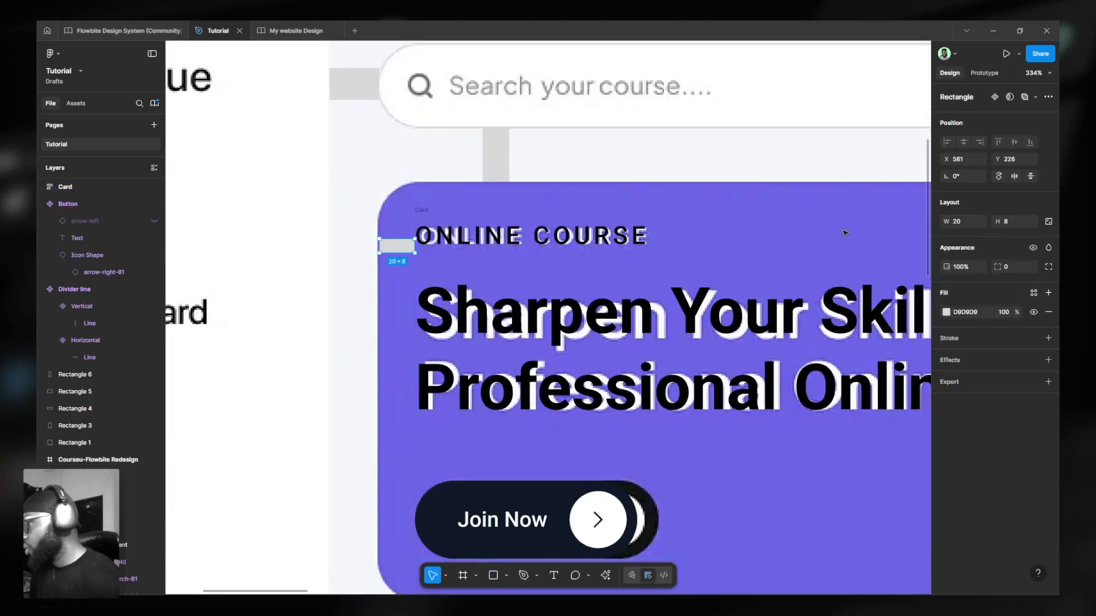
{"action": "left_click_drag", "start_coordinate": [392, 247], "coordinate": [464, 182], "text": "alt"}
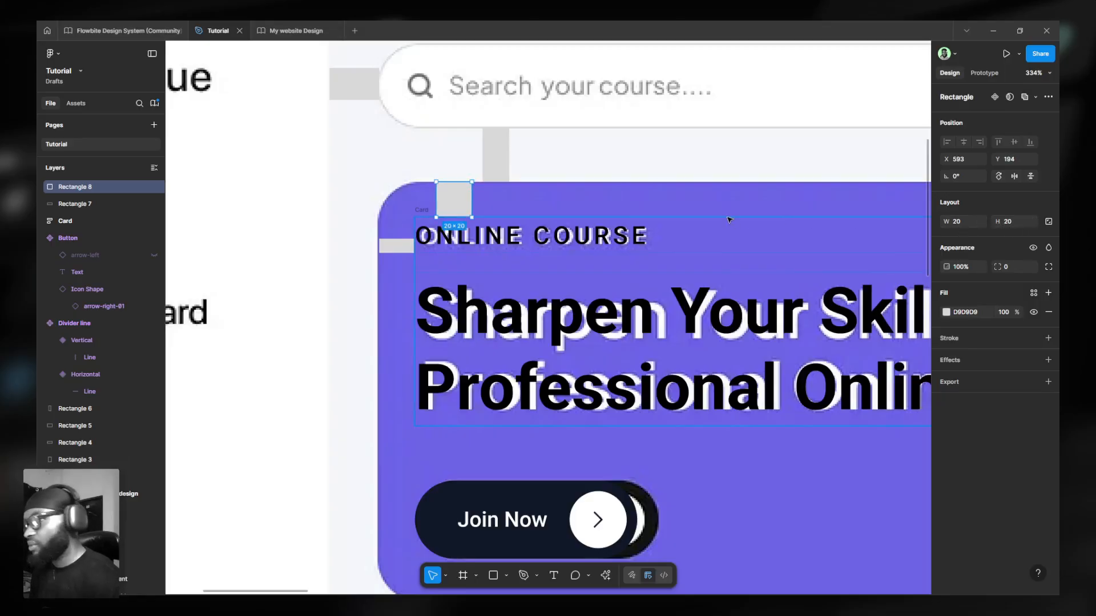
{"action": "key", "text": "Delete"}
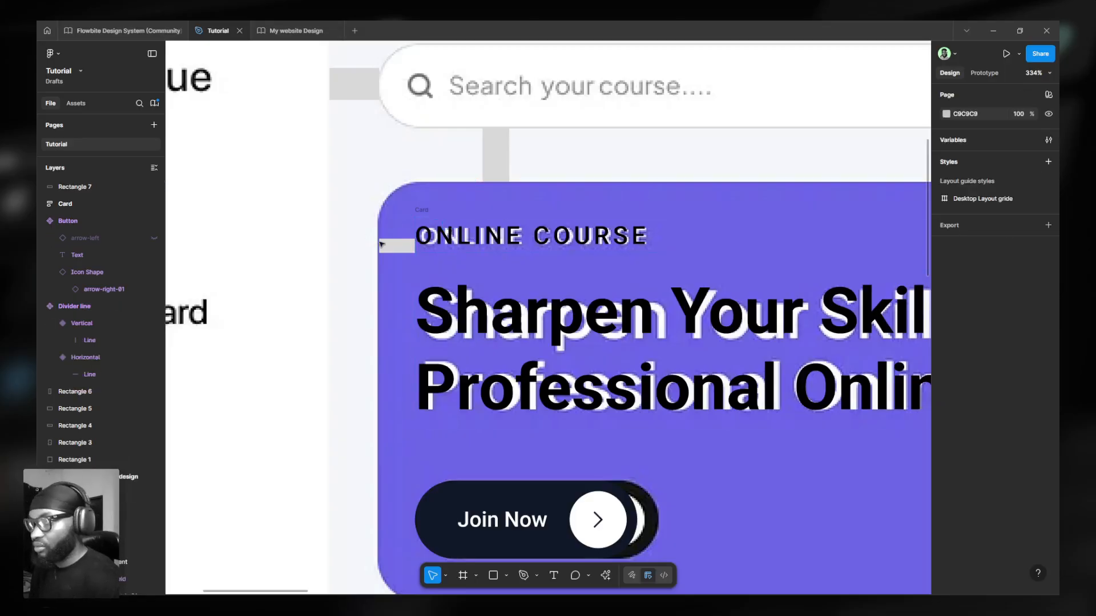
{"action": "left_click", "coordinate": [403, 246]}
{"action": "key", "text": "Delete"}
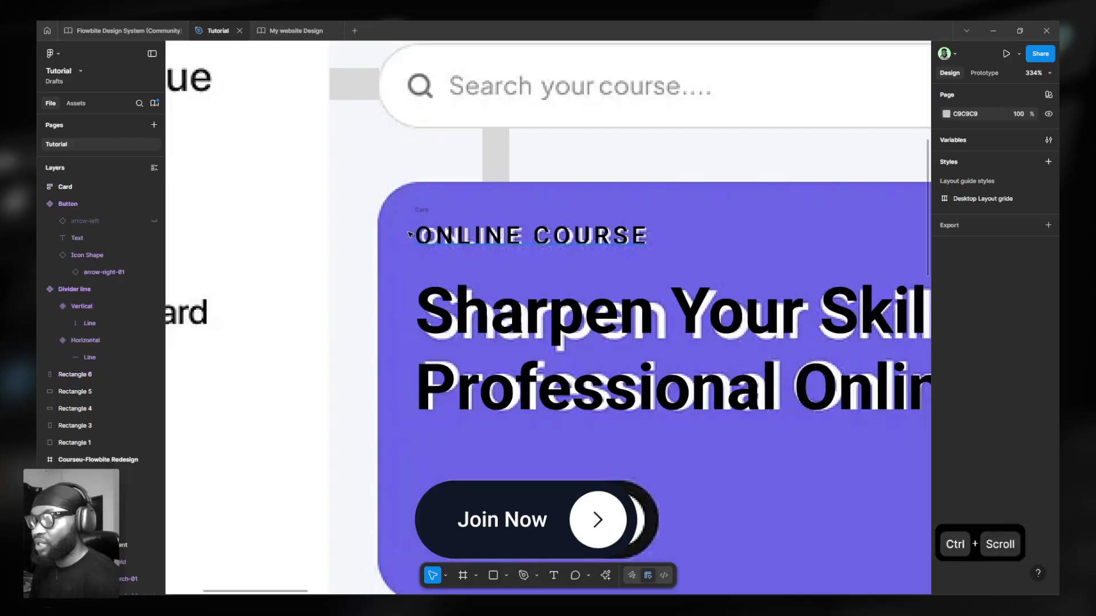
Set the Card frame's horizontal and vertical padding to the spacing variable 5 (20).
{"action": "scroll", "coordinate": [409, 234], "scroll_direction": "down", "scroll_amount": 3}
{"action": "left_click", "coordinate": [850, 325]}
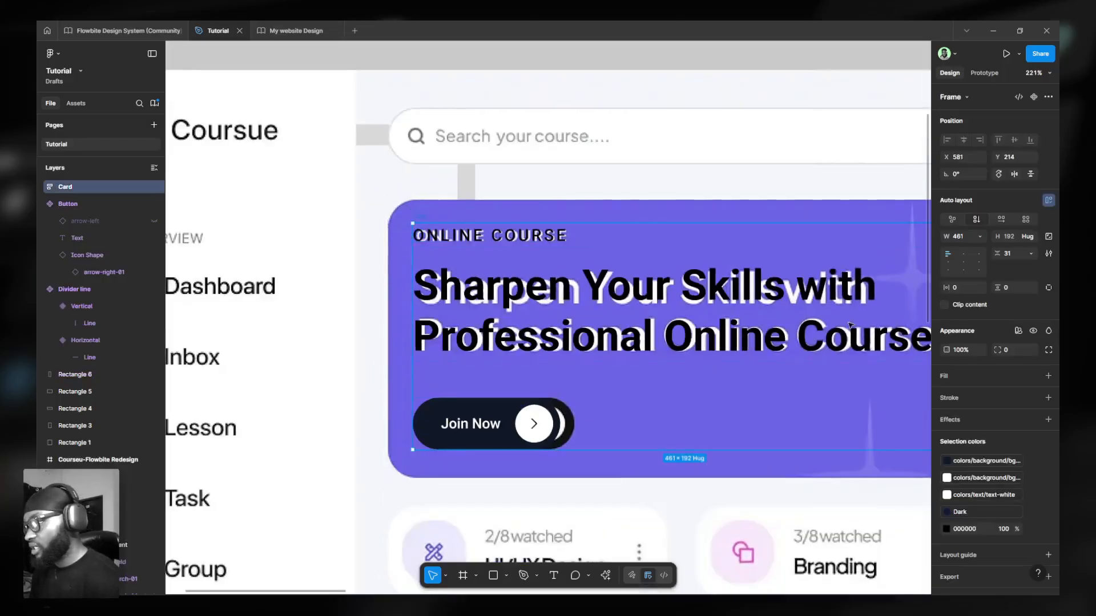
{"action": "left_click", "coordinate": [979, 290]}
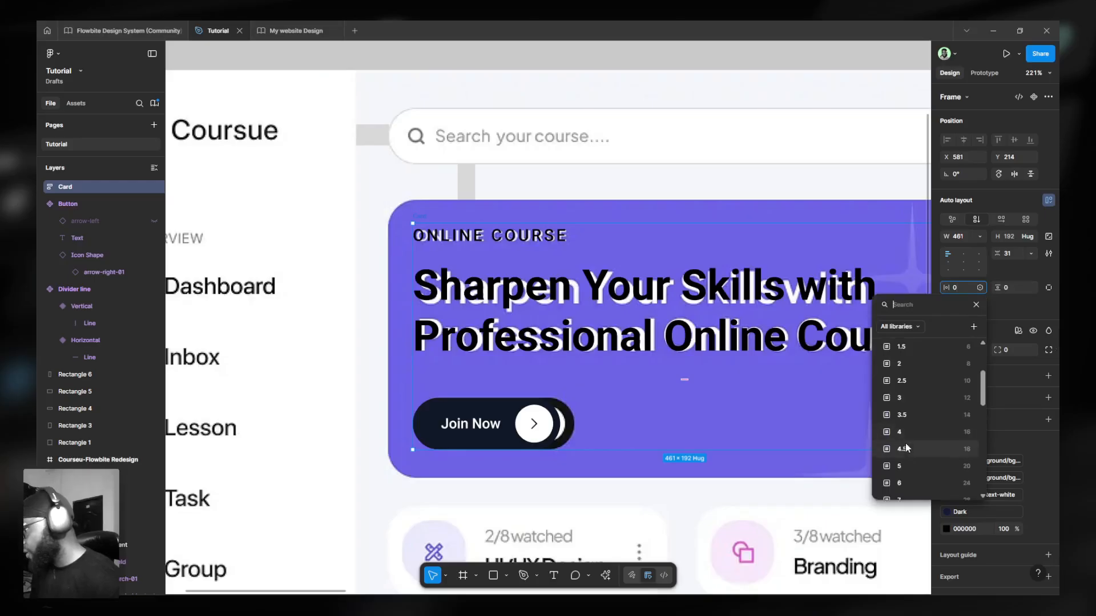
{"action": "left_click", "coordinate": [905, 462]}
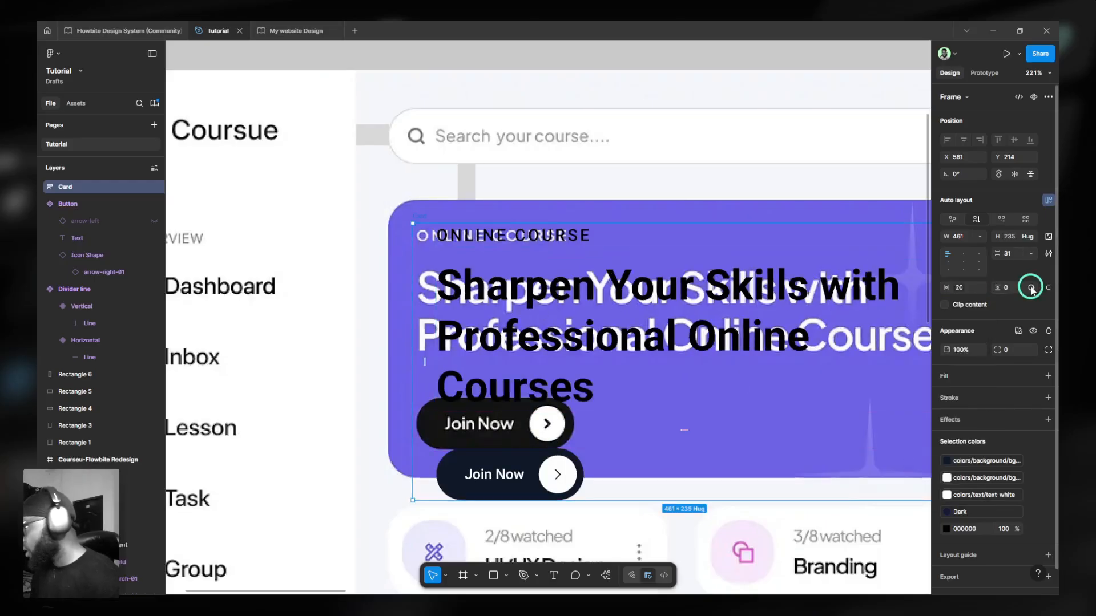
{"action": "left_click", "coordinate": [1031, 288]}
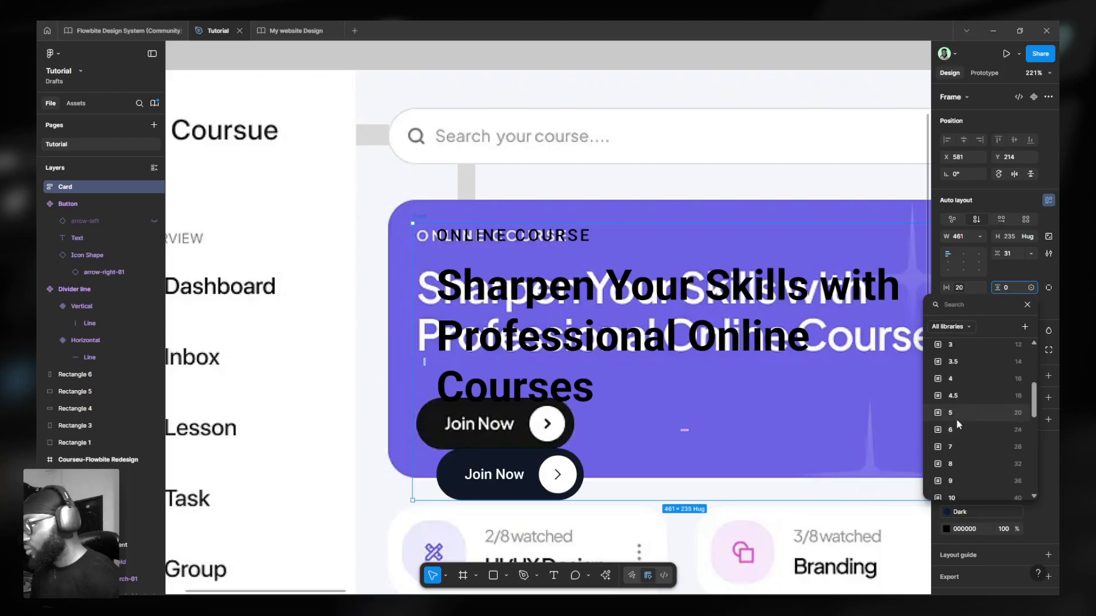
{"action": "left_click", "coordinate": [961, 413]}
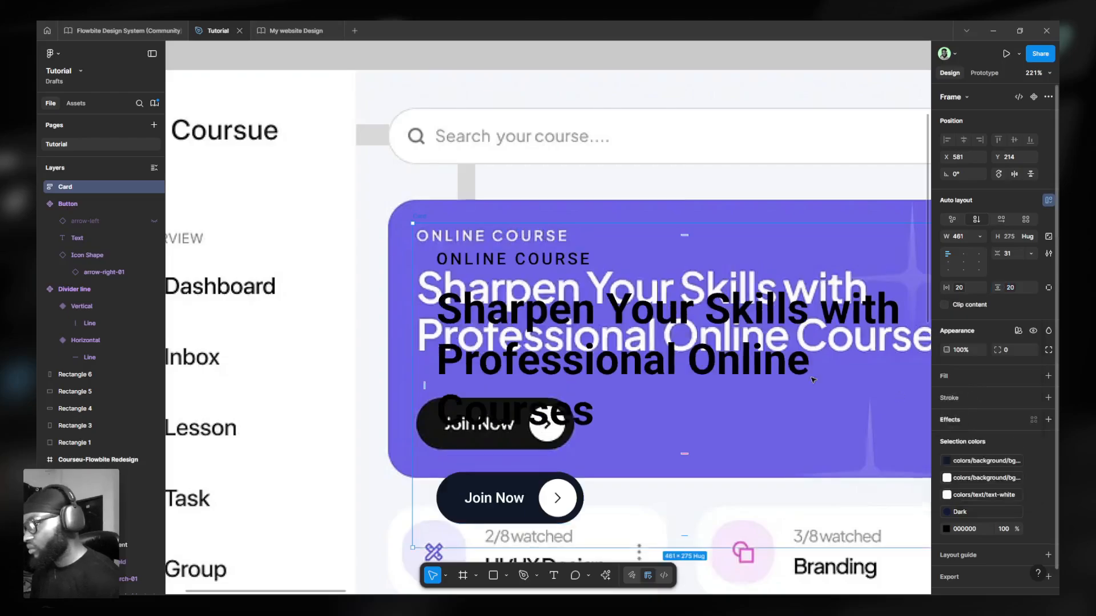
Fit the Card frame over the purple banner, placing it at X 561, Y 194 with a width of 761.
{"action": "scroll", "coordinate": [812, 379], "scroll_direction": "down", "scroll_amount": 5}
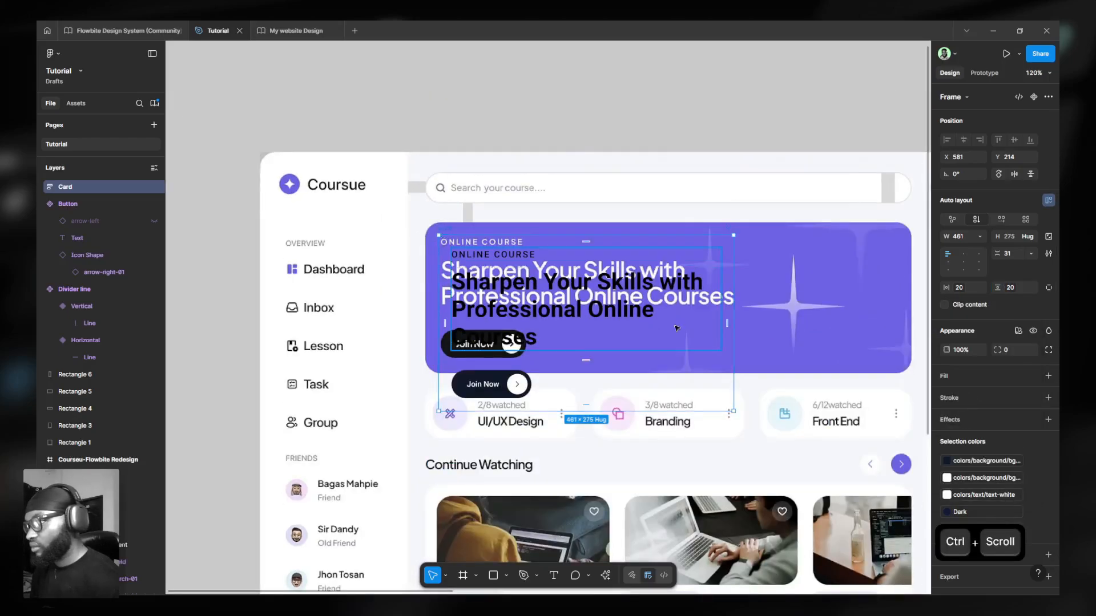
{"action": "left_click_drag", "start_coordinate": [777, 335], "coordinate": [913, 317]}
{"action": "scroll", "coordinate": [471, 293], "scroll_direction": "up", "scroll_amount": 3}
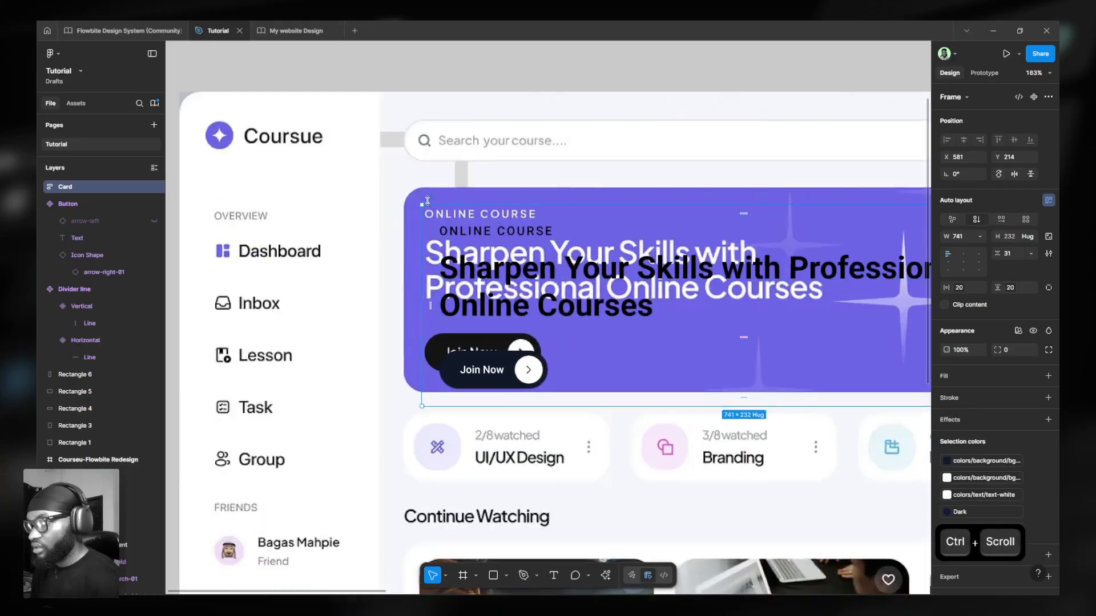
{"action": "left_click_drag", "start_coordinate": [428, 201], "coordinate": [411, 179]}
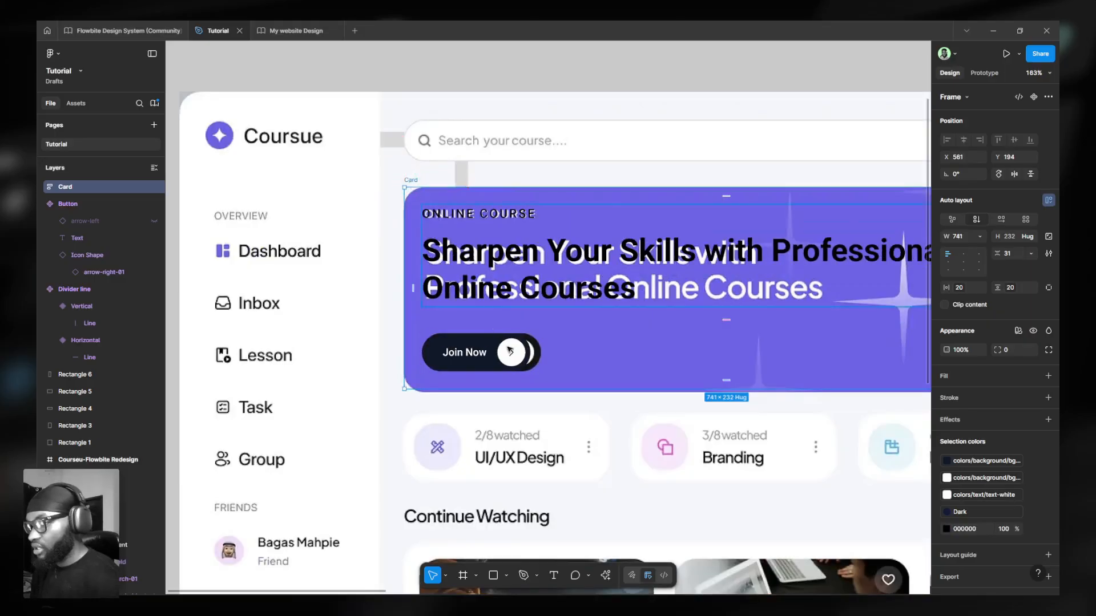
{"action": "scroll", "coordinate": [528, 260], "scroll_direction": "right", "scroll_amount": 4}
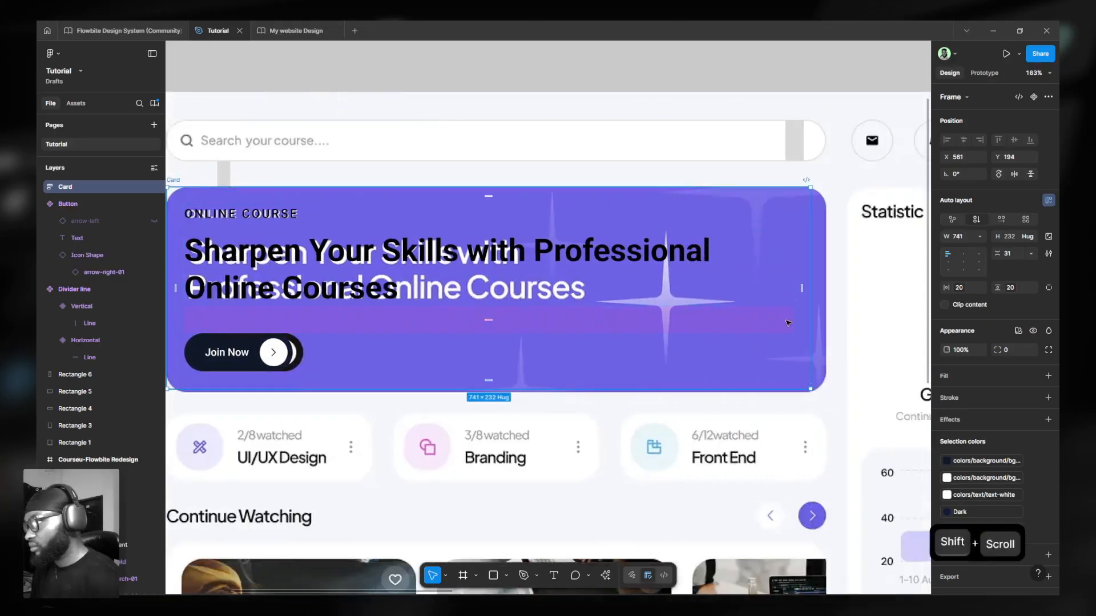
{"action": "left_click_drag", "start_coordinate": [822, 328], "coordinate": [828, 330]}
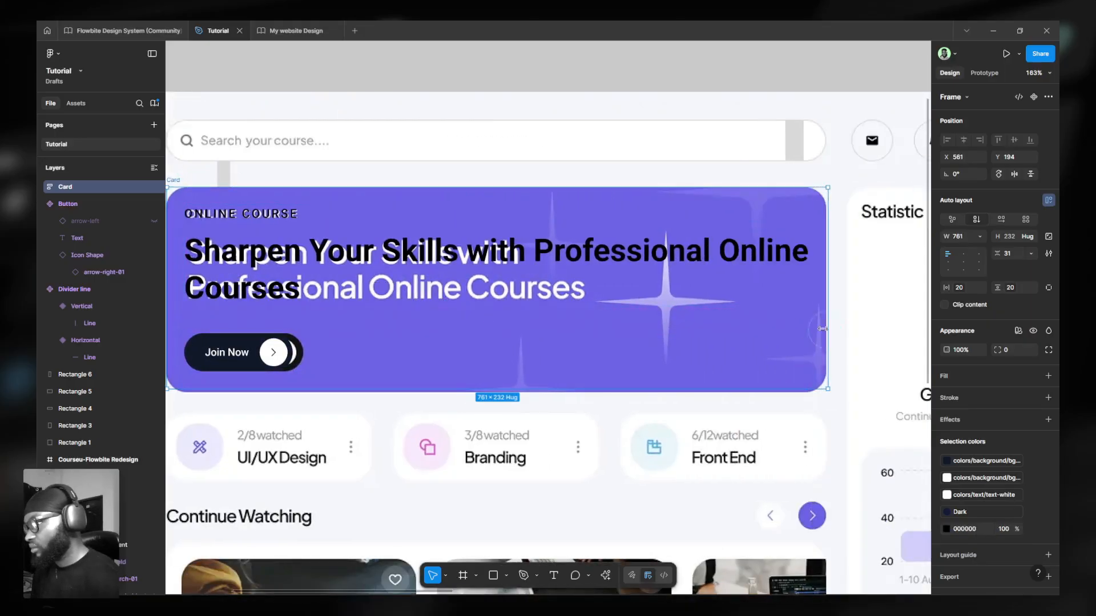
Set the vertical gap between the Card frame's items to the spacing variable 8 (32).
{"action": "scroll", "coordinate": [822, 329], "scroll_direction": "down", "scroll_amount": 5}
{"action": "scroll", "coordinate": [750, 290], "scroll_direction": "up", "scroll_amount": 6}
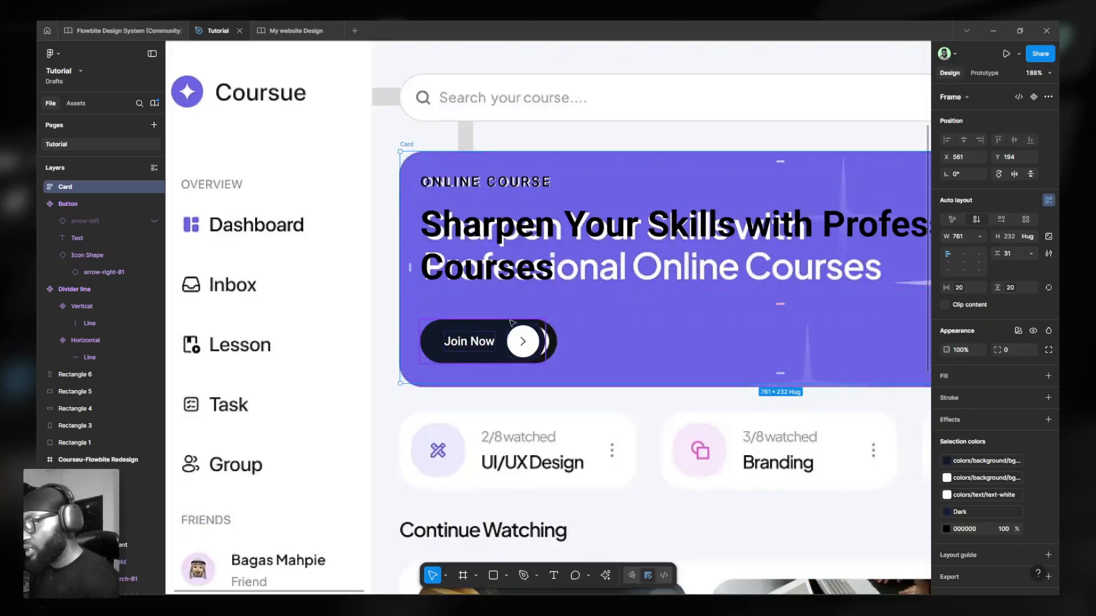
{"action": "left_click", "coordinate": [1031, 254]}
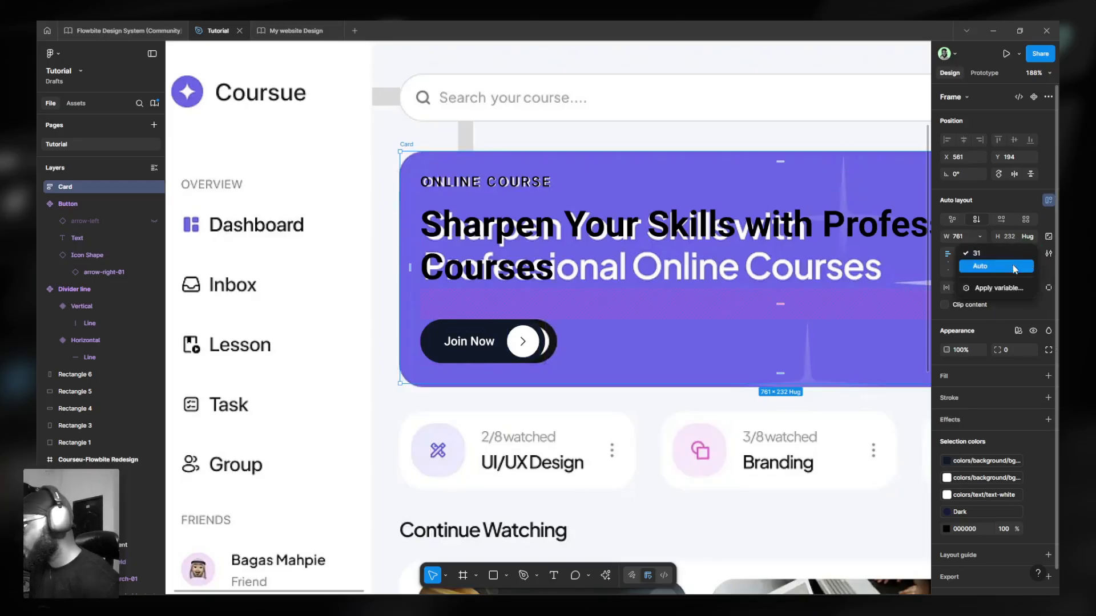
{"action": "left_click", "coordinate": [996, 285]}
{"action": "scroll", "coordinate": [957, 426], "scroll_direction": "down", "scroll_amount": 5}
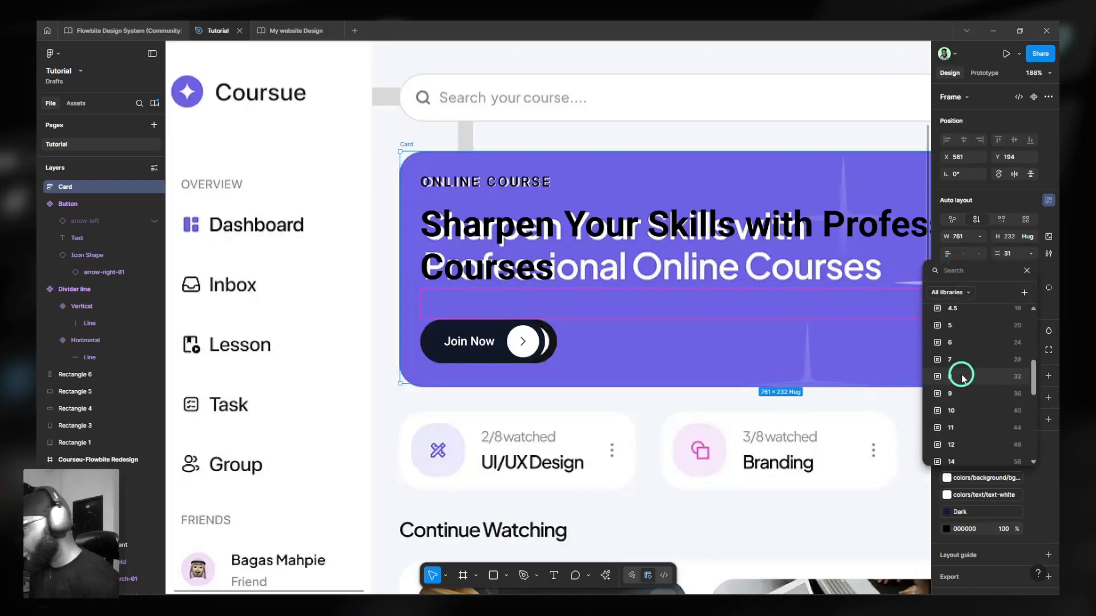
{"action": "left_click", "coordinate": [963, 378]}
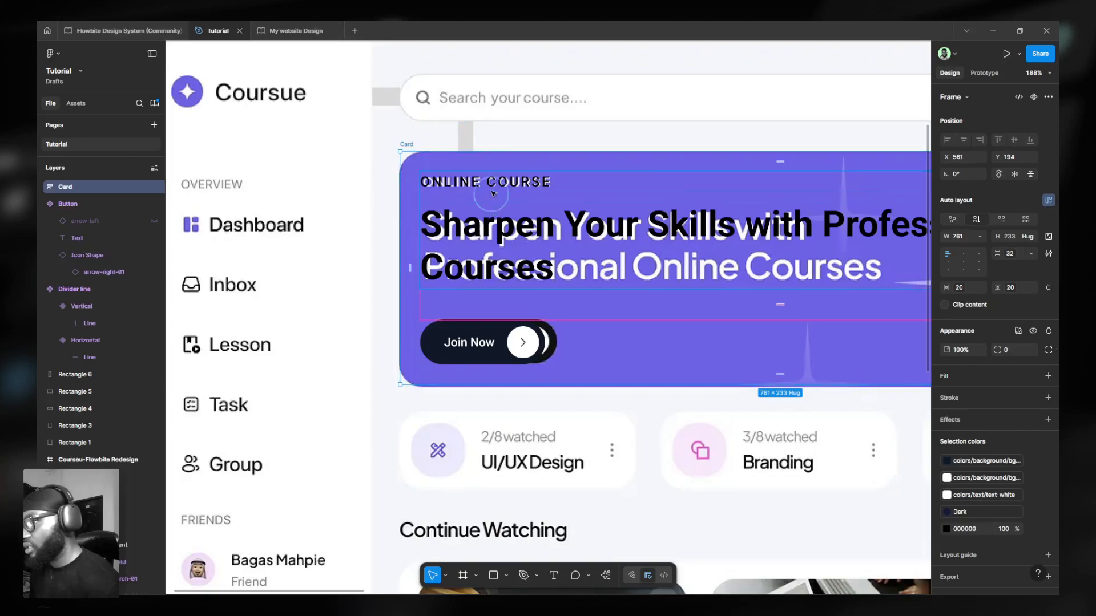
Set the vertical gap of the Text content frame inside Card to the spacing variable 3 (12).
{"action": "left_click", "coordinate": [820, 254]}
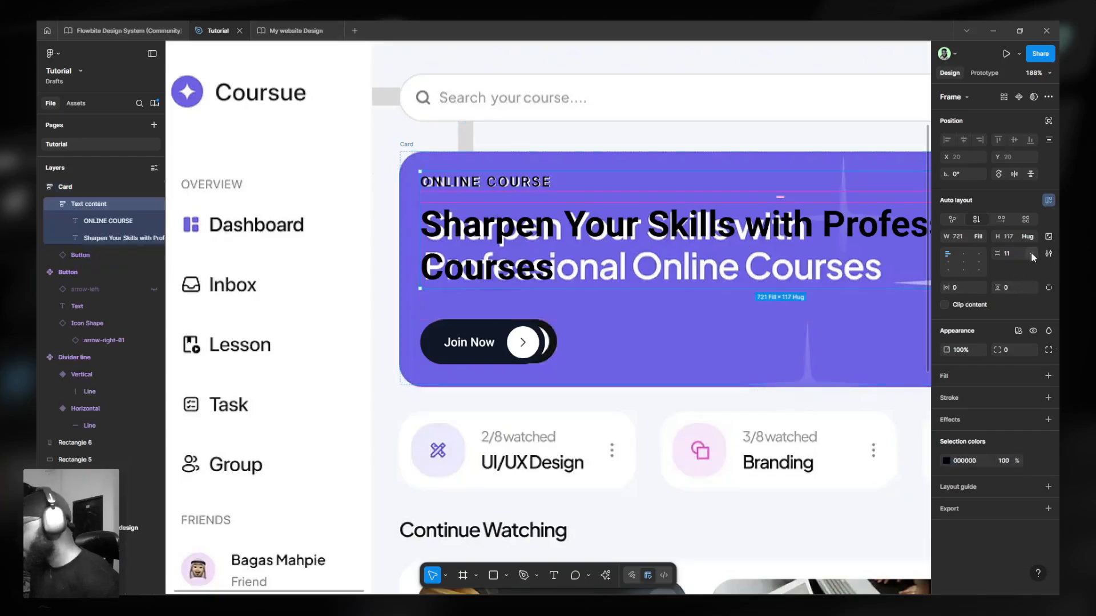
{"action": "left_click", "coordinate": [1031, 254]}
{"action": "key", "text": "Return"}
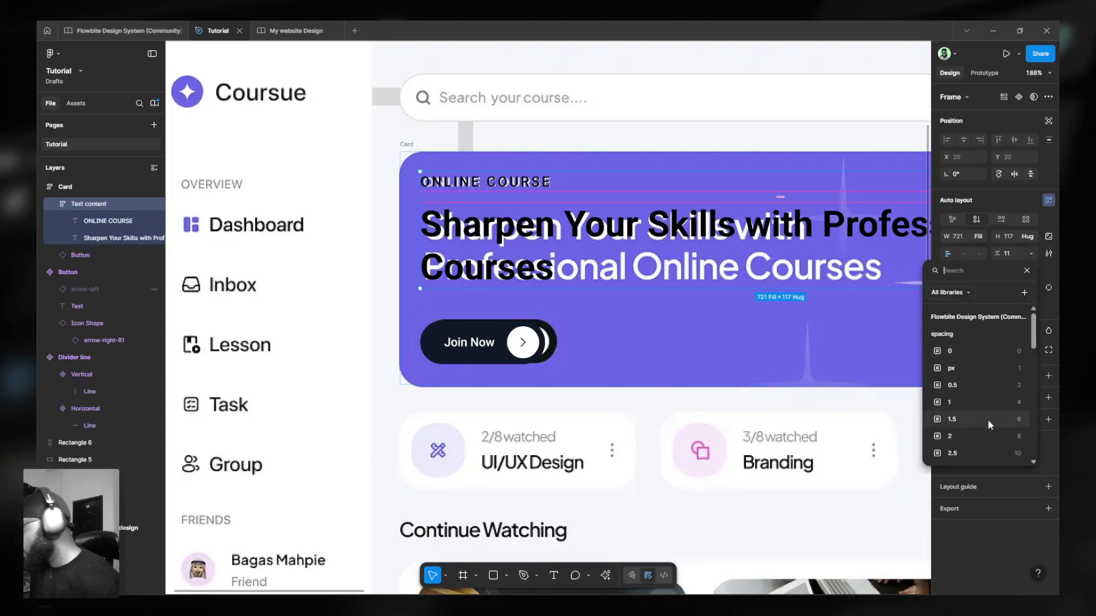
{"action": "scroll", "coordinate": [963, 437], "scroll_direction": "down", "scroll_amount": 2}
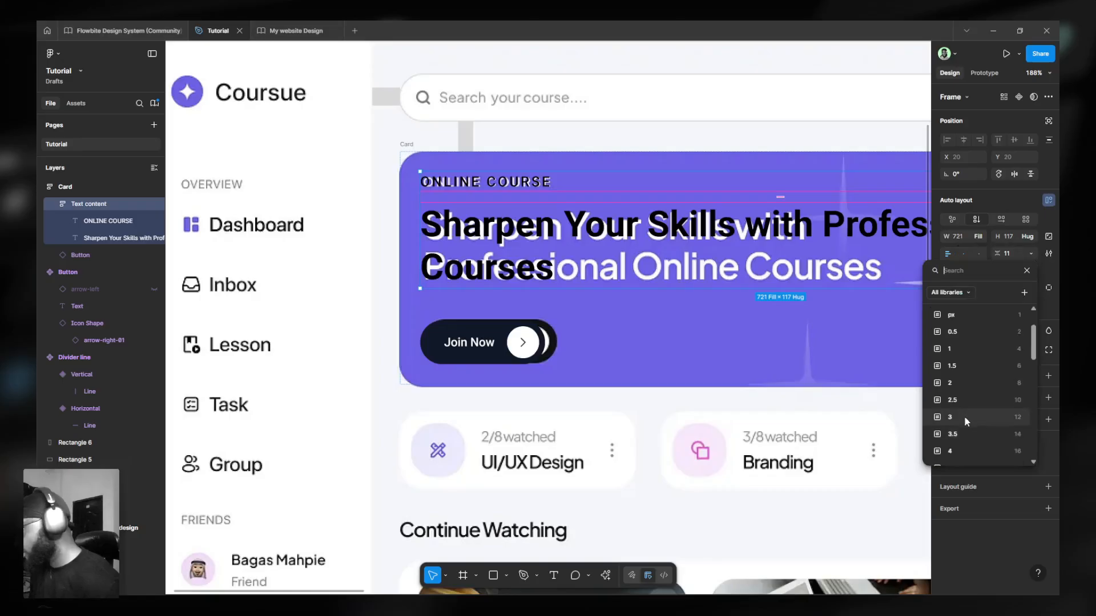
{"action": "left_click", "coordinate": [964, 416]}
Move the Card frame into Section 1 of the Main Area in the Courseu-Flowbite Redesign frame.
{"action": "scroll", "coordinate": [472, 297], "scroll_direction": "down", "scroll_amount": 4}
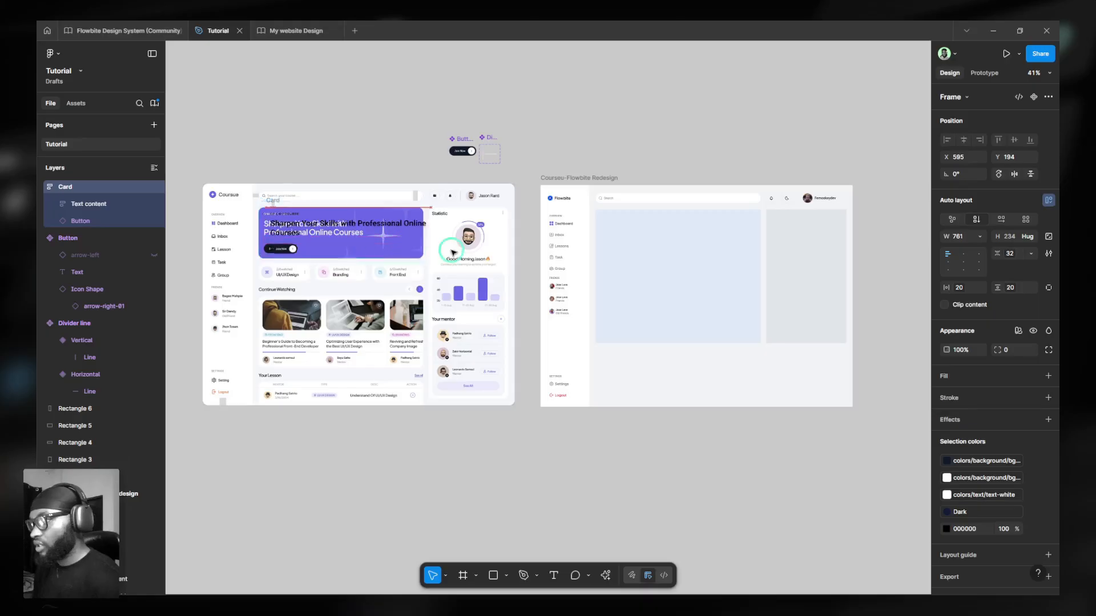
{"action": "left_click", "coordinate": [673, 285]}
{"action": "left_click_drag", "start_coordinate": [672, 285], "coordinate": [690, 276]}
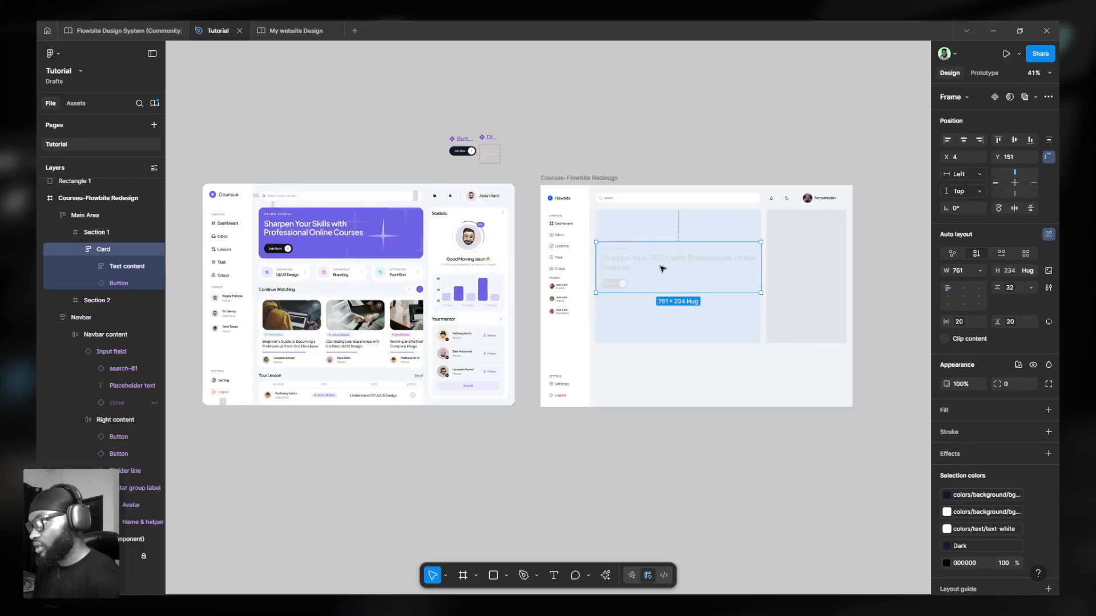
Set the opacity of the Main Area frame in the redesign to 100%.
{"action": "left_click", "coordinate": [710, 376]}
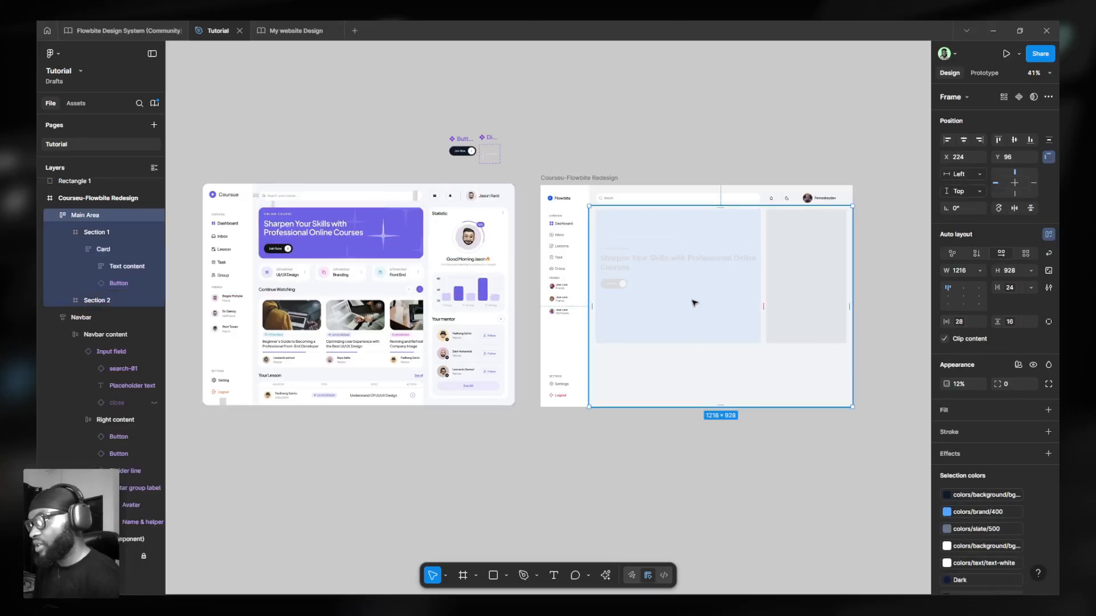
{"action": "left_click", "coordinate": [695, 300]}
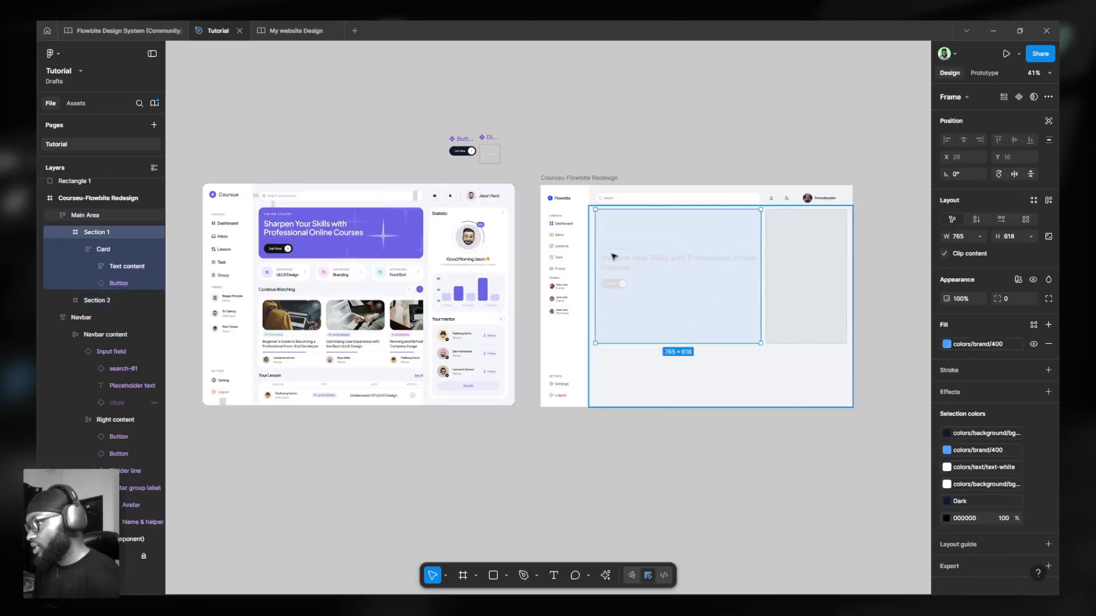
{"action": "key", "text": "shift+Return"}
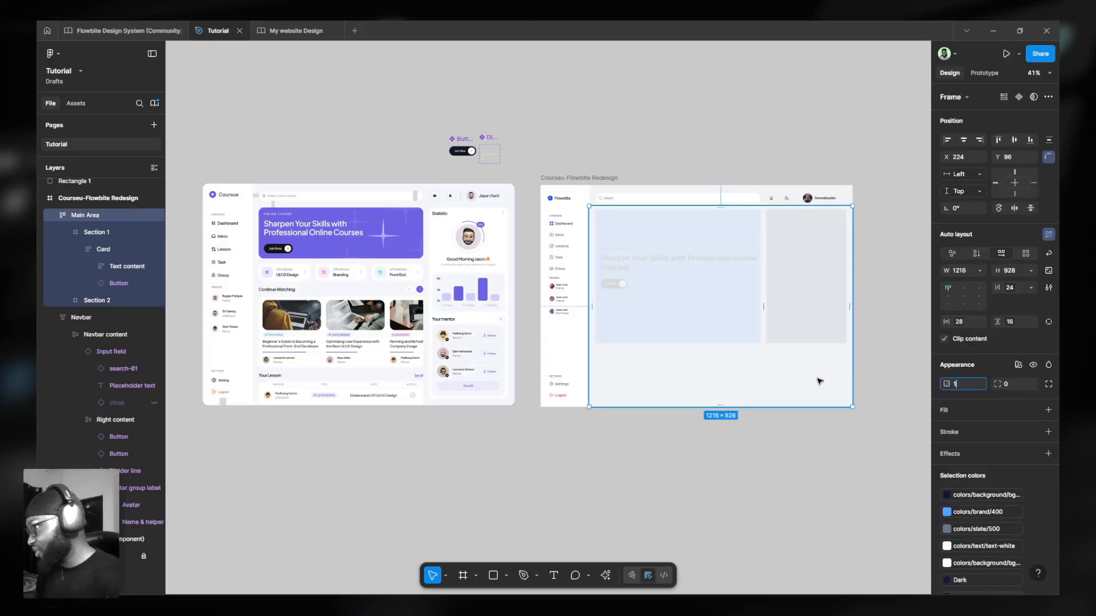
{"action": "key", "text": "Return"}
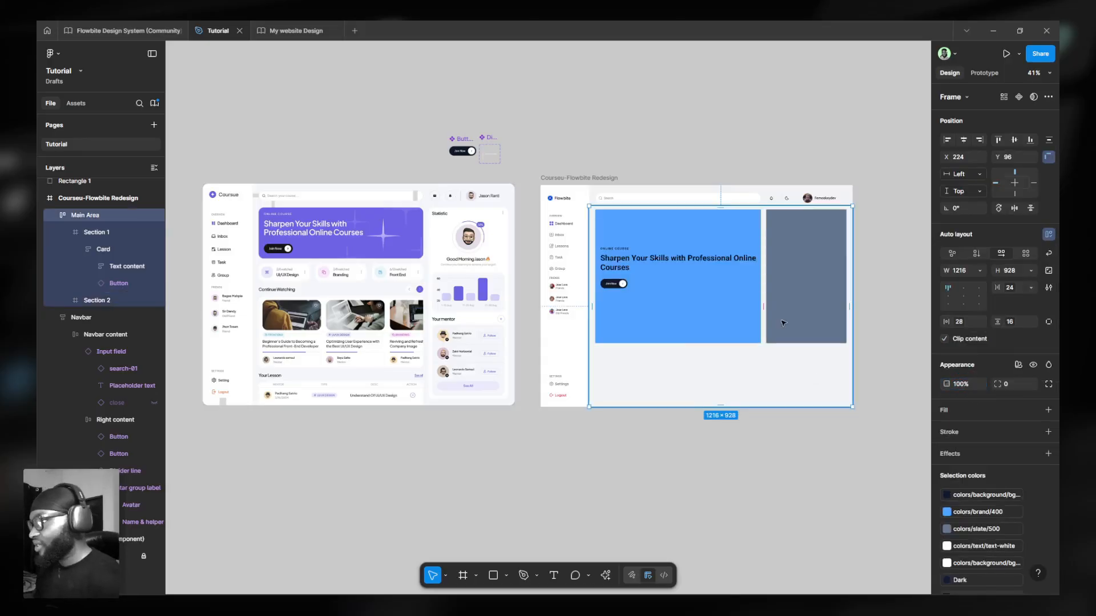
Apply a vertical auto layout to the Section 1 frame inside Main Area.
{"action": "scroll", "coordinate": [799, 269], "scroll_direction": "up", "scroll_amount": 3, "text": "ctrl"}
{"action": "left_click", "coordinate": [713, 295], "text": "ctrl"}
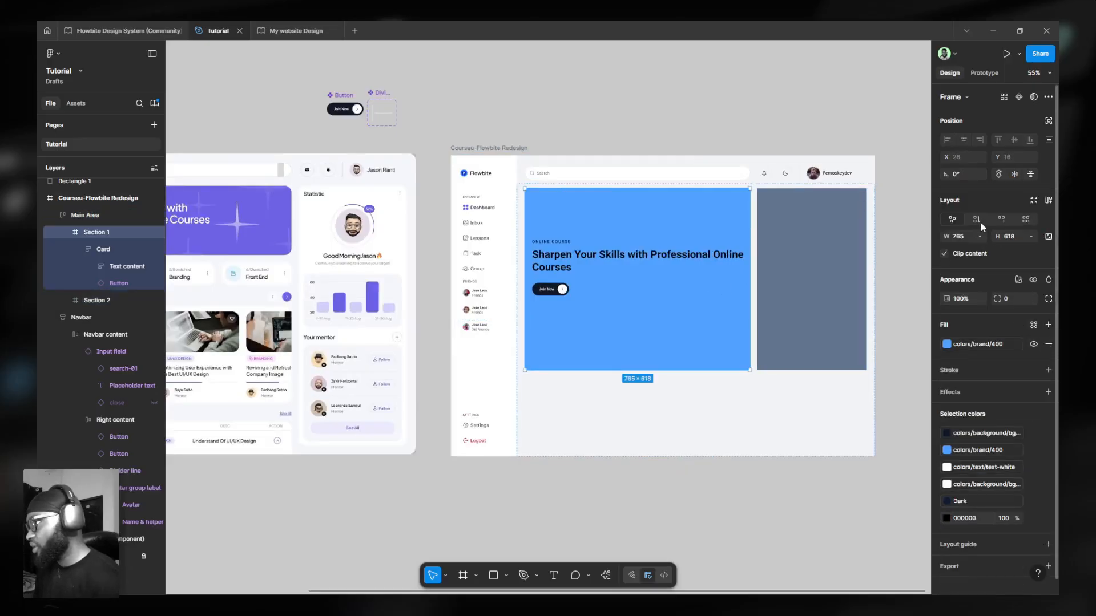
{"action": "scroll", "coordinate": [709, 276], "scroll_direction": "down", "scroll_amount": 3, "text": "ctrl"}
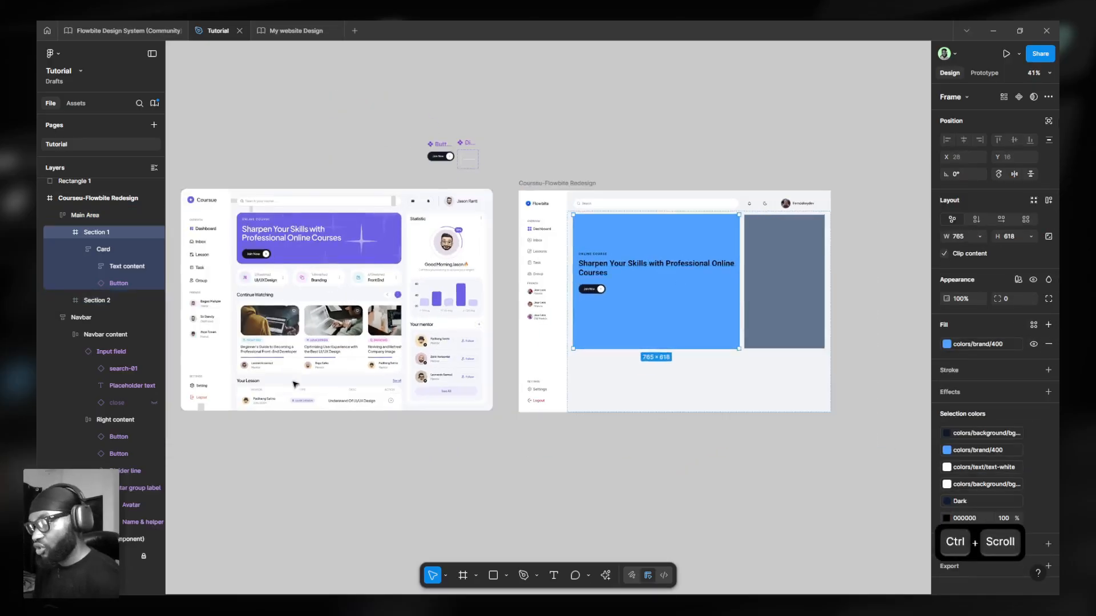
{"action": "scroll", "coordinate": [763, 274], "scroll_direction": "up", "scroll_amount": 1, "text": "ctrl"}
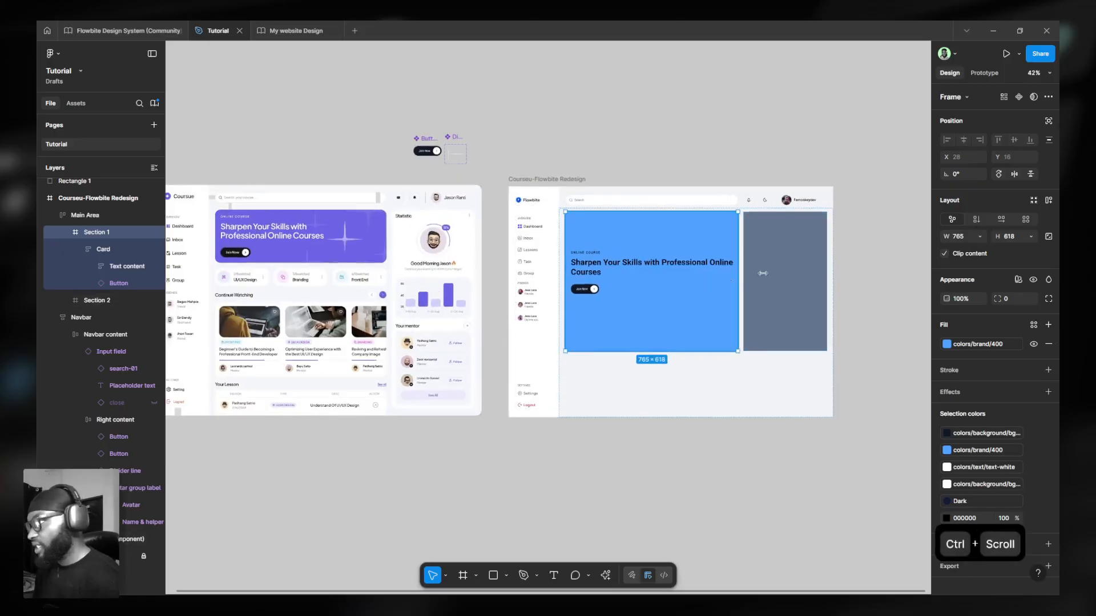
{"action": "left_click", "coordinate": [976, 220]}
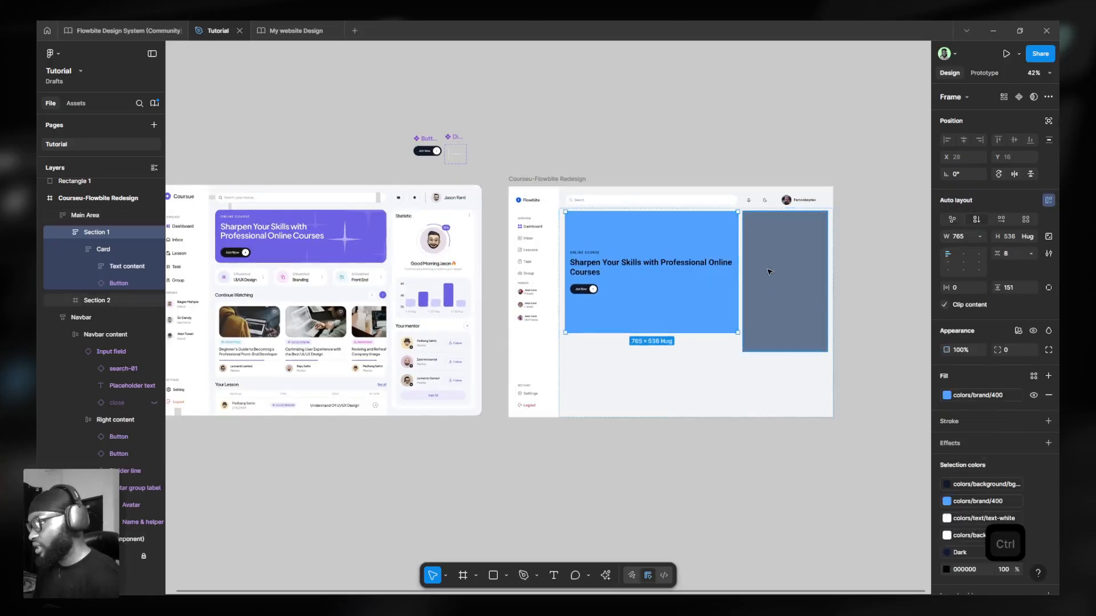
Remove the blue colors/brand/400 fill from the Section 1 frame.
{"action": "scroll", "coordinate": [765, 269], "scroll_direction": "up", "scroll_amount": 2, "text": "ctrl"}
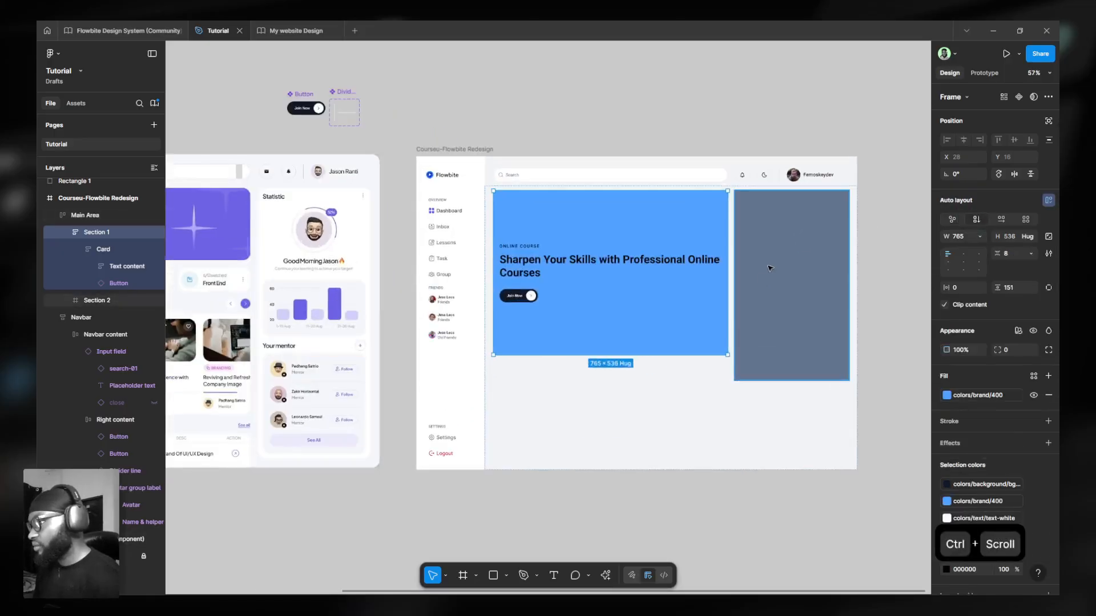
{"action": "left_click", "coordinate": [1049, 395]}
{"action": "scroll", "coordinate": [702, 225], "scroll_direction": "up", "scroll_amount": 4, "text": "ctrl"}
{"action": "scroll", "coordinate": [591, 299], "scroll_direction": "down", "scroll_amount": 4, "text": "ctrl"}
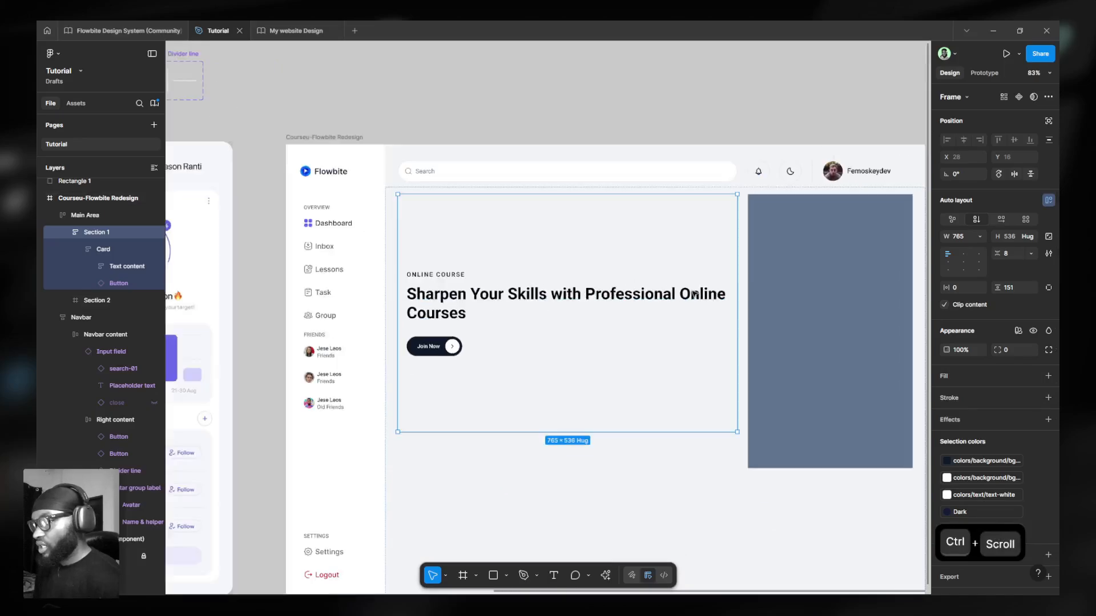
Set the vertical padding of the Section 1 frame to the spacing variable 0.
{"action": "double_click", "coordinate": [558, 313]}
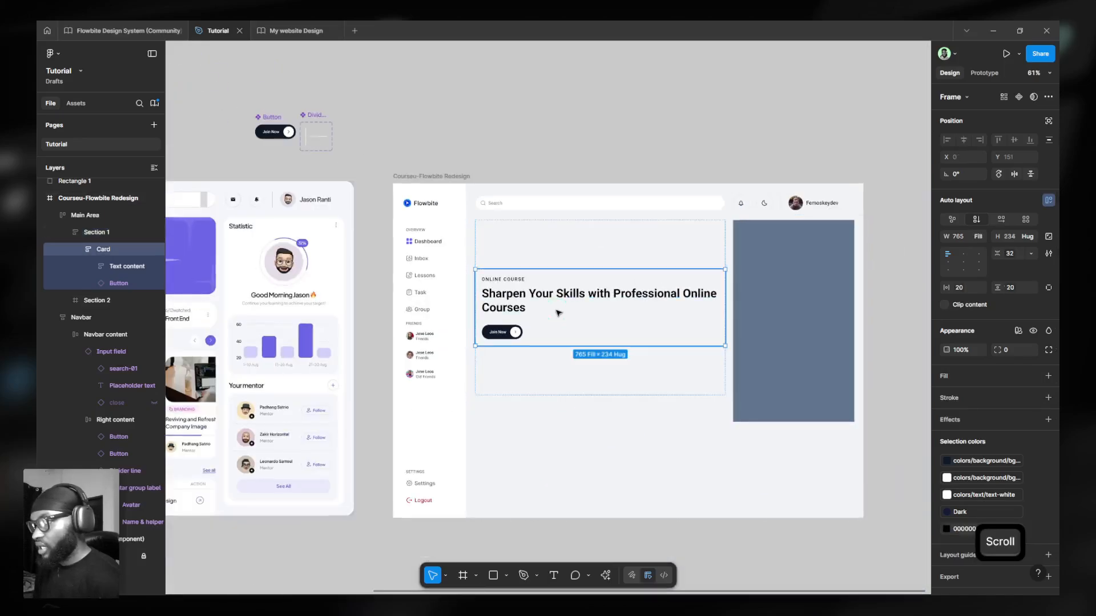
{"action": "left_click", "coordinate": [597, 243]}
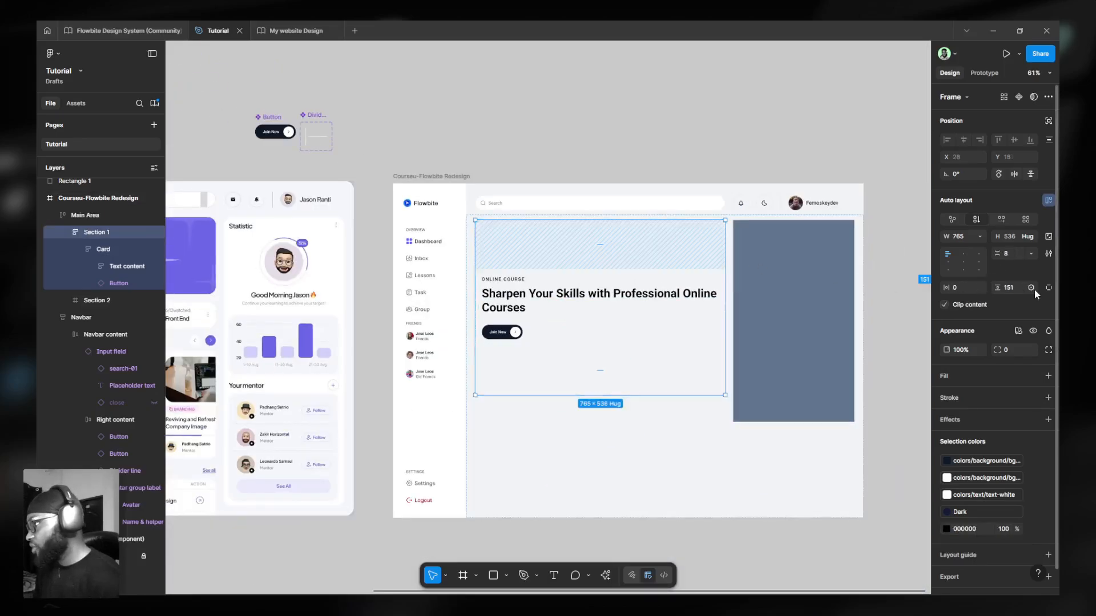
{"action": "left_click", "coordinate": [1031, 291]}
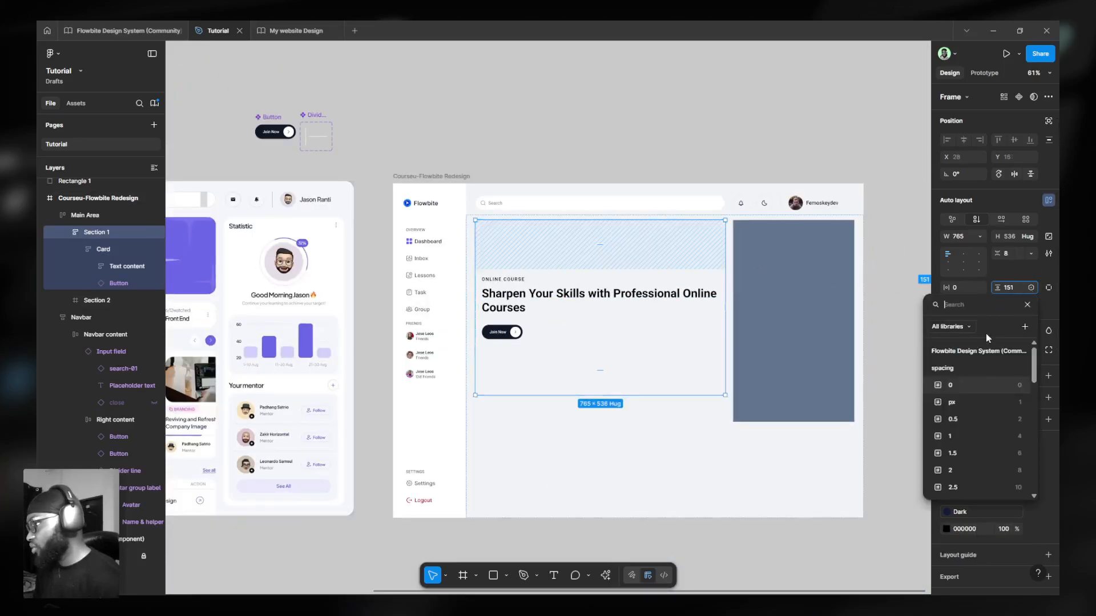
{"action": "left_click", "coordinate": [968, 379]}
Fill the Card frame in Section 1 with the Flowbite library color indigo/500.
{"action": "scroll", "coordinate": [585, 268], "scroll_direction": "up", "scroll_amount": 3, "text": "ctrl"}
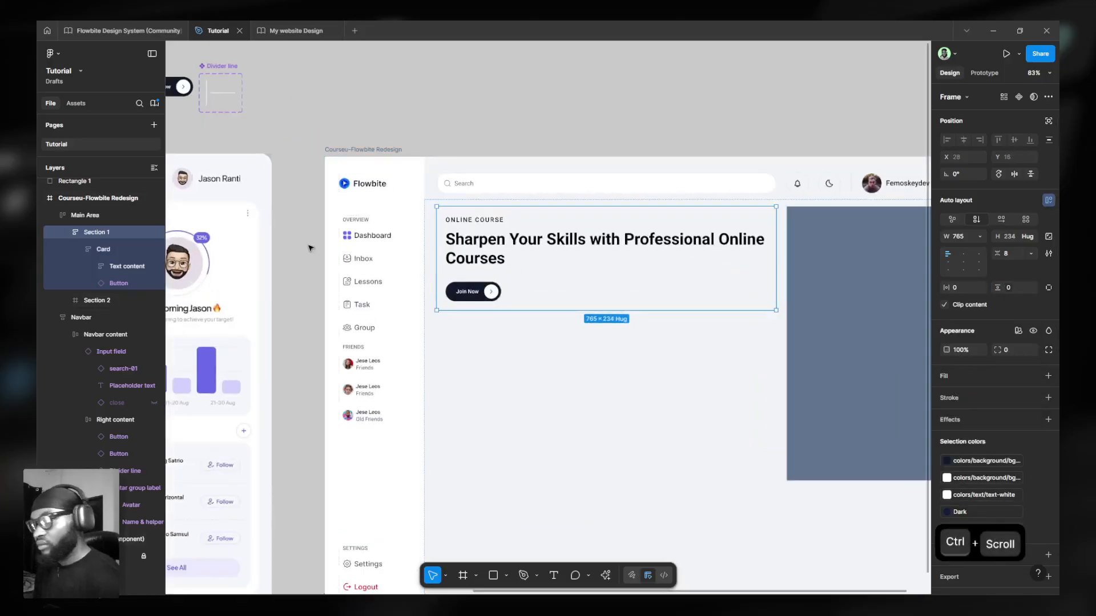
{"action": "left_click", "coordinate": [105, 255]}
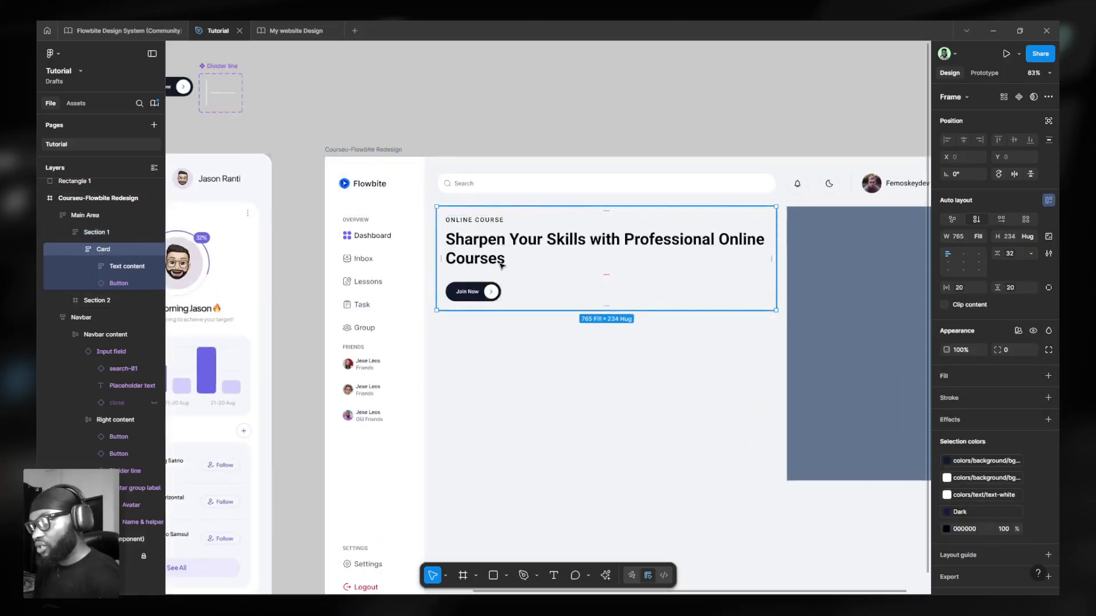
{"action": "left_click", "coordinate": [1033, 376]}
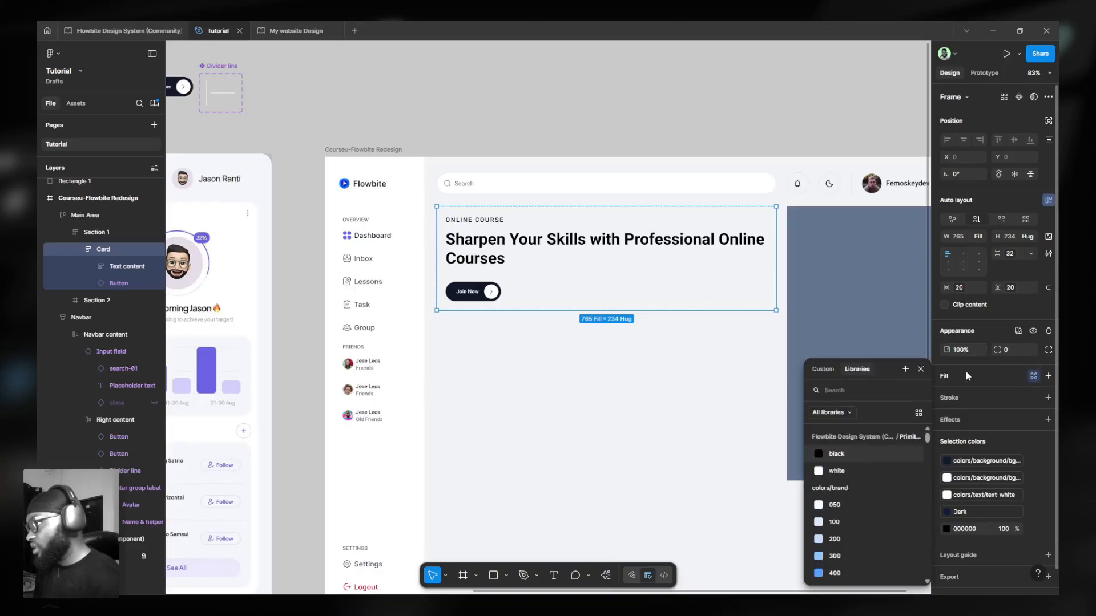
{"action": "left_click_drag", "start_coordinate": [890, 366], "coordinate": [826, 235]}
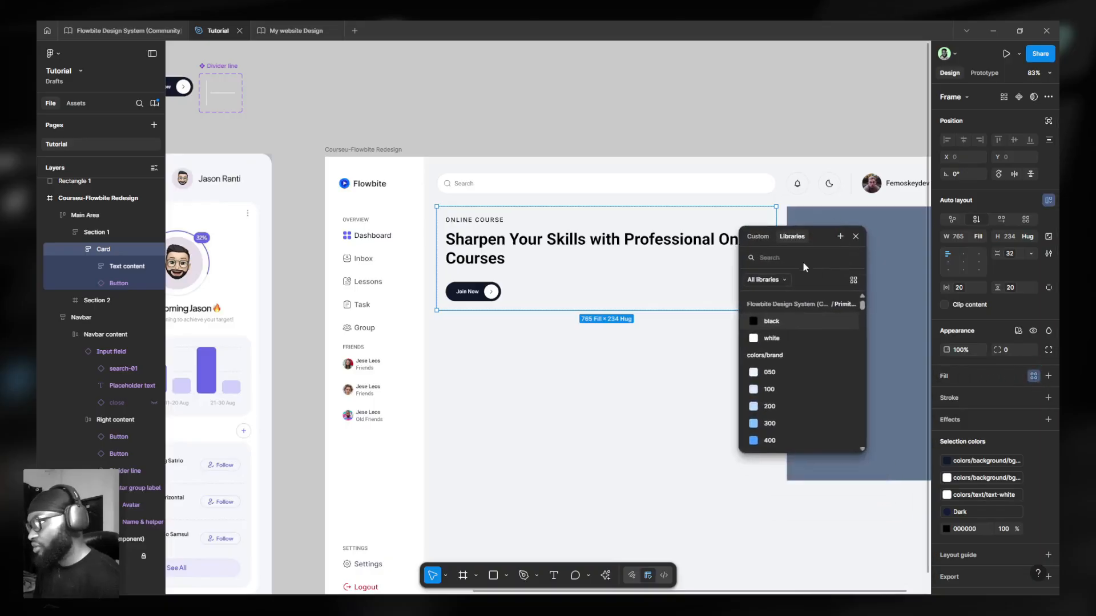
{"action": "type", "text": "in"}
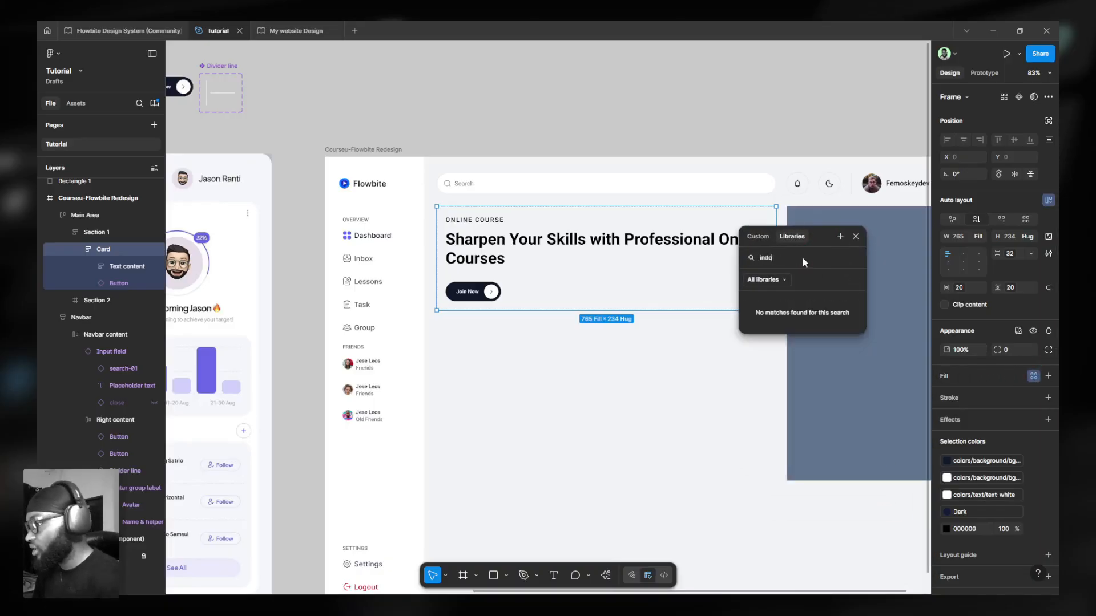
{"action": "type", "text": "digo"}
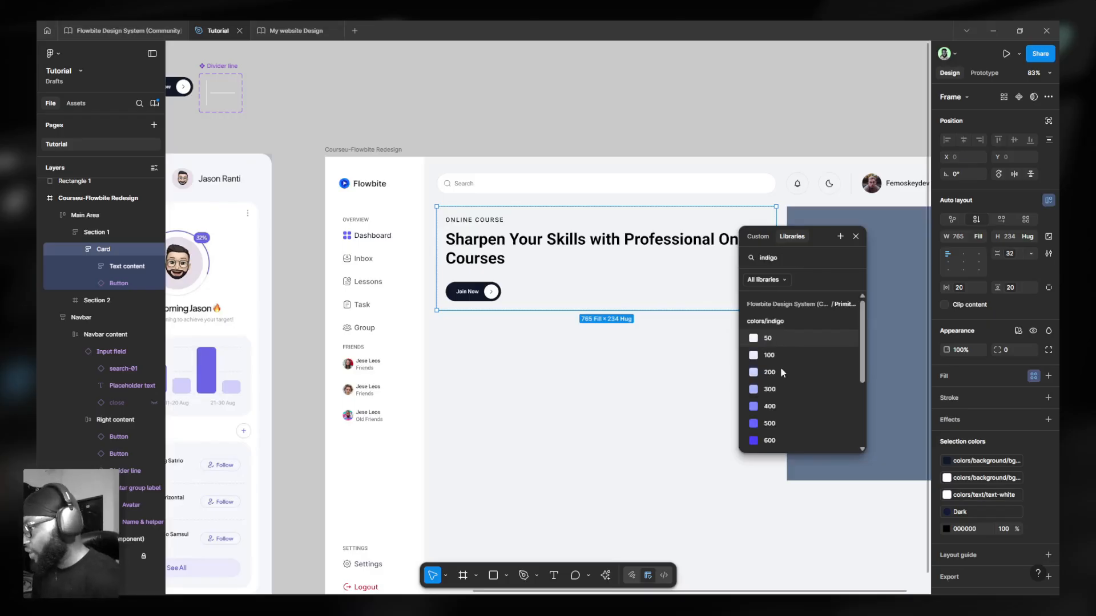
{"action": "left_click", "coordinate": [781, 423]}
{"action": "key", "text": "Escape"}
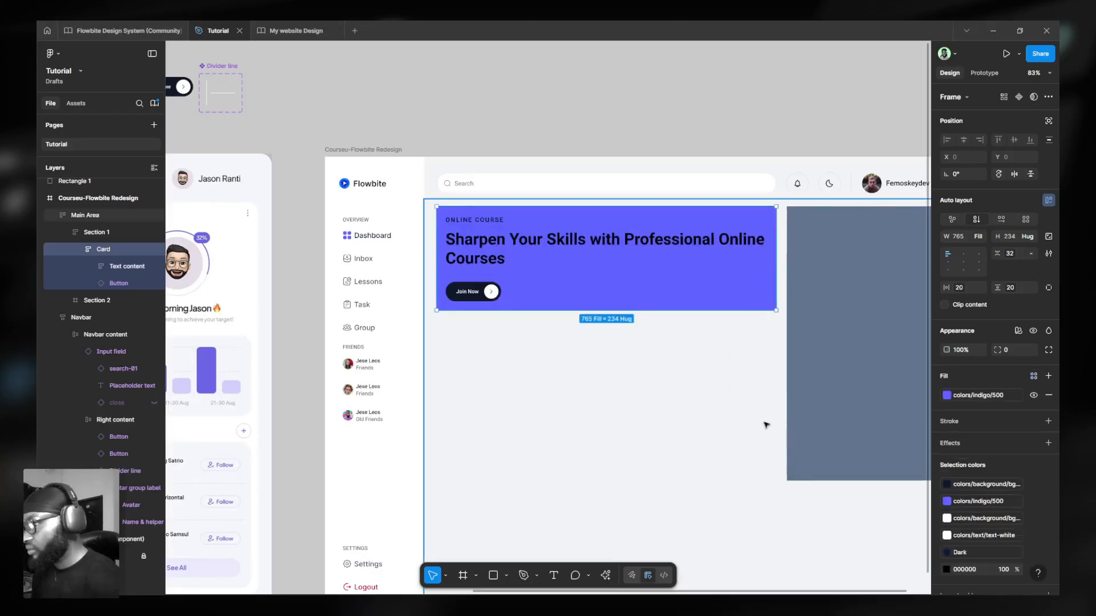
Change the color of the Card's Text content frame to the library color text-white.
{"action": "scroll", "coordinate": [673, 294], "scroll_direction": "down", "scroll_amount": 3, "text": "ctrl"}
{"action": "scroll", "coordinate": [580, 294], "scroll_direction": "left", "scroll_amount": 3}
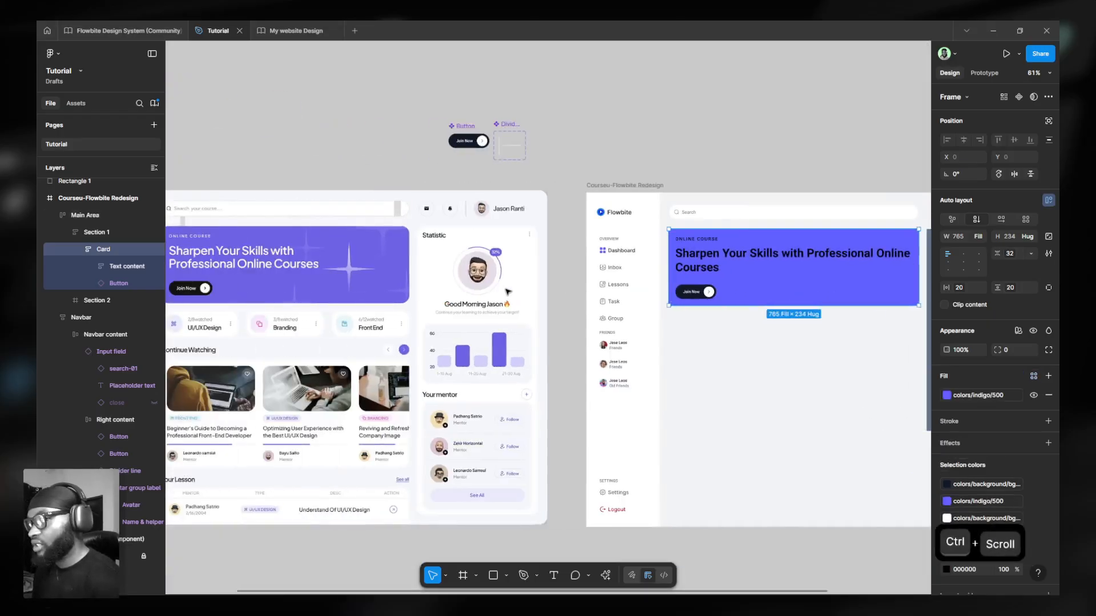
{"action": "scroll", "coordinate": [775, 269], "scroll_direction": "up", "scroll_amount": 2, "text": "ctrl"}
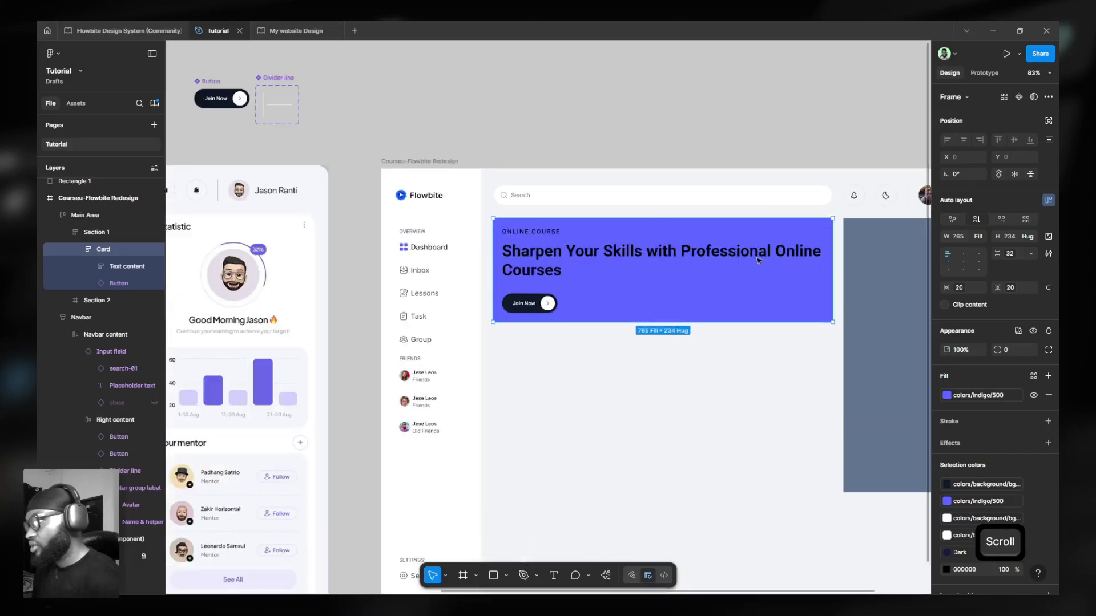
{"action": "left_click", "coordinate": [737, 252], "text": "ctrl"}
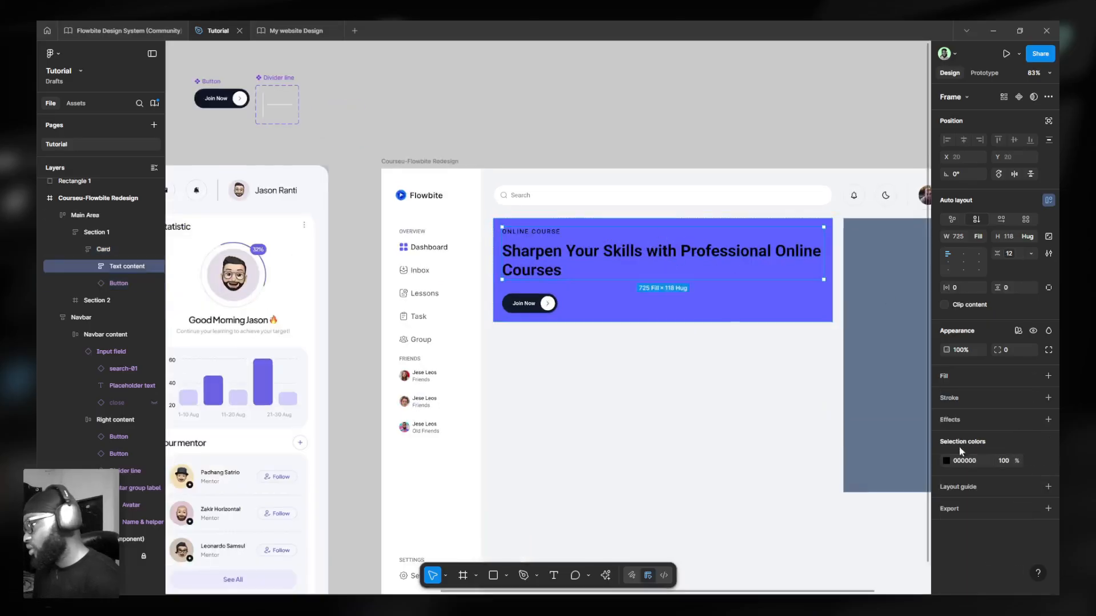
{"action": "left_click", "coordinate": [1031, 461]}
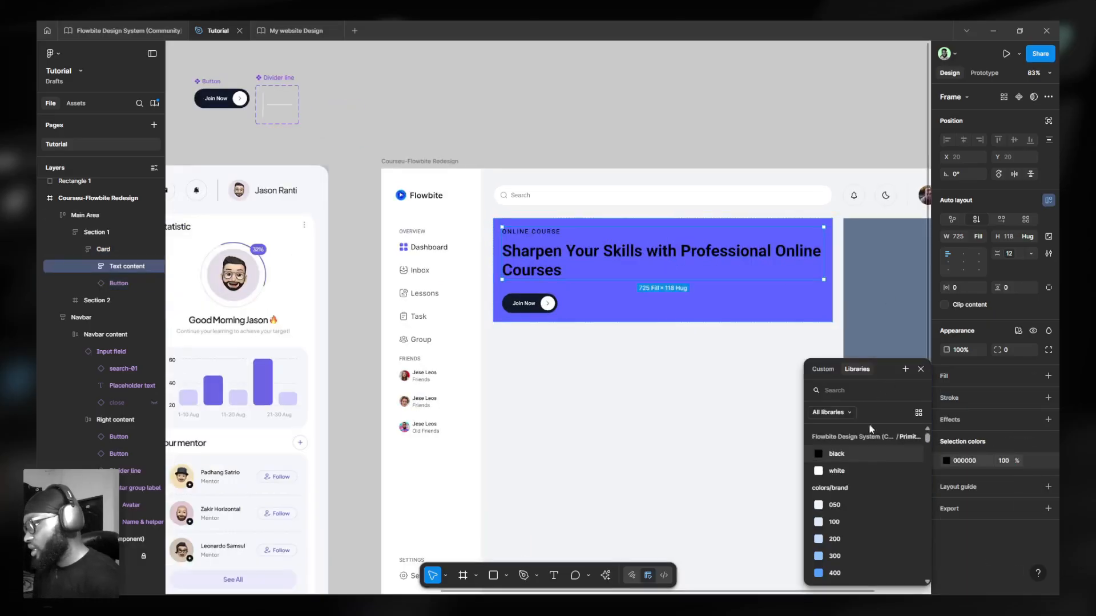
{"action": "type", "text": "text"}
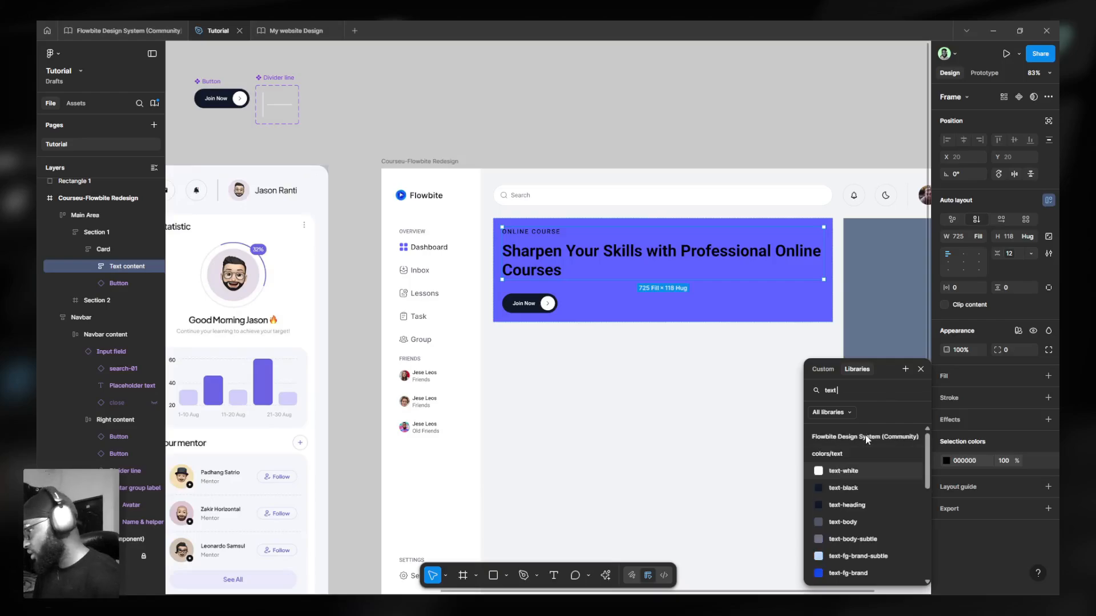
{"action": "left_click", "coordinate": [857, 472]}
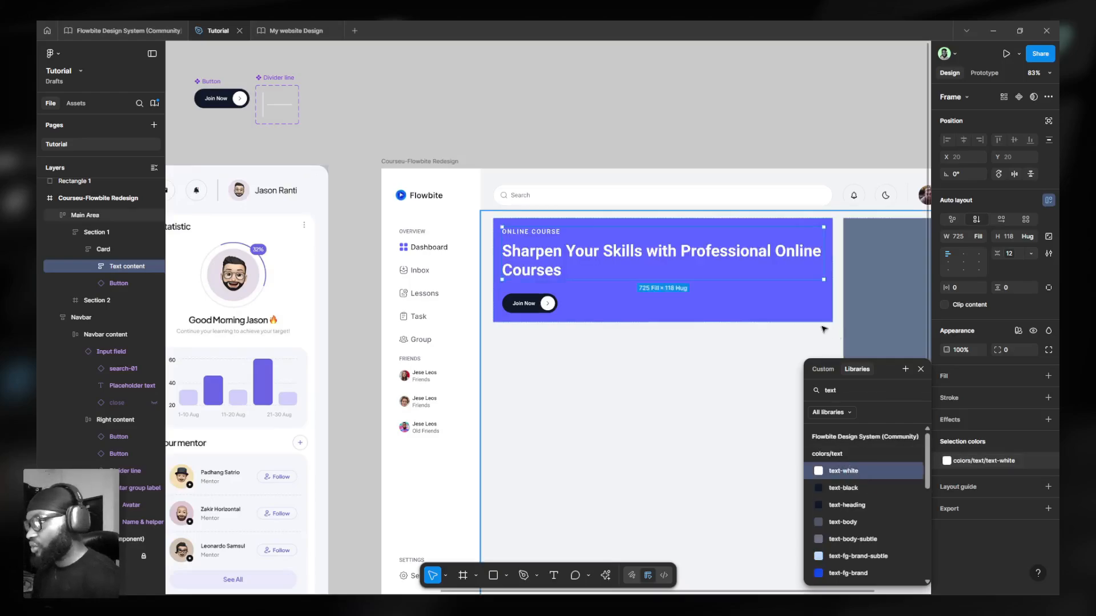
{"action": "key", "text": "ctrl"}
Insert a line break in the Card heading so that "Professional Online Courses" starts on the second line.
{"action": "left_click", "coordinate": [737, 263]}
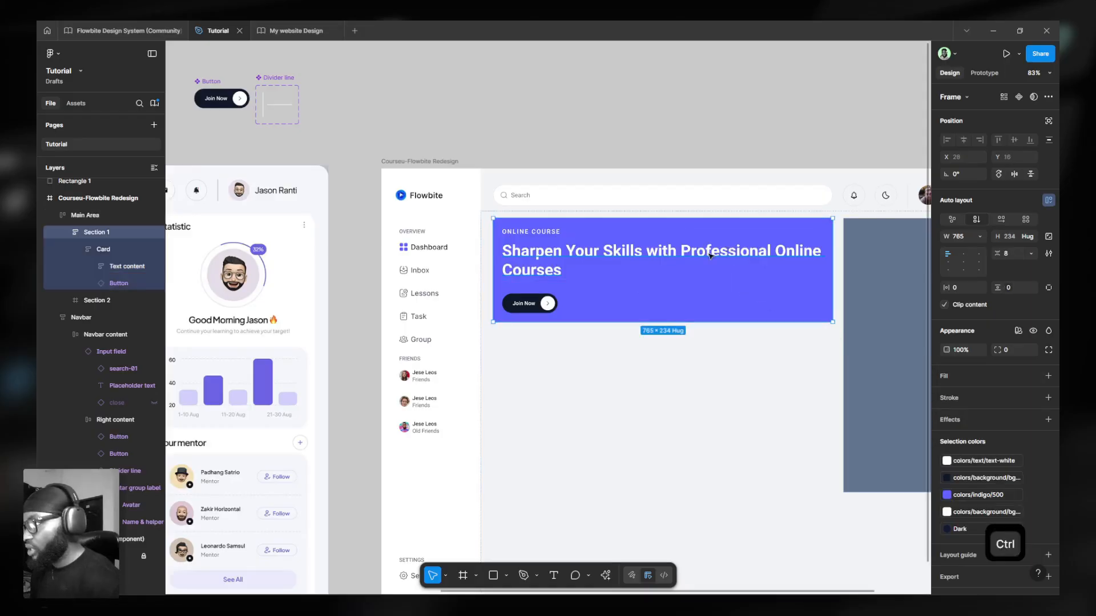
{"action": "left_click", "coordinate": [704, 254], "text": "ctrl"}
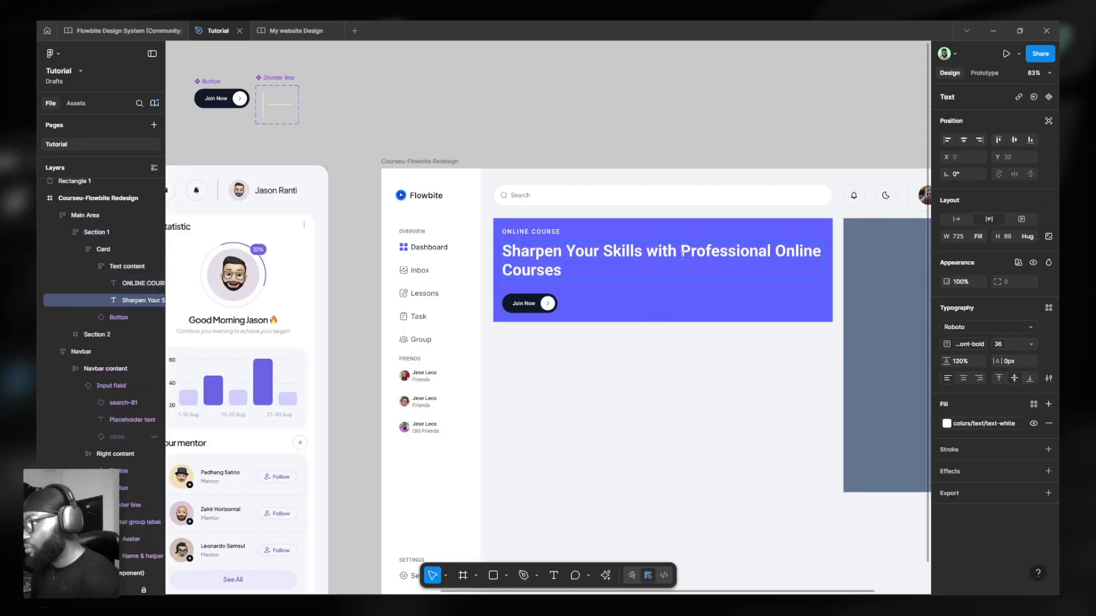
{"action": "key", "text": "shift+Return"}
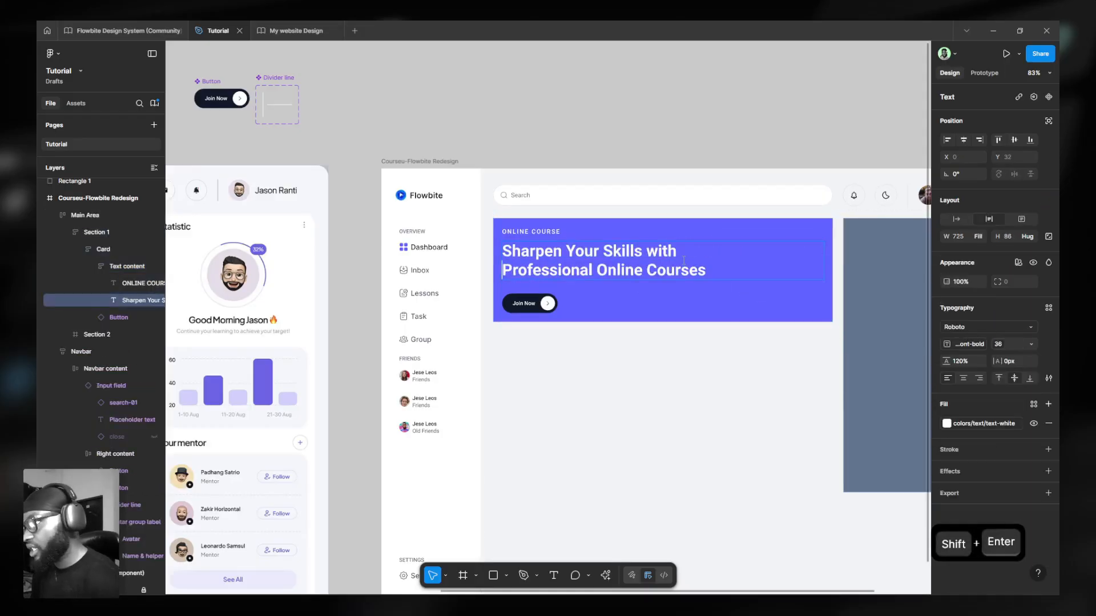
{"action": "key", "text": "Escape"}
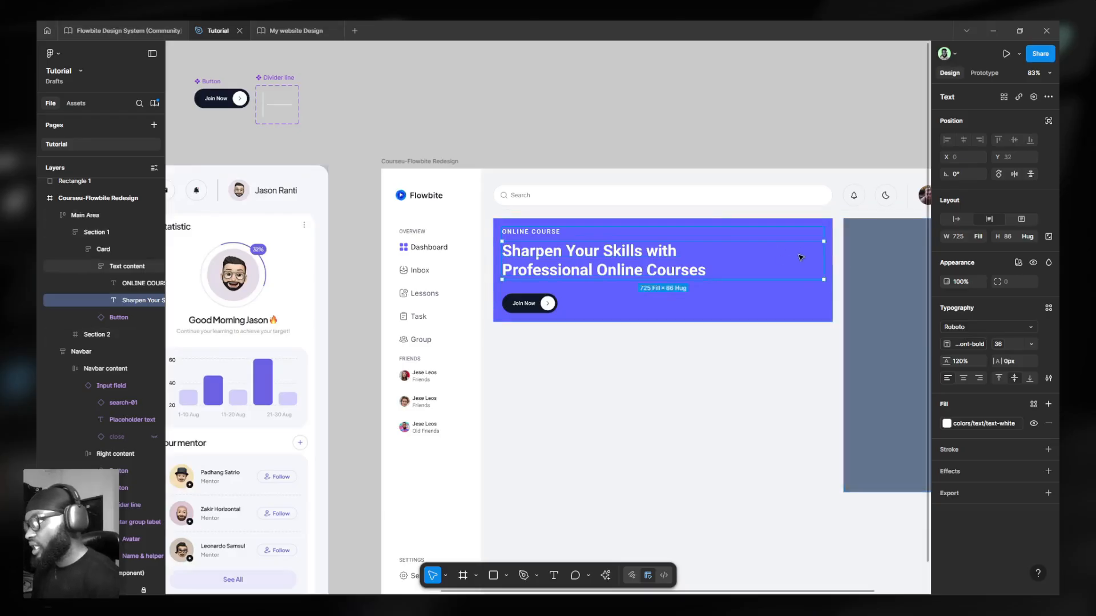
Draw a rectangle about 763 × 235 over the purple banner of the Coursue dashboard.
{"action": "scroll", "coordinate": [661, 326], "scroll_direction": "down", "scroll_amount": 3}
{"action": "scroll", "coordinate": [714, 340], "scroll_direction": "down", "scroll_amount": 5}
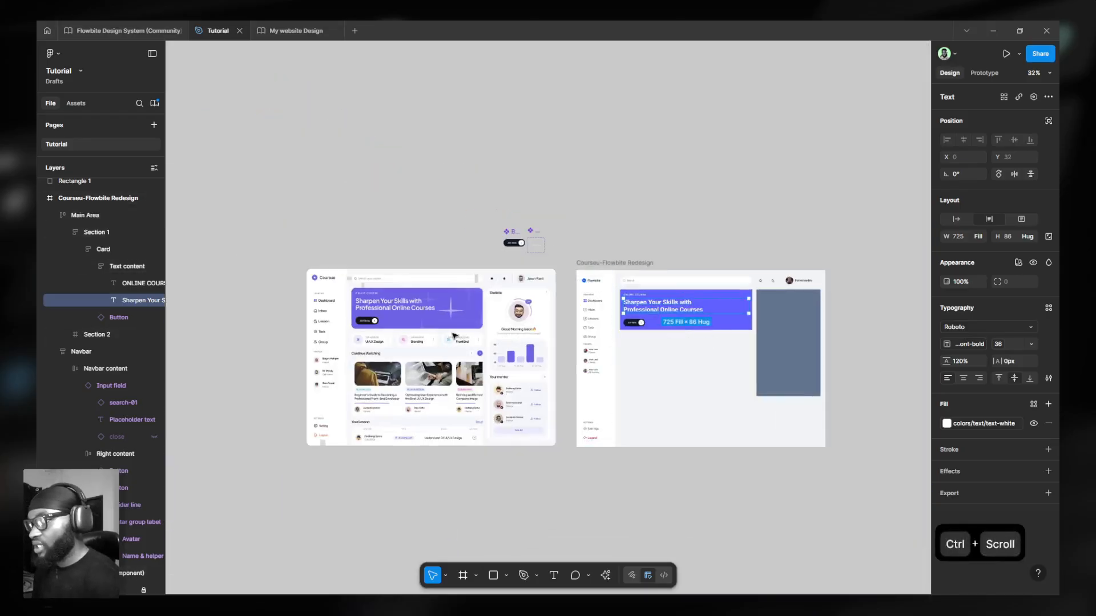
{"action": "scroll", "coordinate": [498, 323], "scroll_direction": "up", "scroll_amount": 5}
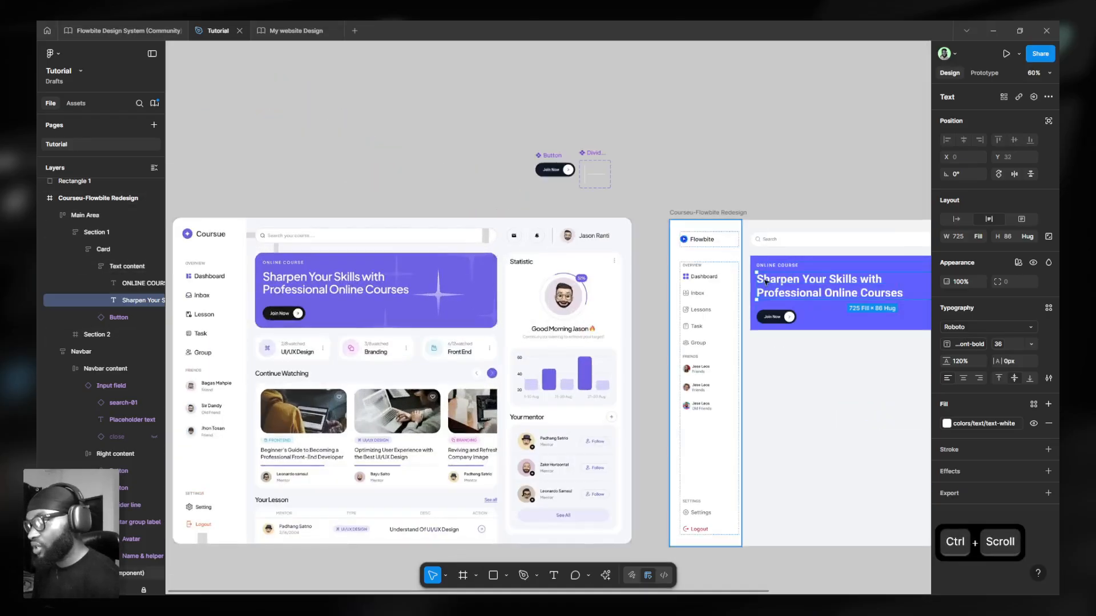
{"action": "scroll", "coordinate": [497, 324], "scroll_direction": "up", "scroll_amount": 3}
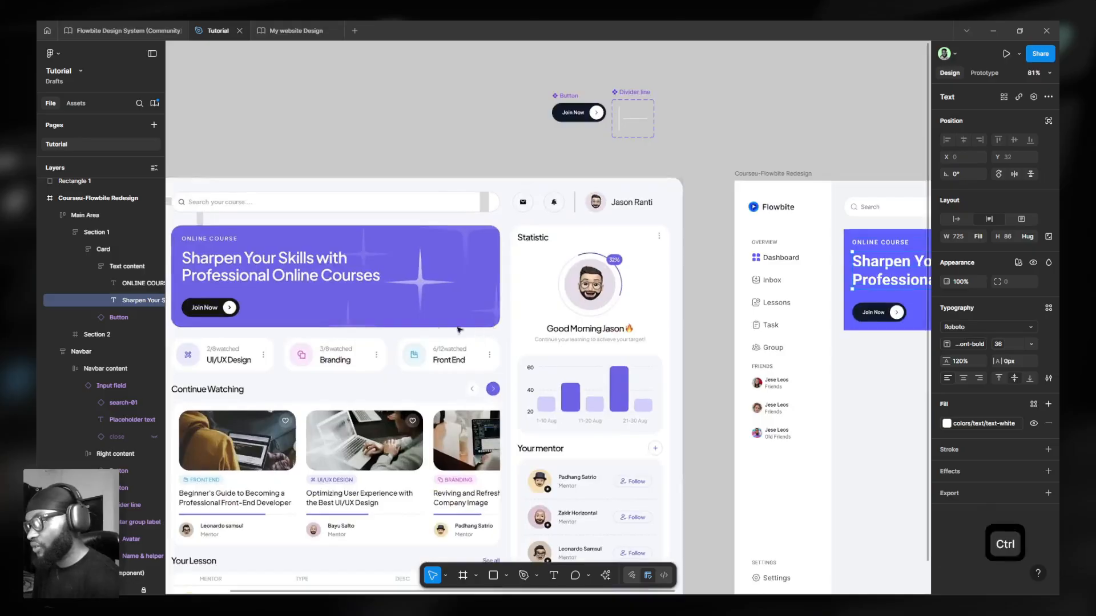
{"action": "scroll", "coordinate": [491, 320], "scroll_direction": "down", "scroll_amount": 3}
{"action": "scroll", "coordinate": [341, 243], "scroll_direction": "up", "scroll_amount": 5}
{"action": "scroll", "coordinate": [342, 242], "scroll_direction": "left", "scroll_amount": 4}
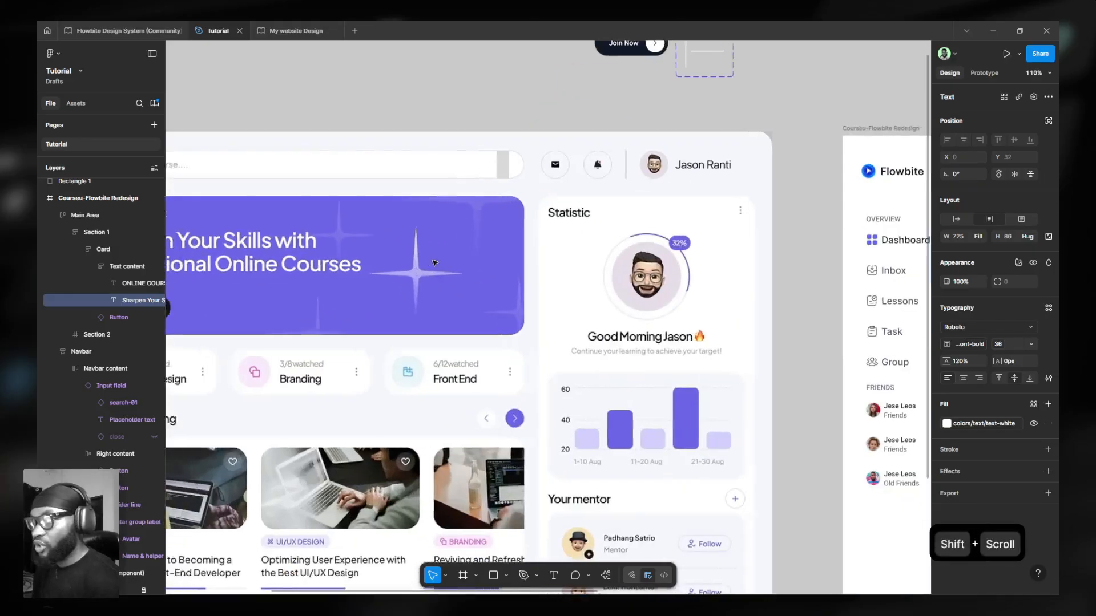
{"action": "key", "text": "r"}
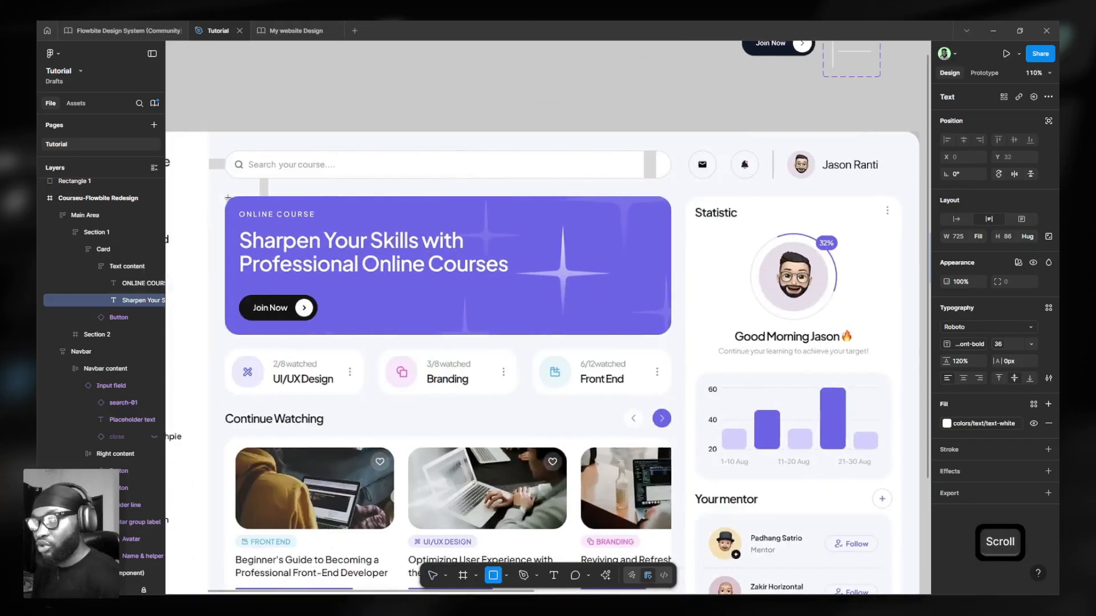
{"action": "mouse_move", "coordinate": [226, 197]}
{"action": "left_mouse_down"}
{"action": "mouse_move", "coordinate": [649, 293]}
{"action": "mouse_move", "coordinate": [673, 334]}
{"action": "left_mouse_up"}
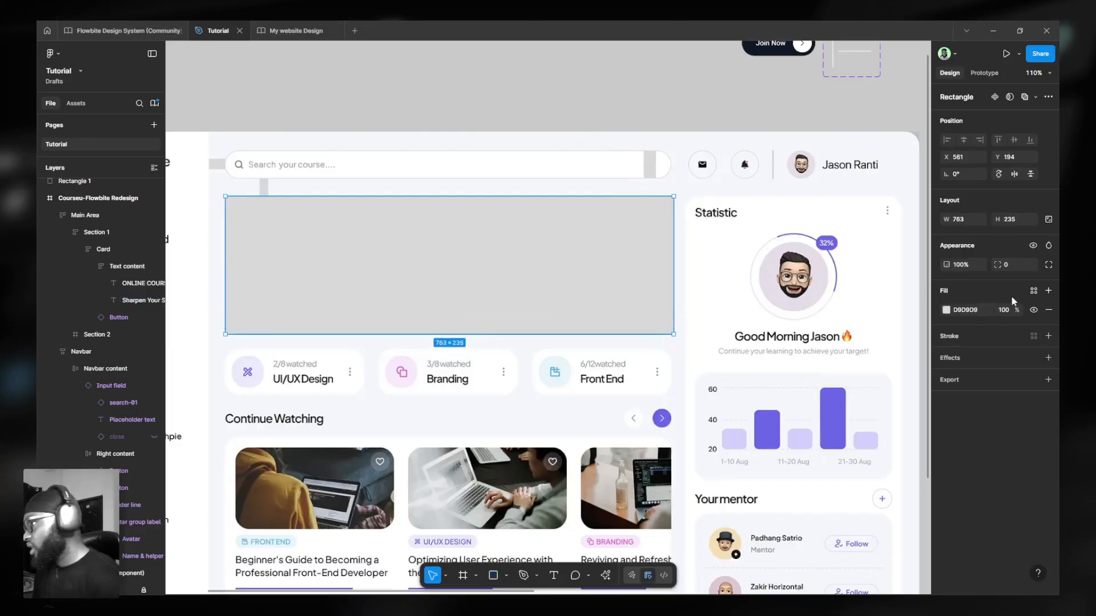
Round the rectangle with the radius variable rounded-xl (24), shift it to match the banner's lower-right corner and extend its height to 237.
{"action": "left_click", "coordinate": [1031, 265]}
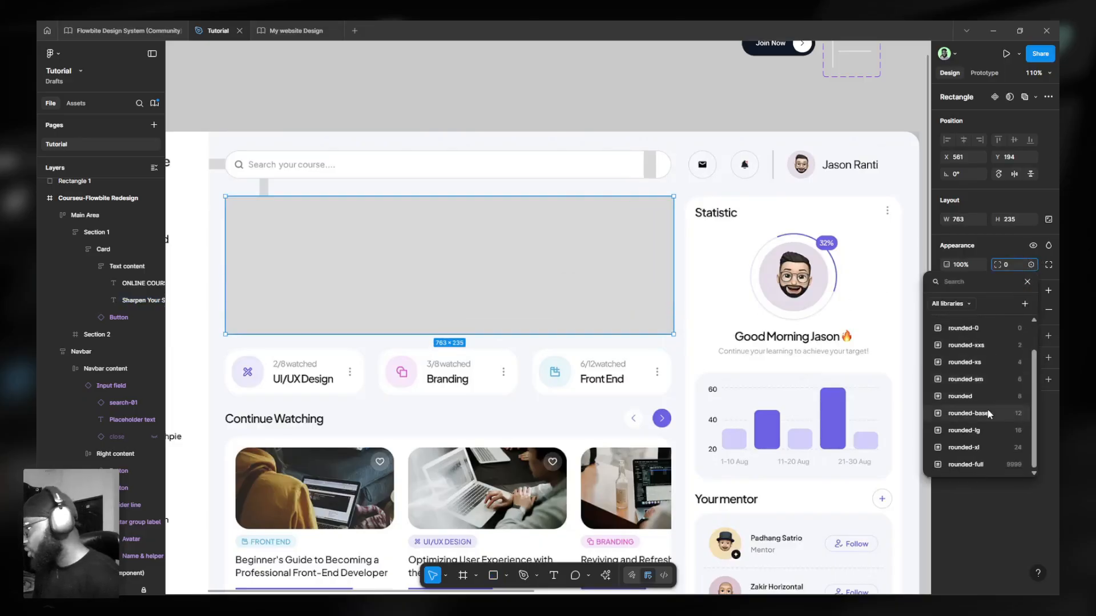
{"action": "left_click", "coordinate": [964, 448]}
{"action": "scroll", "coordinate": [683, 316], "scroll_direction": "up", "scroll_amount": 1}
{"action": "scroll", "coordinate": [684, 316], "scroll_direction": "up", "scroll_amount": 8}
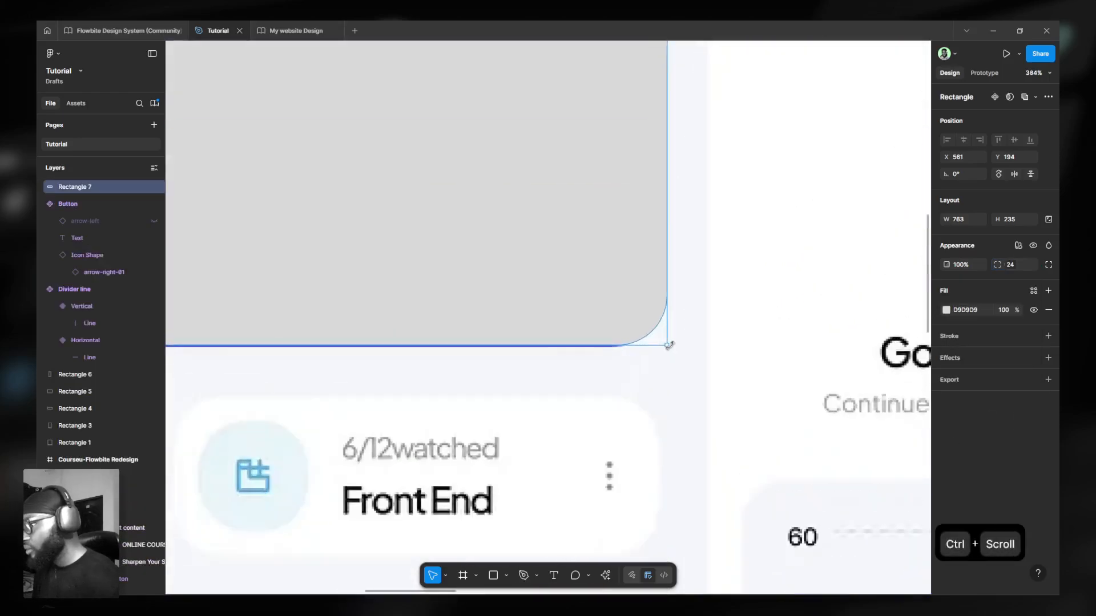
{"action": "left_click_drag", "start_coordinate": [576, 290], "coordinate": [602, 292]}
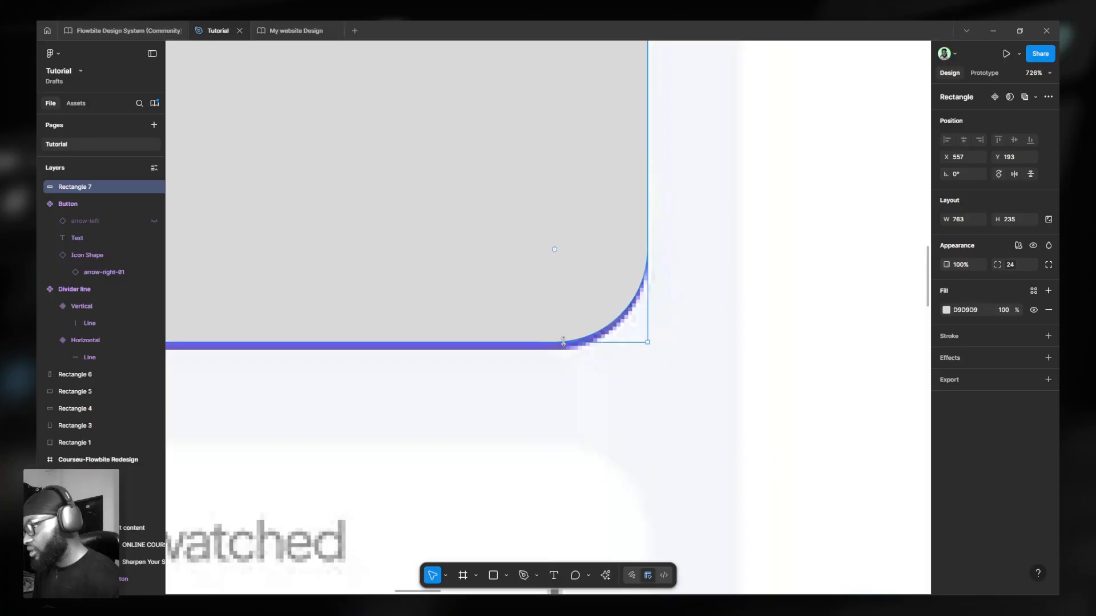
{"action": "left_click_drag", "start_coordinate": [563, 341], "coordinate": [565, 348]}
{"action": "scroll", "coordinate": [531, 299], "scroll_direction": "down", "scroll_amount": 2, "text": "ctrl"}
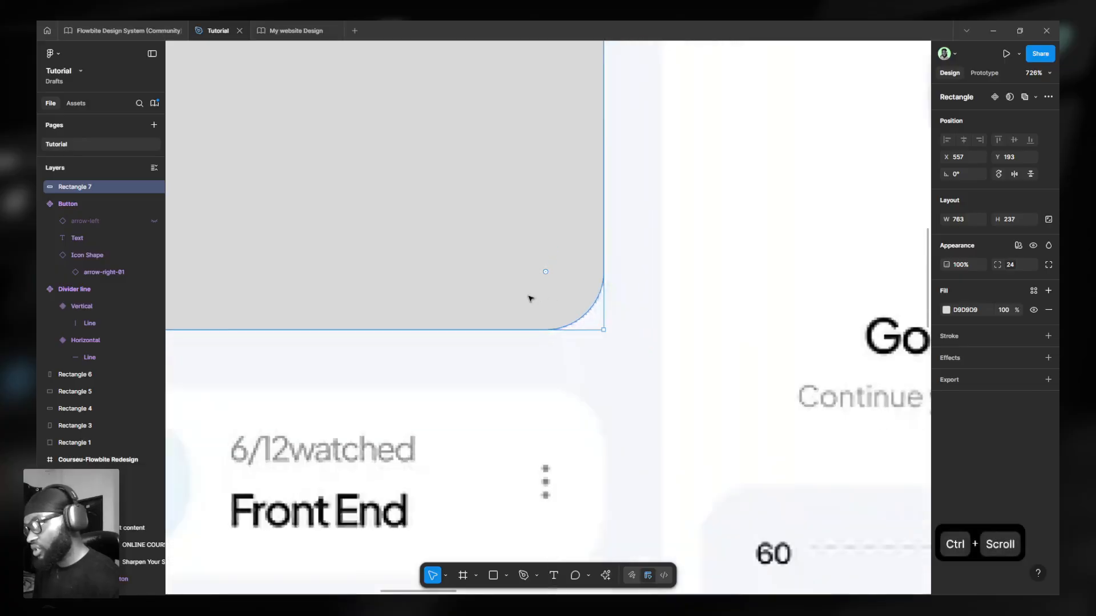
{"action": "scroll", "coordinate": [531, 298], "scroll_direction": "down", "scroll_amount": 10, "text": "ctrl"}
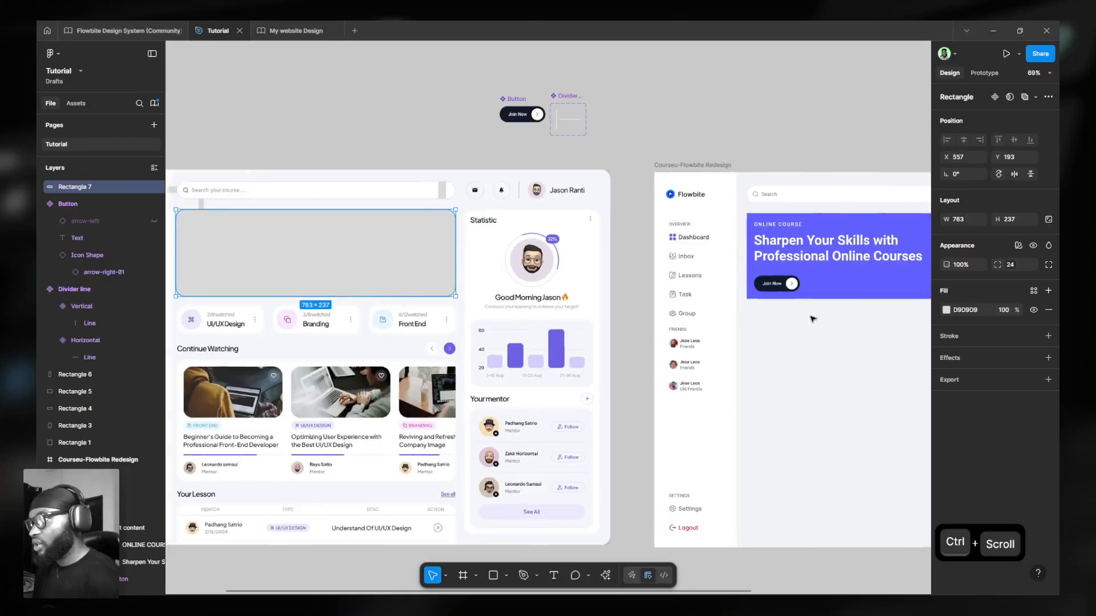
Set the corner radius of the Card in Section 1 to the library variable rounded-xl (24).
{"action": "scroll", "coordinate": [813, 318], "scroll_direction": "right", "scroll_amount": 5}
{"action": "left_click", "coordinate": [765, 289], "text": "ctrl"}
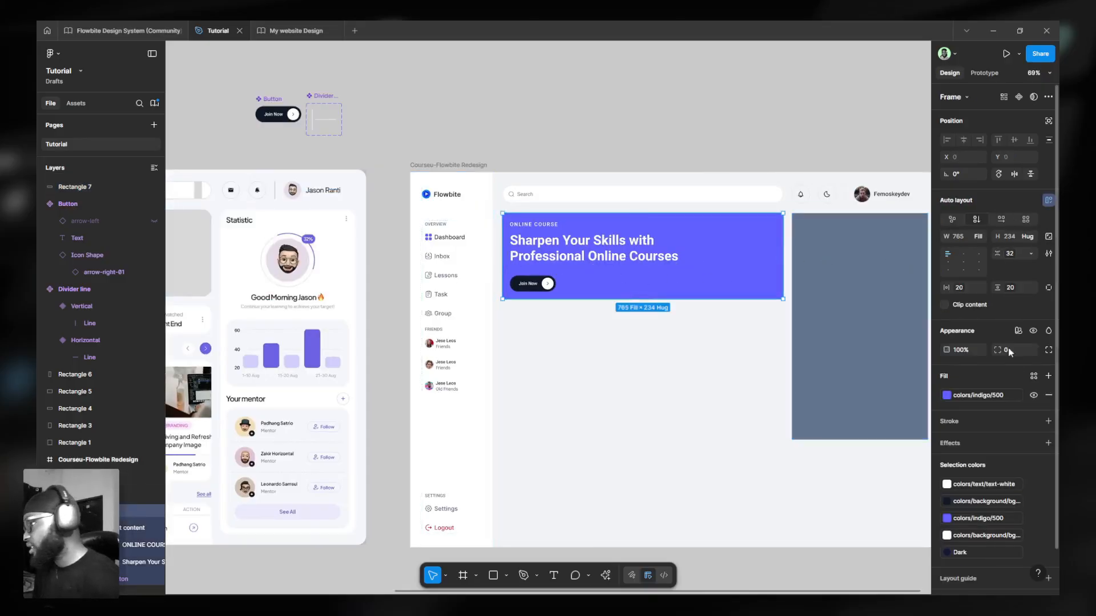
{"action": "left_click", "coordinate": [1032, 351]}
{"action": "scroll", "coordinate": [982, 483], "scroll_direction": "down", "scroll_amount": 3}
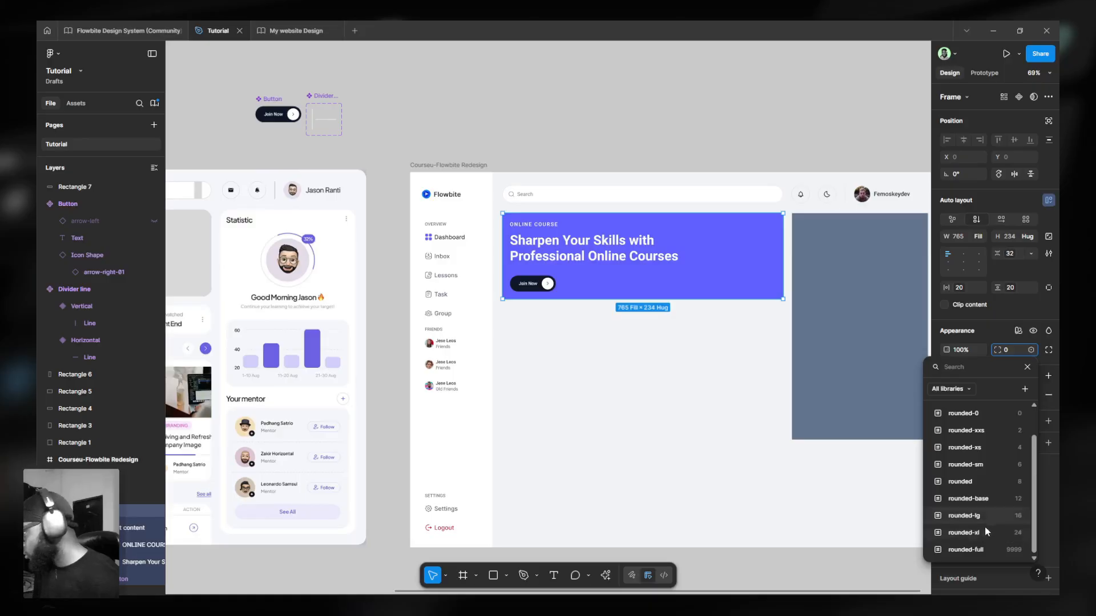
{"action": "left_click", "coordinate": [986, 533]}
Delete the grey rectangle covering the Coursue dashboard's banner.
{"action": "scroll", "coordinate": [753, 284], "scroll_direction": "down", "scroll_amount": 5}
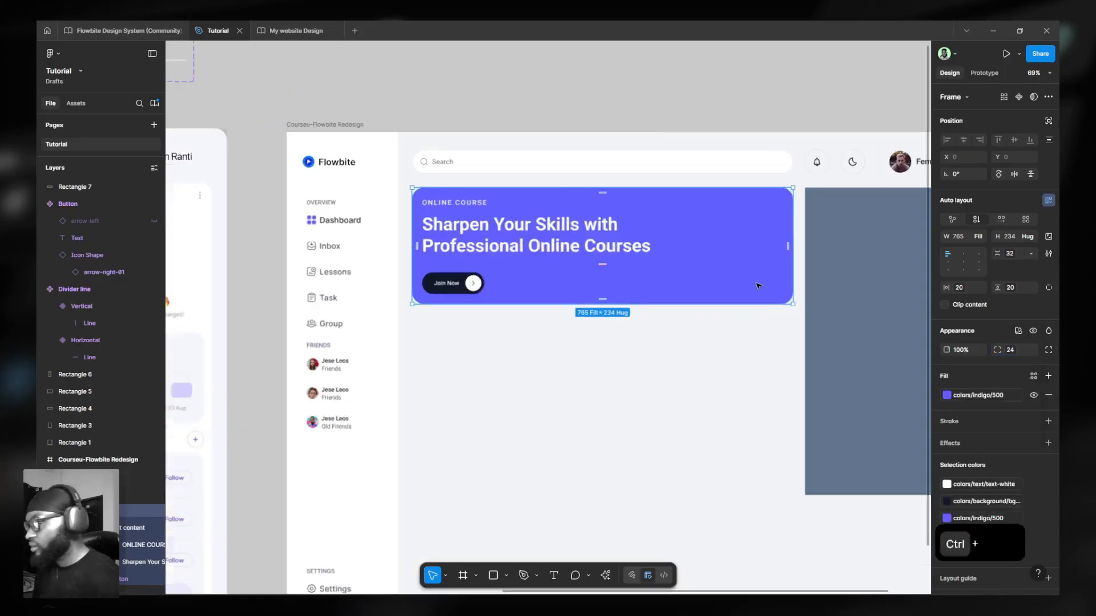
{"action": "left_click", "coordinate": [410, 263]}
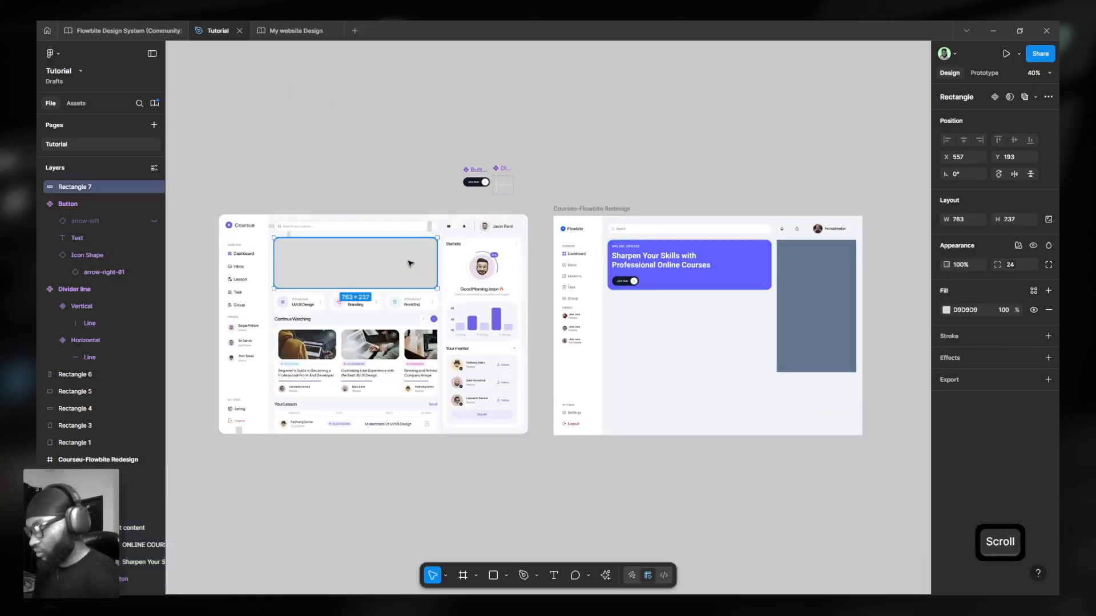
{"action": "key", "text": "Delete"}
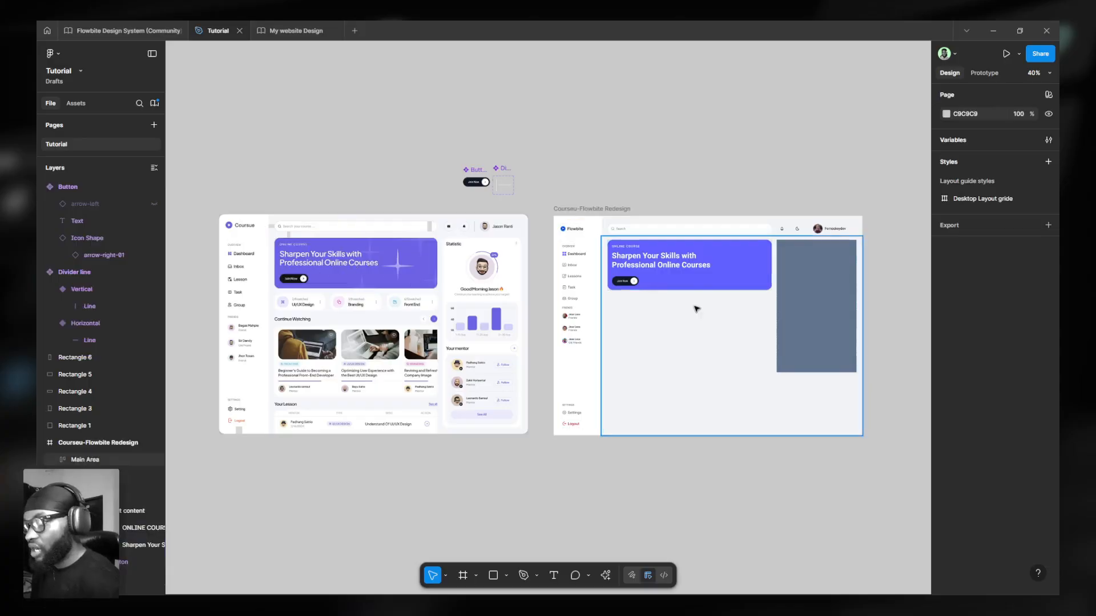
Search the library assets for "pattern" and place Flowbite's Pattern component on the canvas above the redesign frame.
{"action": "scroll", "coordinate": [807, 277], "scroll_direction": "up", "scroll_amount": 2}
{"action": "scroll", "coordinate": [300, 255], "scroll_direction": "down", "scroll_amount": 3}
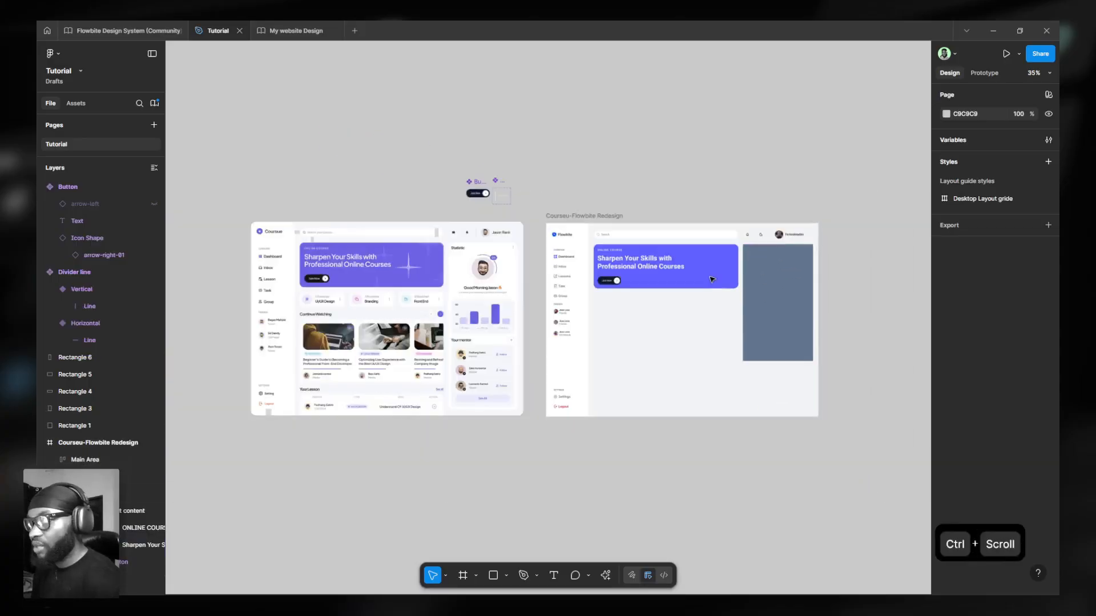
{"action": "scroll", "coordinate": [300, 255], "scroll_direction": "up", "scroll_amount": 1}
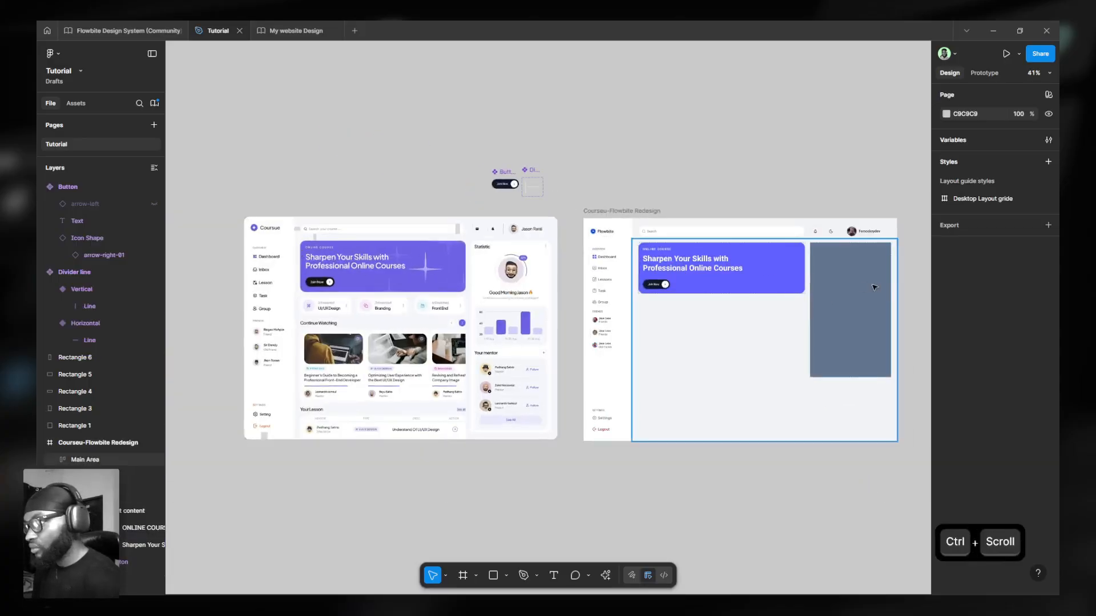
{"action": "scroll", "coordinate": [799, 271], "scroll_direction": "up", "scroll_amount": 2}
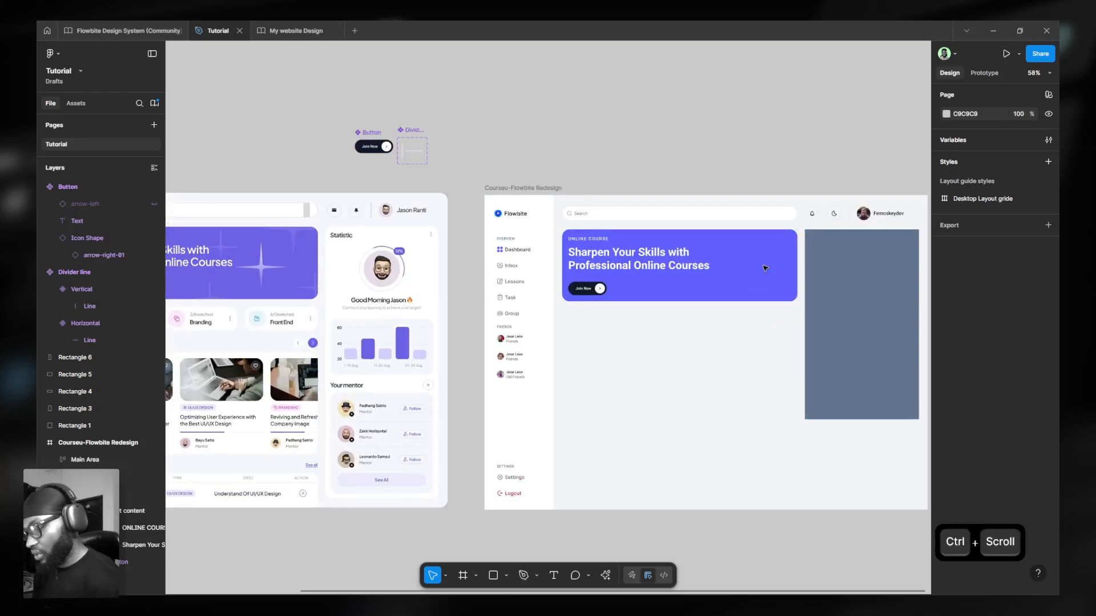
{"action": "key", "text": "shift"}
{"action": "key", "text": "shift+i"}
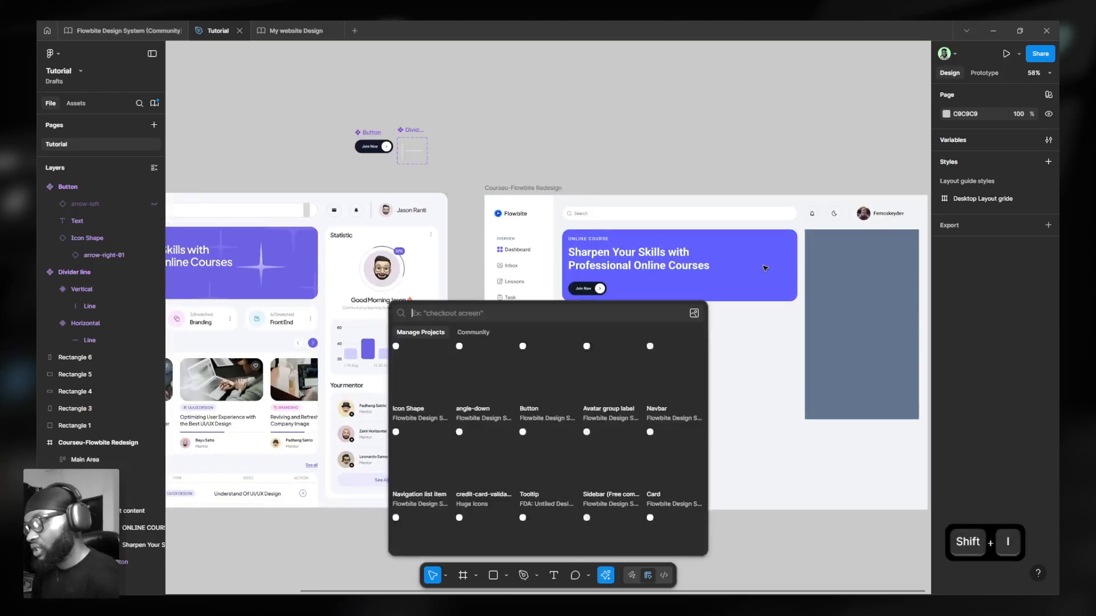
{"action": "type", "text": "pate"}
{"action": "key", "text": "BackSpace"}
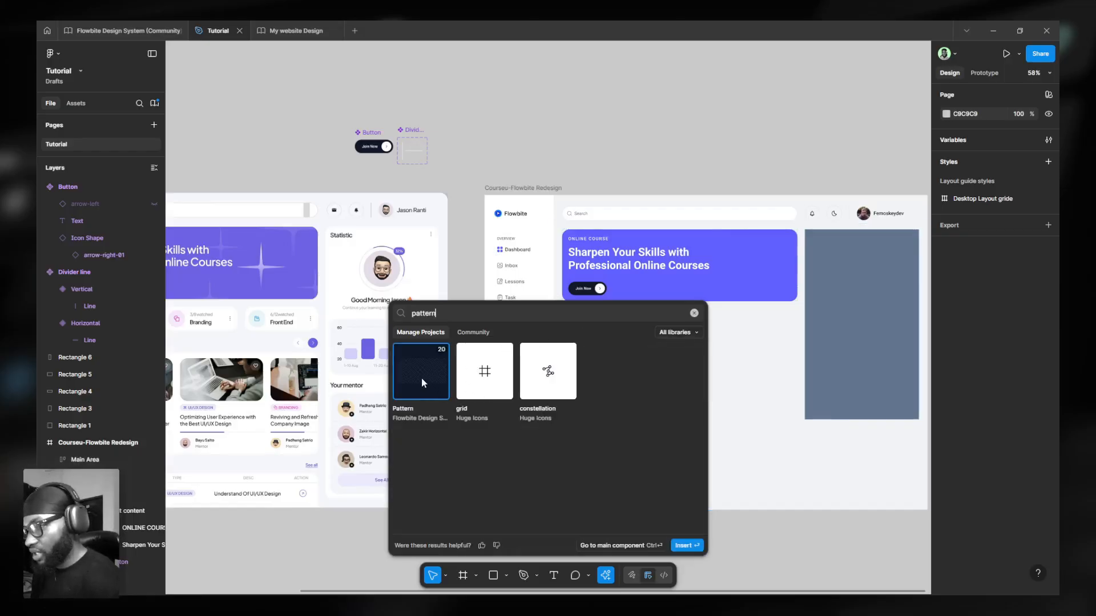
{"action": "left_click_drag", "start_coordinate": [423, 383], "coordinate": [653, 110]}
Check the Card's width and scale the Pattern component proportionally to a width of 785.
{"action": "scroll", "coordinate": [778, 326], "scroll_direction": "down", "scroll_amount": 2}
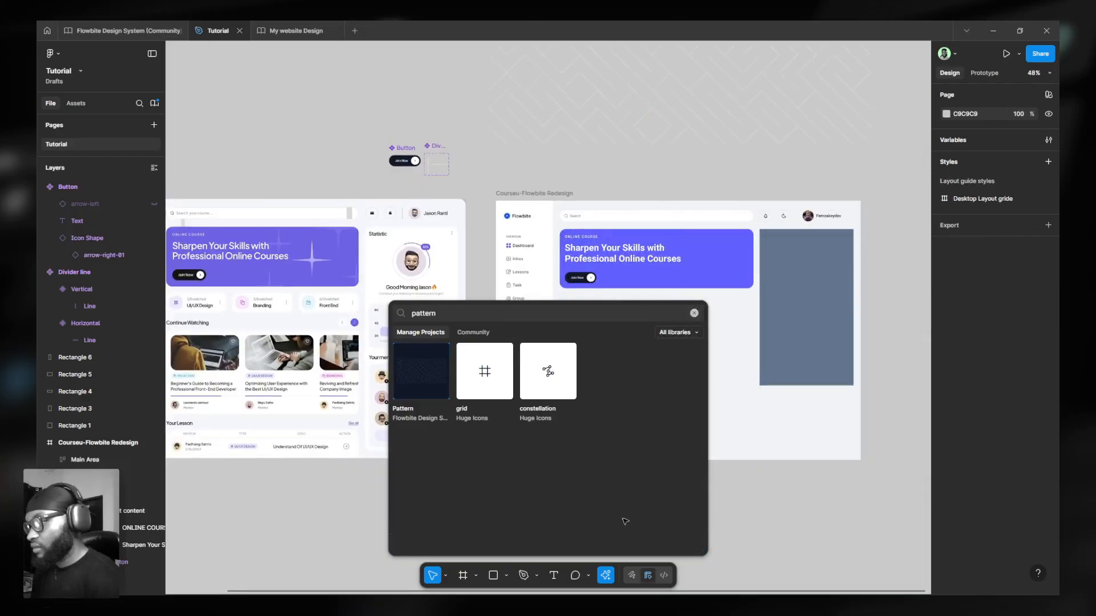
{"action": "scroll", "coordinate": [605, 503], "scroll_direction": "up", "scroll_amount": 1}
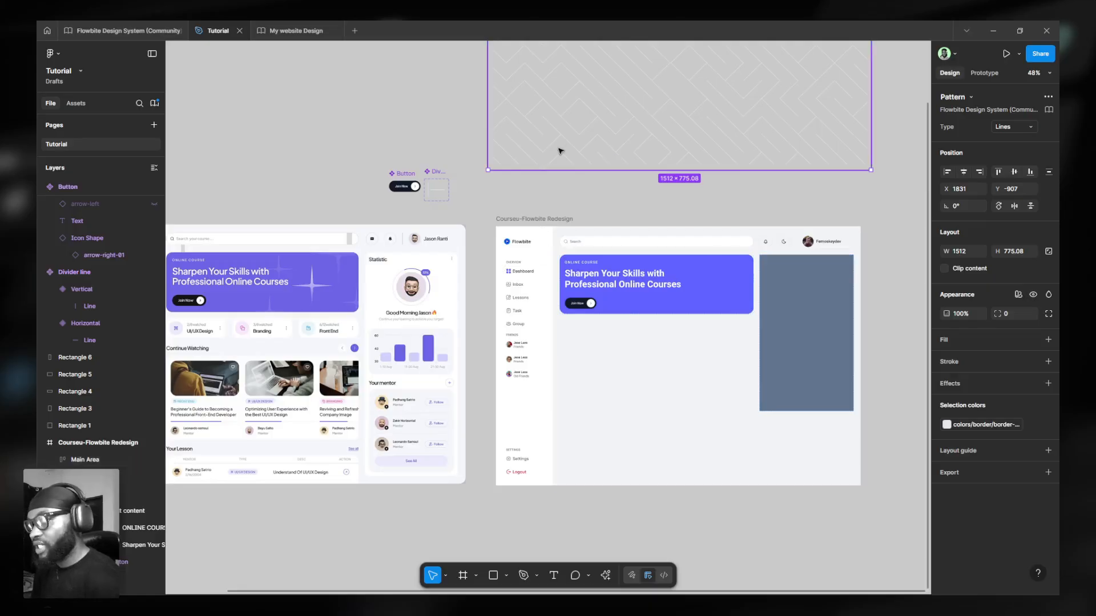
{"action": "left_click", "coordinate": [701, 313], "text": "ctrl"}
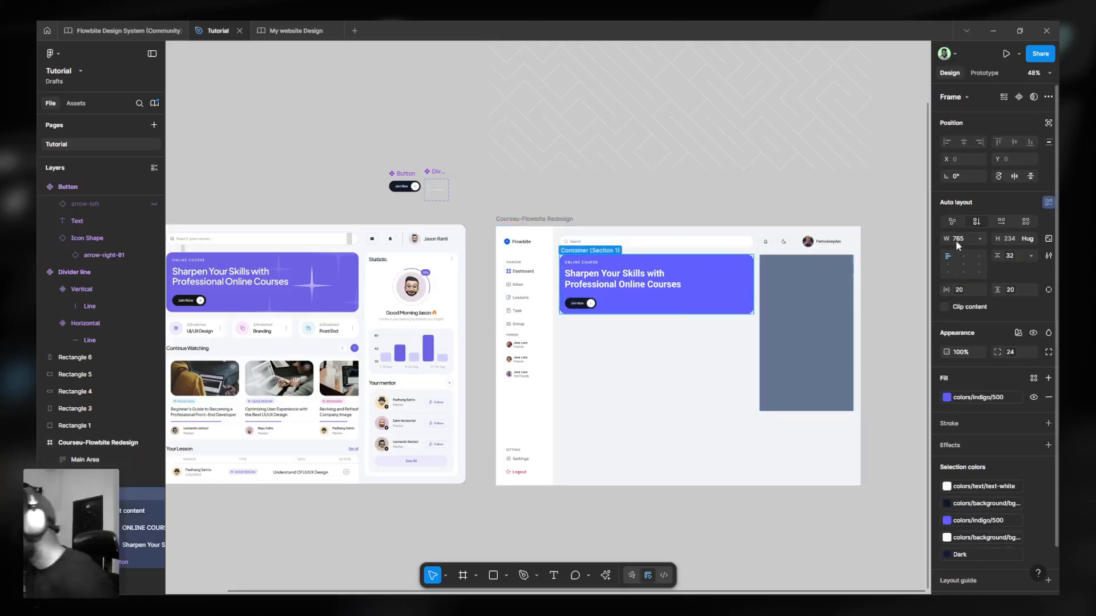
{"action": "scroll", "coordinate": [606, 419], "scroll_direction": "down", "scroll_amount": 2}
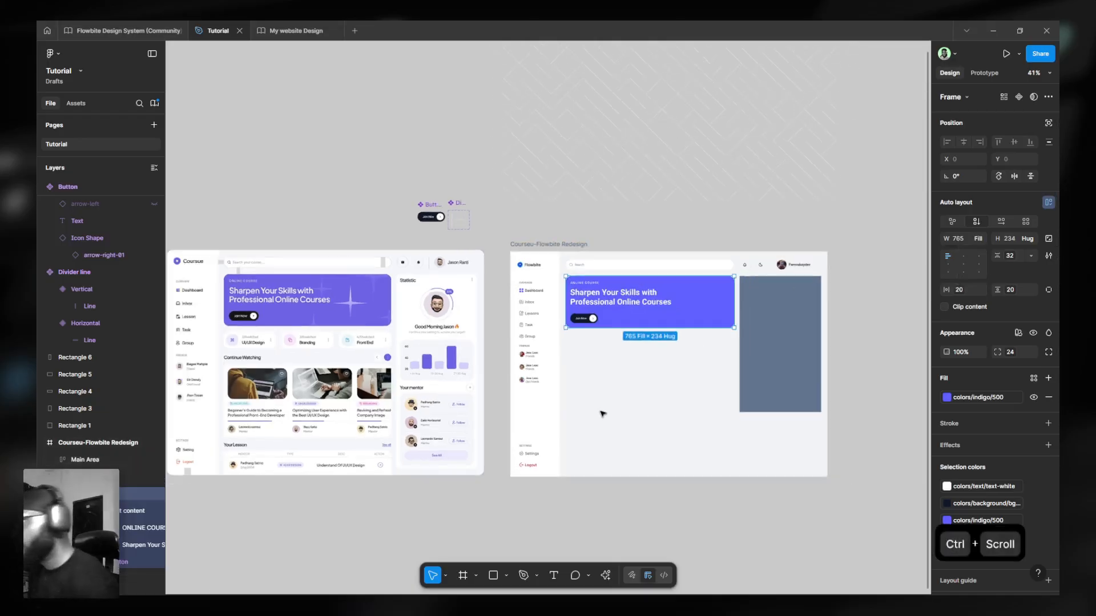
{"action": "left_click", "coordinate": [625, 170]}
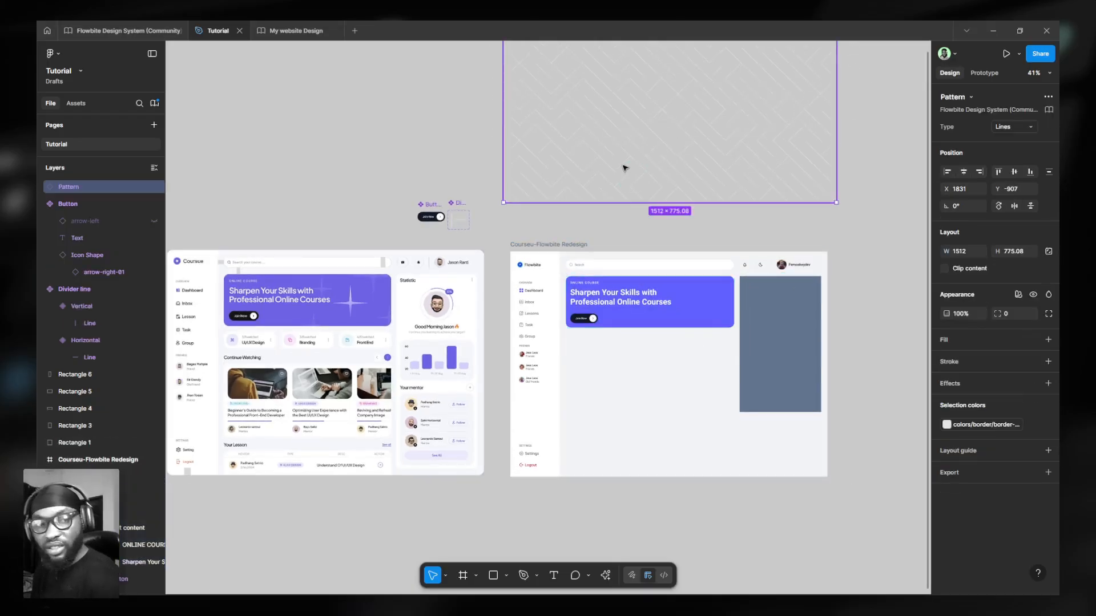
{"action": "key", "text": "k"}
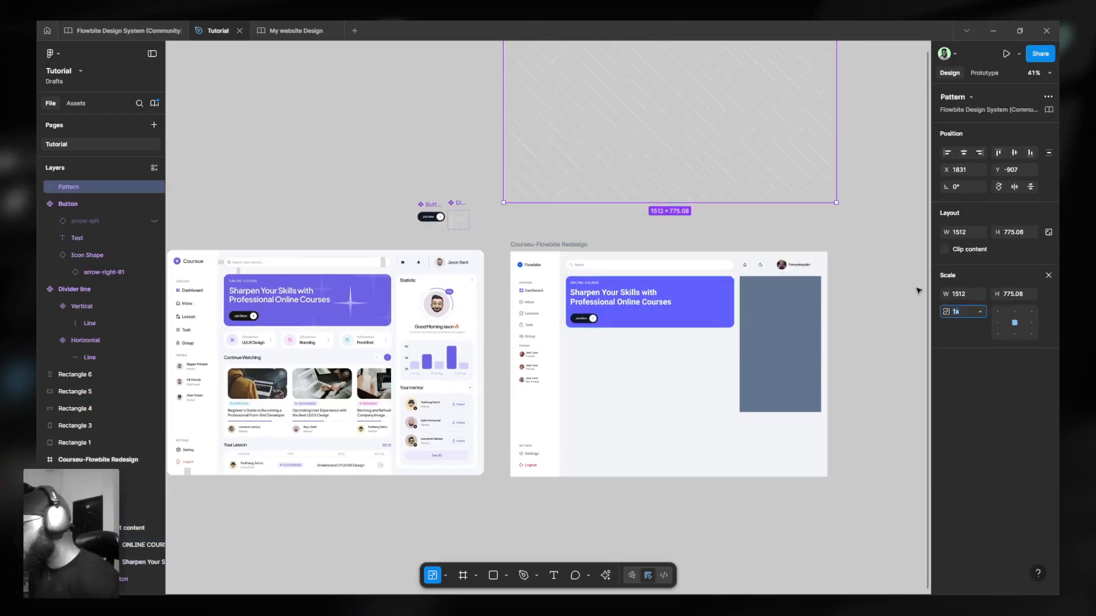
{"action": "left_click", "coordinate": [968, 298]}
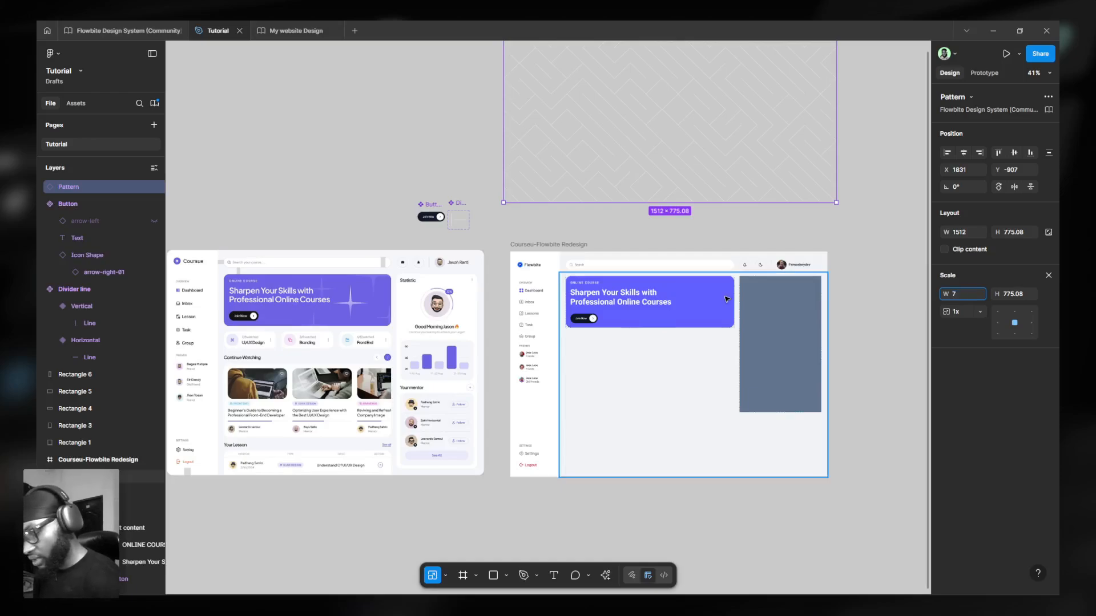
{"action": "key", "text": "Return"}
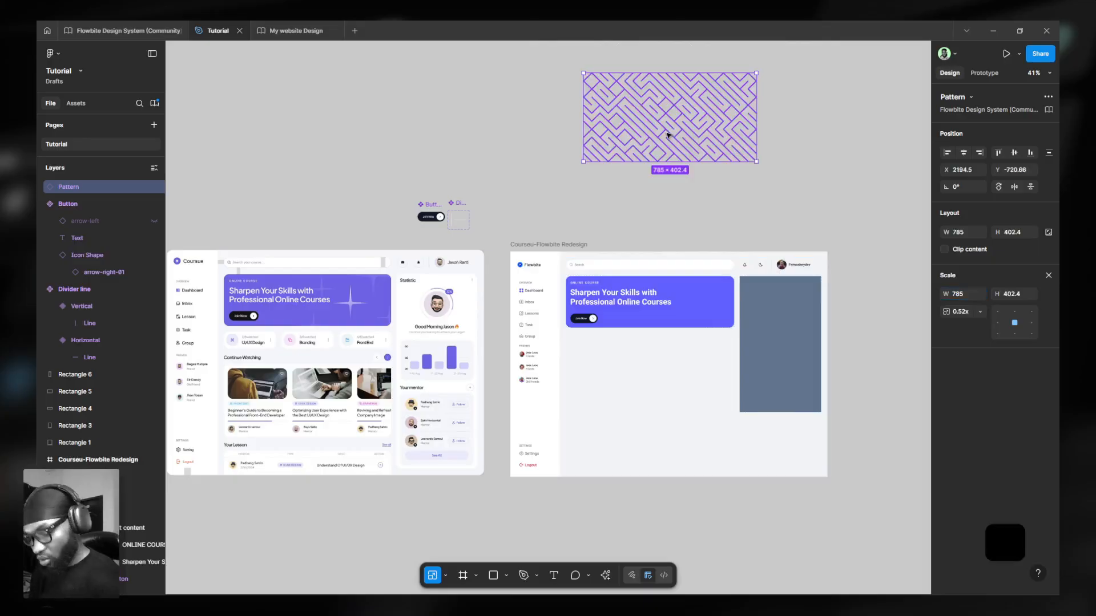
Move the Pattern from the canvas into the Card in Section 1 and make it ignore the Card's auto layout.
{"action": "key", "text": "ctrl+x"}
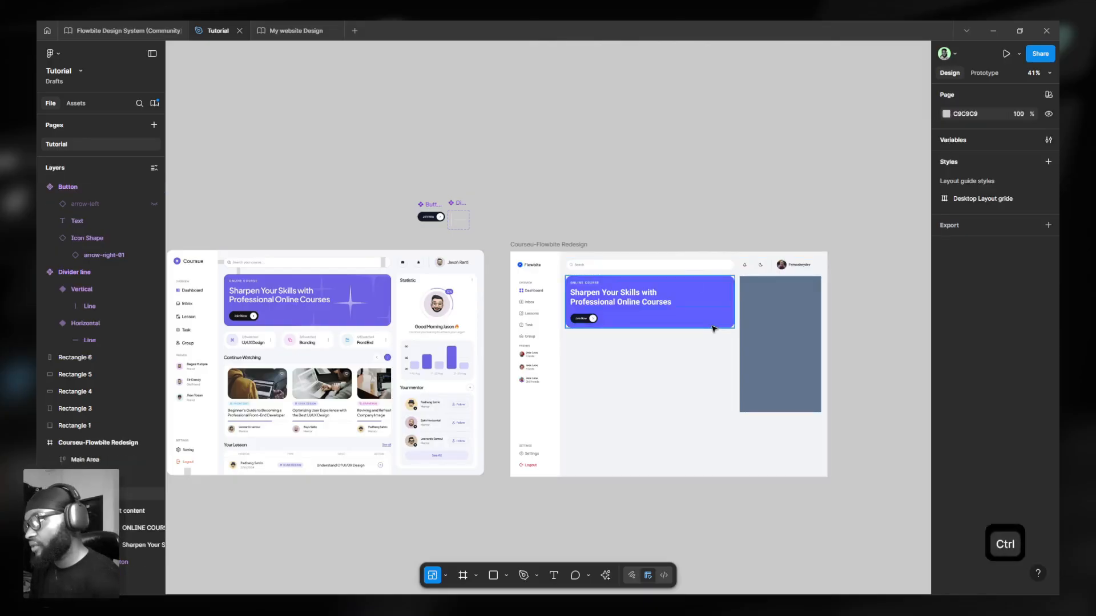
{"action": "scroll", "coordinate": [703, 309], "scroll_direction": "up", "scroll_amount": 5}
{"action": "left_click", "coordinate": [718, 301], "text": "ctrl"}
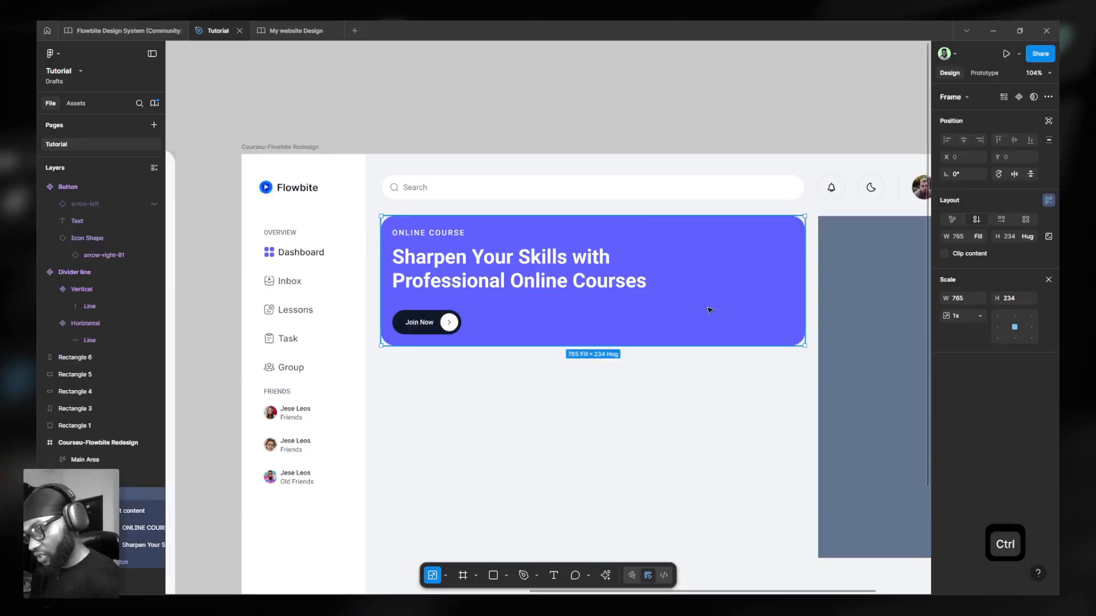
{"action": "key", "text": "ctrl+v"}
{"action": "scroll", "coordinate": [615, 293], "scroll_direction": "down", "scroll_amount": 3}
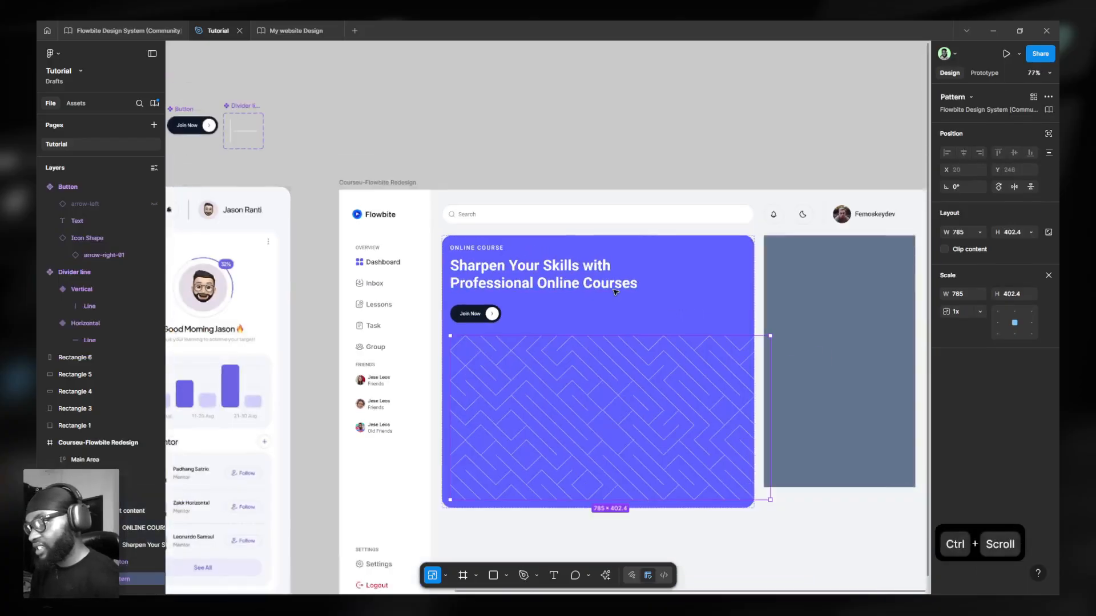
{"action": "scroll", "coordinate": [577, 295], "scroll_direction": "down", "scroll_amount": 1}
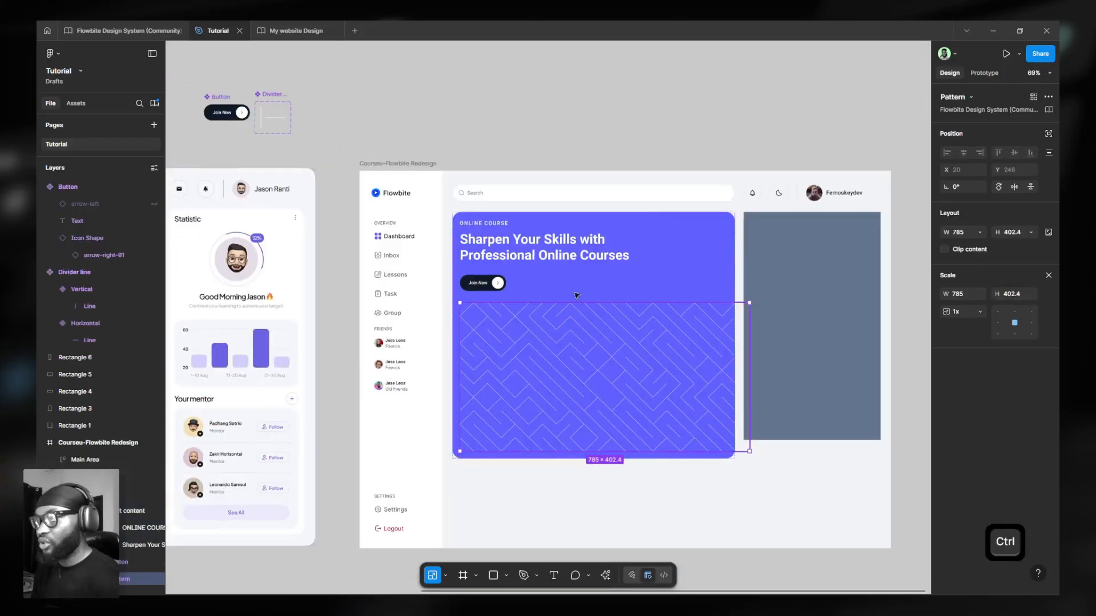
{"action": "left_click", "coordinate": [1046, 135]}
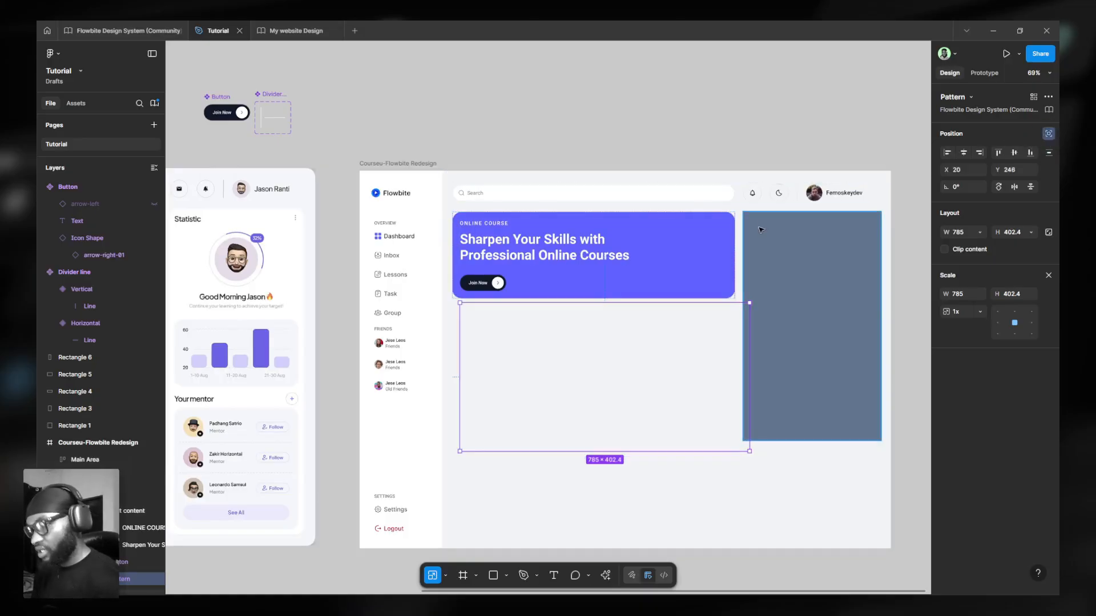
{"action": "key", "text": "alt"}
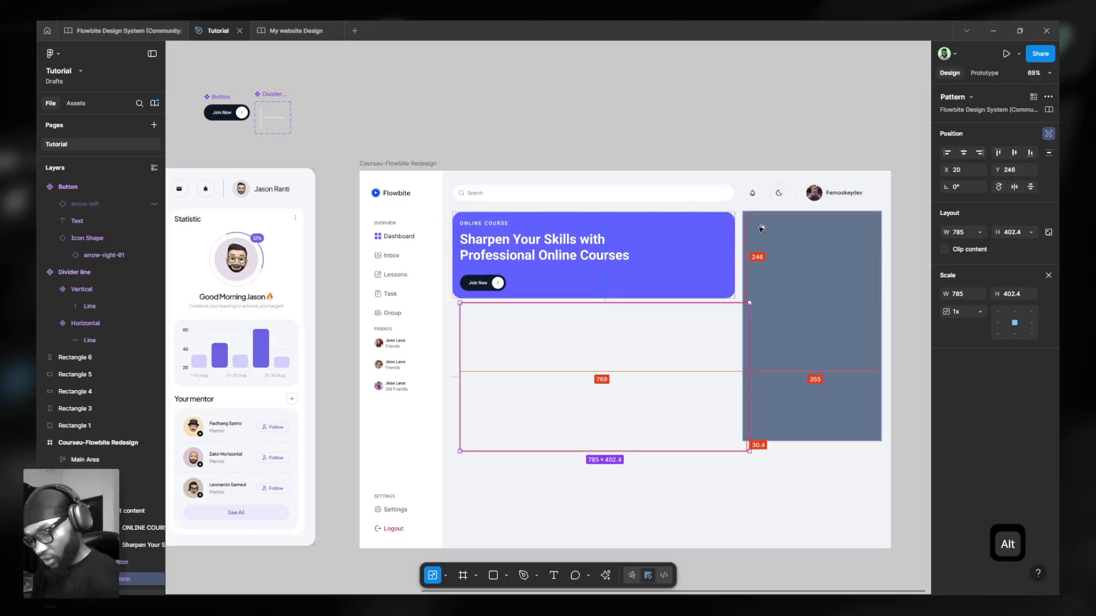
Center the Pattern vertically and horizontally in the Card and place it behind the Card's text and button.
{"action": "key", "text": "alt+v"}
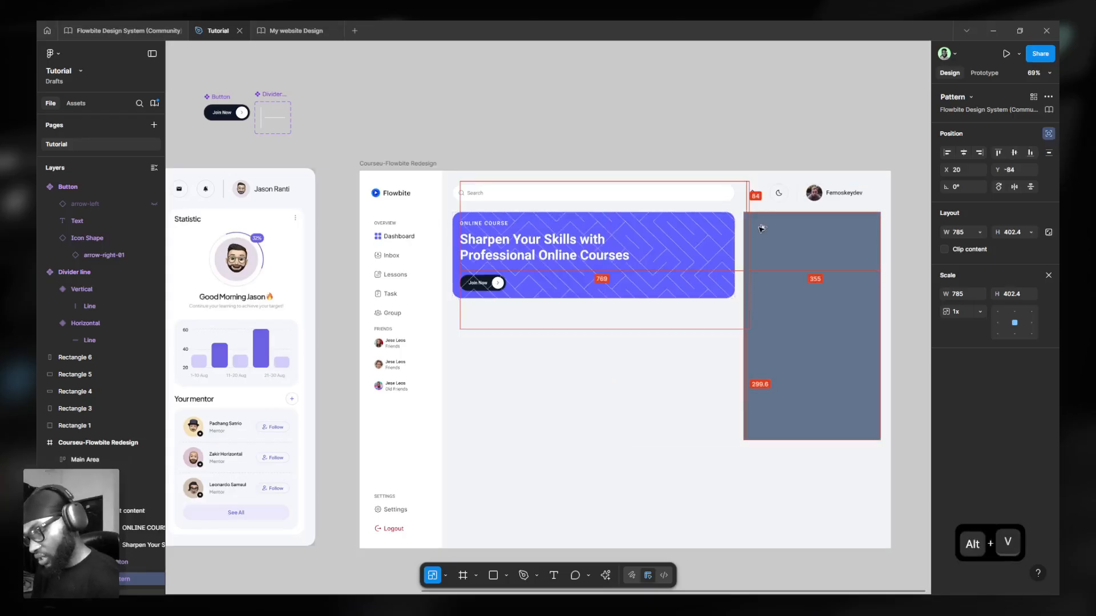
{"action": "key", "text": "alt"}
{"action": "left_click_drag", "start_coordinate": [738, 215], "coordinate": [727, 215]}
{"action": "key", "text": "ctrl+shift+]"}
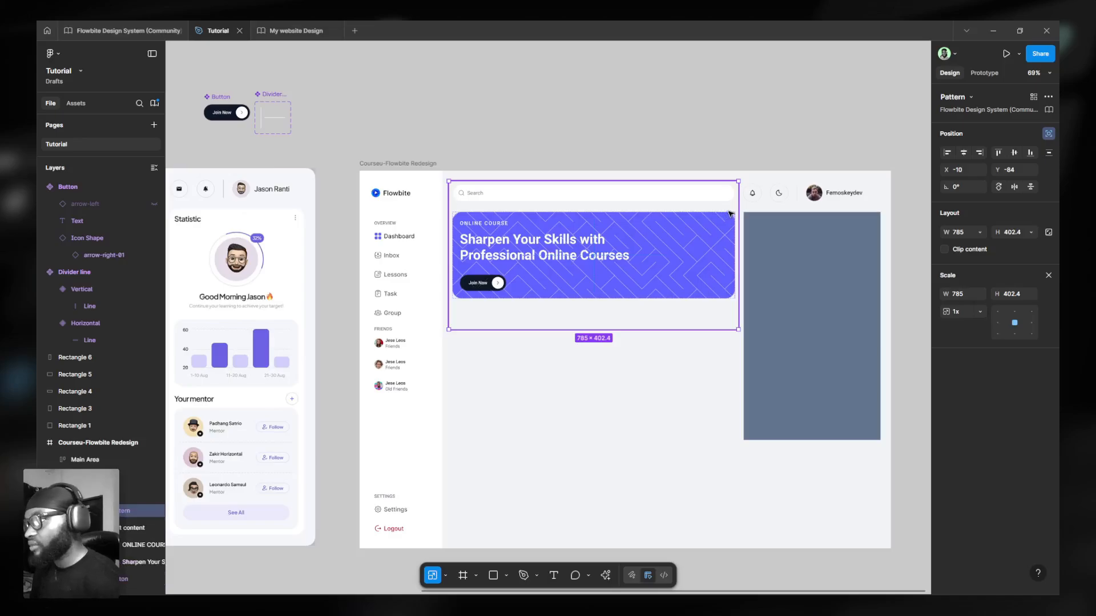
{"action": "scroll", "coordinate": [672, 176], "scroll_direction": "up", "scroll_amount": 5}
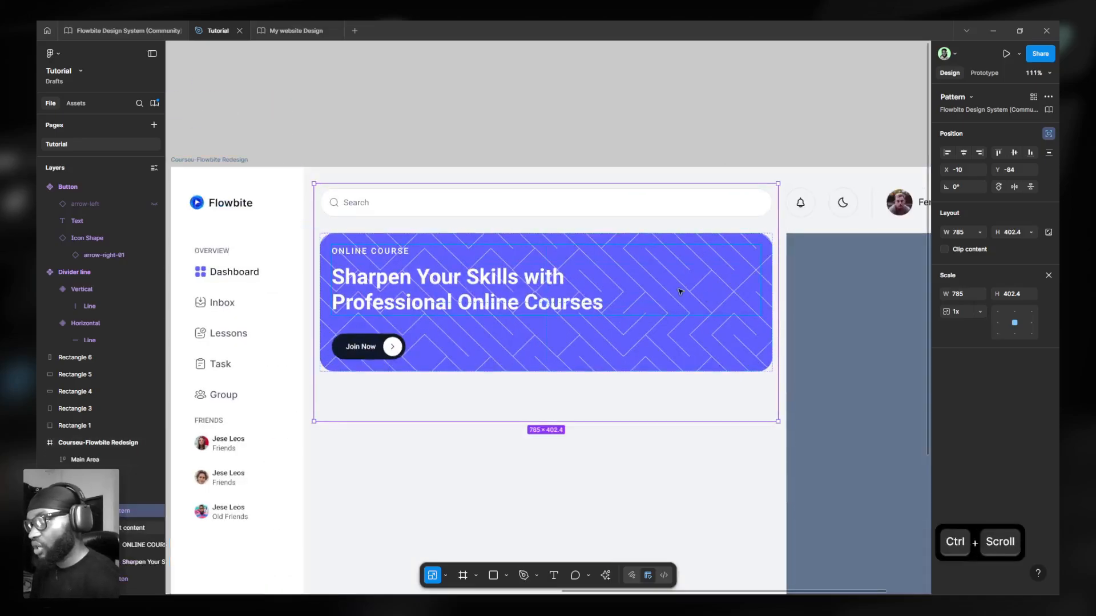
{"action": "left_click", "coordinate": [1048, 275]}
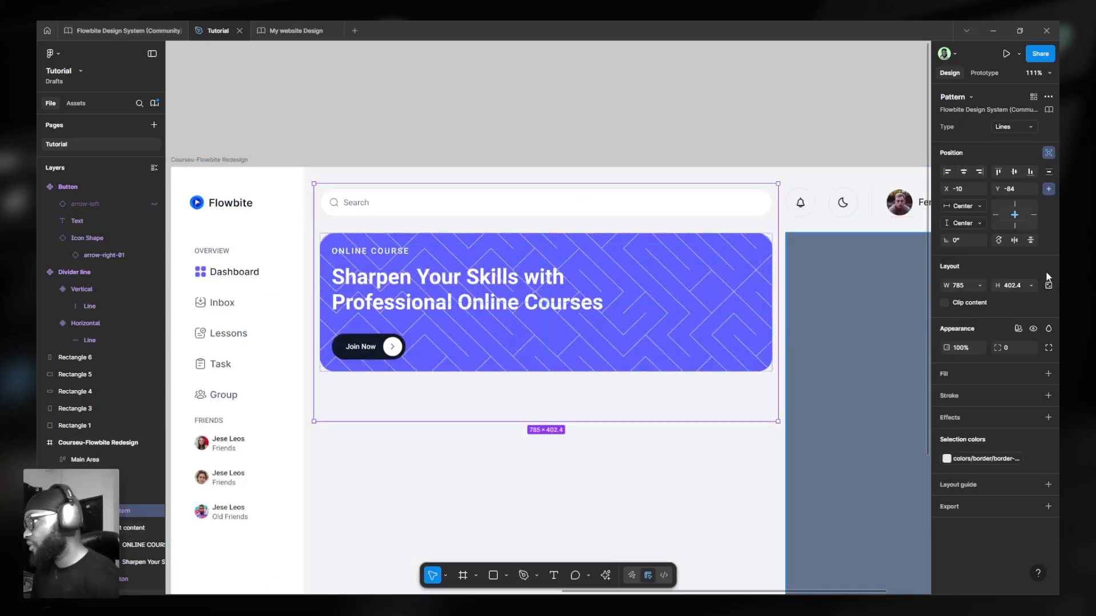
Try the Pattern types Diamond right, Vertical lines, Dots, Lines modern, Squares, Modern, oblique lines and Diamond left on the Card.
{"action": "left_click", "coordinate": [1011, 129]}
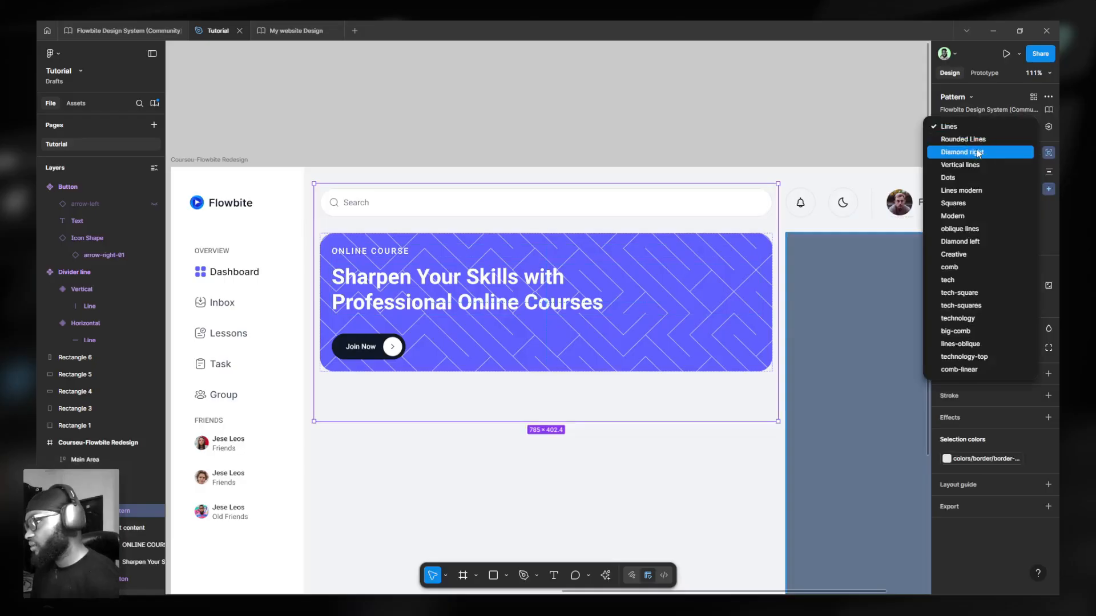
{"action": "left_click", "coordinate": [979, 151]}
{"action": "left_click", "coordinate": [1001, 130]}
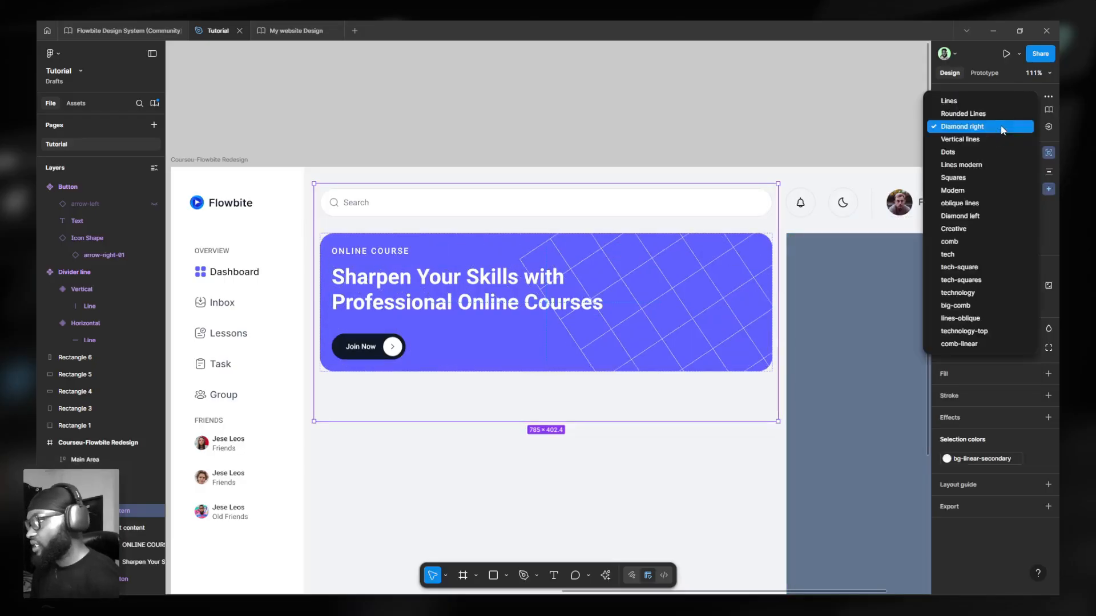
{"action": "left_click", "coordinate": [978, 142]}
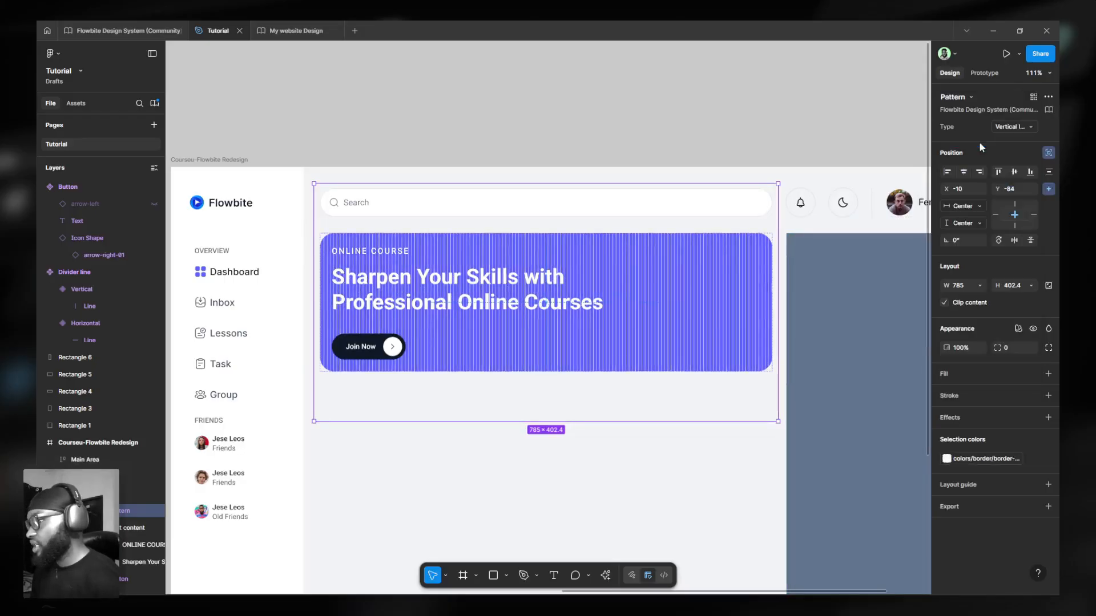
{"action": "left_click", "coordinate": [1010, 127]}
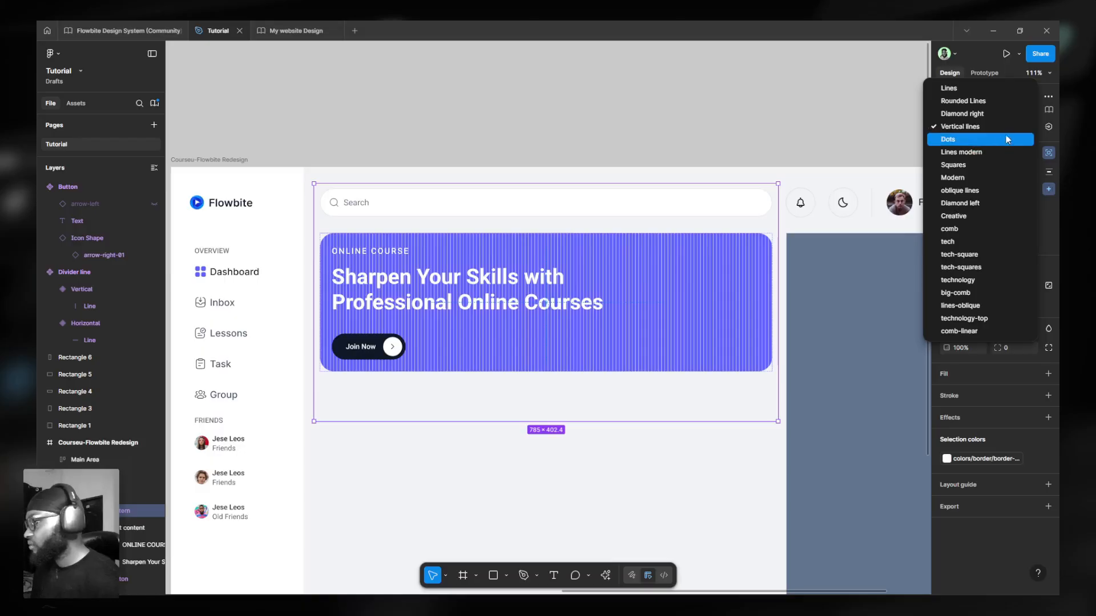
{"action": "left_click", "coordinate": [1006, 139]}
{"action": "left_click", "coordinate": [1007, 129]}
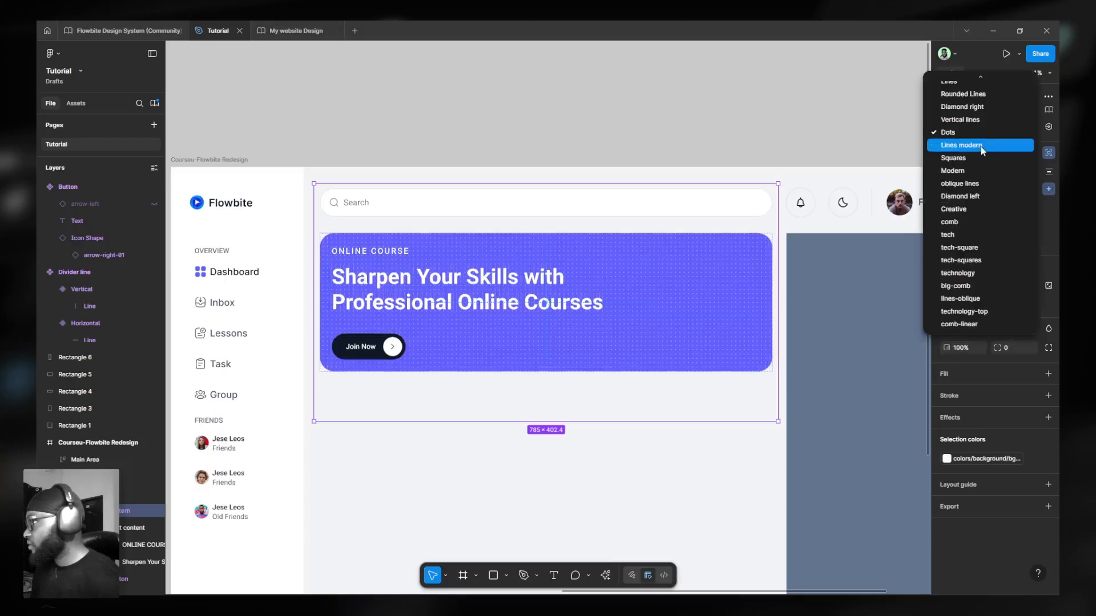
{"action": "left_click", "coordinate": [981, 145]}
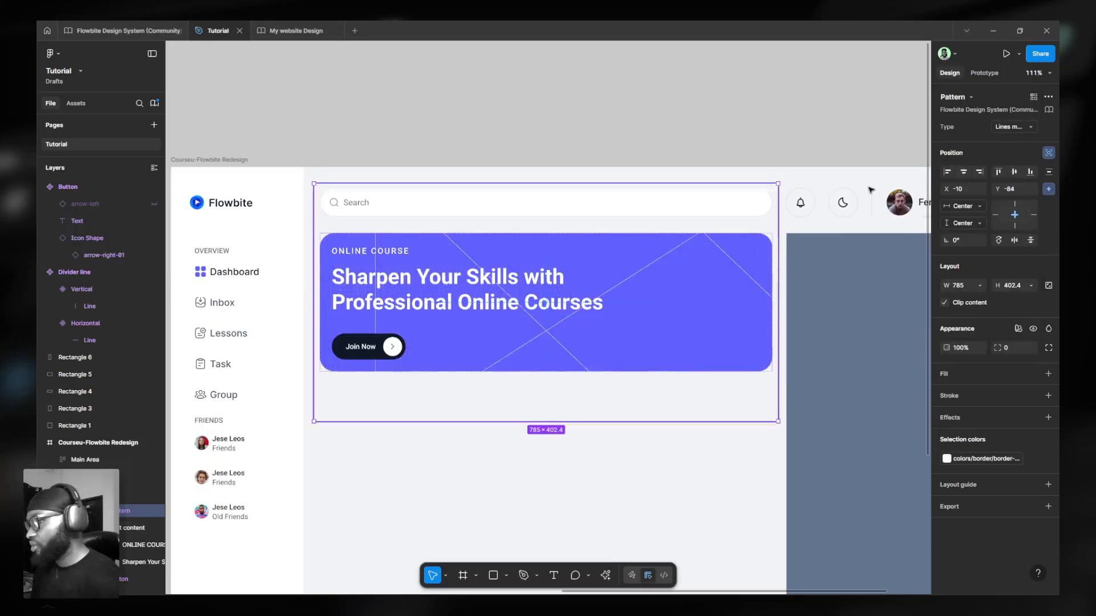
{"action": "left_click", "coordinate": [1014, 127]}
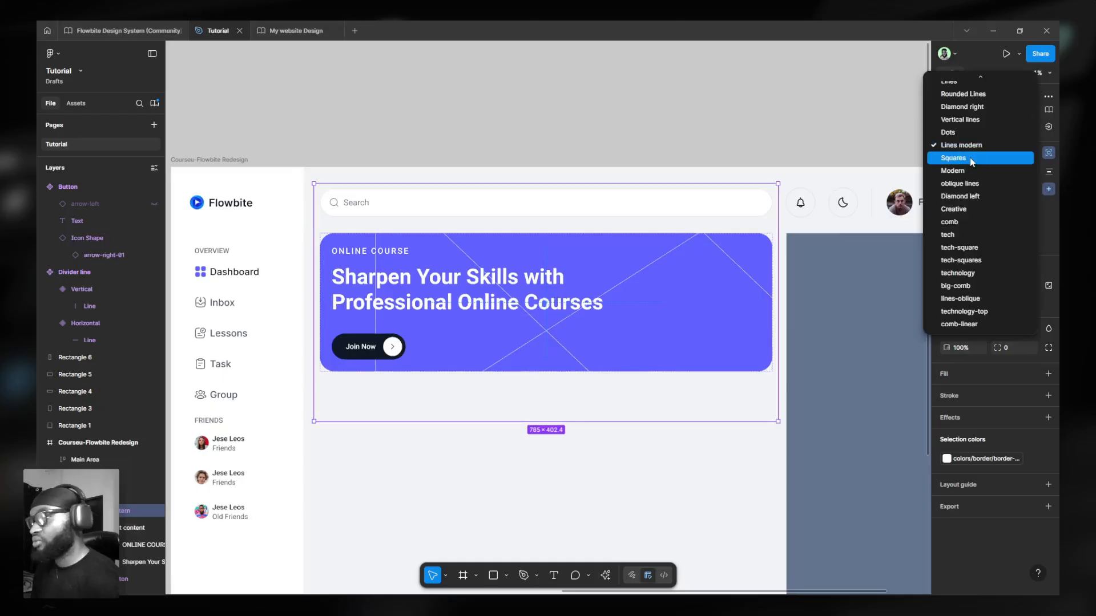
{"action": "left_click", "coordinate": [971, 158]}
{"action": "left_click", "coordinate": [1006, 127]}
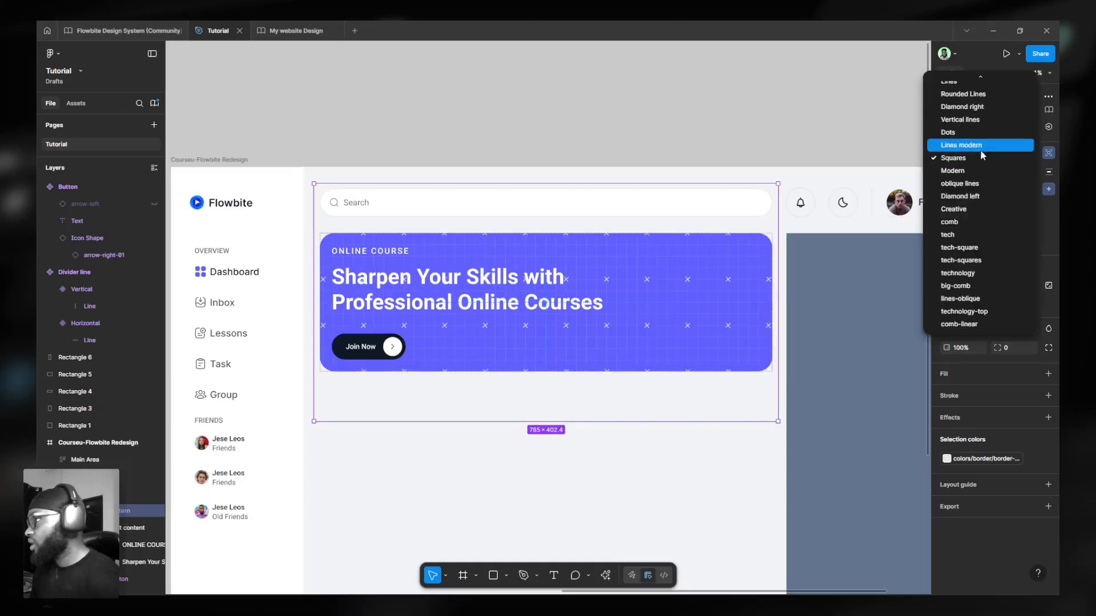
{"action": "left_click", "coordinate": [975, 175]}
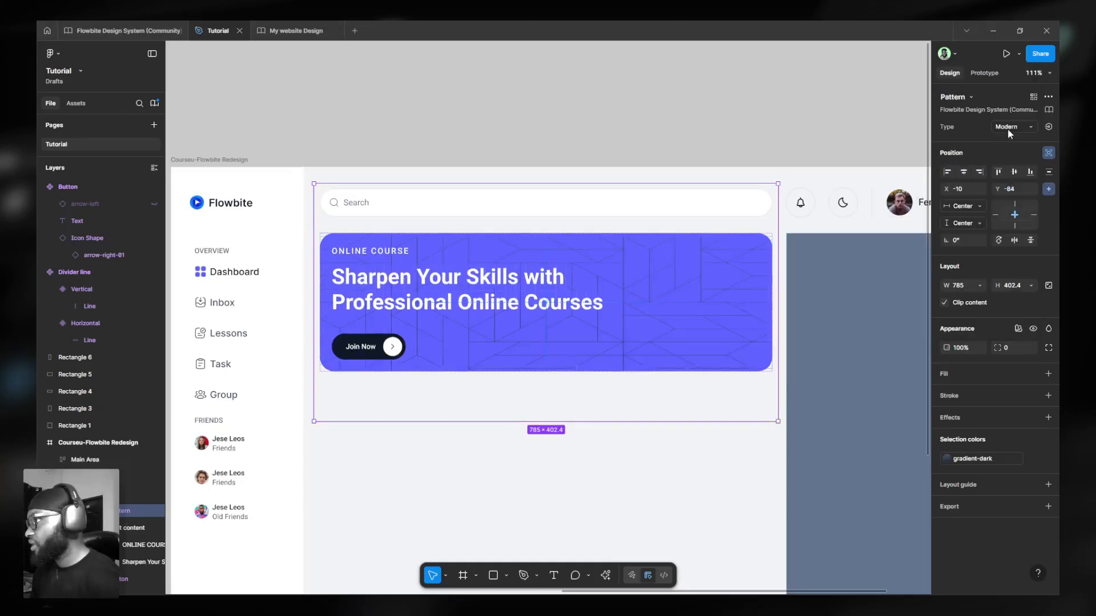
{"action": "left_click", "coordinate": [1008, 130]}
{"action": "left_click", "coordinate": [976, 183]}
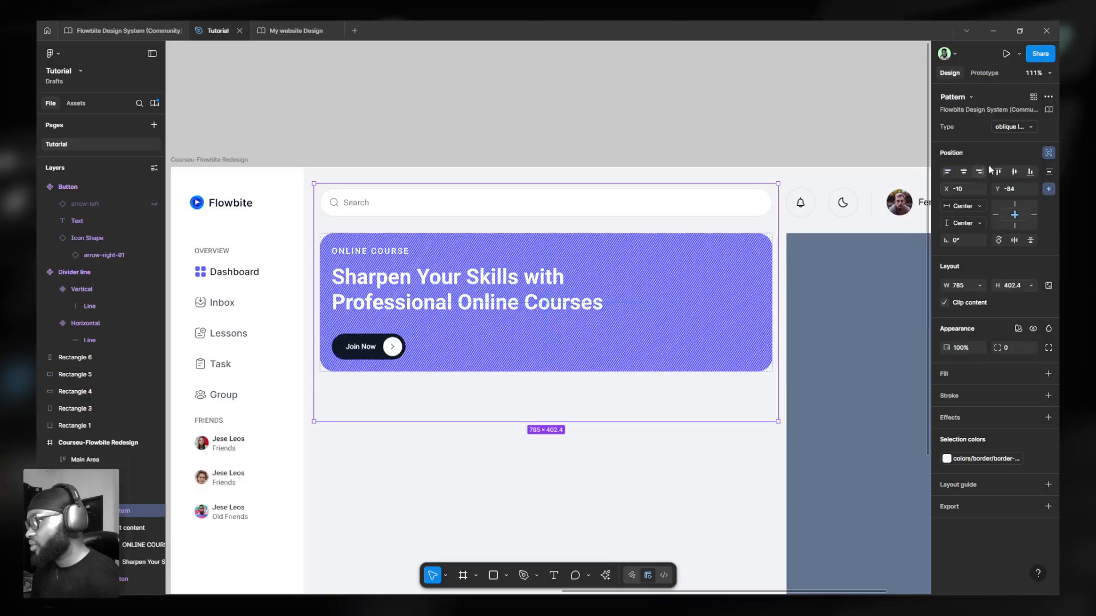
{"action": "left_click", "coordinate": [1015, 132]}
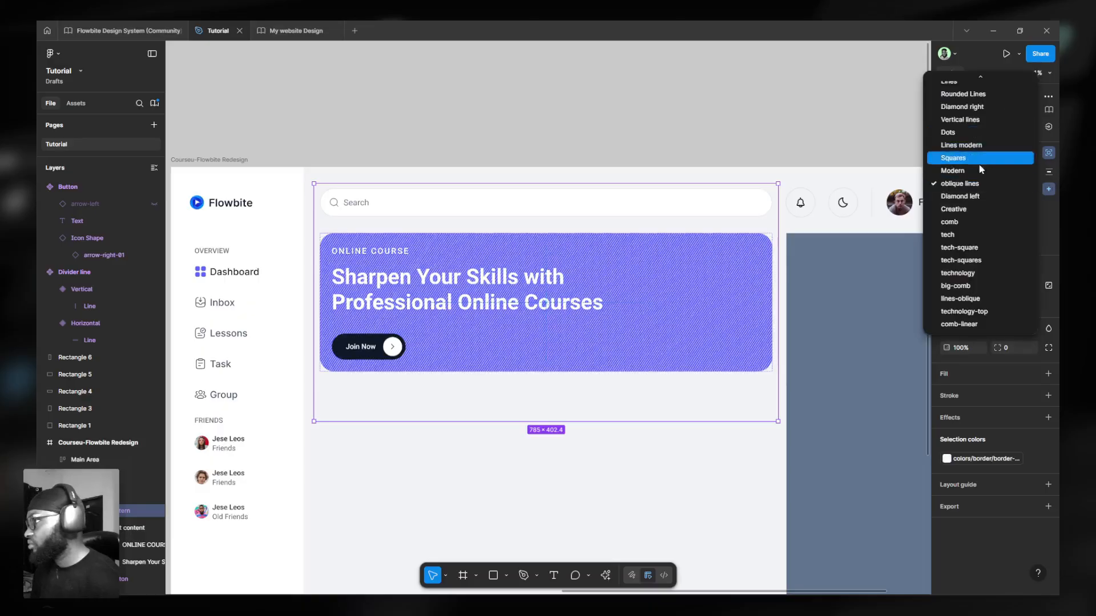
{"action": "left_click", "coordinate": [964, 197]}
Set the Pattern's type to Creative.
{"action": "left_click", "coordinate": [1002, 130]}
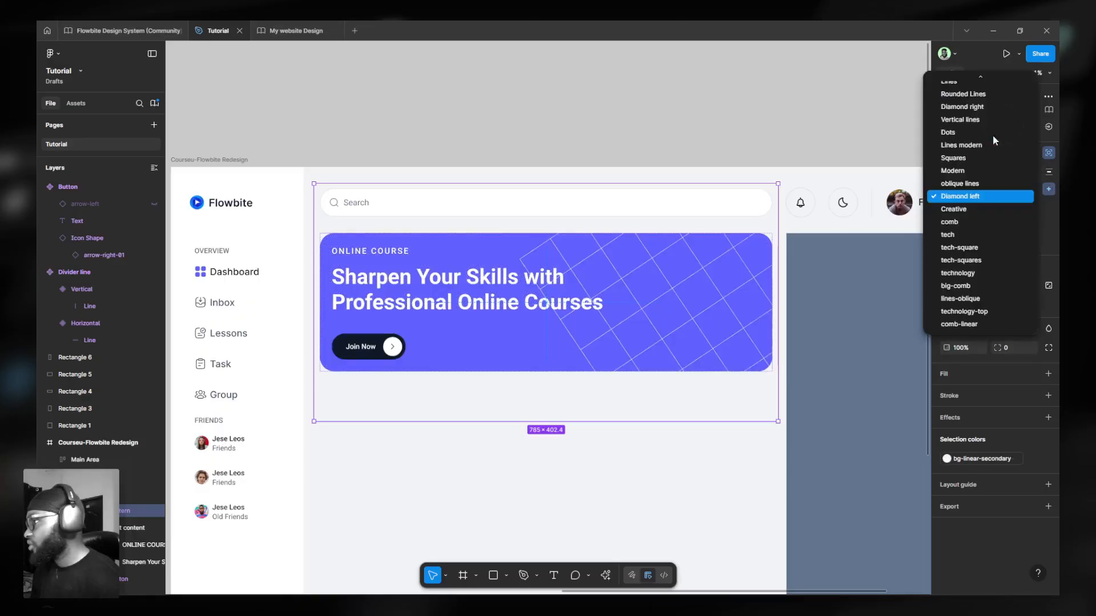
{"action": "left_click", "coordinate": [970, 213]}
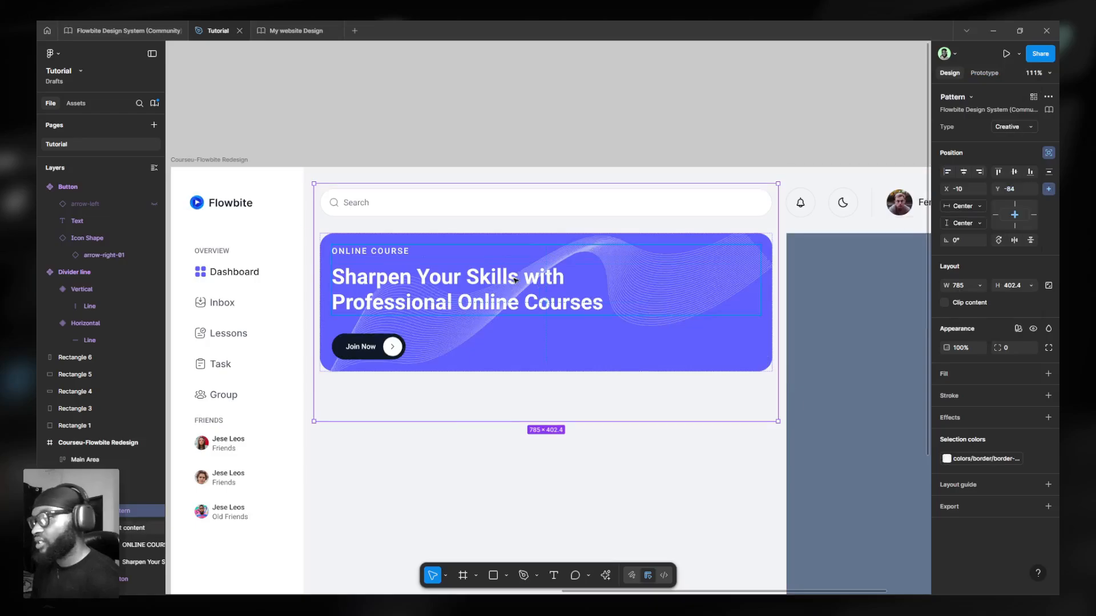
{"action": "scroll", "coordinate": [389, 307], "scroll_direction": "up", "scroll_amount": 2, "text": "ctrl"}
{"action": "scroll", "coordinate": [389, 307], "scroll_direction": "up", "scroll_amount": 1, "text": "ctrl"}
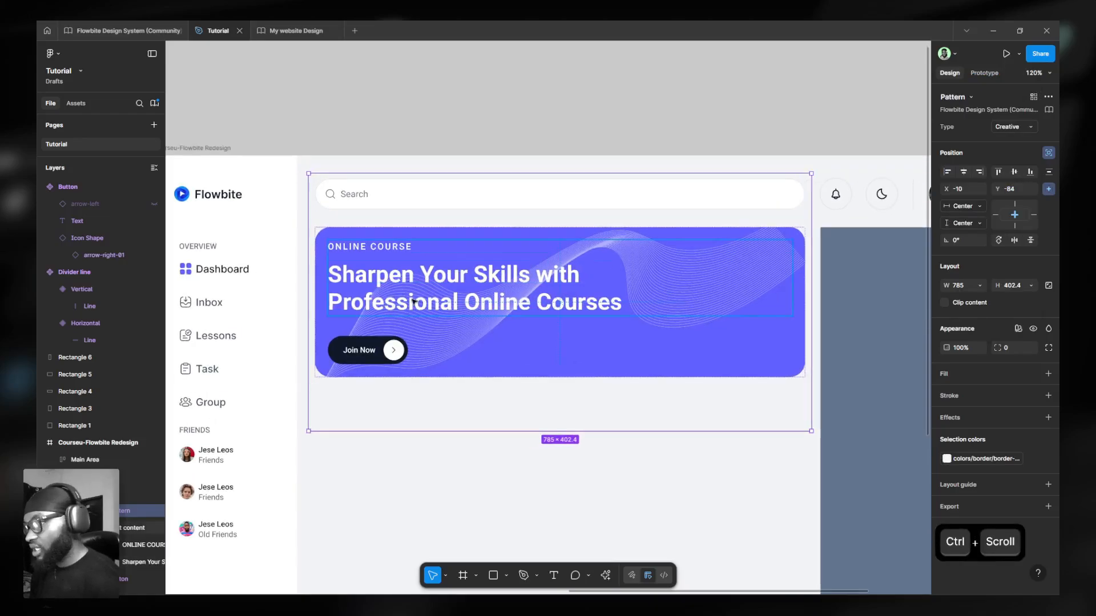
{"action": "scroll", "coordinate": [193, 373], "scroll_direction": "up", "scroll_amount": 1, "text": "ctrl"}
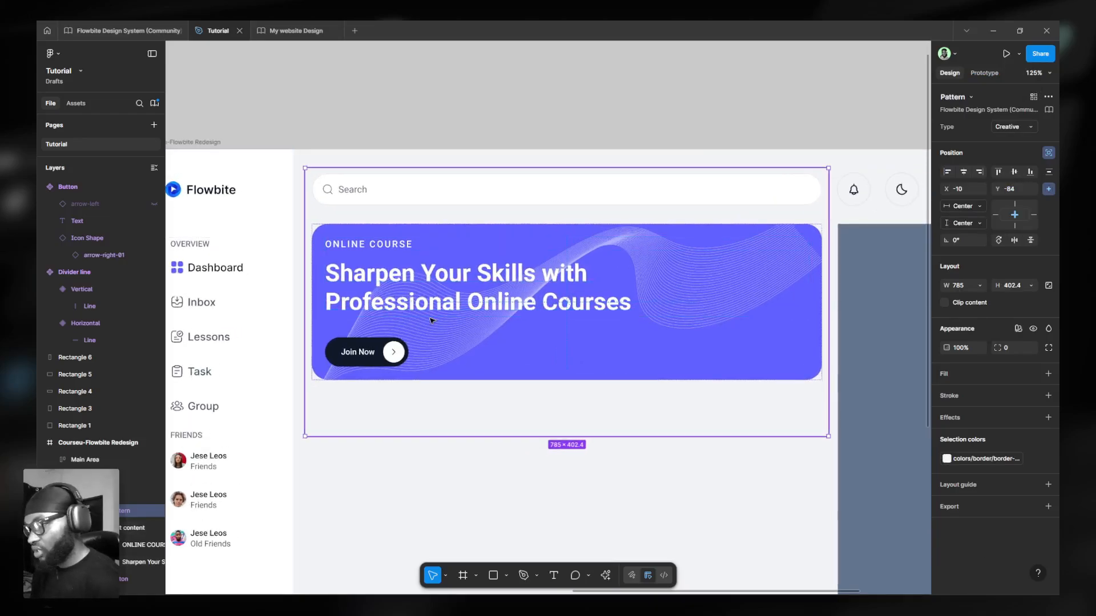
Select the Pattern inside the Card and apply Send to back to it.
{"action": "left_click", "coordinate": [465, 333]}
{"action": "left_click", "coordinate": [465, 333]}
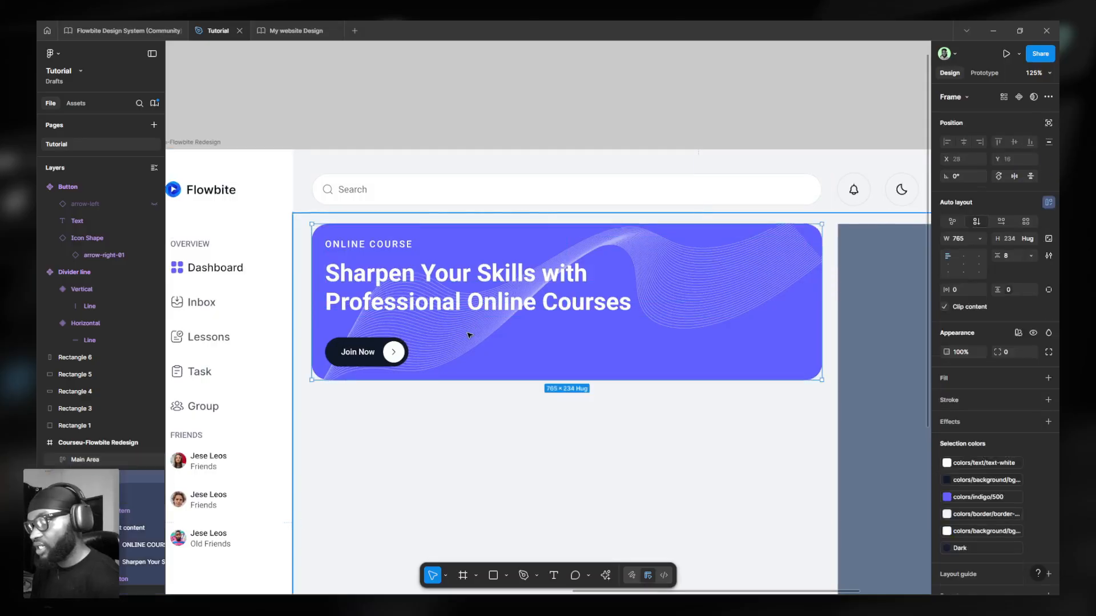
{"action": "double_click", "coordinate": [467, 336]}
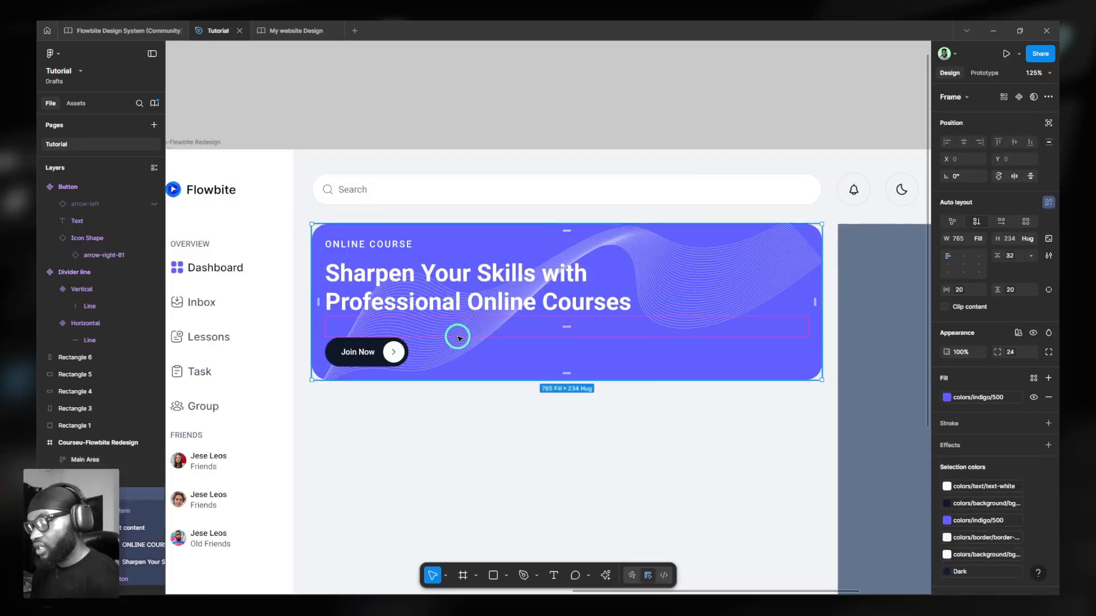
{"action": "left_click", "coordinate": [451, 344]}
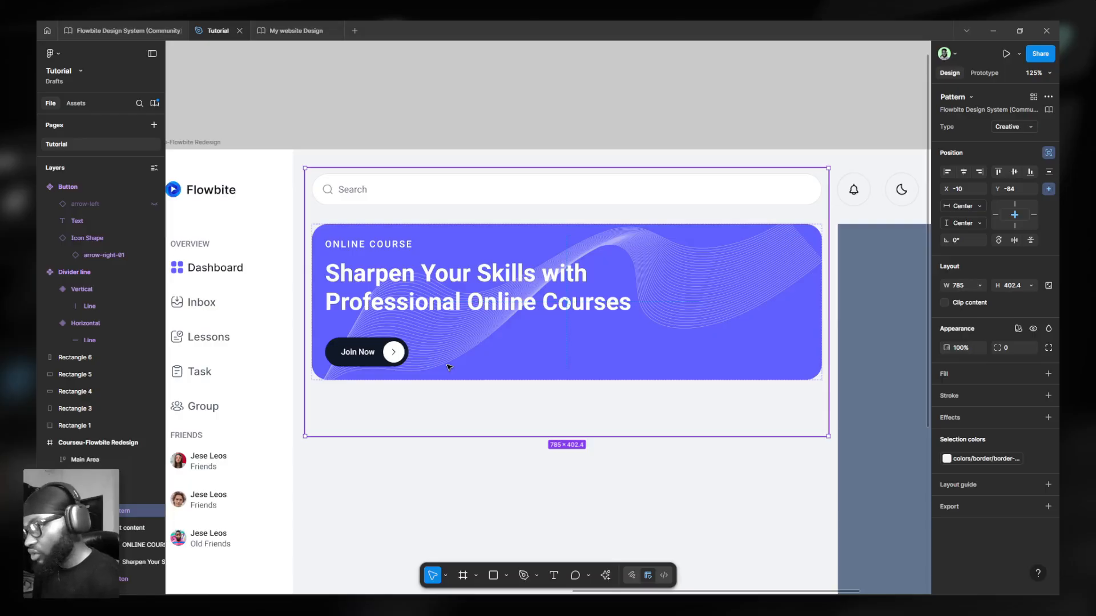
{"action": "right_click", "coordinate": [448, 366]}
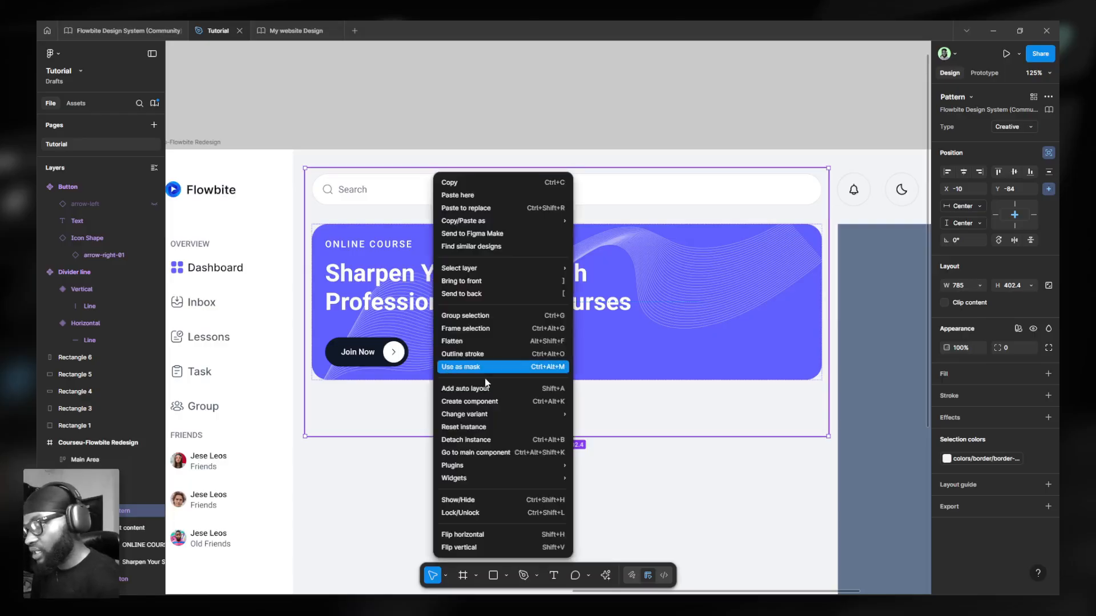
{"action": "left_click", "coordinate": [510, 294]}
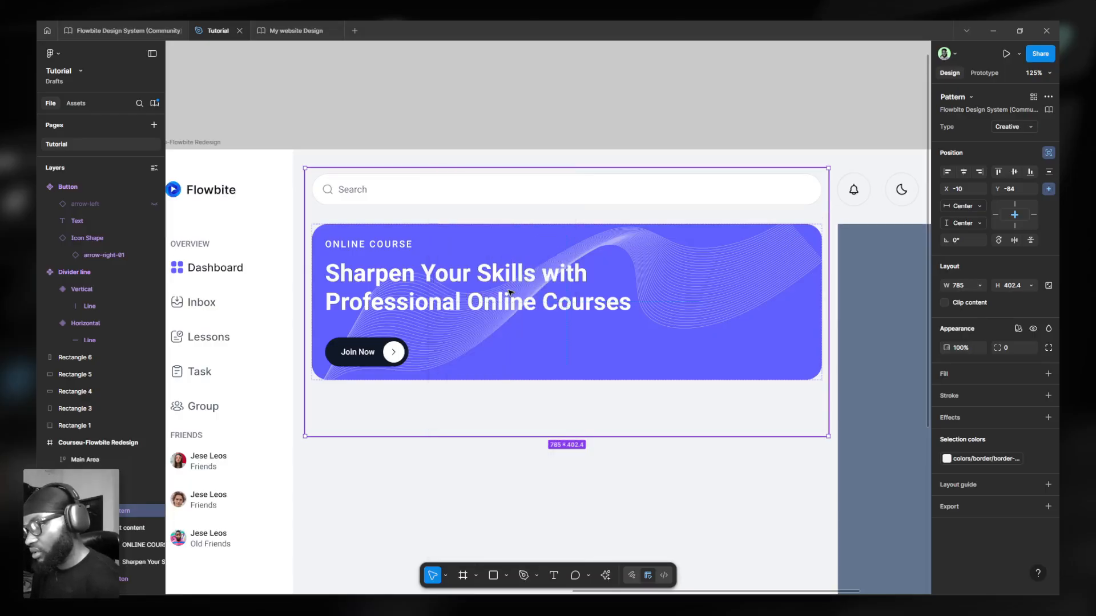
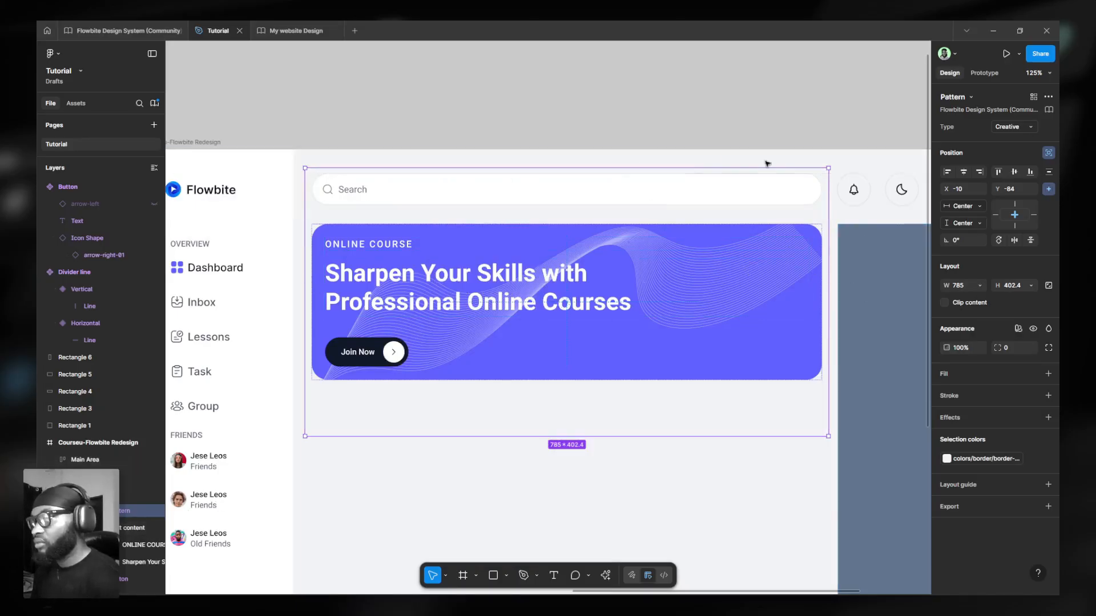
Lock the Pattern layer, test it by selecting the Card's heading over the pattern, and clear the selection.
{"action": "key", "text": "ctrl+shift"}
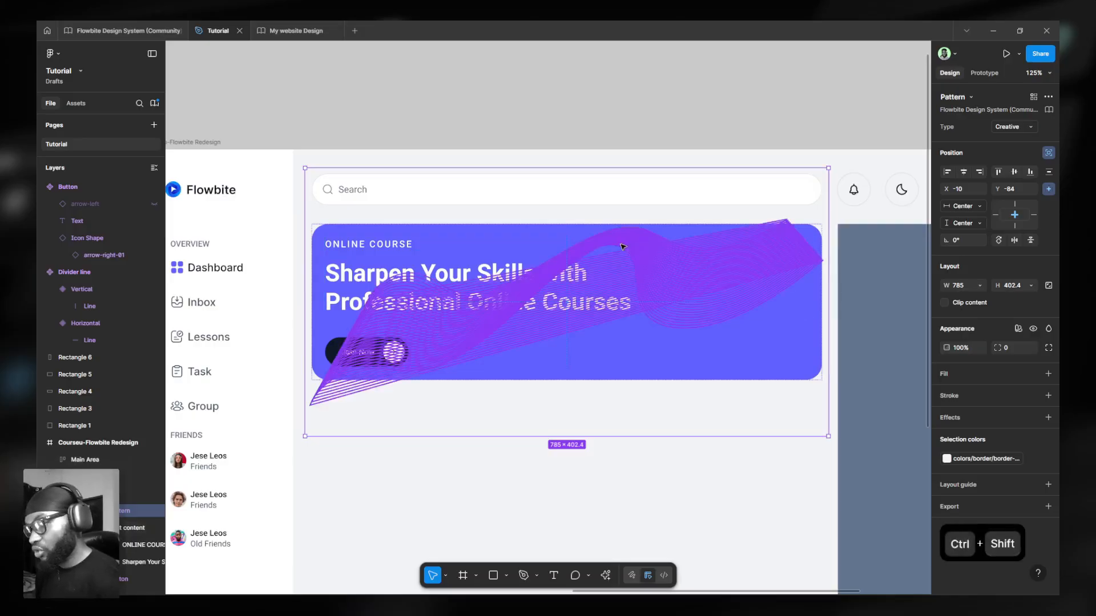
{"action": "key", "text": "ctrl+shift+l"}
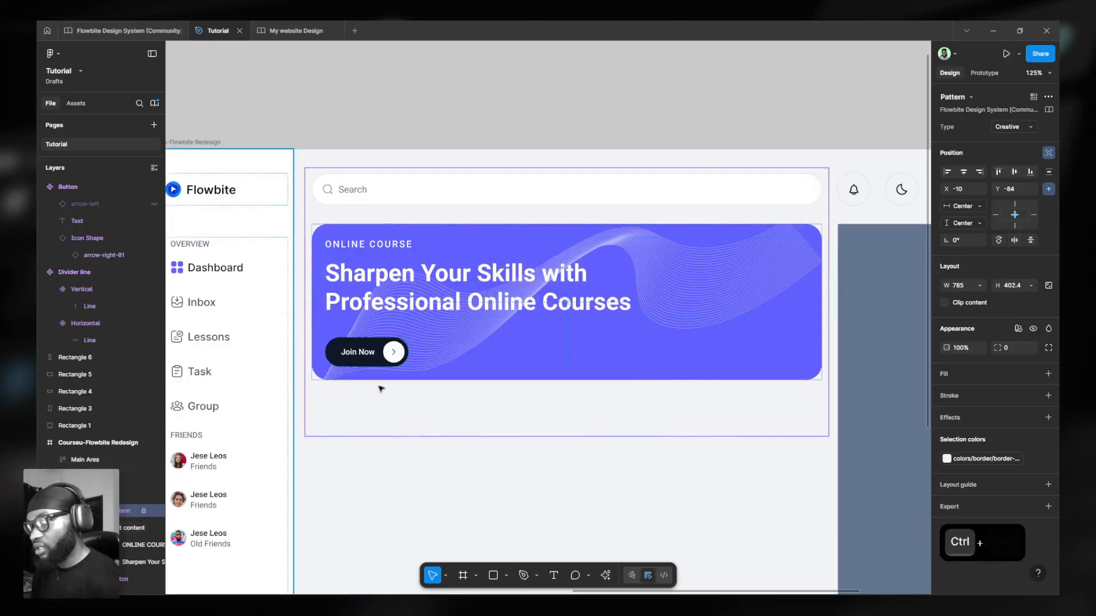
{"action": "left_click", "coordinate": [477, 134], "text": "ctrl"}
{"action": "left_click", "coordinate": [514, 302], "text": "ctrl"}
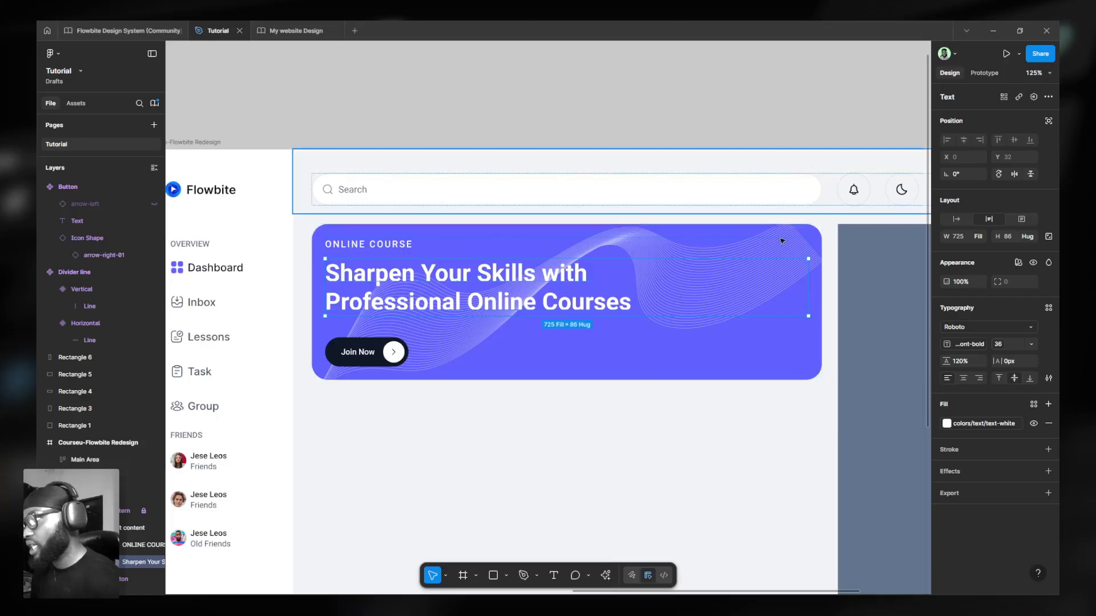
{"action": "left_click", "coordinate": [675, 99]}
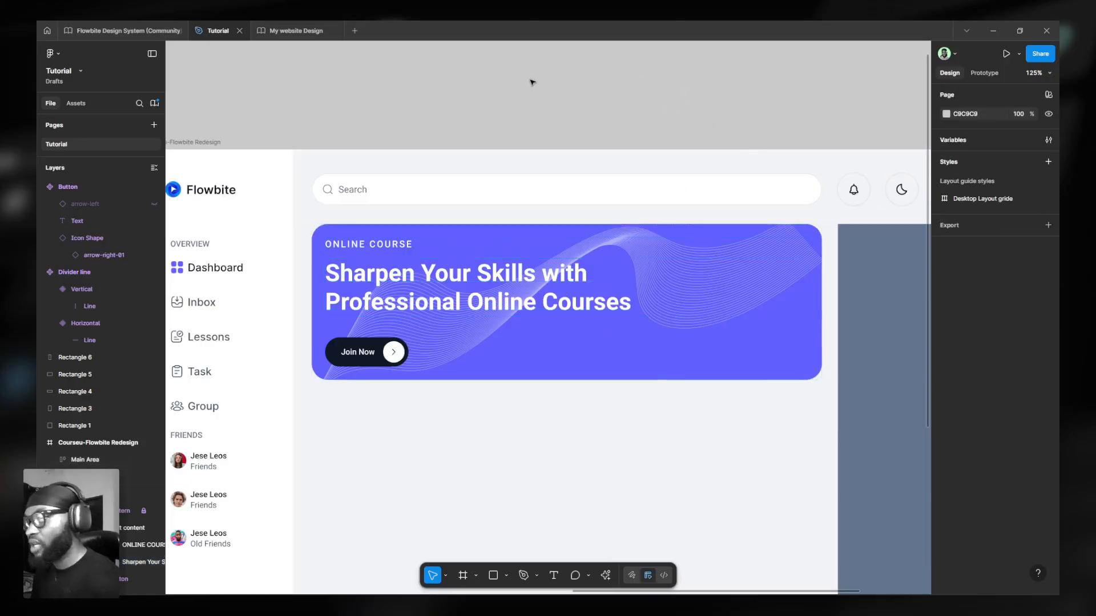
Examine the UI/UX Design, Branding and Front End cards under the Coursue dashboard's banner and select the redesign's Main Area frame.
{"action": "scroll", "coordinate": [532, 83], "scroll_direction": "down", "scroll_amount": 5, "text": "ctrl"}
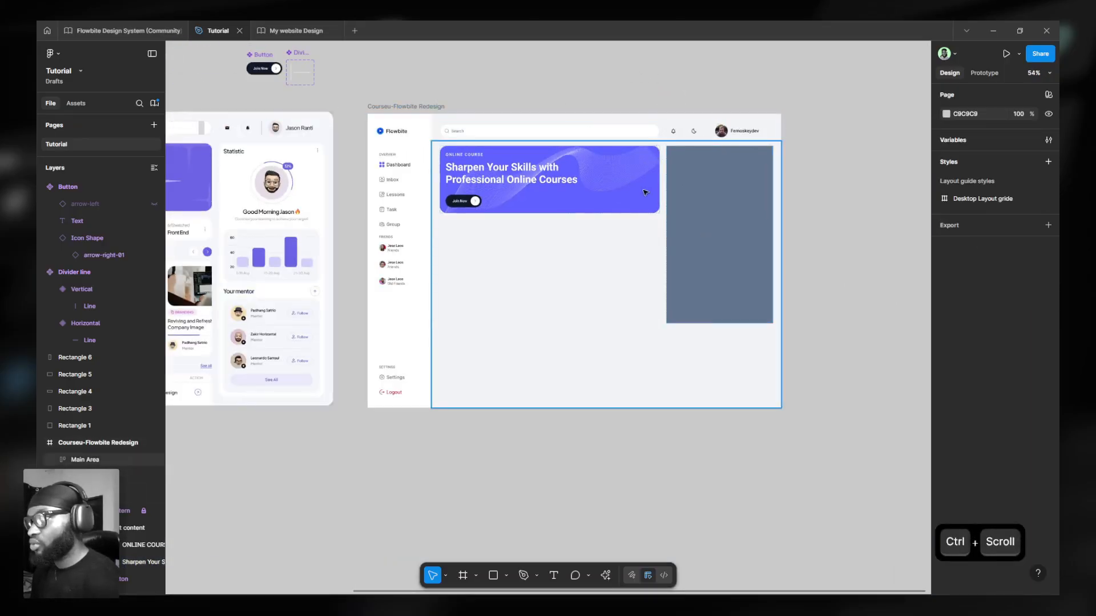
{"action": "scroll", "coordinate": [645, 192], "scroll_direction": "down", "scroll_amount": 2, "text": "ctrl"}
{"action": "scroll", "coordinate": [497, 285], "scroll_direction": "left", "scroll_amount": 5}
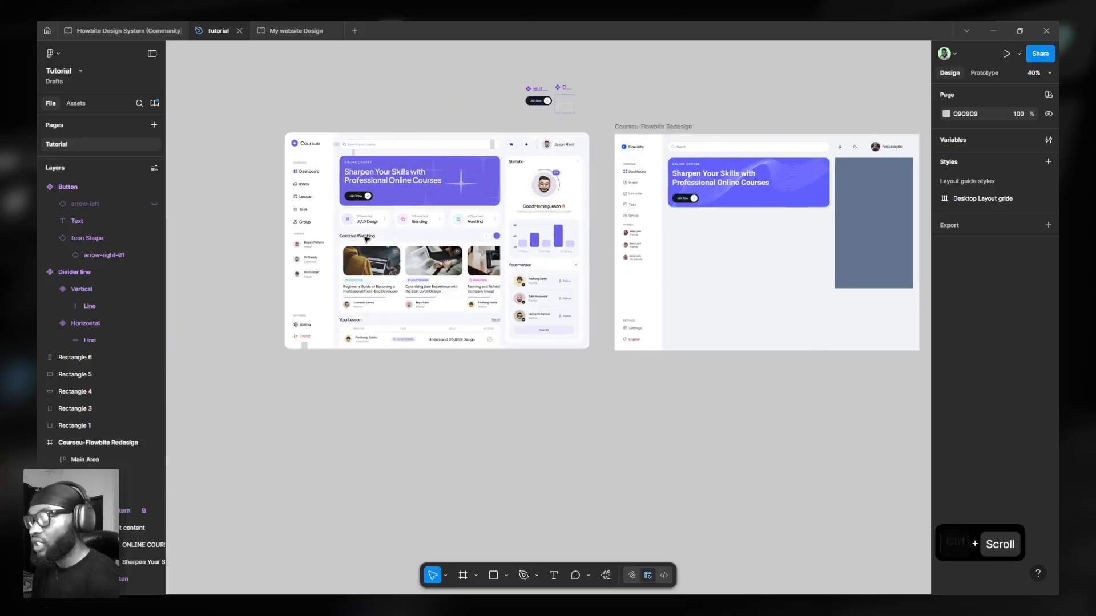
{"action": "scroll", "coordinate": [366, 238], "scroll_direction": "up", "scroll_amount": 7, "text": "ctrl"}
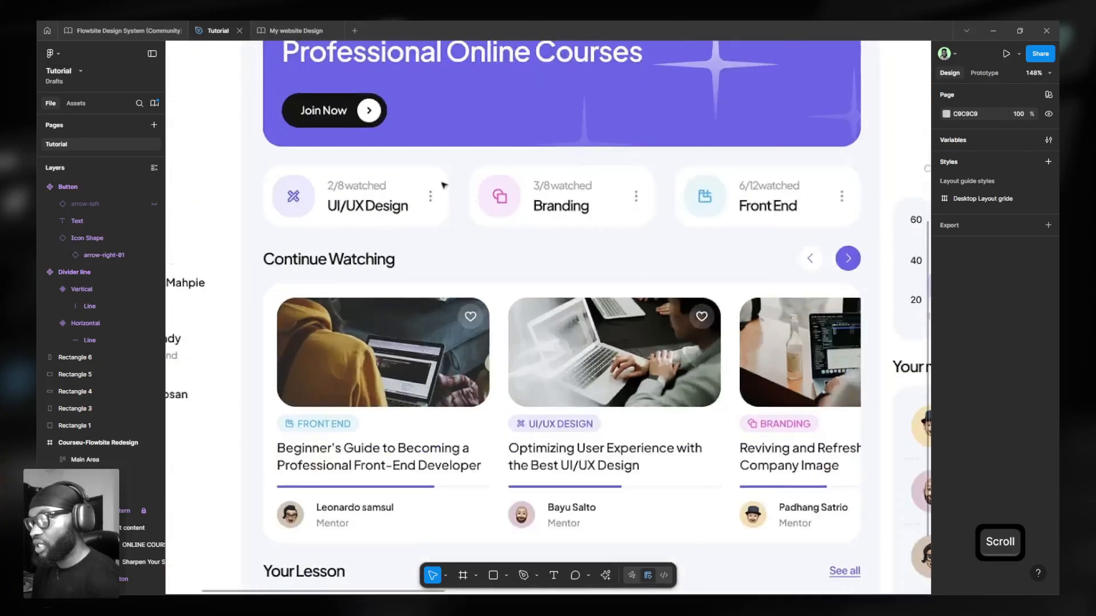
{"action": "key", "text": "ctrl"}
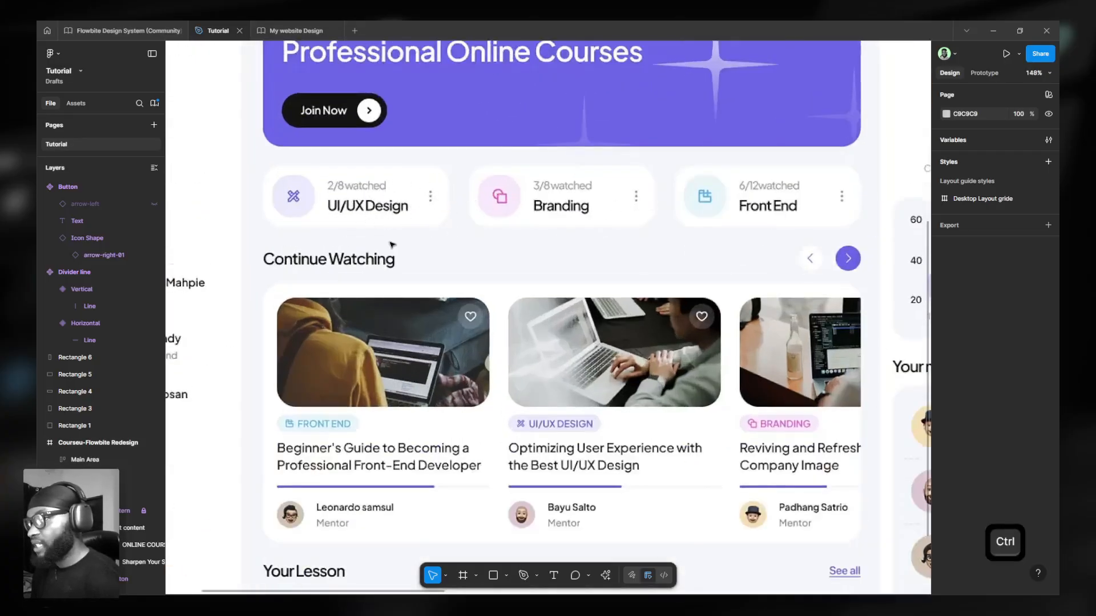
{"action": "scroll", "coordinate": [481, 288], "scroll_direction": "down", "scroll_amount": 5, "text": "ctrl"}
{"action": "scroll", "coordinate": [773, 245], "scroll_direction": "right", "scroll_amount": 3}
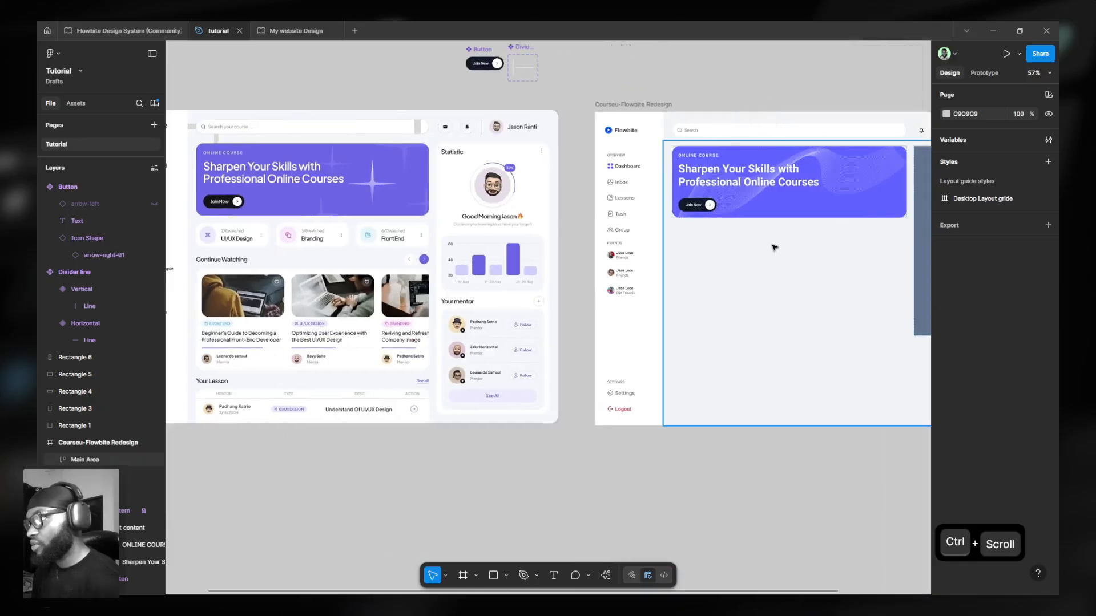
{"action": "left_click", "coordinate": [766, 195]}
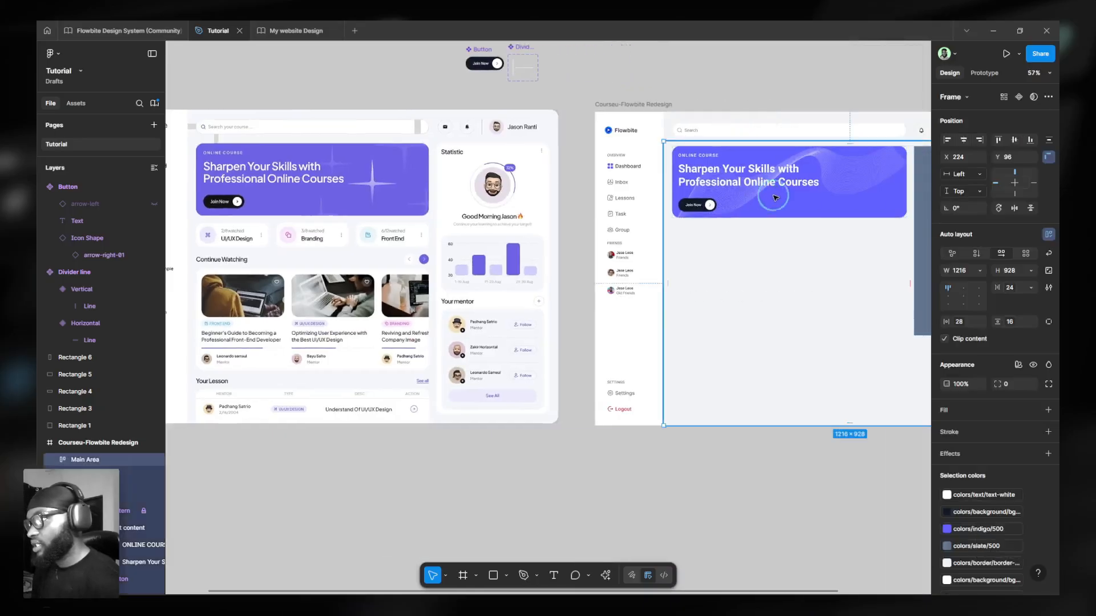
Search the libraries for "list item" and insert an instance of the Flowbite List item component.
{"action": "left_click", "coordinate": [775, 197]}
{"action": "scroll", "coordinate": [775, 198], "scroll_direction": "right", "scroll_amount": 3}
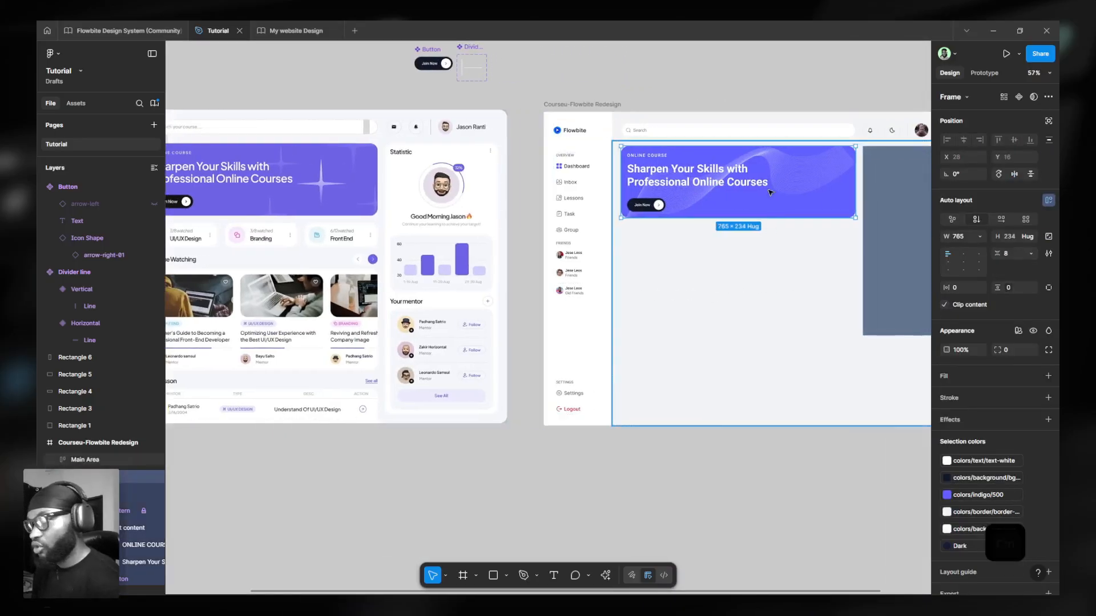
{"action": "scroll", "coordinate": [741, 188], "scroll_direction": "up", "scroll_amount": 2, "text": "ctrl"}
{"action": "key", "text": "shift+i"}
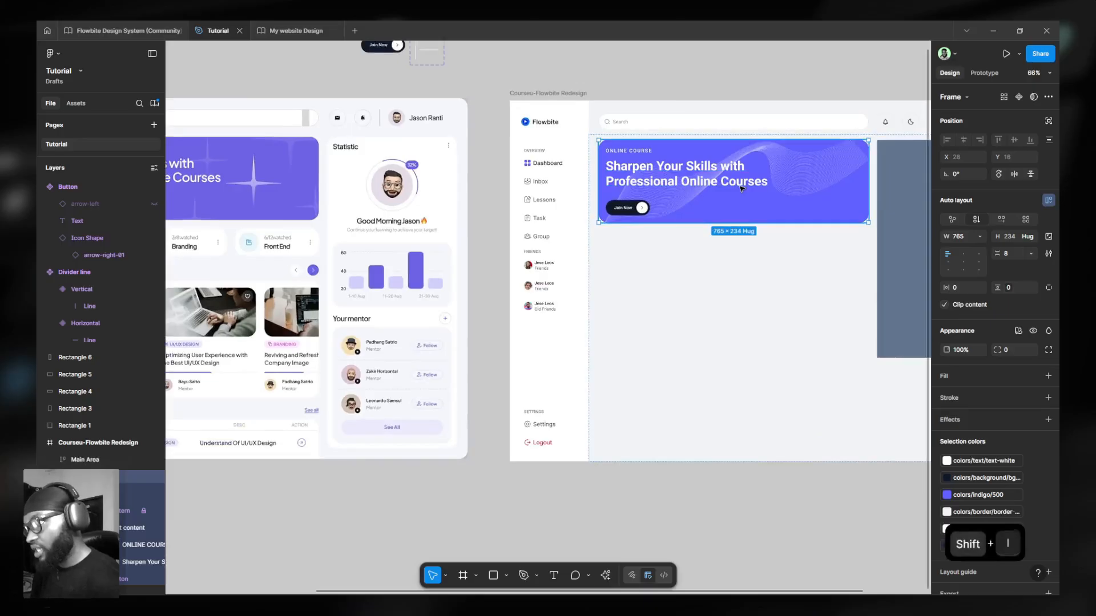
{"action": "type", "text": "lis"}
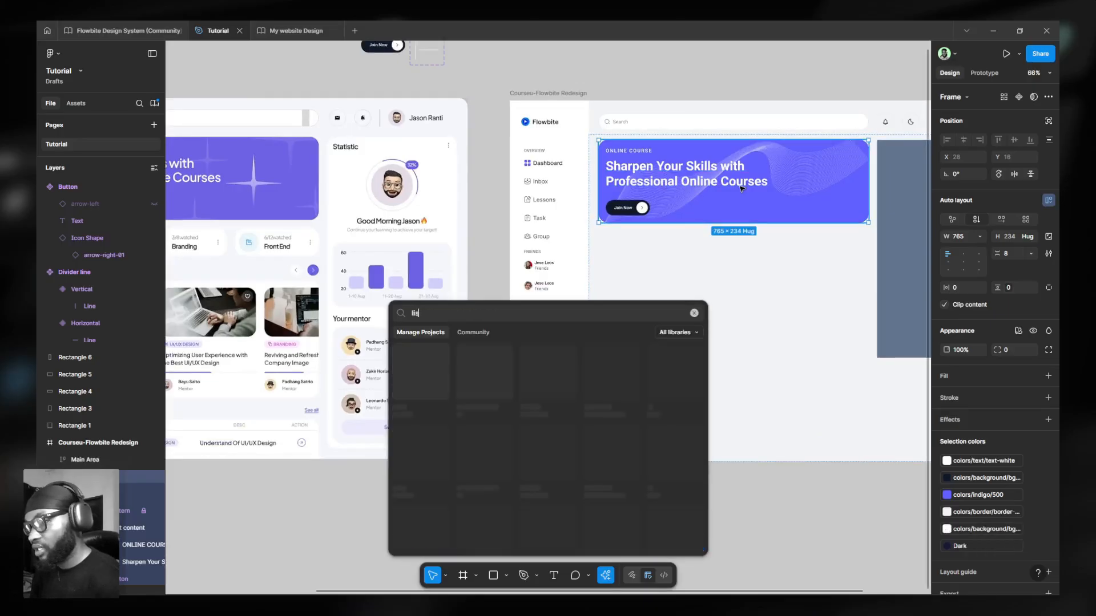
{"action": "type", "text": "t item"}
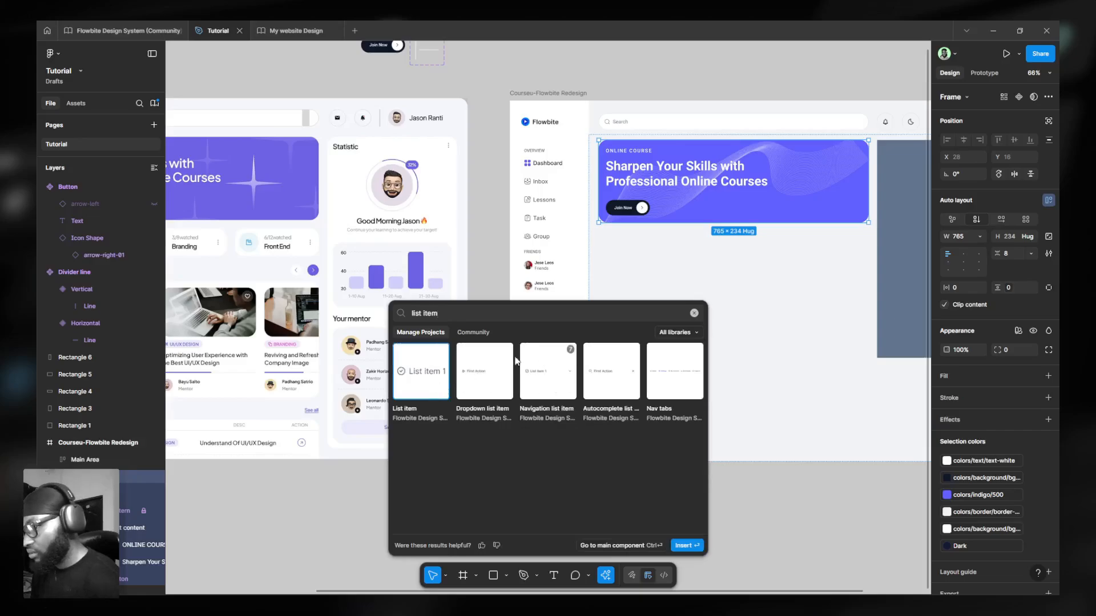
{"action": "key", "text": "Escape"}
{"action": "key", "text": "Escape"}
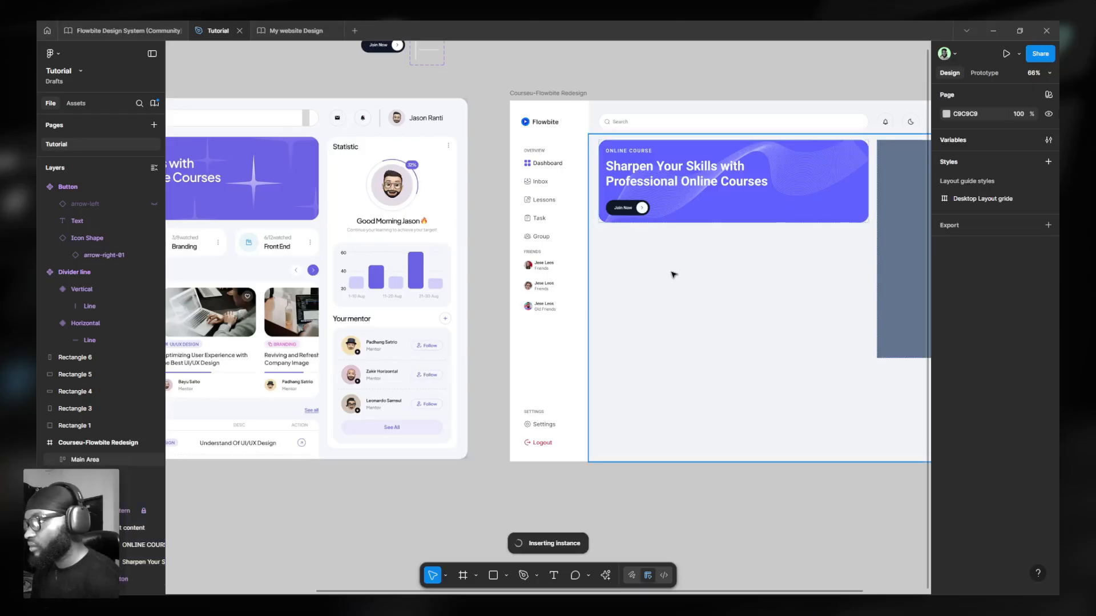
Move the new List item out of the sidebar and into Section 1, directly below the banner Card.
{"action": "key", "text": "ctrl+x"}
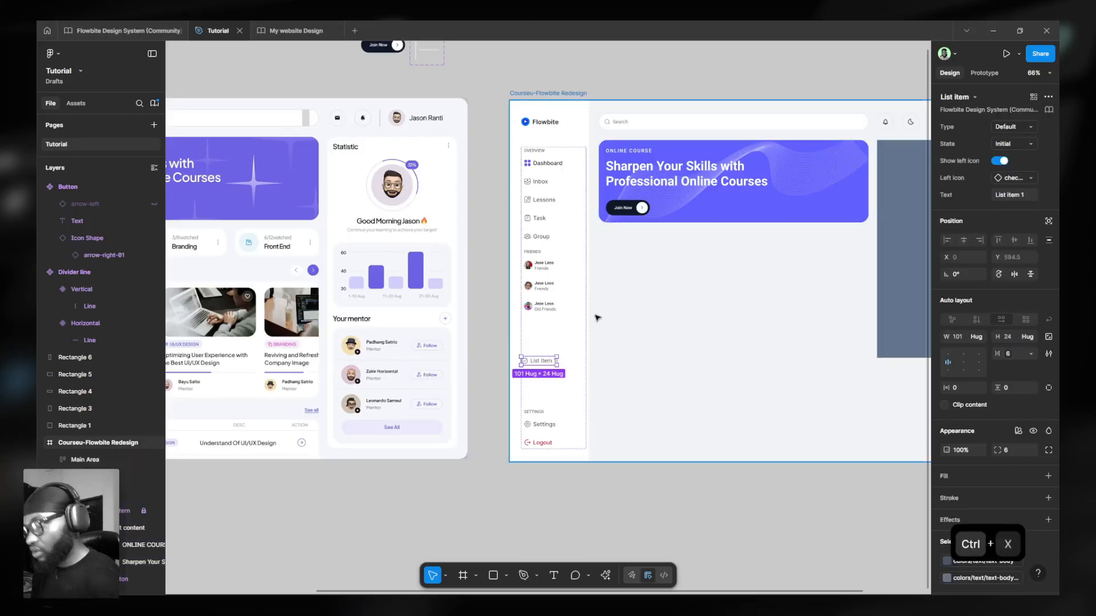
{"action": "left_click", "coordinate": [678, 199]}
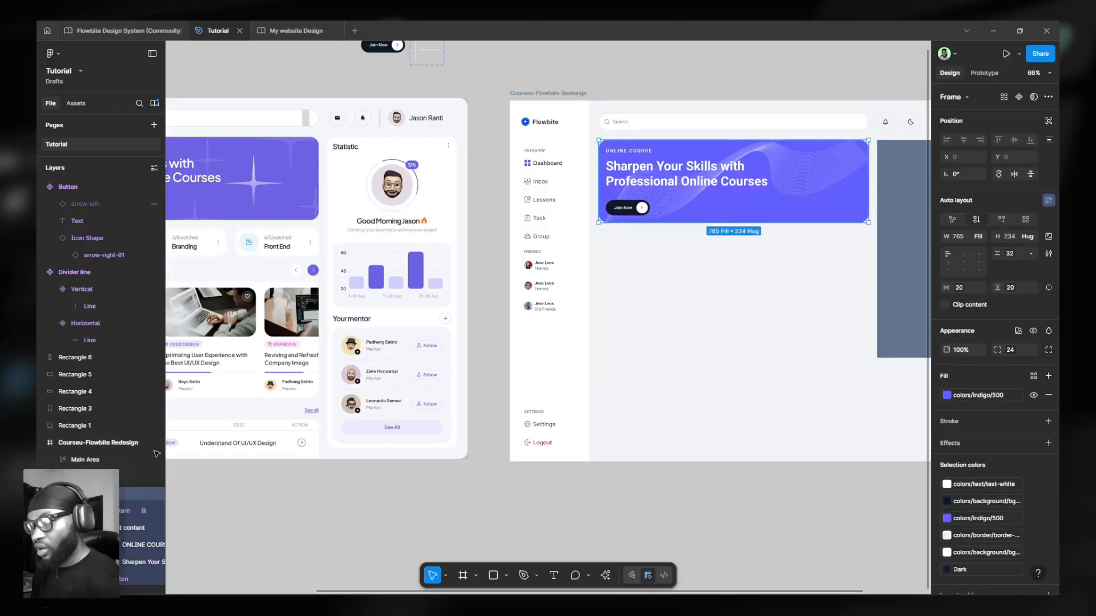
{"action": "key", "text": "ctrl+v"}
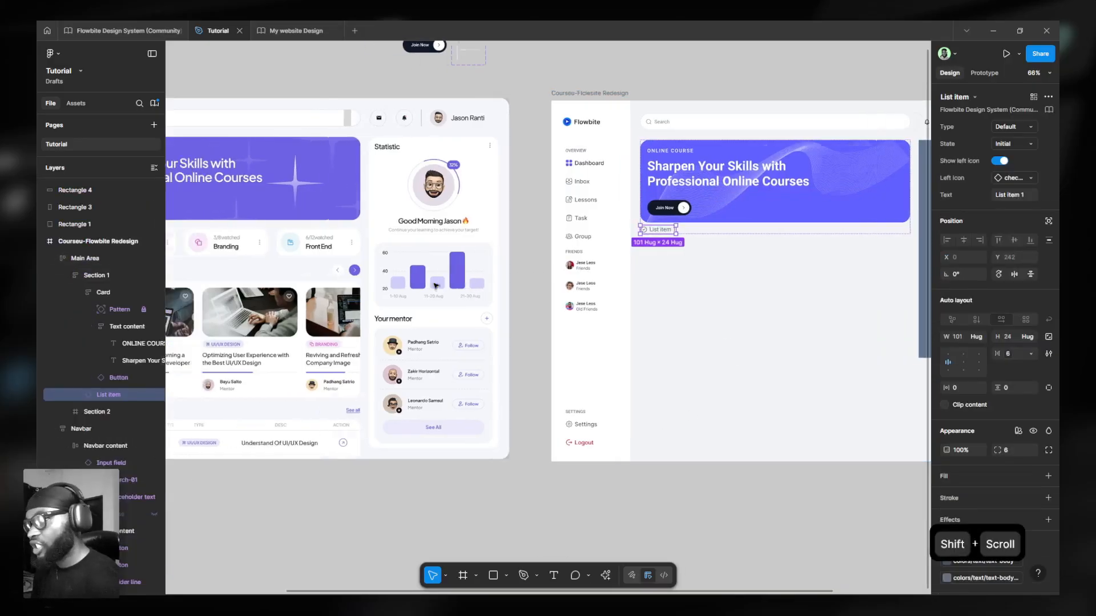
Measure the gap between the Coursue banner and its UI/UX Design card with a temporary rectangle, and delete the rectangle.
{"action": "scroll", "coordinate": [685, 350], "scroll_direction": "left", "scroll_amount": 2}
{"action": "scroll", "coordinate": [318, 257], "scroll_direction": "left", "scroll_amount": 5}
{"action": "scroll", "coordinate": [376, 190], "scroll_direction": "up", "scroll_amount": 5}
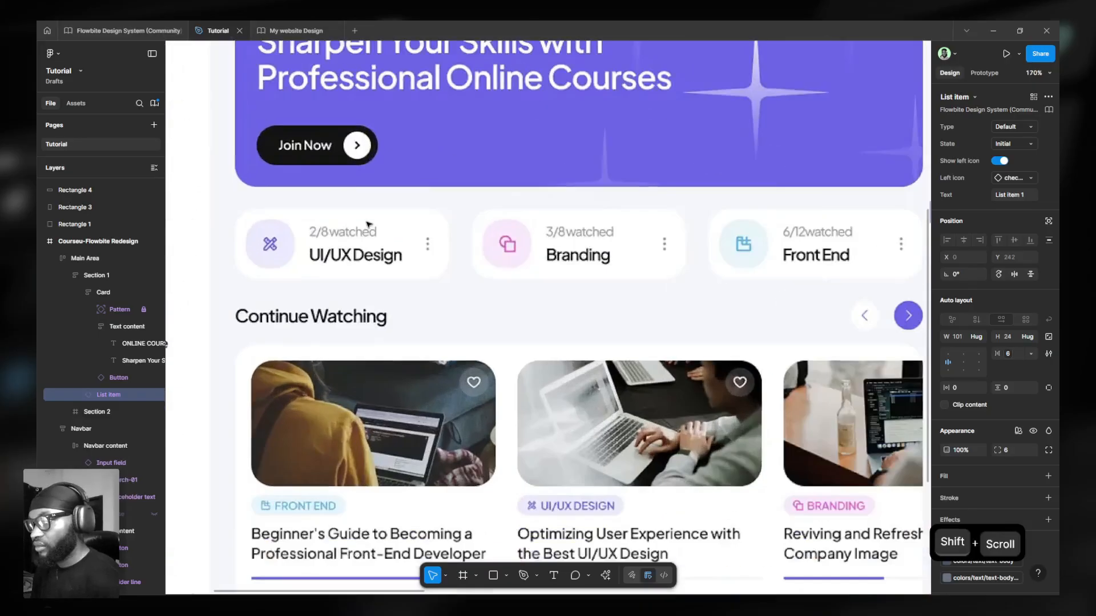
{"action": "key", "text": "r"}
{"action": "left_click_drag", "start_coordinate": [383, 188], "coordinate": [399, 209]}
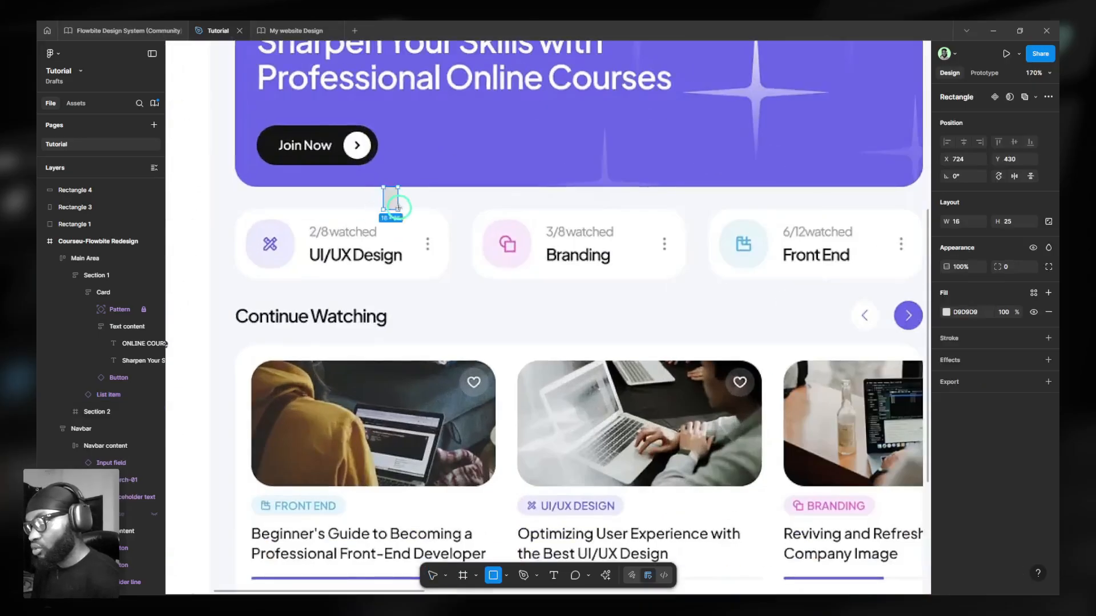
{"action": "key", "text": "v"}
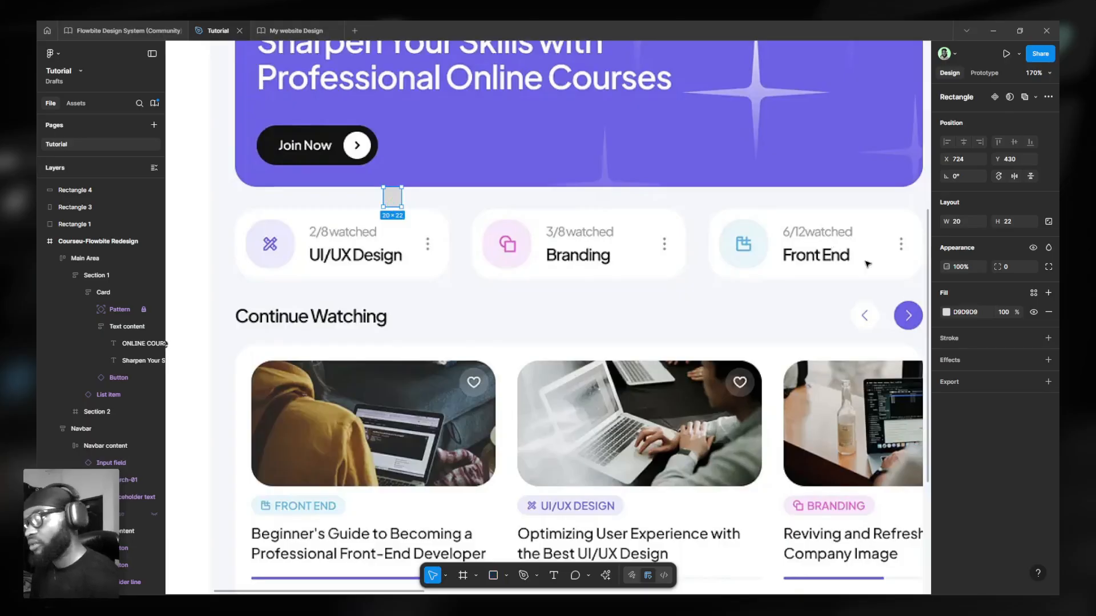
{"action": "key", "text": "Delete"}
Apply the Flowbite spacing variable 6 (24) to the vertical gap of Section 1.
{"action": "scroll", "coordinate": [867, 264], "scroll_direction": "down", "scroll_amount": 8}
{"action": "scroll", "coordinate": [812, 230], "scroll_direction": "up", "scroll_amount": 2}
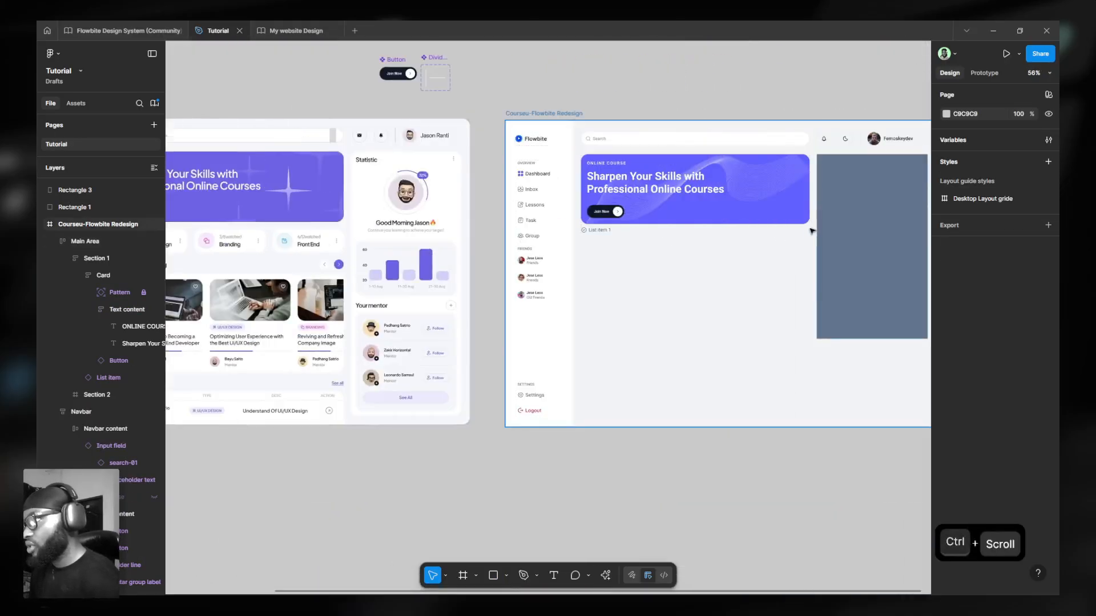
{"action": "scroll", "coordinate": [812, 230], "scroll_direction": "up", "scroll_amount": 2}
{"action": "left_click", "coordinate": [742, 197], "text": "ctrl"}
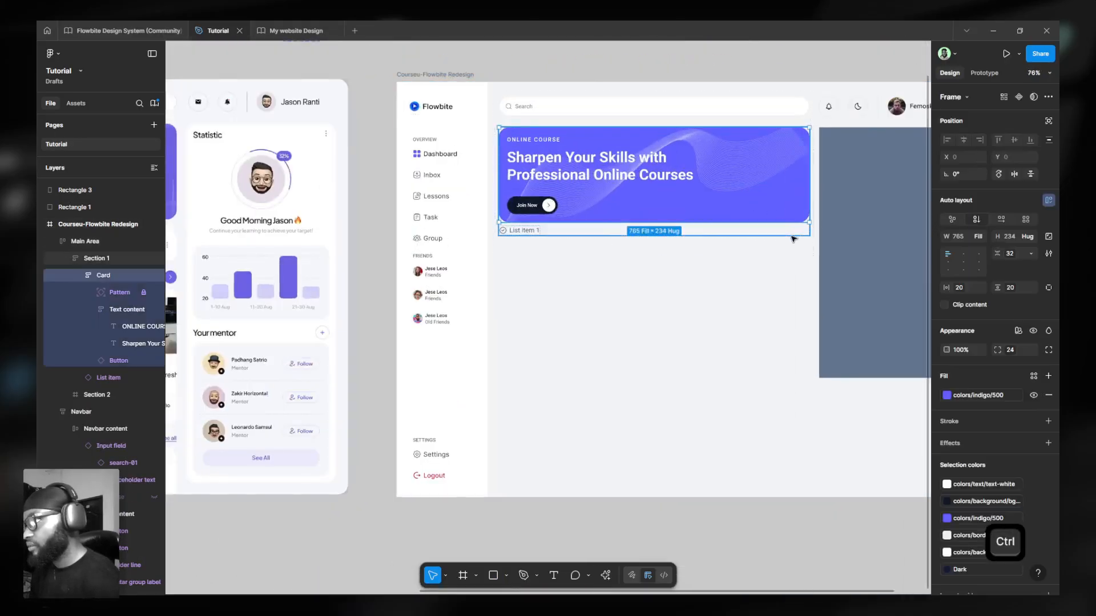
{"action": "left_click", "coordinate": [847, 239]}
{"action": "left_click", "coordinate": [754, 213]}
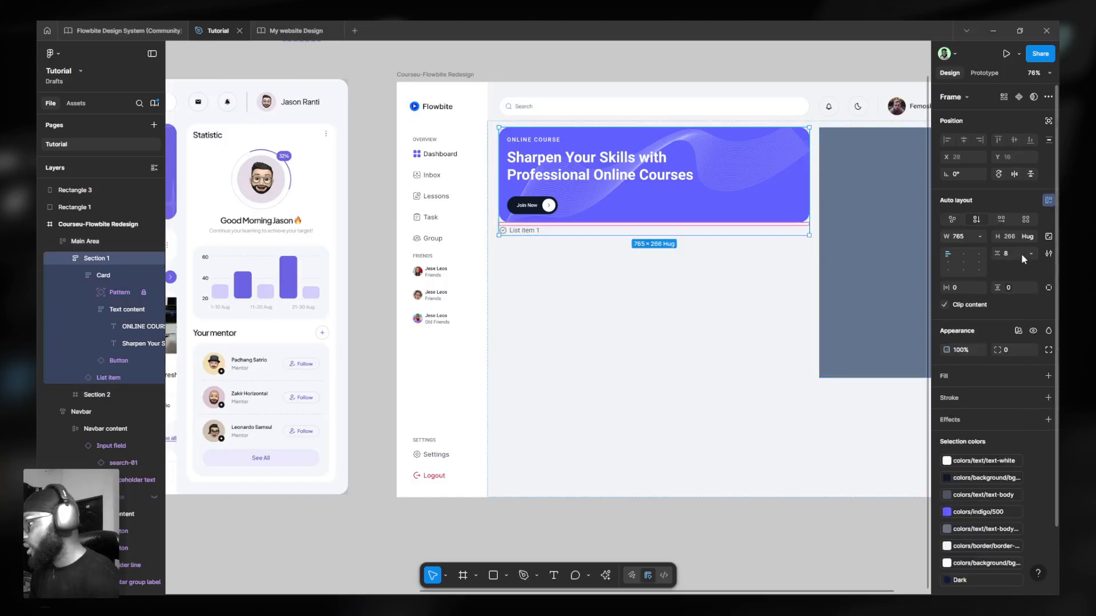
{"action": "left_click", "coordinate": [1029, 252]}
{"action": "left_click", "coordinate": [996, 289]}
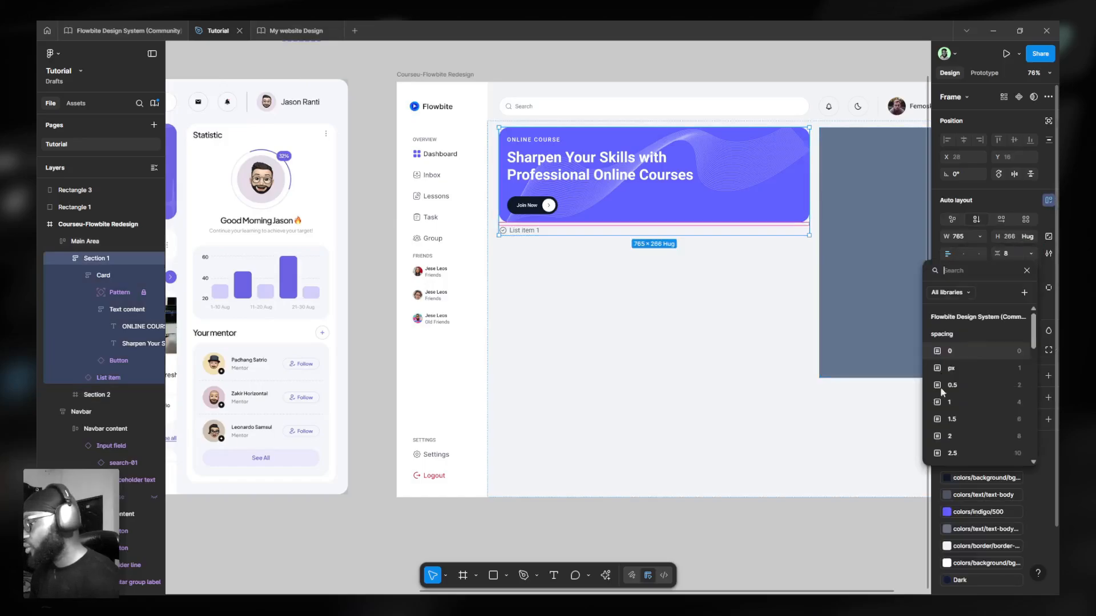
{"action": "scroll", "coordinate": [957, 438], "scroll_direction": "down", "scroll_amount": 2}
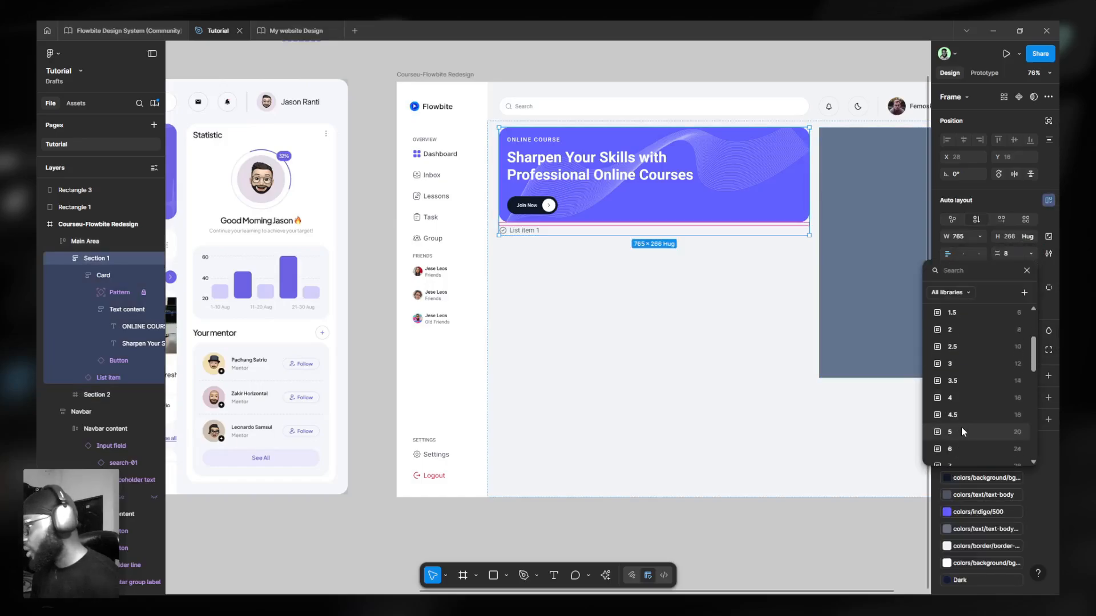
{"action": "left_click", "coordinate": [961, 449]}
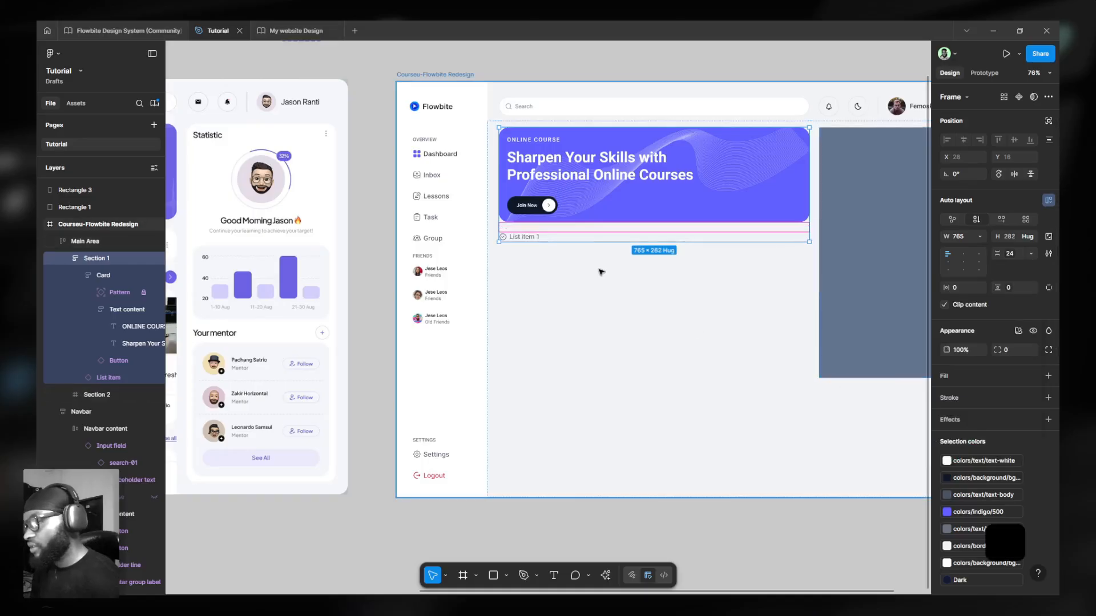
Set the type of the List item below the banner to Card.
{"action": "scroll", "coordinate": [599, 269], "scroll_direction": "up", "scroll_amount": 5, "text": "ctrl"}
{"action": "left_click", "coordinate": [471, 208]}
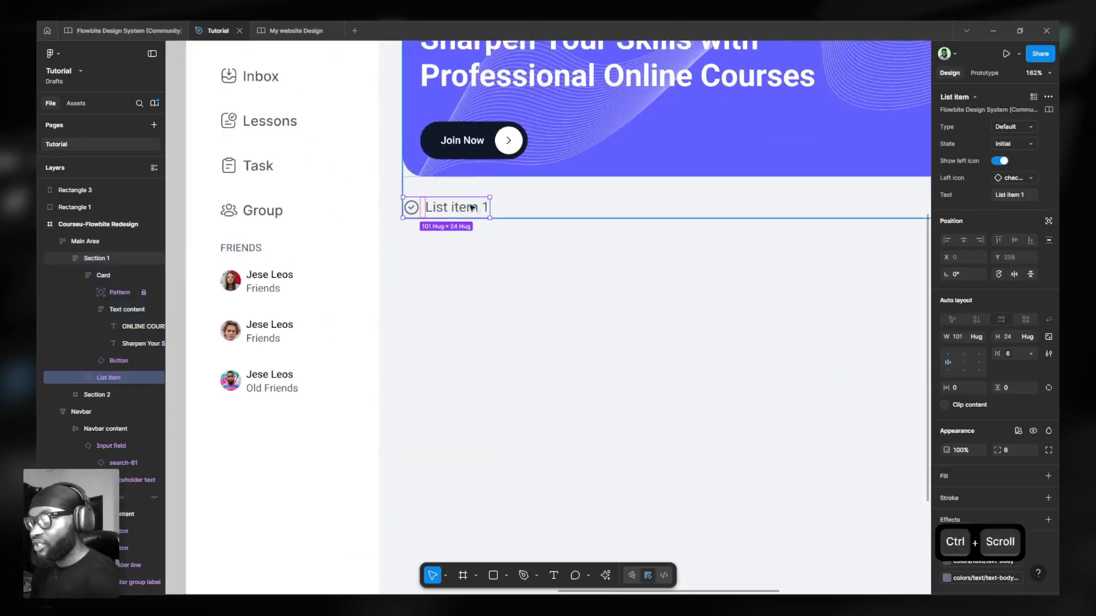
{"action": "scroll", "coordinate": [691, 234], "scroll_direction": "down", "scroll_amount": 3, "text": "ctrl"}
{"action": "scroll", "coordinate": [691, 234], "scroll_direction": "down", "scroll_amount": 3, "text": "ctrl"}
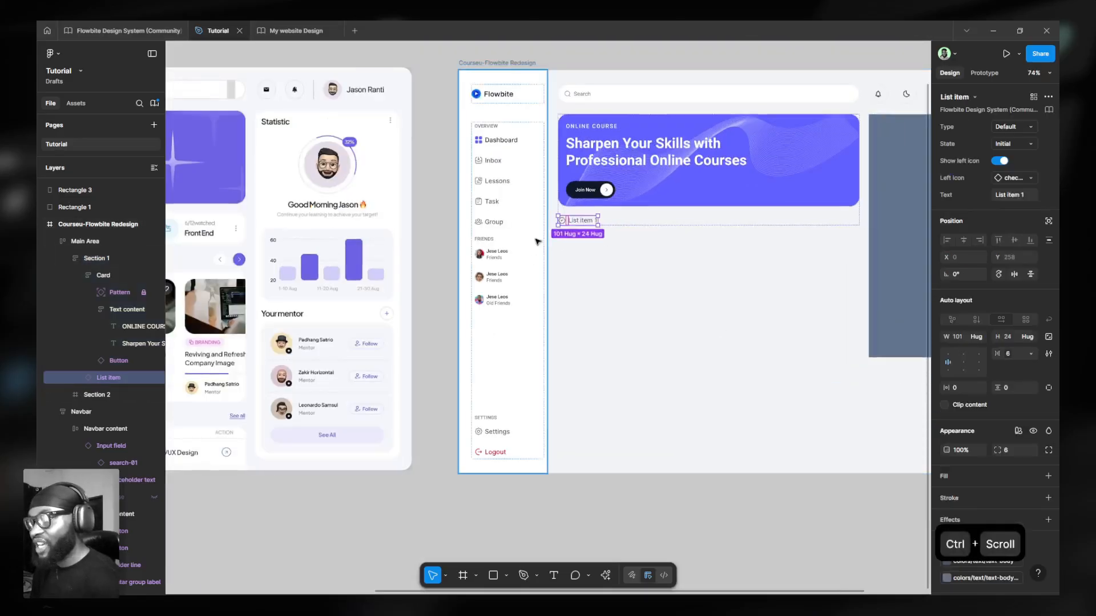
{"action": "left_click", "coordinate": [1004, 127]}
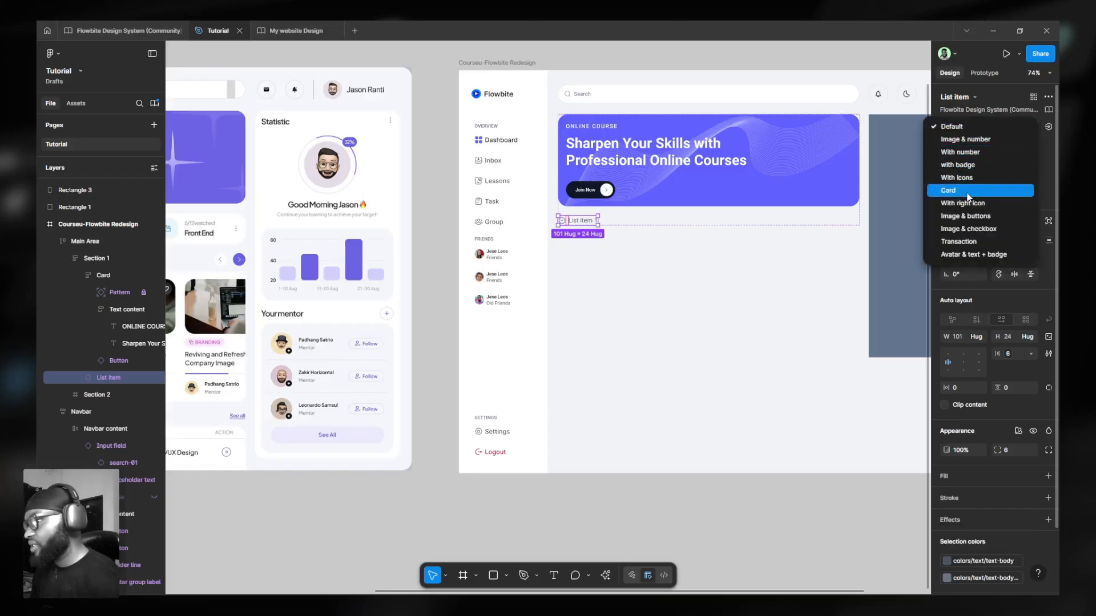
{"action": "left_click", "coordinate": [968, 197]}
Place a copy of the card-type List item on the Coursue dashboard, just beneath its UI/UX Design card for comparison.
{"action": "scroll", "coordinate": [781, 231], "scroll_direction": "down", "scroll_amount": 2, "text": "ctrl"}
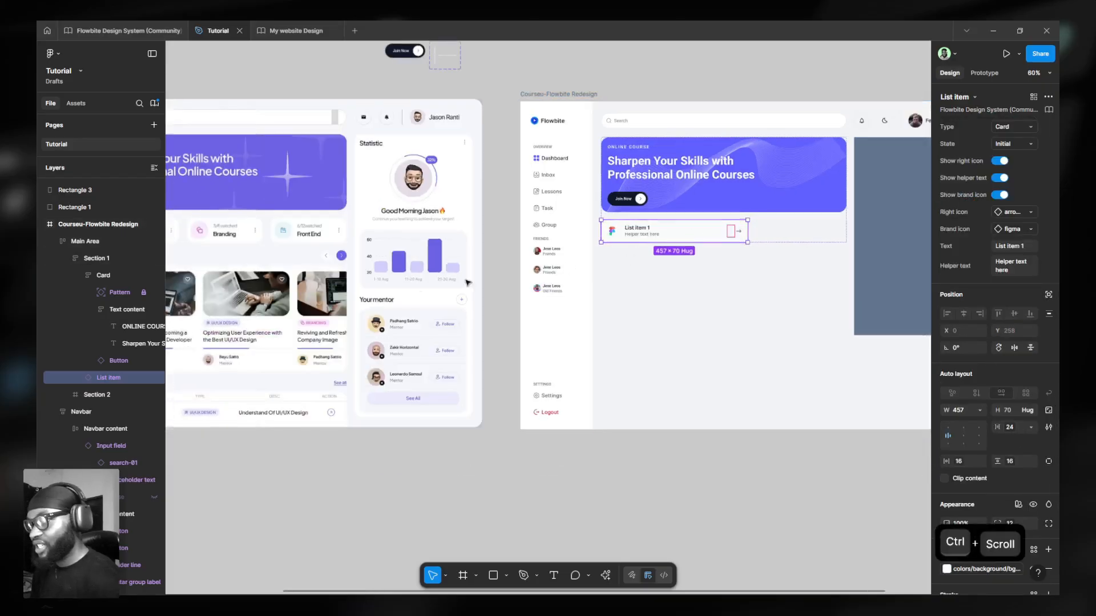
{"action": "scroll", "coordinate": [425, 271], "scroll_direction": "left", "scroll_amount": 4}
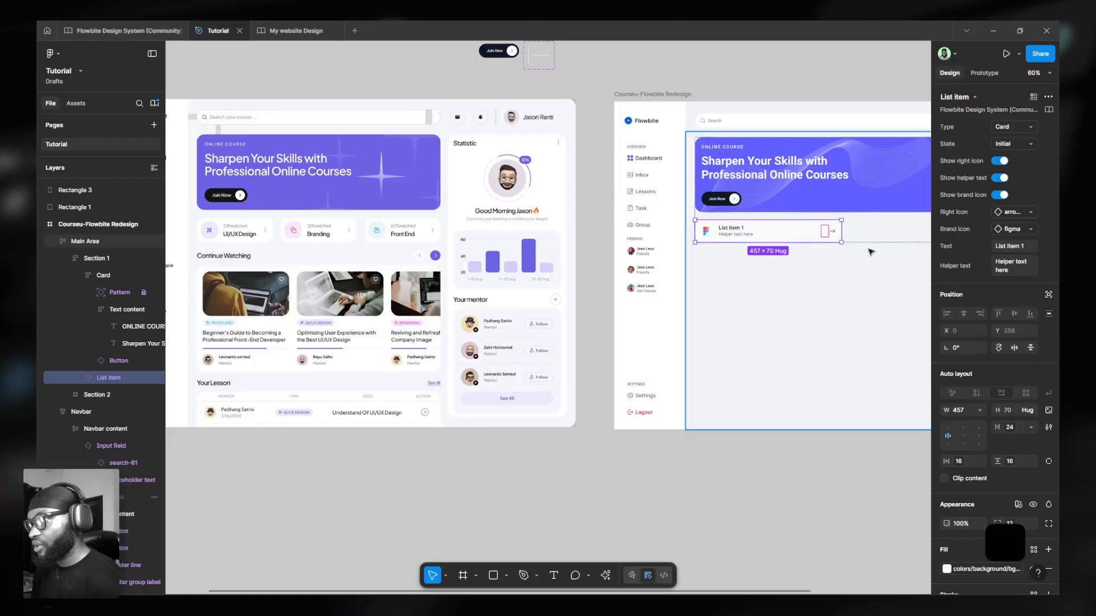
{"action": "key", "text": "ctrl"}
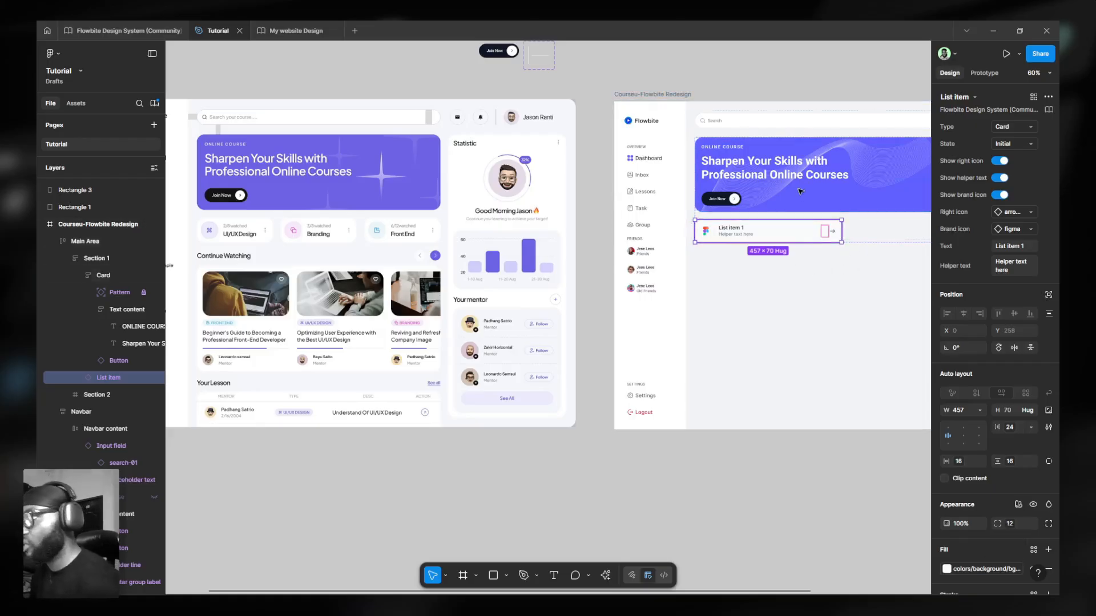
{"action": "scroll", "coordinate": [204, 240], "scroll_direction": "left", "scroll_amount": 3}
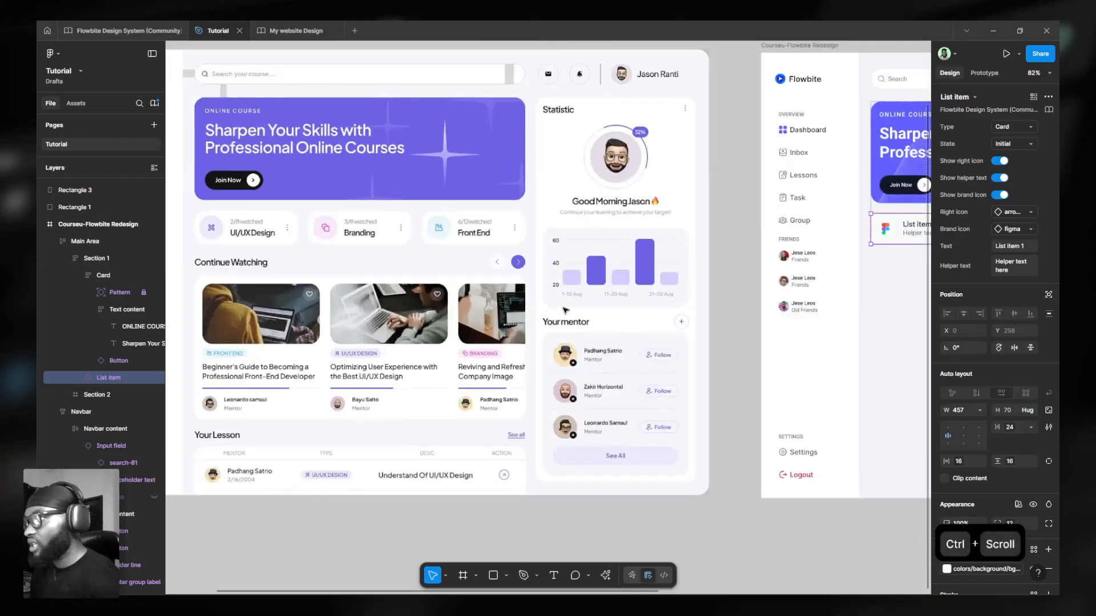
{"action": "key", "text": "alt"}
{"action": "left_click_drag", "start_coordinate": [808, 264], "coordinate": [446, 274]}
{"action": "scroll", "coordinate": [308, 251], "scroll_direction": "up", "scroll_amount": 6}
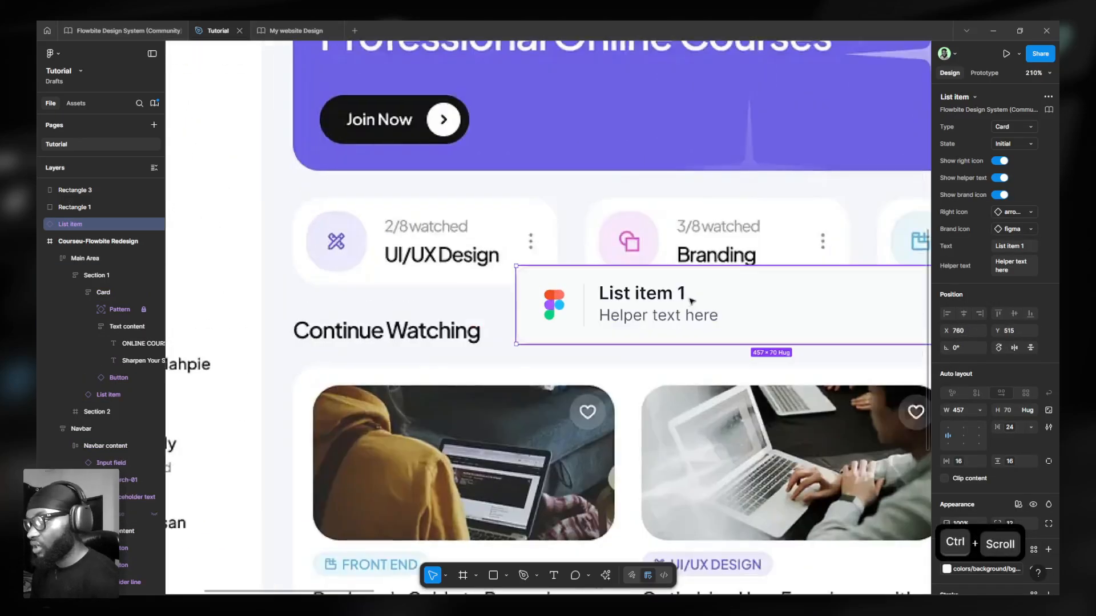
{"action": "left_click_drag", "start_coordinate": [679, 295], "coordinate": [439, 333]}
{"action": "scroll", "coordinate": [365, 291], "scroll_direction": "up", "scroll_amount": 3, "text": "ctrl"}
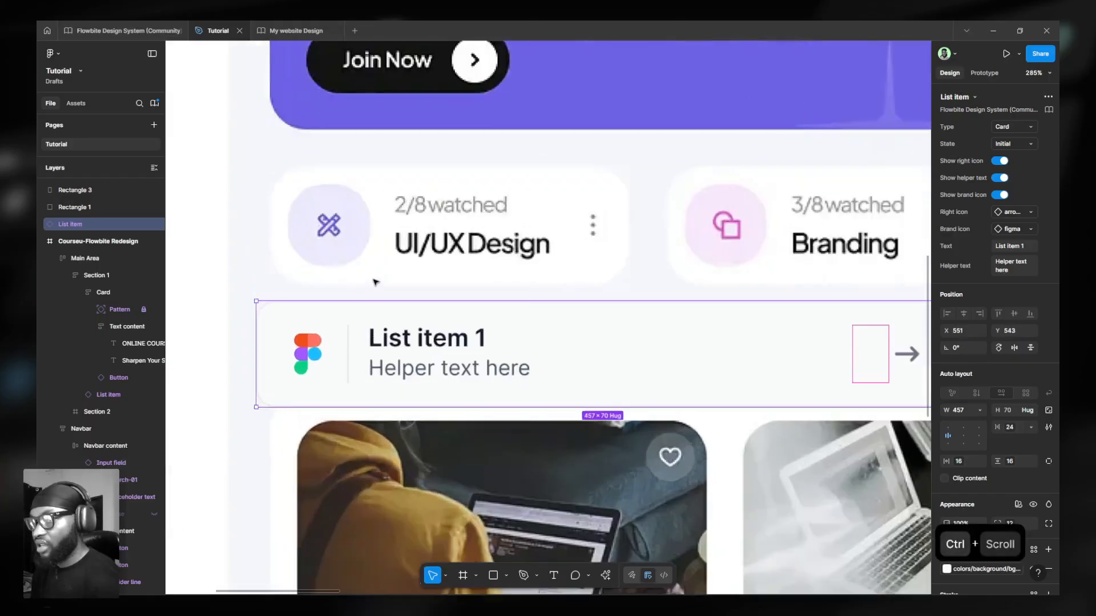
Measure the left padding of the reference UI/UX Design card by fitting a small rectangle between its edge and icon circle.
{"action": "key", "text": "r"}
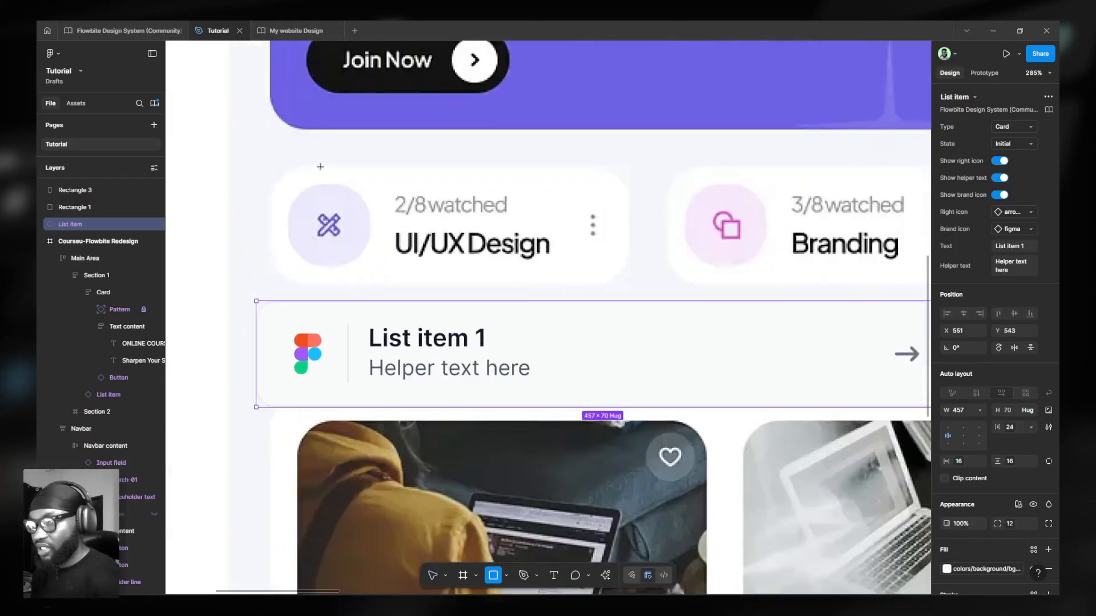
{"action": "mouse_move", "coordinate": [321, 166]}
{"action": "left_mouse_down"}
{"action": "mouse_move", "coordinate": [337, 183]}
{"action": "mouse_move", "coordinate": [366, 189]}
{"action": "mouse_move", "coordinate": [277, 264]}
{"action": "left_mouse_up"}
{"action": "scroll", "coordinate": [337, 183], "scroll_direction": "up", "scroll_amount": 4, "text": "ctrl"}
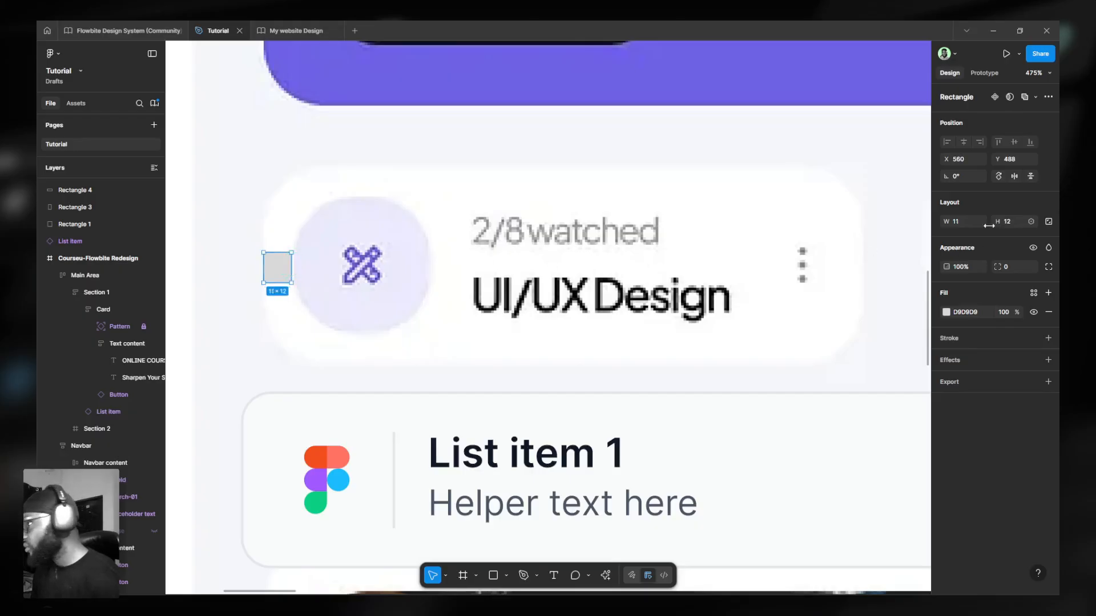
Measure the gap between the UI/UX Design card's icon circle and text by moving and stretching the small rectangle across it.
{"action": "scroll", "coordinate": [482, 210], "scroll_direction": "down", "scroll_amount": 5}
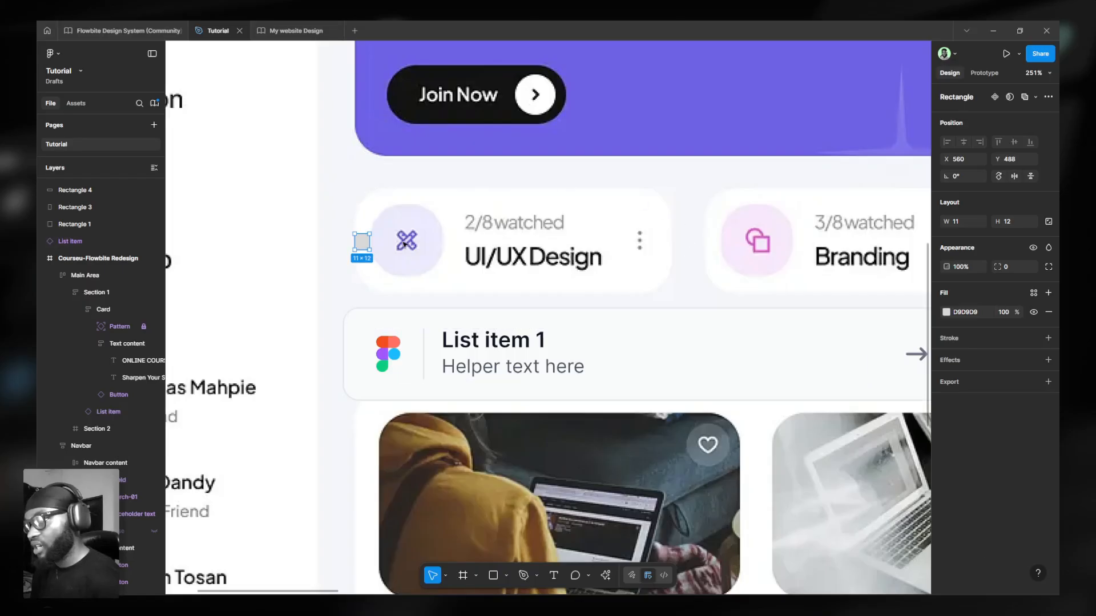
{"action": "scroll", "coordinate": [428, 234], "scroll_direction": "up", "scroll_amount": 1}
{"action": "left_click_drag", "start_coordinate": [361, 247], "coordinate": [475, 243]}
{"action": "scroll", "coordinate": [461, 245], "scroll_direction": "up", "scroll_amount": 3}
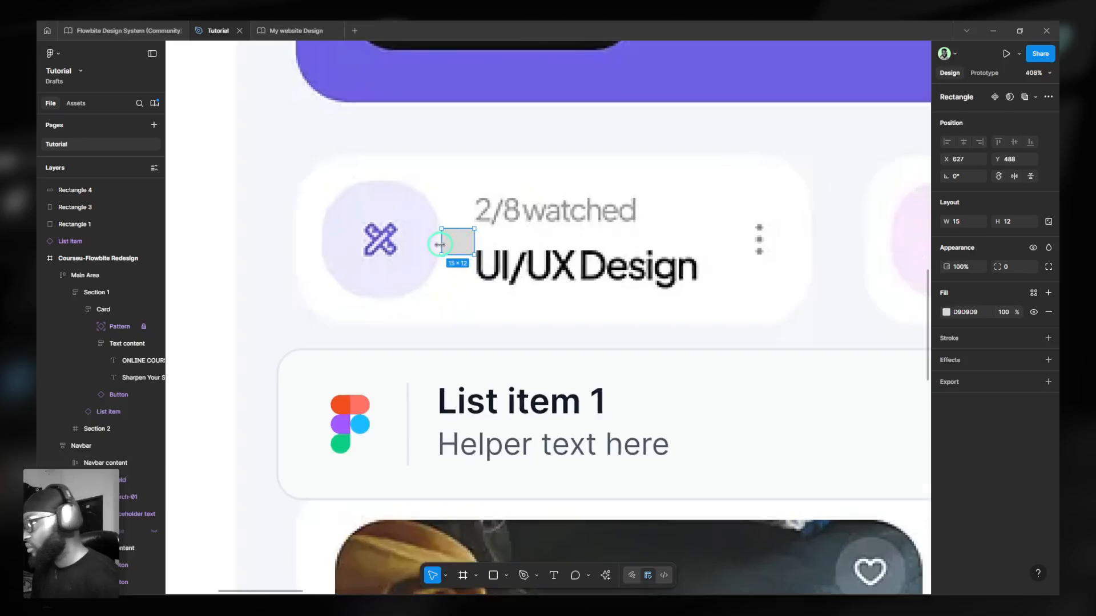
{"action": "scroll", "coordinate": [513, 188], "scroll_direction": "down", "scroll_amount": 3}
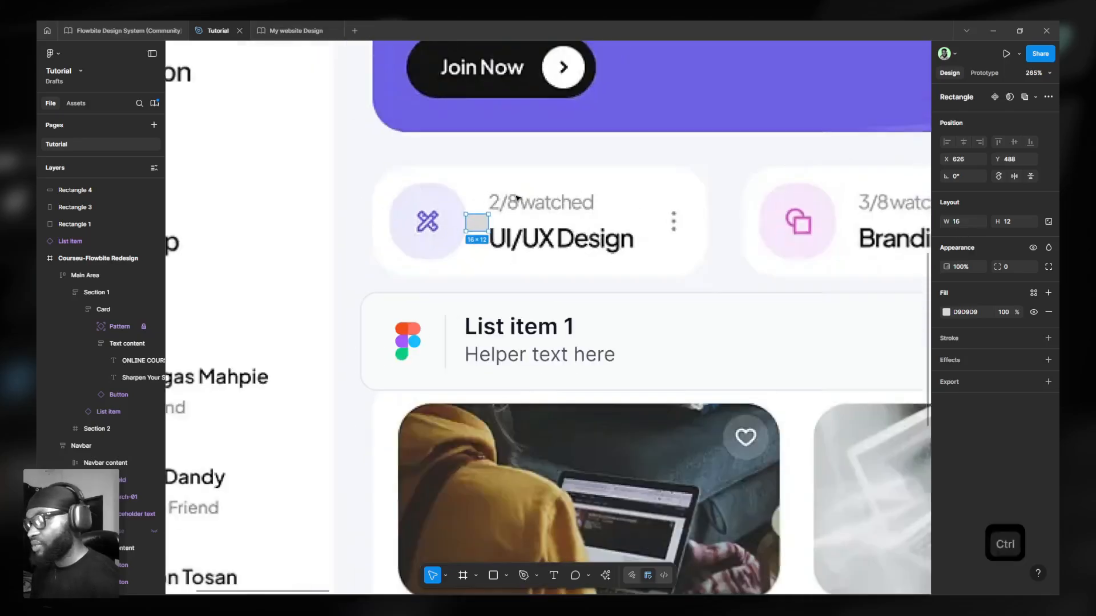
Set both the horizontal and vertical padding of the List item card below the UI/UX Design card to the 12 px spacing variable.
{"action": "left_click", "coordinate": [531, 330]}
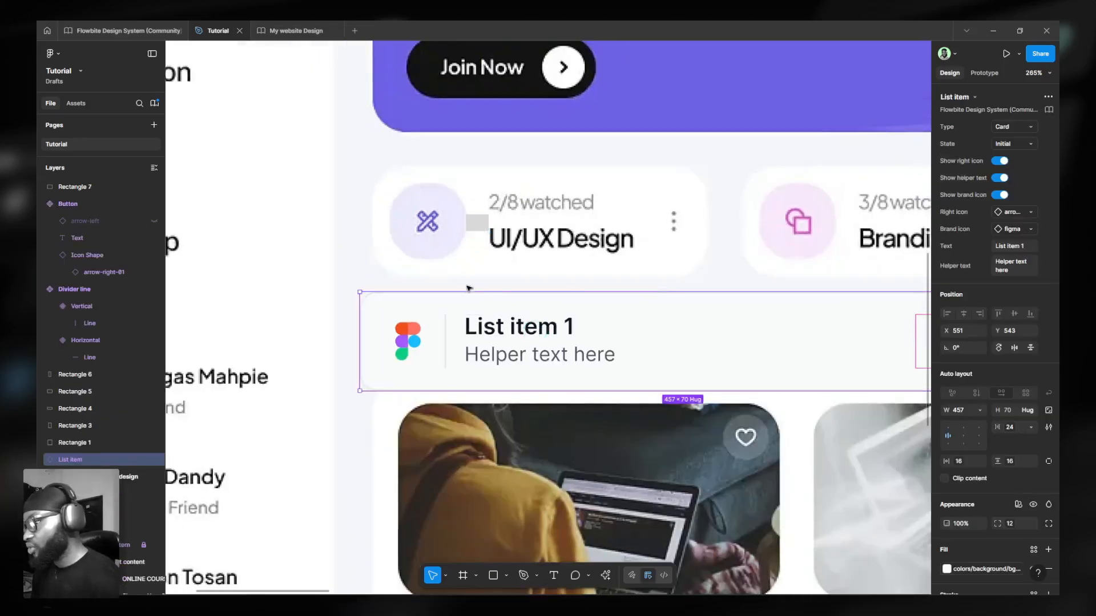
{"action": "scroll", "coordinate": [1057, 381], "scroll_direction": "down", "scroll_amount": 3}
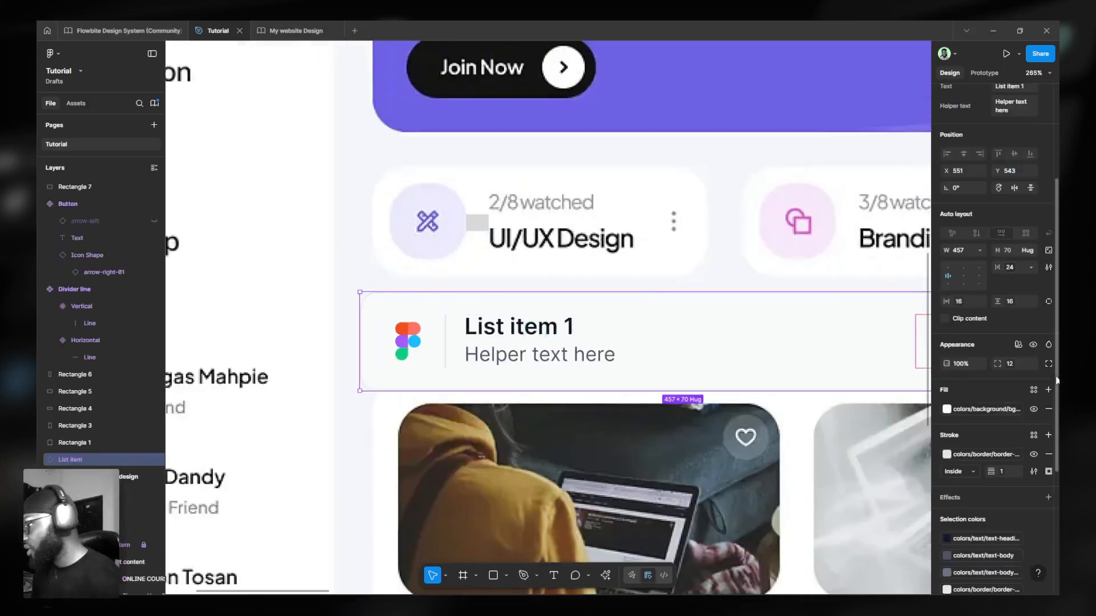
{"action": "left_click", "coordinate": [962, 306]}
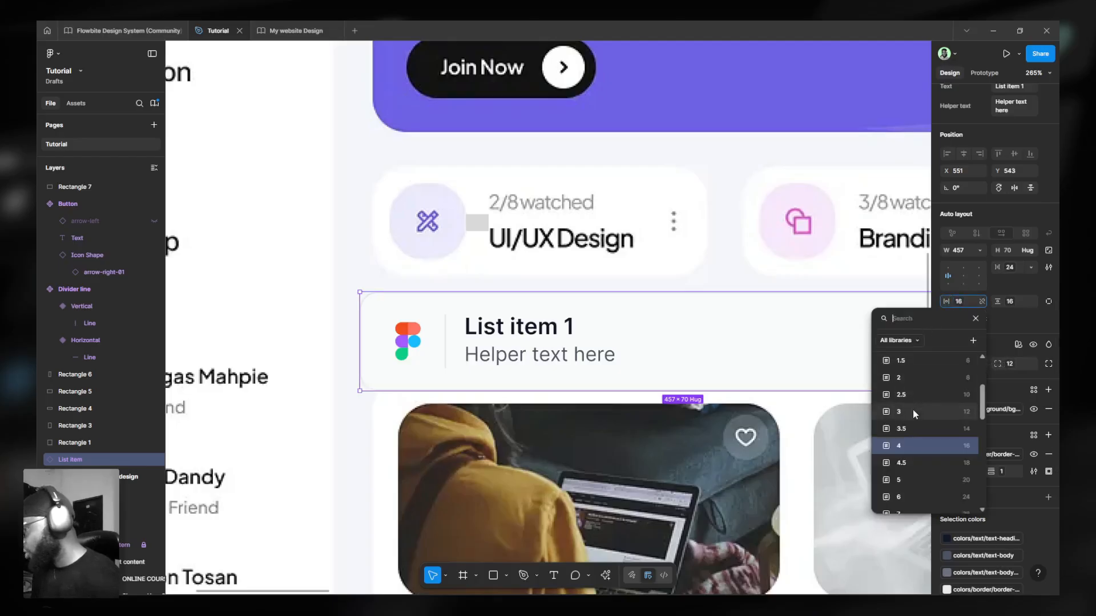
{"action": "left_click", "coordinate": [899, 411]}
{"action": "left_click", "coordinate": [1009, 301]}
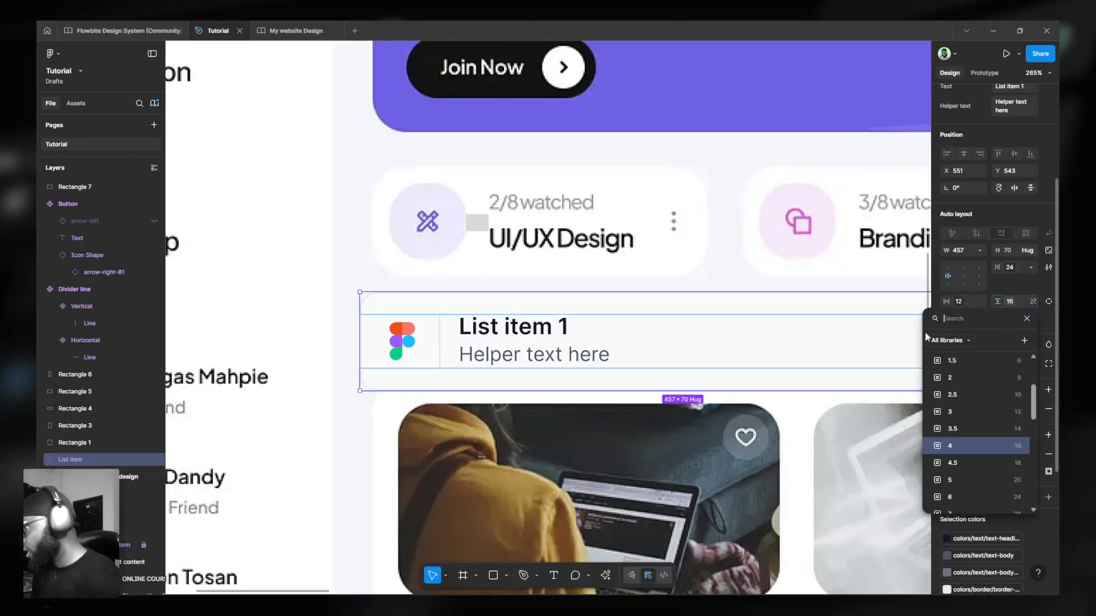
{"action": "left_click", "coordinate": [969, 411]}
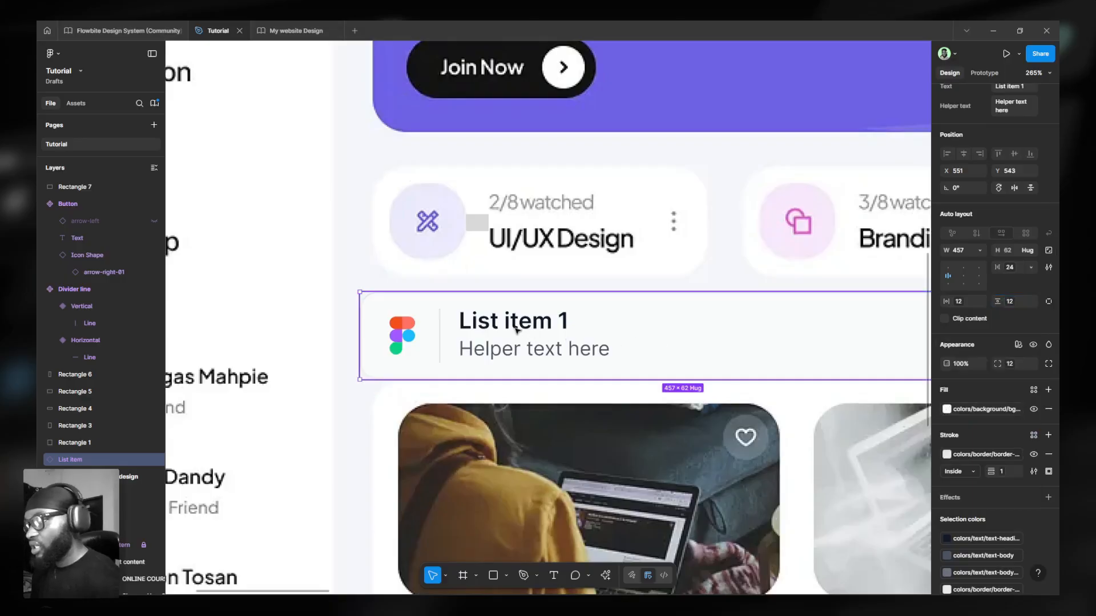
Set the gap between the List item card's contents to the 16 px spacing variable.
{"action": "left_click", "coordinate": [1011, 268]}
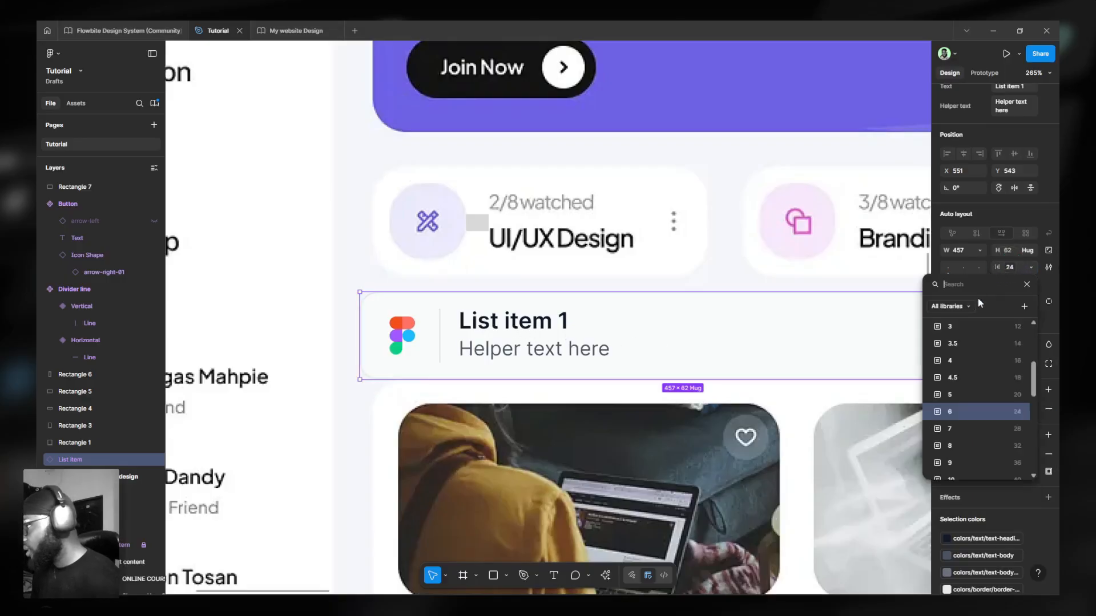
{"action": "scroll", "coordinate": [967, 365], "scroll_direction": "down", "scroll_amount": 3}
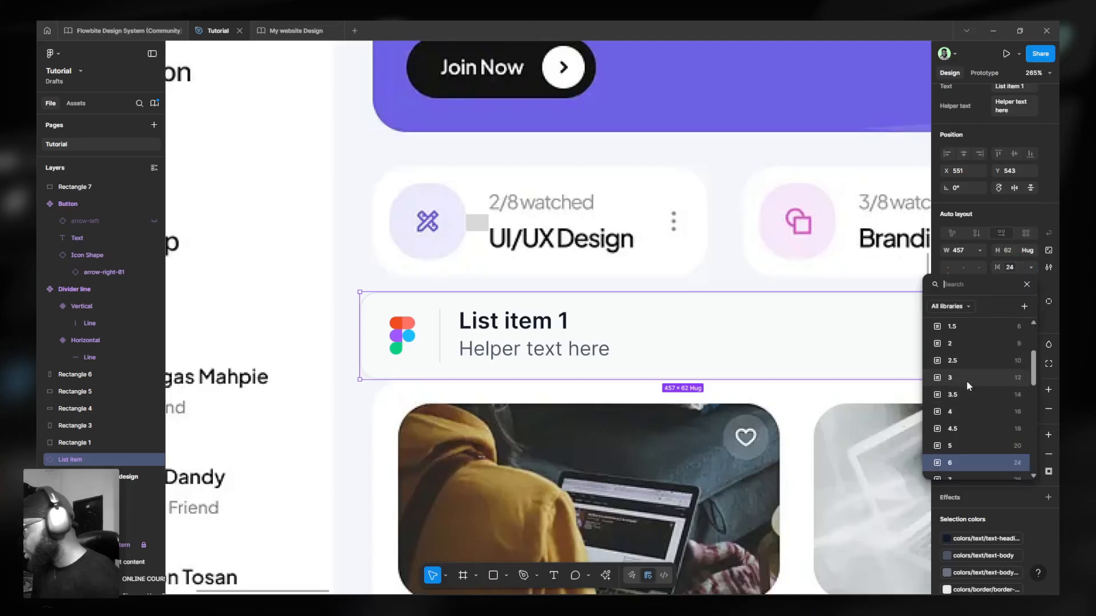
{"action": "left_click", "coordinate": [969, 411]}
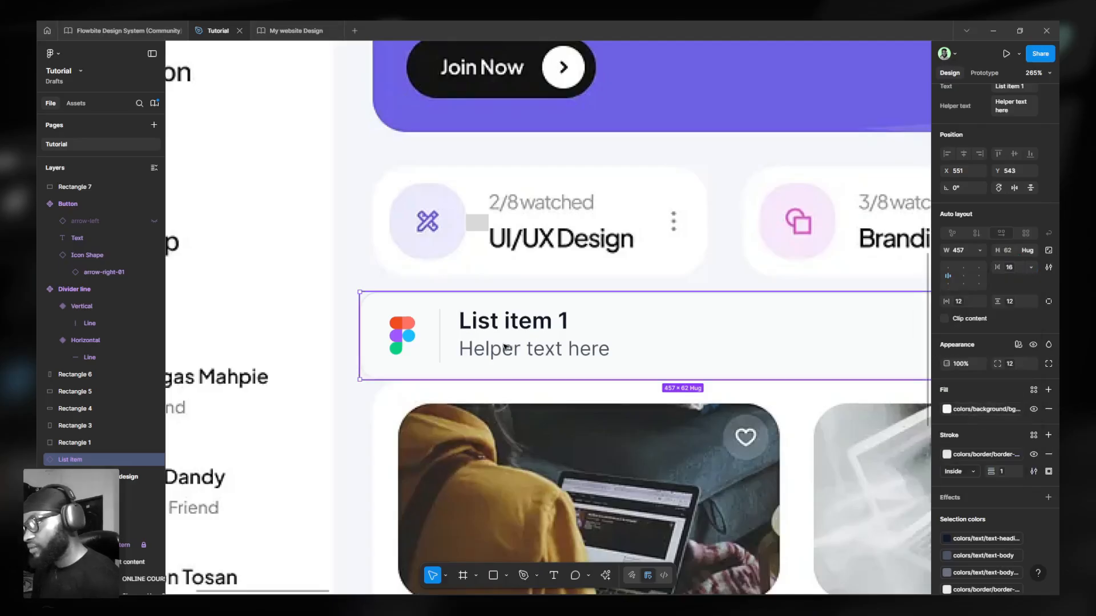
Remove the divider stroke from the List item's name and helper text container and set its left padding to 0.
{"action": "scroll", "coordinate": [465, 333], "scroll_direction": "up", "scroll_amount": 3}
{"action": "double_click", "coordinate": [466, 329]}
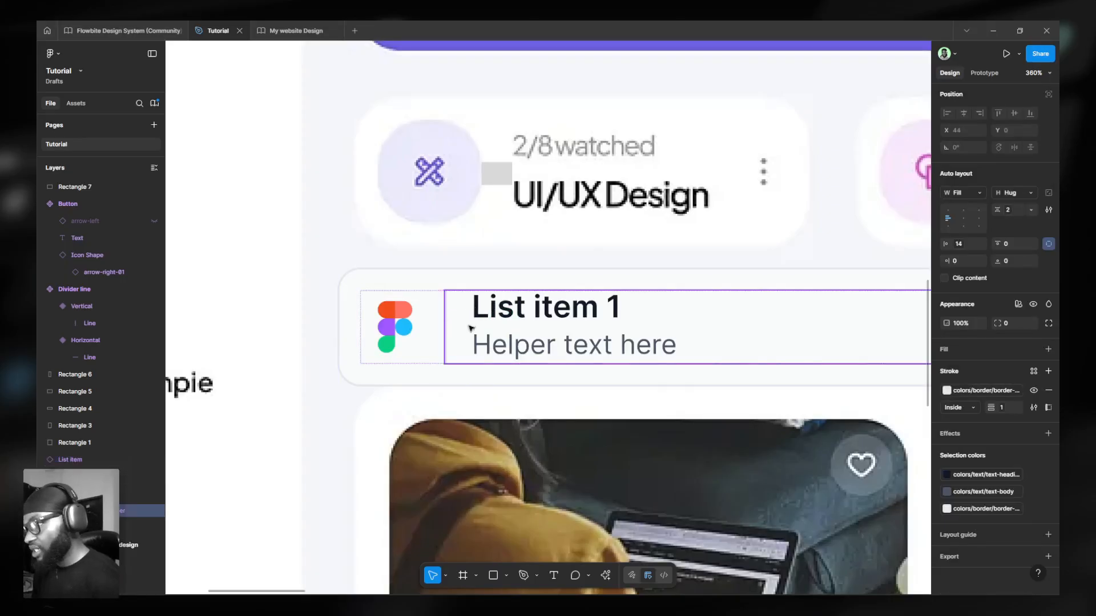
{"action": "left_click", "coordinate": [1049, 393]}
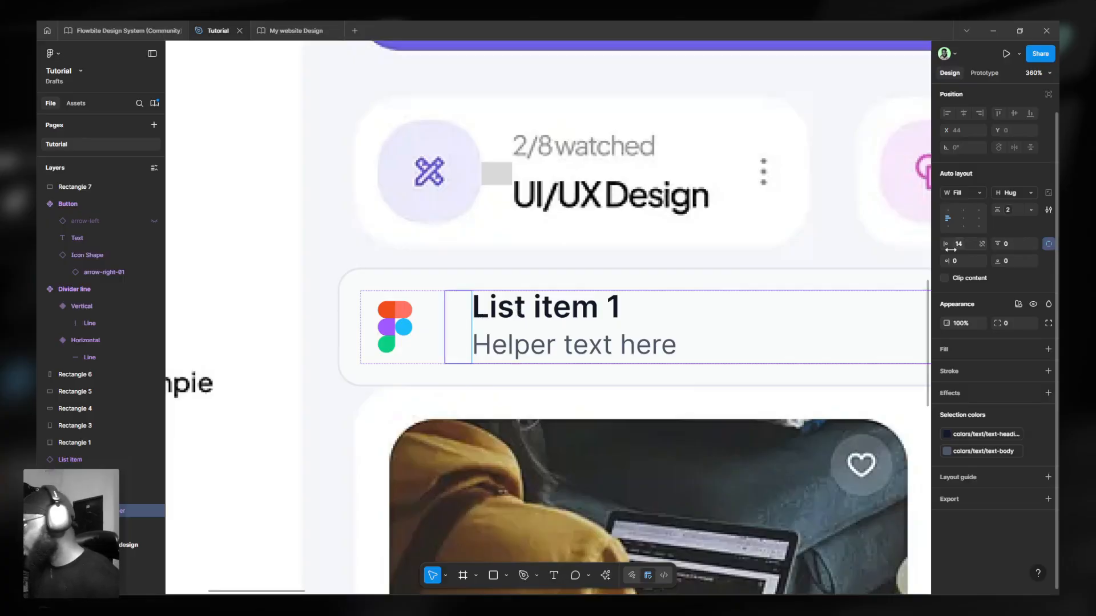
{"action": "left_click", "coordinate": [982, 244]}
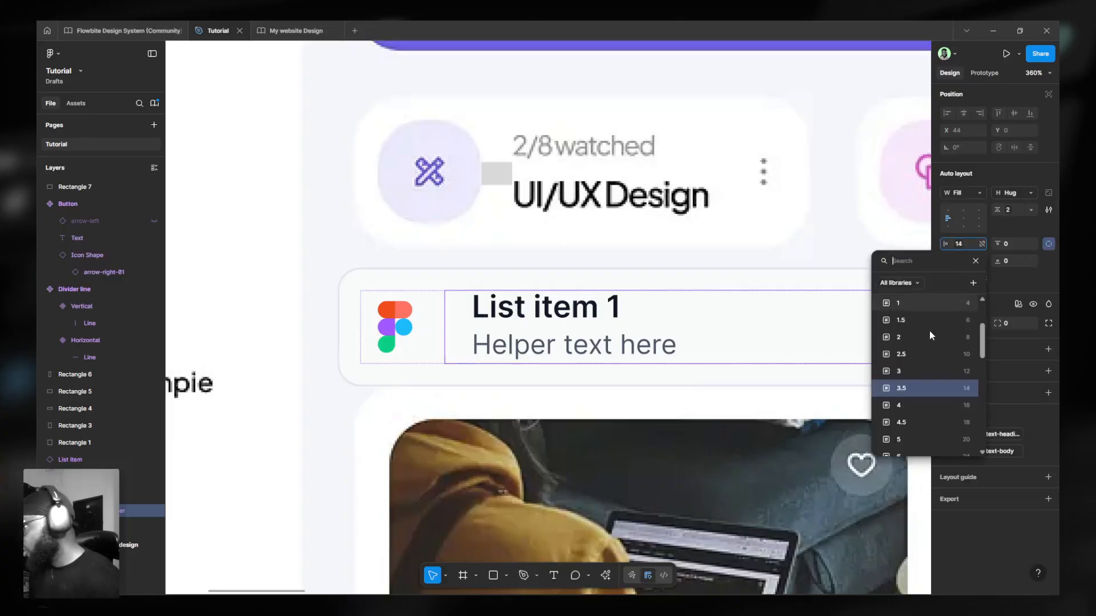
{"action": "scroll", "coordinate": [930, 310], "scroll_direction": "up", "scroll_amount": 3}
{"action": "left_click", "coordinate": [920, 345]}
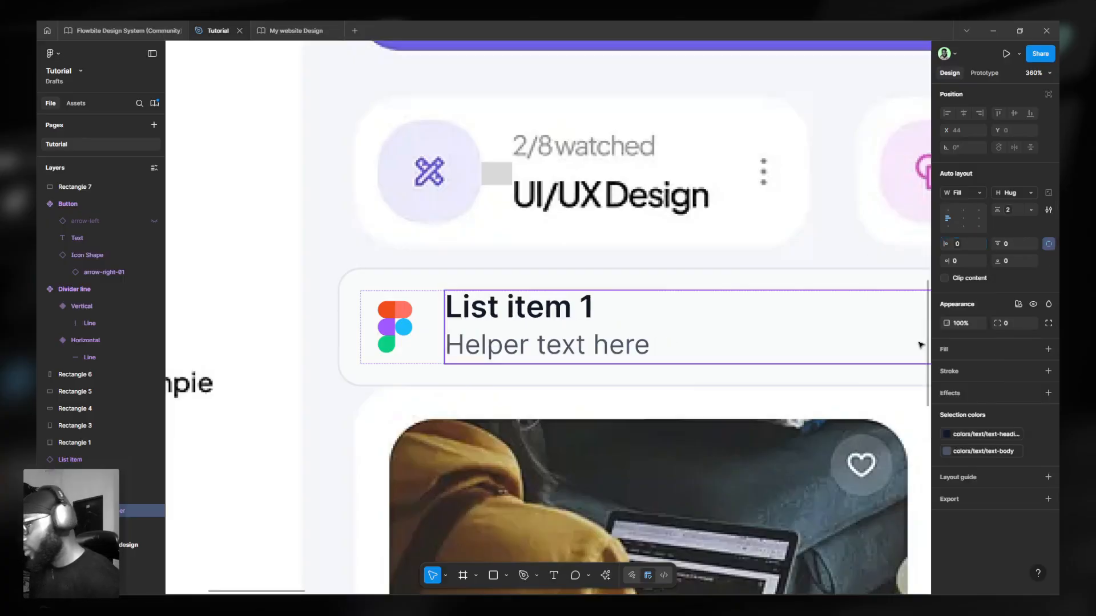
Duplicate the List item card directly below the original as a source for its text styles.
{"action": "scroll", "coordinate": [484, 302], "scroll_direction": "down", "scroll_amount": 3}
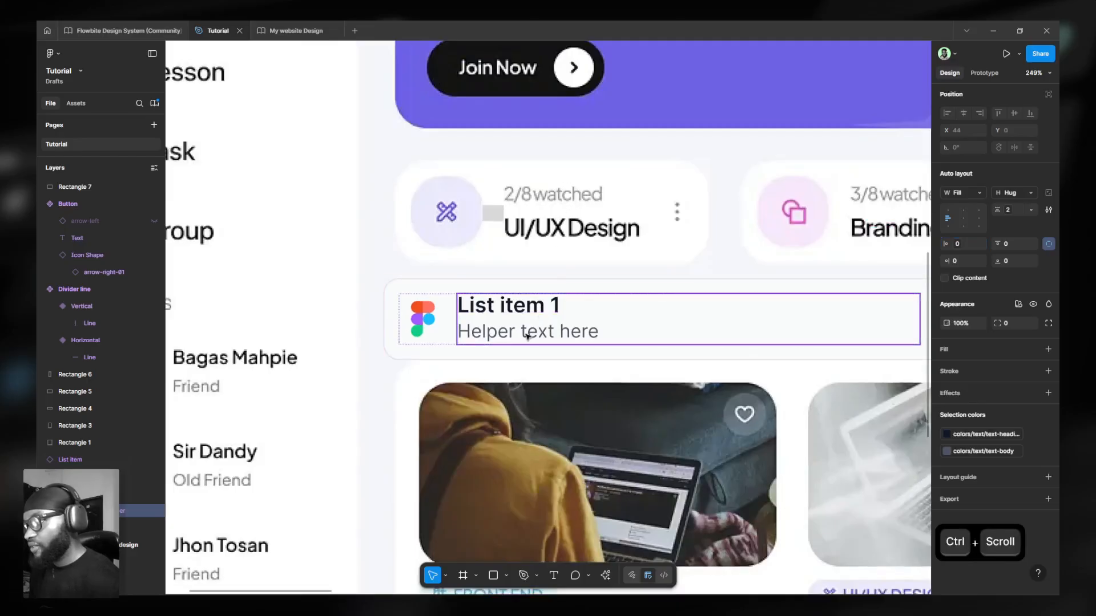
{"action": "scroll", "coordinate": [531, 332], "scroll_direction": "up", "scroll_amount": 3}
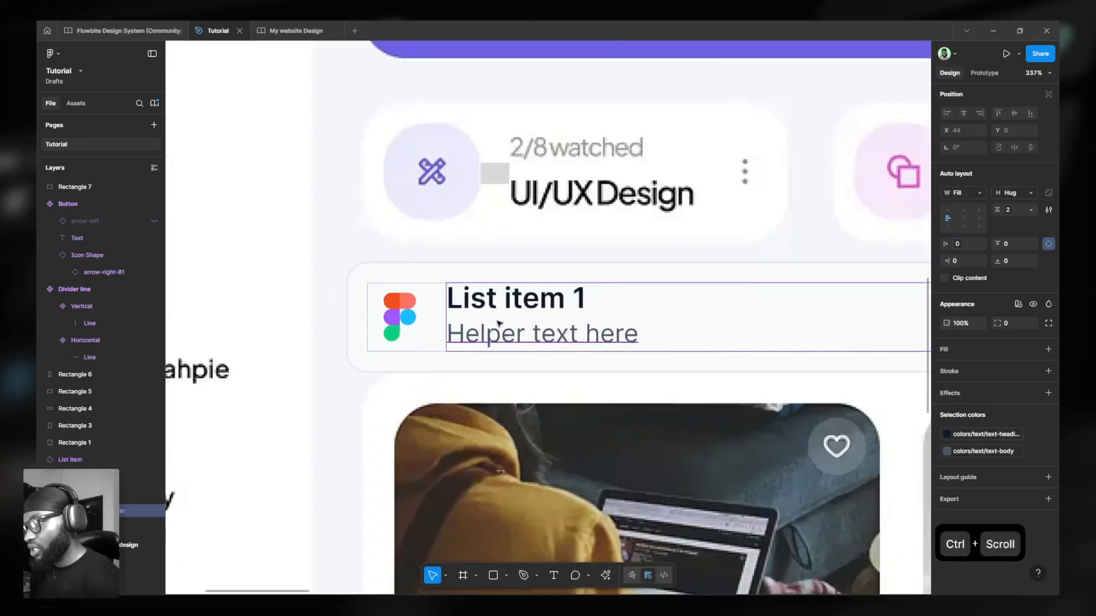
{"action": "left_click", "coordinate": [559, 336], "text": "ctrl"}
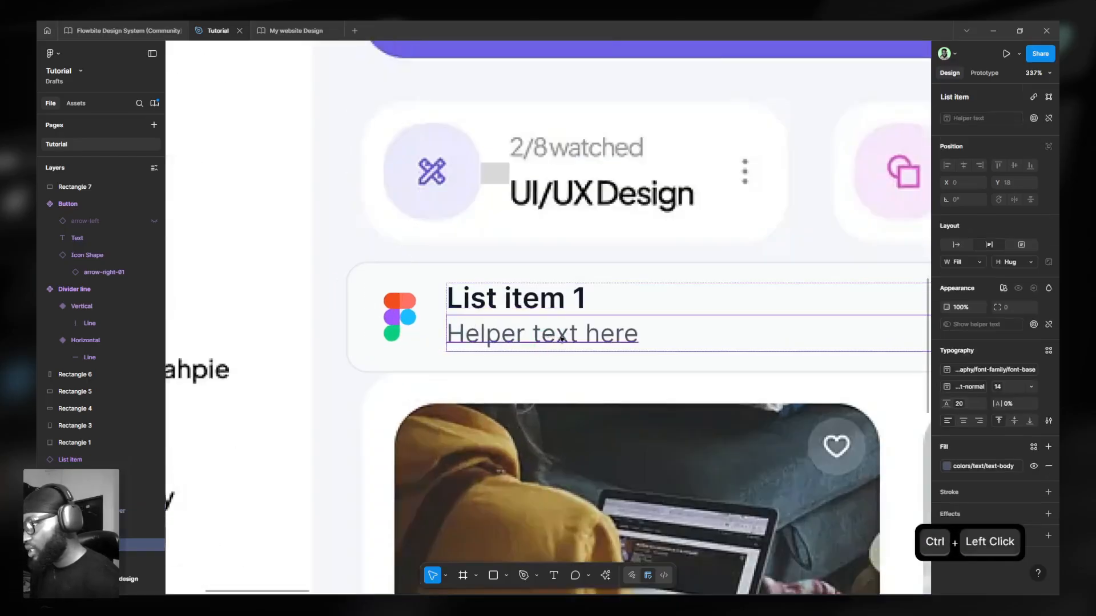
{"action": "scroll", "coordinate": [562, 332], "scroll_direction": "down", "scroll_amount": 3}
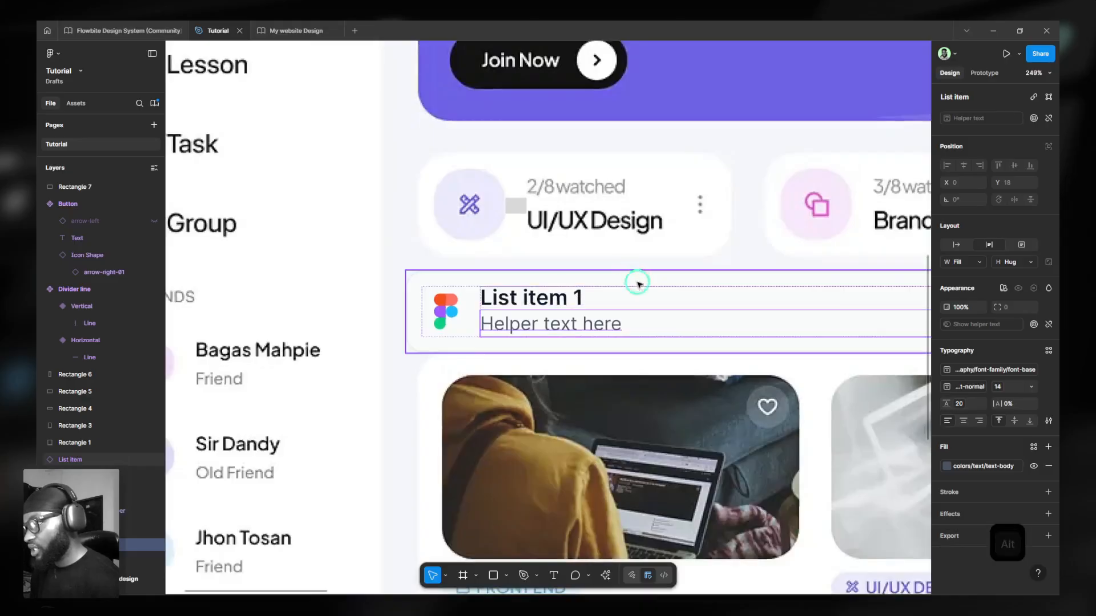
{"action": "left_click_drag", "start_coordinate": [634, 281], "coordinate": [557, 380]}
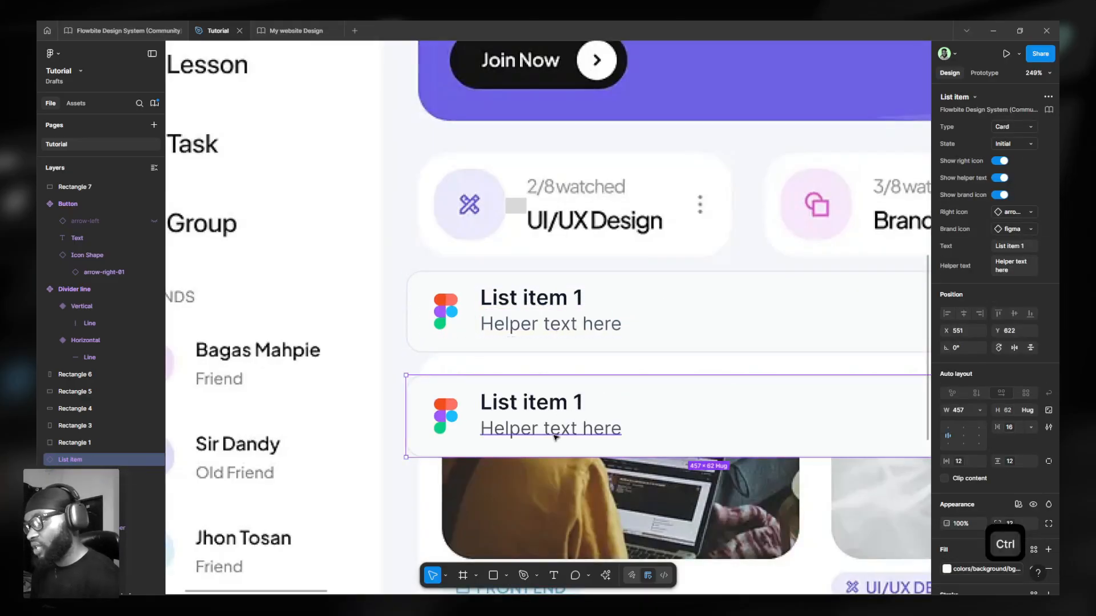
Copy the duplicate's helper text properties and apply them to the title text of the original List item.
{"action": "left_click", "coordinate": [565, 322], "text": "ctrl"}
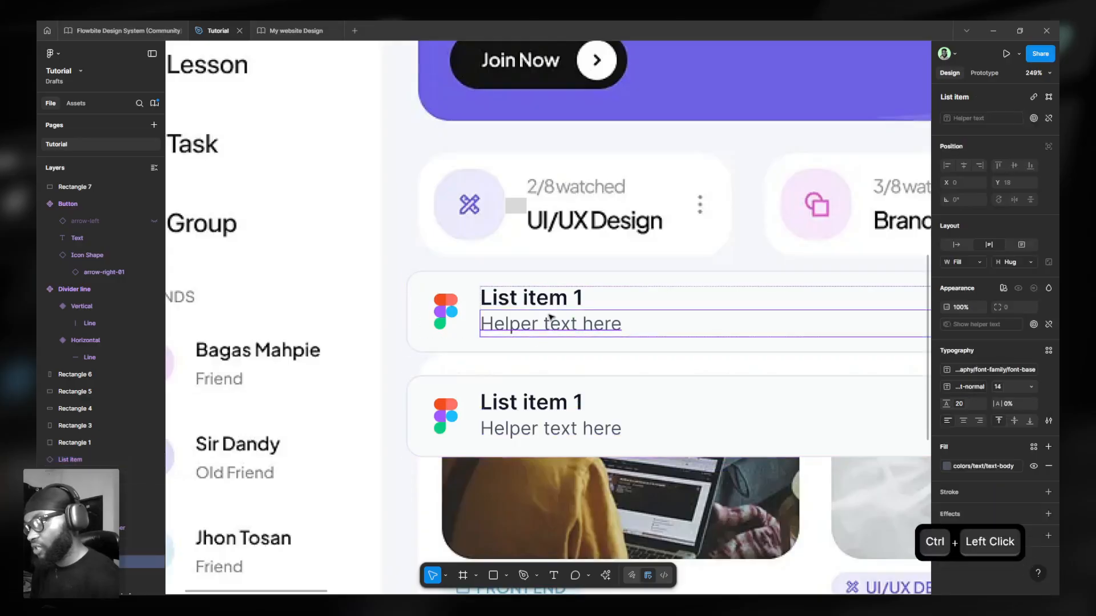
{"action": "left_click", "coordinate": [536, 428]}
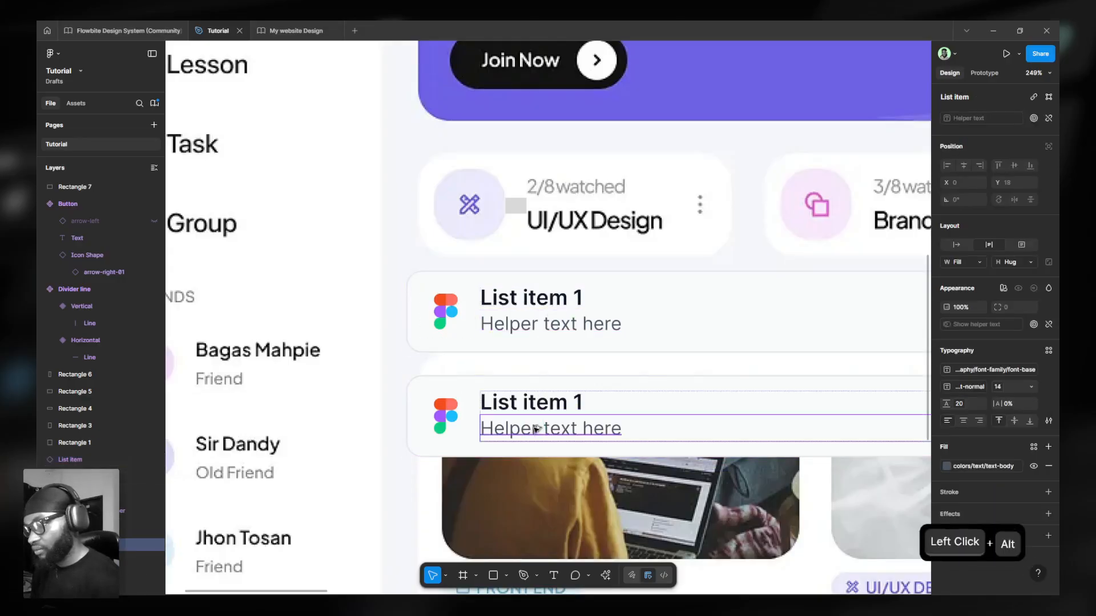
{"action": "key", "text": "alt+c"}
{"action": "left_click", "coordinate": [562, 298]}
{"action": "key", "text": "ctrl+alt+v"}
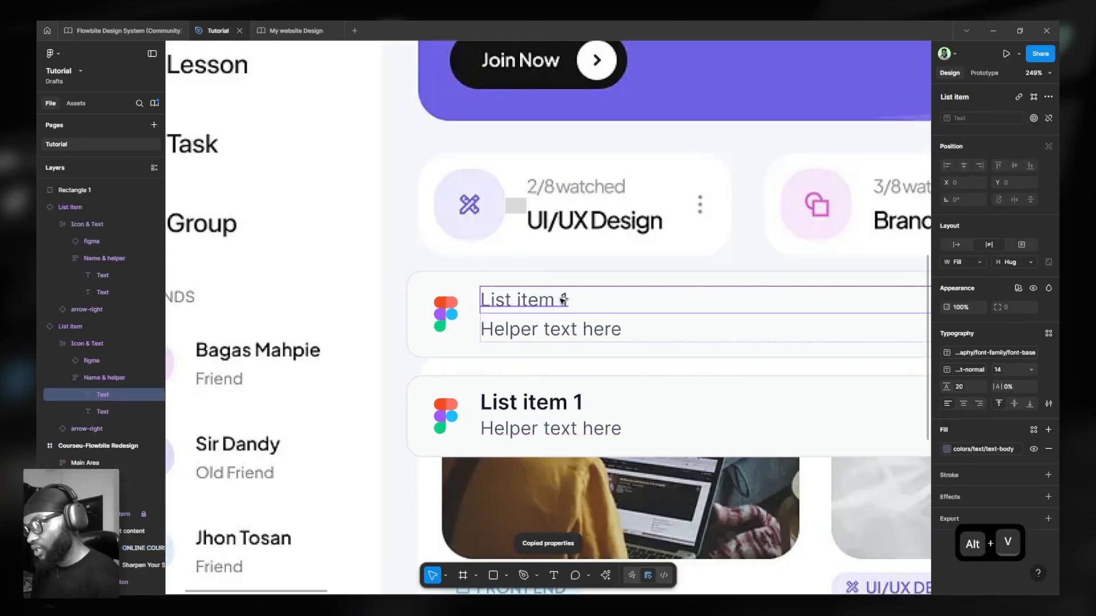
Apply the duplicate's title text properties to the original List item's helper text, and delete the duplicate card.
{"action": "left_click", "coordinate": [552, 405], "text": "ctrl"}
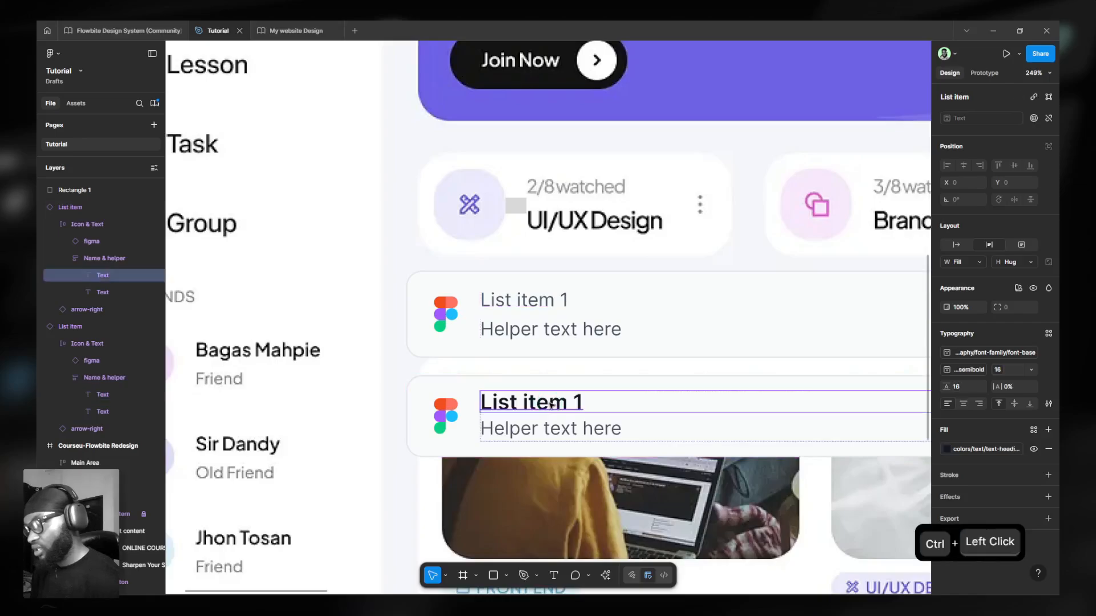
{"action": "key", "text": "ctrl+alt+c"}
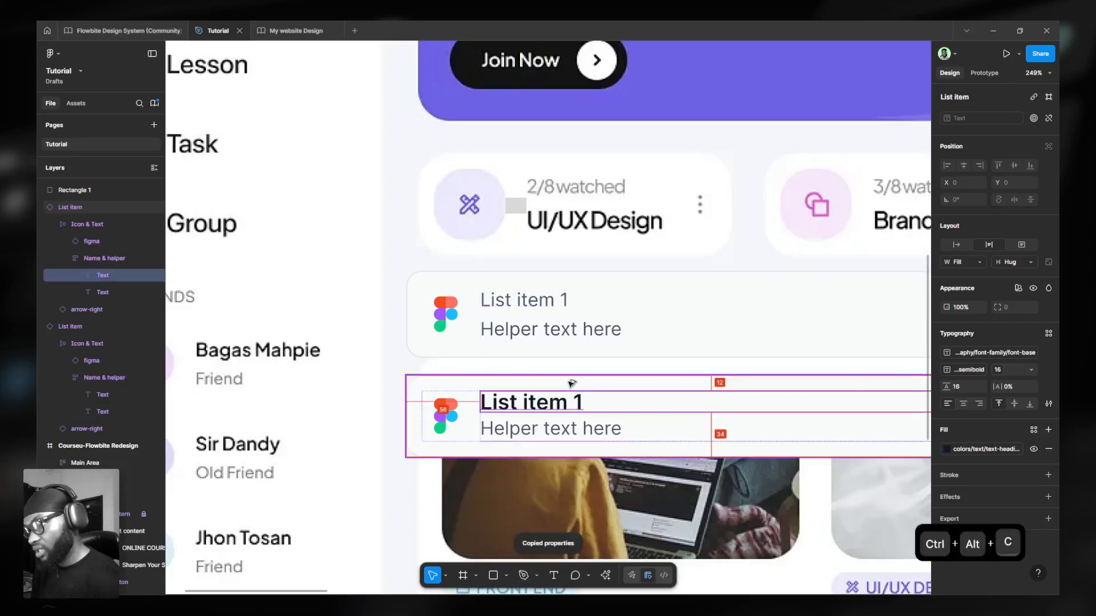
{"action": "left_click", "coordinate": [560, 331], "text": "ctrl"}
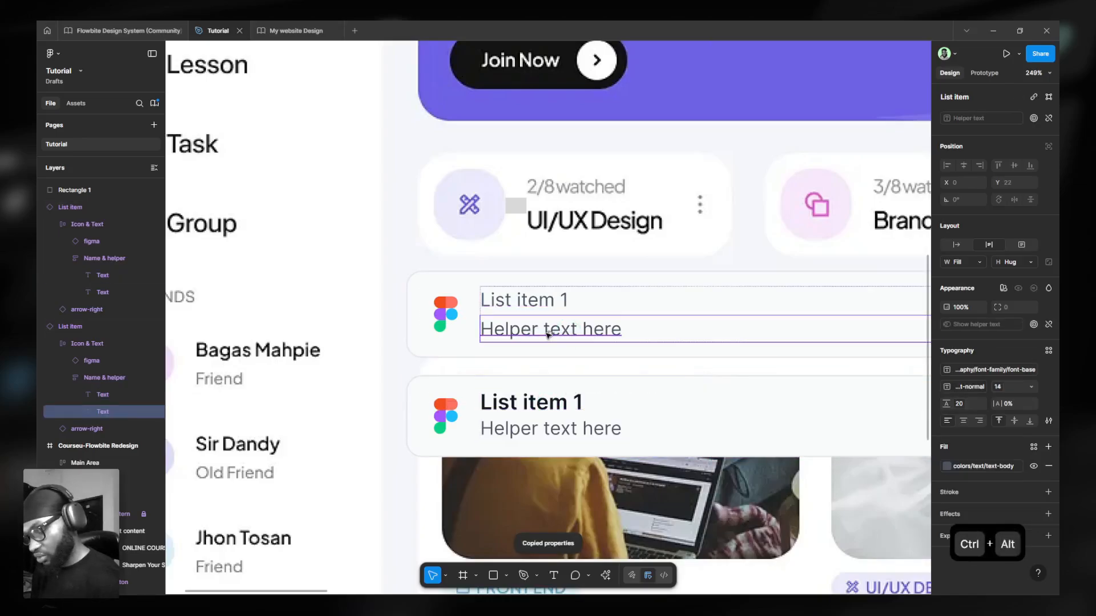
{"action": "key", "text": "ctrl+alt+v"}
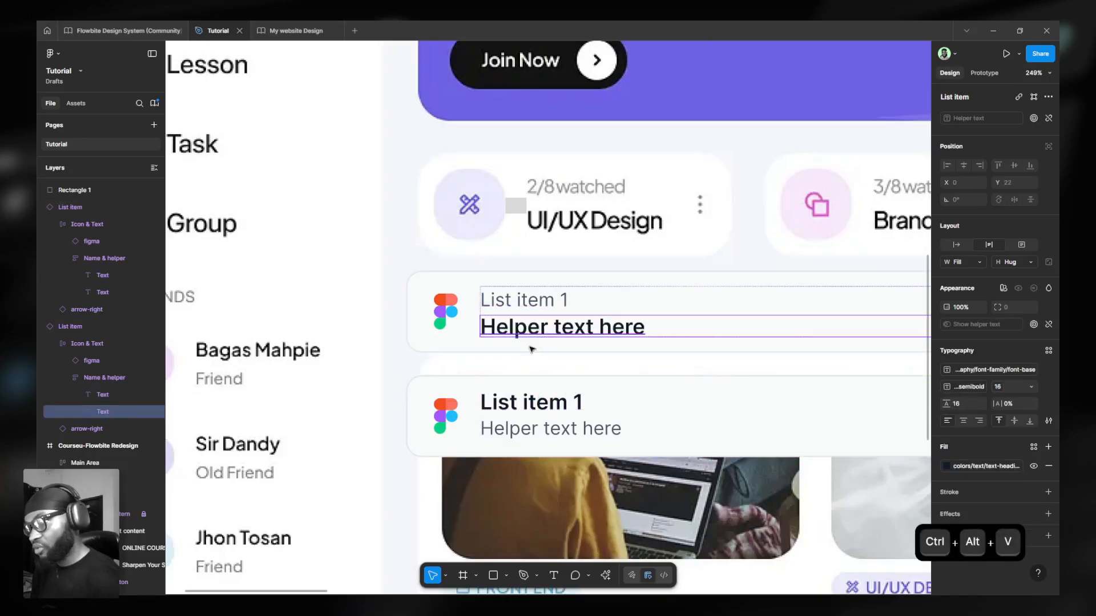
{"action": "left_click", "coordinate": [614, 401]}
{"action": "key", "text": "Delete"}
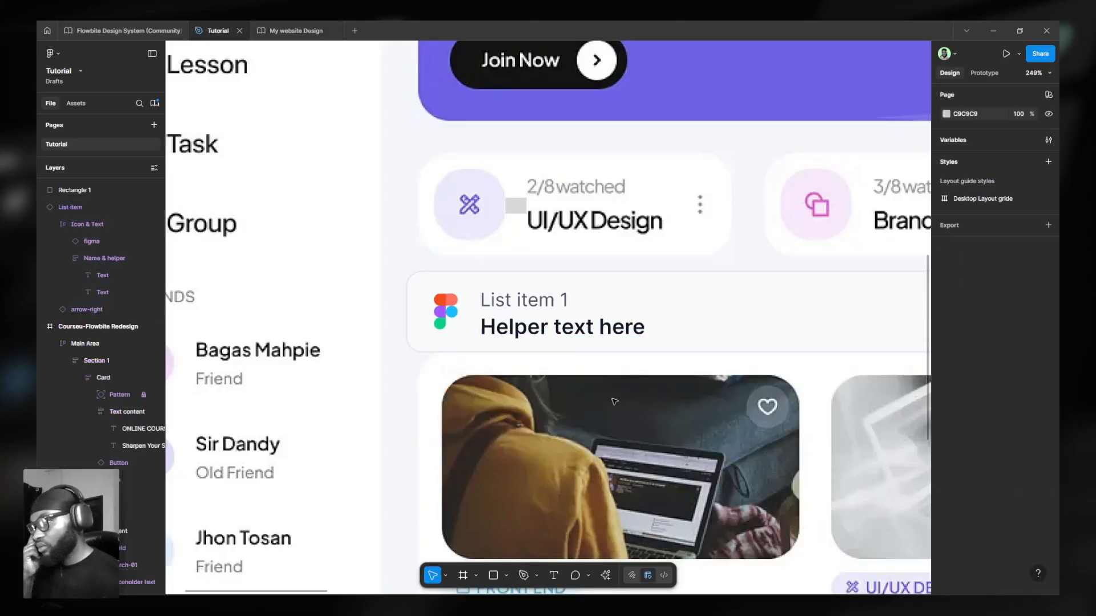
Replace the List item's bold lower text line with "Figma Design".
{"action": "left_click", "coordinate": [539, 327], "text": "ctrl"}
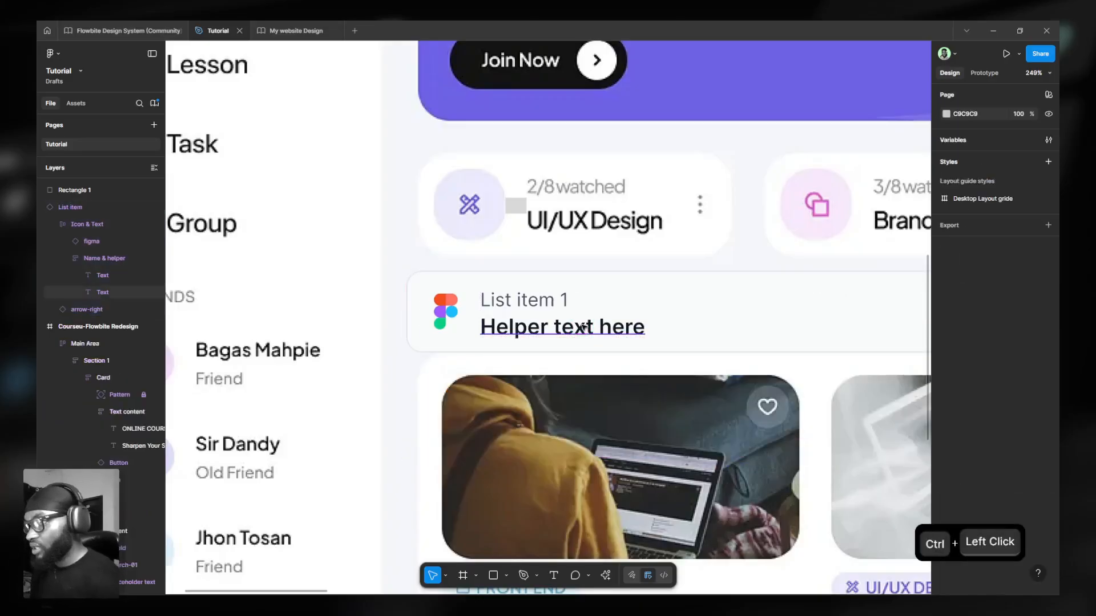
{"action": "double_click", "coordinate": [540, 325]}
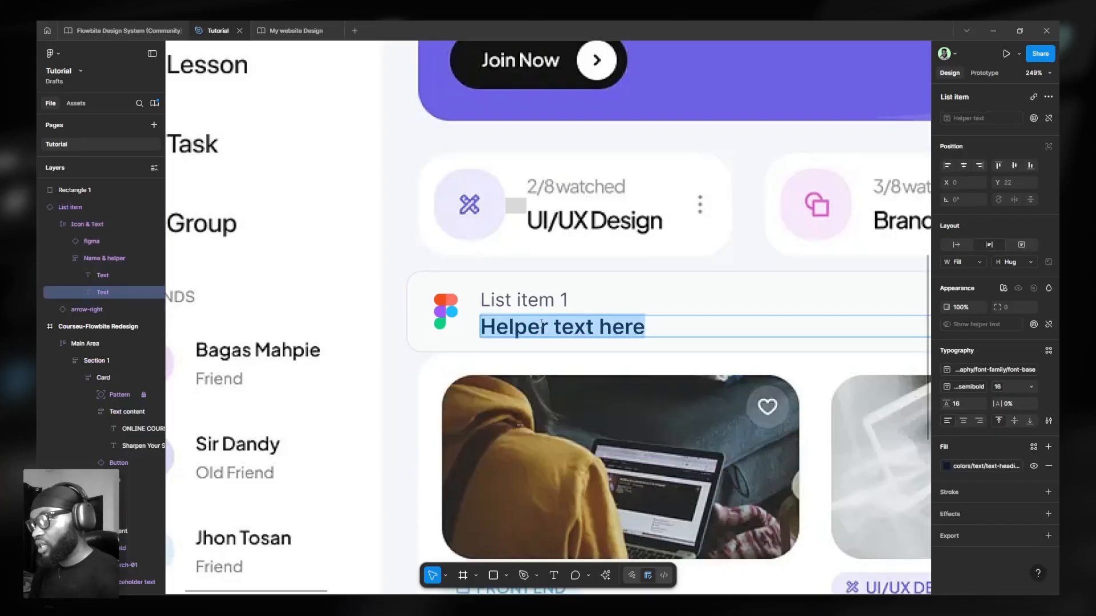
{"action": "type", "text": "fl"}
{"action": "key", "text": "BackSpace"}
{"action": "key", "text": "BackSpace"}
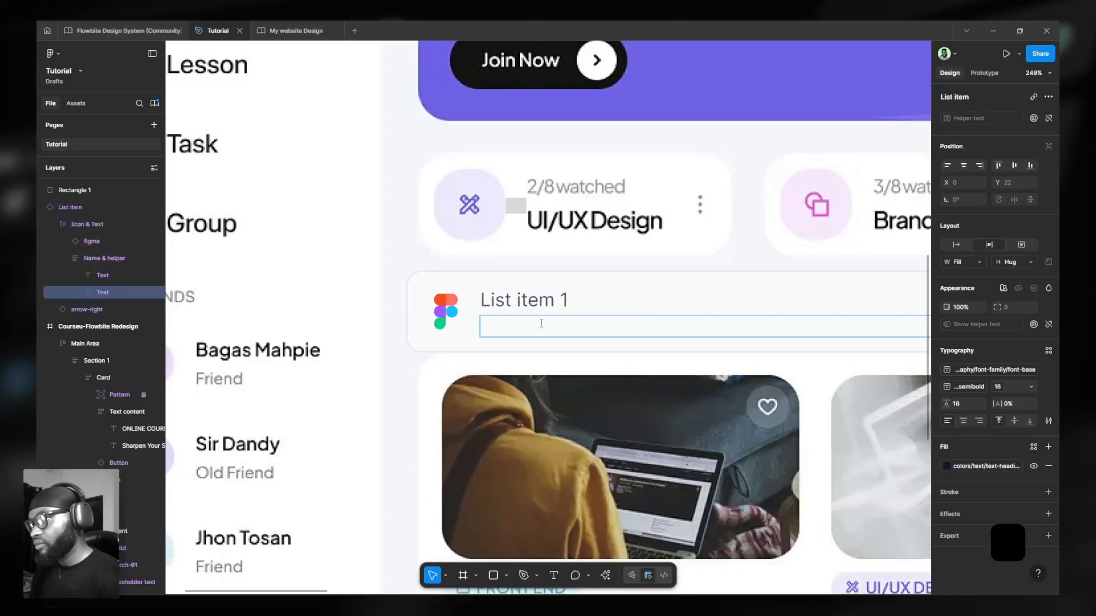
{"action": "type", "text": "f"}
{"action": "key", "text": "BackSpace"}
{"action": "type", "text": "F"}
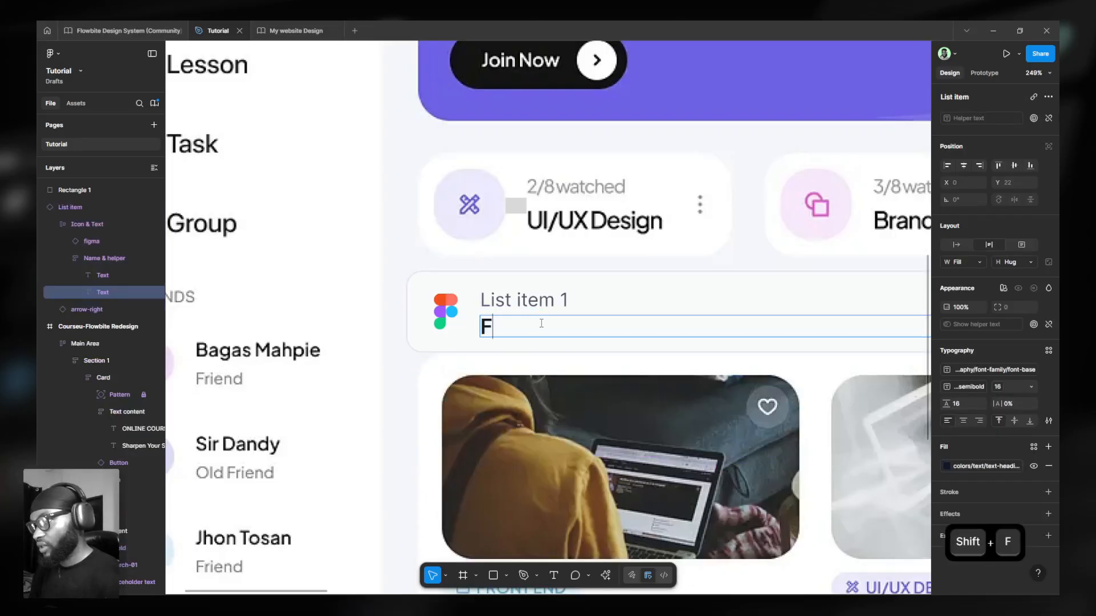
{"action": "type", "text": "igma D"}
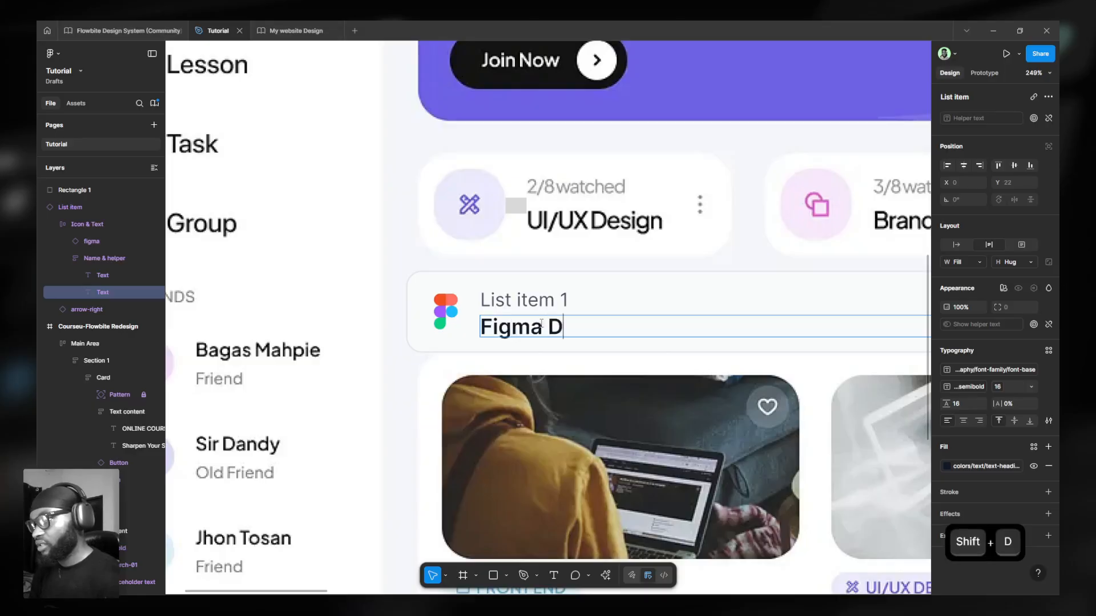
{"action": "type", "text": "esign"}
Replace the List item's upper text line with "2/4 Watched".
{"action": "double_click", "coordinate": [562, 292]}
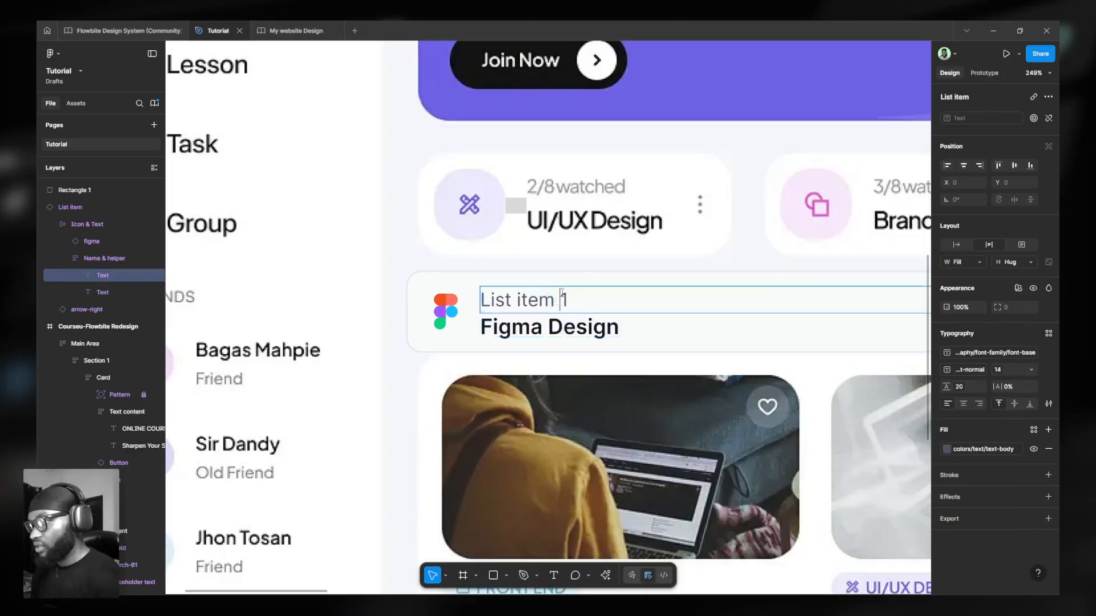
{"action": "type", "text": "2"}
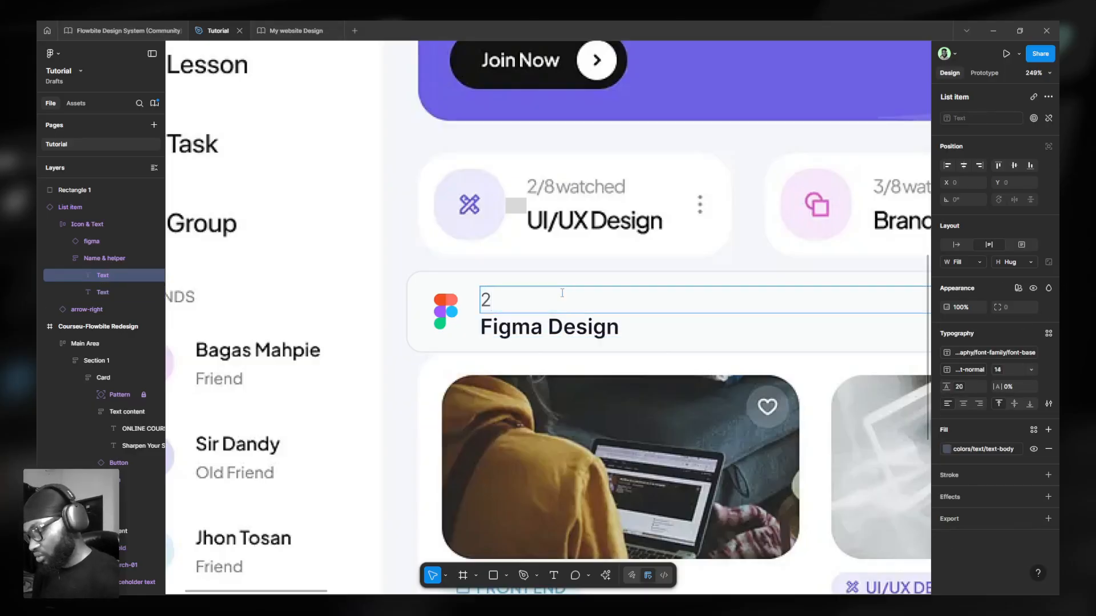
{"action": "type", "text": "/4"}
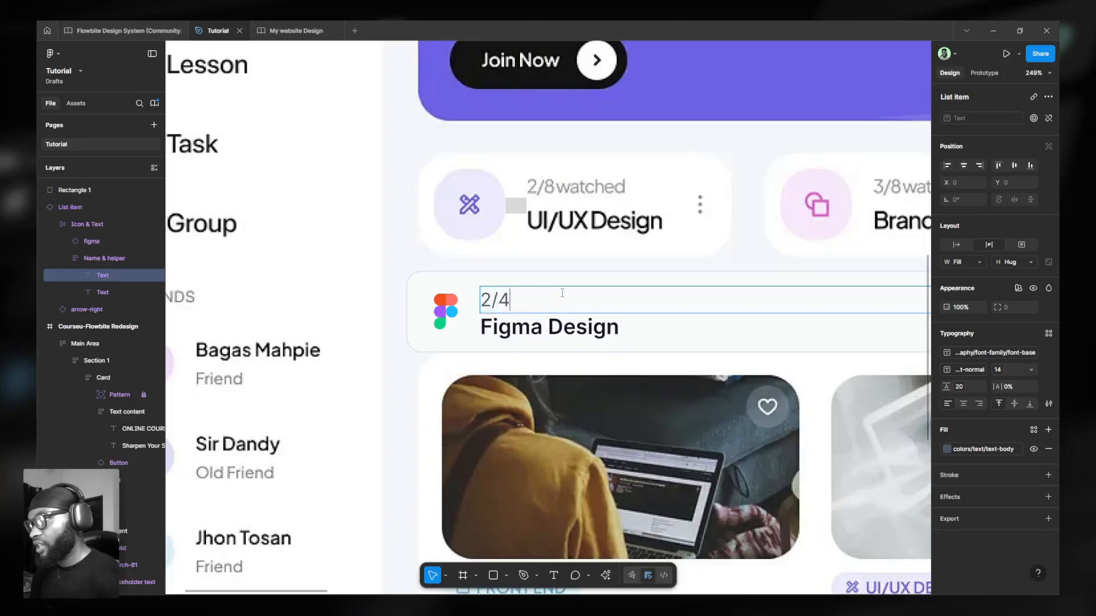
{"action": "type", "text": " Watched"}
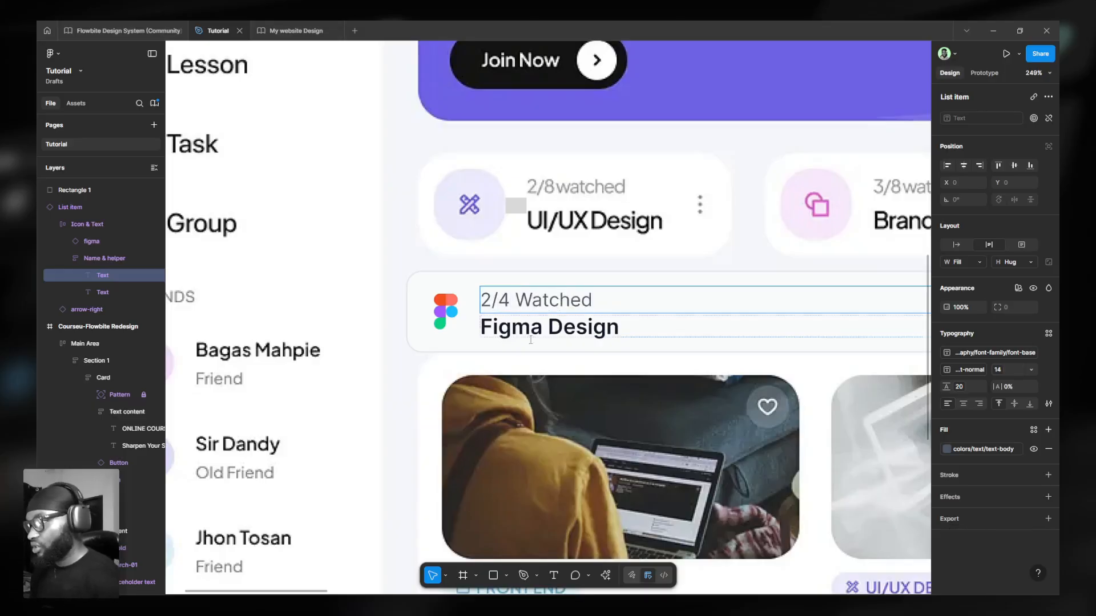
{"action": "key", "text": "Escape"}
{"action": "scroll", "coordinate": [425, 325], "scroll_direction": "down", "scroll_amount": 3}
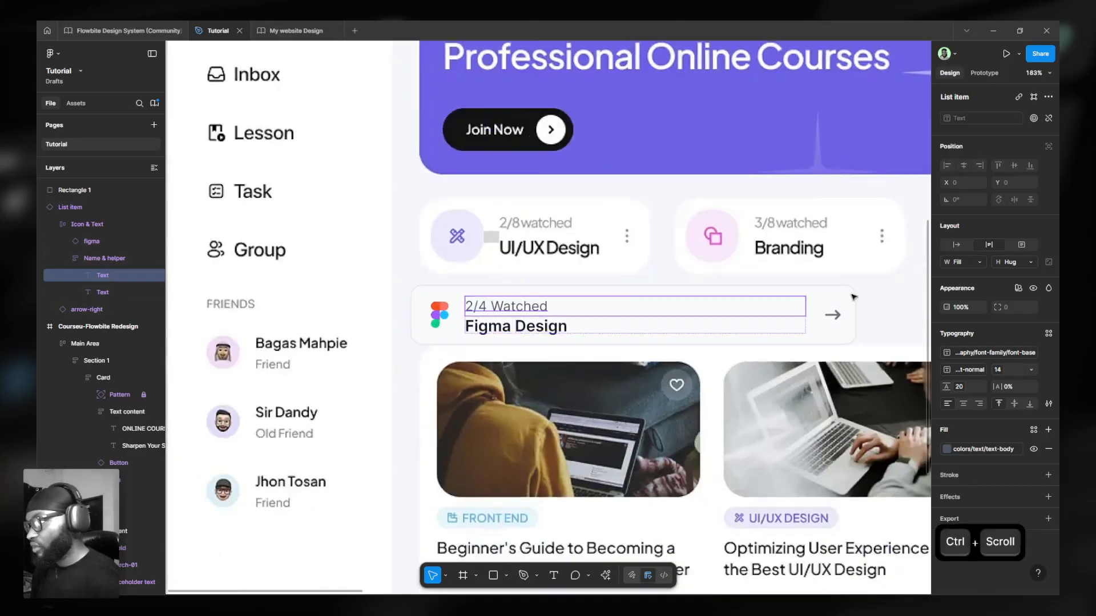
Try swapping the List item's Figma icon for the Icon Shape component from the Flowbite Design System library.
{"action": "scroll", "coordinate": [453, 324], "scroll_direction": "up", "scroll_amount": 3}
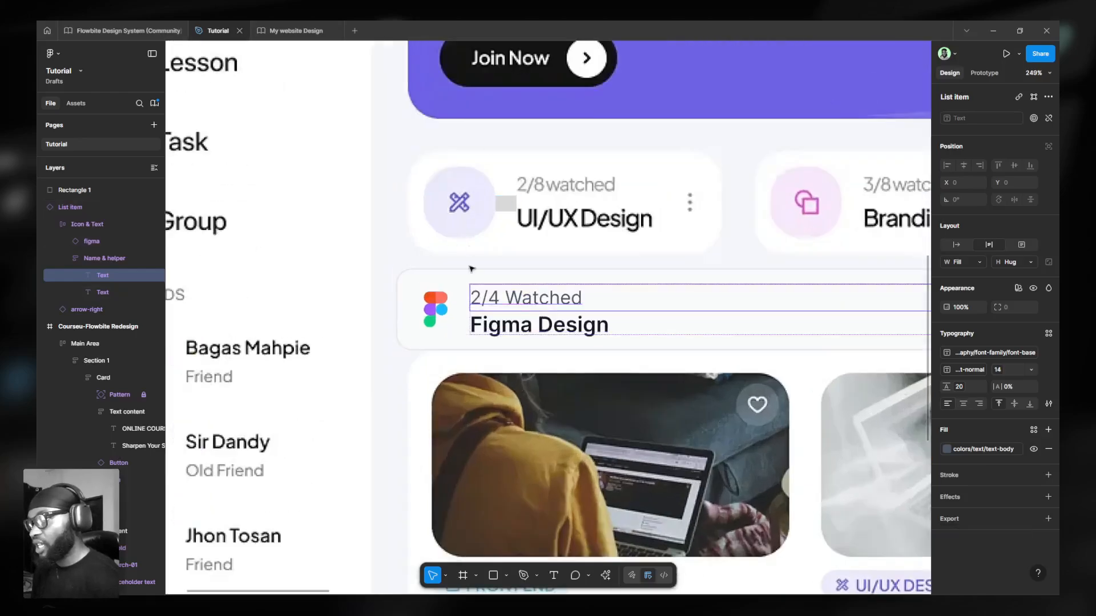
{"action": "left_click", "coordinate": [446, 313]}
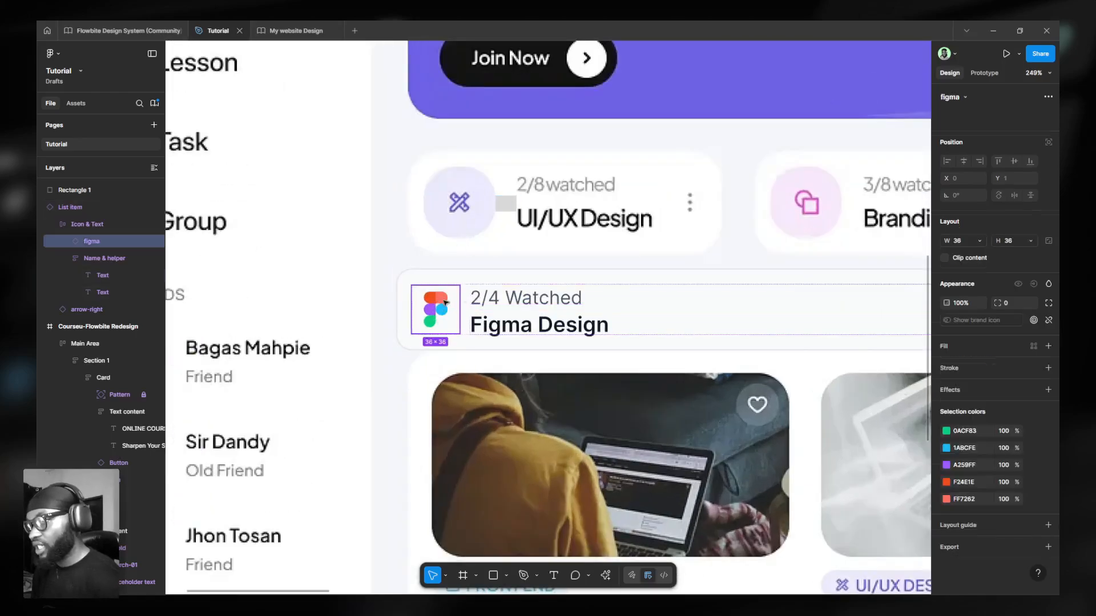
{"action": "left_click", "coordinate": [951, 97]}
{"action": "type", "text": "Ico"}
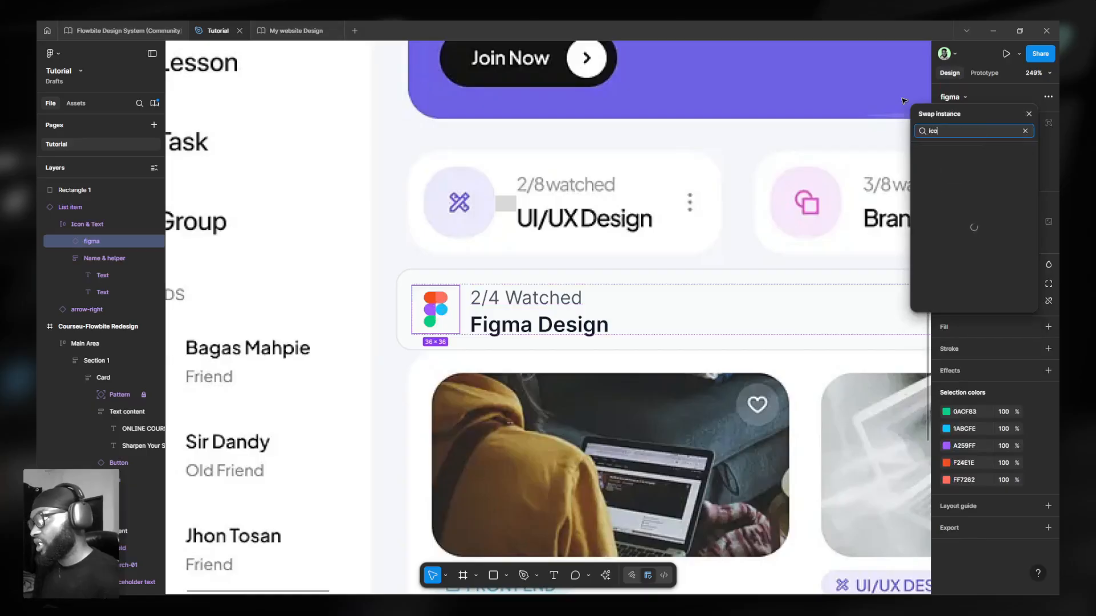
{"action": "type", "text": "n shape"}
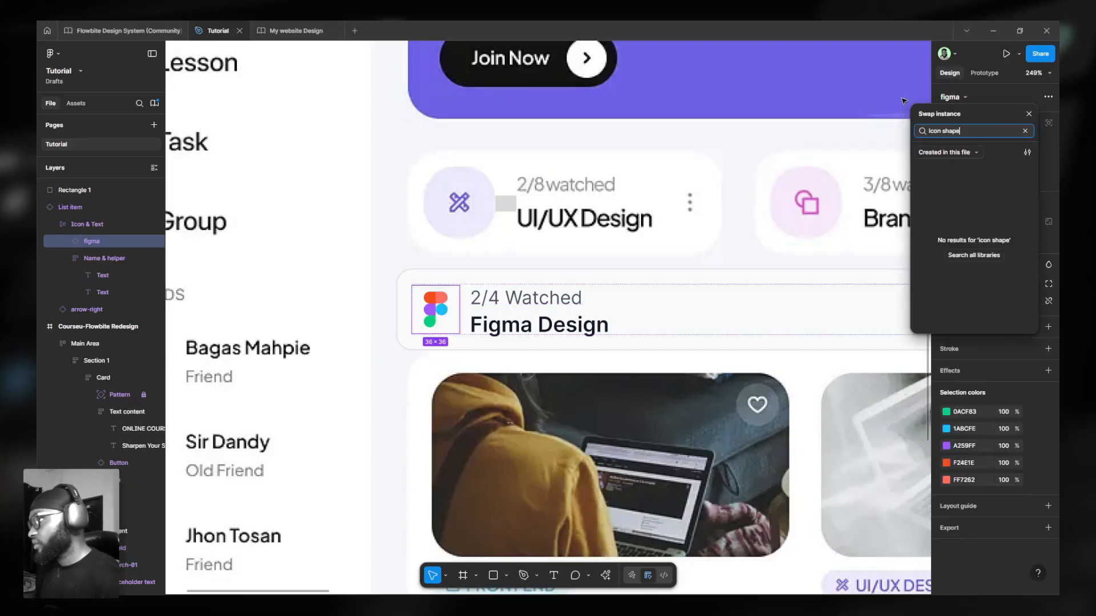
{"action": "key", "text": "BackSpace"}
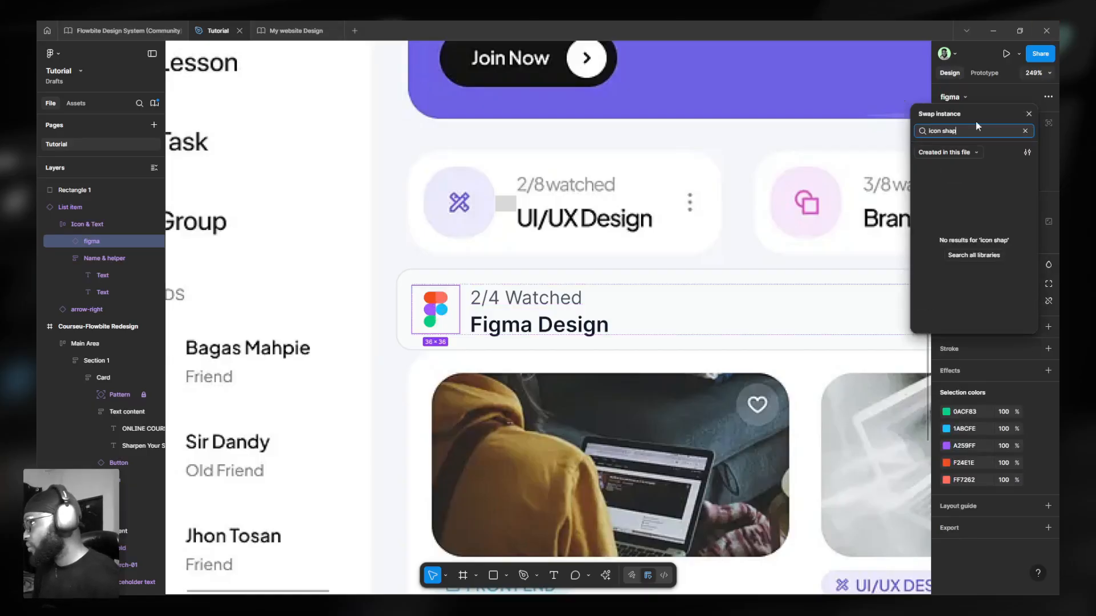
{"action": "left_click", "coordinate": [974, 153]}
{"action": "left_click", "coordinate": [969, 186]}
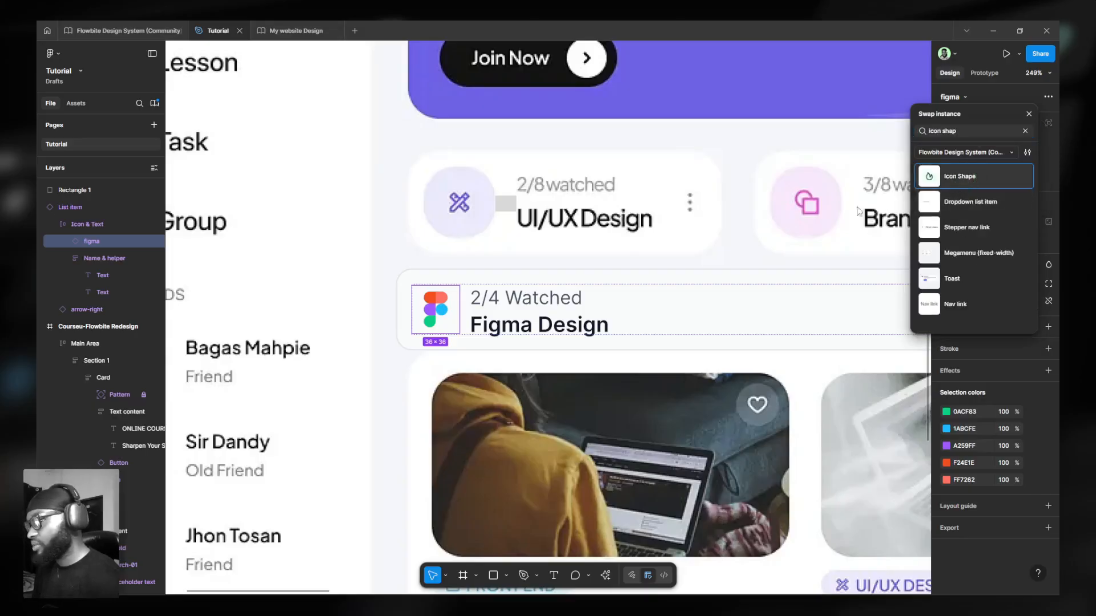
{"action": "key", "text": "Return"}
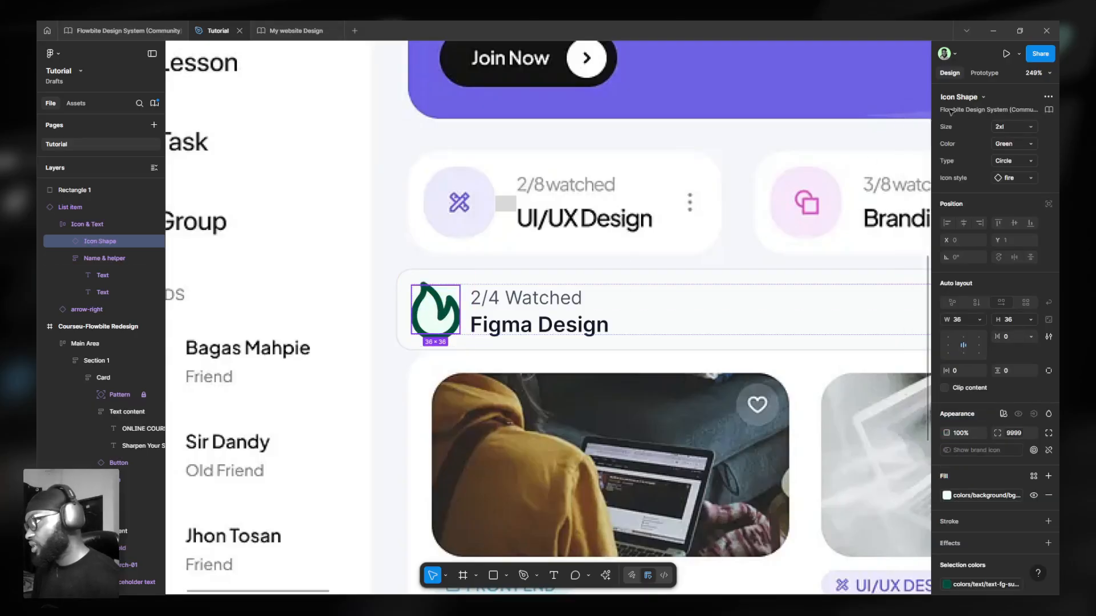
Try the base size on the List item's icon shape, and undo both the resizing and the icon swap.
{"action": "left_click", "coordinate": [1011, 127]}
{"action": "left_click", "coordinate": [978, 113]}
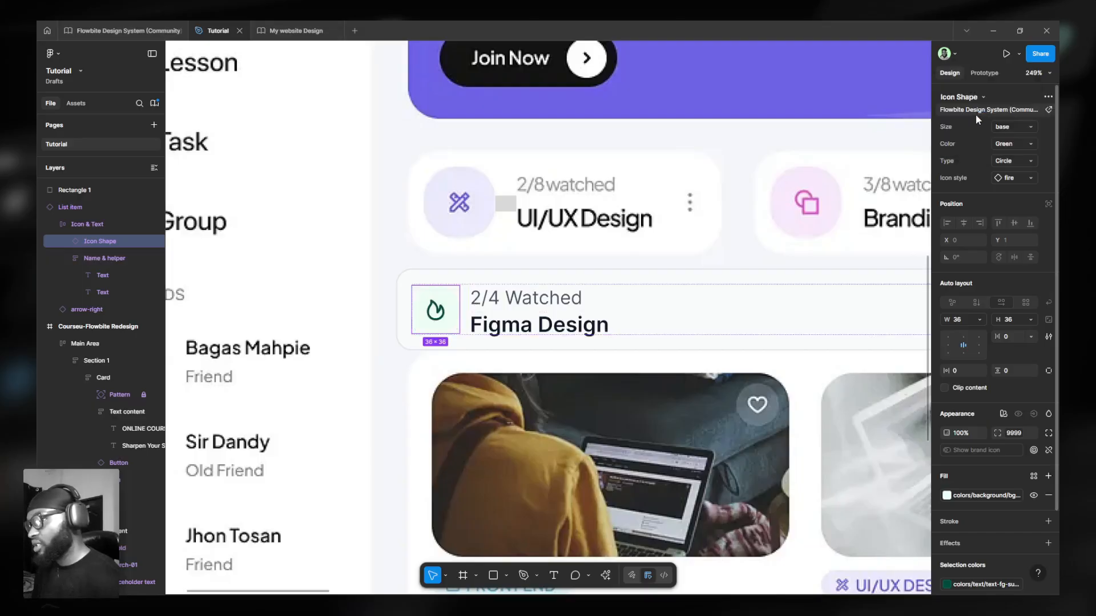
{"action": "scroll", "coordinate": [447, 312], "scroll_direction": "up", "scroll_amount": 5, "text": "ctrl"}
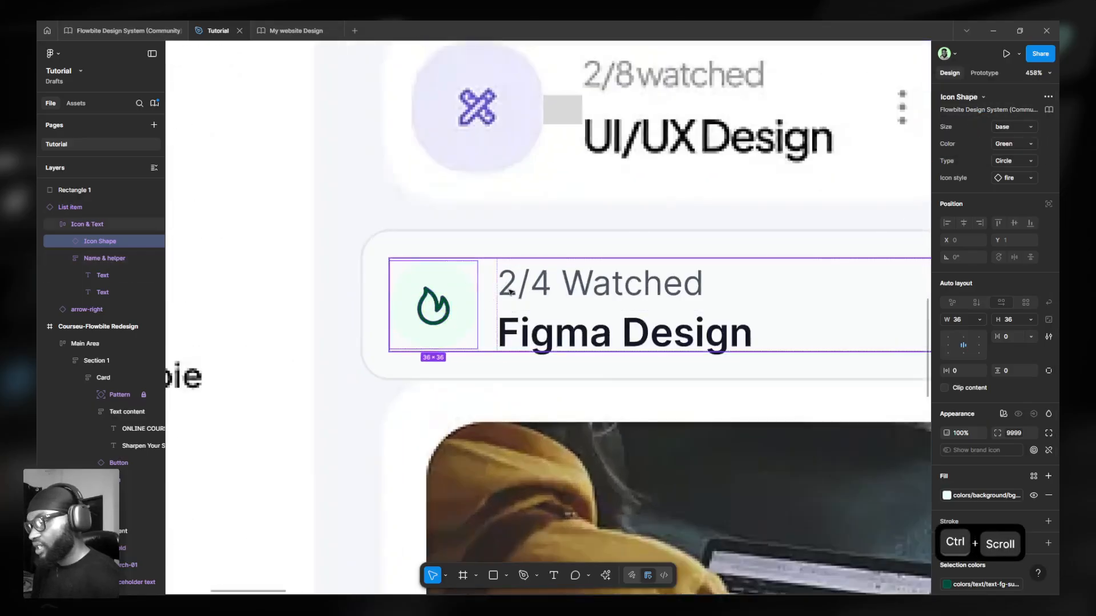
{"action": "key", "text": "ctrl+z"}
{"action": "key", "text": "ctrl+z"}
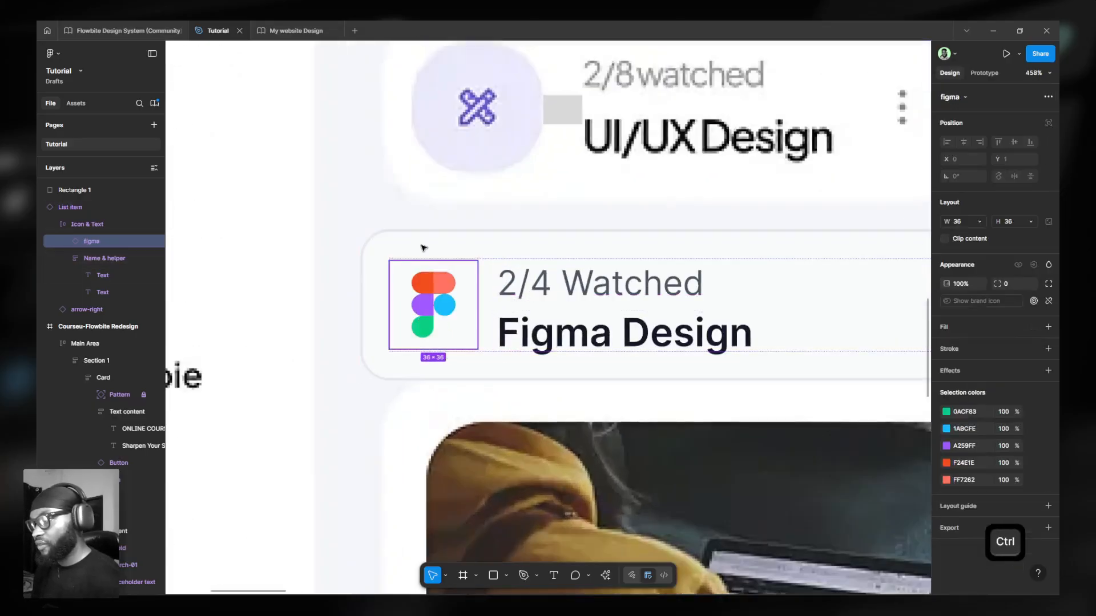
Swap the List item's arrow icon for more-vertical-square-01 from the Huge Icons library.
{"action": "scroll", "coordinate": [420, 244], "scroll_direction": "down", "scroll_amount": 8}
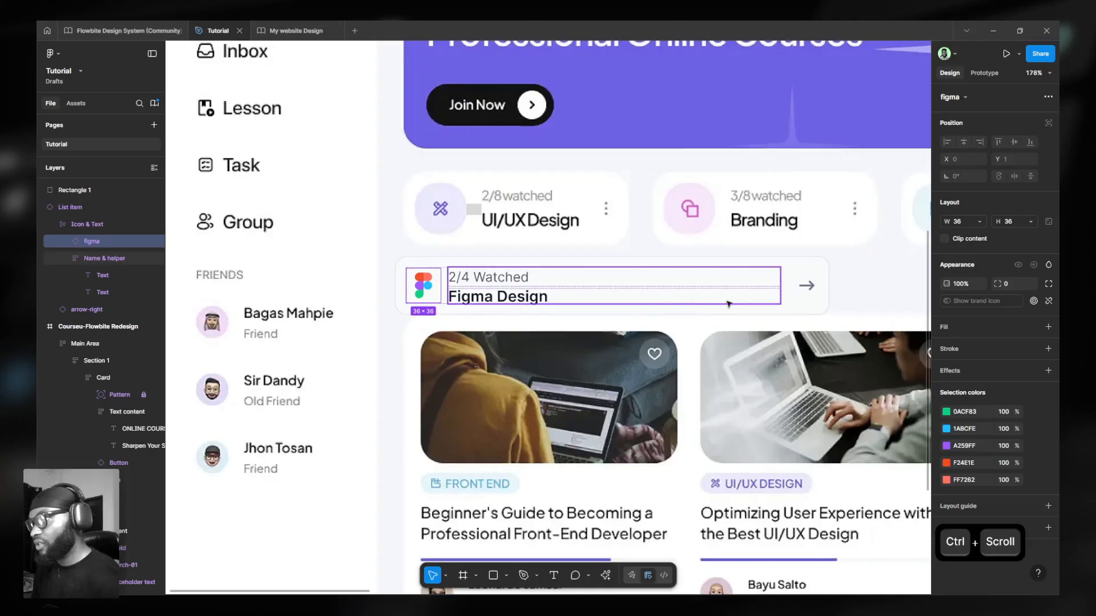
{"action": "left_click", "coordinate": [805, 284]}
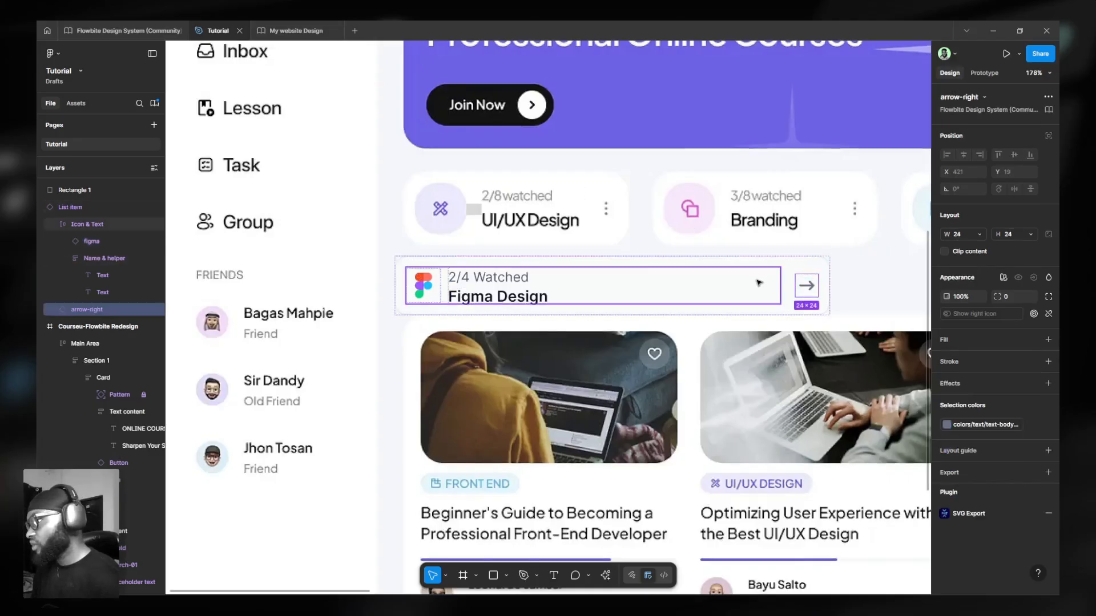
{"action": "left_click", "coordinate": [964, 97]}
{"action": "type", "text": "more"}
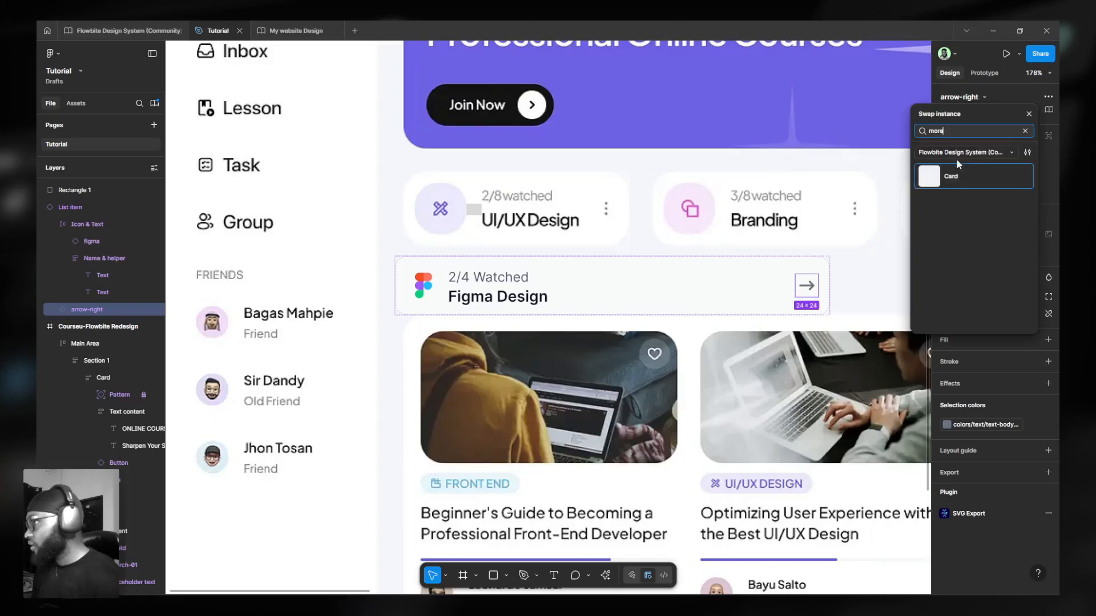
{"action": "left_click", "coordinate": [960, 153]}
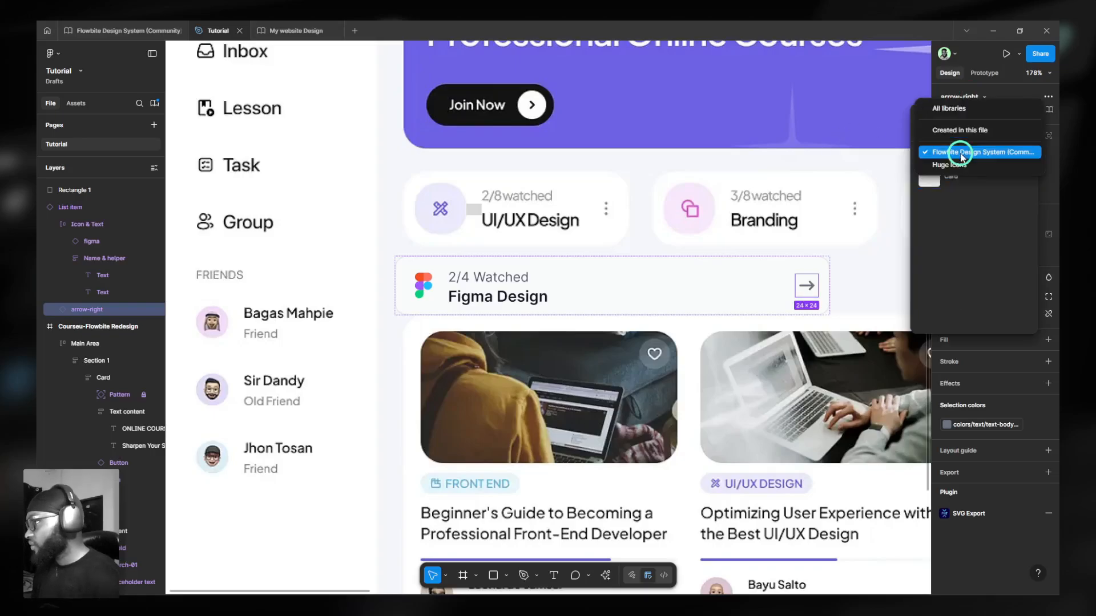
{"action": "left_click", "coordinate": [956, 163]}
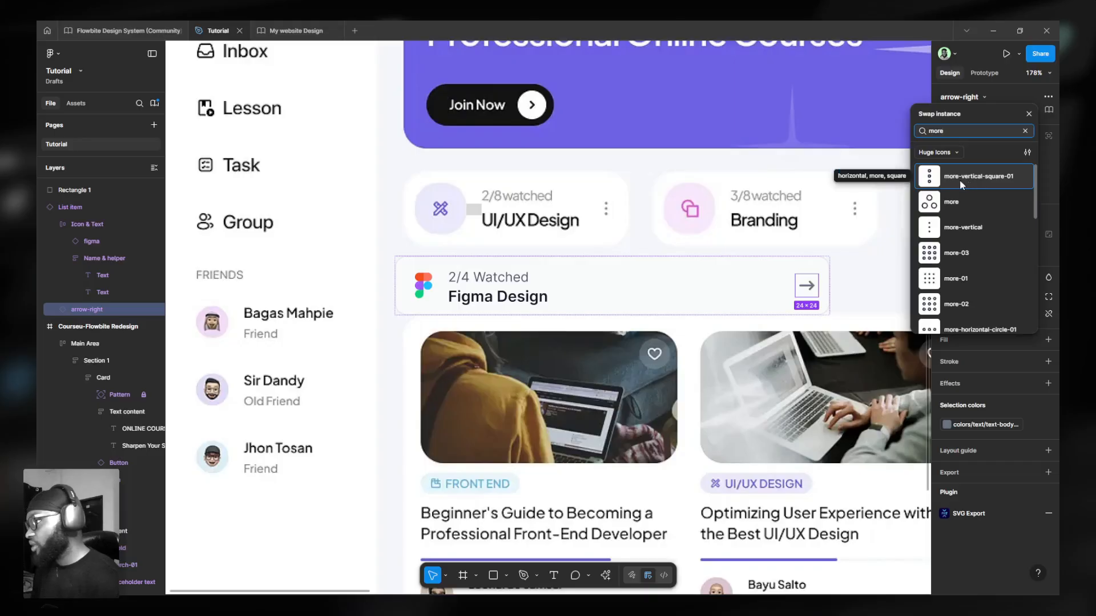
{"action": "key", "text": "Escape"}
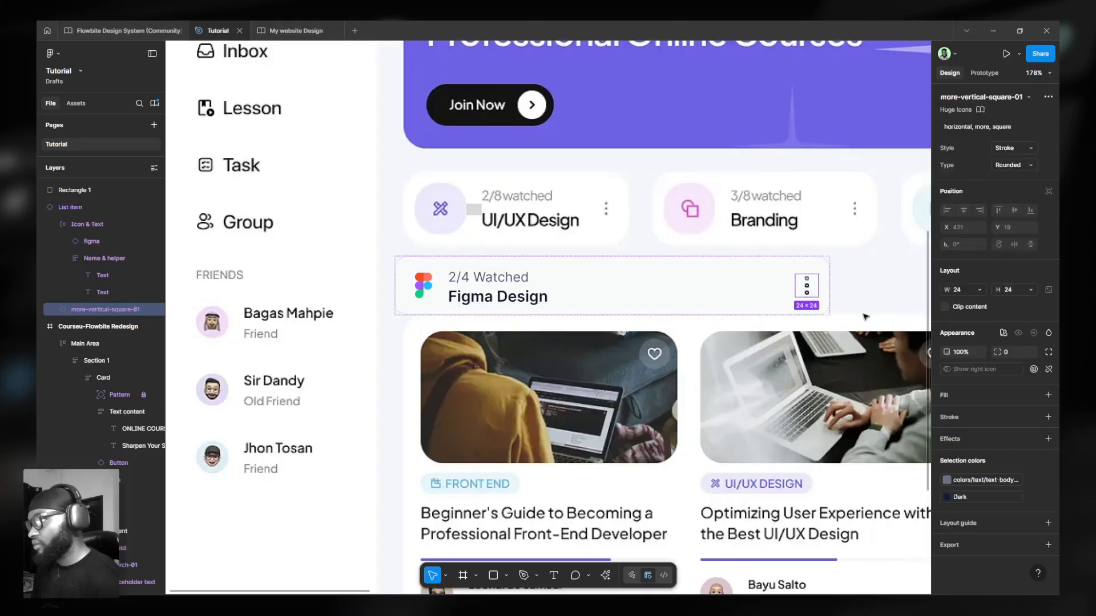
Replace the Dark color of the List item's three-dot icon with the text-body-subtle library color.
{"action": "key", "text": "ctrl"}
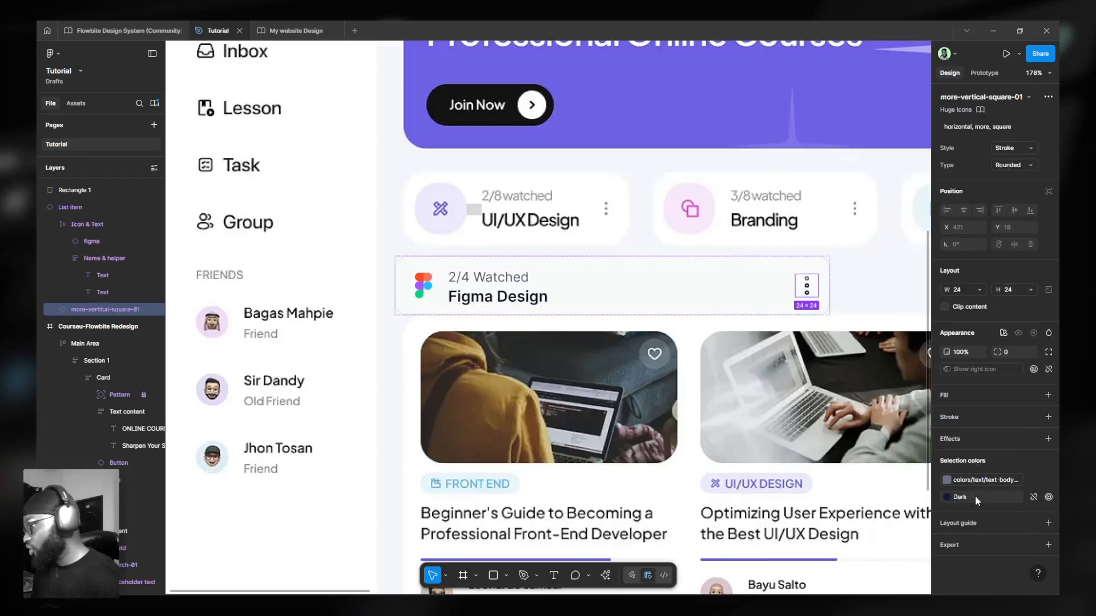
{"action": "left_click", "coordinate": [975, 479]}
{"action": "left_click", "coordinate": [979, 480]}
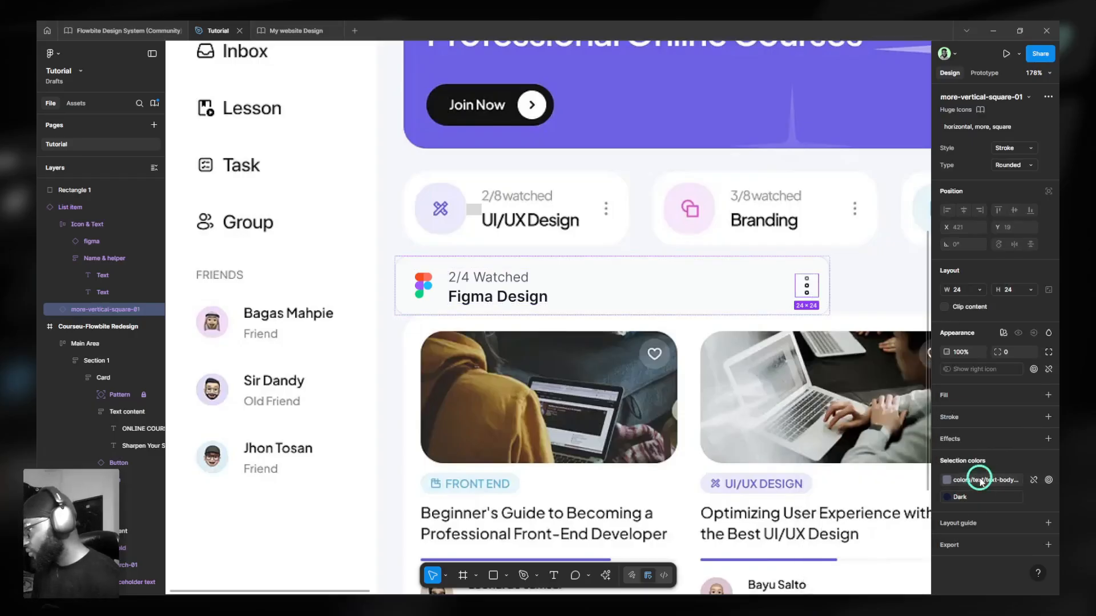
{"action": "left_click", "coordinate": [976, 494]}
{"action": "type", "text": "tex"}
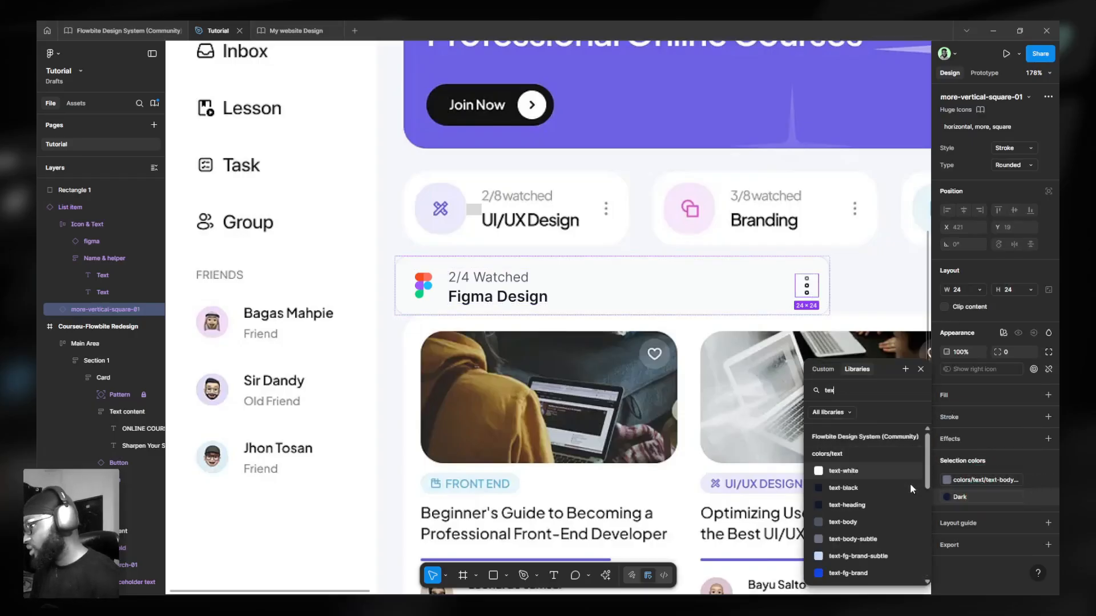
{"action": "type", "text": "t body"}
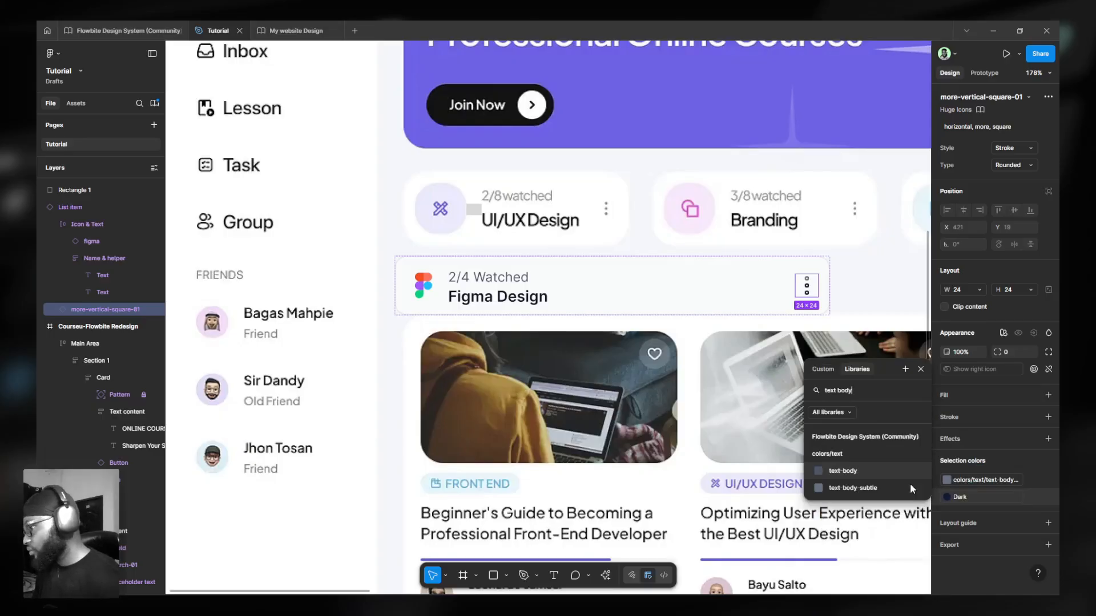
{"action": "left_click", "coordinate": [861, 487]}
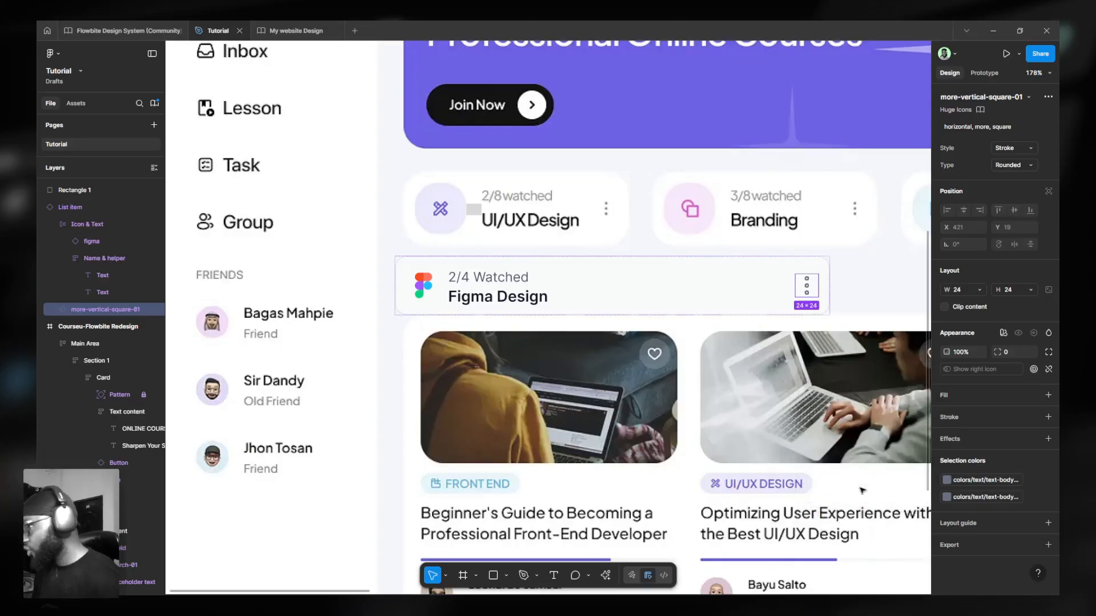
Narrow the List item card to a width of about 244 to match the UI/UX Design card above it.
{"action": "left_click", "coordinate": [800, 287]}
{"action": "left_click", "coordinate": [725, 288], "text": "ctrl"}
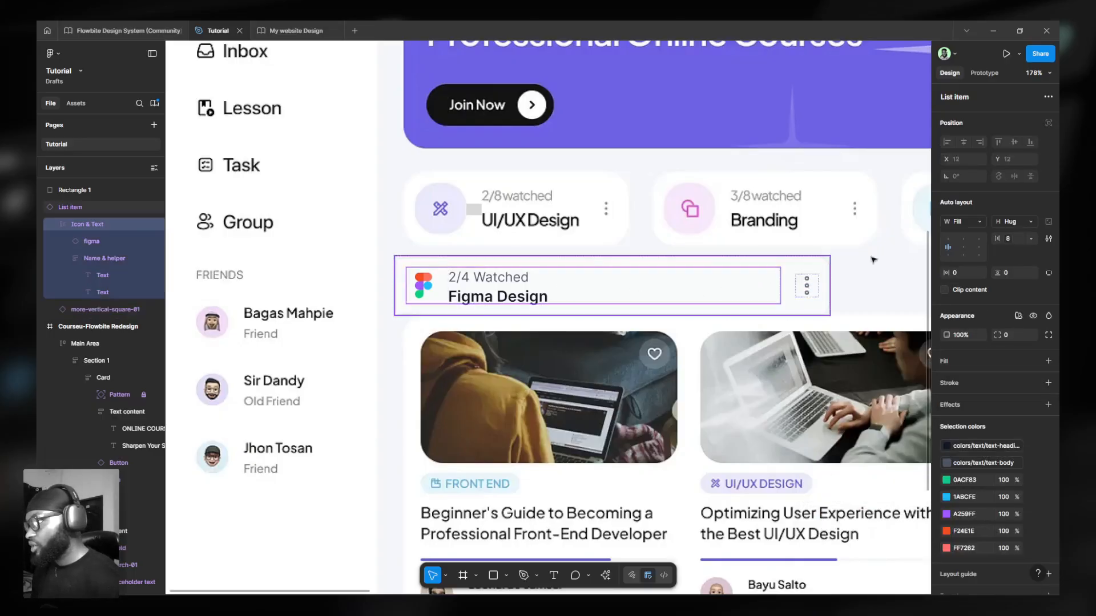
{"action": "left_click", "coordinate": [827, 303]}
{"action": "left_click_drag", "start_coordinate": [605, 277], "coordinate": [631, 268]}
Change the List item card's fill to bg-primary and remove its stroke.
{"action": "scroll", "coordinate": [993, 400], "scroll_direction": "down", "scroll_amount": 3}
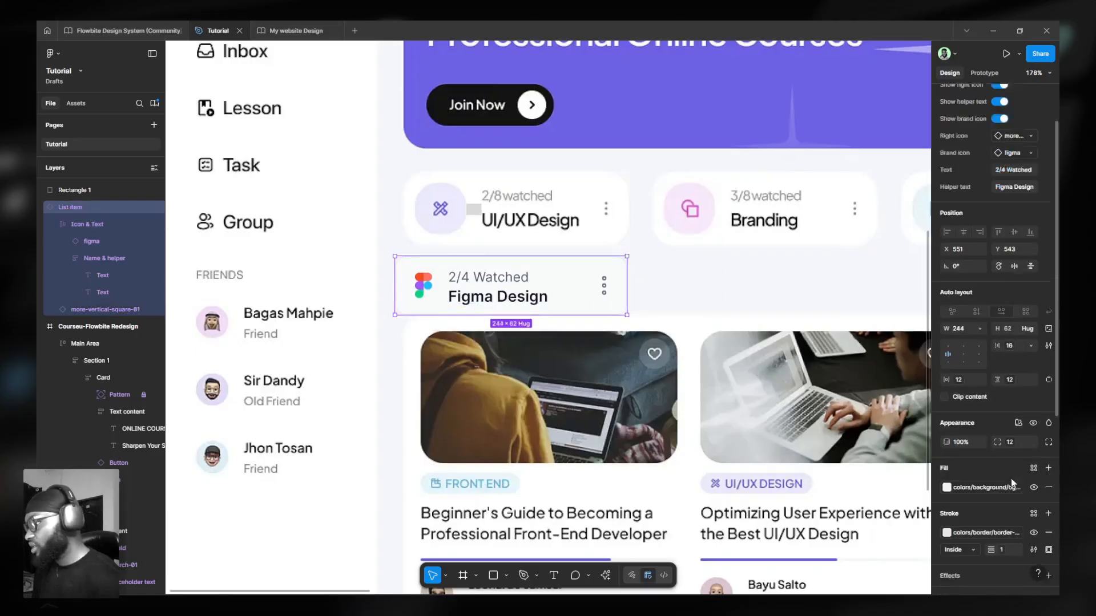
{"action": "left_click", "coordinate": [945, 457]}
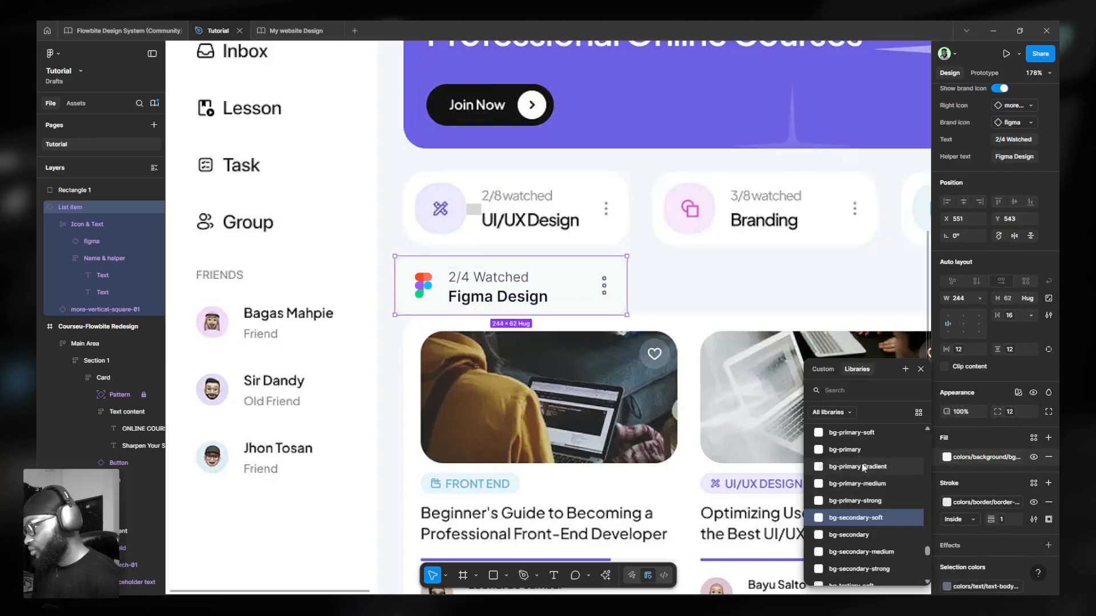
{"action": "left_click", "coordinate": [855, 447]}
{"action": "key", "text": "ctrl"}
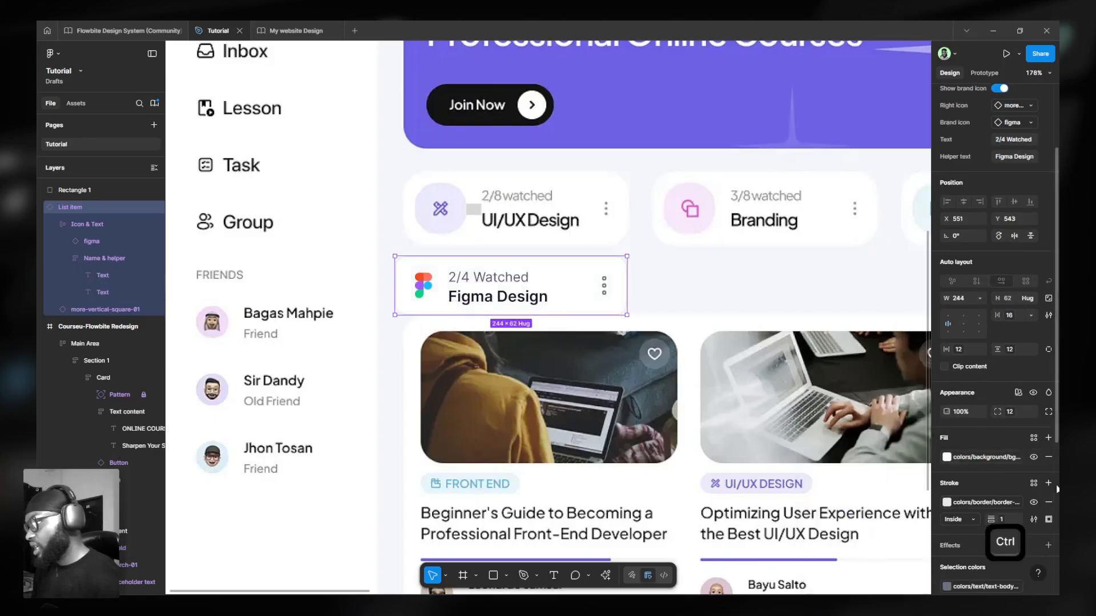
{"action": "left_click", "coordinate": [1048, 503]}
{"action": "scroll", "coordinate": [639, 266], "scroll_direction": "up", "scroll_amount": 5}
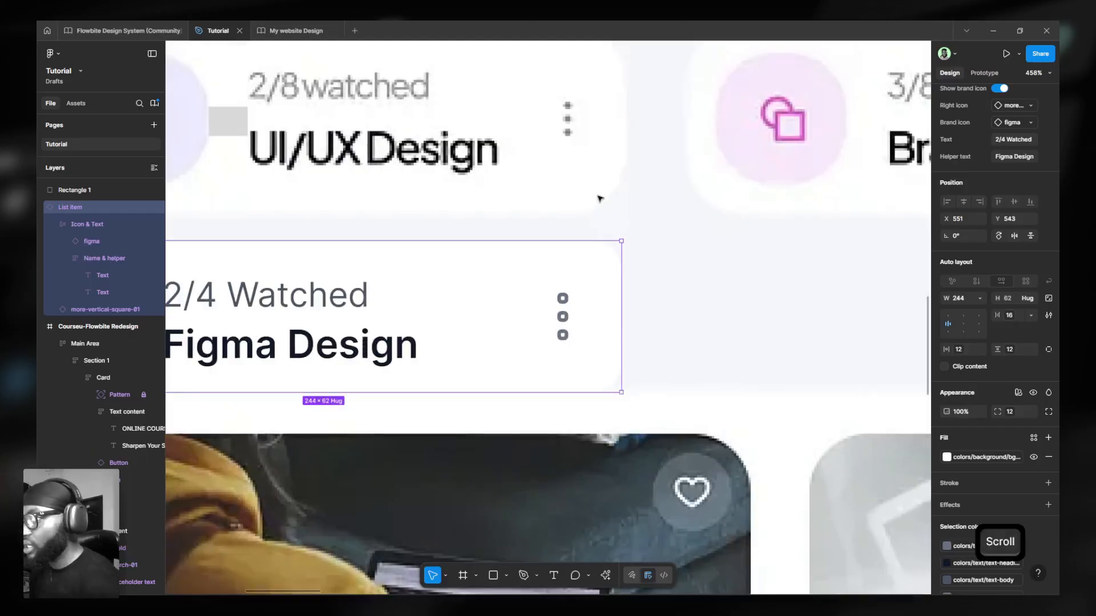
{"action": "scroll", "coordinate": [651, 289], "scroll_direction": "down", "scroll_amount": 5}
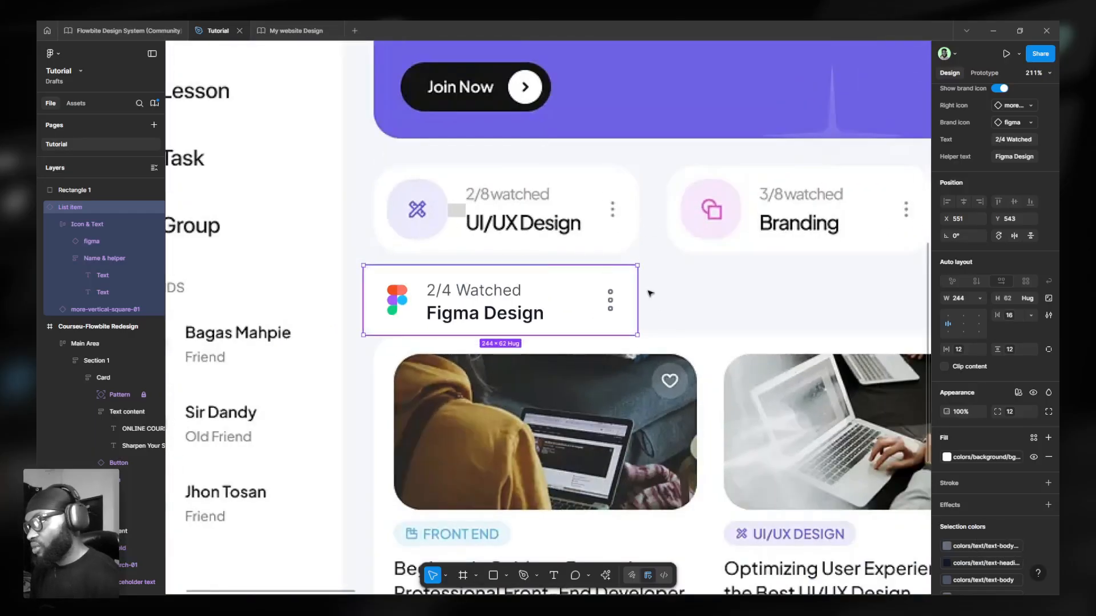
{"action": "scroll", "coordinate": [517, 314], "scroll_direction": "up", "scroll_amount": 2}
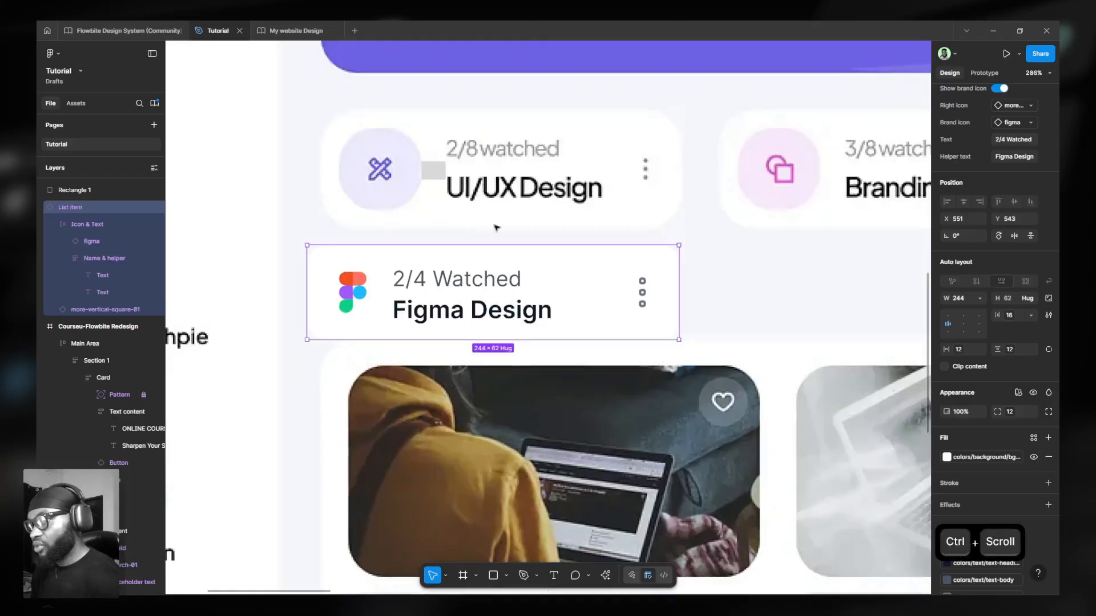
{"action": "key", "text": "ctrl"}
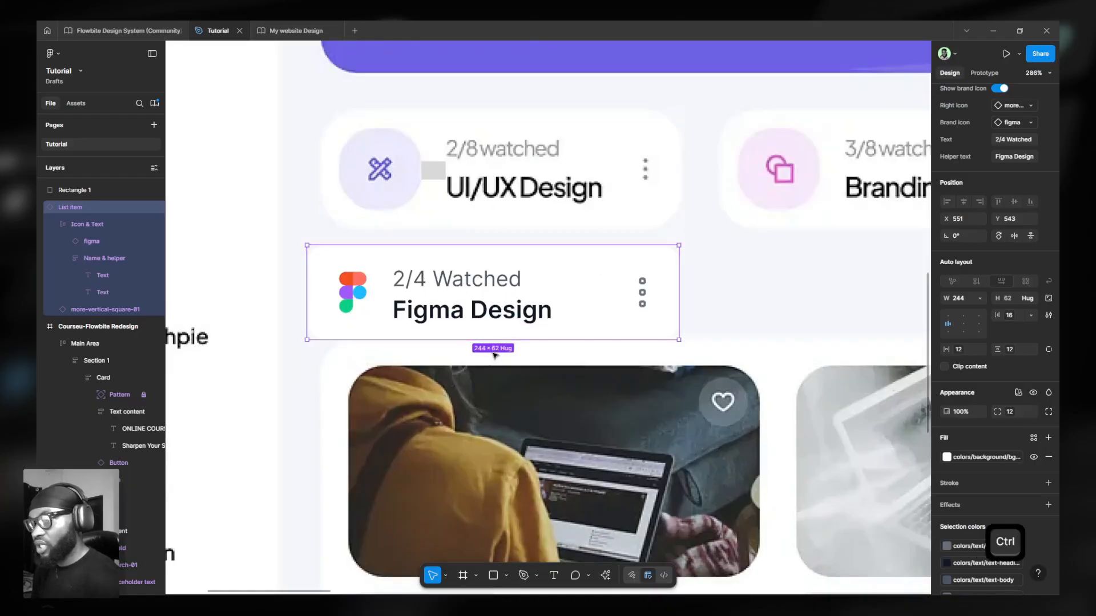
{"action": "scroll", "coordinate": [577, 308], "scroll_direction": "down", "scroll_amount": 2}
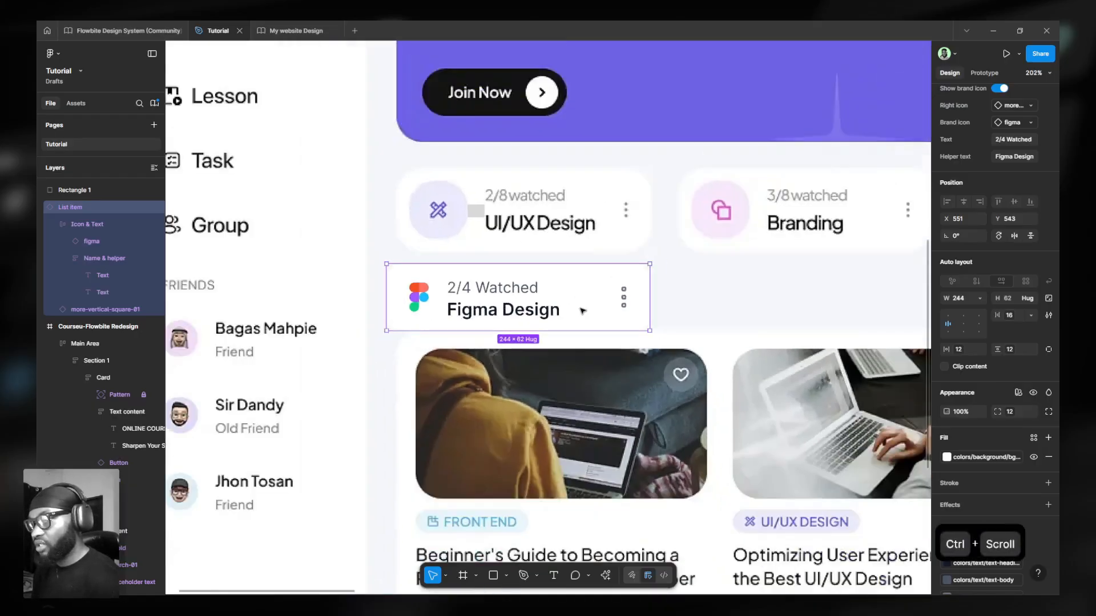
Move the restyled Figma Design card into Section 1 of the redesign frame and delete the original List item 1 there.
{"action": "key", "text": "ctrl"}
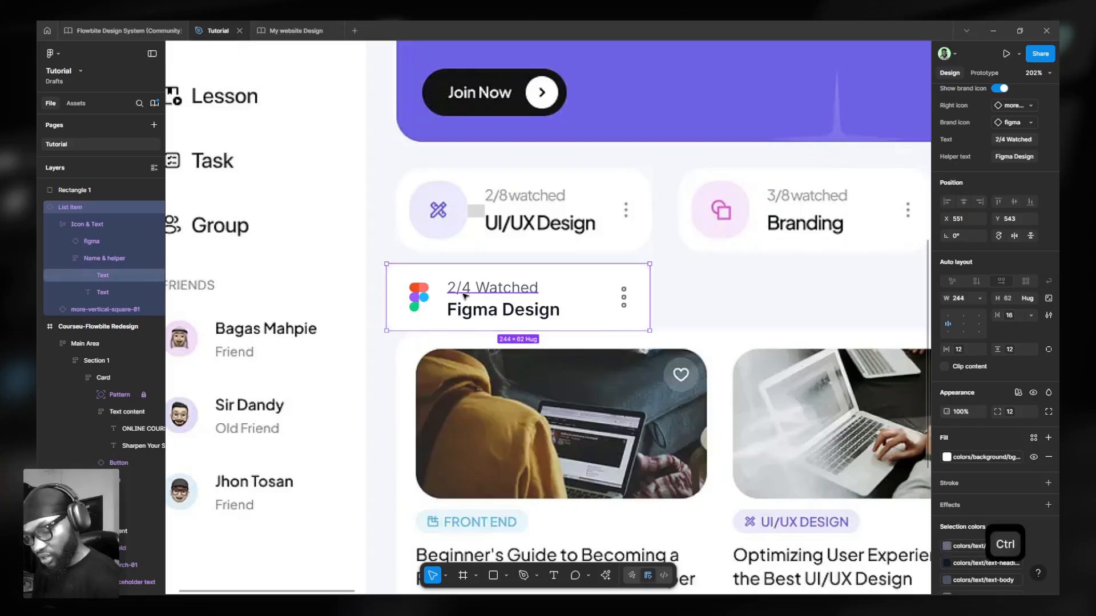
{"action": "scroll", "coordinate": [431, 345], "scroll_direction": "down", "scroll_amount": 3}
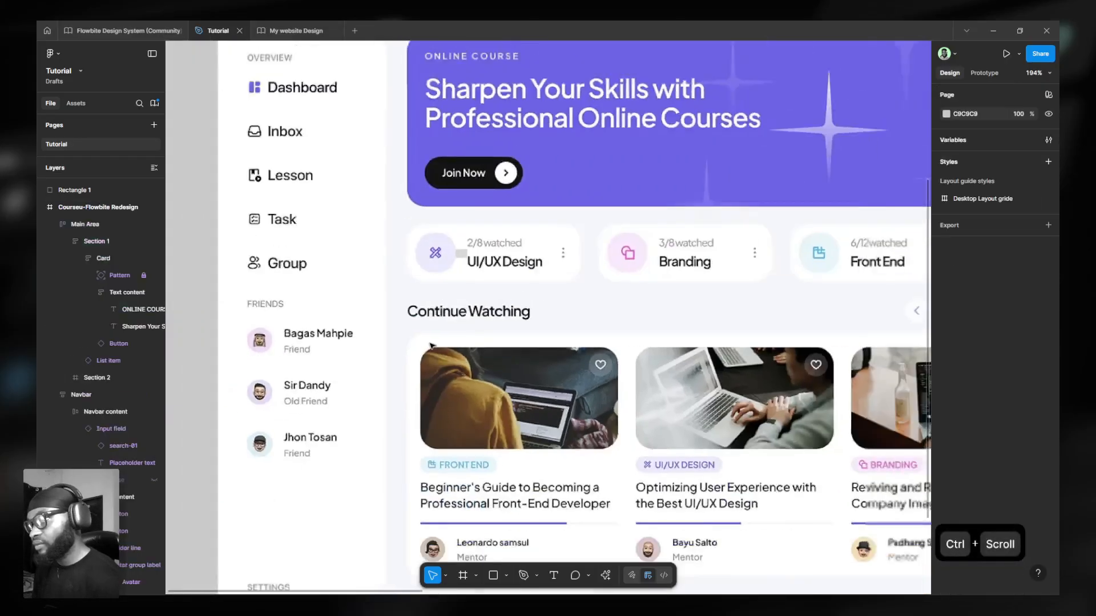
{"action": "scroll", "coordinate": [431, 346], "scroll_direction": "down", "scroll_amount": 5}
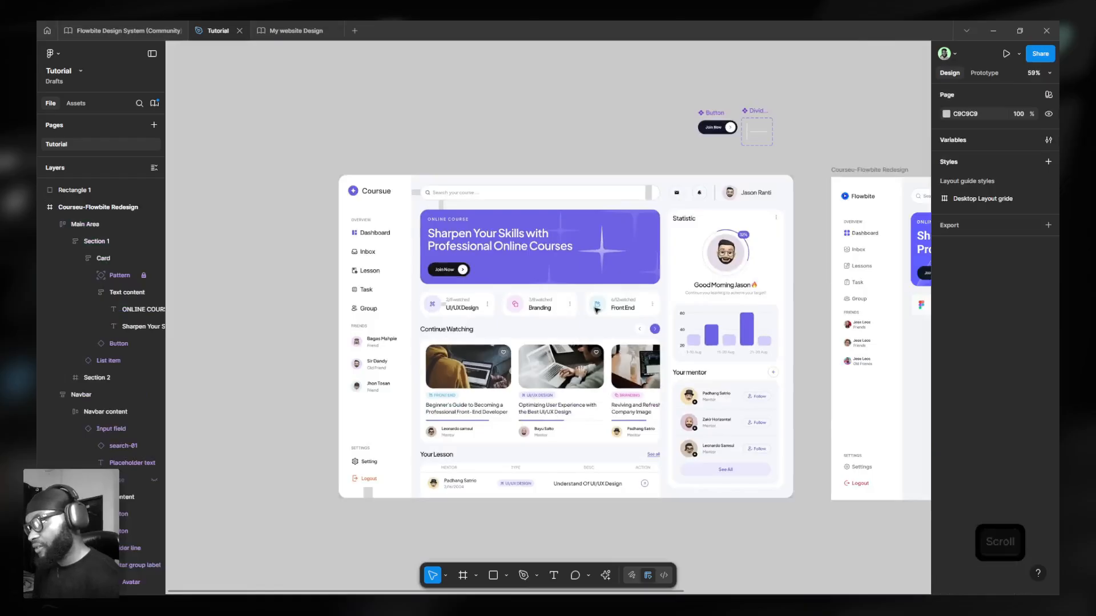
{"action": "scroll", "coordinate": [742, 308], "scroll_direction": "right", "scroll_amount": 5}
{"action": "scroll", "coordinate": [907, 305], "scroll_direction": "up", "scroll_amount": 2}
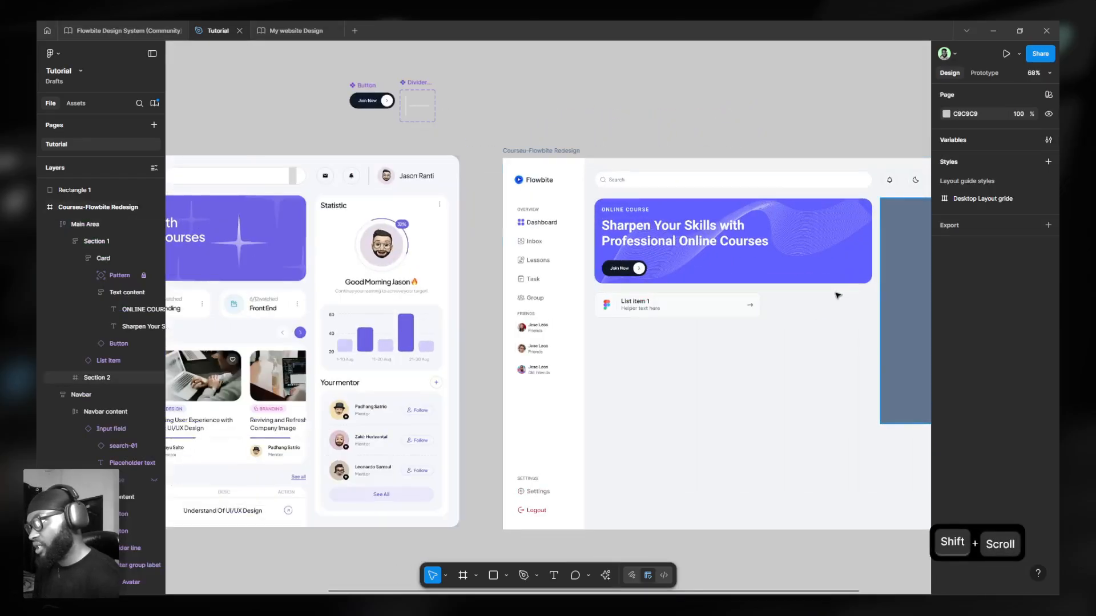
{"action": "double_click", "coordinate": [825, 281]}
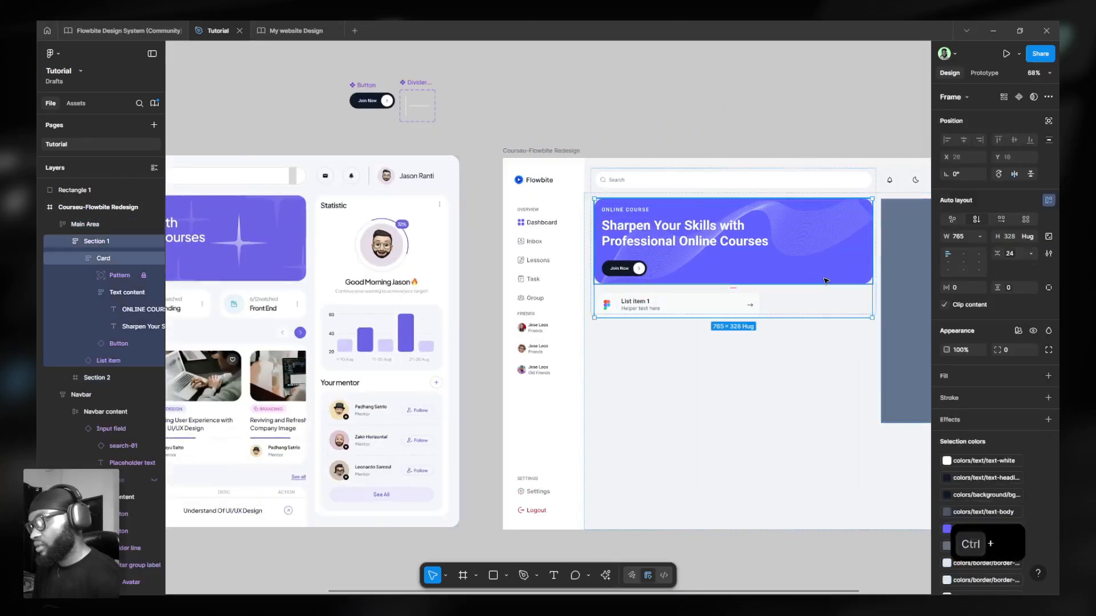
{"action": "key", "text": "ctrl+v"}
{"action": "scroll", "coordinate": [839, 309], "scroll_direction": "up", "scroll_amount": 2}
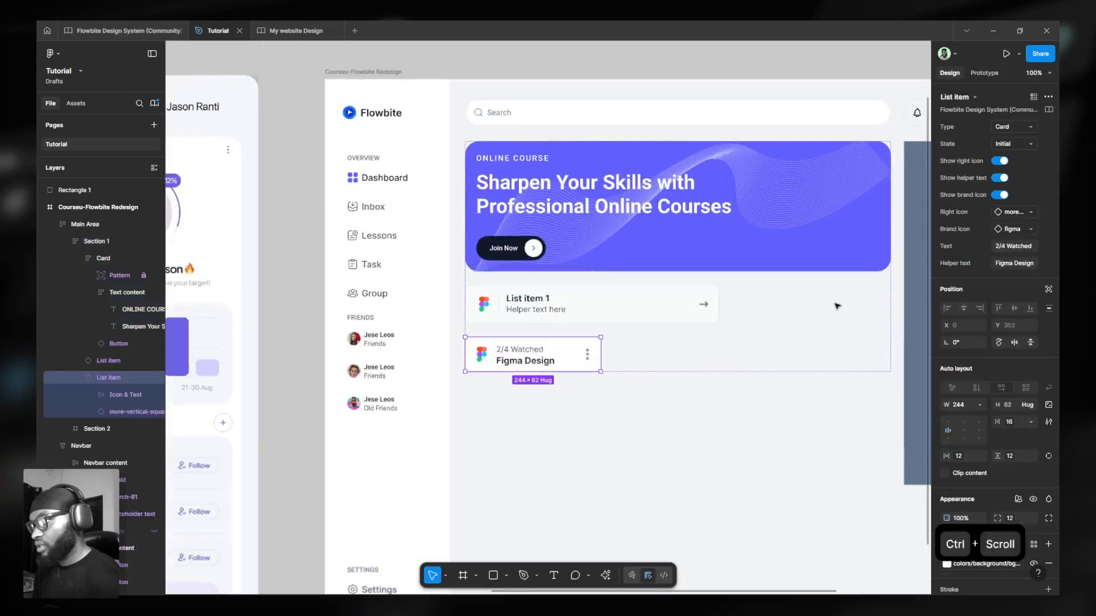
{"action": "left_click", "coordinate": [681, 318]}
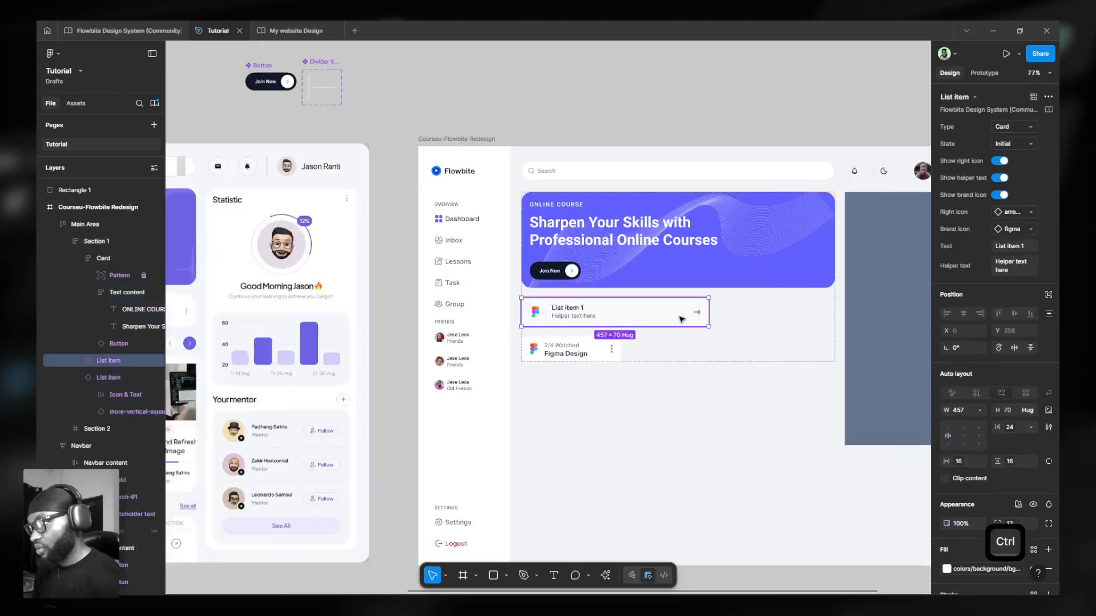
{"action": "key", "text": "Delete"}
Duplicate the Figma Design card twice inside Section 1 of the redesign.
{"action": "left_click", "coordinate": [571, 274], "text": "ctrl"}
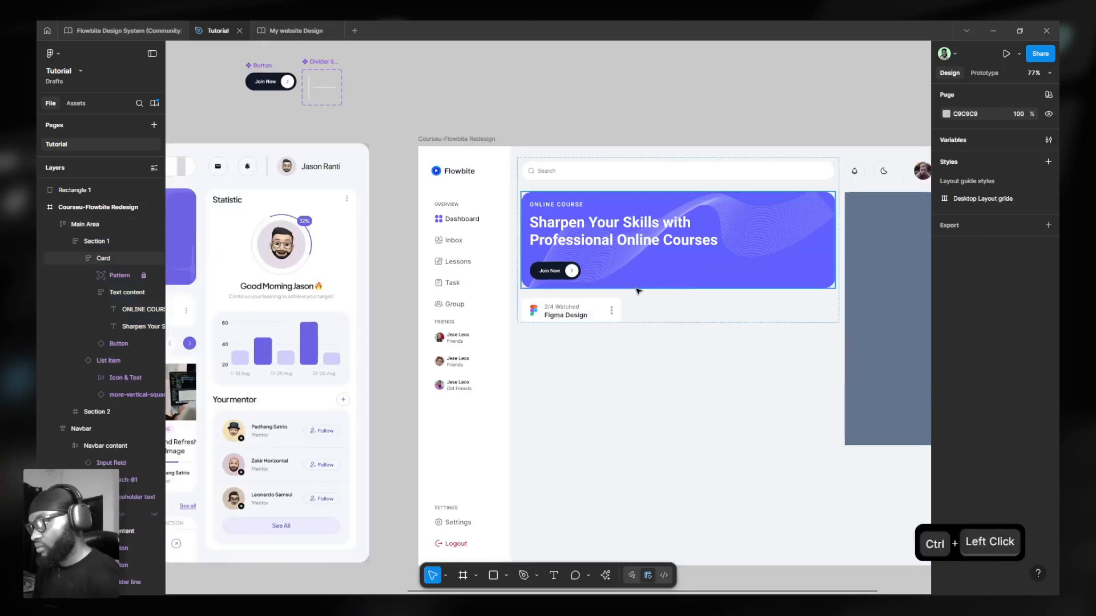
{"action": "left_click", "coordinate": [568, 310], "text": "ctrl"}
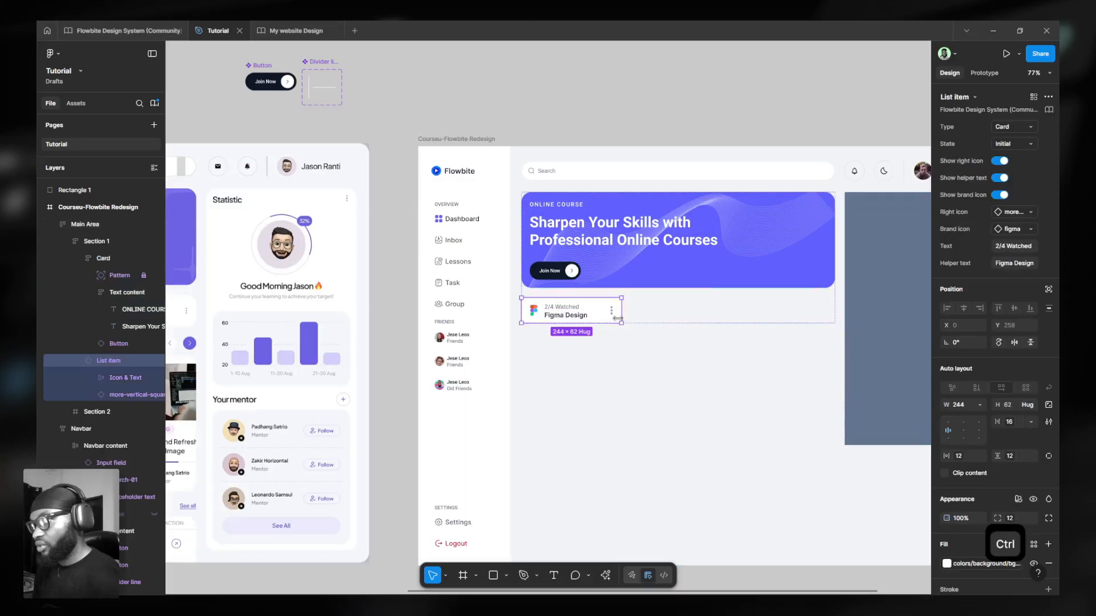
{"action": "key", "text": "ctrl+d"}
{"action": "key", "text": "ctrl+d"}
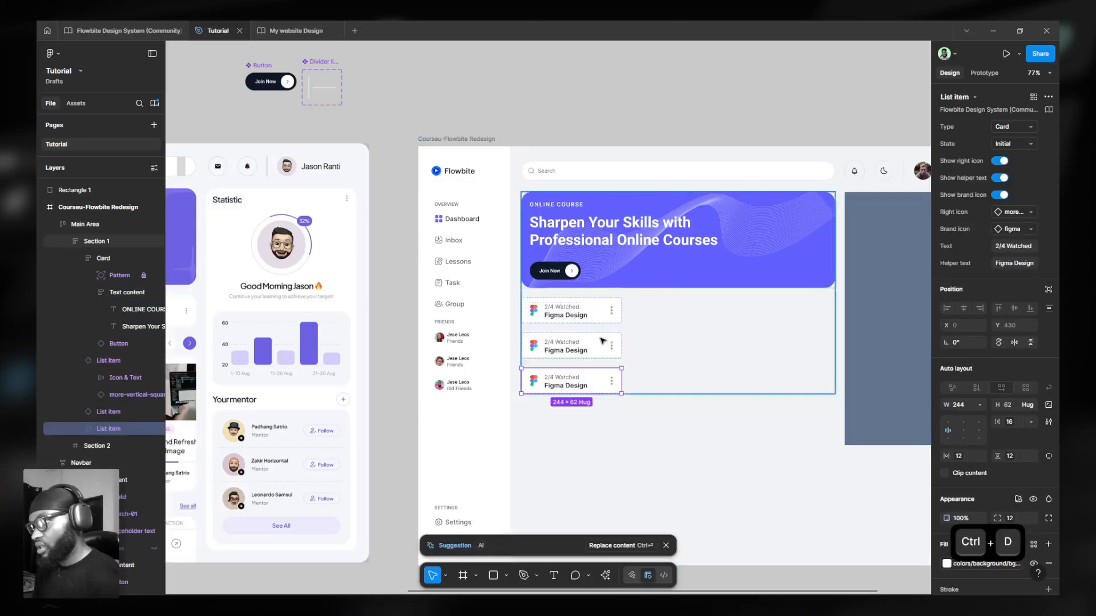
Wrap the three Figma Design cards in a horizontal auto layout frame and set its width to Fill container.
{"action": "left_click", "coordinate": [591, 317], "text": "shift"}
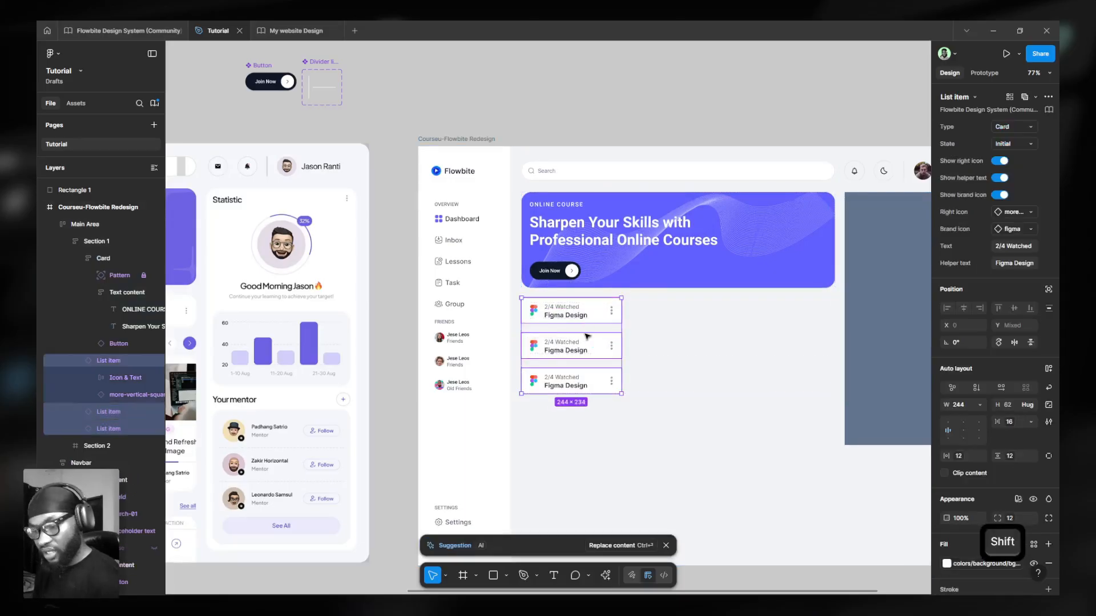
{"action": "key", "text": "shift+a"}
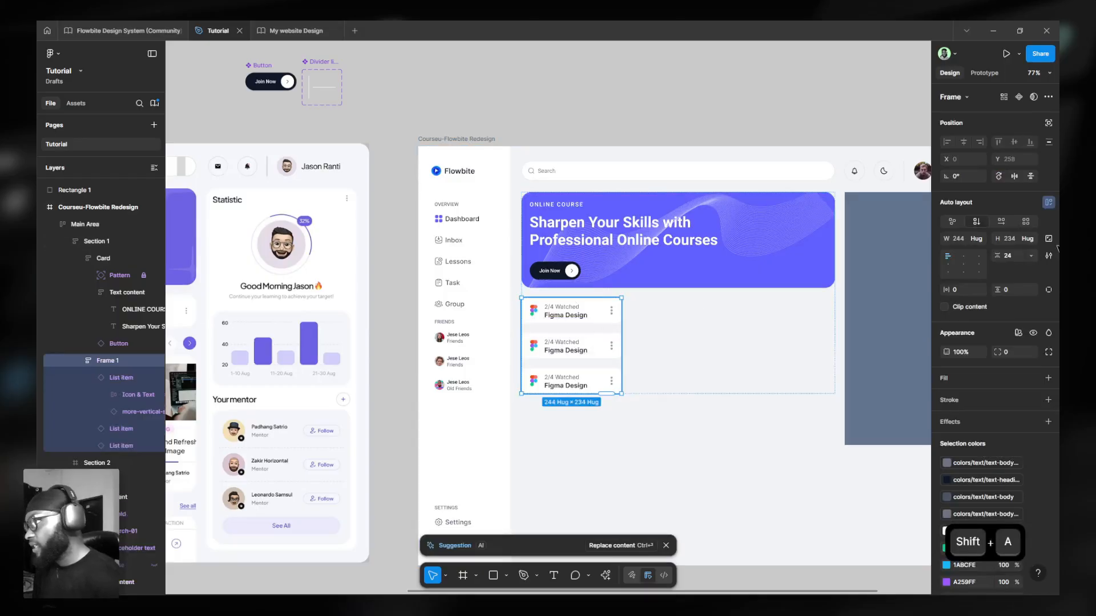
{"action": "left_click", "coordinate": [1003, 222]}
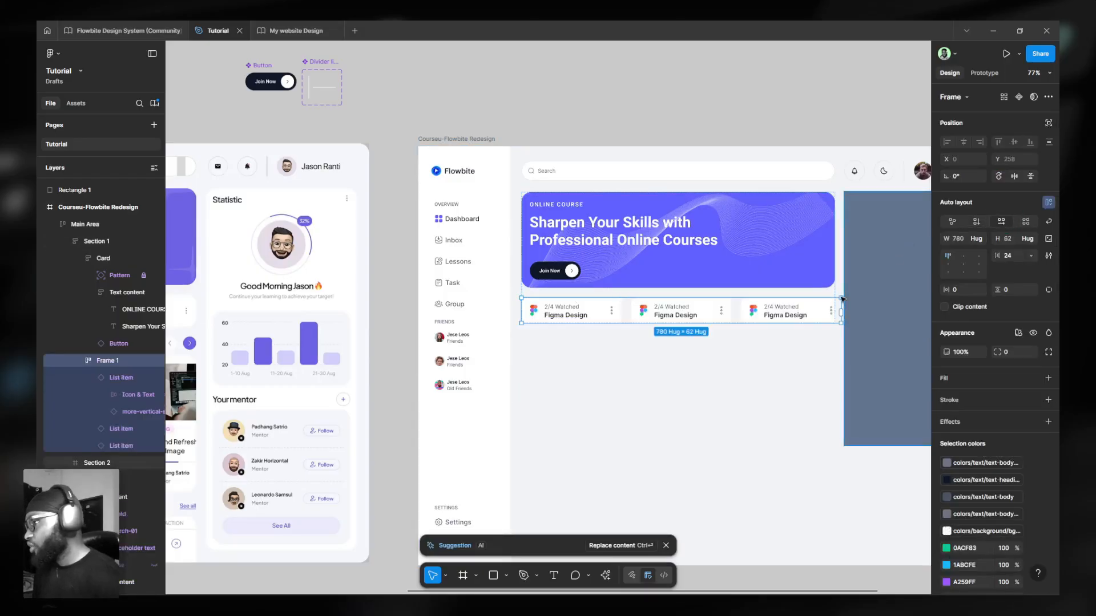
{"action": "left_click", "coordinate": [976, 239]}
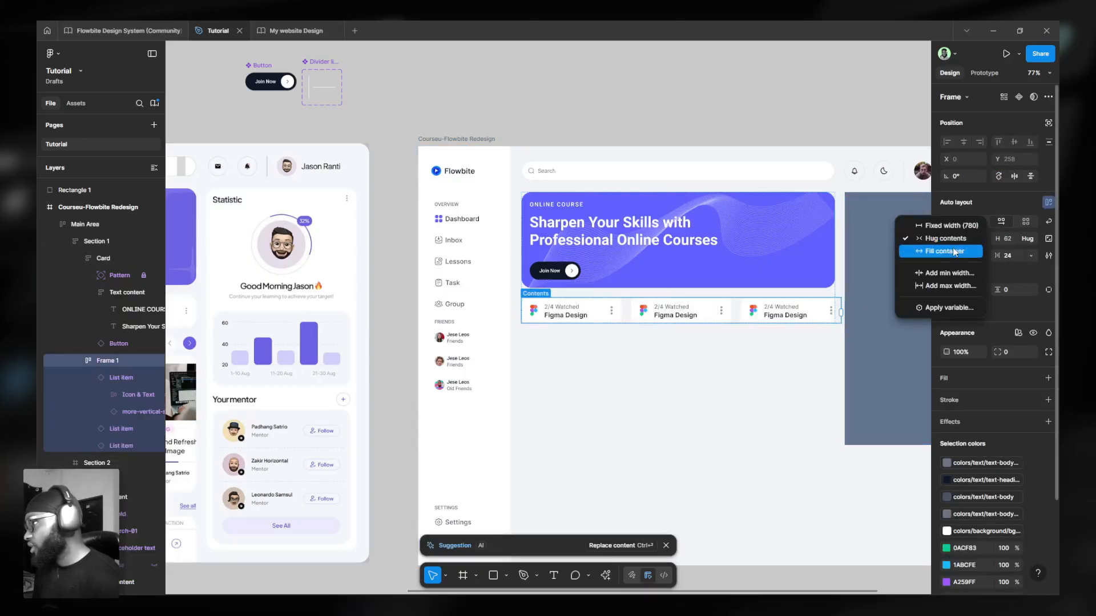
{"action": "left_click", "coordinate": [968, 233]}
Set the width of all three Figma Design cards in the row to Fill container.
{"action": "key", "text": "ctrl"}
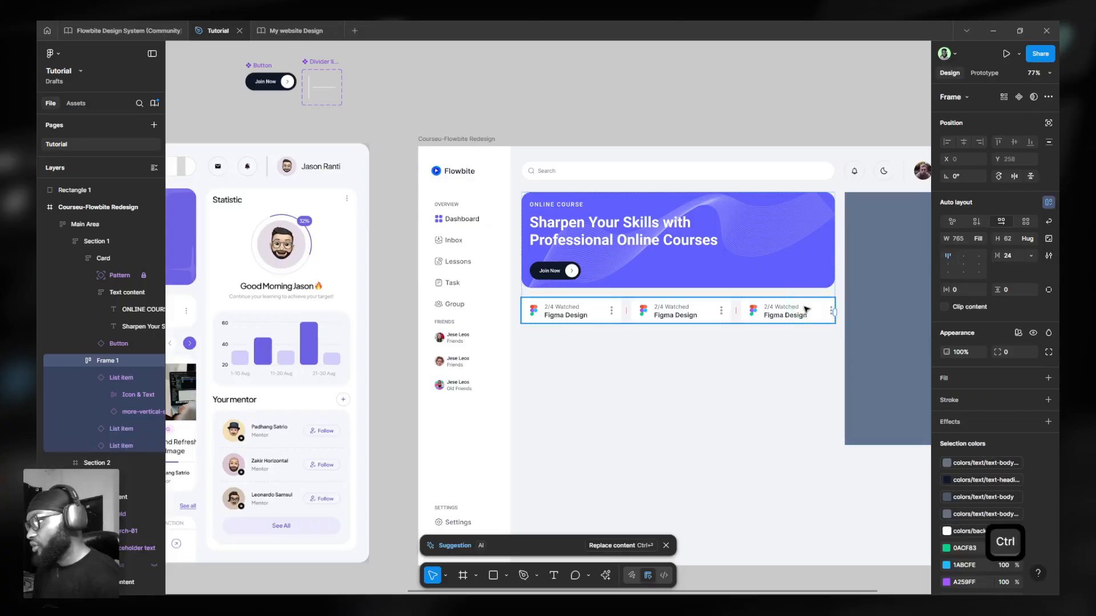
{"action": "left_click", "coordinate": [804, 310], "text": "ctrl"}
{"action": "left_click", "coordinate": [676, 311], "text": "shift"}
{"action": "left_click", "coordinate": [577, 314], "text": "shift"}
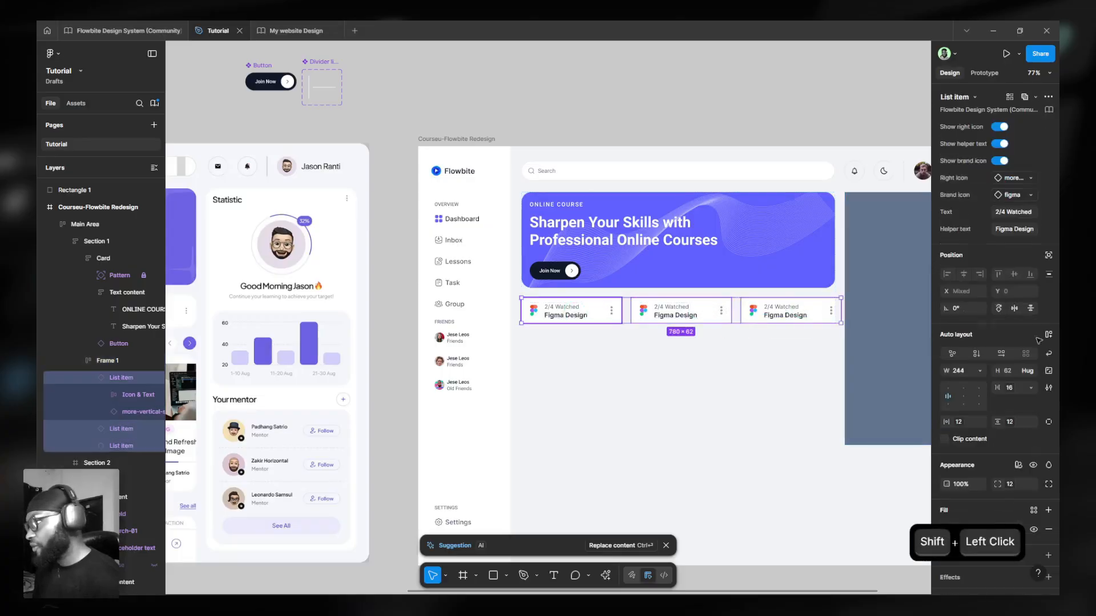
{"action": "left_click", "coordinate": [977, 405]}
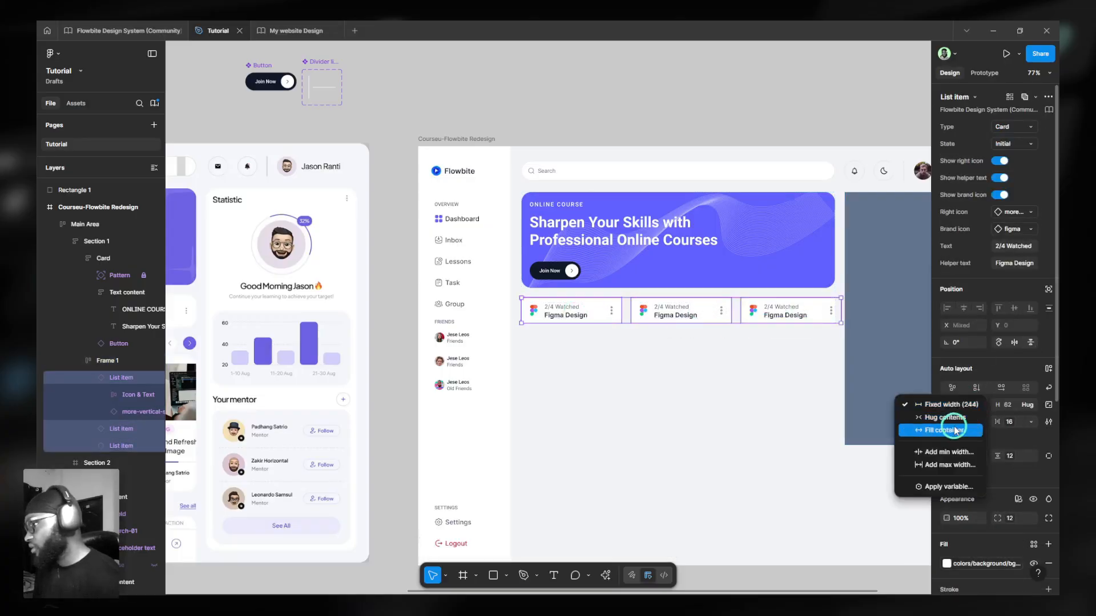
{"action": "left_click", "coordinate": [955, 431]}
Measure the gap between the original dashboard's UI/UX Design and Branding cards with a temporary rectangle, removing it when done.
{"action": "scroll", "coordinate": [724, 318], "scroll_direction": "down", "scroll_amount": 3, "text": "ctrl"}
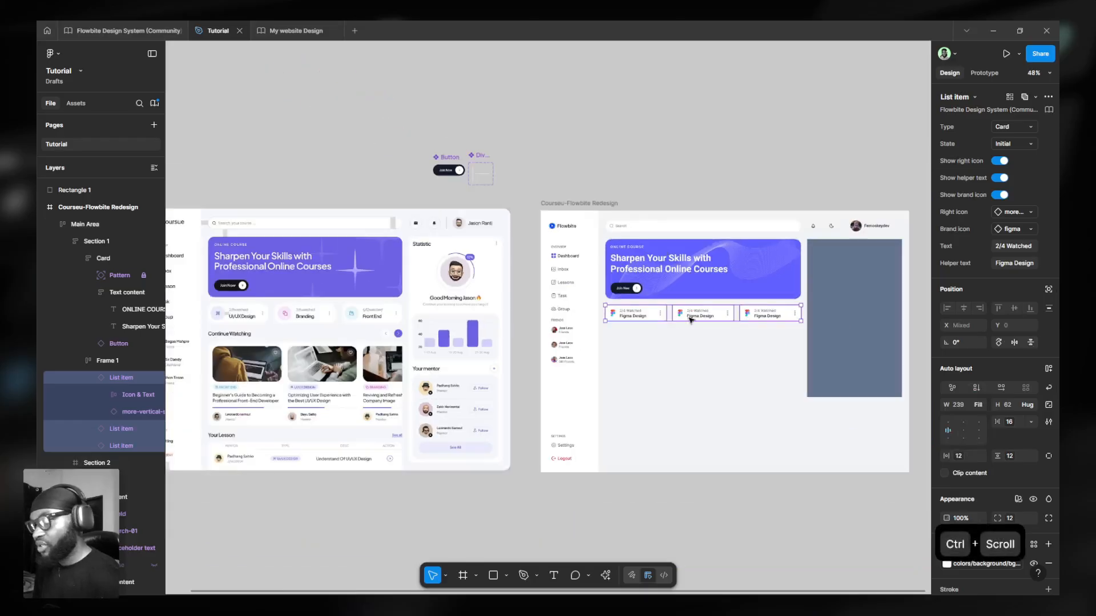
{"action": "scroll", "coordinate": [339, 335], "scroll_direction": "left", "scroll_amount": 5, "text": "shift"}
{"action": "scroll", "coordinate": [340, 335], "scroll_direction": "up", "scroll_amount": 5, "text": "ctrl"}
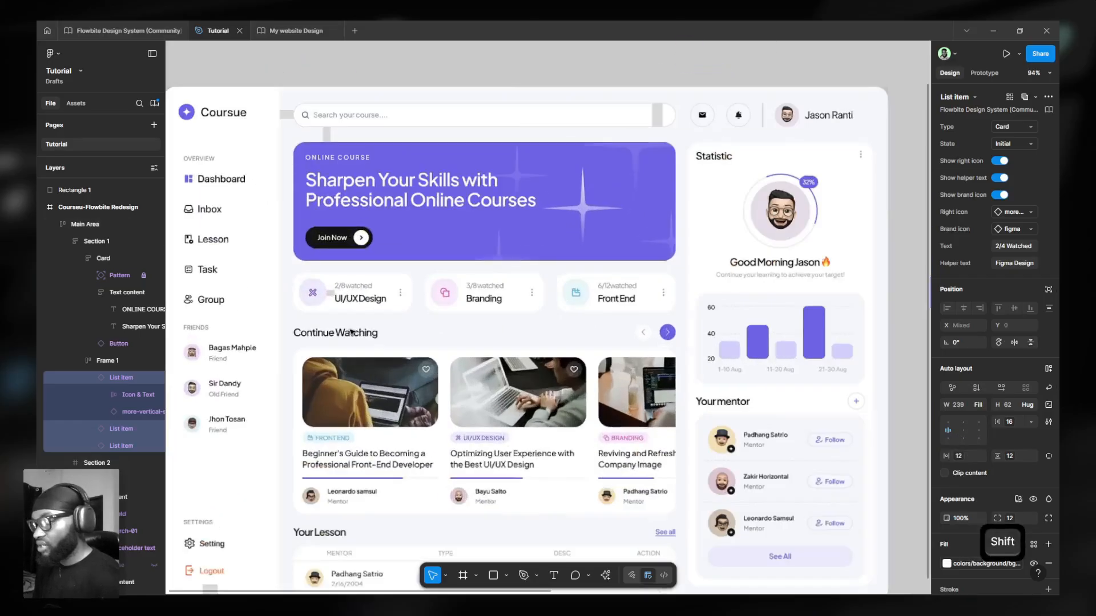
{"action": "scroll", "coordinate": [448, 263], "scroll_direction": "up", "scroll_amount": 2, "text": "ctrl"}
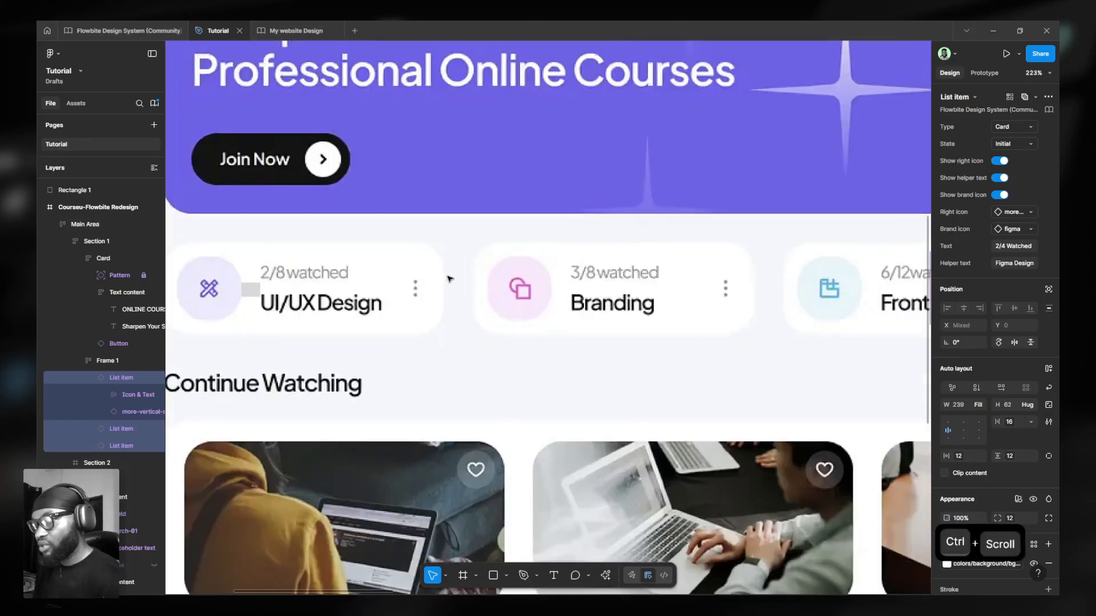
{"action": "key", "text": "r"}
{"action": "left_click_drag", "start_coordinate": [443, 276], "coordinate": [470, 290]}
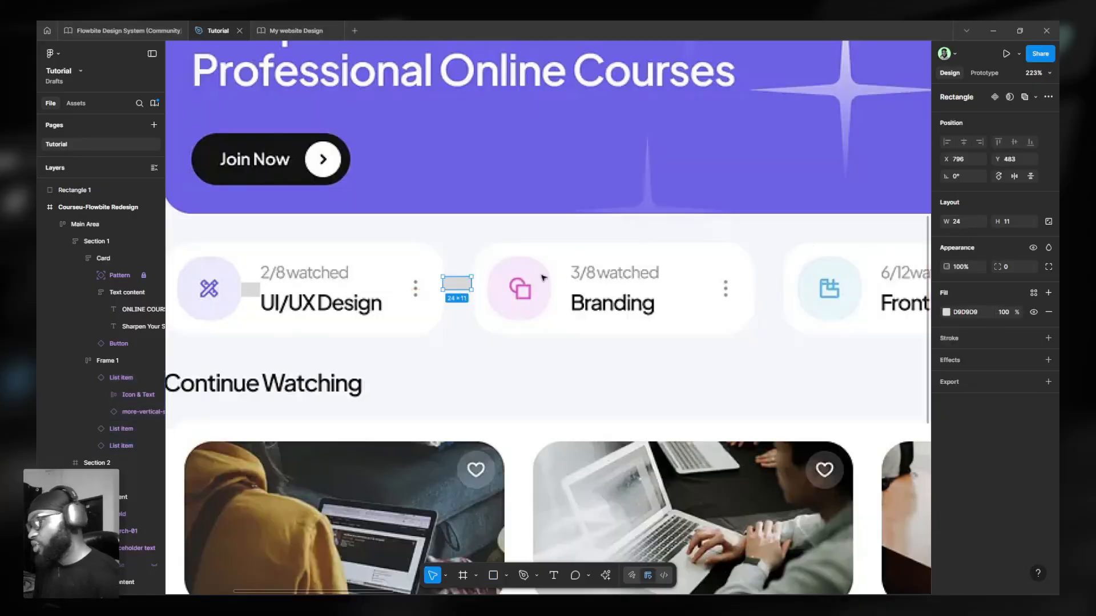
{"action": "key", "text": "Delete"}
Apply the Flowbite spacing variable 6 (24) to the horizontal gap of the redesign's card row.
{"action": "scroll", "coordinate": [435, 279], "scroll_direction": "down", "scroll_amount": 10, "text": "ctrl"}
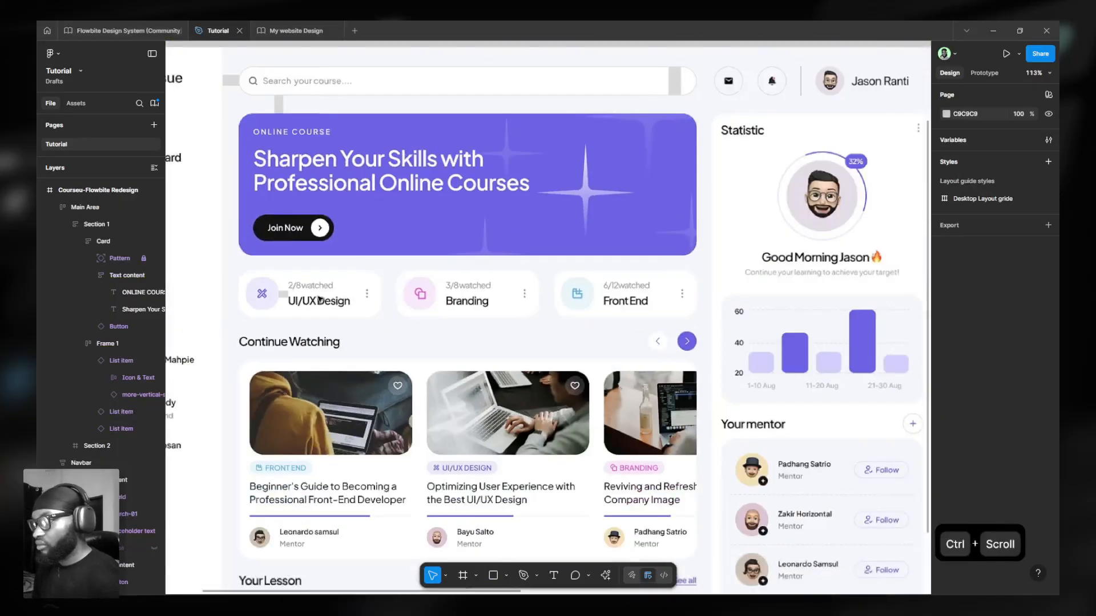
{"action": "scroll", "coordinate": [871, 328], "scroll_direction": "up", "scroll_amount": 2, "text": "ctrl"}
{"action": "scroll", "coordinate": [806, 287], "scroll_direction": "right", "scroll_amount": 2}
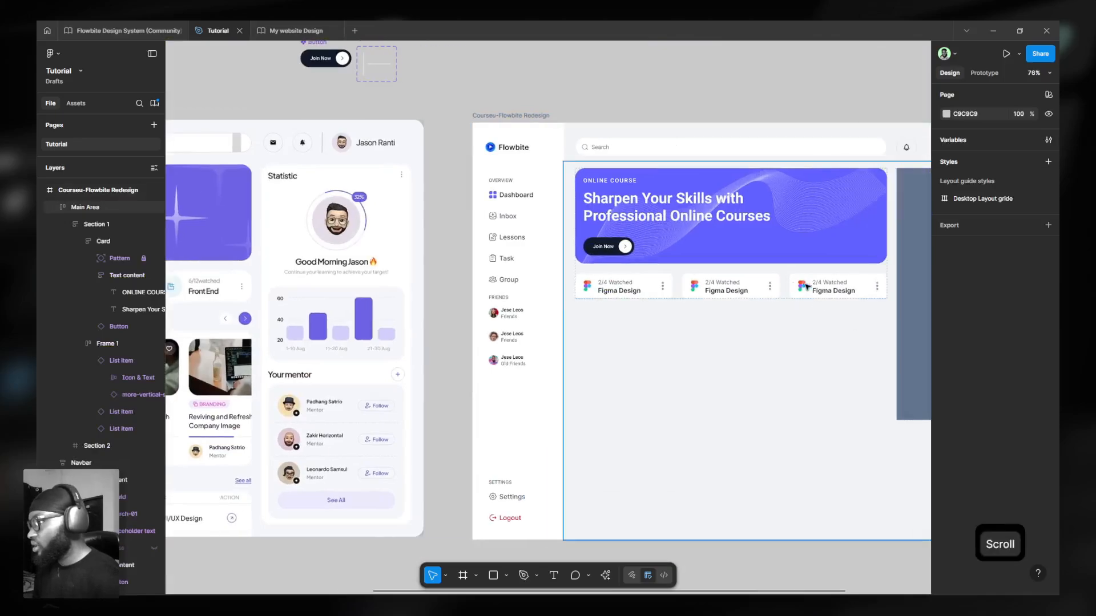
{"action": "left_click", "coordinate": [787, 284]}
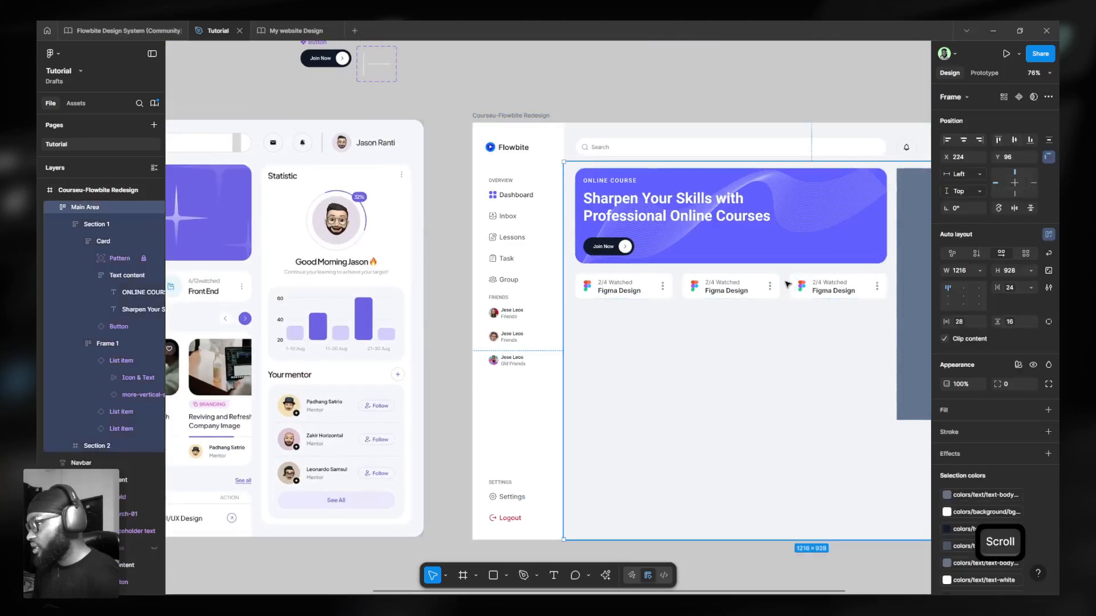
{"action": "left_click", "coordinate": [747, 286]}
{"action": "left_click", "coordinate": [747, 285]}
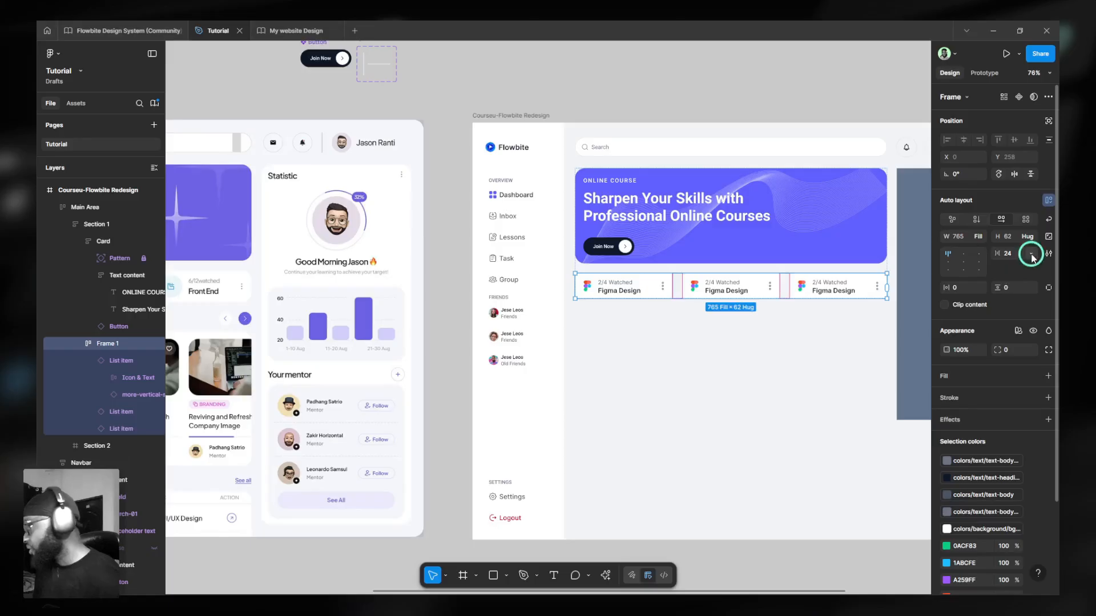
{"action": "left_click", "coordinate": [1032, 258]}
{"action": "left_click", "coordinate": [999, 288]}
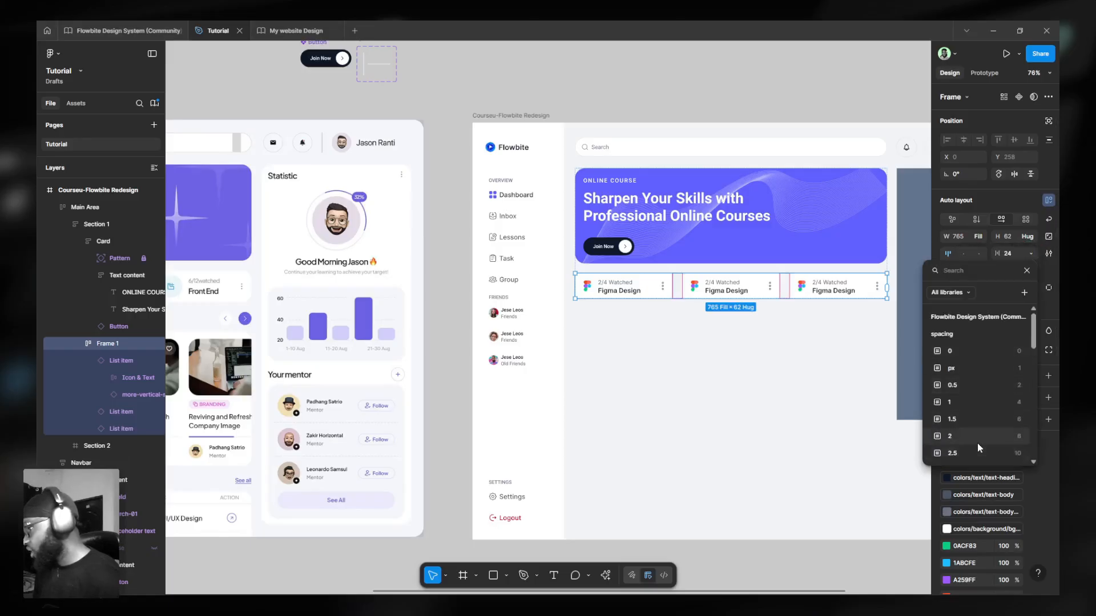
{"action": "scroll", "coordinate": [977, 443], "scroll_direction": "down", "scroll_amount": 3}
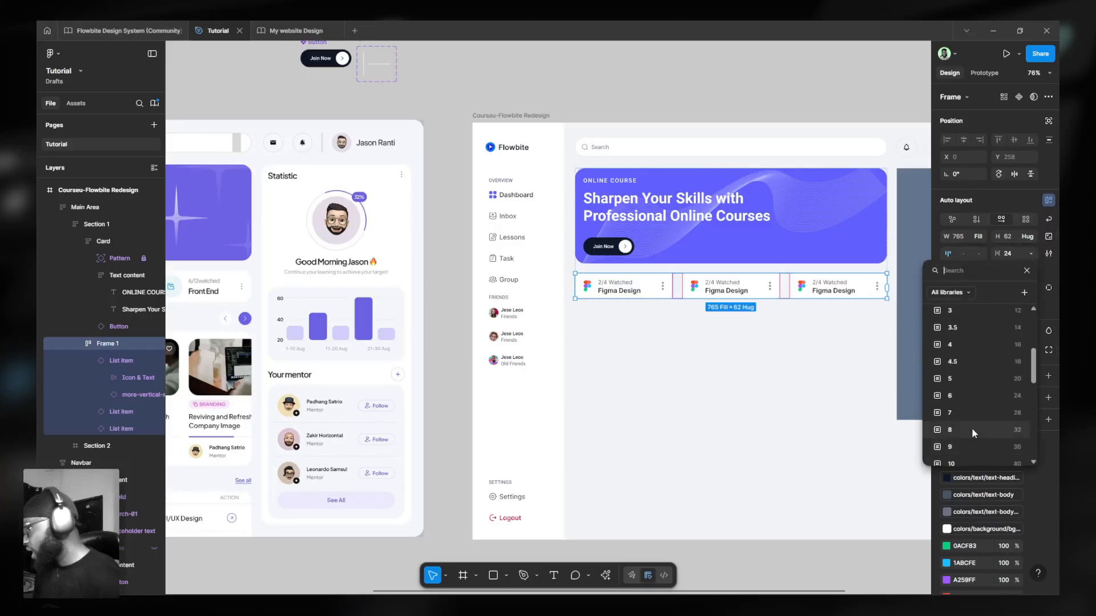
{"action": "left_click", "coordinate": [972, 394]}
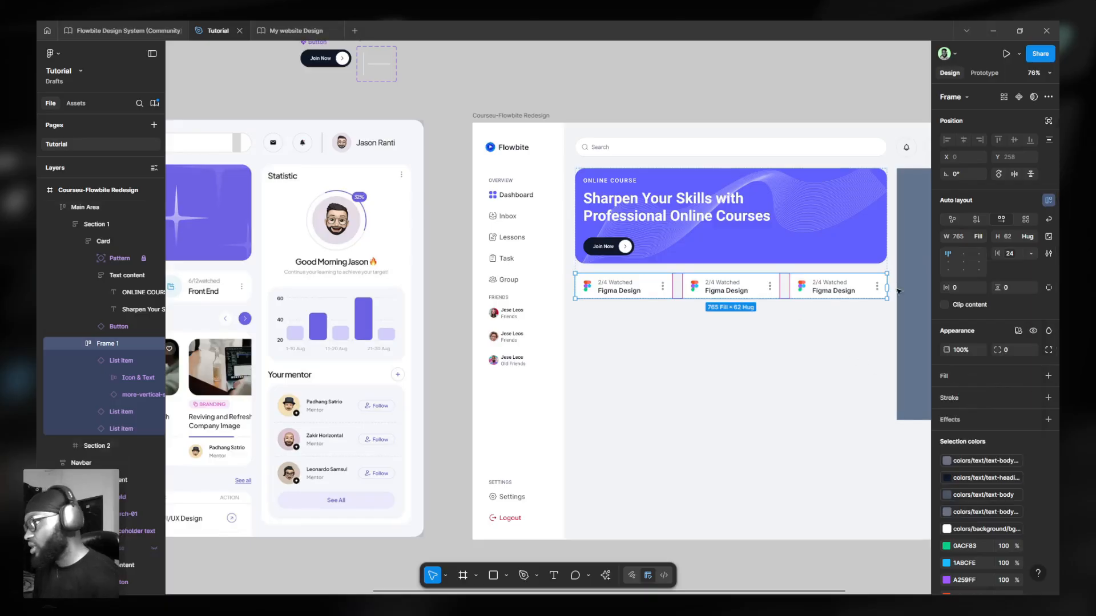
Search the component library for a section title component.
{"action": "scroll", "coordinate": [780, 270], "scroll_direction": "down", "scroll_amount": 5}
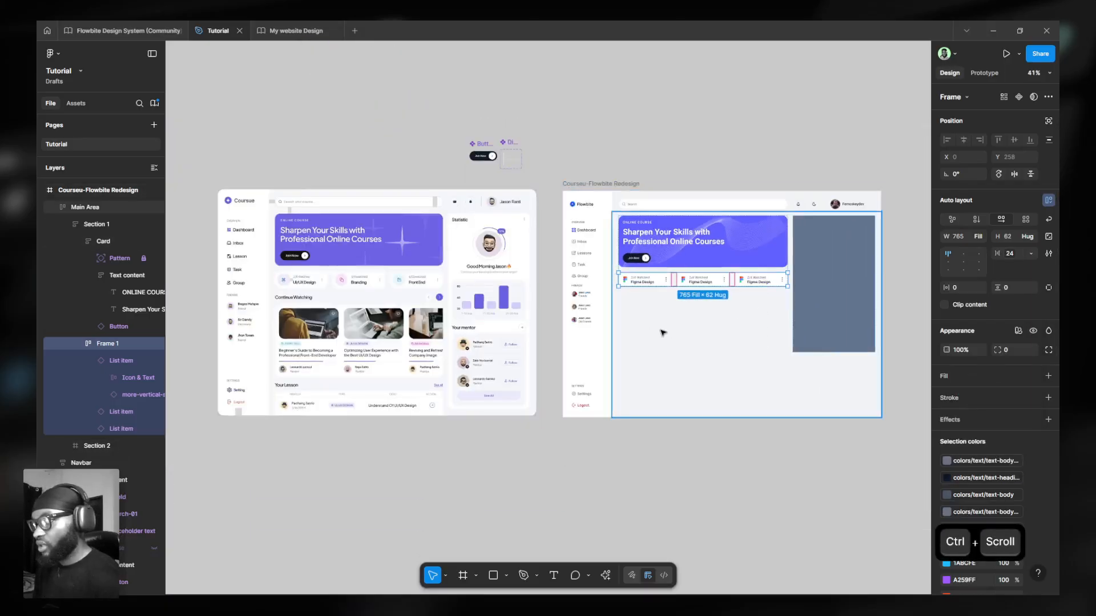
{"action": "left_click", "coordinate": [680, 326]}
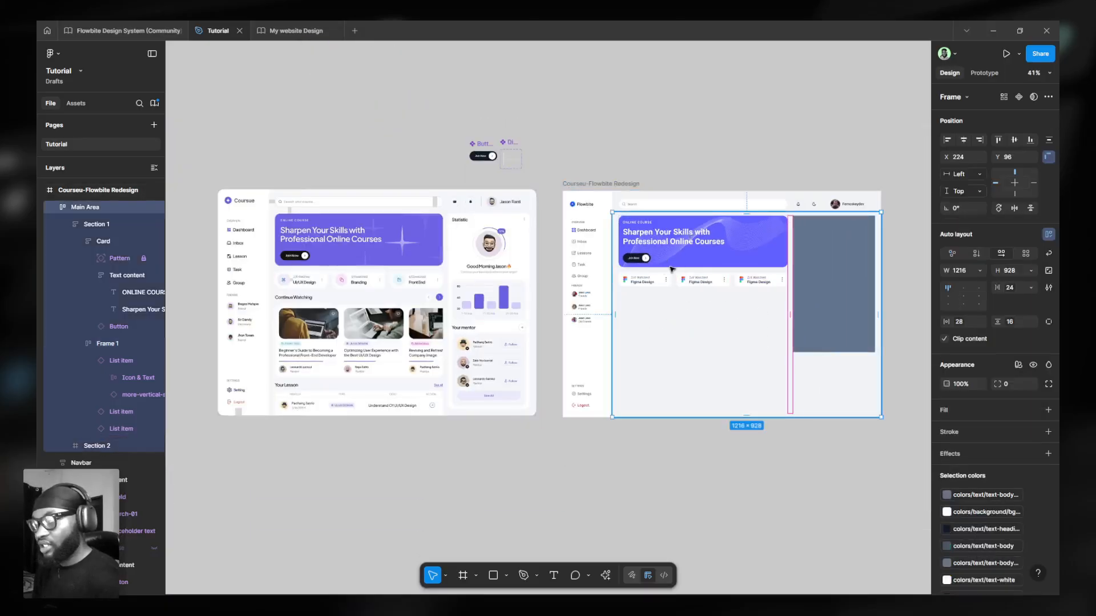
{"action": "scroll", "coordinate": [328, 349], "scroll_direction": "up", "scroll_amount": 5}
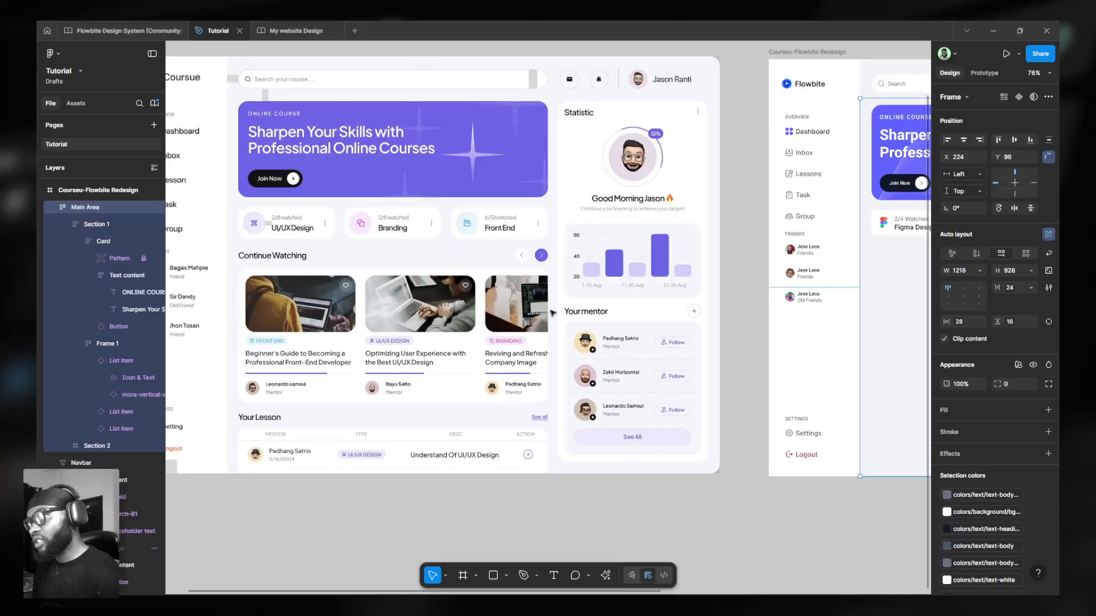
{"action": "scroll", "coordinate": [551, 312], "scroll_direction": "right", "scroll_amount": 5}
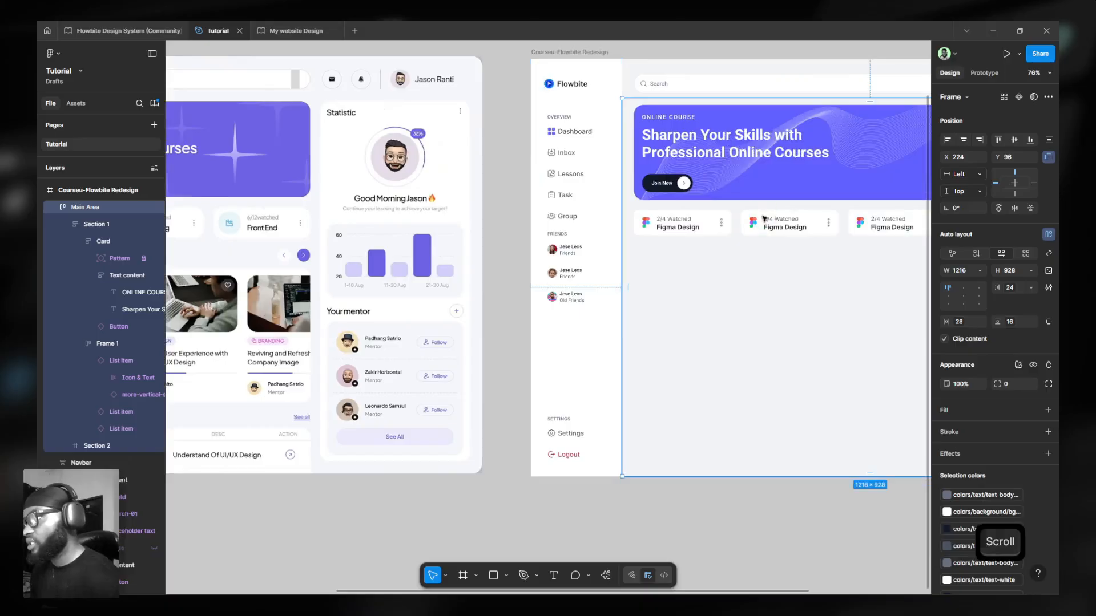
{"action": "left_click", "coordinate": [730, 222]}
{"action": "scroll", "coordinate": [640, 256], "scroll_direction": "down", "scroll_amount": 3}
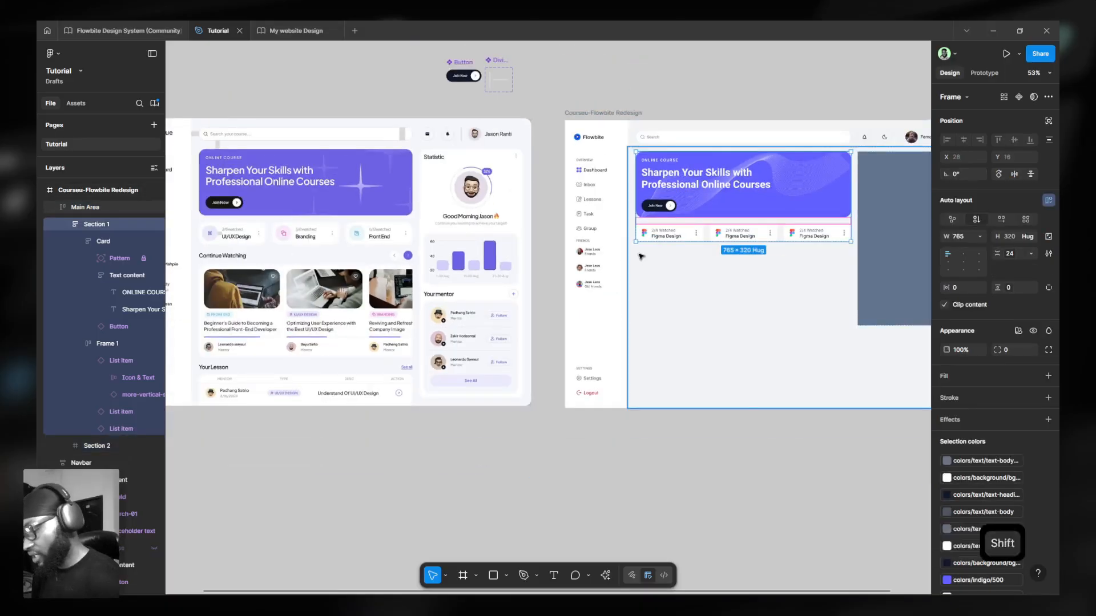
{"action": "key", "text": "shift+i"}
{"action": "type", "text": "h"}
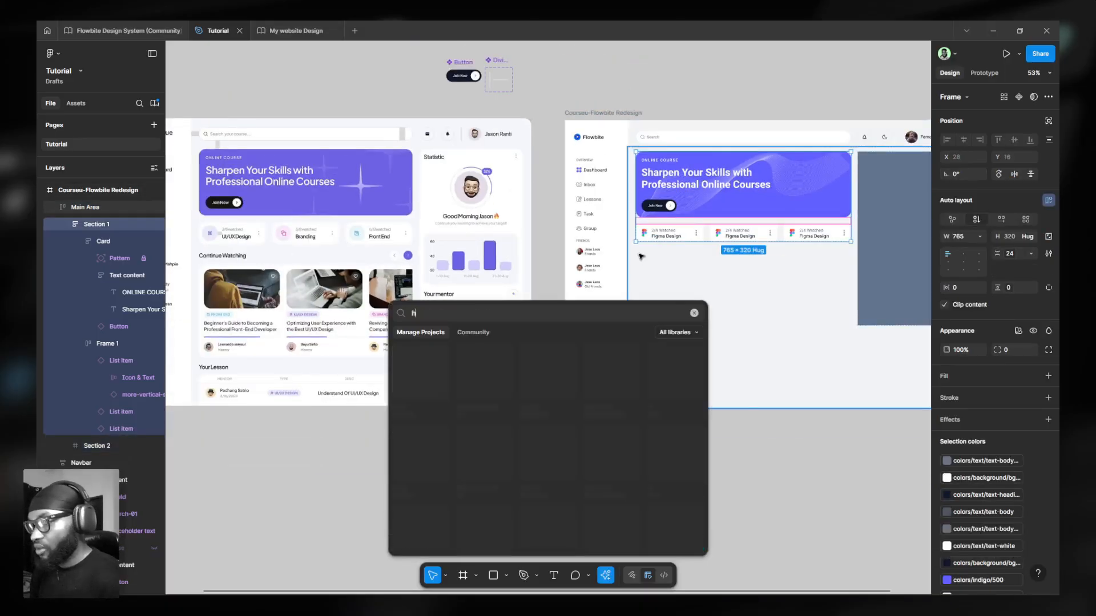
{"action": "type", "text": "ection ti"}
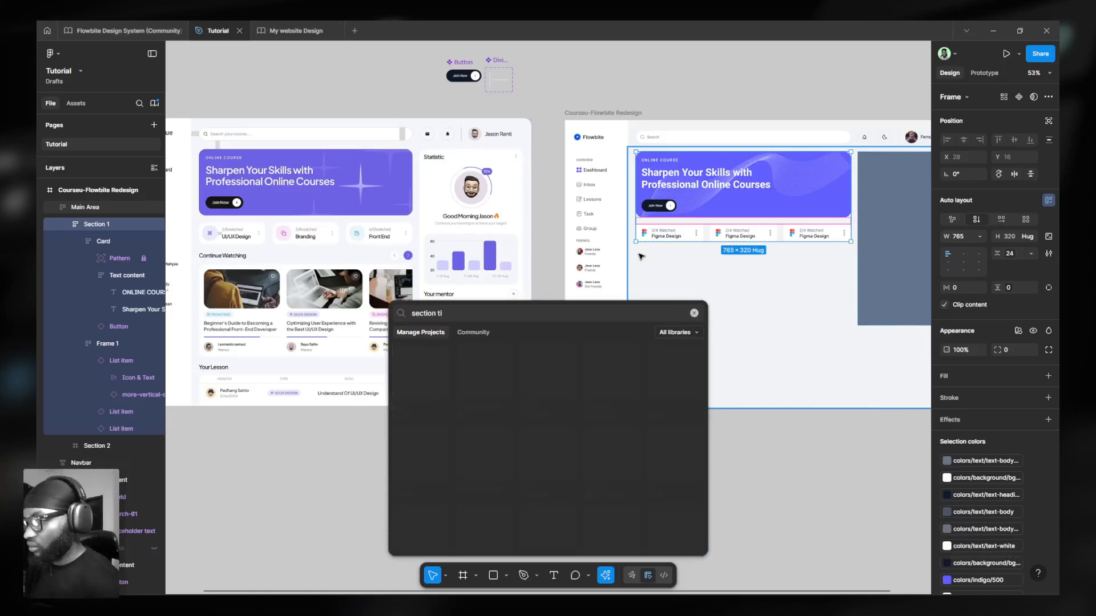
{"action": "key", "text": "BackSpace"}
{"action": "key", "text": "BackSpace"}
{"action": "key", "text": "BackSpace"}
{"action": "key", "text": "BackSpace"}
{"action": "key", "text": "BackSpace"}
{"action": "key", "text": "BackSpace"}
{"action": "key", "text": "BackSpace"}
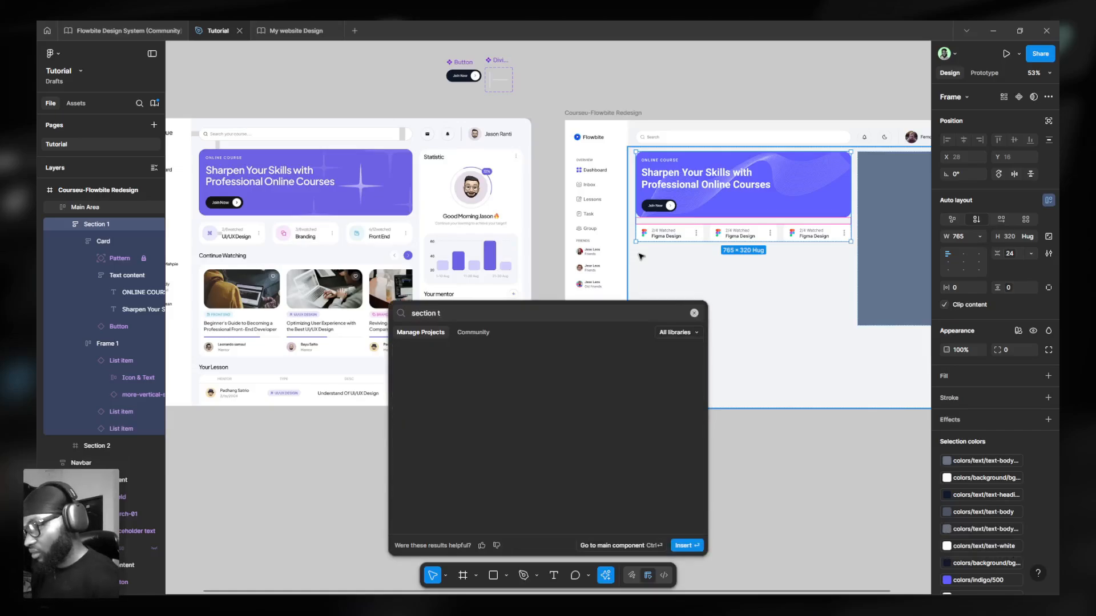
{"action": "key", "text": "BackSpace"}
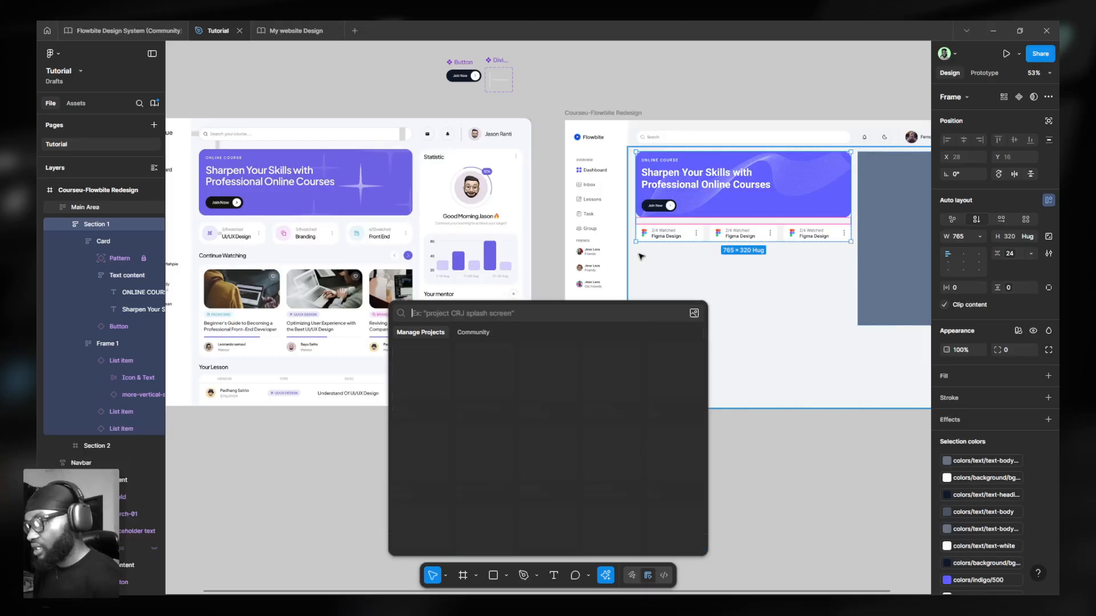
Find the Flowbite Sidebar header component by searching for "header" and place it in Section 1 beneath the row of Figma Design cards.
{"action": "type", "text": "header"}
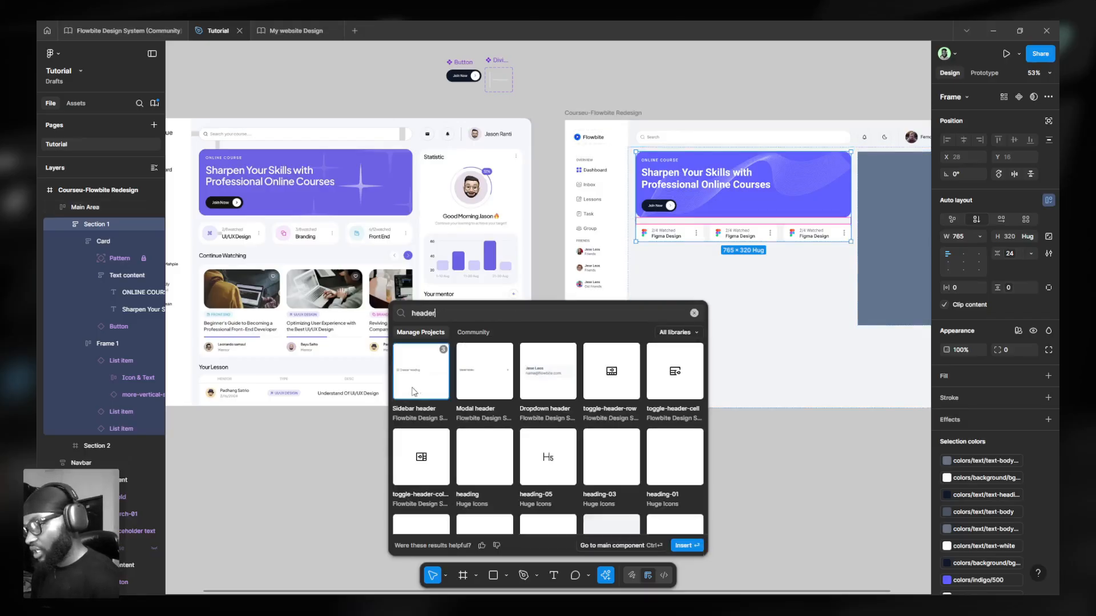
{"action": "left_click_drag", "start_coordinate": [450, 348], "coordinate": [713, 237]}
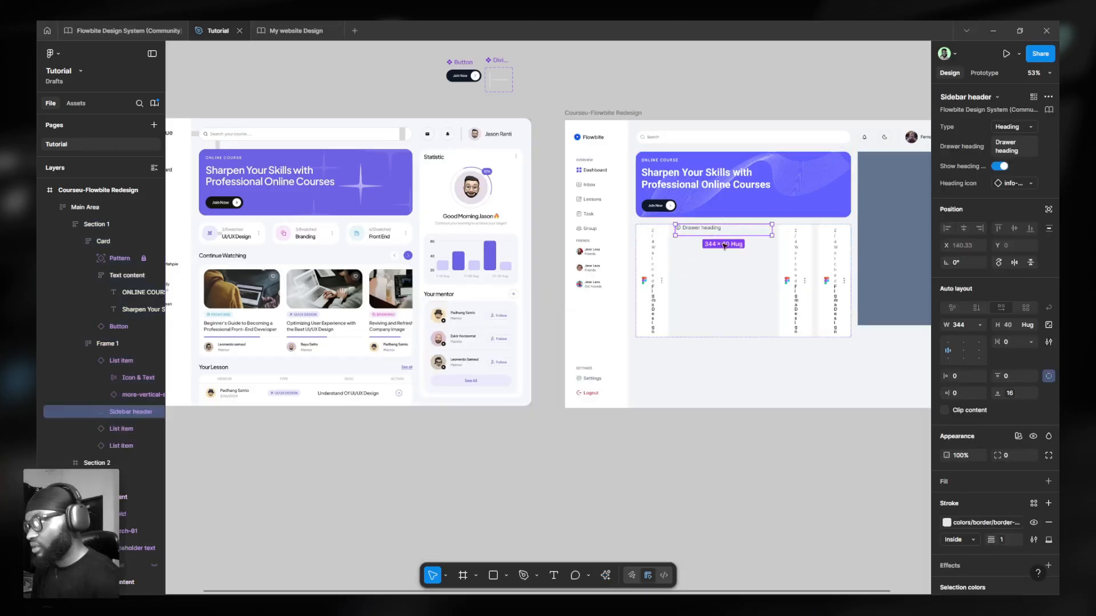
{"action": "scroll", "coordinate": [708, 238], "scroll_direction": "up", "scroll_amount": 2}
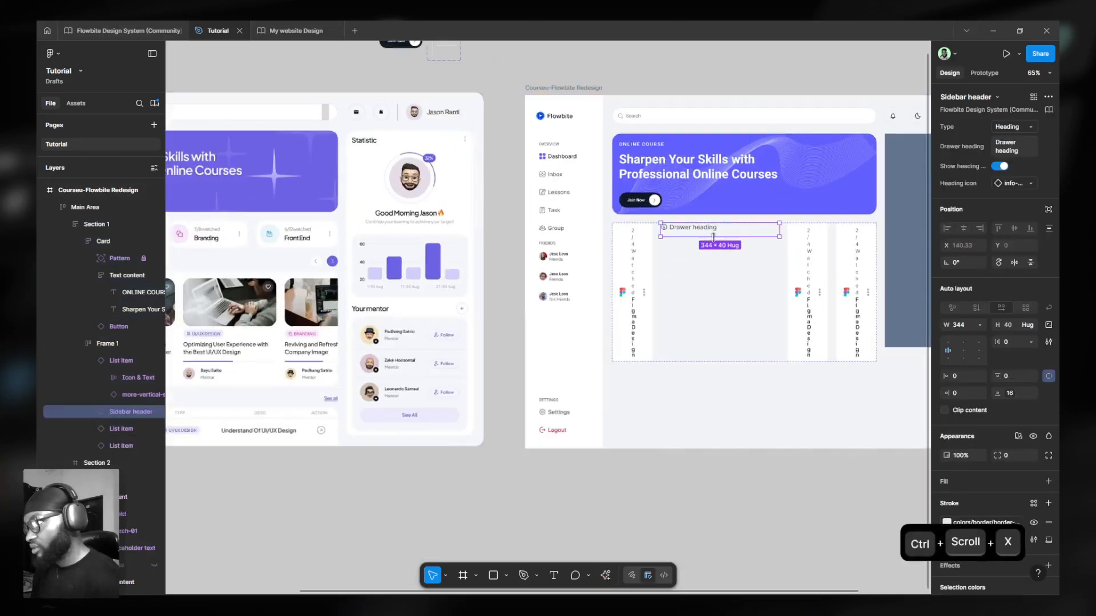
{"action": "key", "text": "ctrl+x"}
{"action": "left_click", "coordinate": [827, 205]}
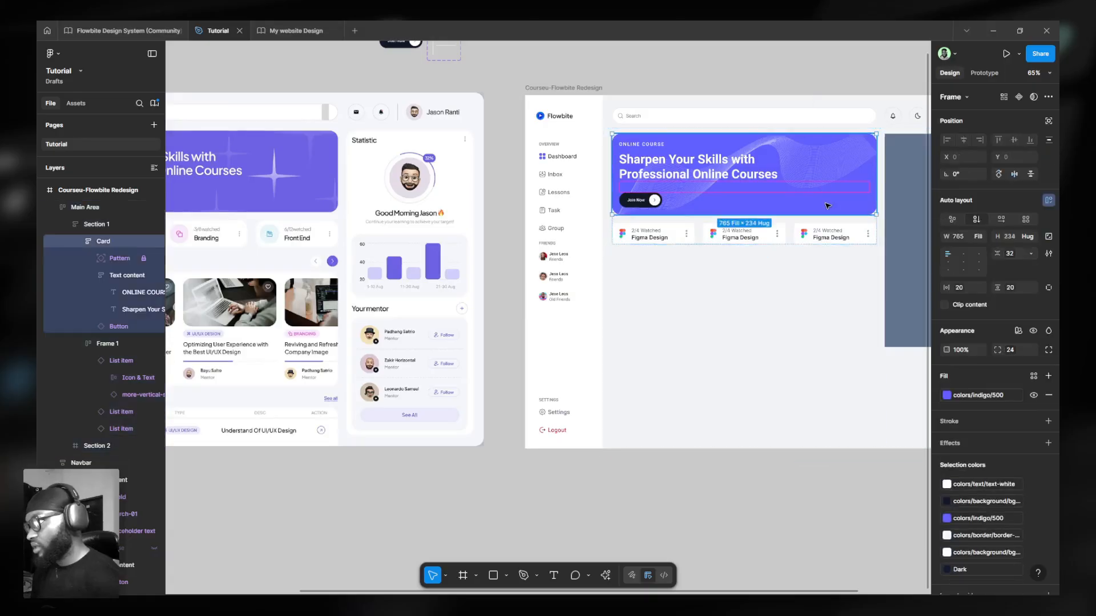
{"action": "scroll", "coordinate": [818, 218], "scroll_direction": "up", "scroll_amount": 2}
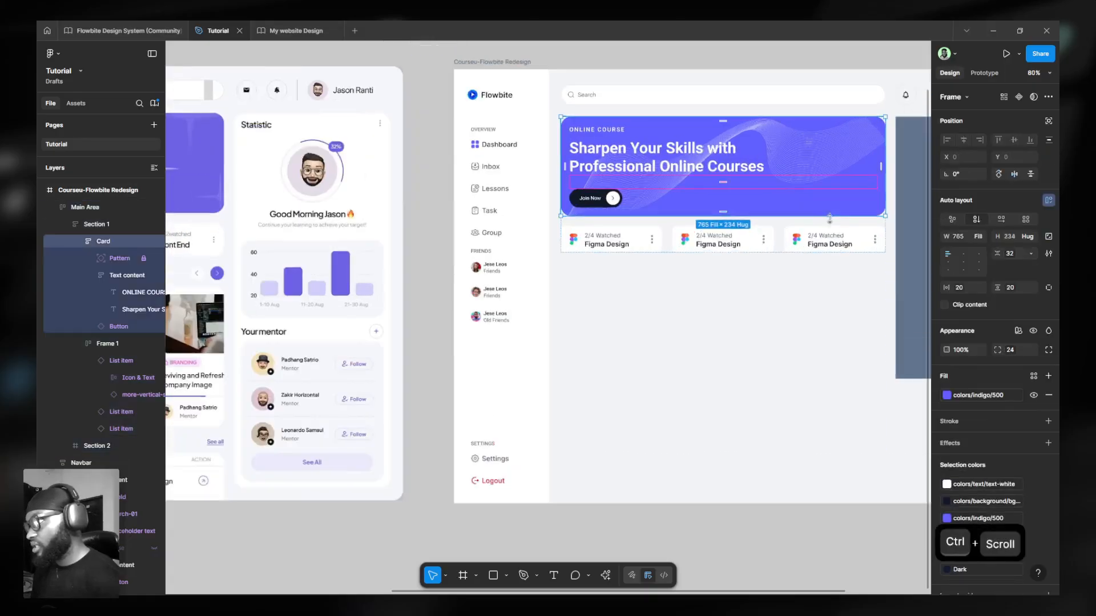
{"action": "left_click", "coordinate": [831, 225]}
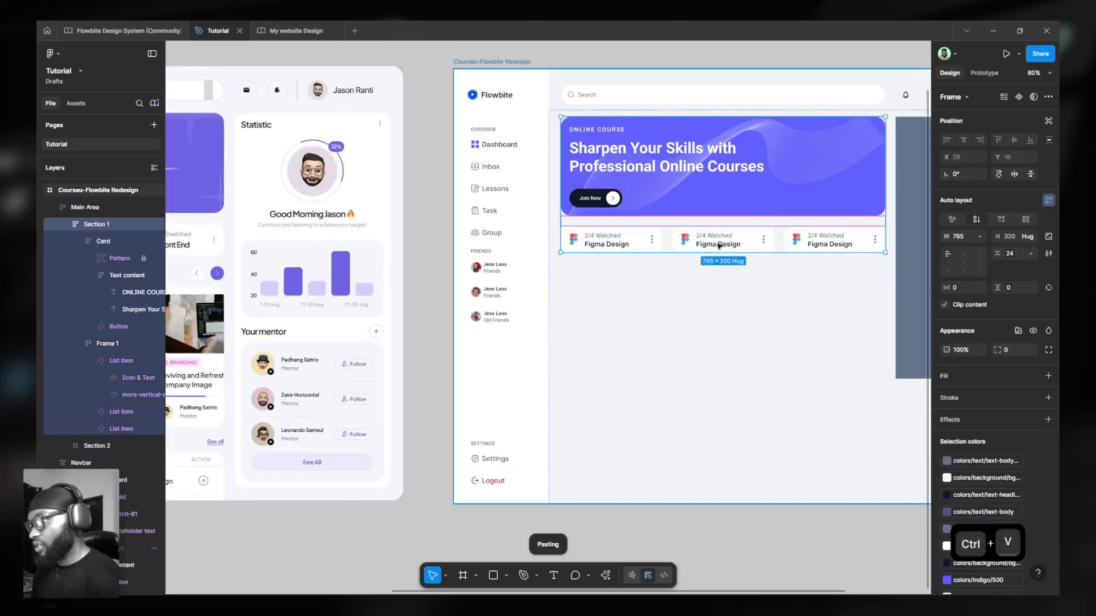
Try the Logo and User select types on the Sidebar header, and undo both type changes.
{"action": "scroll", "coordinate": [606, 273], "scroll_direction": "up", "scroll_amount": 4}
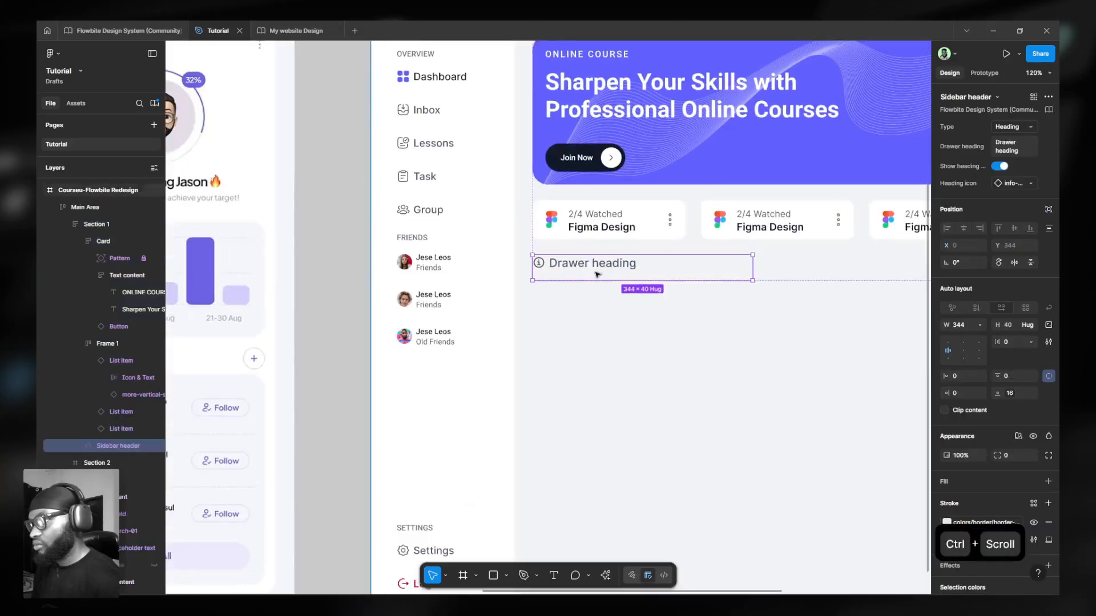
{"action": "left_click", "coordinate": [1008, 126]}
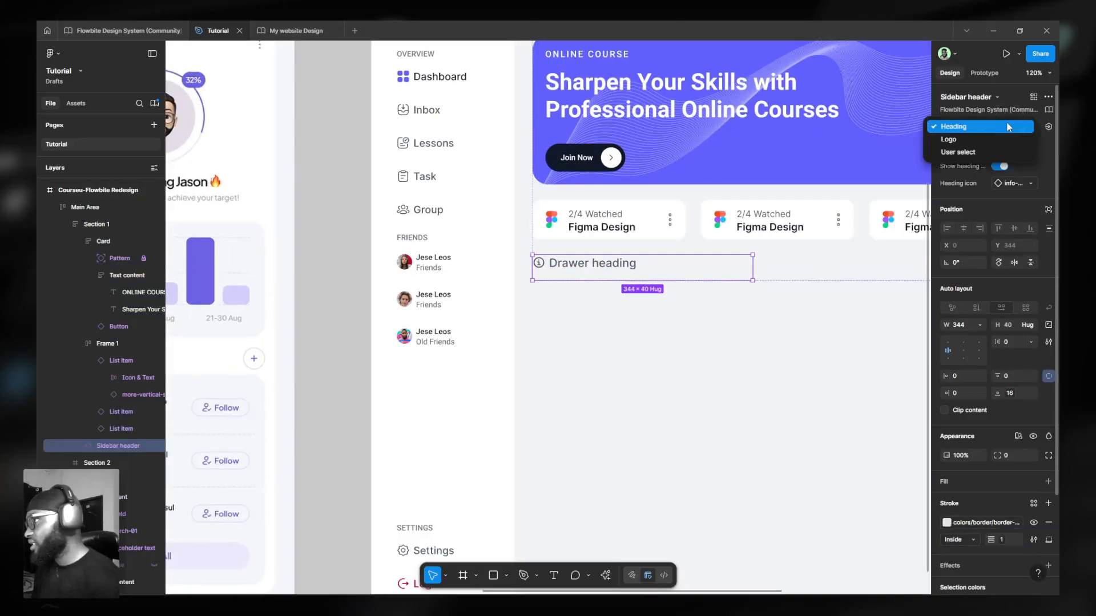
{"action": "left_click", "coordinate": [975, 140]}
{"action": "left_click", "coordinate": [1025, 127]}
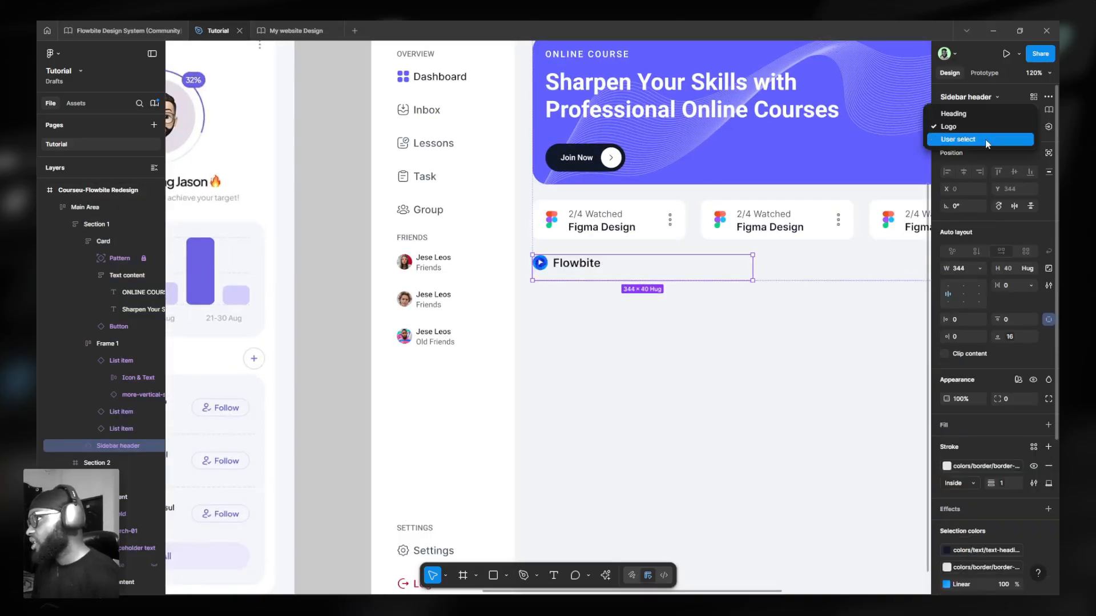
{"action": "left_click", "coordinate": [984, 140]}
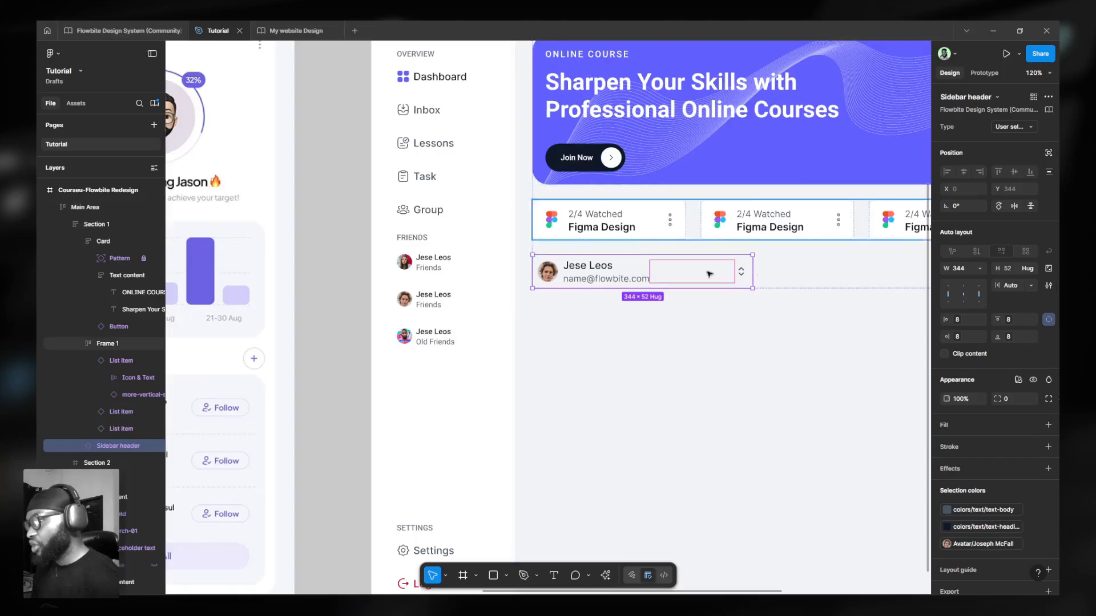
{"action": "key", "text": "ctrl+z"}
{"action": "key", "text": "ctrl+z"}
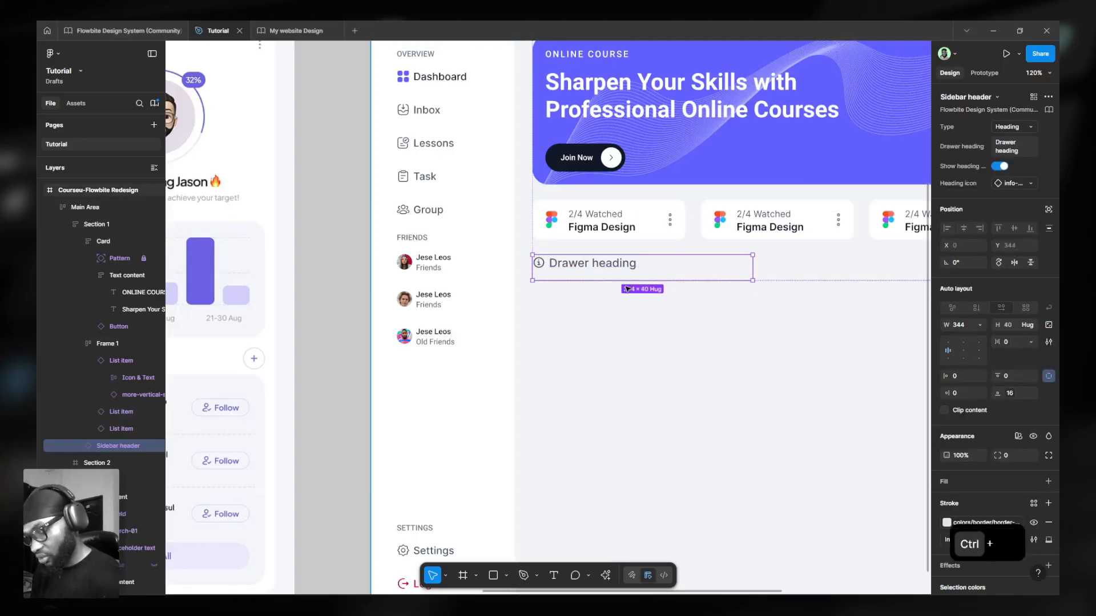
Detach the Sidebar header instance and delete the info-circle icon beside the "Drawer heading" text.
{"action": "key", "text": "ctrl+alt"}
{"action": "key", "text": "ctrl+alt+b"}
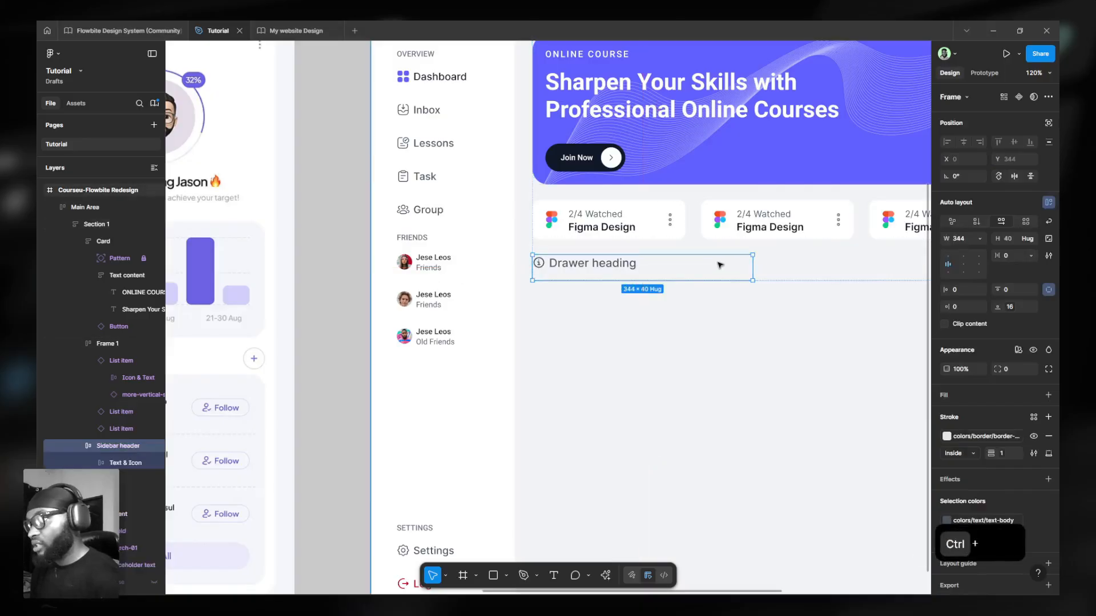
{"action": "scroll", "coordinate": [674, 263], "scroll_direction": "down", "scroll_amount": 6}
{"action": "scroll", "coordinate": [680, 267], "scroll_direction": "up", "scroll_amount": 4}
{"action": "scroll", "coordinate": [680, 267], "scroll_direction": "up", "scroll_amount": 5}
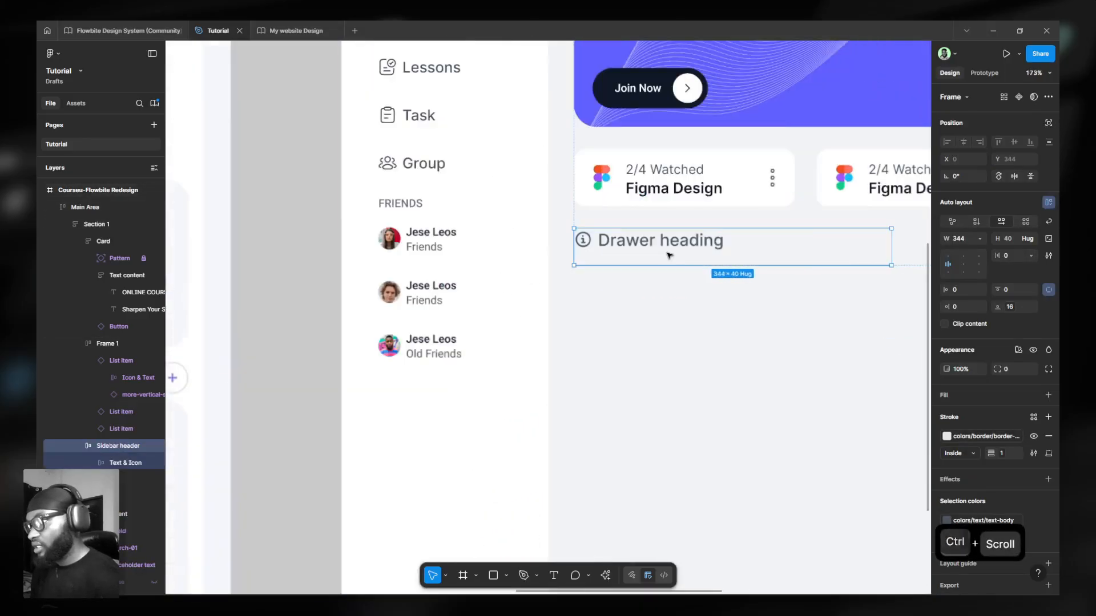
{"action": "left_click", "coordinate": [662, 241], "text": "ctrl"}
{"action": "left_click", "coordinate": [583, 240], "text": "ctrl"}
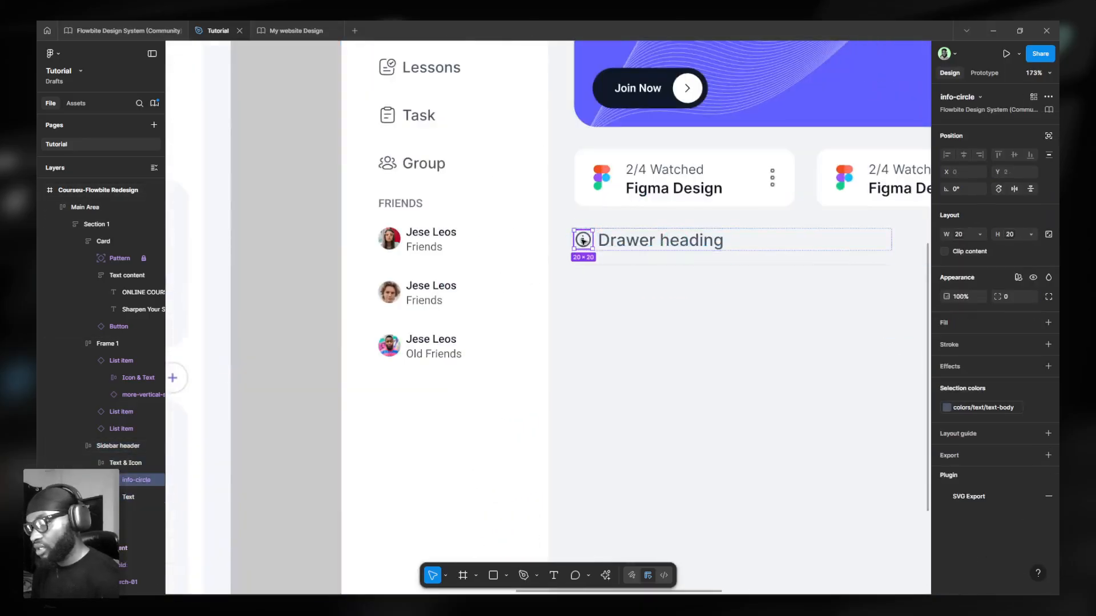
{"action": "key", "text": "Delete"}
{"action": "left_click", "coordinate": [648, 240], "text": "ctrl"}
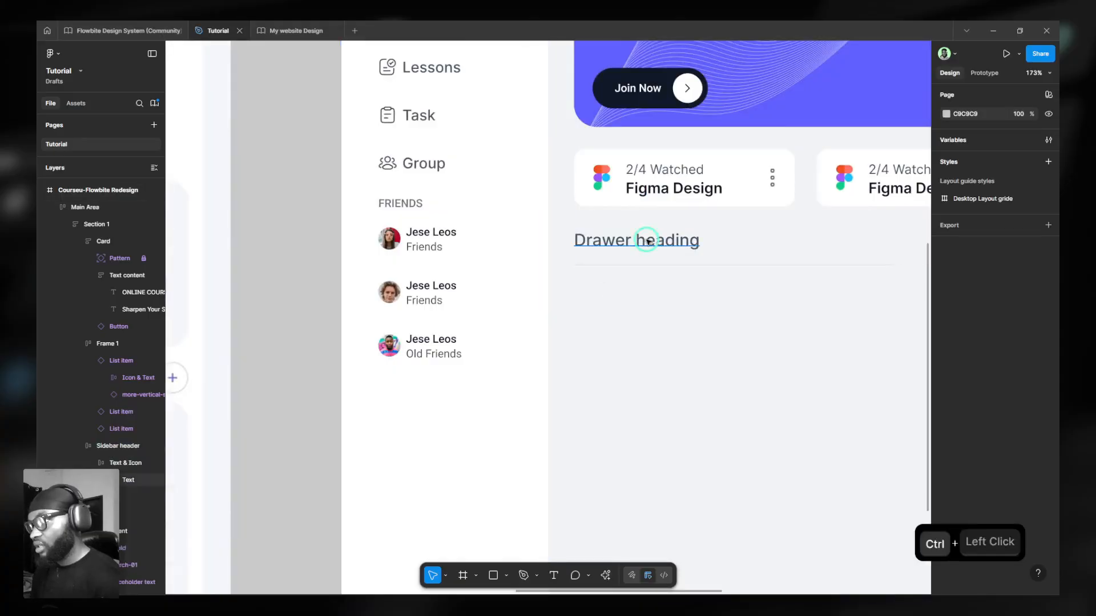
Apply the Flowbite spacing variable 0 to the Sidebar header frame's bottom padding and remove its border stroke.
{"action": "left_click", "coordinate": [776, 255]}
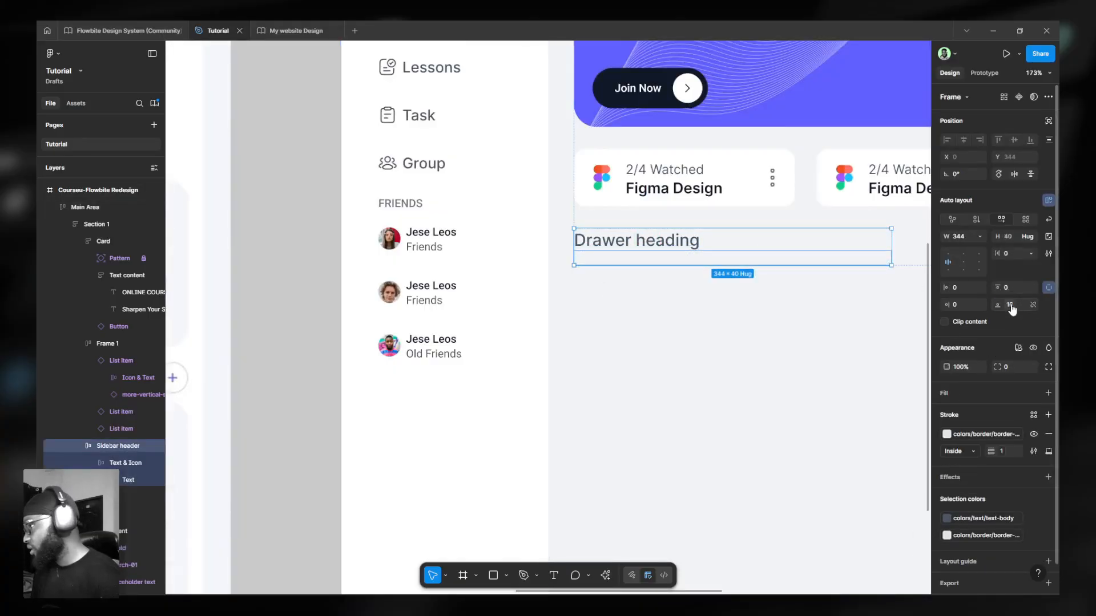
{"action": "scroll", "coordinate": [983, 368], "scroll_direction": "up", "scroll_amount": 2}
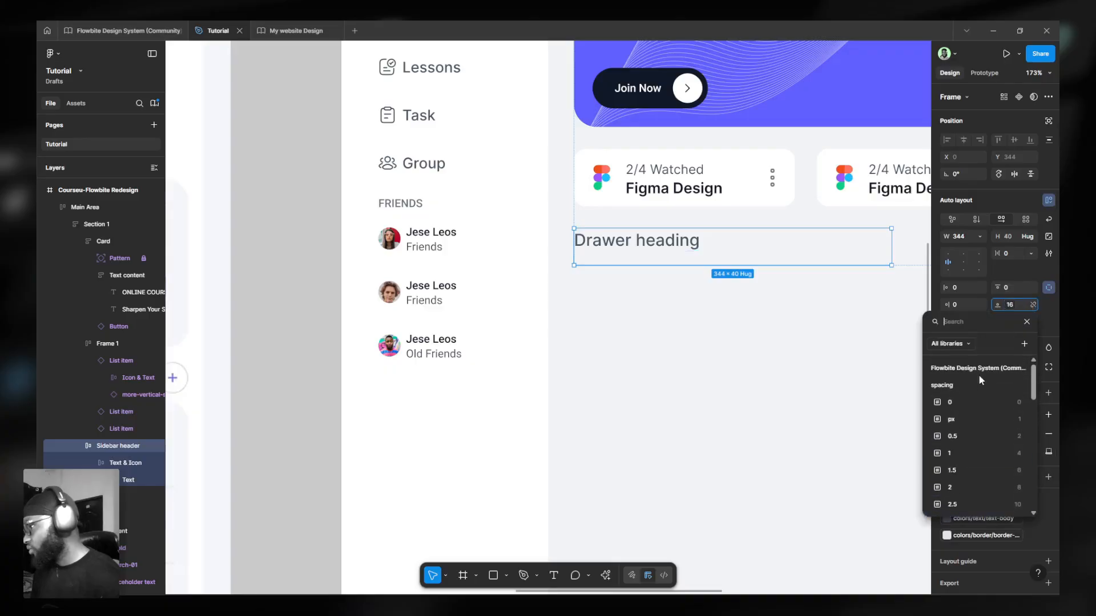
{"action": "left_click", "coordinate": [979, 402]}
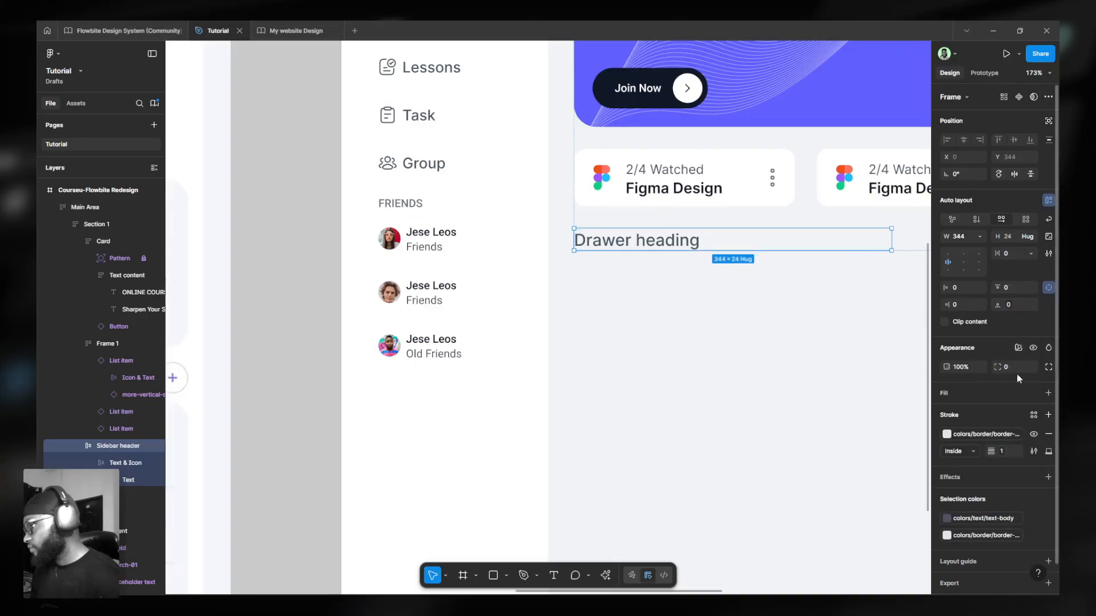
{"action": "left_click", "coordinate": [1049, 436]}
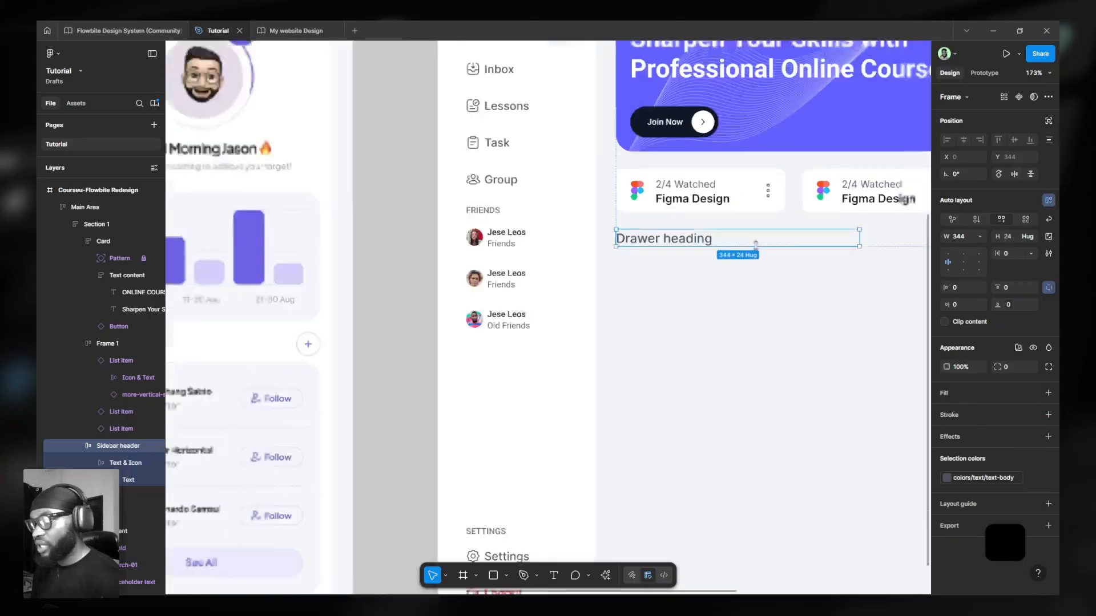
Add the Flowbite Icon Shape component to the Sidebar header frame after the heading text and set its size to lg.
{"action": "scroll", "coordinate": [742, 238], "scroll_direction": "down", "scroll_amount": 6, "text": "ctrl"}
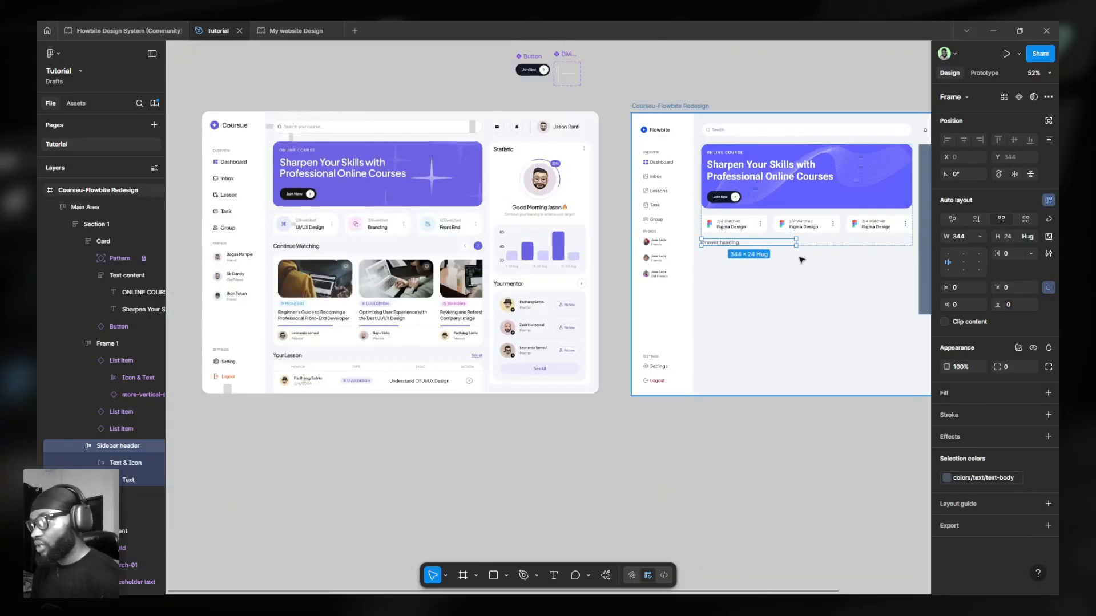
{"action": "scroll", "coordinate": [831, 249], "scroll_direction": "up", "scroll_amount": 5, "text": "ctrl"}
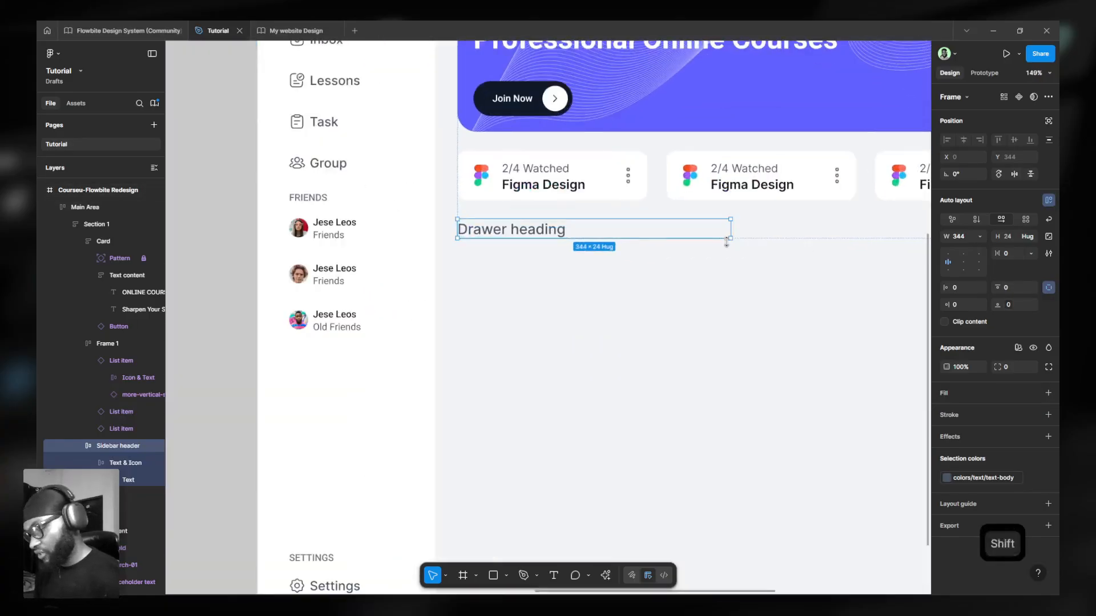
{"action": "key", "text": "shift+i"}
{"action": "type", "text": "icon"}
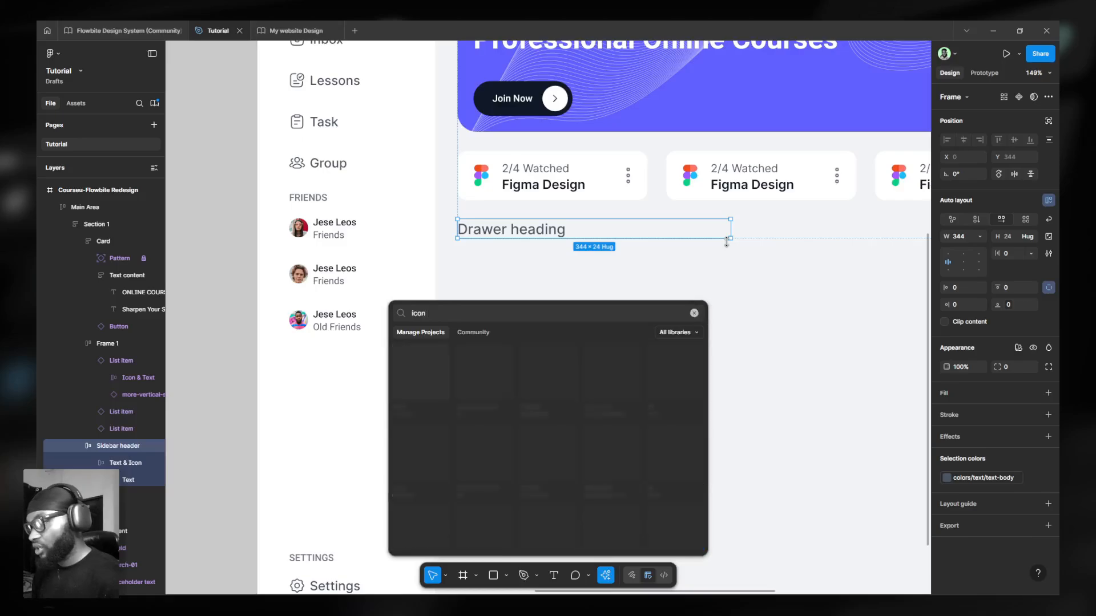
{"action": "key", "text": "Escape"}
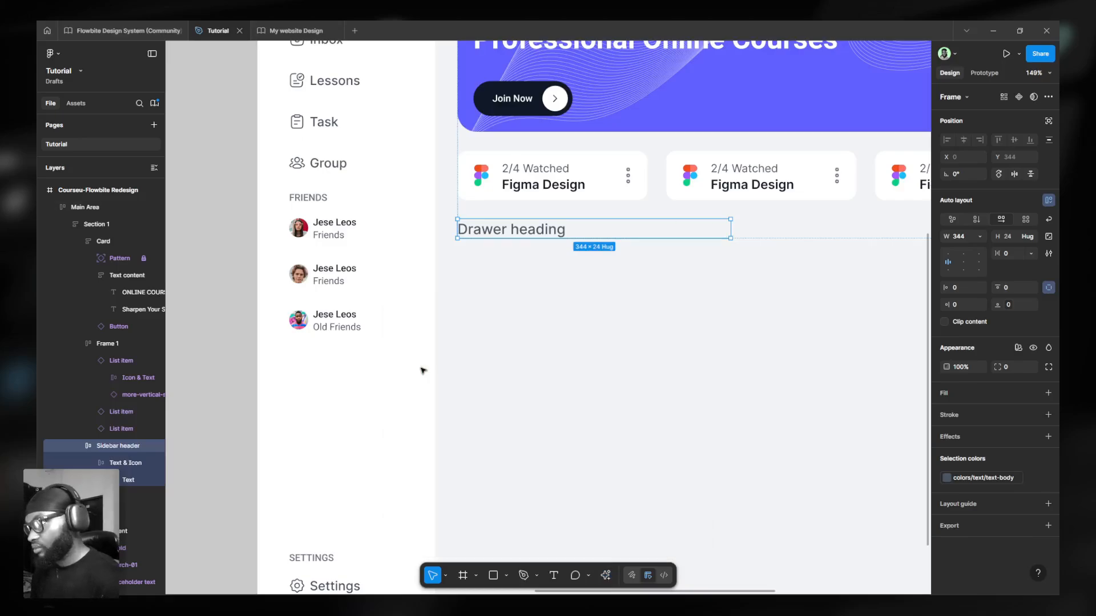
{"action": "key", "text": "ctrl+v"}
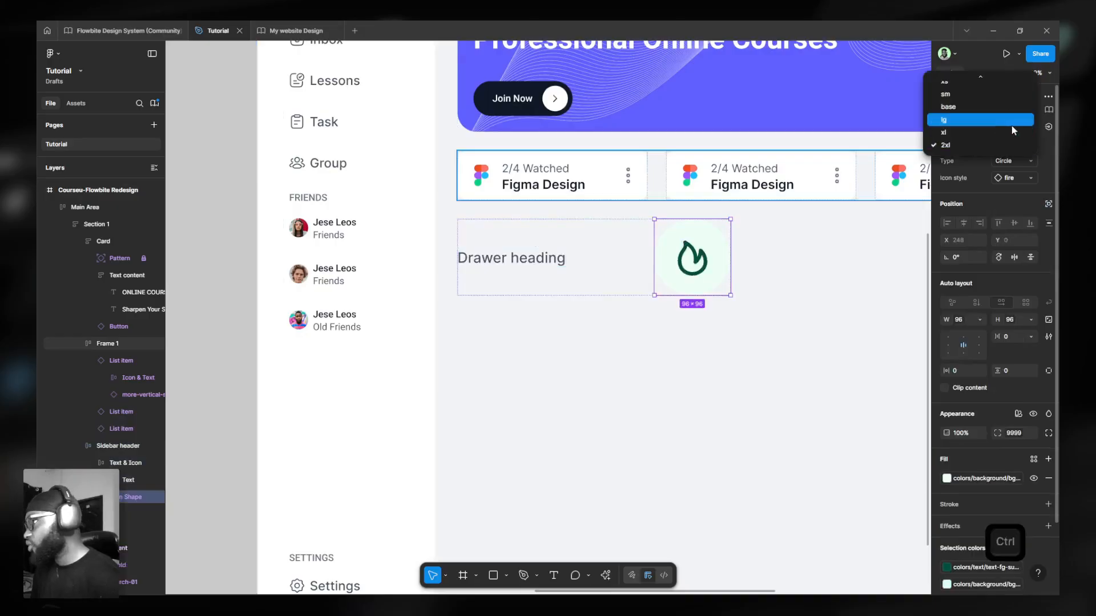
{"action": "left_click", "coordinate": [1014, 126]}
{"action": "left_click", "coordinate": [986, 120]}
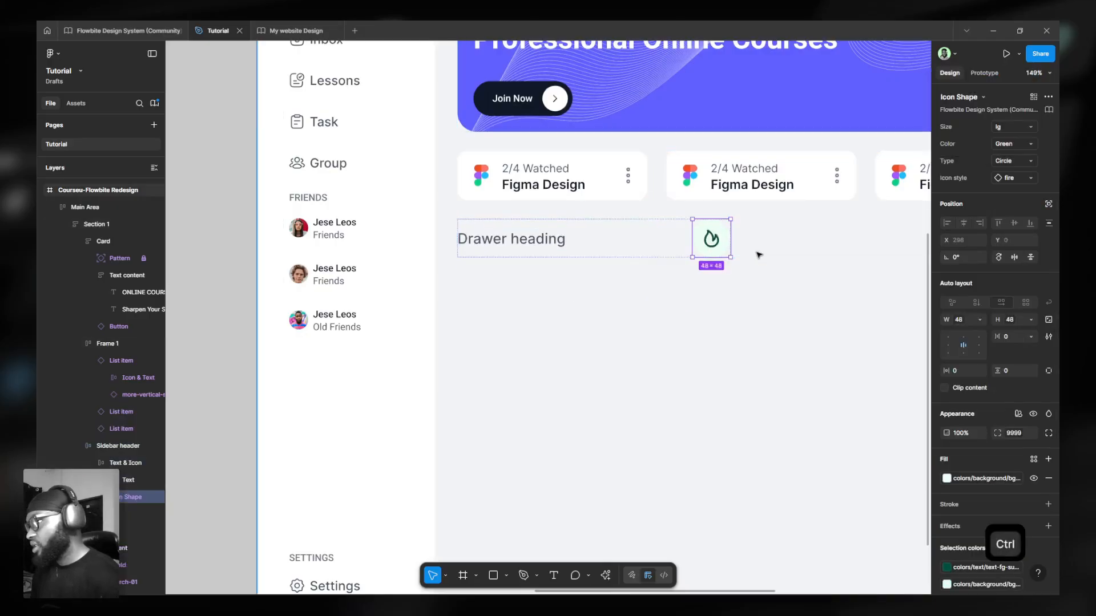
Duplicate the Icon Shape beside the "Drawer heading" text and wrap both shapes in an auto layout frame named "Button group".
{"action": "key", "text": "ctrl+d"}
{"action": "left_click", "coordinate": [662, 240], "text": "shift"}
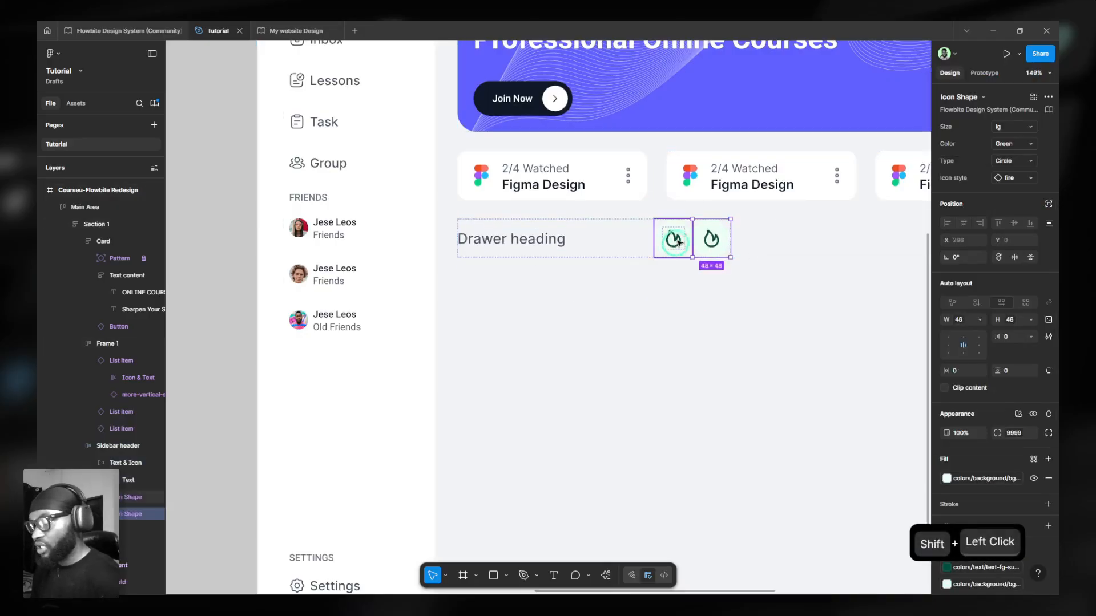
{"action": "scroll", "coordinate": [698, 241], "scroll_direction": "up", "scroll_amount": 4}
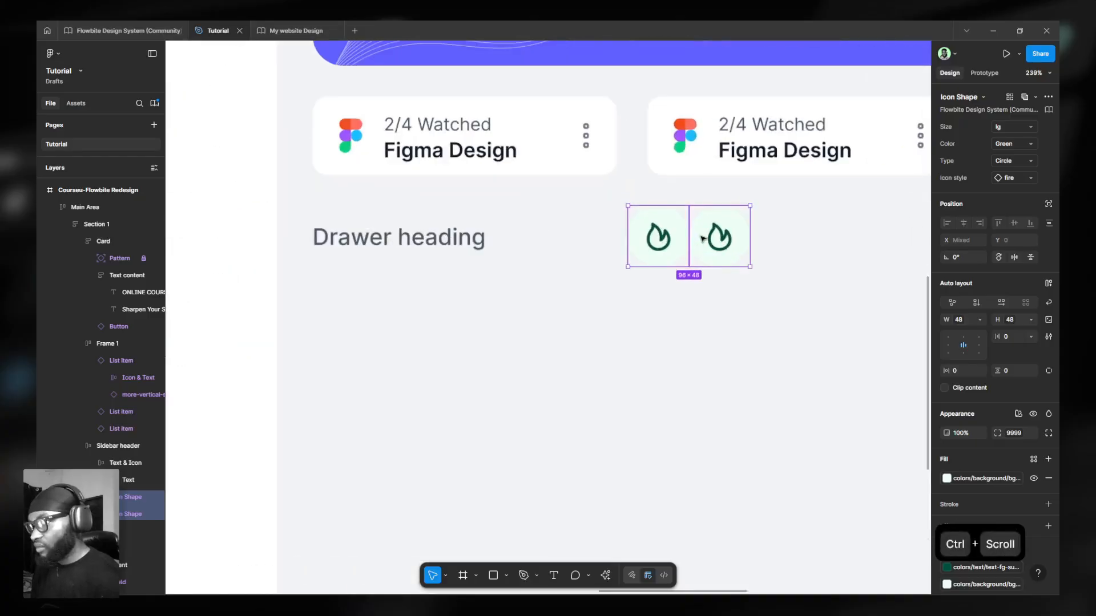
{"action": "key", "text": "shift+a"}
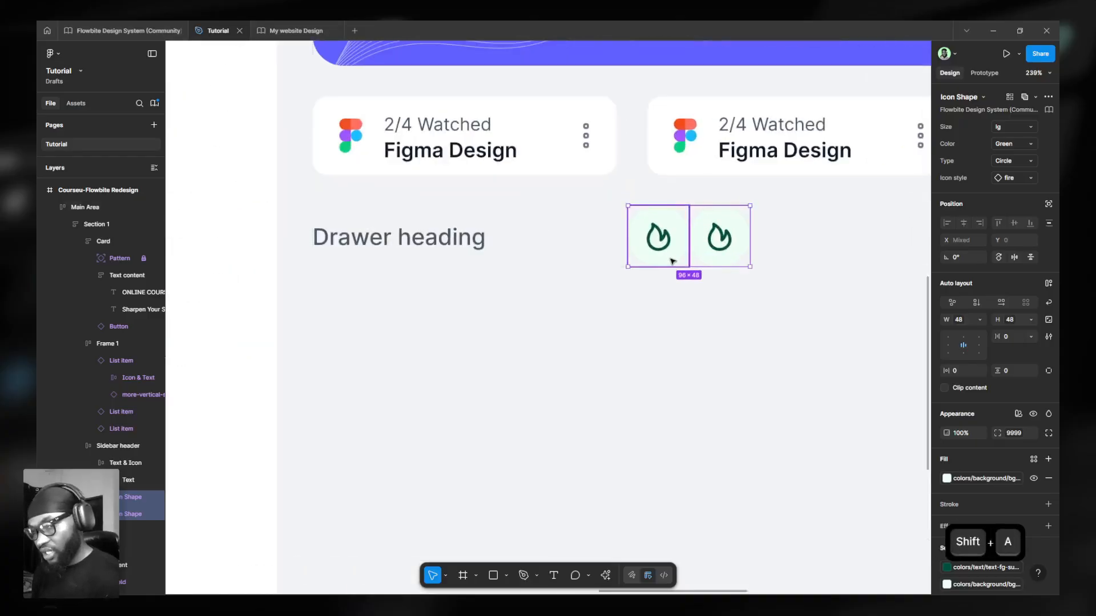
{"action": "key", "text": "ctrl+r"}
{"action": "type", "text": "Butto"}
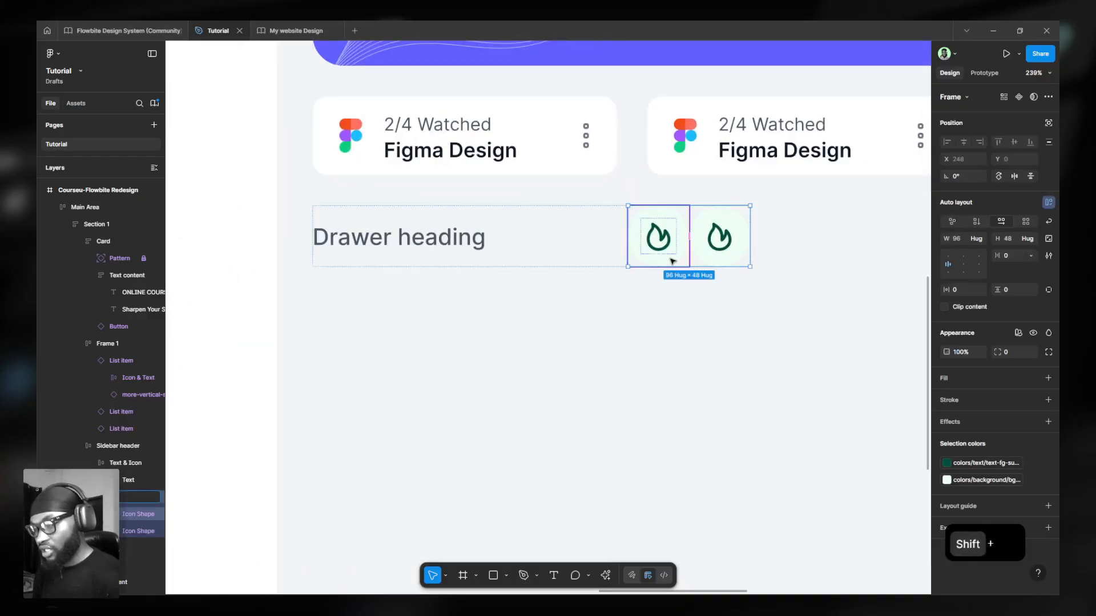
{"action": "type", "text": "n group"}
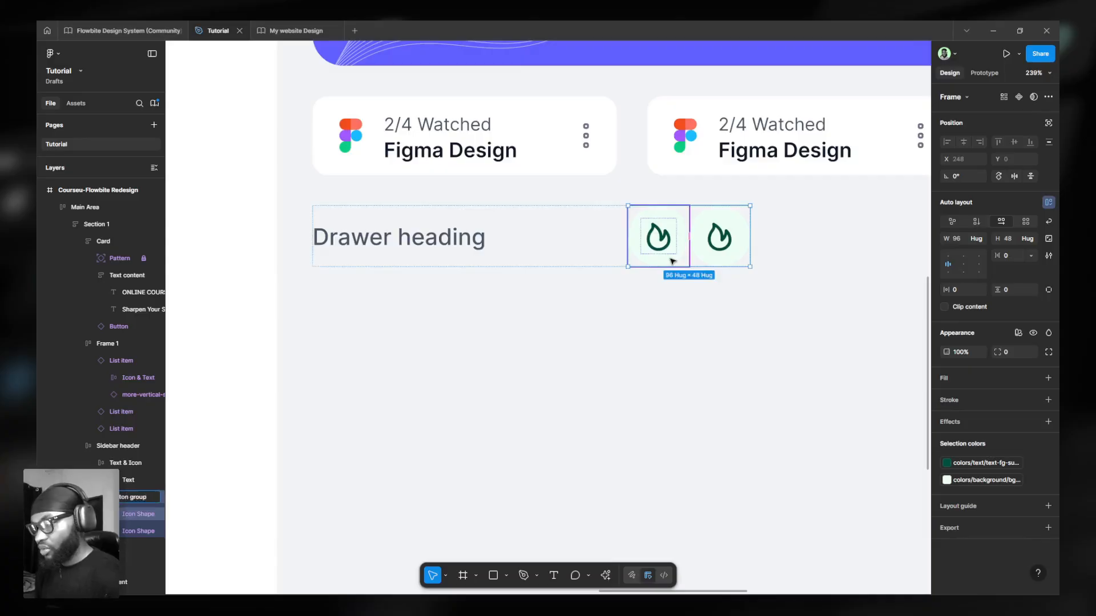
{"action": "key", "text": "Return"}
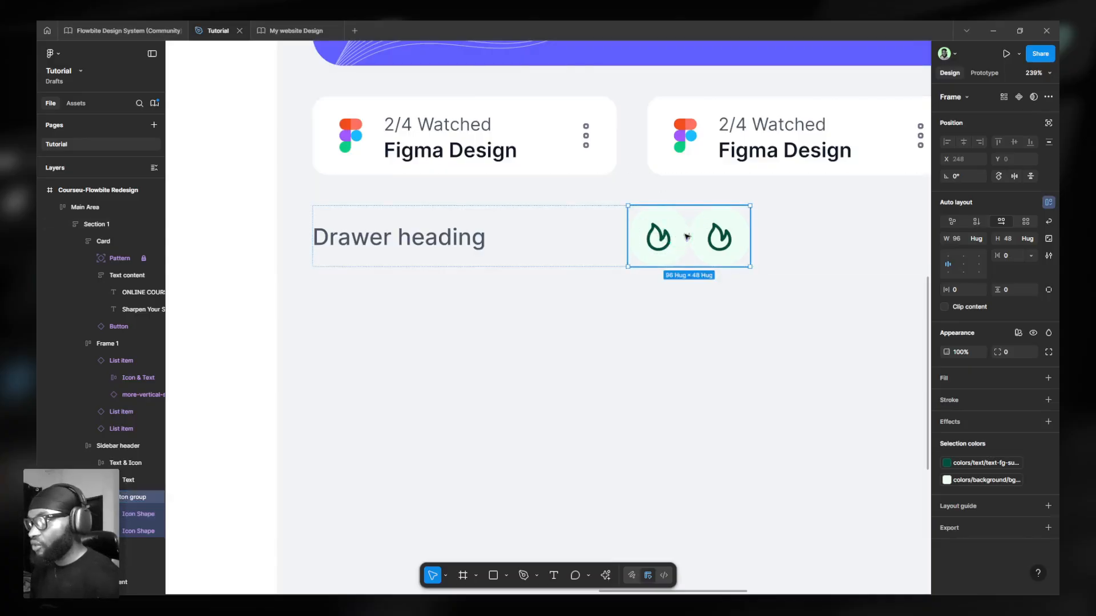
Swap both Icon Shape instances in the button group for the Flowbite Button component.
{"action": "left_click", "coordinate": [662, 237]}
{"action": "left_click", "coordinate": [721, 237], "text": "shift"}
{"action": "left_click", "coordinate": [953, 95]}
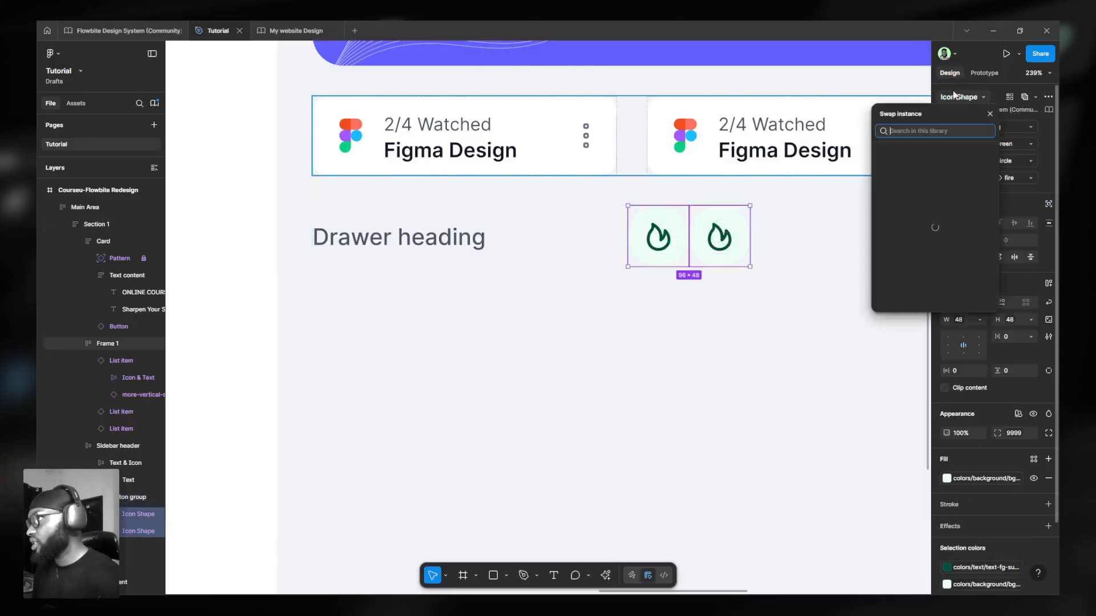
{"action": "type", "text": "button"}
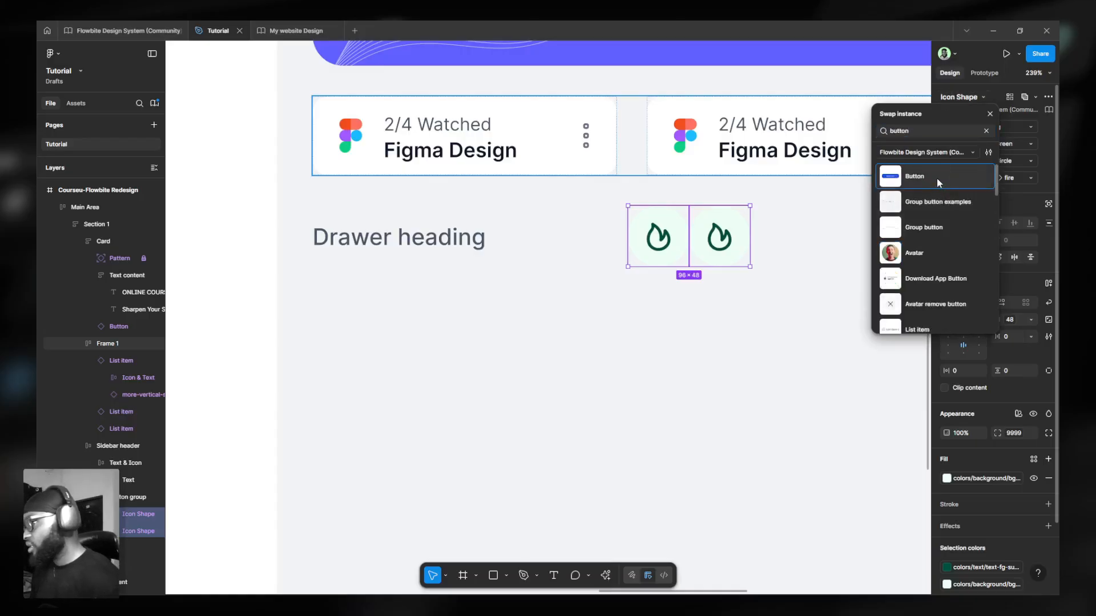
{"action": "left_click", "coordinate": [936, 178]}
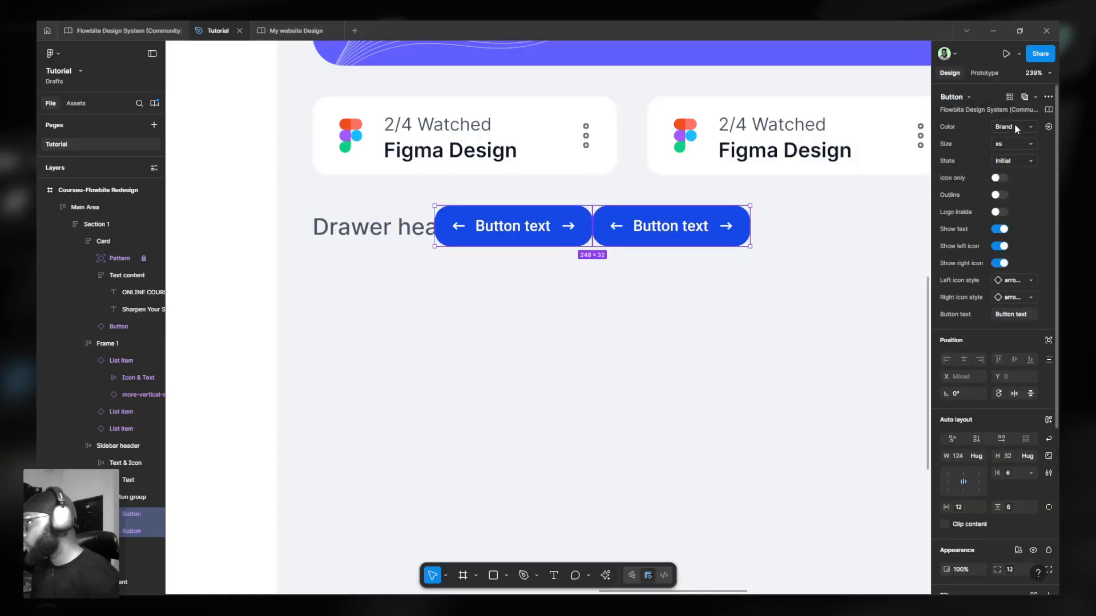
Turn on the Icon only property for both buttons in the group and open their size options.
{"action": "left_click", "coordinate": [1012, 160]}
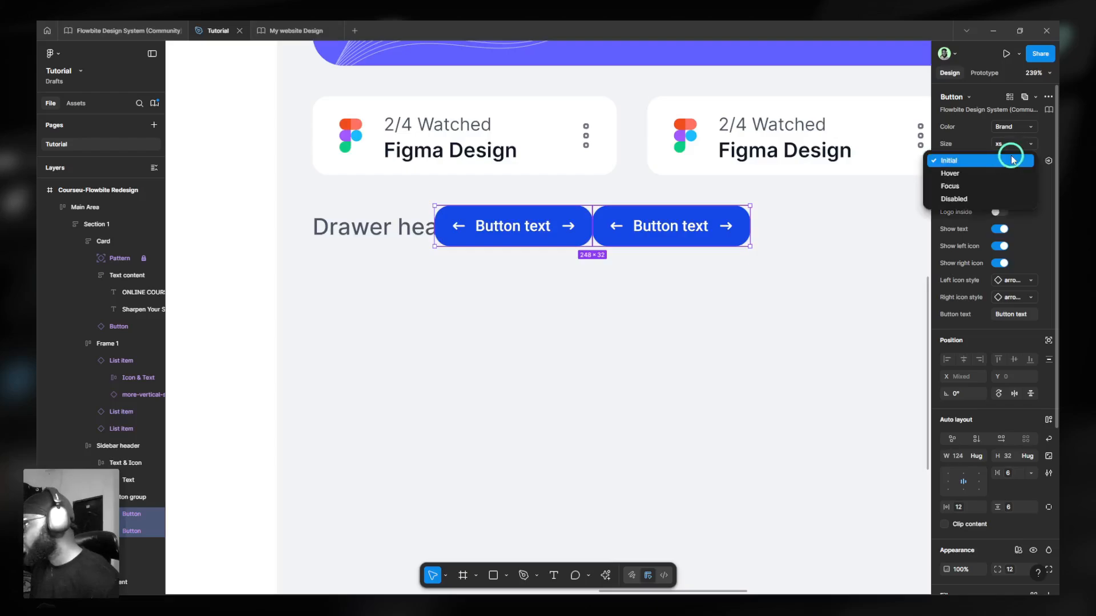
{"action": "left_click", "coordinate": [992, 165]}
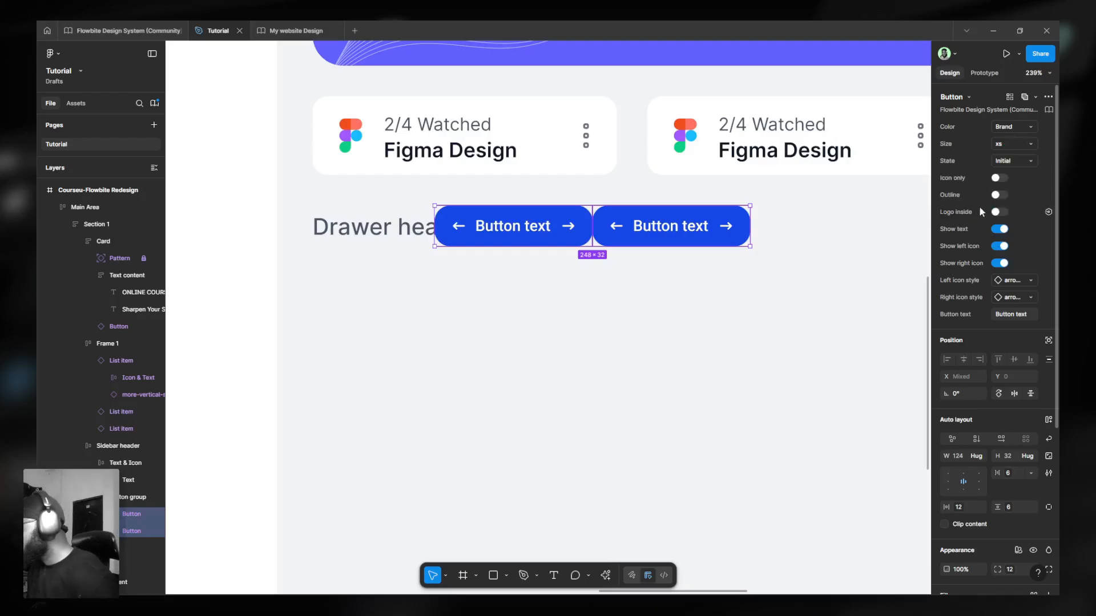
{"action": "left_click", "coordinate": [998, 178]}
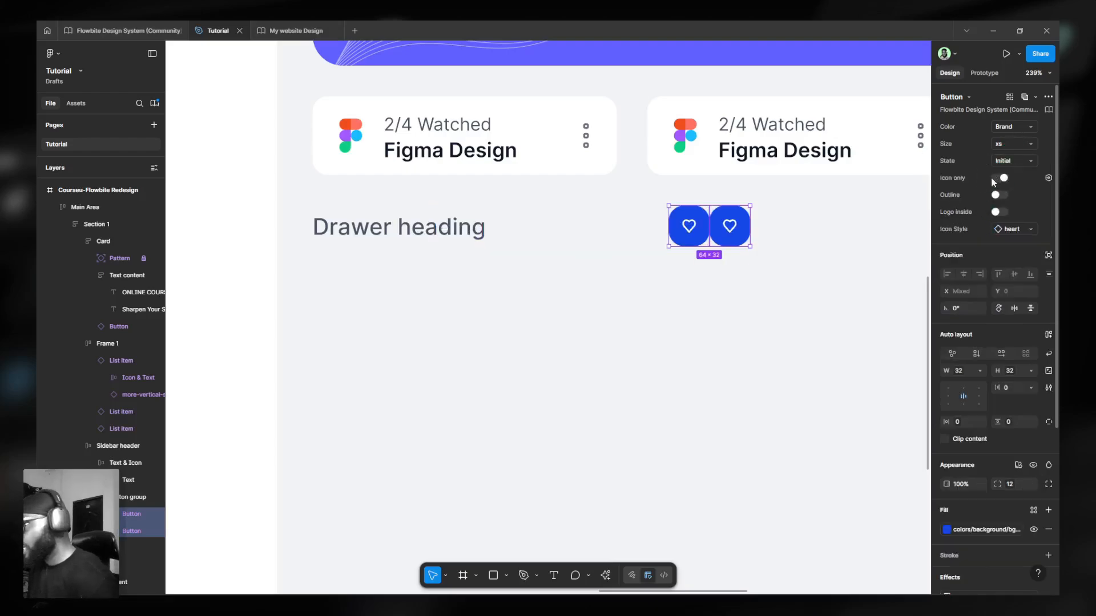
{"action": "left_click", "coordinate": [1004, 146]}
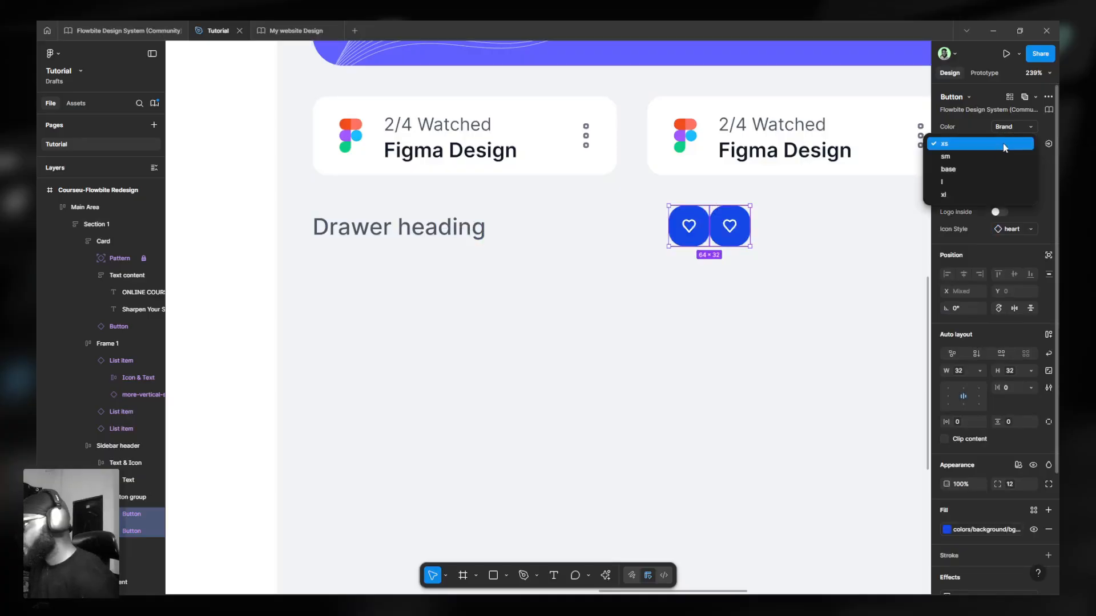
Try the xl size, then the l size, on both heart icon buttons beside the drawer heading.
{"action": "left_click", "coordinate": [957, 195]}
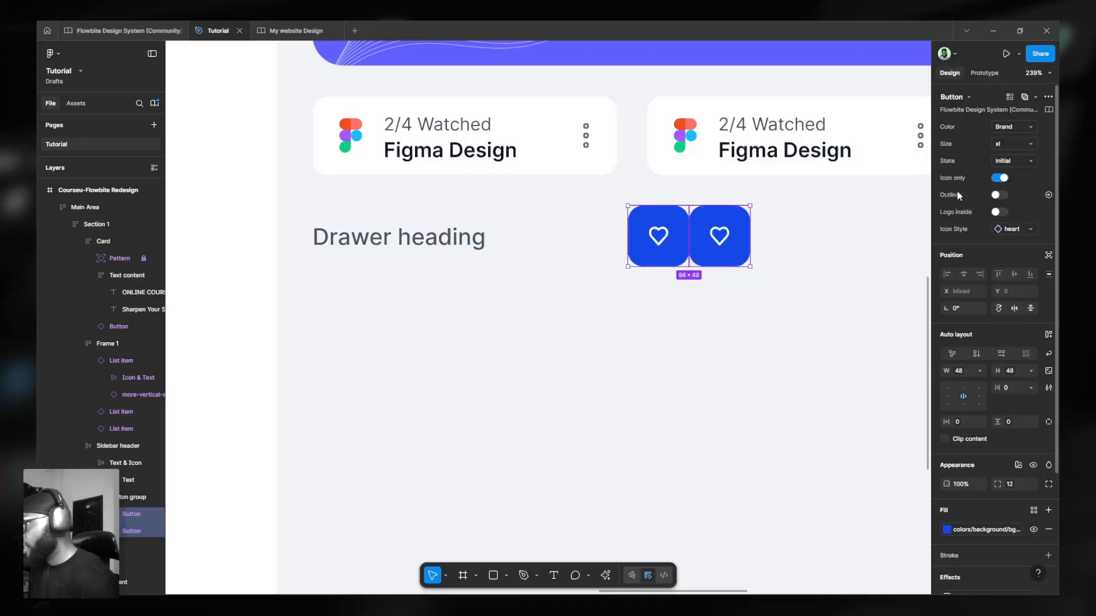
{"action": "left_click", "coordinate": [1010, 146]}
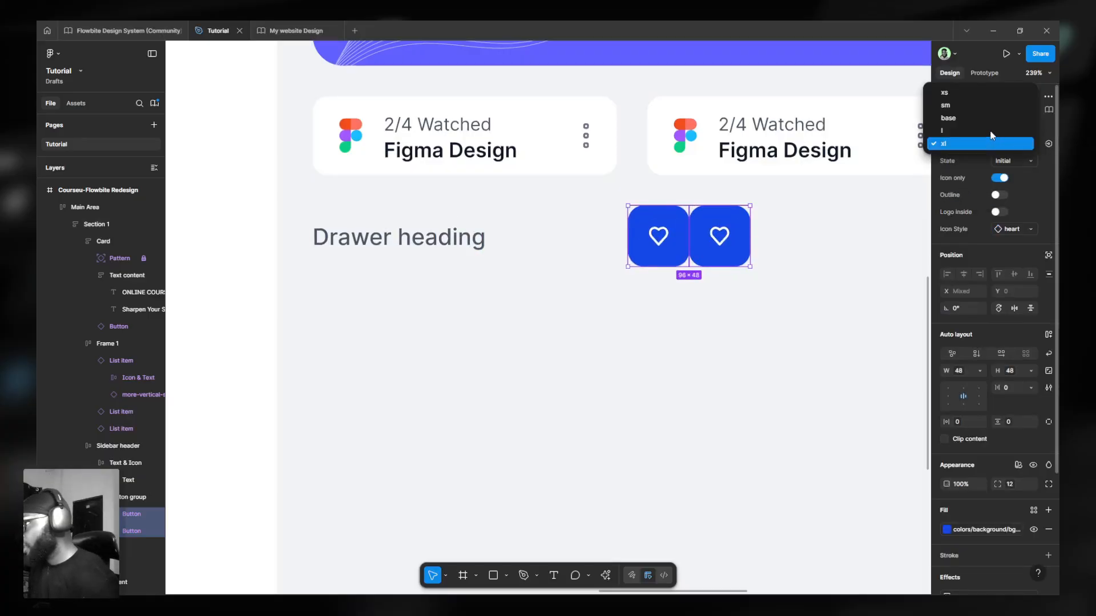
{"action": "left_click", "coordinate": [990, 130]}
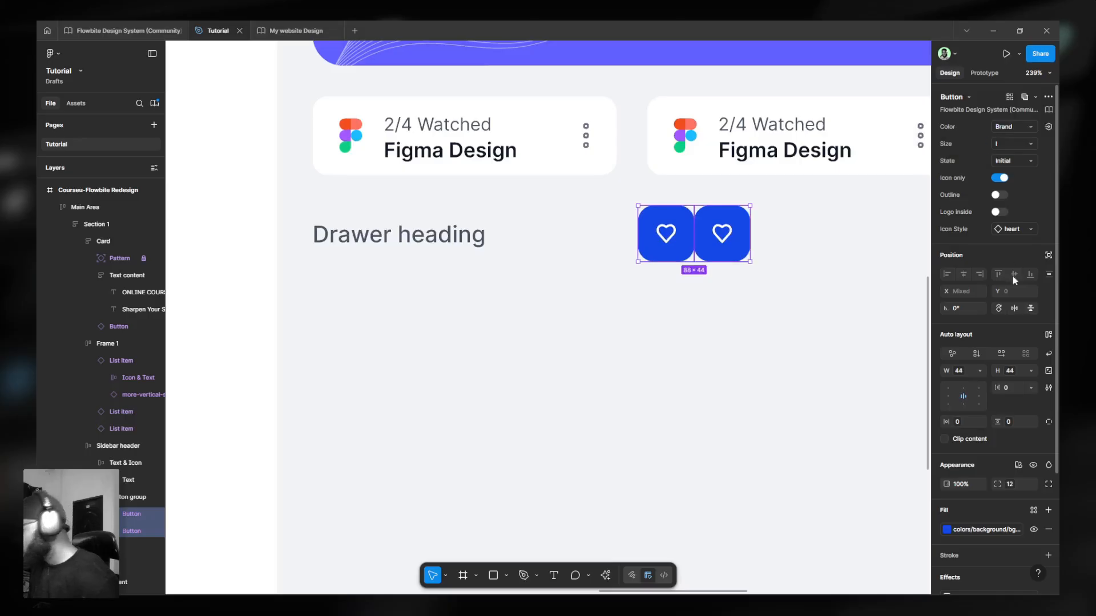
Measure the purple next-arrow button in the reference design with a temporary rectangle fitted over it, and delete the rectangle.
{"action": "scroll", "coordinate": [837, 262], "scroll_direction": "down", "scroll_amount": 6, "text": "ctrl"}
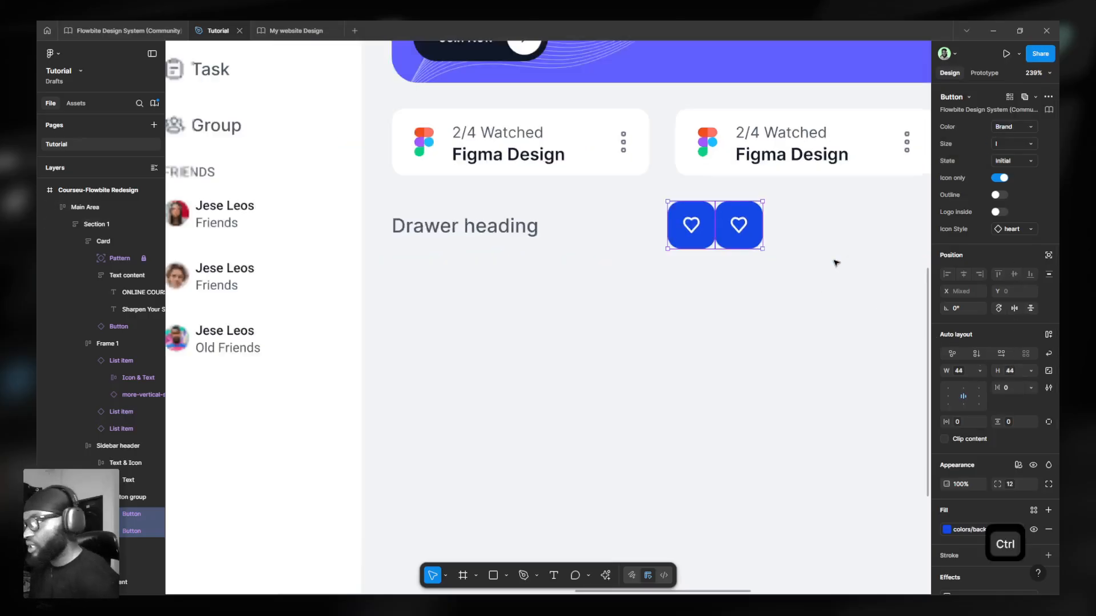
{"action": "scroll", "coordinate": [409, 267], "scroll_direction": "left", "scroll_amount": 6, "text": "shift"}
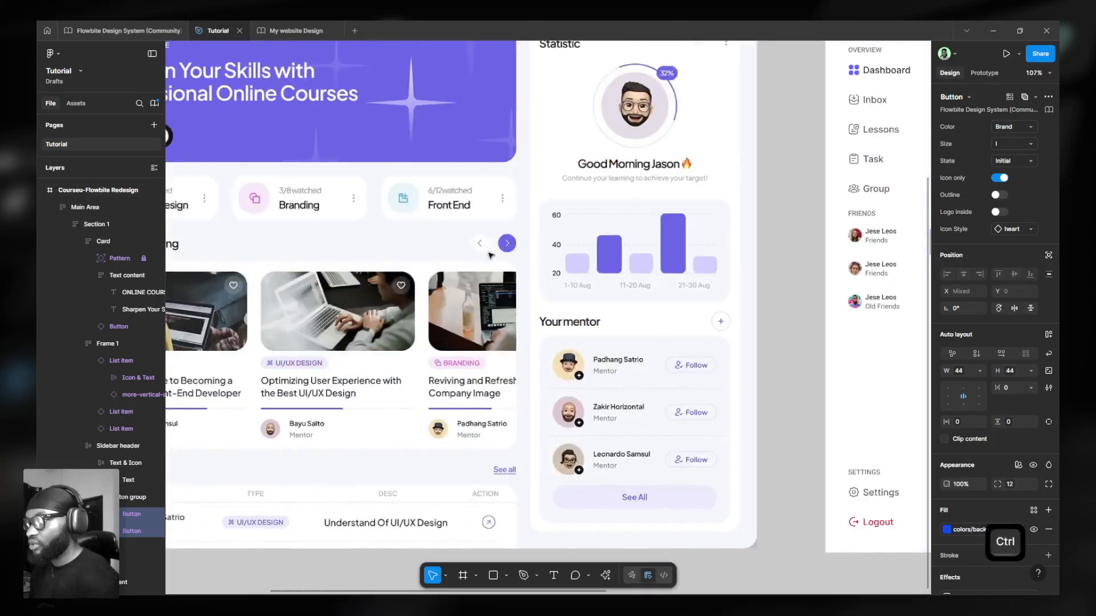
{"action": "scroll", "coordinate": [516, 245], "scroll_direction": "up", "scroll_amount": 5, "text": "ctrl"}
{"action": "scroll", "coordinate": [516, 244], "scroll_direction": "up", "scroll_amount": 2, "text": "ctrl"}
{"action": "key", "text": "r"}
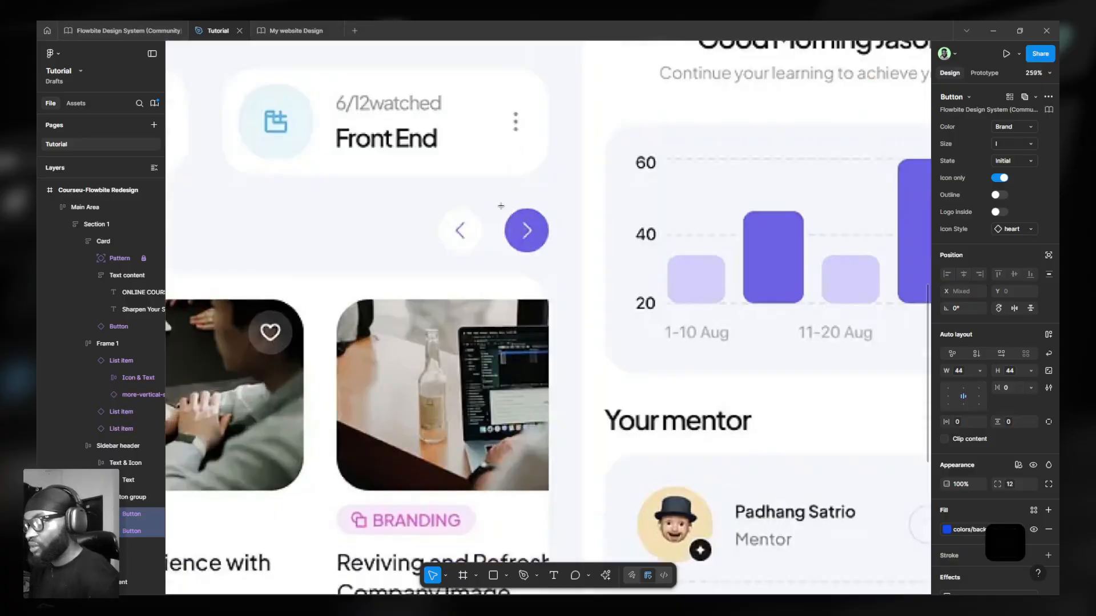
{"action": "left_click_drag", "start_coordinate": [501, 206], "coordinate": [549, 255]}
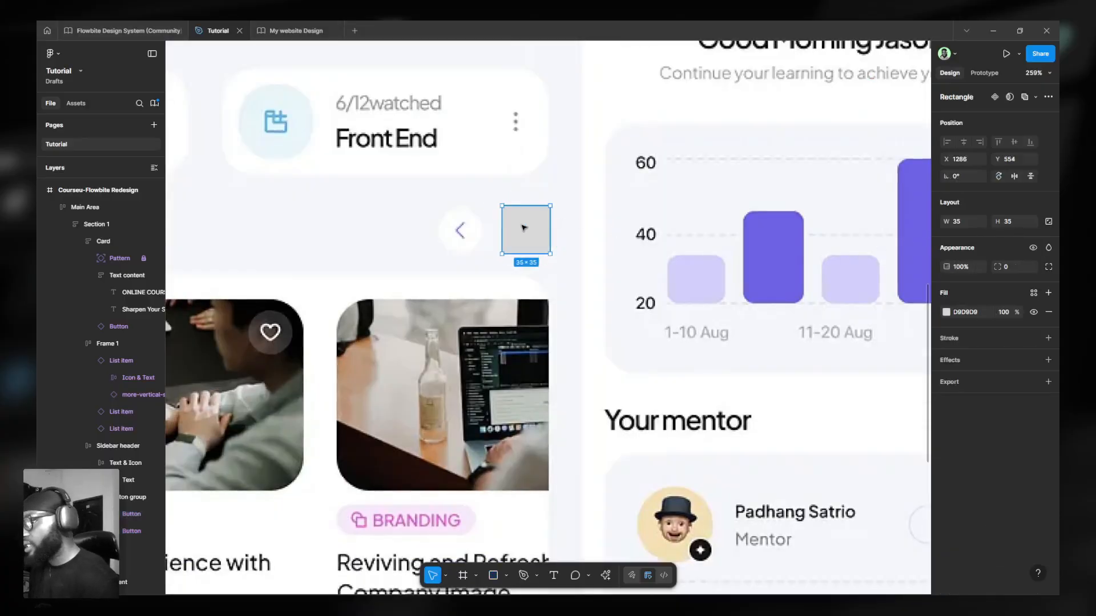
{"action": "scroll", "coordinate": [521, 227], "scroll_direction": "up", "scroll_amount": 2, "text": "ctrl"}
{"action": "left_click_drag", "start_coordinate": [531, 205], "coordinate": [527, 215]}
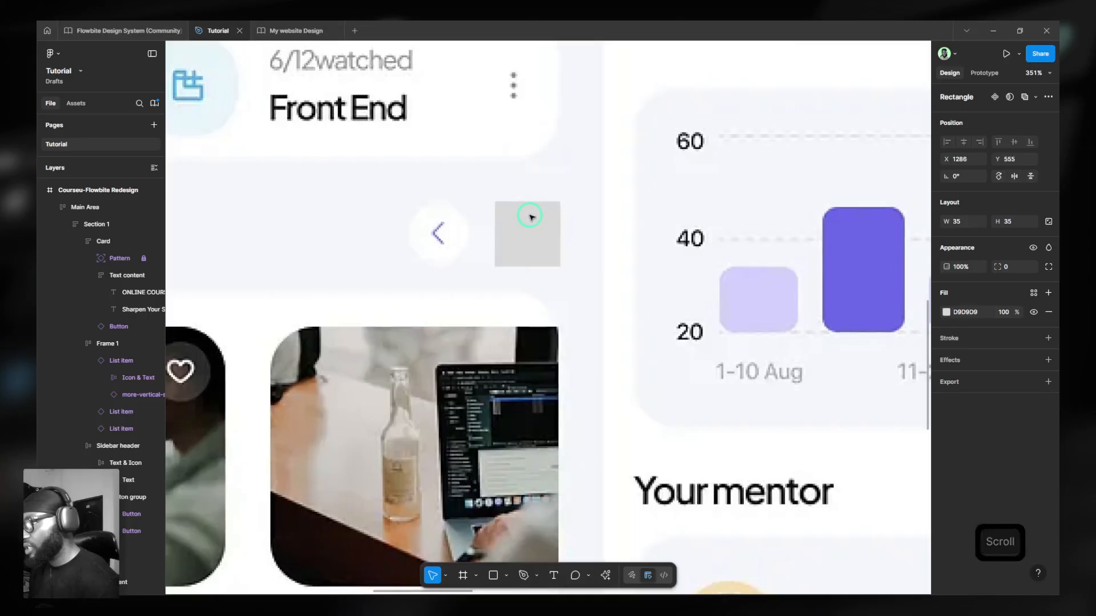
{"action": "mouse_move", "coordinate": [537, 267]}
{"action": "left_mouse_down"}
{"action": "mouse_move", "coordinate": [539, 252]}
{"action": "mouse_move", "coordinate": [540, 263]}
{"action": "left_mouse_up"}
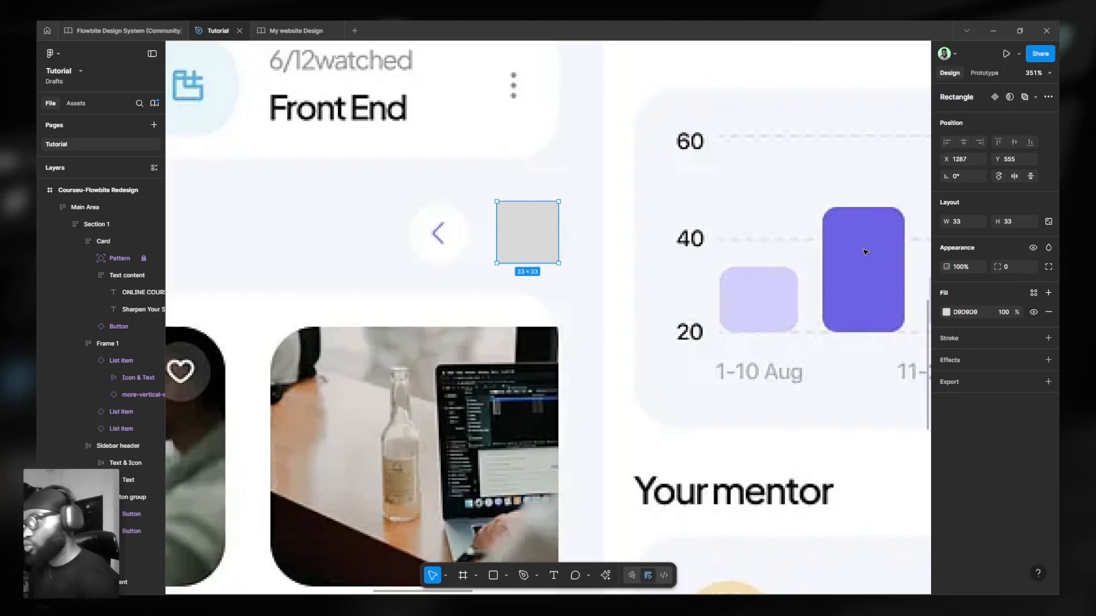
{"action": "key", "text": "Delete"}
Try the base and sm sizes on both heart icon buttons beside the drawer heading, and settle on size xs.
{"action": "scroll", "coordinate": [457, 240], "scroll_direction": "down", "scroll_amount": 10}
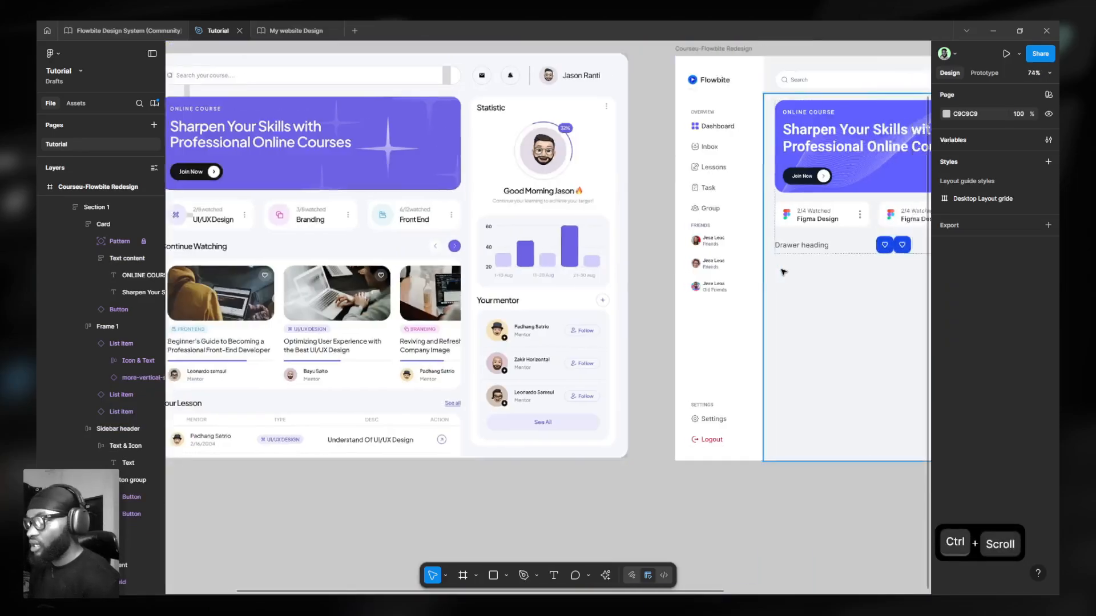
{"action": "scroll", "coordinate": [783, 272], "scroll_direction": "up", "scroll_amount": 5}
{"action": "scroll", "coordinate": [788, 255], "scroll_direction": "right", "scroll_amount": 3}
{"action": "scroll", "coordinate": [583, 233], "scroll_direction": "up", "scroll_amount": 5}
{"action": "left_click", "coordinate": [593, 236], "text": "ctrl"}
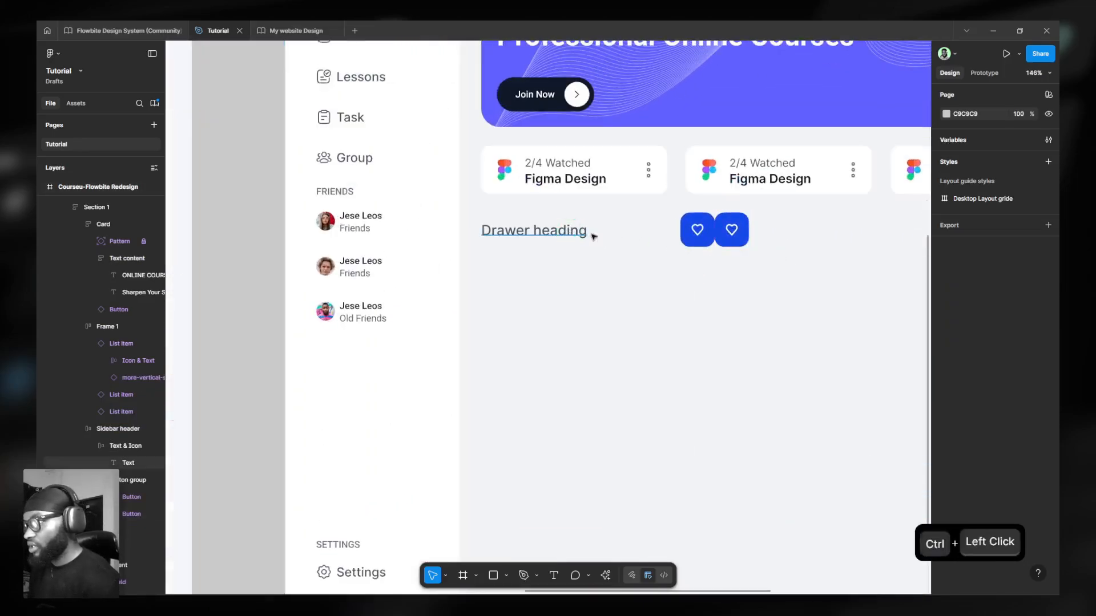
{"action": "left_click", "coordinate": [699, 232], "text": "ctrl"}
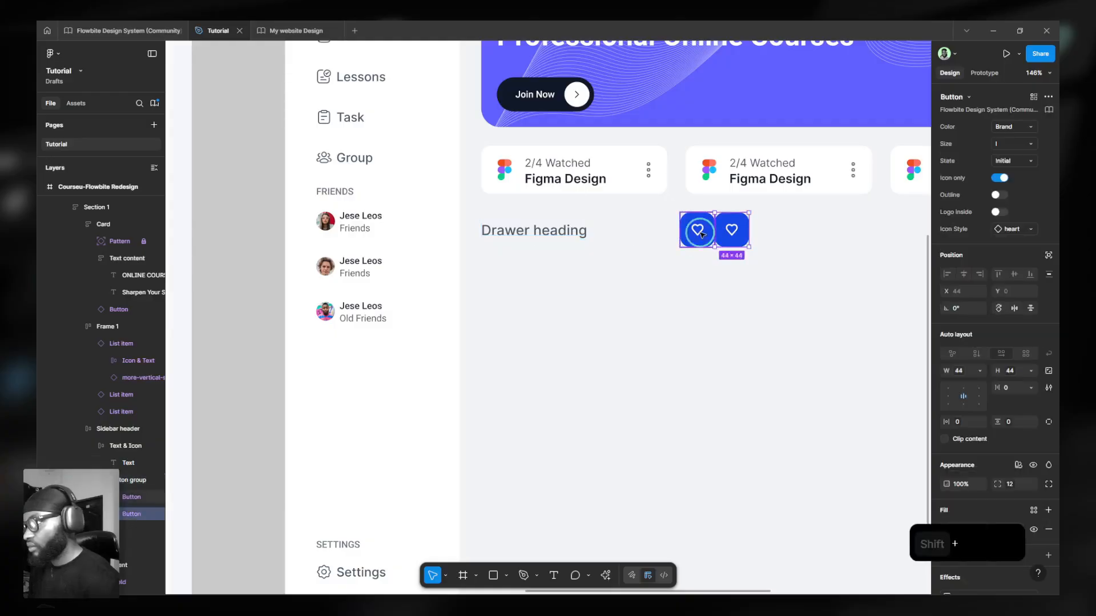
{"action": "left_click", "coordinate": [732, 229], "text": "shift"}
{"action": "left_click", "coordinate": [1013, 144]}
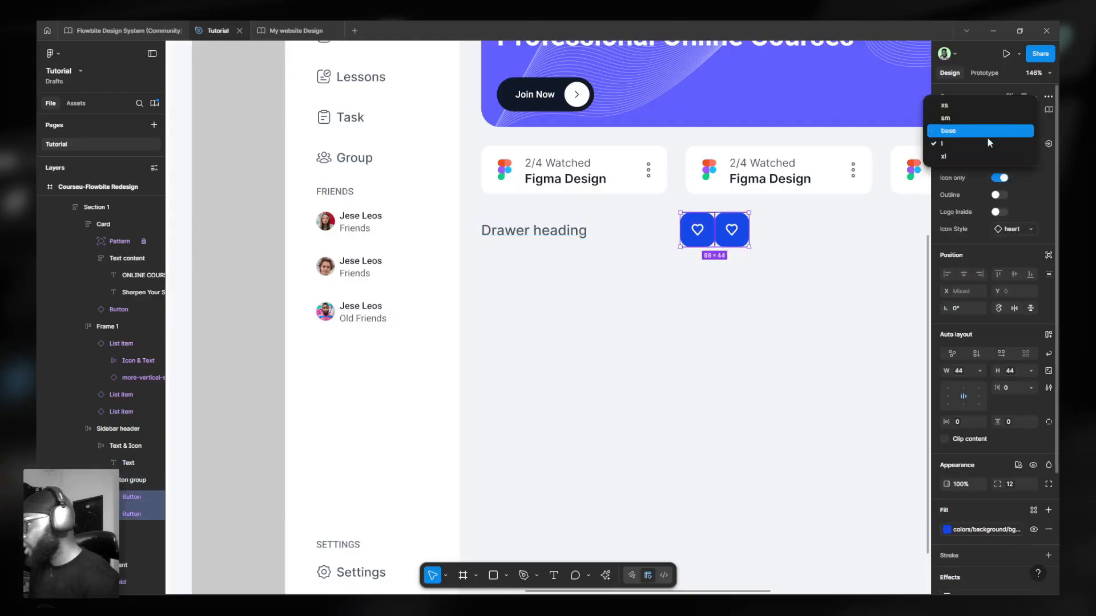
{"action": "left_click", "coordinate": [988, 133]}
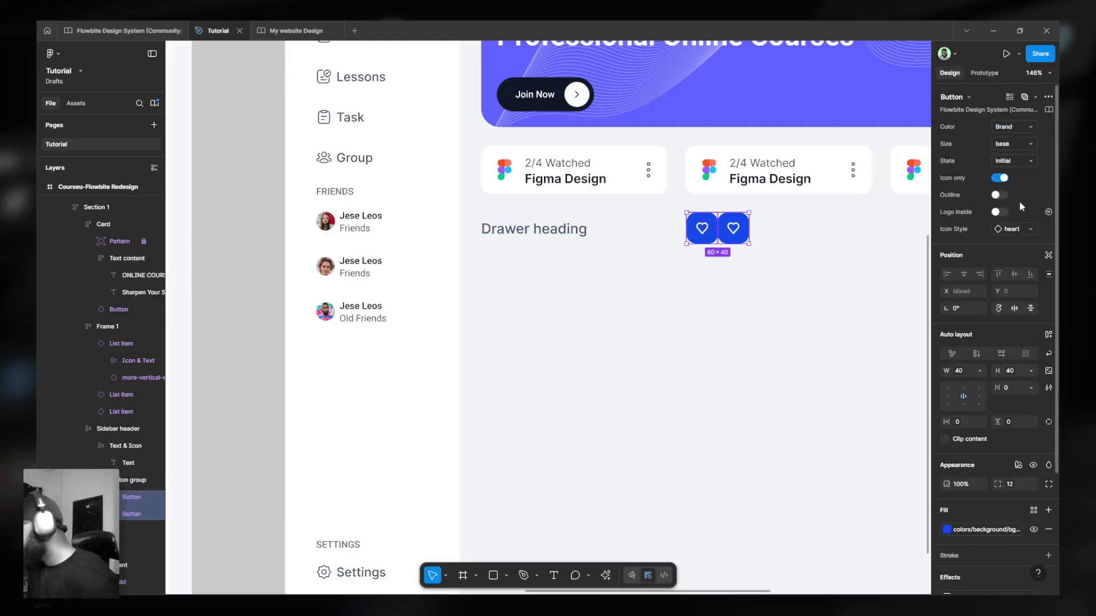
{"action": "left_click", "coordinate": [1009, 146]}
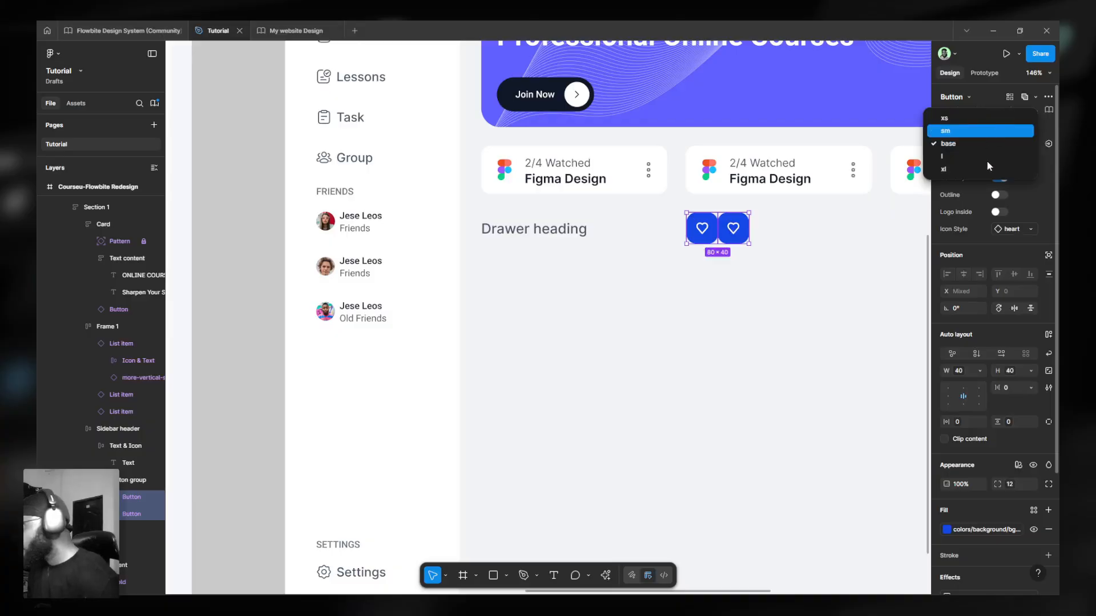
{"action": "key", "text": "Return"}
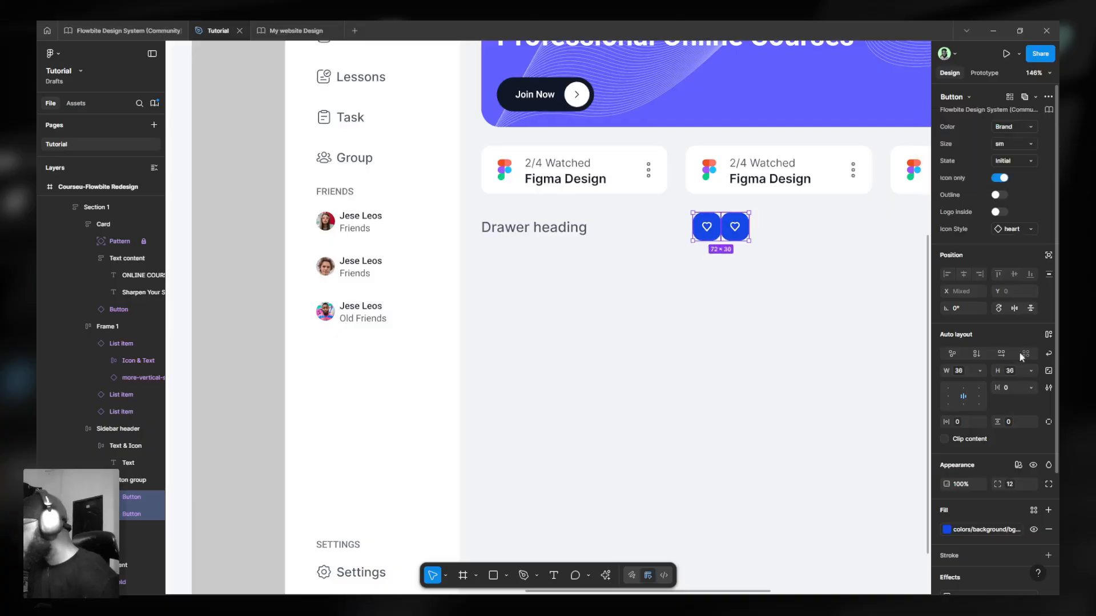
{"action": "left_click", "coordinate": [1009, 146]}
{"action": "left_click", "coordinate": [992, 132]}
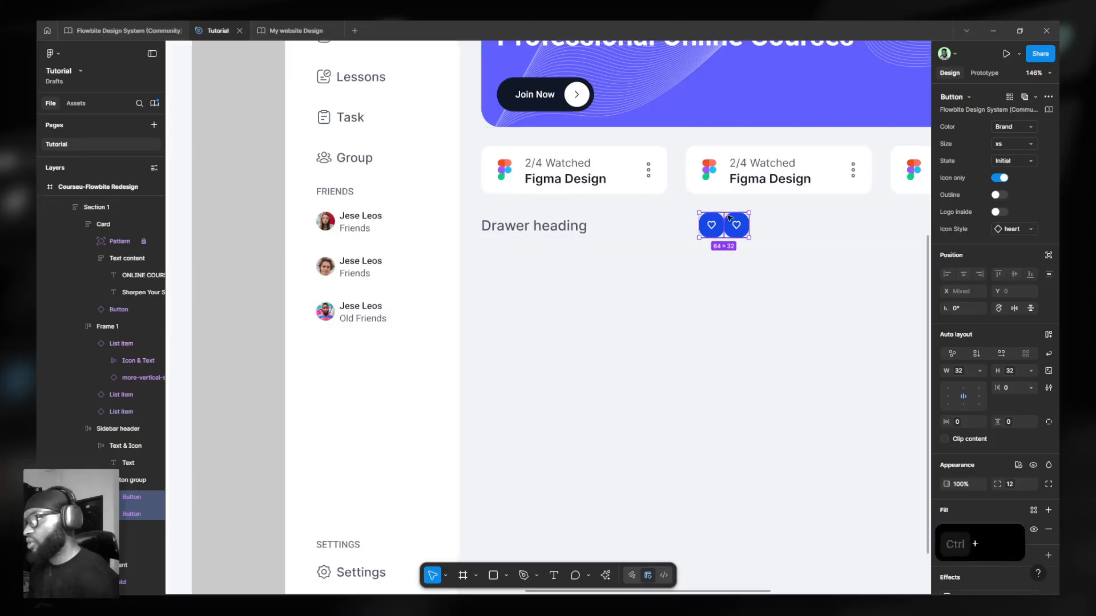
{"action": "scroll", "coordinate": [742, 212], "scroll_direction": "up", "scroll_amount": 5, "text": "ctrl"}
{"action": "scroll", "coordinate": [746, 210], "scroll_direction": "up", "scroll_amount": 2, "text": "ctrl"}
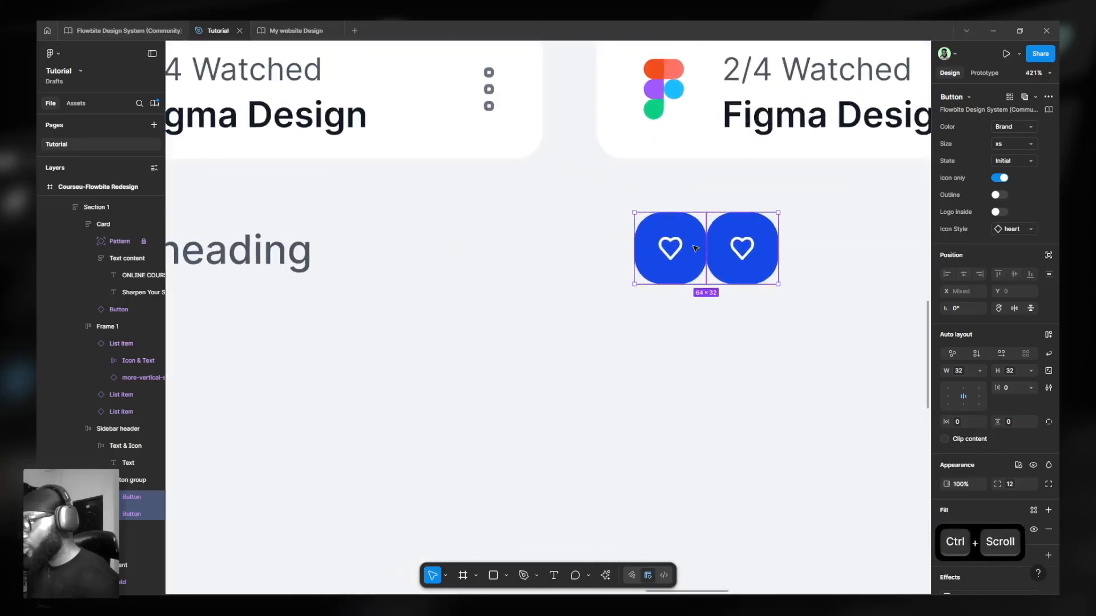
{"action": "left_click", "coordinate": [1011, 429]}
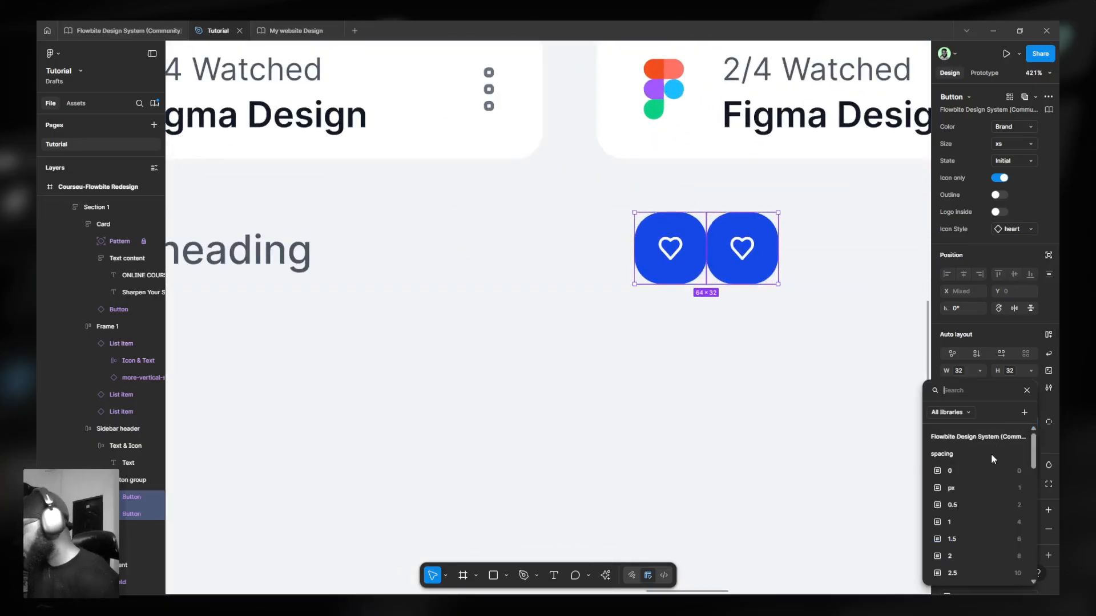
{"action": "scroll", "coordinate": [882, 285], "scroll_direction": "down", "scroll_amount": 3}
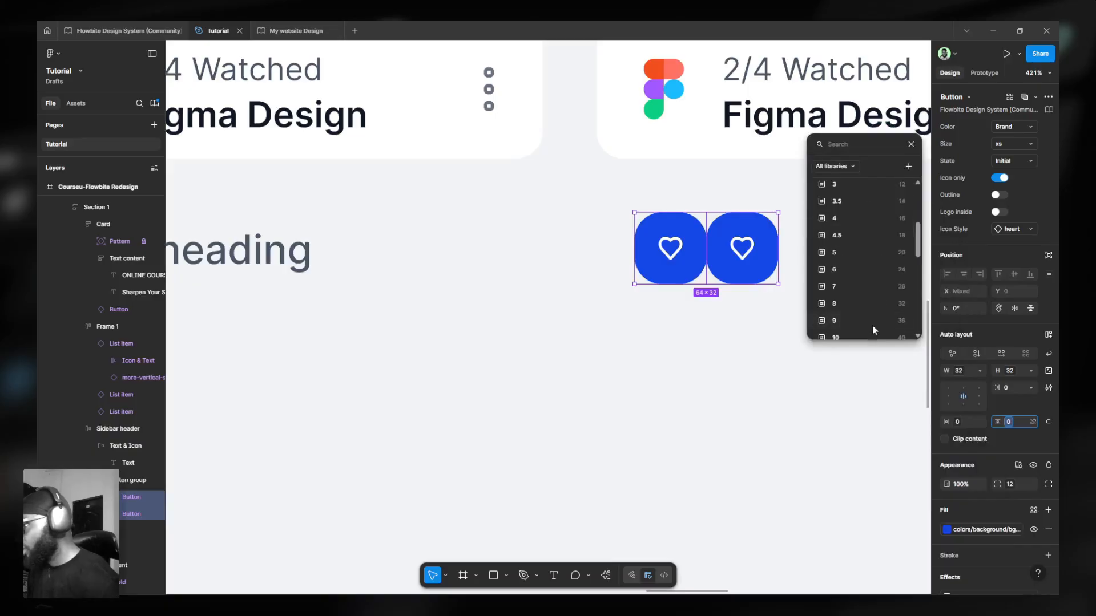
{"action": "scroll", "coordinate": [864, 329], "scroll_direction": "down", "scroll_amount": 6}
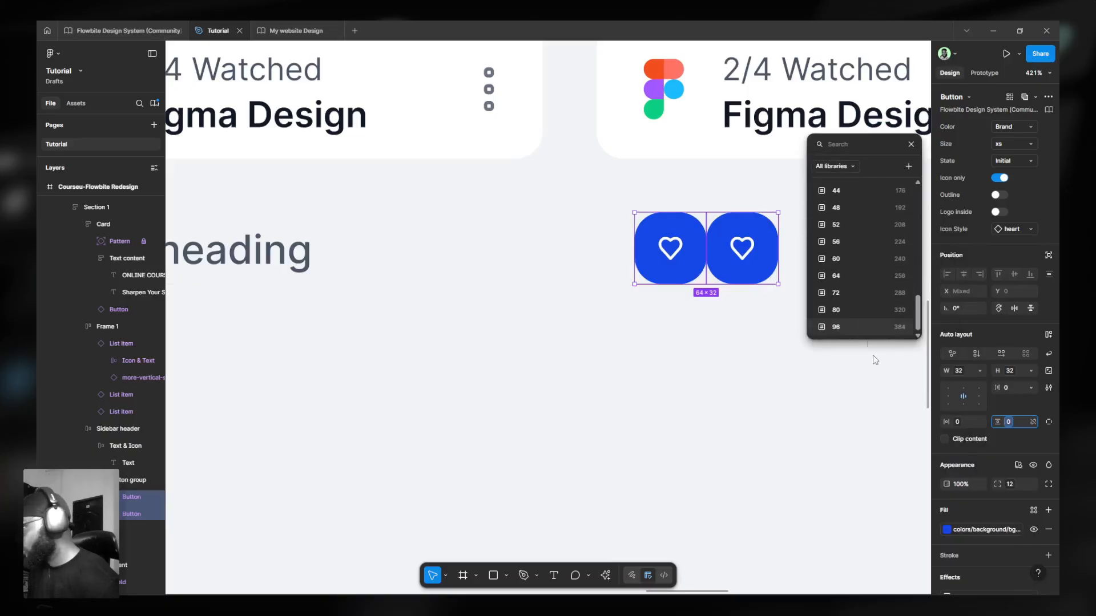
{"action": "key", "text": "Escape"}
Apply the rounded-full corner radius variable to both heart icon buttons.
{"action": "left_click", "coordinate": [1010, 484]}
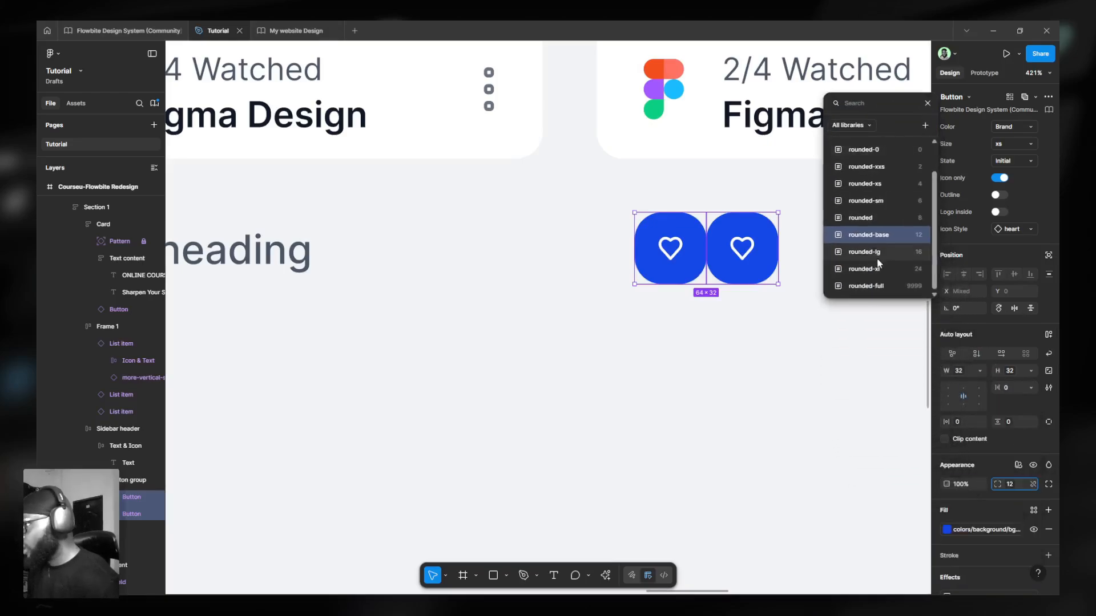
{"action": "left_click", "coordinate": [892, 287]}
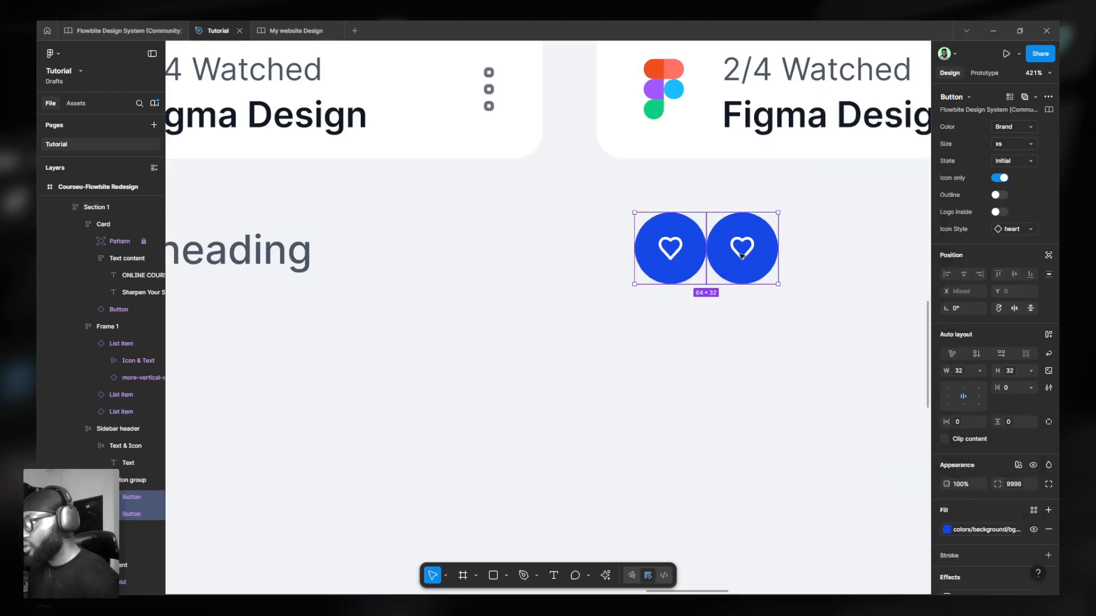
Set the gap between the two heart buttons in their button group to spacing variable 2 (8), after trying variable 3 (12).
{"action": "key", "text": "shift+a"}
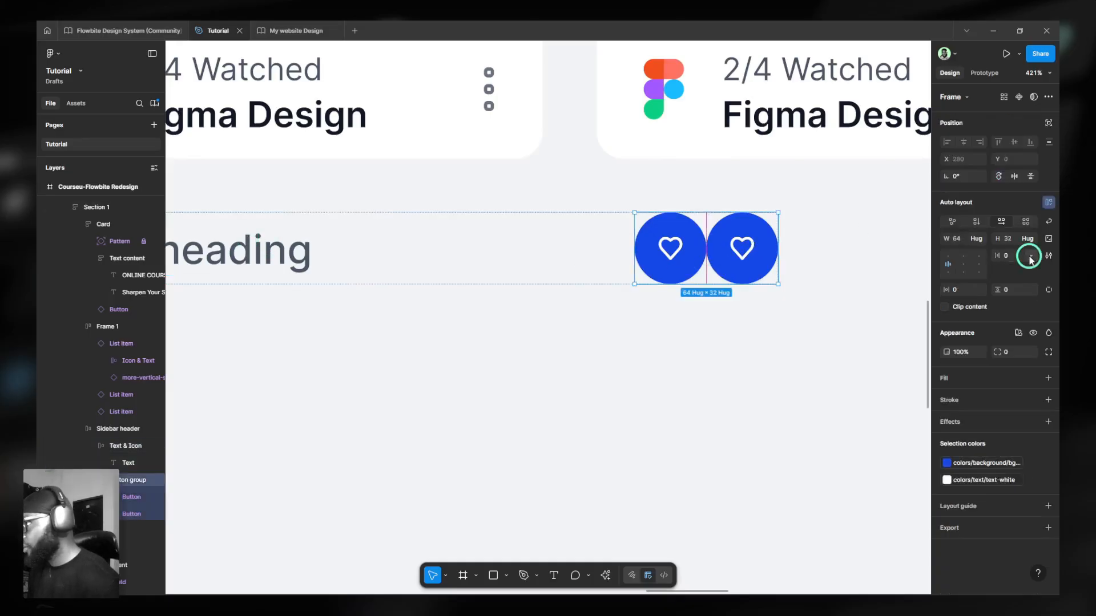
{"action": "left_click", "coordinate": [1029, 256]}
{"action": "left_click", "coordinate": [1006, 292]}
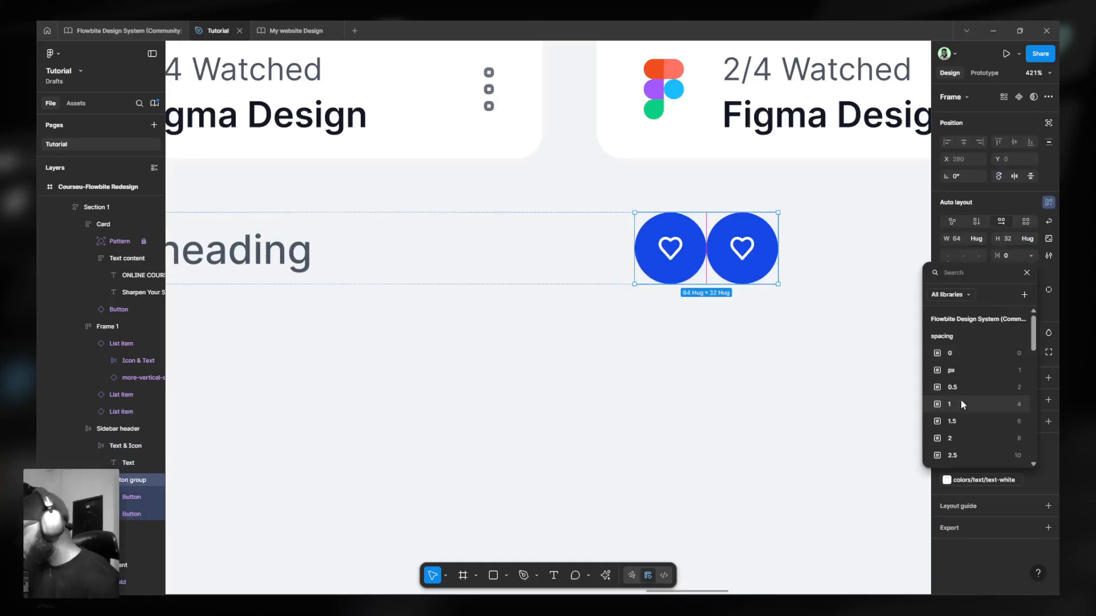
{"action": "scroll", "coordinate": [961, 399], "scroll_direction": "down", "scroll_amount": 2}
{"action": "left_click", "coordinate": [956, 418]}
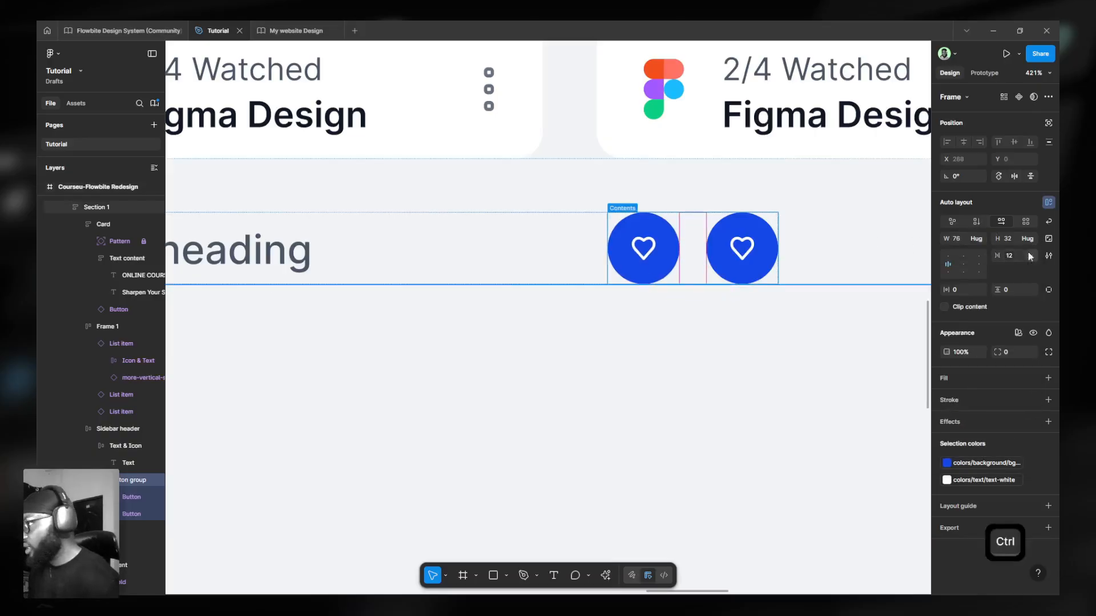
{"action": "left_click", "coordinate": [1009, 256]}
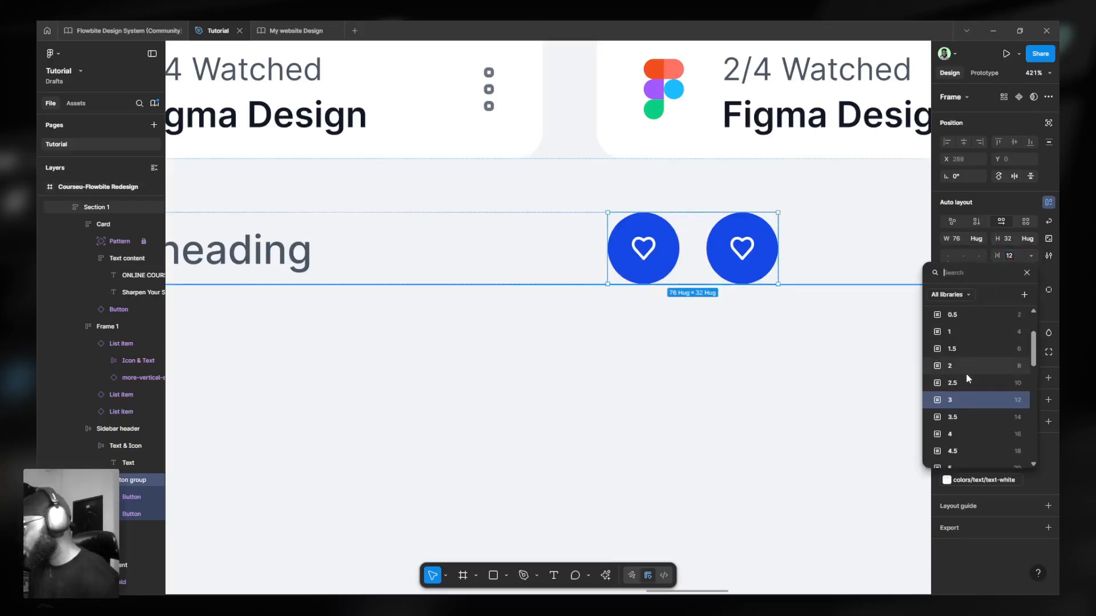
{"action": "left_click", "coordinate": [950, 366]}
Swap the heart icon in the first button beside the drawer heading for arrow-left-01 from the Huge Icons library.
{"action": "scroll", "coordinate": [810, 282], "scroll_direction": "down", "scroll_amount": 10}
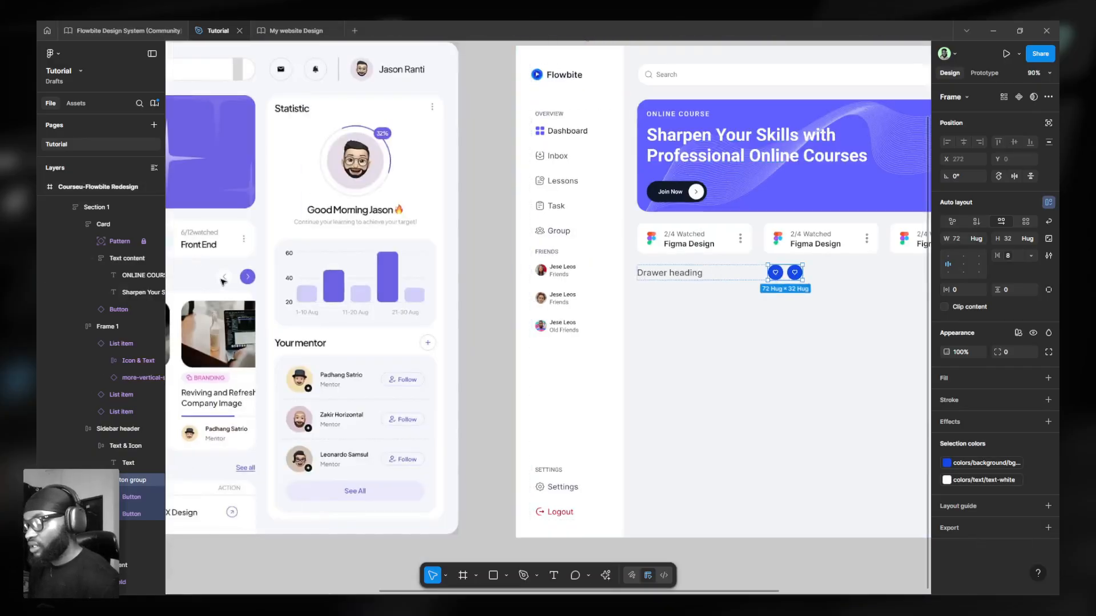
{"action": "scroll", "coordinate": [831, 281], "scroll_direction": "up", "scroll_amount": 5}
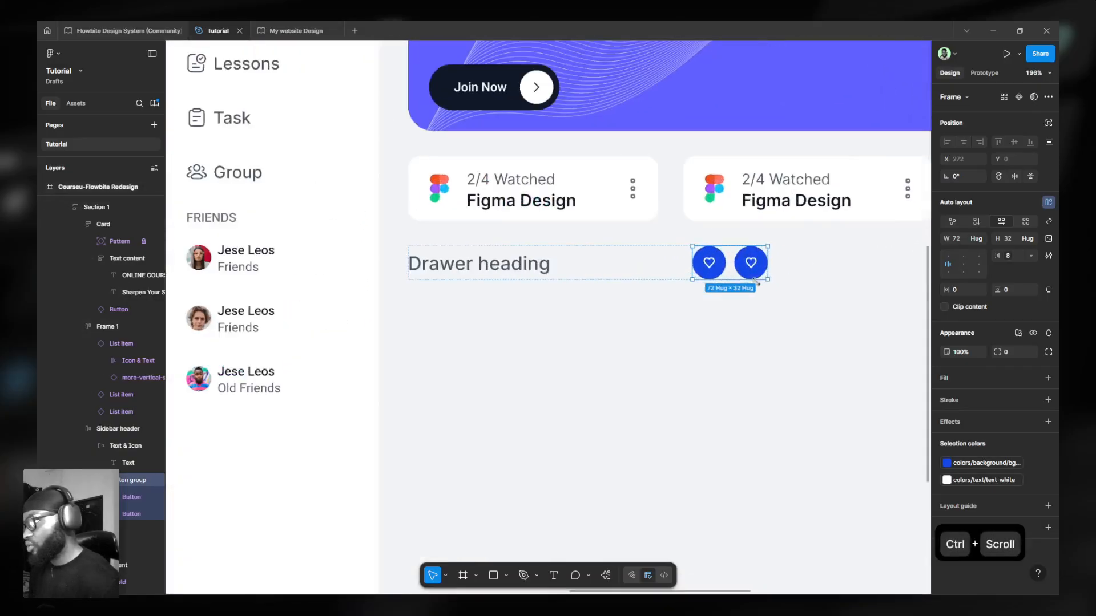
{"action": "left_click", "coordinate": [713, 273]}
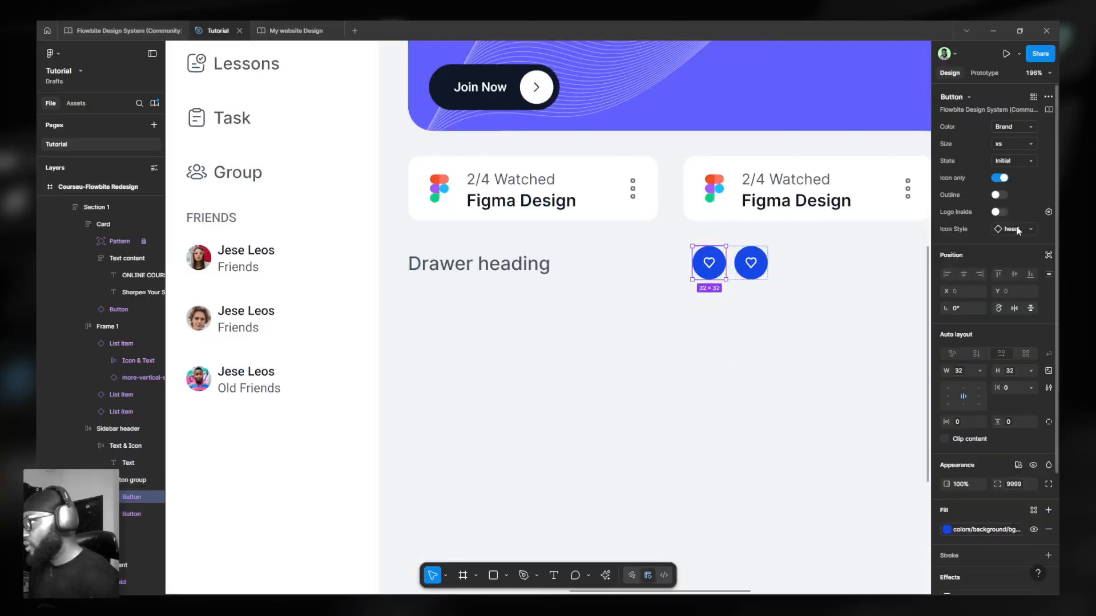
{"action": "left_click", "coordinate": [1012, 229]}
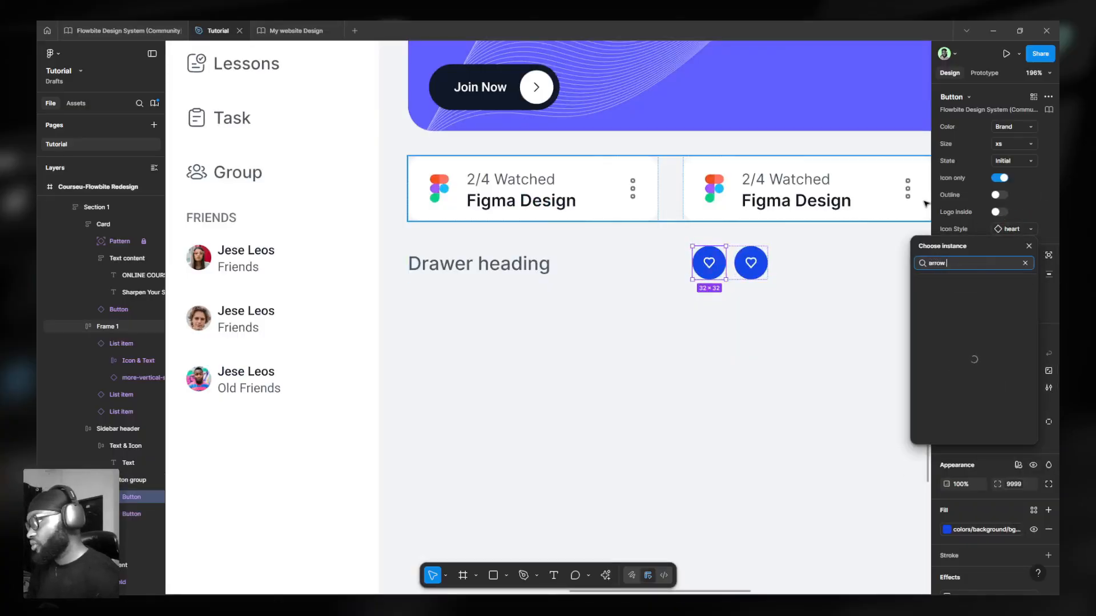
{"action": "type", "text": "arrow left"}
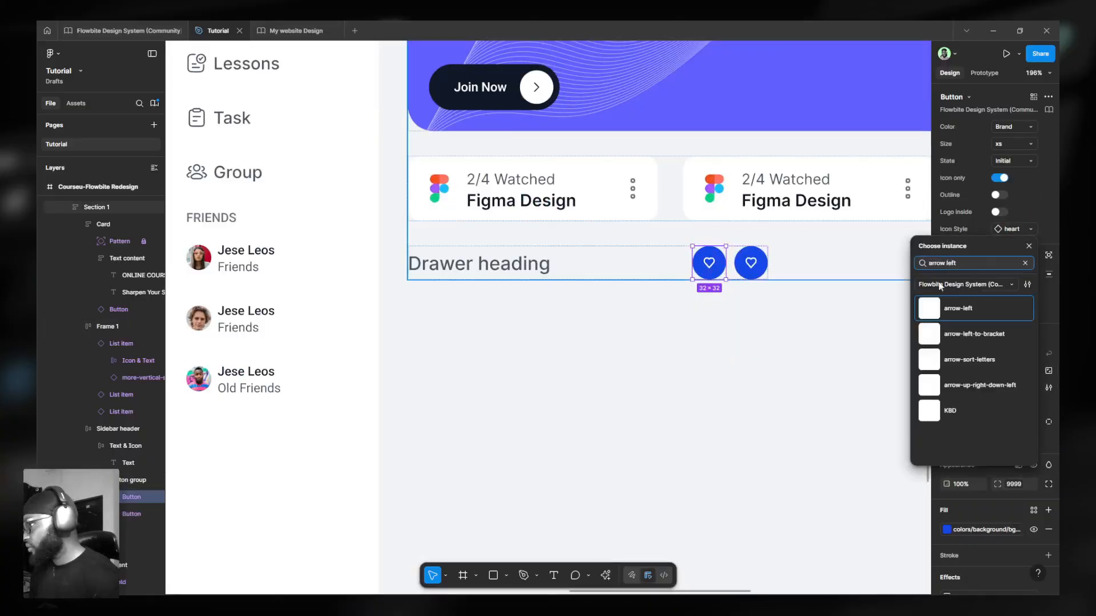
{"action": "left_click", "coordinate": [965, 284]}
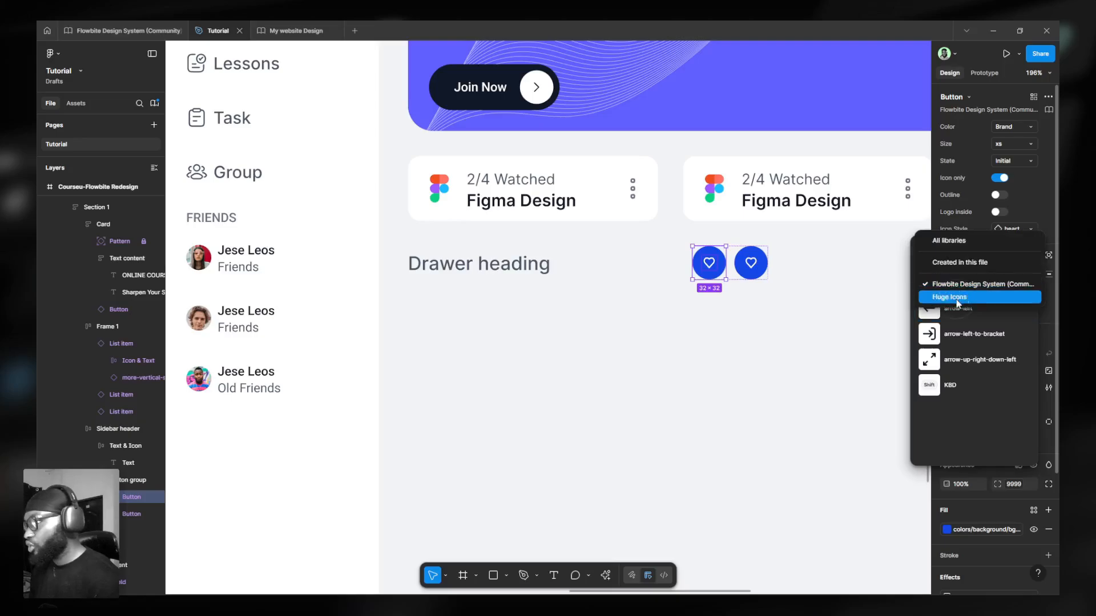
{"action": "left_click", "coordinate": [959, 298]}
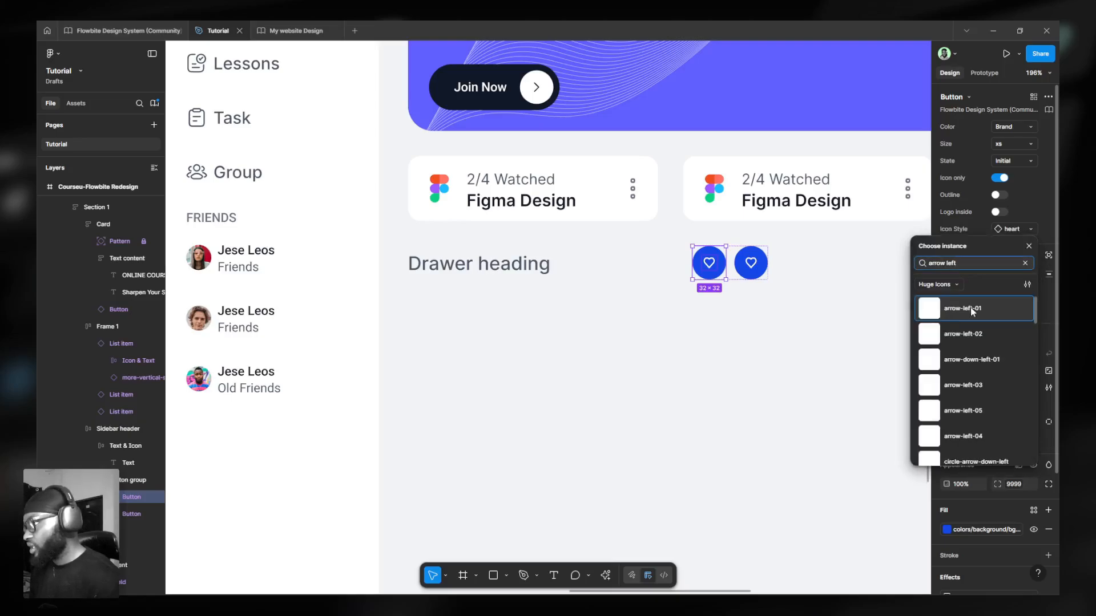
{"action": "key", "text": "Escape"}
Change the Type variant of the arrow-left-01 icon nested inside the first button.
{"action": "scroll", "coordinate": [780, 266], "scroll_direction": "up", "scroll_amount": 5}
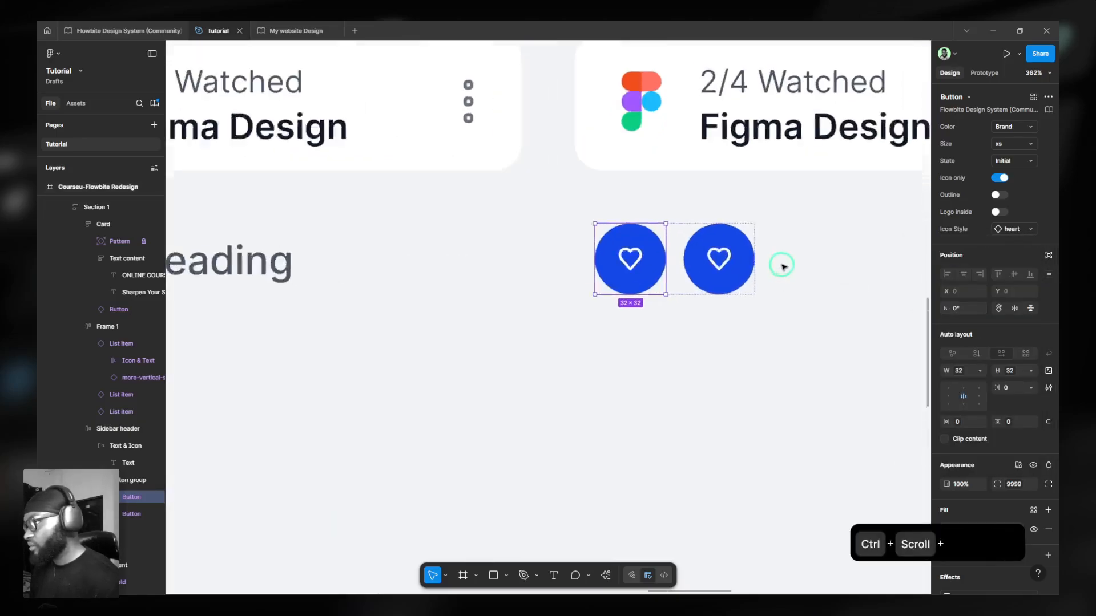
{"action": "scroll", "coordinate": [781, 265], "scroll_direction": "up", "scroll_amount": 4}
{"action": "middle_click", "coordinate": [764, 263]}
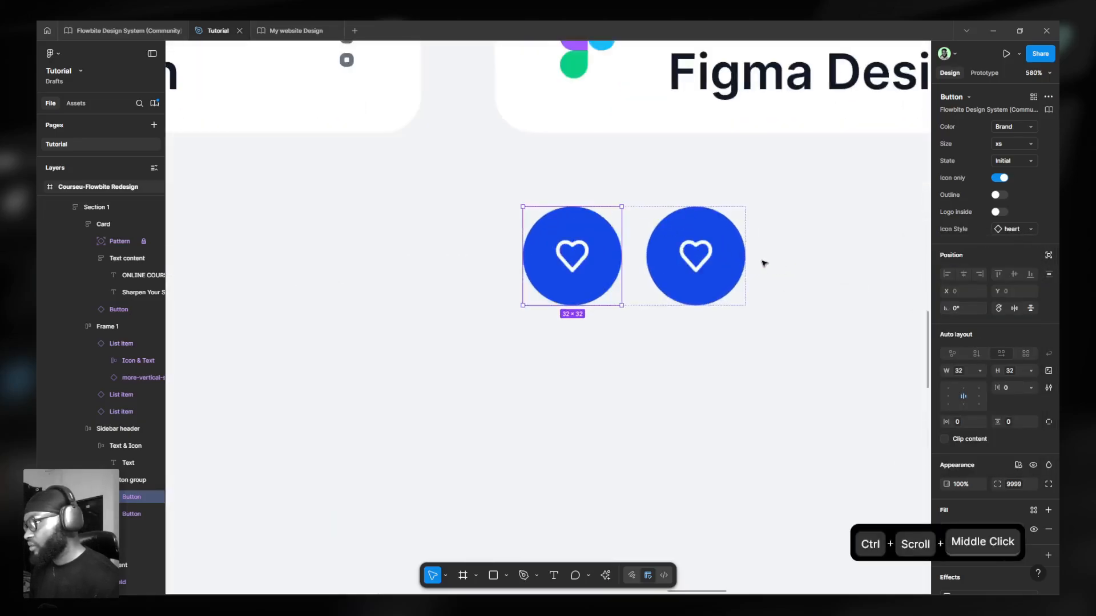
{"action": "double_click", "coordinate": [567, 259]}
{"action": "left_click", "coordinate": [1016, 170]}
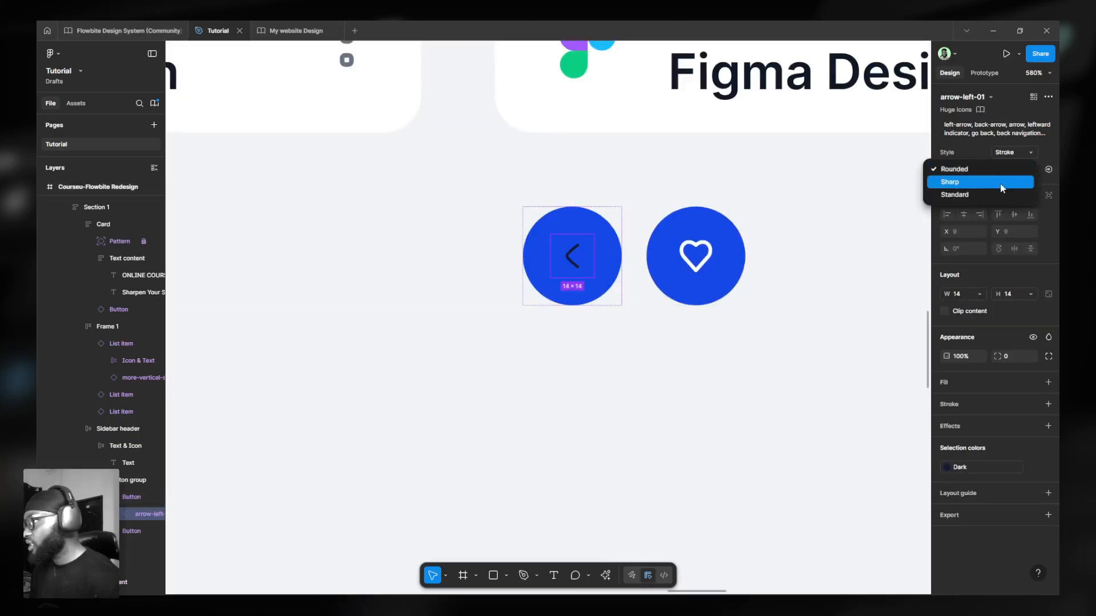
Swap the heart icon in the second button for arrow-right-01 from the Huge Icons library.
{"action": "left_click", "coordinate": [709, 263]}
{"action": "left_click", "coordinate": [1015, 230]}
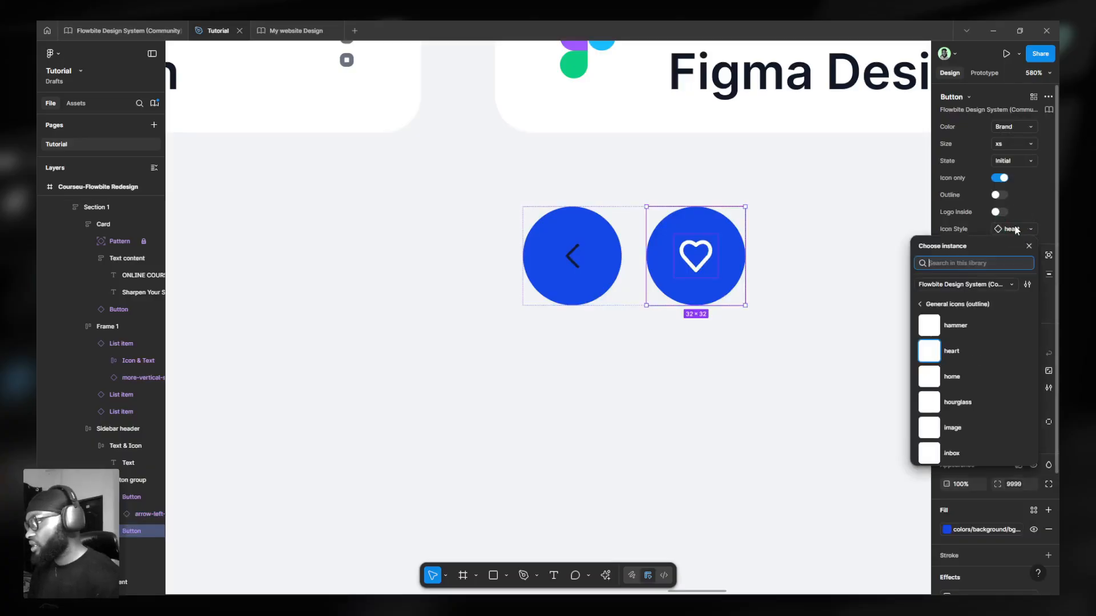
{"action": "type", "text": "arrow right"}
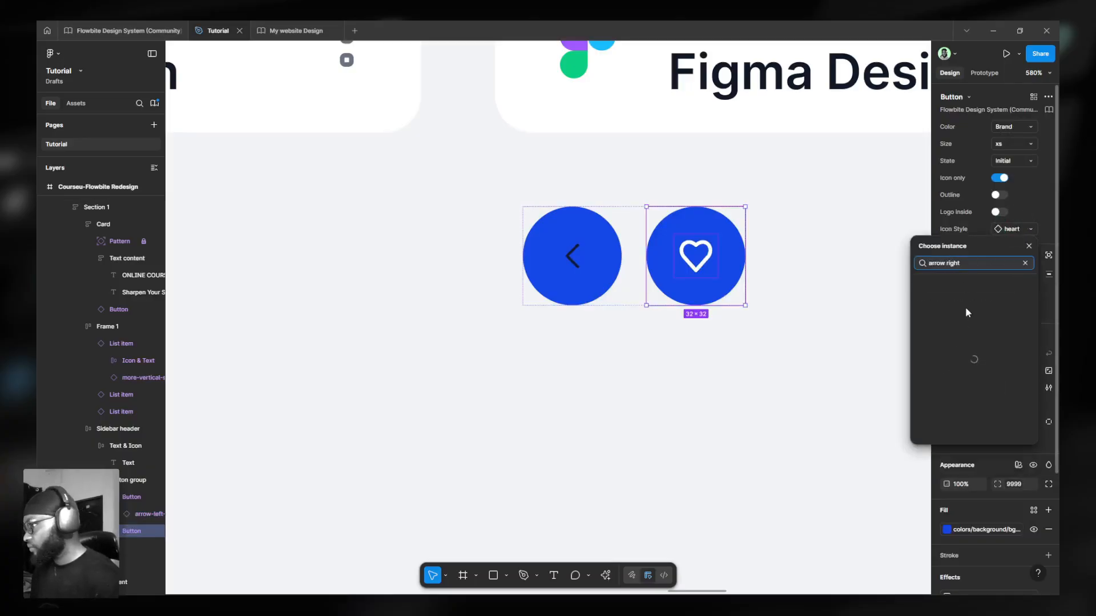
{"action": "left_click", "coordinate": [952, 278]}
{"action": "left_click", "coordinate": [967, 289]}
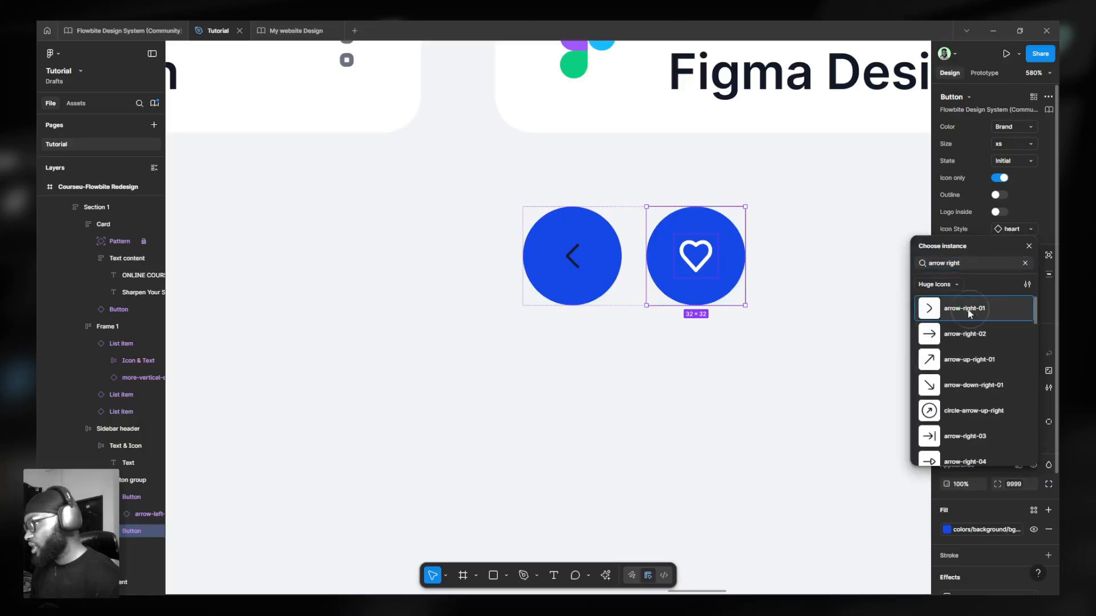
{"action": "left_click", "coordinate": [973, 313]}
Set the Type of the arrow-right-01 icon inside the second button to Standard.
{"action": "double_click", "coordinate": [703, 264]}
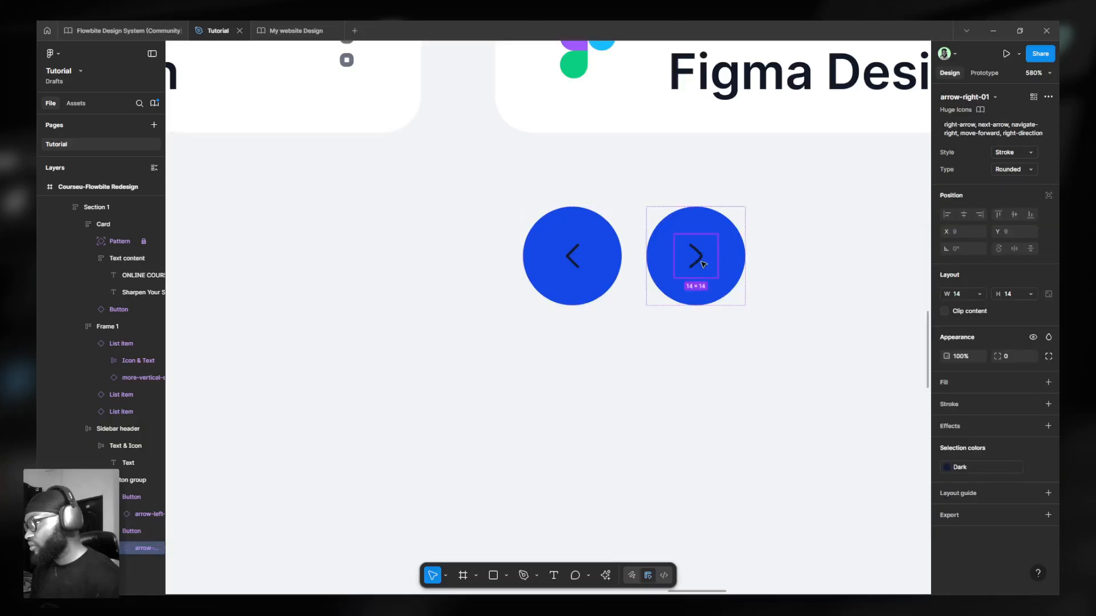
{"action": "left_click", "coordinate": [1007, 152]}
{"action": "left_click", "coordinate": [1010, 153]}
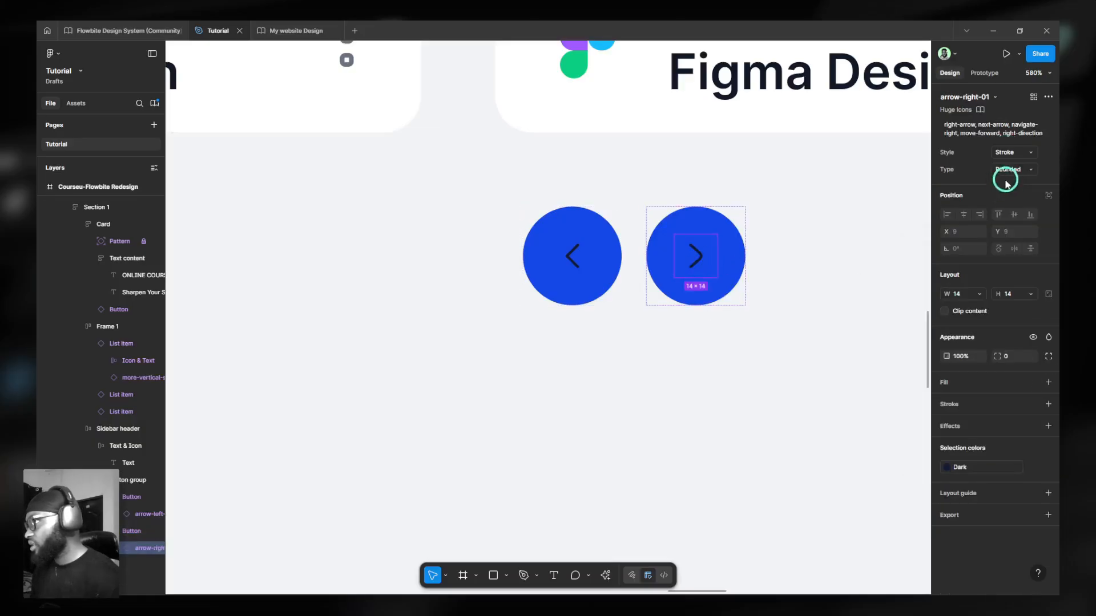
{"action": "left_click", "coordinate": [1011, 170]}
{"action": "left_click", "coordinate": [971, 195]}
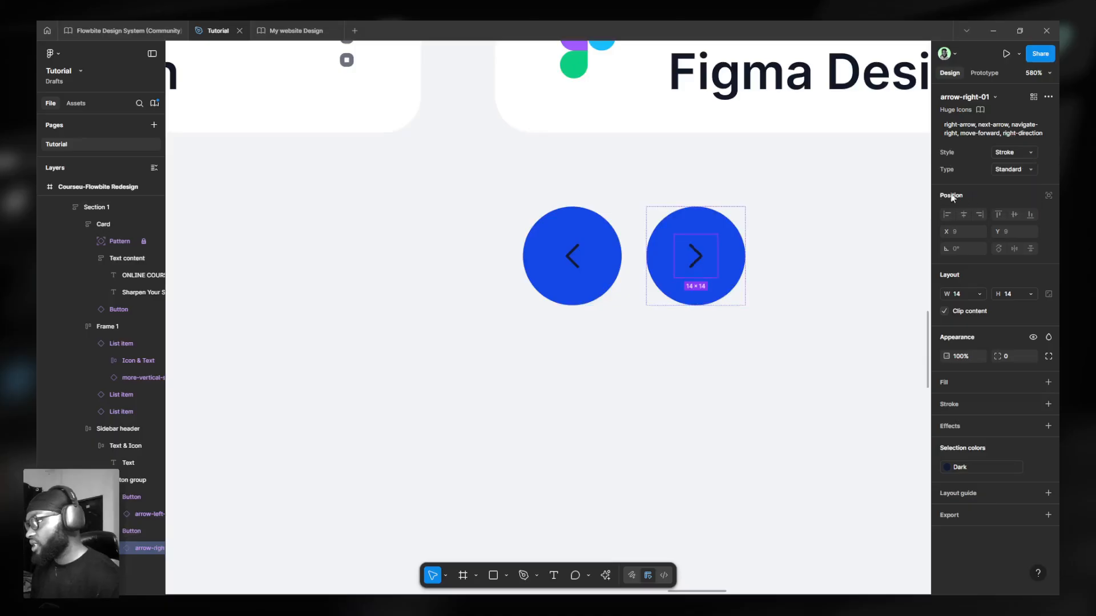
Apply the indigo 500 library colour to the background of the right-arrow button.
{"action": "left_click", "coordinate": [582, 275]}
{"action": "left_click", "coordinate": [687, 265]}
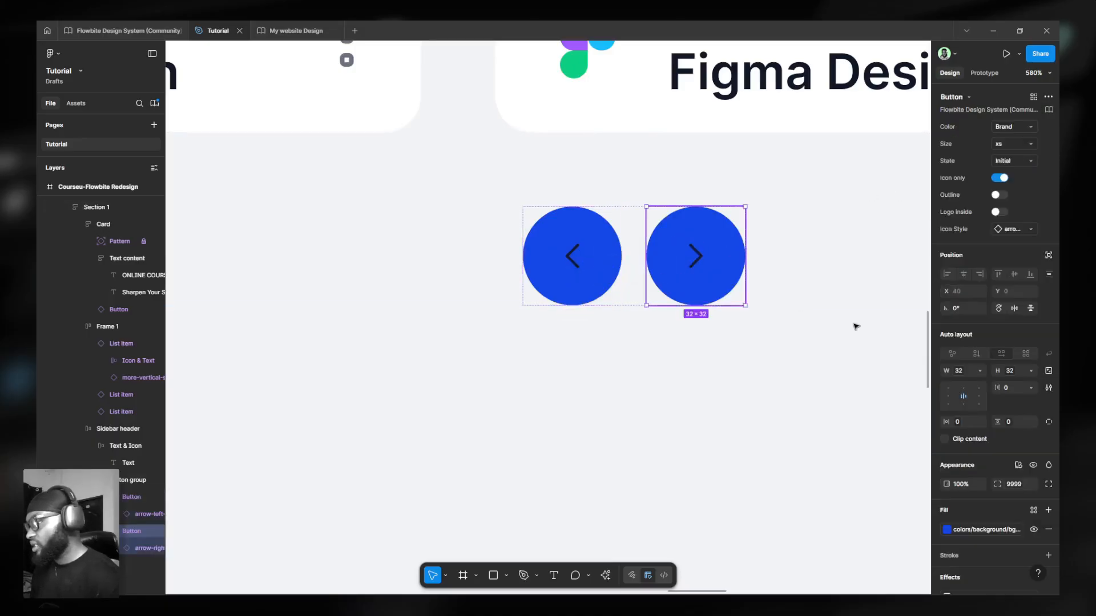
{"action": "scroll", "coordinate": [998, 479], "scroll_direction": "down", "scroll_amount": 2}
{"action": "left_click", "coordinate": [972, 492]}
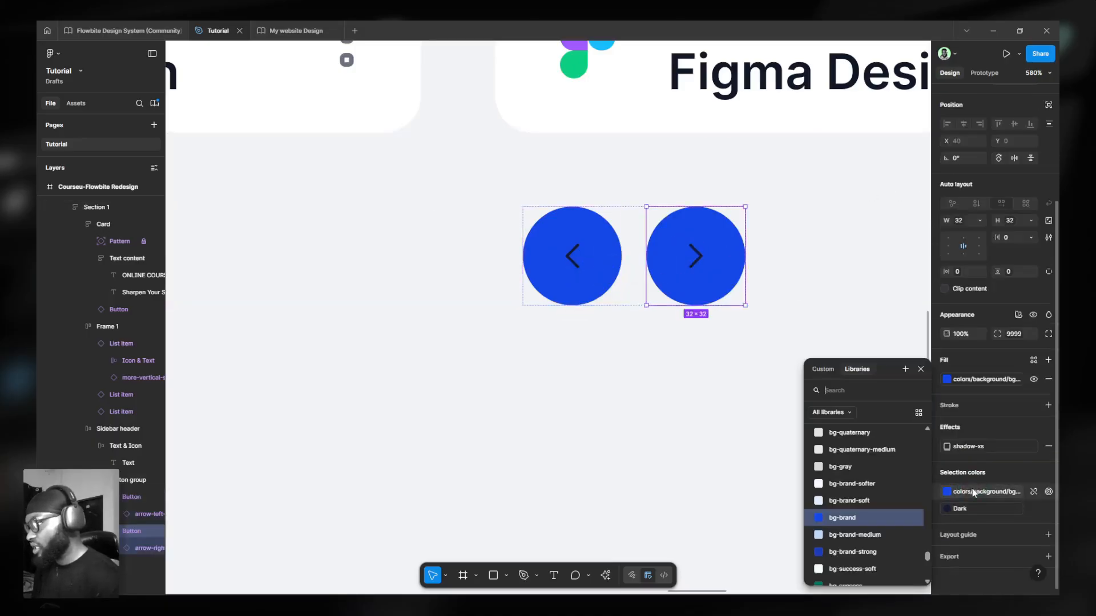
{"action": "type", "text": "indigo"}
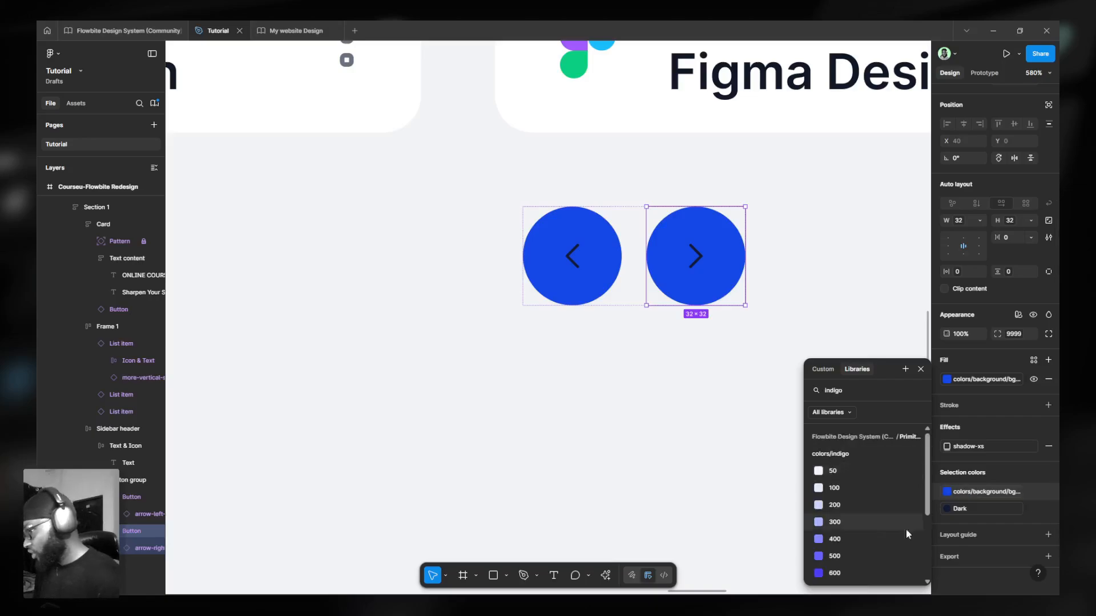
{"action": "left_click", "coordinate": [851, 555]}
Replace the Dark colour of the arrow in the right-arrow button with the text-white variable.
{"action": "left_click", "coordinate": [974, 508]}
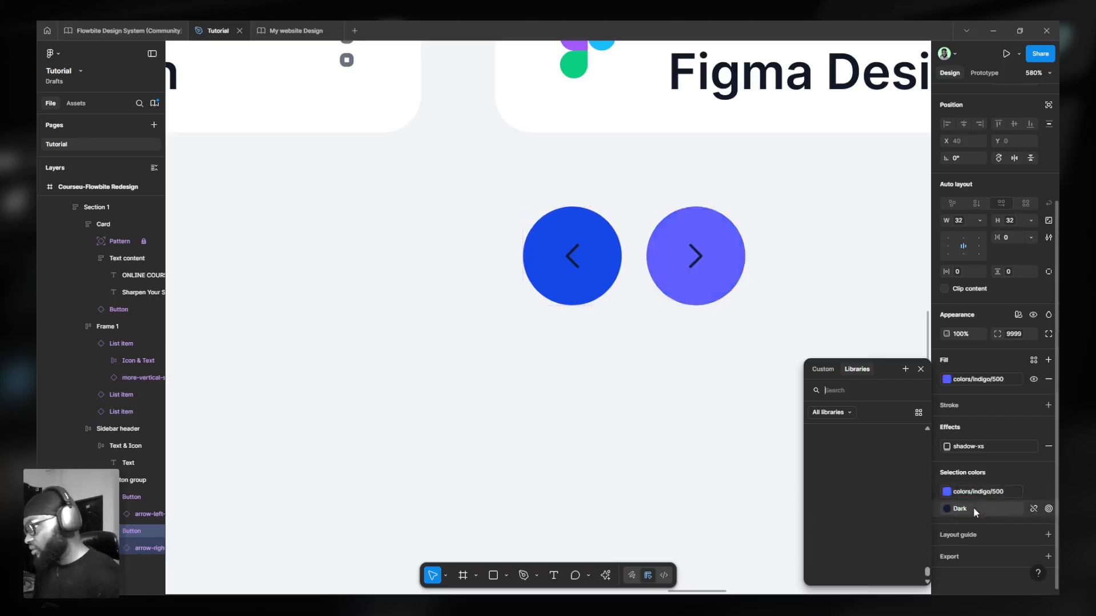
{"action": "type", "text": "w"}
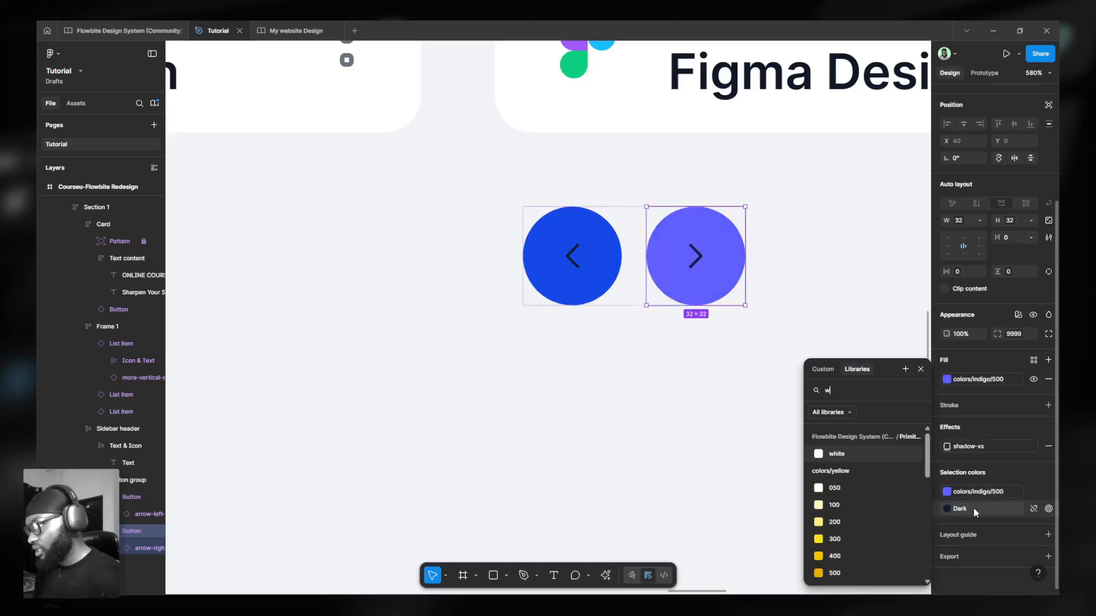
{"action": "key", "text": "BackSpace"}
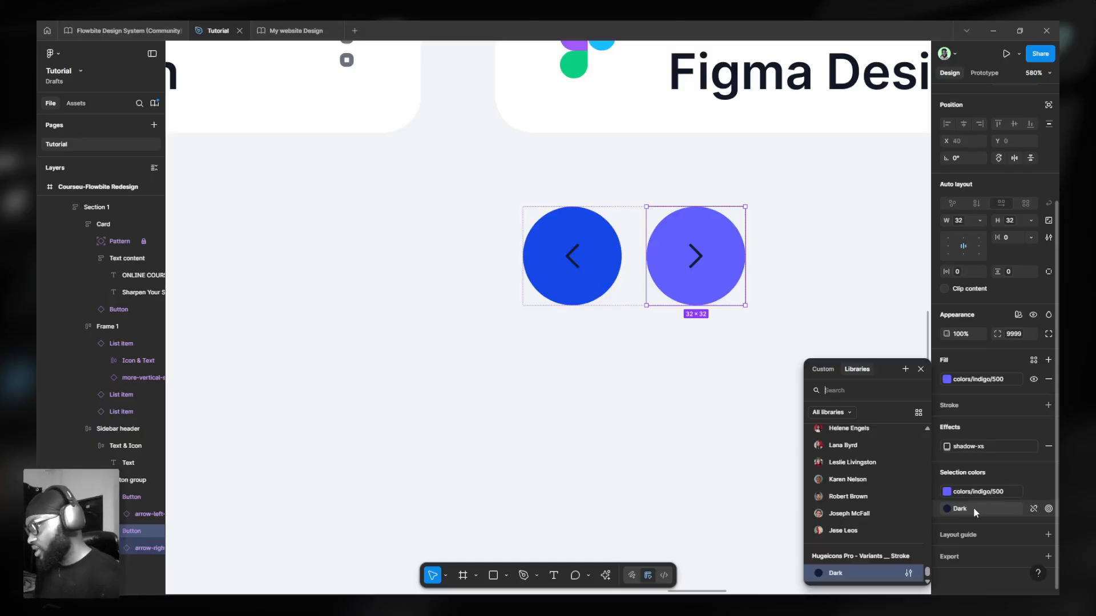
{"action": "type", "text": "b"}
{"action": "key", "text": "BackSpace"}
{"action": "type", "text": "text pr"}
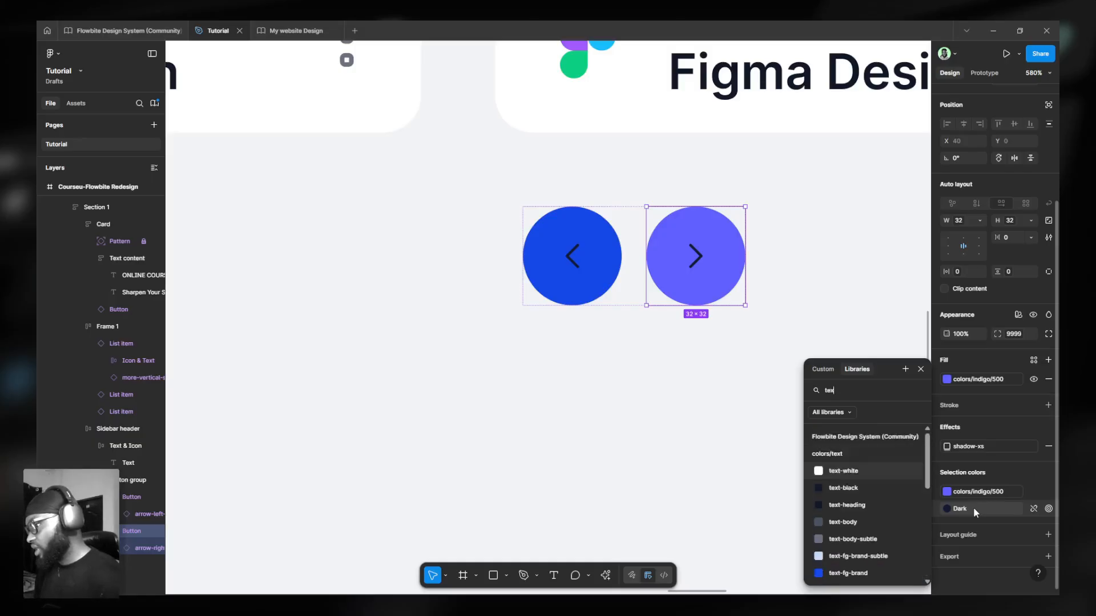
{"action": "key", "text": "BackSpace"}
{"action": "key", "text": "BackSpace"}
{"action": "key", "text": "BackSpace"}
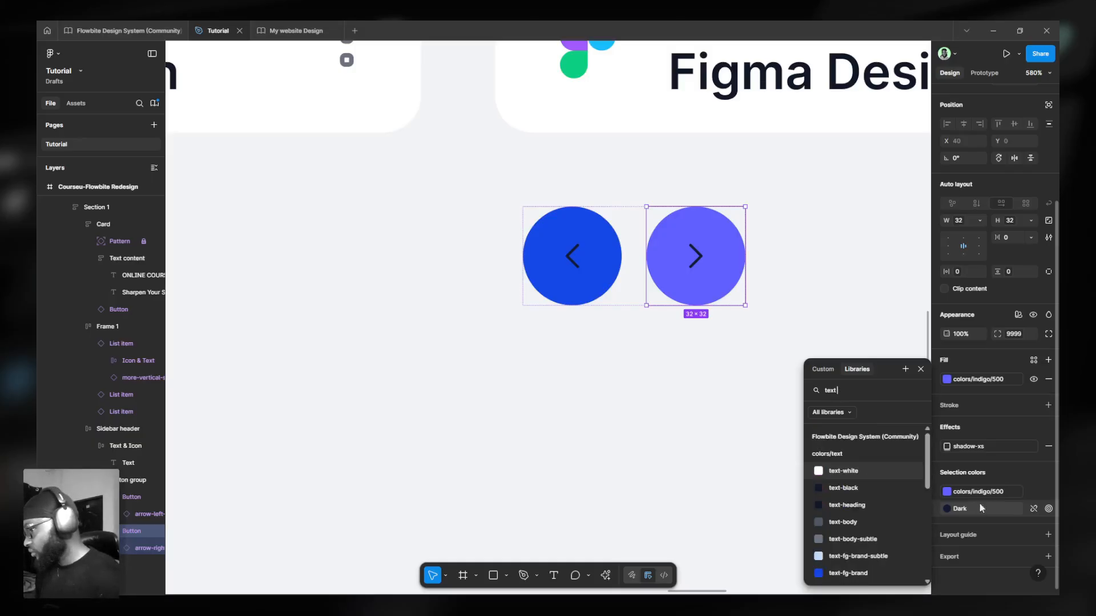
{"action": "left_click", "coordinate": [856, 471]}
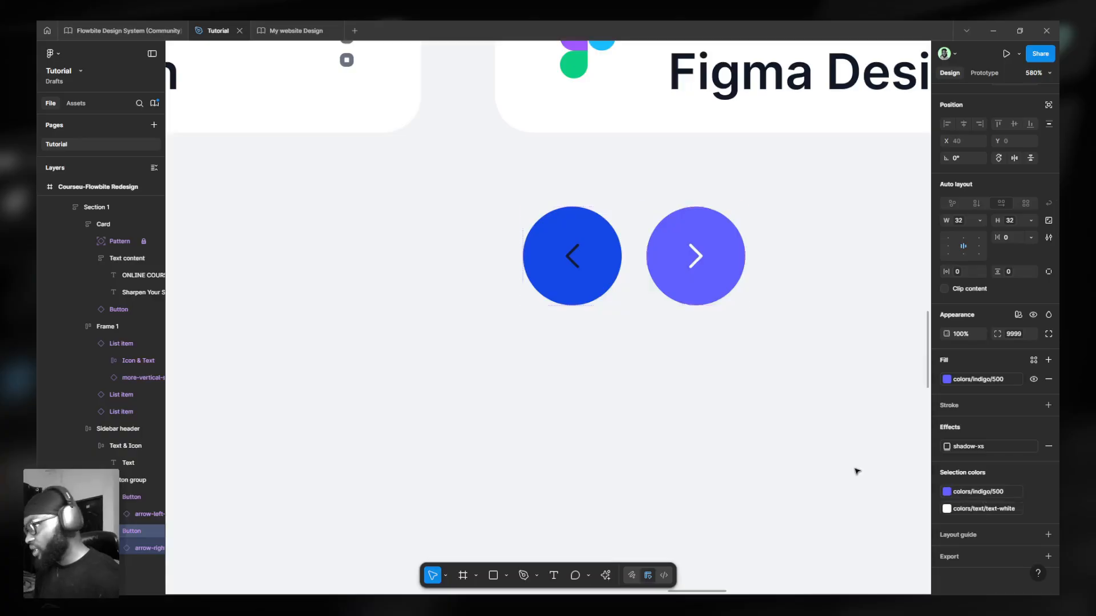
Apply the bg-primary colour variable to the fill of the left-arrow button.
{"action": "left_click", "coordinate": [571, 257]}
{"action": "left_click", "coordinate": [946, 379]}
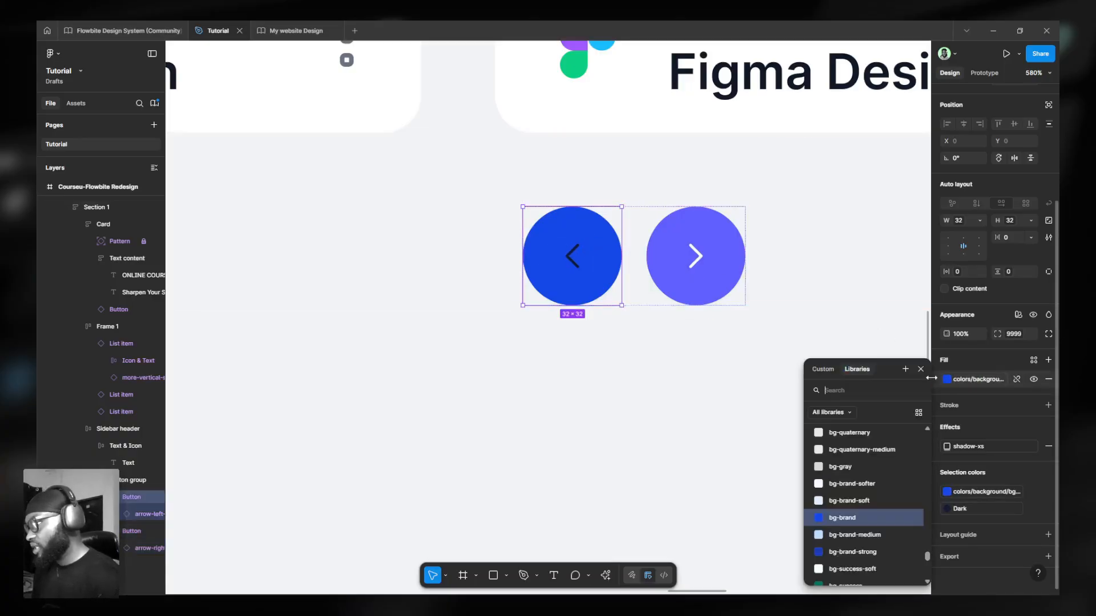
{"action": "type", "text": "bg"}
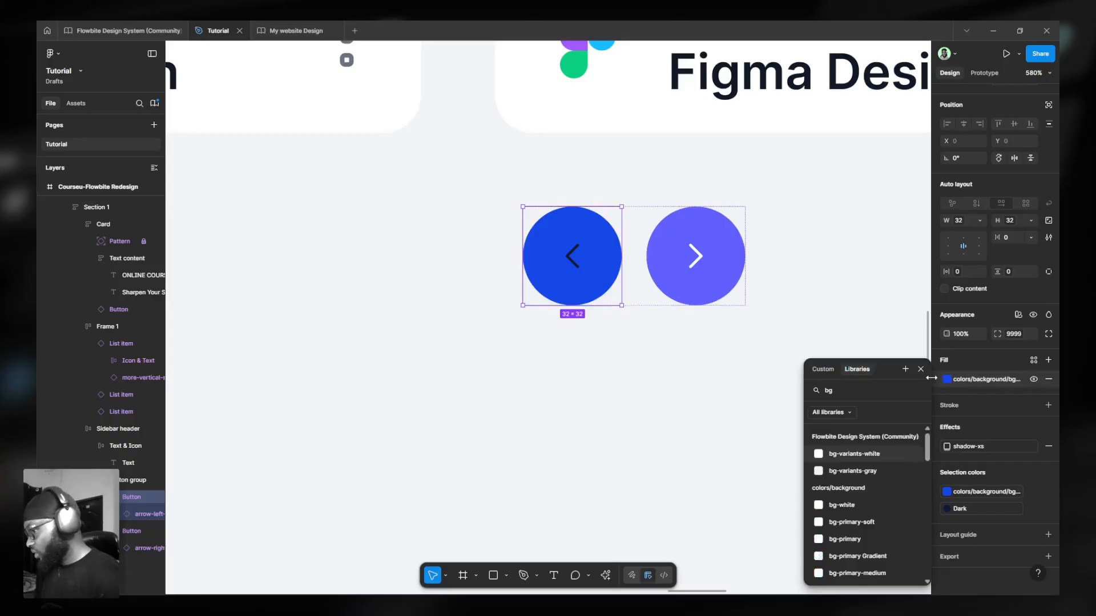
{"action": "left_click", "coordinate": [846, 539]}
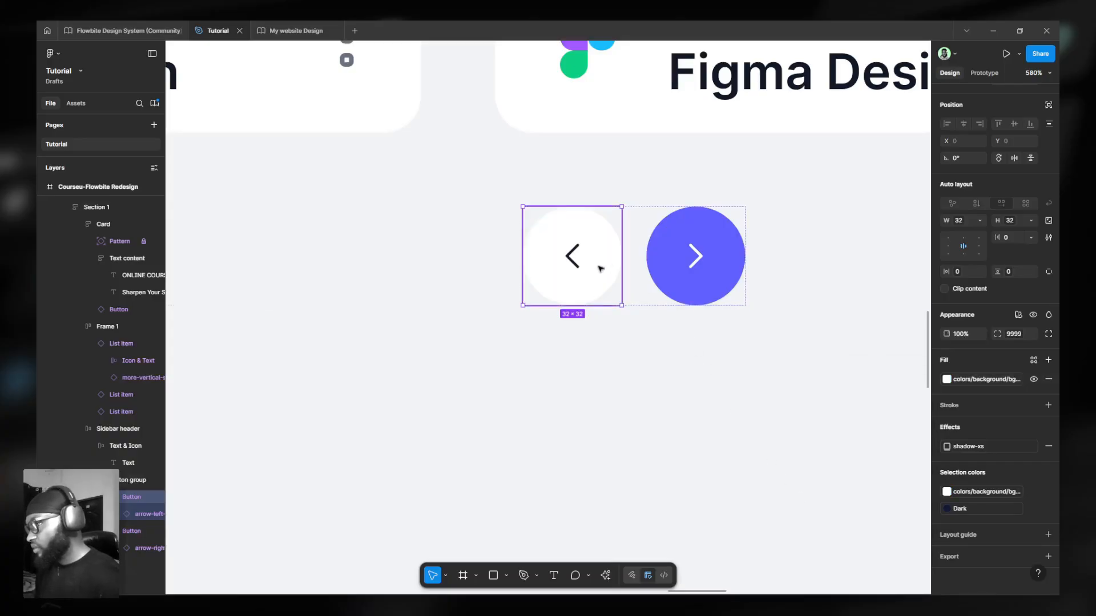
Check the previous-arrow button in the reference design and recolour the left-arrow button's Dark arrow to indigo 500.
{"action": "scroll", "coordinate": [600, 268], "scroll_direction": "down", "scroll_amount": 10}
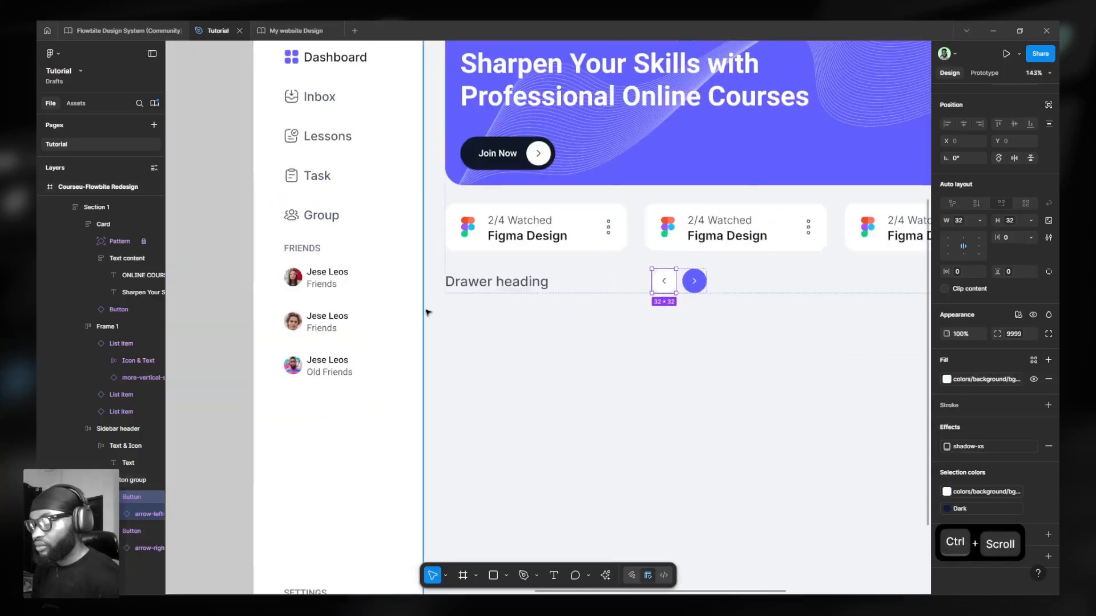
{"action": "scroll", "coordinate": [650, 338], "scroll_direction": "down", "scroll_amount": 5}
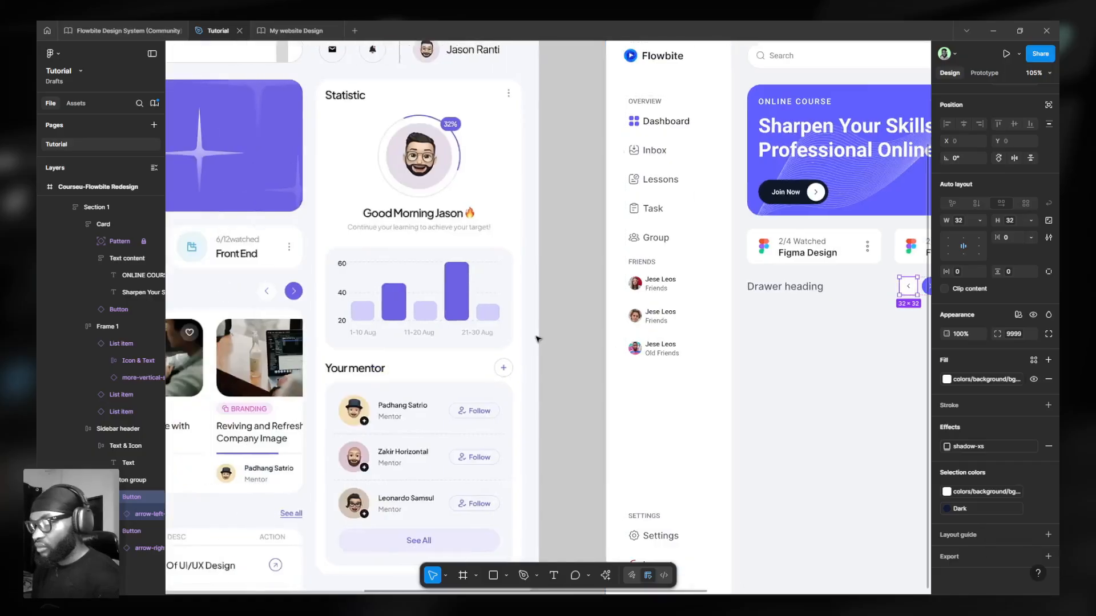
{"action": "scroll", "coordinate": [263, 303], "scroll_direction": "up", "scroll_amount": 3}
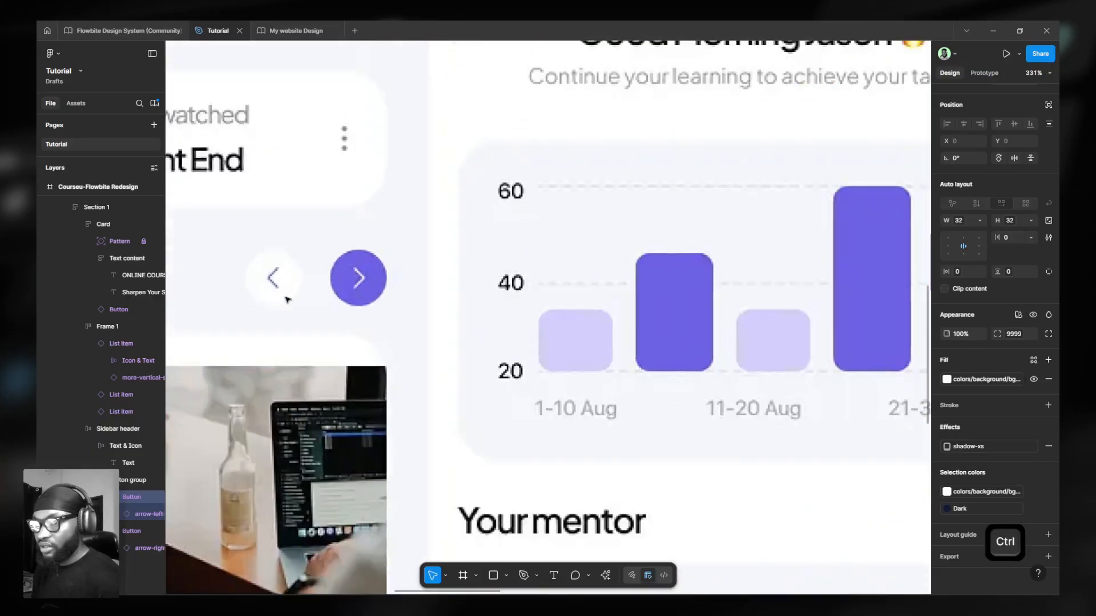
{"action": "scroll", "coordinate": [355, 349], "scroll_direction": "down", "scroll_amount": 10}
{"action": "scroll", "coordinate": [808, 349], "scroll_direction": "up", "scroll_amount": 3}
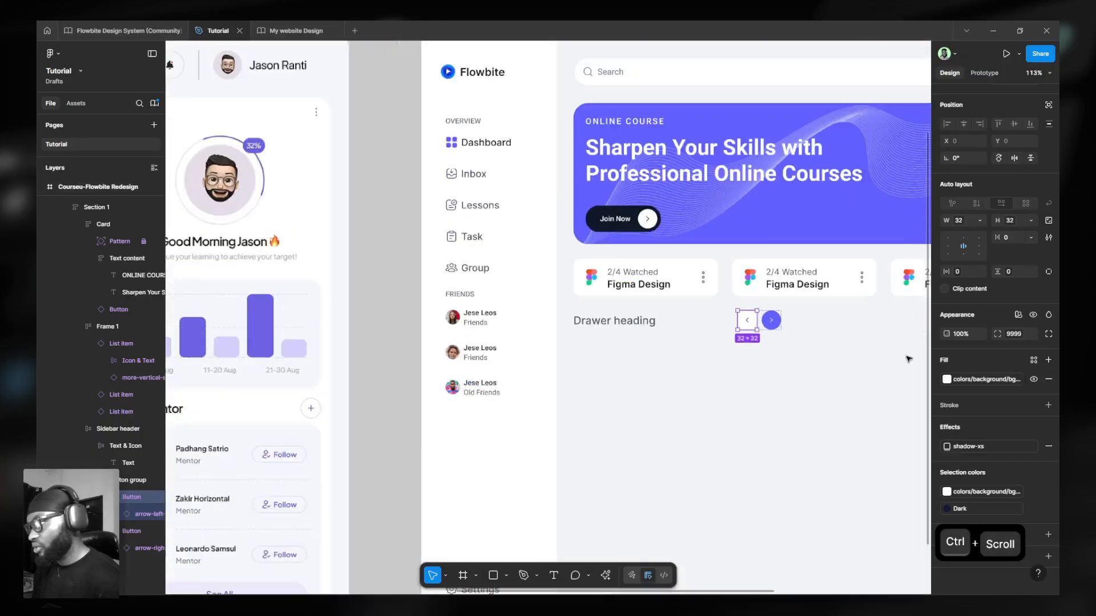
{"action": "left_click", "coordinate": [968, 512]}
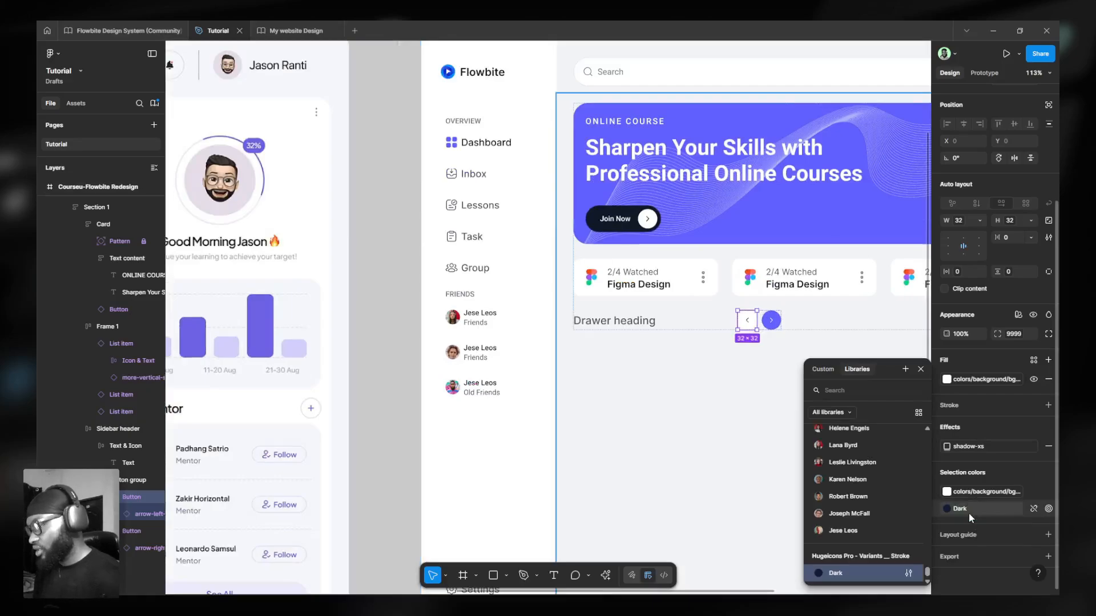
{"action": "type", "text": "indigo"}
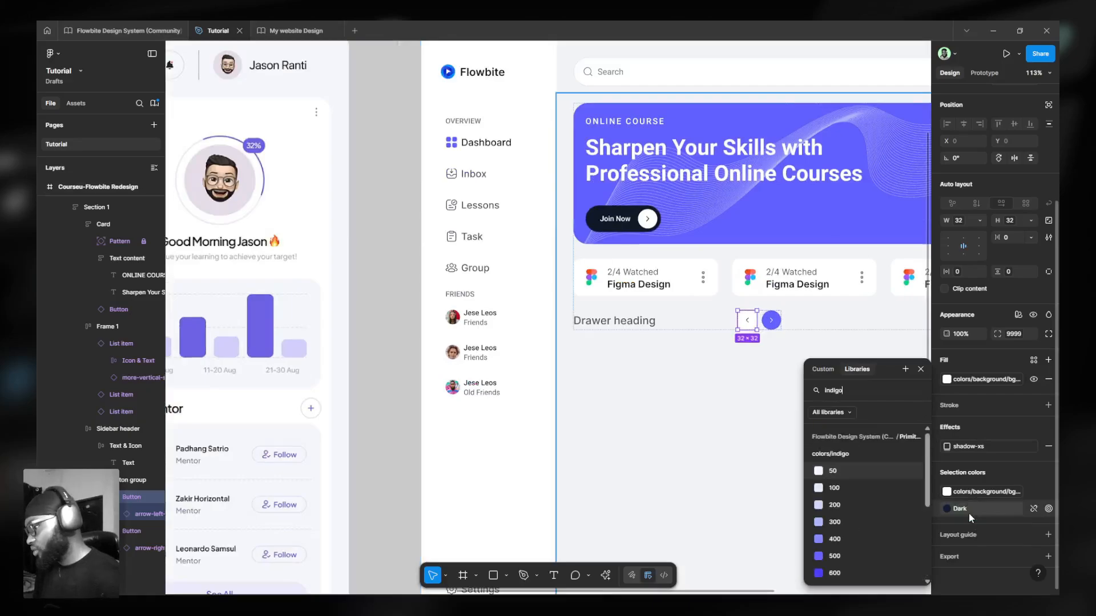
{"action": "left_click", "coordinate": [835, 556]}
{"action": "scroll", "coordinate": [833, 339], "scroll_direction": "up", "scroll_amount": 2}
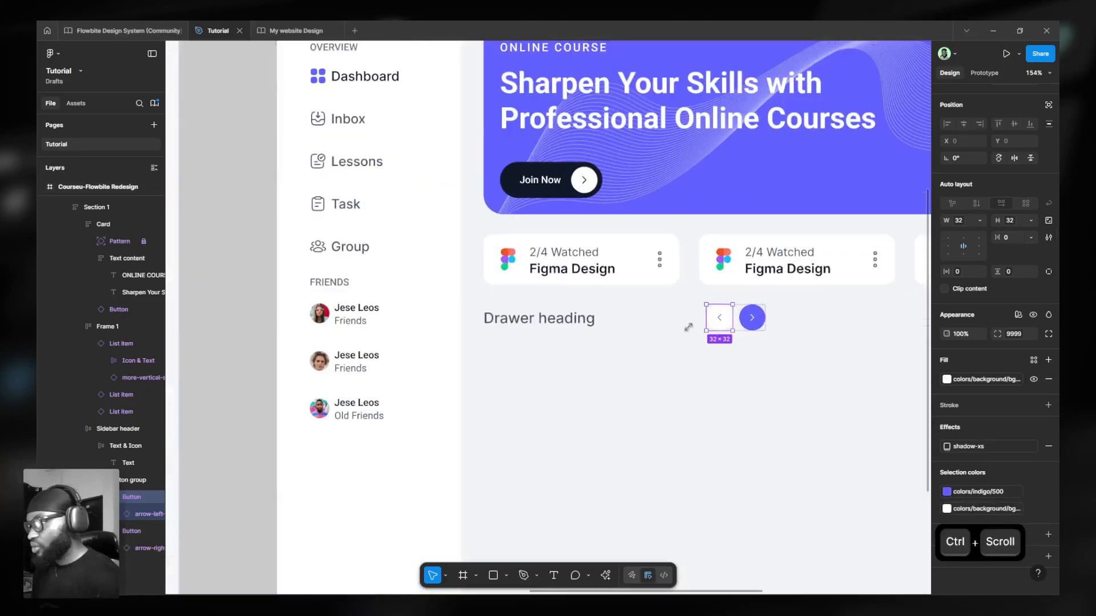
Copy the "Drawer heading" text from the redesign and place the copy just below the reference design's "Continue Watching" title.
{"action": "scroll", "coordinate": [724, 305], "scroll_direction": "down", "scroll_amount": 4}
{"action": "scroll", "coordinate": [724, 305], "scroll_direction": "down", "scroll_amount": 3}
{"action": "left_click", "coordinate": [656, 310], "text": "ctrl"}
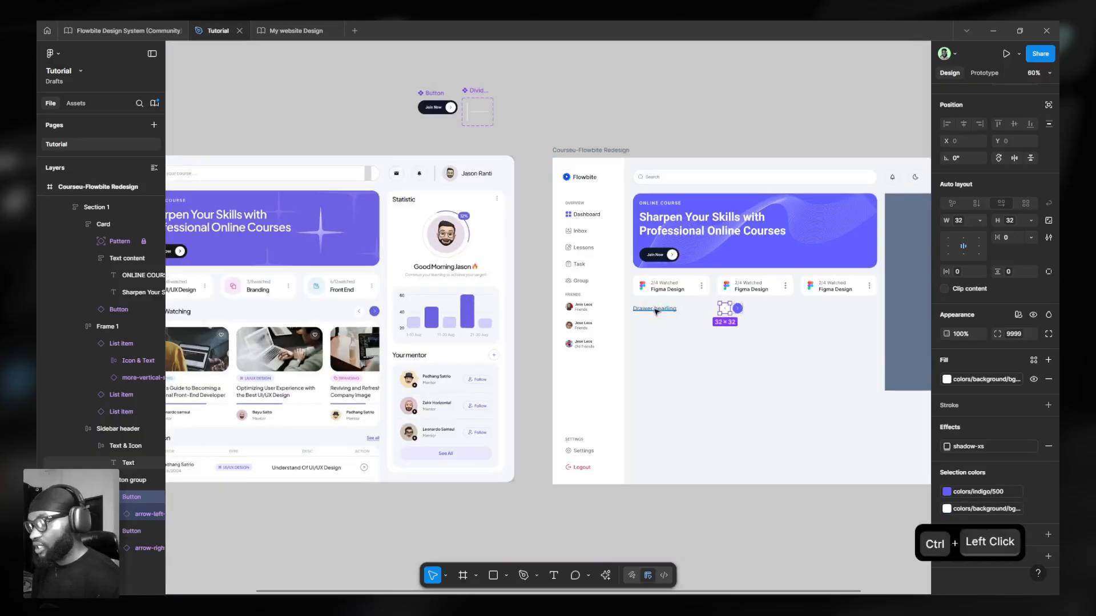
{"action": "scroll", "coordinate": [662, 313], "scroll_direction": "left", "scroll_amount": 2}
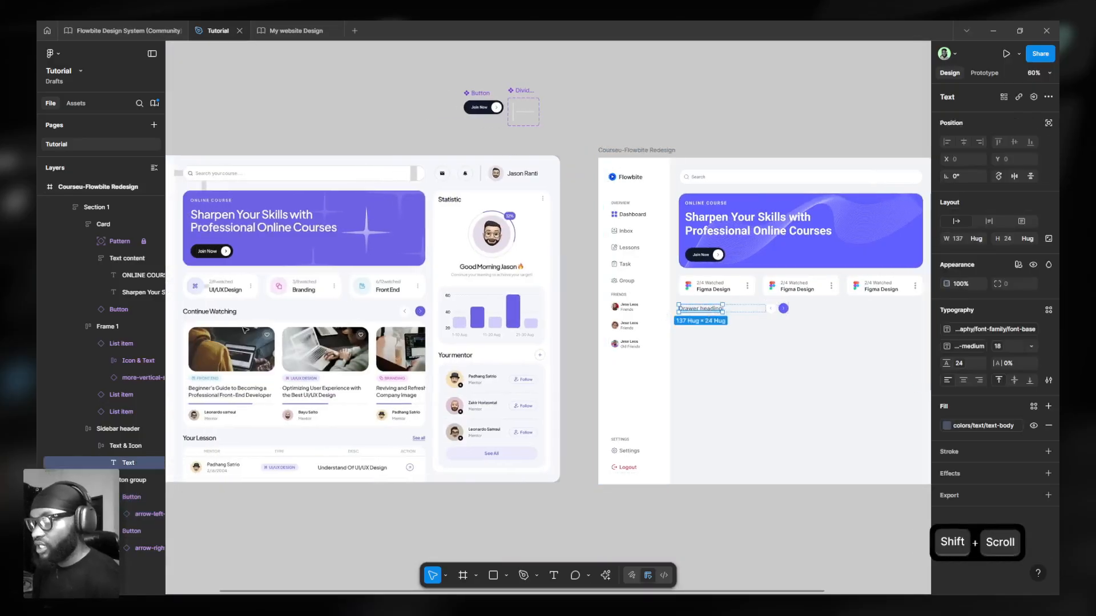
{"action": "scroll", "coordinate": [419, 326], "scroll_direction": "left", "scroll_amount": 4}
{"action": "scroll", "coordinate": [419, 326], "scroll_direction": "up", "scroll_amount": 8}
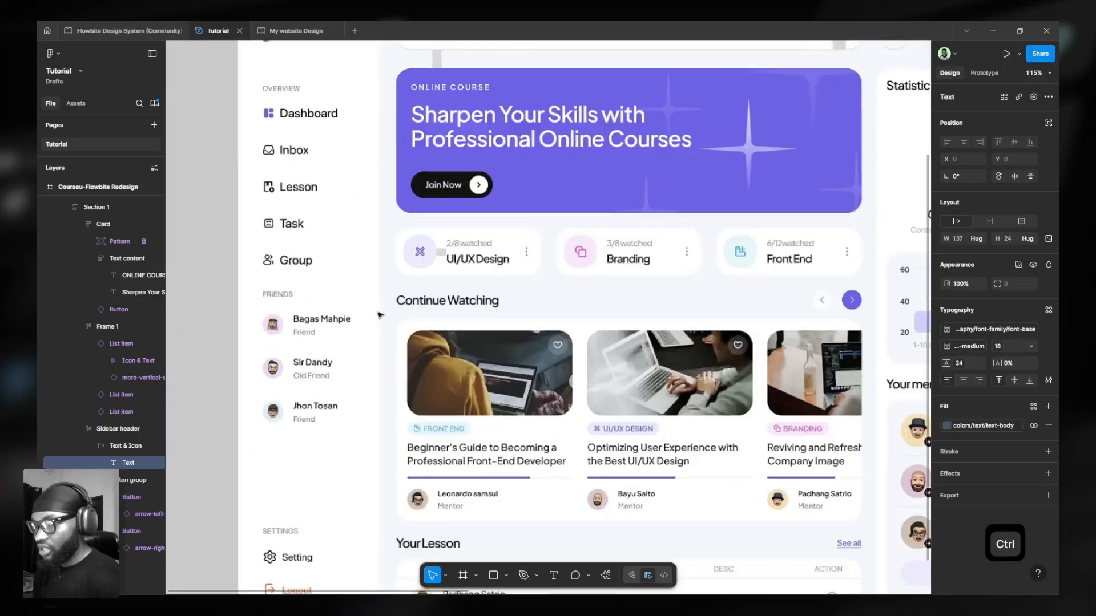
{"action": "key", "text": "ctrl+v"}
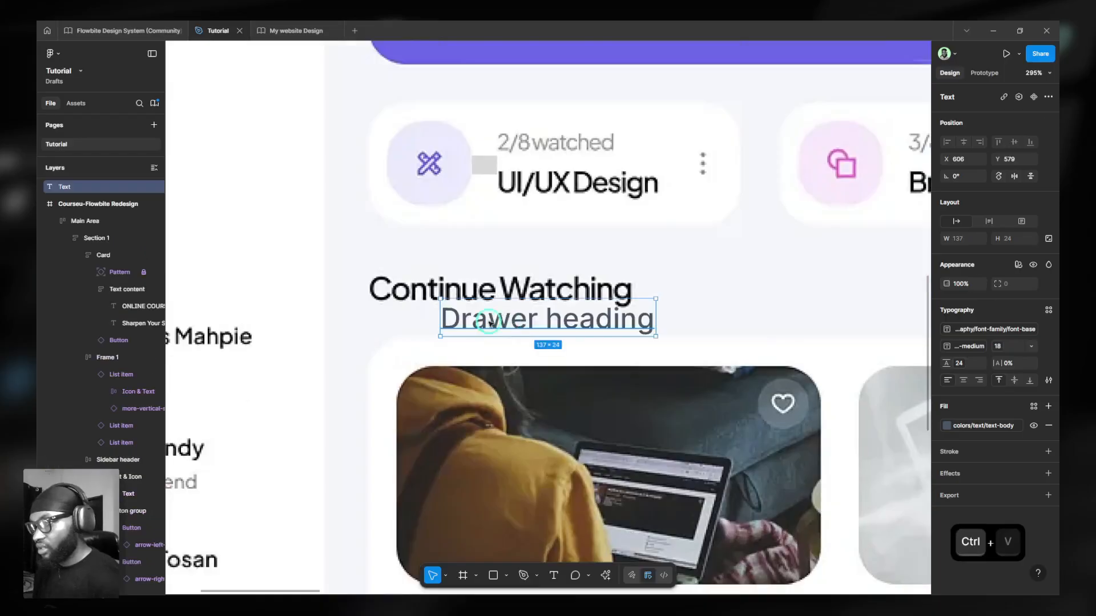
{"action": "left_click_drag", "start_coordinate": [508, 311], "coordinate": [451, 336]}
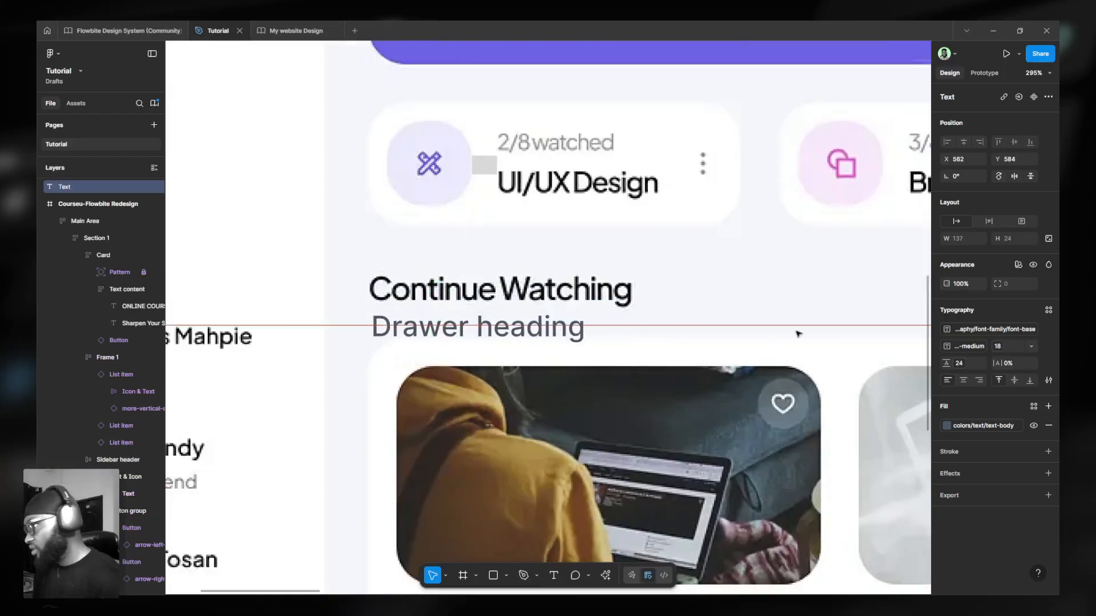
Apply the text-xl font-size variable to the copied heading and lay it over the "Continue Watching" title for comparison.
{"action": "left_click", "coordinate": [997, 348]}
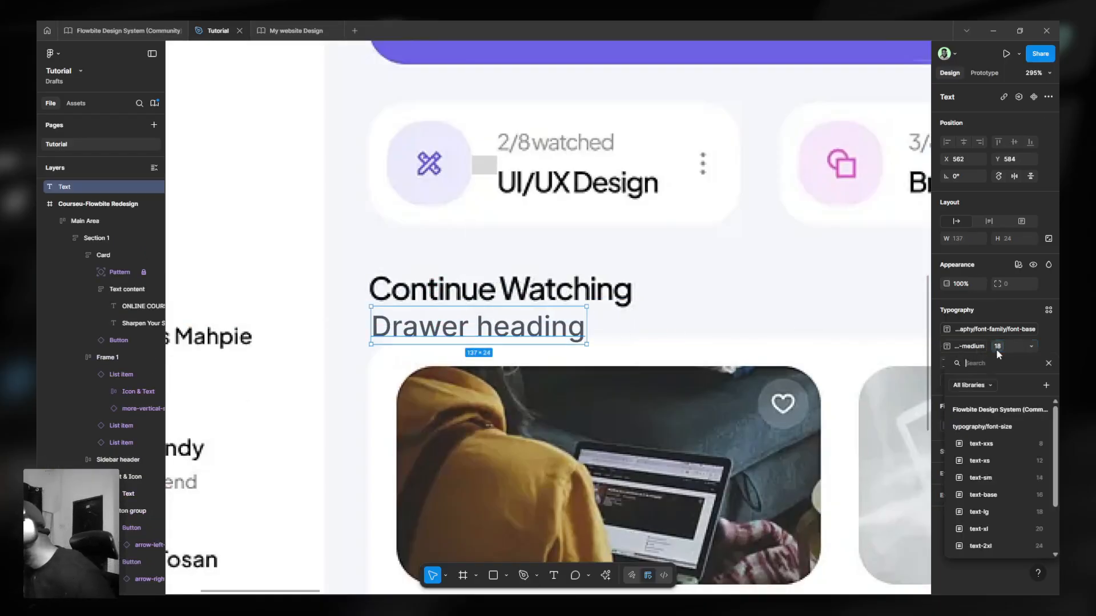
{"action": "mouse_move", "coordinate": [1002, 376]}
{"action": "left_mouse_down"}
{"action": "mouse_move", "coordinate": [741, 276]}
{"action": "mouse_move", "coordinate": [702, 180]}
{"action": "left_mouse_up"}
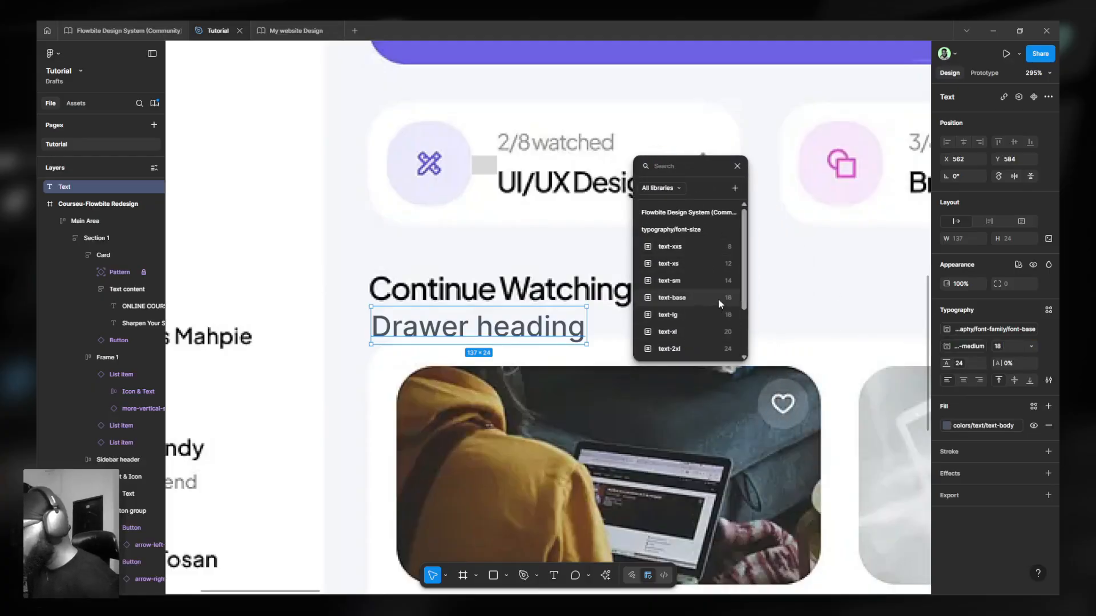
{"action": "left_click", "coordinate": [714, 314]}
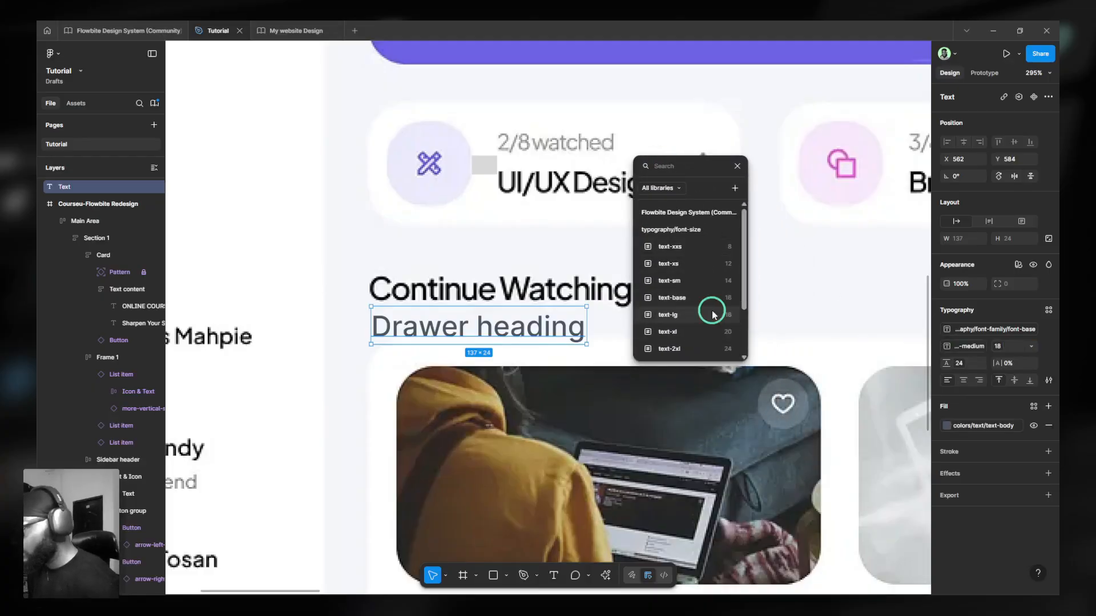
{"action": "left_click", "coordinate": [996, 349]}
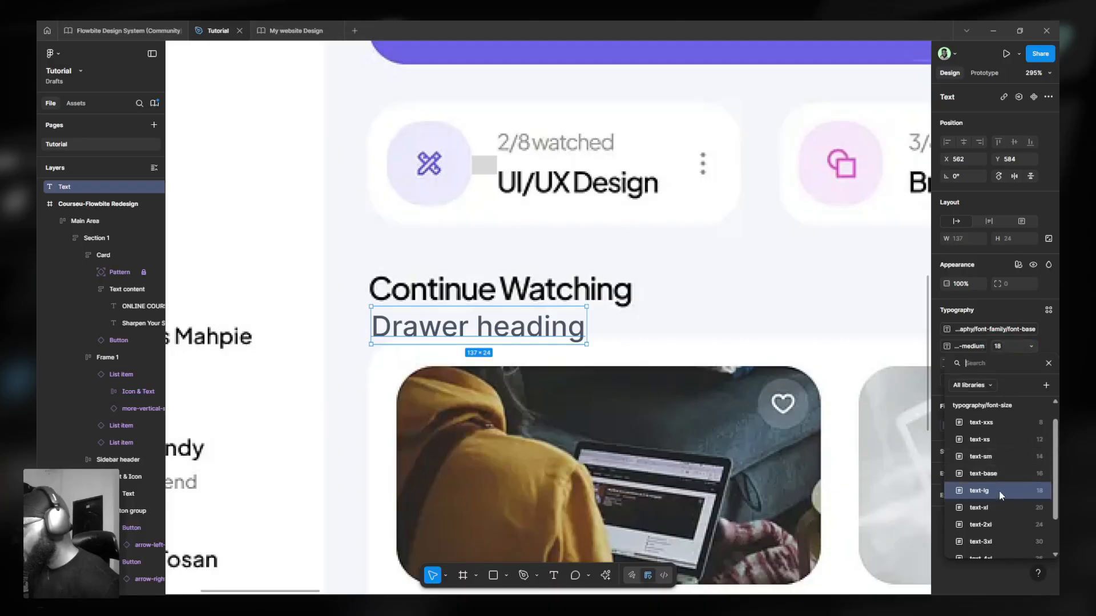
{"action": "left_click", "coordinate": [999, 507]}
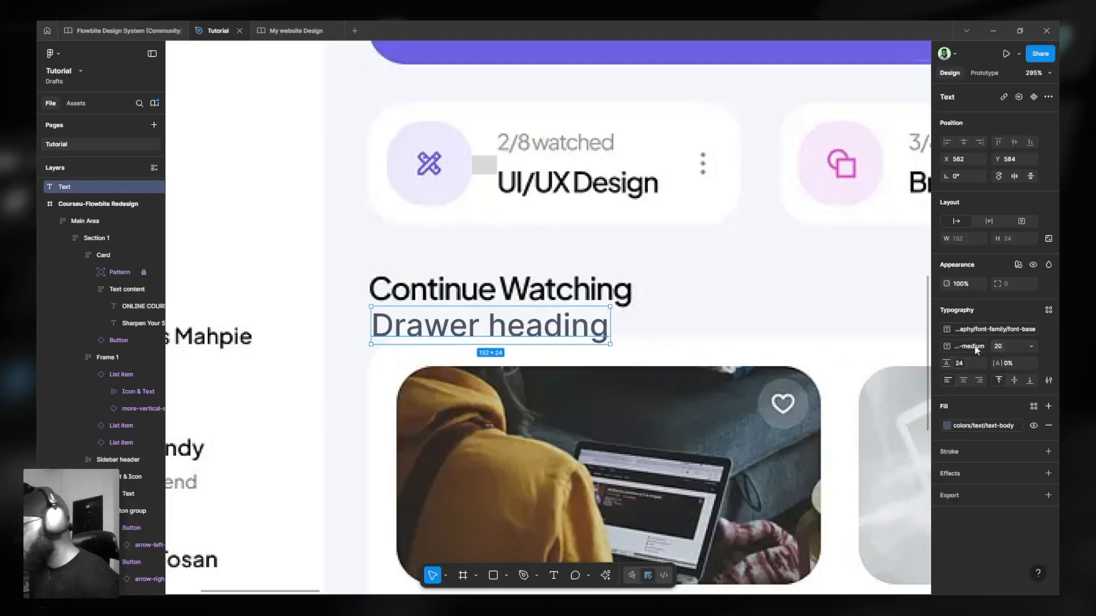
{"action": "left_click_drag", "start_coordinate": [403, 326], "coordinate": [403, 289]}
{"action": "key", "text": "ctrl"}
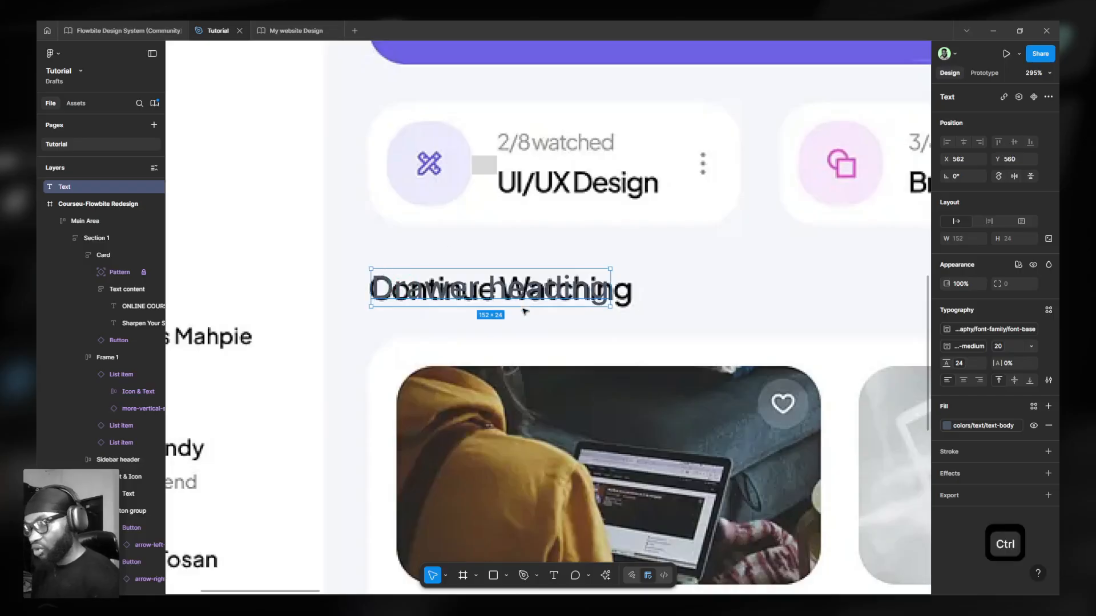
Copy the resized heading's properties and paste them onto the "Drawer heading" text in the redesign frame.
{"action": "key", "text": "ctrl+alt+c"}
{"action": "scroll", "coordinate": [446, 325], "scroll_direction": "down", "scroll_amount": 5}
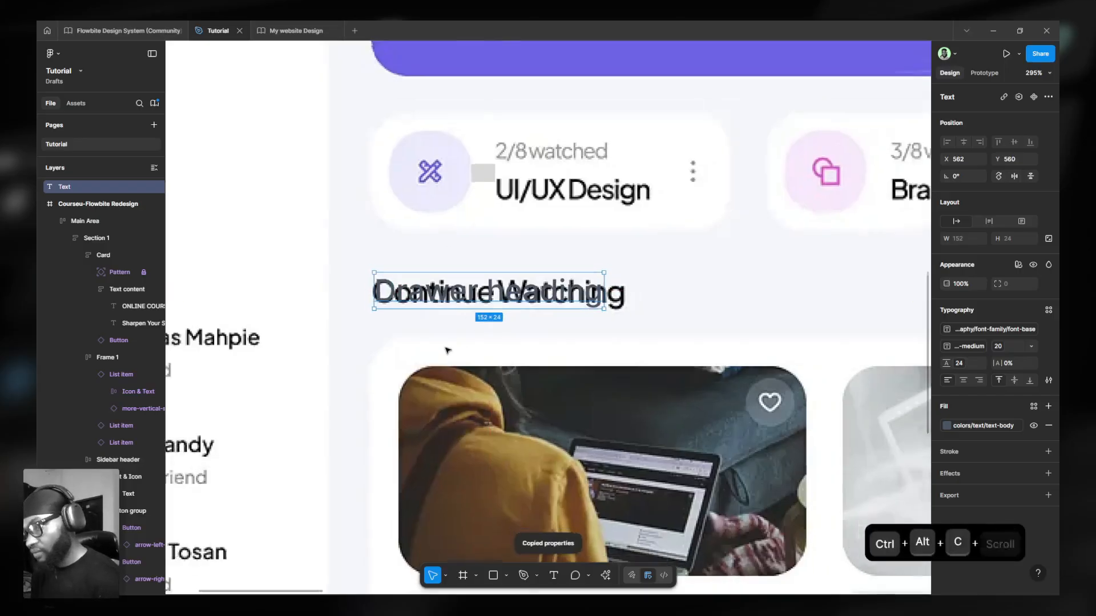
{"action": "scroll", "coordinate": [439, 324], "scroll_direction": "down", "scroll_amount": 3}
{"action": "scroll", "coordinate": [822, 320], "scroll_direction": "right", "scroll_amount": 3}
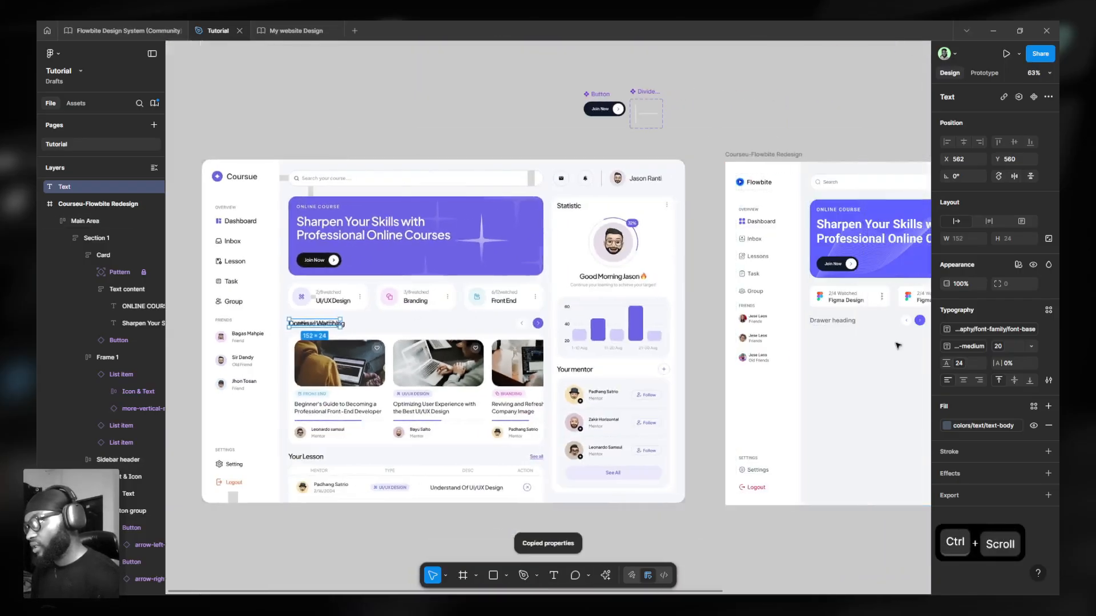
{"action": "left_click", "coordinate": [840, 321], "text": "ctrl"}
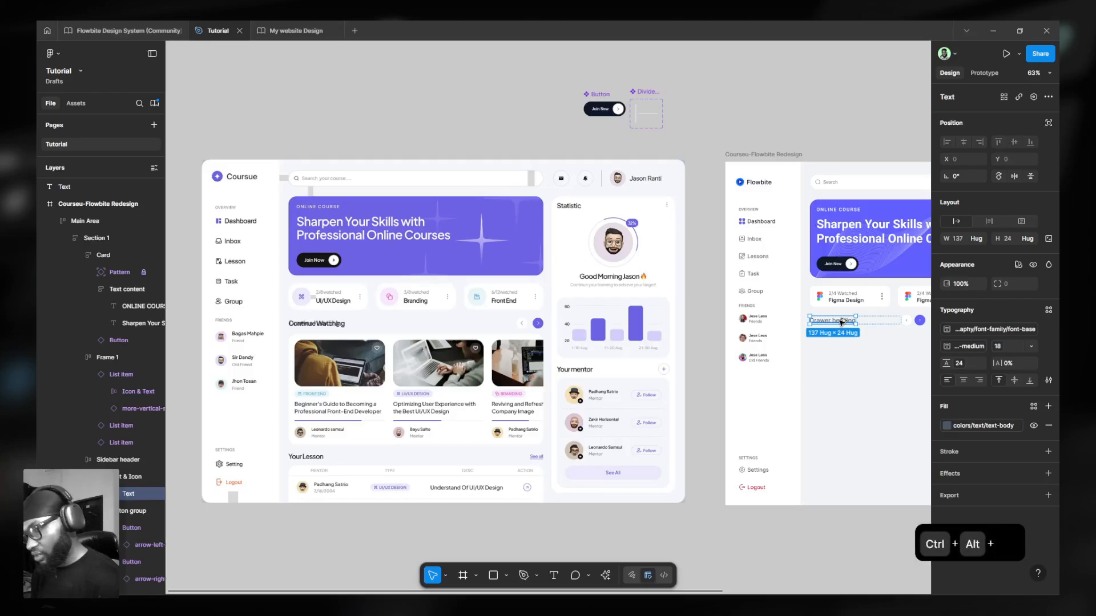
{"action": "key", "text": "ctrl+alt+v"}
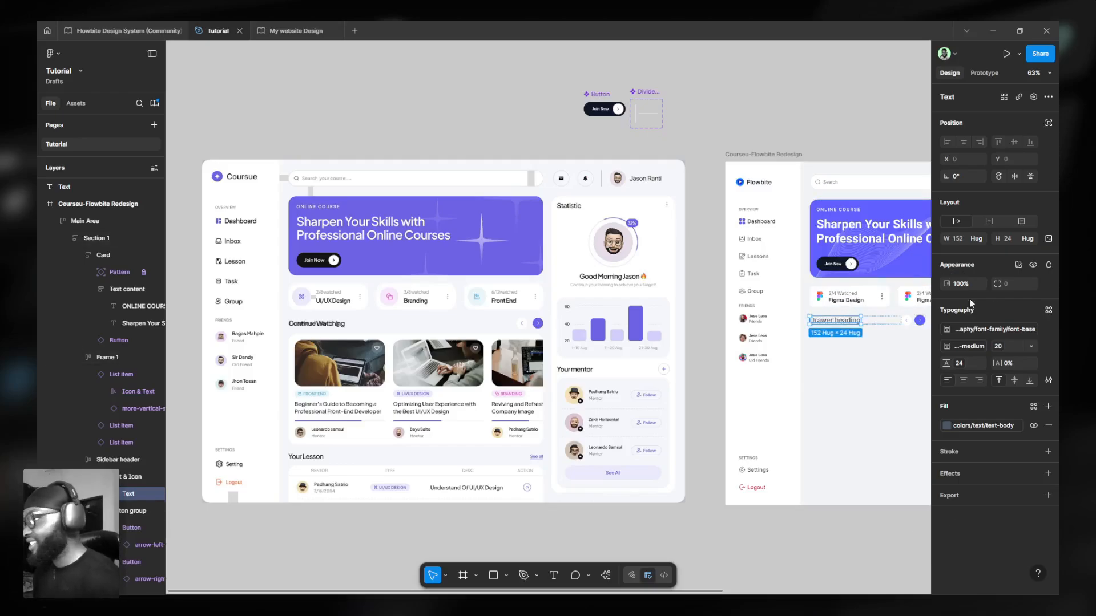
Set the redesign's "Drawer heading" text width to fill its container.
{"action": "scroll", "coordinate": [835, 337], "scroll_direction": "right", "scroll_amount": 3}
{"action": "scroll", "coordinate": [835, 337], "scroll_direction": "up", "scroll_amount": 3}
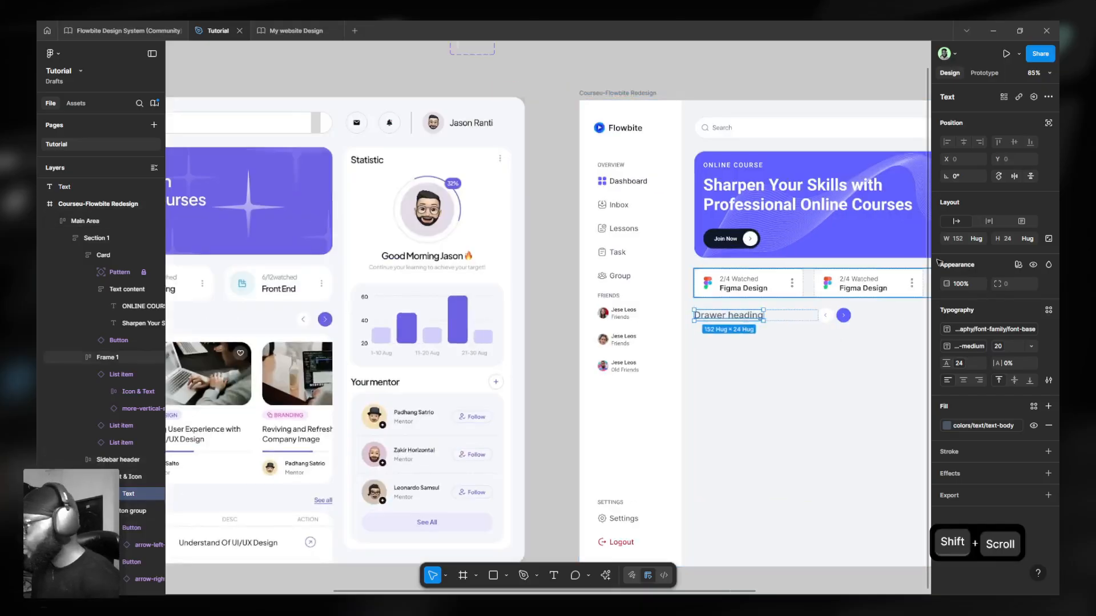
{"action": "left_click", "coordinate": [976, 239]}
{"action": "left_click", "coordinate": [967, 251]}
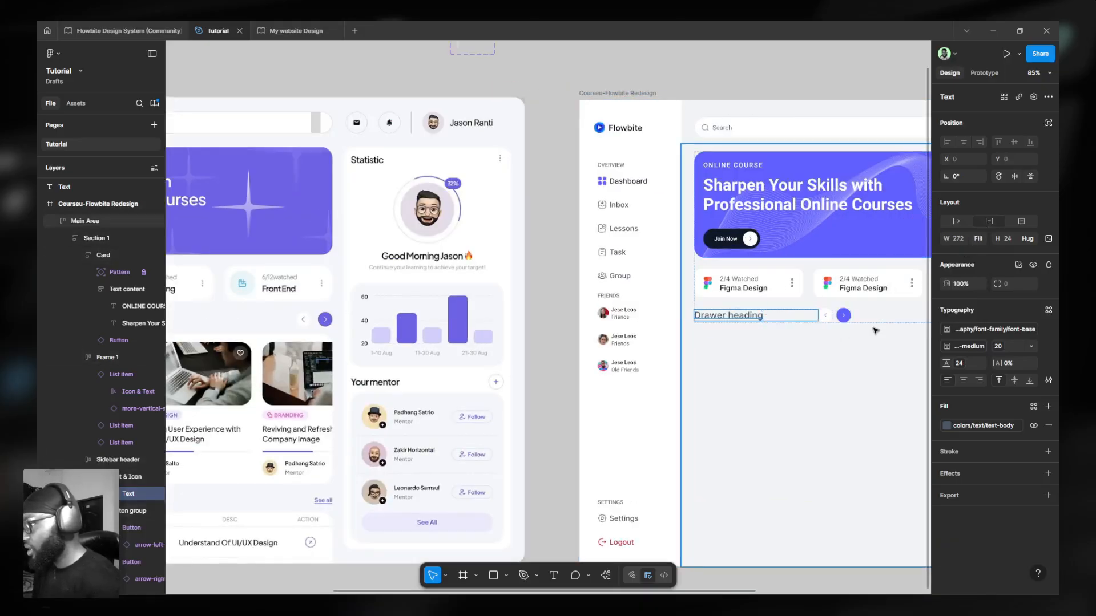
Set the width of the whole Sidebar header frame to Fill container so it spans the section.
{"action": "scroll", "coordinate": [871, 331], "scroll_direction": "right", "scroll_amount": 3}
{"action": "left_click", "coordinate": [753, 315]}
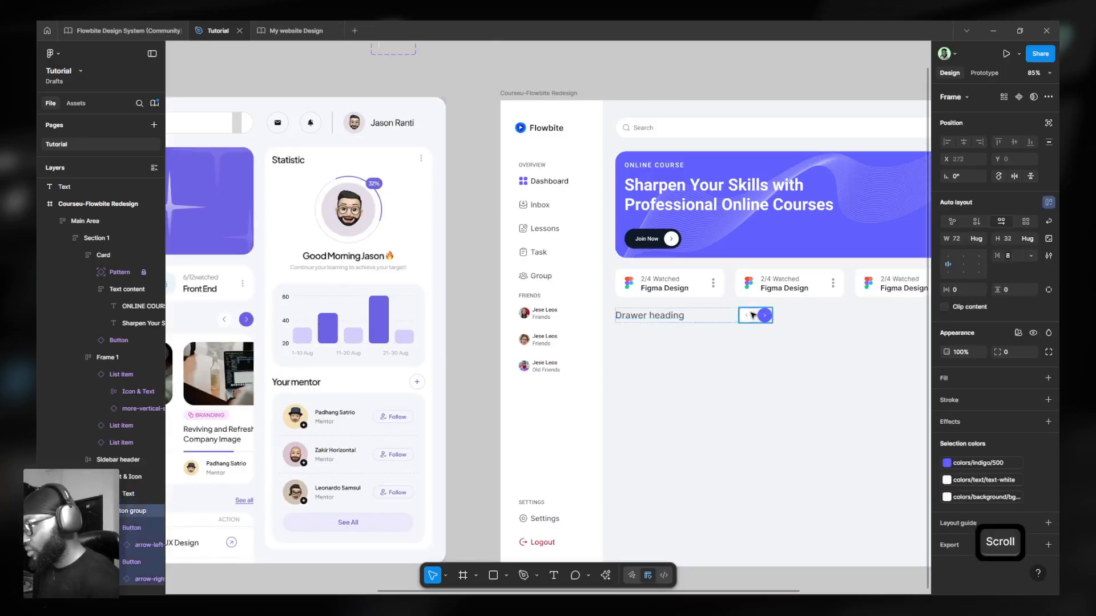
{"action": "key", "text": "shift+Return"}
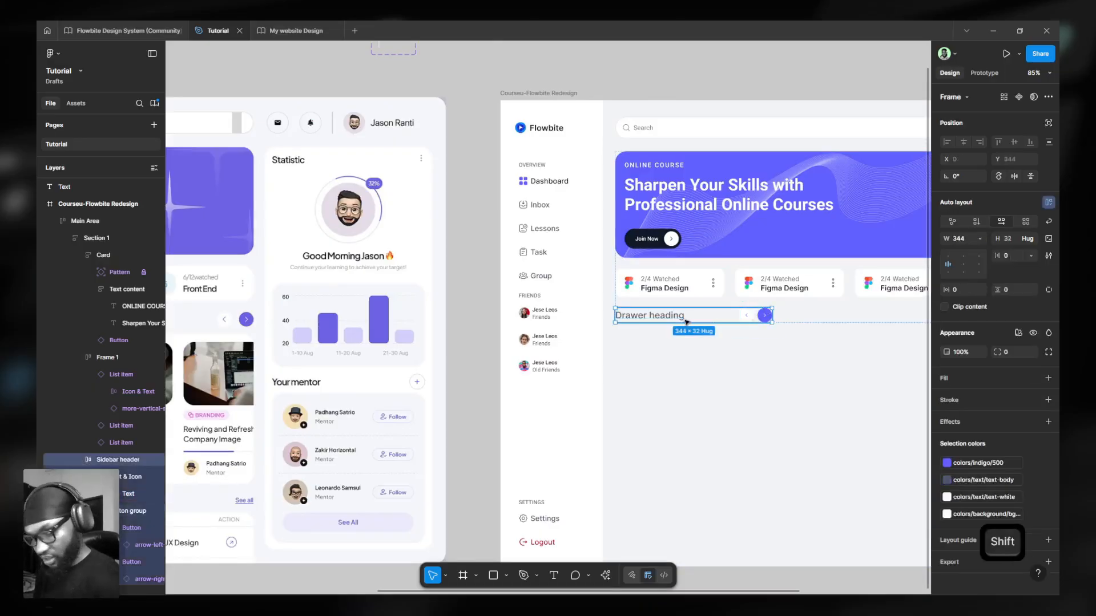
{"action": "left_click", "coordinate": [981, 238]}
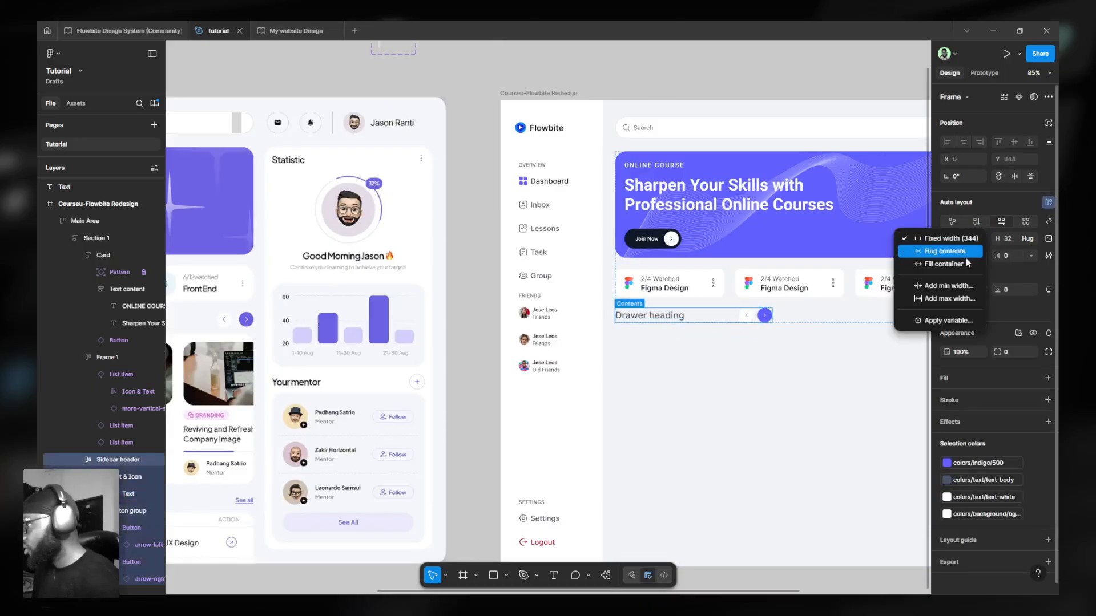
{"action": "left_click", "coordinate": [964, 265]}
{"action": "scroll", "coordinate": [692, 323], "scroll_direction": "right", "scroll_amount": 3}
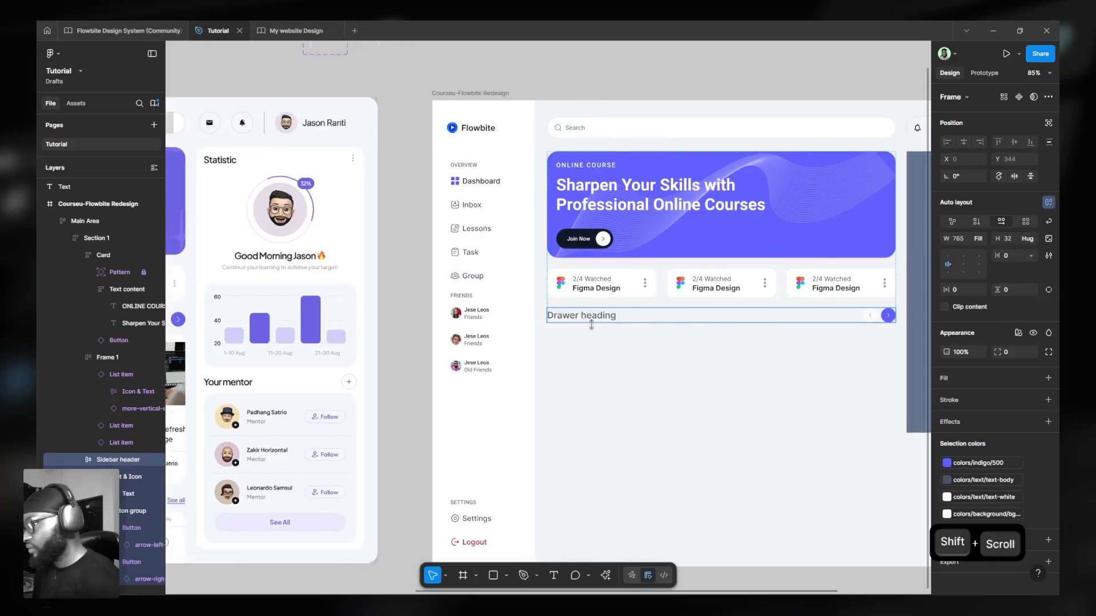
Replace the "Drawer heading" text's fill, trying the text-black variable before applying the text-heading colour variable.
{"action": "left_click", "coordinate": [619, 316], "text": "ctrl"}
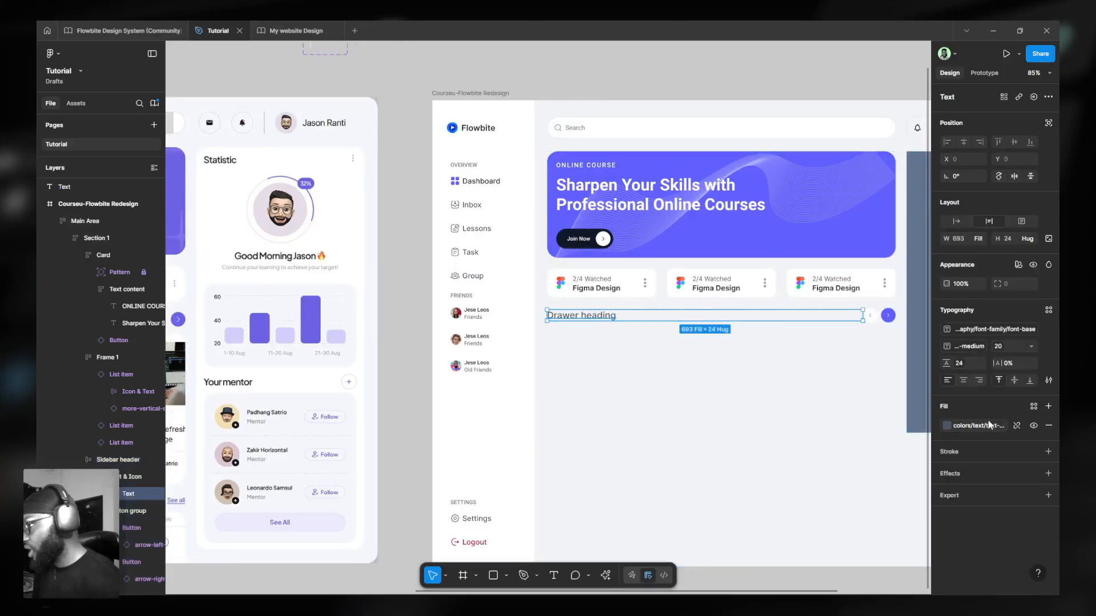
{"action": "left_click", "coordinate": [970, 426]}
{"action": "left_click", "coordinate": [878, 483]}
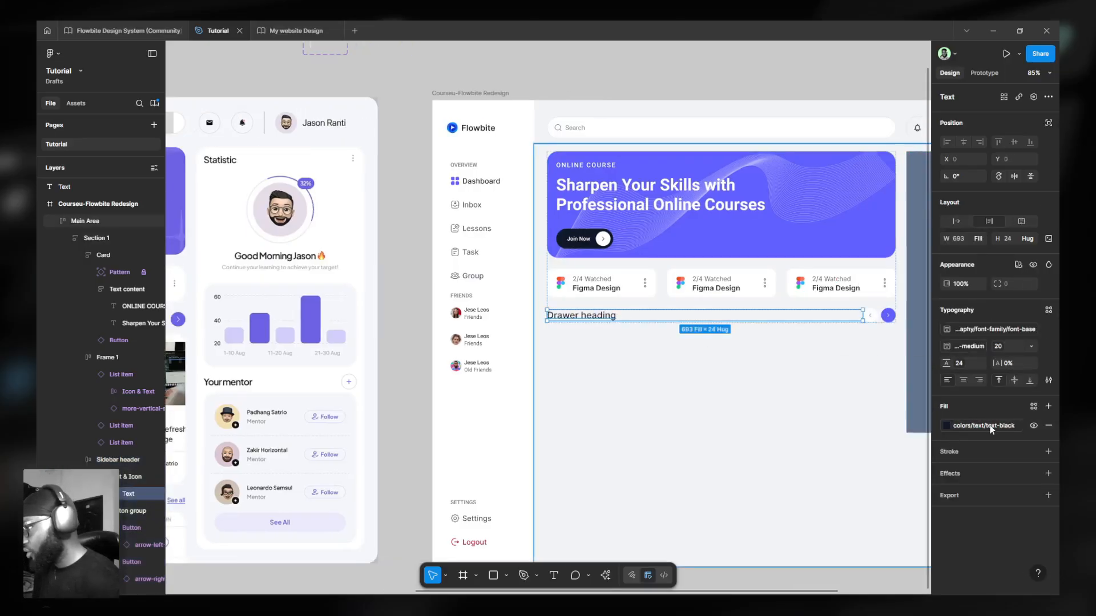
{"action": "left_click", "coordinate": [947, 425]}
{"action": "left_click", "coordinate": [870, 533]}
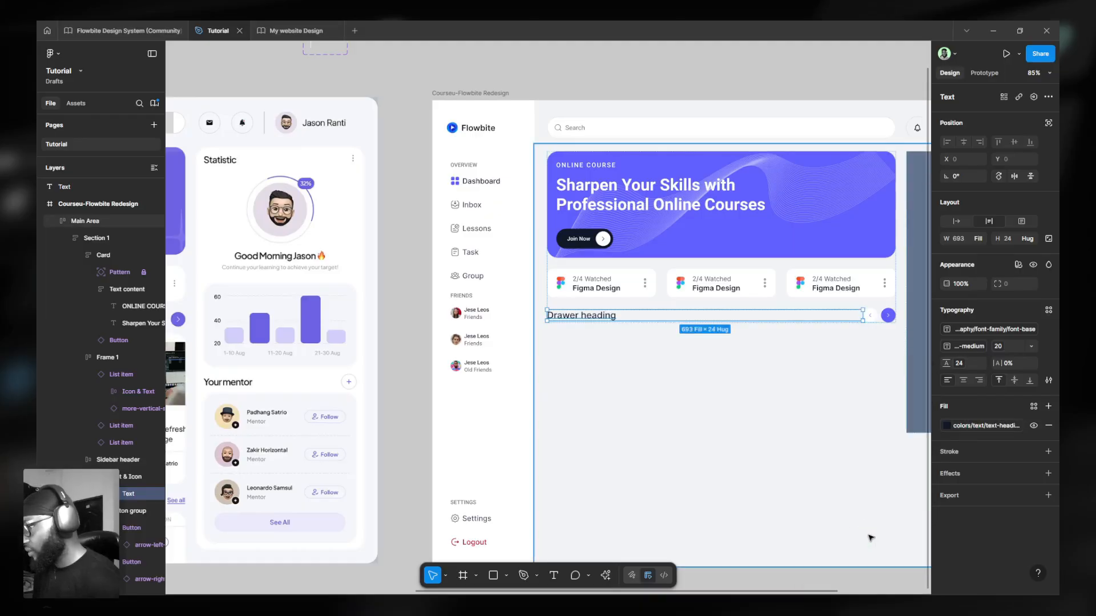
Set the gap between the heading text and arrow buttons in the Sidebar header frame to the 24 spacing variable.
{"action": "scroll", "coordinate": [894, 320], "scroll_direction": "up", "scroll_amount": 1}
{"action": "scroll", "coordinate": [894, 320], "scroll_direction": "up", "scroll_amount": 3}
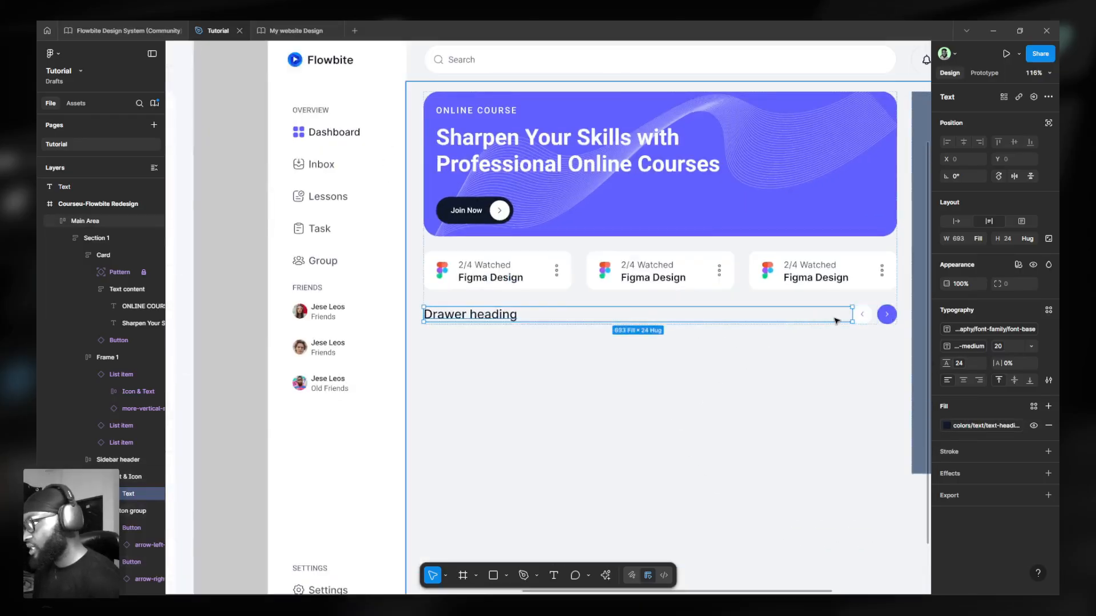
{"action": "key", "text": "Escape"}
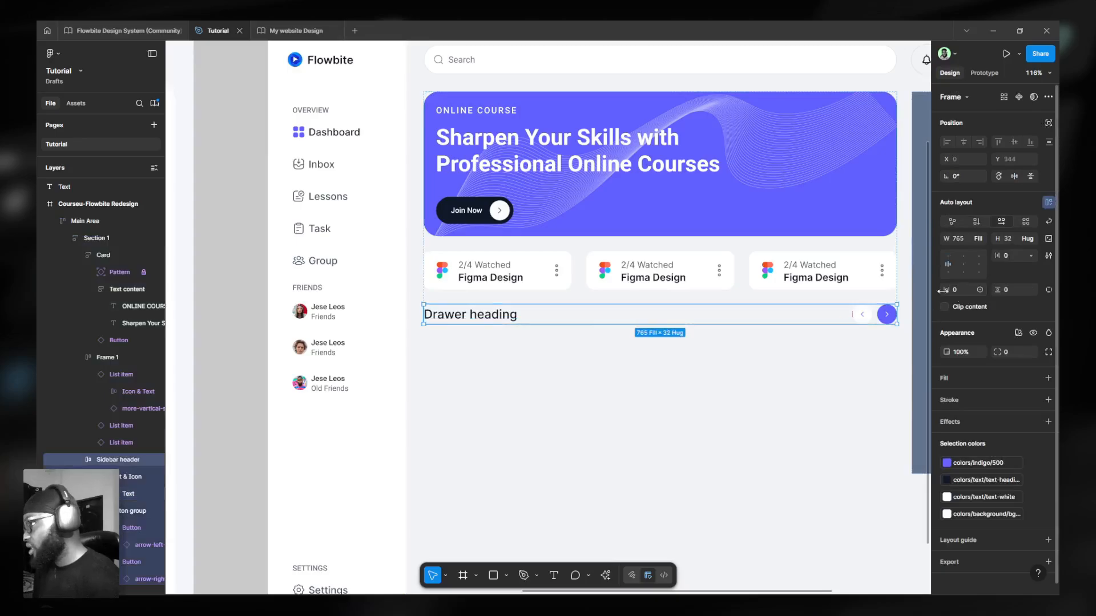
{"action": "left_click", "coordinate": [1030, 255]}
{"action": "left_click", "coordinate": [998, 290]}
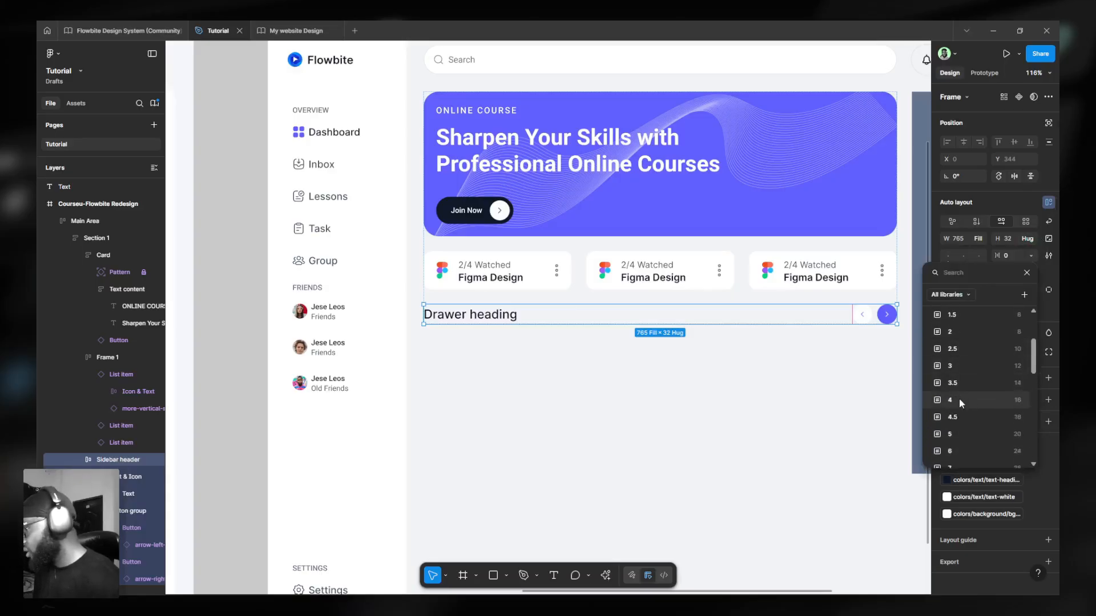
{"action": "left_click", "coordinate": [957, 435]}
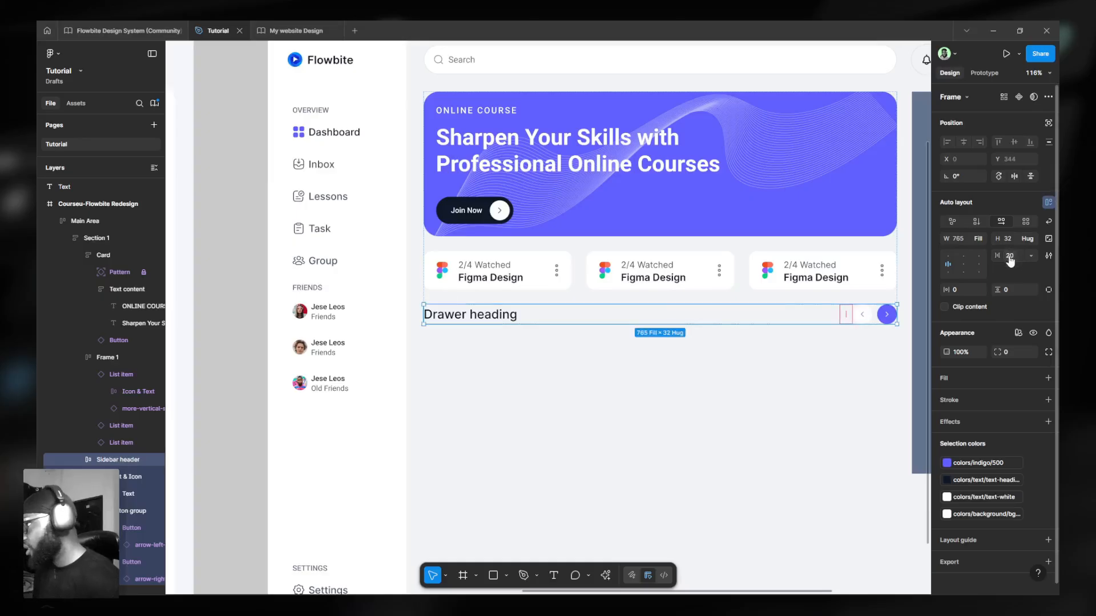
{"action": "left_click", "coordinate": [1031, 255]}
{"action": "left_click", "coordinate": [971, 418]}
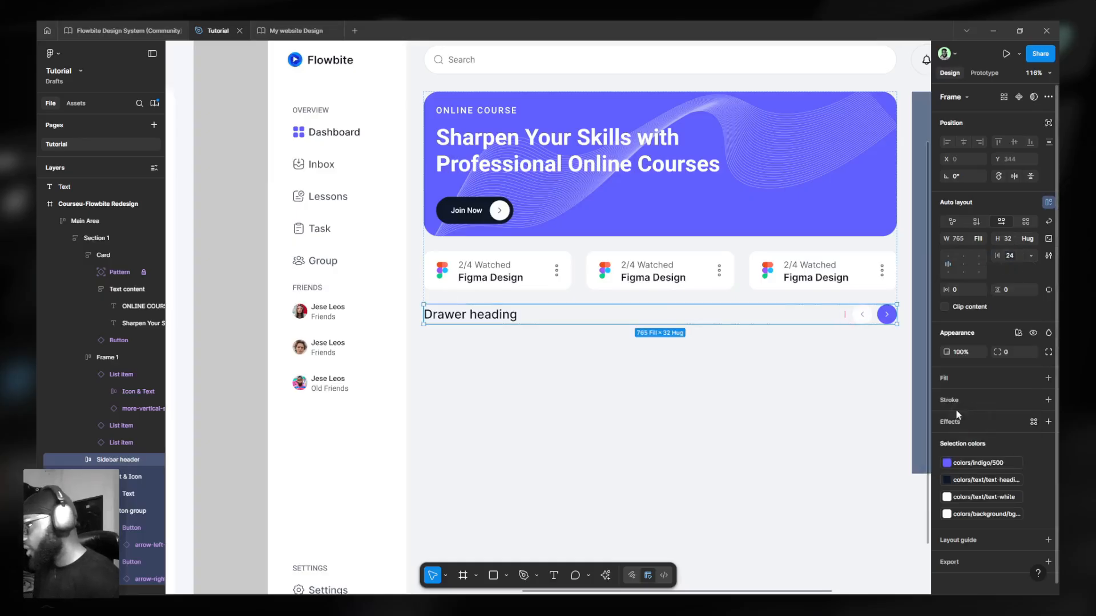
Search the libraries for "carousel", insert the Flowbite Carousel component and move it over the reference design's content area.
{"action": "scroll", "coordinate": [783, 284], "scroll_direction": "down", "scroll_amount": 5, "text": "ctrl"}
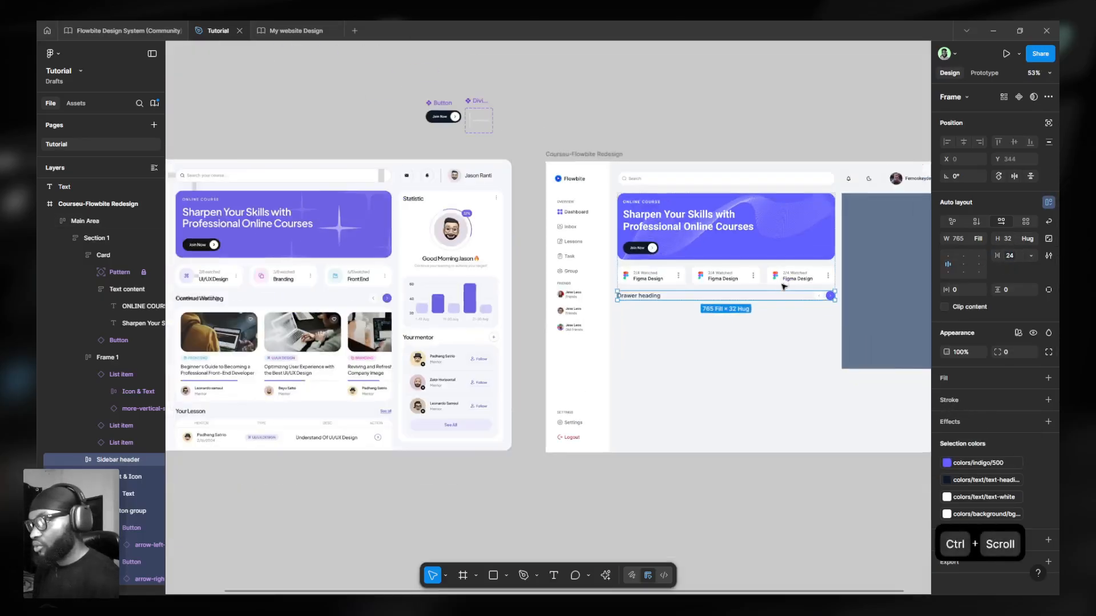
{"action": "scroll", "coordinate": [724, 294], "scroll_direction": "left", "scroll_amount": 1, "text": "shift"}
{"action": "scroll", "coordinate": [724, 293], "scroll_direction": "left", "scroll_amount": 2}
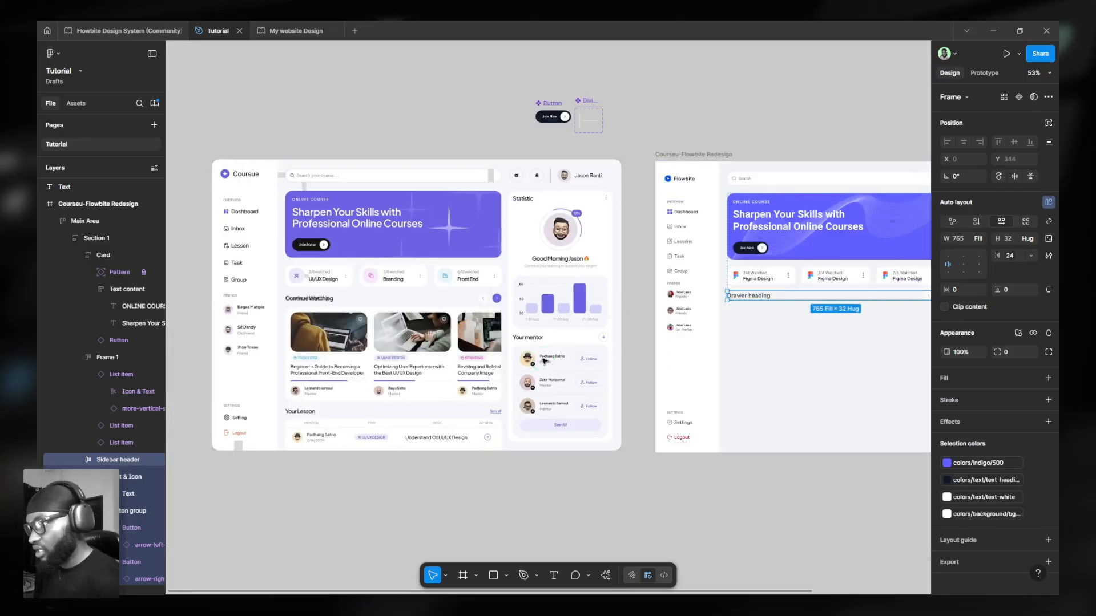
{"action": "key", "text": "Escape"}
{"action": "key", "text": "shift+i"}
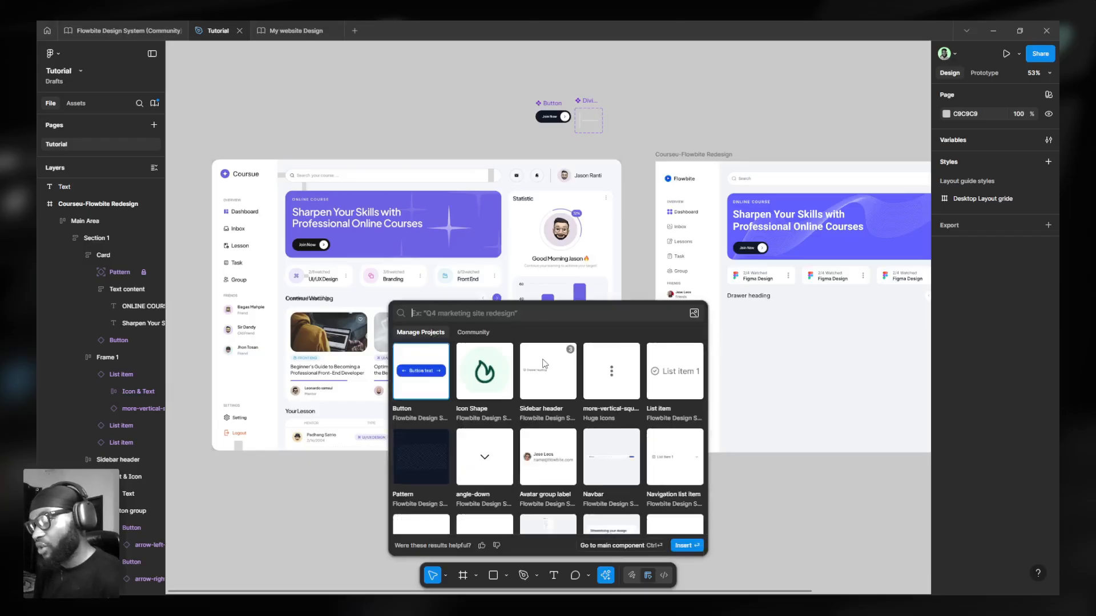
{"action": "type", "text": "carousel"}
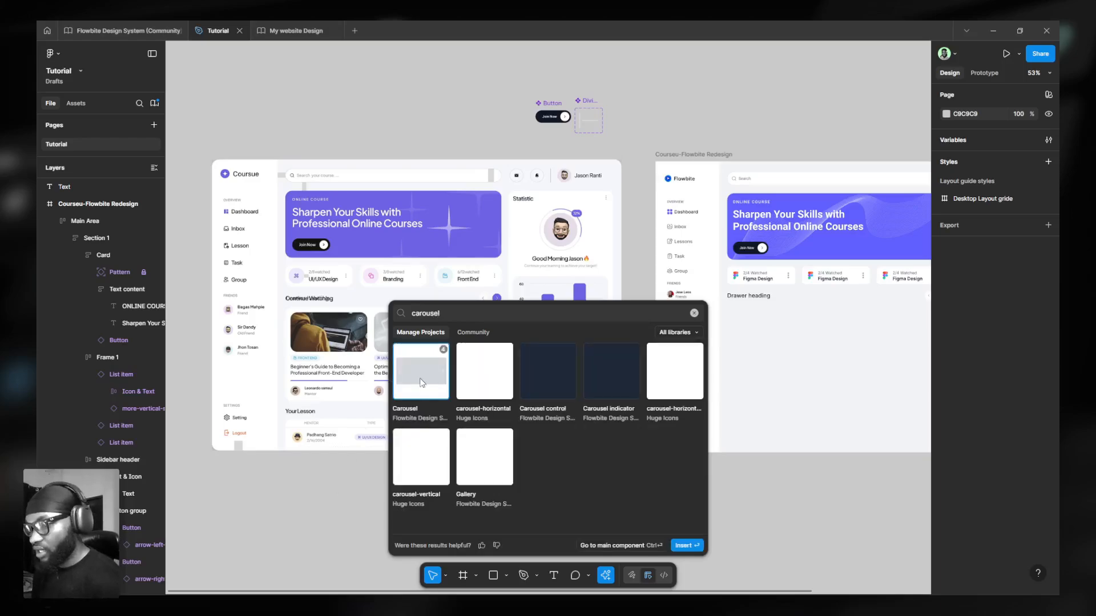
{"action": "key", "text": "Escape"}
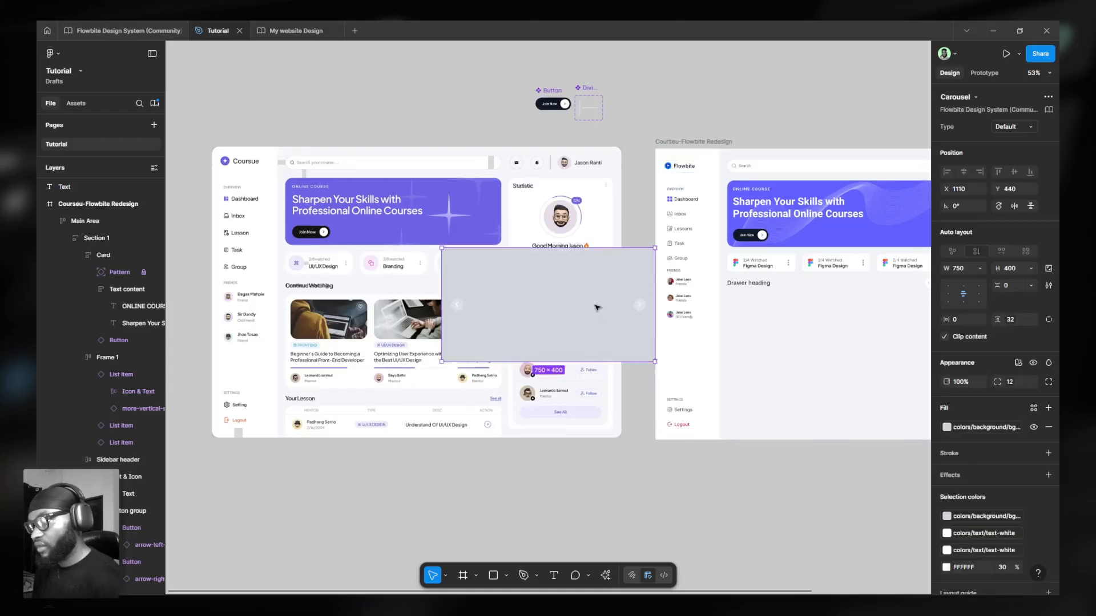
{"action": "left_click_drag", "start_coordinate": [543, 337], "coordinate": [442, 306]}
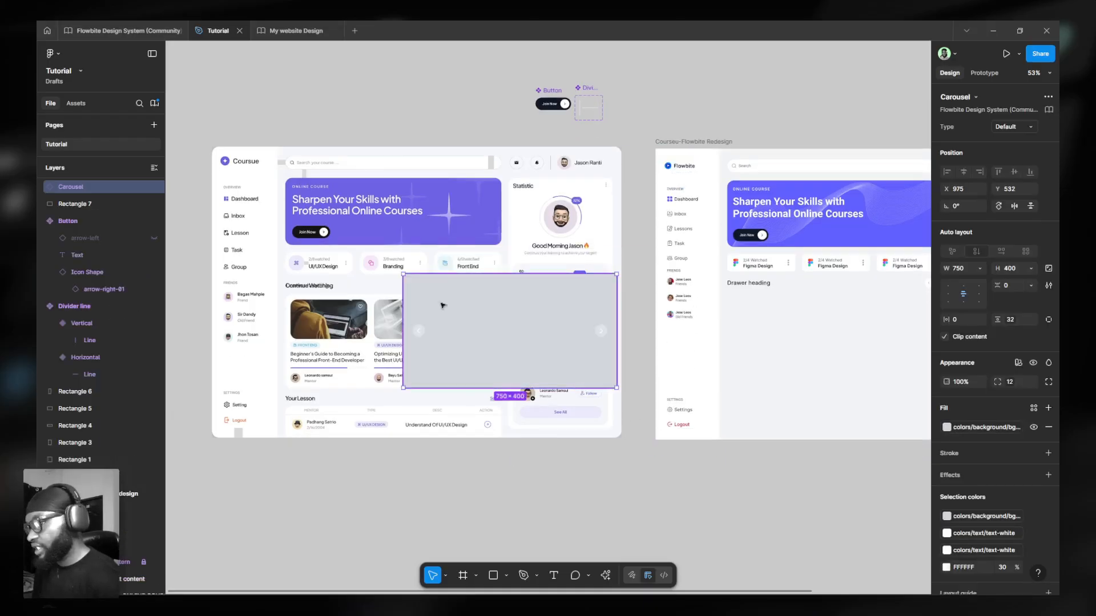
Set the Carousel component's Type to With cards.
{"action": "left_click", "coordinate": [1001, 131]}
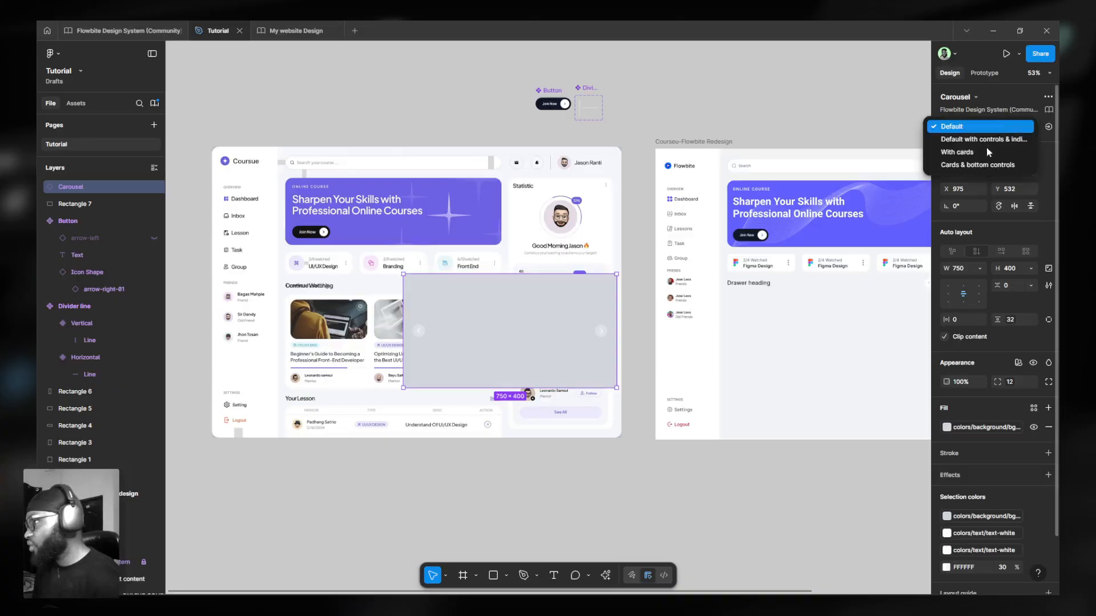
{"action": "left_click", "coordinate": [987, 152]}
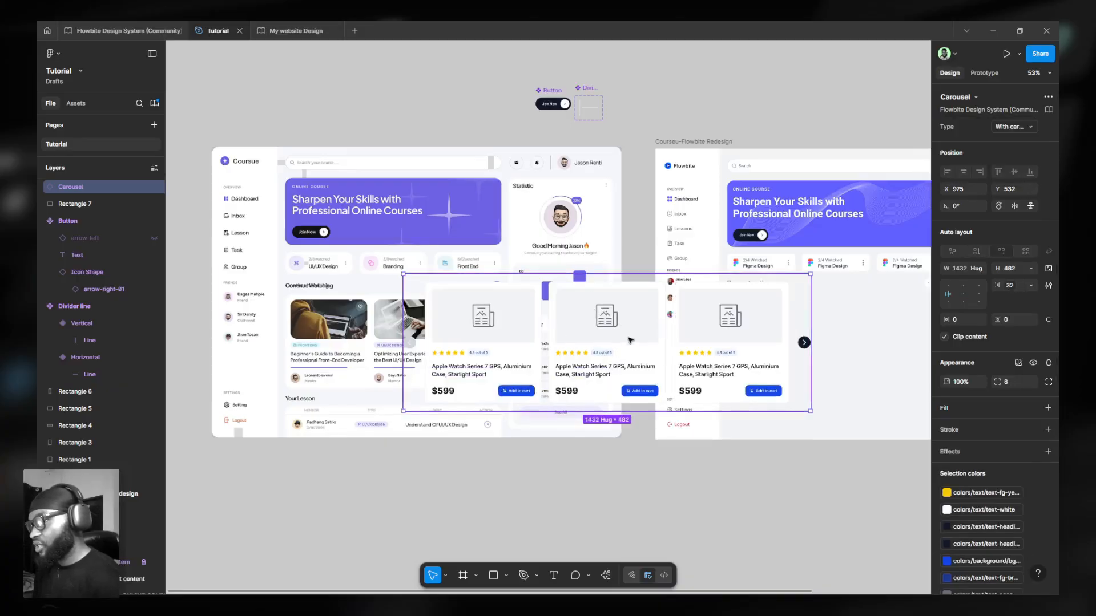
{"action": "scroll", "coordinate": [354, 391], "scroll_direction": "up", "scroll_amount": 3, "text": "ctrl"}
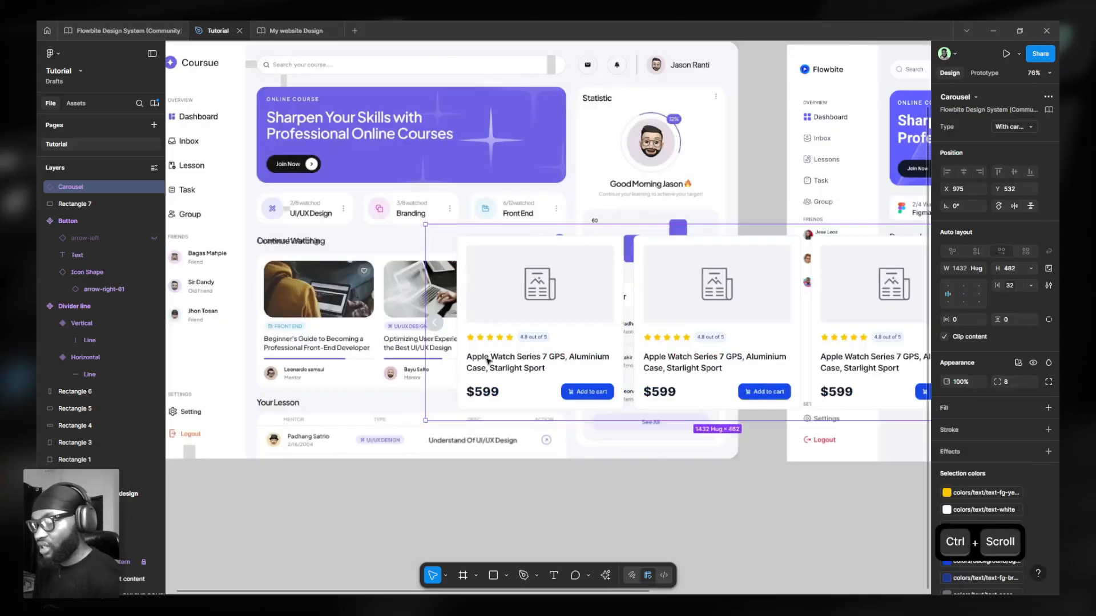
Replace the Carousel with a standalone copy of its first product card.
{"action": "double_click", "coordinate": [554, 331]}
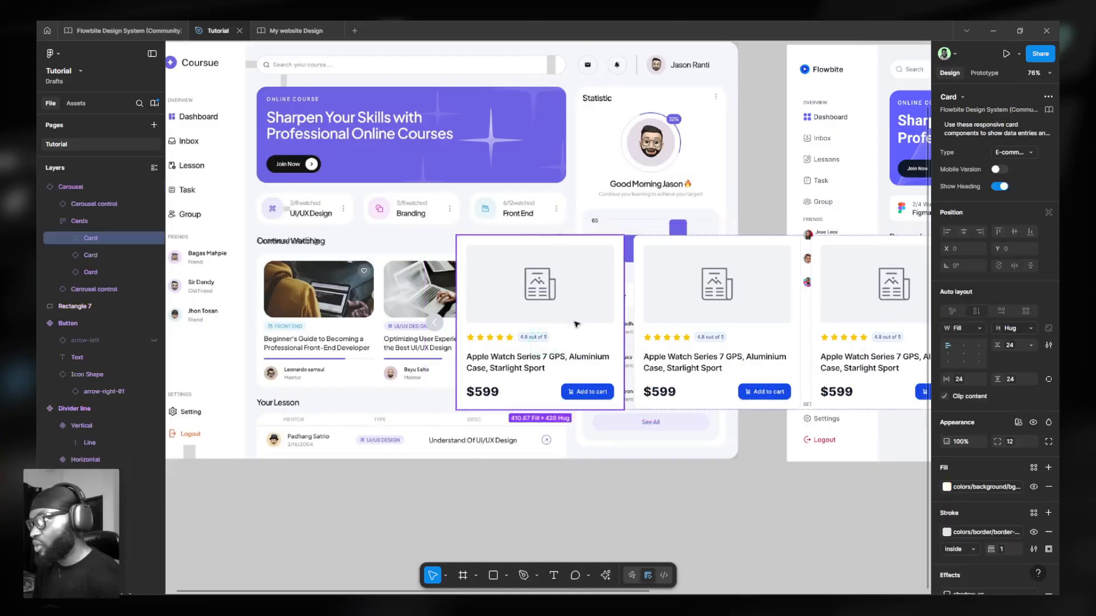
{"action": "key", "text": "ctrl+c"}
{"action": "left_click", "coordinate": [633, 393]}
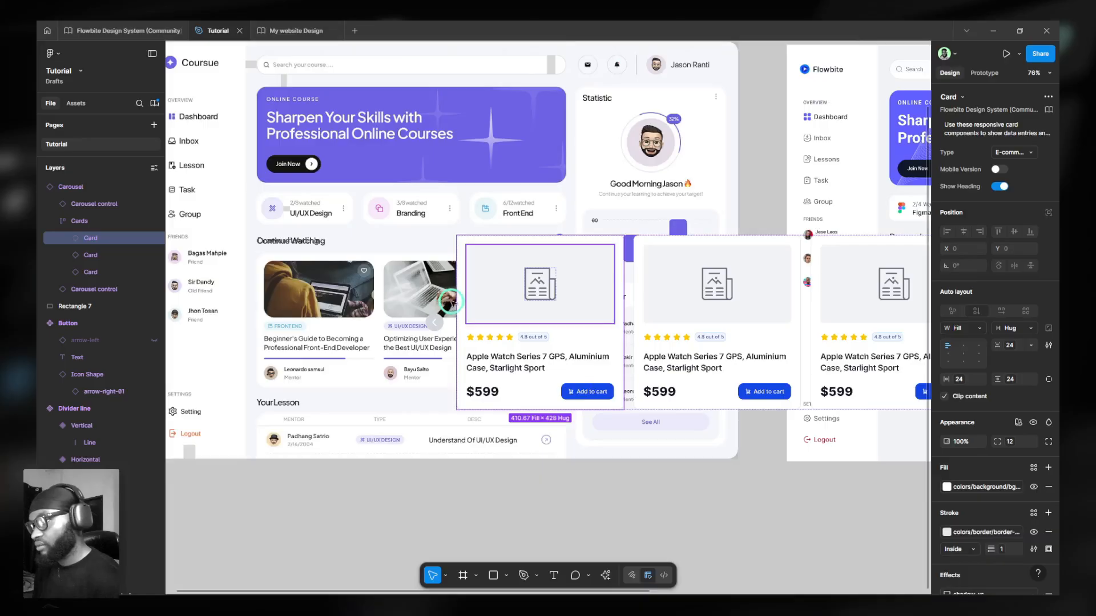
{"action": "left_click", "coordinate": [457, 194]}
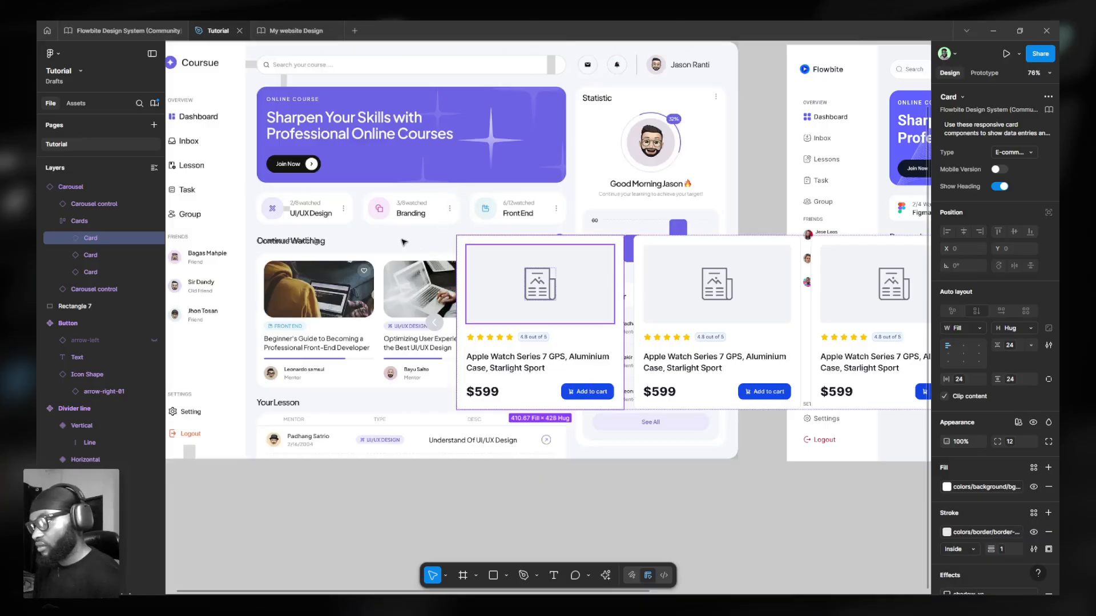
{"action": "left_click", "coordinate": [601, 501]}
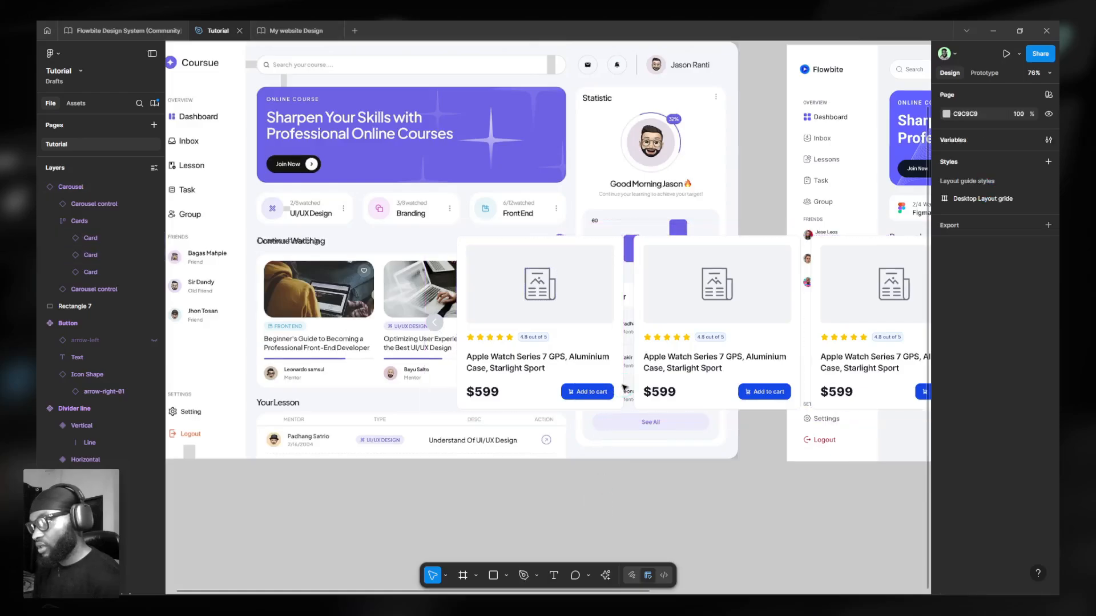
{"action": "left_click", "coordinate": [623, 388]}
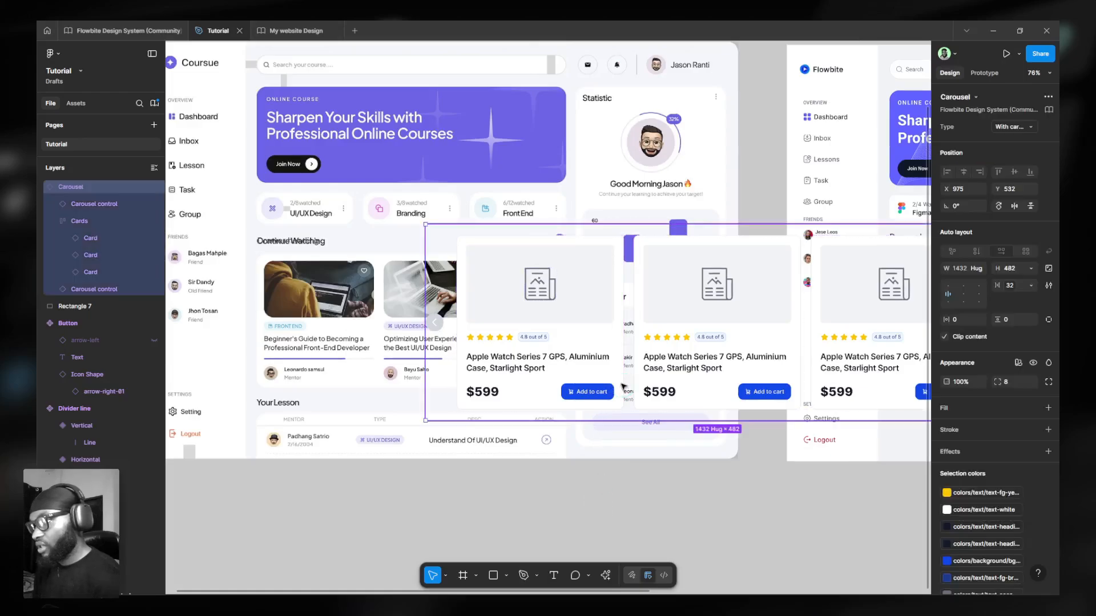
{"action": "left_click", "coordinate": [588, 378]}
{"action": "key", "text": "ctrl+c"}
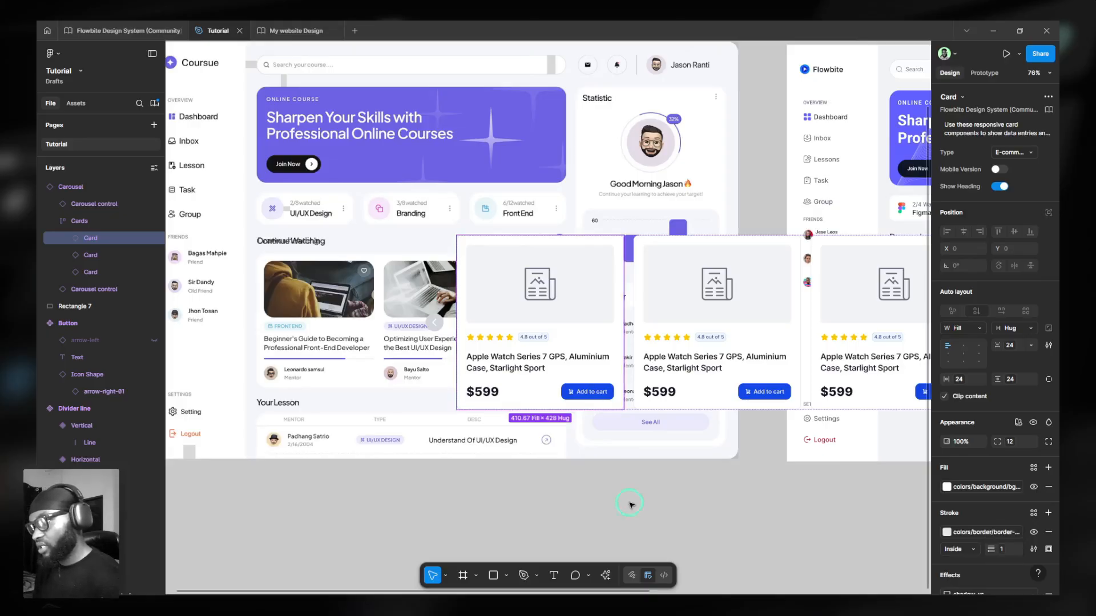
{"action": "left_click", "coordinate": [631, 505]}
{"action": "left_click", "coordinate": [623, 386]}
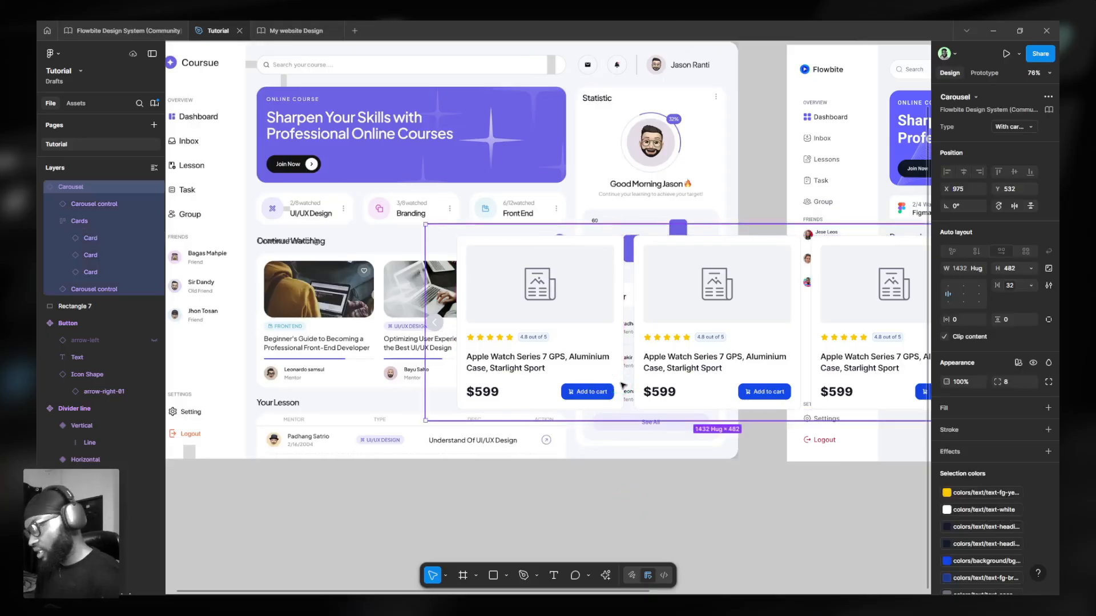
{"action": "key", "text": "Delete"}
{"action": "key", "text": "ctrl+v"}
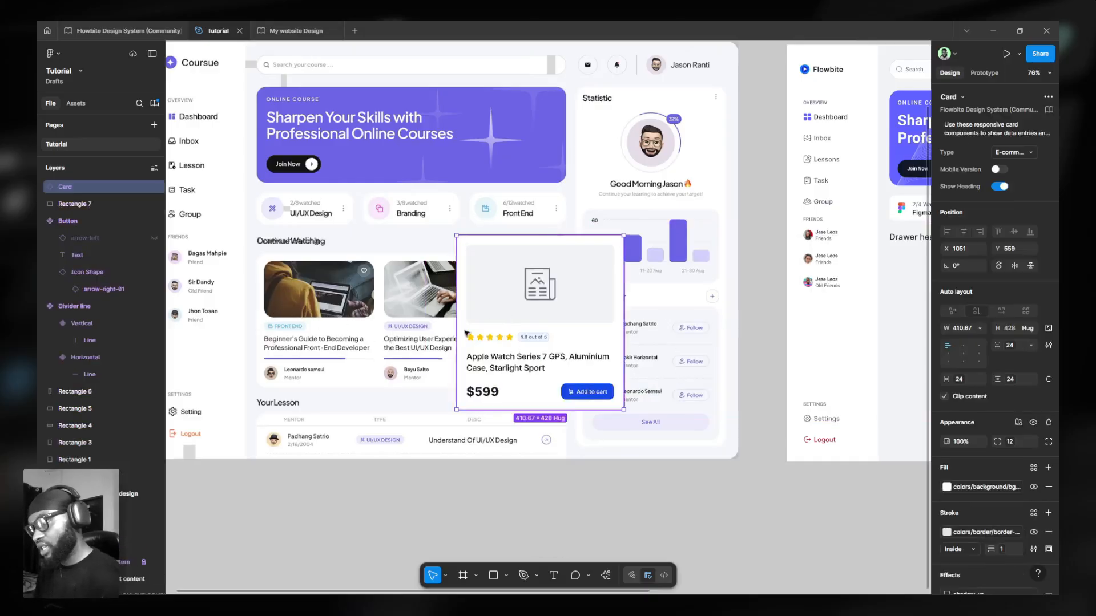
Reposition the product card over the reference's Continue Watching section, just beside the first course card.
{"action": "left_click_drag", "start_coordinate": [485, 342], "coordinate": [567, 296]}
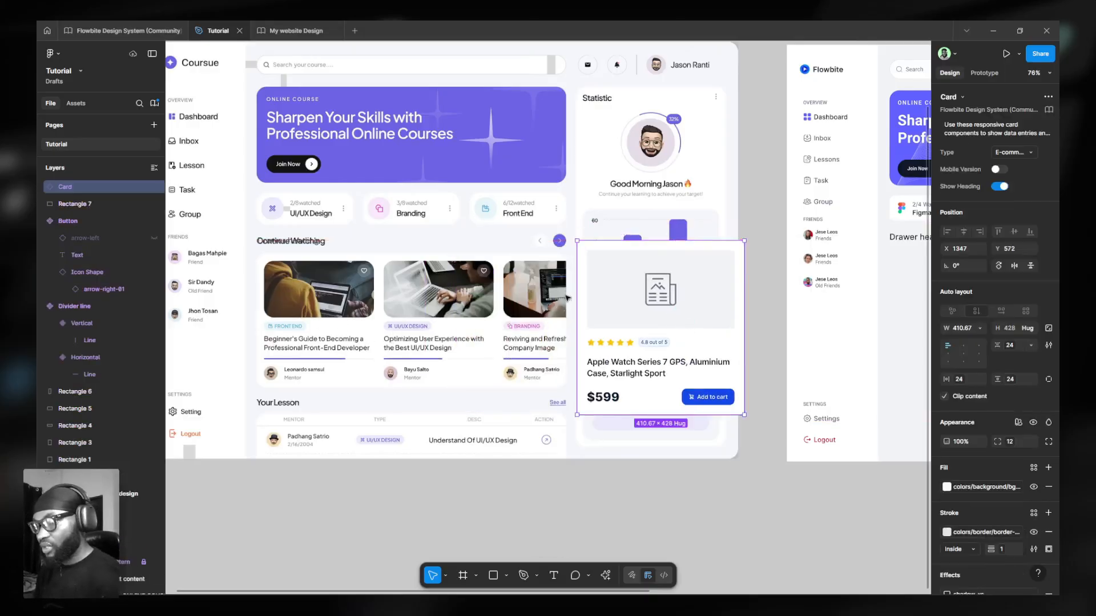
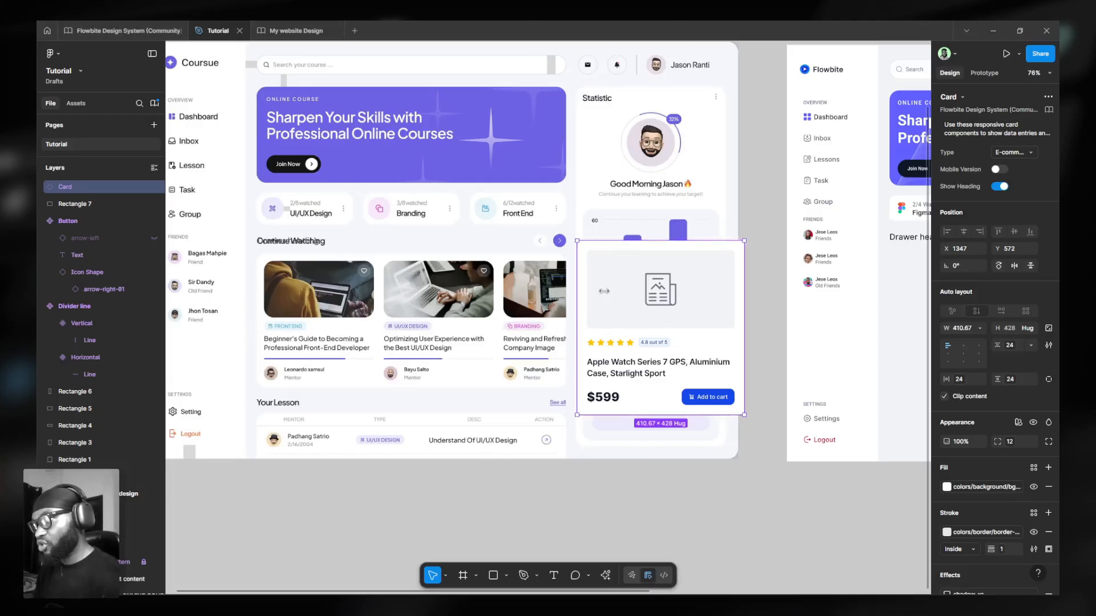
{"action": "scroll", "coordinate": [261, 348], "scroll_direction": "up", "scroll_amount": 5}
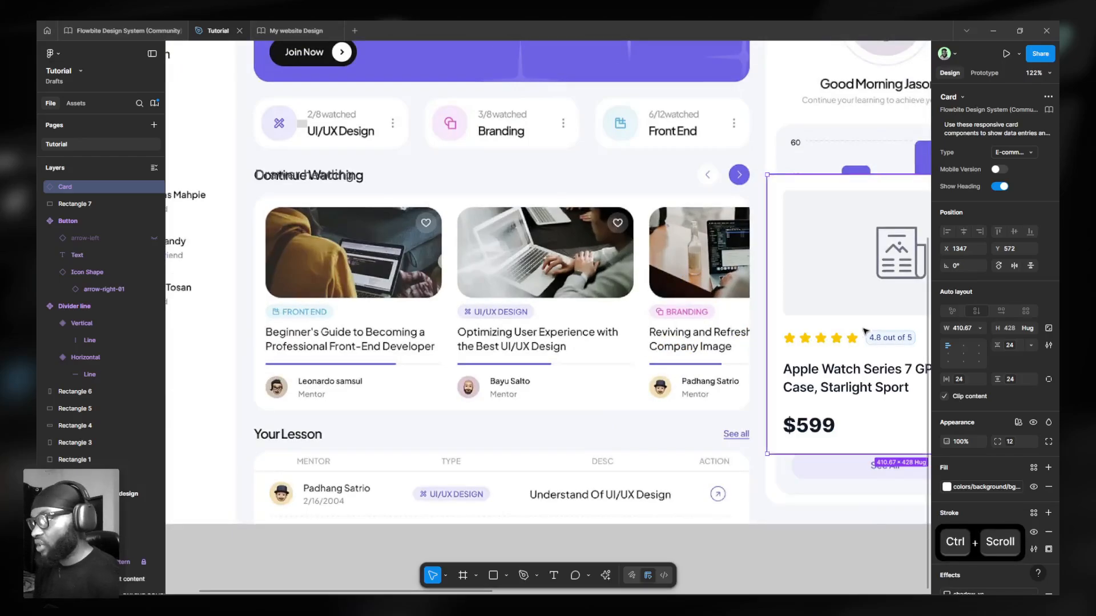
{"action": "left_click_drag", "start_coordinate": [865, 331], "coordinate": [570, 270]}
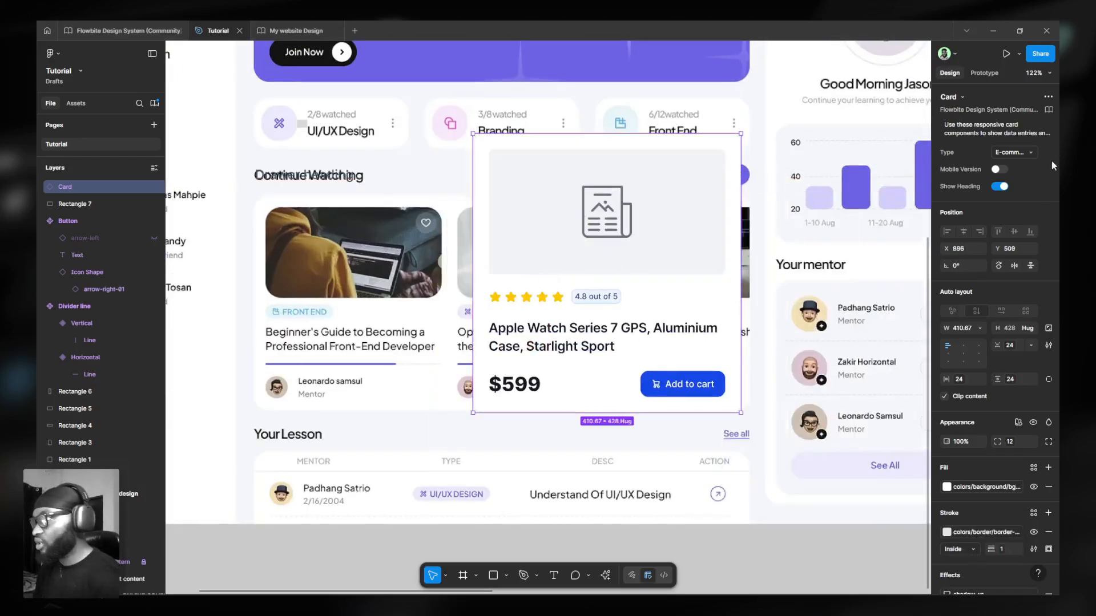
Try the CTA card and Centered with full image types on the card, returning it to E-commerce.
{"action": "left_click", "coordinate": [1015, 152]}
{"action": "left_click", "coordinate": [982, 170]}
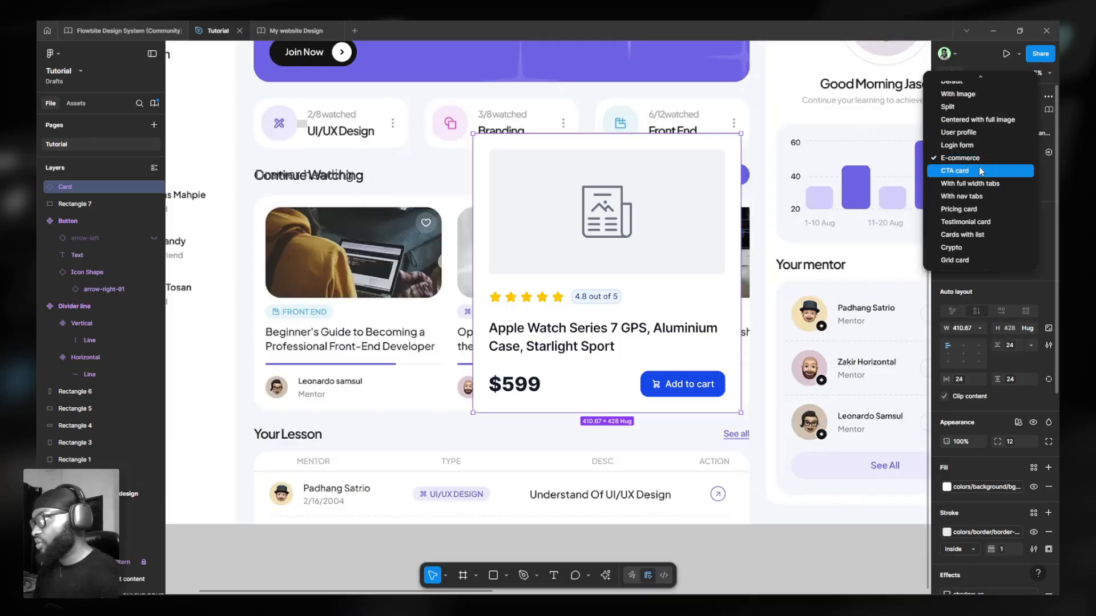
{"action": "left_click", "coordinate": [1015, 153]}
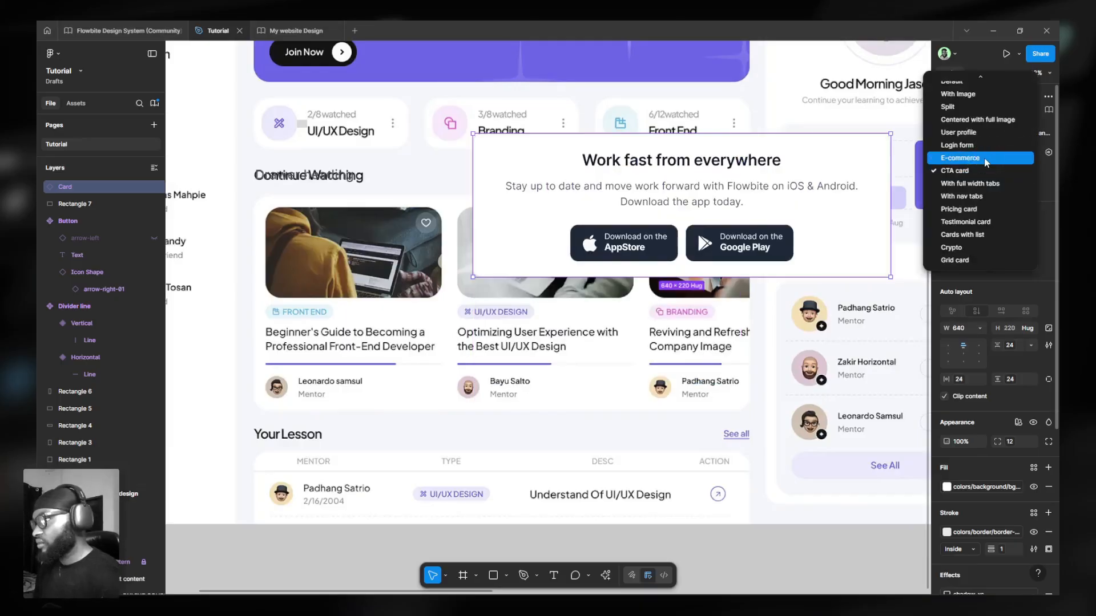
{"action": "left_click", "coordinate": [982, 158]}
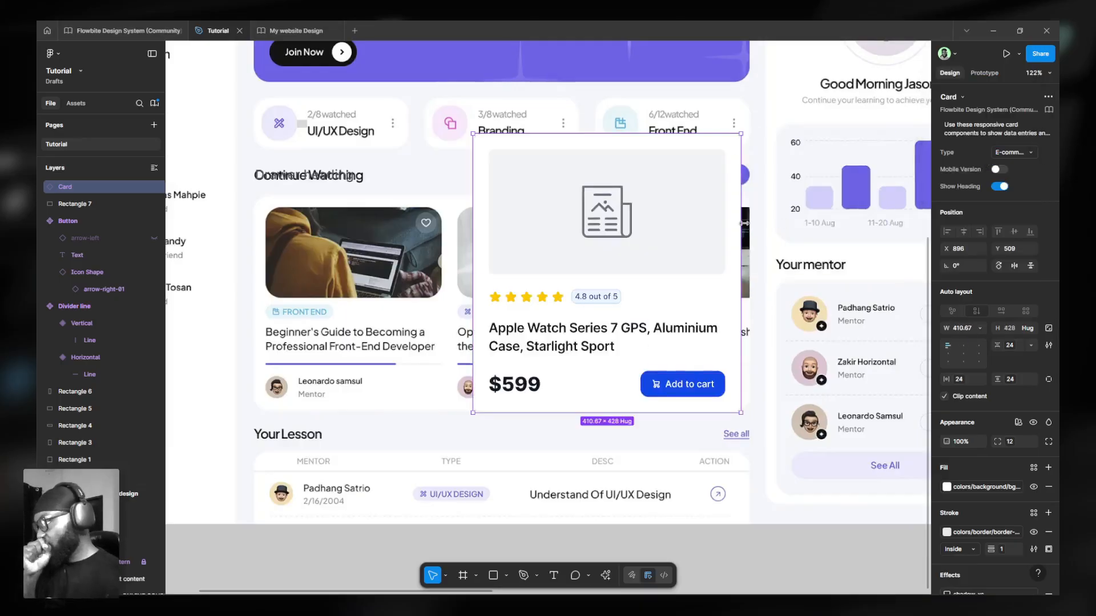
{"action": "left_click", "coordinate": [1008, 153]}
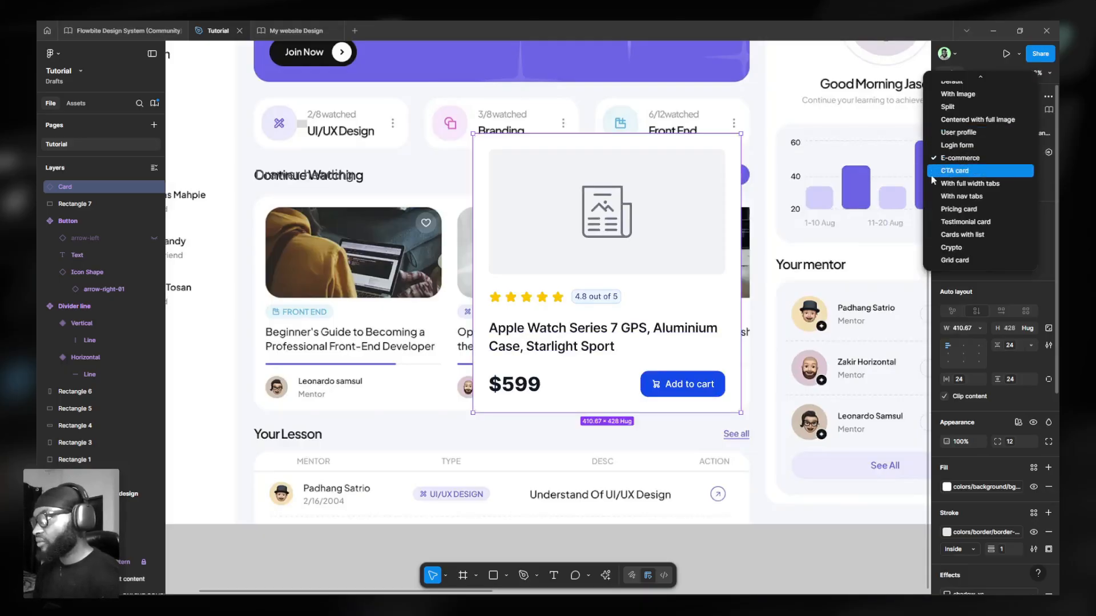
{"action": "left_click", "coordinate": [1015, 166]}
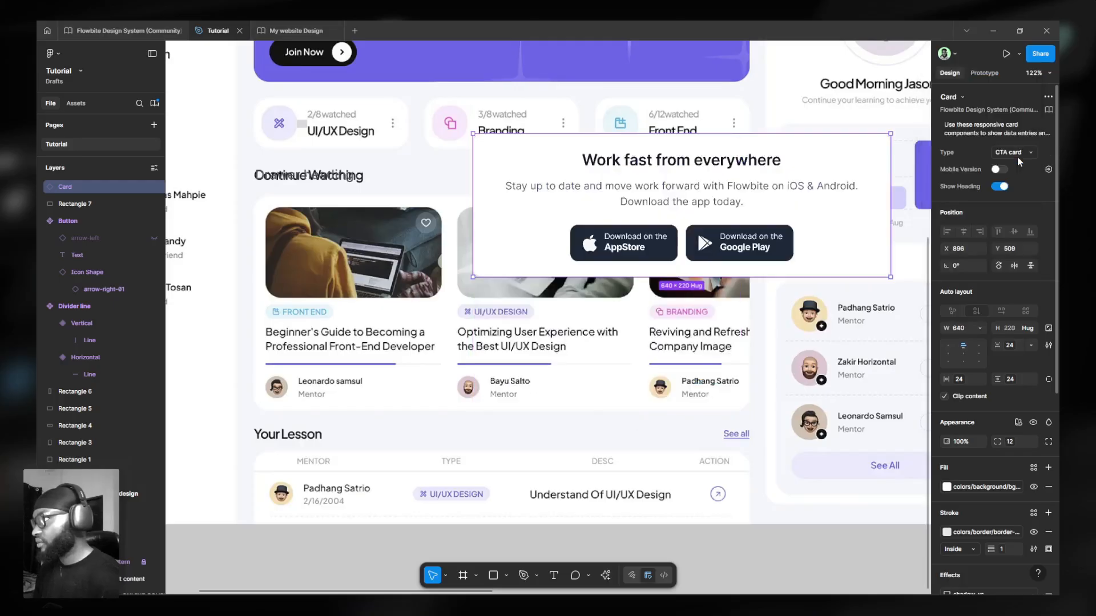
{"action": "left_click", "coordinate": [1013, 157]}
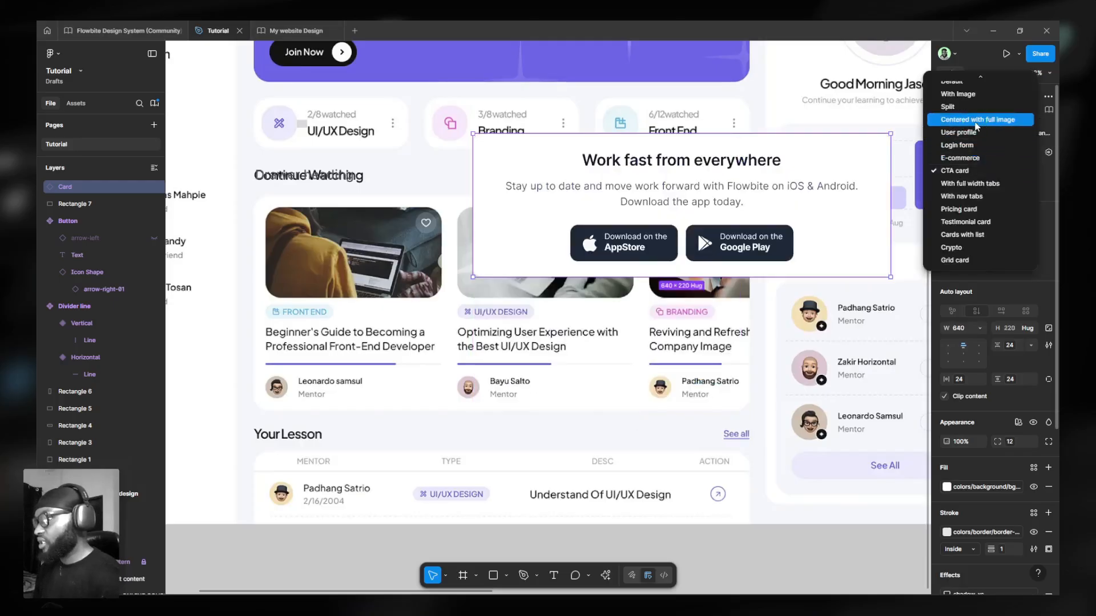
{"action": "left_click", "coordinate": [977, 120]}
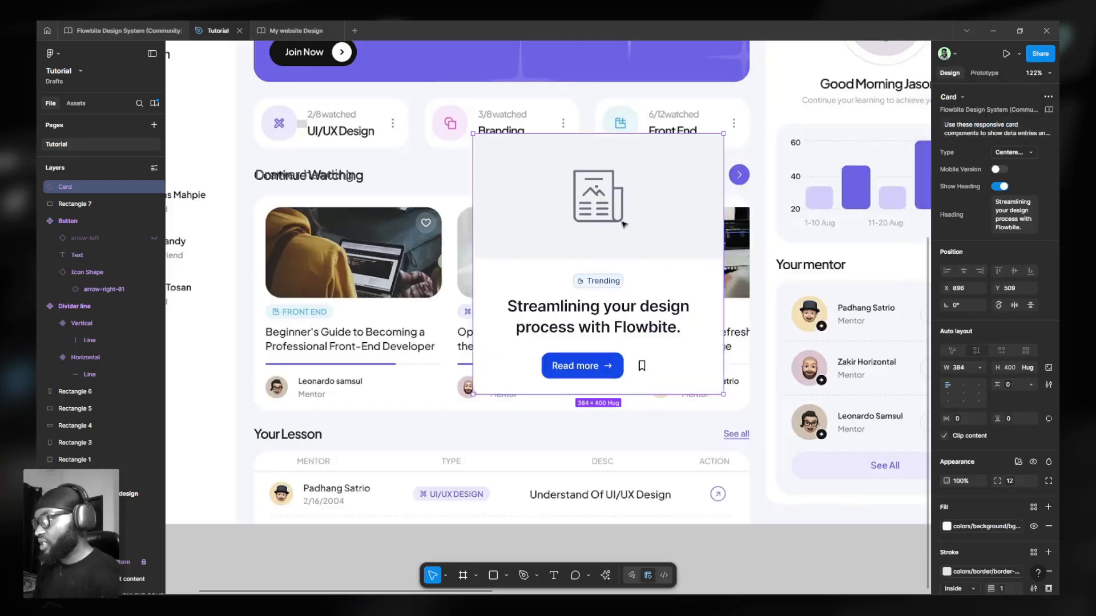
{"action": "left_click", "coordinate": [1008, 156]}
{"action": "left_click", "coordinate": [971, 179]}
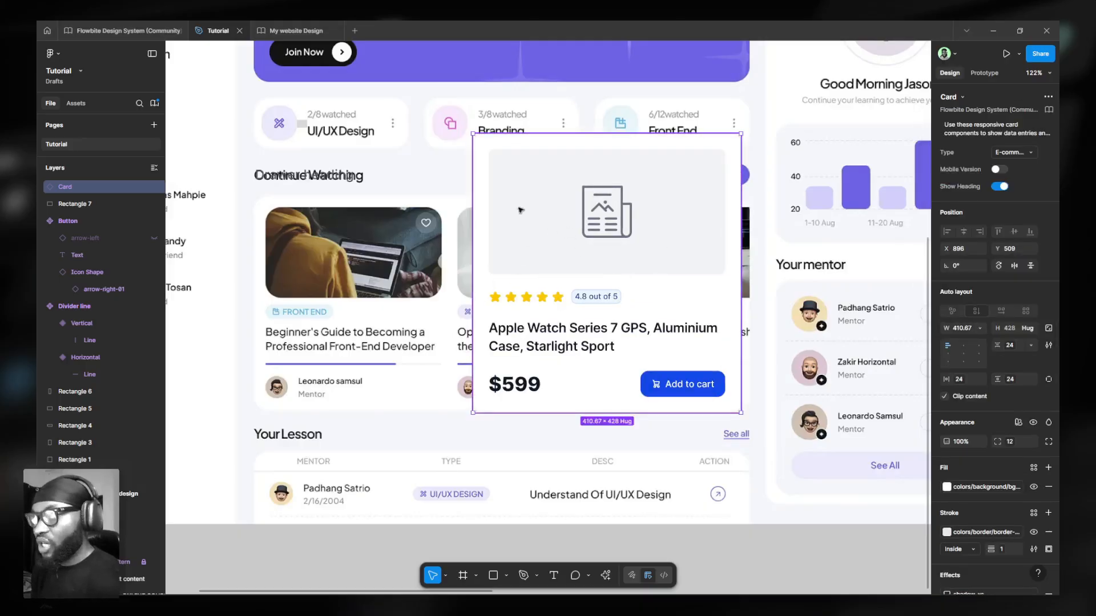
Move the E-commerce card lower over the reference's course cards and detach it from its component.
{"action": "left_click_drag", "start_coordinate": [619, 222], "coordinate": [588, 303]}
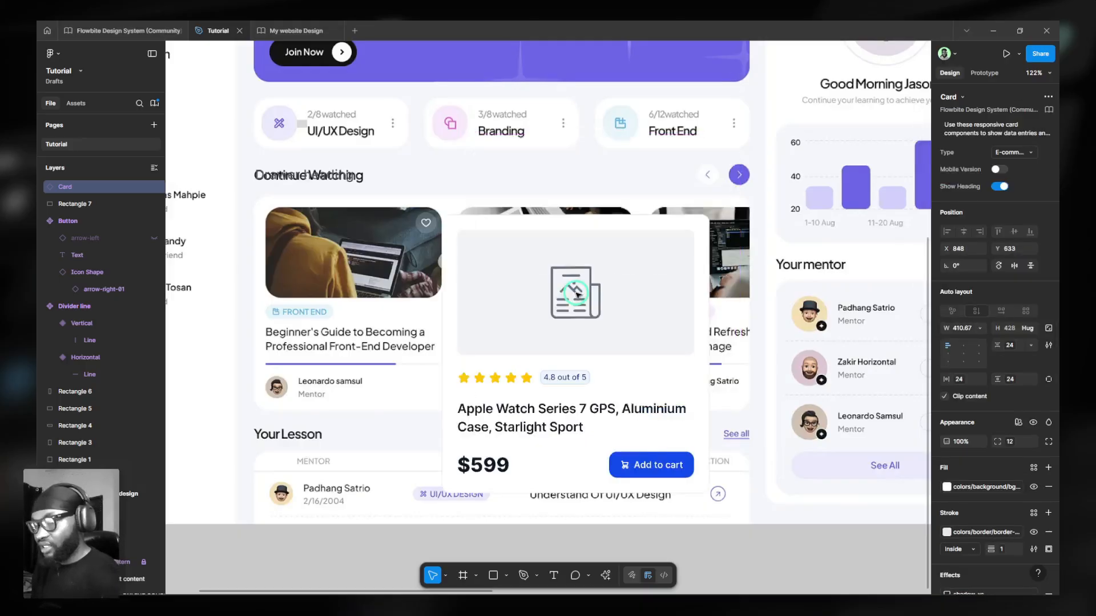
{"action": "key", "text": "ctrl+alt"}
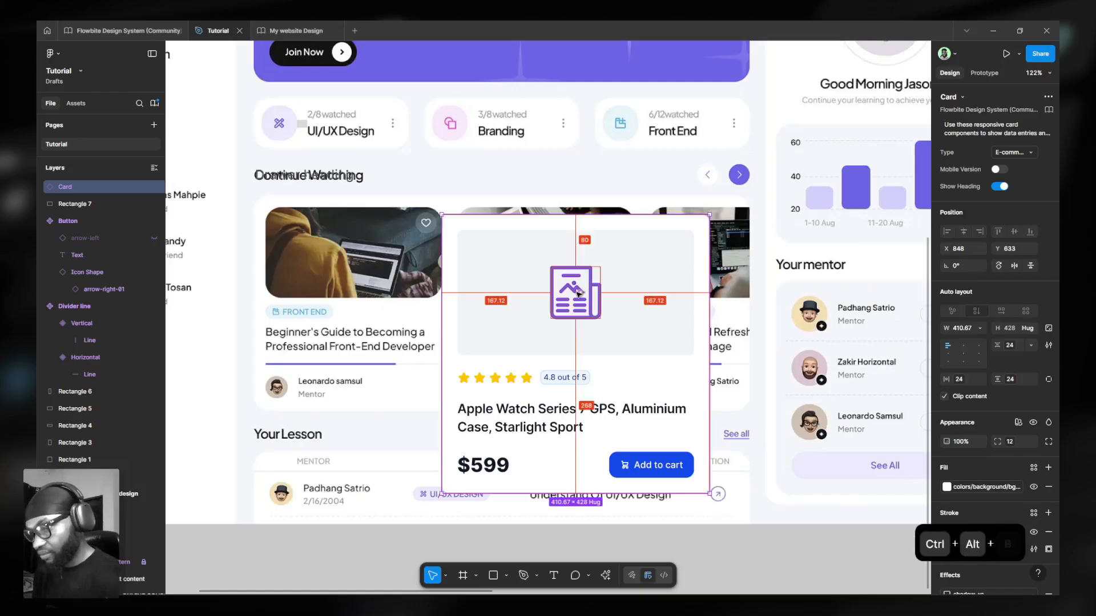
{"action": "key", "text": "ctrl+alt+b"}
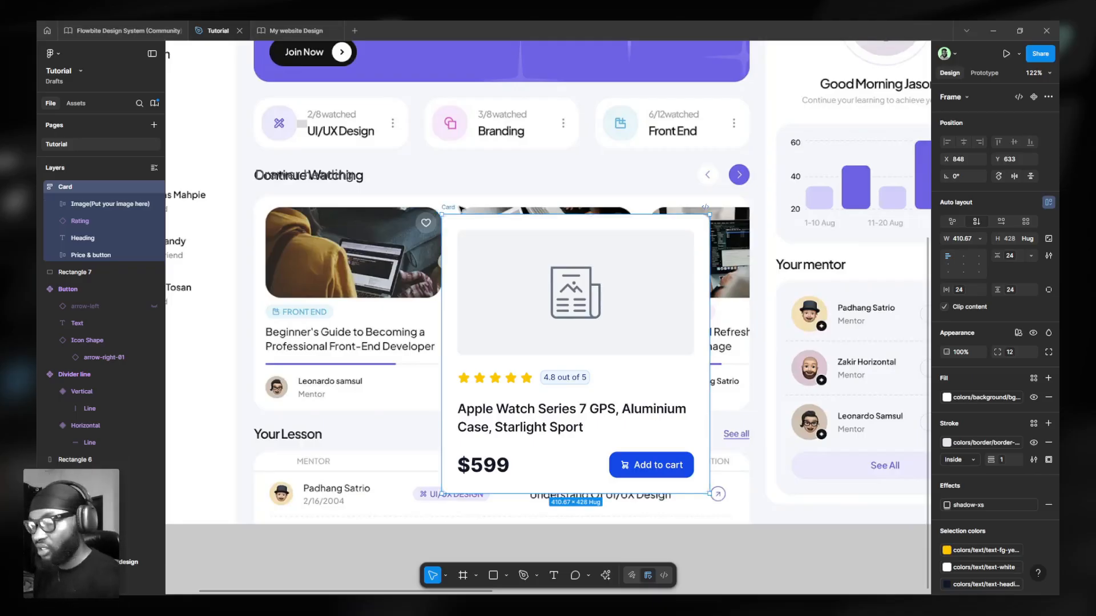
Move the detached card next to the reference's first course card, at about X 861, Y 584.
{"action": "scroll", "coordinate": [598, 326], "scroll_direction": "down", "scroll_amount": 1}
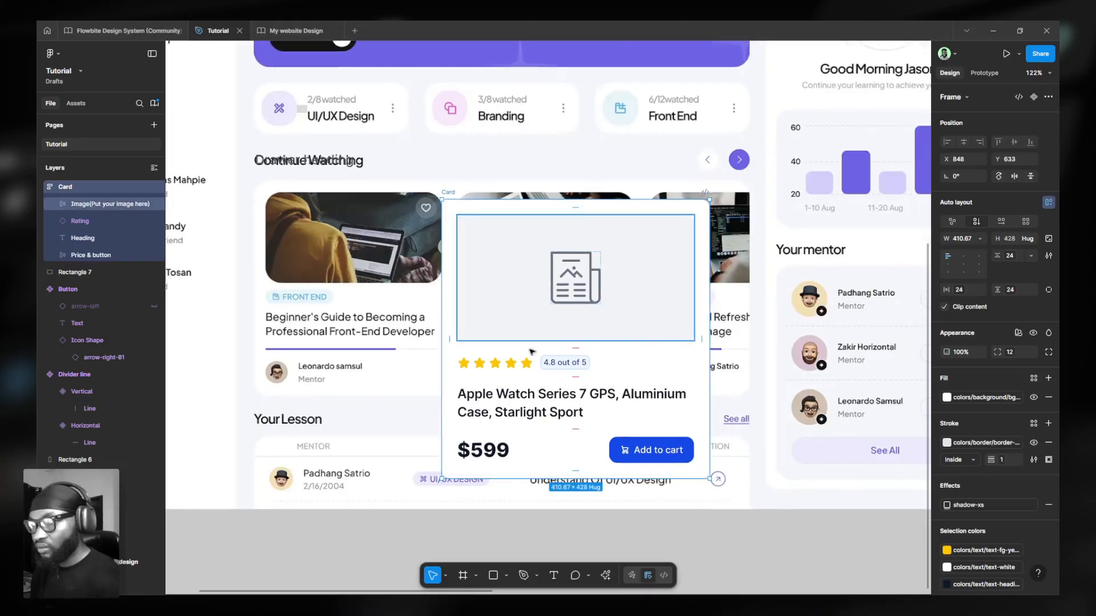
{"action": "key", "text": "ctrl"}
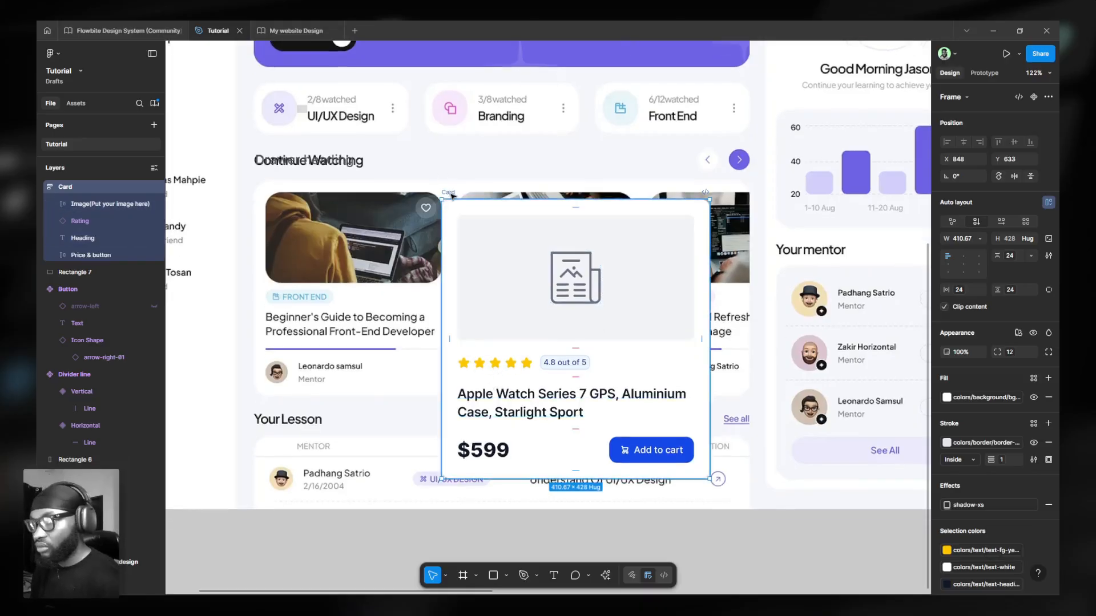
{"action": "mouse_move", "coordinate": [451, 184]}
{"action": "left_mouse_down"}
{"action": "mouse_move", "coordinate": [447, 171]}
{"action": "mouse_move", "coordinate": [451, 187]}
{"action": "left_mouse_up"}
{"action": "scroll", "coordinate": [273, 257], "scroll_direction": "up", "scroll_amount": 3}
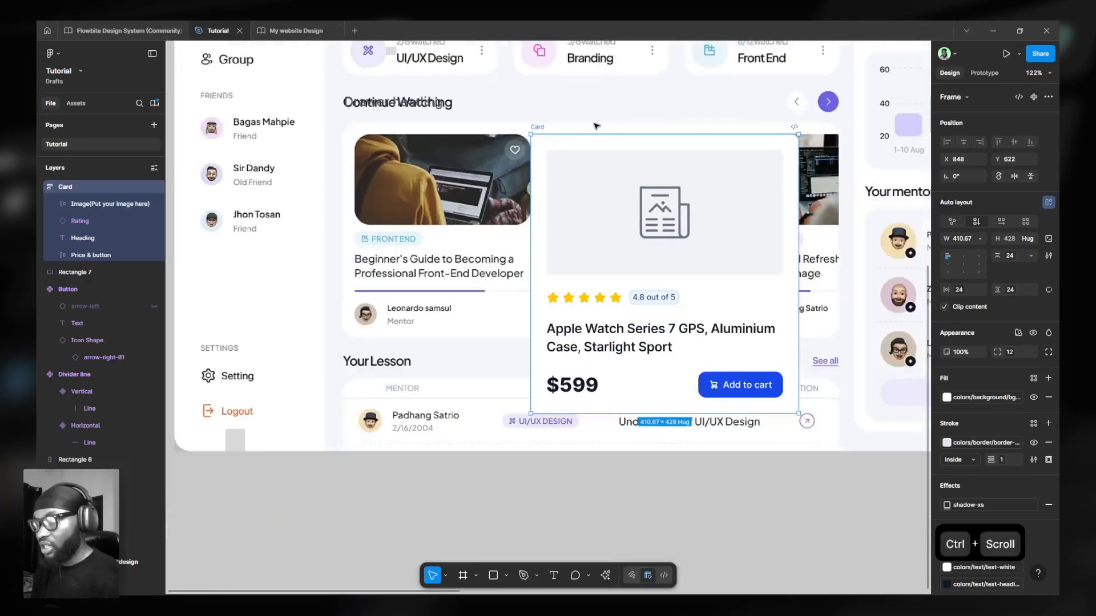
{"action": "scroll", "coordinate": [599, 124], "scroll_direction": "down", "scroll_amount": 3}
{"action": "left_click_drag", "start_coordinate": [537, 129], "coordinate": [459, 329]}
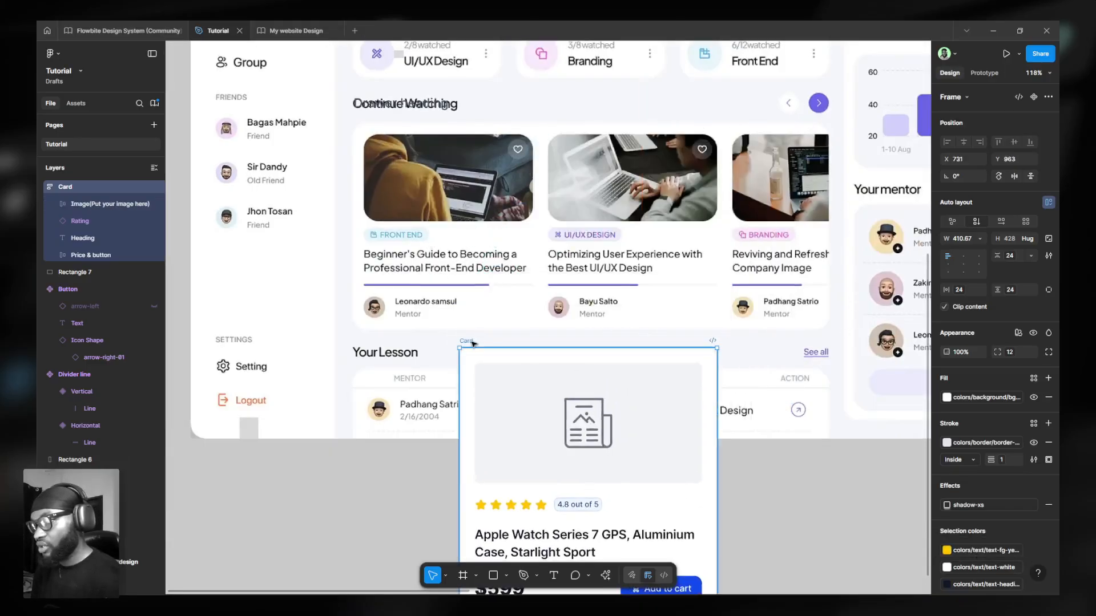
{"action": "left_click_drag", "start_coordinate": [471, 342], "coordinate": [511, 117]}
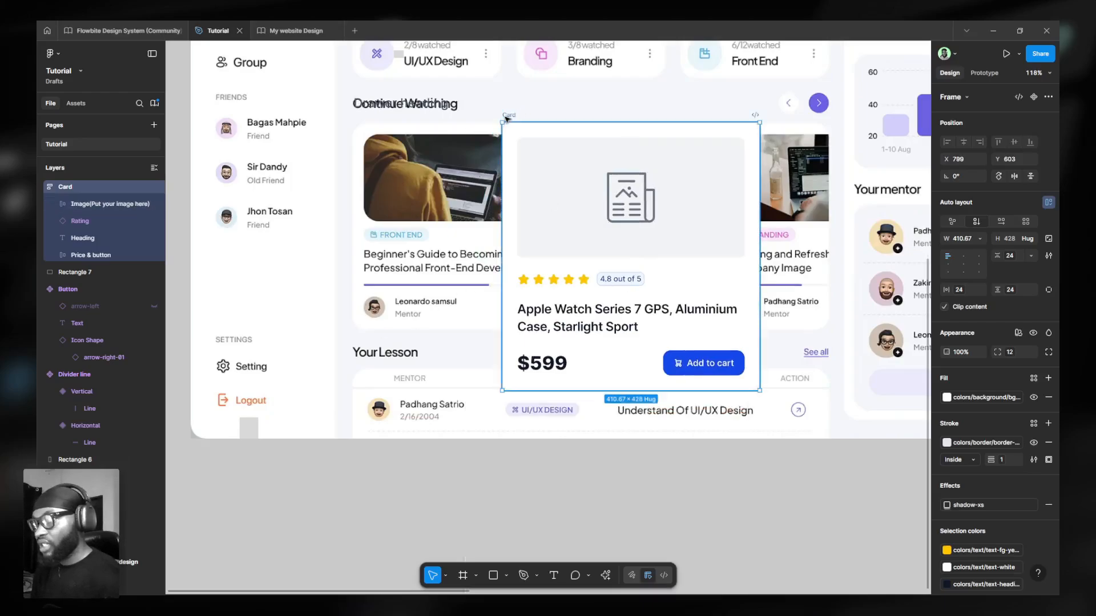
{"action": "left_click_drag", "start_coordinate": [509, 115], "coordinate": [564, 112]}
{"action": "scroll", "coordinate": [807, 153], "scroll_direction": "up", "scroll_amount": 1}
{"action": "scroll", "coordinate": [807, 153], "scroll_direction": "up", "scroll_amount": 2}
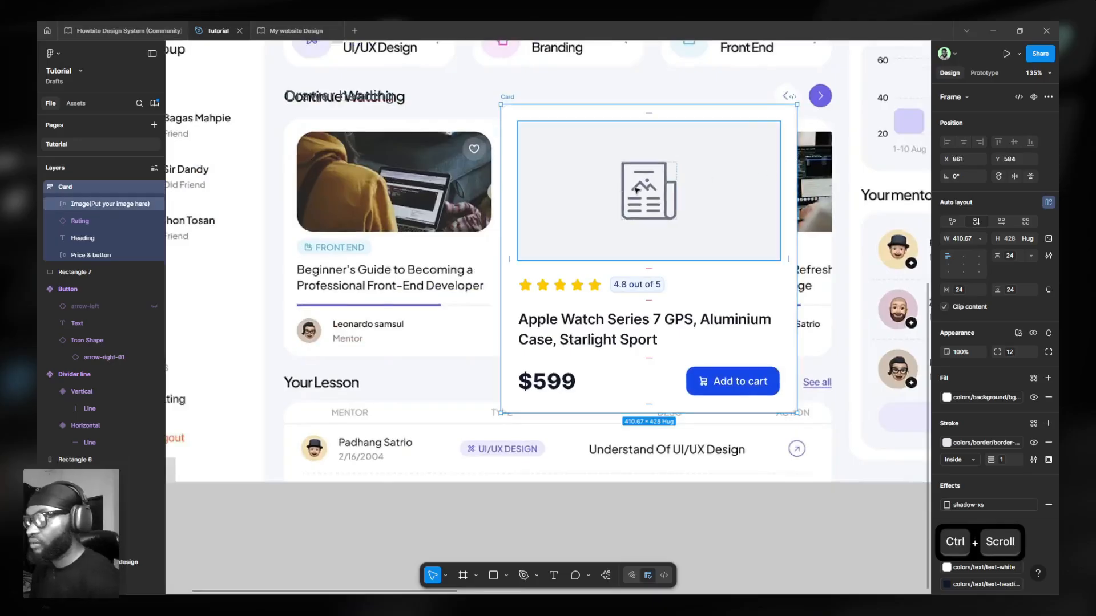
Measure the height of the first course card's image with a temporary rectangle, removing the rectangle again.
{"action": "key", "text": "r"}
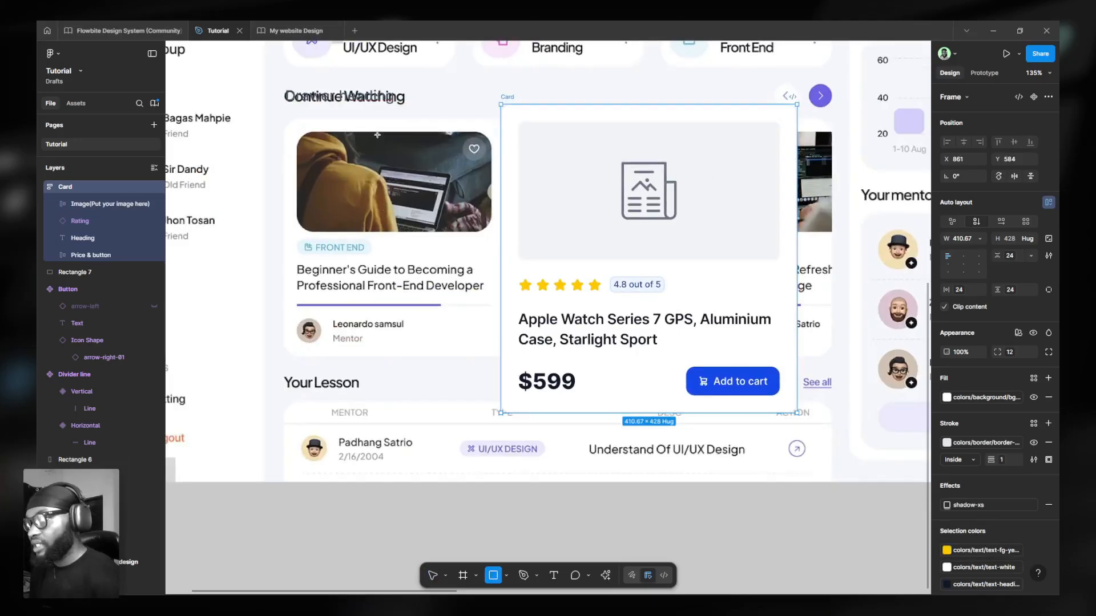
{"action": "mouse_move", "coordinate": [380, 130]}
{"action": "left_mouse_down"}
{"action": "mouse_move", "coordinate": [422, 184]}
{"action": "mouse_move", "coordinate": [424, 233]}
{"action": "left_mouse_up"}
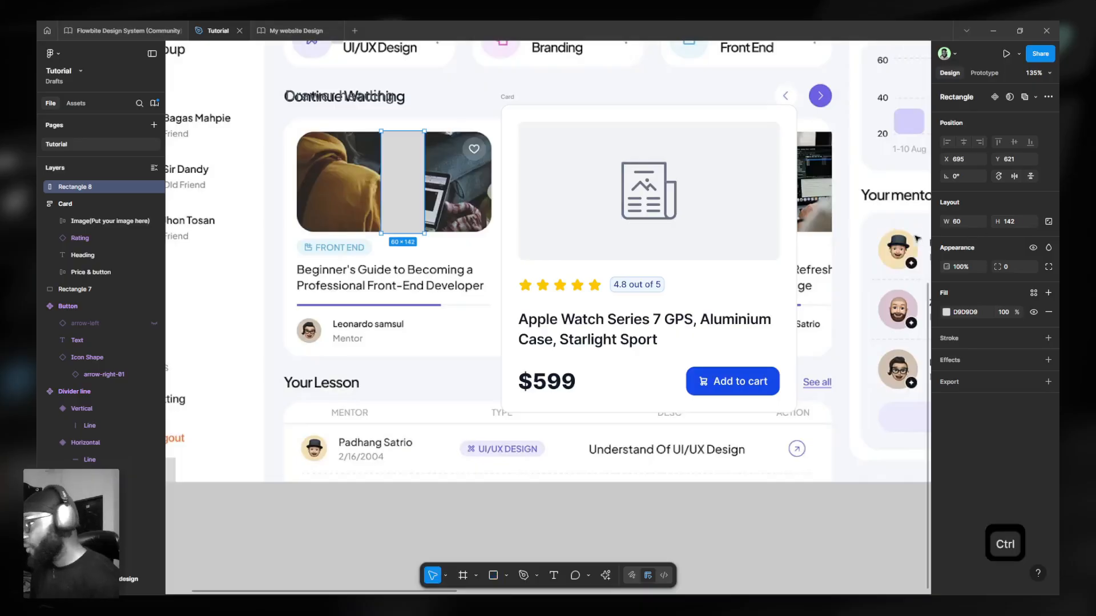
{"action": "key", "text": "ctrl+z"}
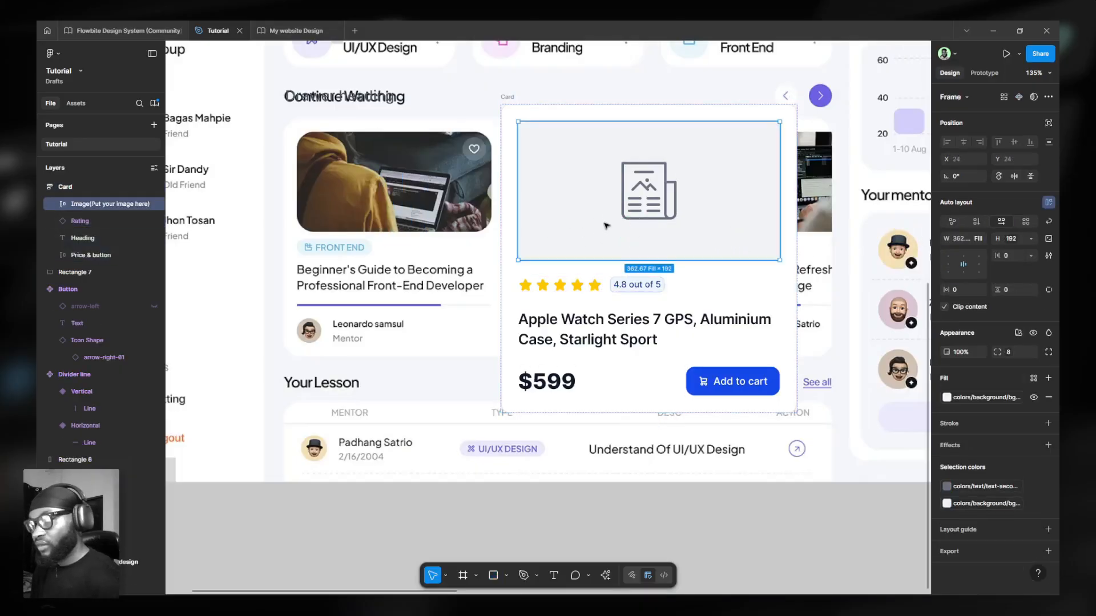
Set the detached card's image placeholder height to 144 using the spacing variable 36.
{"action": "left_click", "coordinate": [1011, 245]}
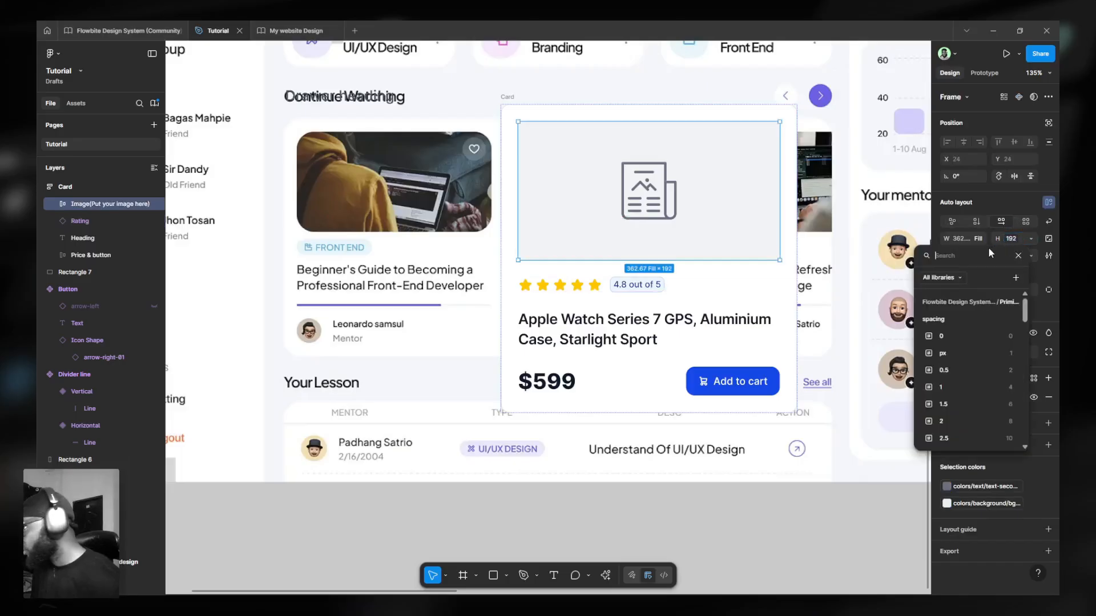
{"action": "left_click", "coordinate": [977, 255]}
{"action": "scroll", "coordinate": [707, 266], "scroll_direction": "down", "scroll_amount": 5}
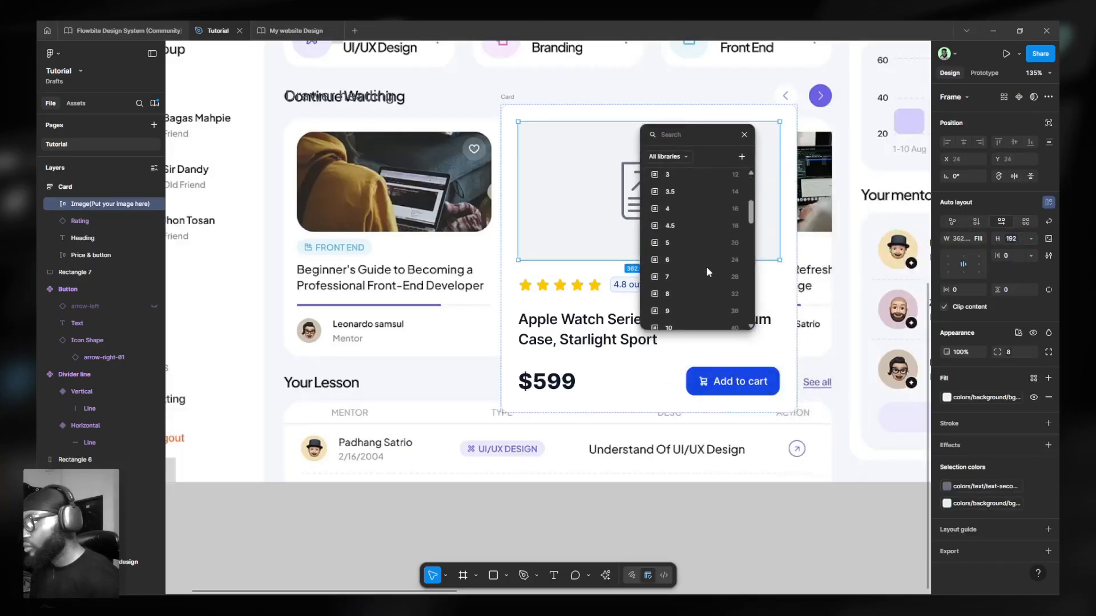
{"action": "scroll", "coordinate": [706, 266], "scroll_direction": "down", "scroll_amount": 2}
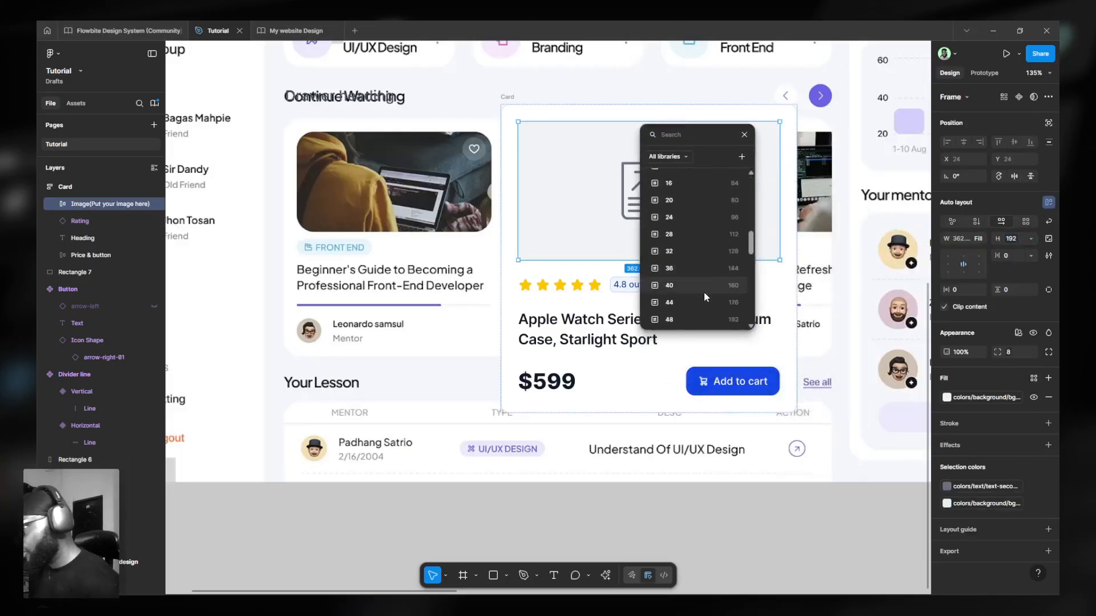
{"action": "left_click", "coordinate": [711, 269]}
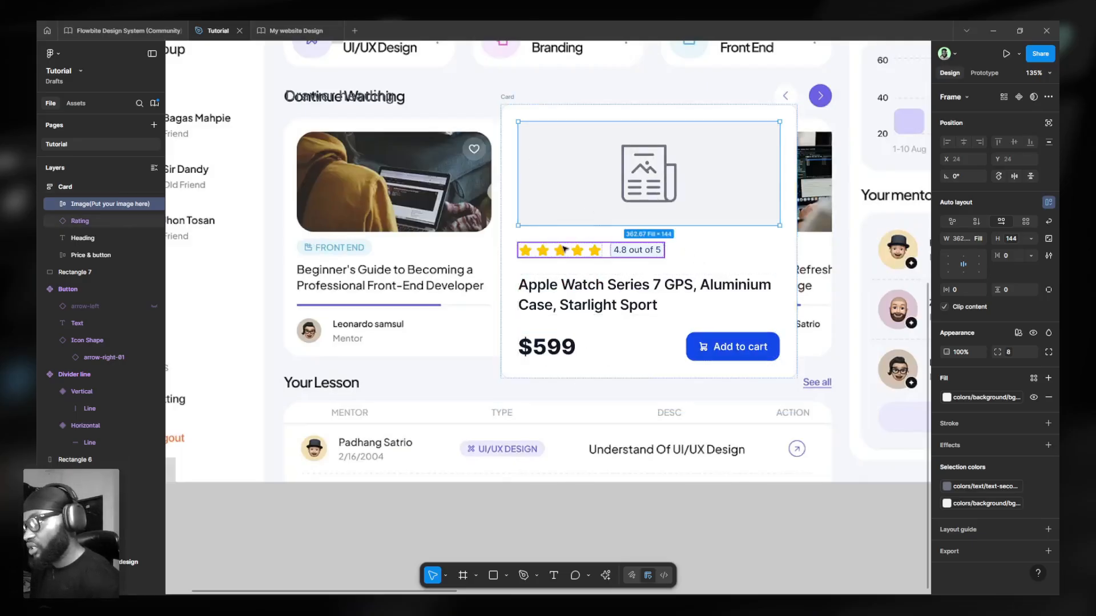
Detach the card's star rating row from its component.
{"action": "double_click", "coordinate": [534, 250]}
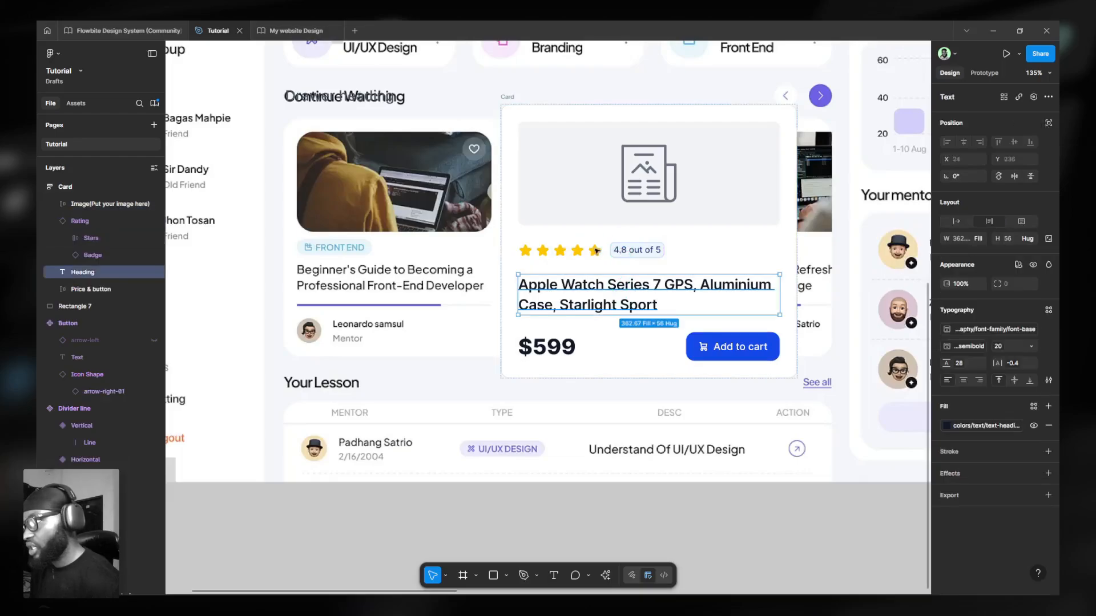
{"action": "key", "text": "Escape"}
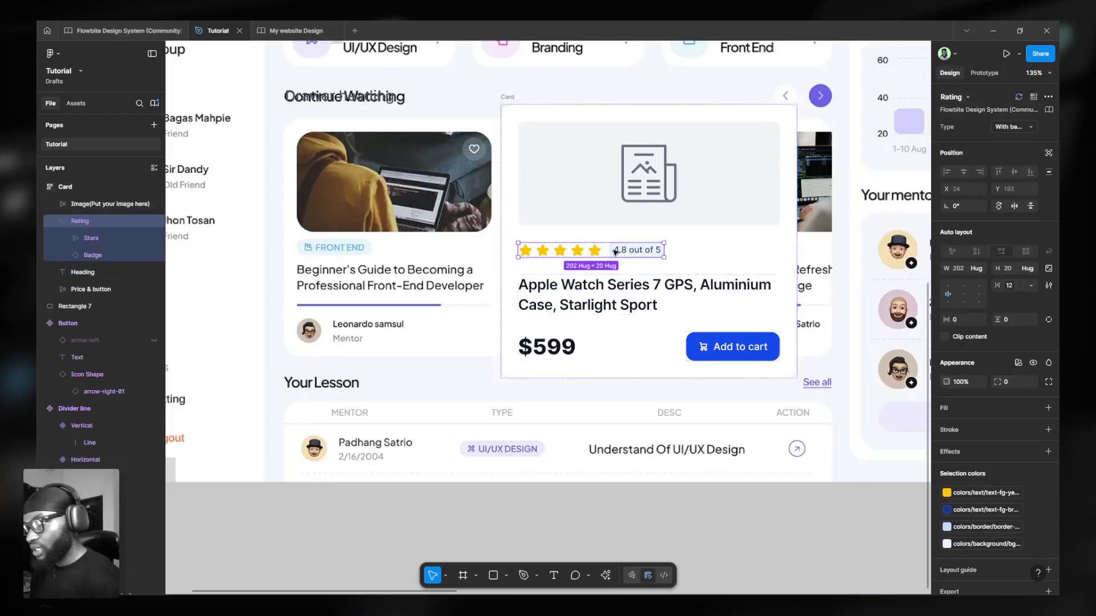
{"action": "key", "text": "ctrl+alt"}
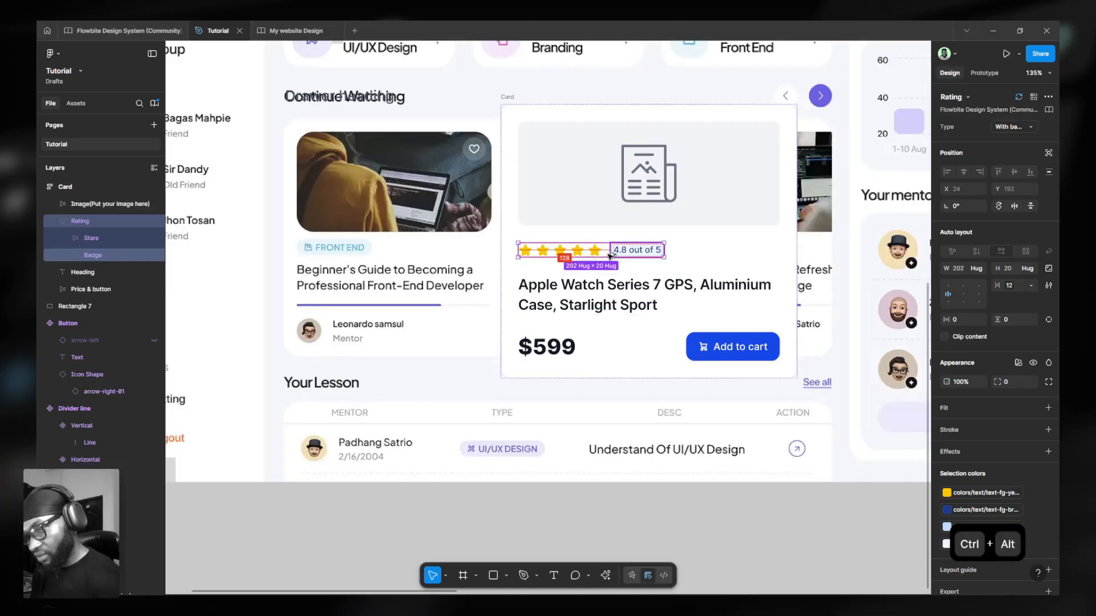
{"action": "key", "text": "ctrl+alt+b"}
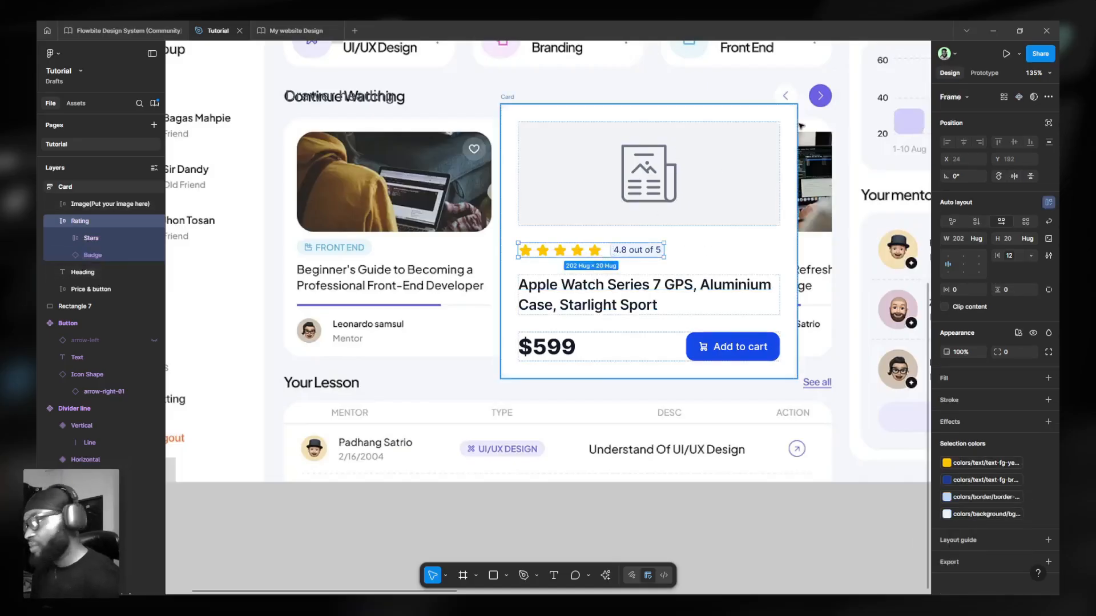
Ungroup the rating row and delete its stars, keeping only the "4.8 out of 5" badge.
{"action": "key", "text": "ctrl+shift"}
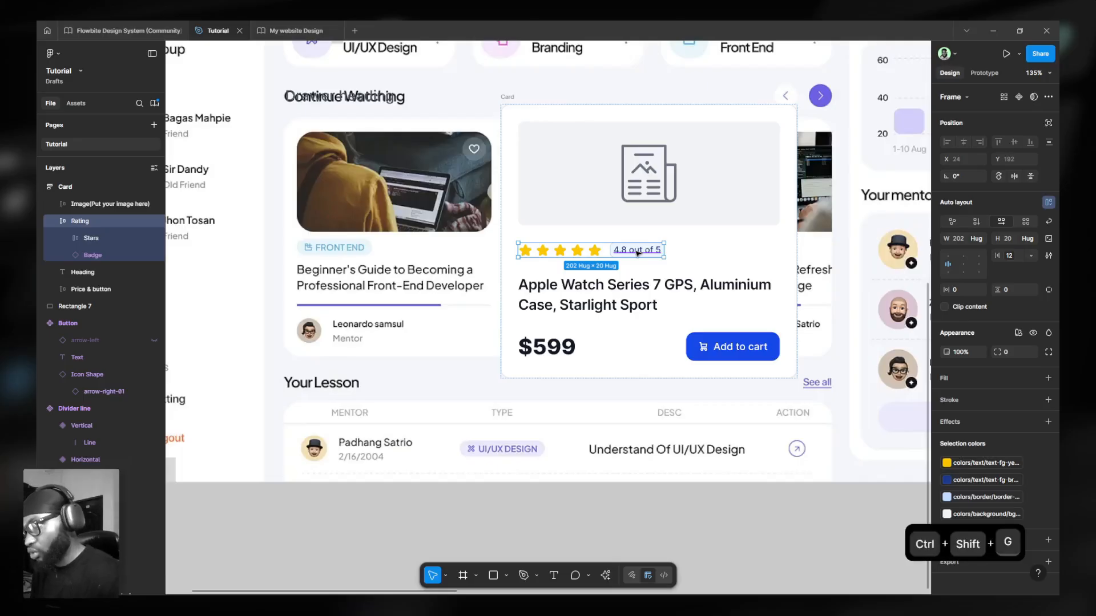
{"action": "key", "text": "ctrl+shift+g"}
{"action": "left_click", "coordinate": [589, 254]}
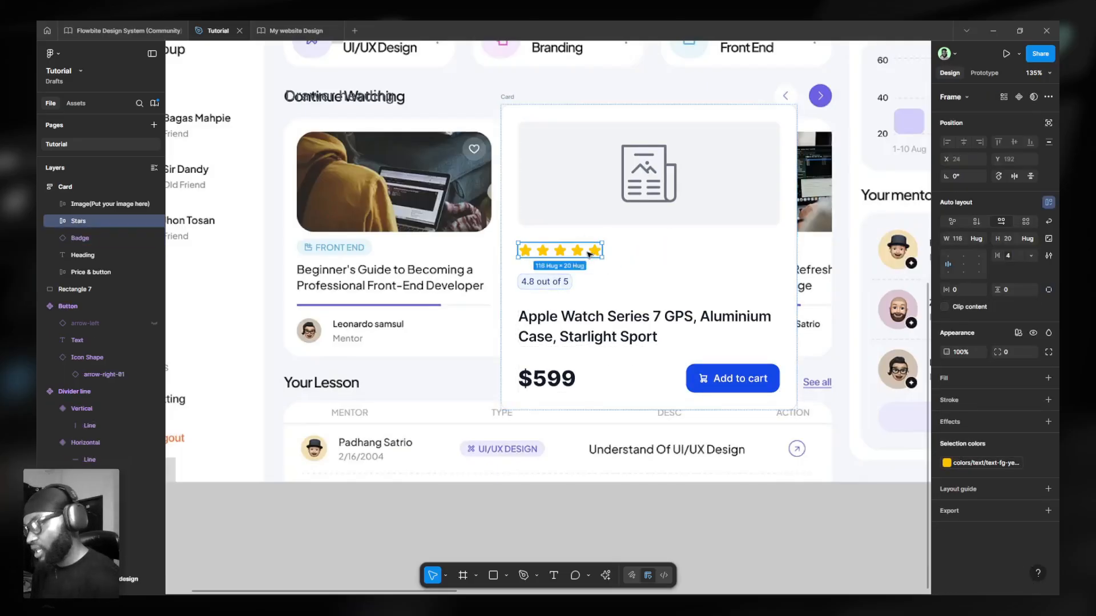
{"action": "key", "text": "Delete"}
Show a left icon on the "4.8 out of 5" badge and set its size to lg.
{"action": "left_click", "coordinate": [571, 281], "text": "ctrl"}
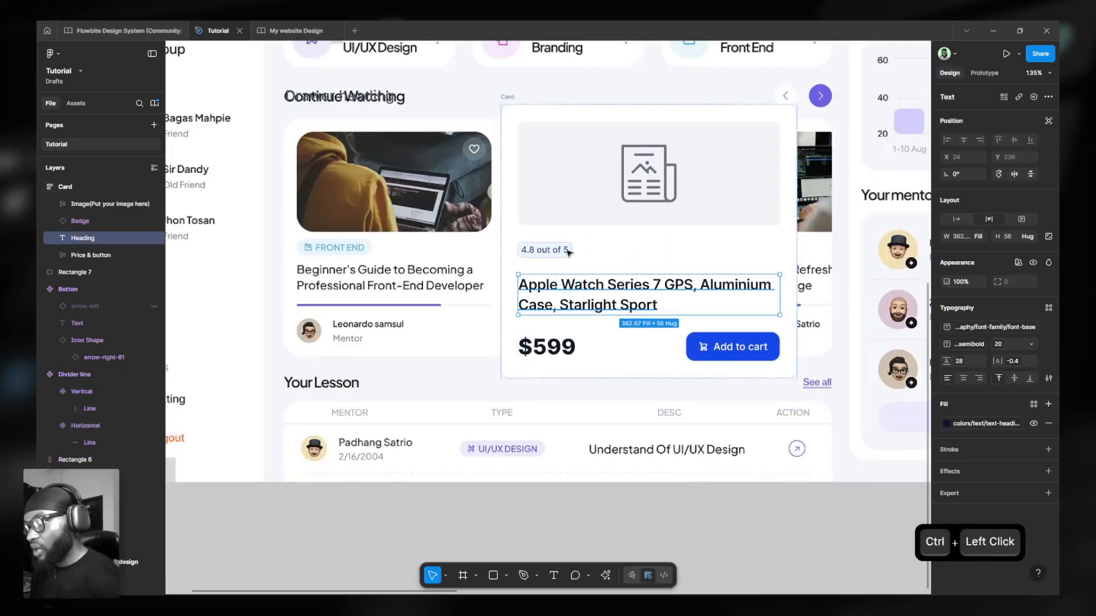
{"action": "left_click", "coordinate": [554, 252], "text": "ctrl"}
{"action": "scroll", "coordinate": [501, 250], "scroll_direction": "up", "scroll_amount": 3, "text": "ctrl"}
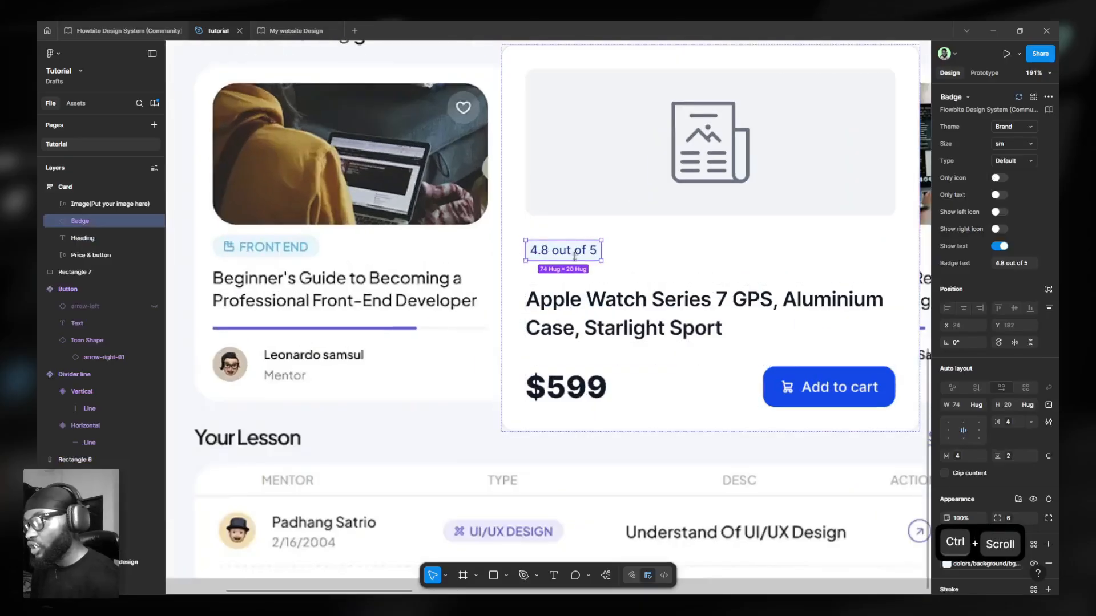
{"action": "left_click", "coordinate": [999, 212]}
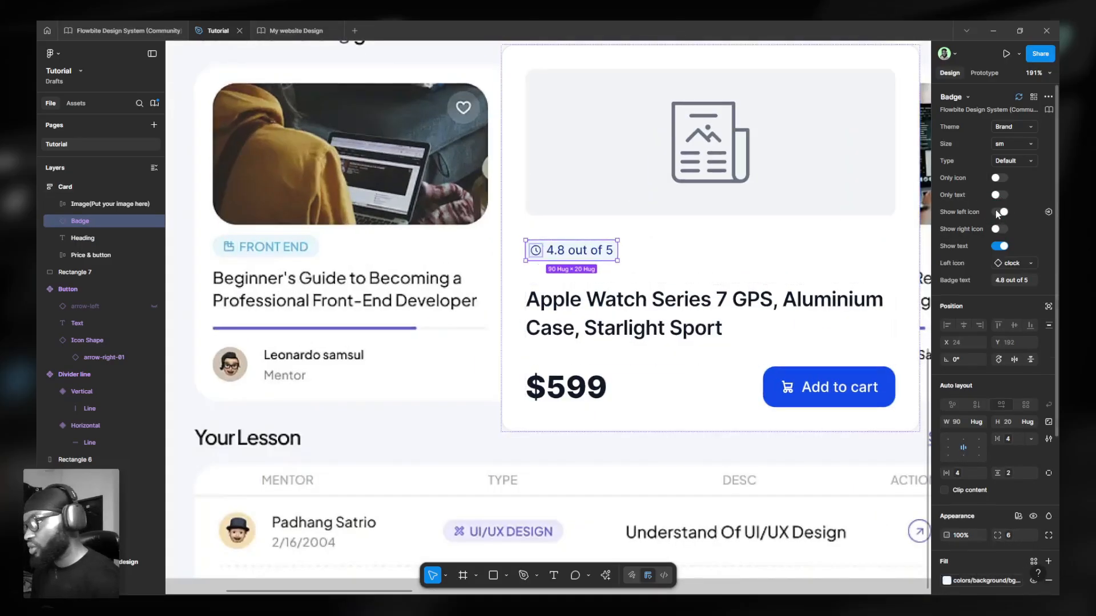
{"action": "left_click", "coordinate": [1010, 146]}
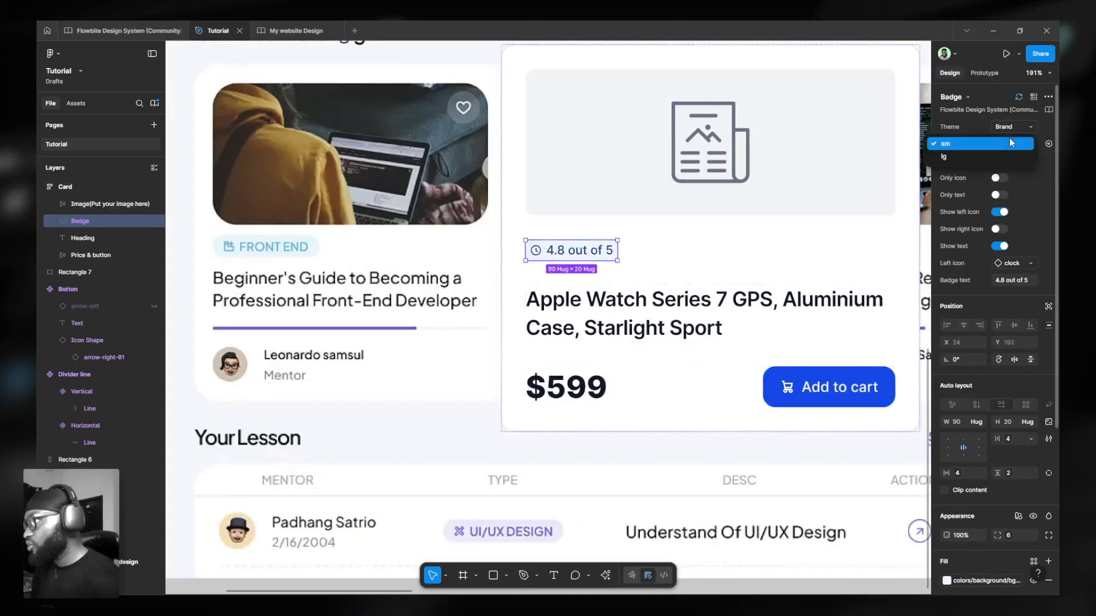
{"action": "left_click", "coordinate": [970, 153]}
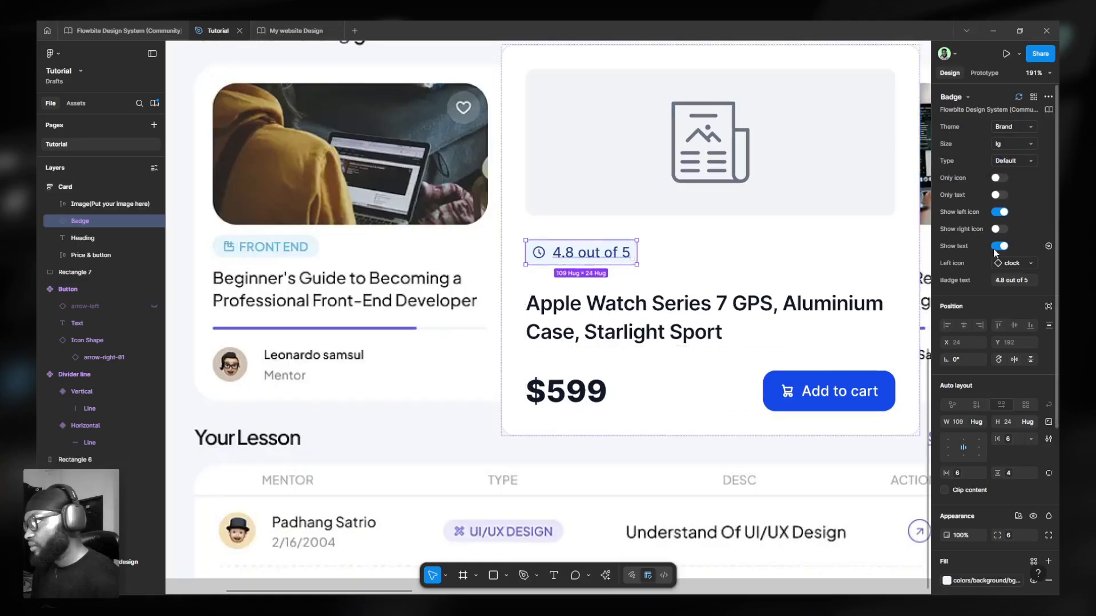
Change the card badge's text to FRONTEND.
{"action": "left_click", "coordinate": [1003, 281]}
{"action": "type", "text": "F"}
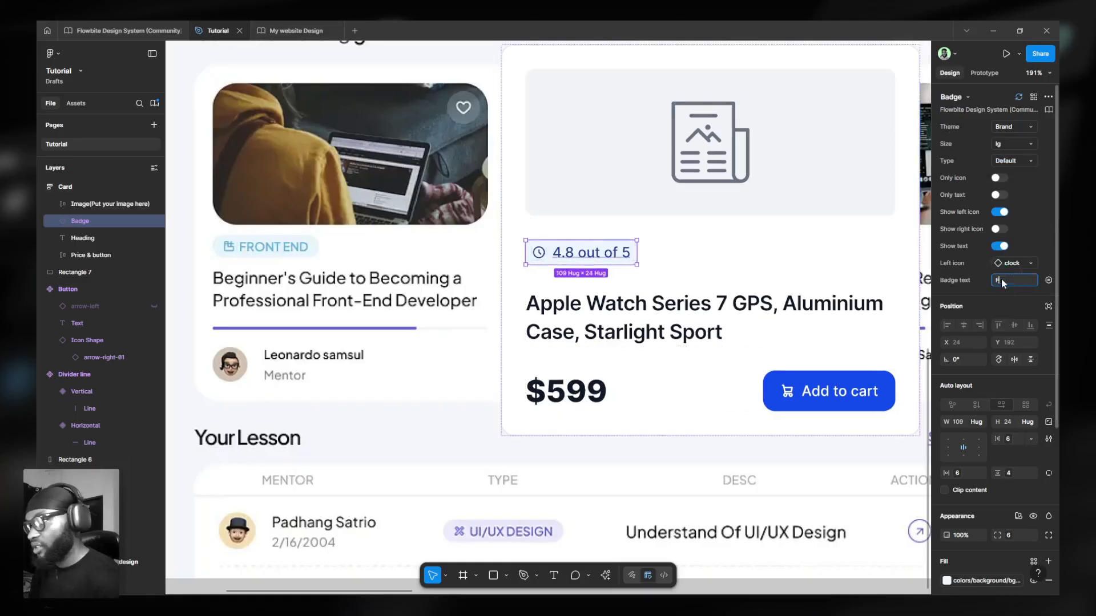
{"action": "type", "text": "RONTEND"}
{"action": "key", "text": "Return"}
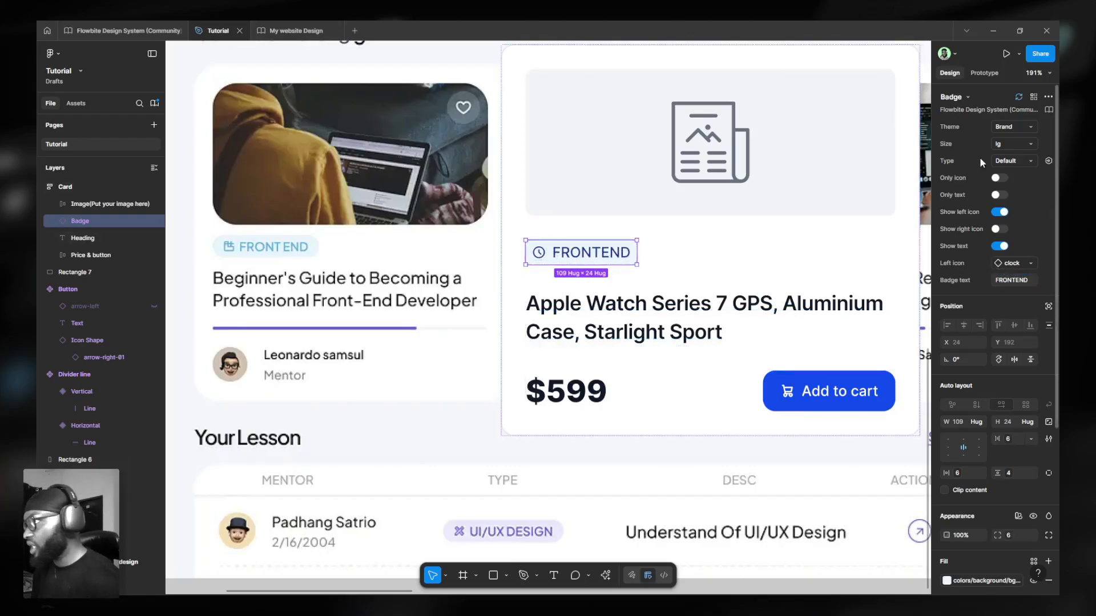
Try the Success, Gray and White themes on the FRONTEND badge, settling on Danger.
{"action": "left_click", "coordinate": [1015, 127]}
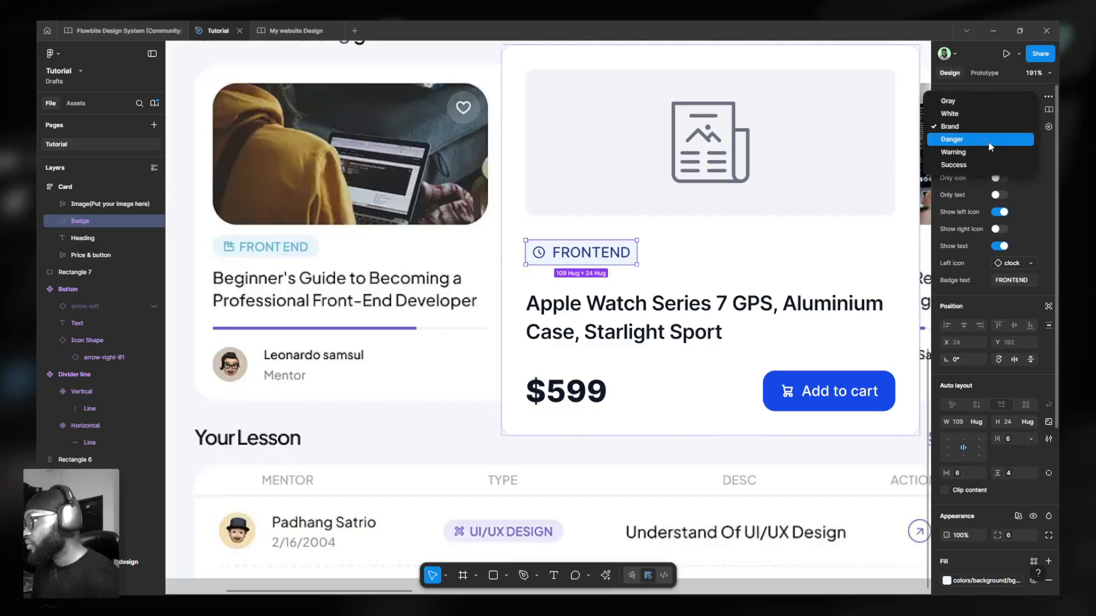
{"action": "left_click", "coordinate": [983, 162]}
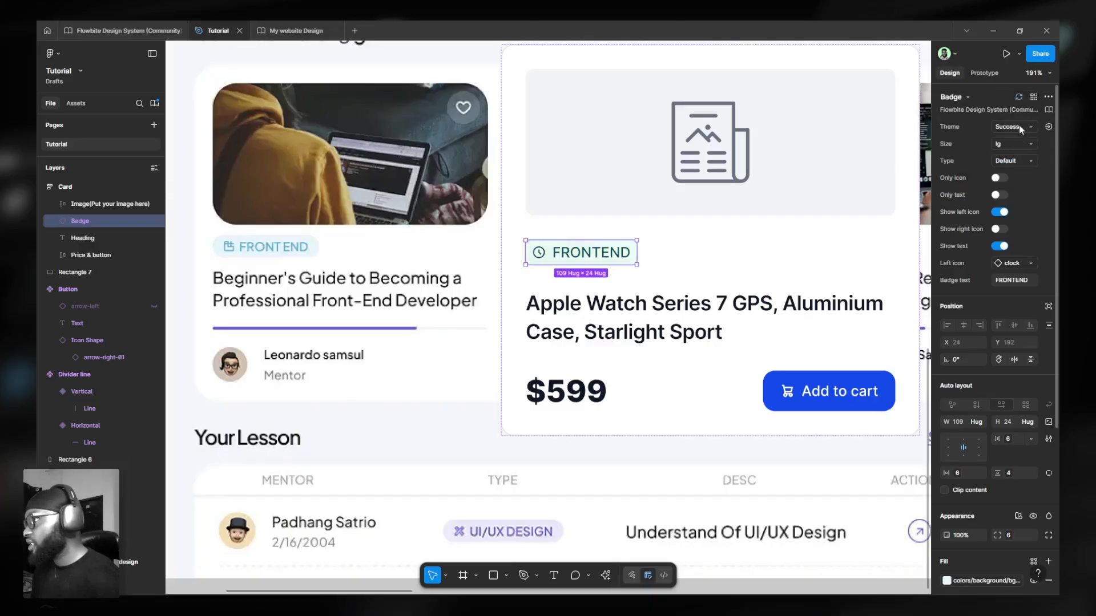
{"action": "left_click", "coordinate": [1019, 127]}
{"action": "left_click", "coordinate": [986, 119]}
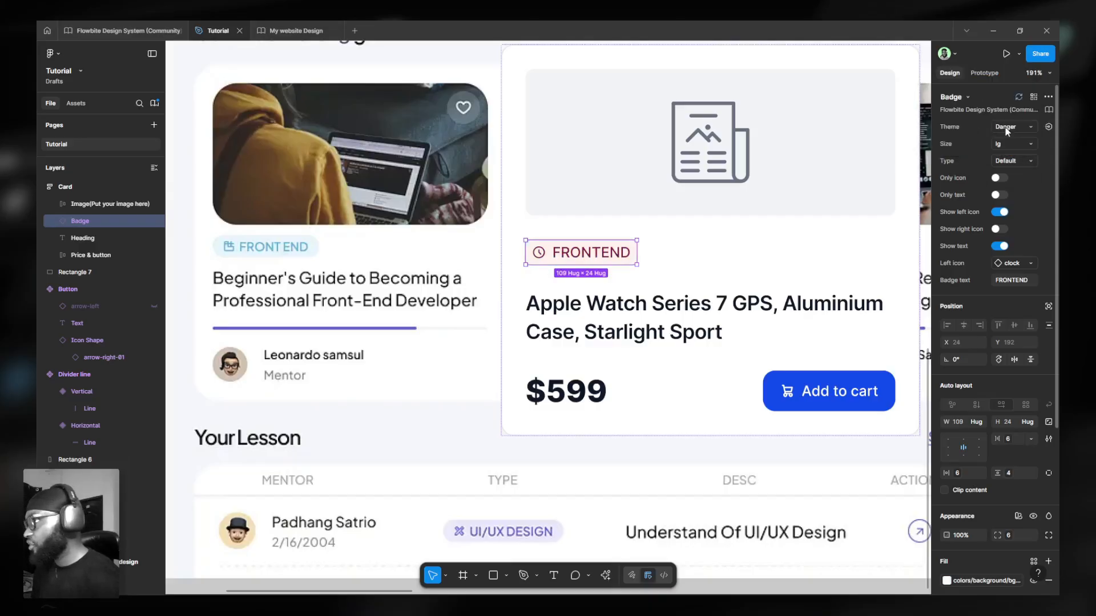
{"action": "left_click", "coordinate": [1007, 127]}
{"action": "left_click", "coordinate": [982, 95]}
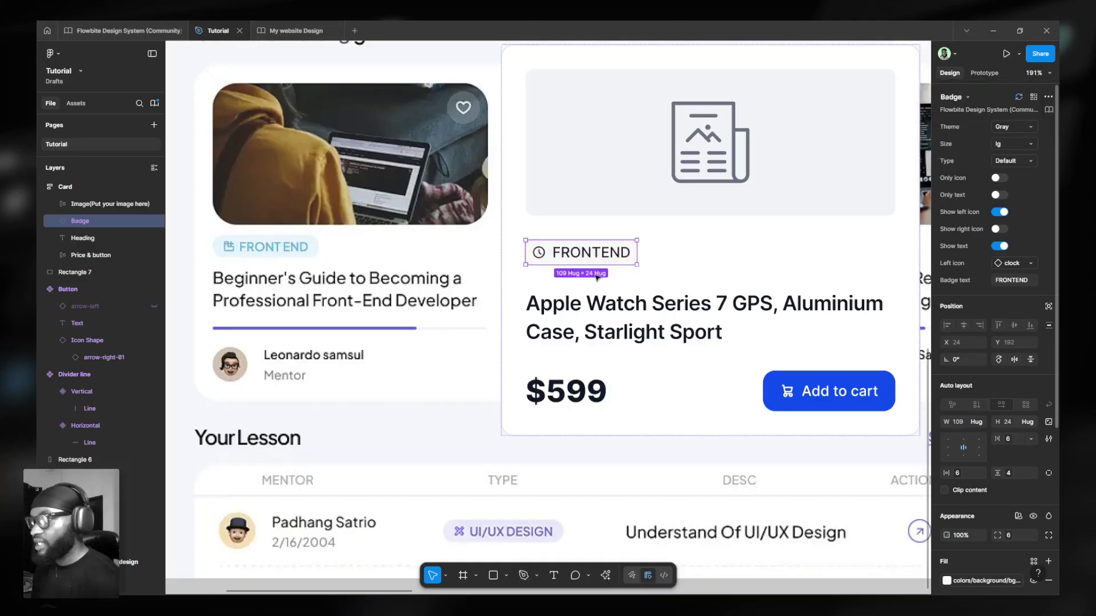
{"action": "left_click", "coordinate": [1009, 125]}
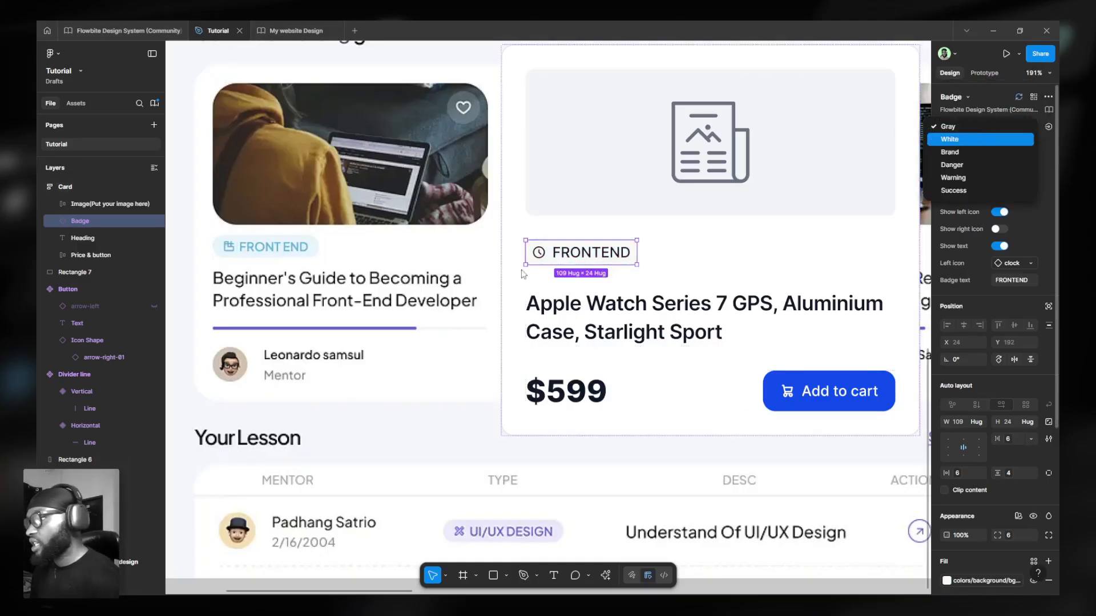
{"action": "left_click", "coordinate": [976, 141]}
{"action": "left_click", "coordinate": [1008, 127]}
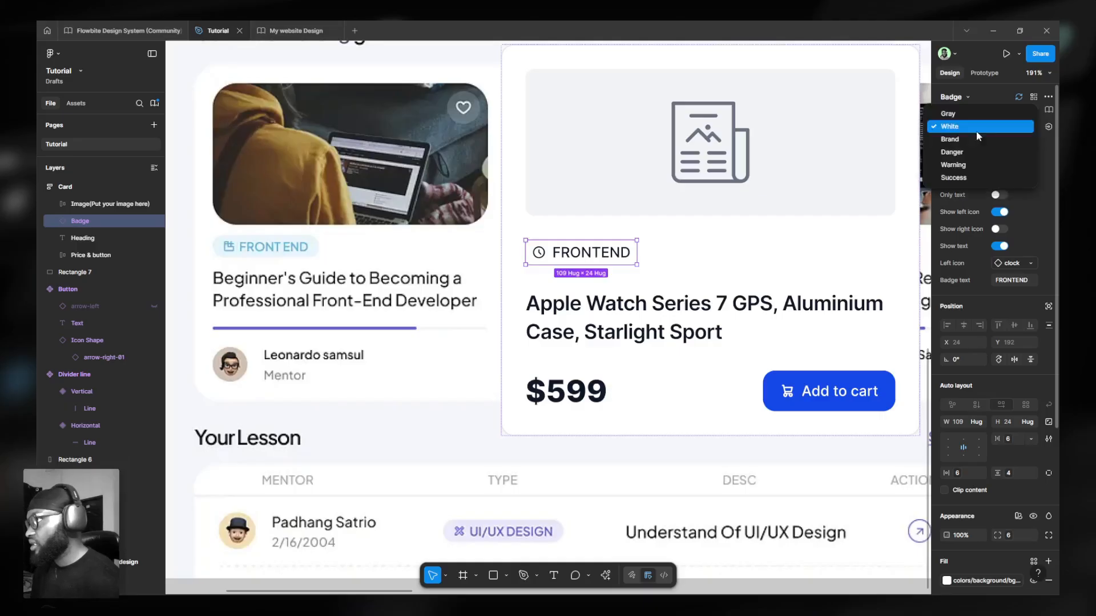
{"action": "left_click", "coordinate": [962, 154]}
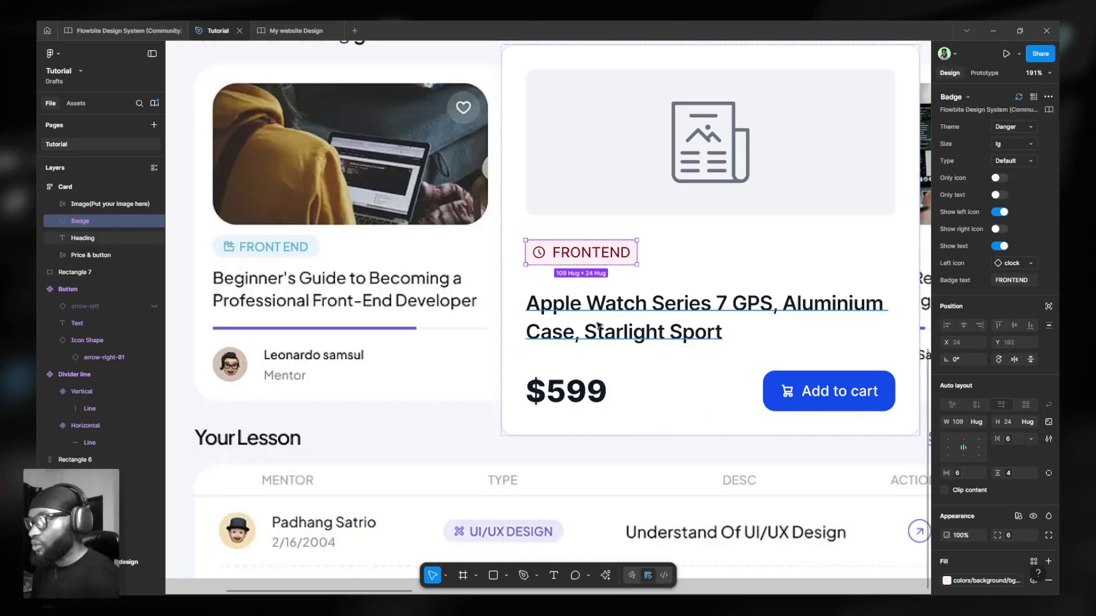
Replace the card heading's text with "Beginner's Guide to Becoming a Professional Front-End Developer".
{"action": "scroll", "coordinate": [598, 326], "scroll_direction": "down", "scroll_amount": 3, "text": "ctrl"}
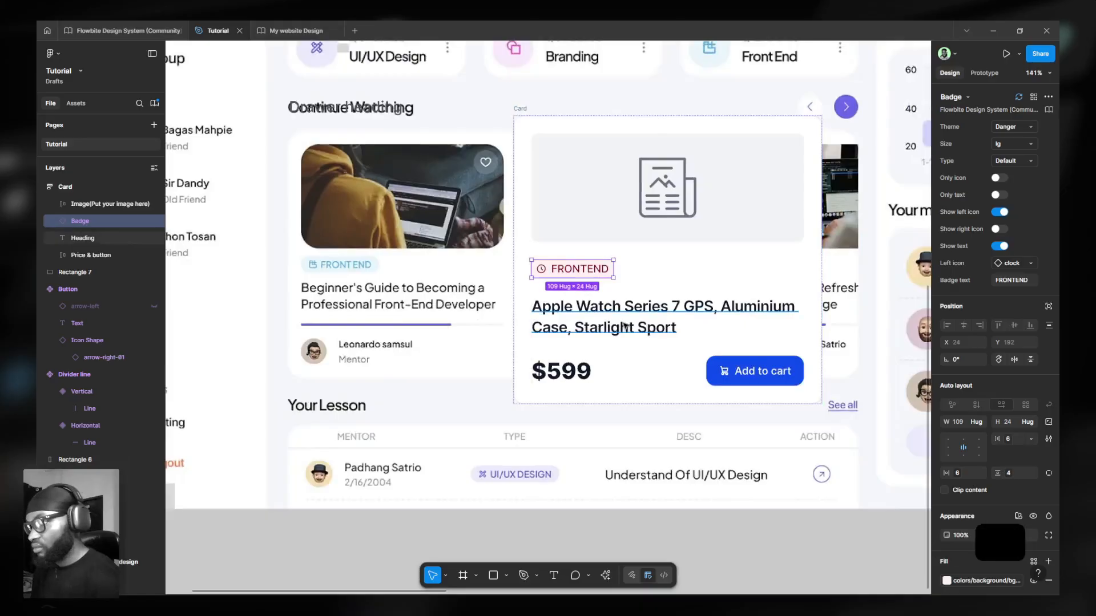
{"action": "left_click", "coordinate": [625, 323], "text": "ctrl"}
{"action": "double_click", "coordinate": [626, 317]}
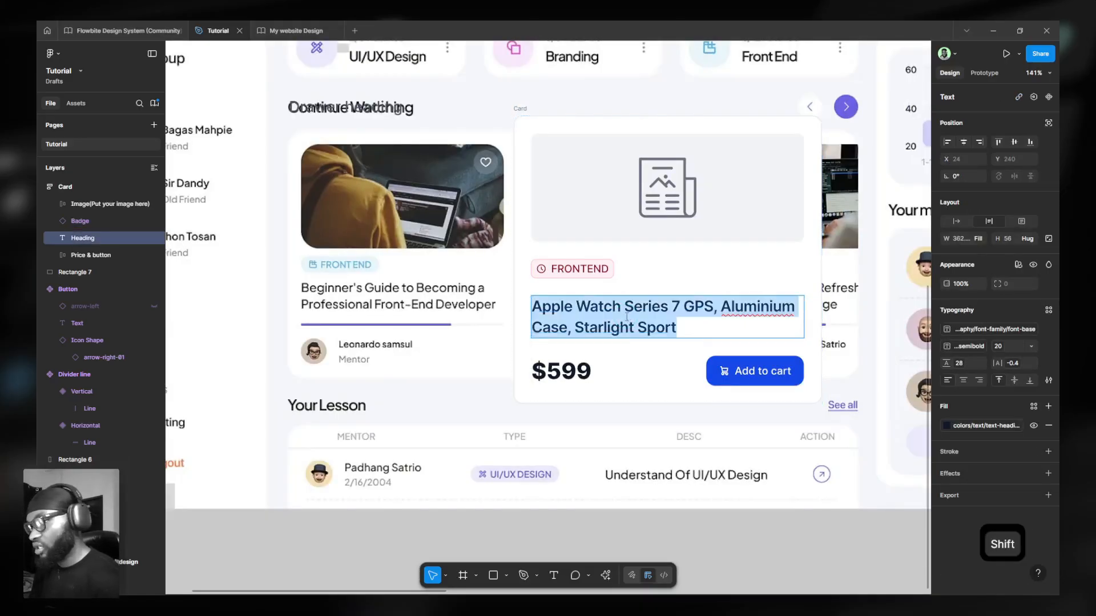
{"action": "type", "text": "b"}
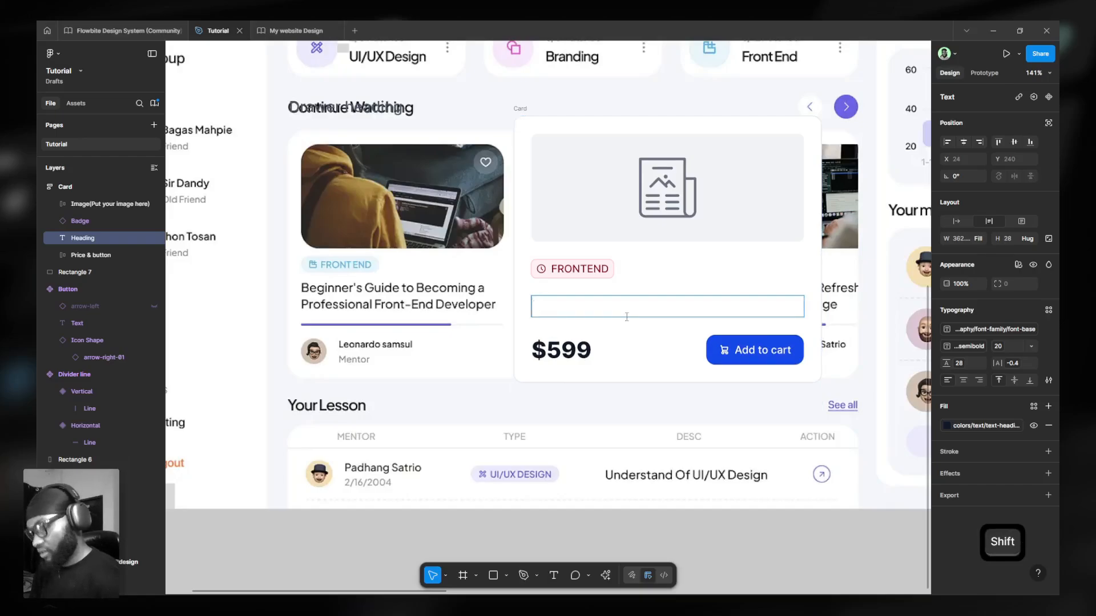
{"action": "type", "text": "V"}
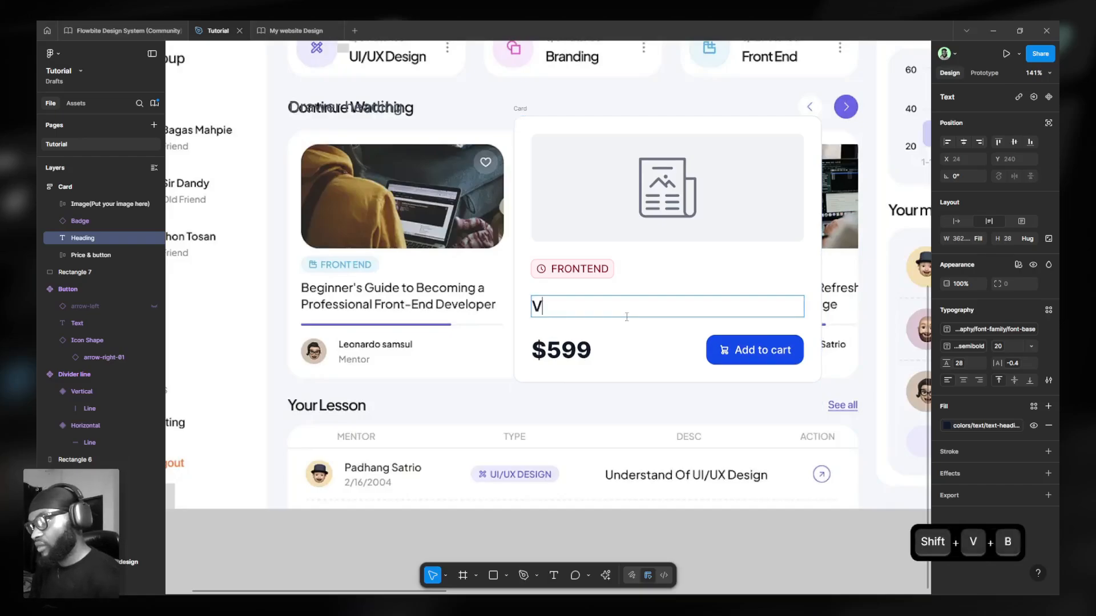
{"action": "key", "text": "BackSpace"}
{"action": "type", "text": "V"}
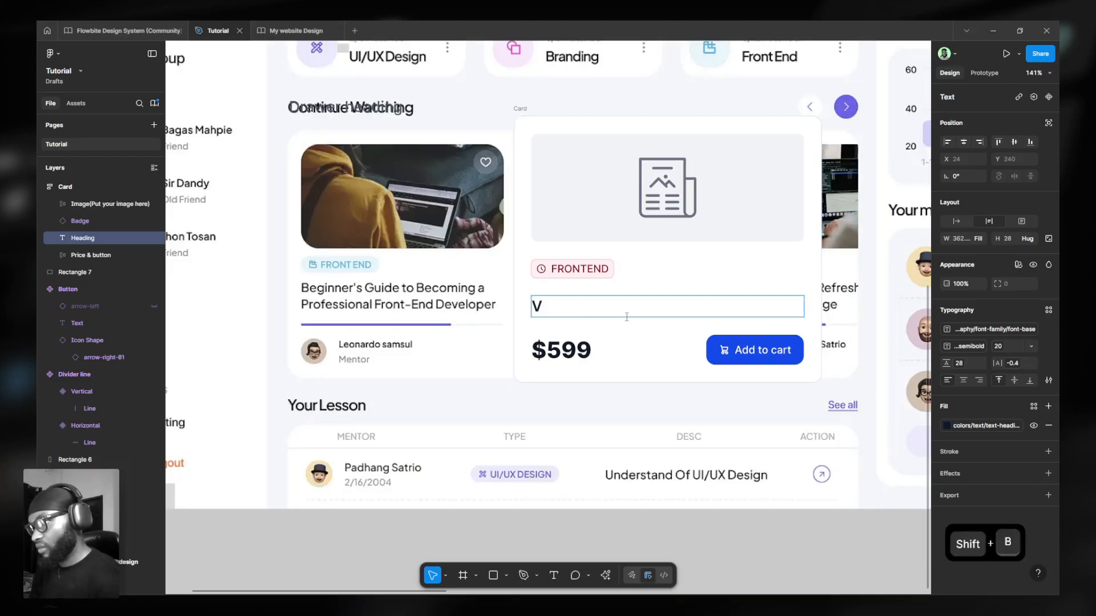
{"action": "type", "text": "eginn"}
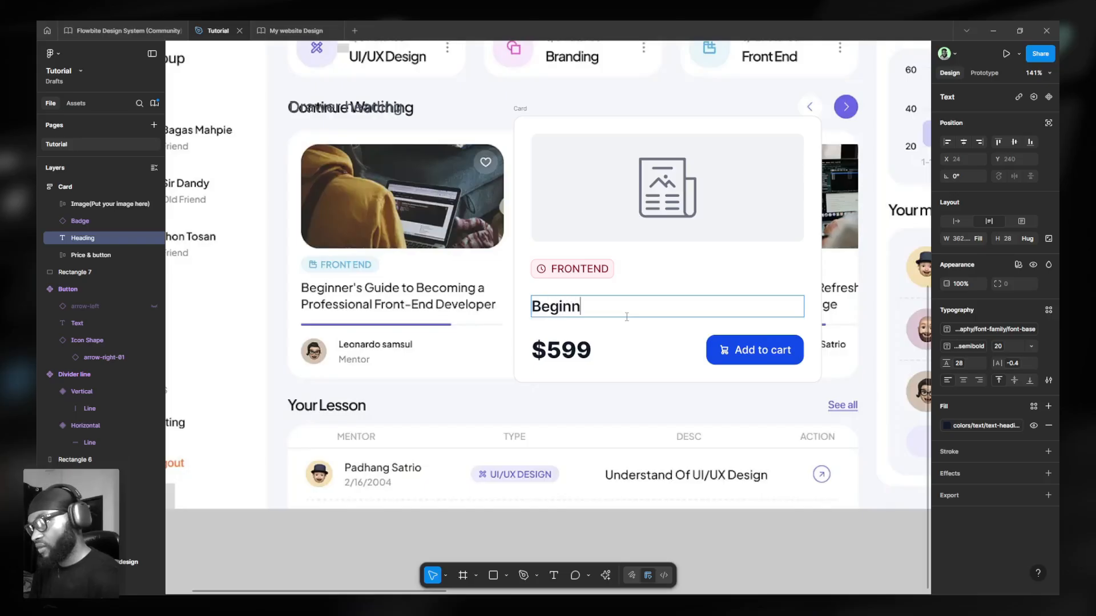
{"action": "type", "text": "er's Gu"}
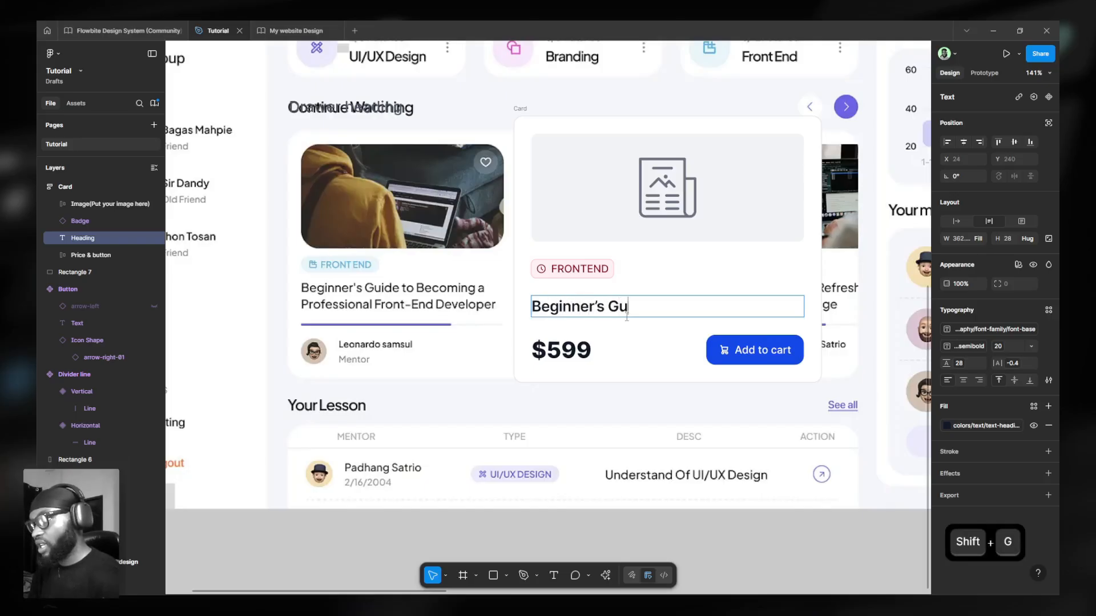
{"action": "type", "text": "ide to Becom"}
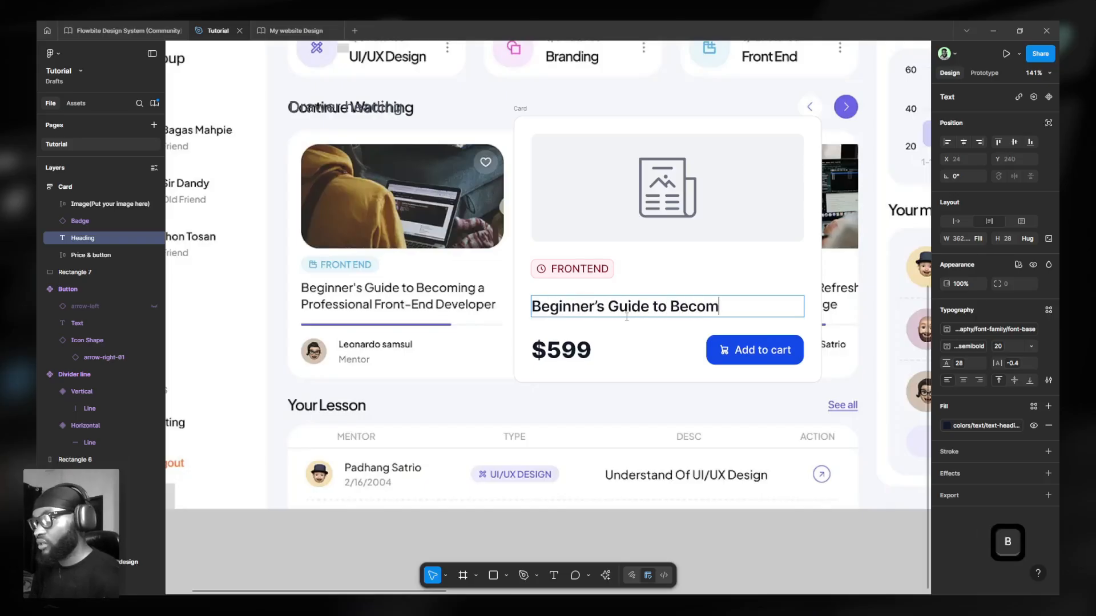
{"action": "type", "text": "ing a Proffe"}
{"action": "key", "text": "BackSpace"}
{"action": "key", "text": "BackSpace"}
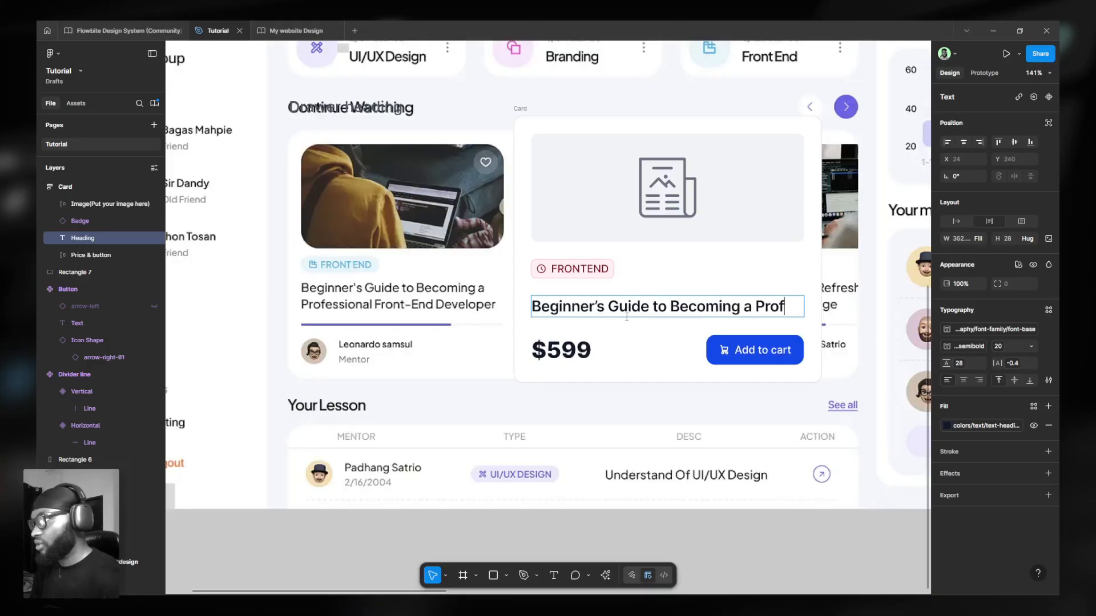
{"action": "type", "text": "essional"}
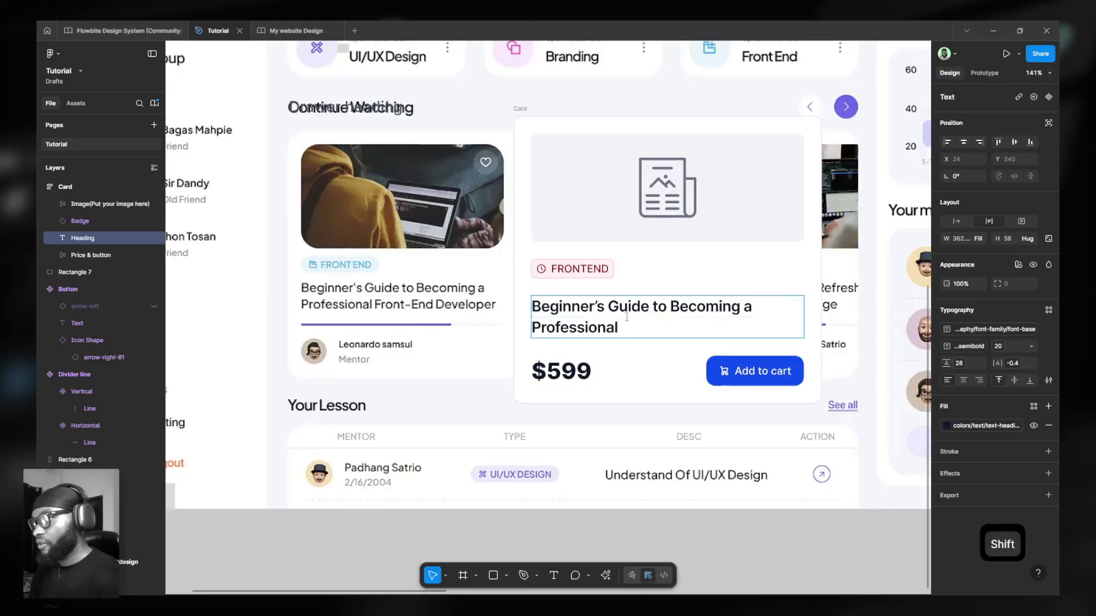
{"action": "type", "text": " Front"}
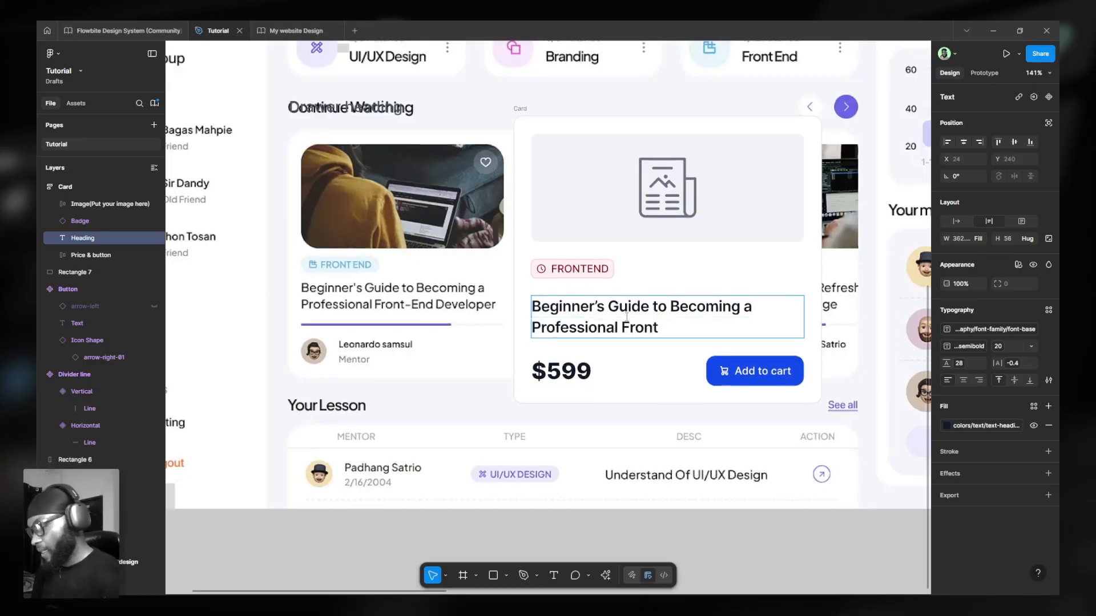
{"action": "type", "text": "-End D"}
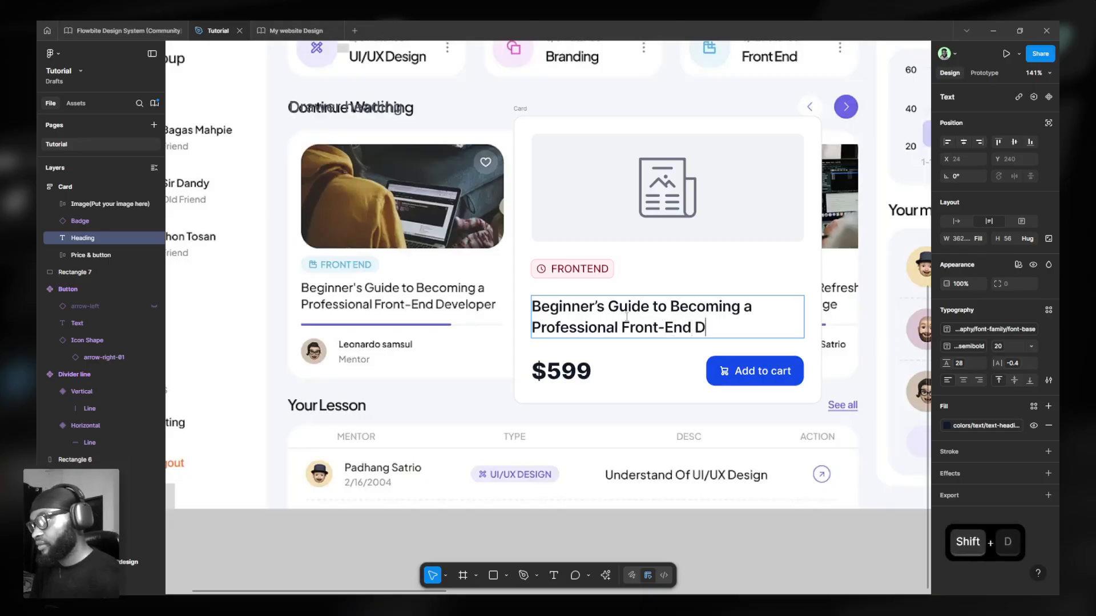
{"action": "type", "text": "eveloper"}
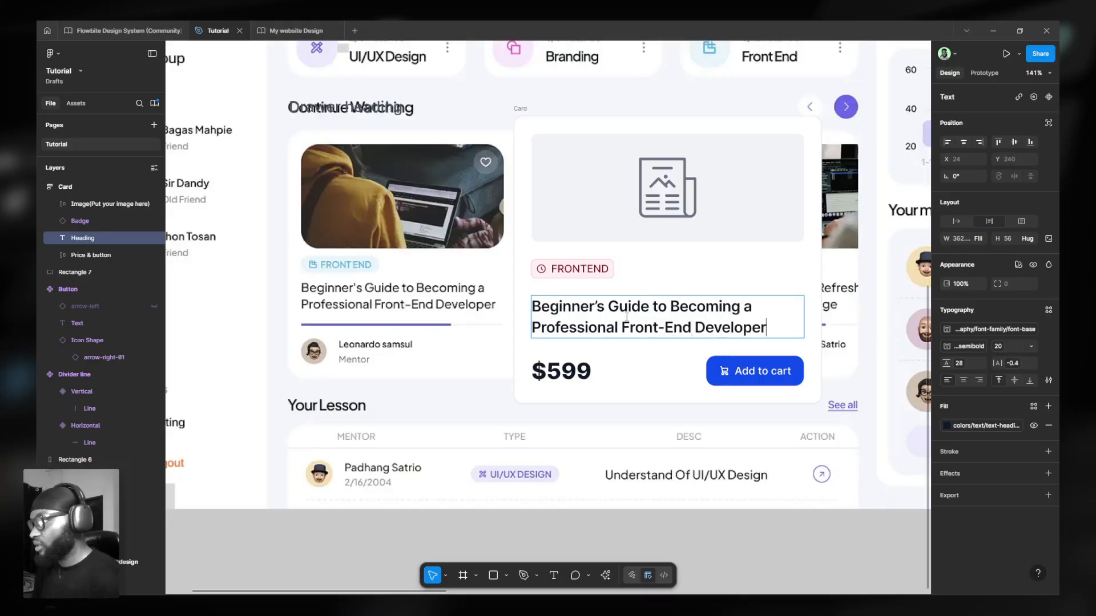
{"action": "key", "text": "Escape"}
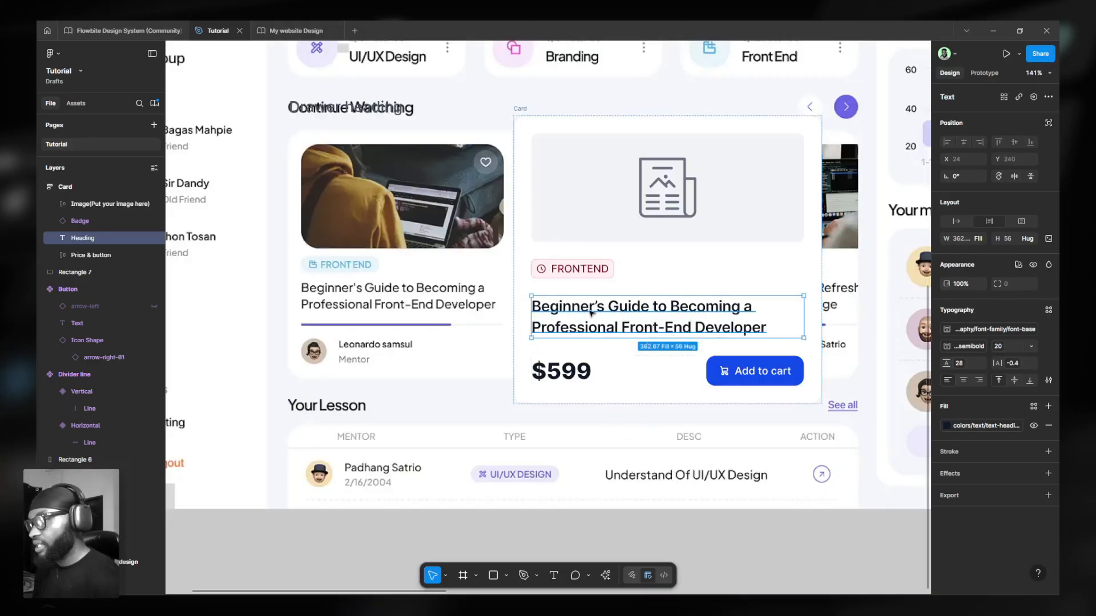
Set the heading's font size to text-lg (18) and try a 120% line height, settling on 140%.
{"action": "left_click", "coordinate": [999, 348]}
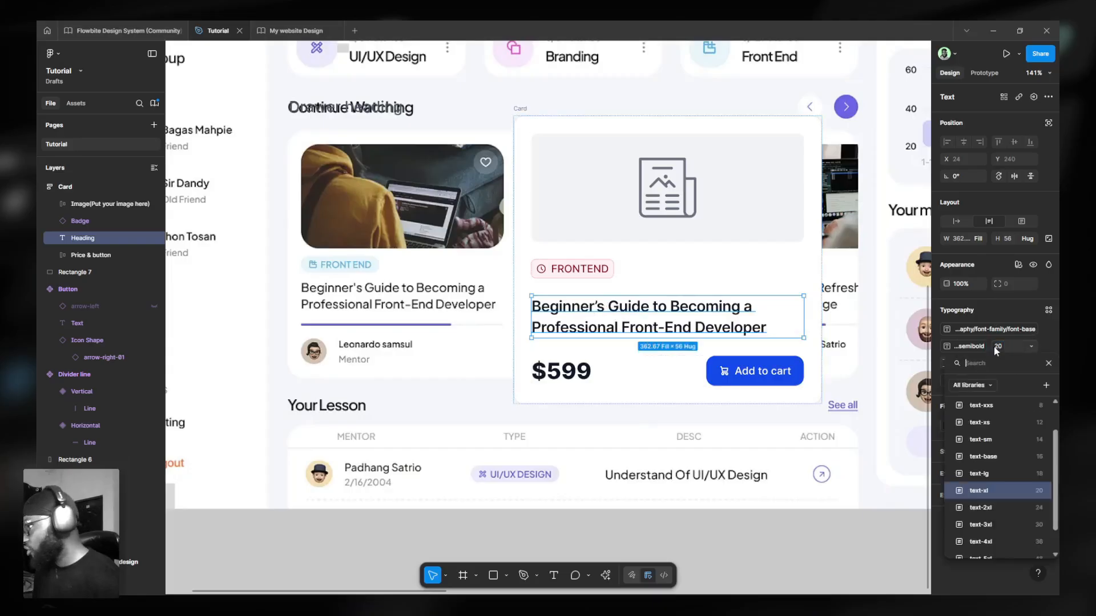
{"action": "left_click", "coordinate": [994, 473]}
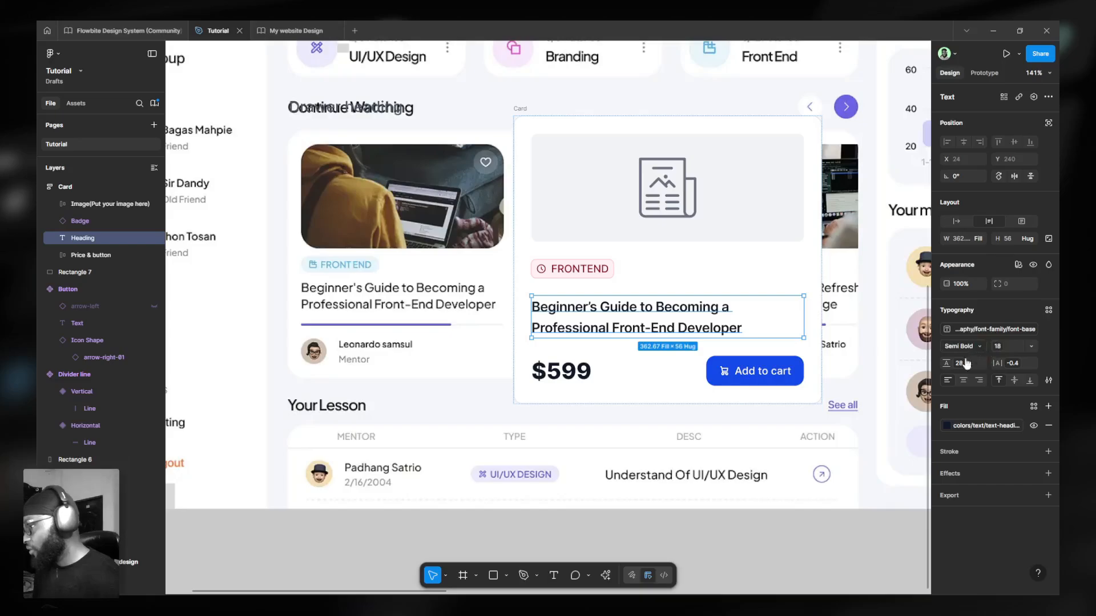
{"action": "key", "text": "ctrl+z"}
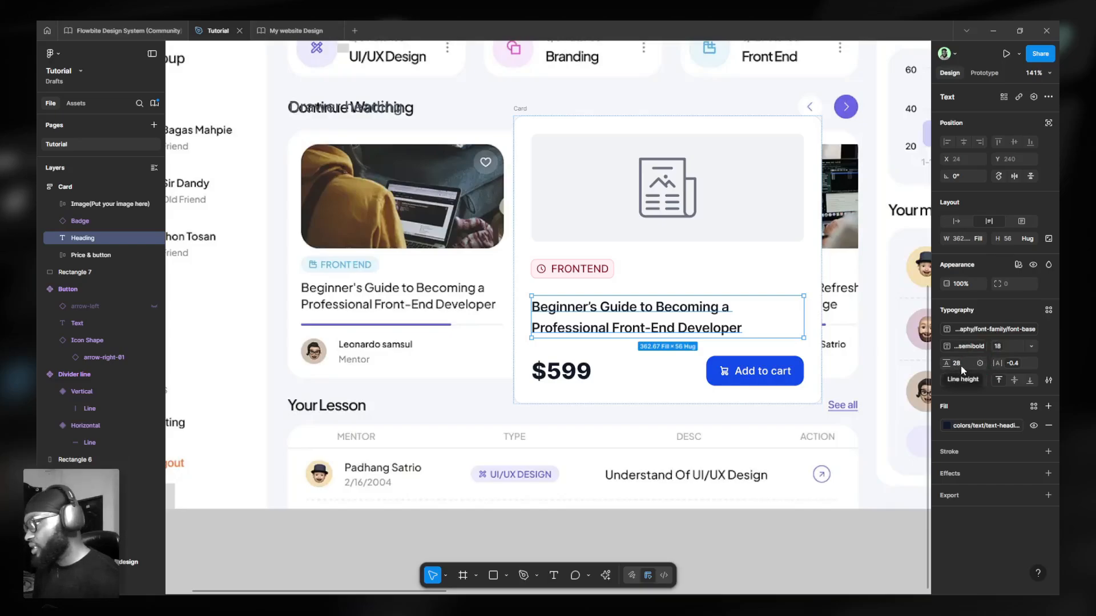
{"action": "type", "text": "1120"}
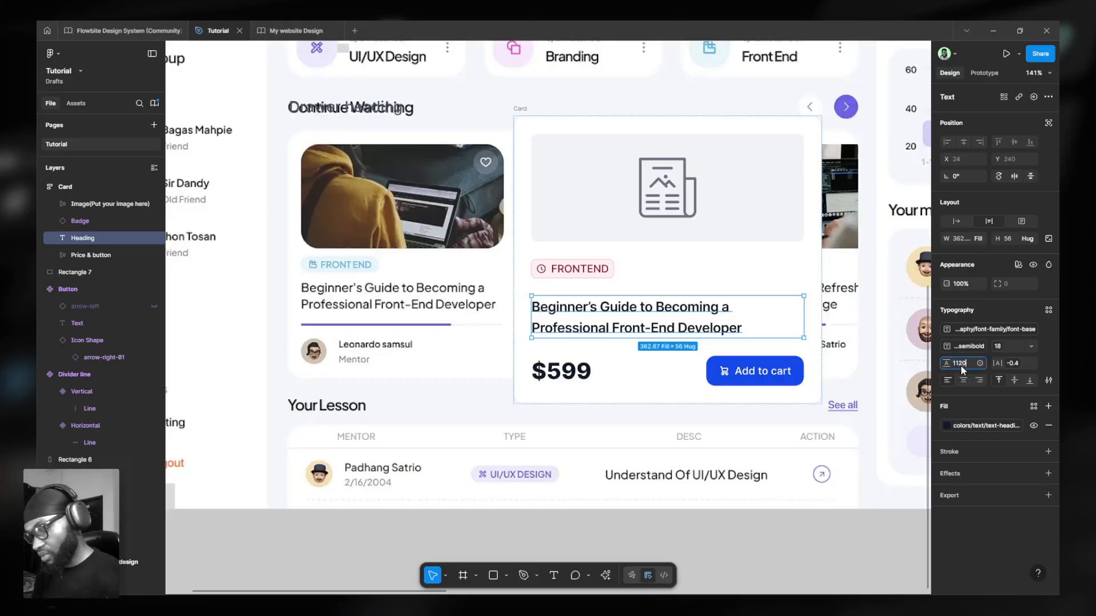
{"action": "key", "text": "Return"}
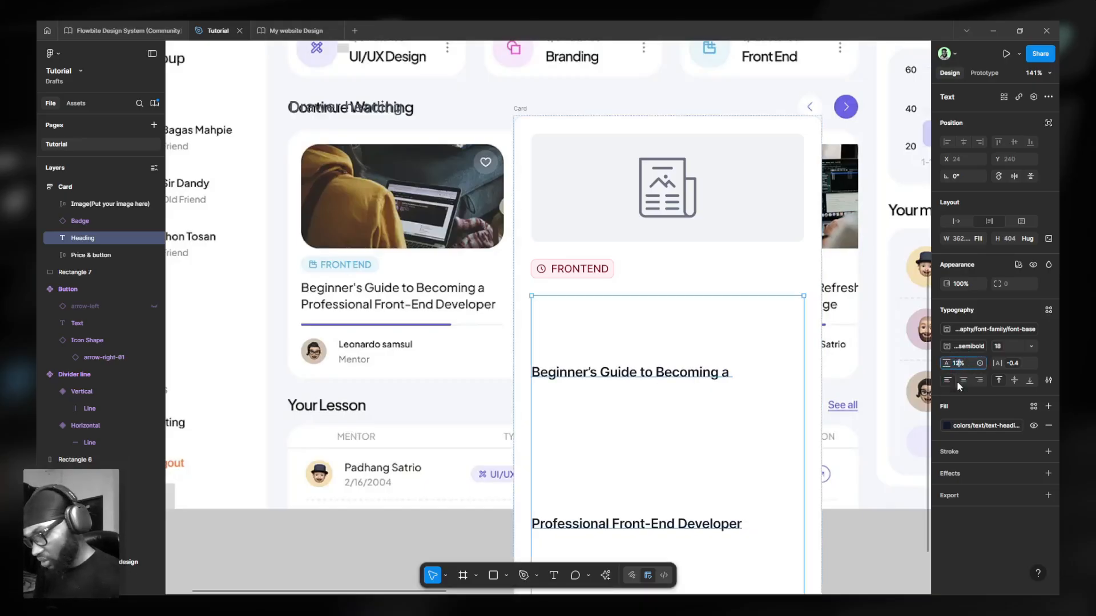
{"action": "type", "text": "0"}
{"action": "key", "text": "Return"}
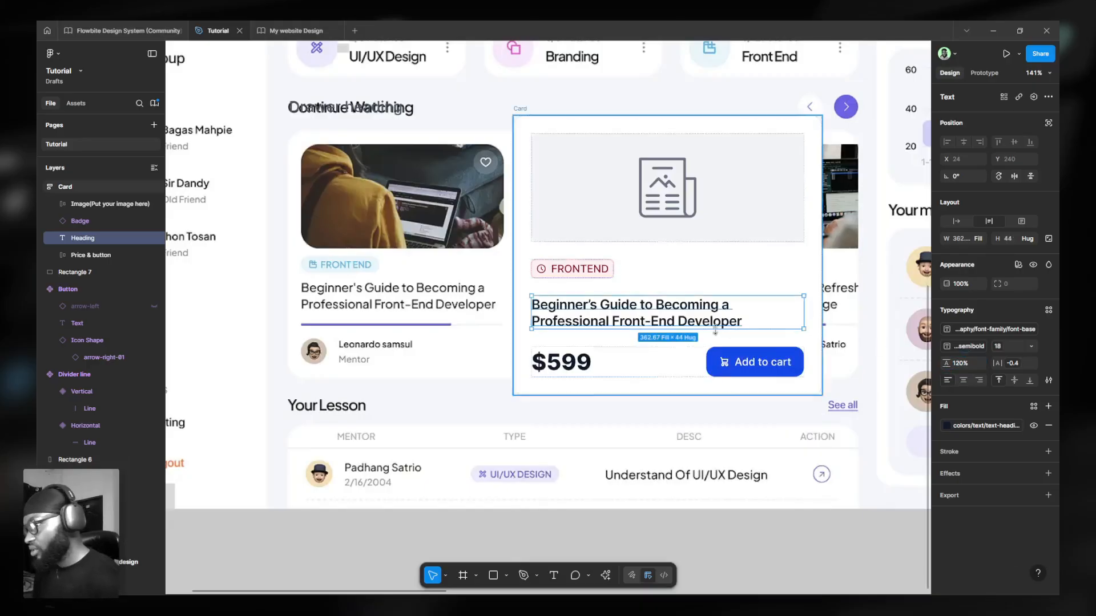
{"action": "left_click", "coordinate": [964, 366]}
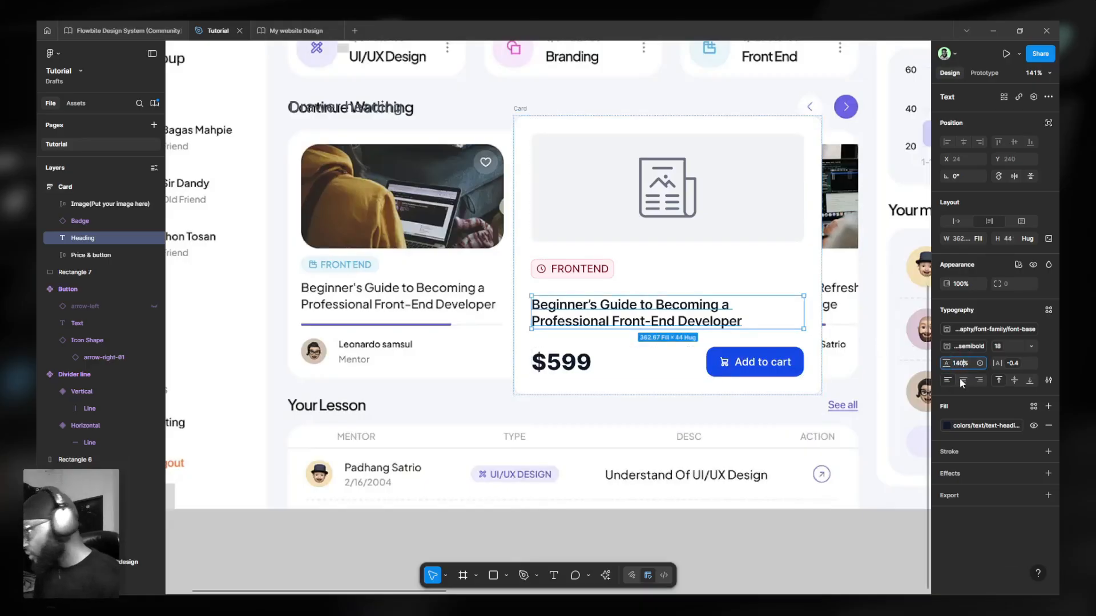
{"action": "type", "text": "140"}
{"action": "key", "text": "Return"}
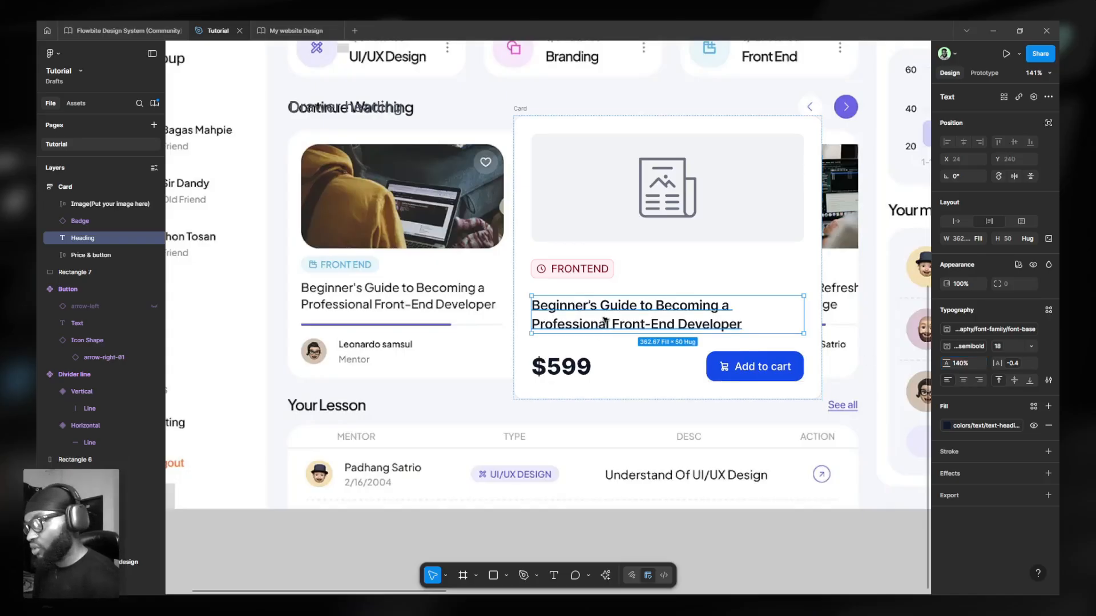
Compare the heading with the reference course title and reduce its font size to text-base (16).
{"action": "scroll", "coordinate": [391, 296], "scroll_direction": "up", "scroll_amount": 6, "text": "ctrl"}
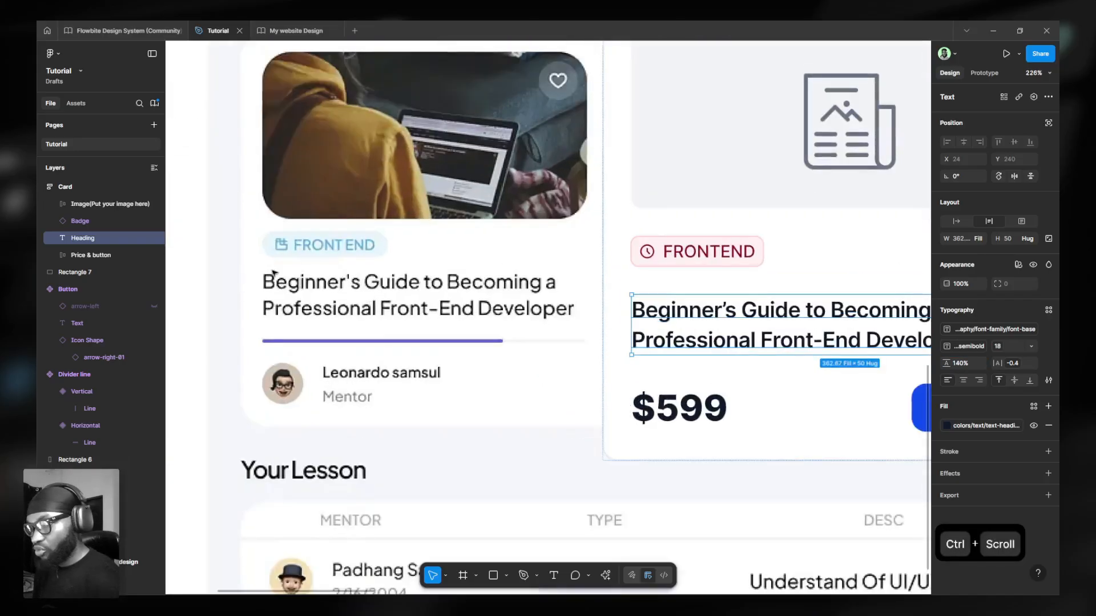
{"action": "scroll", "coordinate": [439, 304], "scroll_direction": "down", "scroll_amount": 5, "text": "ctrl"}
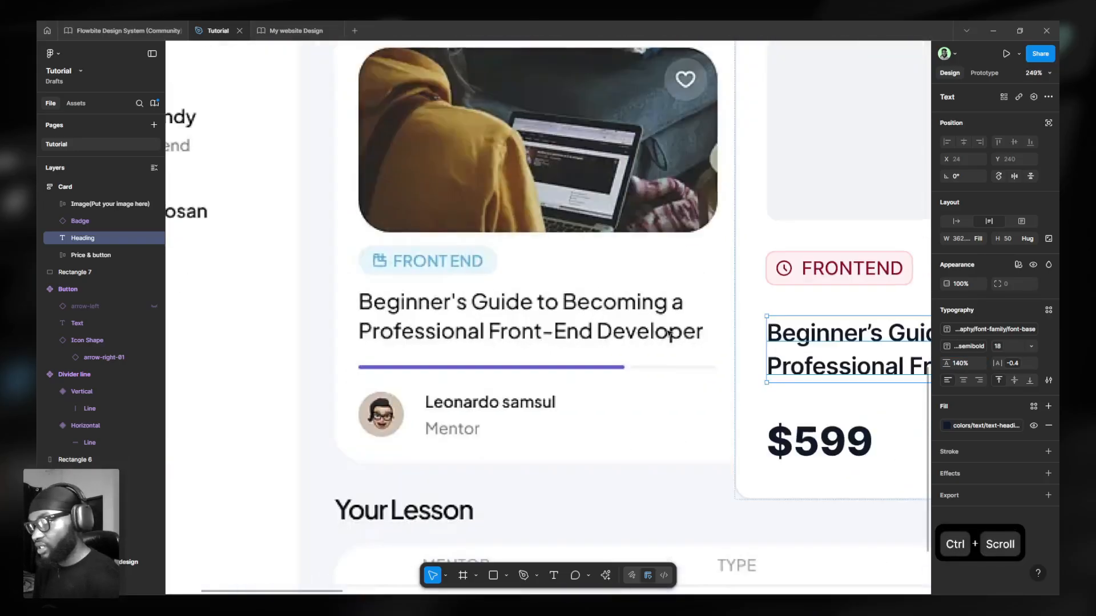
{"action": "key", "text": "ctrl+c"}
{"action": "left_click", "coordinate": [998, 347]}
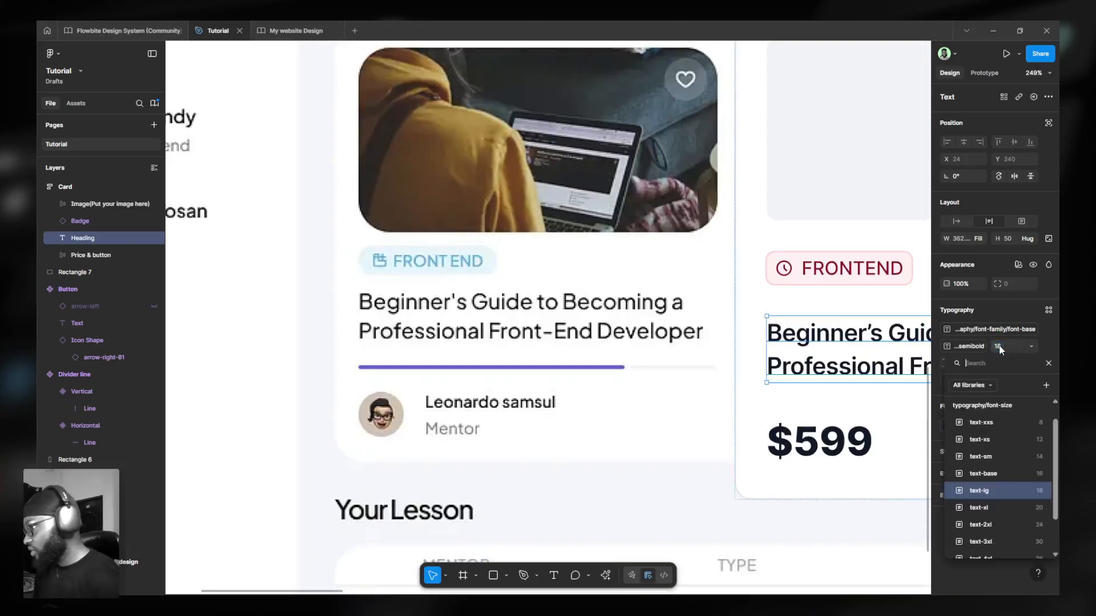
{"action": "left_click", "coordinate": [994, 473]}
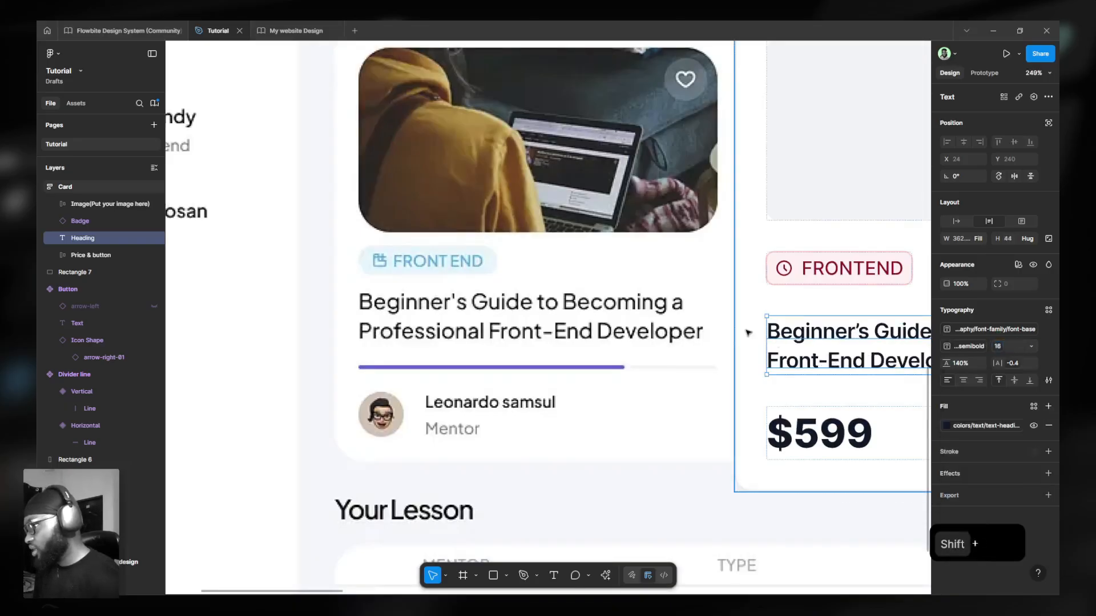
Search the components for "progress" and insert Progress Bars into the card between the heading and the price row.
{"action": "scroll", "coordinate": [585, 289], "scroll_direction": "right", "scroll_amount": 3}
{"action": "scroll", "coordinate": [584, 289], "scroll_direction": "down", "scroll_amount": 4, "text": "ctrl"}
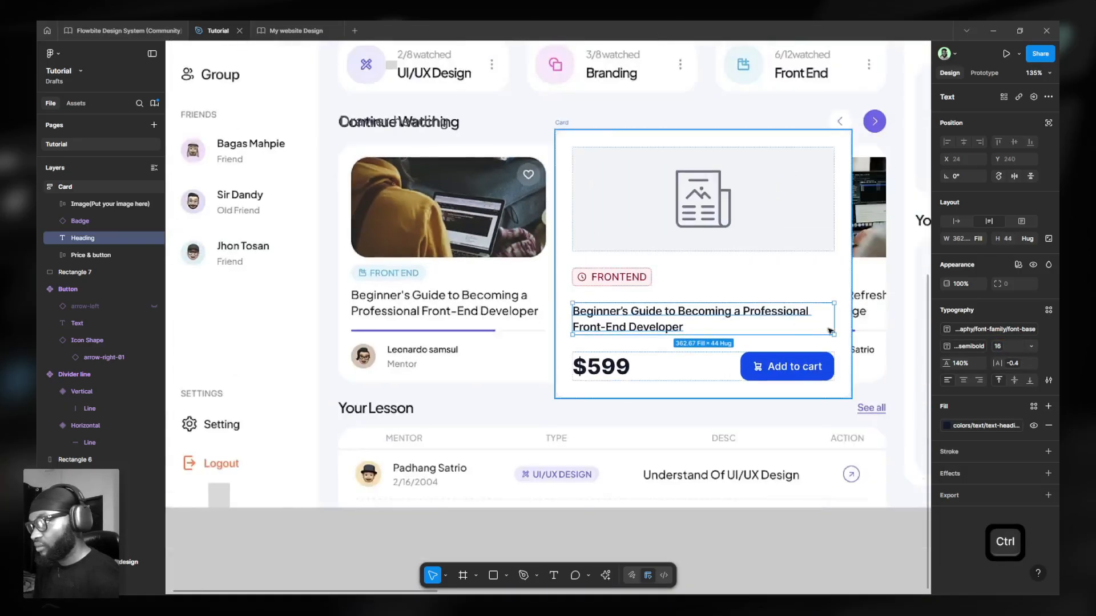
{"action": "left_click", "coordinate": [747, 286]}
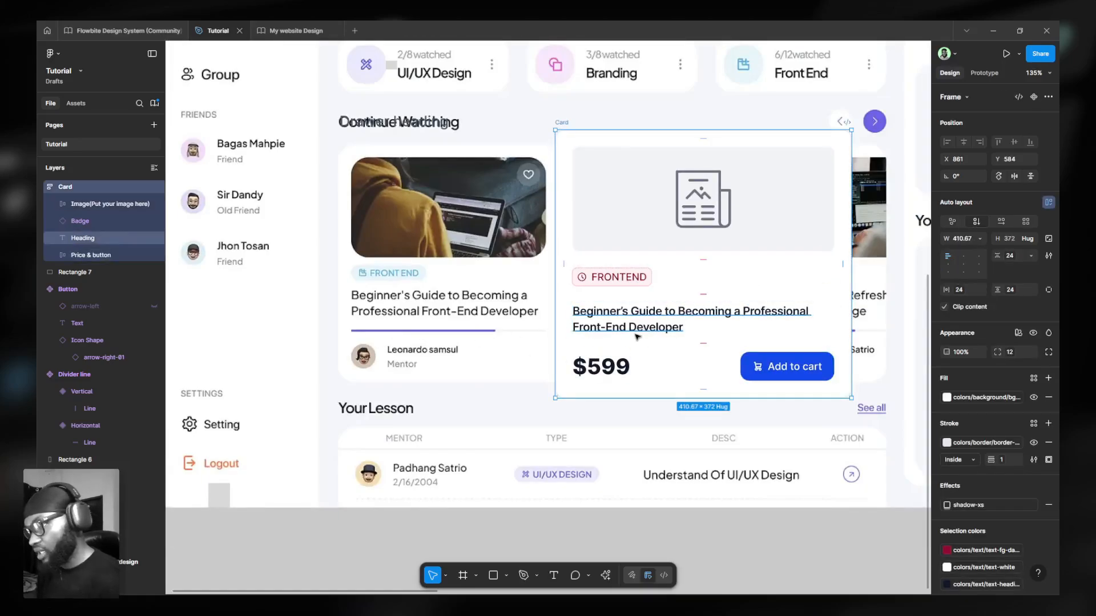
{"action": "key", "text": "shift+i"}
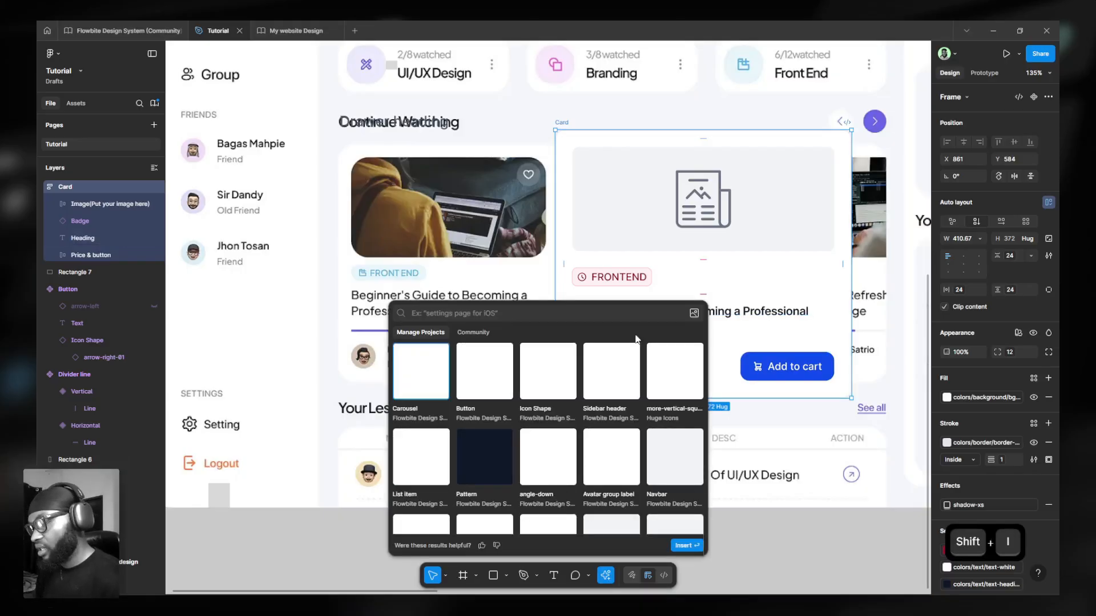
{"action": "type", "text": "p"}
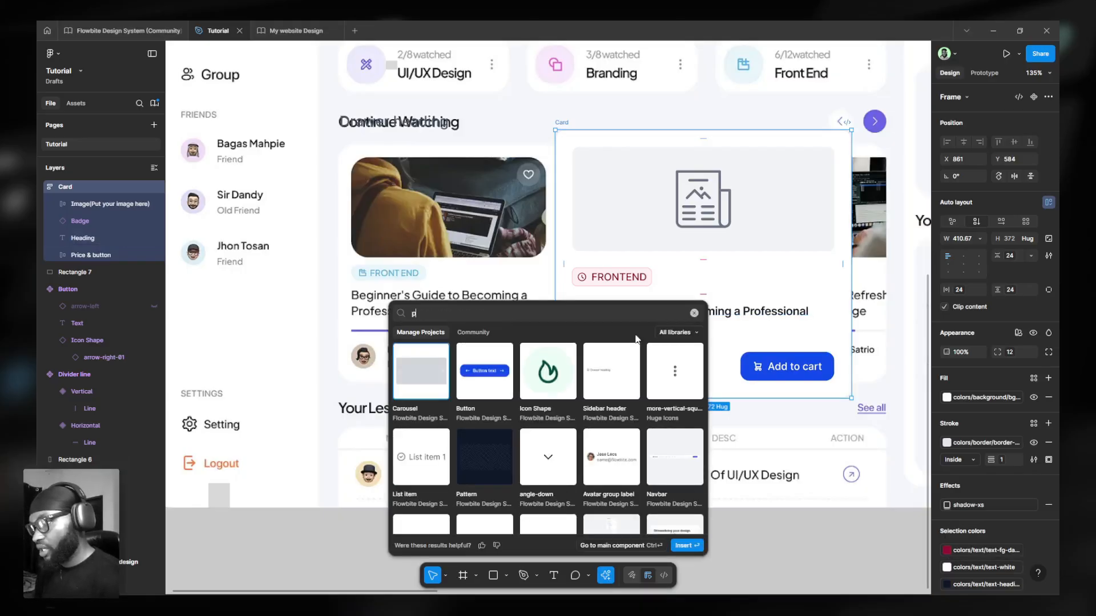
{"action": "type", "text": "rogress"}
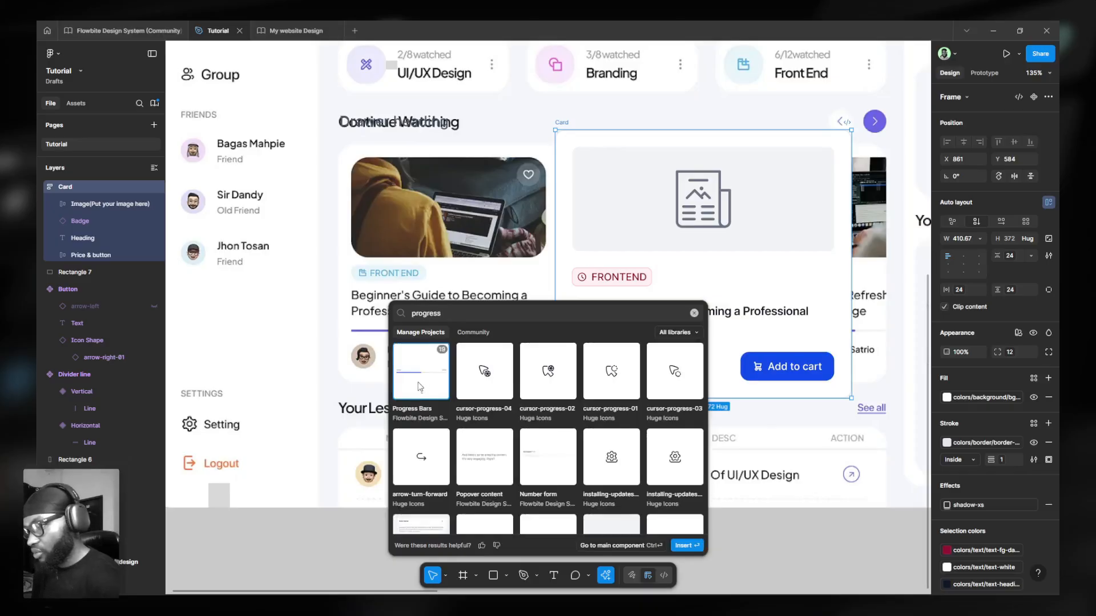
{"action": "left_click", "coordinate": [423, 382]}
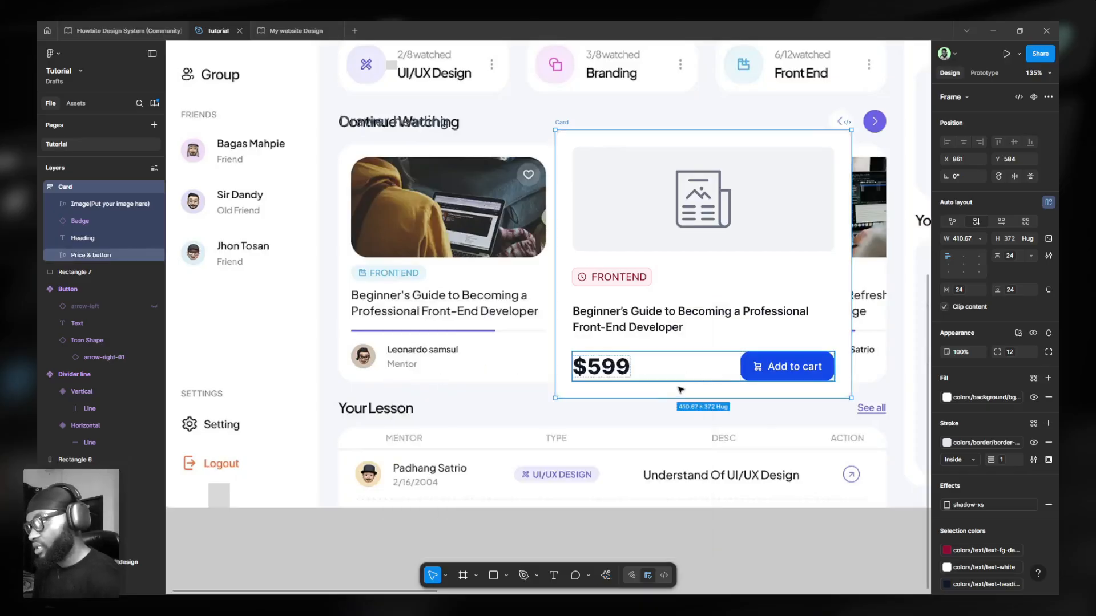
{"action": "key", "text": "Up"}
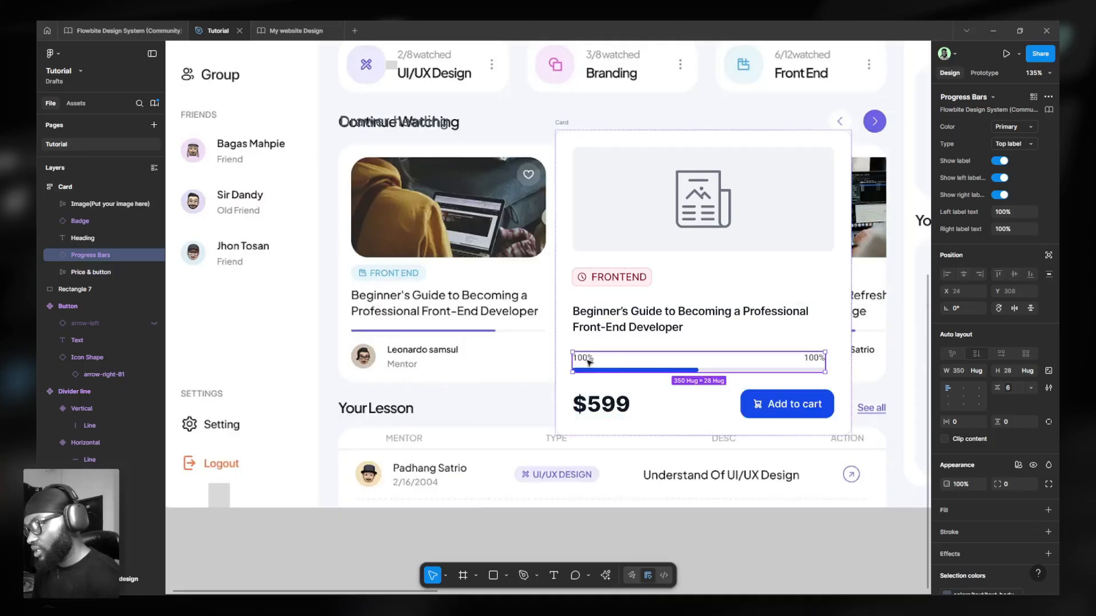
Hide the progress bar's label and make its width fill the card.
{"action": "left_click", "coordinate": [1000, 162]}
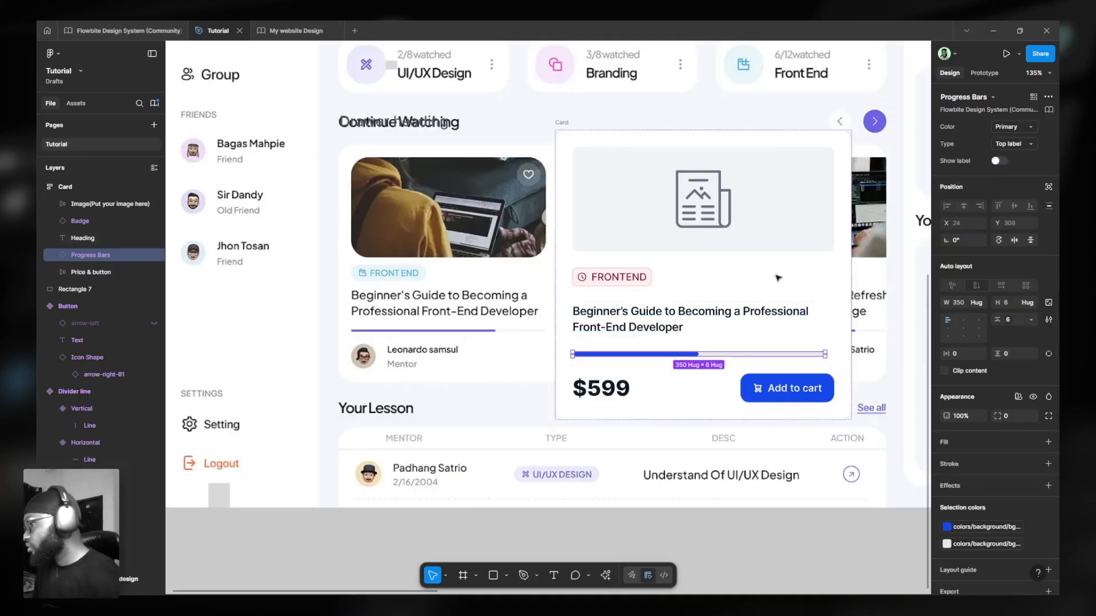
{"action": "left_click", "coordinate": [977, 302]}
{"action": "left_click", "coordinate": [965, 314]}
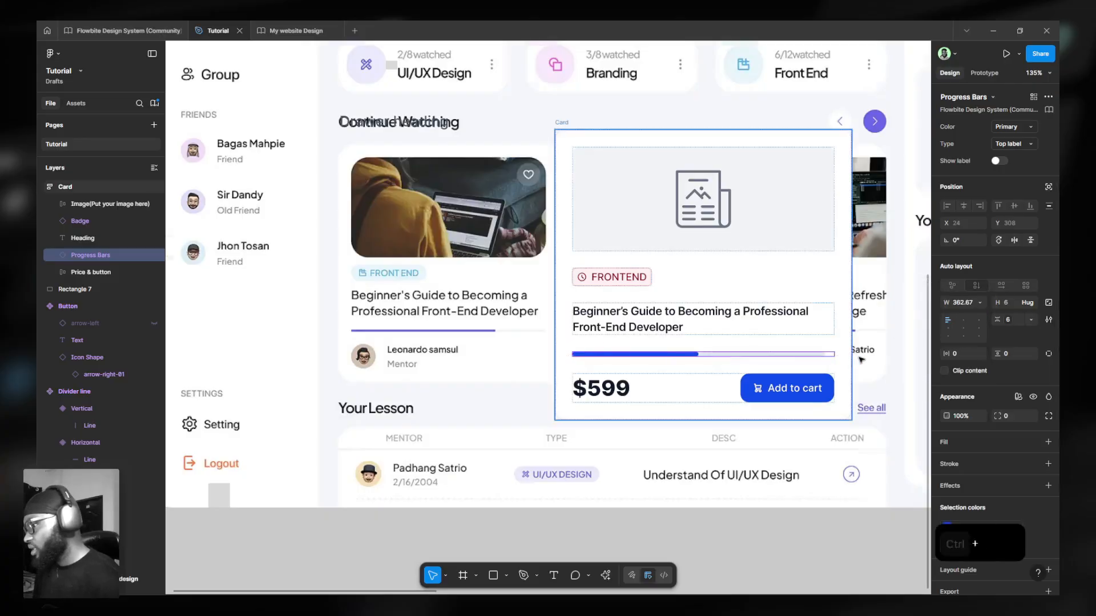
Make the inner Bars layer fill the progress bar's container width and shift the card slightly up and to the right.
{"action": "scroll", "coordinate": [856, 356], "scroll_direction": "up", "scroll_amount": 3, "text": "ctrl"}
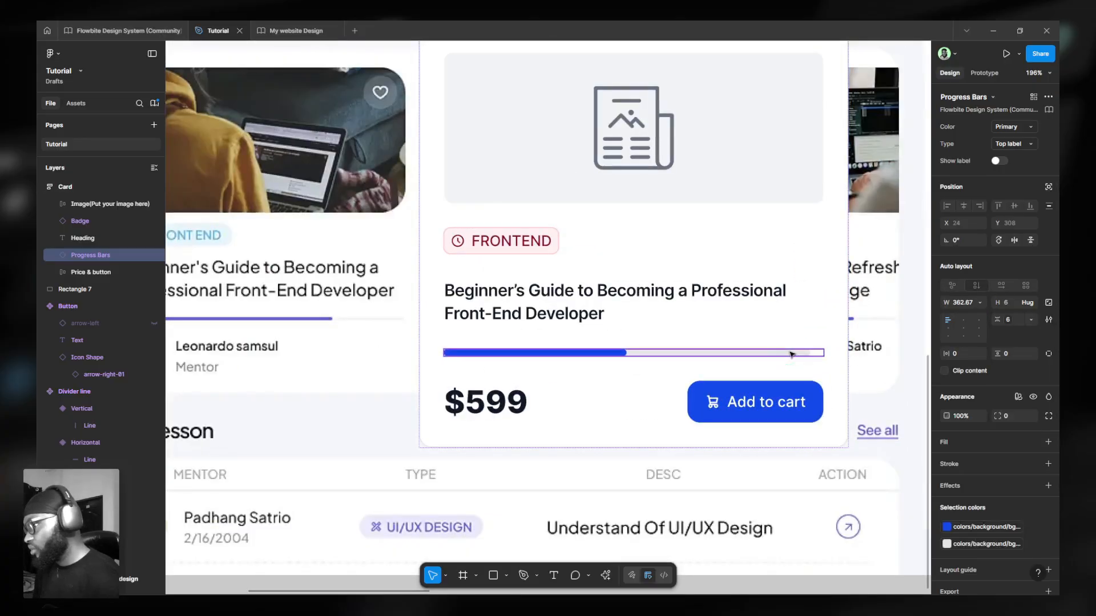
{"action": "double_click", "coordinate": [790, 355]}
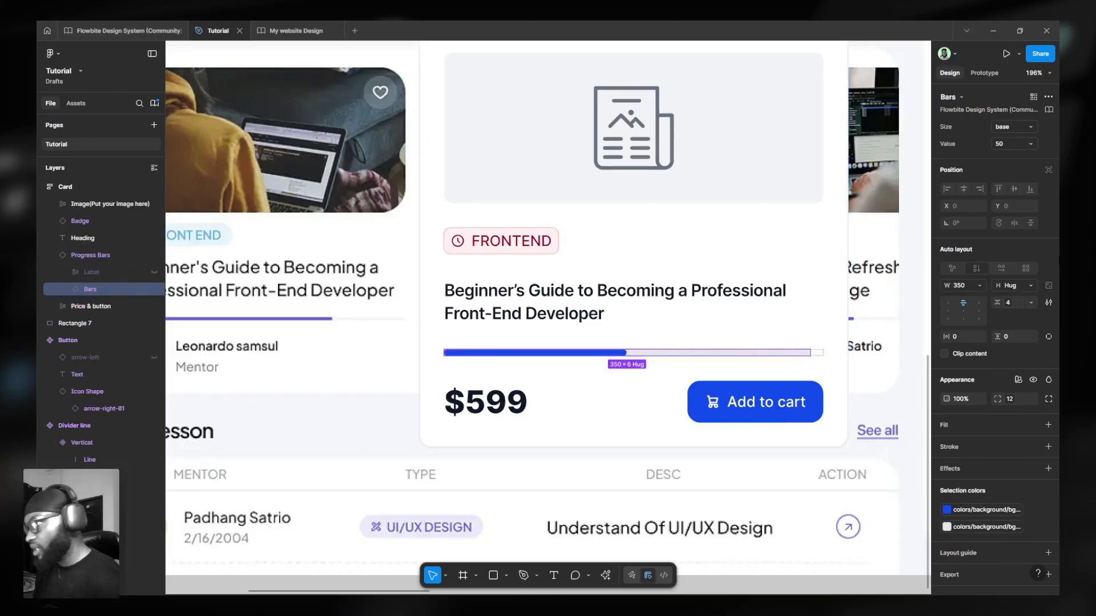
{"action": "left_click", "coordinate": [976, 286]}
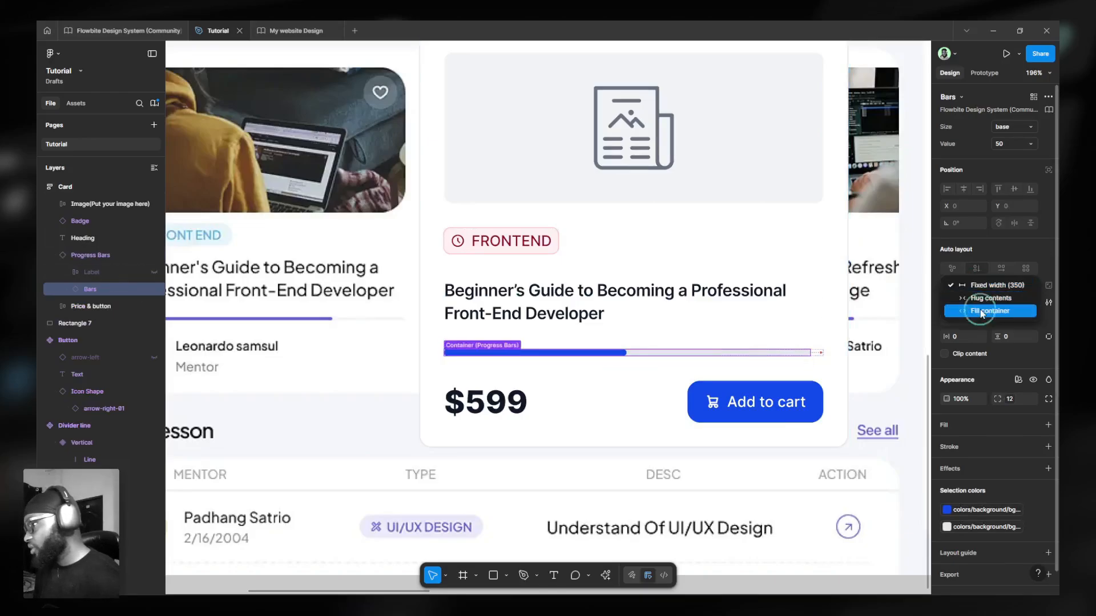
{"action": "left_click", "coordinate": [967, 316]}
{"action": "left_click", "coordinate": [665, 418]}
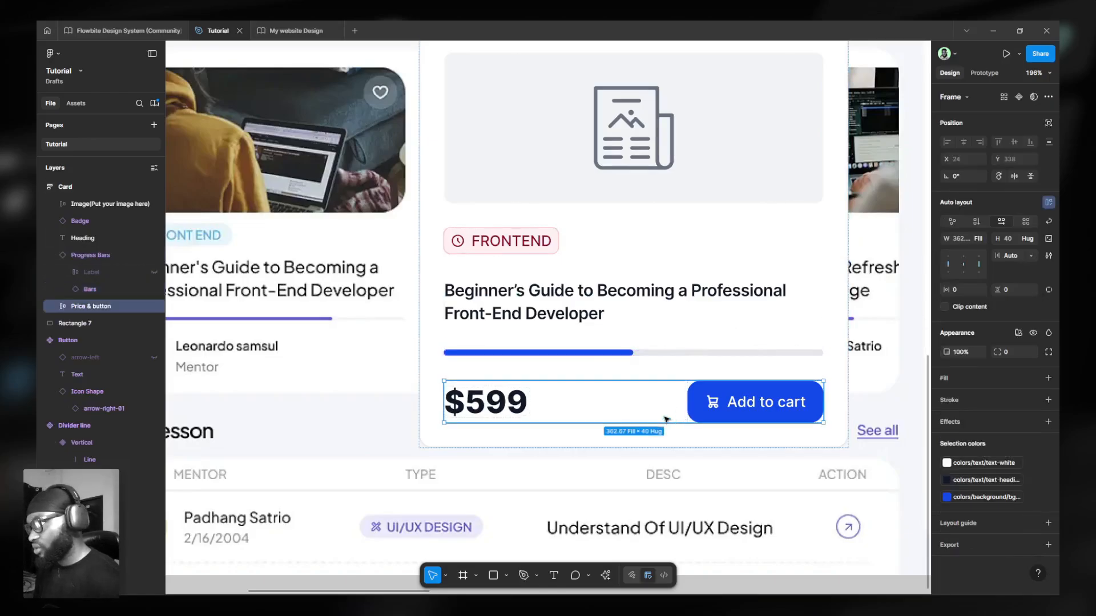
{"action": "left_click", "coordinate": [679, 354]}
{"action": "scroll", "coordinate": [727, 313], "scroll_direction": "down", "scroll_amount": 3}
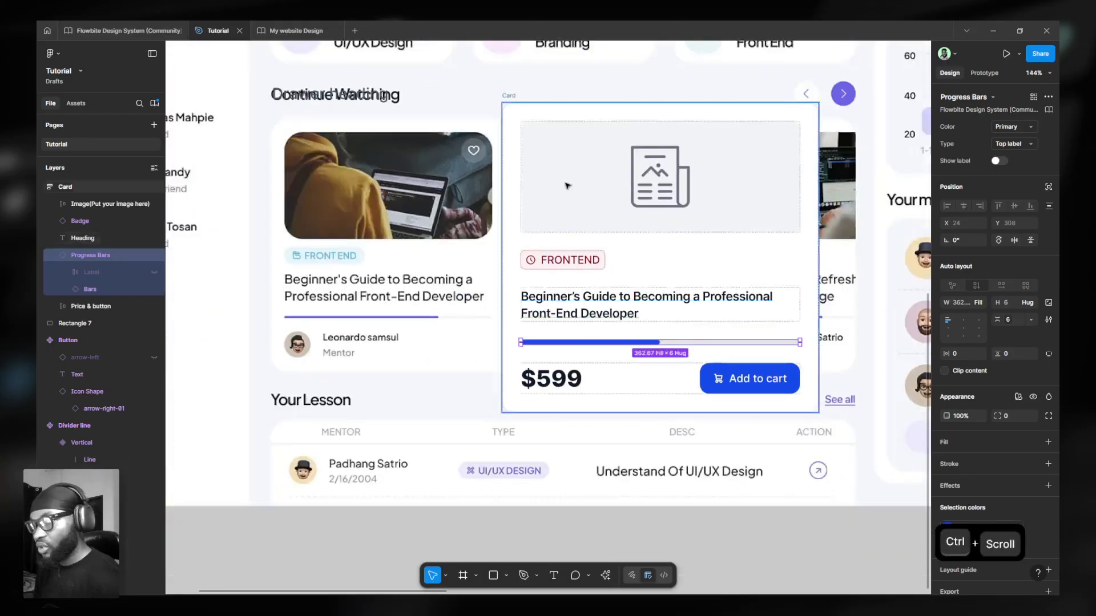
{"action": "left_click", "coordinate": [571, 98]}
{"action": "left_click_drag", "start_coordinate": [571, 98], "coordinate": [528, 89]}
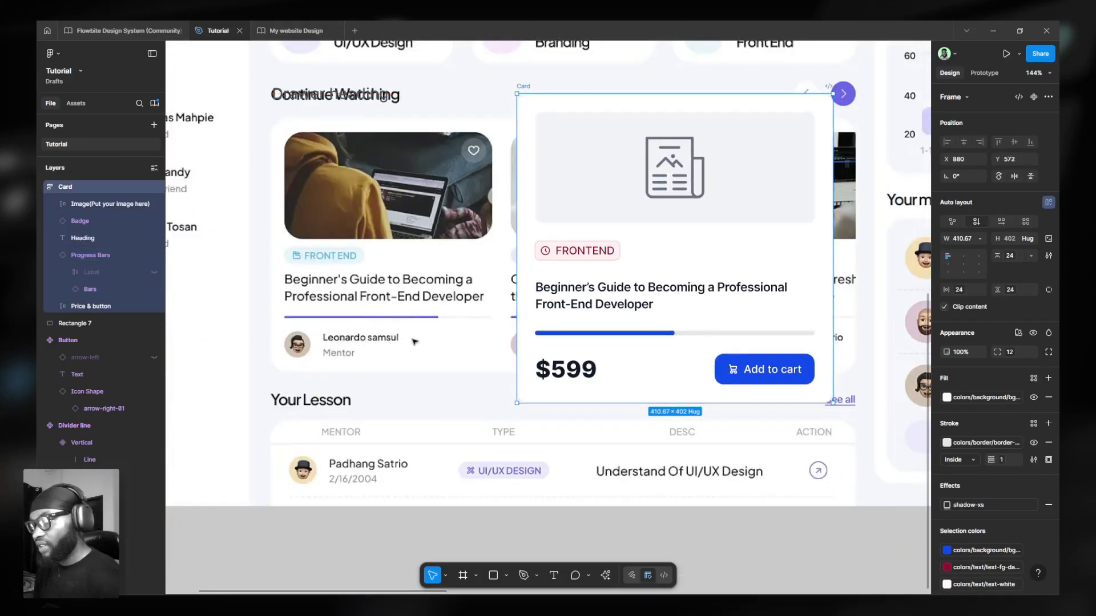
Ungroup the card's Price & button row and delete the $599 price text.
{"action": "left_click", "coordinate": [593, 375]}
{"action": "left_click", "coordinate": [631, 374]}
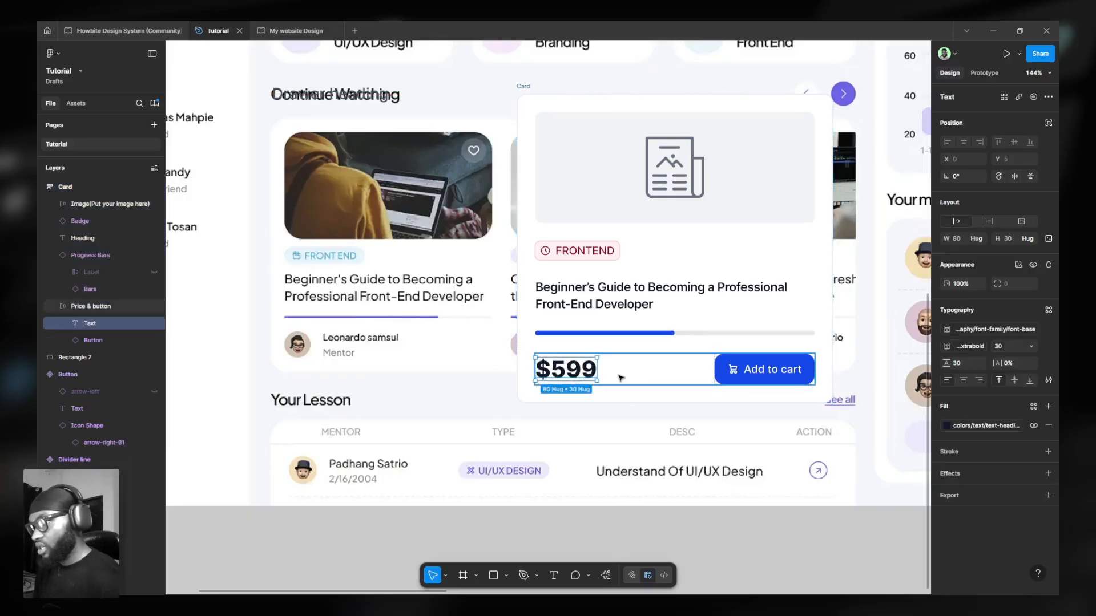
{"action": "left_click", "coordinate": [635, 372]}
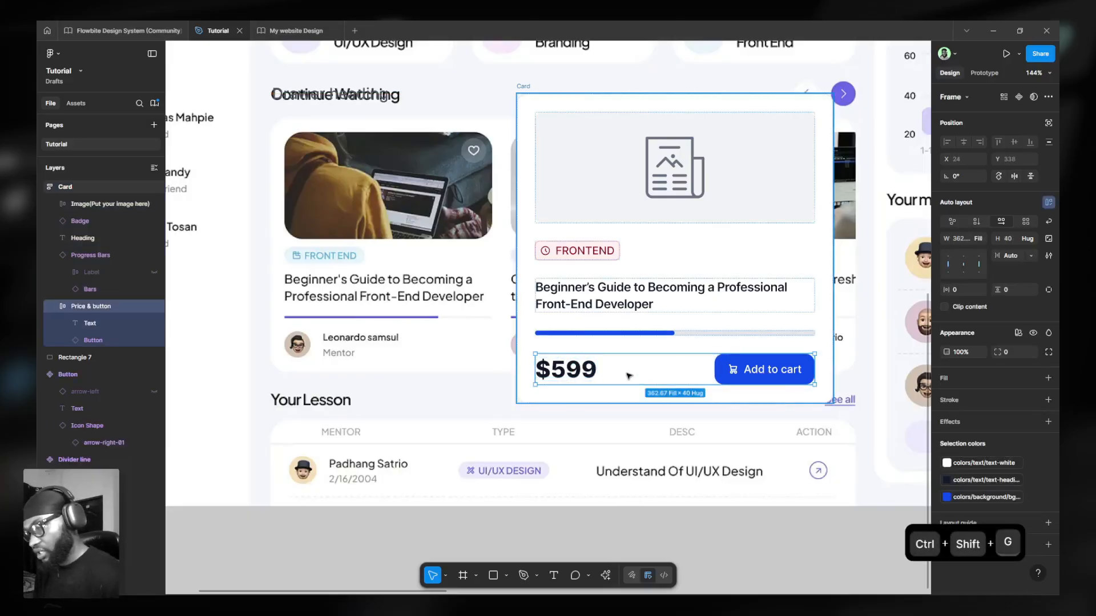
{"action": "key", "text": "ctrl+shift+g"}
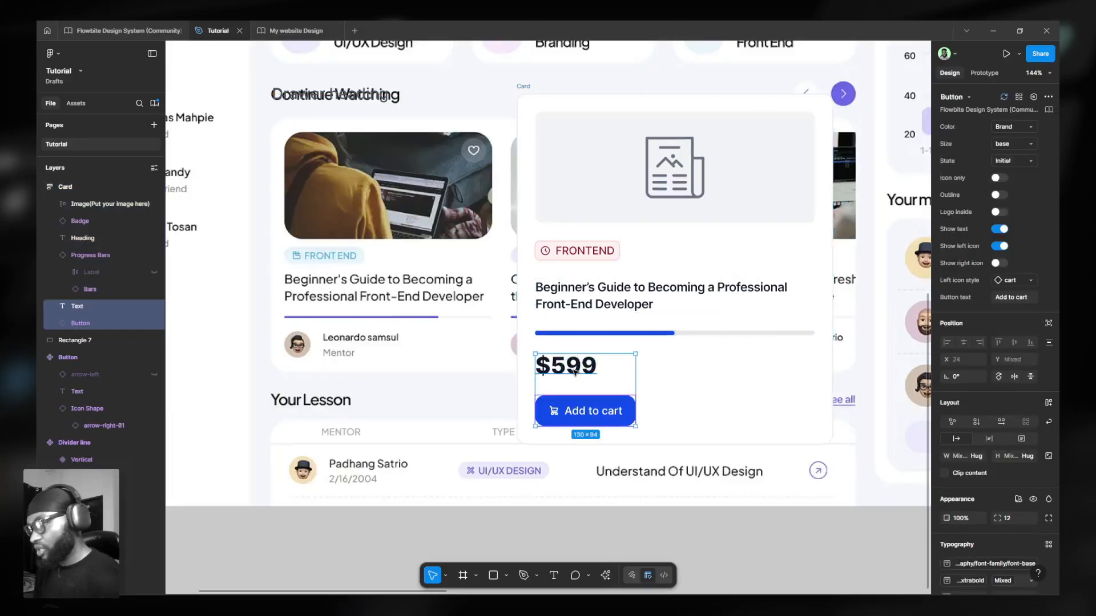
{"action": "left_click", "coordinate": [575, 372]}
{"action": "key", "text": "Delete"}
{"action": "left_click", "coordinate": [642, 332], "text": "ctrl"}
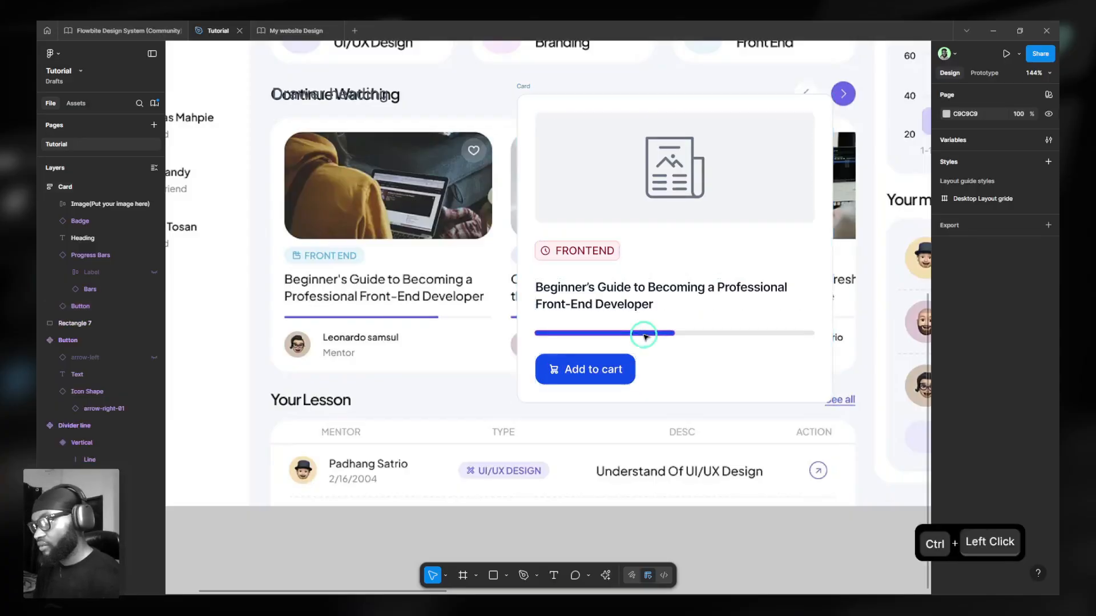
Search the instance swap list for "avatar" and replace the Add to cart button with Avatar group label.
{"action": "left_click", "coordinate": [588, 369]}
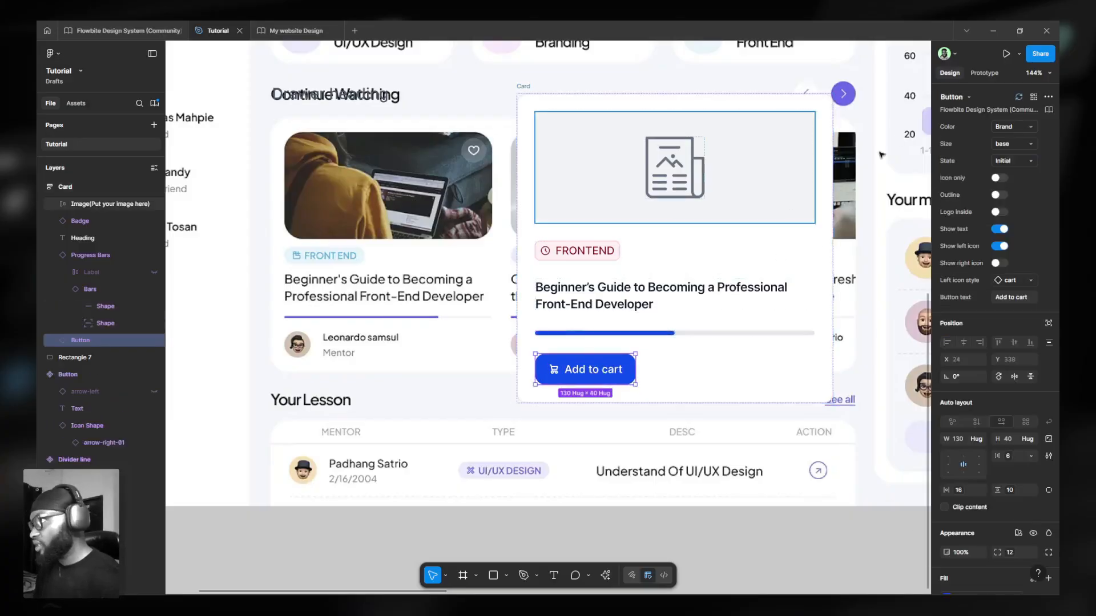
{"action": "left_click", "coordinate": [951, 98]}
{"action": "type", "text": "avatar"}
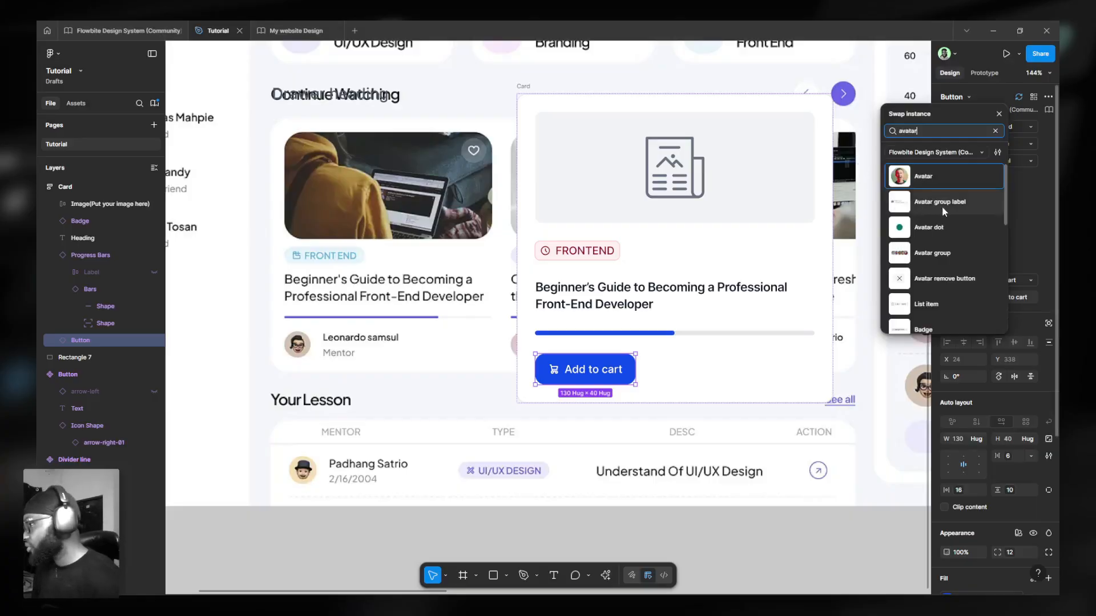
{"action": "key", "text": "Escape"}
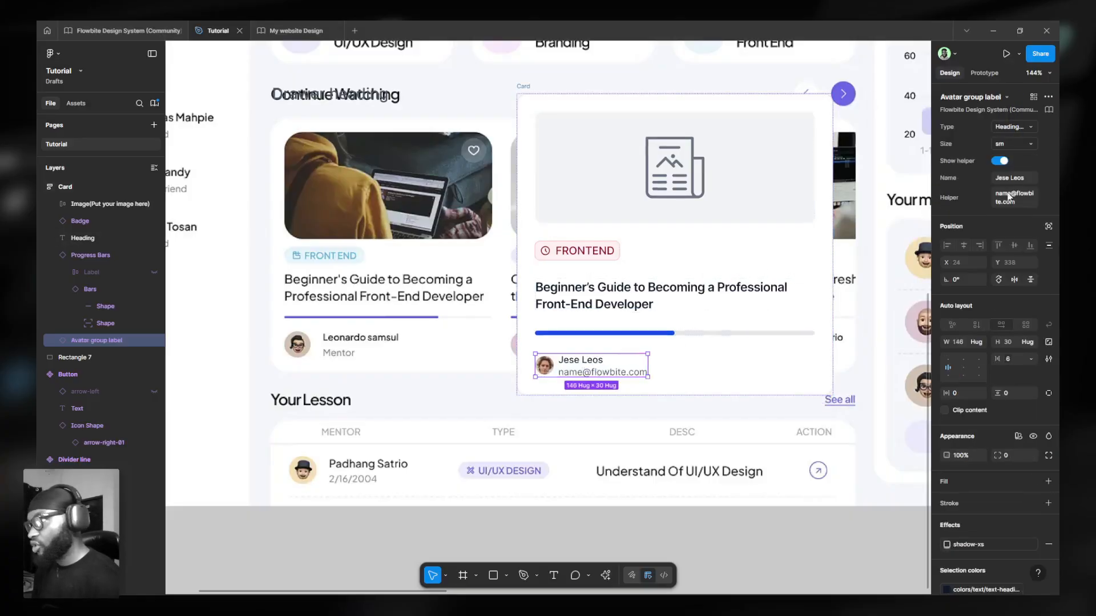
Try the lg size on the avatar group label and settle on base.
{"action": "left_click", "coordinate": [1026, 144]}
{"action": "left_click", "coordinate": [968, 172]}
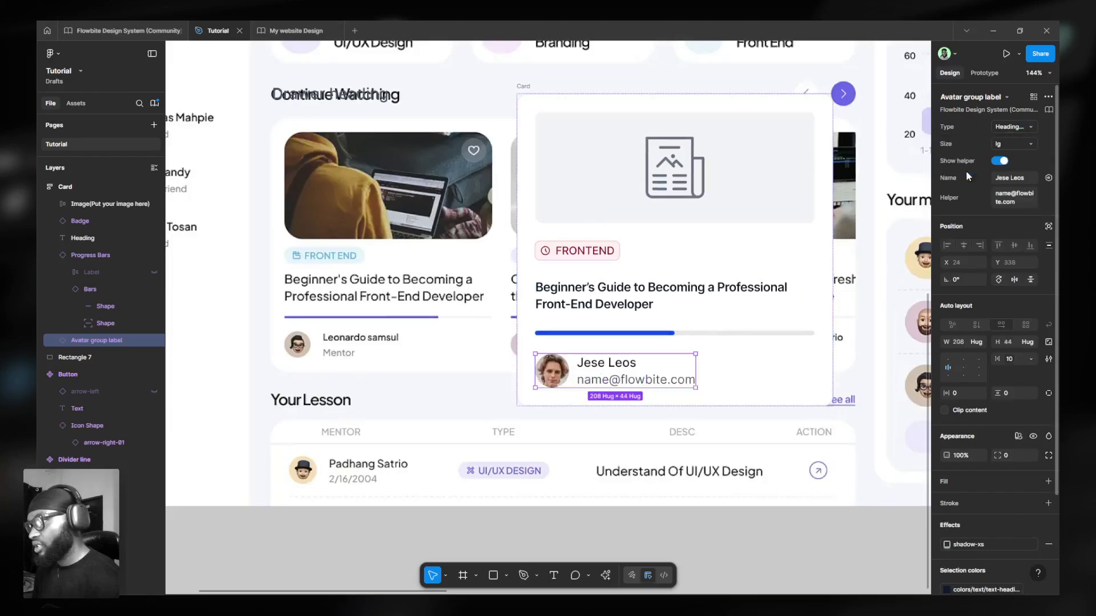
{"action": "left_click", "coordinate": [996, 144]}
{"action": "left_click", "coordinate": [985, 134]}
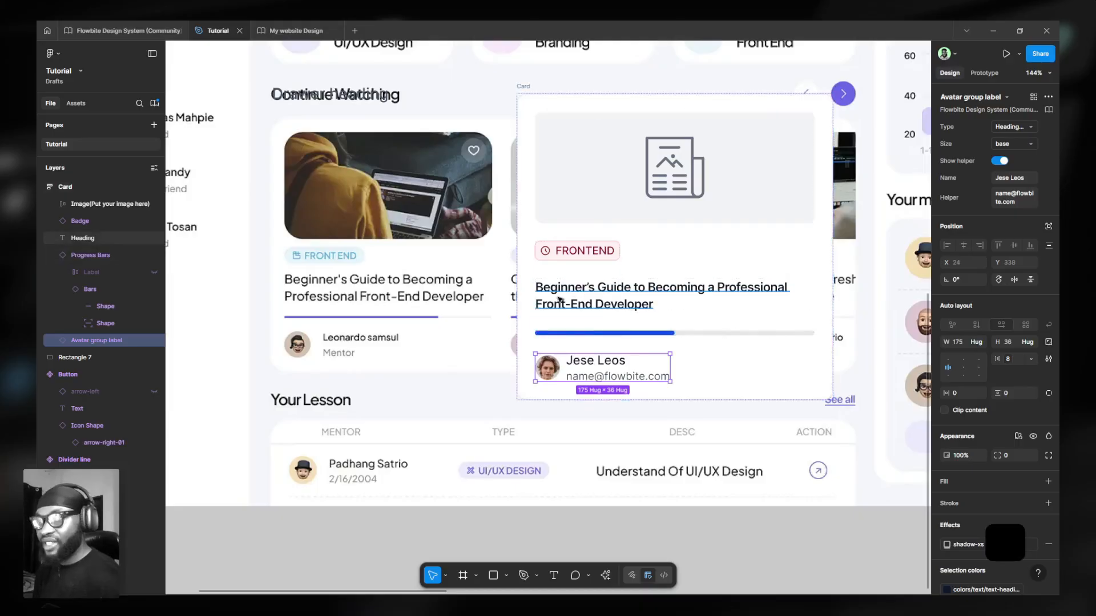
Search the components for "icon" and insert Icon Shape into the card's image placeholder frame.
{"action": "scroll", "coordinate": [559, 300], "scroll_direction": "down", "scroll_amount": 3}
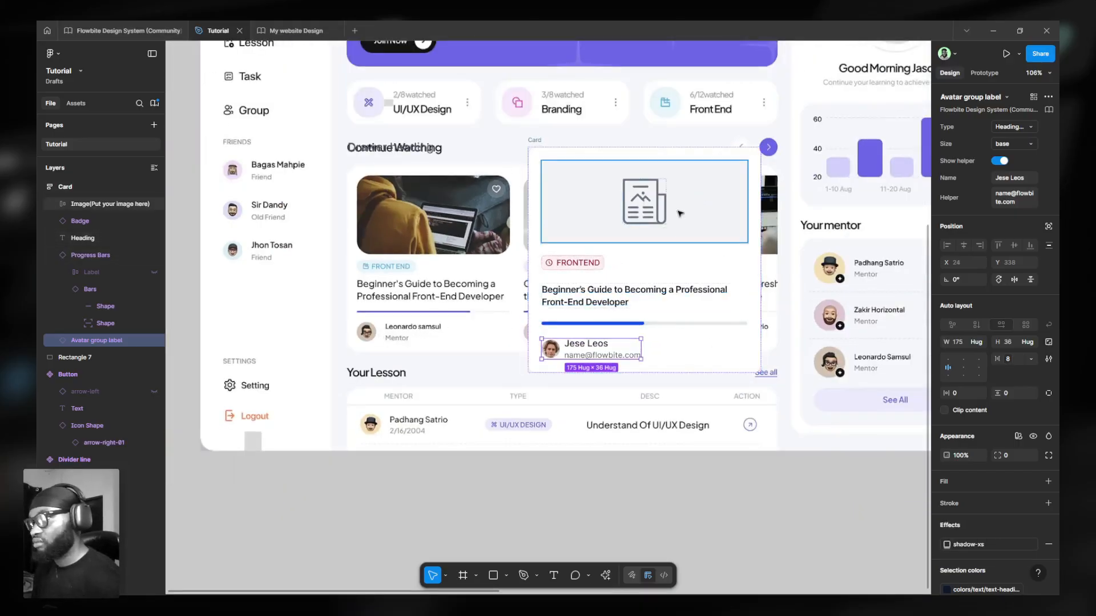
{"action": "scroll", "coordinate": [486, 181], "scroll_direction": "up", "scroll_amount": 4}
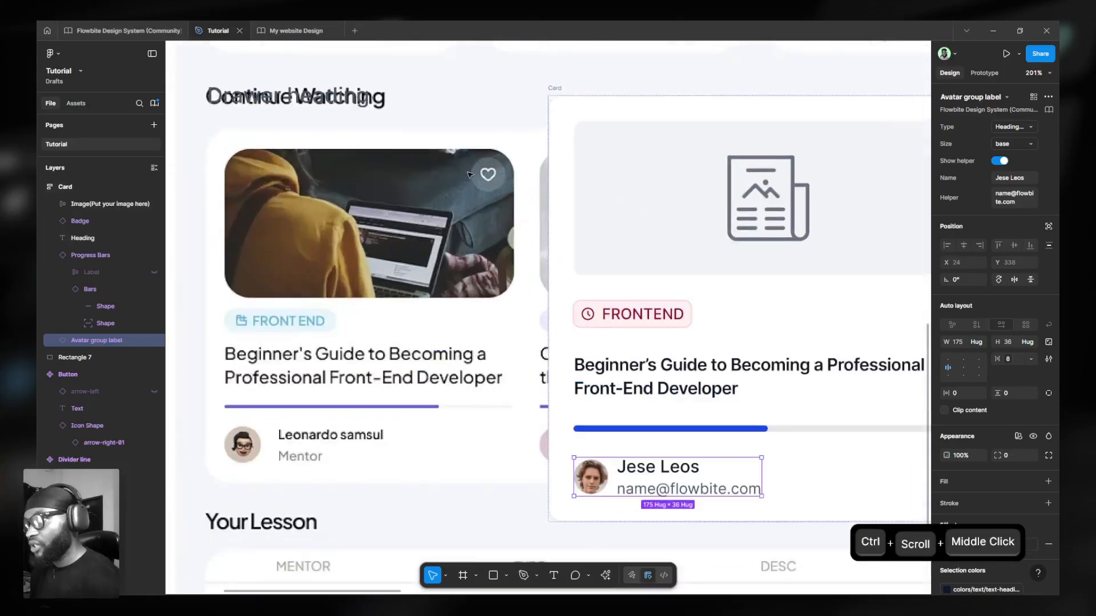
{"action": "left_click", "coordinate": [659, 215], "text": "ctrl"}
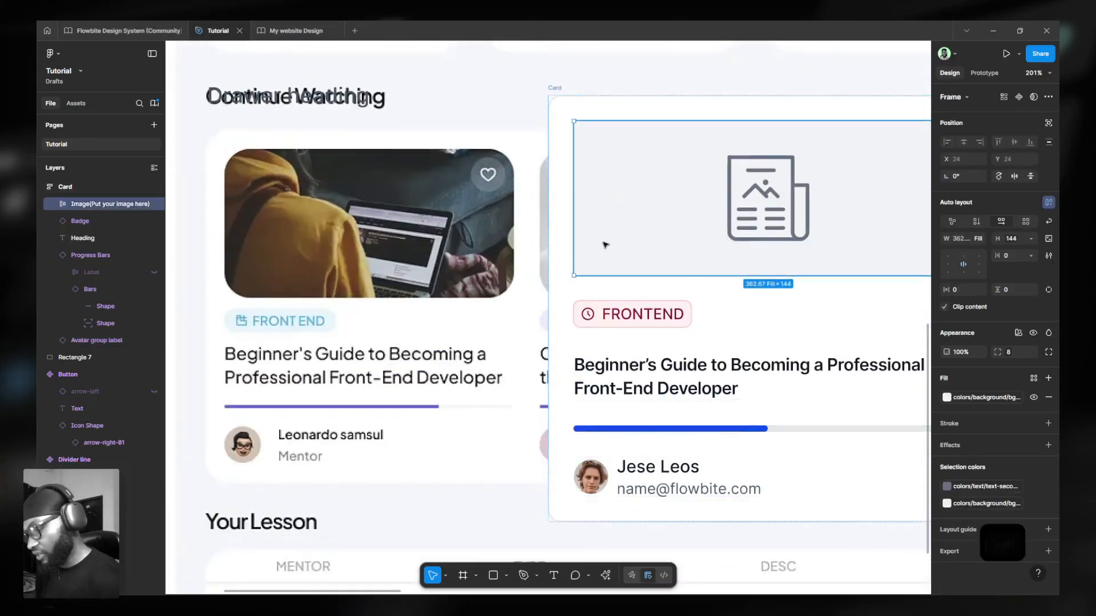
{"action": "key", "text": "shift+i"}
{"action": "type", "text": "icon"}
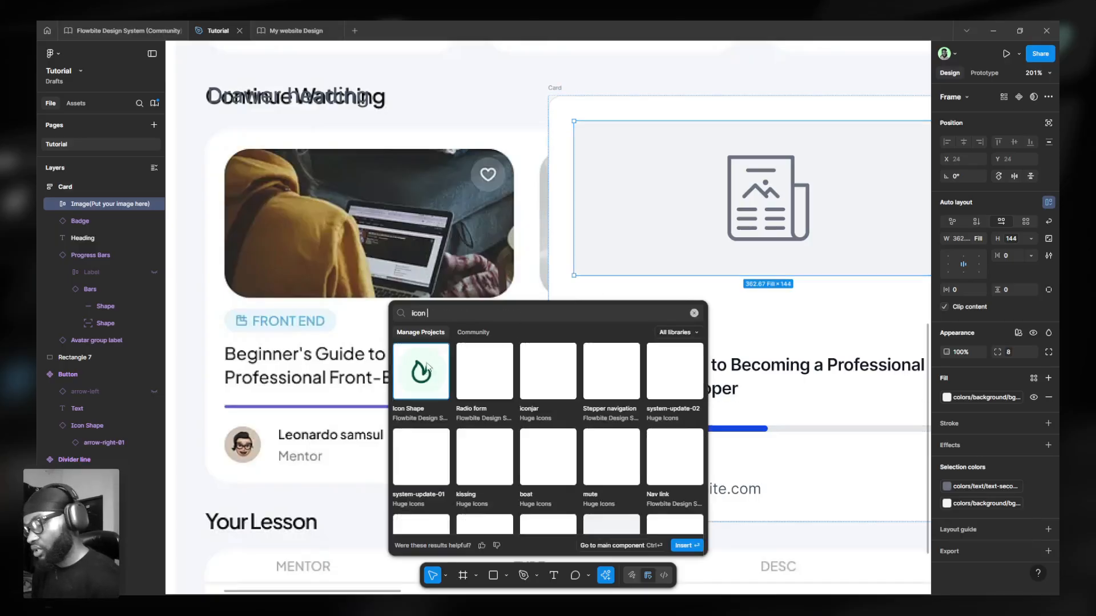
{"action": "key", "text": "Escape"}
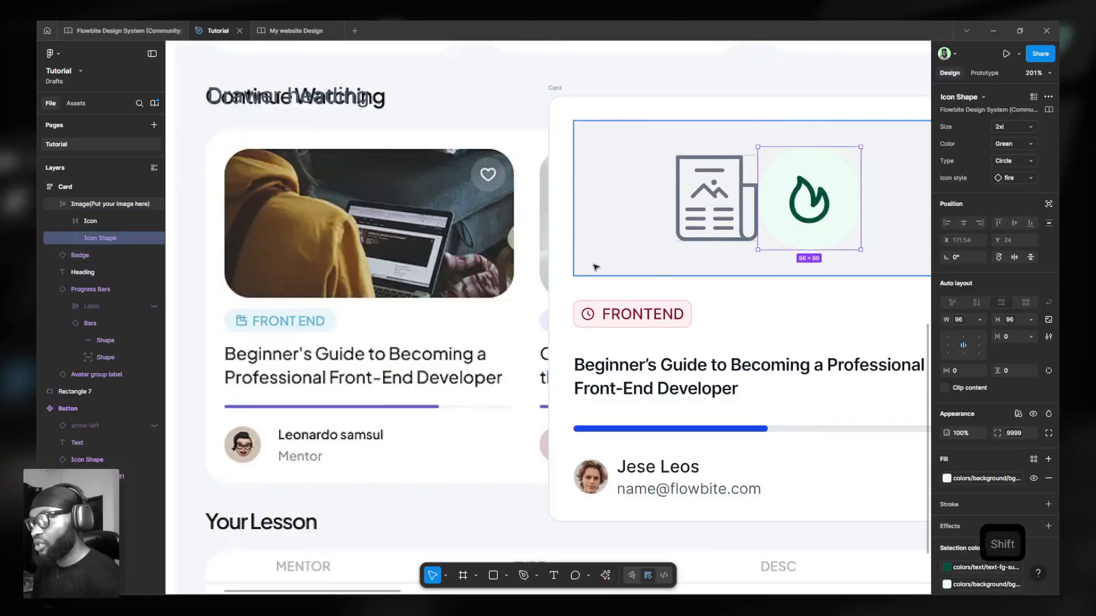
Exclude the inserted Icon Shape from the placeholder's auto layout and set its size to base.
{"action": "scroll", "coordinate": [594, 254], "scroll_direction": "right", "scroll_amount": 2}
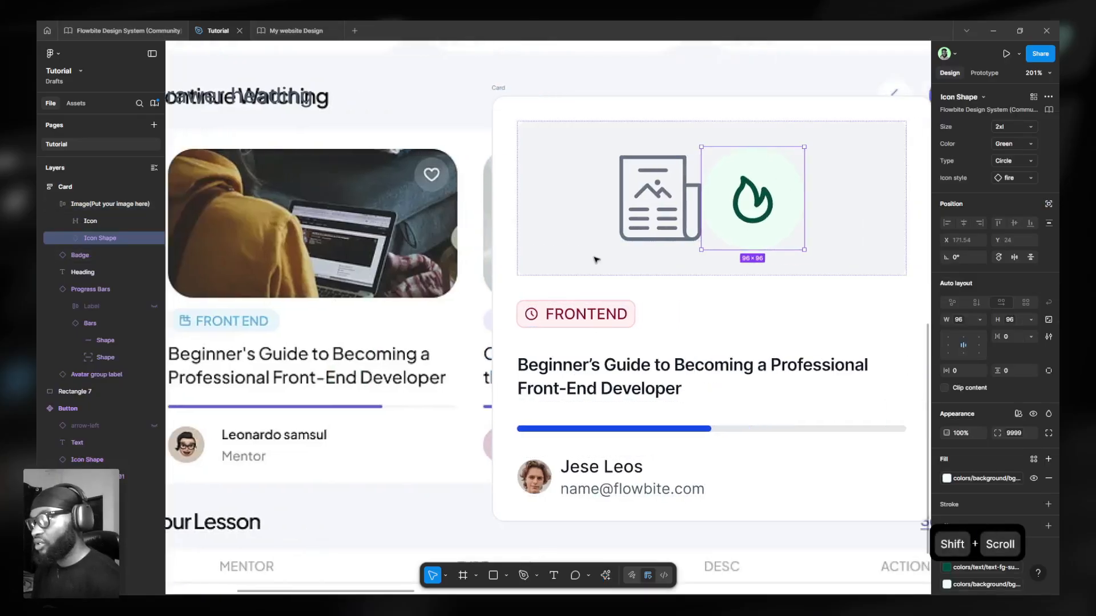
{"action": "left_click", "coordinate": [1050, 207]}
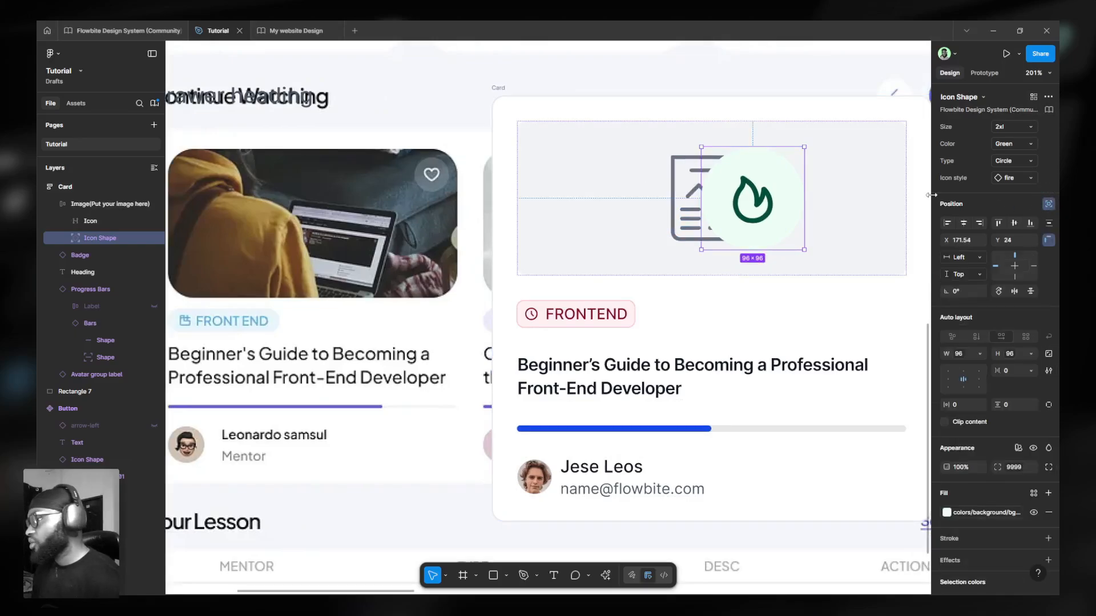
{"action": "left_click", "coordinate": [1003, 127]}
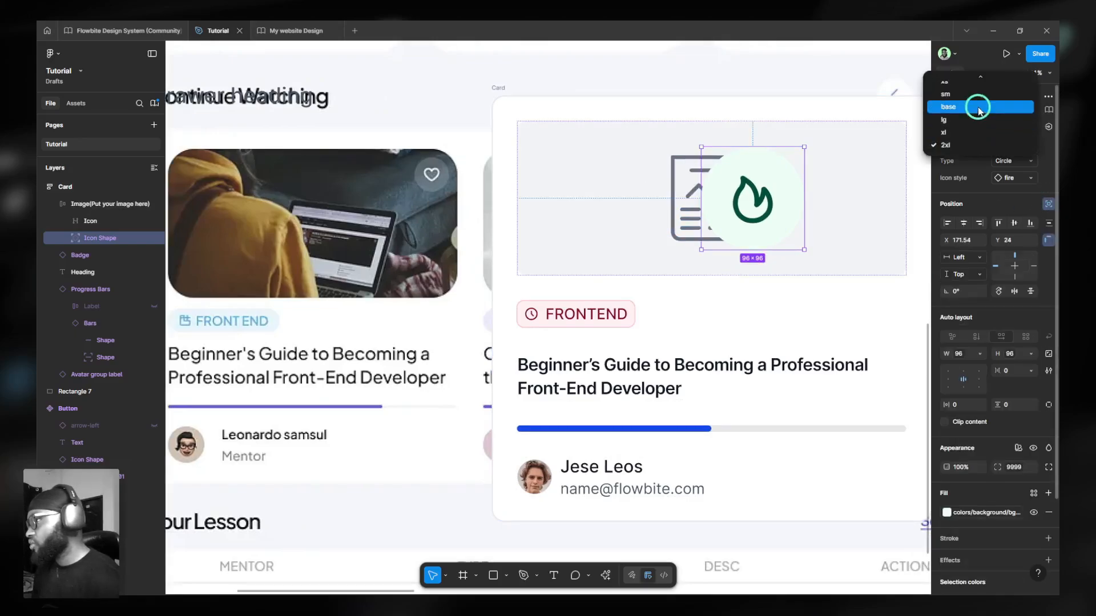
{"action": "left_click", "coordinate": [979, 111]}
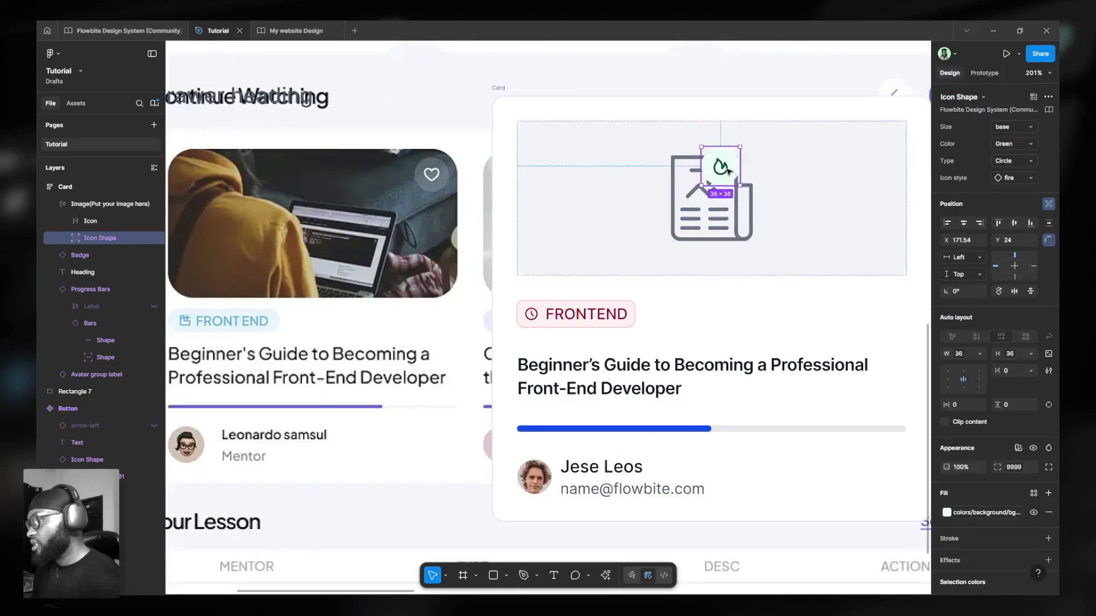
Measure the gaps between the reference heart icon's circle and the photo's top and right edges with a temporary rectangle, then delete it.
{"action": "scroll", "coordinate": [463, 143], "scroll_direction": "up", "scroll_amount": 6}
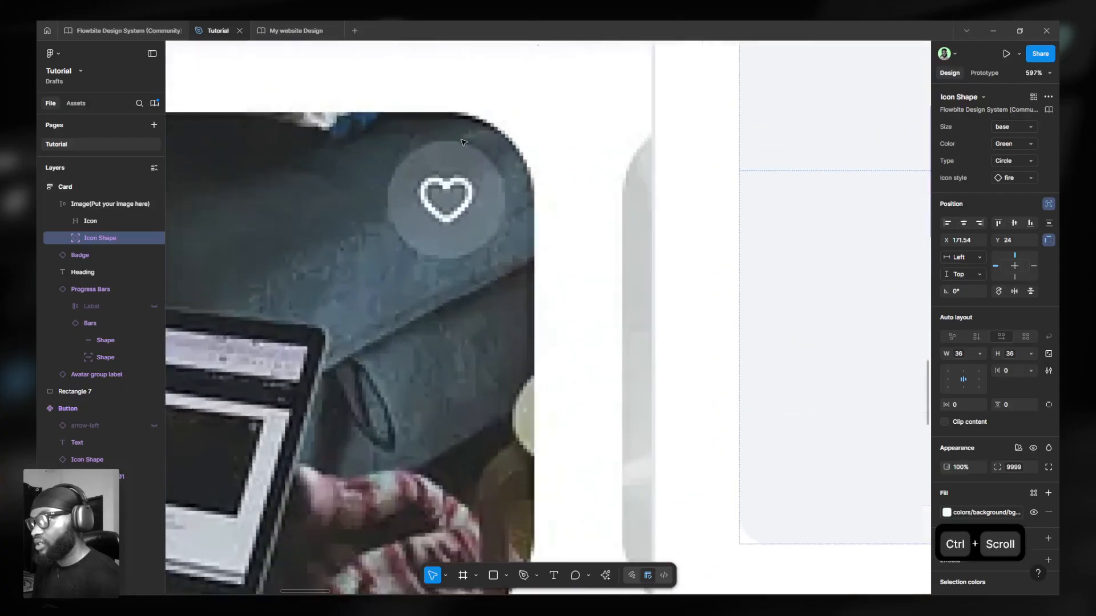
{"action": "scroll", "coordinate": [463, 142], "scroll_direction": "up", "scroll_amount": 3}
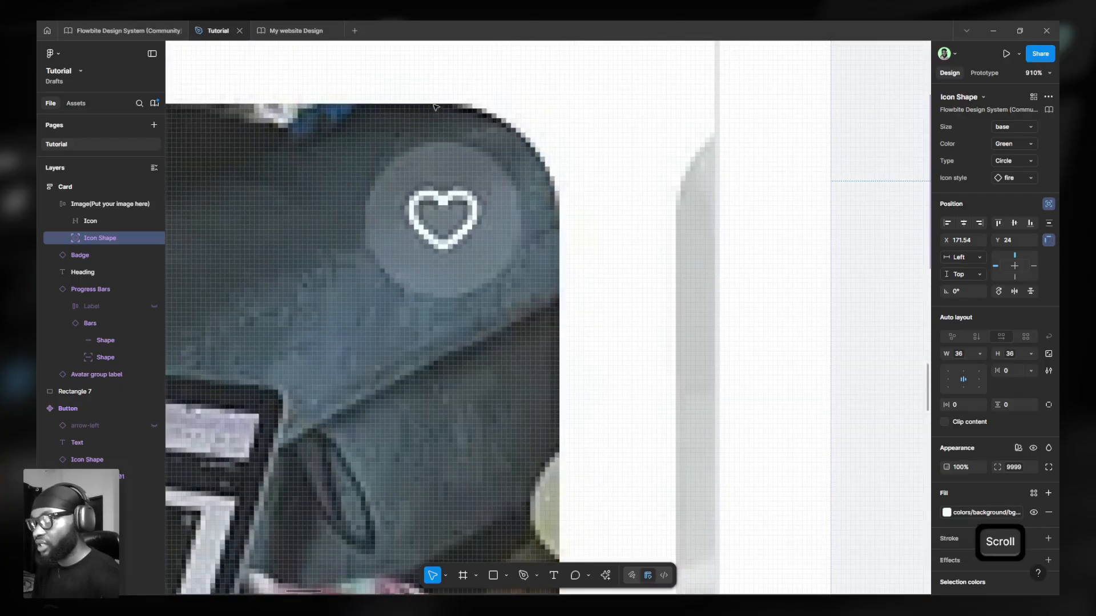
{"action": "key", "text": "r"}
{"action": "left_click", "coordinate": [437, 123]}
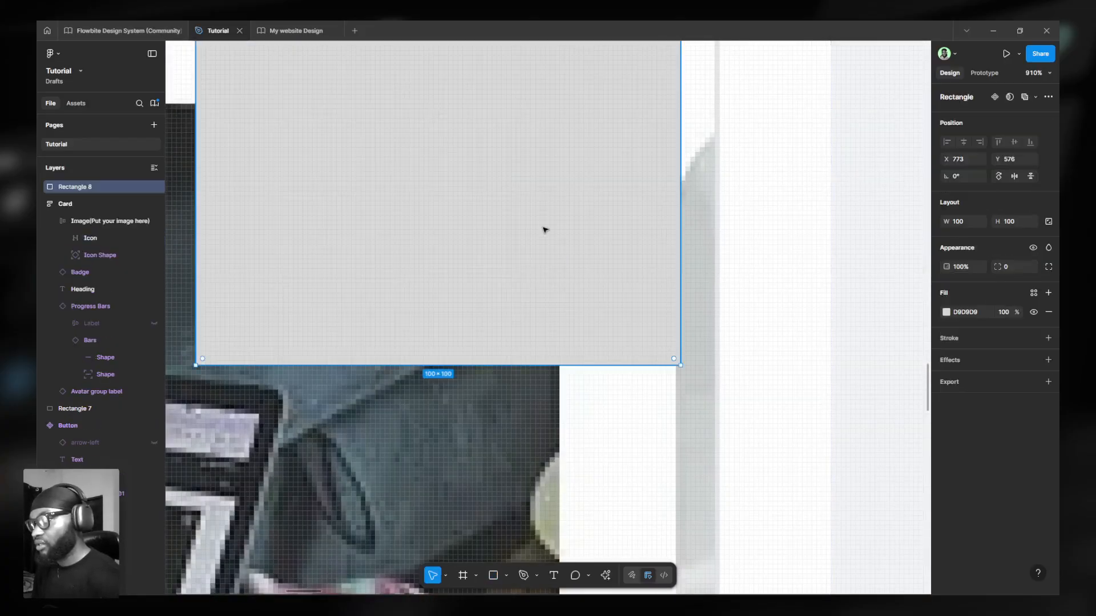
{"action": "key", "text": "Delete"}
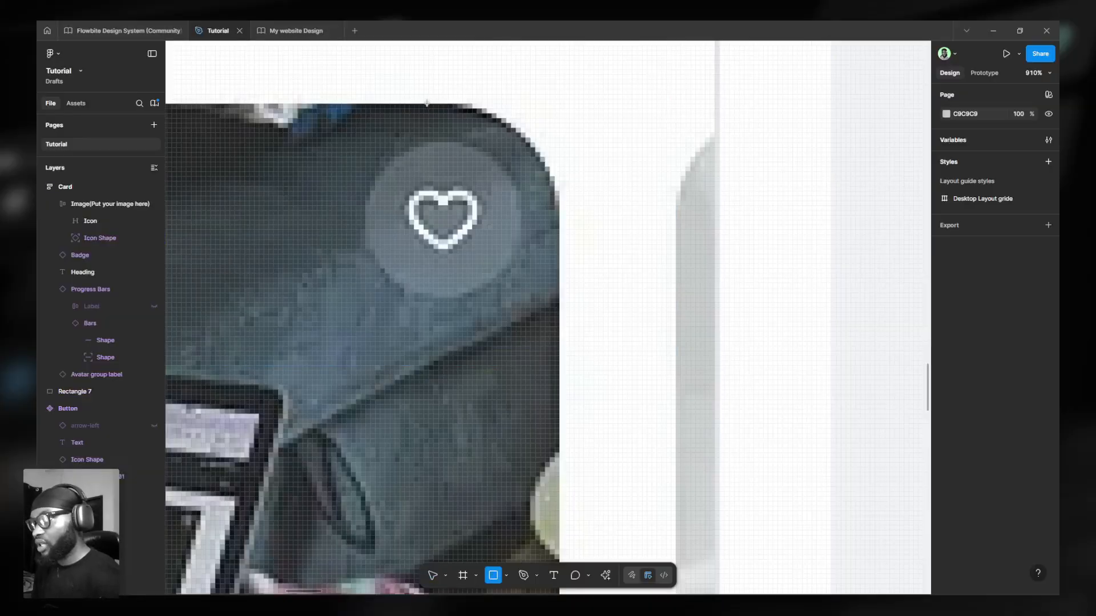
{"action": "left_click_drag", "start_coordinate": [428, 104], "coordinate": [466, 146]}
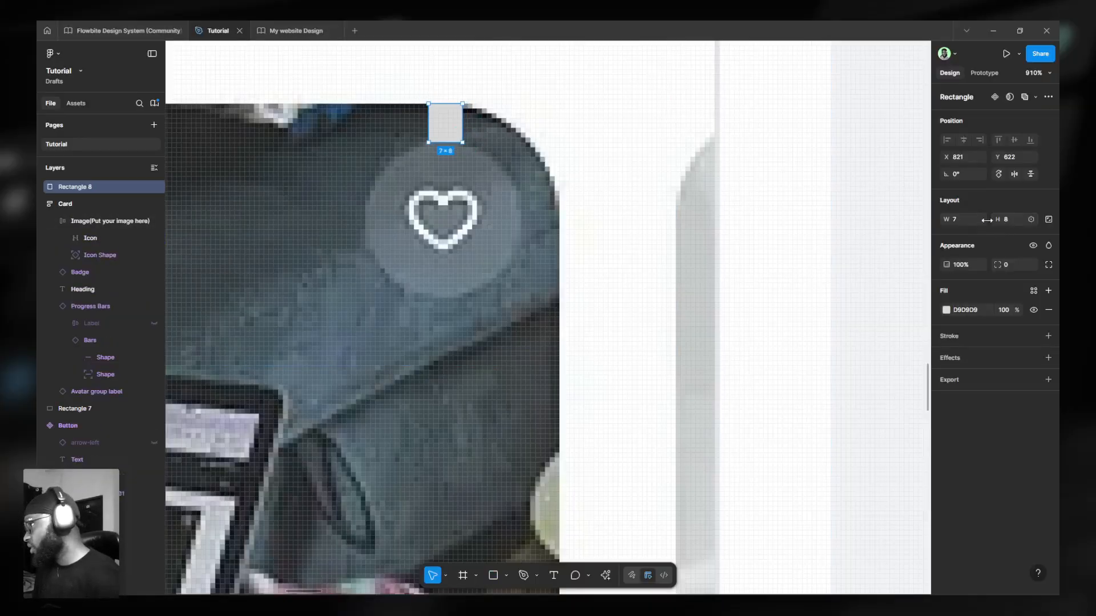
{"action": "left_click_drag", "start_coordinate": [439, 133], "coordinate": [536, 220]}
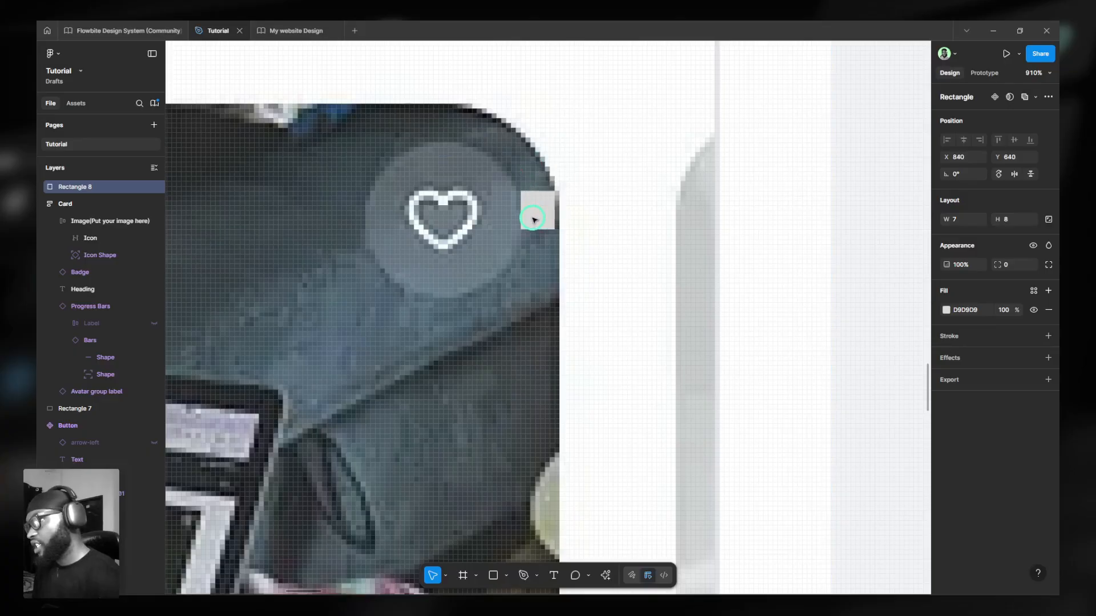
{"action": "key", "text": "Delete"}
Align the Icon Shape to the top-right corner of the card's image placeholder.
{"action": "scroll", "coordinate": [570, 262], "scroll_direction": "down", "scroll_amount": 10}
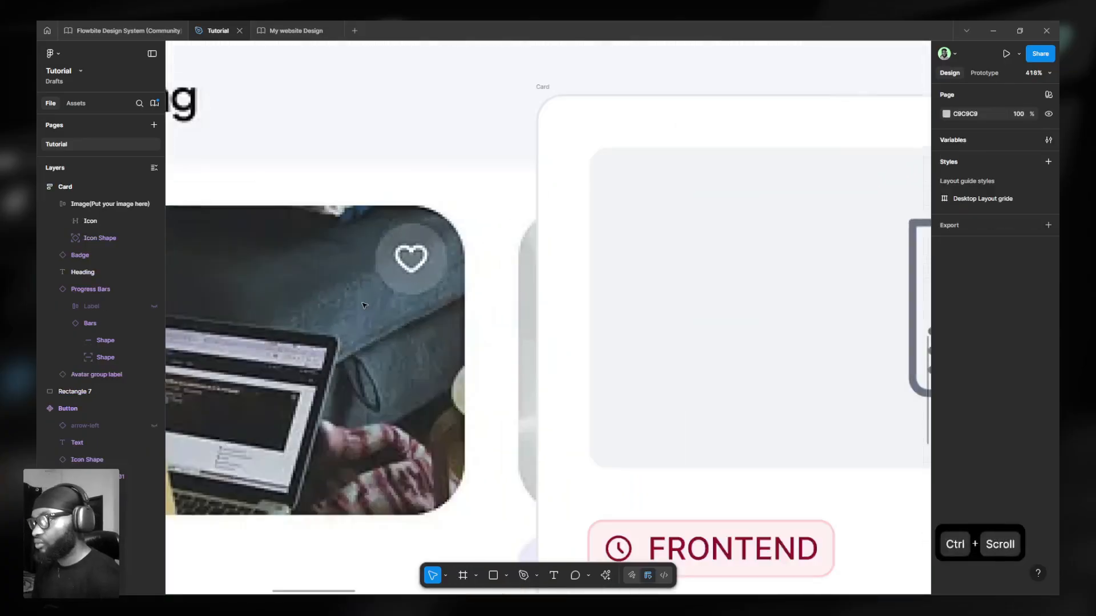
{"action": "left_click", "coordinate": [623, 305]}
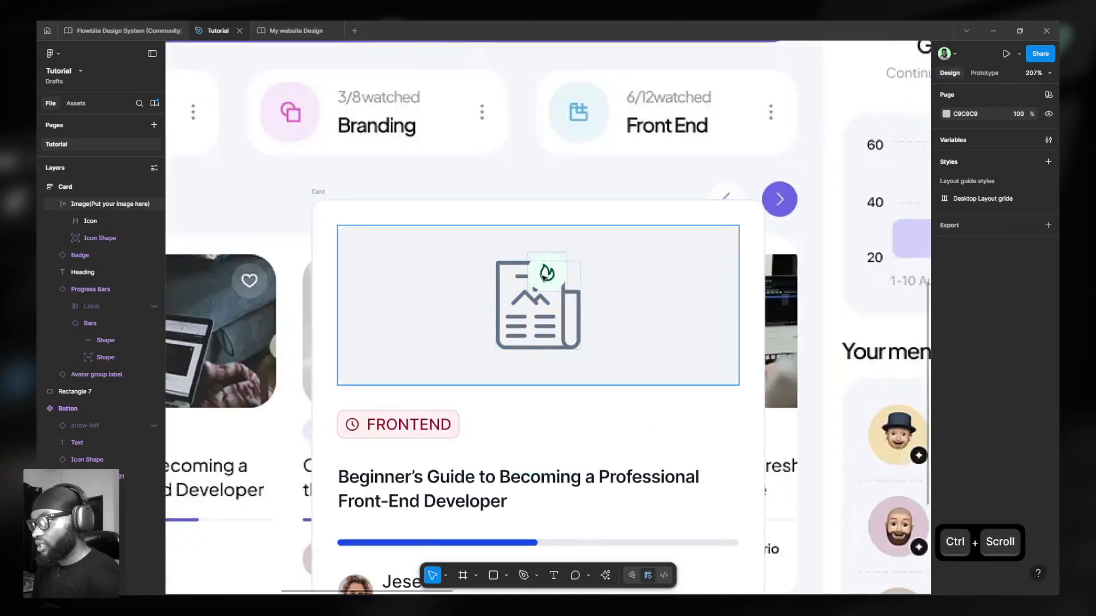
{"action": "left_click", "coordinate": [546, 275]}
{"action": "left_click", "coordinate": [548, 275]}
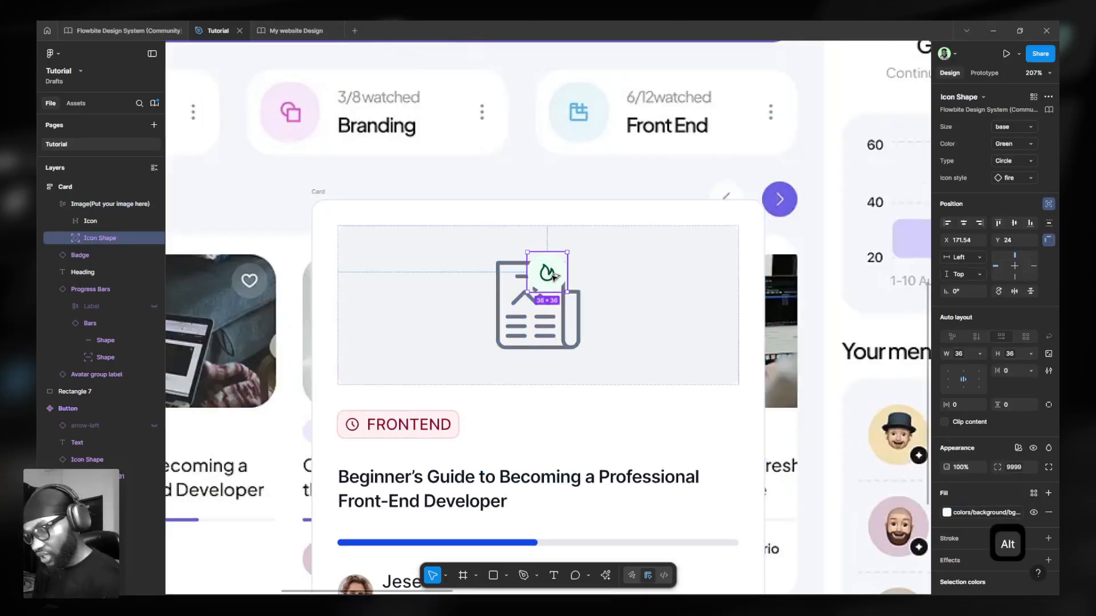
{"action": "key", "text": "alt+d"}
{"action": "key", "text": "alt+w"}
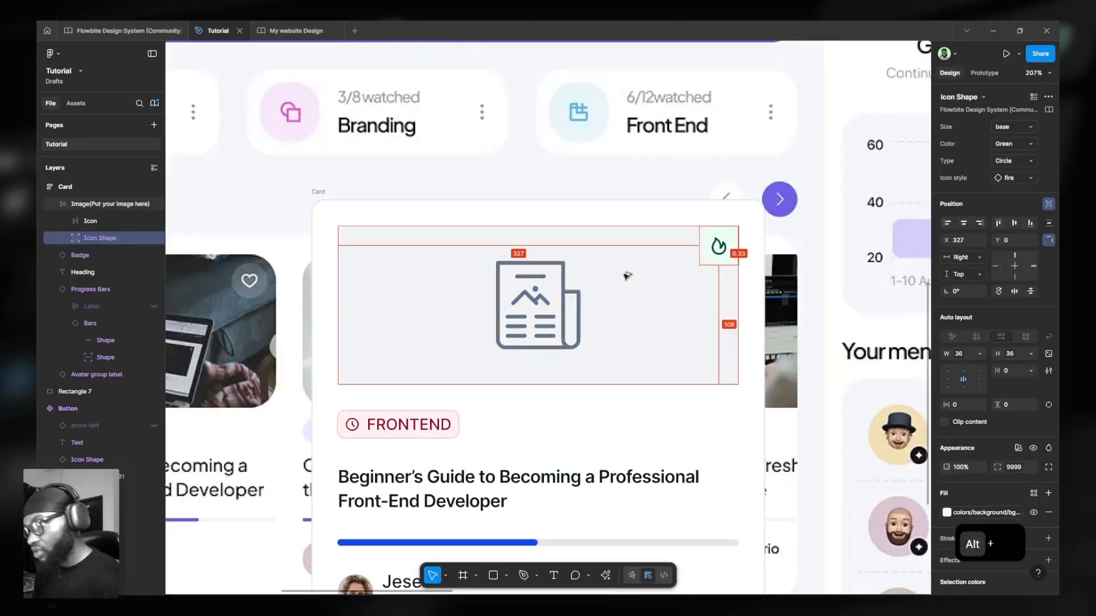
{"action": "scroll", "coordinate": [685, 221], "scroll_direction": "up", "scroll_amount": 3}
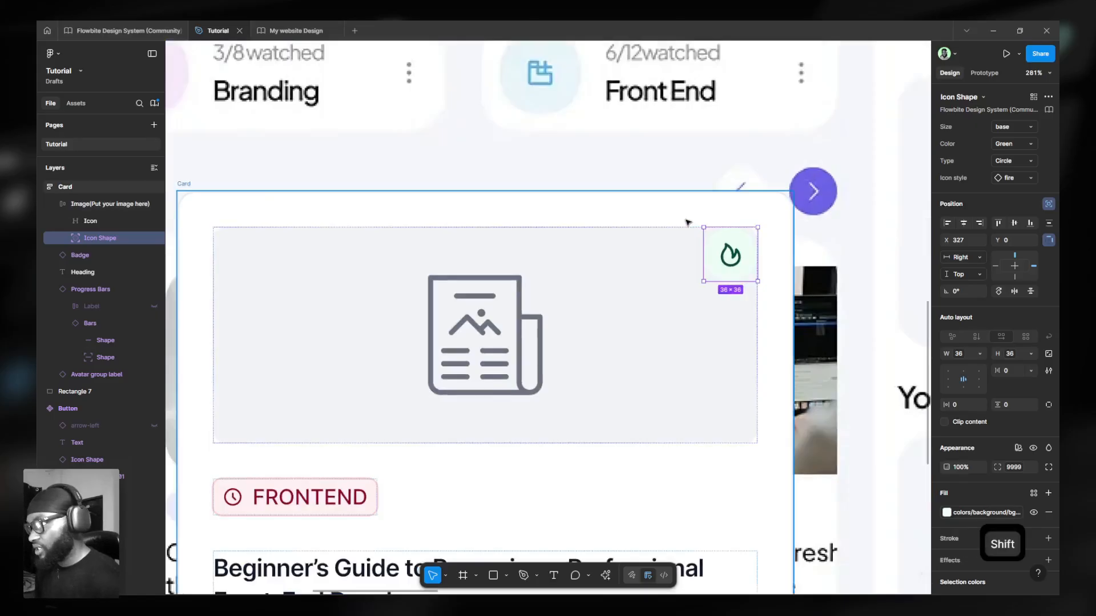
Offset the Icon Shape 8 px inward from the right and top edges of the card's image placeholder.
{"action": "key", "text": "shift+Left"}
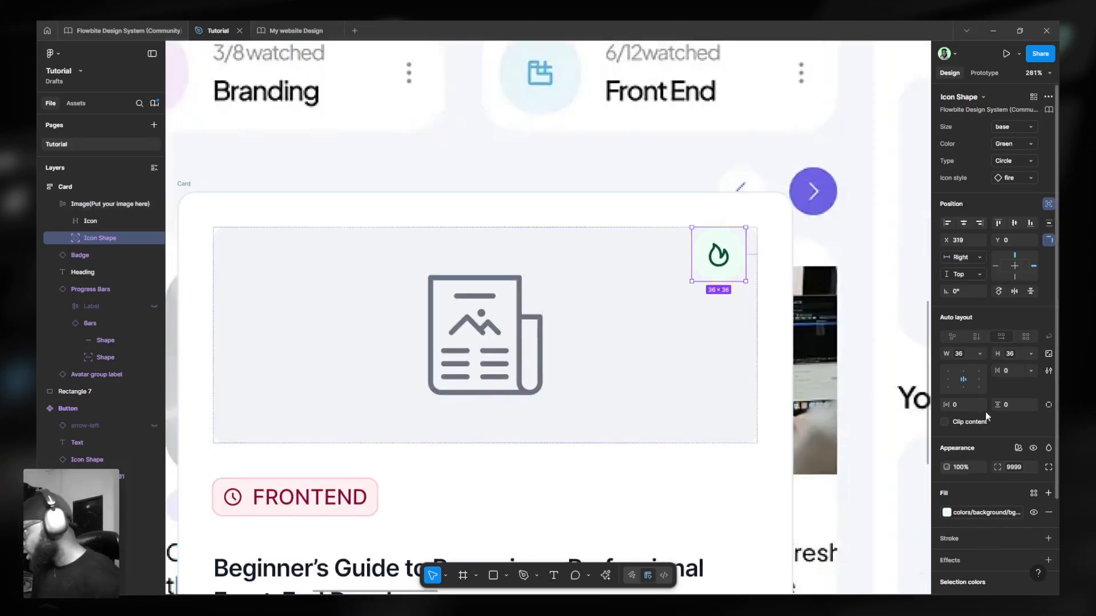
{"action": "scroll", "coordinate": [785, 260], "scroll_direction": "up", "scroll_amount": 5}
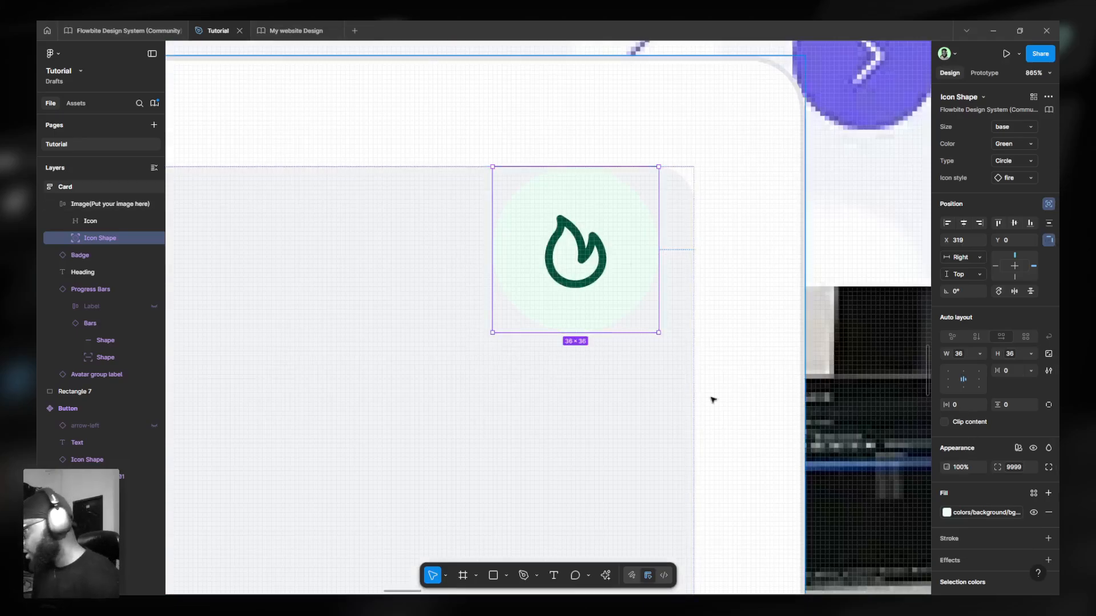
{"action": "key", "text": "alt"}
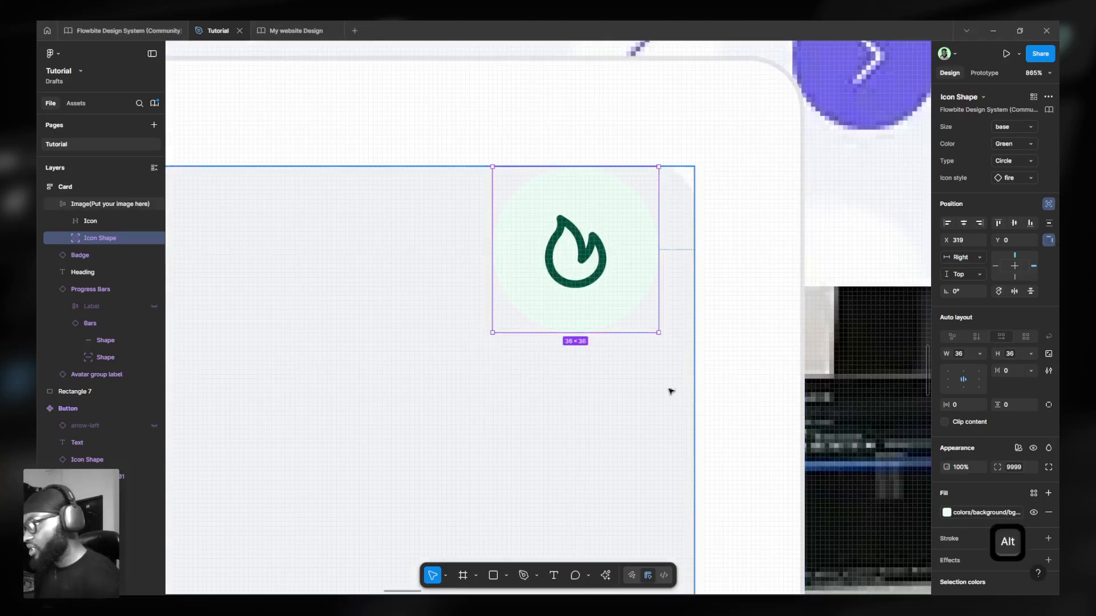
{"action": "key", "text": "shift+Down"}
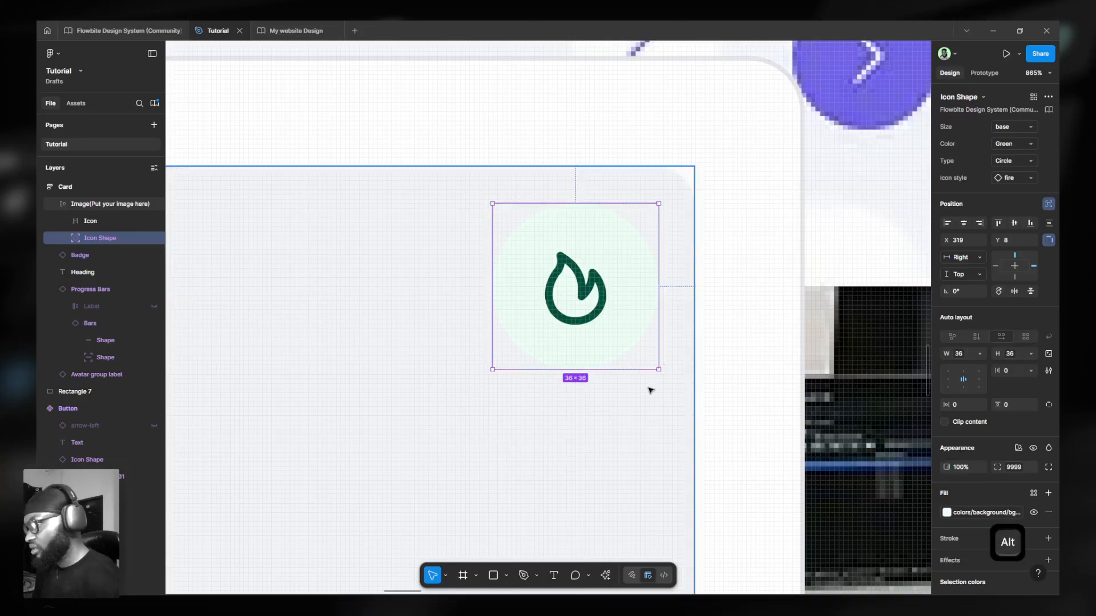
{"action": "scroll", "coordinate": [790, 179], "scroll_direction": "down", "scroll_amount": 10, "text": "ctrl"}
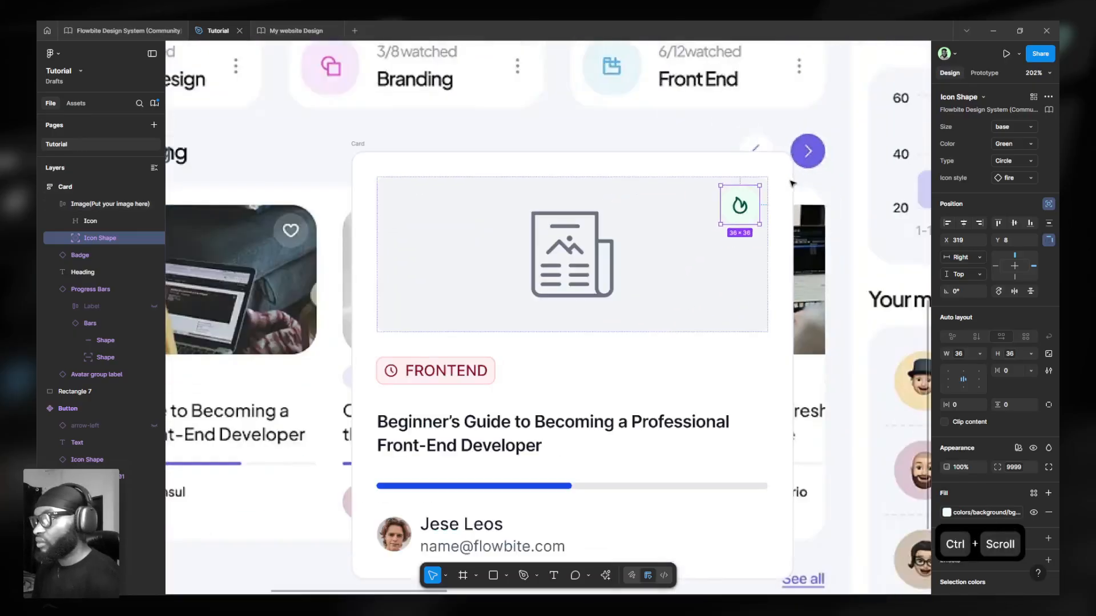
Delete the newspaper placeholder icon from the centre of the card's image frame.
{"action": "left_click", "coordinate": [550, 255]}
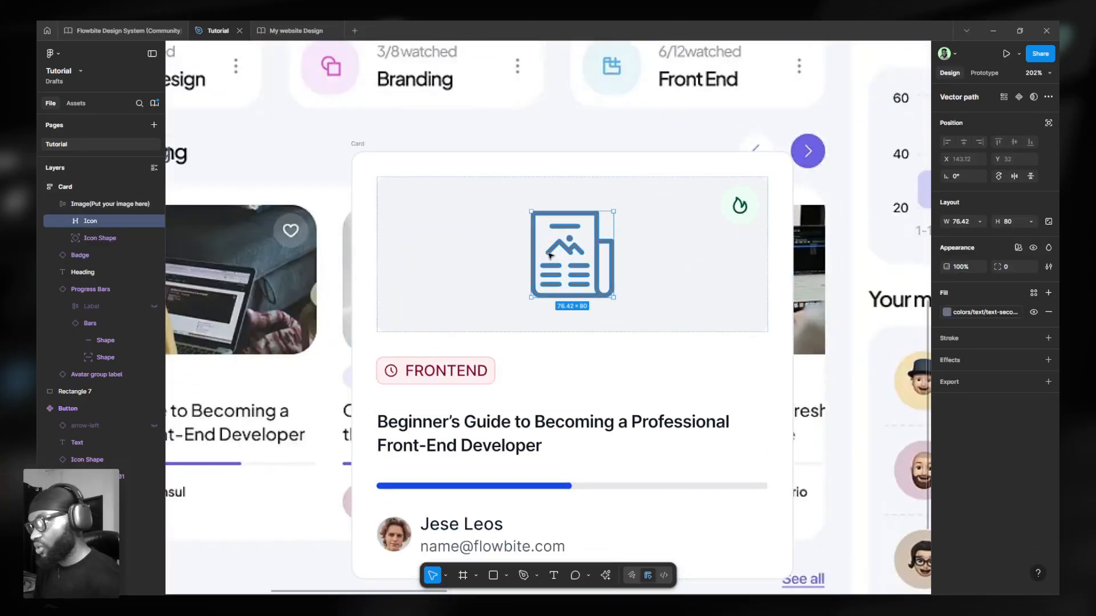
{"action": "key", "text": "Delete"}
{"action": "scroll", "coordinate": [567, 253], "scroll_direction": "down", "scroll_amount": 5, "text": "ctrl"}
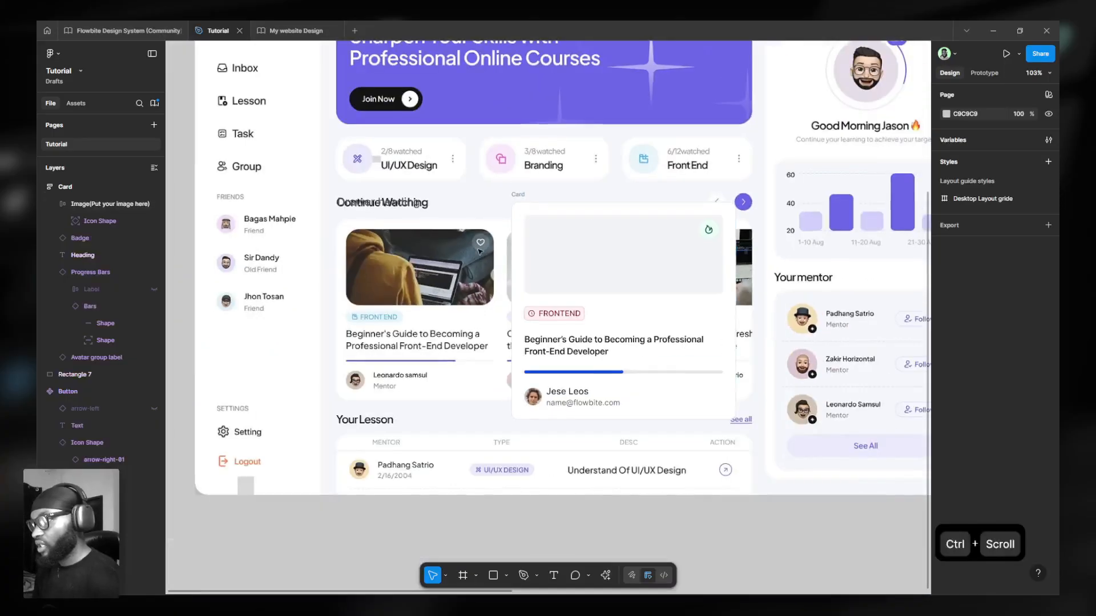
Search the library colours for "bg" and replace the Icon Shape's green fill with a pale neutral background colour.
{"action": "scroll", "coordinate": [480, 251], "scroll_direction": "up", "scroll_amount": 5, "text": "ctrl"}
{"action": "scroll", "coordinate": [734, 257], "scroll_direction": "right", "scroll_amount": 2, "text": "shift"}
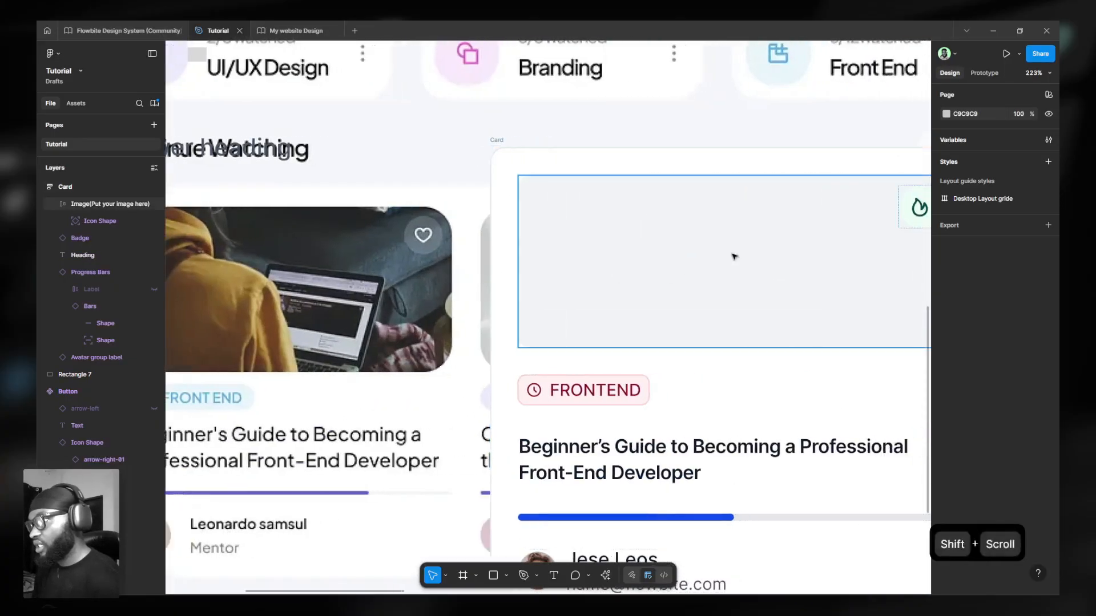
{"action": "left_click", "coordinate": [912, 224]}
{"action": "scroll", "coordinate": [912, 223], "scroll_direction": "right", "scroll_amount": 2}
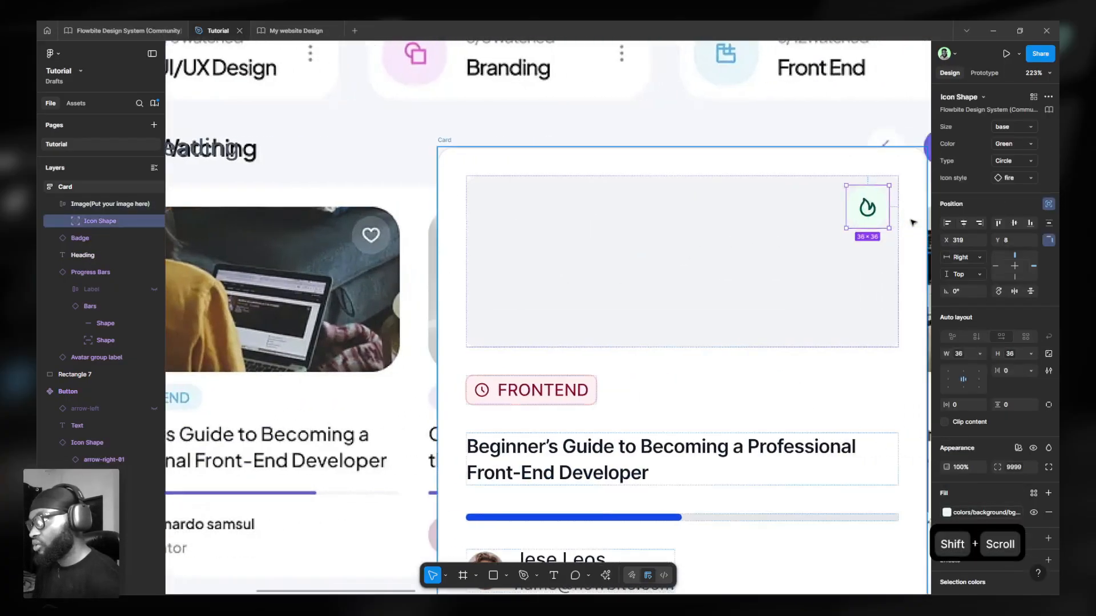
{"action": "scroll", "coordinate": [912, 223], "scroll_direction": "right", "scroll_amount": 1, "text": "shift"}
{"action": "scroll", "coordinate": [984, 406], "scroll_direction": "down", "scroll_amount": 3}
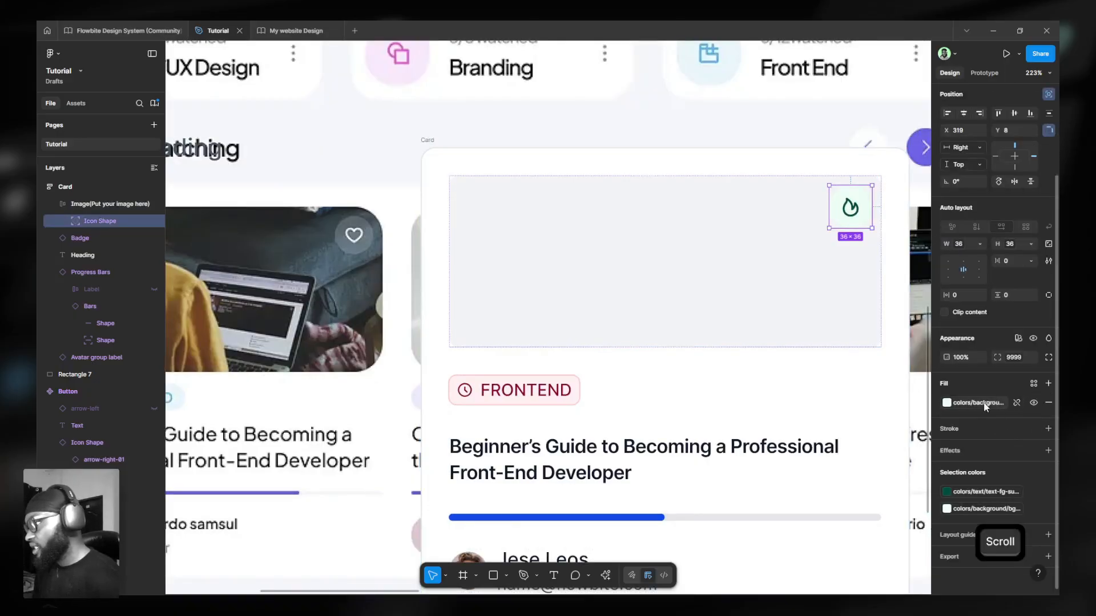
{"action": "left_click", "coordinate": [984, 407]}
{"action": "type", "text": "bg"}
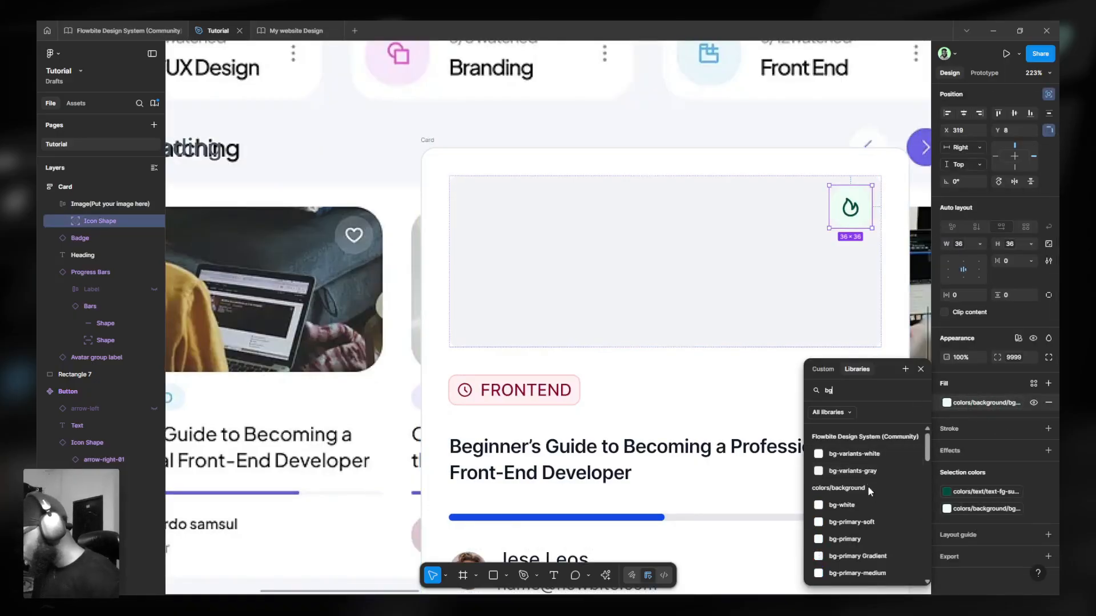
{"action": "left_click", "coordinate": [869, 556]}
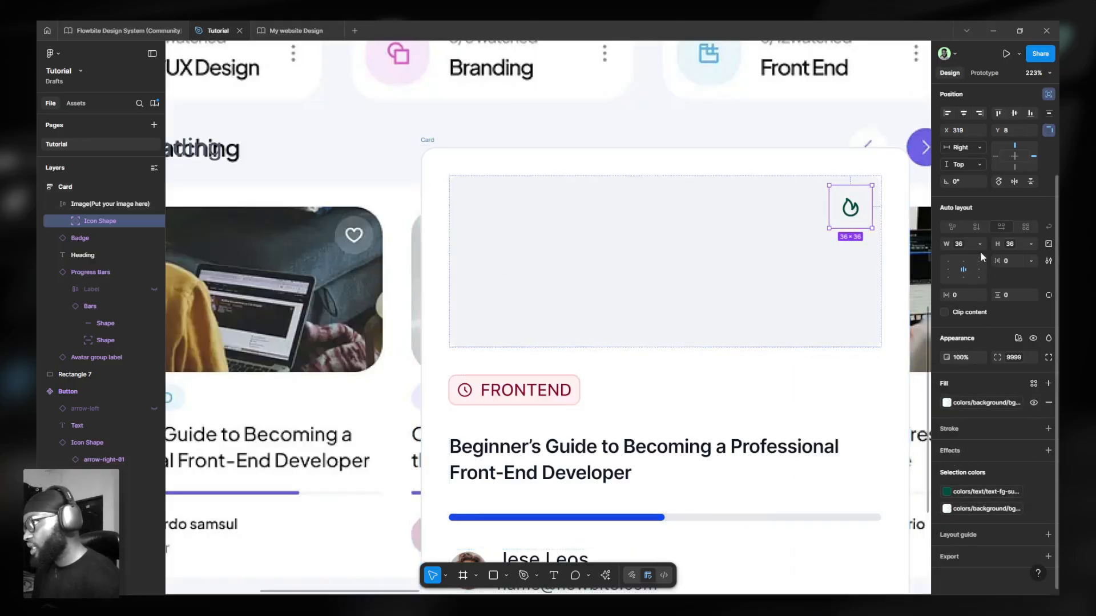
Swap the Icon Shape's fire icon for the plain favourite heart from the Huge Icons library, searching for "heart".
{"action": "scroll", "coordinate": [982, 256], "scroll_direction": "up", "scroll_amount": 2}
{"action": "left_click", "coordinate": [1010, 121]}
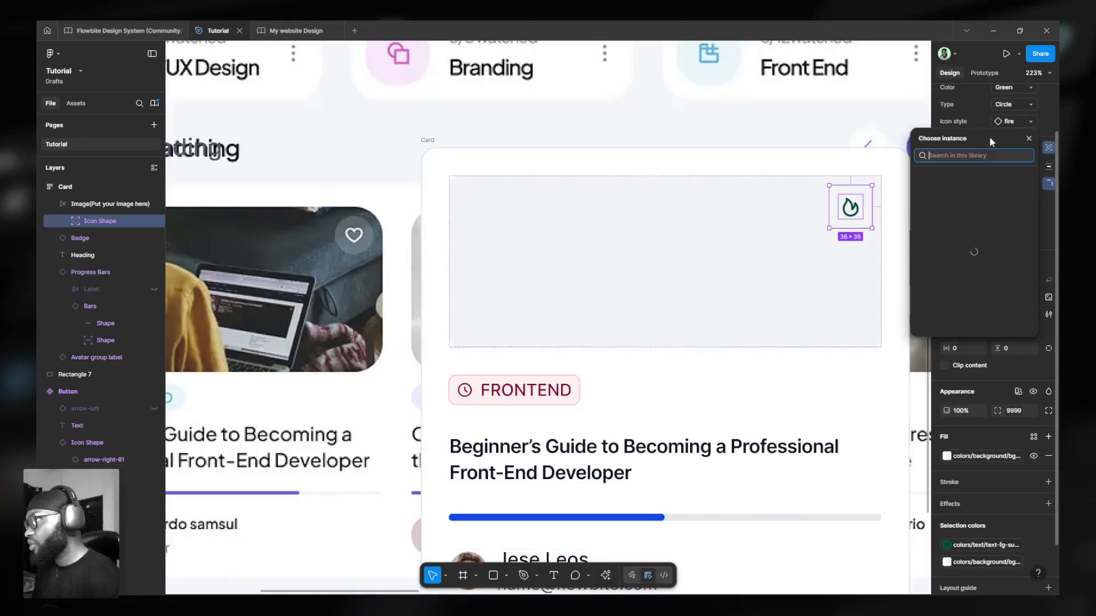
{"action": "type", "text": "heart"}
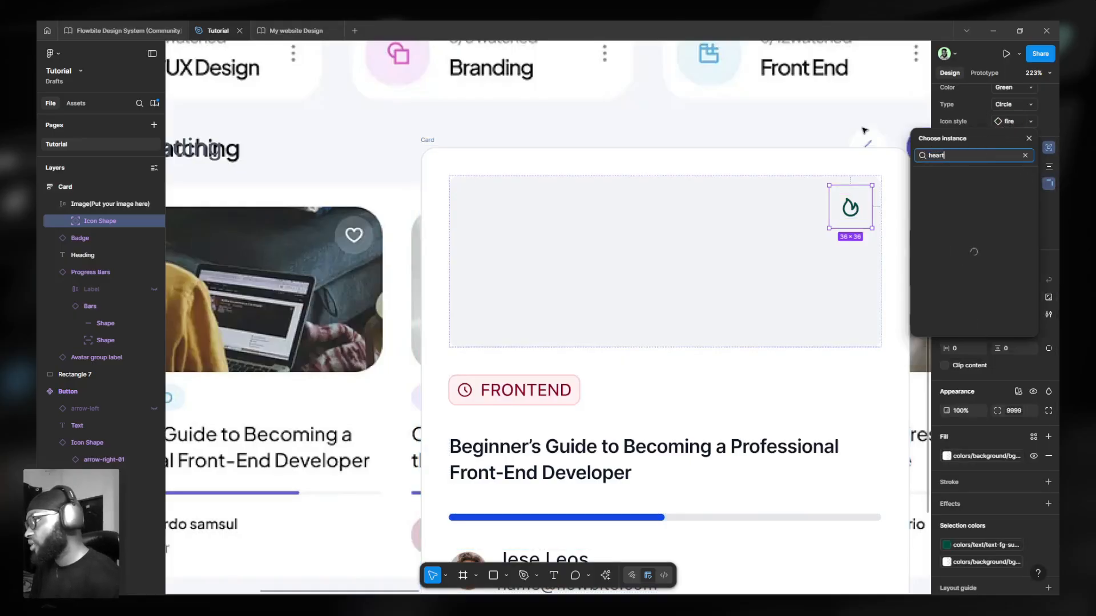
{"action": "left_click", "coordinate": [920, 156]}
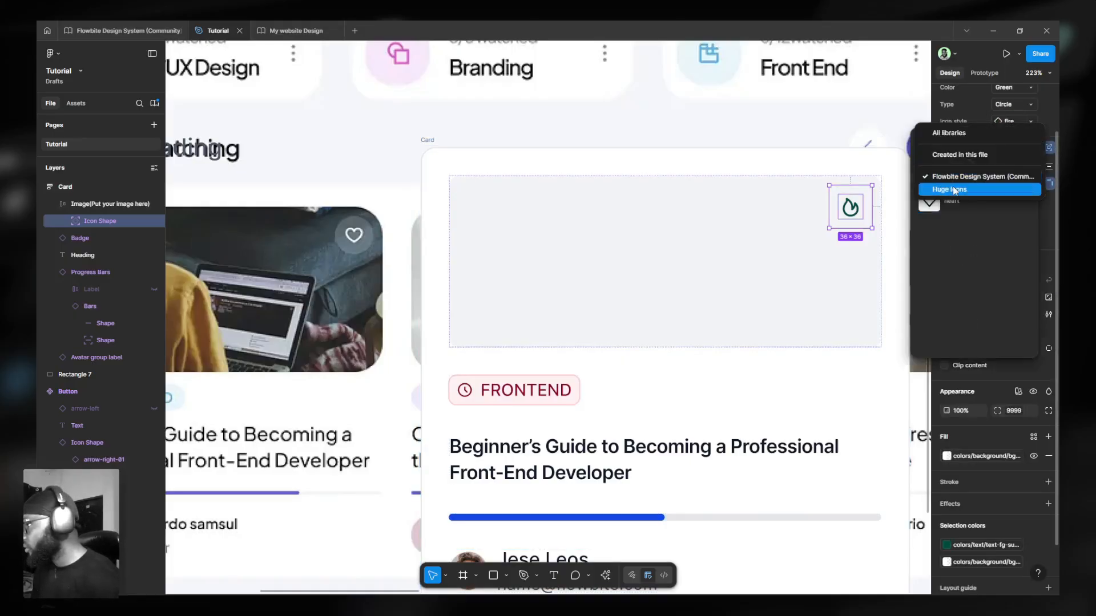
{"action": "left_click", "coordinate": [953, 189]}
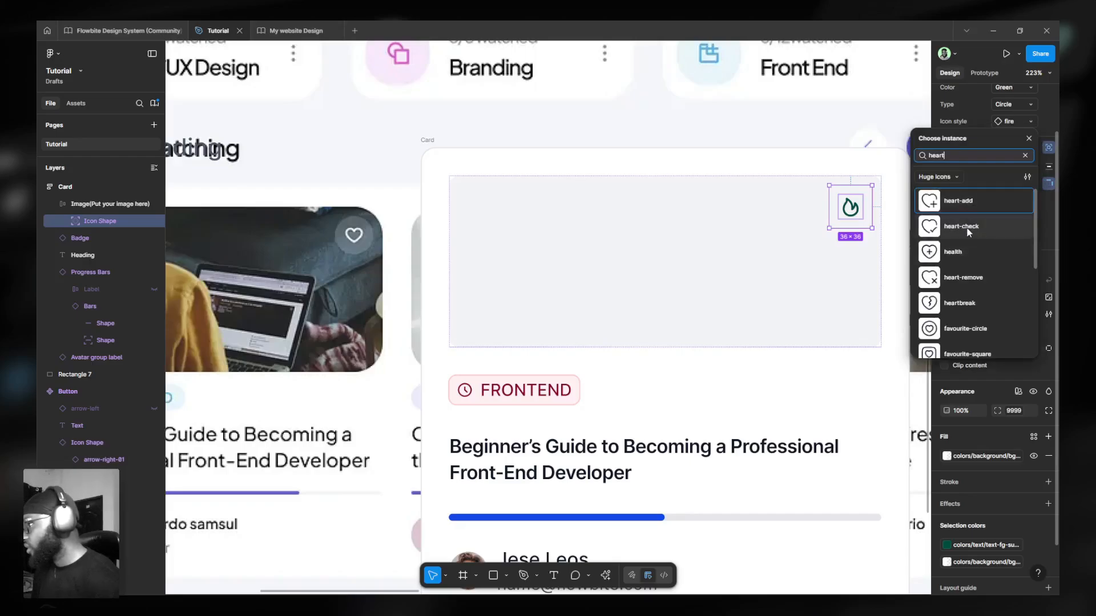
{"action": "scroll", "coordinate": [976, 308], "scroll_direction": "down", "scroll_amount": 2}
{"action": "left_click", "coordinate": [969, 302]}
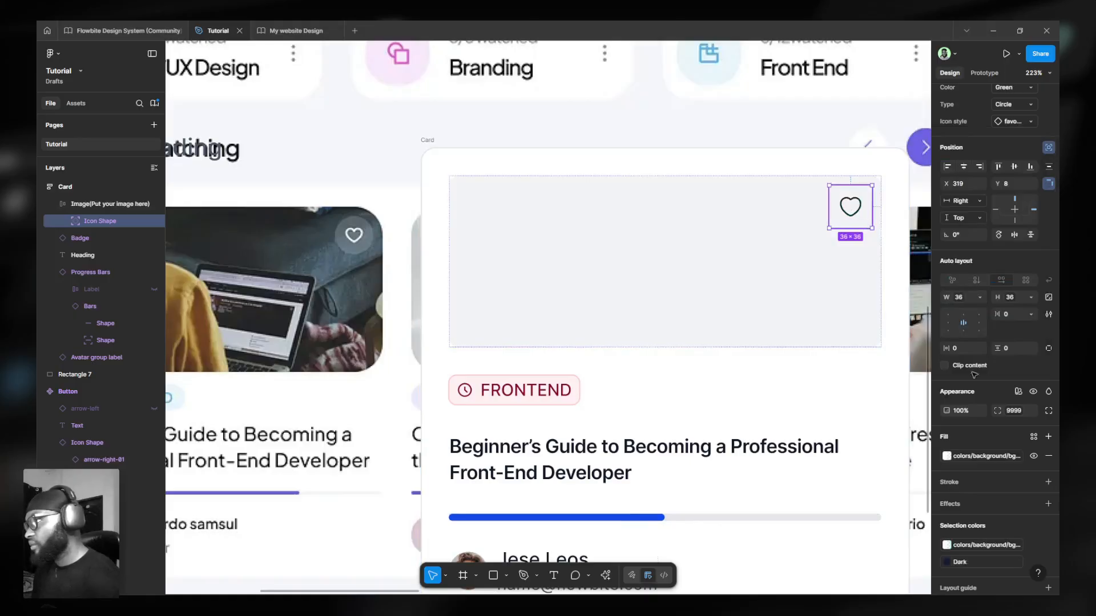
Recolour the heart icon from Dark to the text-white library colour.
{"action": "scroll", "coordinate": [956, 504], "scroll_direction": "down", "scroll_amount": 2}
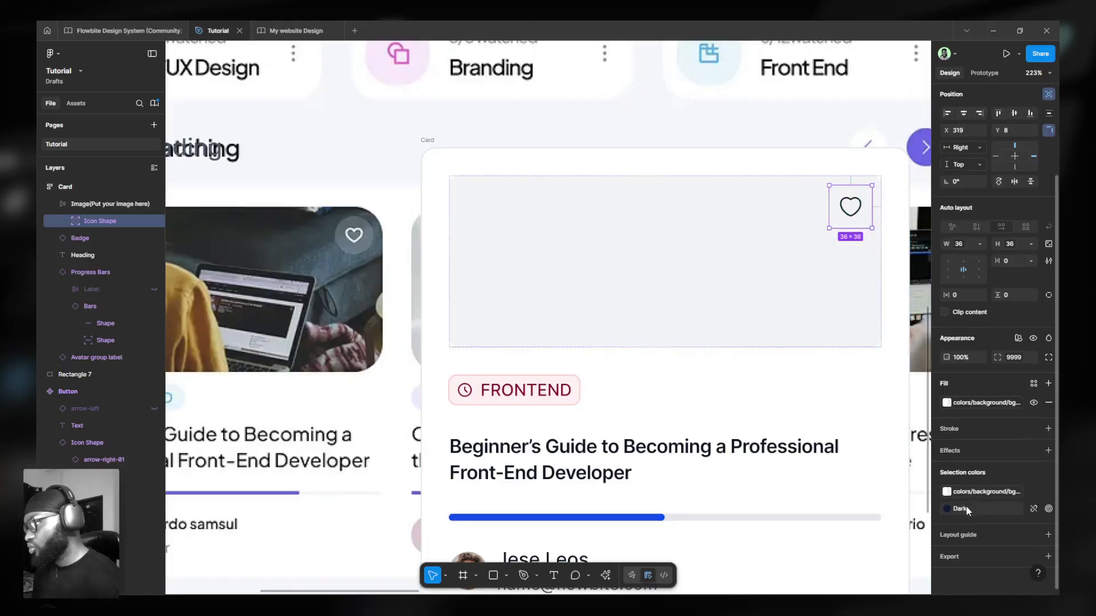
{"action": "left_click", "coordinate": [968, 508]}
{"action": "type", "text": "w"}
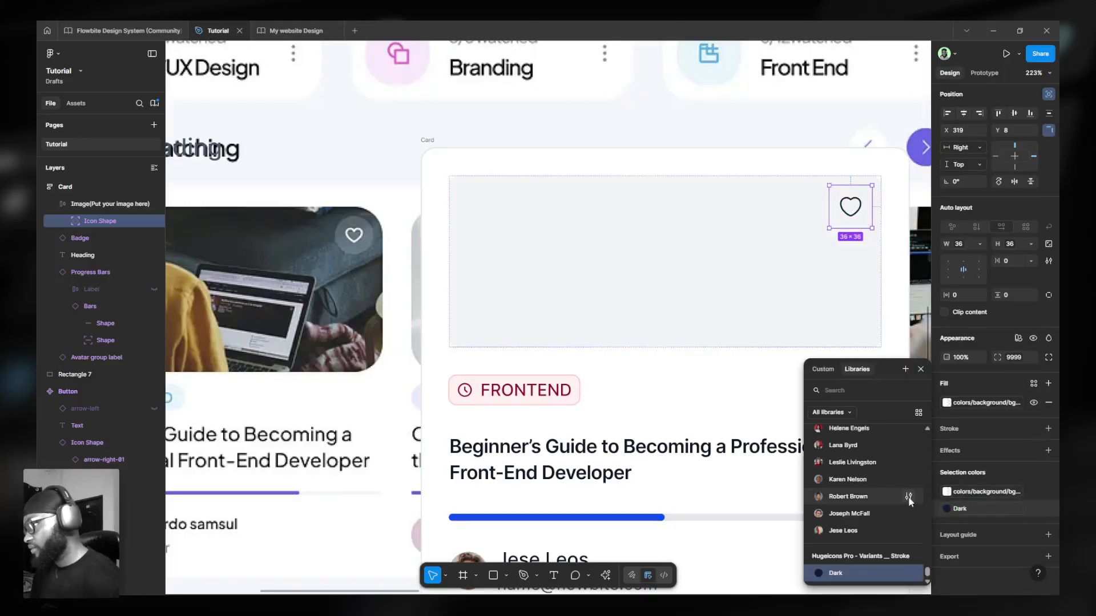
{"action": "key", "text": "BackSpace"}
{"action": "type", "text": "text p"}
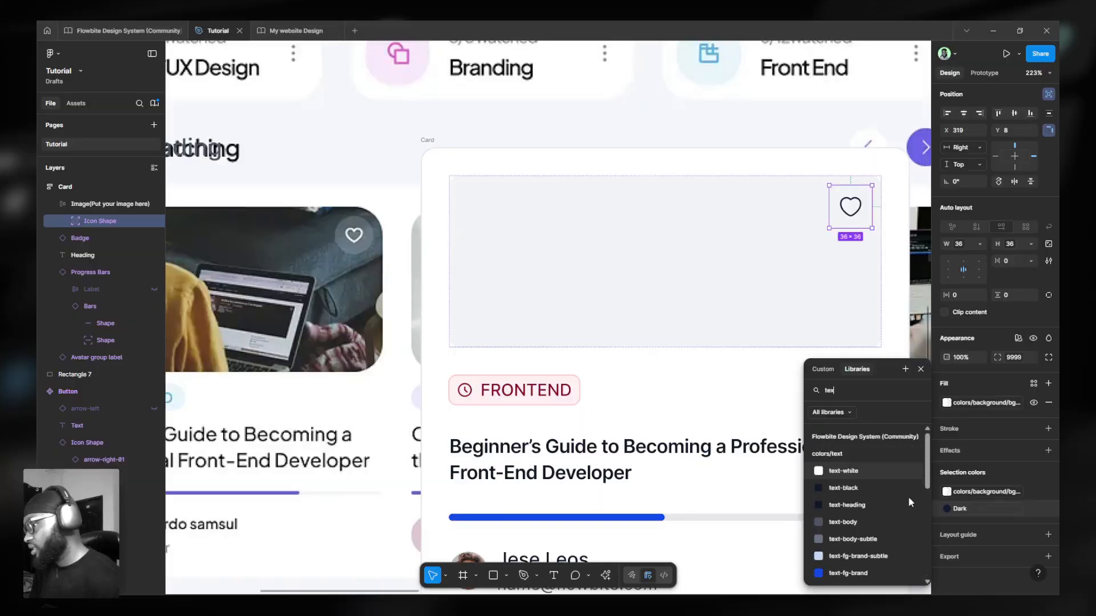
{"action": "key", "text": "BackSpace"}
{"action": "key", "text": "BackSpace"}
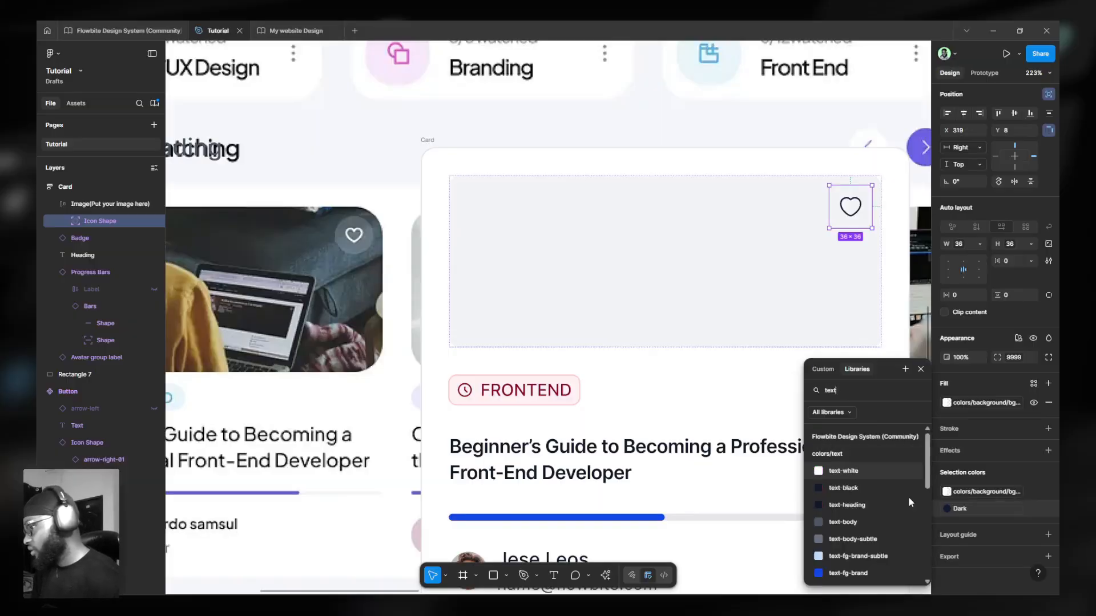
{"action": "left_click", "coordinate": [860, 472]}
Try to duplicate the card's image placeholder frame for comparison with the reference photo, and undo the copy.
{"action": "scroll", "coordinate": [551, 295], "scroll_direction": "down", "scroll_amount": 3}
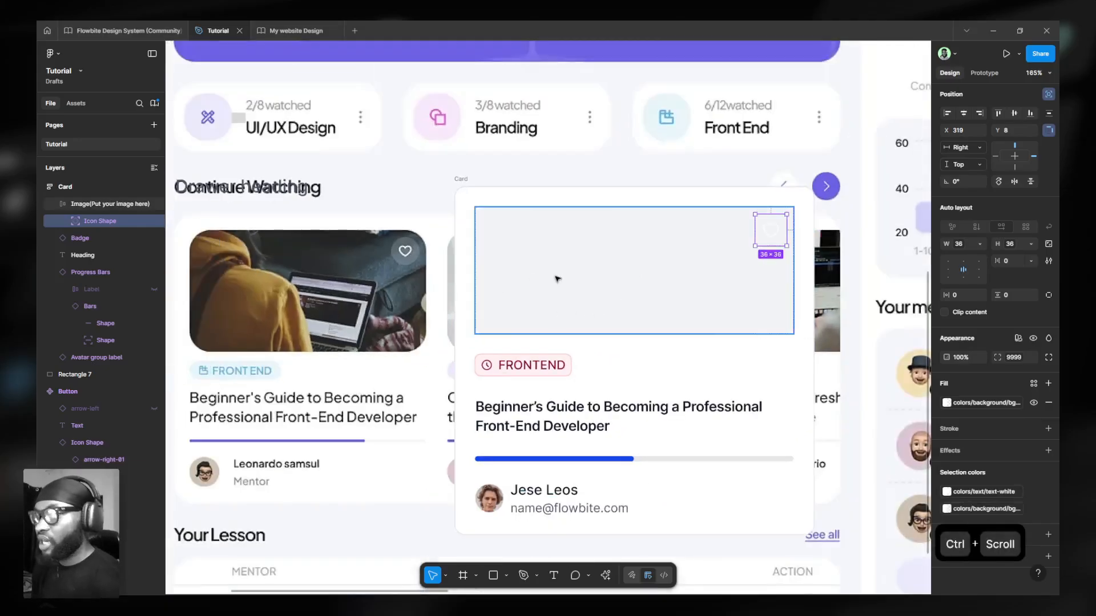
{"action": "left_click", "coordinate": [506, 277], "text": "ctrl"}
{"action": "scroll", "coordinate": [406, 268], "scroll_direction": "left", "scroll_amount": 2}
{"action": "scroll", "coordinate": [239, 254], "scroll_direction": "left", "scroll_amount": 1}
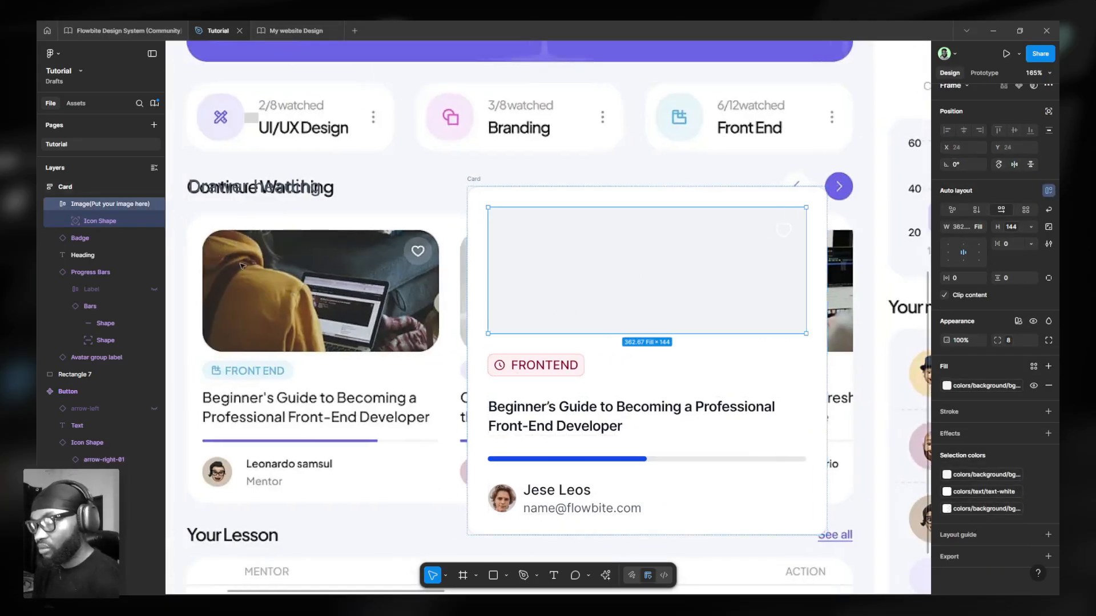
{"action": "scroll", "coordinate": [184, 272], "scroll_direction": "up", "scroll_amount": 5}
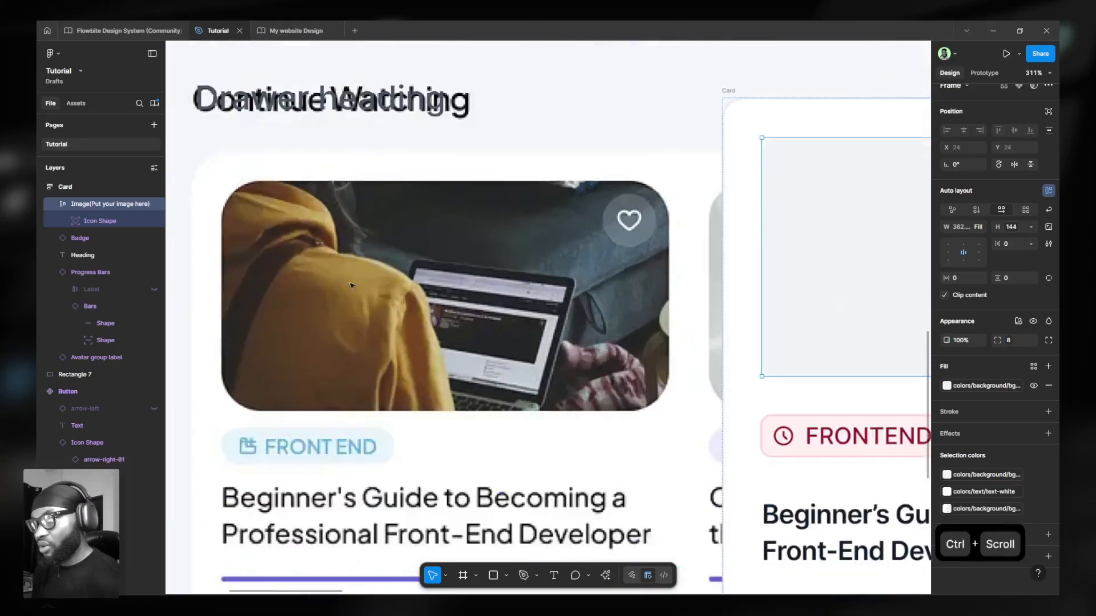
{"action": "scroll", "coordinate": [784, 294], "scroll_direction": "down", "scroll_amount": 3}
{"action": "left_click_drag", "start_coordinate": [512, 293], "coordinate": [456, 292]}
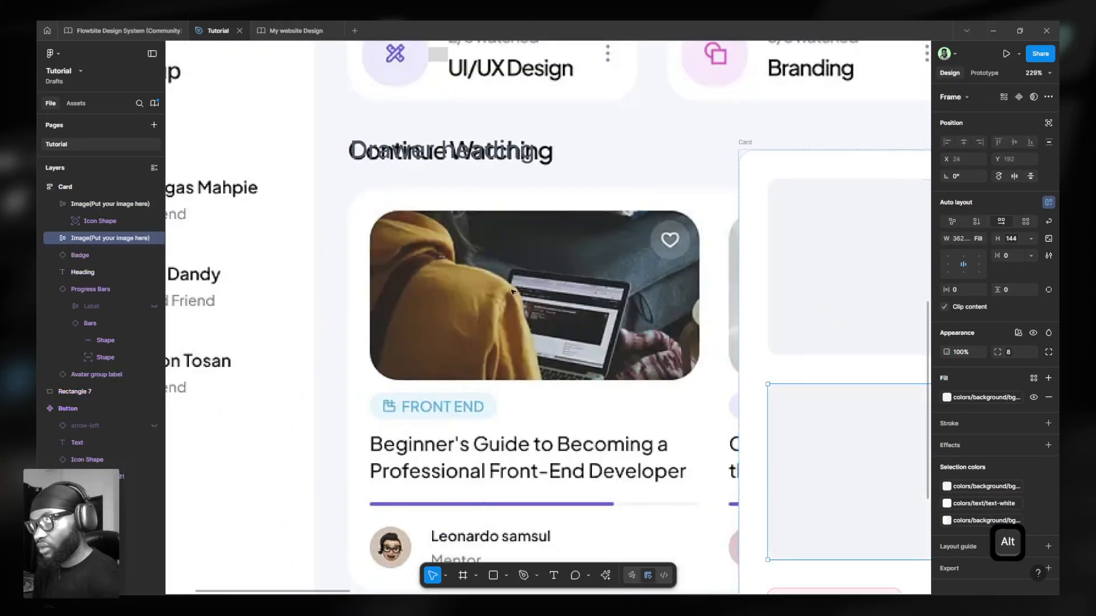
{"action": "key", "text": "ctrl+z"}
Gauge the reference photo's corner rounding with a temporary 270 × 142 rectangle at corner radius 25, and delete the rectangle.
{"action": "key", "text": "r"}
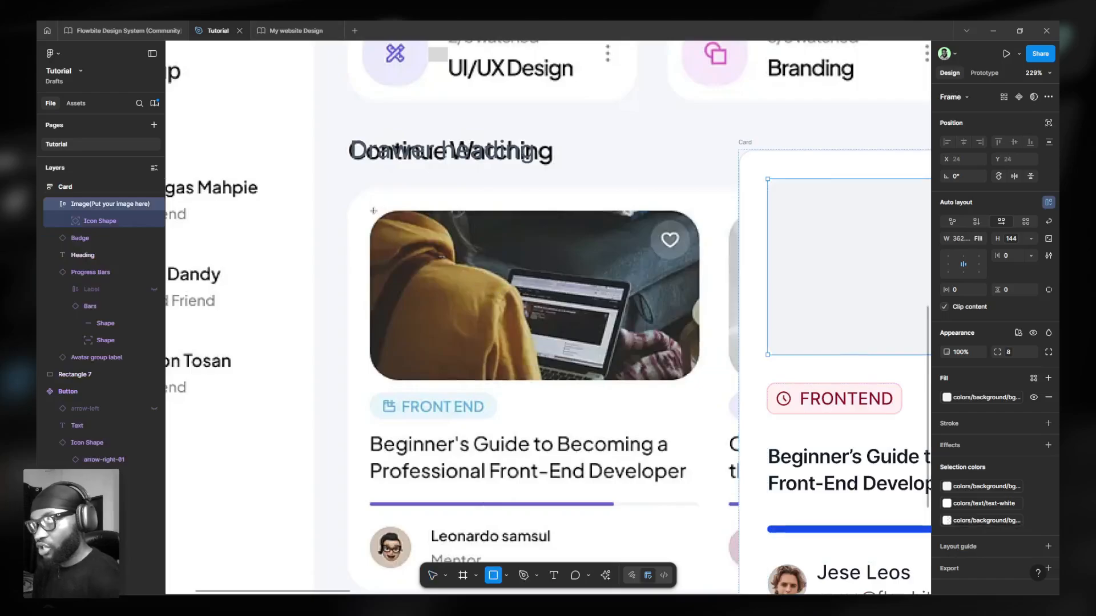
{"action": "left_click_drag", "start_coordinate": [368, 210], "coordinate": [698, 329]}
{"action": "scroll", "coordinate": [698, 379], "scroll_direction": "up", "scroll_amount": 1}
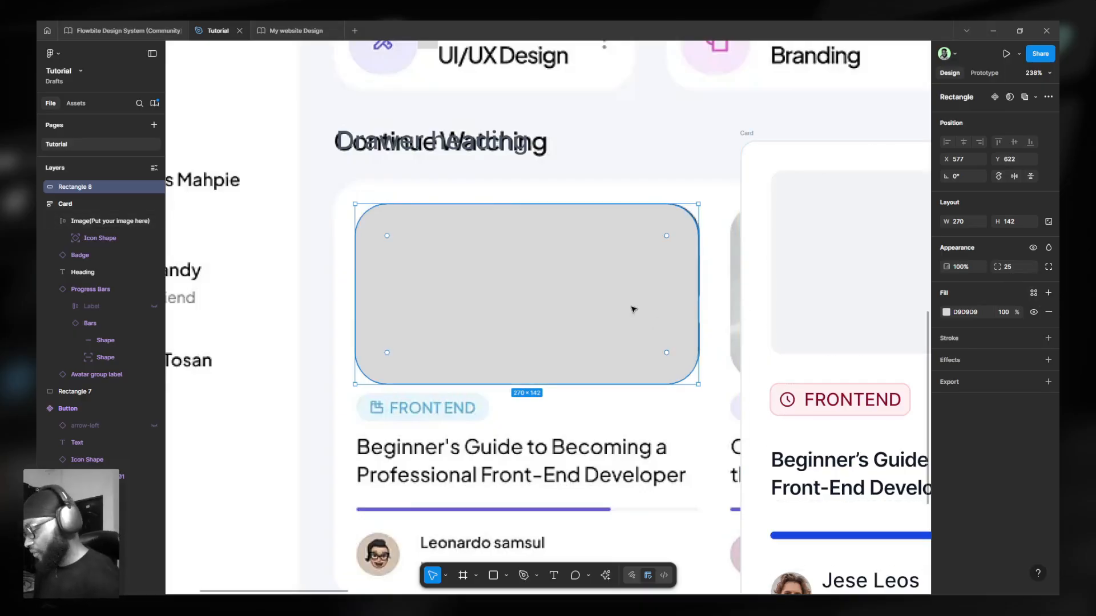
{"action": "key", "text": "Delete"}
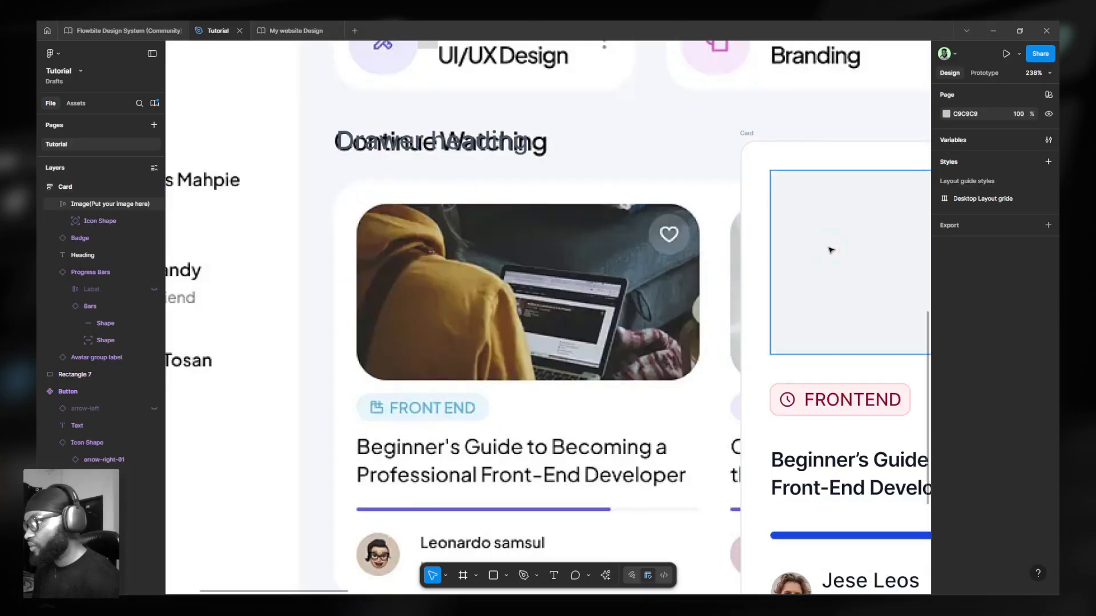
Apply the rounded-xl (24) corner radius variable to the card's image placeholder frame.
{"action": "left_click", "coordinate": [830, 250]}
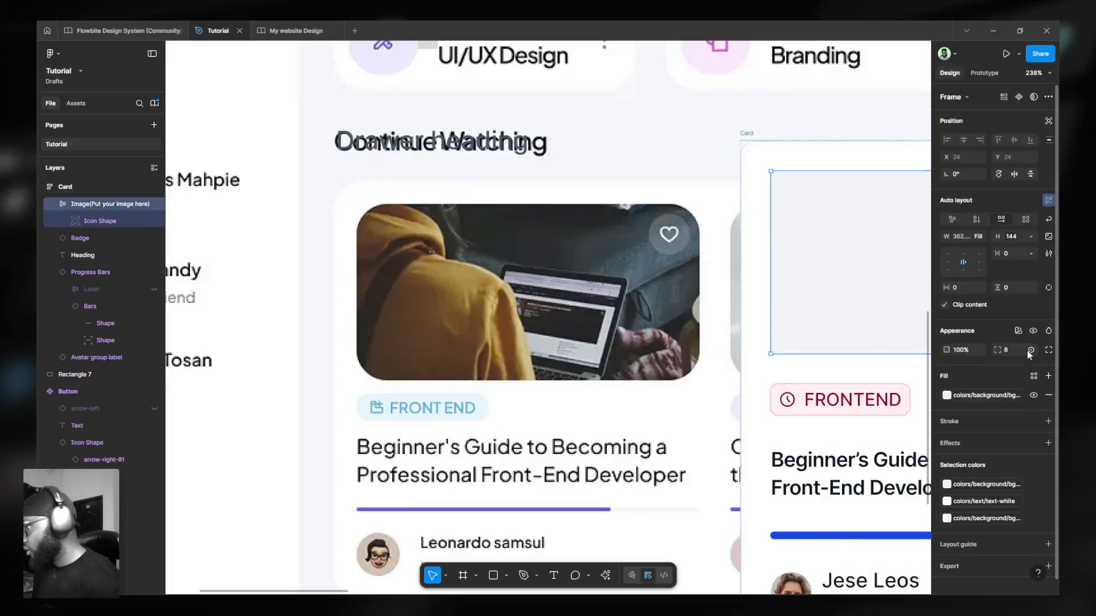
{"action": "key", "text": "ctrl+z"}
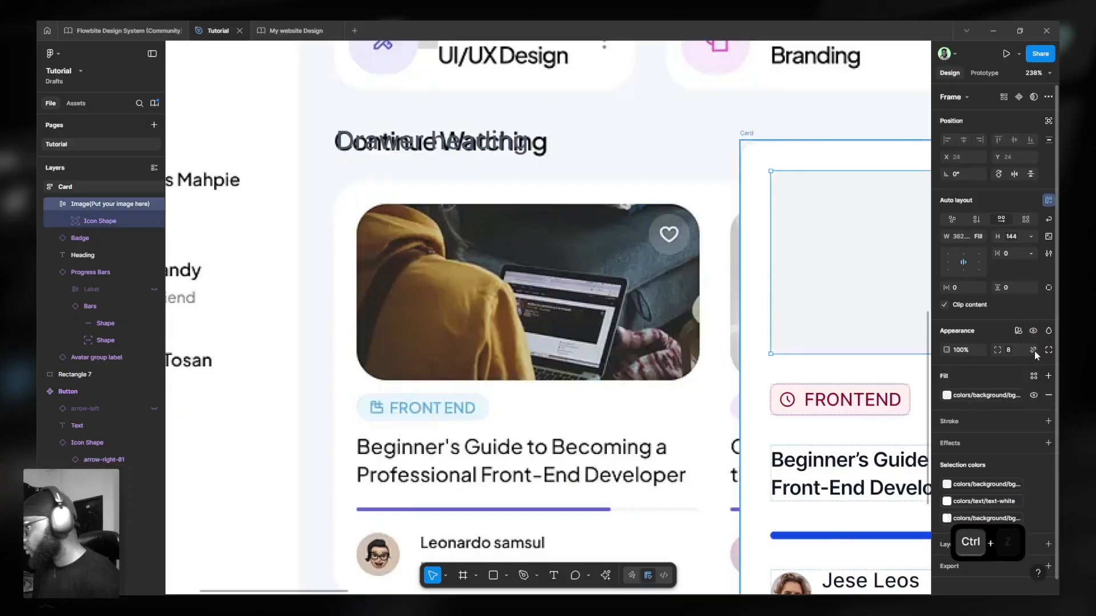
{"action": "left_click", "coordinate": [1008, 351]}
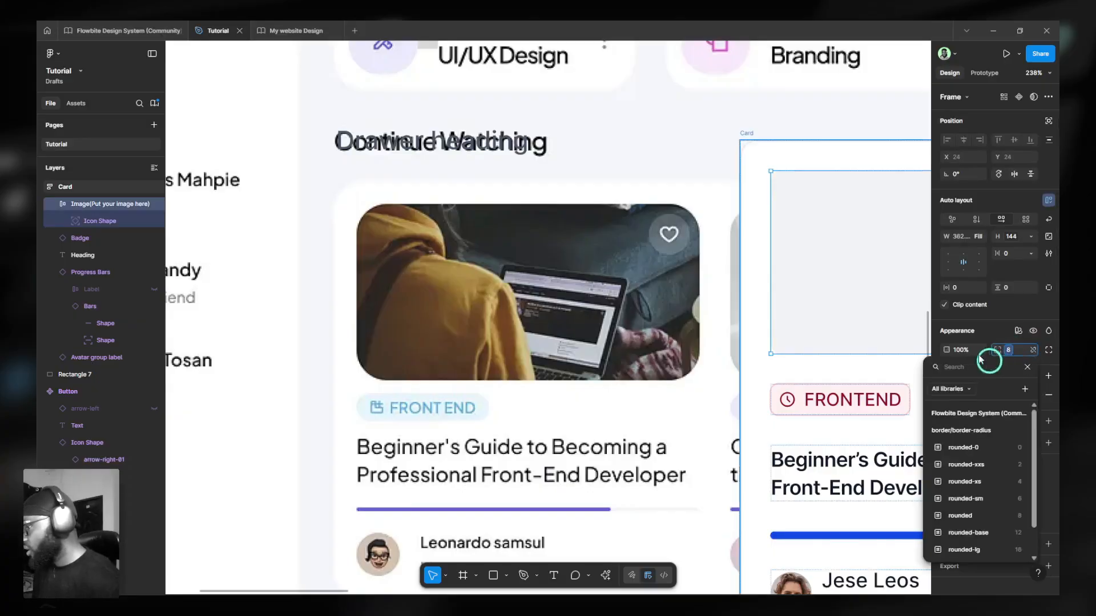
{"action": "left_click_drag", "start_coordinate": [980, 359], "coordinate": [564, 61]}
{"action": "scroll", "coordinate": [576, 170], "scroll_direction": "down", "scroll_amount": 2}
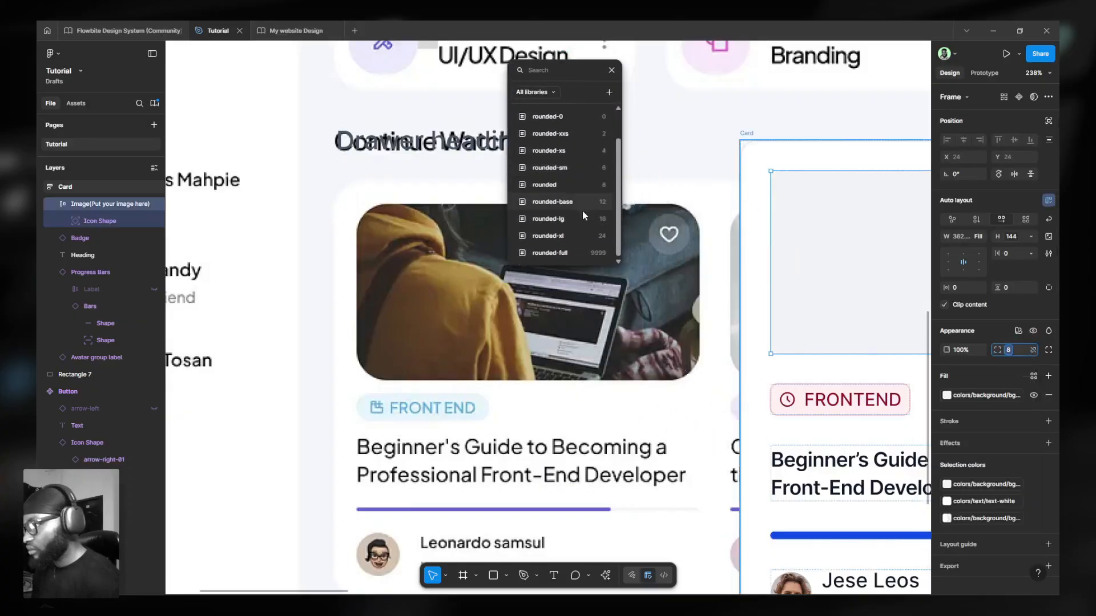
{"action": "left_click", "coordinate": [579, 236]}
{"action": "key", "text": "shift"}
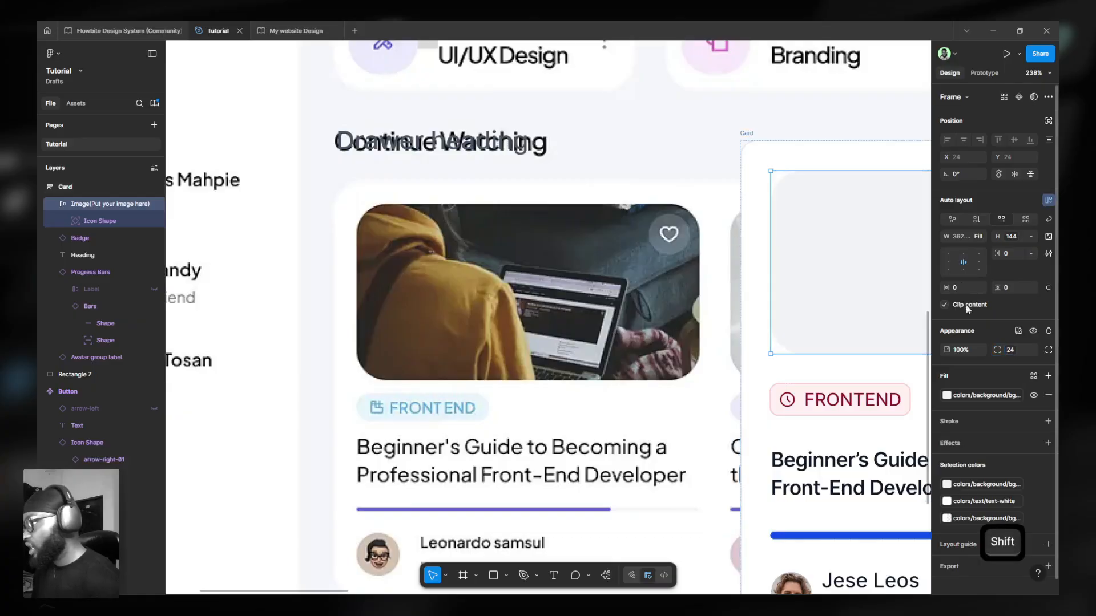
{"action": "scroll", "coordinate": [670, 256], "scroll_direction": "right", "scroll_amount": 5}
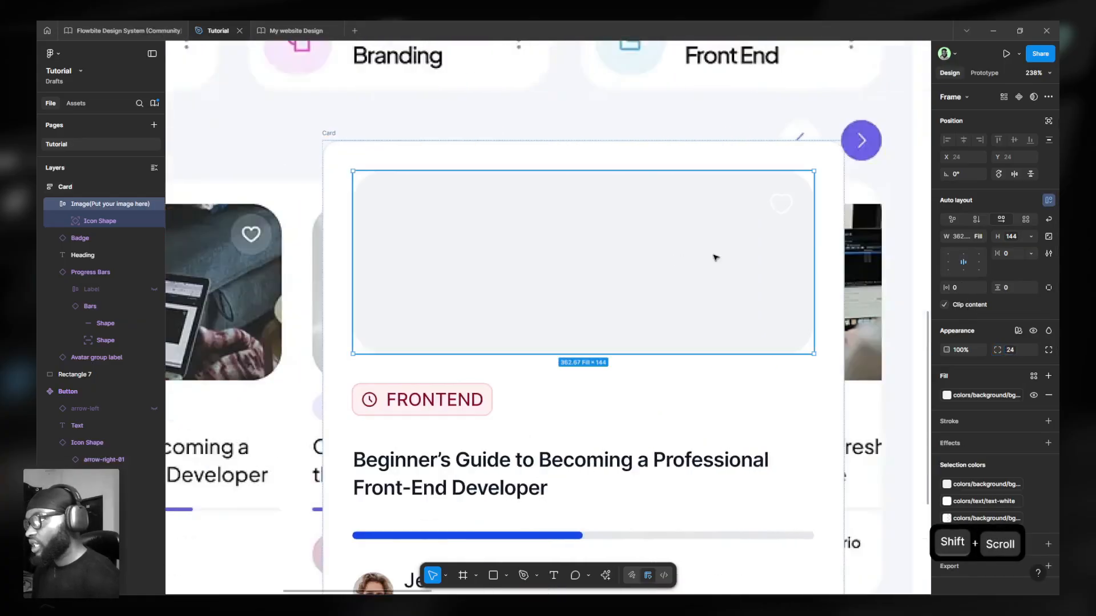
{"action": "scroll", "coordinate": [570, 225], "scroll_direction": "down", "scroll_amount": 5}
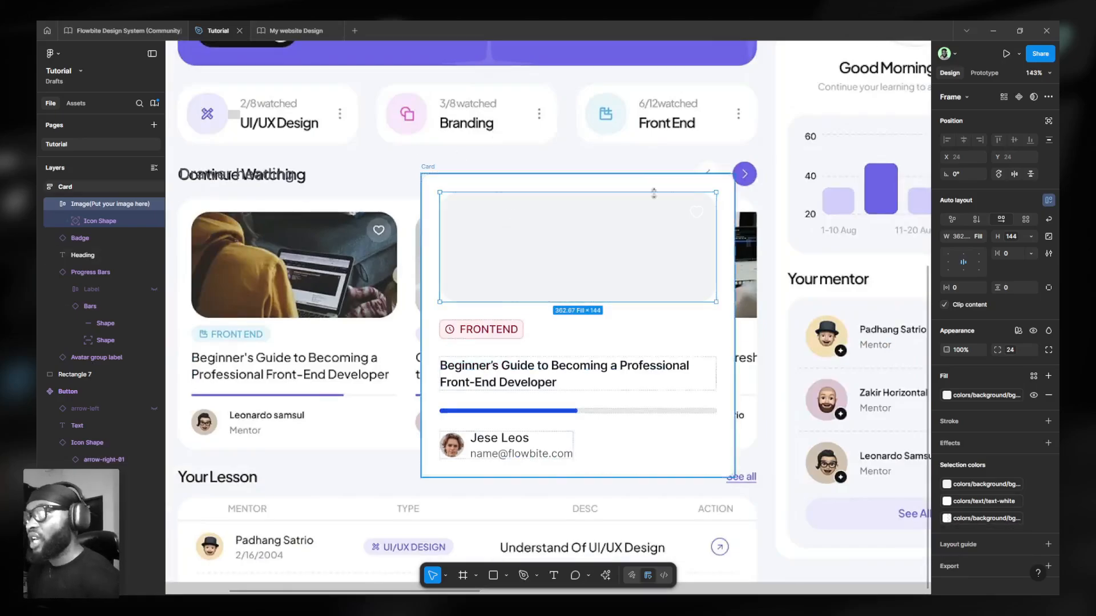
{"action": "right_click", "coordinate": [539, 215]}
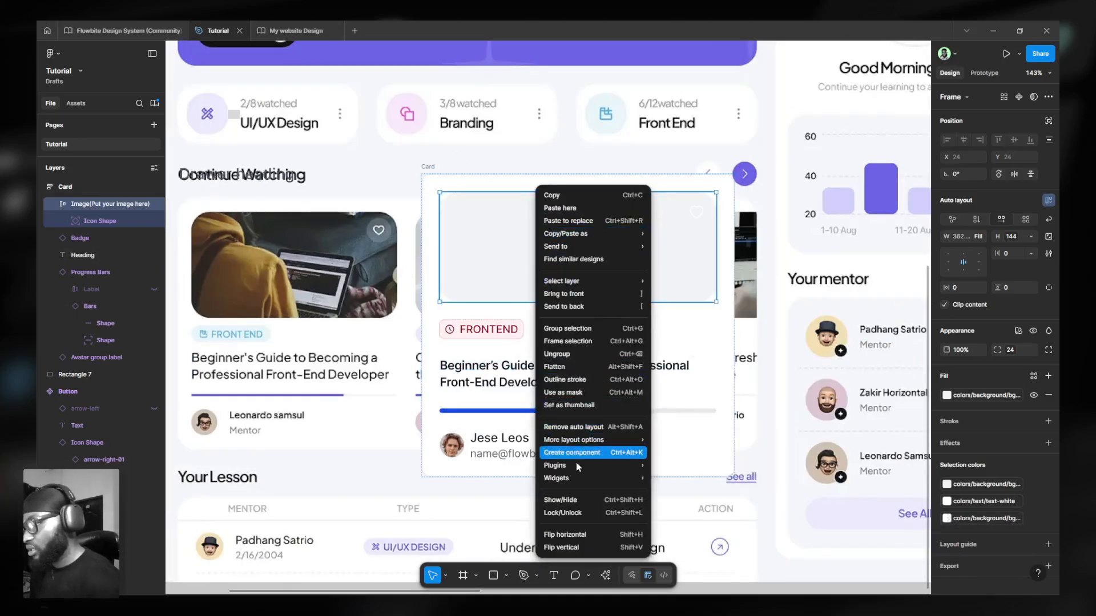
{"action": "mouse_move", "coordinate": [577, 473]}
{"action": "left_click", "coordinate": [685, 337]}
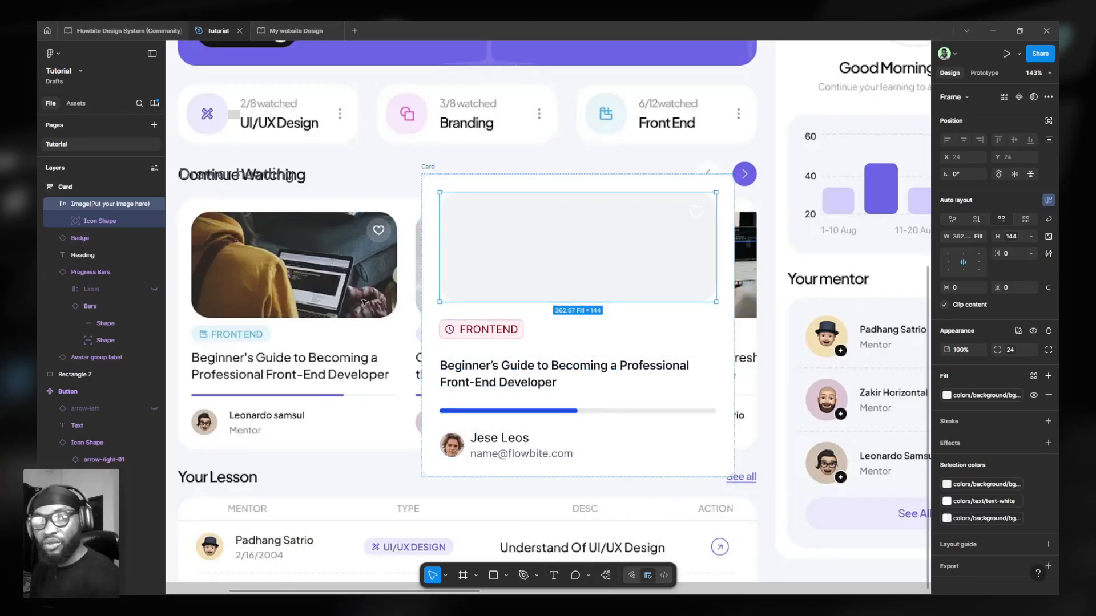
Fill the card's image placeholder with the apple-on-books photo from the Unsplash plugin, found by searching "teaching".
{"action": "key", "text": "ctrl+alt+p"}
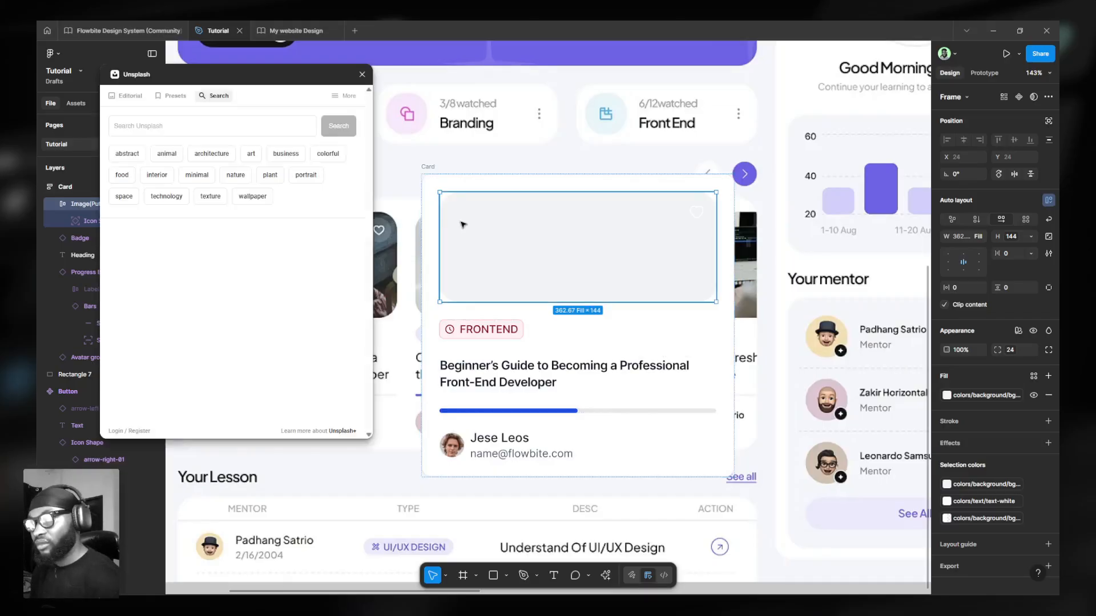
{"action": "left_click", "coordinate": [180, 129]}
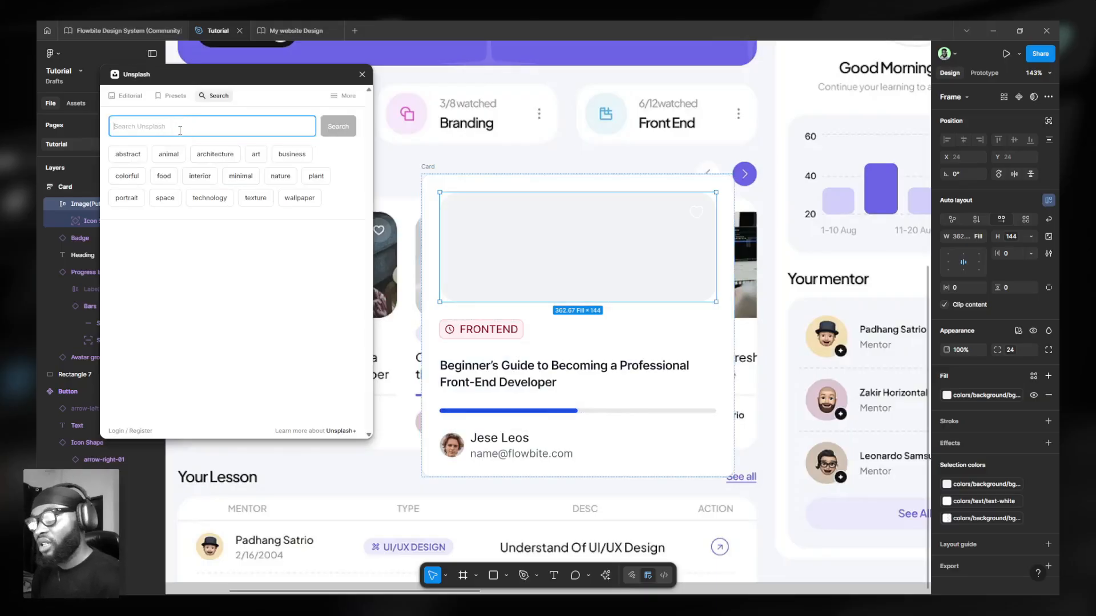
{"action": "type", "text": "l"}
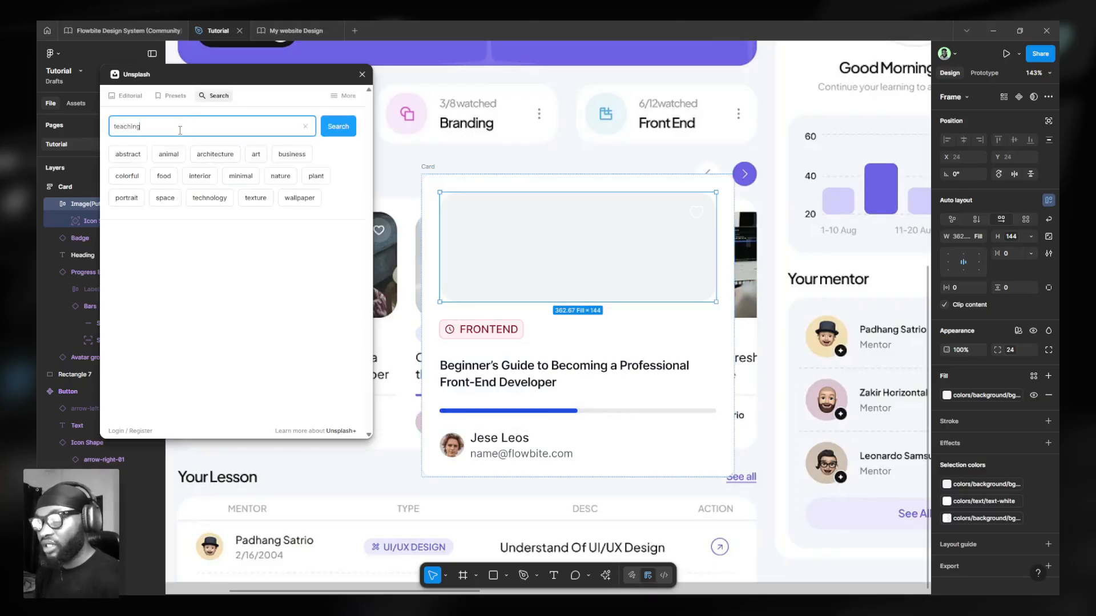
{"action": "left_click", "coordinate": [334, 126]}
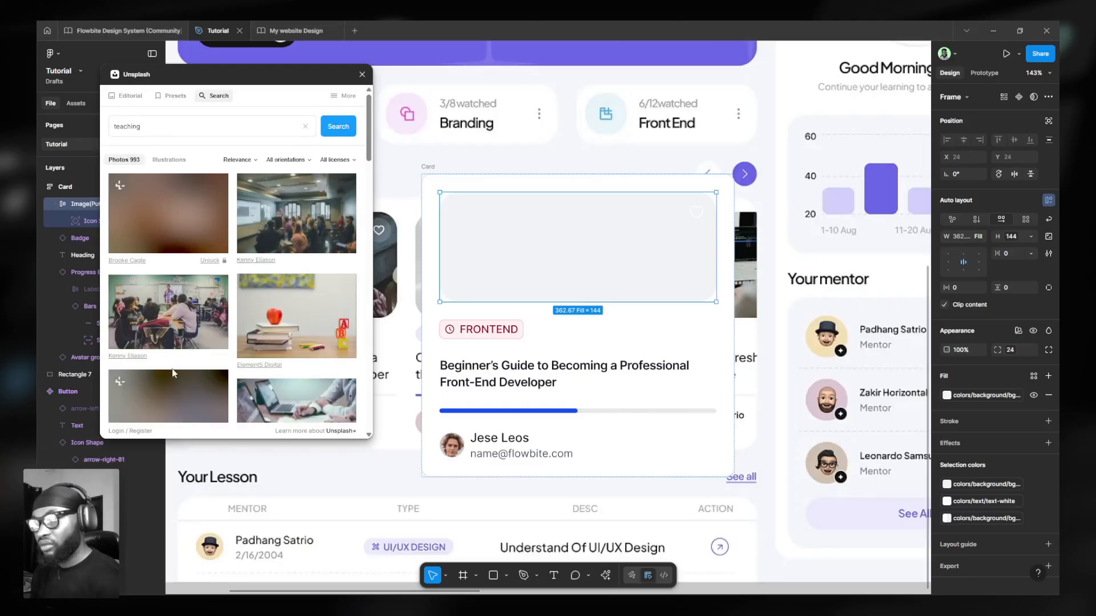
{"action": "left_click", "coordinate": [278, 327]}
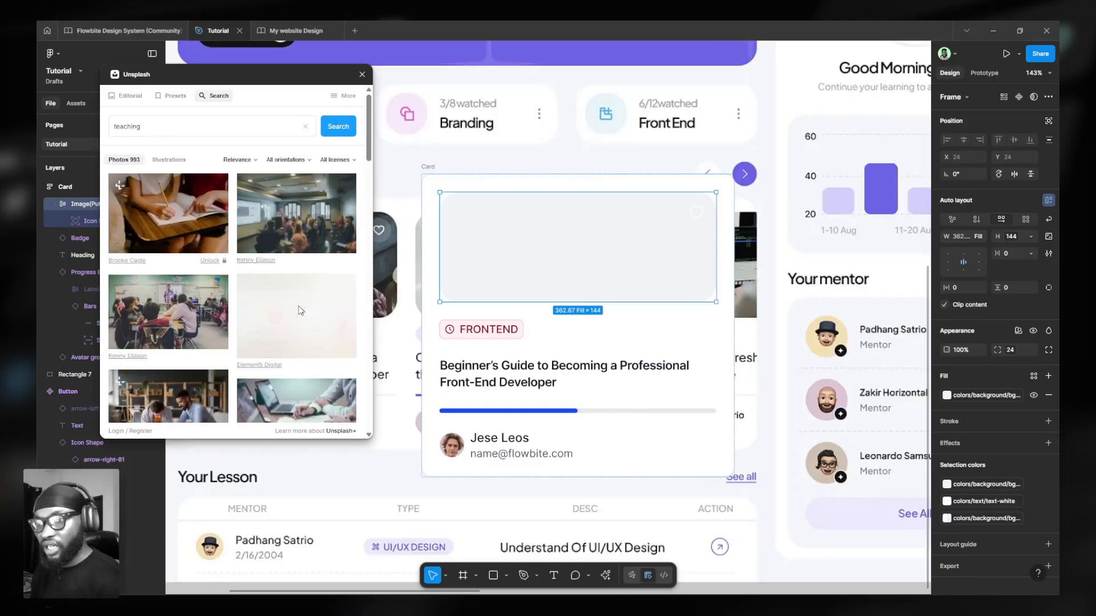
{"action": "left_click", "coordinate": [362, 75]}
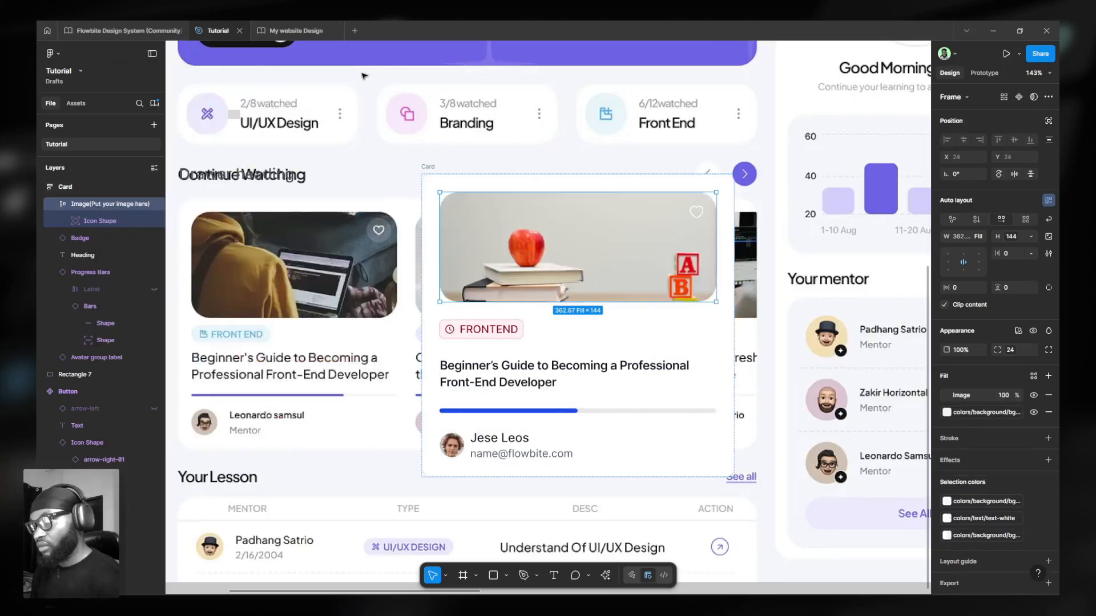
Wrap the card's badge, heading, progress bar and avatar label in their own frame and name it Card content.
{"action": "scroll", "coordinate": [559, 301], "scroll_direction": "down", "scroll_amount": 3}
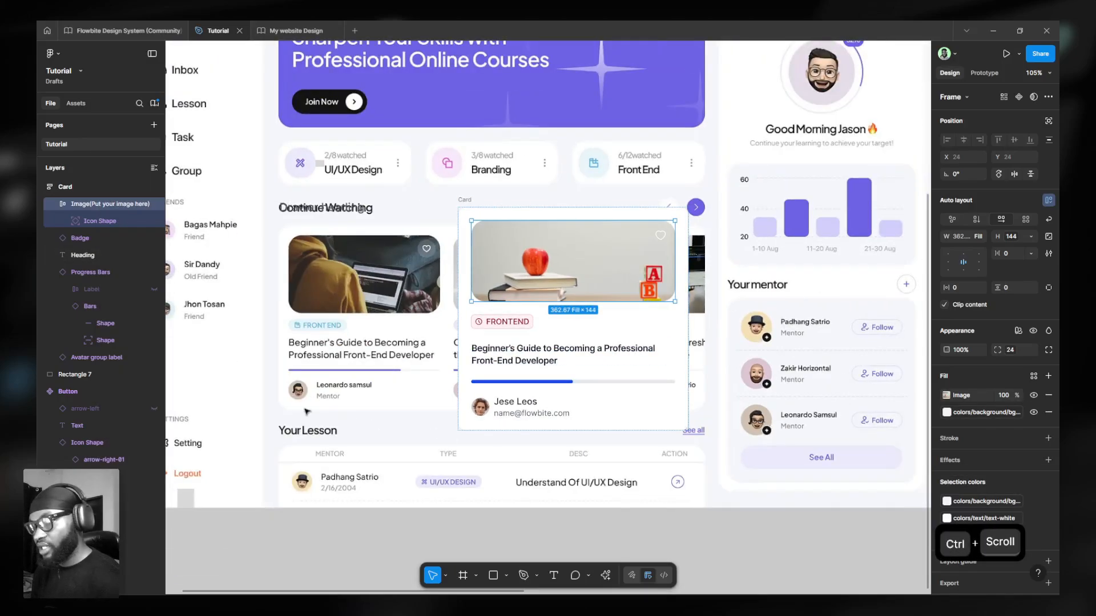
{"action": "scroll", "coordinate": [407, 381], "scroll_direction": "up", "scroll_amount": 3}
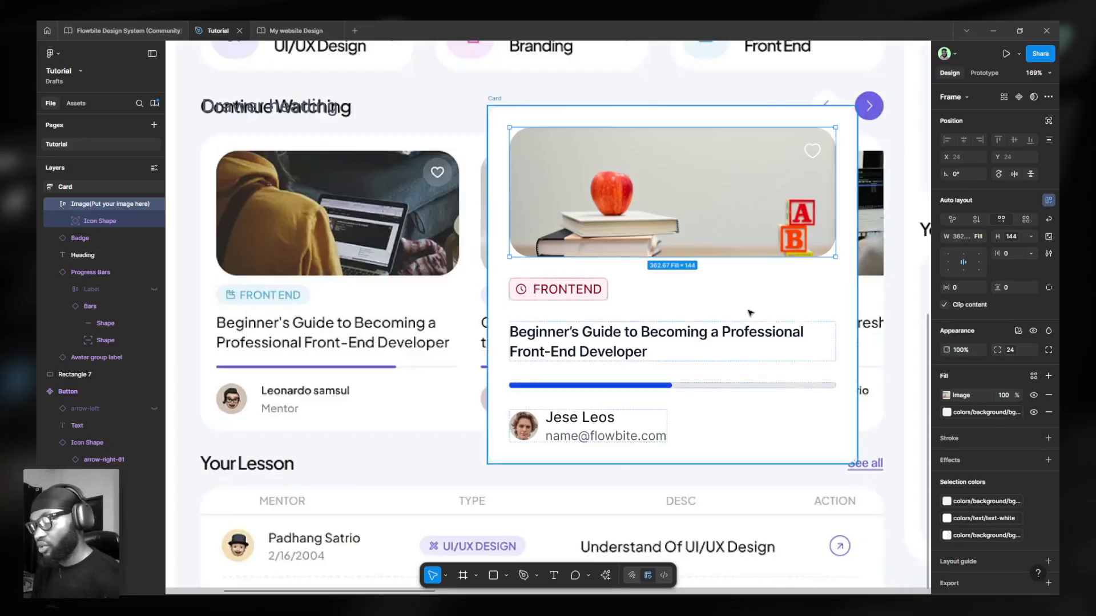
{"action": "left_click", "coordinate": [653, 336]}
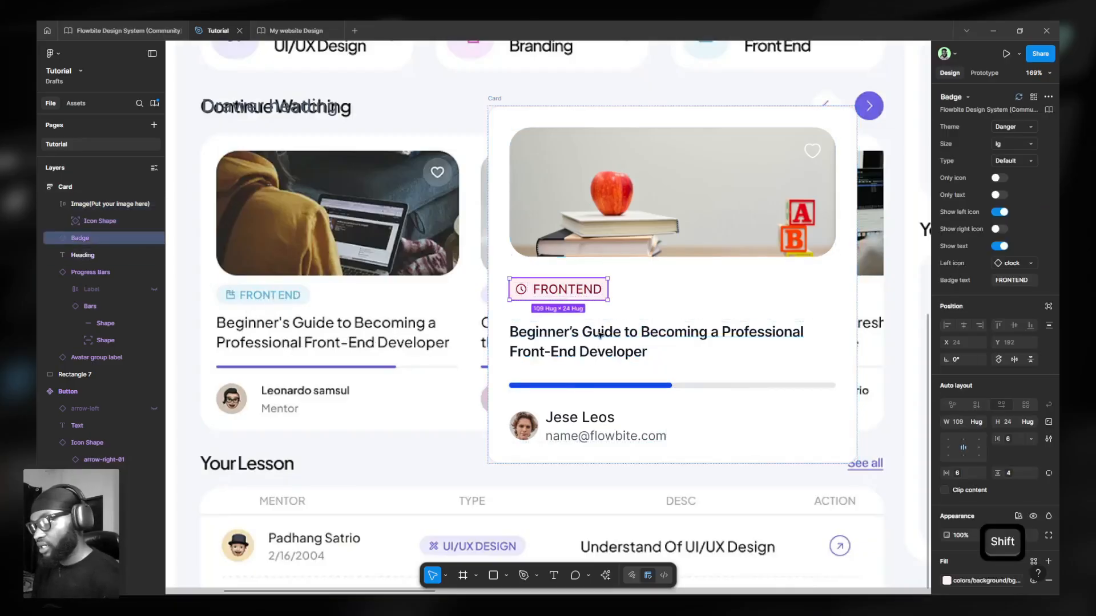
{"action": "left_click", "coordinate": [570, 292], "text": "shift"}
{"action": "left_click", "coordinate": [591, 386], "text": "shift"}
{"action": "left_click", "coordinate": [593, 428], "text": "shift"}
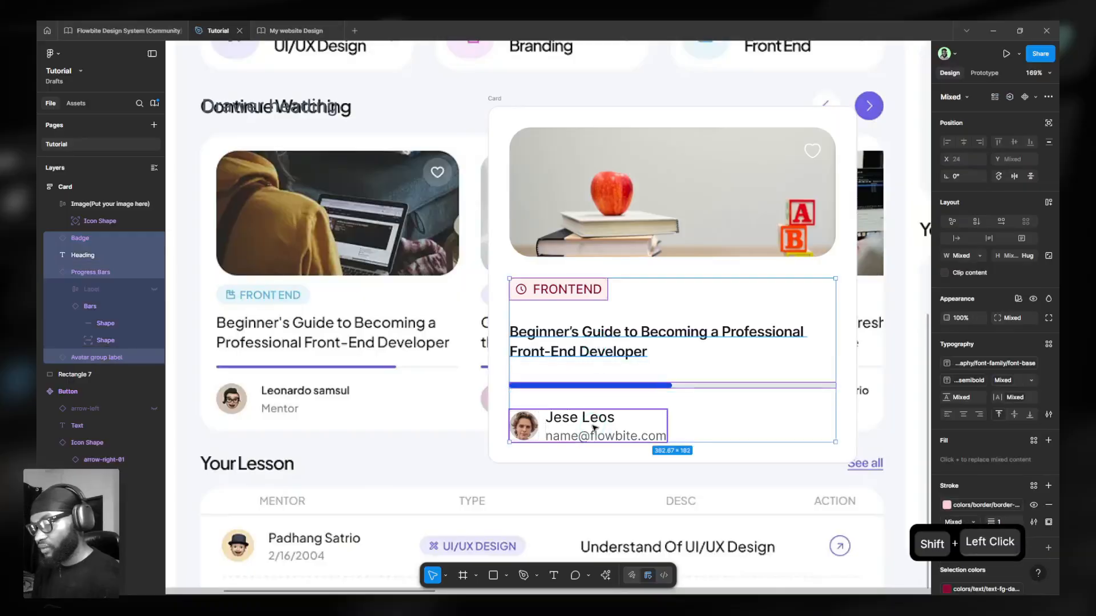
{"action": "key", "text": "ctrl+alt+g"}
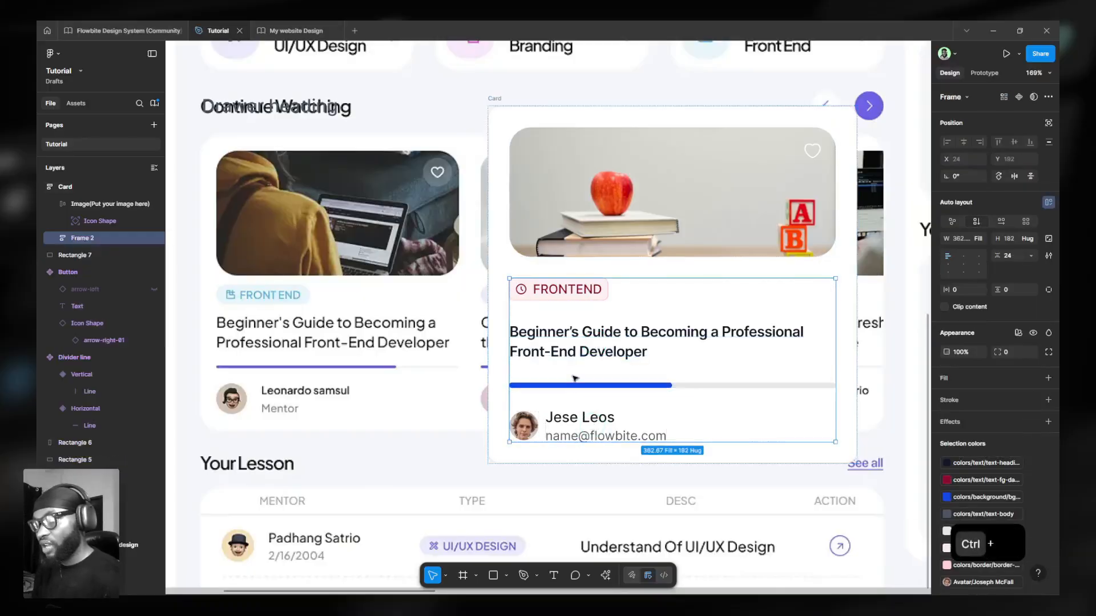
{"action": "key", "text": "ctrl+r"}
{"action": "type", "text": "Card con"}
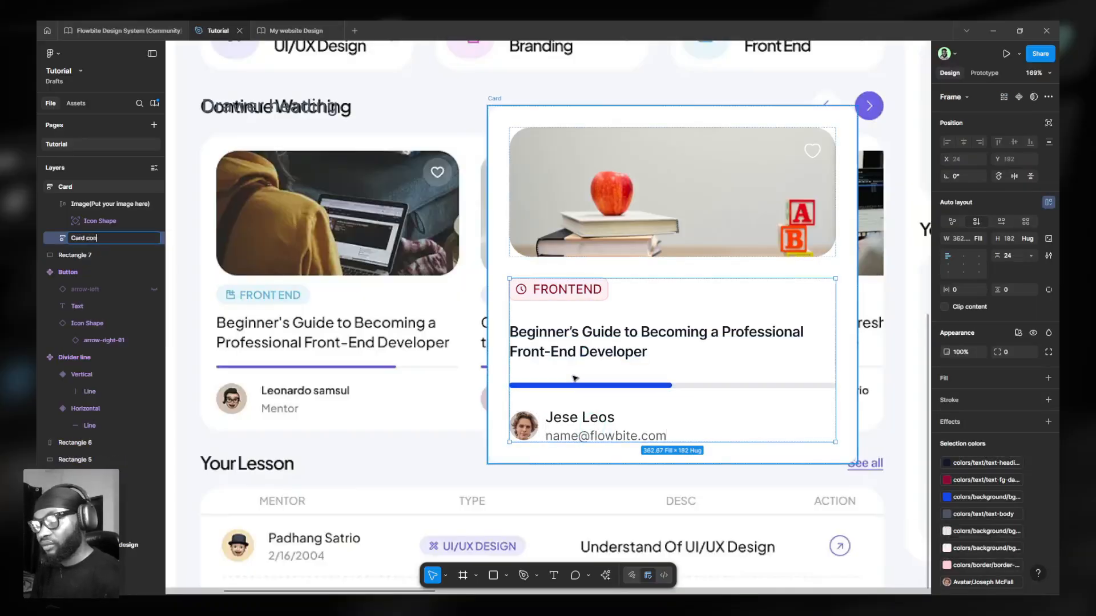
{"action": "type", "text": "tent"}
{"action": "key", "text": "Return"}
Gauge the gap between the reference photo and its badge with a temporary 14 × 13 rectangle, and delete the rectangle.
{"action": "left_click", "coordinate": [668, 246]}
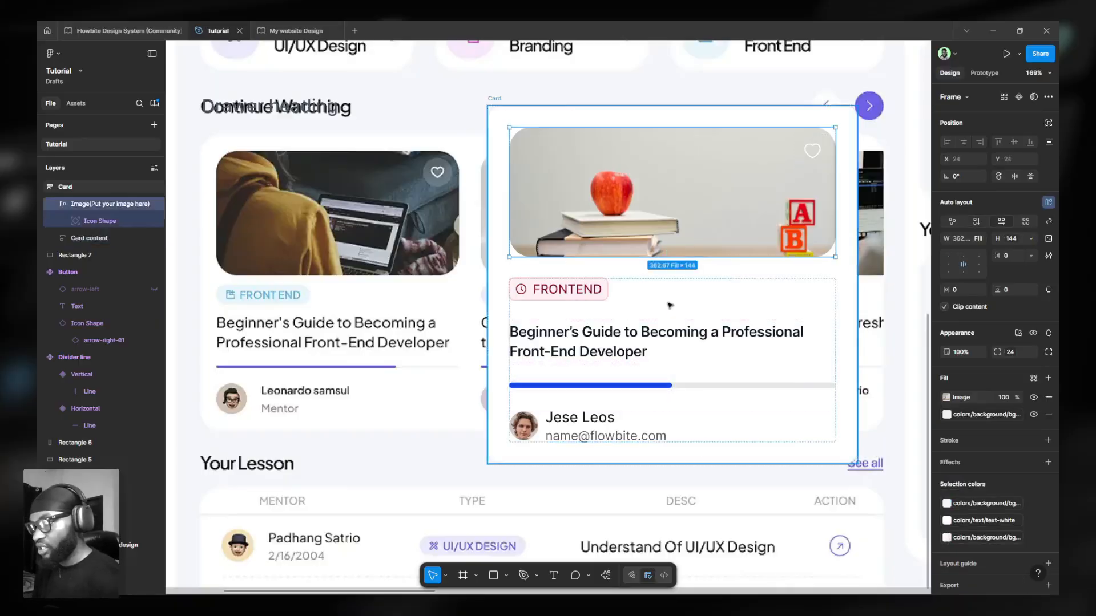
{"action": "scroll", "coordinate": [391, 282], "scroll_direction": "up", "scroll_amount": 5}
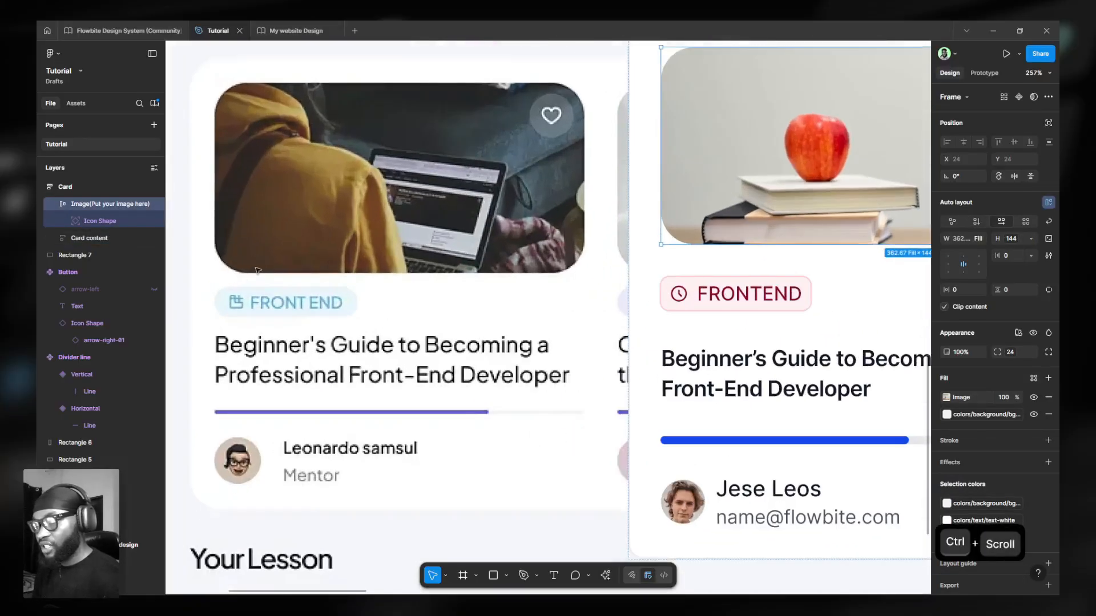
{"action": "key", "text": "r"}
{"action": "left_click_drag", "start_coordinate": [272, 272], "coordinate": [291, 289]}
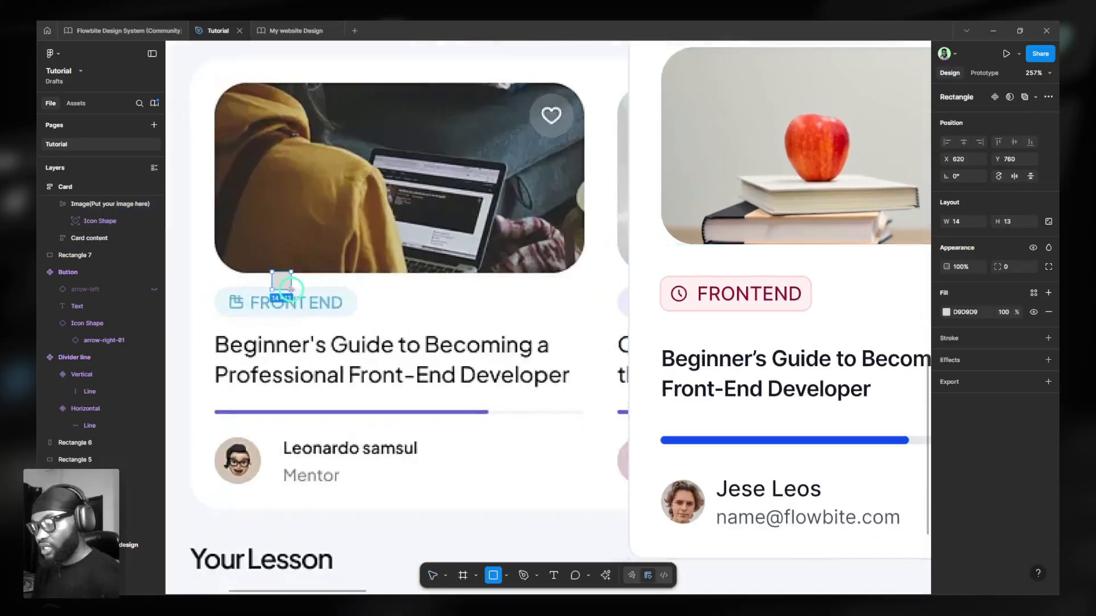
{"action": "key", "text": "v"}
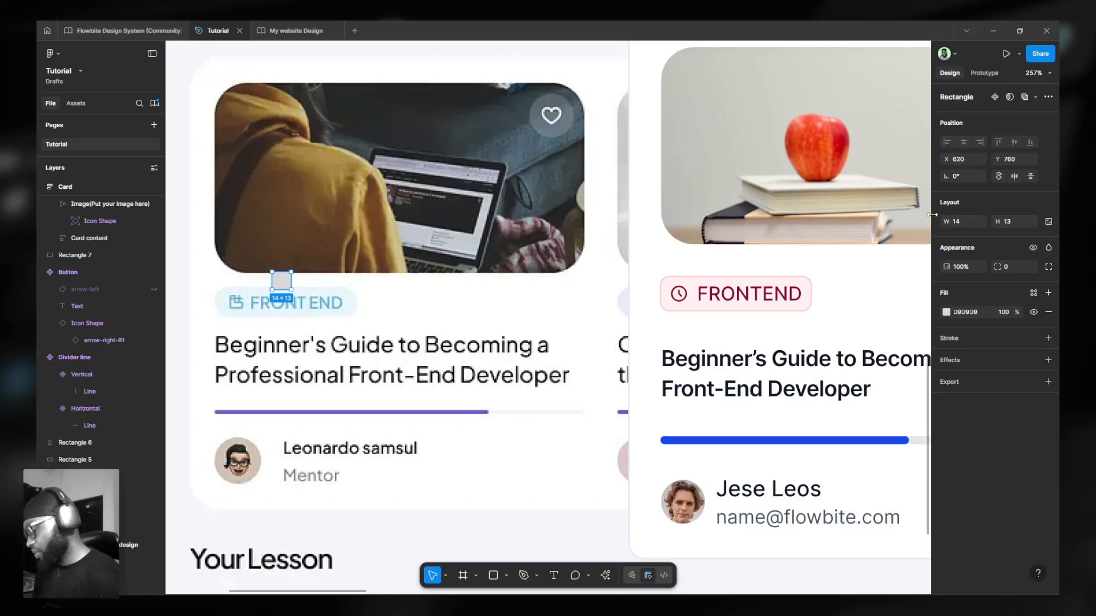
{"action": "key", "text": "Delete"}
Apply spacing variable 3 (12) to the card's vertical gap between the image and the content.
{"action": "left_click", "coordinate": [761, 247]}
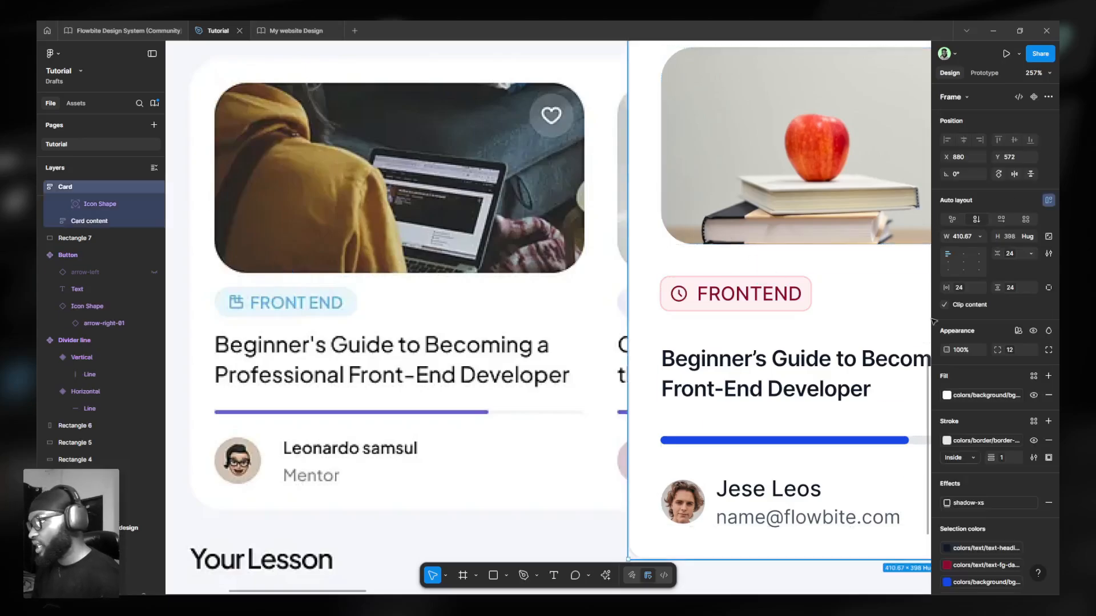
{"action": "left_click", "coordinate": [1032, 288]}
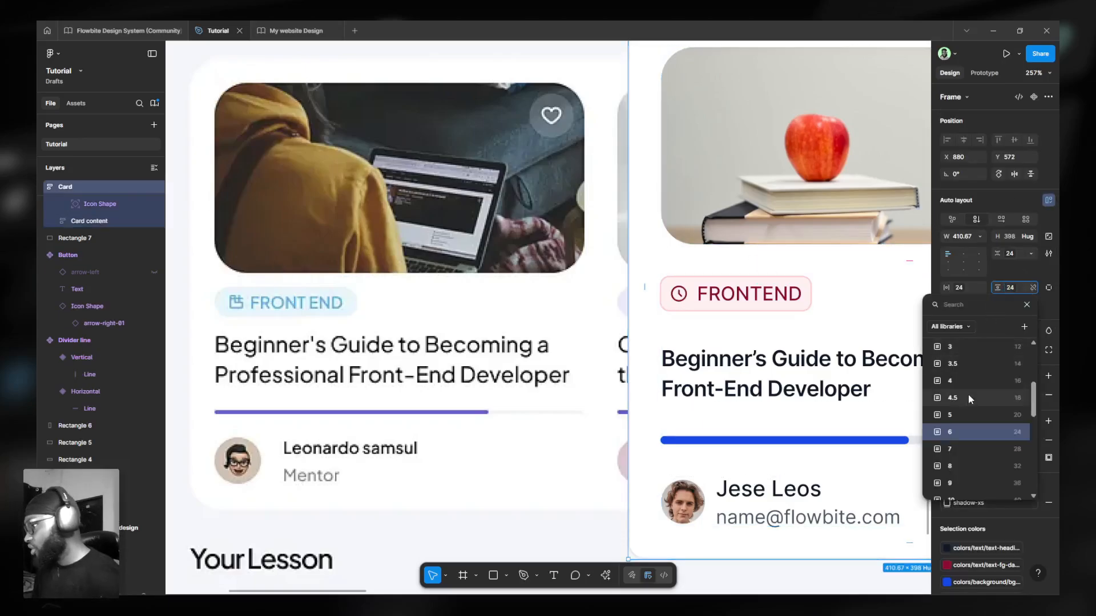
{"action": "key", "text": "Escape"}
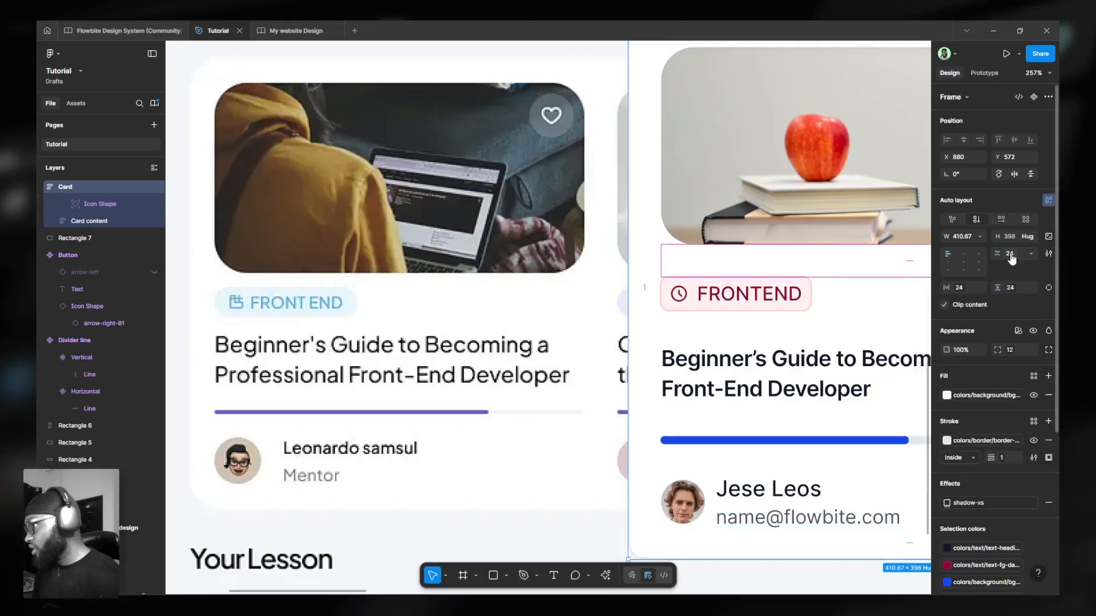
{"action": "left_click", "coordinate": [1011, 259]}
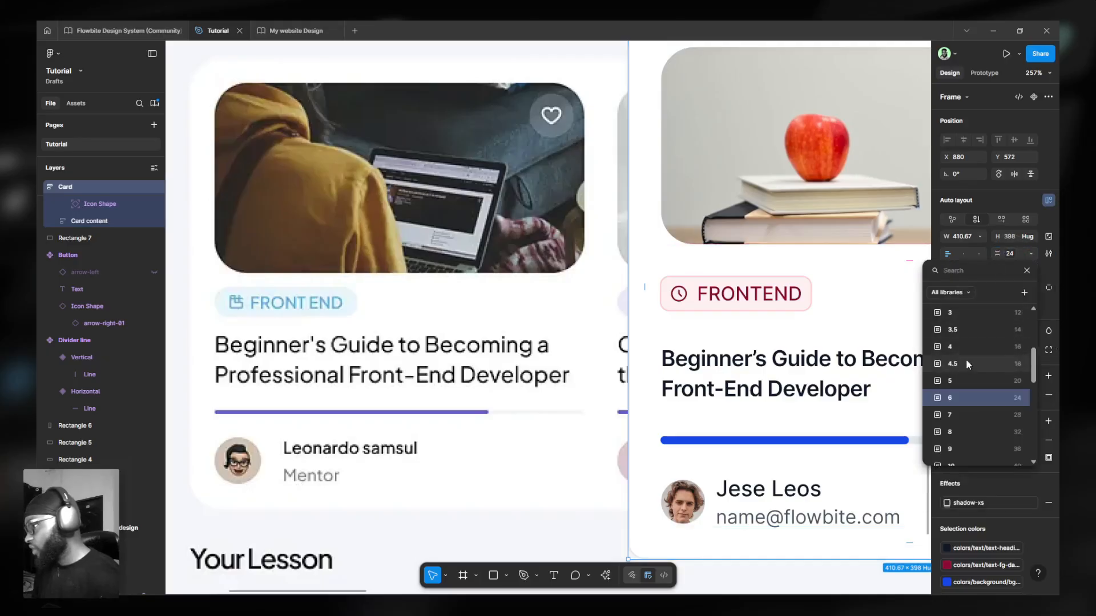
{"action": "left_click", "coordinate": [965, 312]}
Apply spacing variable 0 to the card's vertical and horizontal padding, and remove the card's fill and stroke.
{"action": "scroll", "coordinate": [494, 340], "scroll_direction": "down", "scroll_amount": 3}
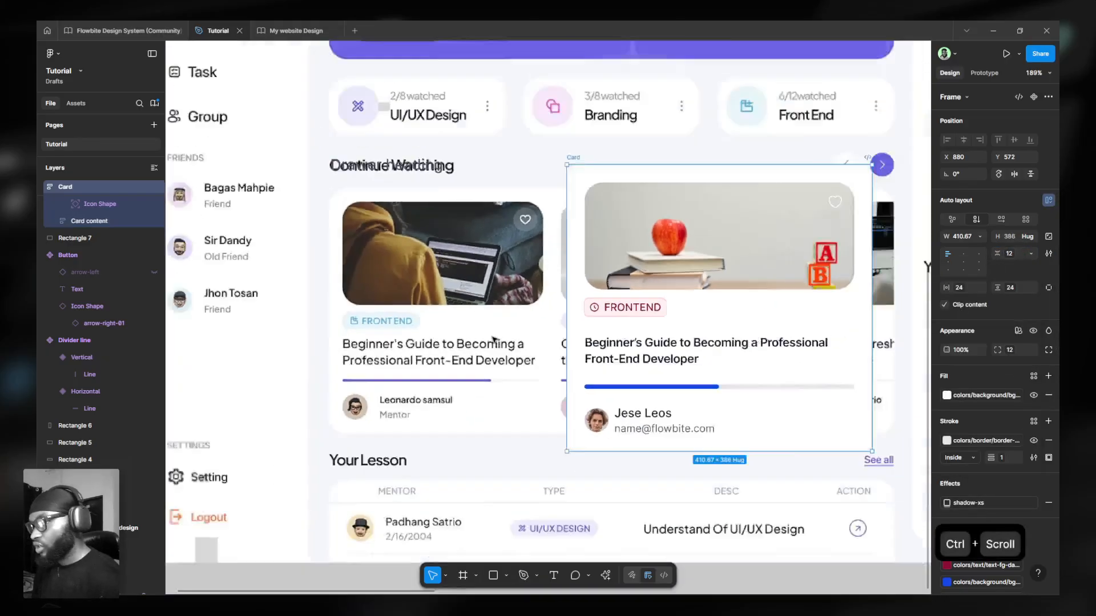
{"action": "scroll", "coordinate": [494, 341], "scroll_direction": "up", "scroll_amount": 4}
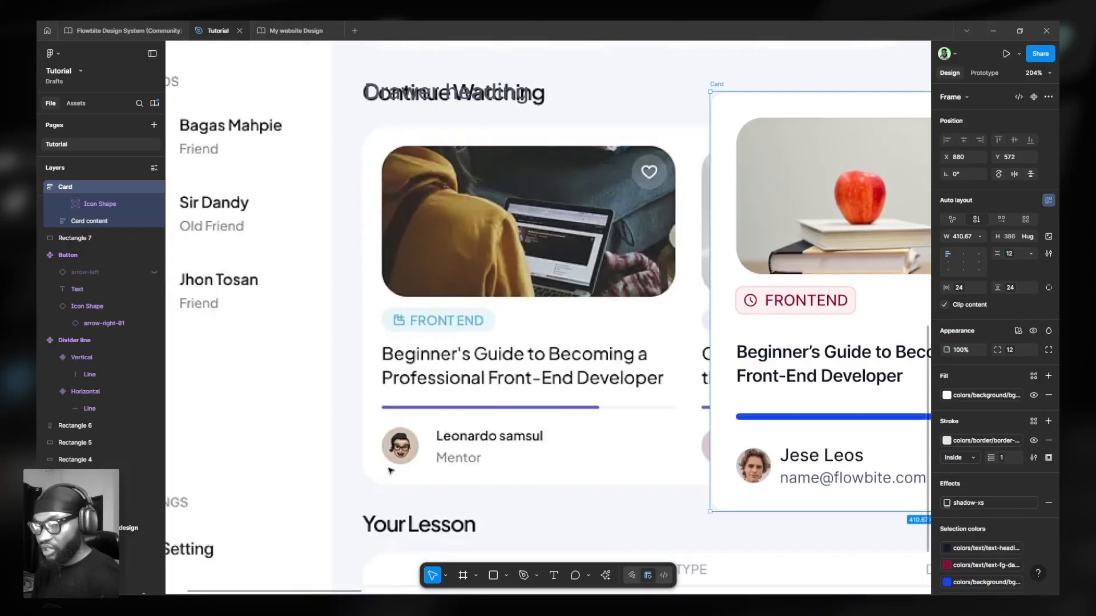
{"action": "scroll", "coordinate": [376, 352], "scroll_direction": "down", "scroll_amount": 2}
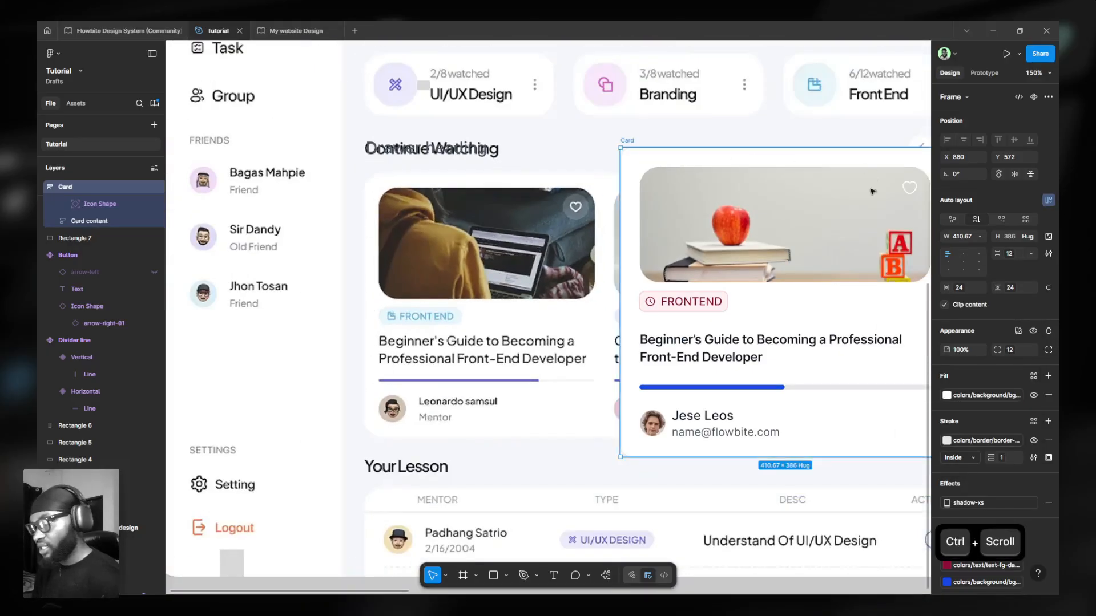
{"action": "scroll", "coordinate": [643, 310], "scroll_direction": "right", "scroll_amount": 3}
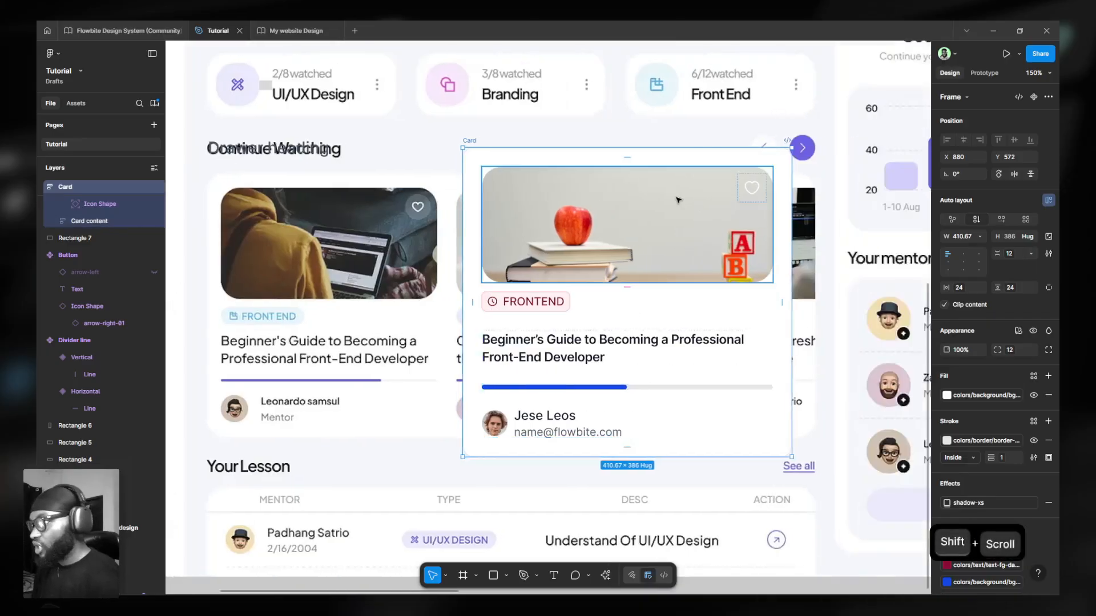
{"action": "left_click", "coordinate": [1009, 289]}
{"action": "scroll", "coordinate": [979, 381], "scroll_direction": "up", "scroll_amount": 3}
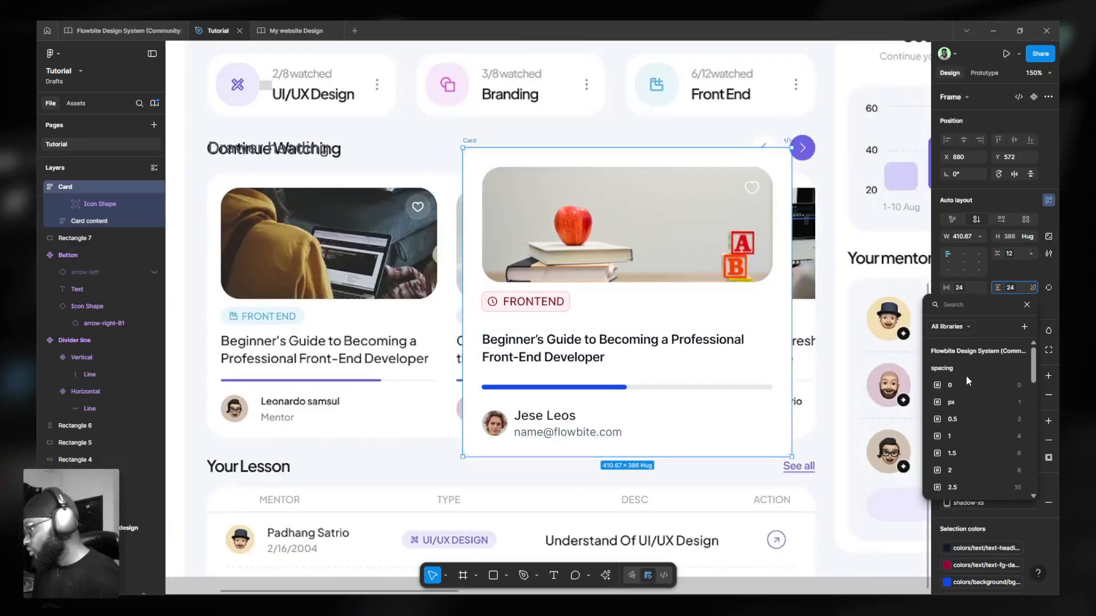
{"action": "left_click", "coordinate": [968, 386]}
{"action": "left_click", "coordinate": [960, 288]}
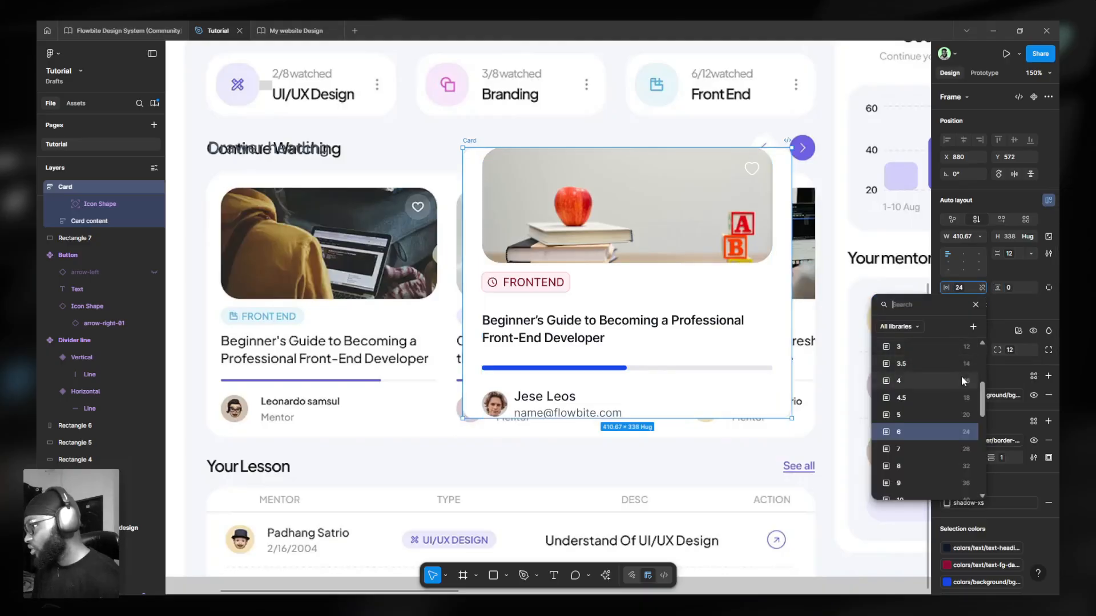
{"action": "left_click", "coordinate": [925, 387]}
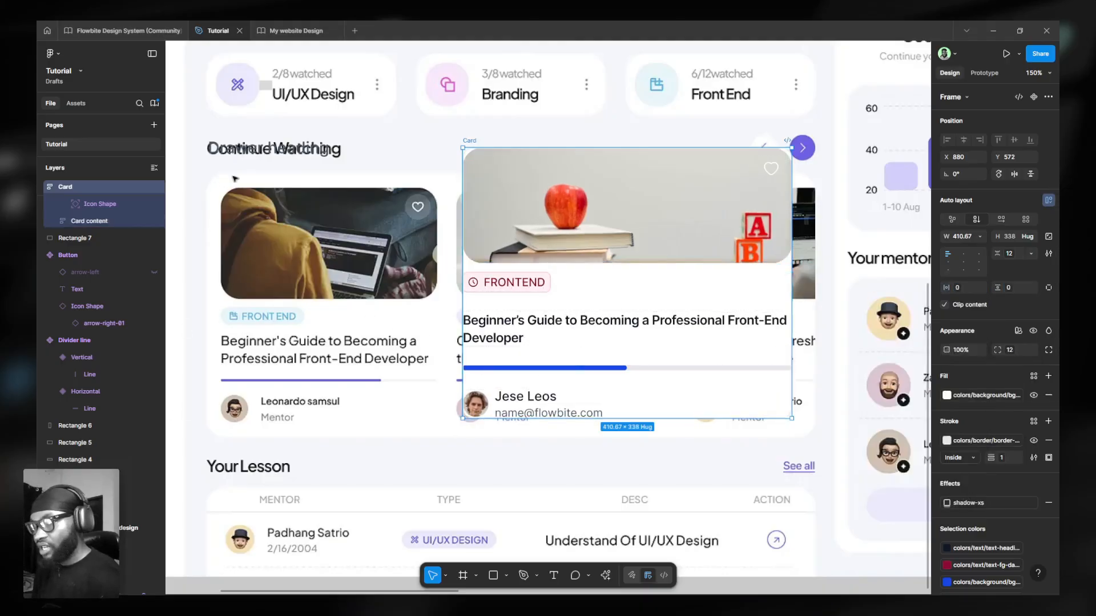
{"action": "left_click", "coordinate": [1048, 396]}
{"action": "left_click", "coordinate": [1049, 421]}
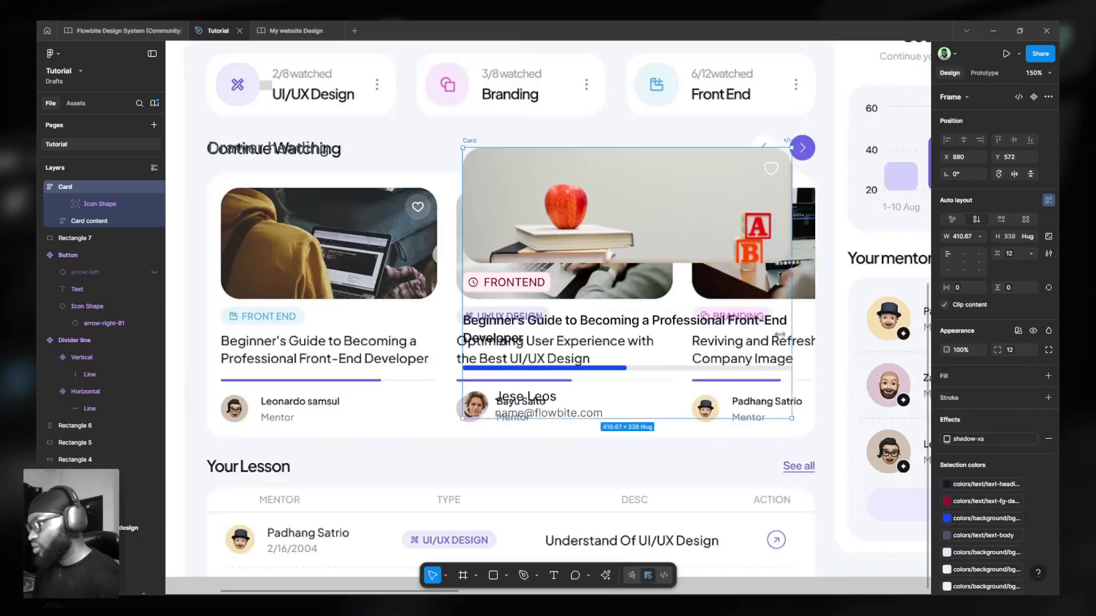
Place the card over the reference's first course card and narrow it to a width of 273.
{"action": "scroll", "coordinate": [662, 257], "scroll_direction": "down", "scroll_amount": 3}
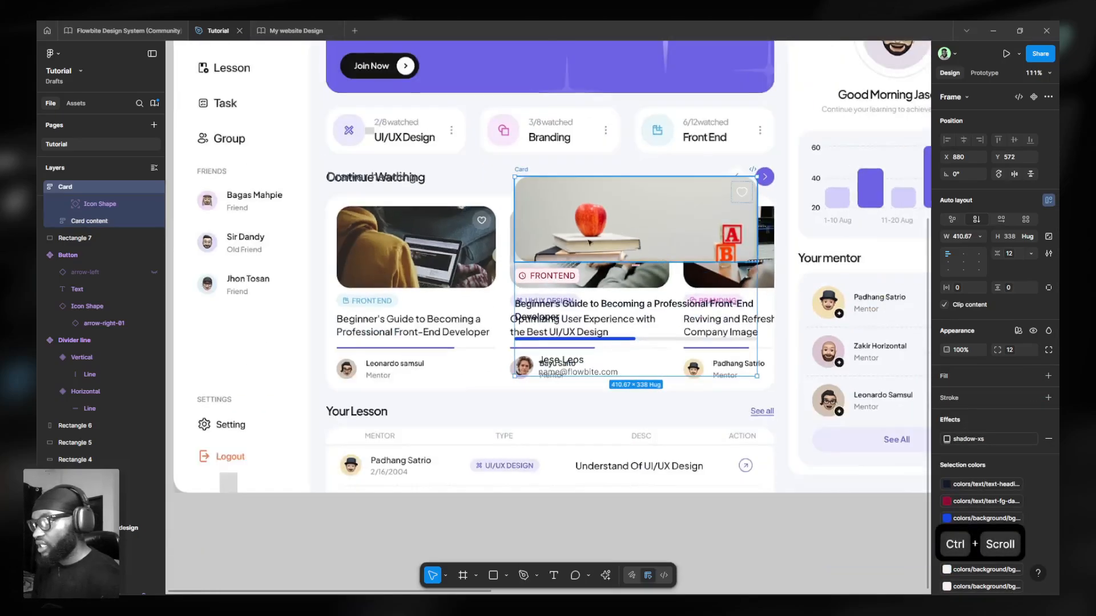
{"action": "left_click_drag", "start_coordinate": [501, 175], "coordinate": [366, 204]}
{"action": "scroll", "coordinate": [348, 201], "scroll_direction": "up", "scroll_amount": 5}
{"action": "scroll", "coordinate": [607, 248], "scroll_direction": "down", "scroll_amount": 3}
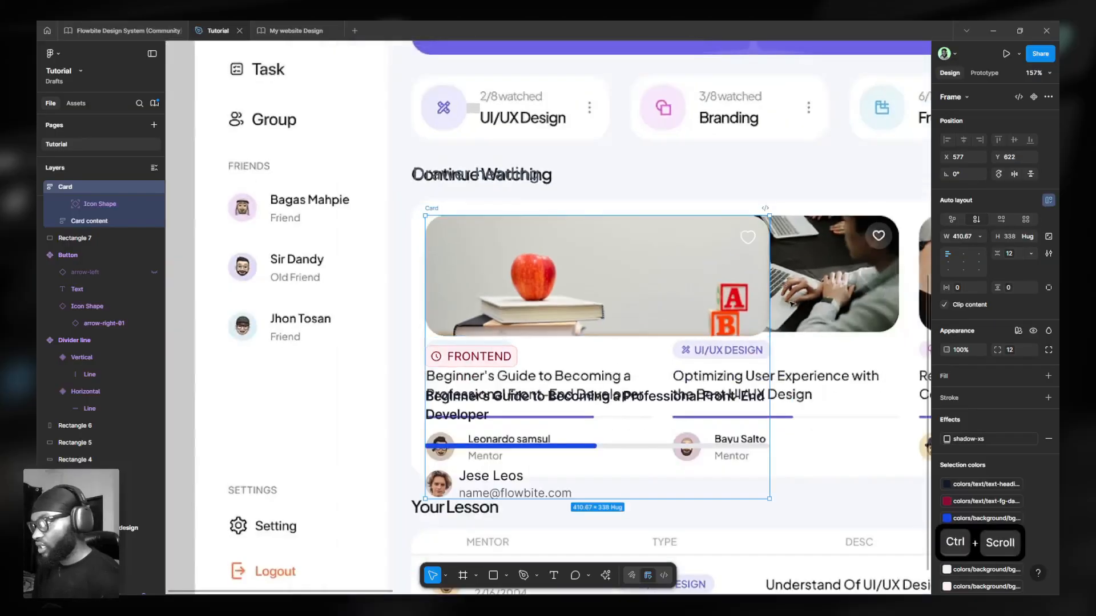
{"action": "left_click_drag", "start_coordinate": [770, 307], "coordinate": [654, 290]}
{"action": "scroll", "coordinate": [654, 291], "scroll_direction": "down", "scroll_amount": 5}
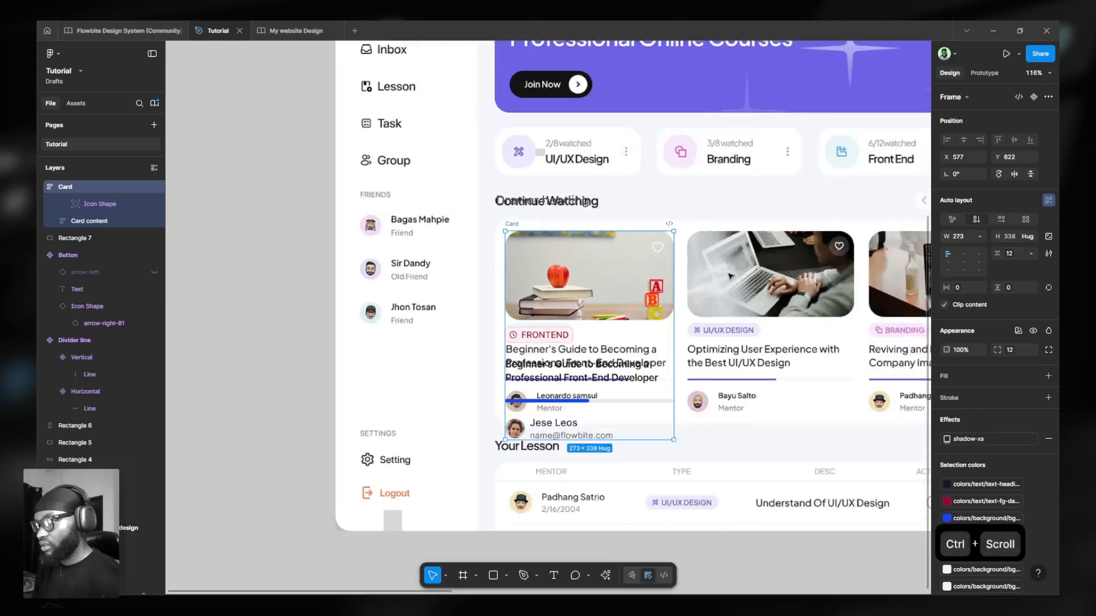
Move the card off the dashboard onto the empty canvas beside its sidebar.
{"action": "left_click_drag", "start_coordinate": [567, 239], "coordinate": [288, 236]}
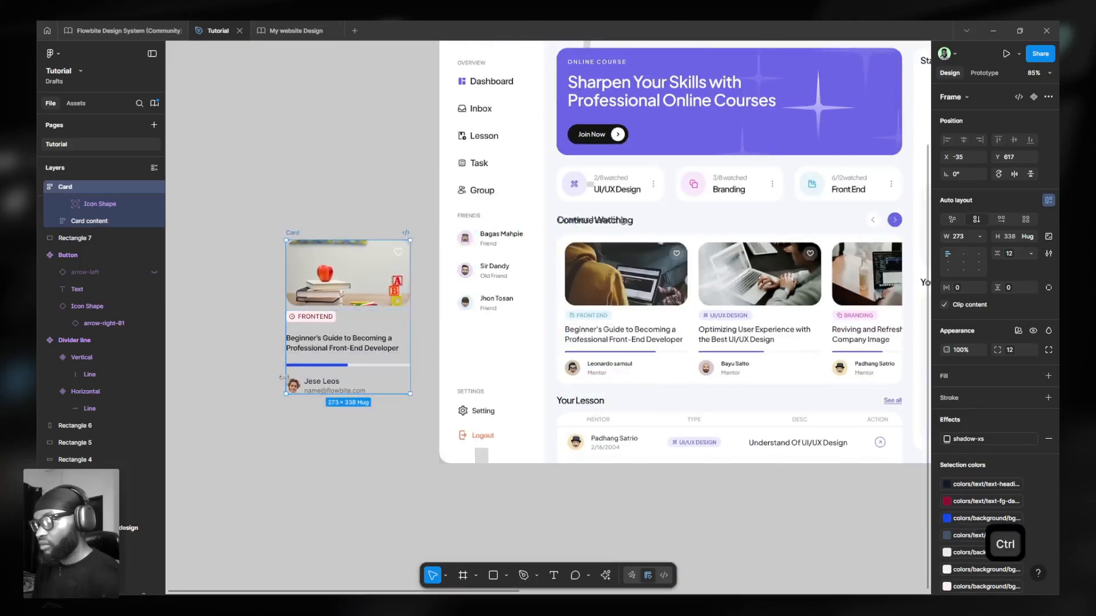
{"action": "scroll", "coordinate": [294, 354], "scroll_direction": "up", "scroll_amount": 3}
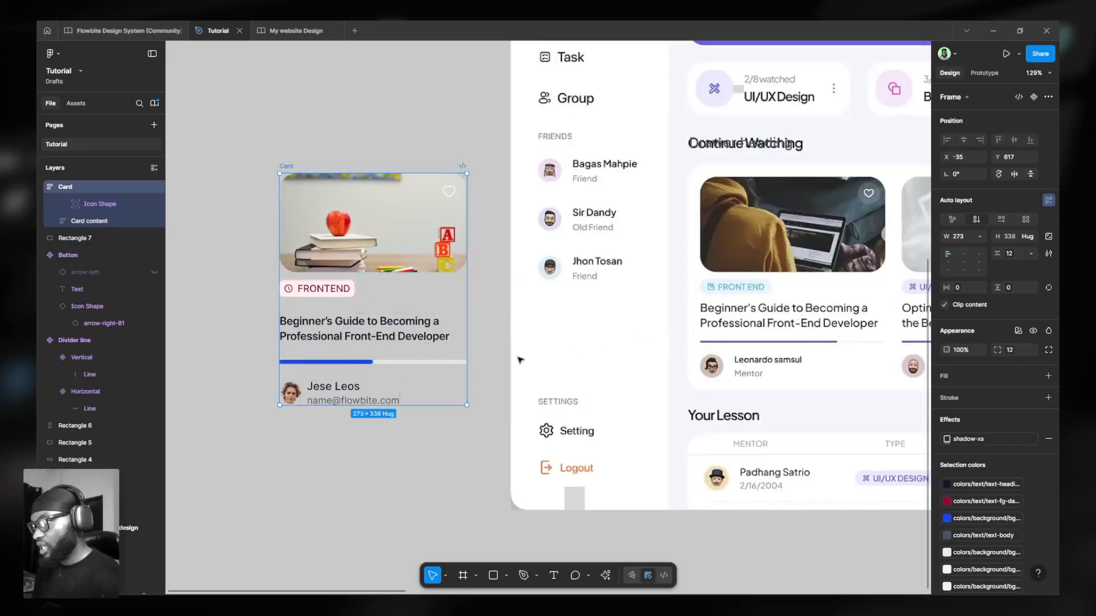
Wrap the card's FRONTEND badge and course heading in an auto layout frame and rename it "Text content".
{"action": "double_click", "coordinate": [346, 331]}
{"action": "double_click", "coordinate": [346, 331]}
{"action": "left_click", "coordinate": [340, 297], "text": "shift"}
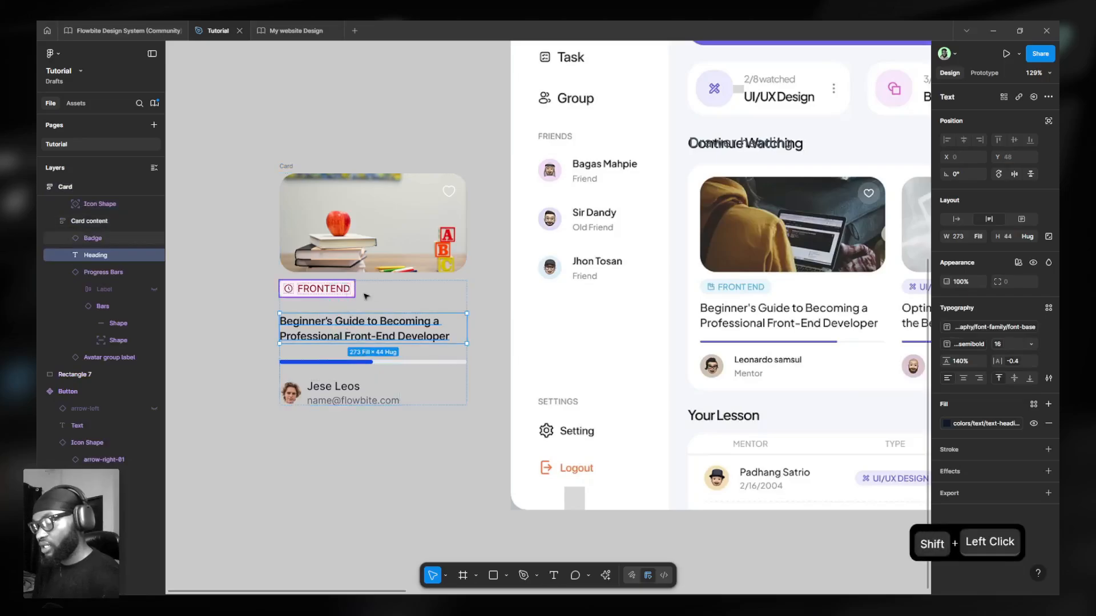
{"action": "key", "text": "shift+a"}
{"action": "key", "text": "ctrl+r"}
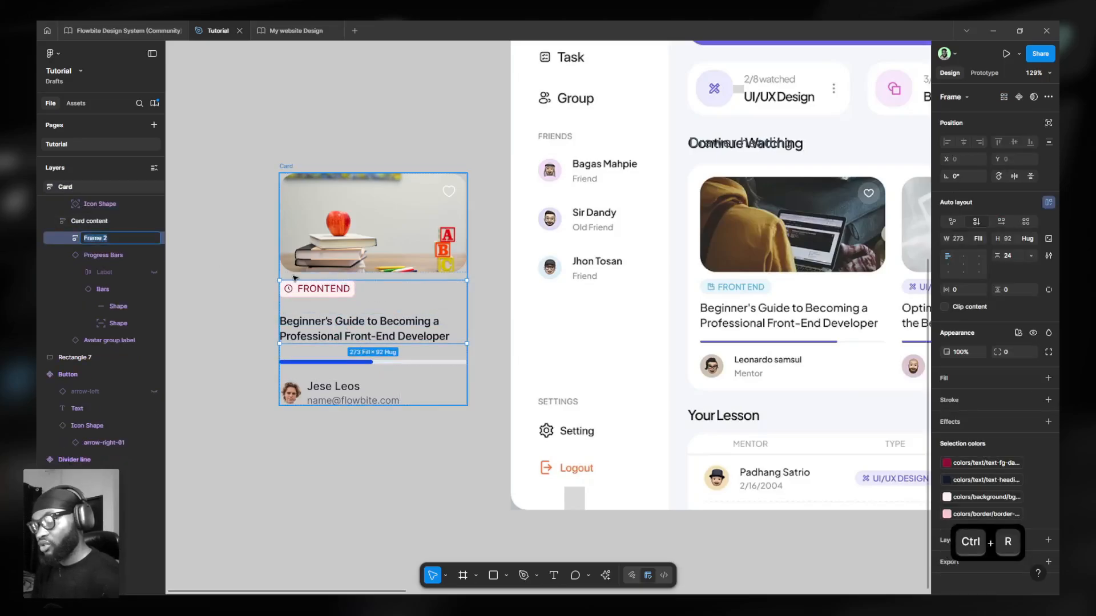
{"action": "type", "text": "Text c"}
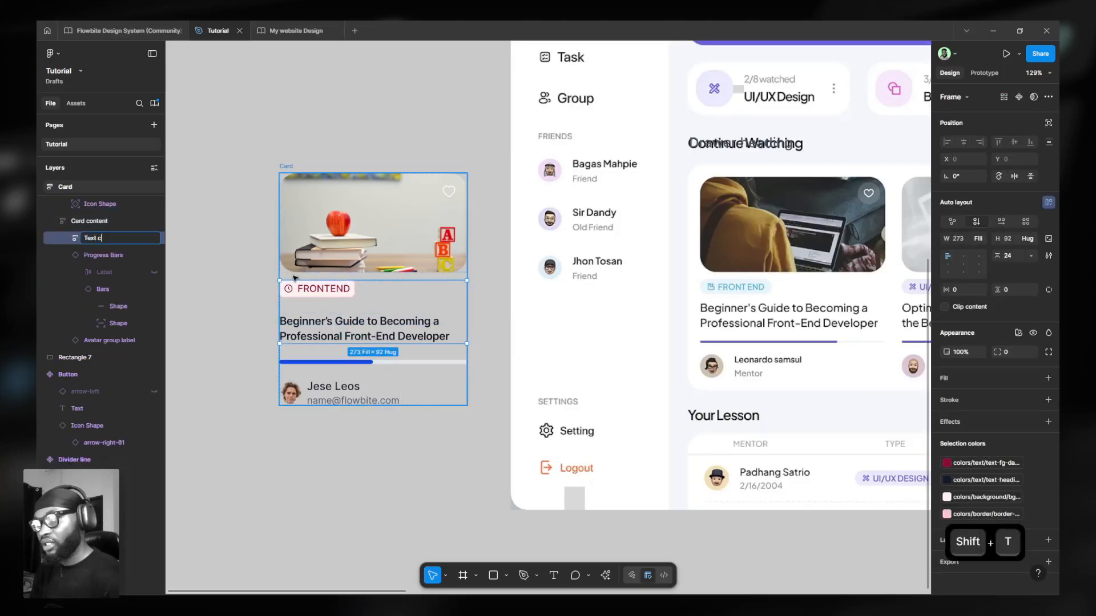
{"action": "type", "text": "ontent"}
{"action": "key", "text": "Return"}
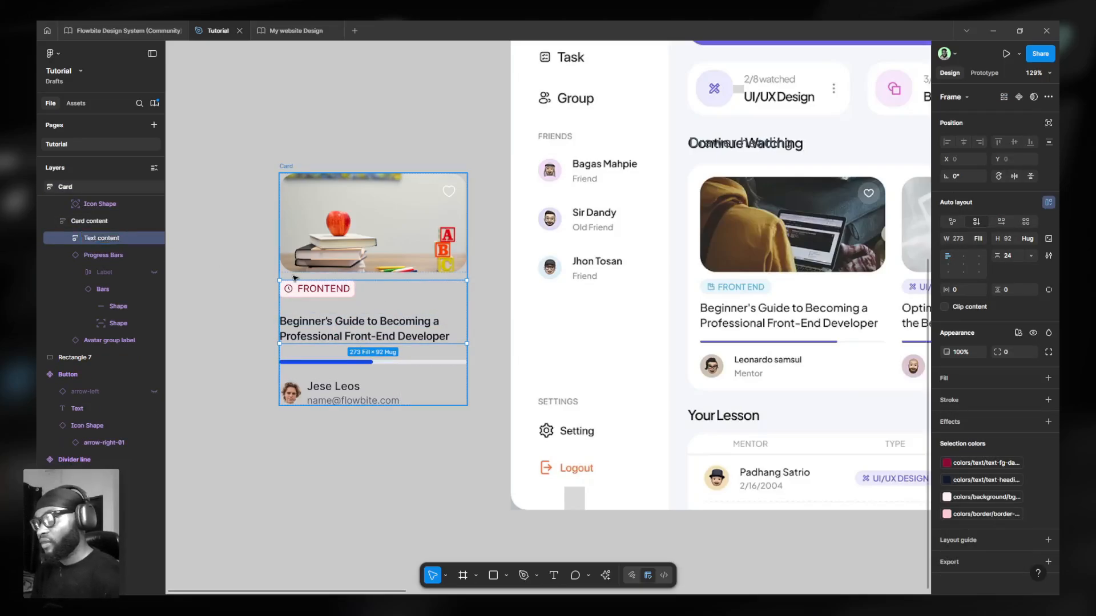
Apply spacing variable 3 (12) to the vertical gap between the badge and heading in the Text content frame.
{"action": "left_click", "coordinate": [1032, 256]}
{"action": "left_click", "coordinate": [990, 292]}
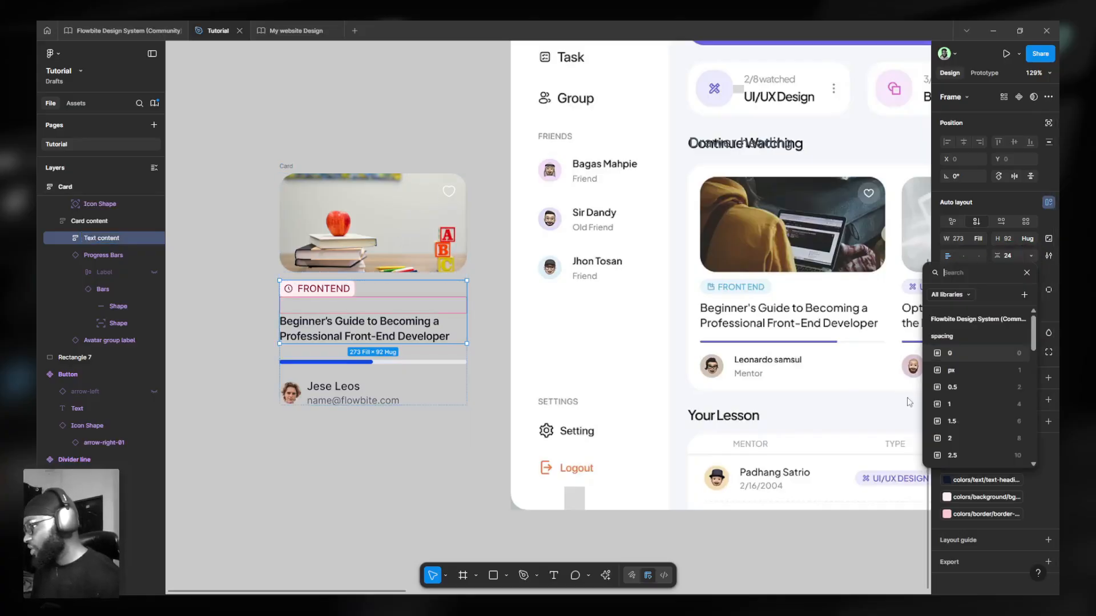
{"action": "left_click", "coordinate": [962, 420]}
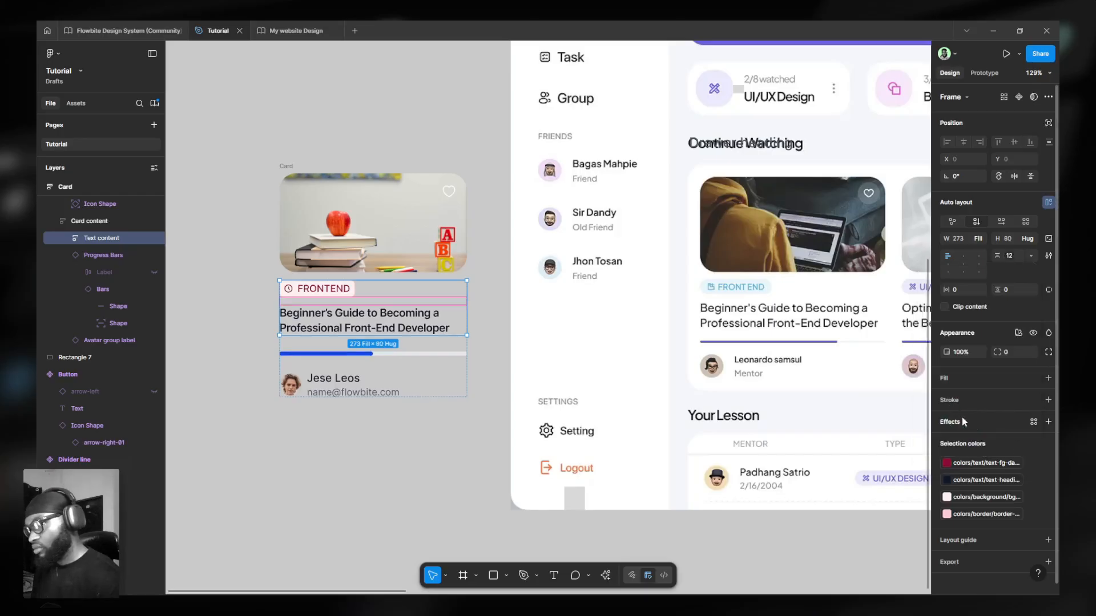
Wrap the card's progress bar and avatar label together in a vertical auto layout frame.
{"action": "left_click", "coordinate": [416, 357]}
{"action": "left_click", "coordinate": [376, 379], "text": "shift"}
{"action": "key", "text": "shift+a"}
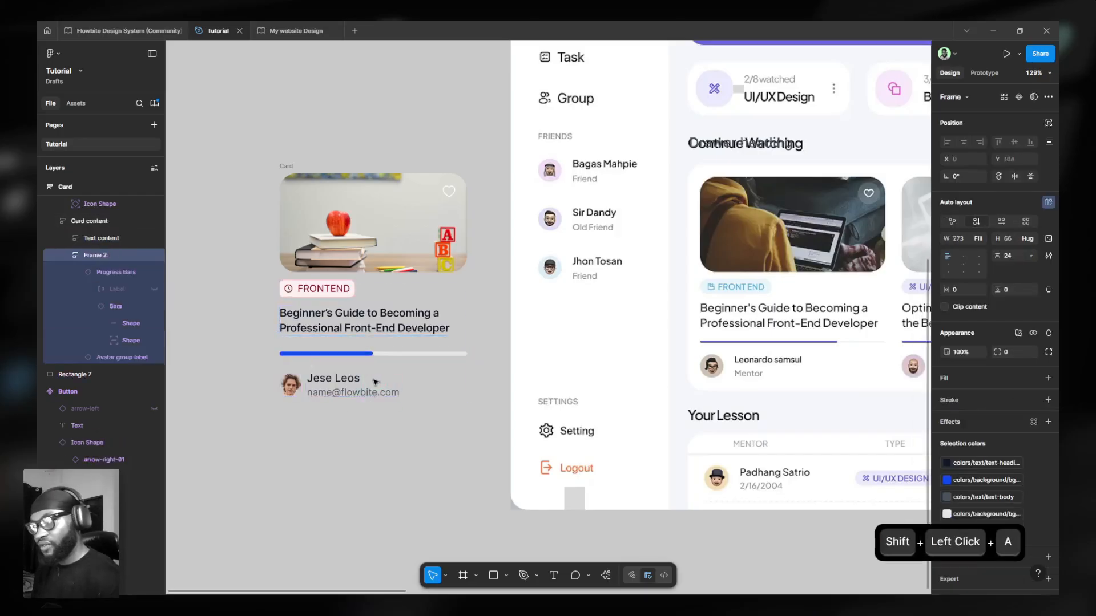
Rename the frame holding the progress bar and avatar label as Content.
{"action": "key", "text": "ctrl+r"}
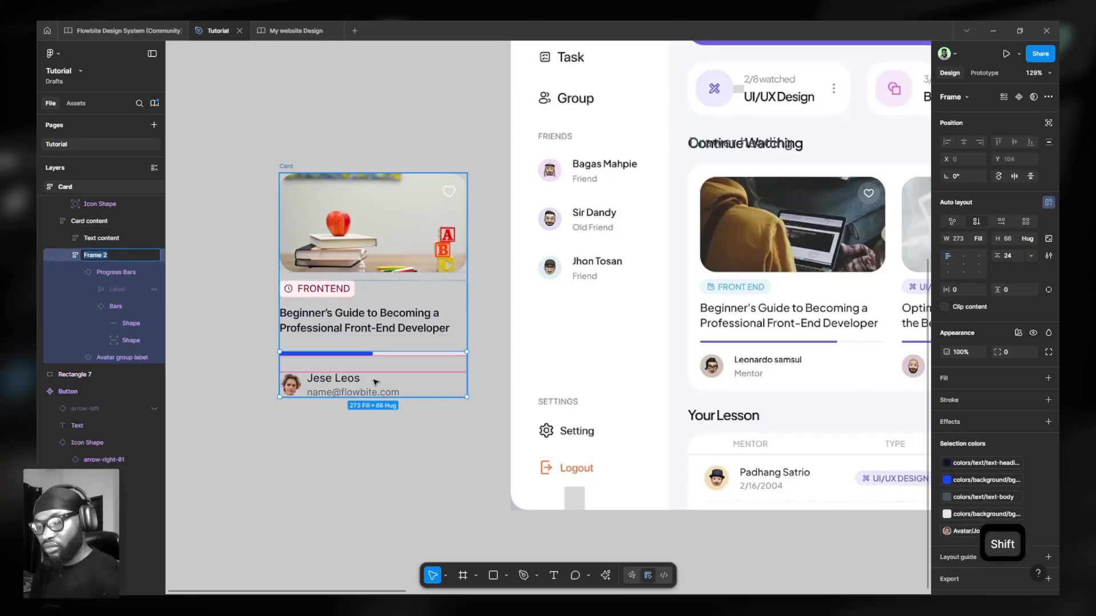
{"action": "type", "text": "Content"}
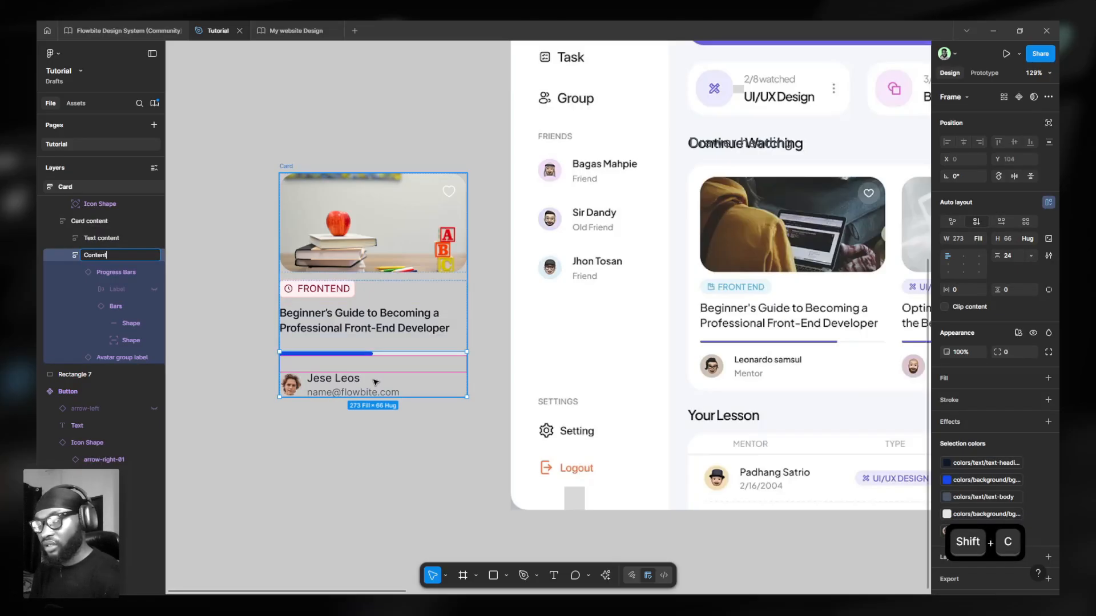
{"action": "key", "text": "Return"}
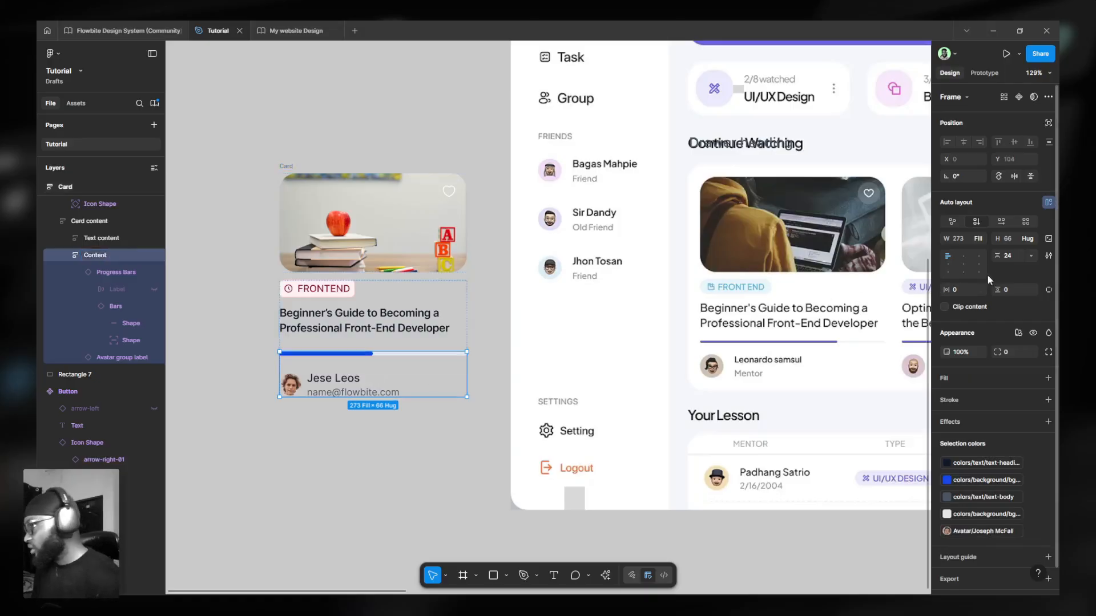
{"action": "left_click", "coordinate": [1007, 257]}
{"action": "left_click", "coordinate": [1030, 258]}
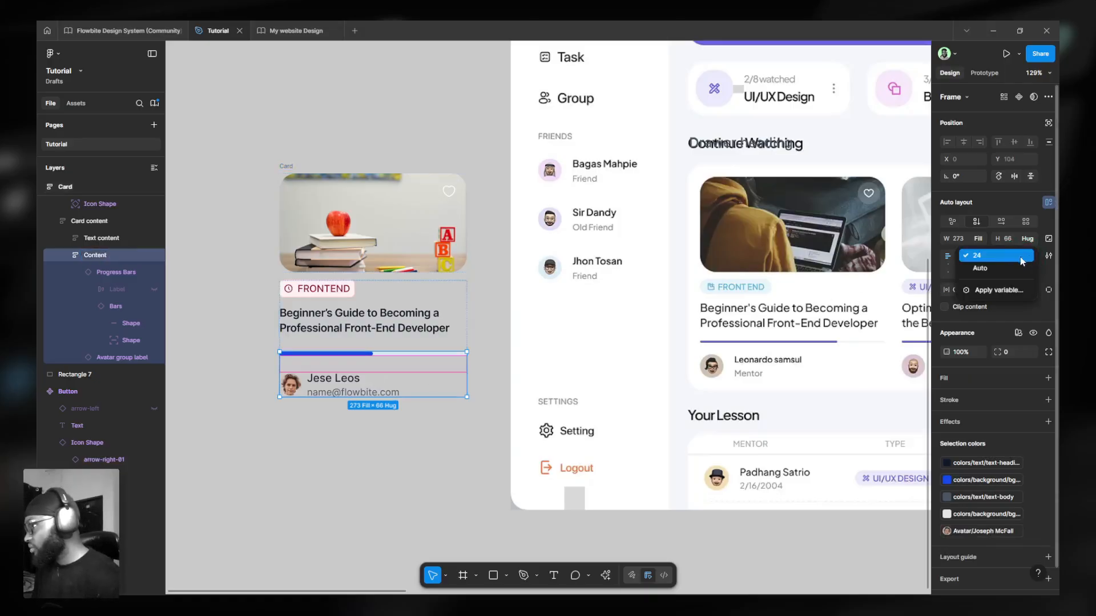
{"action": "left_click", "coordinate": [989, 292]}
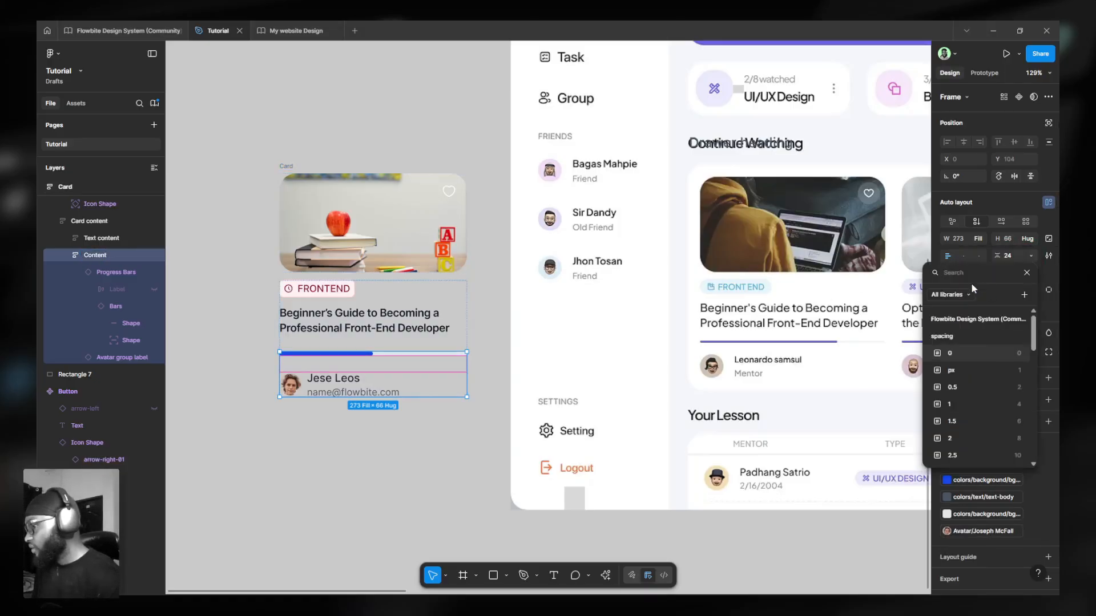
{"action": "key", "text": "Escape"}
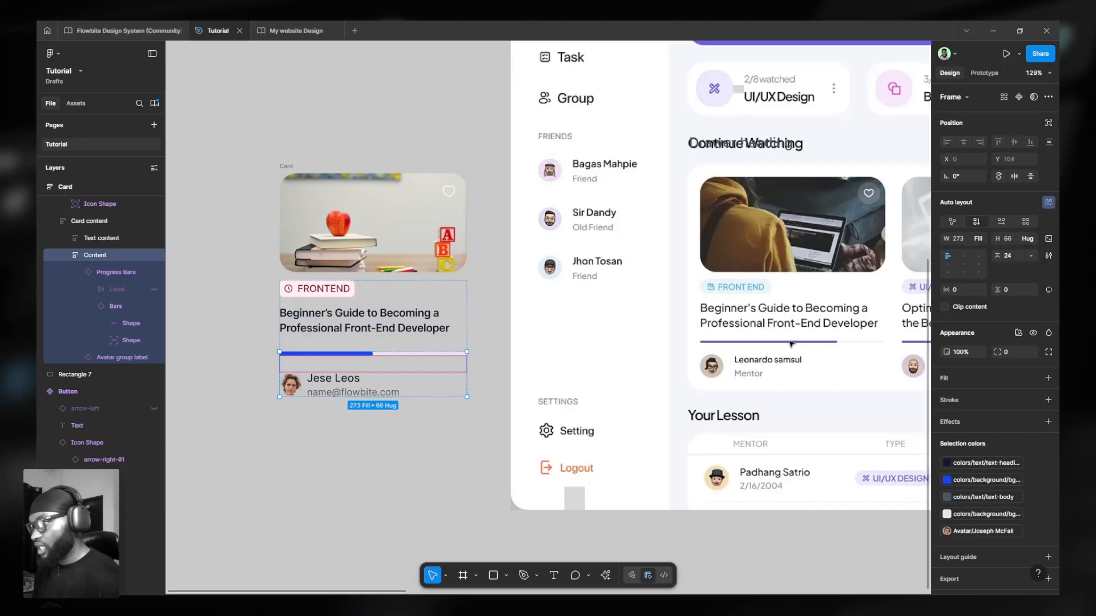
Ungroup the Content frame so the progress bar and avatar label sit directly inside Card content.
{"action": "left_click", "coordinate": [415, 461]}
{"action": "double_click", "coordinate": [438, 360]}
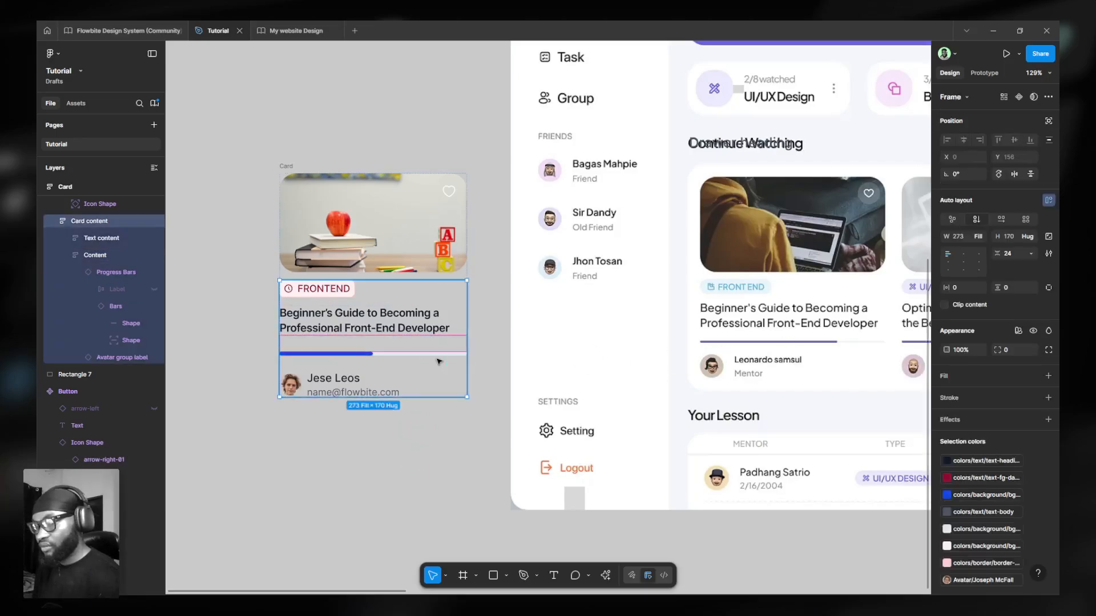
{"action": "key", "text": "ctrl+shift+g"}
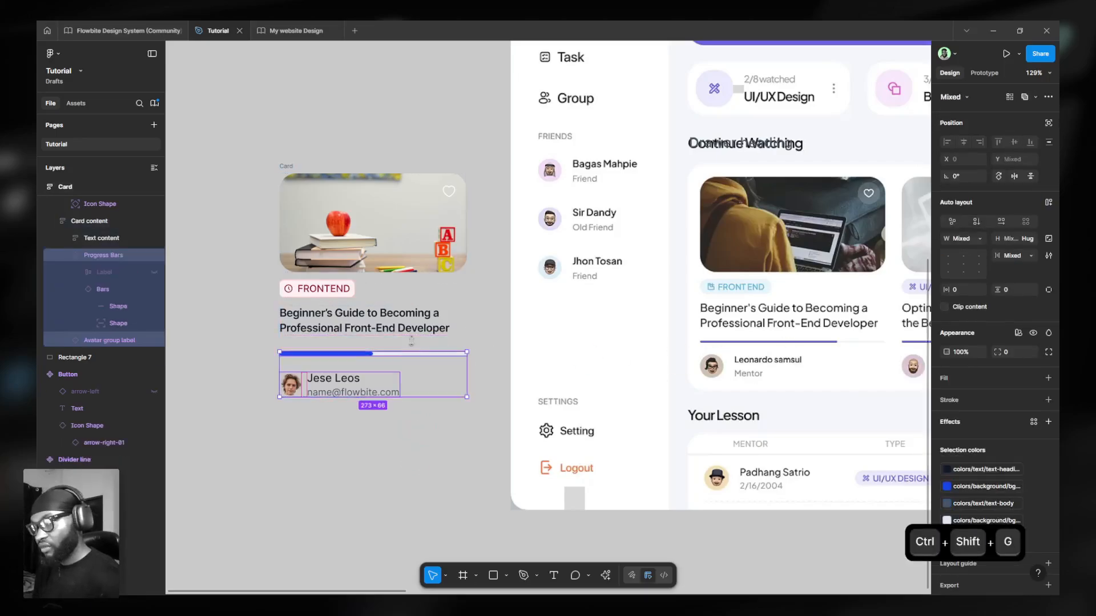
{"action": "left_click", "coordinate": [412, 343]}
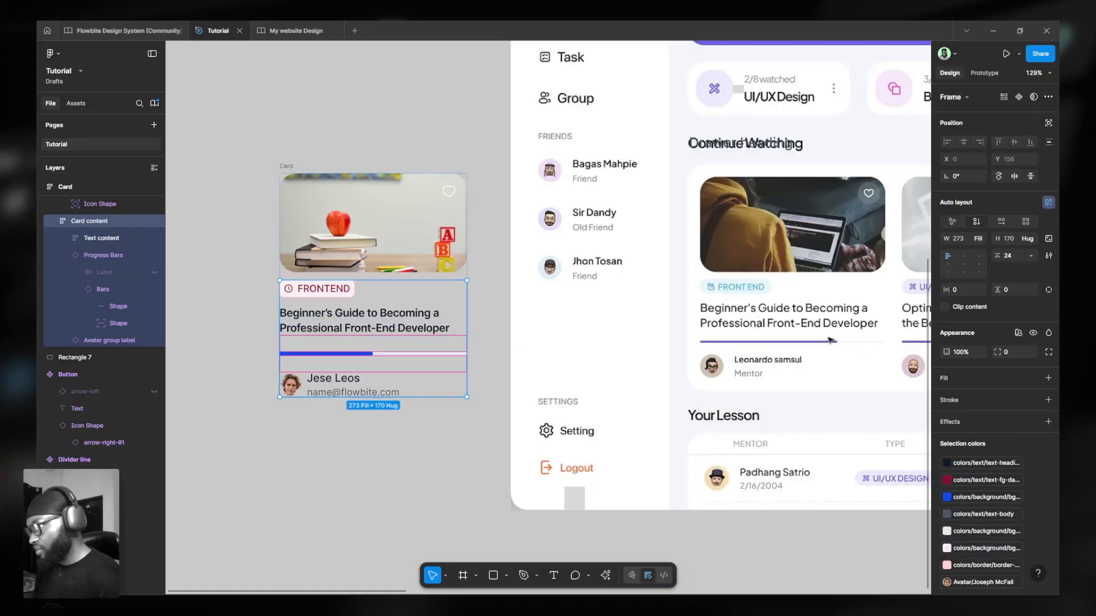
Gauge the gap between the title and progress bar in the reference card with a temporary rectangle about 17 by 18.
{"action": "scroll", "coordinate": [816, 349], "scroll_direction": "up", "scroll_amount": 5}
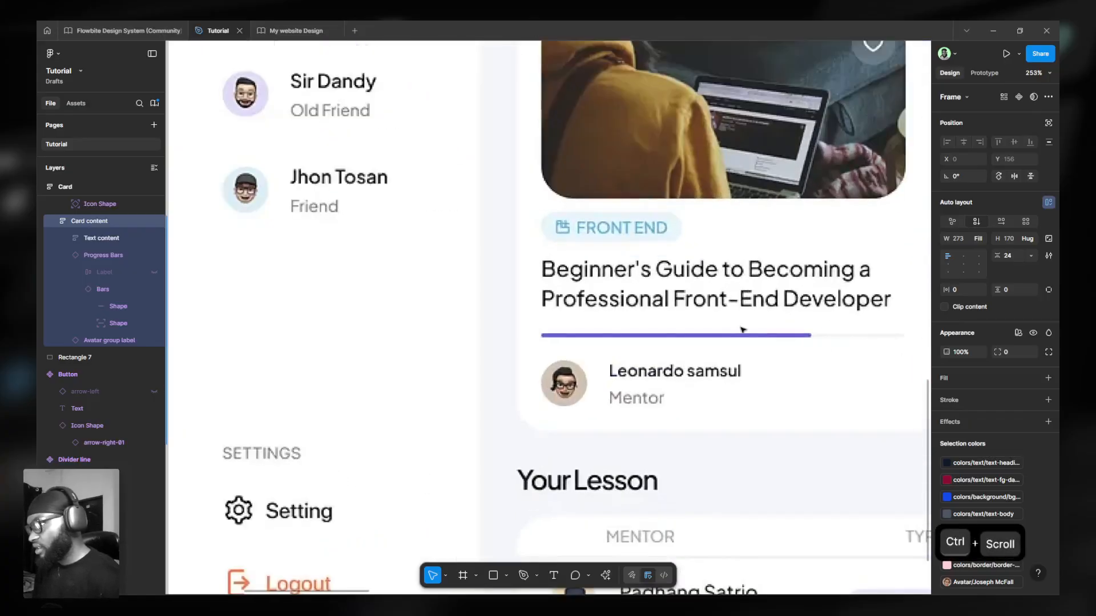
{"action": "left_click_drag", "start_coordinate": [719, 308], "coordinate": [741, 330]}
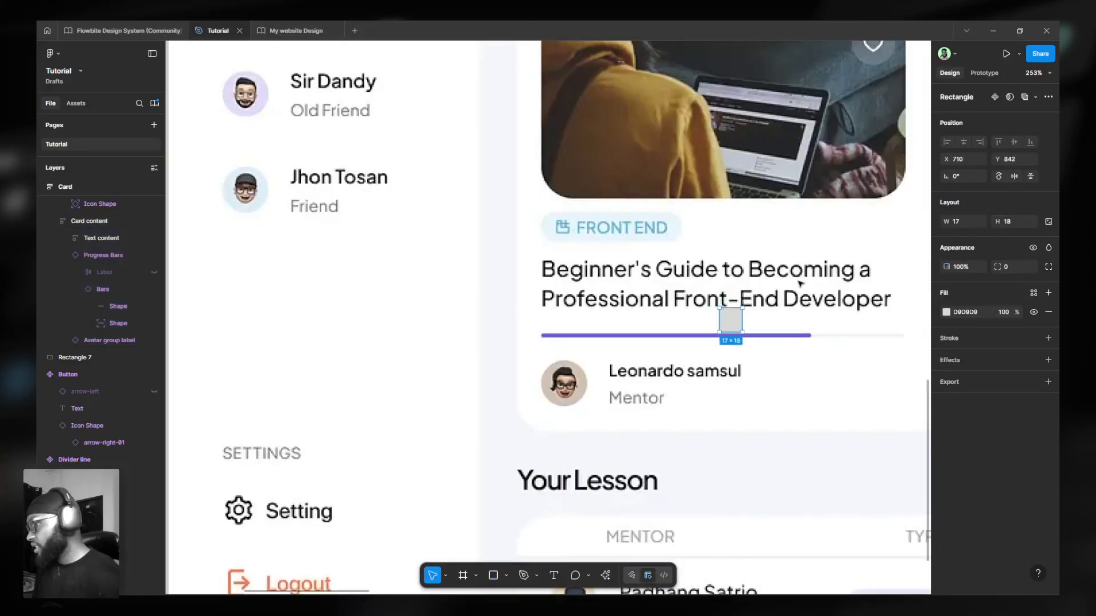
{"action": "key", "text": "Escape"}
{"action": "scroll", "coordinate": [800, 283], "scroll_direction": "down", "scroll_amount": 6, "text": "ctrl"}
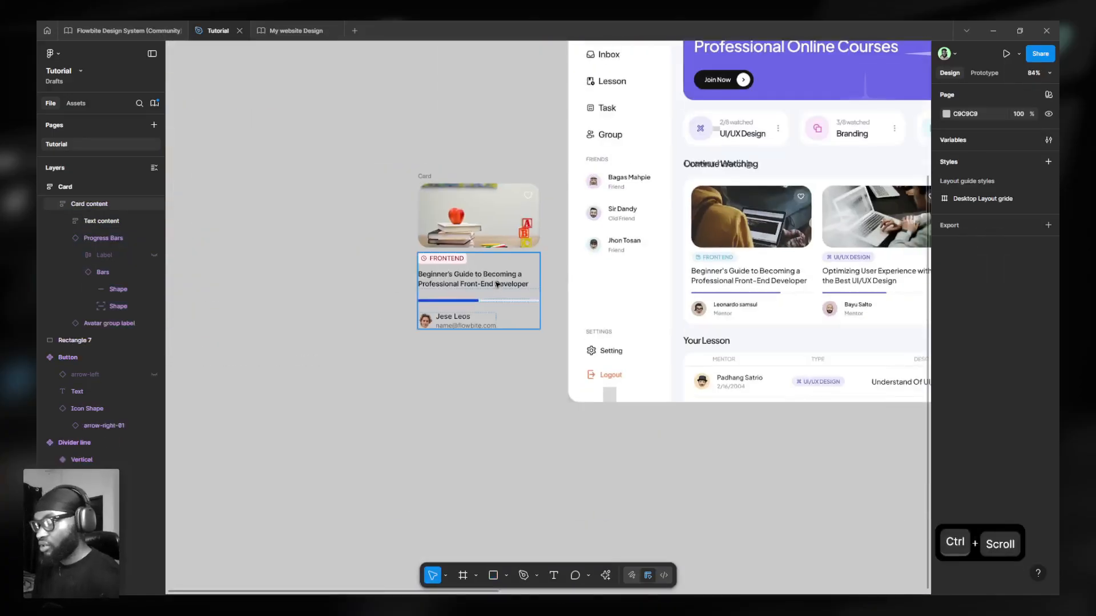
Apply the spacing variable 4 (16) as the vertical gap of the Card content frame.
{"action": "left_click", "coordinate": [497, 298]}
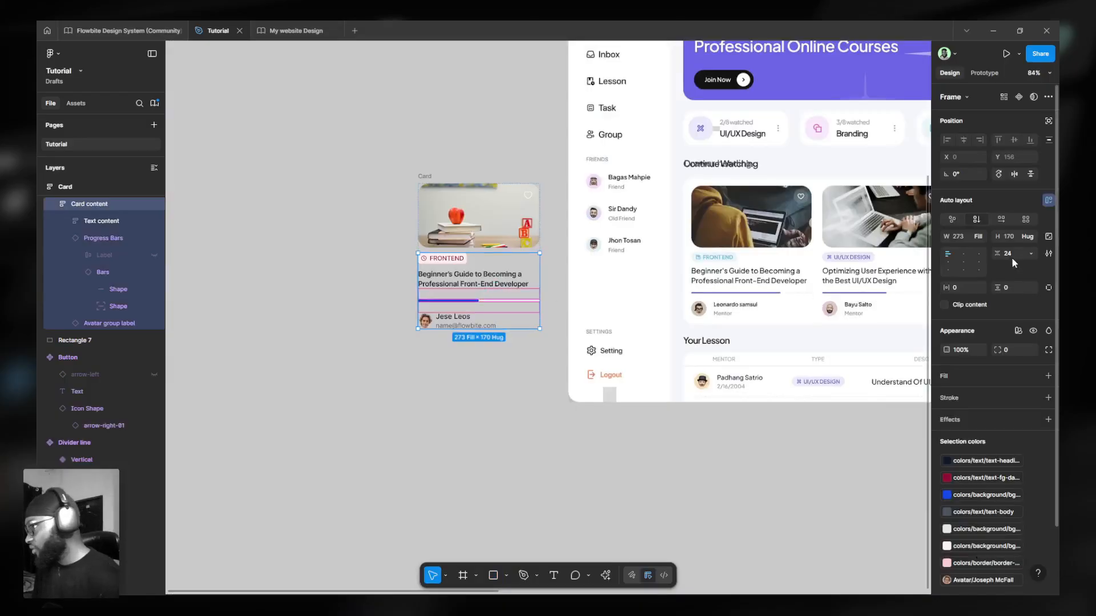
{"action": "left_click", "coordinate": [1030, 256]}
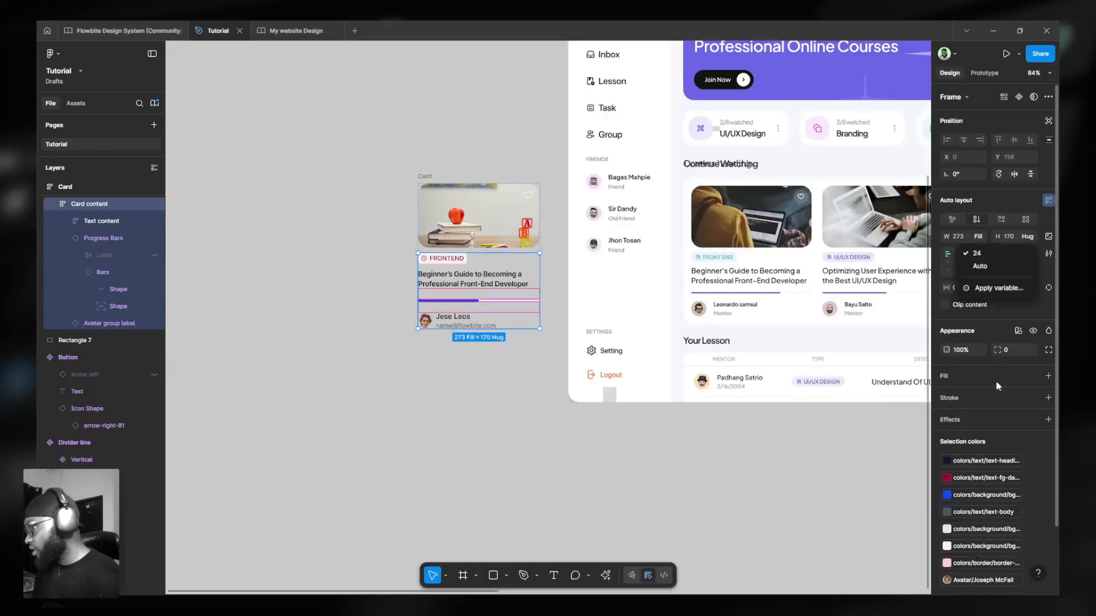
{"action": "left_click", "coordinate": [999, 287]}
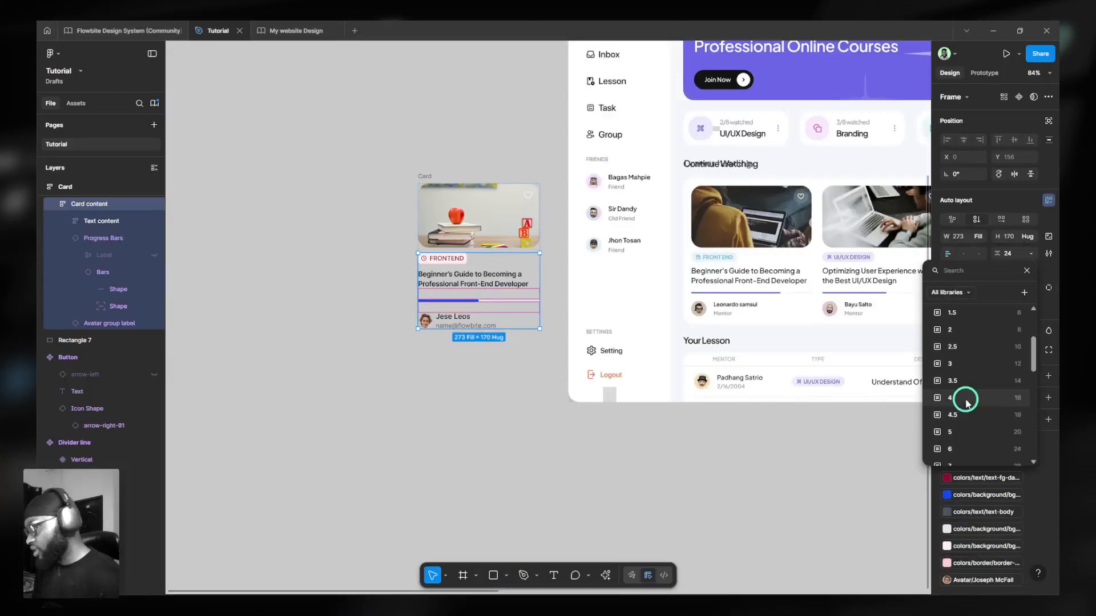
{"action": "left_click", "coordinate": [967, 397]}
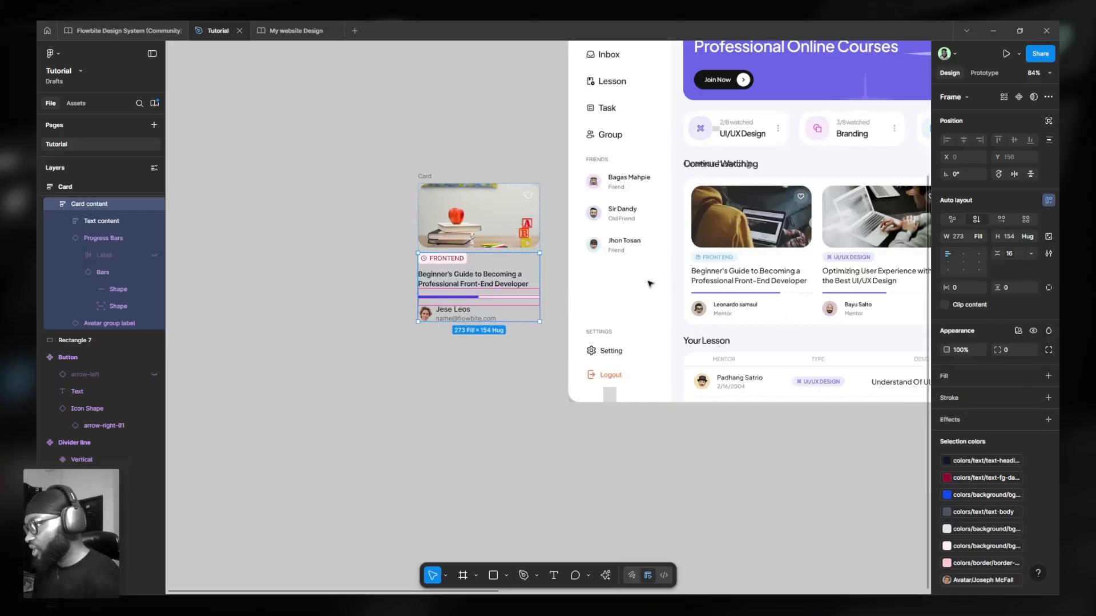
Move the Card frame farther from the dashboard design to about X -135, Y 616 and convert it into a component.
{"action": "left_click", "coordinate": [428, 177]}
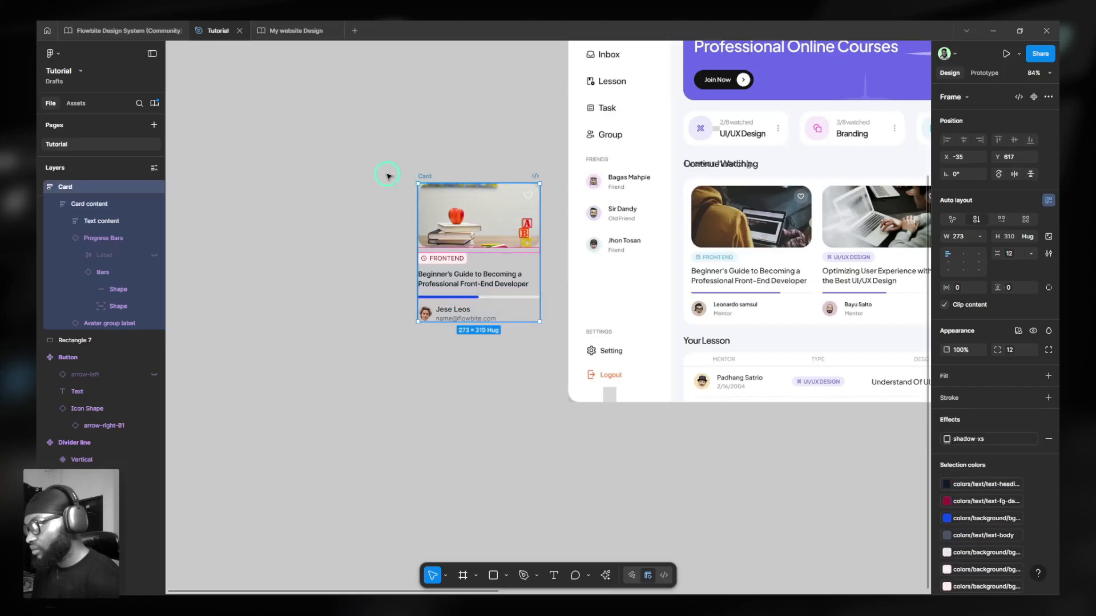
{"action": "left_click_drag", "start_coordinate": [425, 167], "coordinate": [380, 167]}
{"action": "scroll", "coordinate": [398, 250], "scroll_direction": "up", "scroll_amount": 1, "text": "ctrl"}
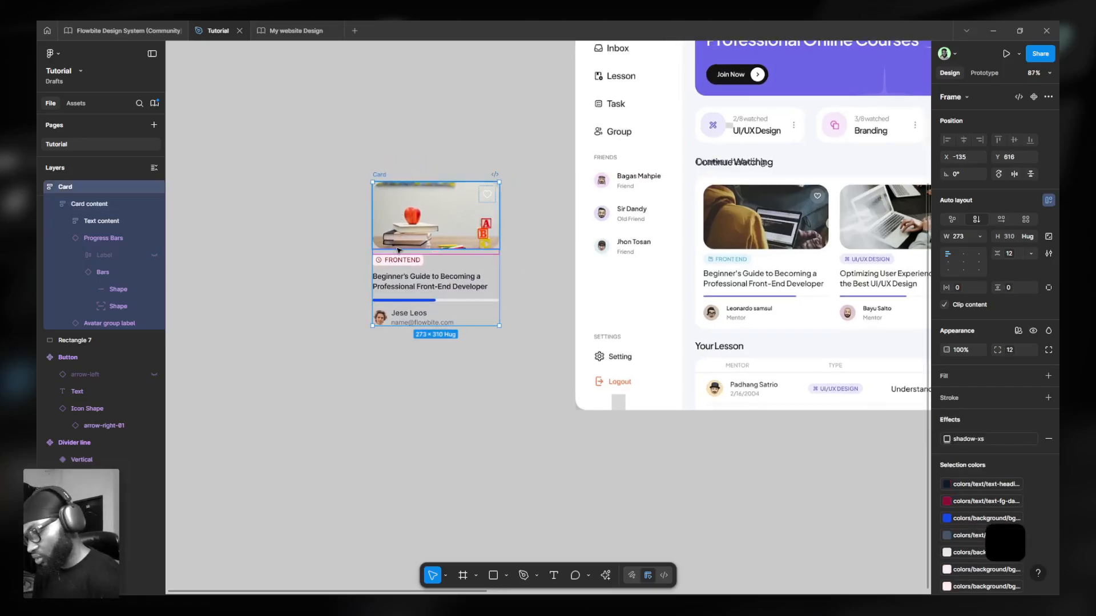
{"action": "key", "text": "ctrl+alt+k"}
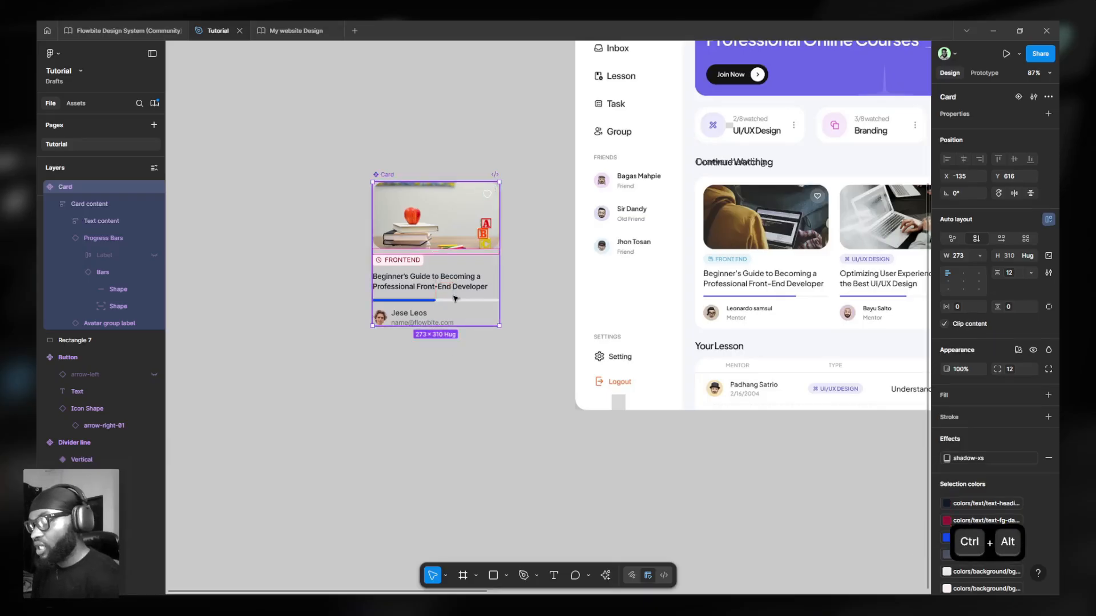
Create a text property named Label on the card's heading, keeping its width at Fill.
{"action": "scroll", "coordinate": [399, 285], "scroll_direction": "up", "scroll_amount": 2, "text": "ctrl"}
{"action": "scroll", "coordinate": [400, 287], "scroll_direction": "up", "scroll_amount": 4, "text": "ctrl"}
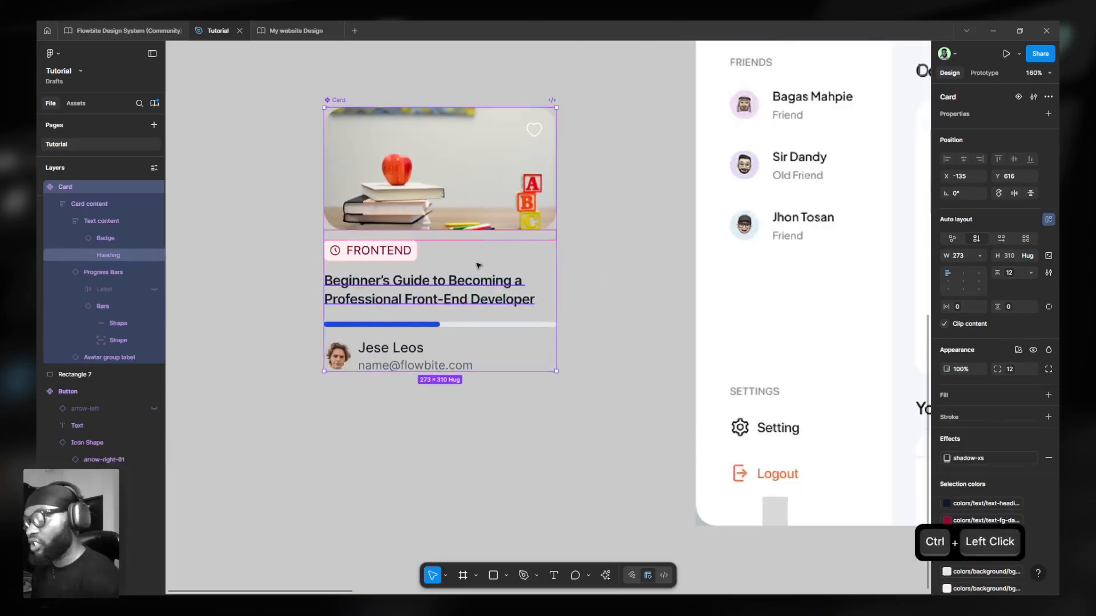
{"action": "left_click", "coordinate": [387, 294], "text": "ctrl"}
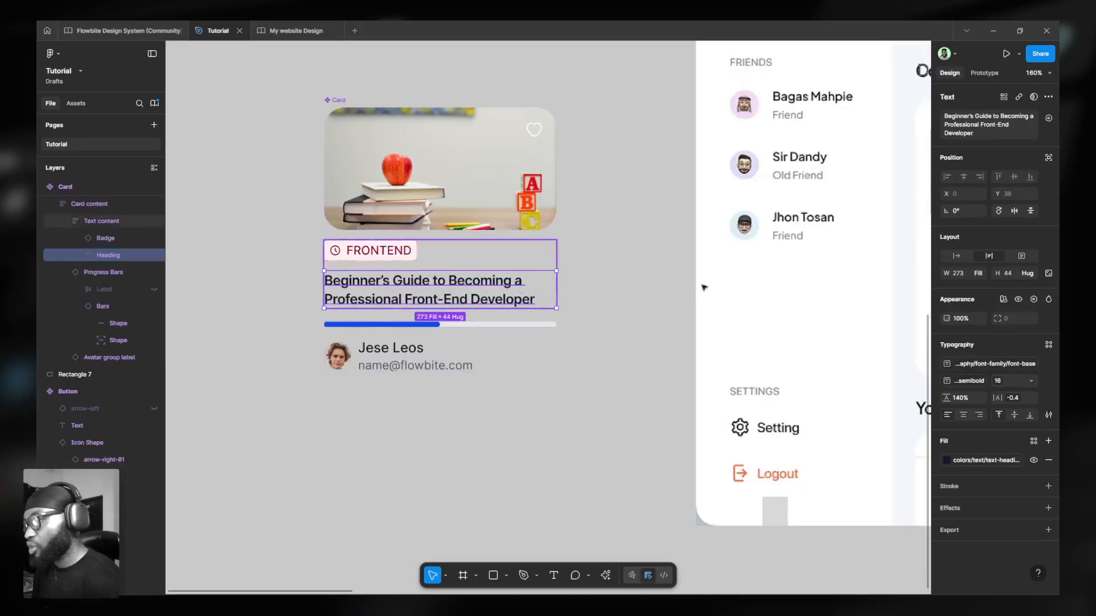
{"action": "left_click", "coordinate": [1049, 118]}
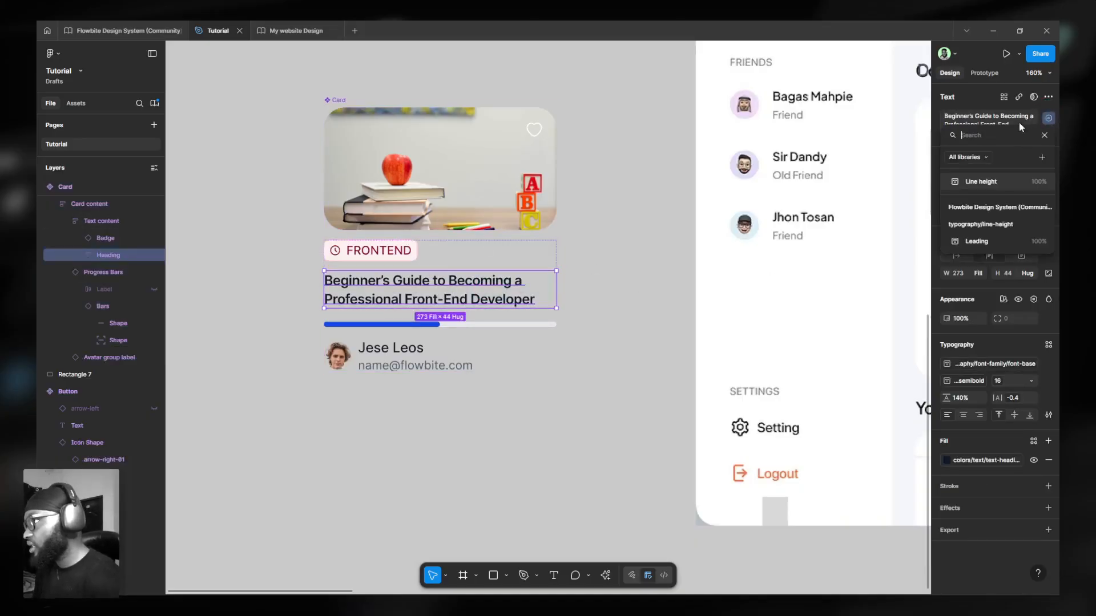
{"action": "left_click", "coordinate": [1042, 158]}
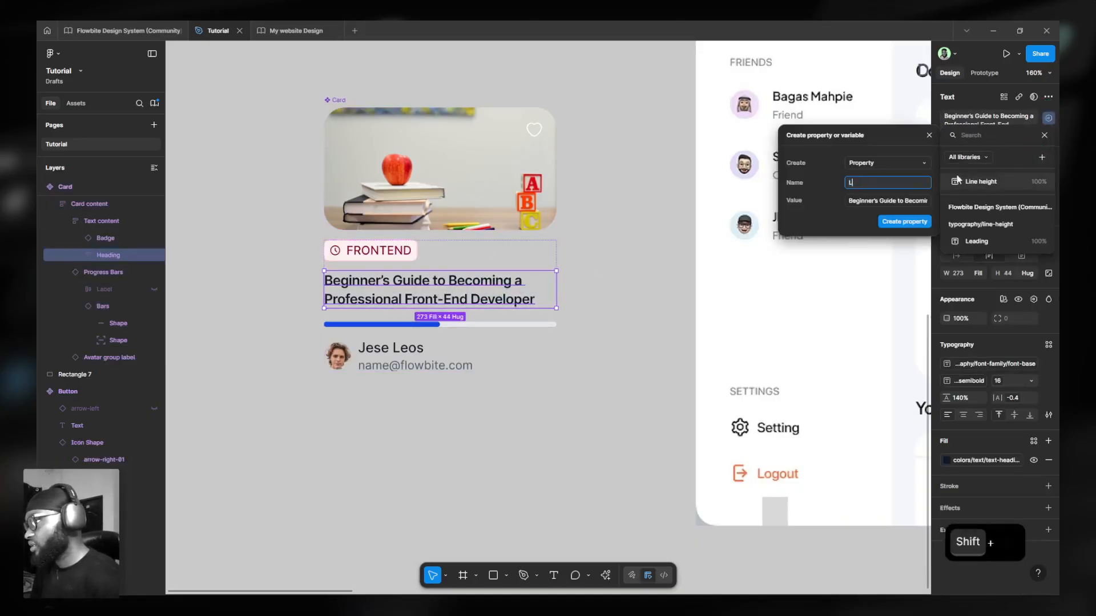
{"action": "type", "text": "Label"}
{"action": "key", "text": "Return"}
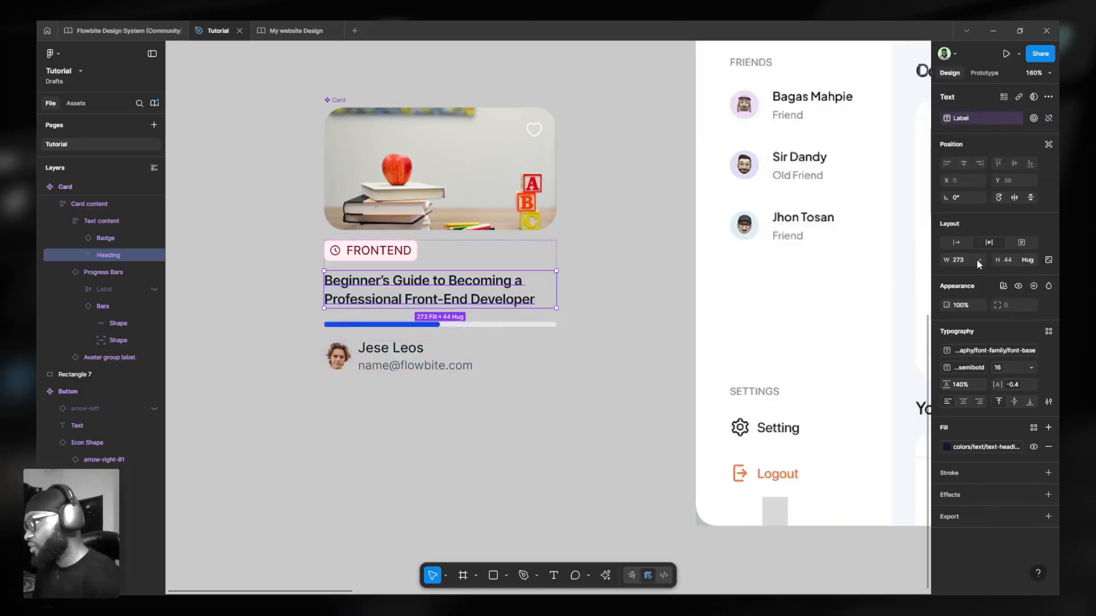
{"action": "left_click", "coordinate": [978, 261]}
{"action": "left_click", "coordinate": [954, 260]}
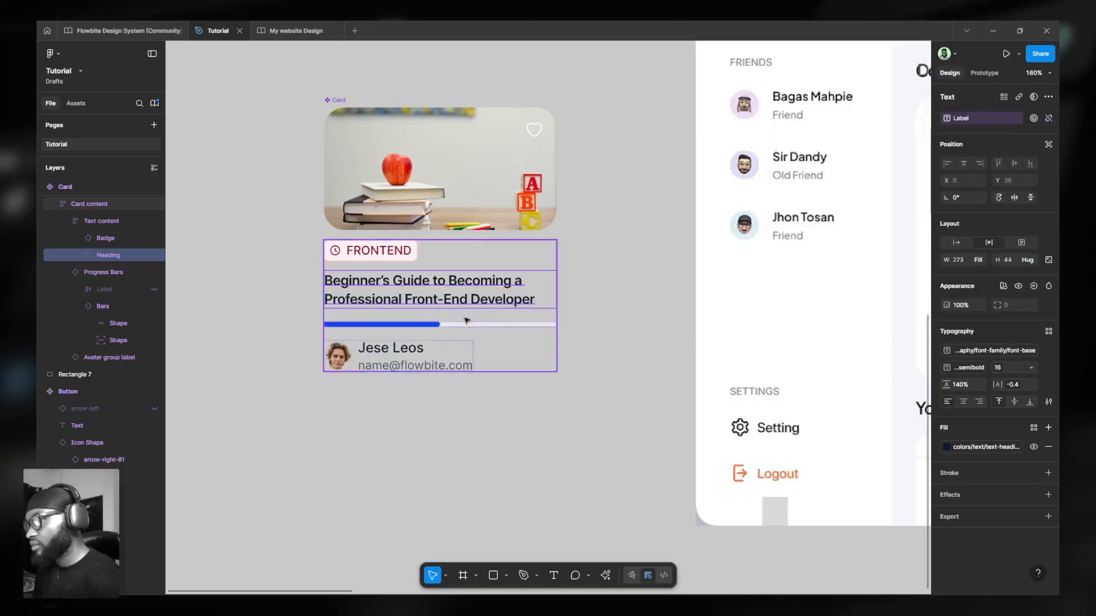
Set the width of the card's avatar group label to Fill.
{"action": "left_click", "coordinate": [451, 352]}
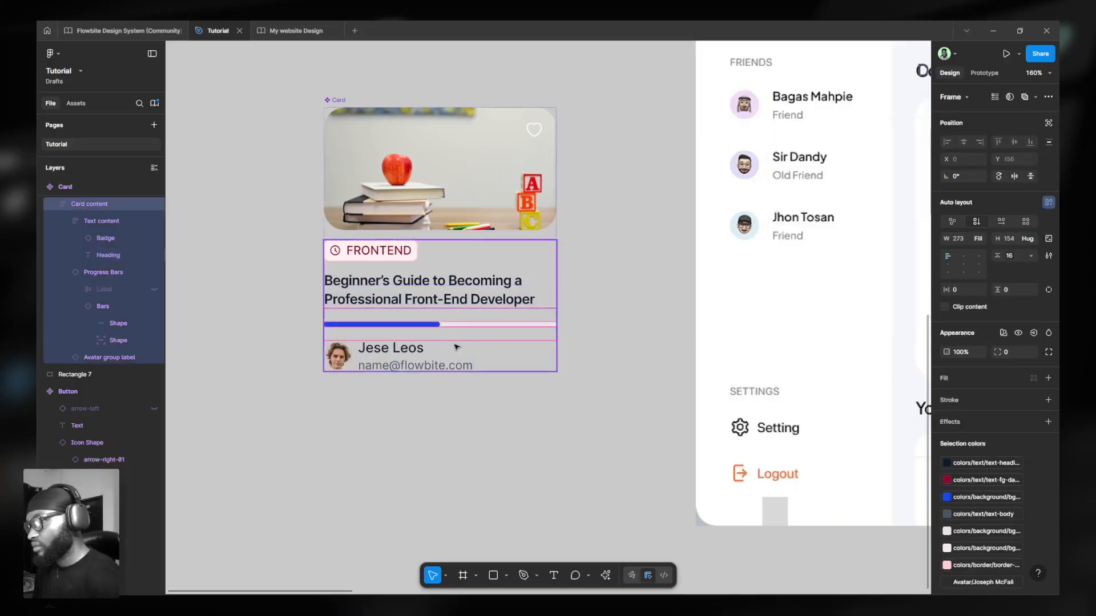
{"action": "left_click", "coordinate": [407, 351]}
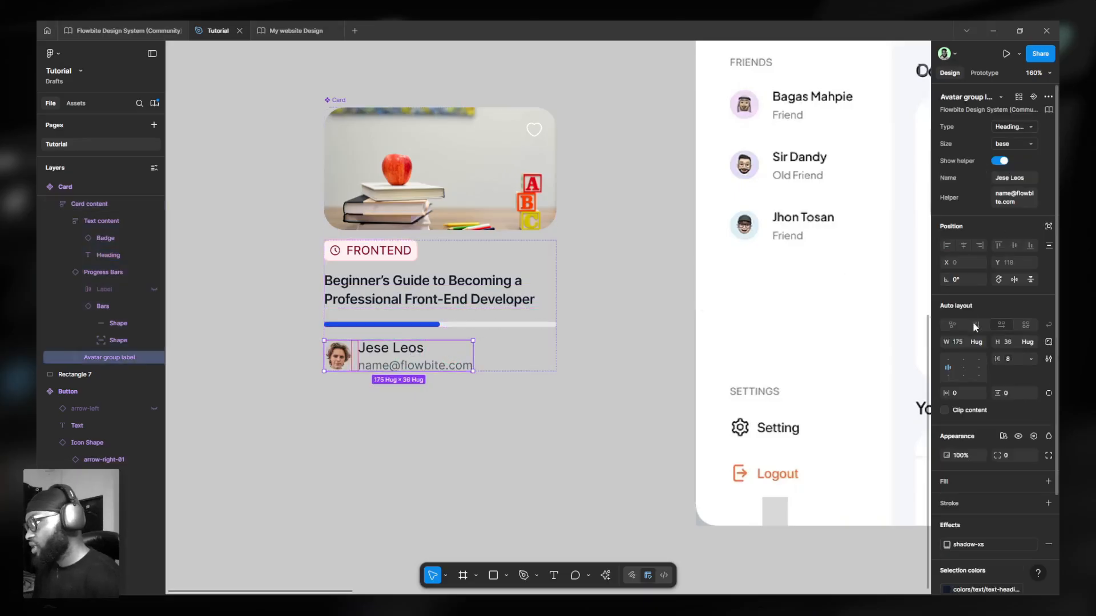
{"action": "left_click", "coordinate": [976, 342]}
{"action": "left_click", "coordinate": [952, 354]}
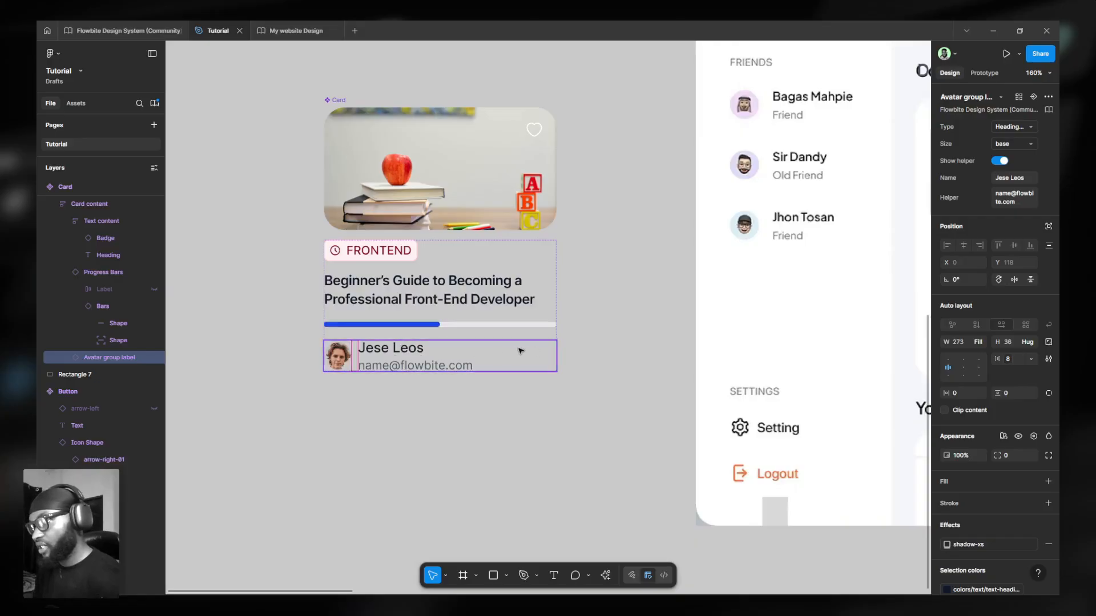
{"action": "scroll", "coordinate": [463, 393], "scroll_direction": "down", "scroll_amount": 5, "text": "ctrl"}
{"action": "key", "text": "Escape"}
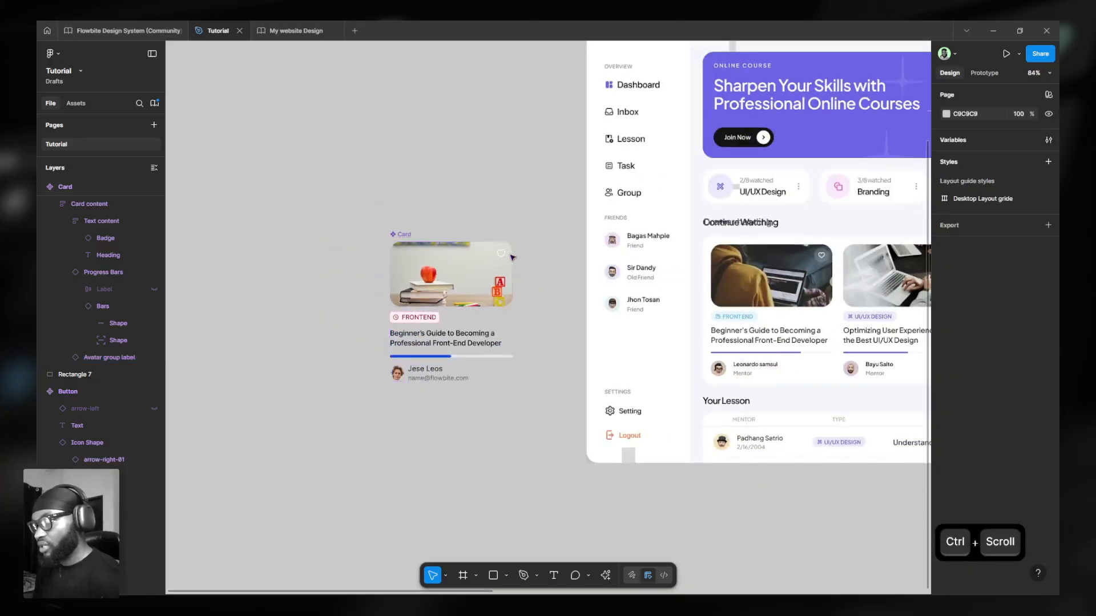
Constrain the heart icon to Right and Top within the card's image.
{"action": "scroll", "coordinate": [484, 255], "scroll_direction": "up", "scroll_amount": 5, "text": "ctrl"}
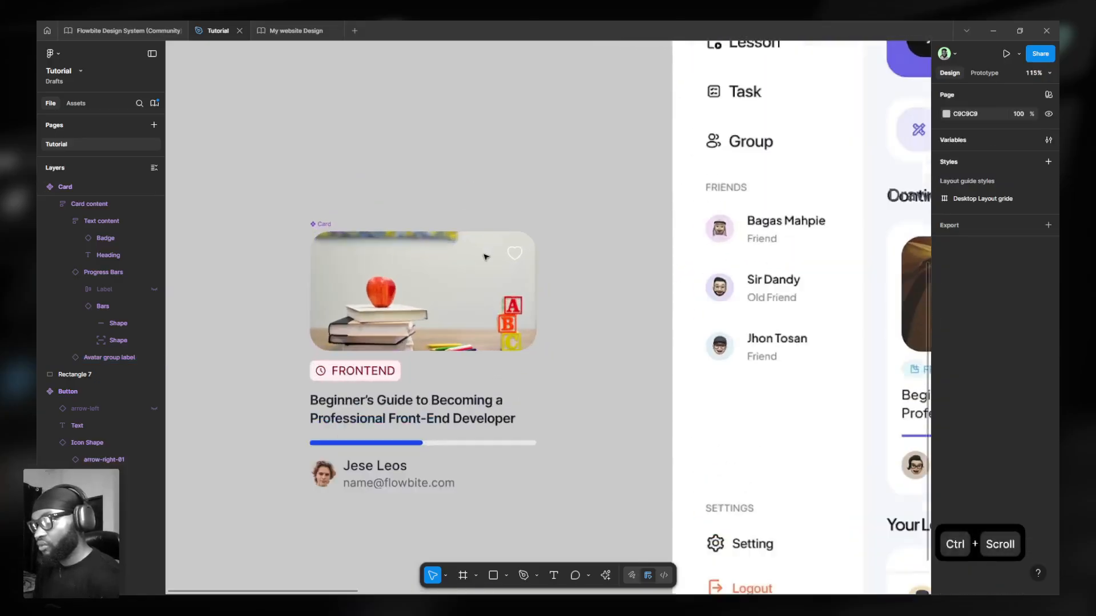
{"action": "double_click", "coordinate": [517, 256]}
{"action": "left_click", "coordinate": [516, 253]}
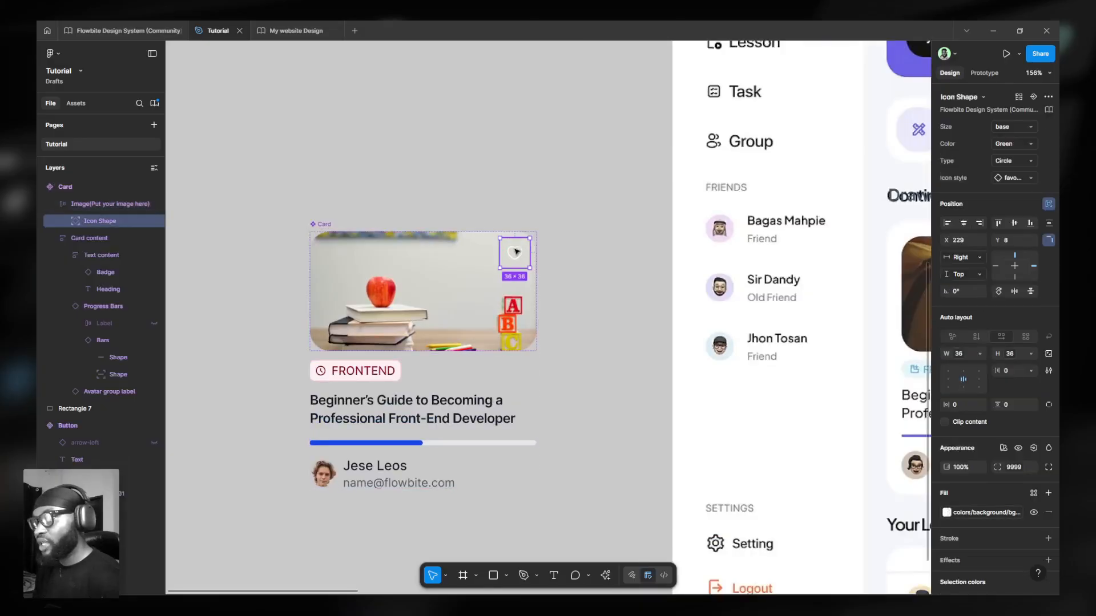
{"action": "left_click", "coordinate": [969, 258]}
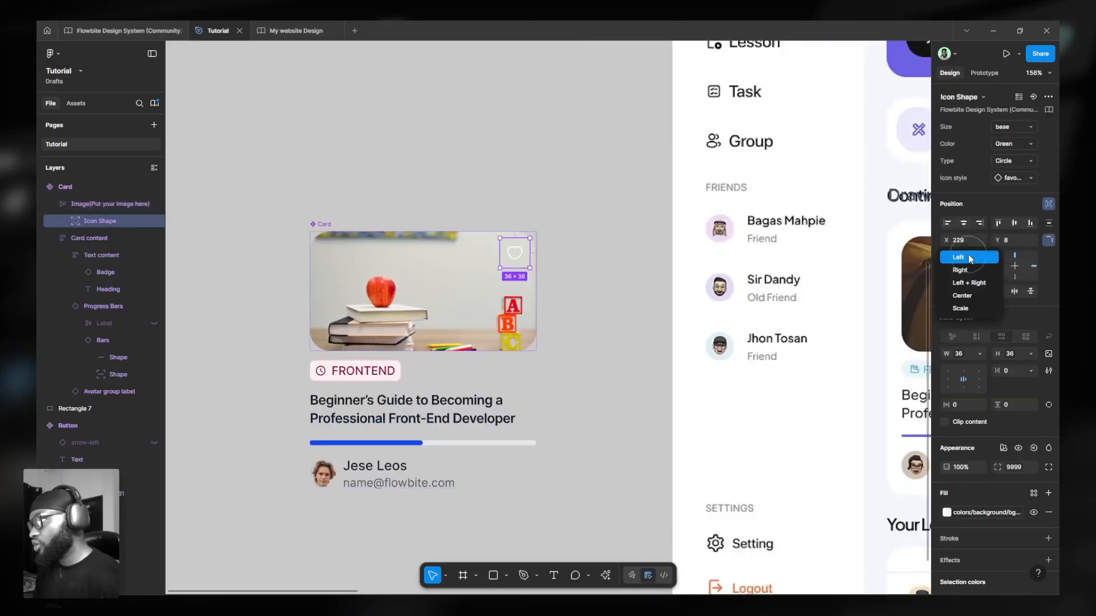
{"action": "left_click", "coordinate": [970, 270]}
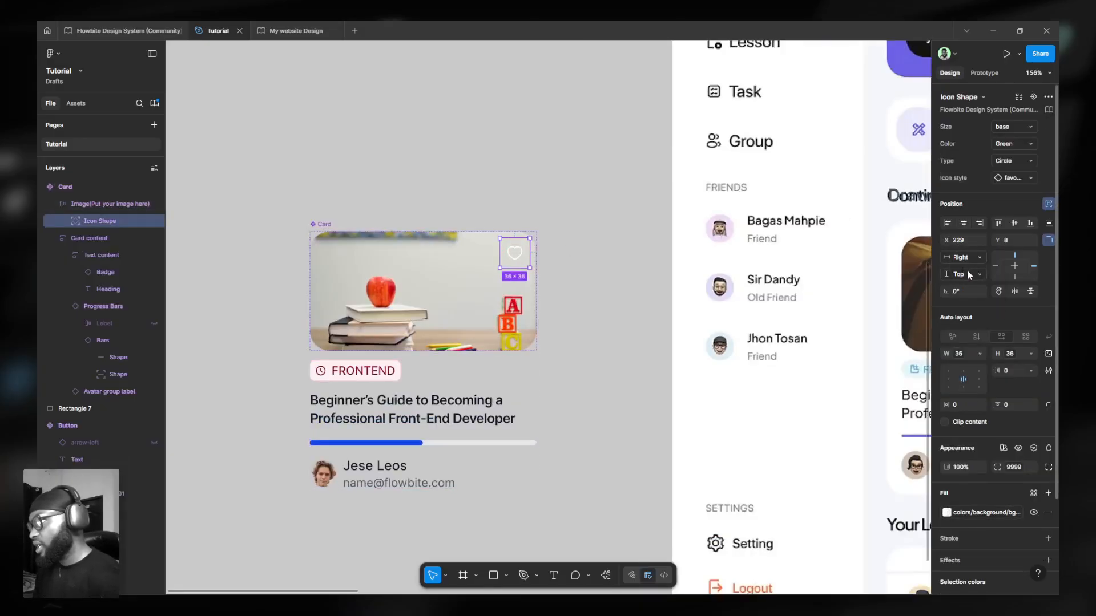
{"action": "left_click", "coordinate": [968, 277]}
{"action": "left_click", "coordinate": [969, 277]}
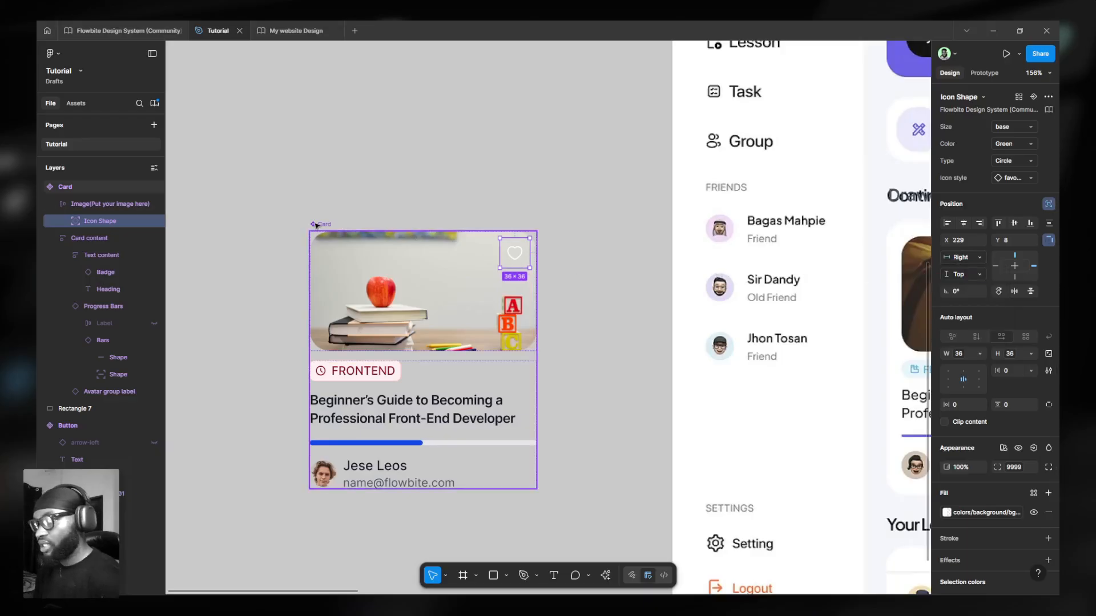
Move the Card component above the reference dashboard, beside the Button component, at about X 1022, Y -300.
{"action": "left_click", "coordinate": [386, 371]}
{"action": "scroll", "coordinate": [387, 373], "scroll_direction": "down", "scroll_amount": 2}
{"action": "scroll", "coordinate": [386, 372], "scroll_direction": "down", "scroll_amount": 5}
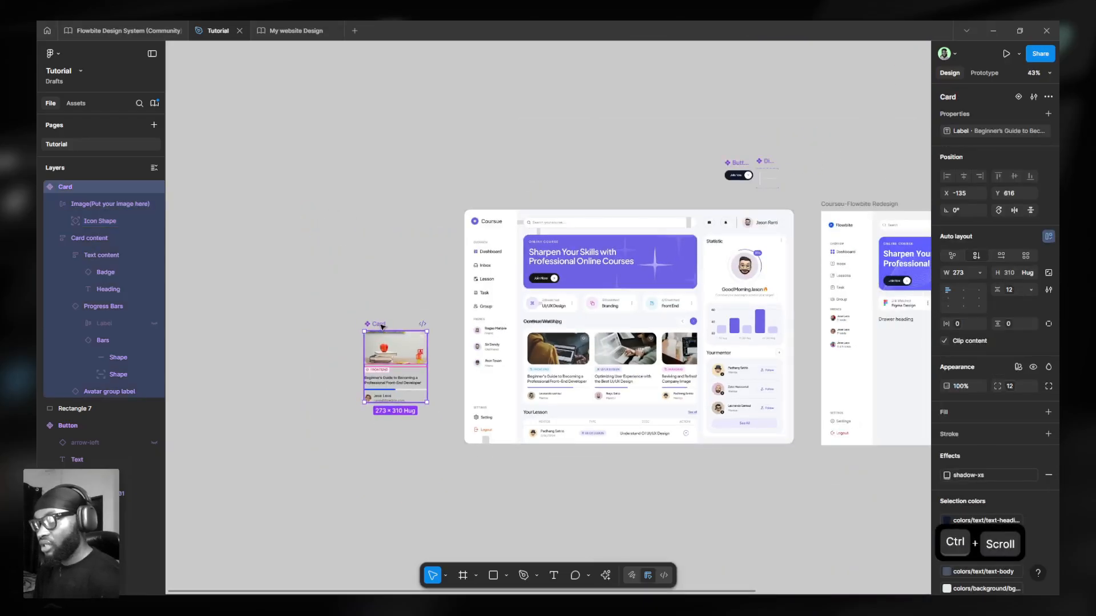
{"action": "left_click_drag", "start_coordinate": [376, 333], "coordinate": [642, 125]}
Place an instance of the Card component from this file's assets into the body of the Courseu-Flowbite Redesign frame.
{"action": "left_click", "coordinate": [81, 104]}
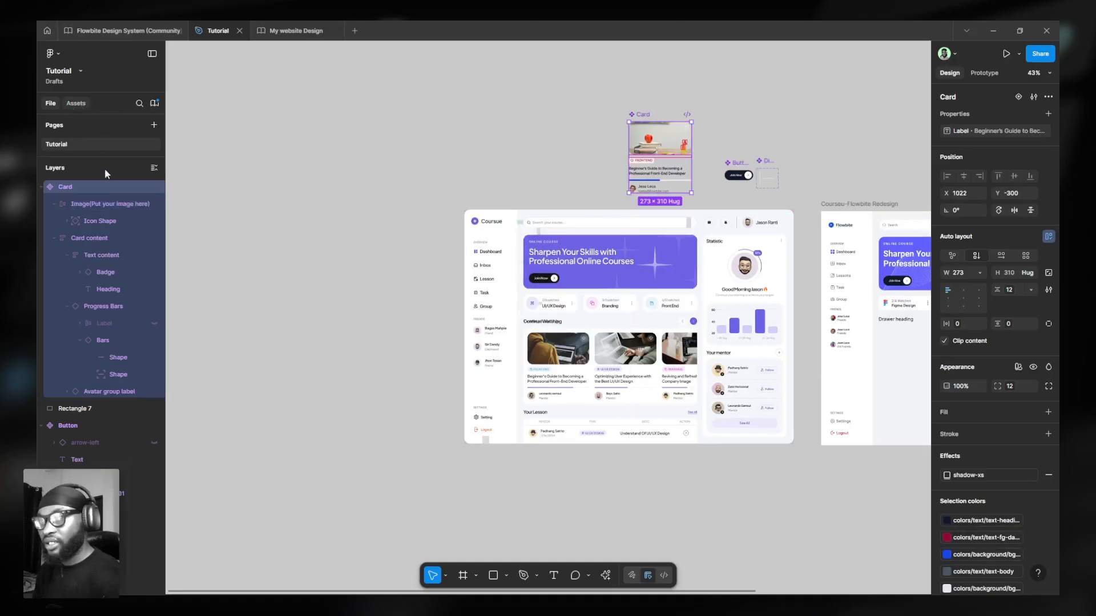
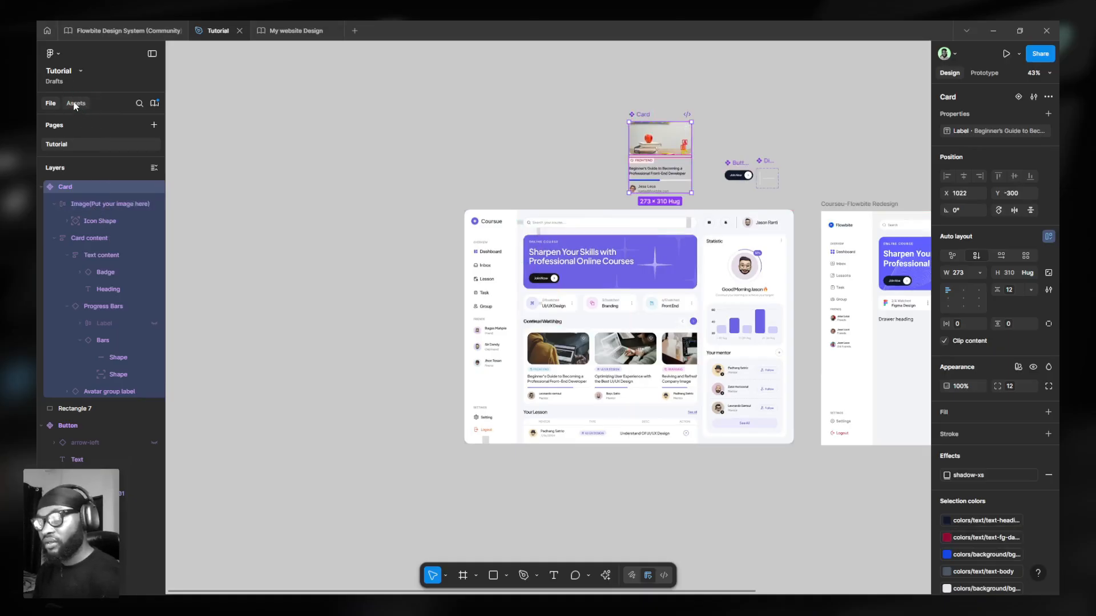
{"action": "key", "text": "shift+i"}
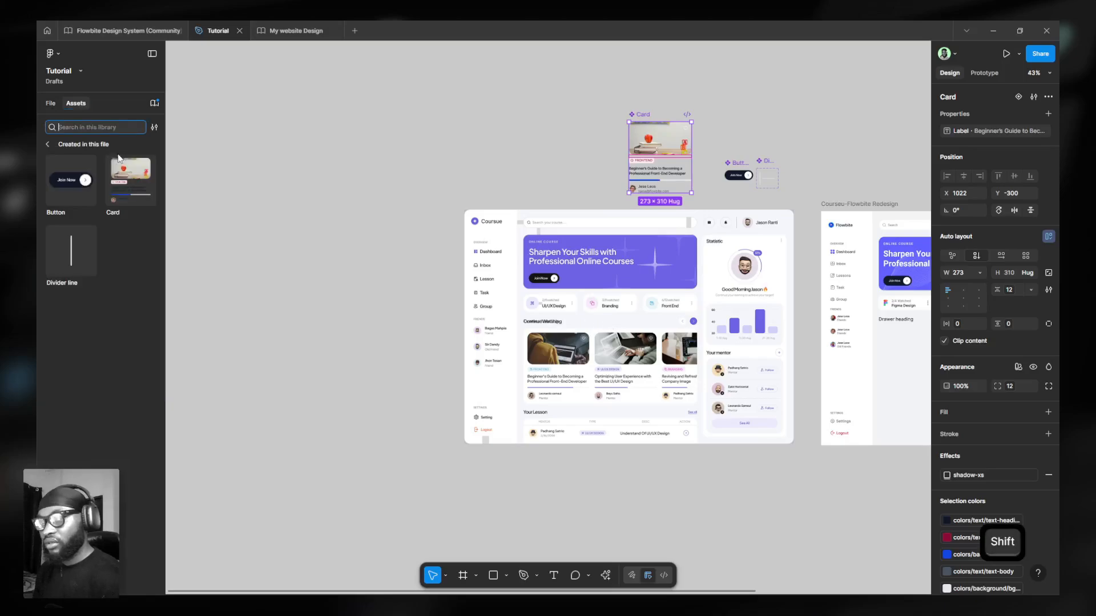
{"action": "left_click_drag", "start_coordinate": [123, 187], "coordinate": [847, 343]}
Cut the card instance and paste it into the main content column, beneath the Drawer heading row.
{"action": "scroll", "coordinate": [847, 343], "scroll_direction": "right", "scroll_amount": 2}
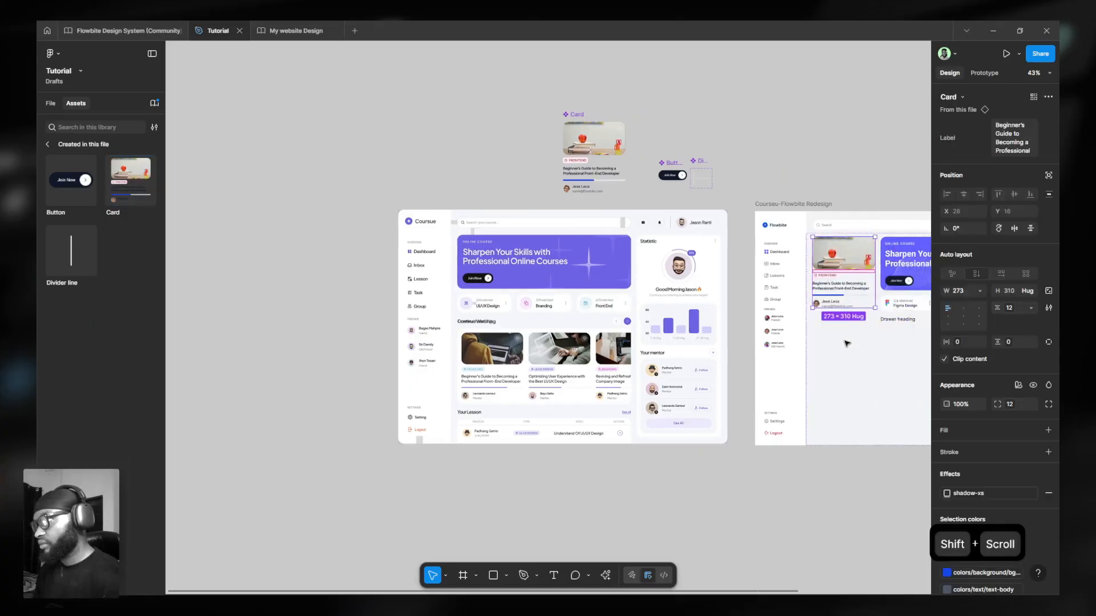
{"action": "scroll", "coordinate": [847, 343], "scroll_direction": "right", "scroll_amount": 6}
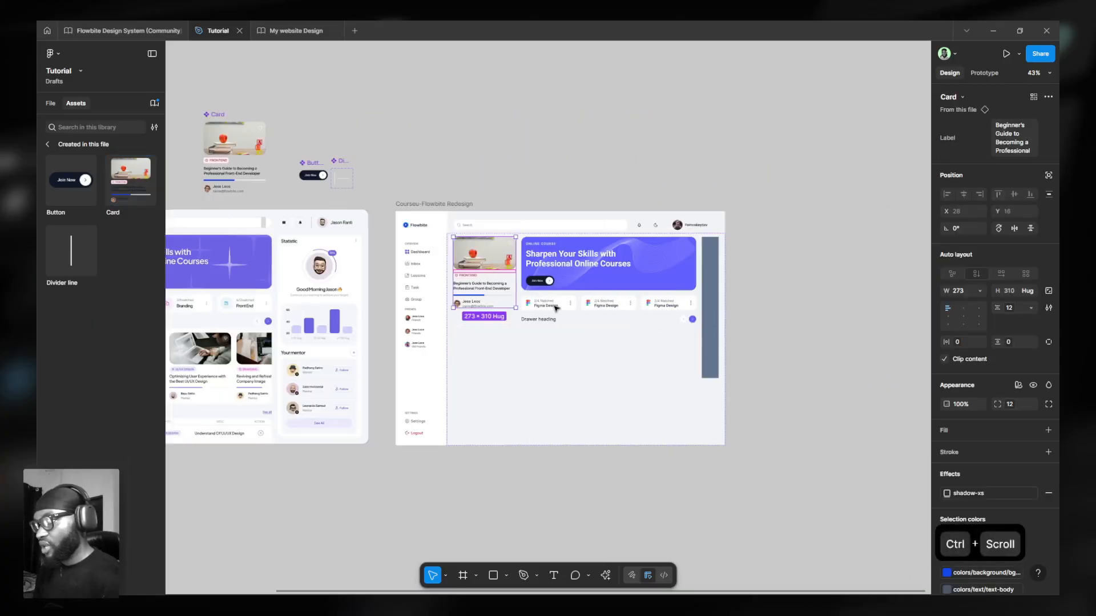
{"action": "key", "text": "ctrl"}
{"action": "scroll", "coordinate": [467, 273], "scroll_direction": "up", "scroll_amount": 2}
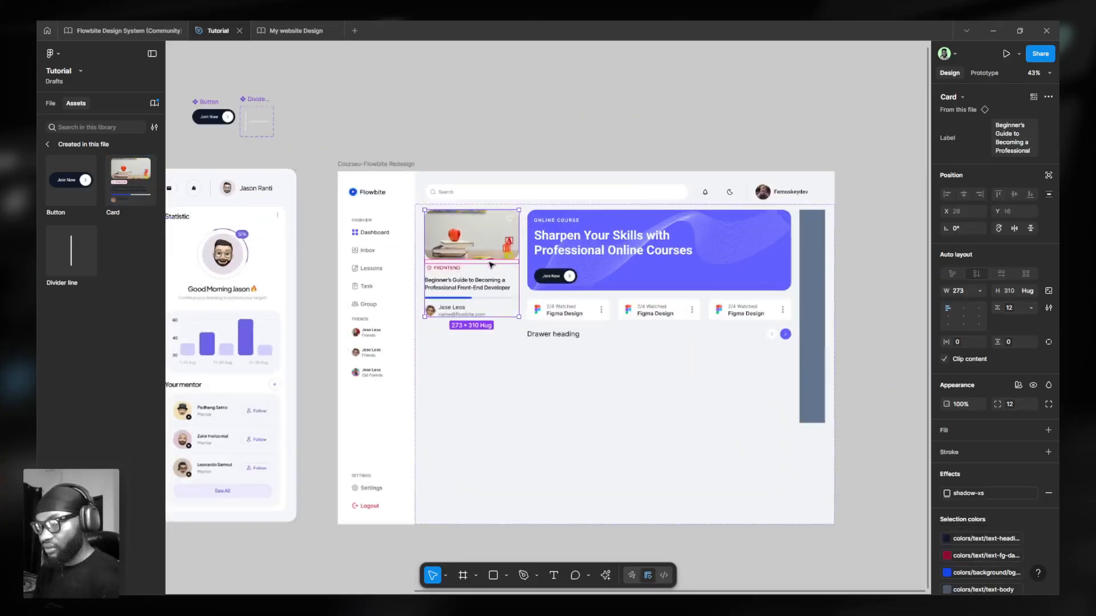
{"action": "scroll", "coordinate": [468, 273], "scroll_direction": "up", "scroll_amount": 2}
{"action": "key", "text": "ctrl+x"}
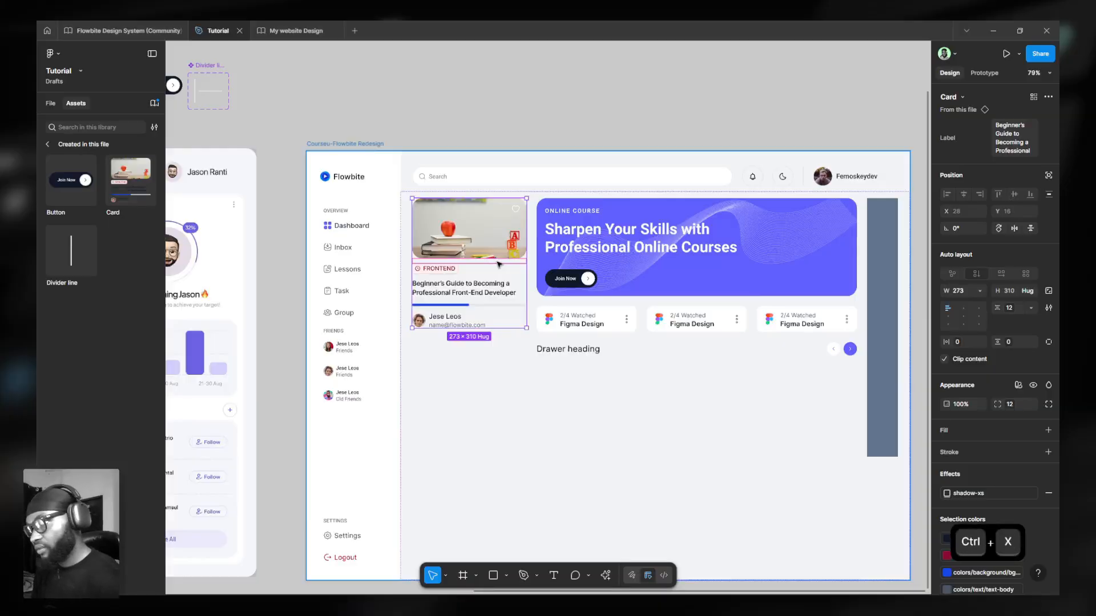
{"action": "left_click", "coordinate": [618, 325]}
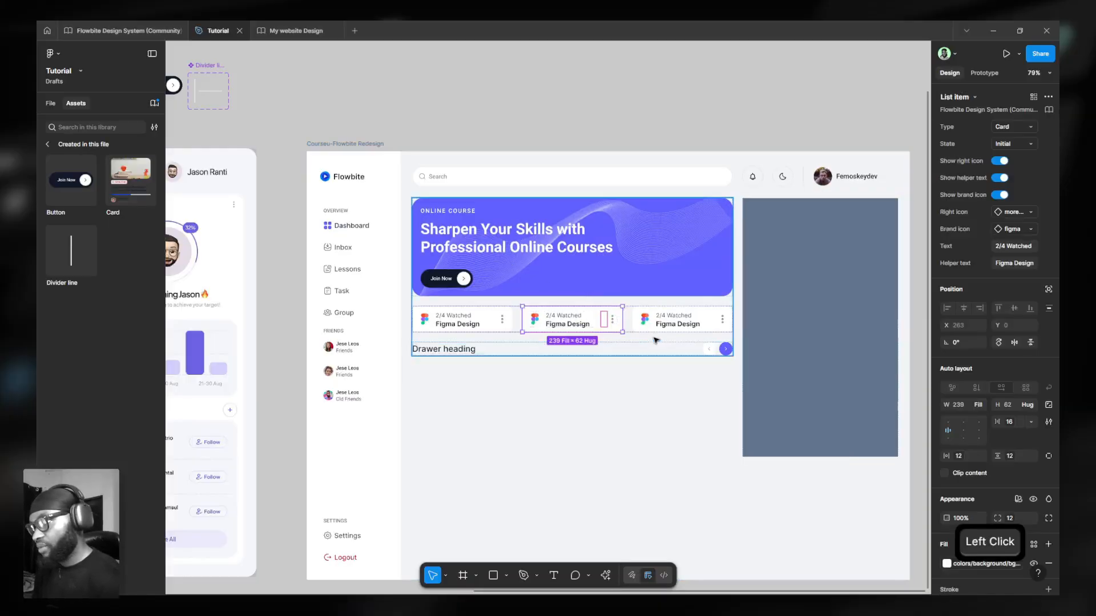
{"action": "left_click", "coordinate": [660, 338], "text": "ctrl"}
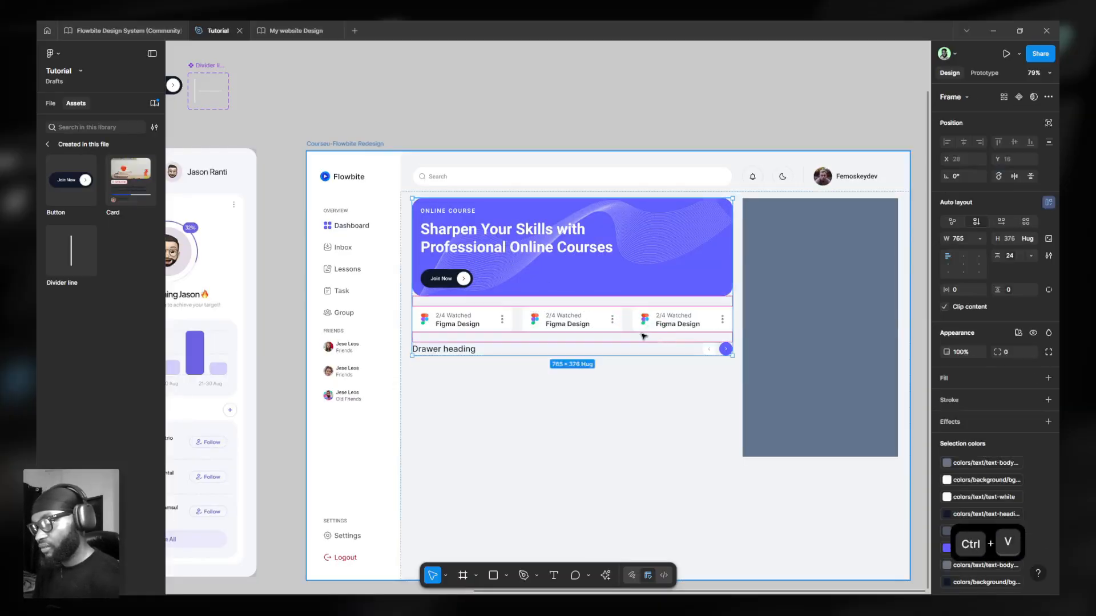
{"action": "key", "text": "ctrl+v"}
{"action": "scroll", "coordinate": [547, 371], "scroll_direction": "down", "scroll_amount": 3}
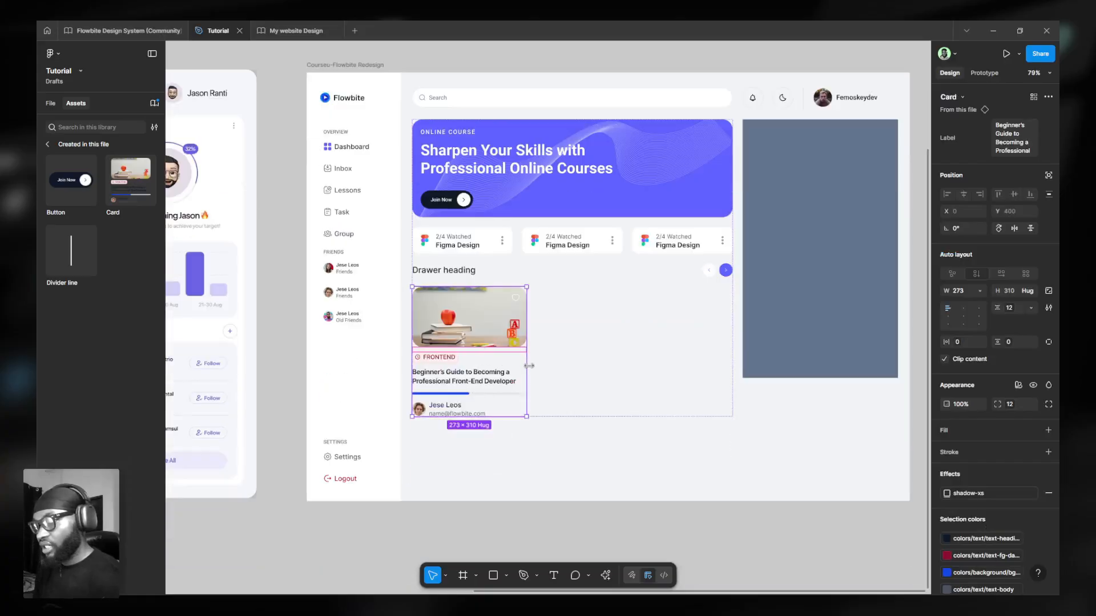
Duplicate the card twice and wrap all three cards in an auto layout frame.
{"action": "scroll", "coordinate": [582, 357], "scroll_direction": "down", "scroll_amount": 5, "text": "ctrl"}
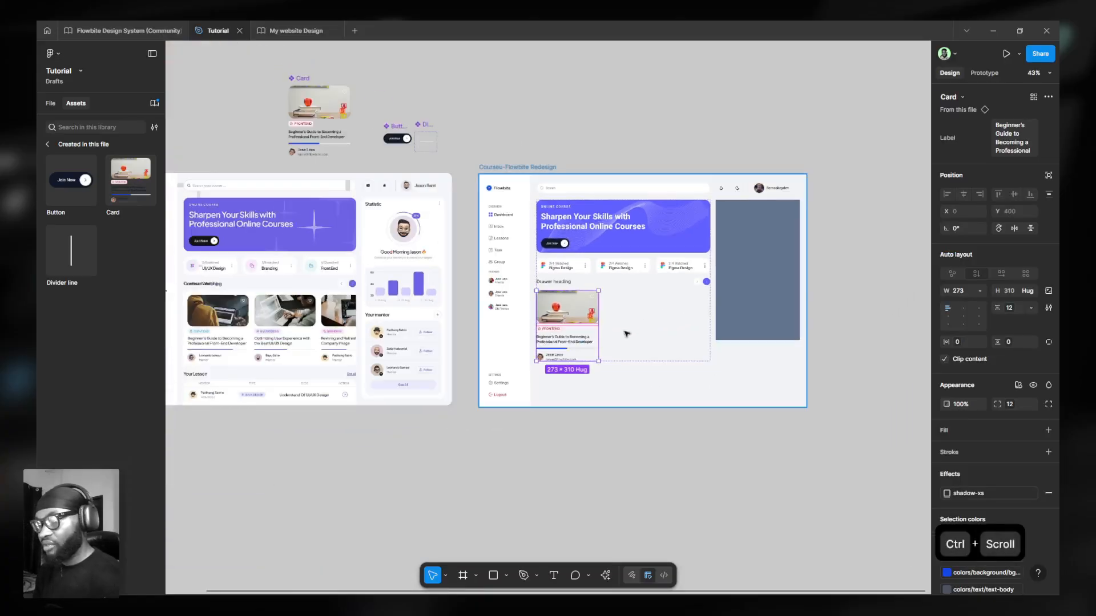
{"action": "key", "text": "ctrl+d"}
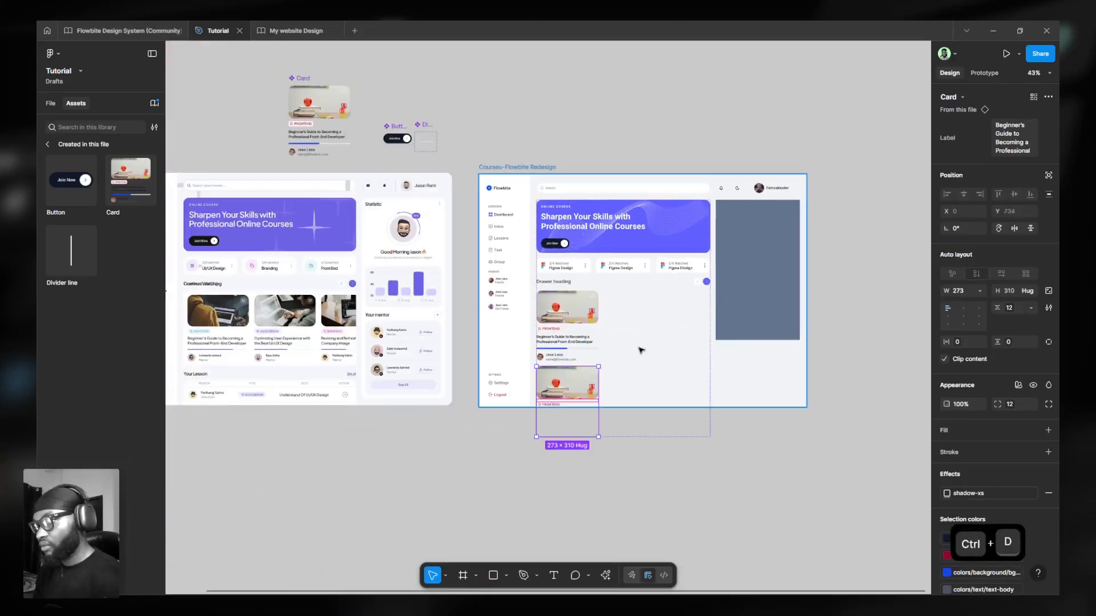
{"action": "left_click", "coordinate": [574, 318], "text": "shift"}
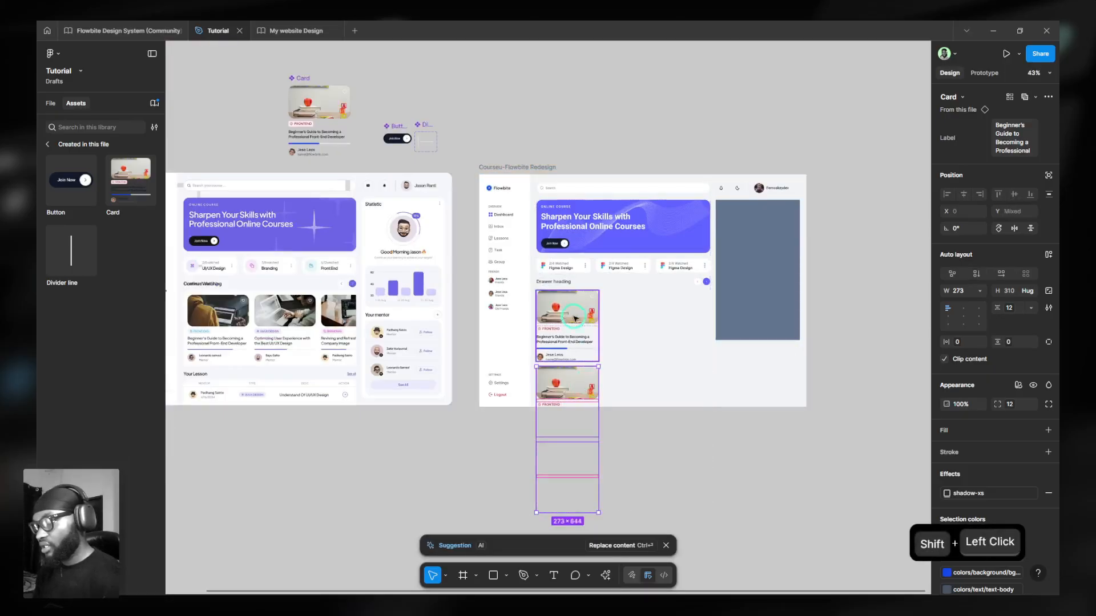
{"action": "key", "text": "shift+a"}
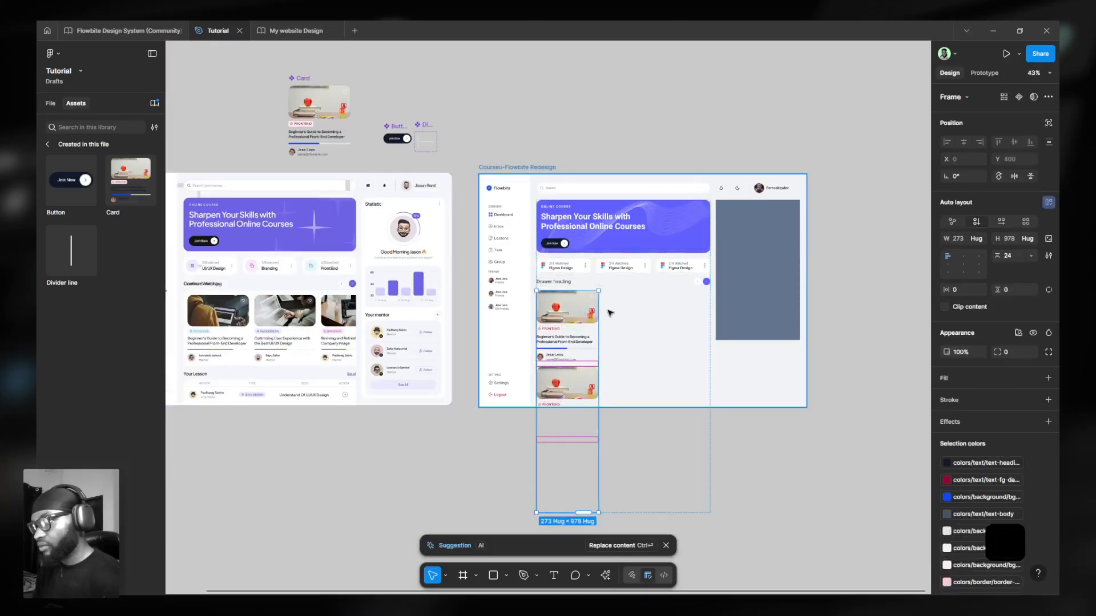
Rename the auto layout frame around the three cards as Content.
{"action": "key", "text": "ctrl+r"}
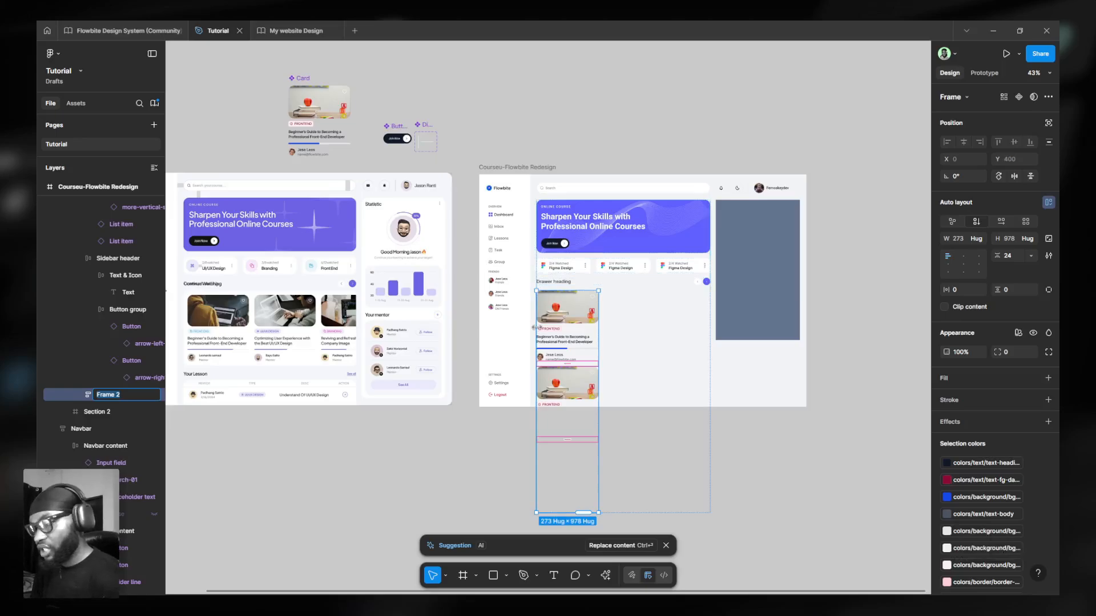
{"action": "key", "text": "shift"}
{"action": "type", "text": "C"}
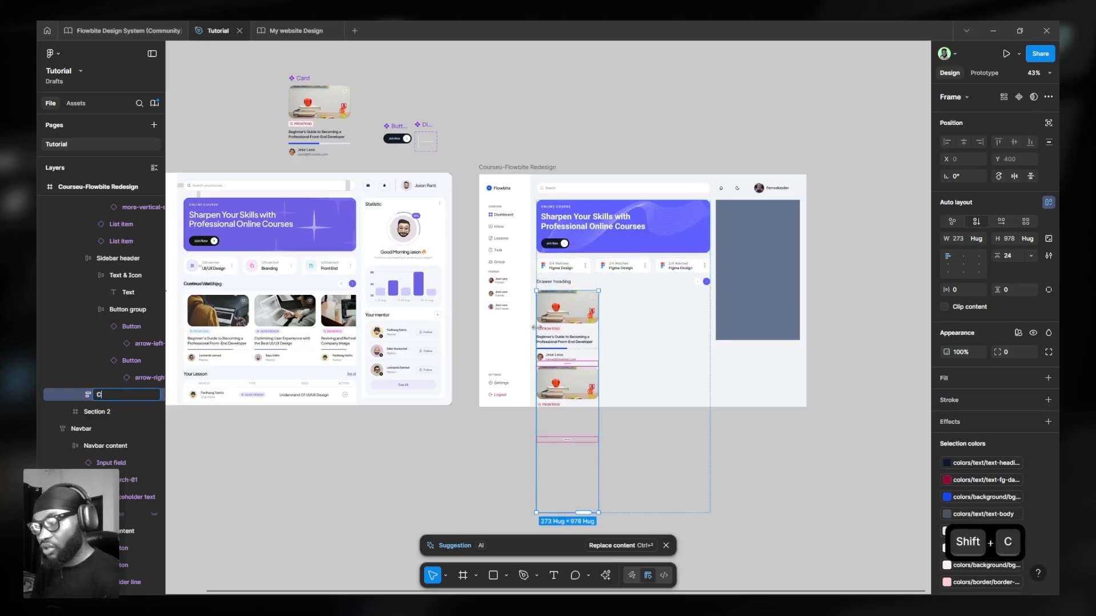
{"action": "type", "text": "ontent"}
{"action": "key", "text": "Return"}
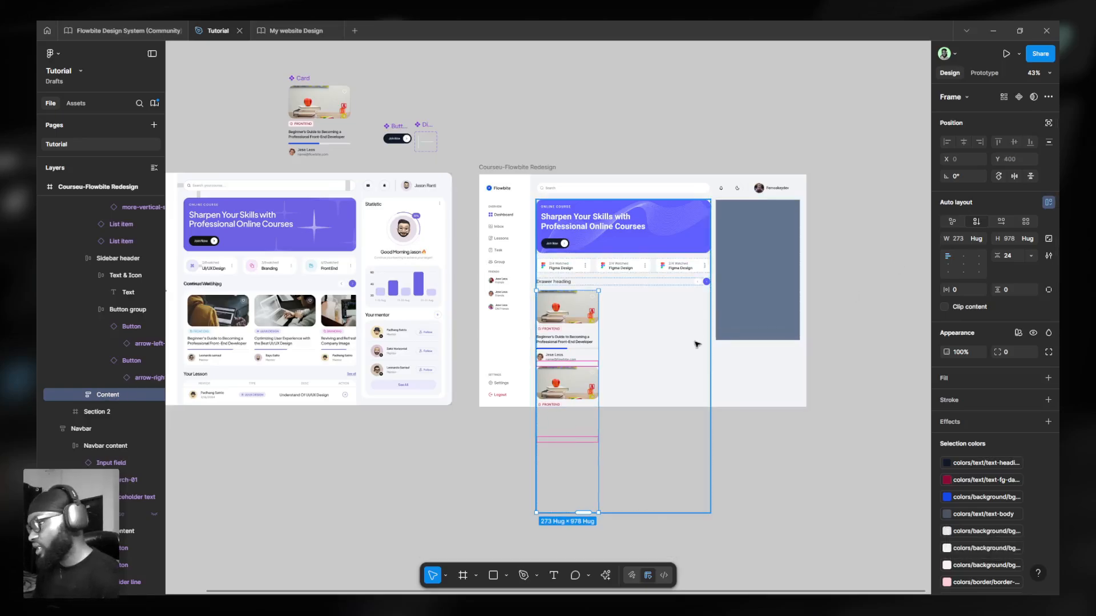
Set the Content frame to horizontal flow with its width at Fill, and turn on Clip content.
{"action": "left_click", "coordinate": [1002, 221]}
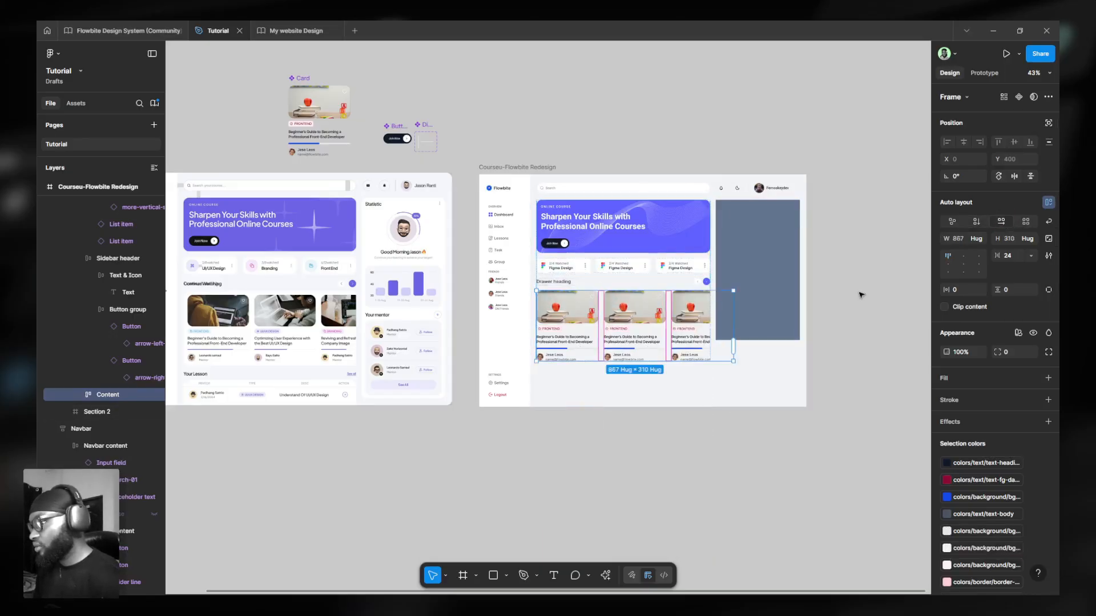
{"action": "scroll", "coordinate": [765, 314], "scroll_direction": "up", "scroll_amount": 3, "text": "ctrl"}
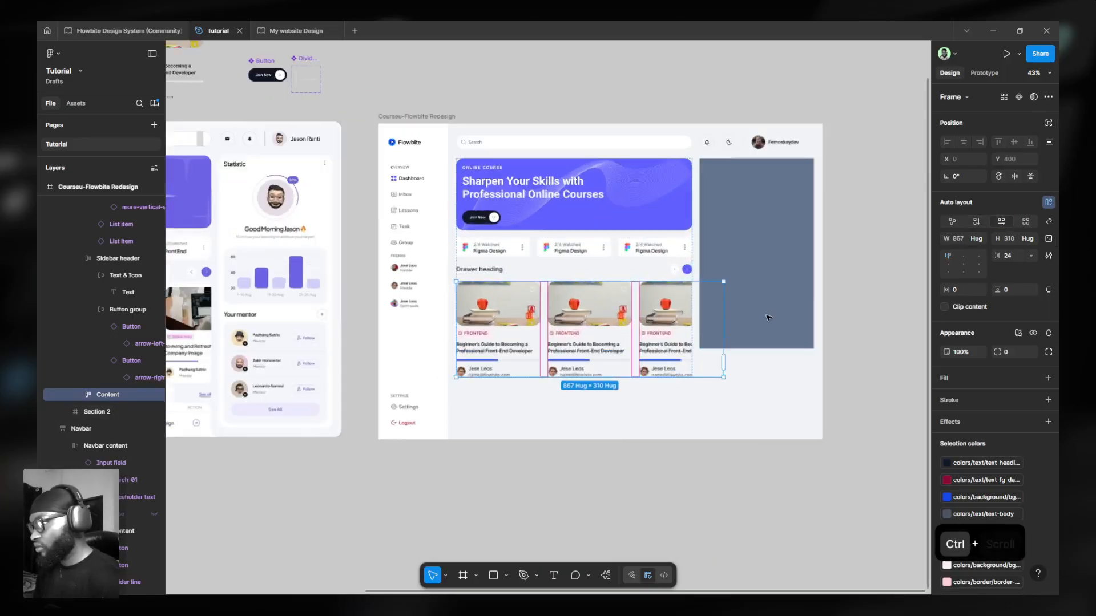
{"action": "left_click", "coordinate": [978, 239]}
{"action": "left_click", "coordinate": [962, 251]}
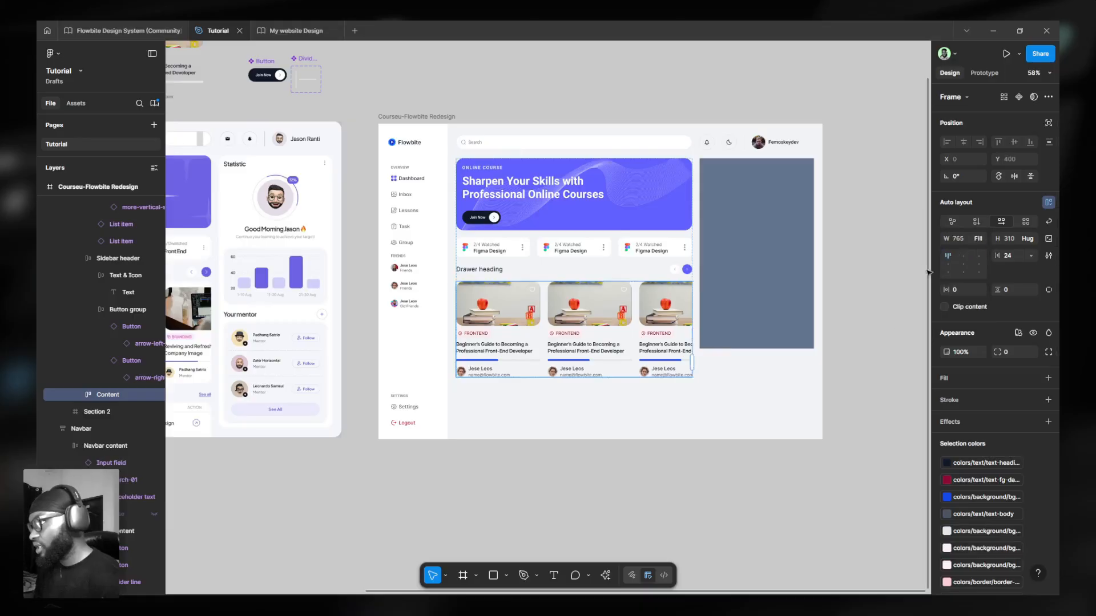
{"action": "left_click", "coordinate": [944, 307]}
Measure the padding above the card images in the reference's Continue Watching section with a temporary rectangle, and delete it.
{"action": "scroll", "coordinate": [776, 313], "scroll_direction": "down", "scroll_amount": 5, "text": "ctrl"}
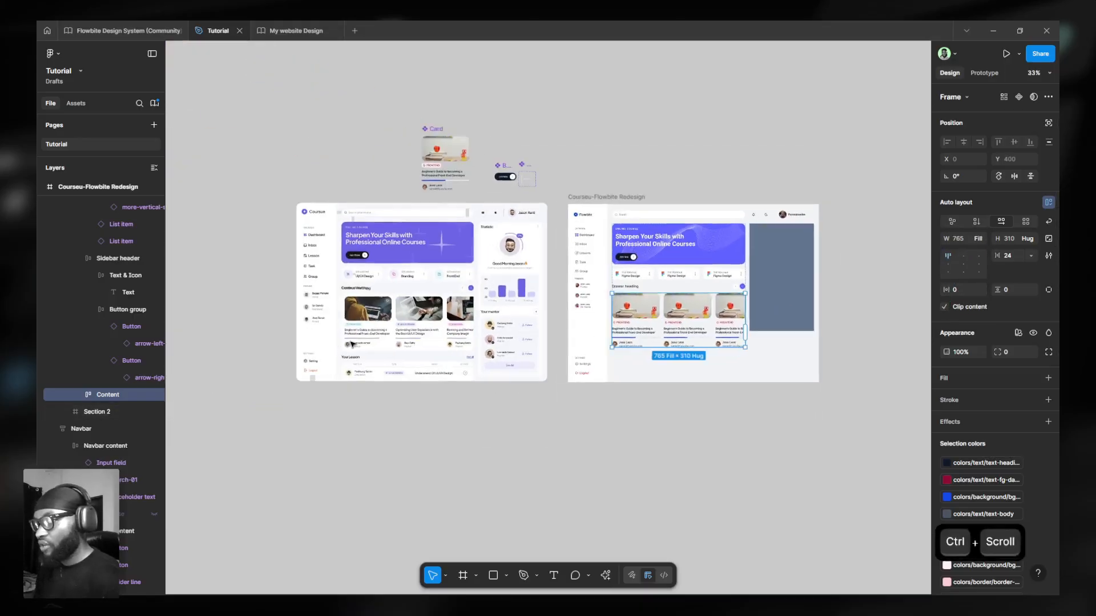
{"action": "scroll", "coordinate": [351, 344], "scroll_direction": "up", "scroll_amount": 5, "text": "ctrl"}
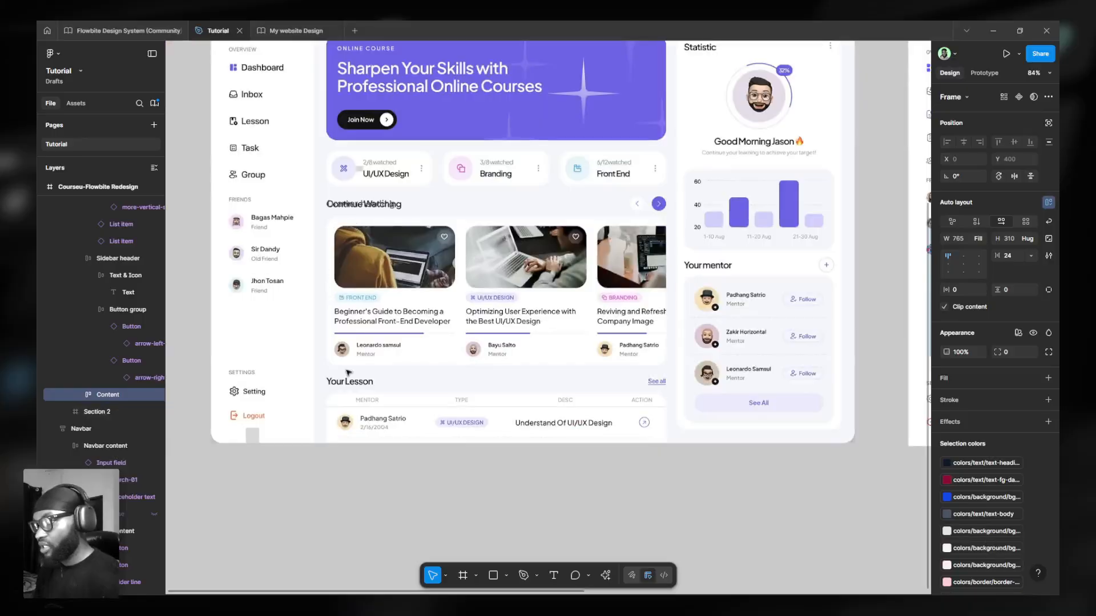
{"action": "scroll", "coordinate": [491, 211], "scroll_direction": "up", "scroll_amount": 3}
{"action": "scroll", "coordinate": [515, 218], "scroll_direction": "up", "scroll_amount": 6, "text": "ctrl"}
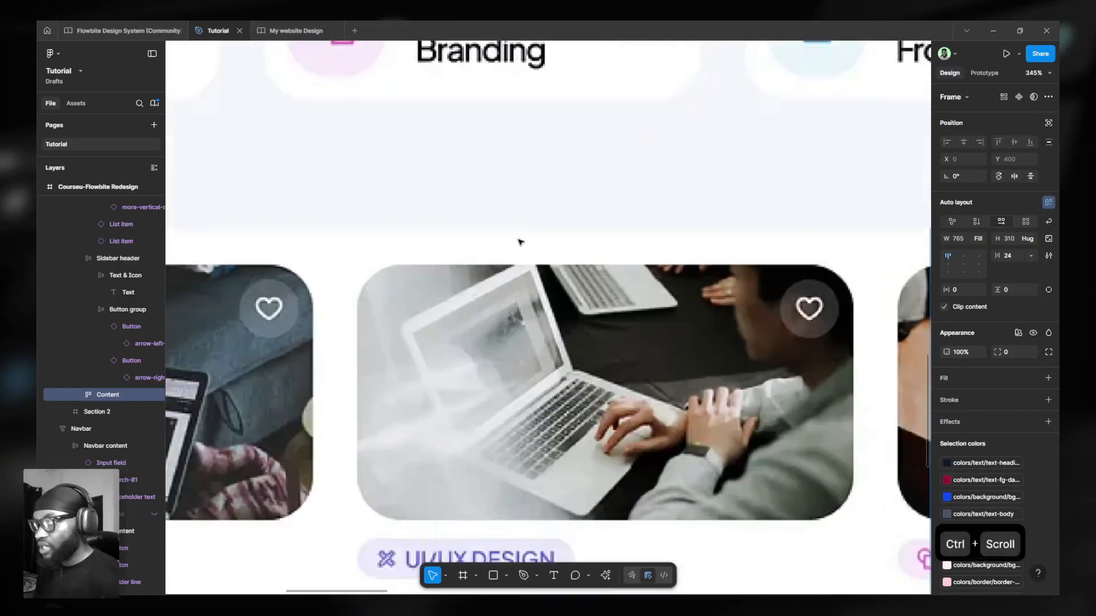
{"action": "key", "text": "r"}
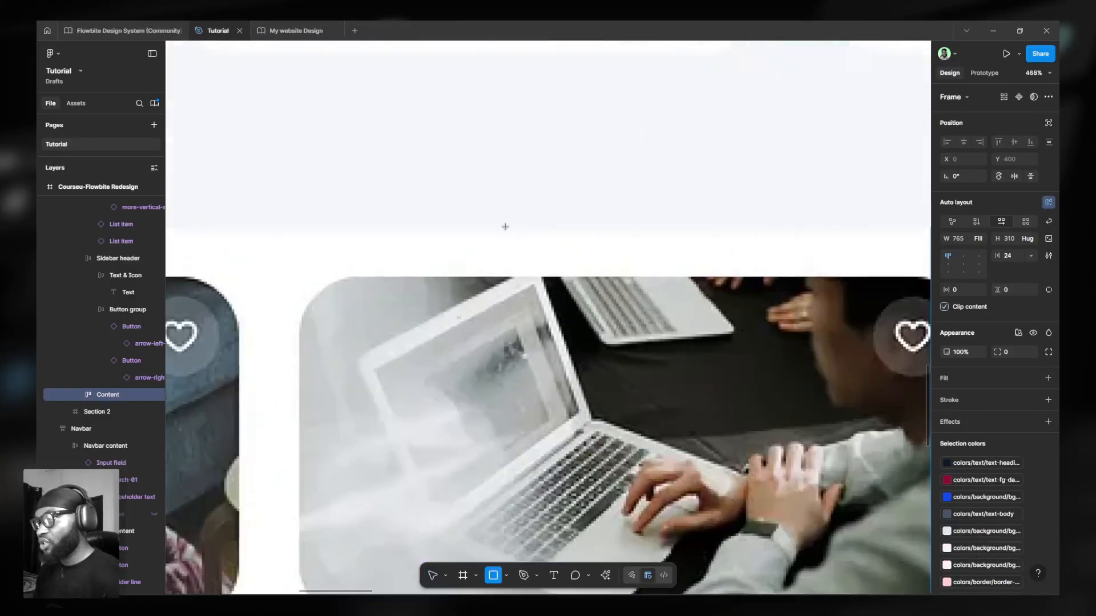
{"action": "left_click_drag", "start_coordinate": [506, 226], "coordinate": [542, 275]}
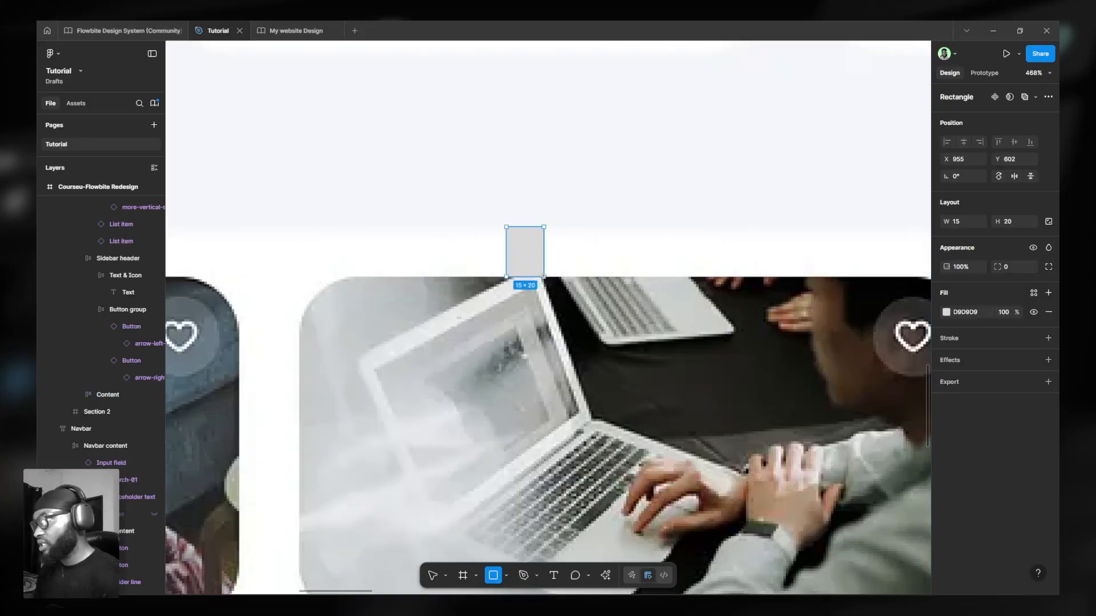
{"action": "key", "text": "Delete"}
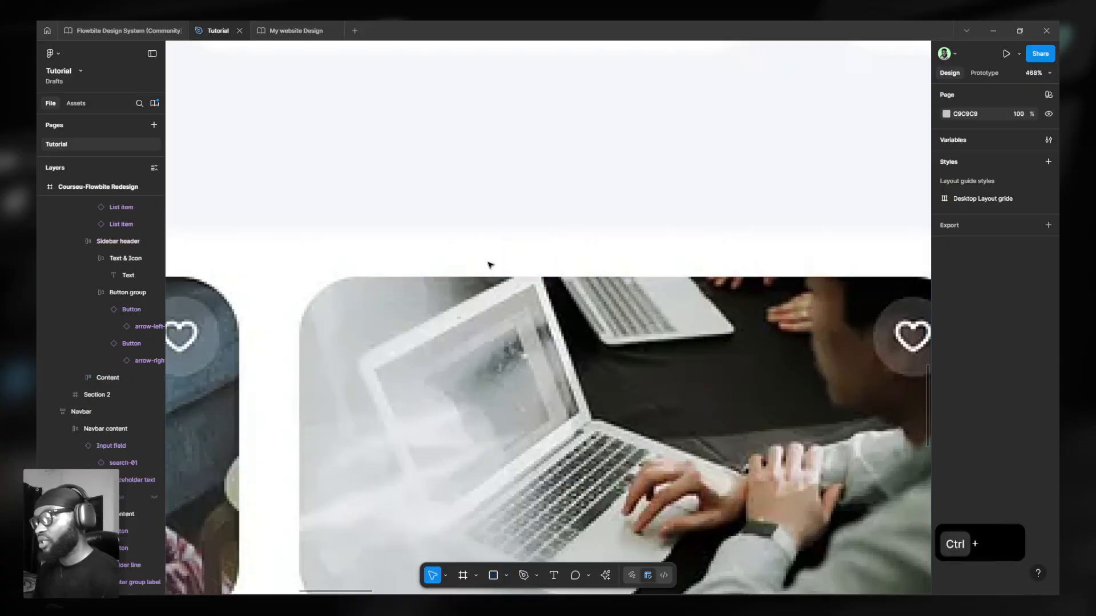
Apply the Flowbite spacing variable 5 (20) to both the horizontal and vertical padding of the Content frame around the three course cards.
{"action": "scroll", "coordinate": [489, 264], "scroll_direction": "down", "scroll_amount": 10}
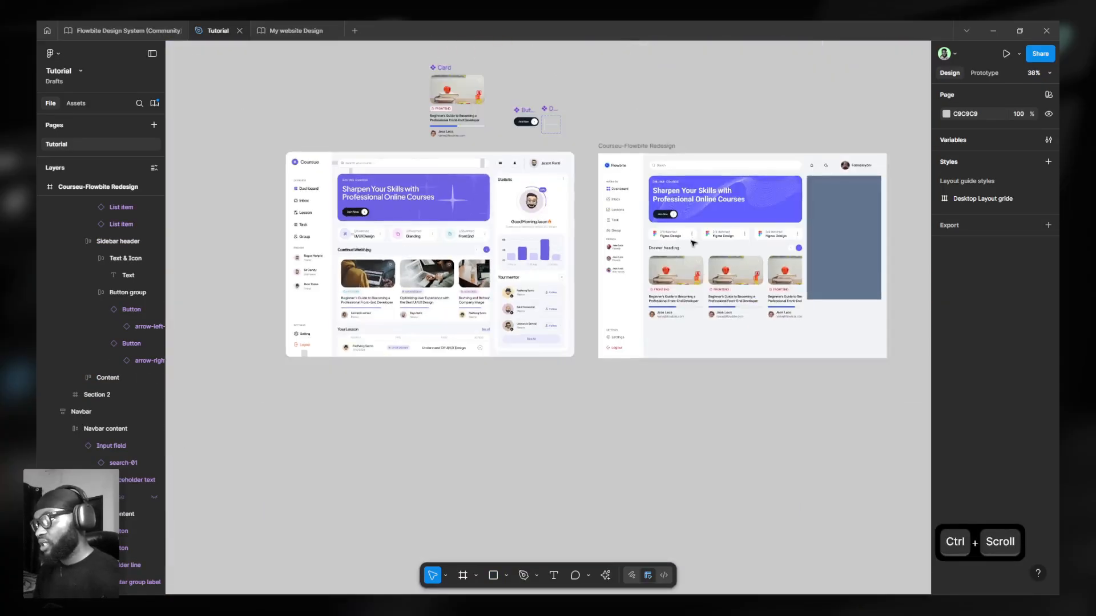
{"action": "scroll", "coordinate": [694, 244], "scroll_direction": "up", "scroll_amount": 4}
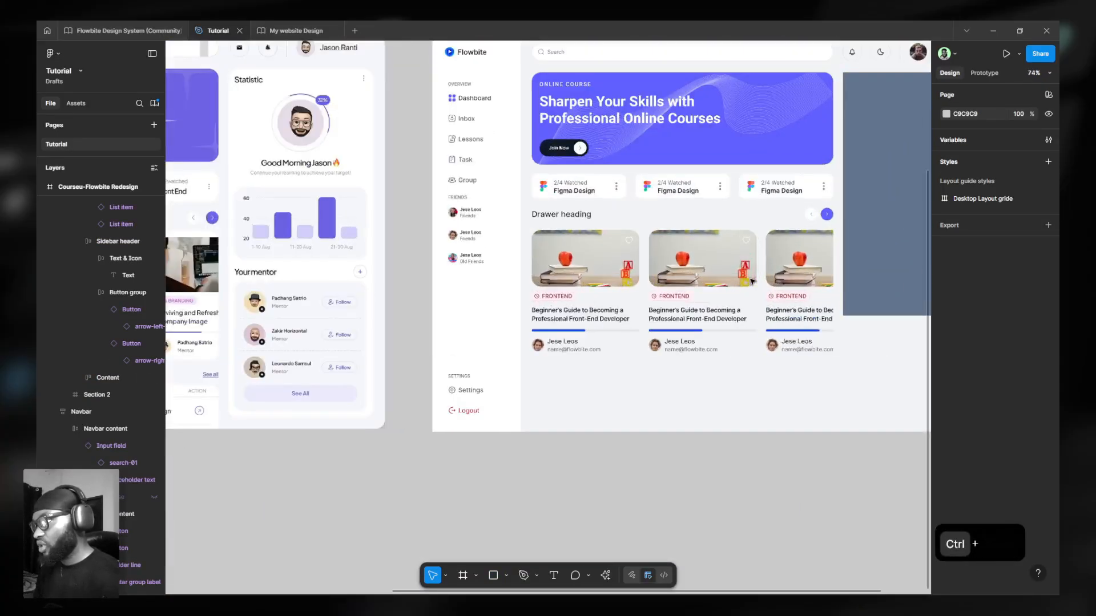
{"action": "left_click", "coordinate": [637, 161]}
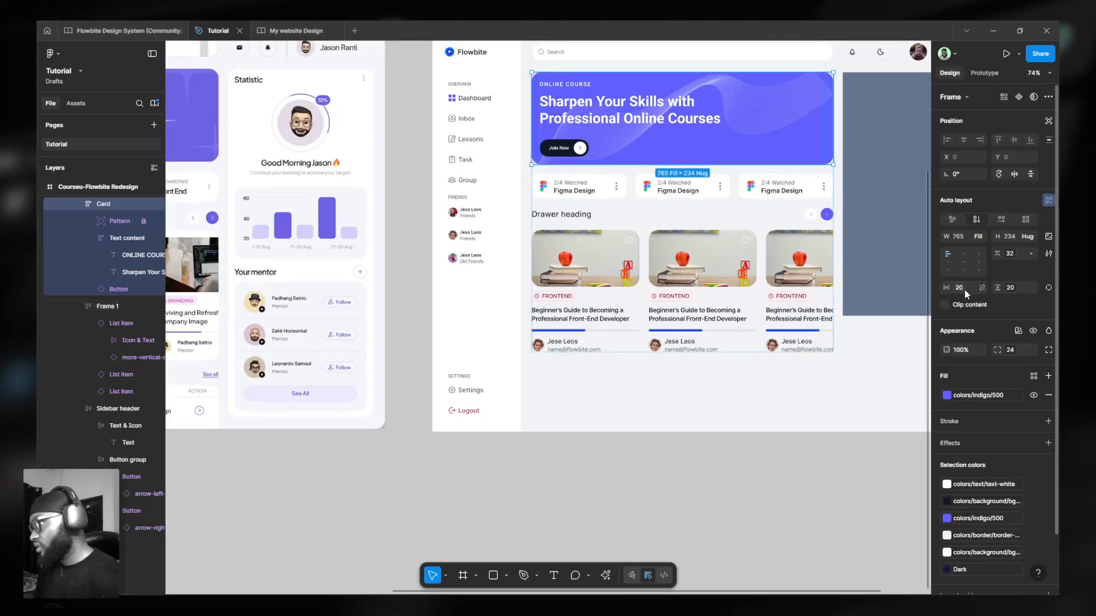
{"action": "left_click", "coordinate": [735, 270]}
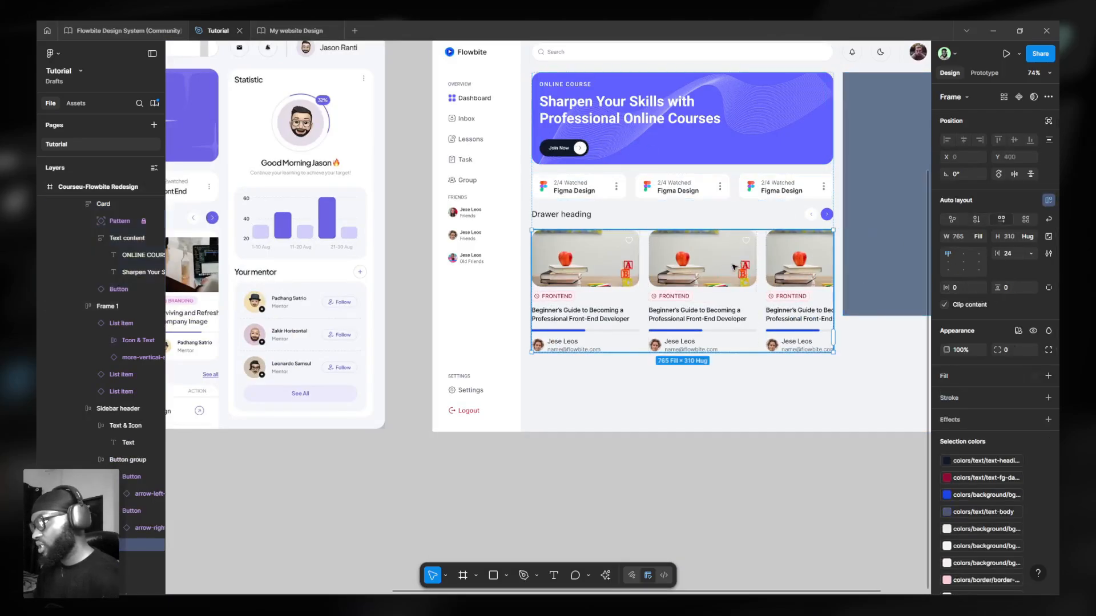
{"action": "left_click", "coordinate": [980, 287]}
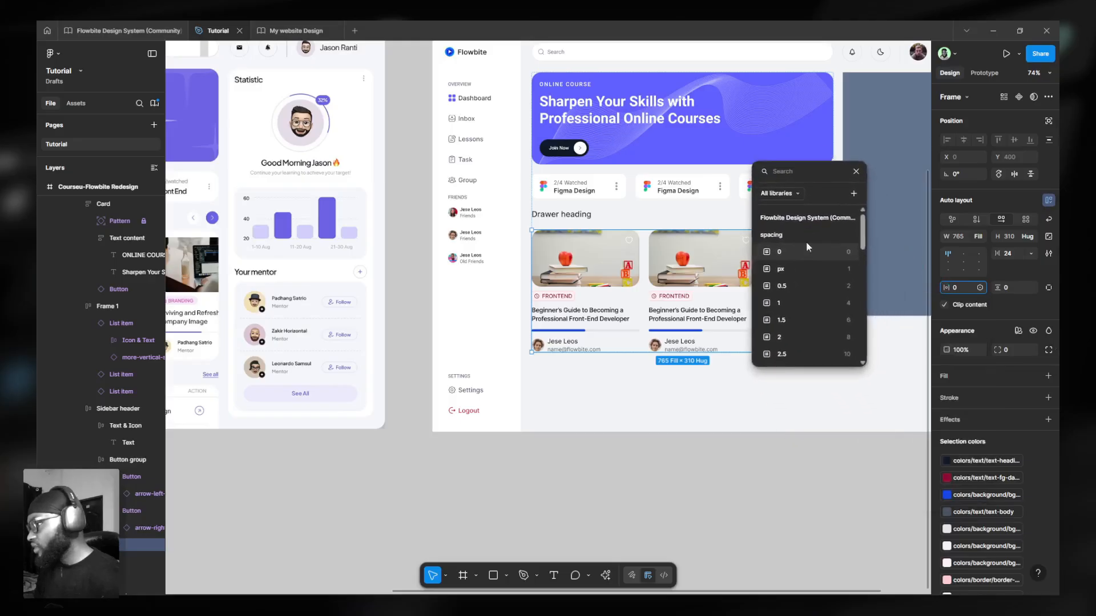
{"action": "scroll", "coordinate": [805, 321], "scroll_direction": "down", "scroll_amount": 1}
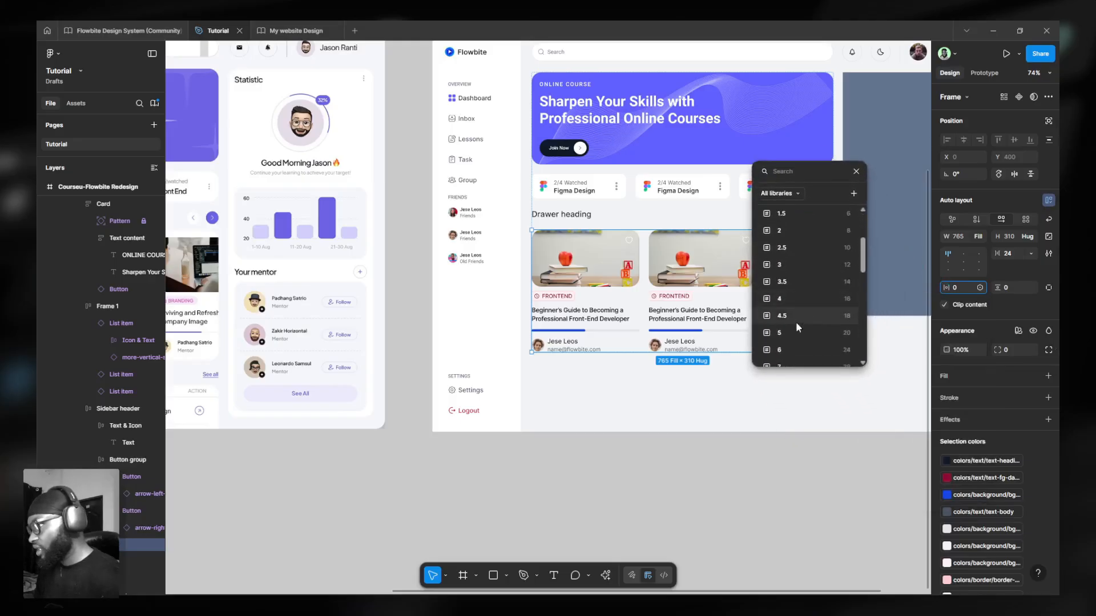
{"action": "left_click", "coordinate": [793, 333]}
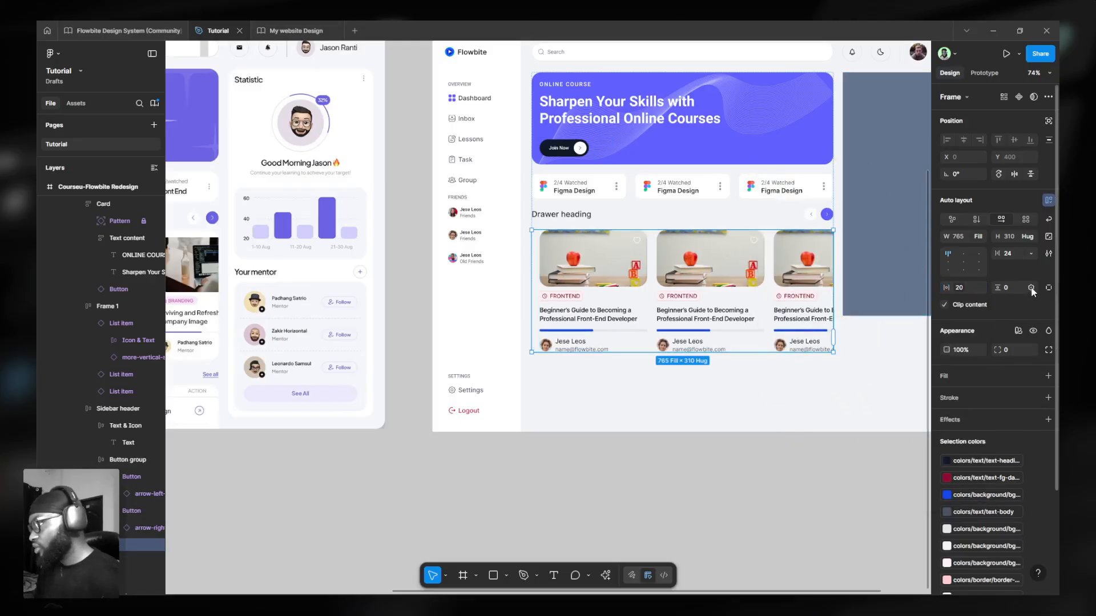
{"action": "left_click", "coordinate": [1031, 288]}
{"action": "scroll", "coordinate": [970, 416], "scroll_direction": "down", "scroll_amount": 3}
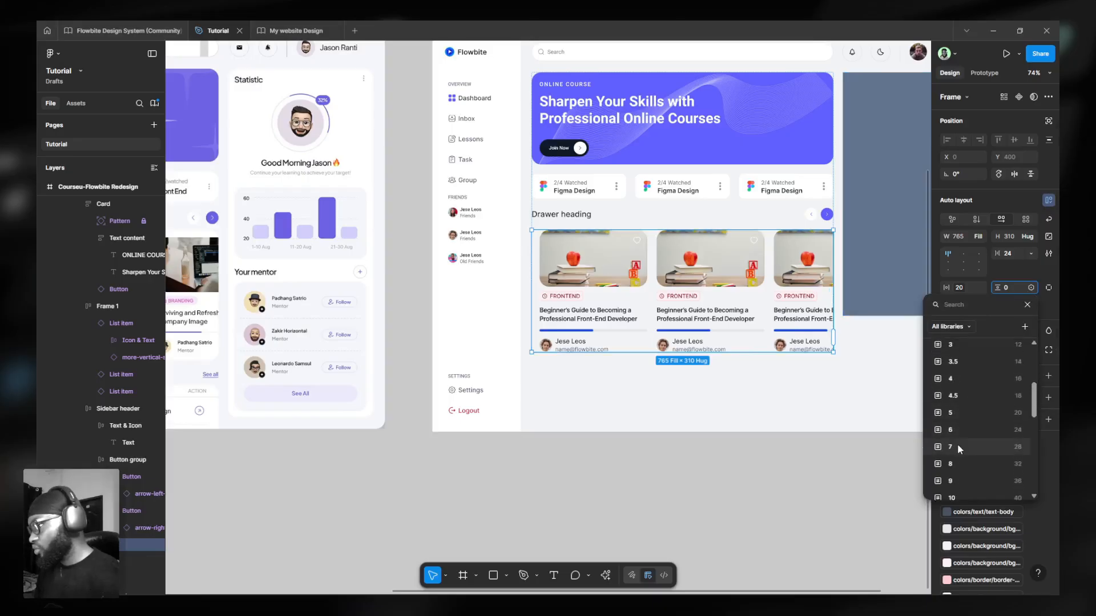
{"action": "left_click", "coordinate": [959, 413]}
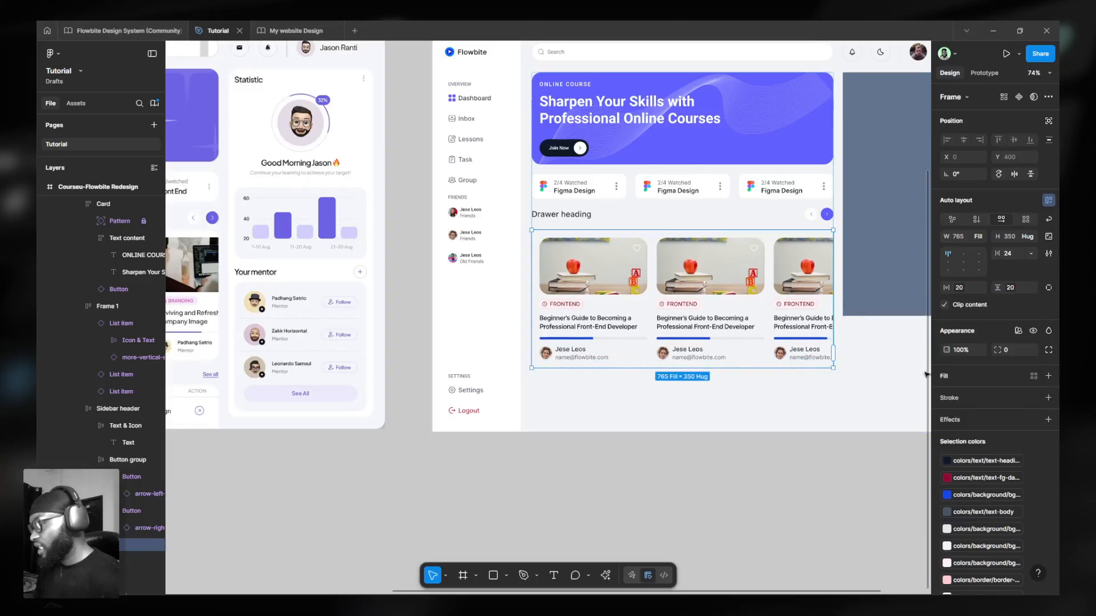
Fill the Content frame with the bg-primary colour from the Flowbite library.
{"action": "left_click", "coordinate": [1032, 376]}
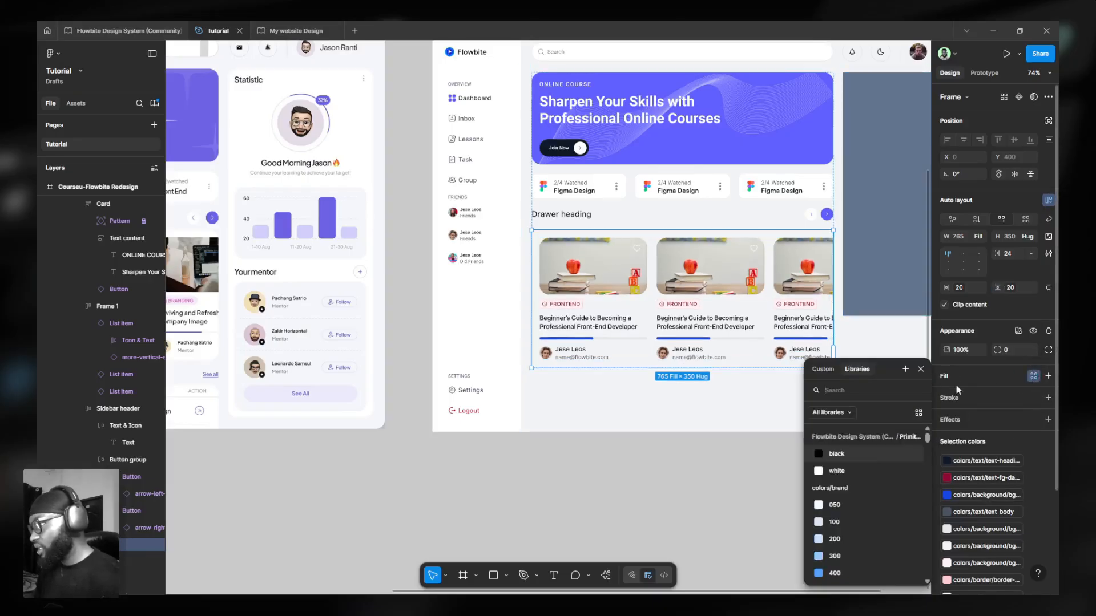
{"action": "left_click_drag", "start_coordinate": [888, 362], "coordinate": [862, 232]}
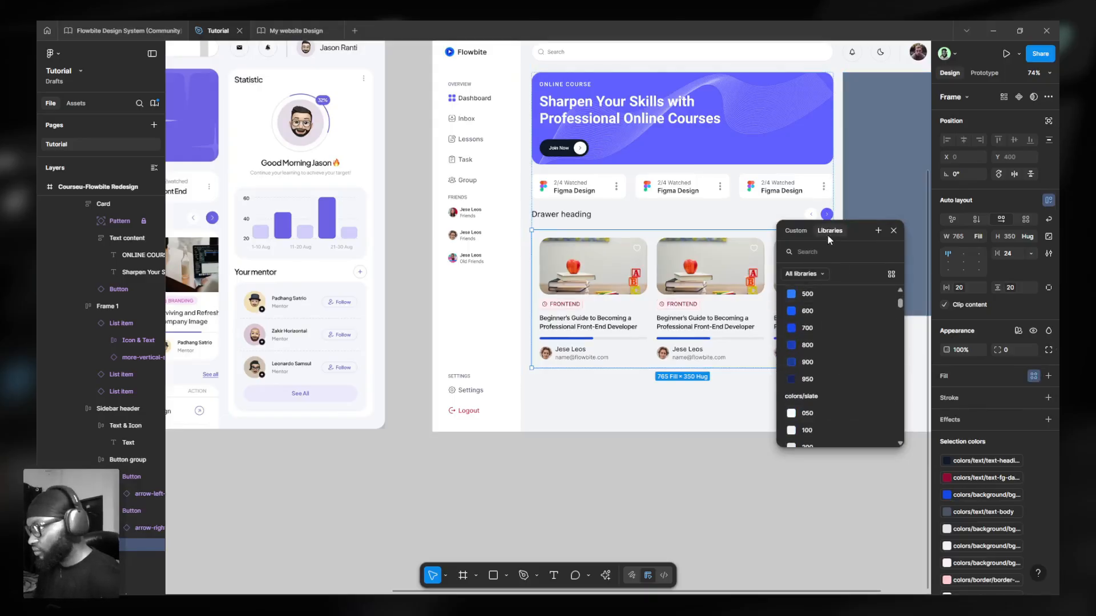
{"action": "left_click", "coordinate": [819, 251]}
{"action": "type", "text": "bg"}
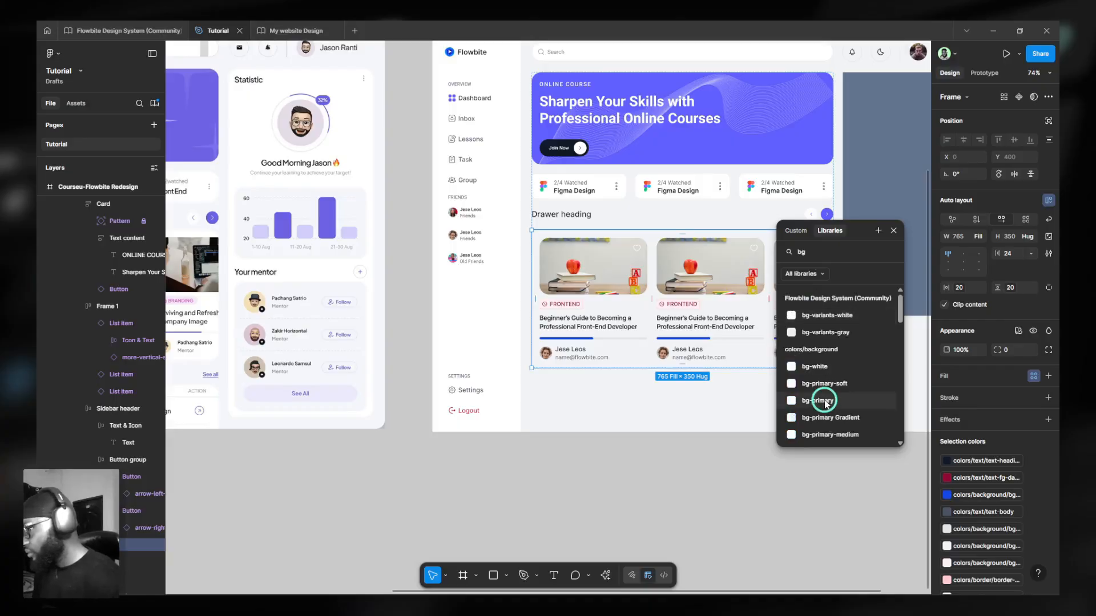
{"action": "left_click", "coordinate": [821, 399]}
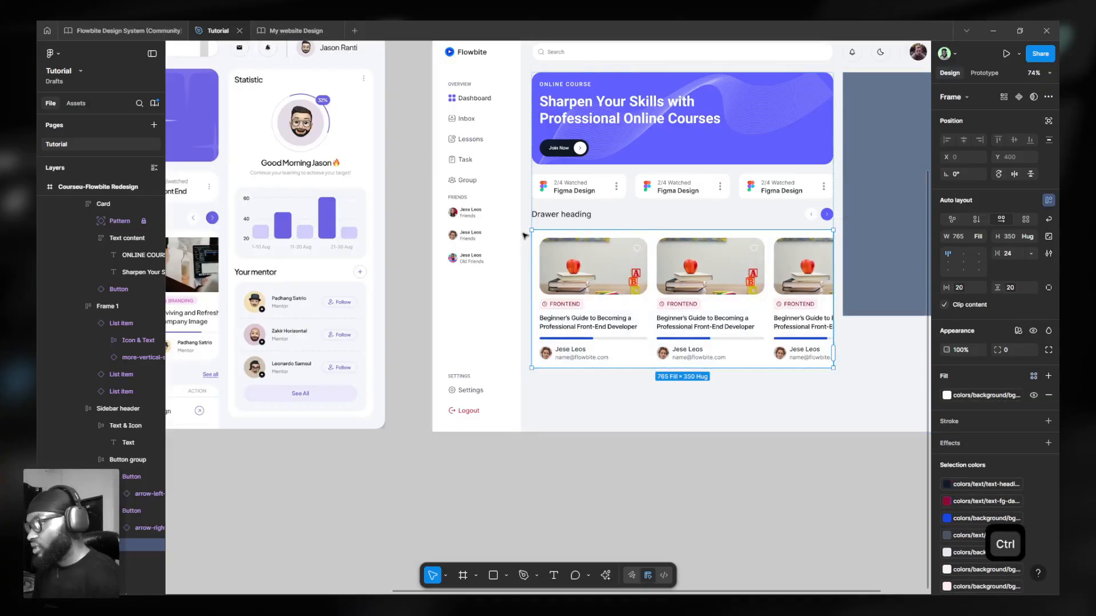
Apply the rounded-xl (24) variable to the Content frame's corner radius.
{"action": "scroll", "coordinate": [530, 238], "scroll_direction": "up", "scroll_amount": 5}
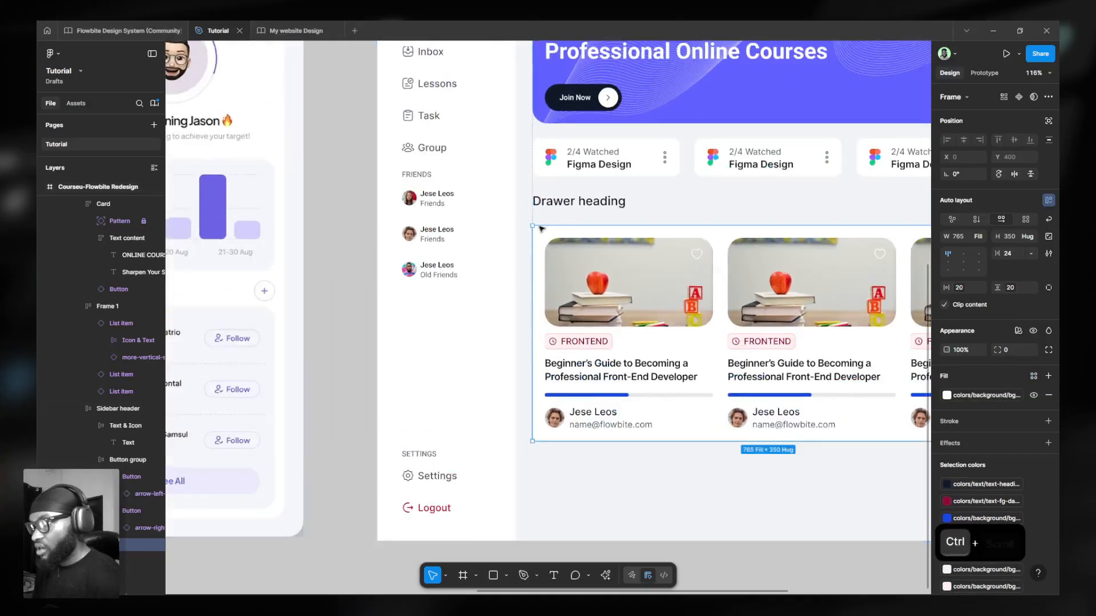
{"action": "left_click", "coordinate": [1031, 350]}
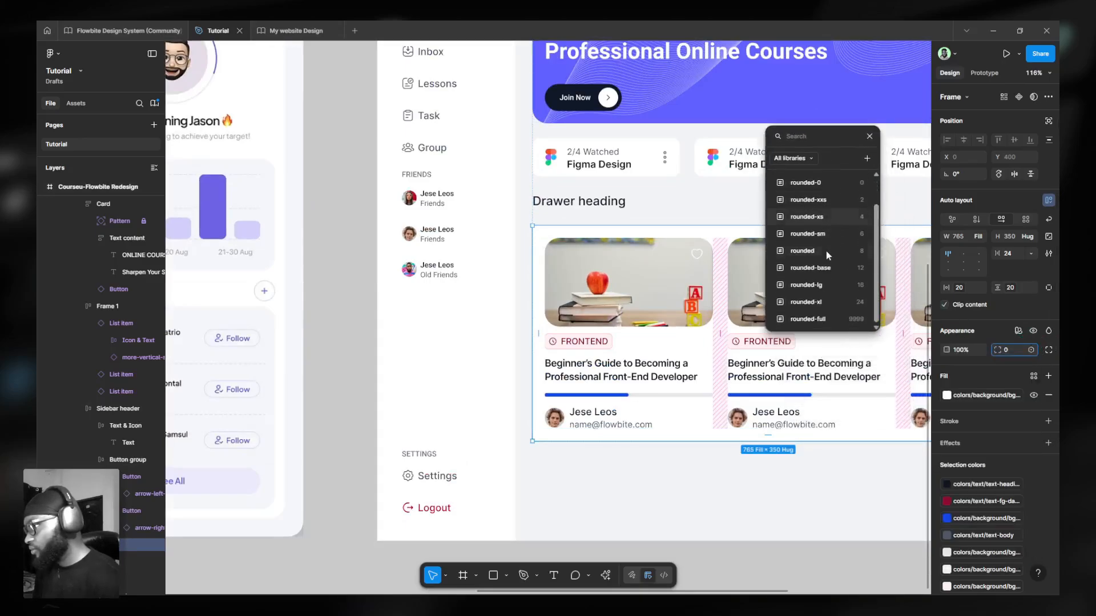
{"action": "left_click", "coordinate": [832, 301]}
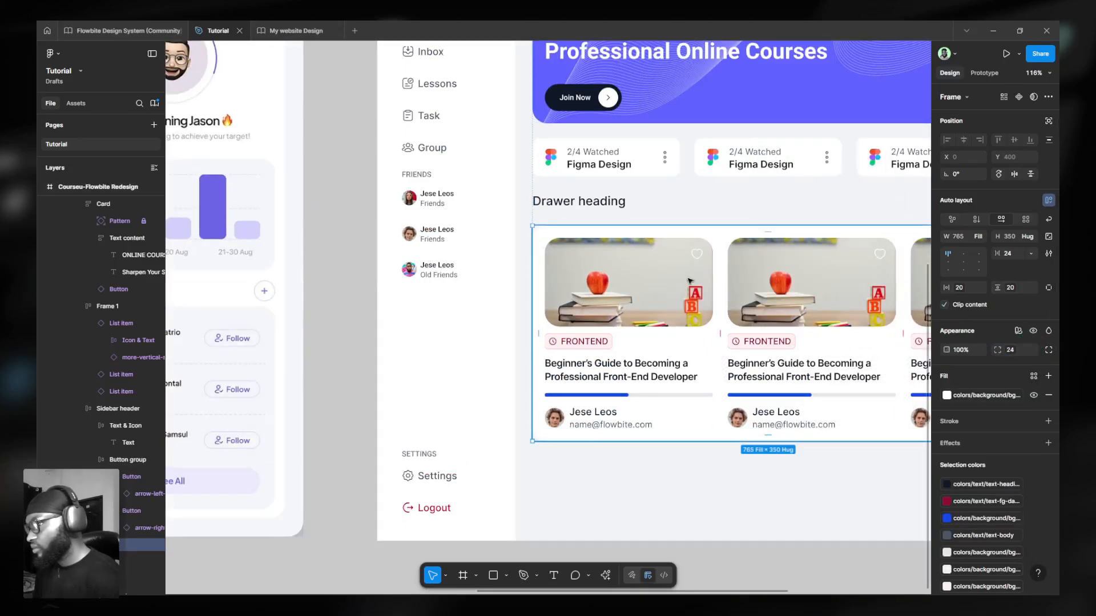
{"action": "key", "text": "ctrl"}
{"action": "left_click", "coordinate": [631, 489]}
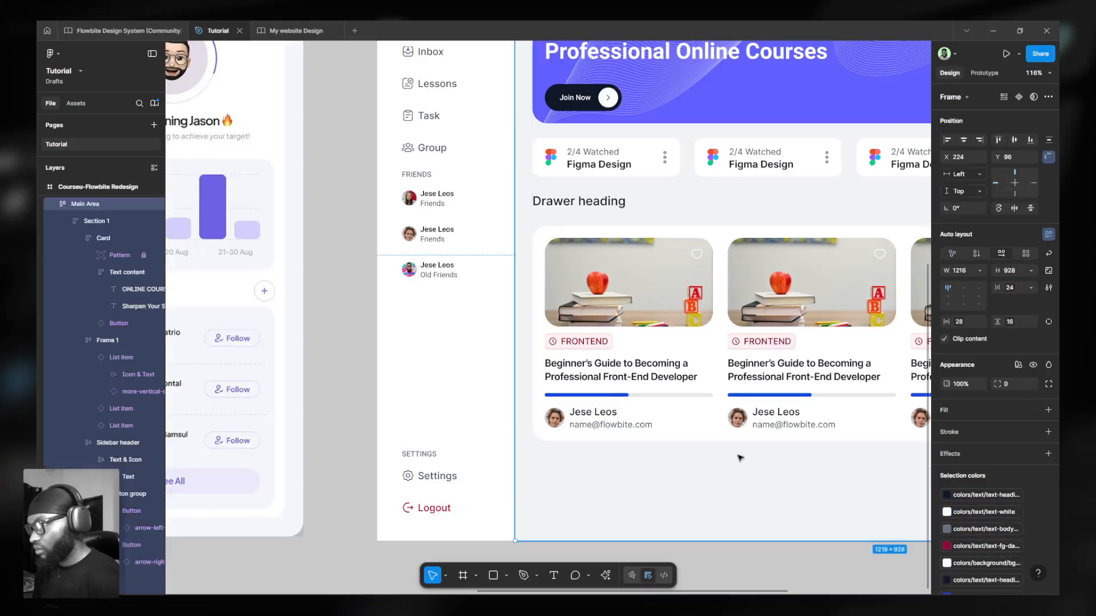
Wrap the Drawer heading row and the Content frame in a vertical auto layout frame and rename it Section.
{"action": "scroll", "coordinate": [679, 234], "scroll_direction": "right", "scroll_amount": 5}
{"action": "left_click", "coordinate": [680, 235], "text": "ctrl"}
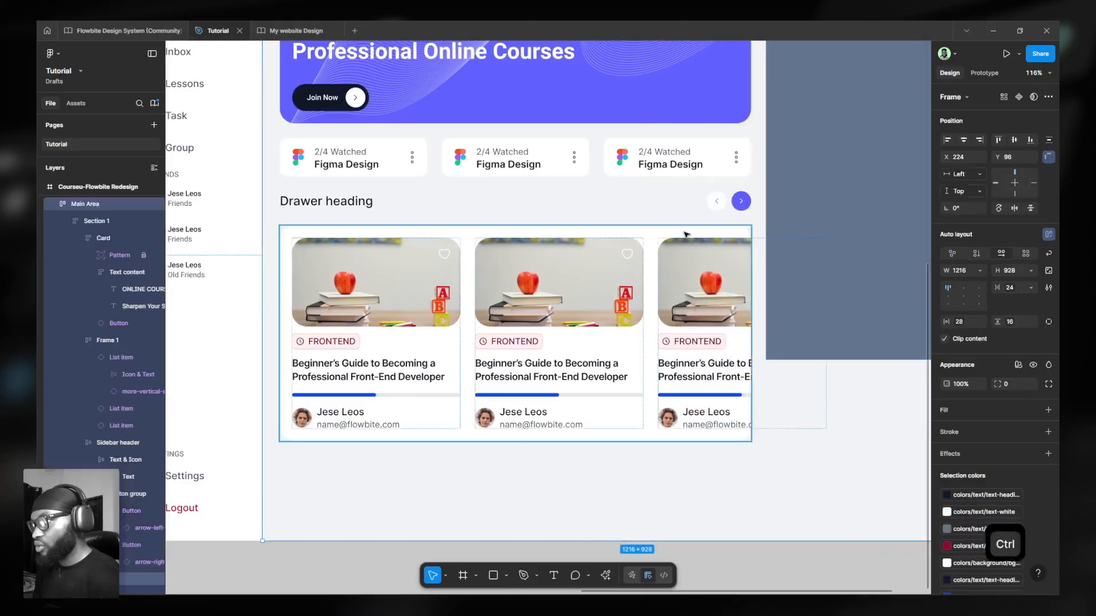
{"action": "scroll", "coordinate": [685, 235], "scroll_direction": "down", "scroll_amount": 3}
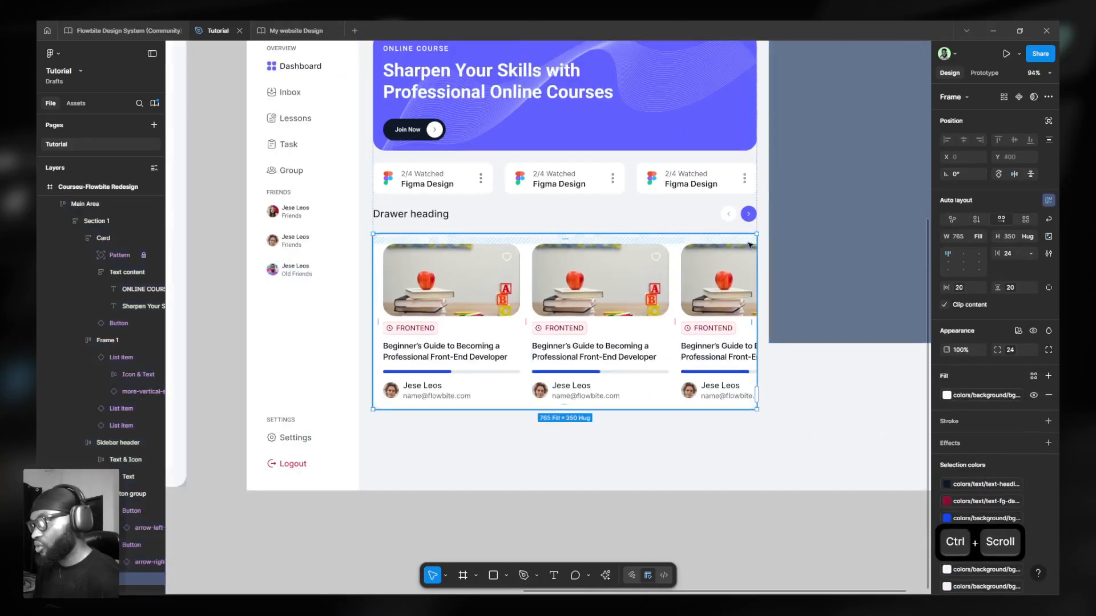
{"action": "left_click", "coordinate": [545, 213], "text": "shift"}
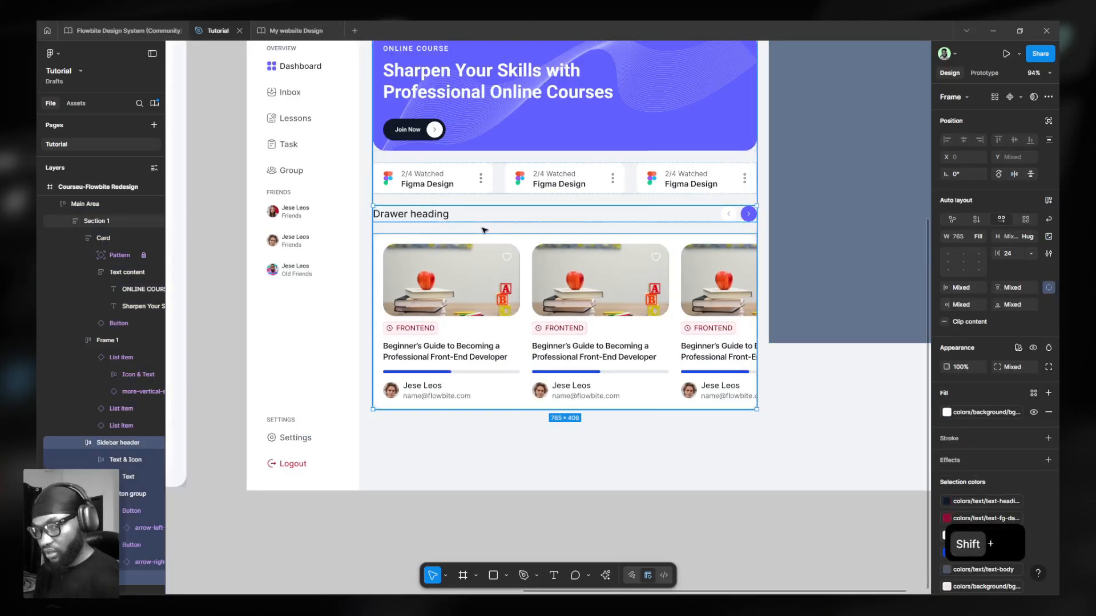
{"action": "key", "text": "shift+a"}
{"action": "key", "text": "ctrl+r"}
{"action": "type", "text": "S"}
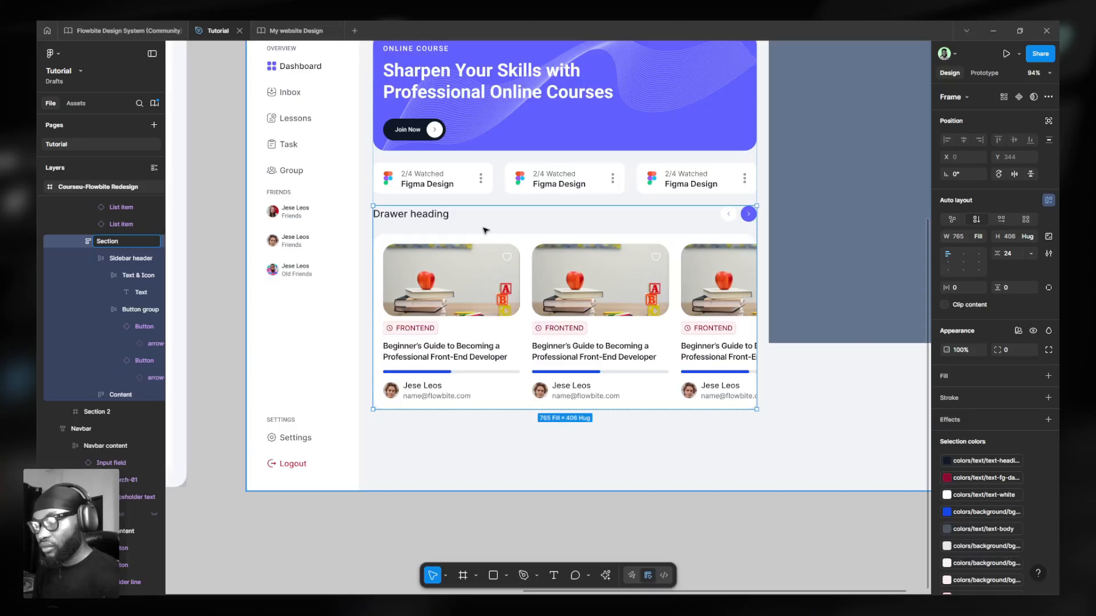
{"action": "key", "text": "Return"}
Measure the gap between the Continue Watching header and its card container in the reference with a temporary rectangle, and delete it.
{"action": "scroll", "coordinate": [677, 267], "scroll_direction": "down", "scroll_amount": 5}
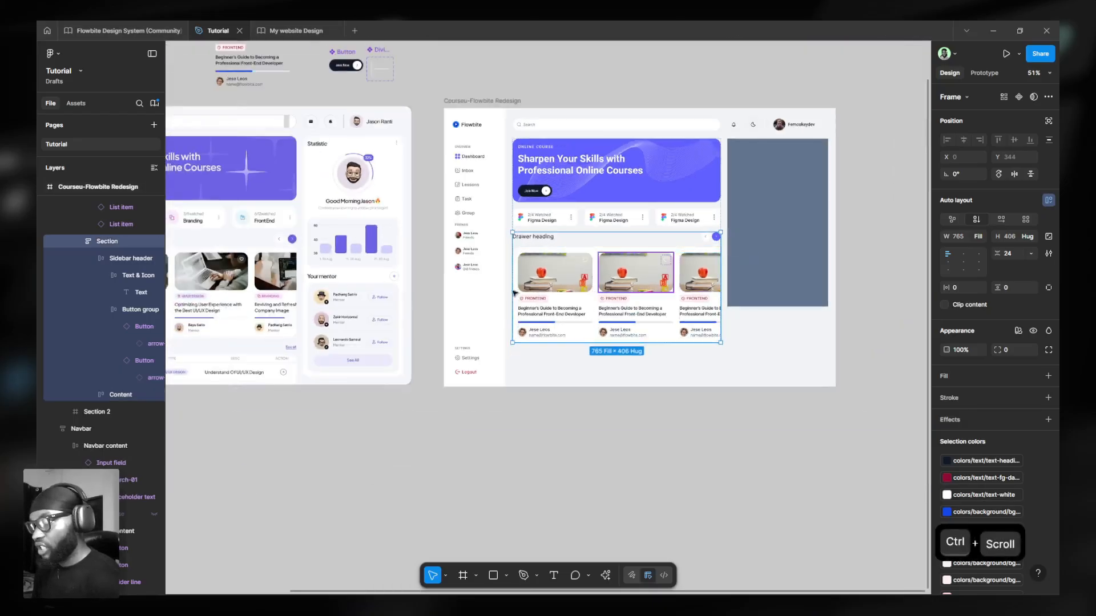
{"action": "scroll", "coordinate": [468, 267], "scroll_direction": "left", "scroll_amount": 3}
{"action": "scroll", "coordinate": [466, 261], "scroll_direction": "left", "scroll_amount": 2}
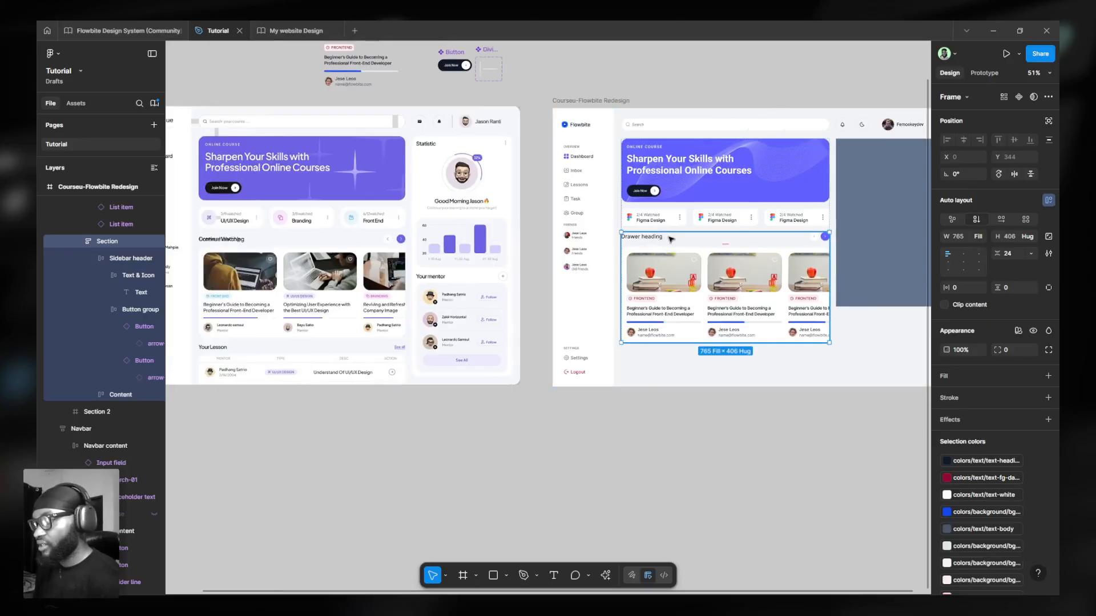
{"action": "scroll", "coordinate": [297, 260], "scroll_direction": "up", "scroll_amount": 5, "text": "ctrl"}
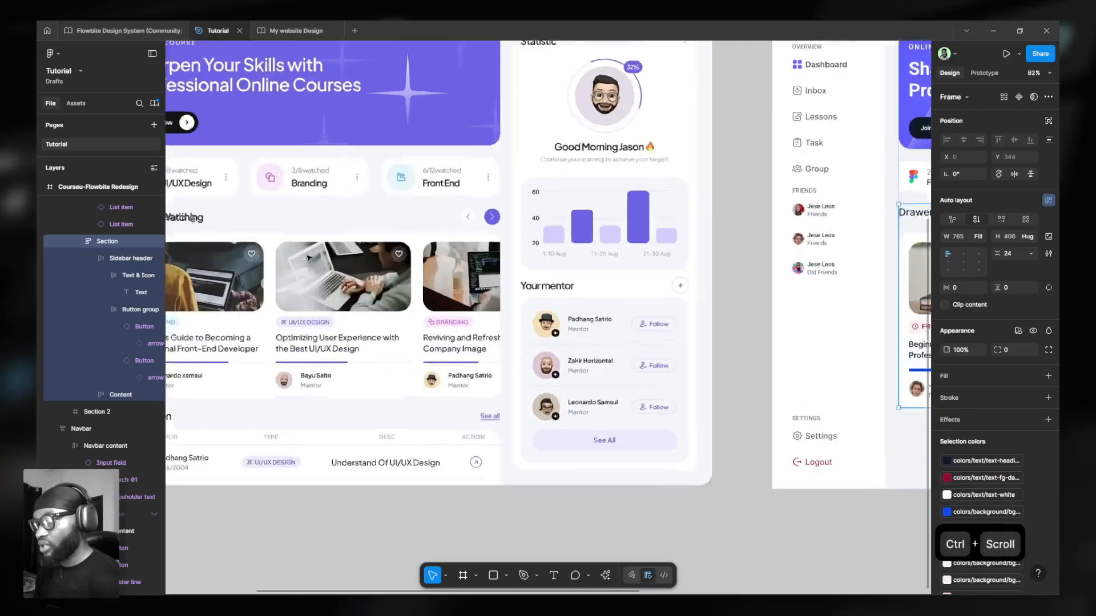
{"action": "scroll", "coordinate": [440, 234], "scroll_direction": "up", "scroll_amount": 4, "text": "ctrl"}
{"action": "key", "text": "r"}
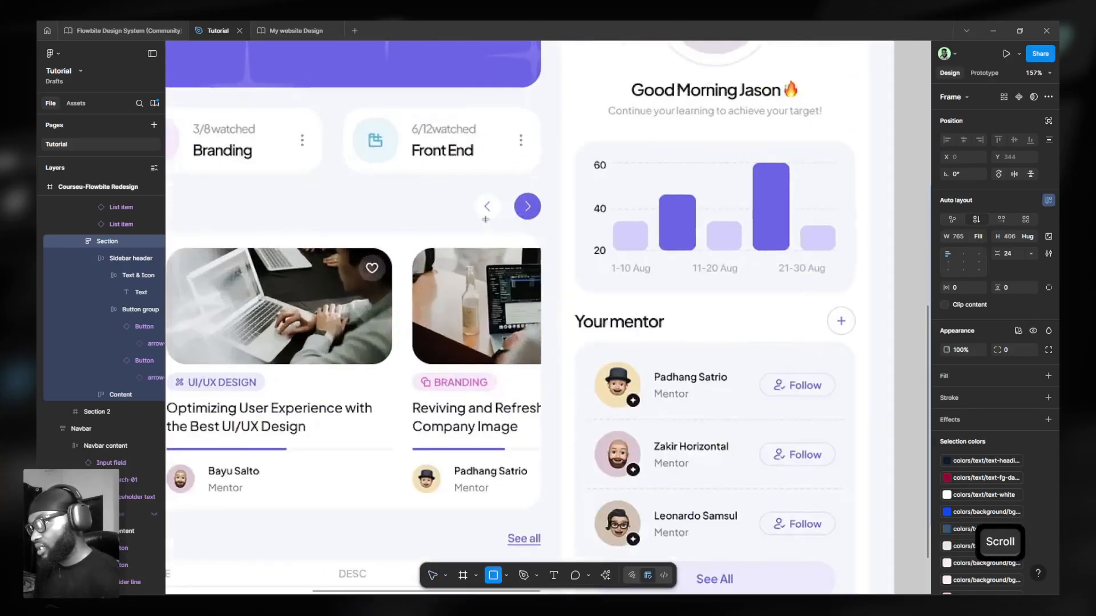
{"action": "left_click_drag", "start_coordinate": [486, 219], "coordinate": [500, 232]}
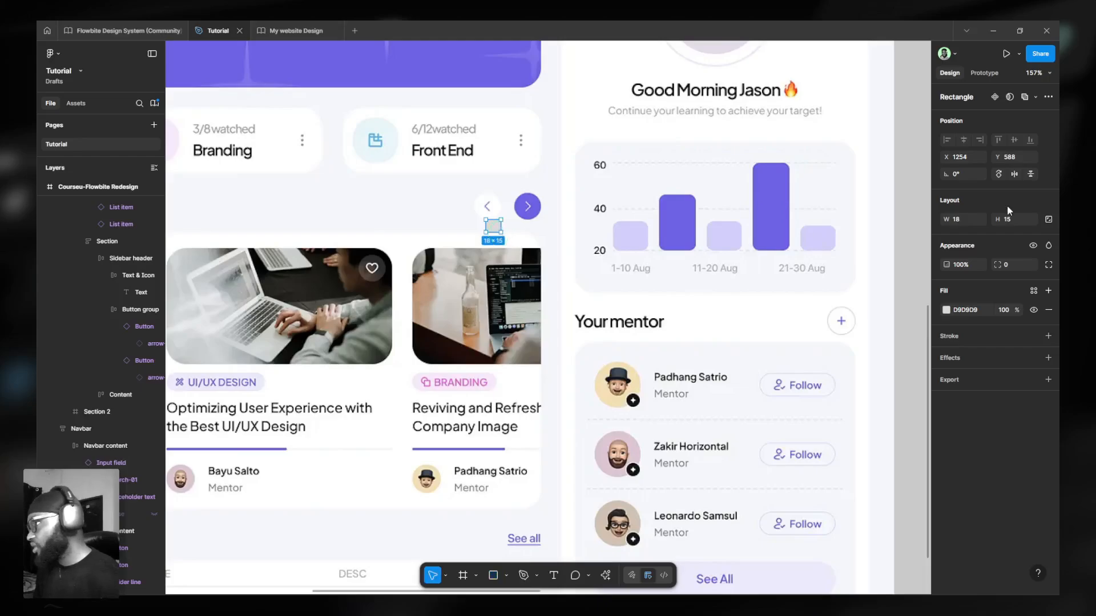
{"action": "left_click", "coordinate": [921, 236]}
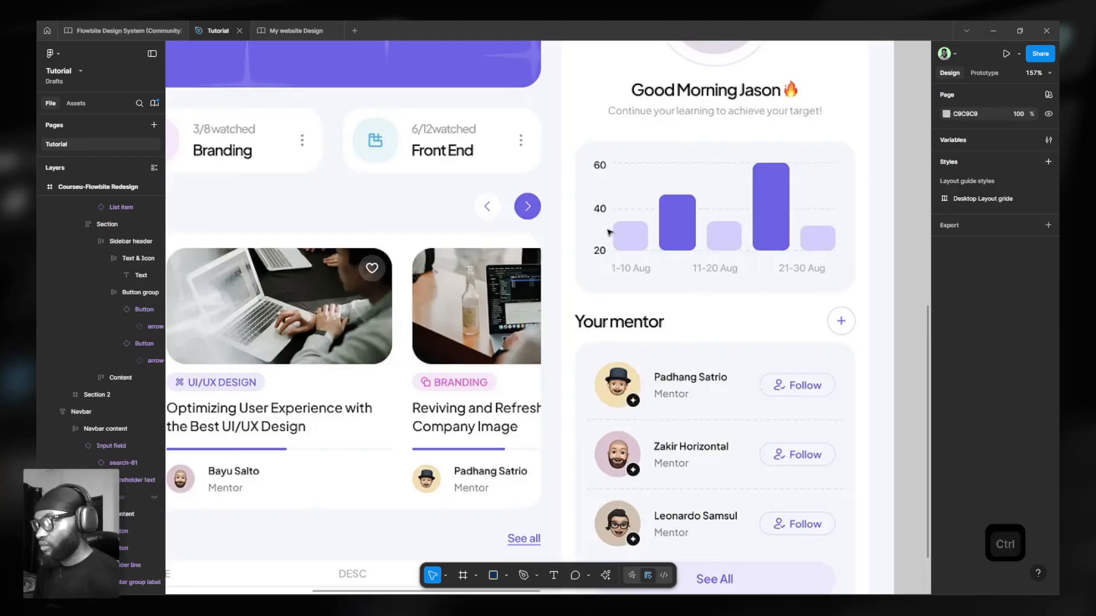
Apply a 16 spacing variable to the Section frame's vertical gap between the heading row and the Content frame.
{"action": "scroll", "coordinate": [606, 231], "scroll_direction": "down", "scroll_amount": 3, "text": "ctrl"}
{"action": "scroll", "coordinate": [596, 236], "scroll_direction": "right", "scroll_amount": 6}
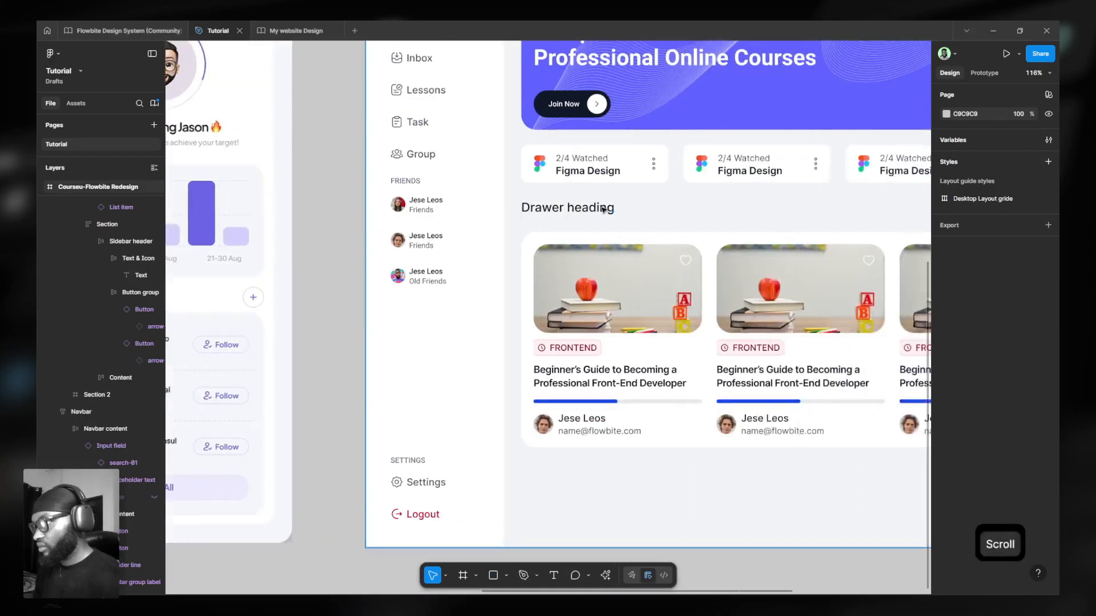
{"action": "left_click", "coordinate": [605, 209], "text": "ctrl"}
{"action": "key", "text": "shift+Return"}
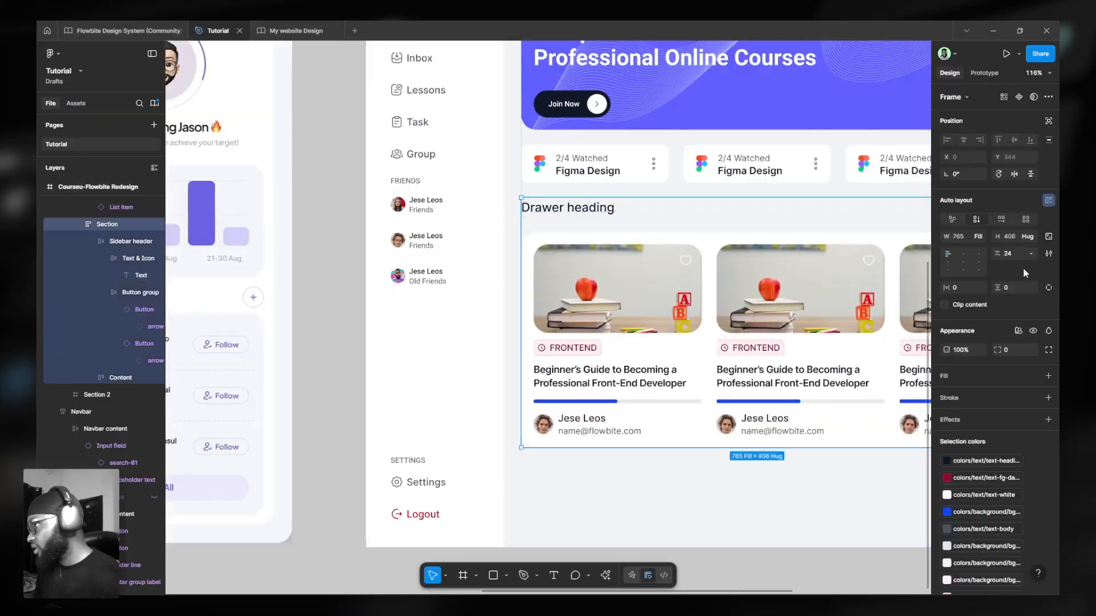
{"action": "left_click", "coordinate": [1009, 255]}
{"action": "left_click", "coordinate": [1031, 255]}
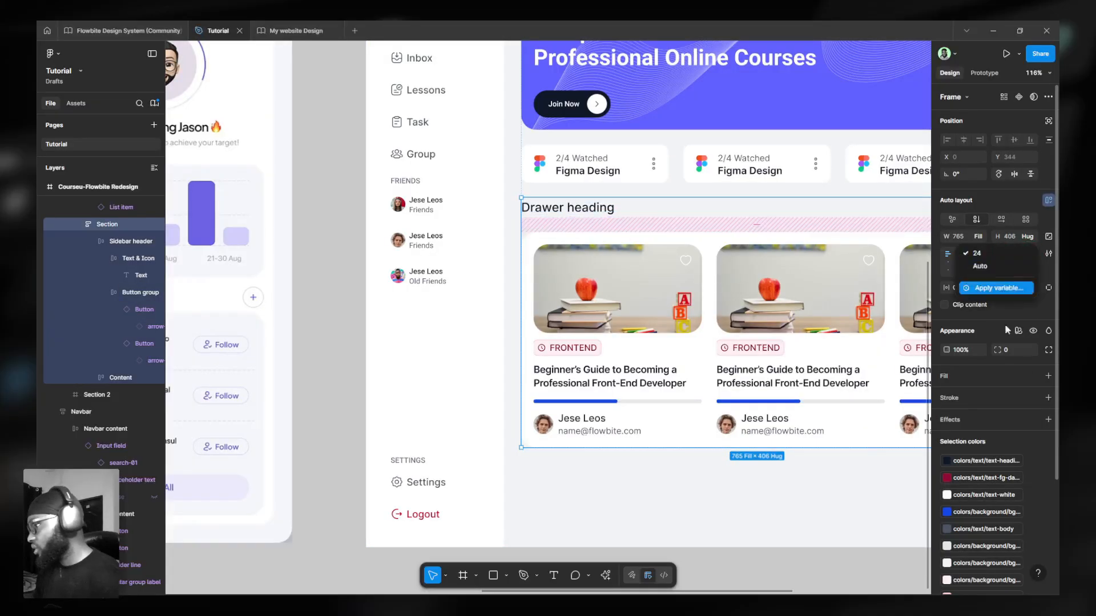
{"action": "left_click", "coordinate": [1009, 289]}
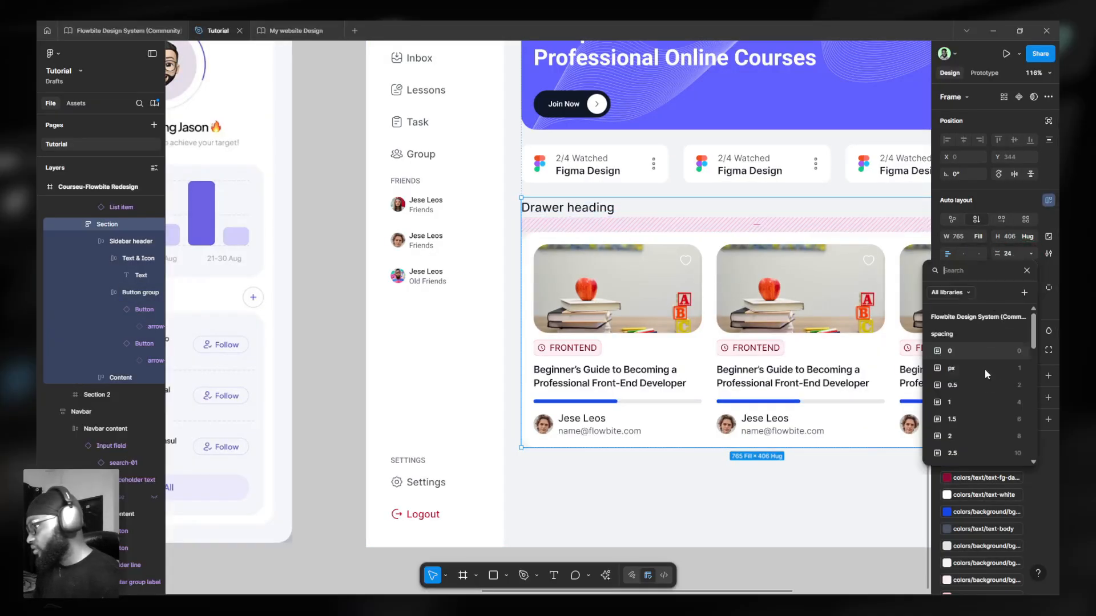
{"action": "left_click", "coordinate": [973, 398]}
{"action": "scroll", "coordinate": [604, 186], "scroll_direction": "down", "scroll_amount": 5}
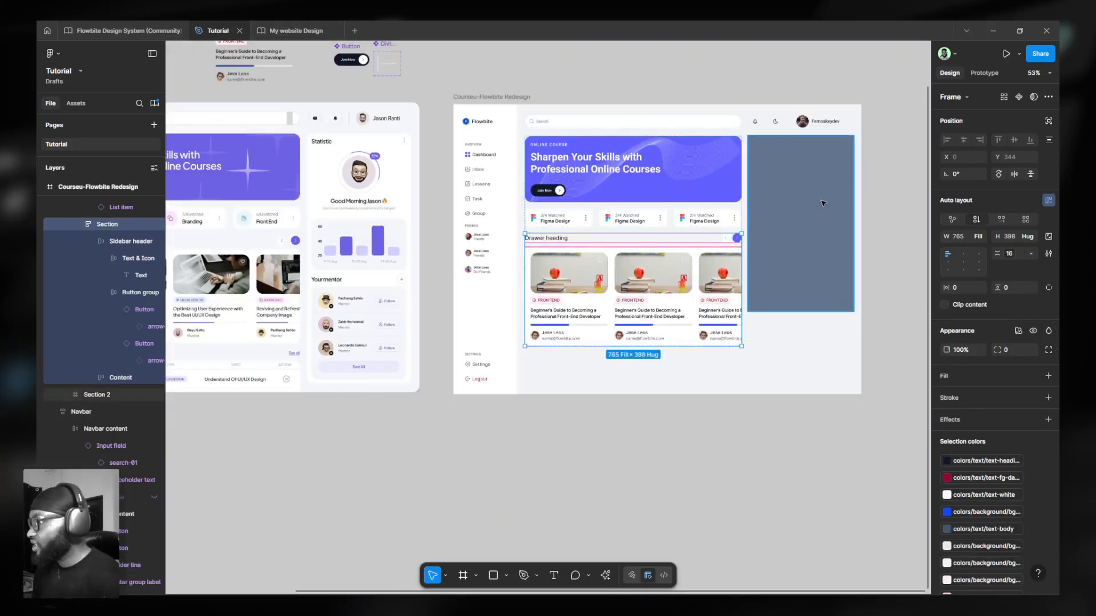
{"action": "key", "text": "ctrl"}
{"action": "scroll", "coordinate": [499, 281], "scroll_direction": "left", "scroll_amount": 3}
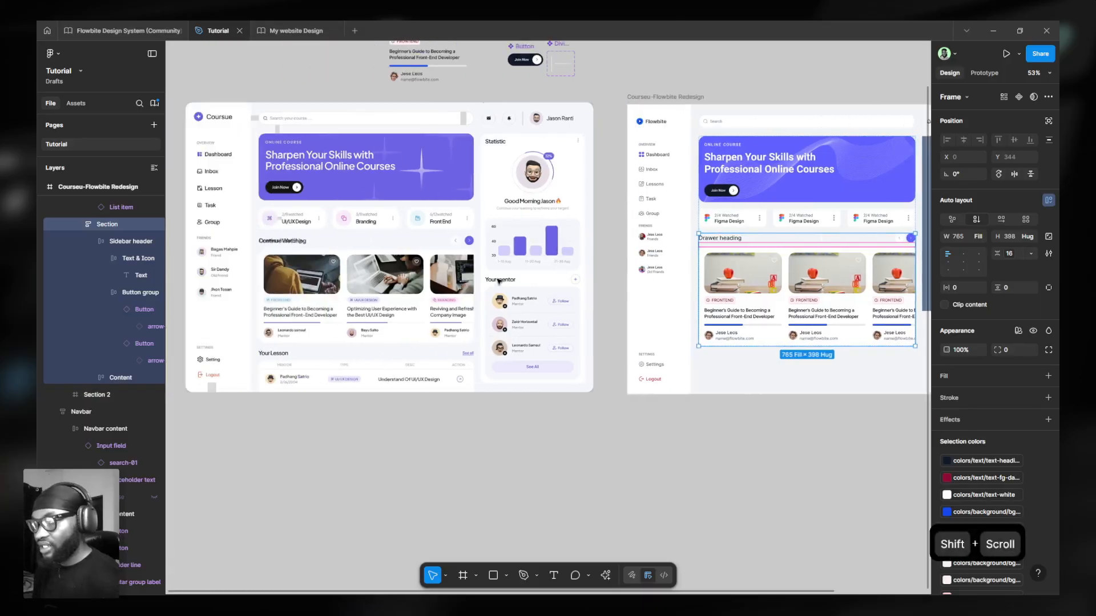
{"action": "scroll", "coordinate": [317, 378], "scroll_direction": "up", "scroll_amount": 3}
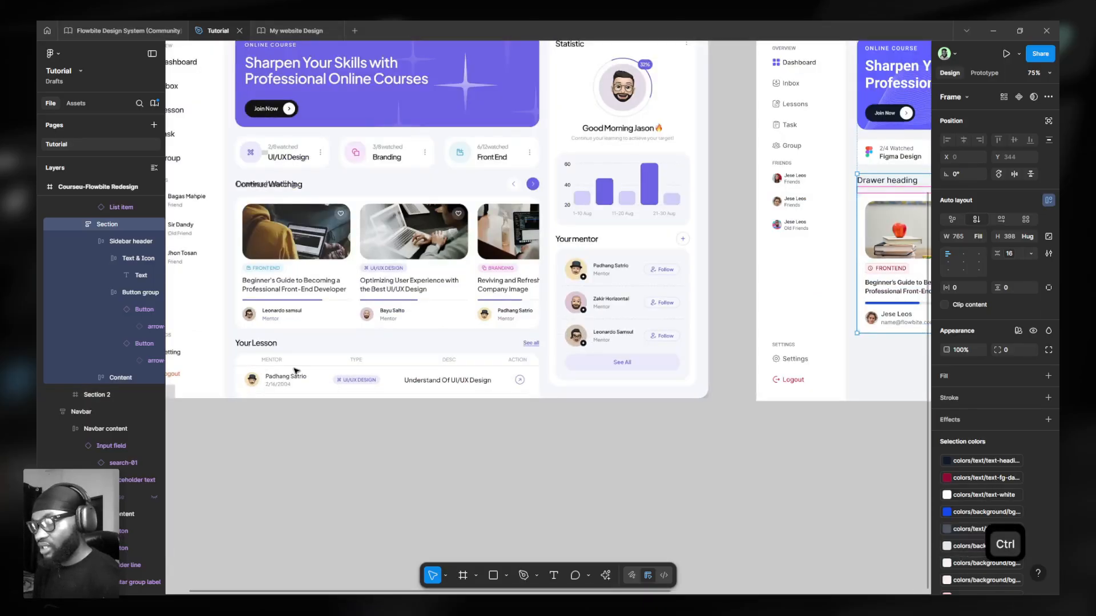
{"action": "scroll", "coordinate": [296, 371], "scroll_direction": "up", "scroll_amount": 3}
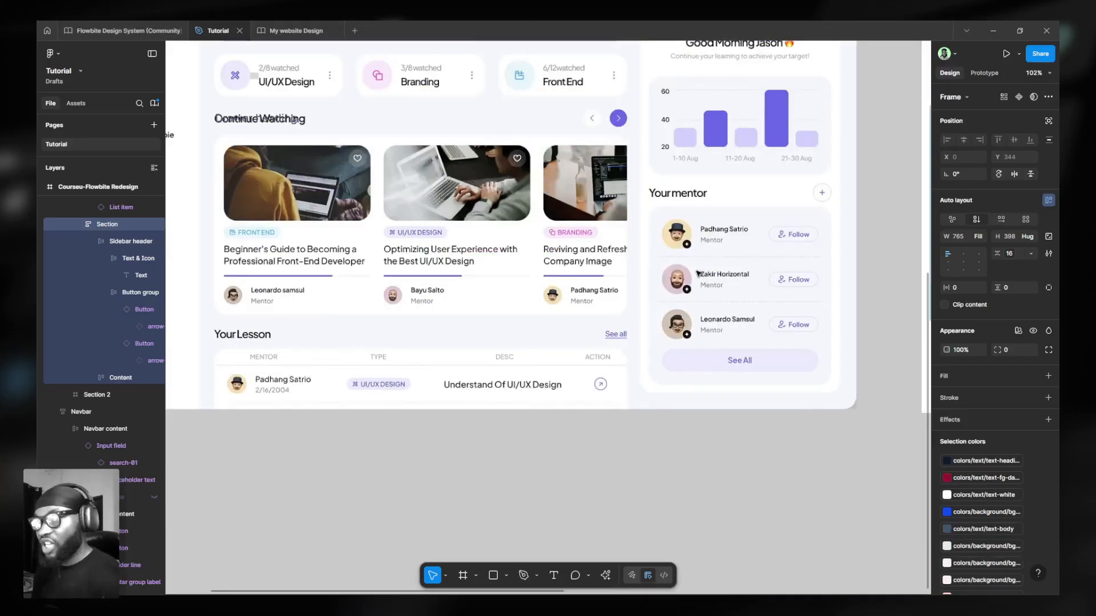
Duplicate the course-card Section frame directly beneath the original in the redesign.
{"action": "scroll", "coordinate": [549, 235], "scroll_direction": "down", "scroll_amount": 10}
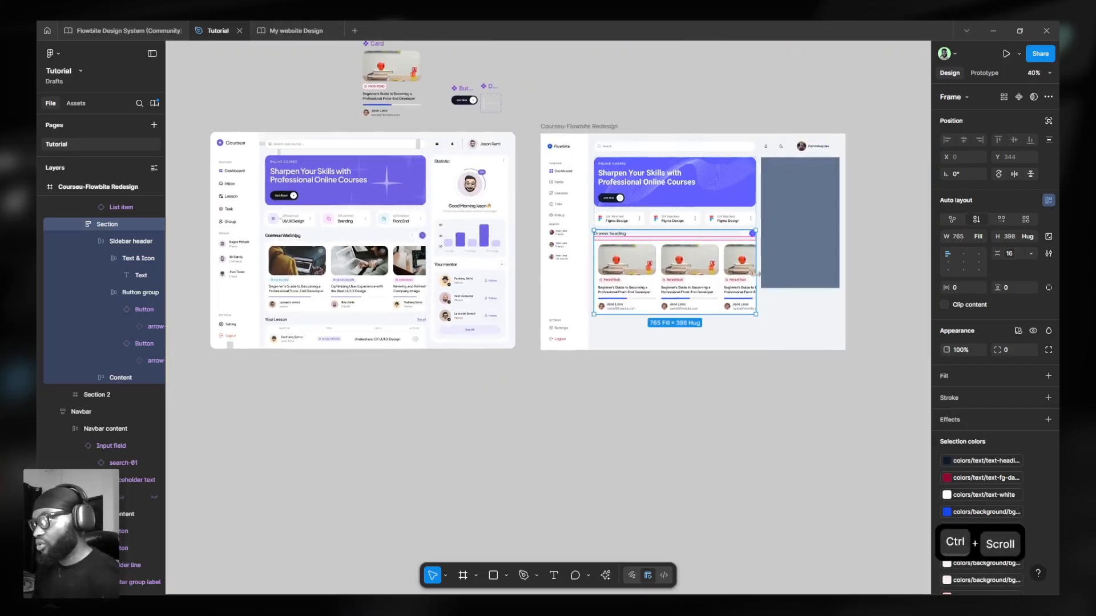
{"action": "scroll", "coordinate": [825, 258], "scroll_direction": "up", "scroll_amount": 3}
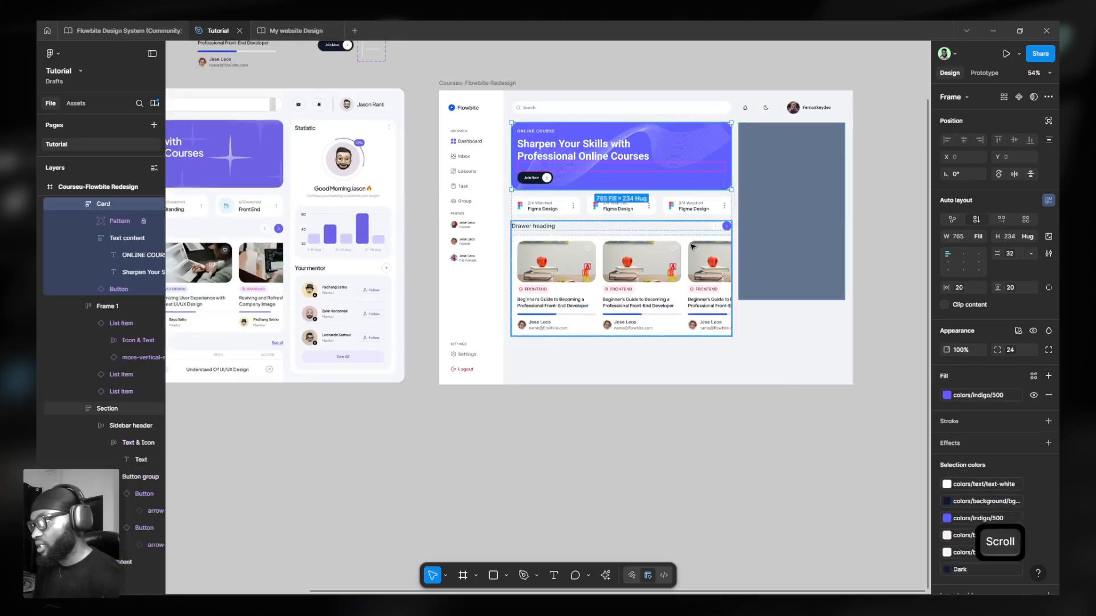
{"action": "key", "text": "ctrl+d"}
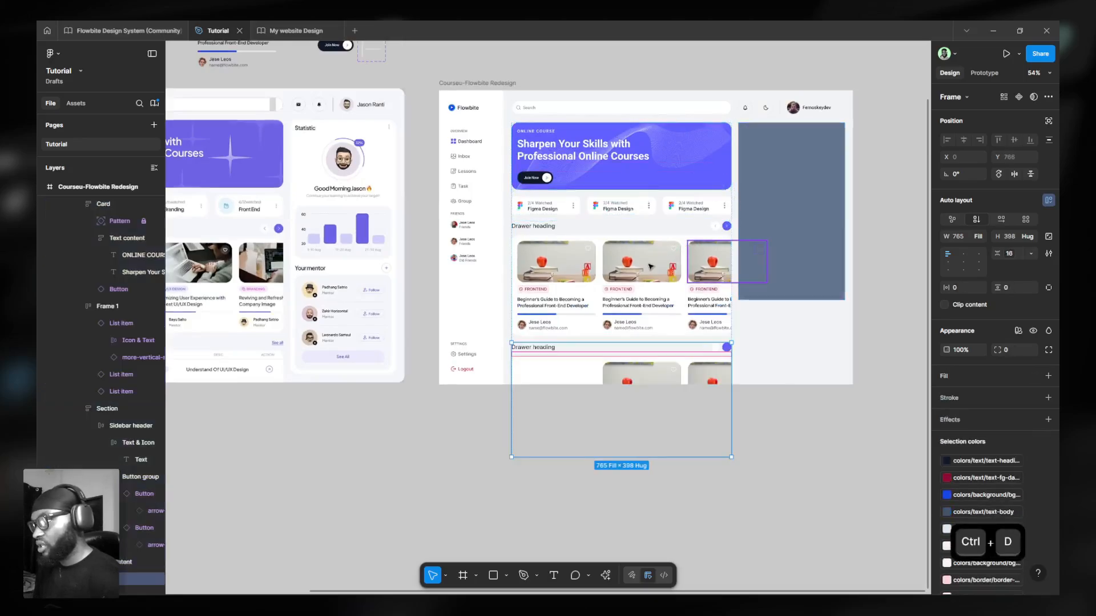
Extend the Courseu-Flowbite Redesign frame downward to a height of about 1465.
{"action": "left_click", "coordinate": [752, 383]}
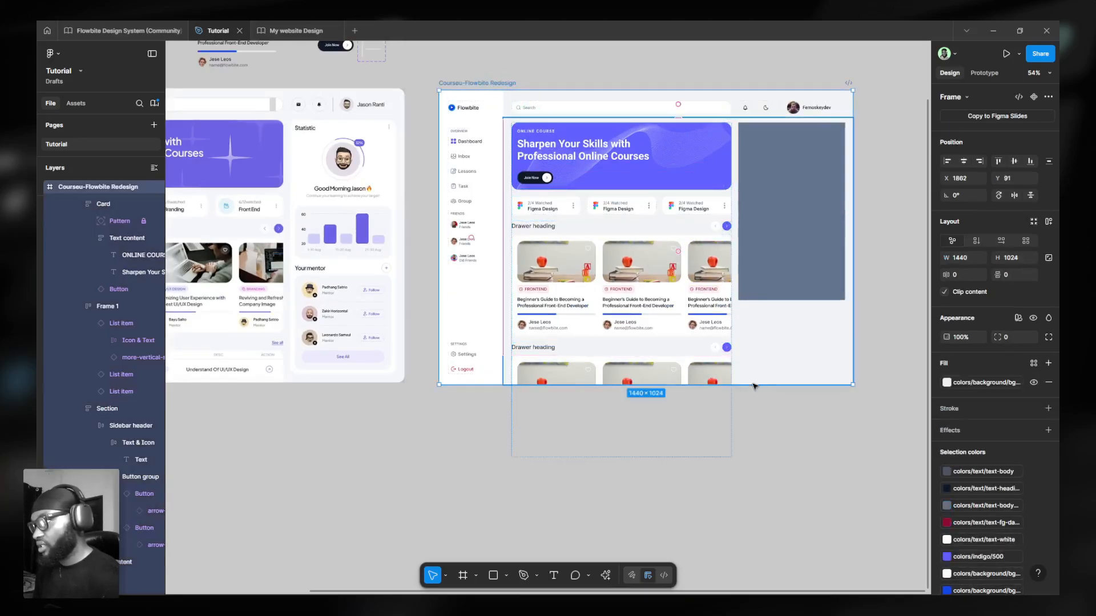
{"action": "key", "text": "ctrl+z"}
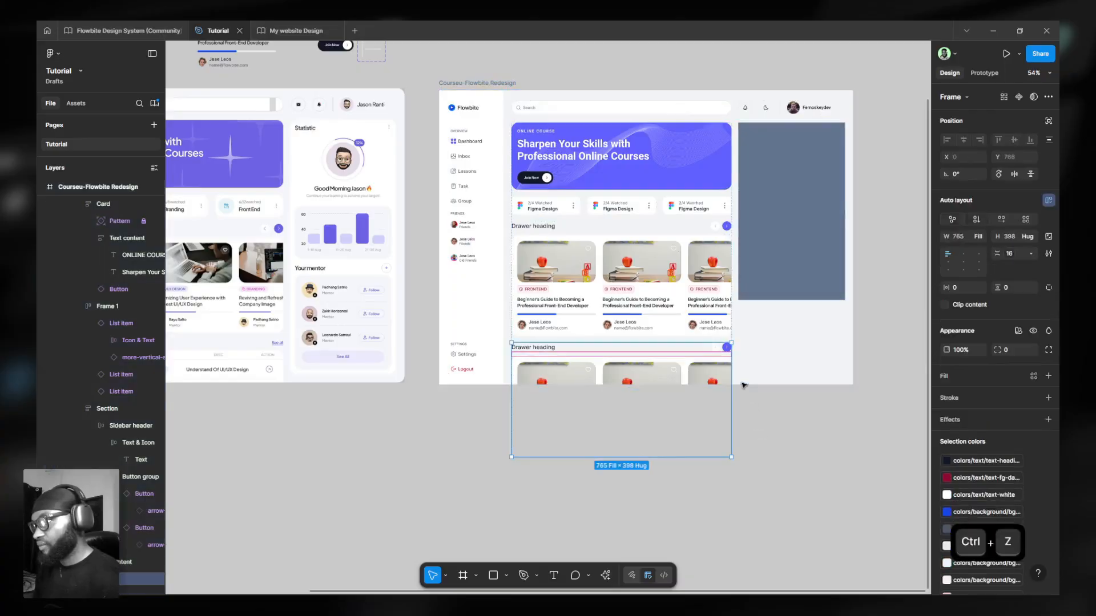
{"action": "left_click", "coordinate": [759, 384]}
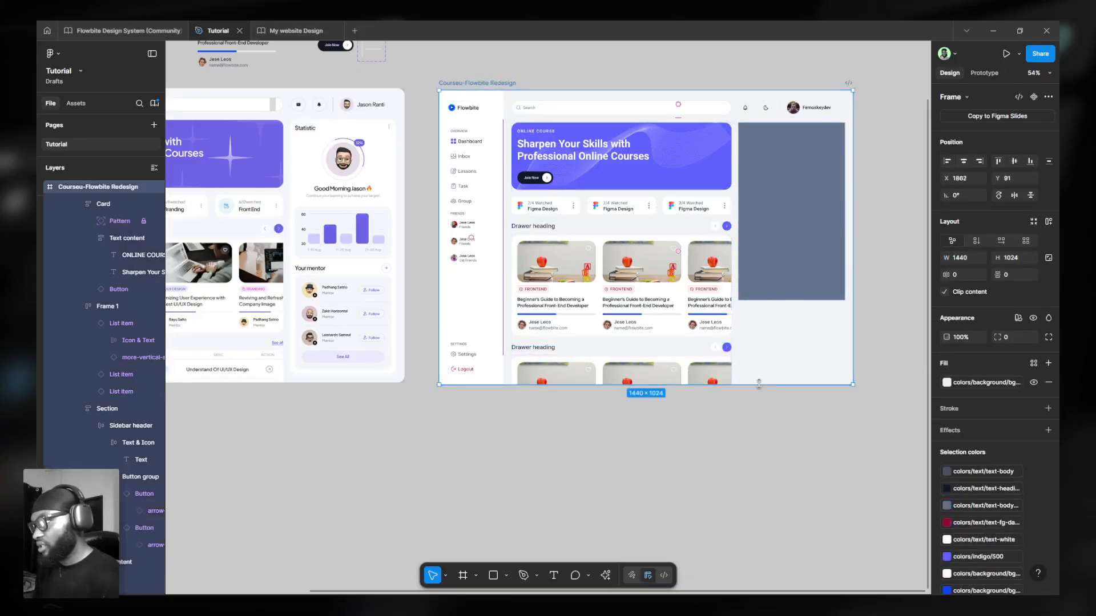
{"action": "left_click_drag", "start_coordinate": [760, 397], "coordinate": [763, 512]}
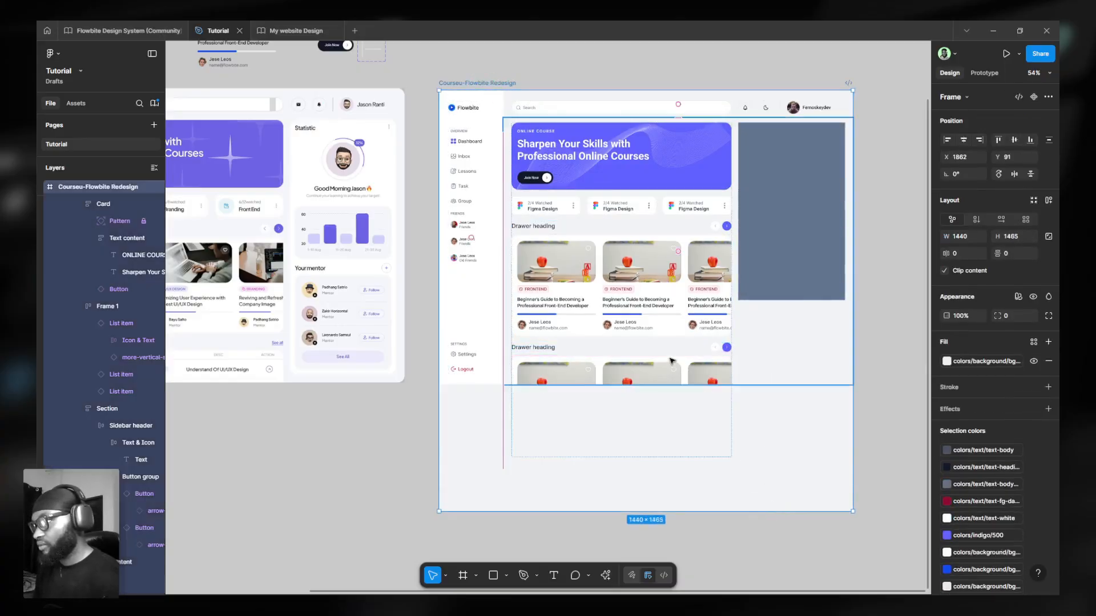
Set the Main Area frame's height to hug its contents.
{"action": "left_click", "coordinate": [672, 361]}
{"action": "left_click", "coordinate": [1030, 269]}
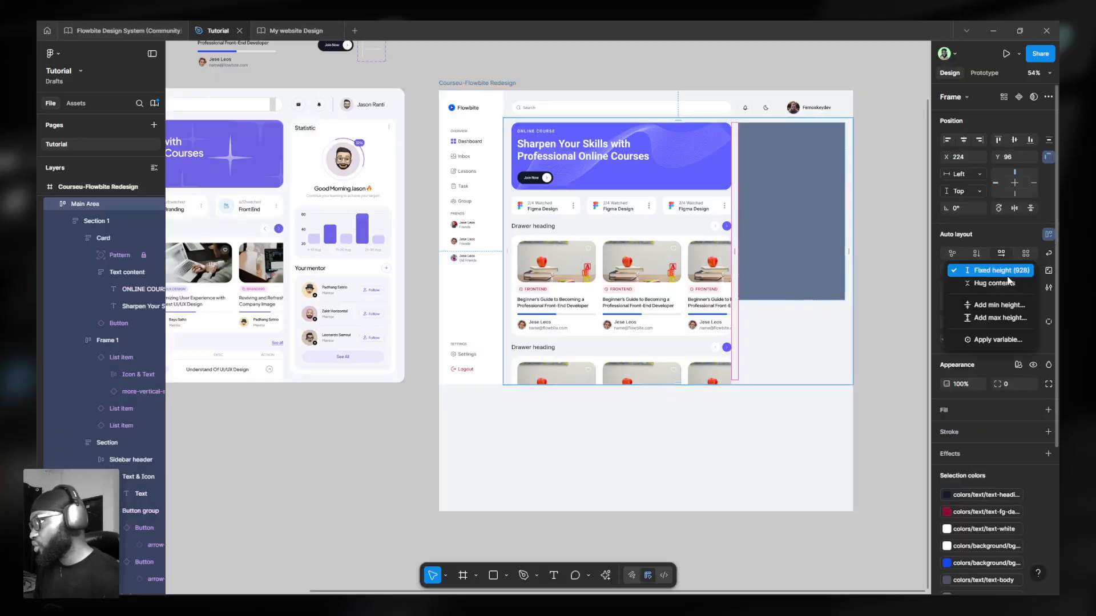
{"action": "left_click", "coordinate": [993, 288]}
{"action": "scroll", "coordinate": [694, 496], "scroll_direction": "up", "scroll_amount": 4, "text": "ctrl"}
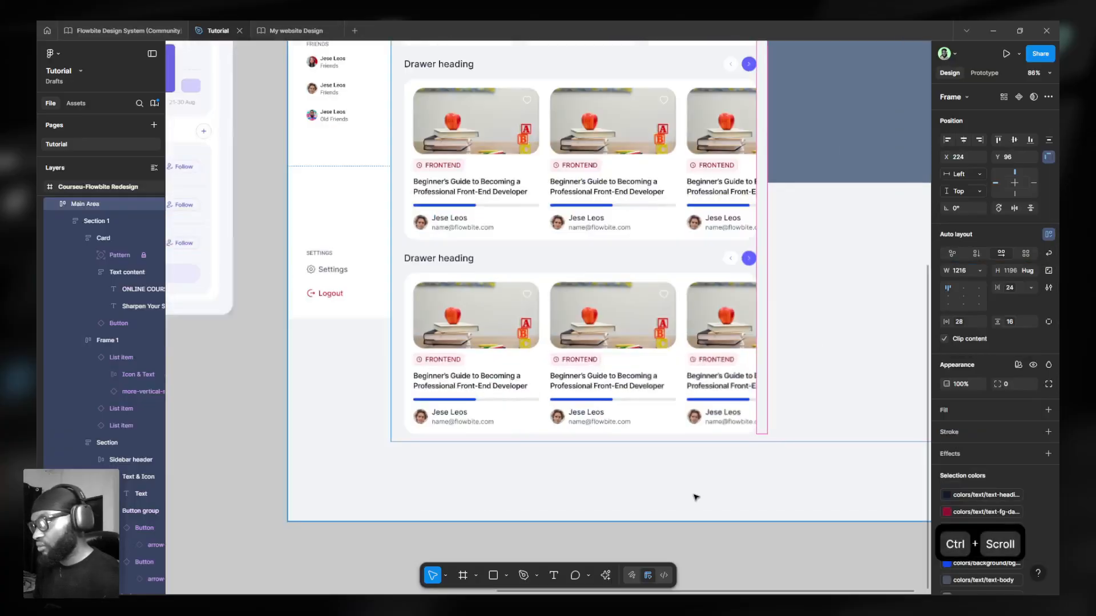
Delete the Content frame with the course cards from the duplicated Section, keeping its heading row.
{"action": "left_click", "coordinate": [600, 358]}
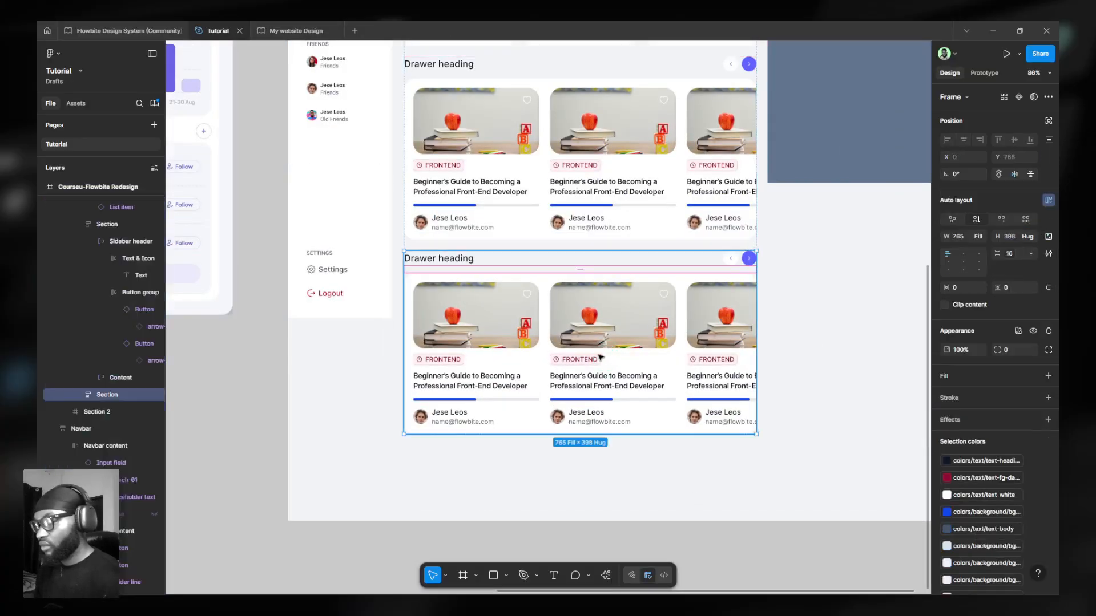
{"action": "left_click", "coordinate": [526, 327]}
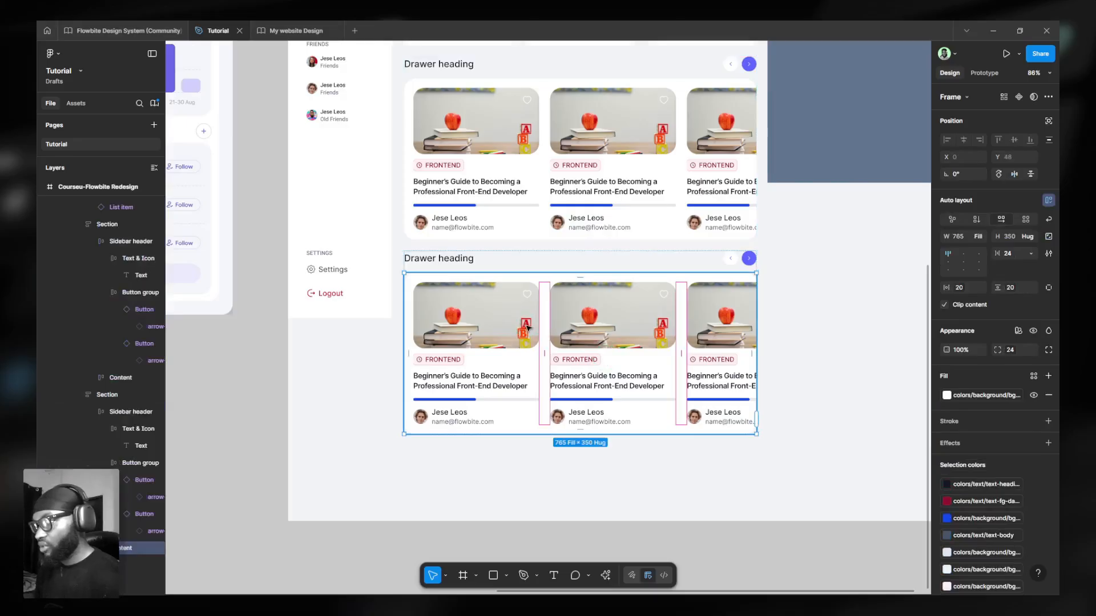
{"action": "key", "text": "Delete"}
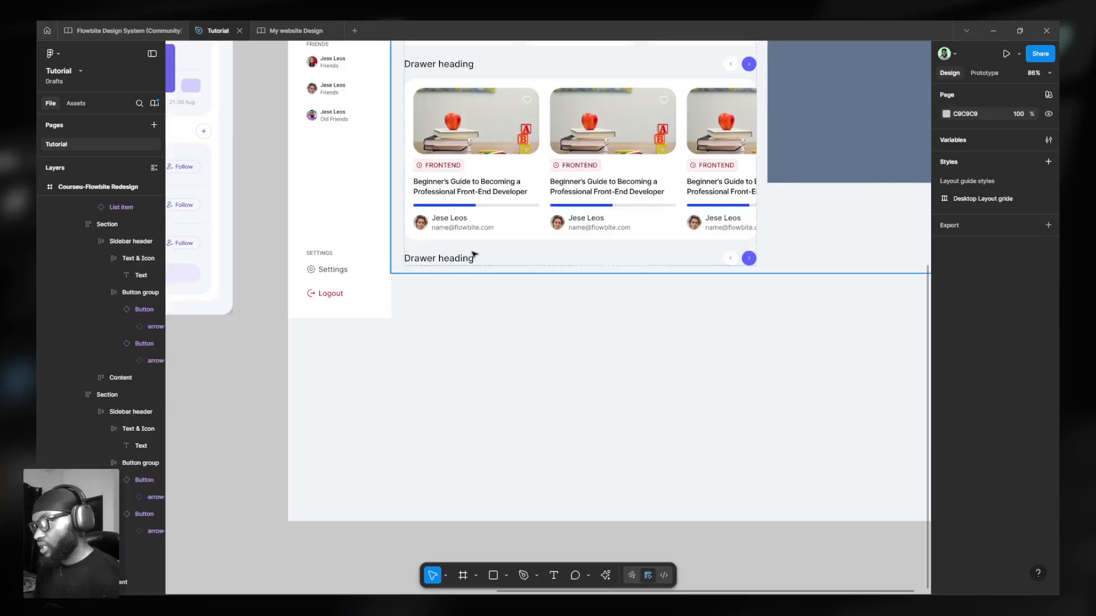
{"action": "left_click", "coordinate": [623, 262], "text": "ctrl"}
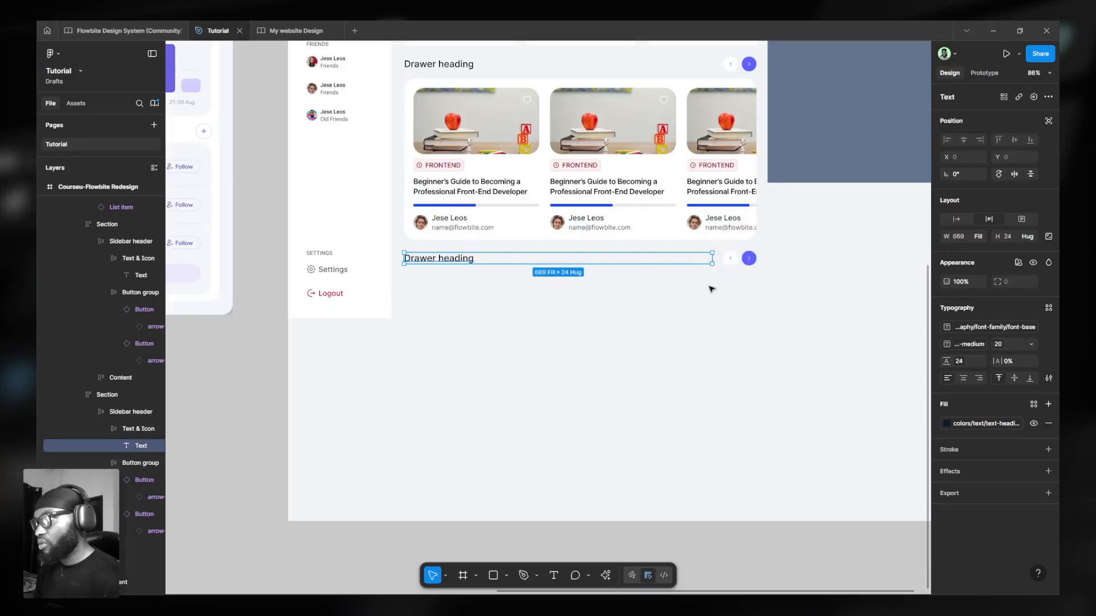
{"action": "left_click", "coordinate": [622, 294]}
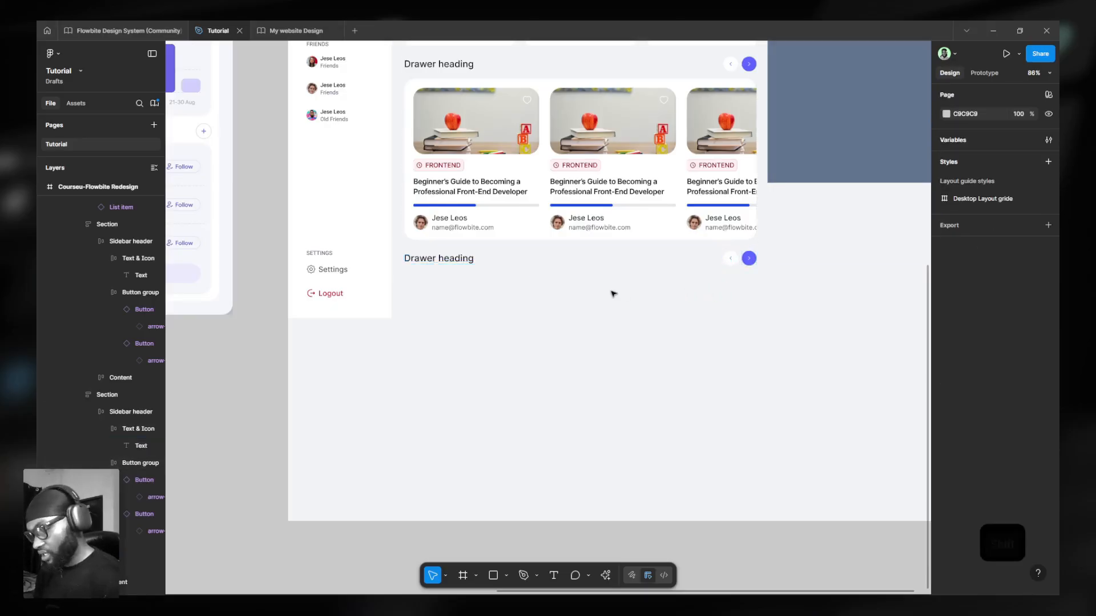
{"action": "key", "text": "shift+i"}
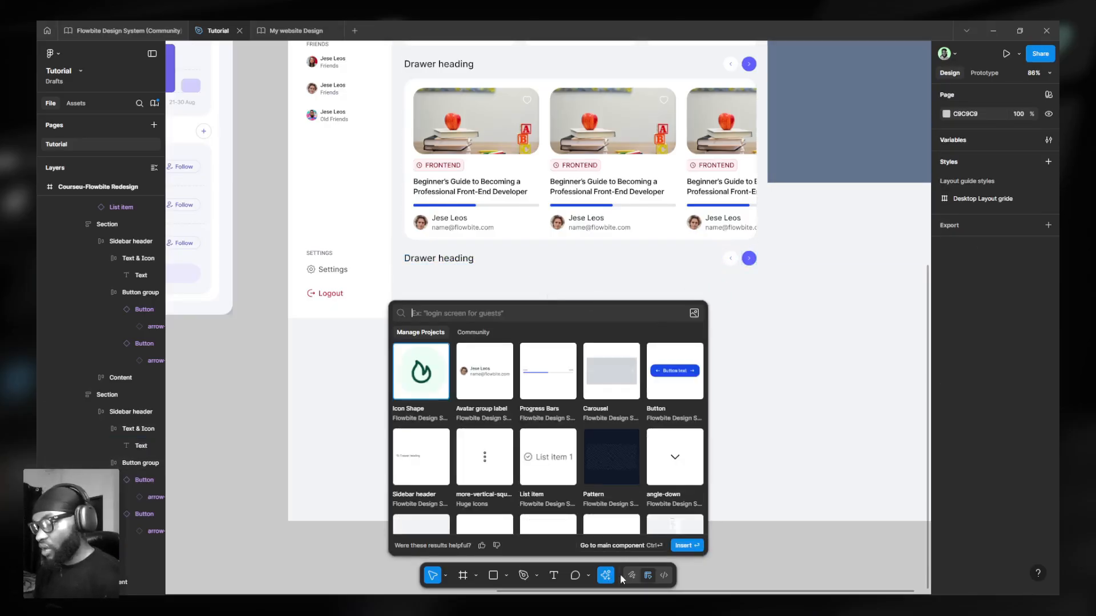
{"action": "left_click", "coordinate": [606, 575]}
Find the Table component in the Flowbite Design System library and place an instance over the lower part of the redesign.
{"action": "left_click", "coordinate": [75, 103]}
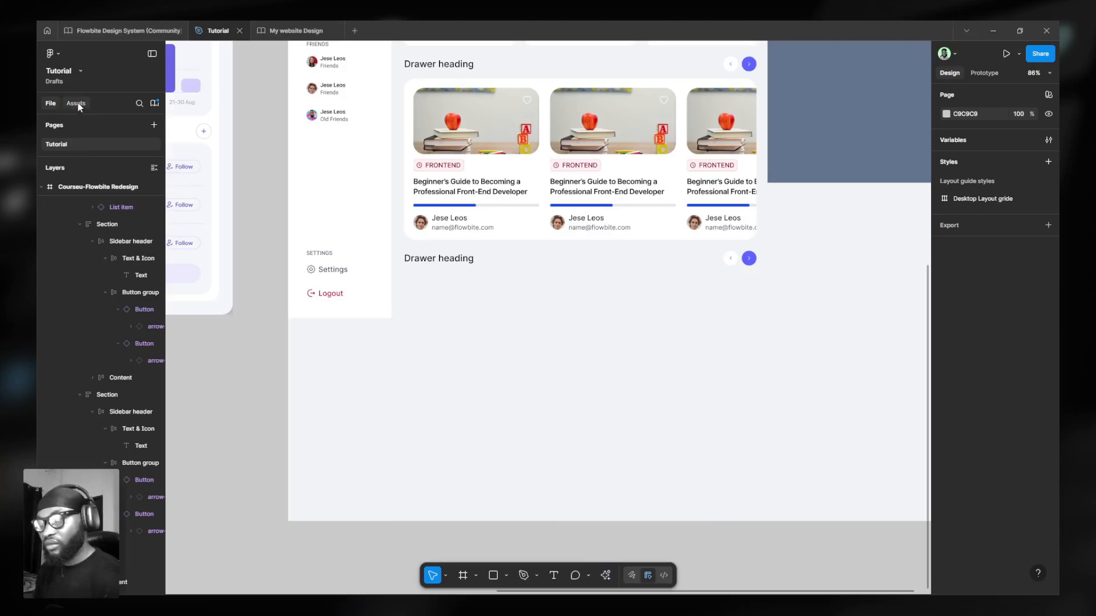
{"action": "left_click", "coordinate": [77, 103]}
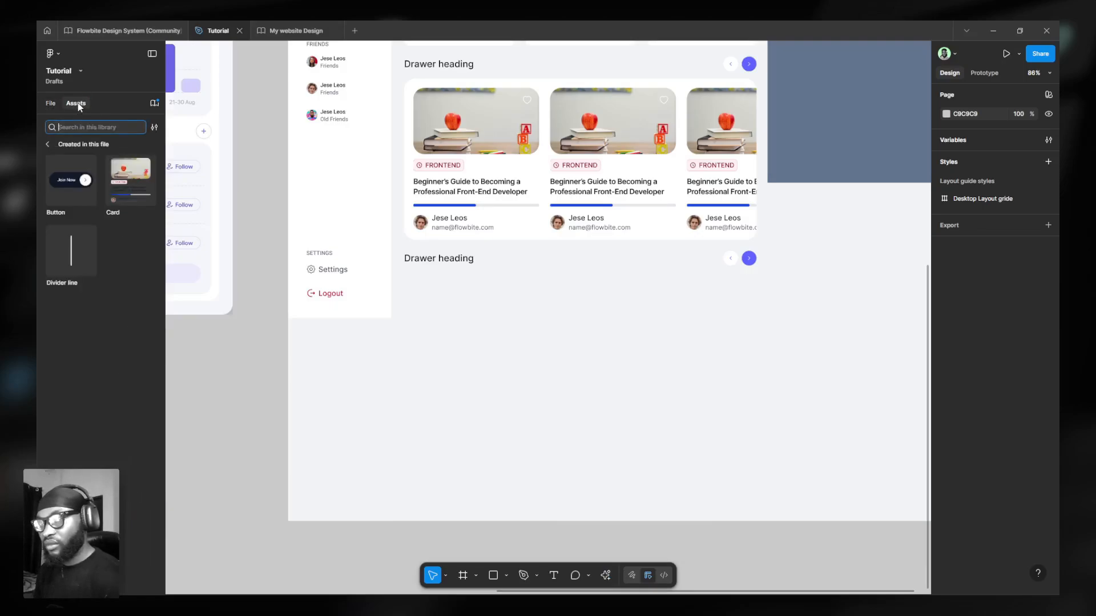
{"action": "left_click", "coordinate": [47, 144]}
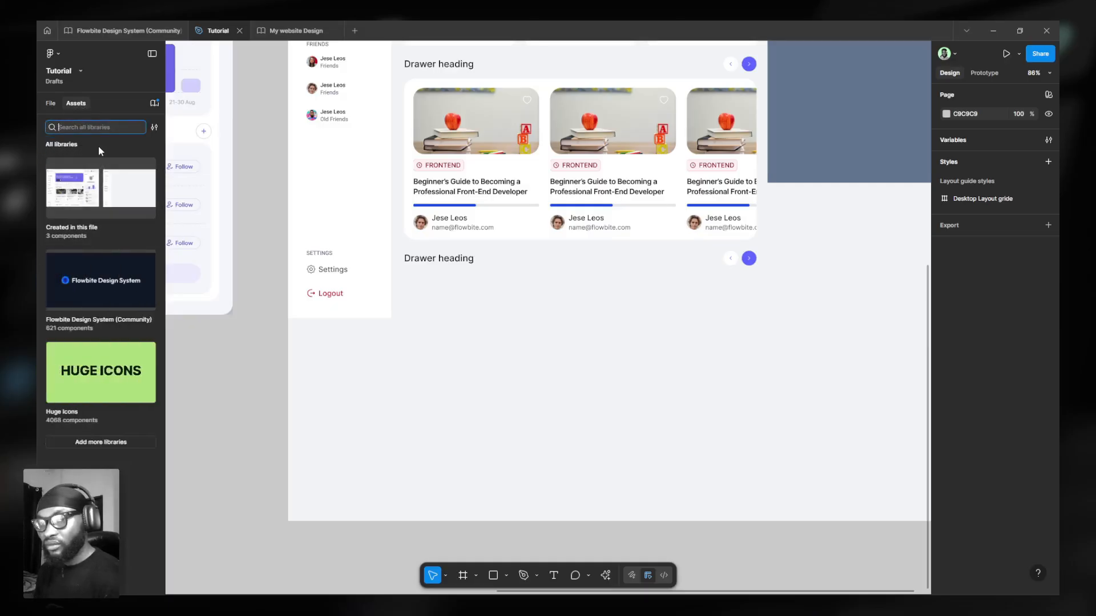
{"action": "left_click", "coordinate": [91, 280]}
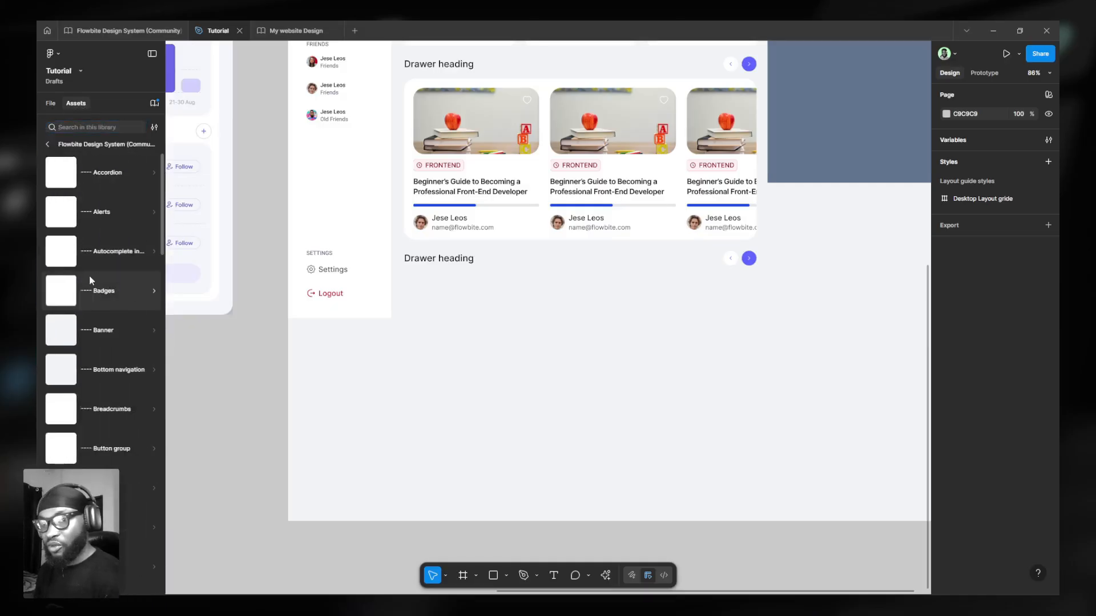
{"action": "left_click", "coordinate": [93, 126]}
{"action": "key", "text": "shift+t"}
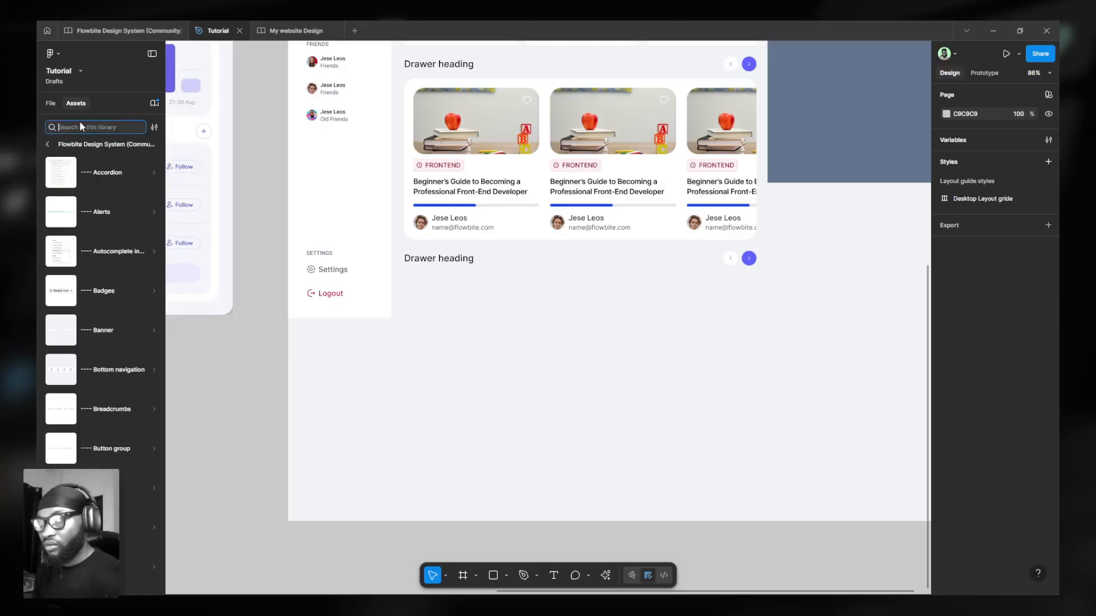
{"action": "type", "text": "Table"}
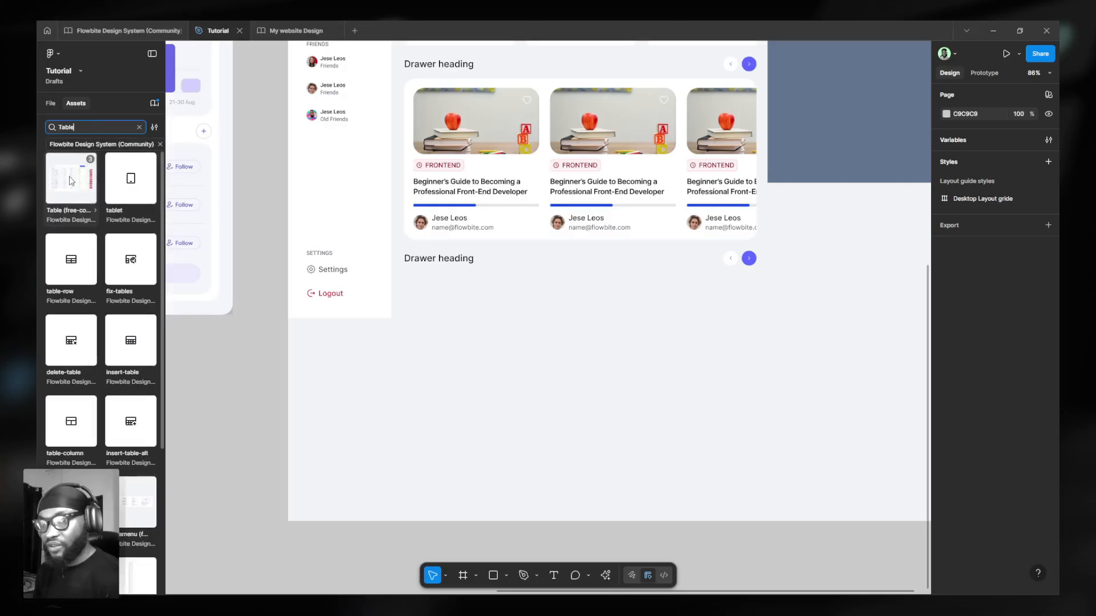
{"action": "left_click_drag", "start_coordinate": [71, 181], "coordinate": [586, 331]}
{"action": "scroll", "coordinate": [409, 213], "scroll_direction": "down", "scroll_amount": 3}
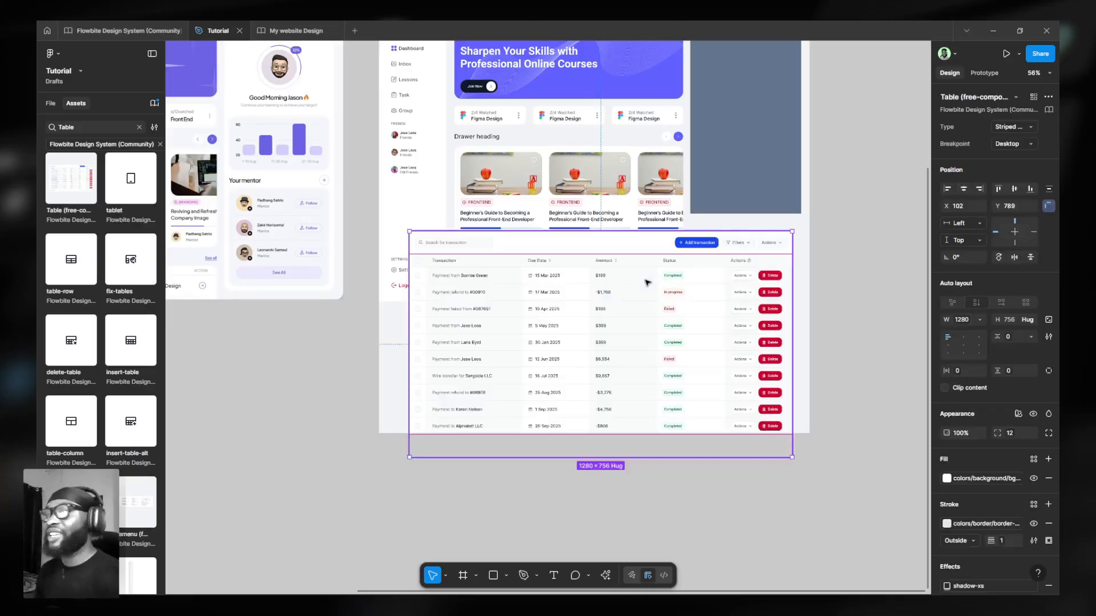
{"action": "scroll", "coordinate": [714, 262], "scroll_direction": "down", "scroll_amount": 1}
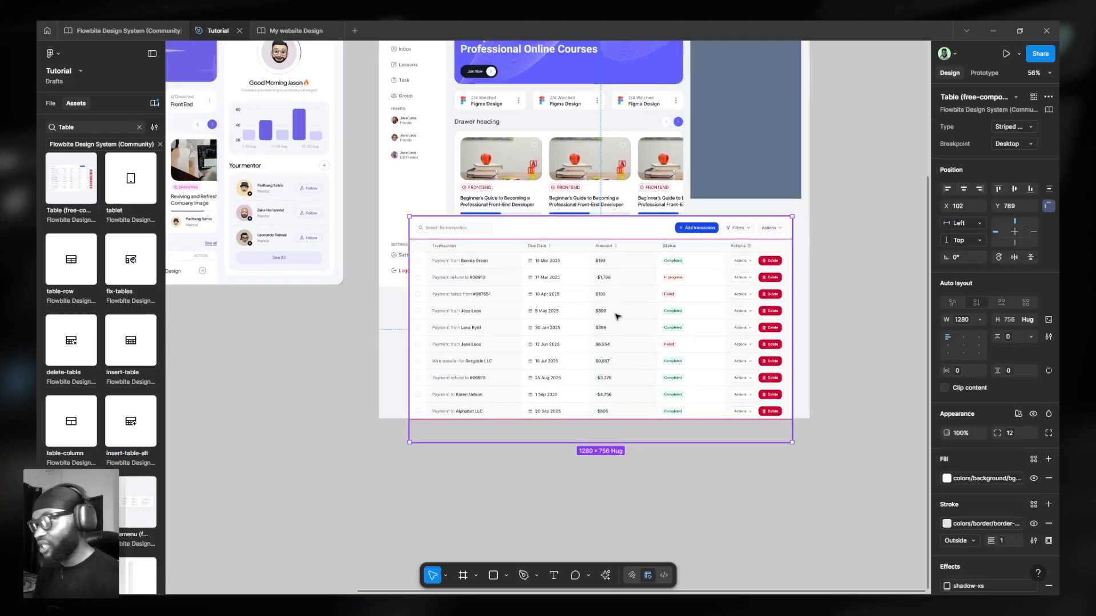
Detach the table instance from its component to make its parts editable.
{"action": "left_click", "coordinate": [50, 103]}
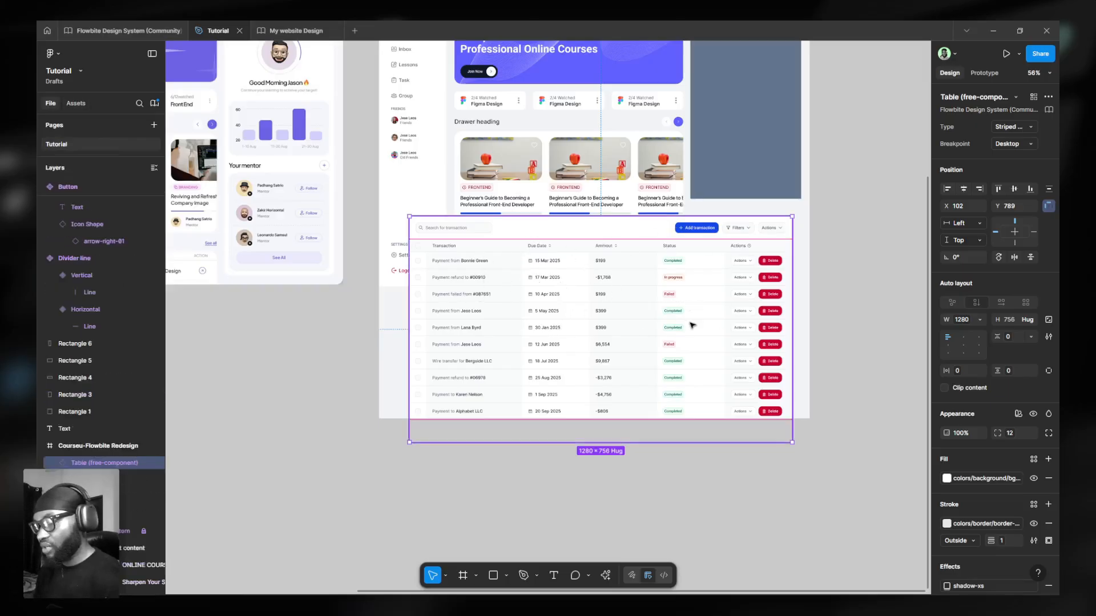
{"action": "key", "text": "ctrl+alt+b"}
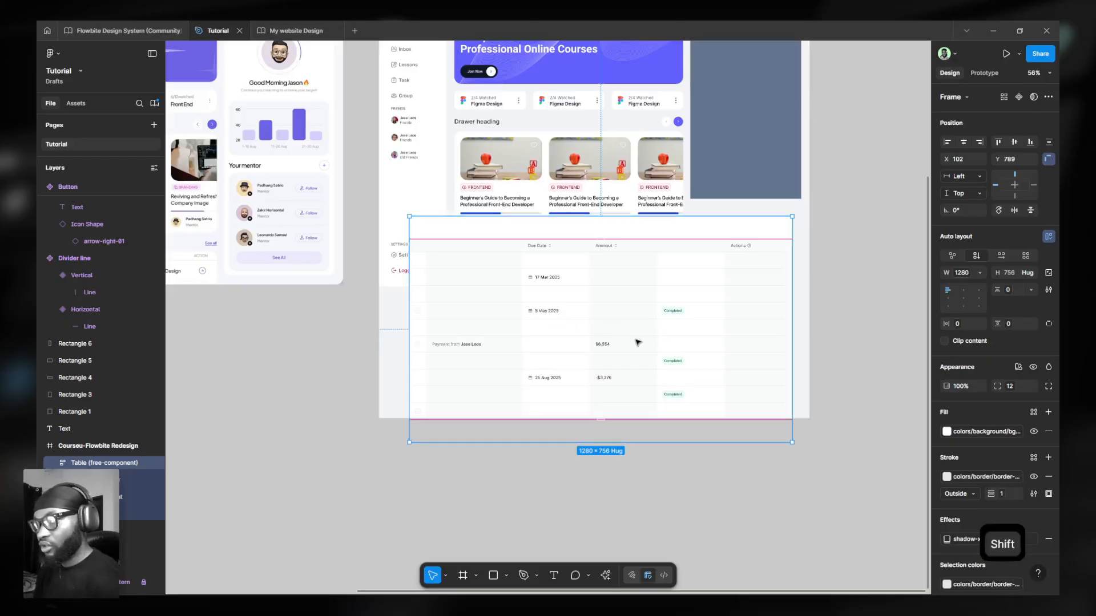
{"action": "scroll", "coordinate": [572, 341], "scroll_direction": "right", "scroll_amount": 2}
{"action": "scroll", "coordinate": [572, 341], "scroll_direction": "left", "scroll_amount": 2}
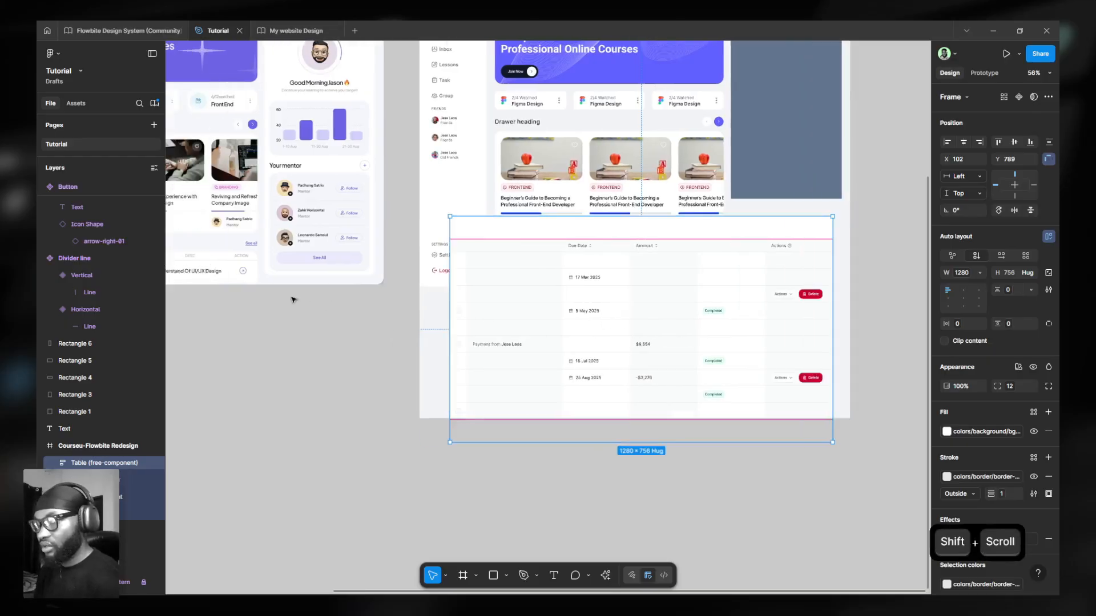
Delete the search and action header bar and the pagination footer from the detached table.
{"action": "double_click", "coordinate": [580, 277]}
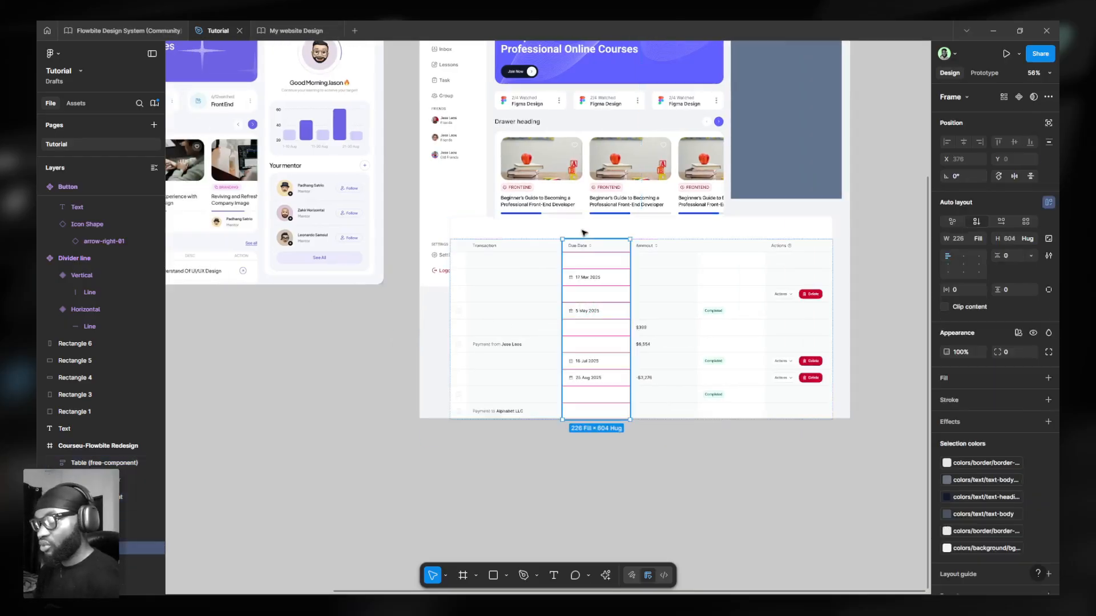
{"action": "left_click", "coordinate": [585, 231]}
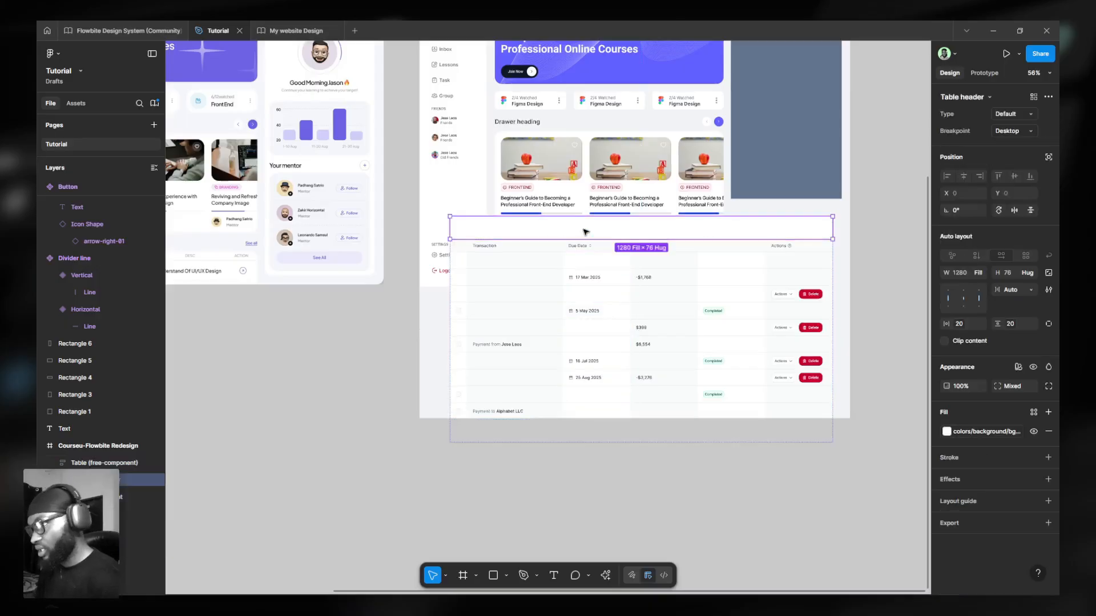
{"action": "key", "text": "Escape"}
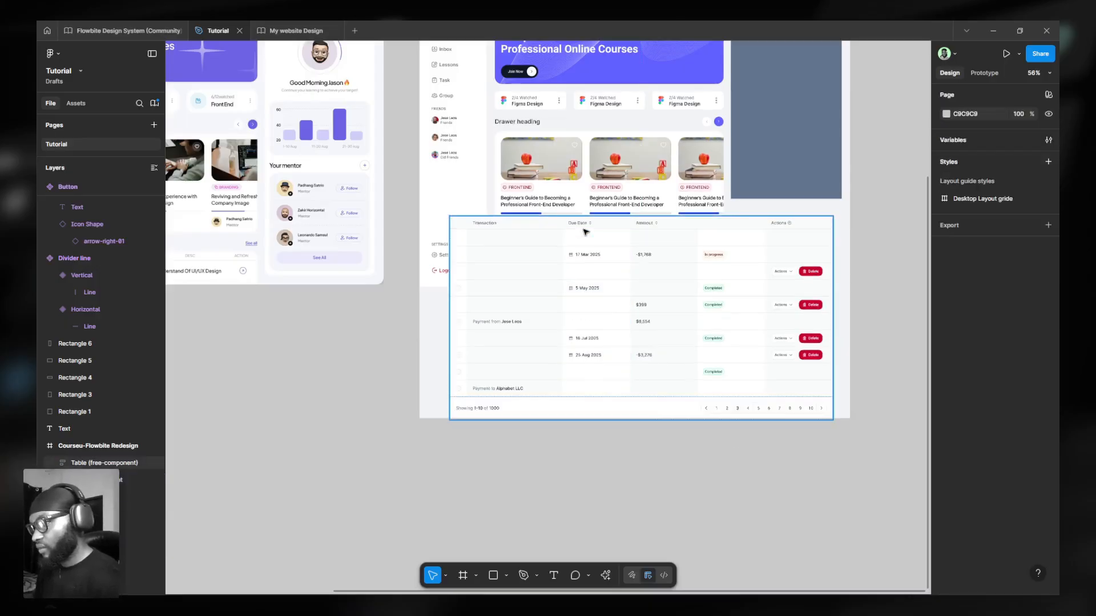
{"action": "double_click", "coordinate": [558, 406]}
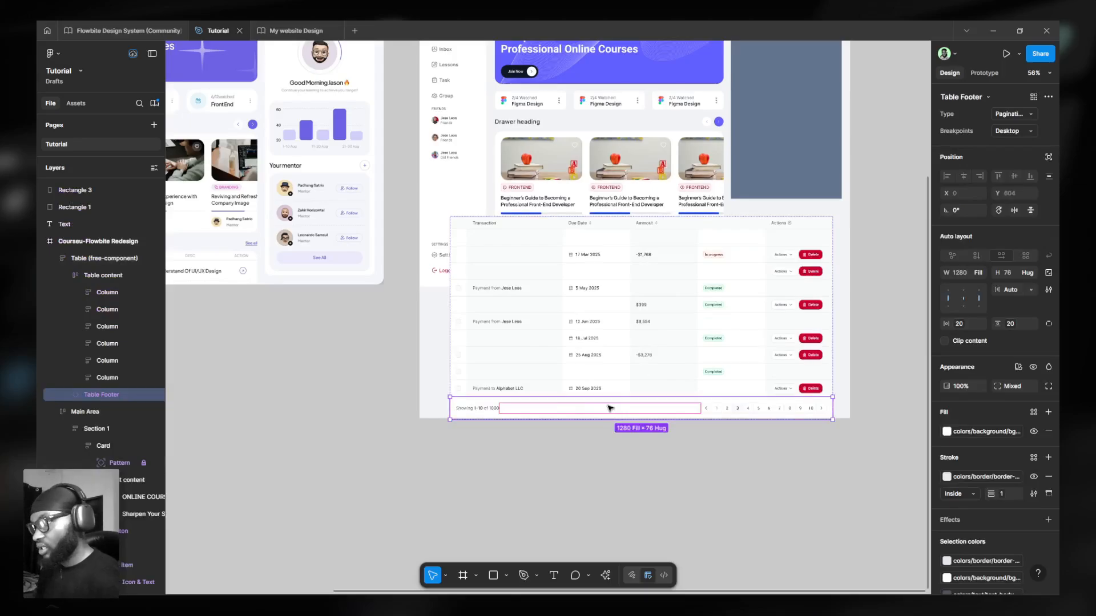
{"action": "key", "text": "Delete"}
Compare the detached table's columns with the columns of the Your Lesson table in the reference dashboard.
{"action": "double_click", "coordinate": [592, 327]}
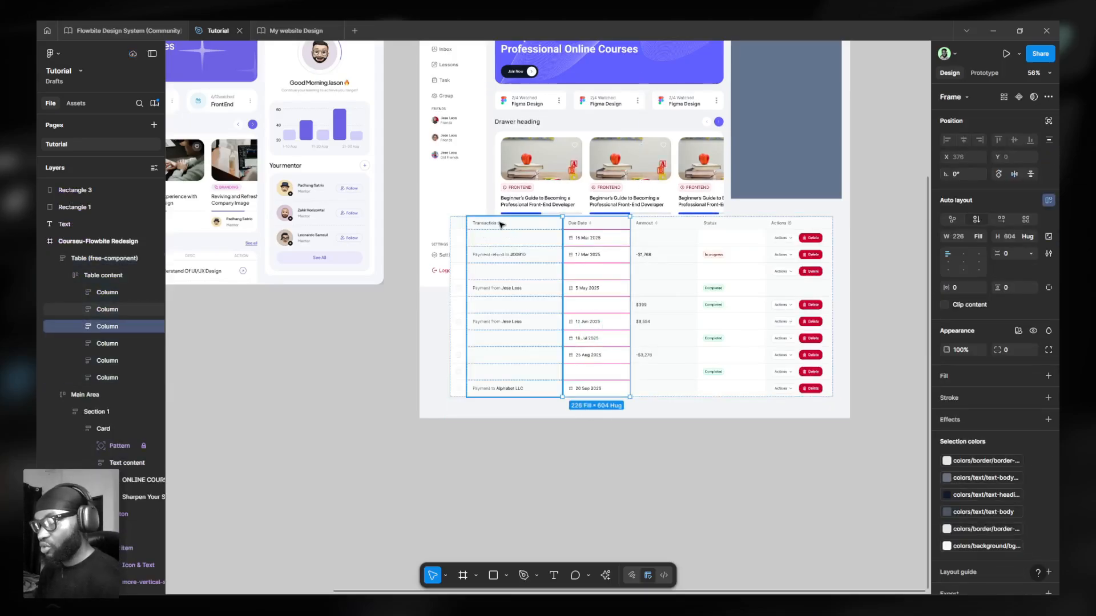
{"action": "scroll", "coordinate": [294, 276], "scroll_direction": "left", "scroll_amount": 5}
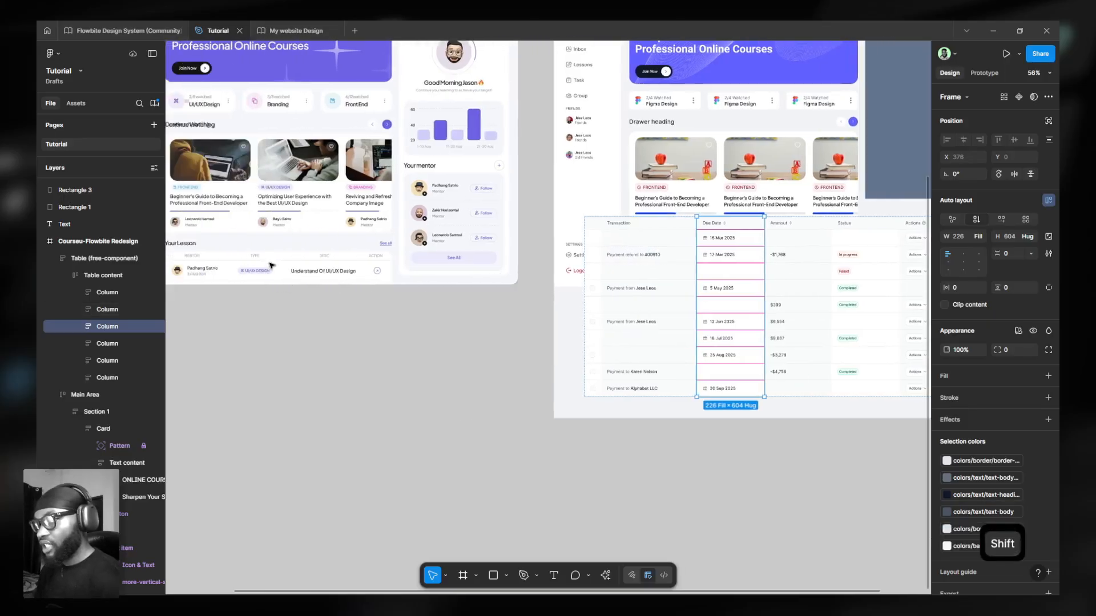
{"action": "scroll", "coordinate": [275, 264], "scroll_direction": "left", "scroll_amount": 1}
{"action": "scroll", "coordinate": [276, 263], "scroll_direction": "left", "scroll_amount": 2}
{"action": "scroll", "coordinate": [277, 261], "scroll_direction": "up", "scroll_amount": 5}
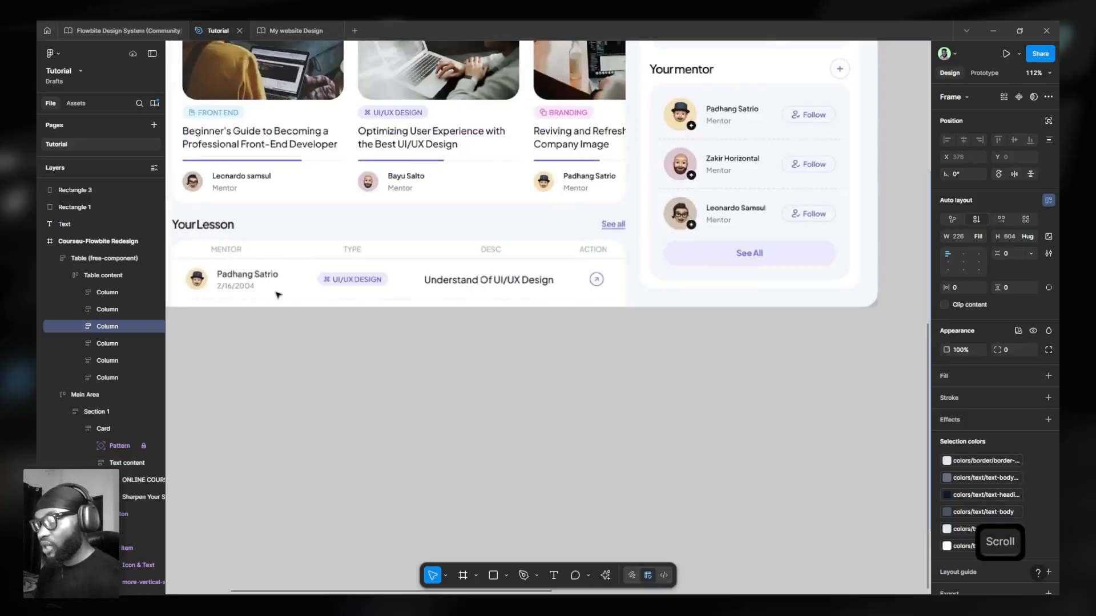
{"action": "scroll", "coordinate": [347, 321], "scroll_direction": "down", "scroll_amount": 5}
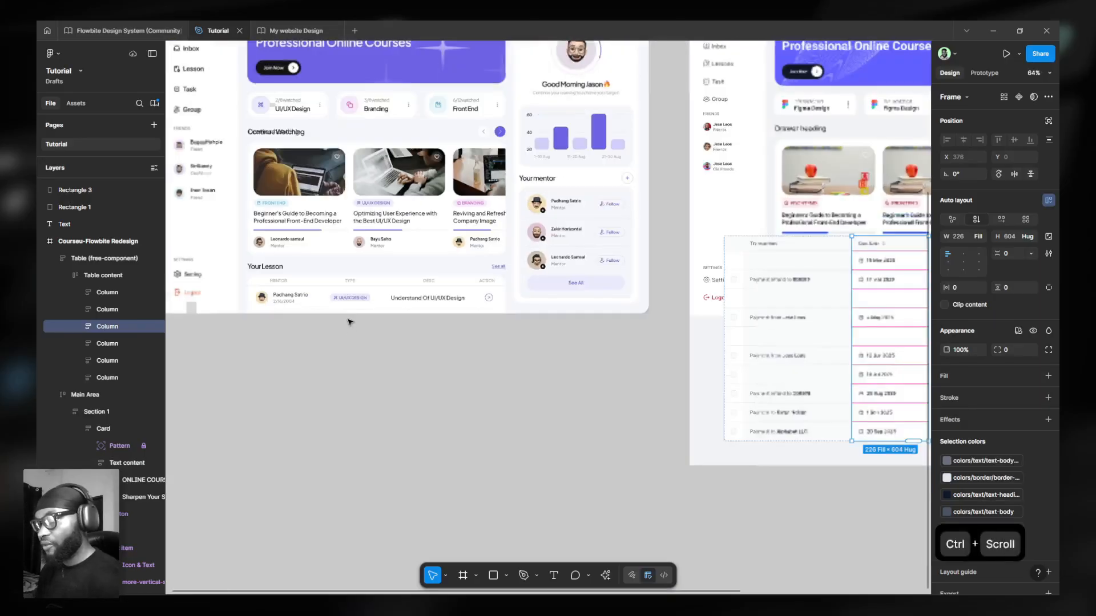
{"action": "scroll", "coordinate": [774, 344], "scroll_direction": "right", "scroll_amount": 5}
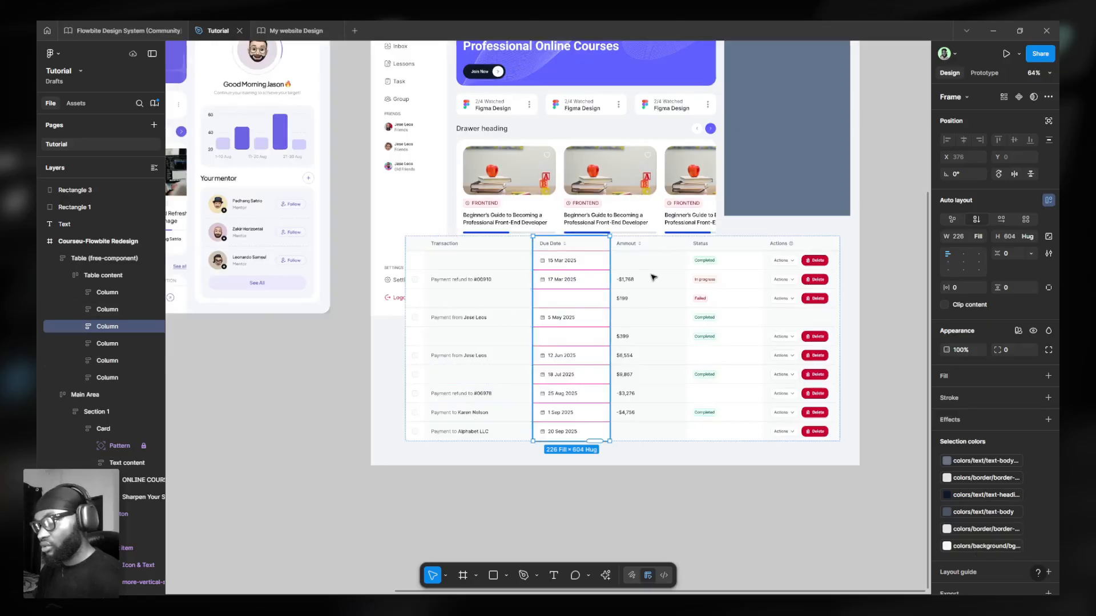
Delete the Actions column and the narrow checkbox column from the detached table.
{"action": "left_click", "coordinate": [735, 306]}
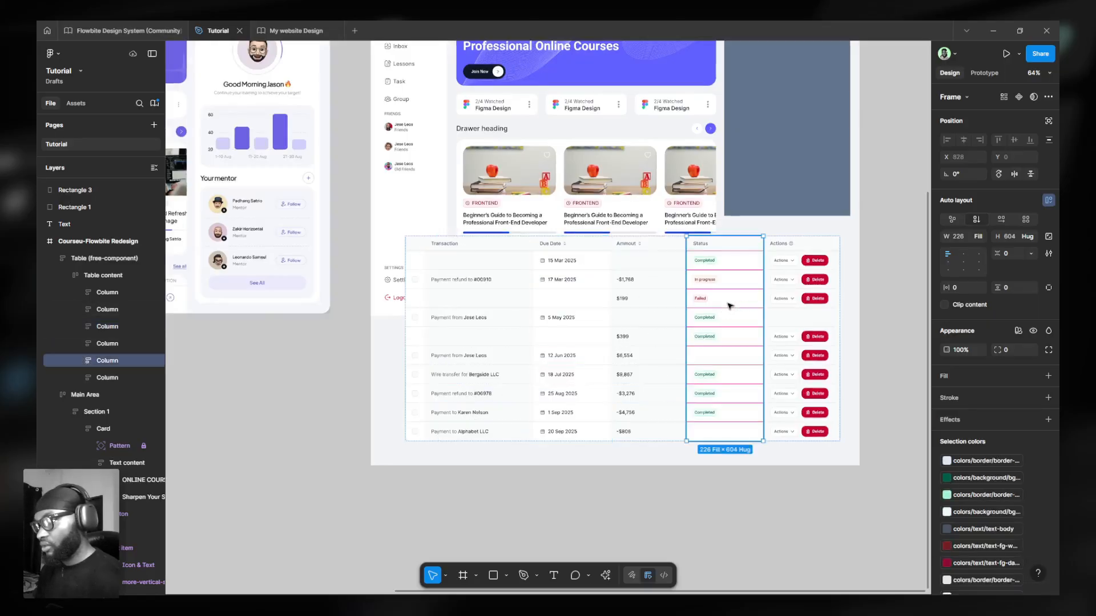
{"action": "left_click", "coordinate": [805, 295]}
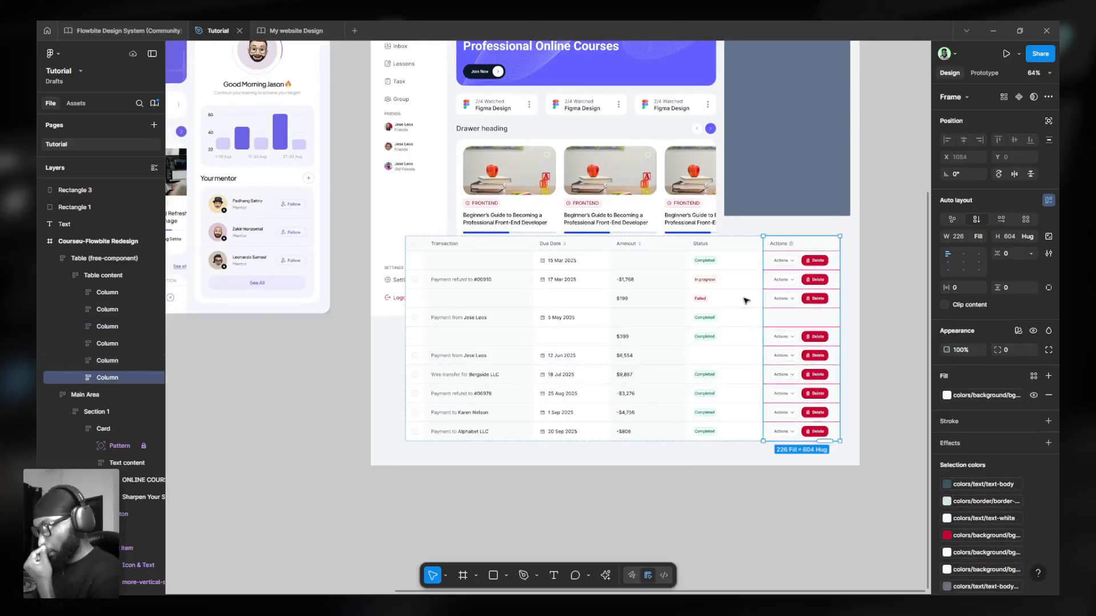
{"action": "key", "text": "Delete"}
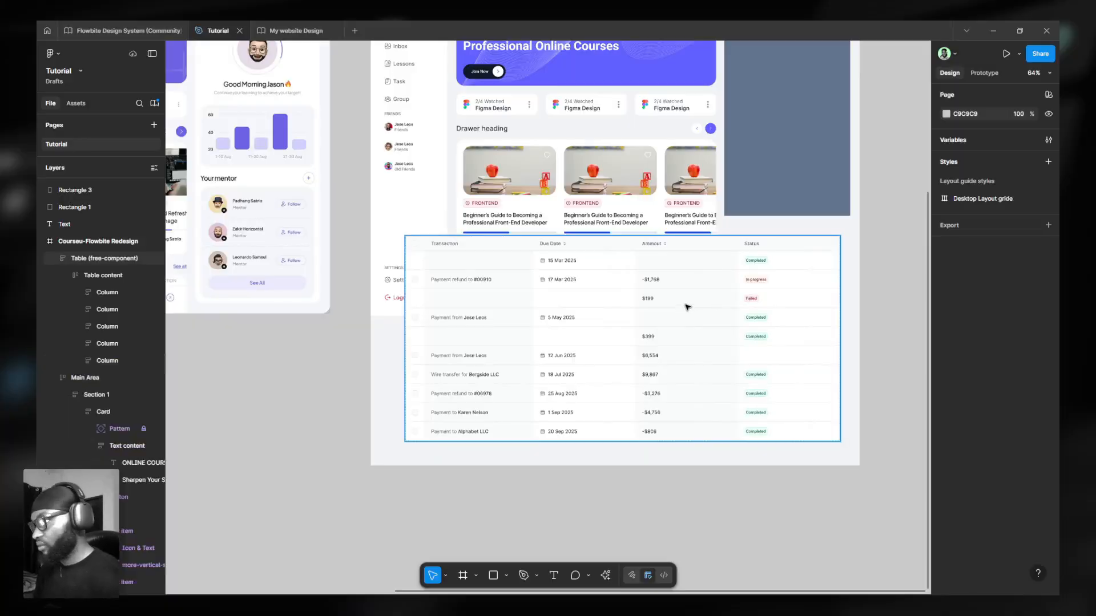
{"action": "left_click", "coordinate": [465, 315], "text": "ctrl"}
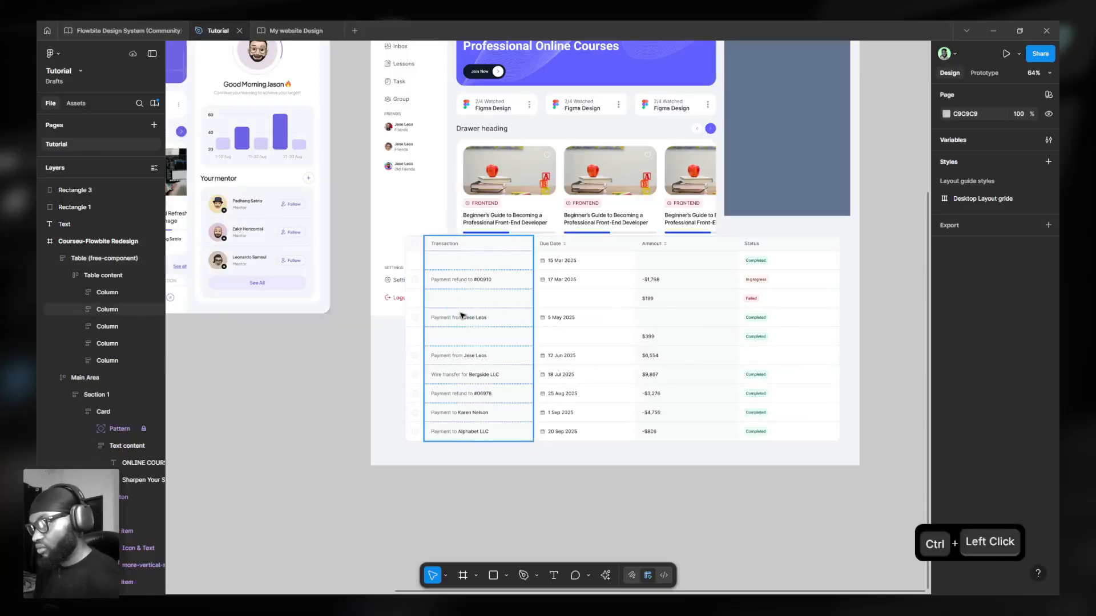
{"action": "left_click", "coordinate": [415, 305]}
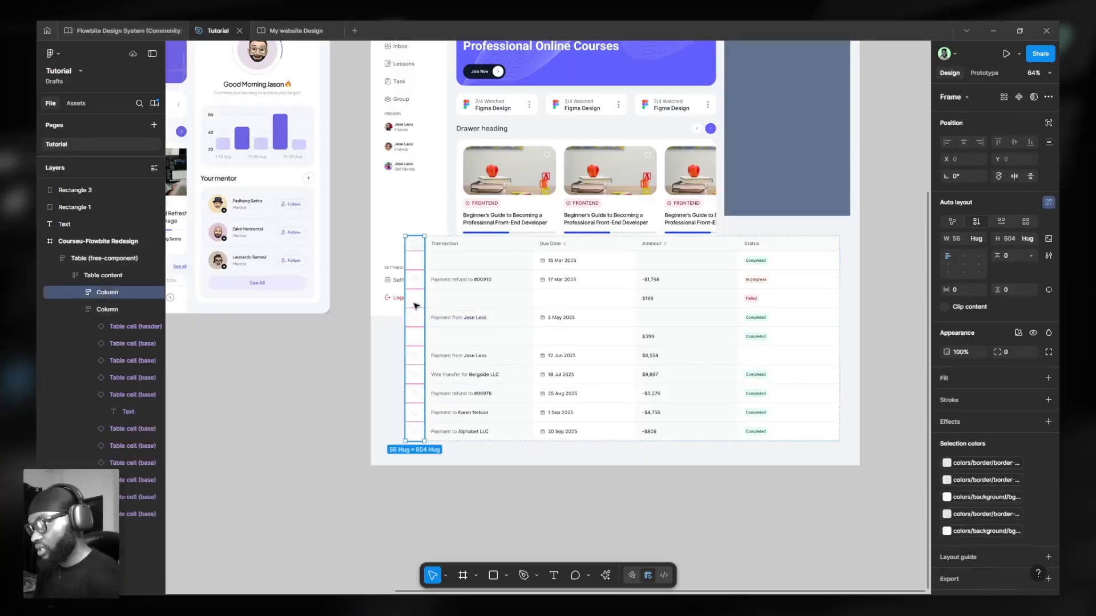
{"action": "key", "text": "Delete"}
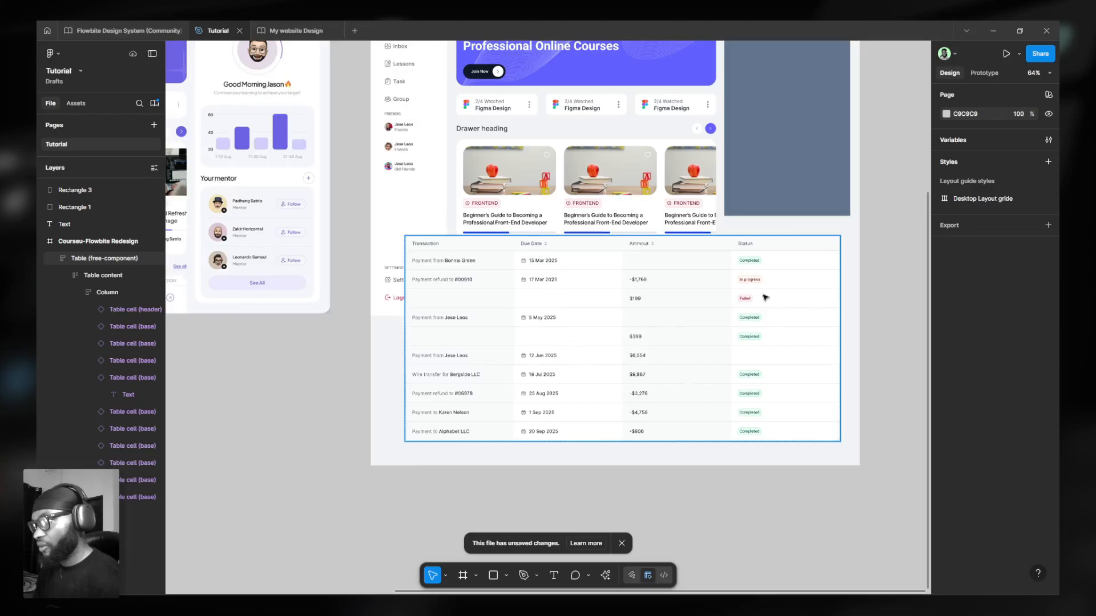
Move the table out of the redesign frame onto the empty canvas directly below the reference dashboard.
{"action": "scroll", "coordinate": [701, 342], "scroll_direction": "down", "scroll_amount": 5, "text": "ctrl"}
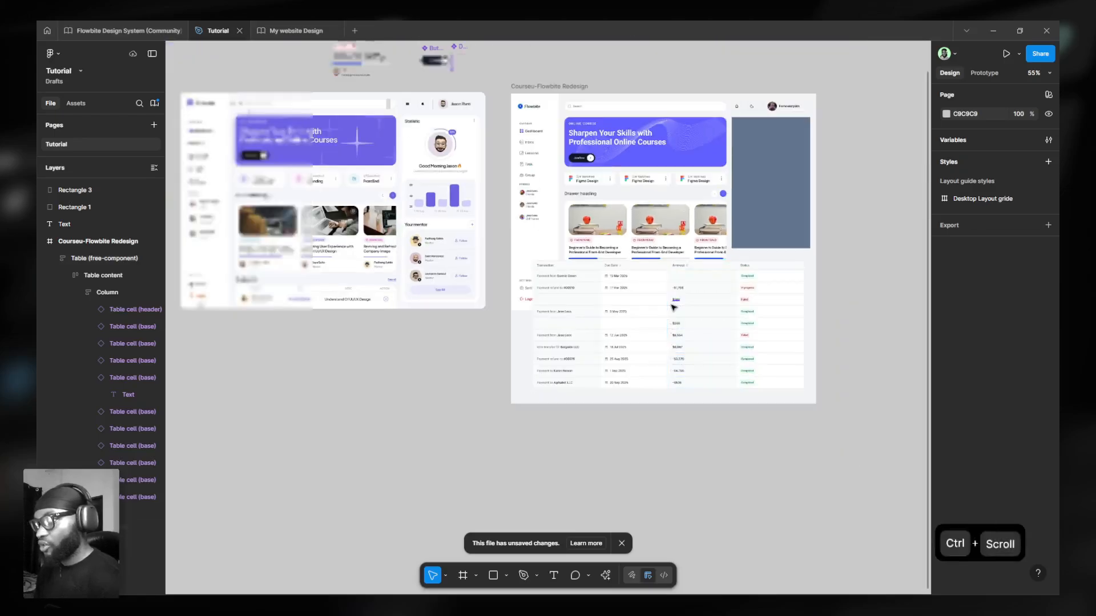
{"action": "left_click_drag", "start_coordinate": [656, 298], "coordinate": [365, 356]}
{"action": "scroll", "coordinate": [315, 474], "scroll_direction": "left", "scroll_amount": 1, "text": "shift"}
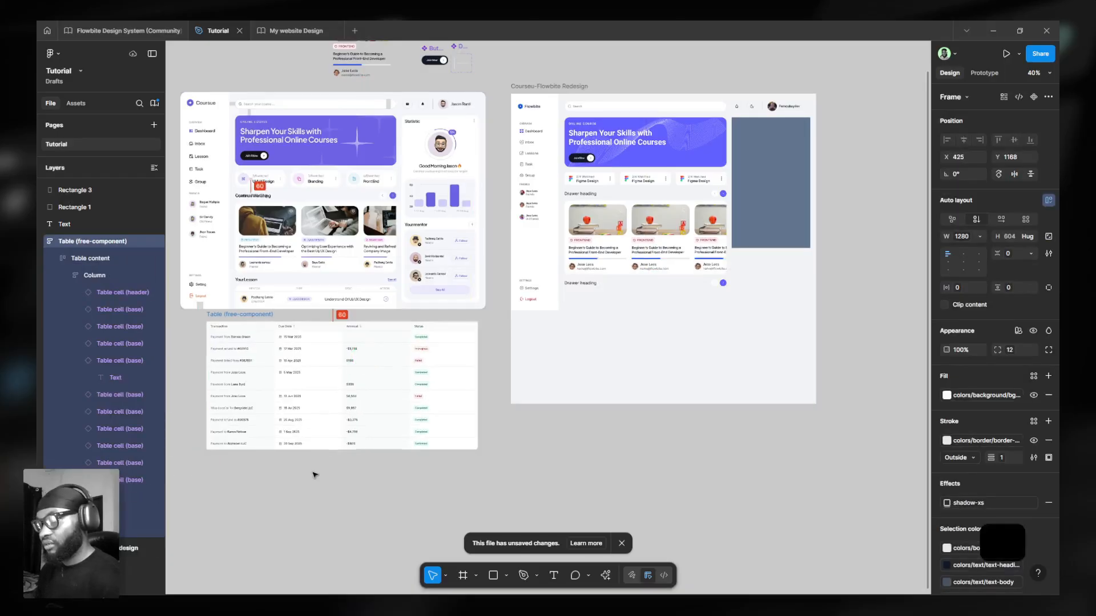
{"action": "scroll", "coordinate": [318, 471], "scroll_direction": "left", "scroll_amount": 2, "text": "shift"}
{"action": "scroll", "coordinate": [371, 453], "scroll_direction": "up", "scroll_amount": 3, "text": "ctrl"}
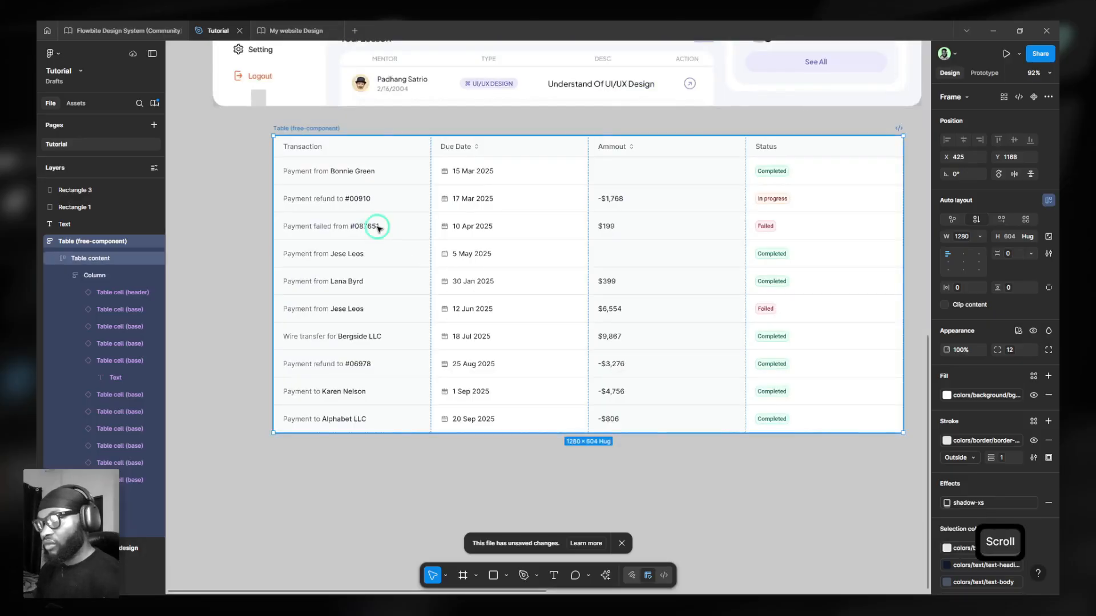
{"action": "double_click", "coordinate": [378, 228]}
{"action": "left_click", "coordinate": [379, 229]}
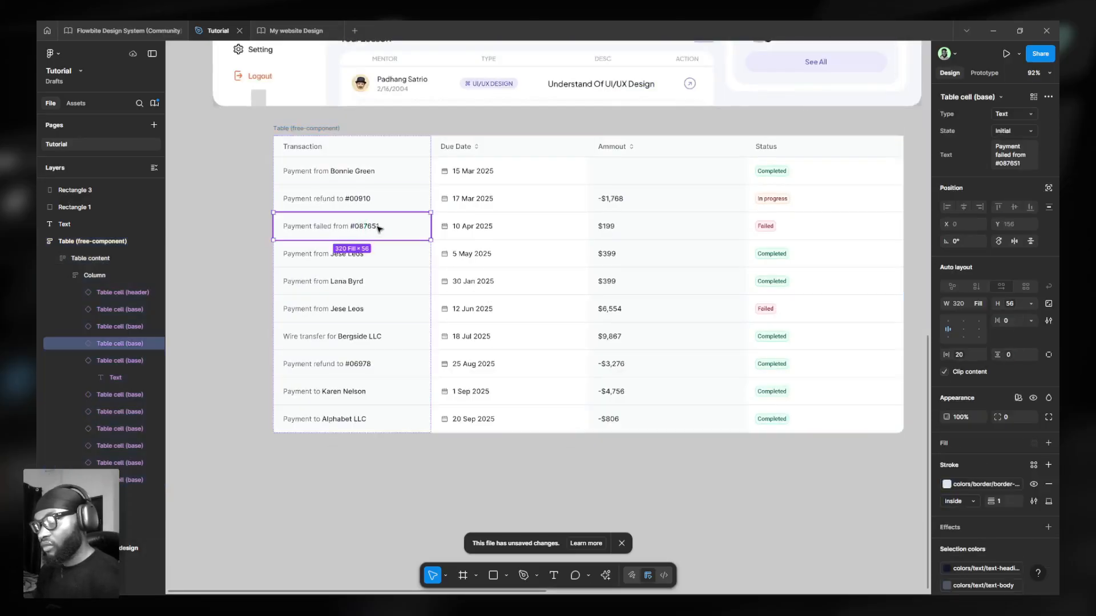
{"action": "left_click", "coordinate": [421, 128]}
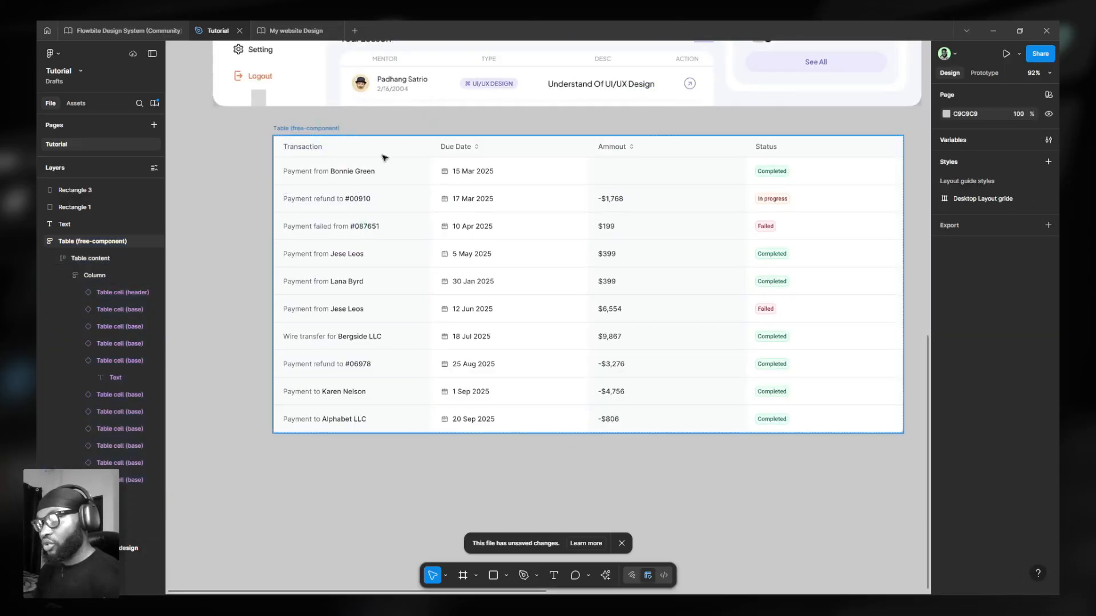
Delete all body rows of the table across its four columns except the first one, keeping the header row.
{"action": "left_click", "coordinate": [364, 228]}
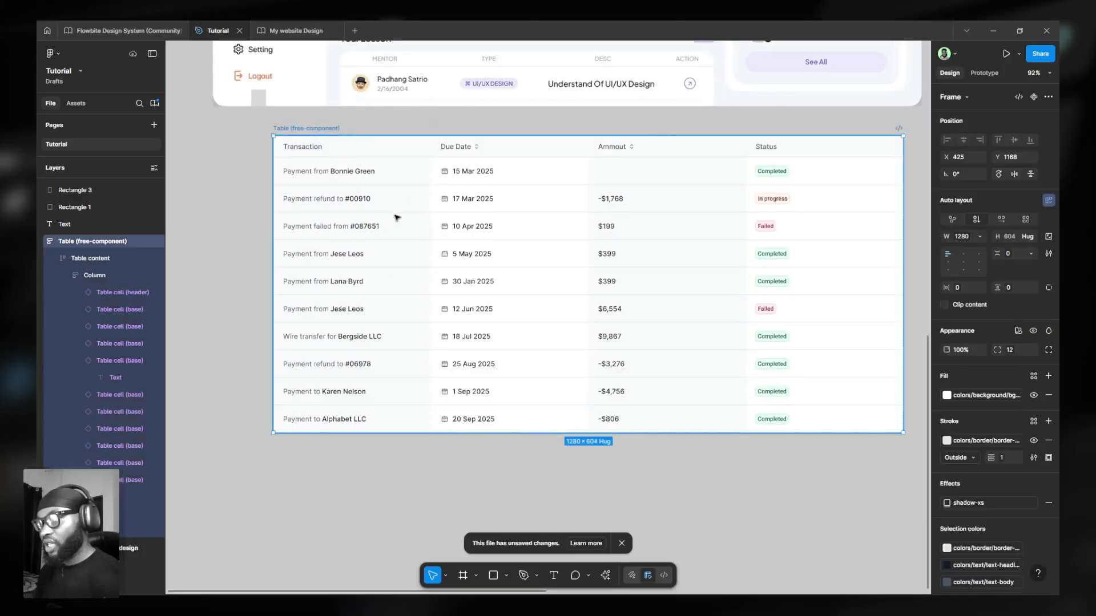
{"action": "double_click", "coordinate": [335, 228]}
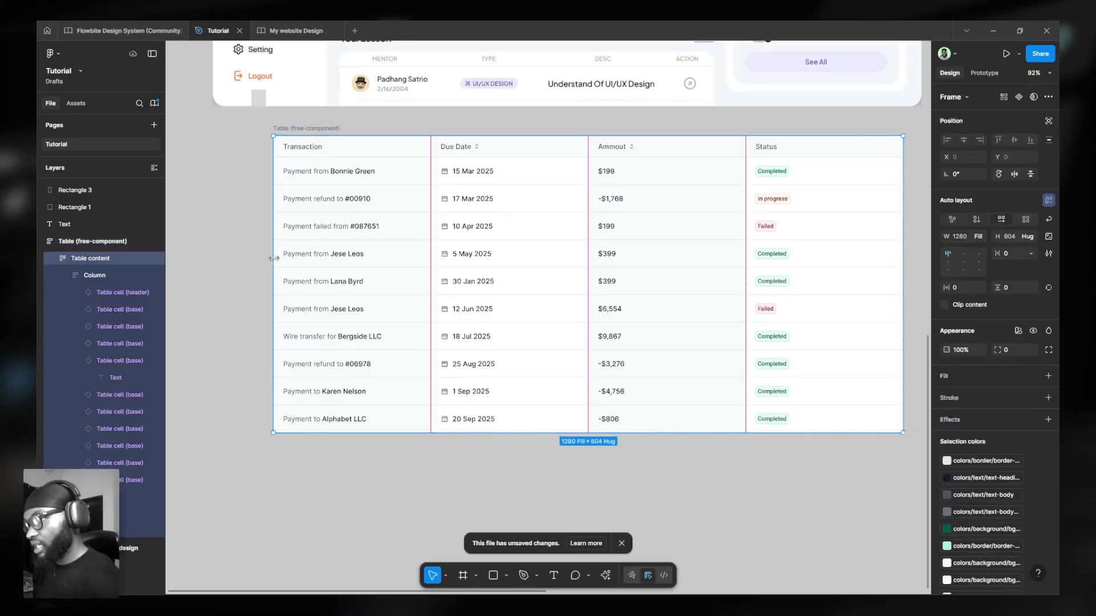
{"action": "key", "text": "Return"}
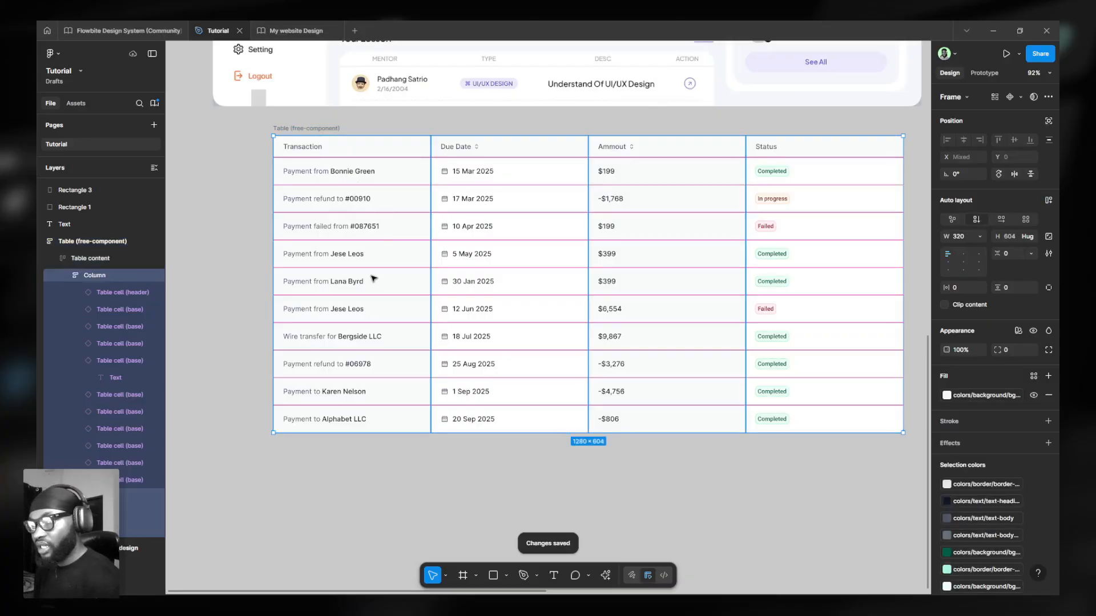
{"action": "key", "text": "Return"}
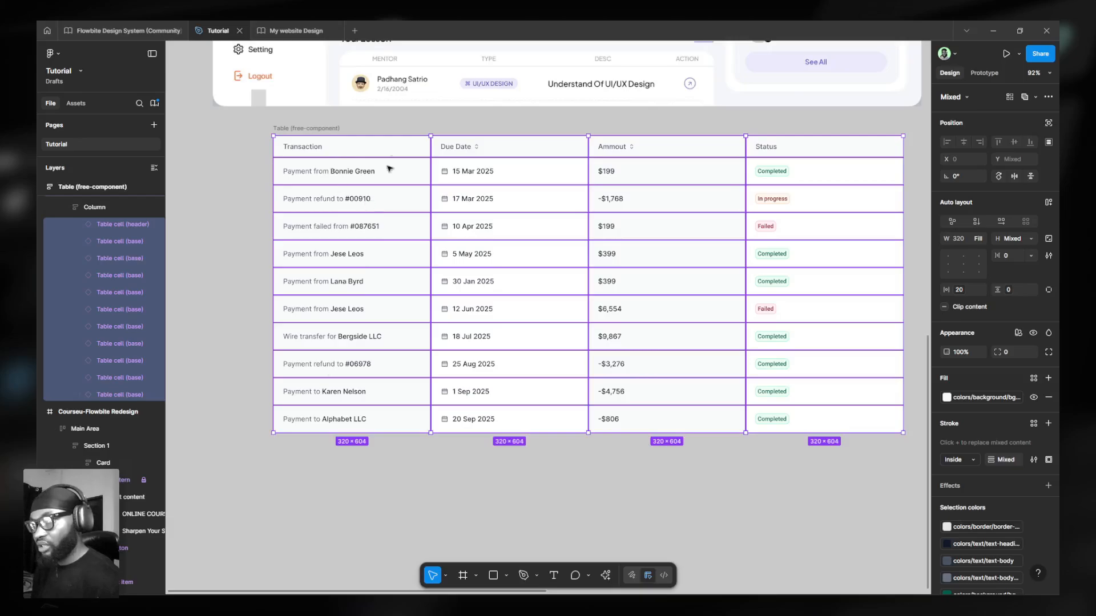
{"action": "left_click", "coordinate": [395, 149], "text": "shift"}
{"action": "left_click", "coordinate": [397, 170], "text": "shift"}
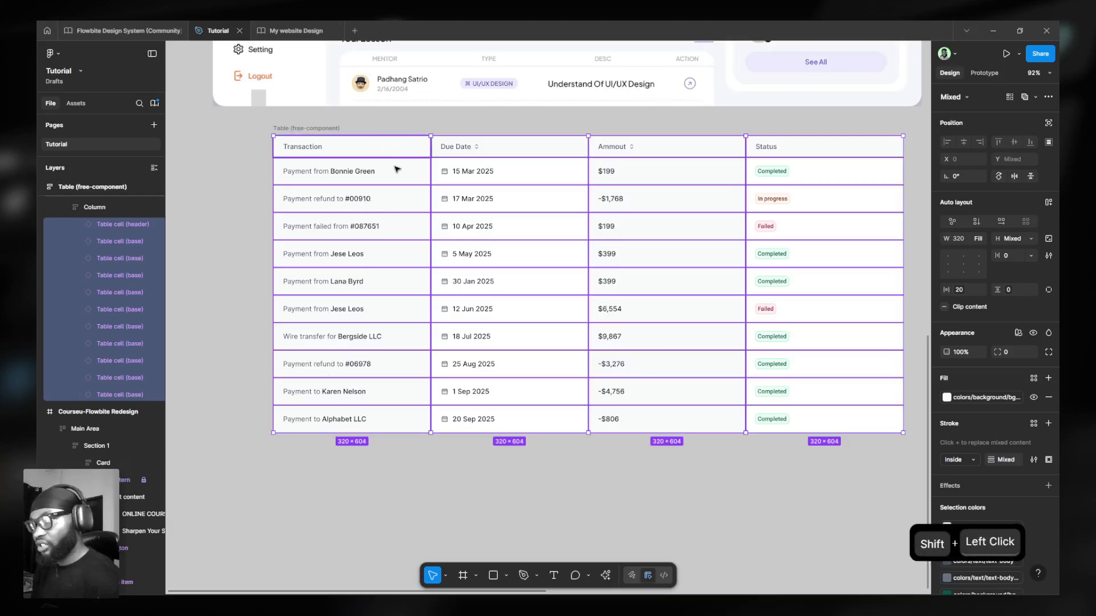
{"action": "left_click", "coordinate": [488, 149], "text": "shift"}
{"action": "left_click", "coordinate": [521, 170], "text": "shift"}
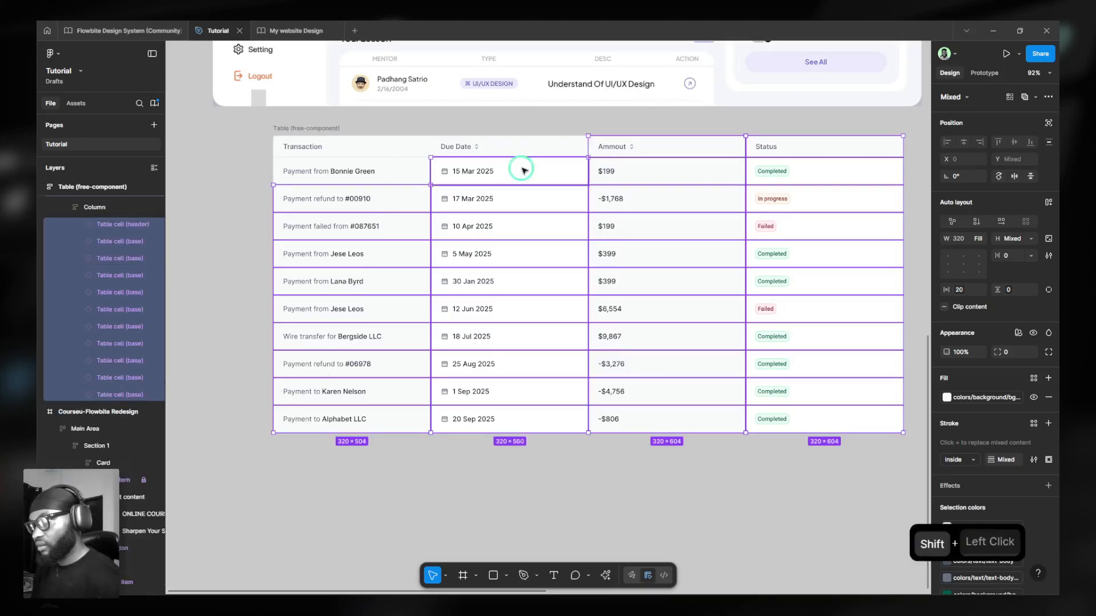
{"action": "left_click", "coordinate": [651, 150], "text": "shift"}
{"action": "left_click", "coordinate": [655, 171], "text": "shift"}
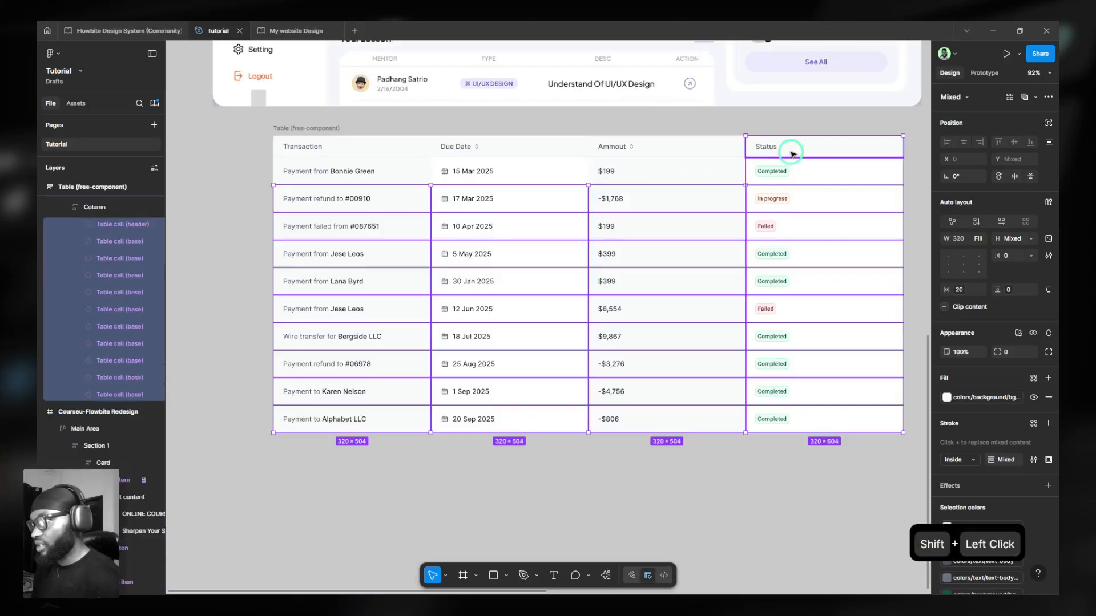
{"action": "left_click", "coordinate": [792, 150], "text": "shift"}
{"action": "left_click", "coordinate": [805, 171], "text": "shift"}
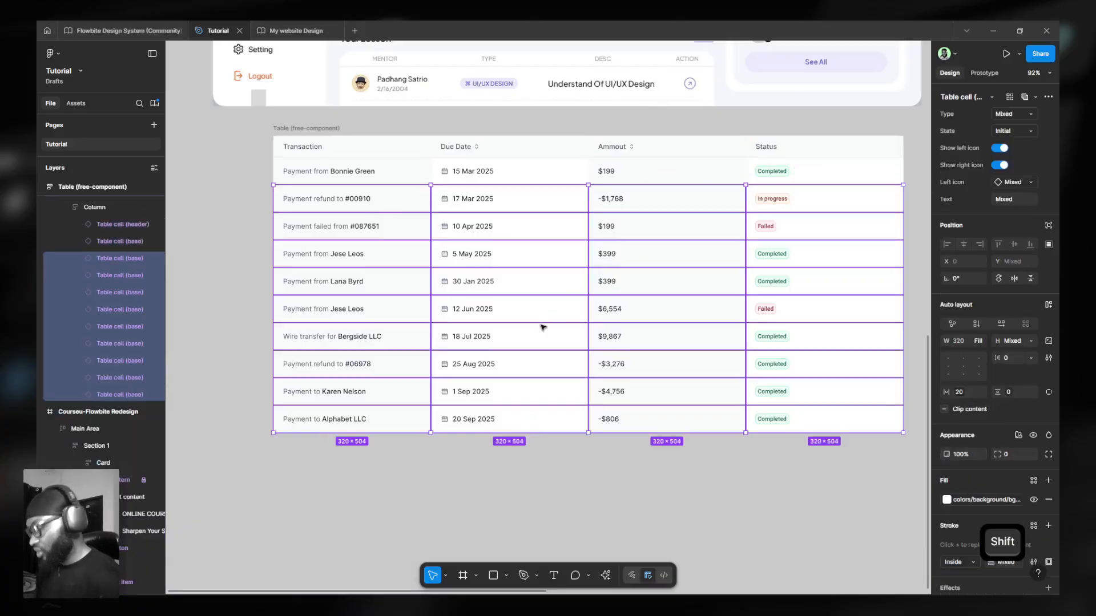
{"action": "key", "text": "Delete"}
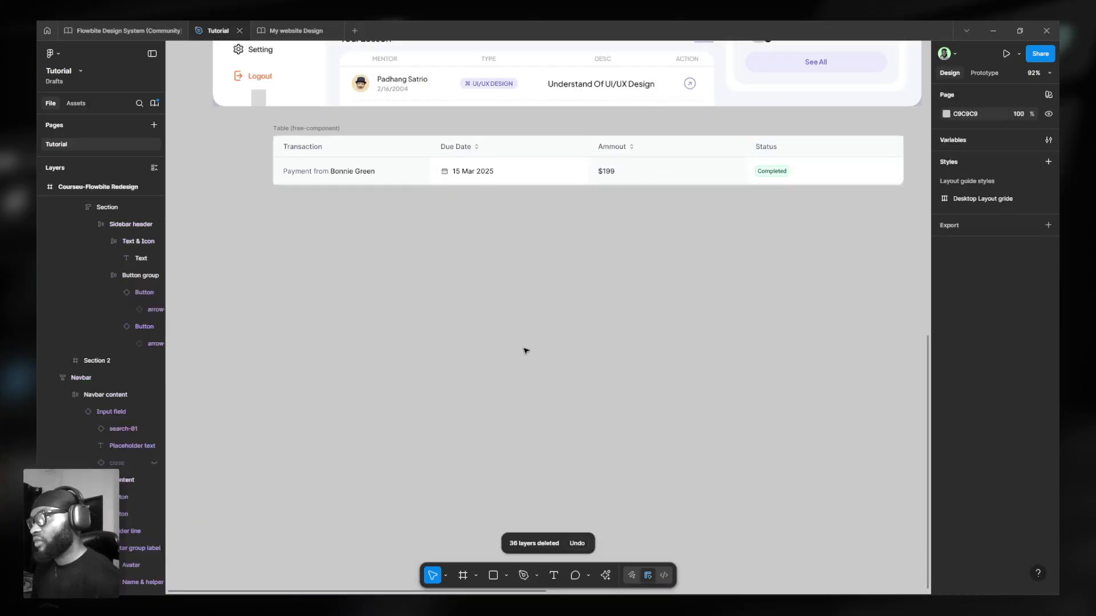
Set the type of the body cell under the Transaction header to Avatar group.
{"action": "scroll", "coordinate": [656, 420], "scroll_direction": "down", "scroll_amount": 3}
{"action": "scroll", "coordinate": [758, 232], "scroll_direction": "up", "scroll_amount": 3}
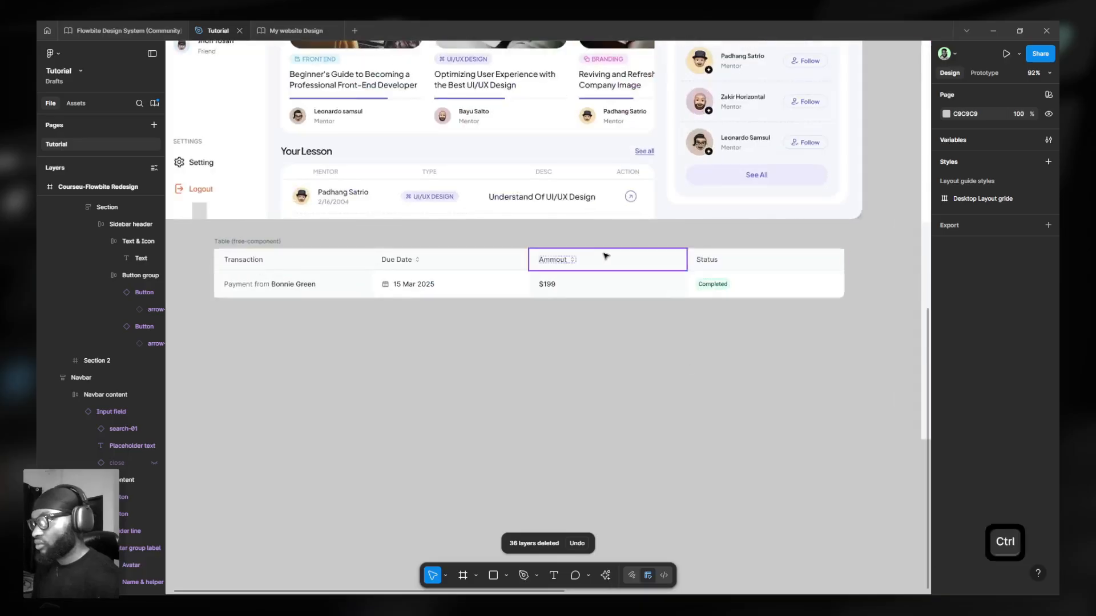
{"action": "scroll", "coordinate": [582, 259], "scroll_direction": "left", "scroll_amount": 2}
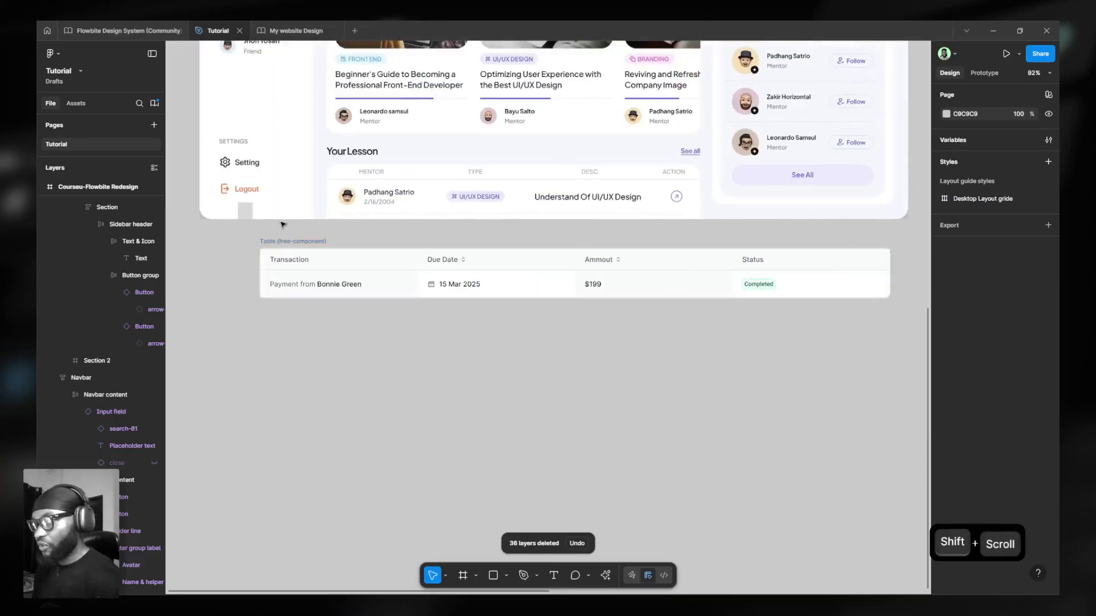
{"action": "scroll", "coordinate": [247, 225], "scroll_direction": "up", "scroll_amount": 3}
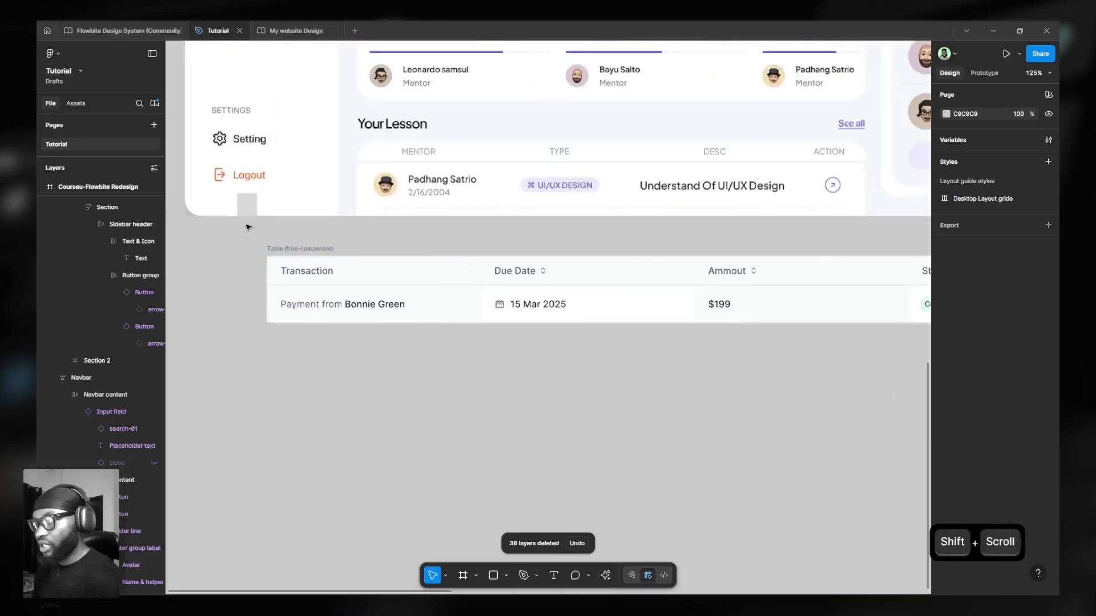
{"action": "left_click", "coordinate": [382, 276], "text": "ctrl"}
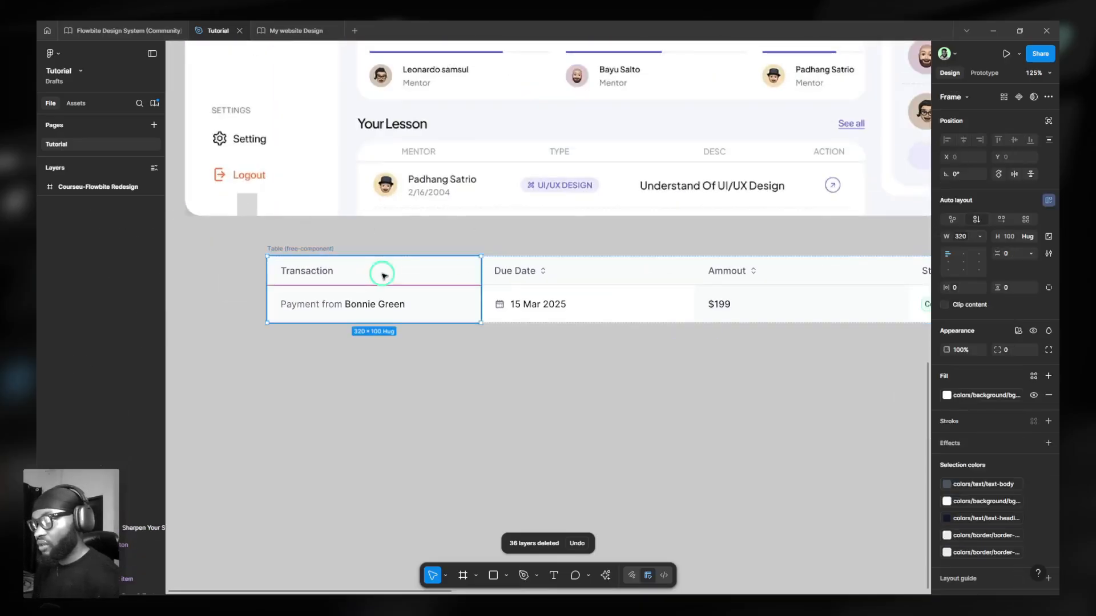
{"action": "left_click", "coordinate": [355, 303]}
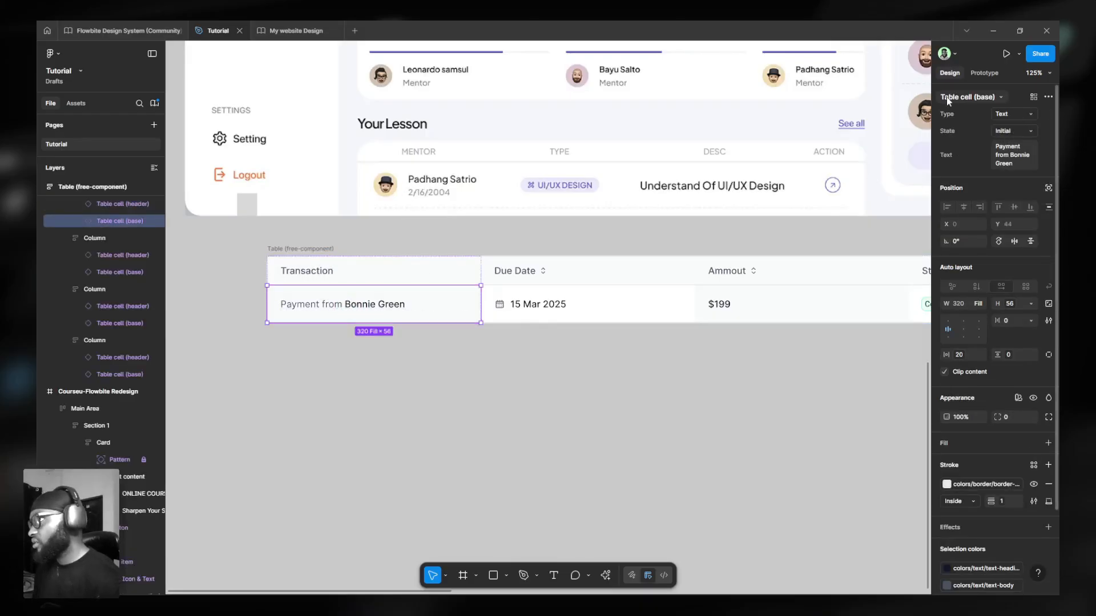
{"action": "left_click", "coordinate": [1005, 114]}
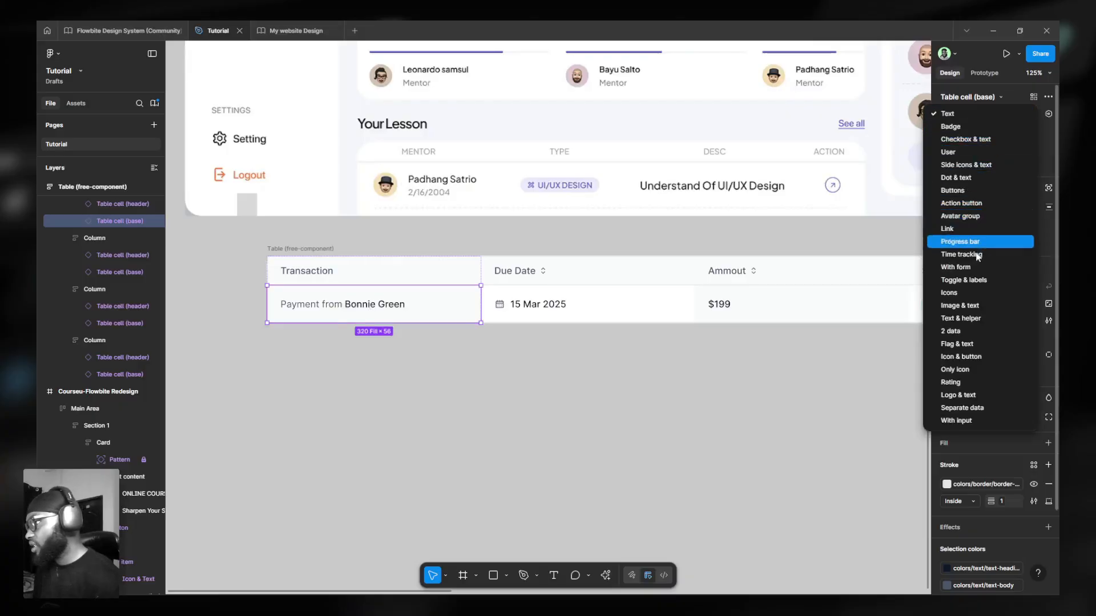
{"action": "left_click", "coordinate": [977, 216]}
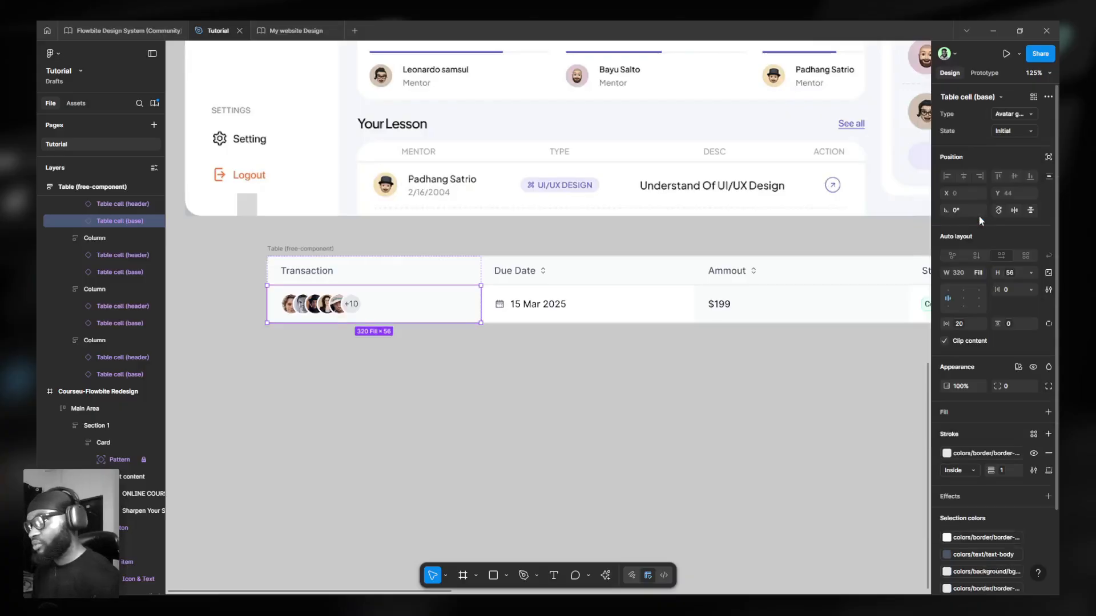
Try the Action button type on the Transaction body cell and return it to Avatar group.
{"action": "left_click", "coordinate": [1015, 115]}
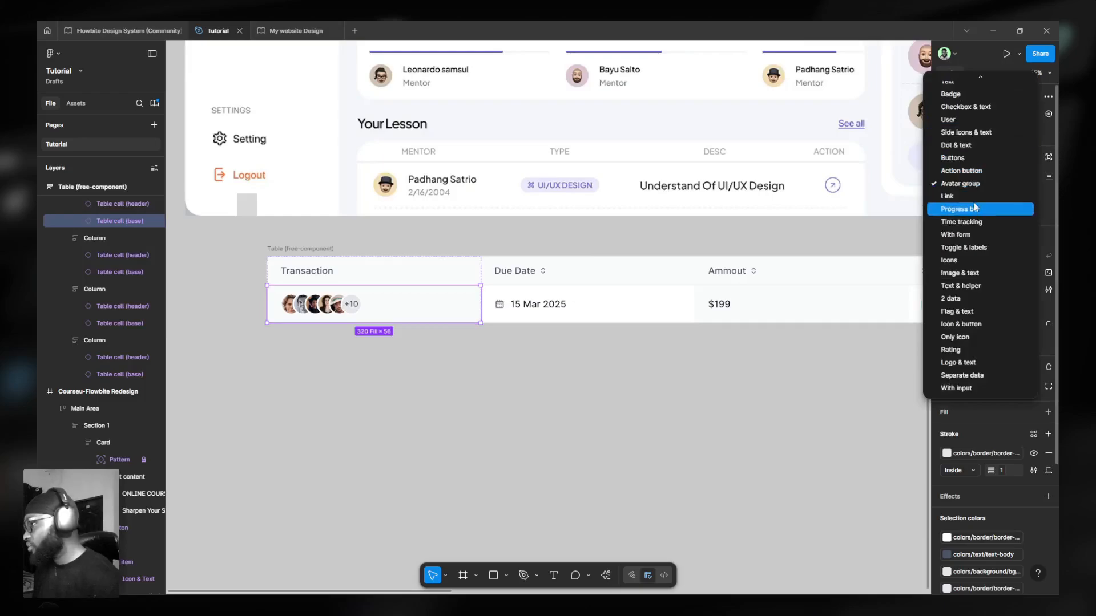
{"action": "left_click", "coordinate": [984, 171]}
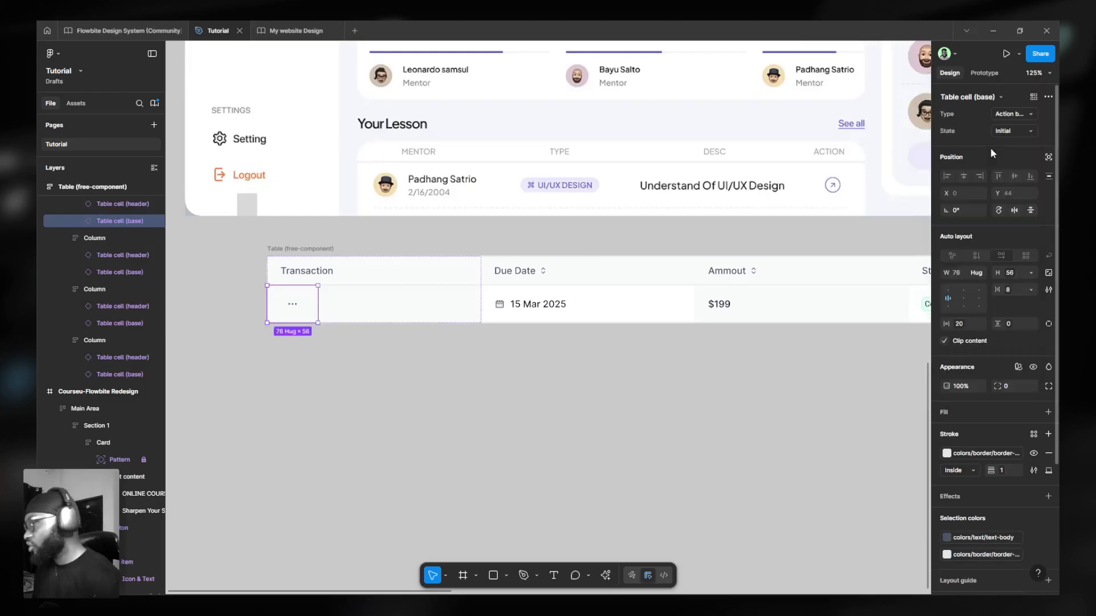
{"action": "left_click", "coordinate": [1014, 113]}
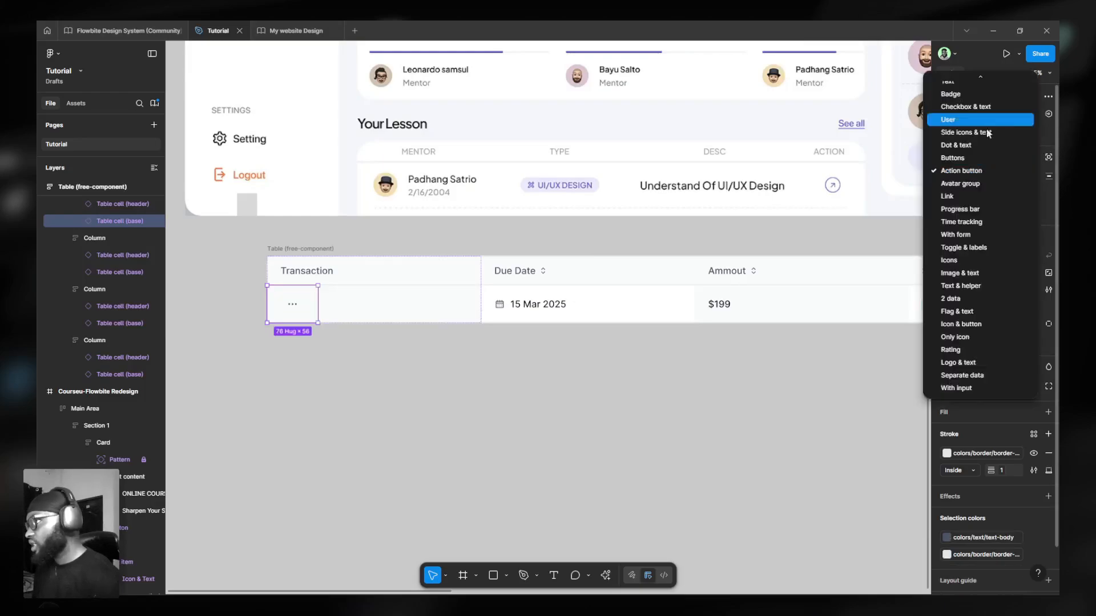
{"action": "left_click", "coordinate": [972, 184]}
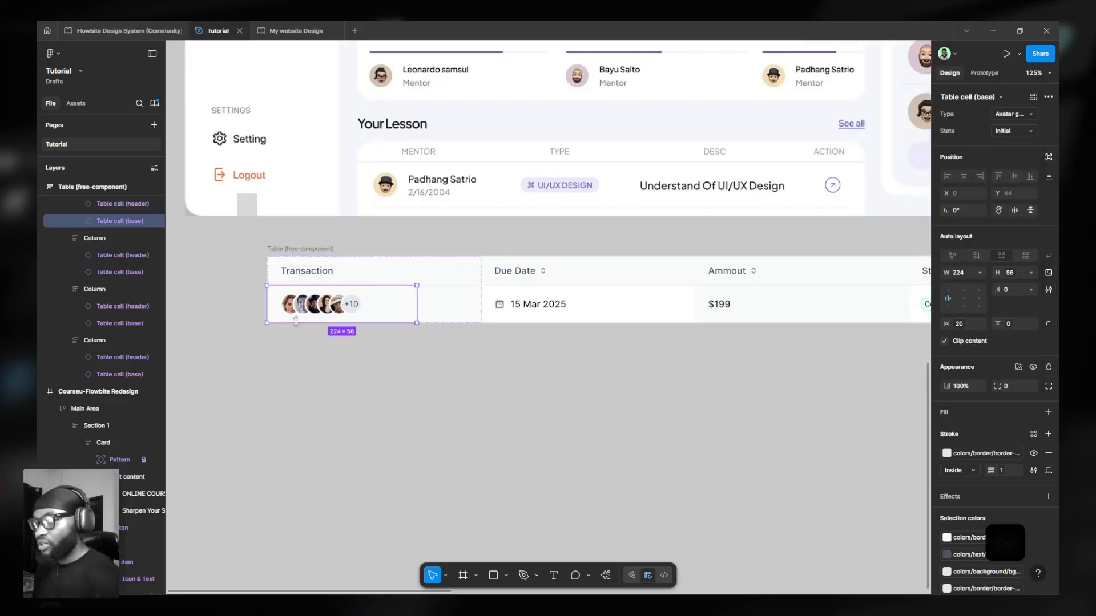
Swap the avatar group in the Transaction body cell for the Avatar group label component from the Flowbite Design System library.
{"action": "scroll", "coordinate": [303, 320], "scroll_direction": "up", "scroll_amount": 3, "text": "ctrl"}
{"action": "double_click", "coordinate": [325, 296]}
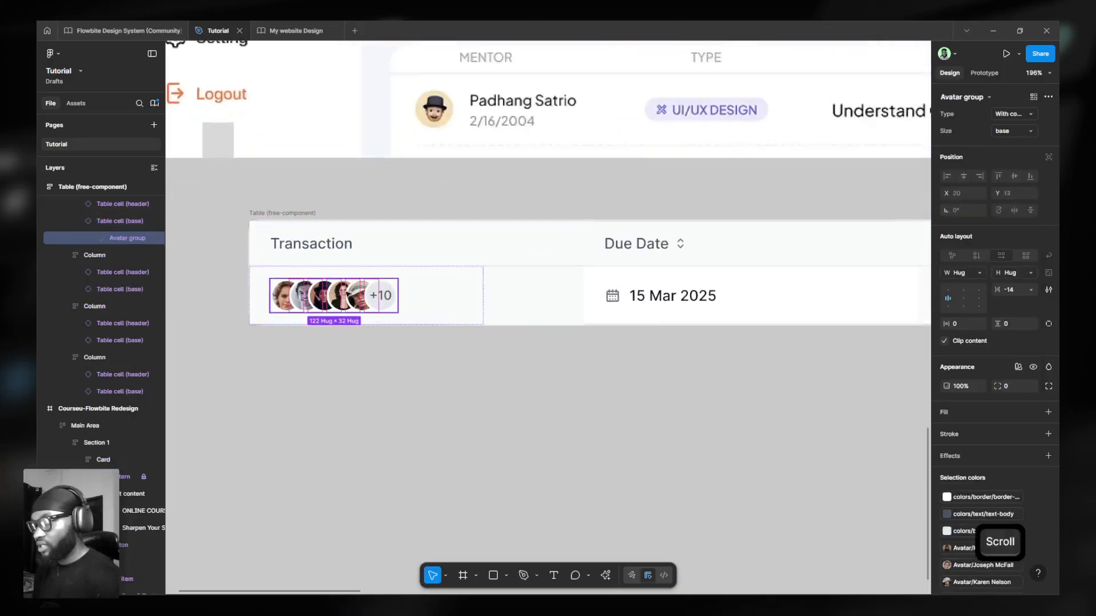
{"action": "left_click", "coordinate": [966, 97]}
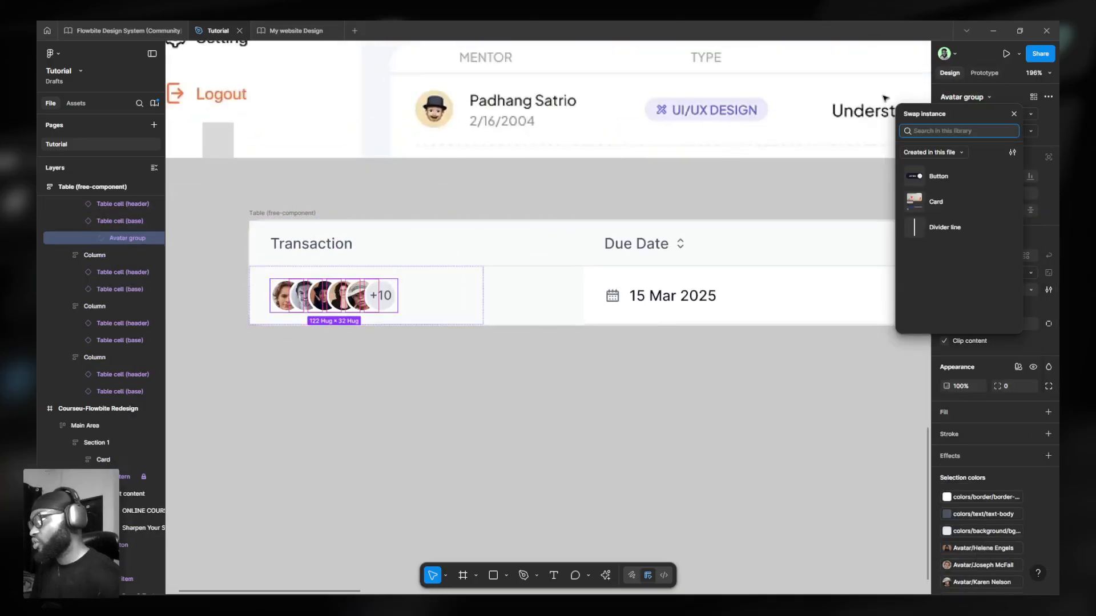
{"action": "type", "text": "avat"}
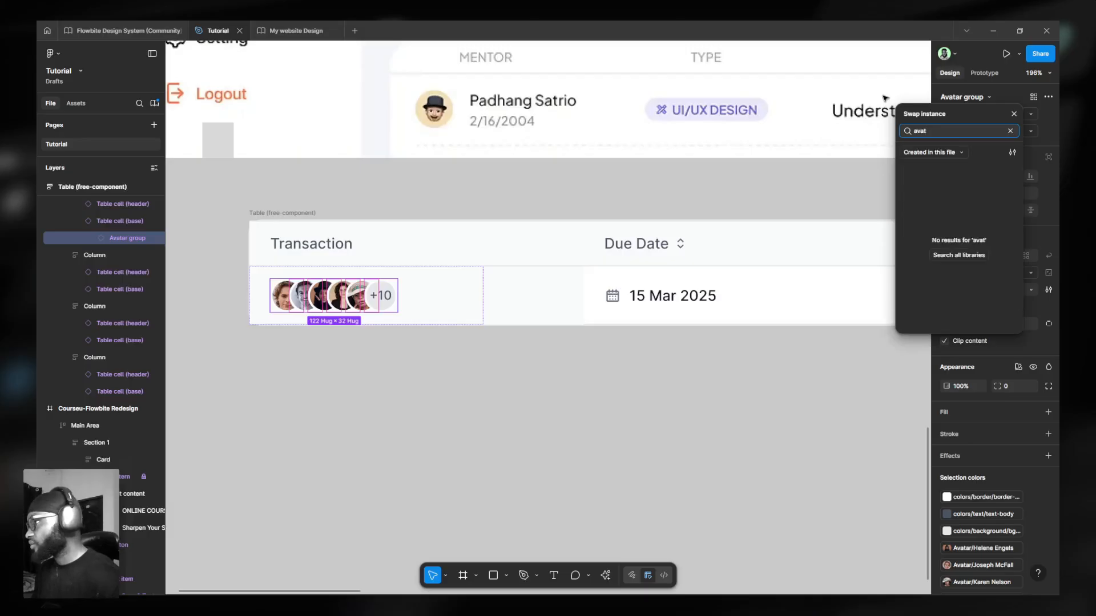
{"action": "left_click", "coordinate": [931, 152]}
{"action": "left_click", "coordinate": [943, 183]}
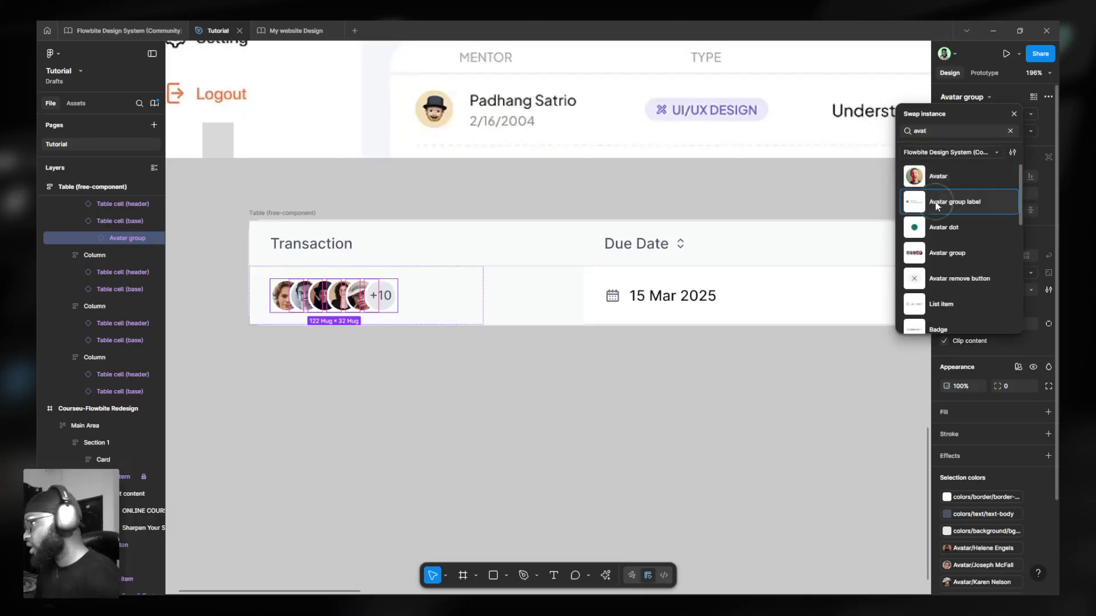
{"action": "left_click", "coordinate": [942, 203]}
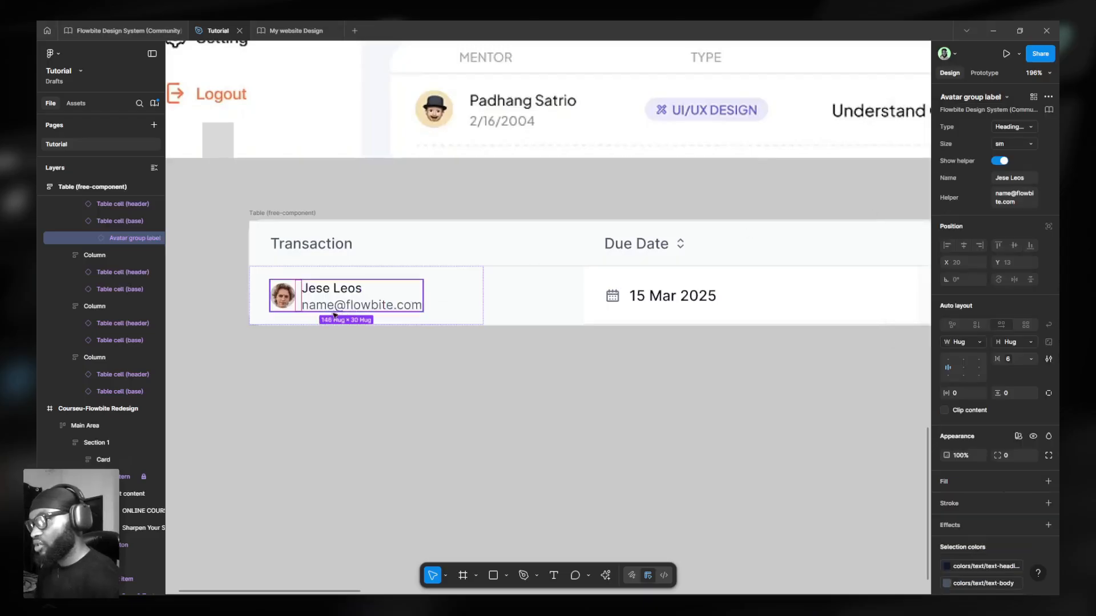
Set the type of the body cell under the Due Date header to Badge.
{"action": "scroll", "coordinate": [423, 335], "scroll_direction": "down", "scroll_amount": 3}
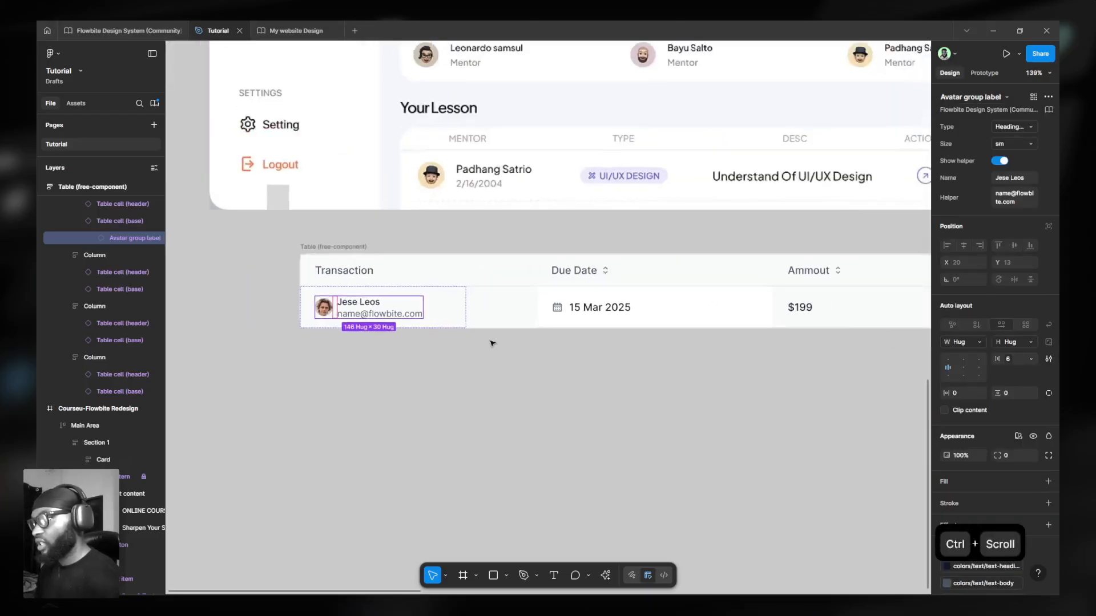
{"action": "left_click", "coordinate": [619, 306]}
{"action": "left_click", "coordinate": [621, 309]}
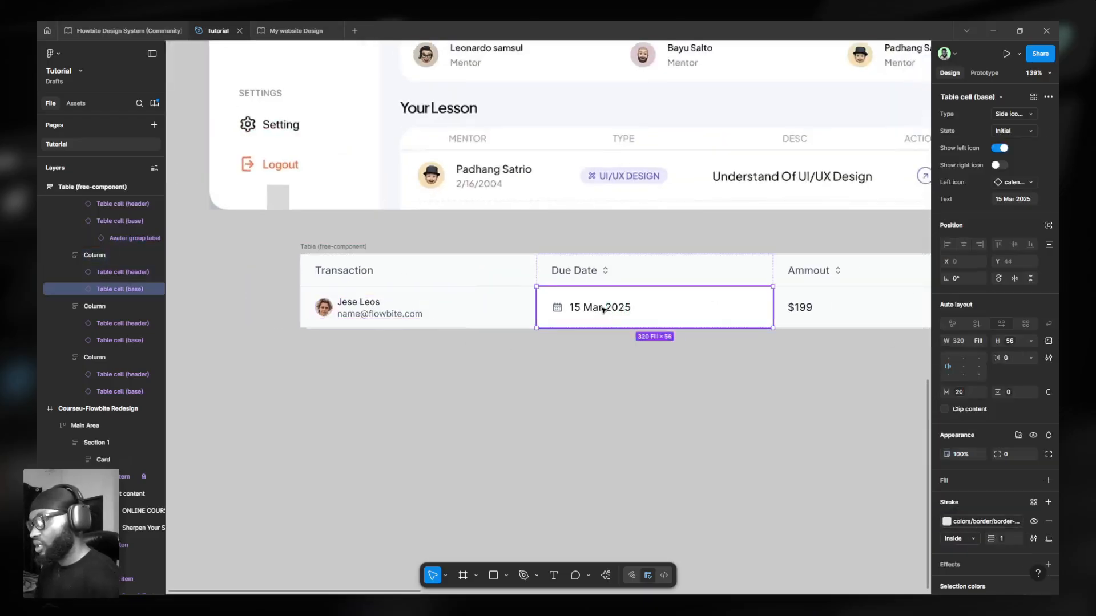
{"action": "left_click", "coordinate": [1008, 116]}
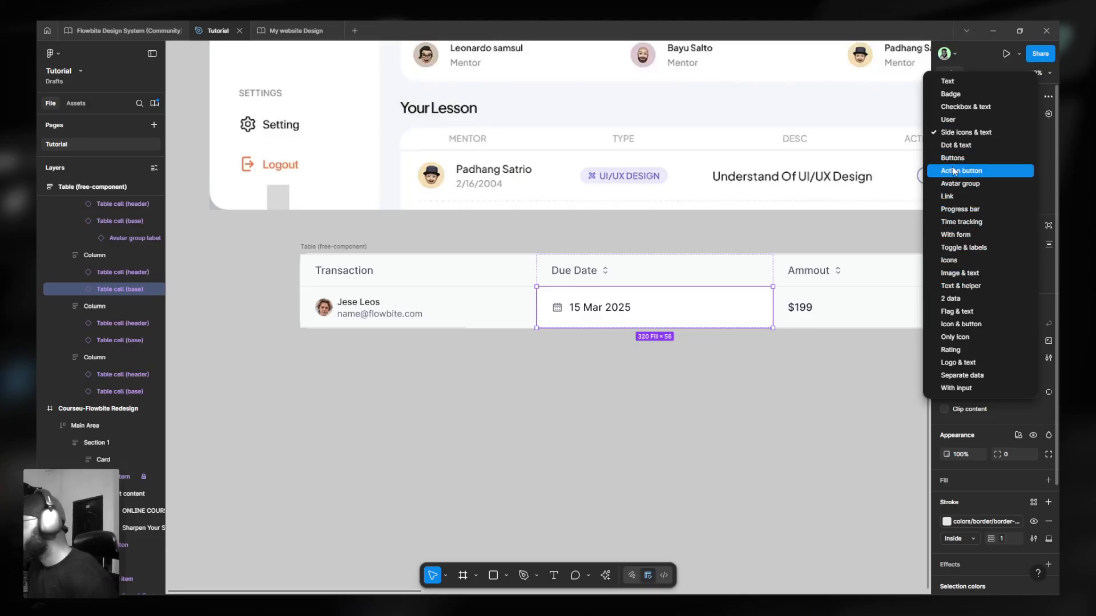
{"action": "left_click", "coordinate": [950, 94]}
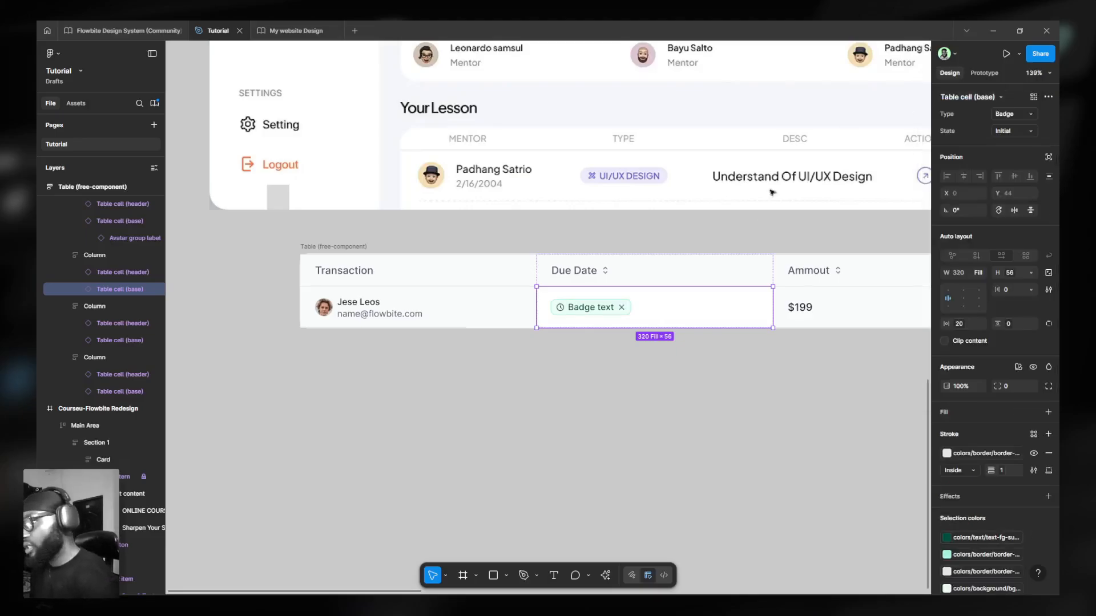
Set the type of the body cell under the Status header to Action button.
{"action": "scroll", "coordinate": [751, 321], "scroll_direction": "right", "scroll_amount": 5}
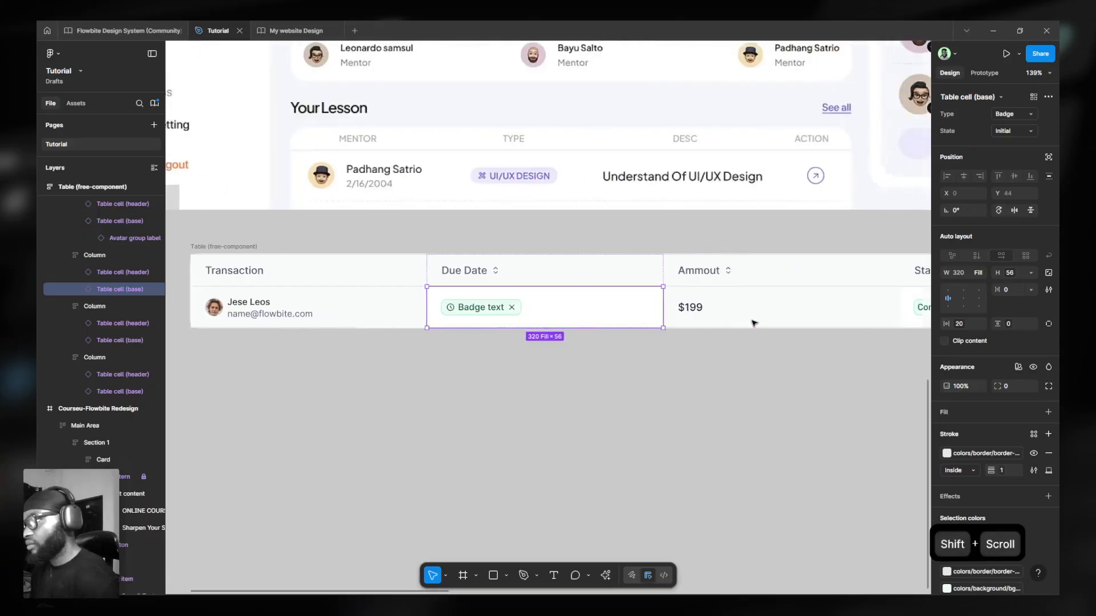
{"action": "double_click", "coordinate": [582, 309]}
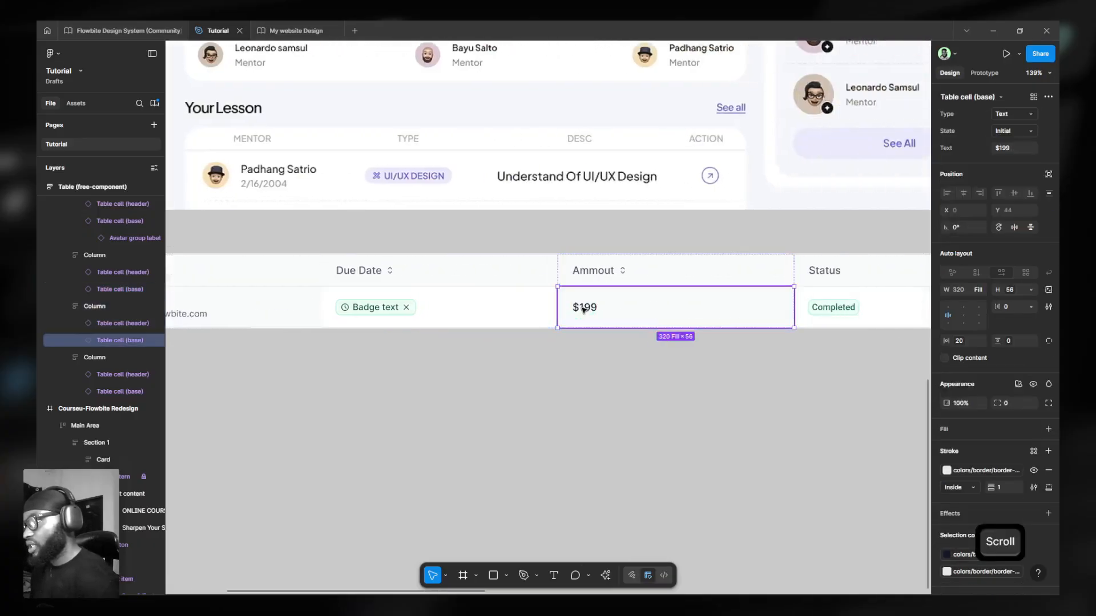
{"action": "double_click", "coordinate": [854, 304]}
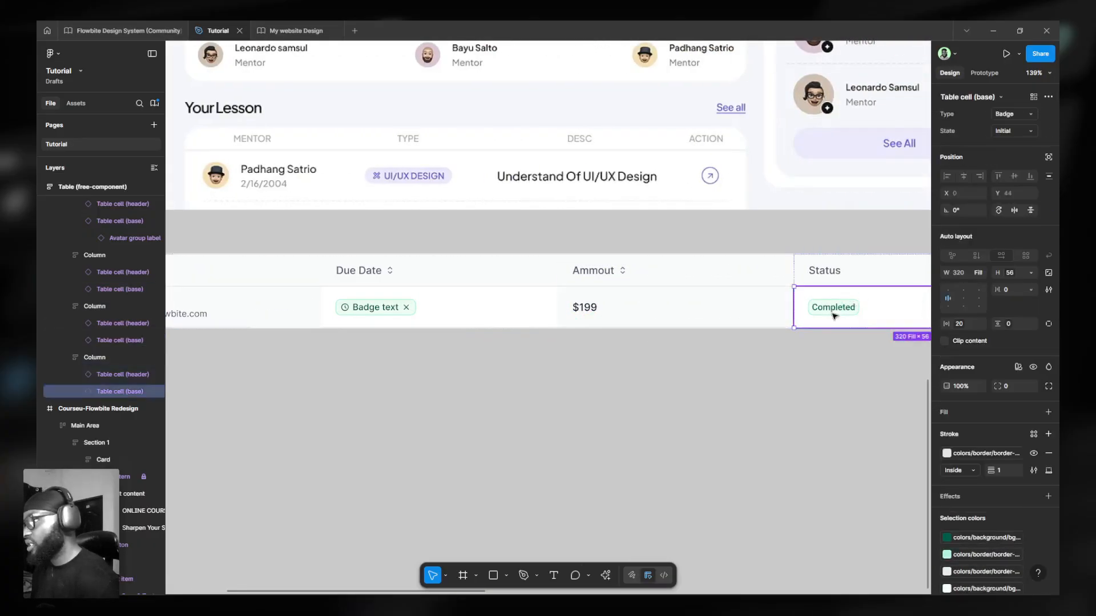
{"action": "left_click", "coordinate": [1006, 113]}
{"action": "left_click", "coordinate": [970, 191]}
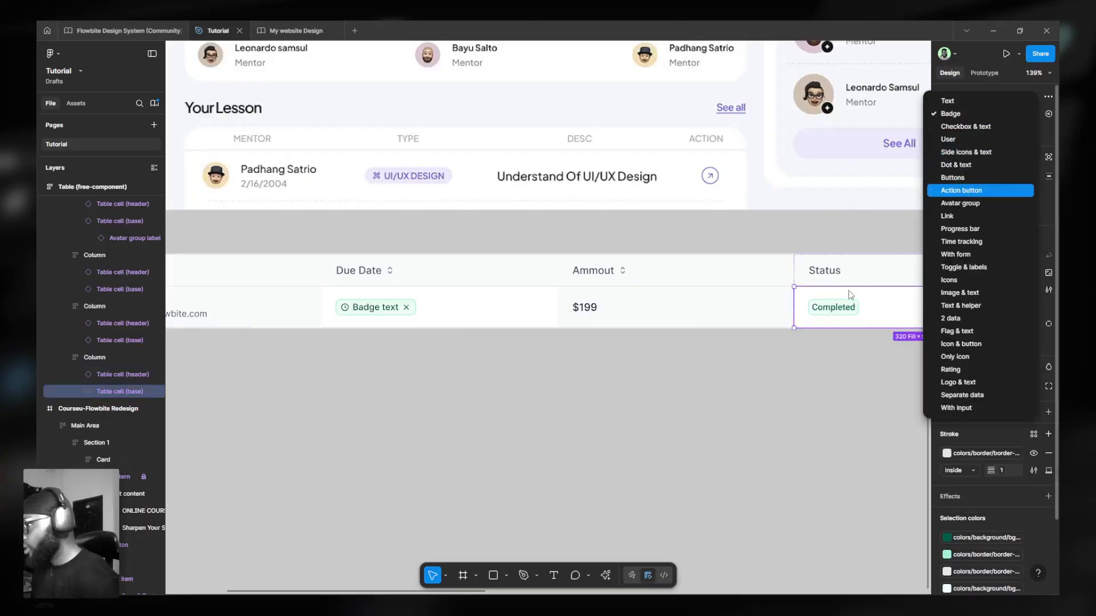
Set the Status column's width to hug contents.
{"action": "scroll", "coordinate": [827, 318], "scroll_direction": "right", "scroll_amount": 5}
{"action": "scroll", "coordinate": [799, 313], "scroll_direction": "down", "scroll_amount": 2}
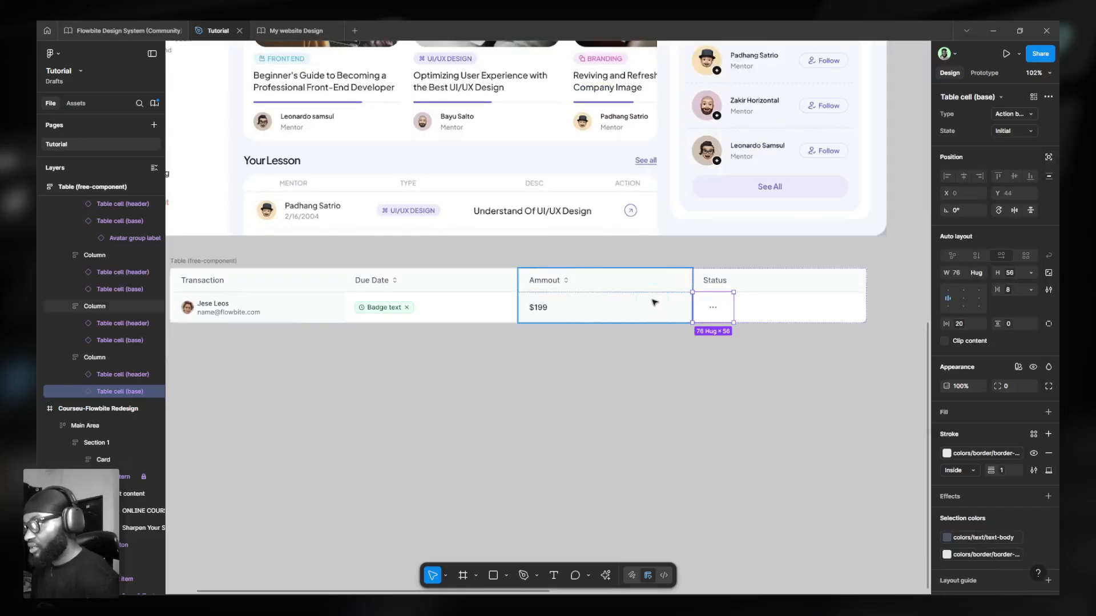
{"action": "left_click", "coordinate": [652, 303]}
{"action": "left_click", "coordinate": [732, 298]}
{"action": "left_click", "coordinate": [979, 238]}
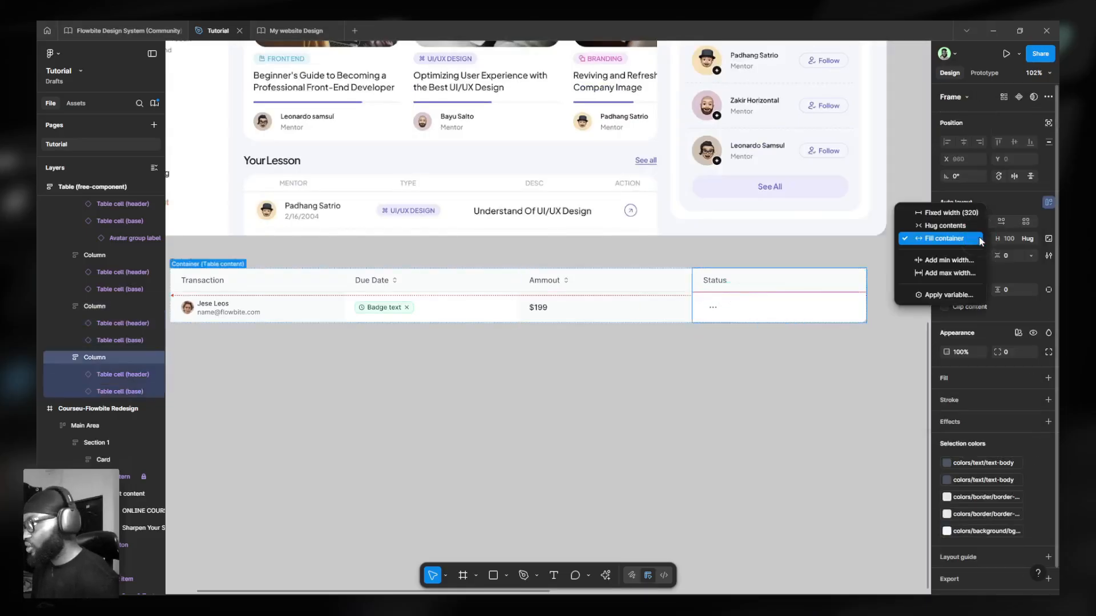
{"action": "left_click", "coordinate": [965, 228]}
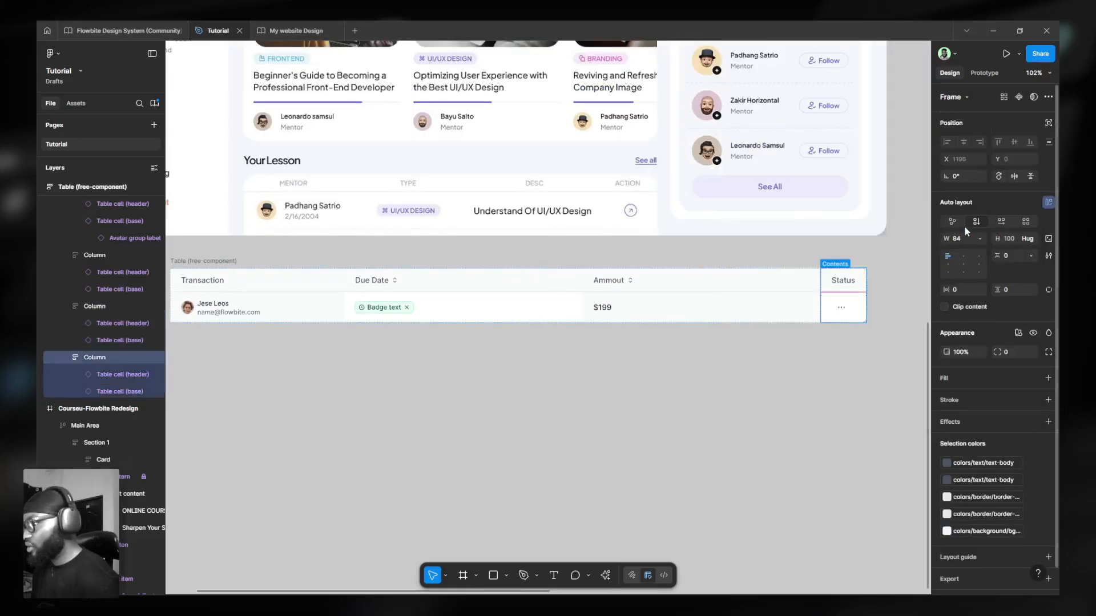
Narrow the whole table frame to a width of about 898.
{"action": "left_click", "coordinate": [774, 347]}
{"action": "left_click", "coordinate": [858, 297]}
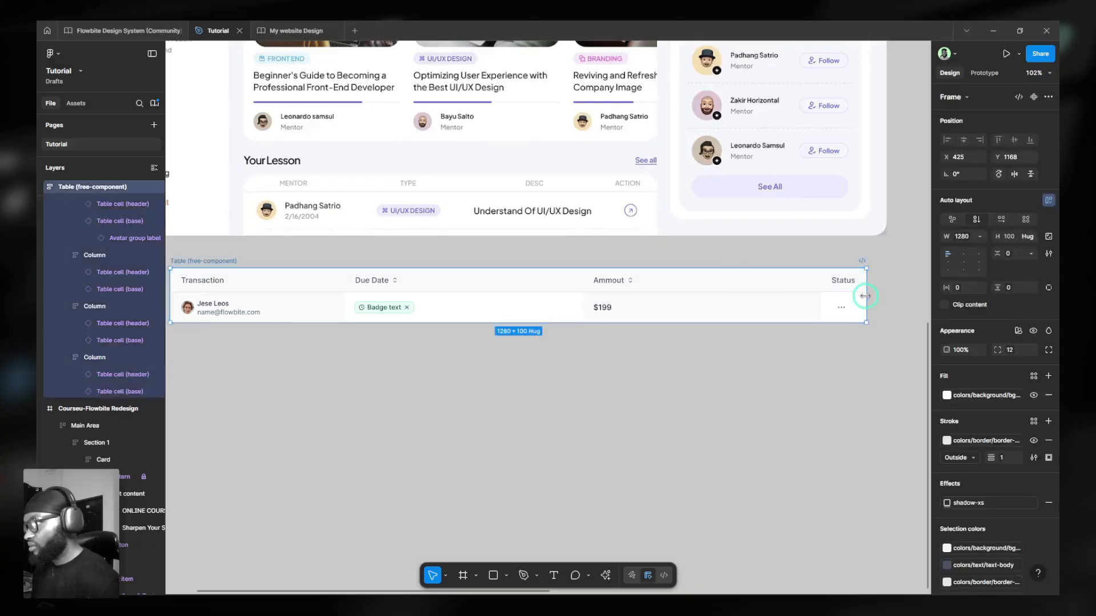
{"action": "left_click_drag", "start_coordinate": [864, 296], "coordinate": [660, 273]}
{"action": "scroll", "coordinate": [600, 320], "scroll_direction": "left", "scroll_amount": 3}
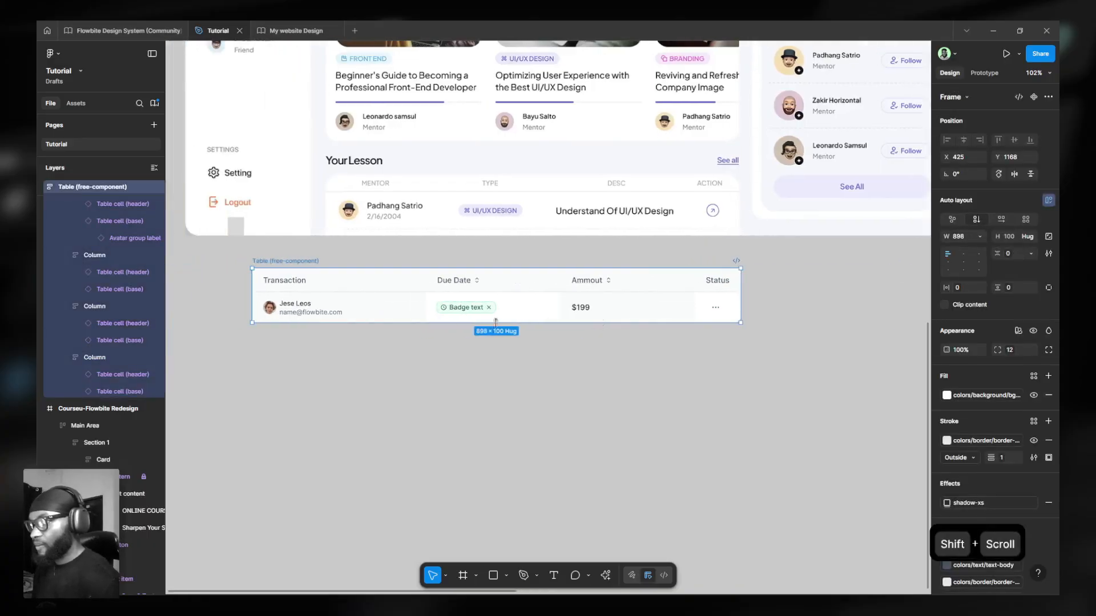
Remove the background fill from the Transaction and Ammout columns of the table.
{"action": "scroll", "coordinate": [291, 327], "scroll_direction": "up", "scroll_amount": 5}
{"action": "scroll", "coordinate": [511, 198], "scroll_direction": "down", "scroll_amount": 2}
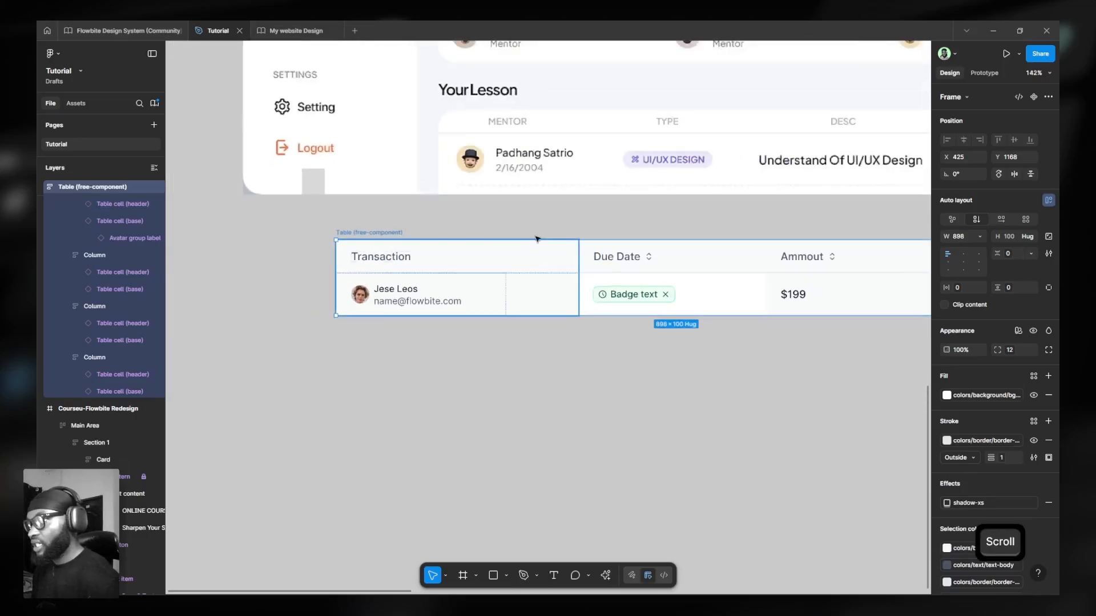
{"action": "double_click", "coordinate": [437, 292]}
{"action": "left_click", "coordinate": [673, 269], "text": "shift"}
{"action": "left_click", "coordinate": [812, 276], "text": "shift"}
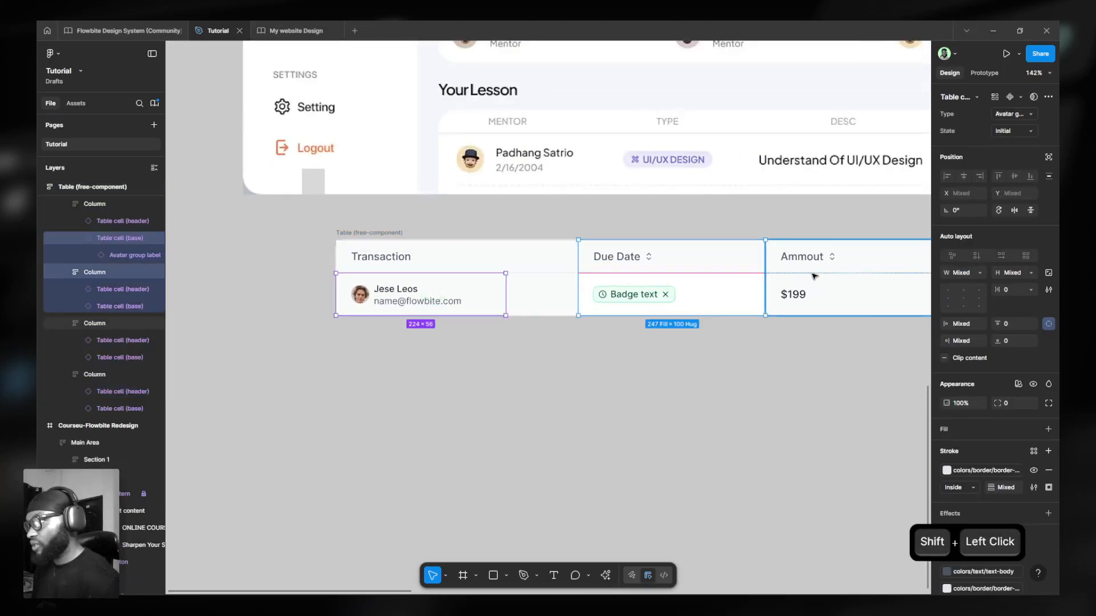
{"action": "left_click", "coordinate": [511, 284], "text": "shift"}
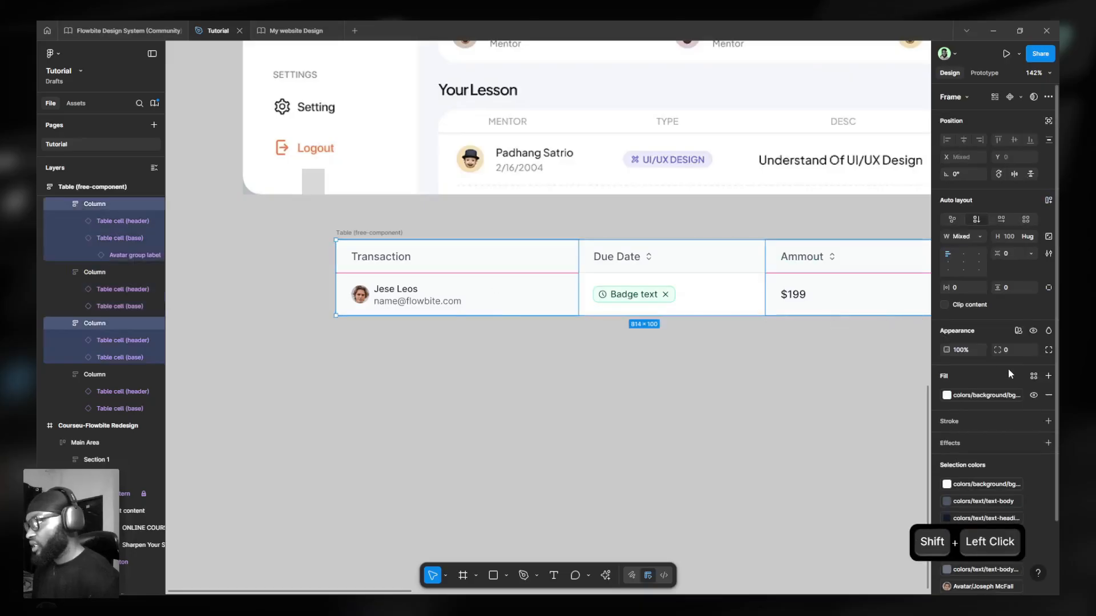
{"action": "left_click", "coordinate": [1049, 398]}
{"action": "scroll", "coordinate": [682, 337], "scroll_direction": "right", "scroll_amount": 3}
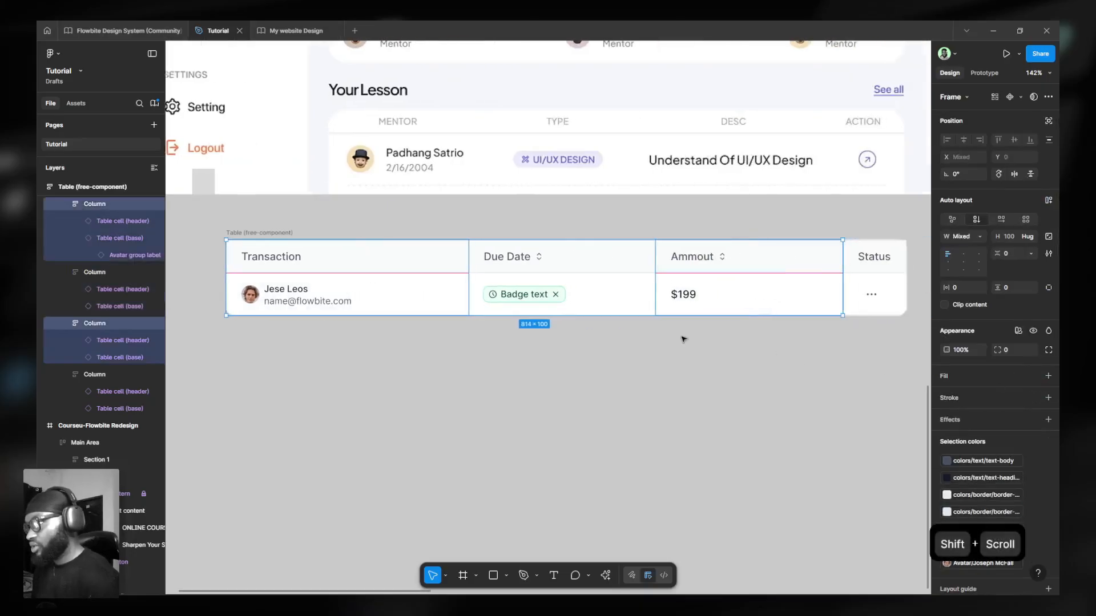
{"action": "left_click", "coordinate": [810, 283], "text": "shift"}
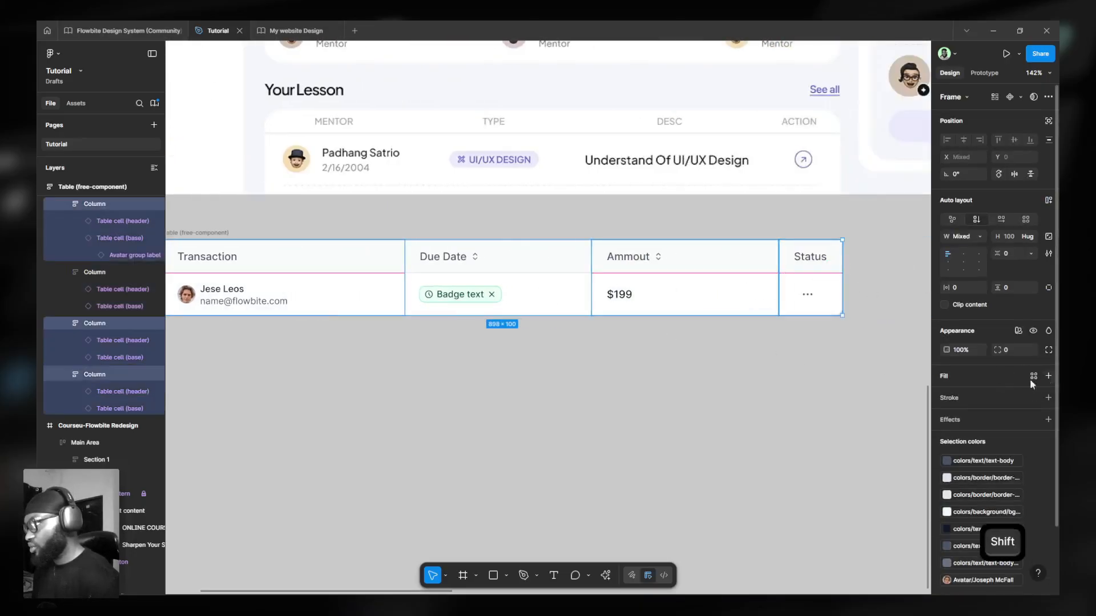
{"action": "scroll", "coordinate": [827, 360], "scroll_direction": "down", "scroll_amount": 5}
{"action": "left_click", "coordinate": [828, 360]}
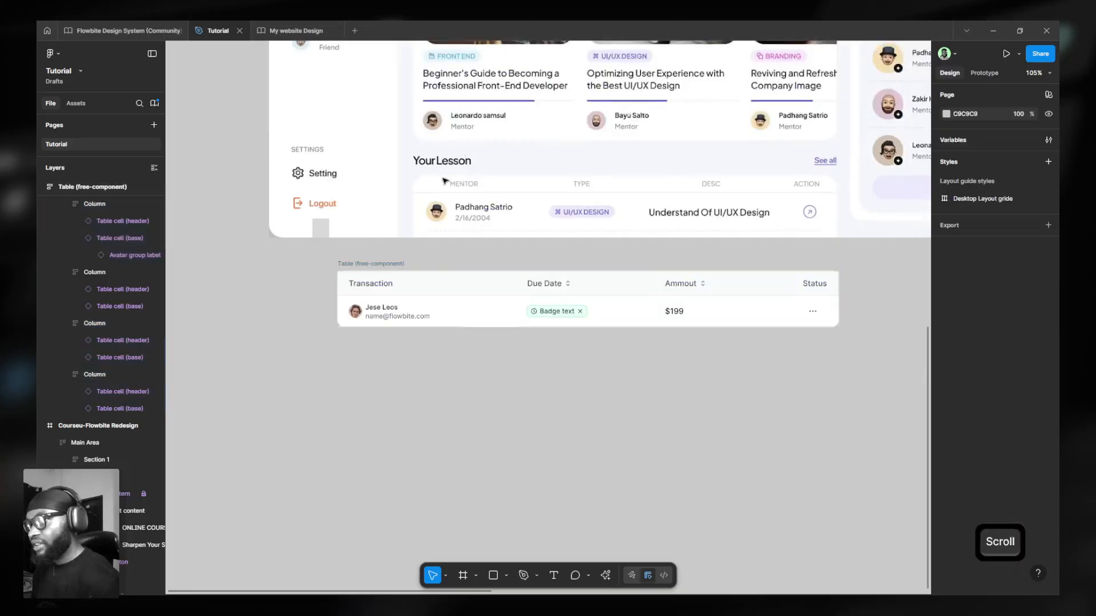
Change the fill of the whole table frame to the library colour bg-primary.
{"action": "left_click", "coordinate": [395, 294]}
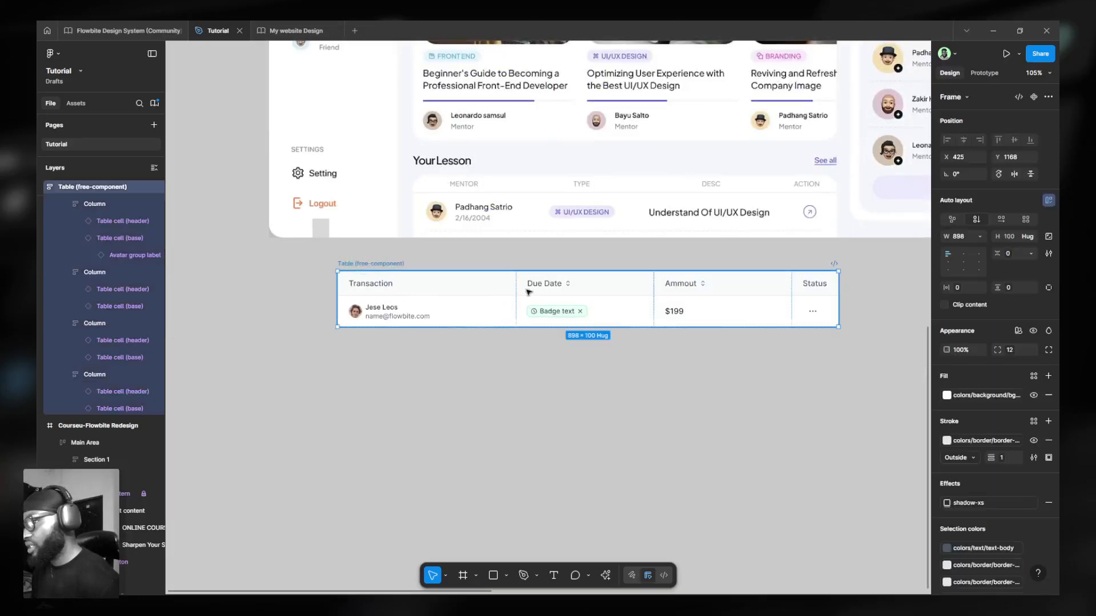
{"action": "double_click", "coordinate": [415, 294]}
{"action": "double_click", "coordinate": [427, 293]}
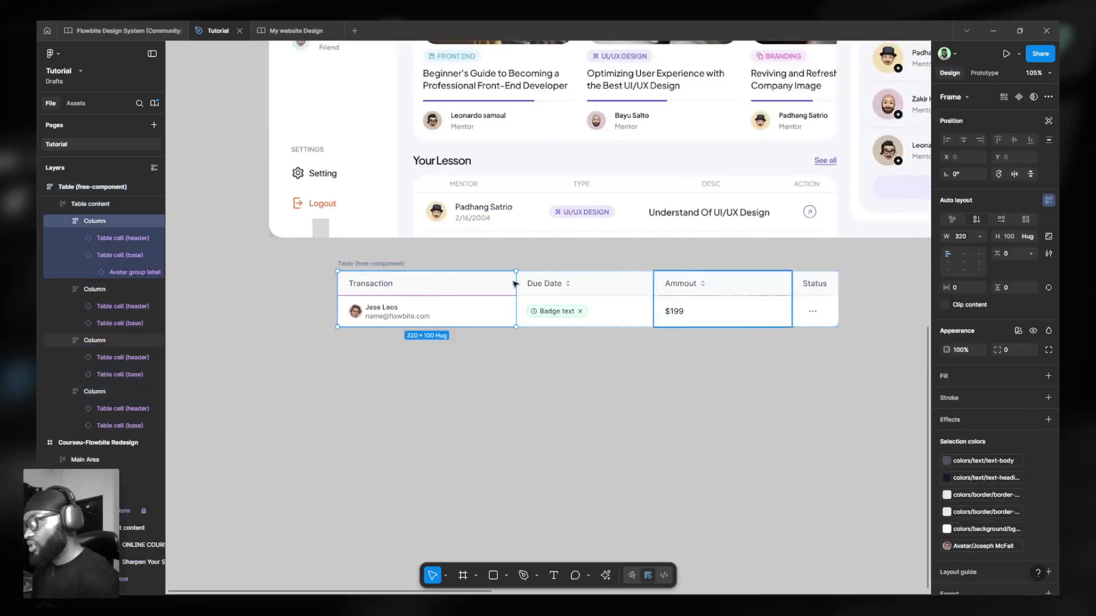
{"action": "left_click", "coordinate": [399, 264]}
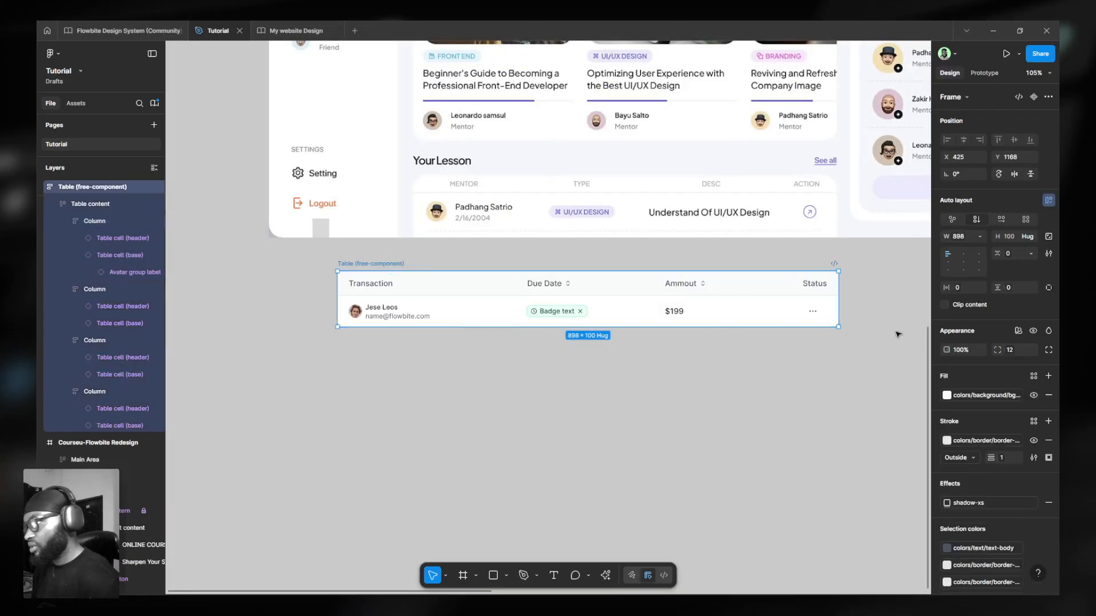
{"action": "left_click", "coordinate": [971, 395]}
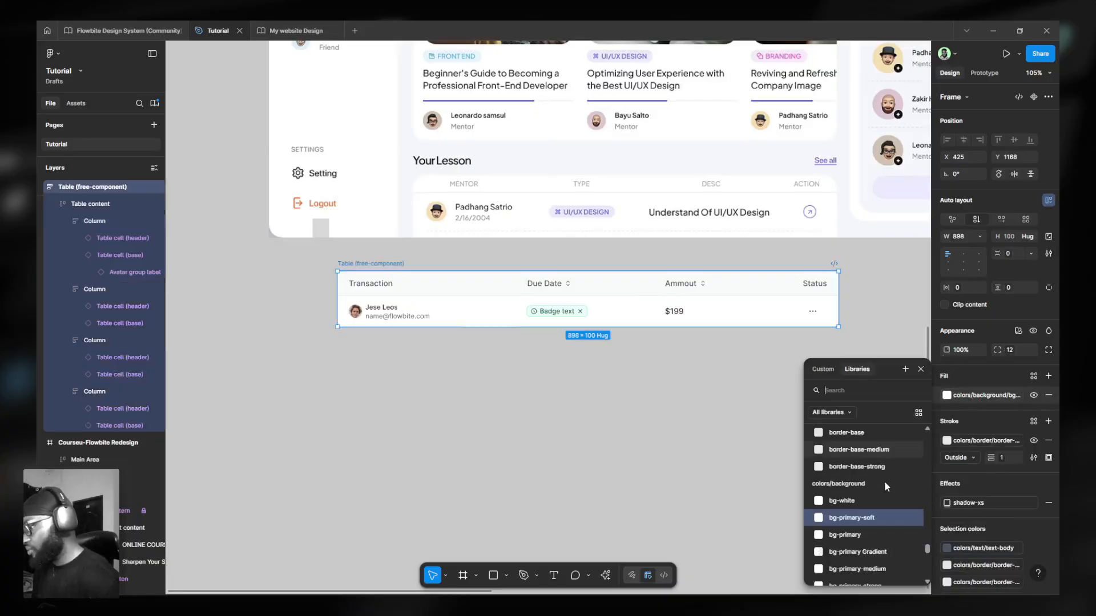
{"action": "left_click", "coordinate": [867, 535]}
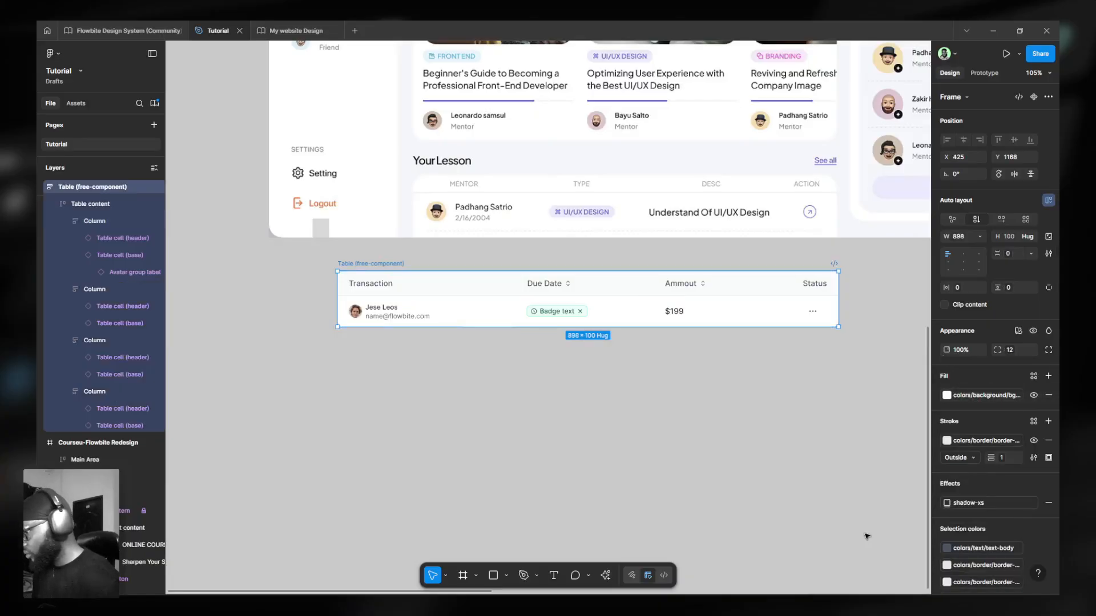
{"action": "left_click", "coordinate": [975, 399]}
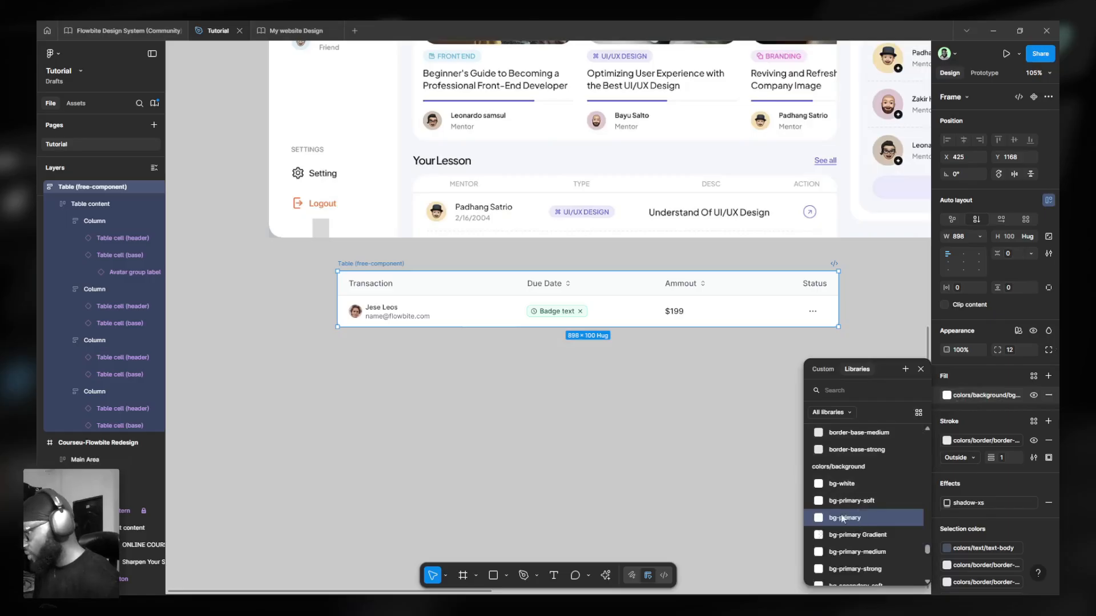
{"action": "left_click", "coordinate": [646, 388]}
Rename the Transaction column header of the Flowbite table as MENTOR.
{"action": "scroll", "coordinate": [421, 225], "scroll_direction": "up", "scroll_amount": 3}
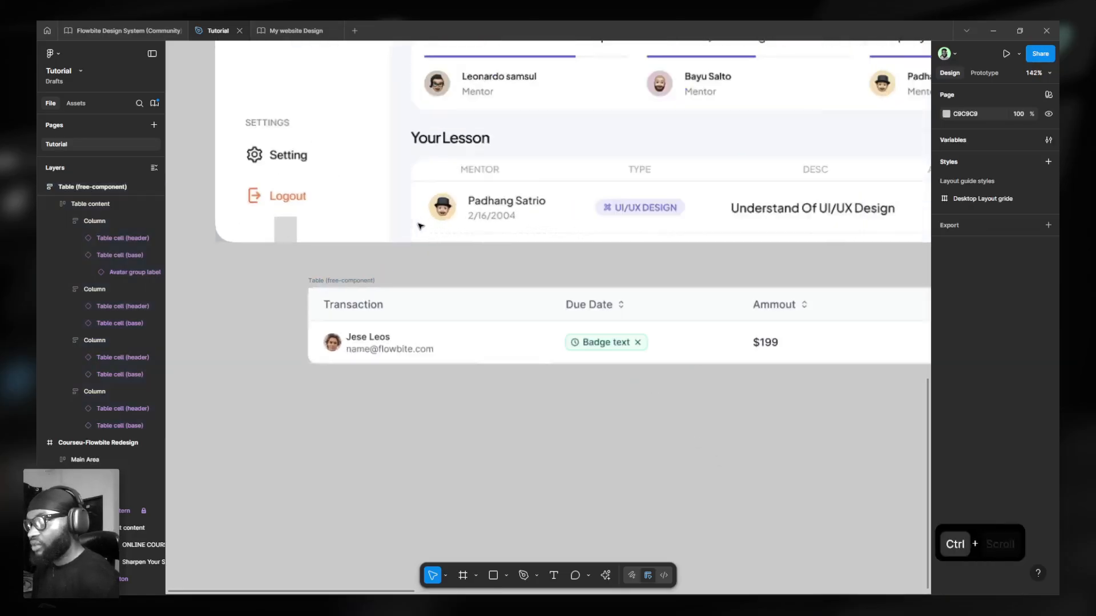
{"action": "scroll", "coordinate": [421, 225], "scroll_direction": "up", "scroll_amount": 3}
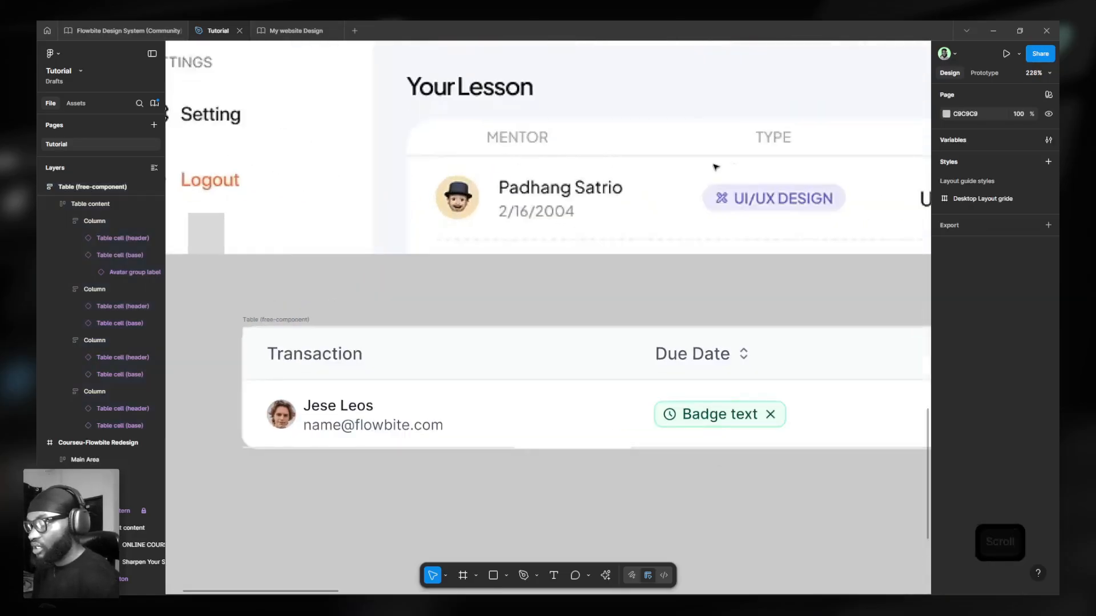
{"action": "scroll", "coordinate": [503, 257], "scroll_direction": "down", "scroll_amount": 2}
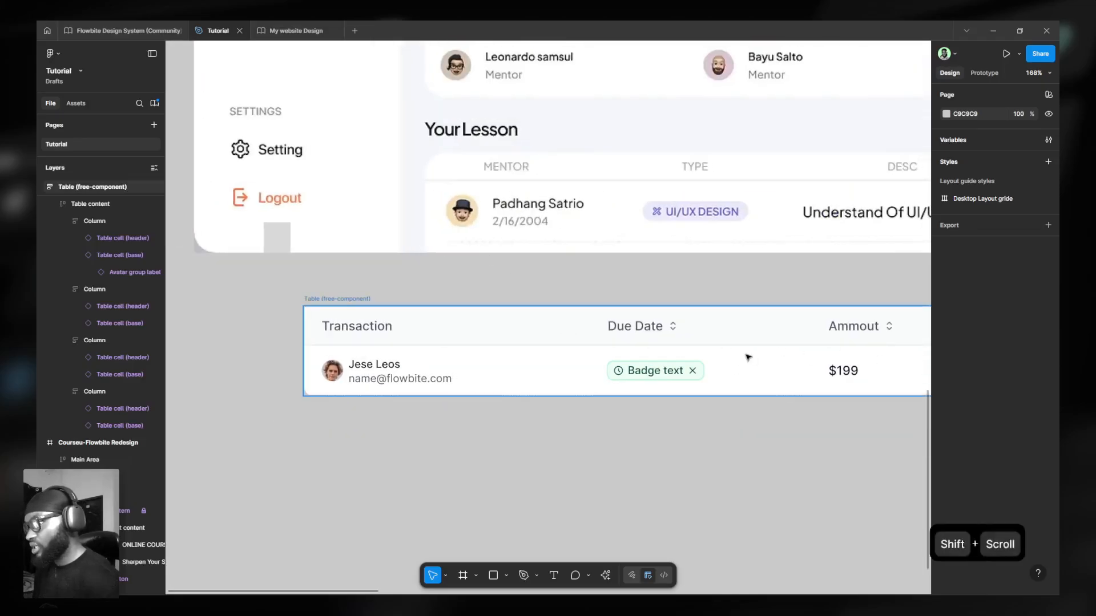
{"action": "scroll", "coordinate": [746, 357], "scroll_direction": "right", "scroll_amount": 2}
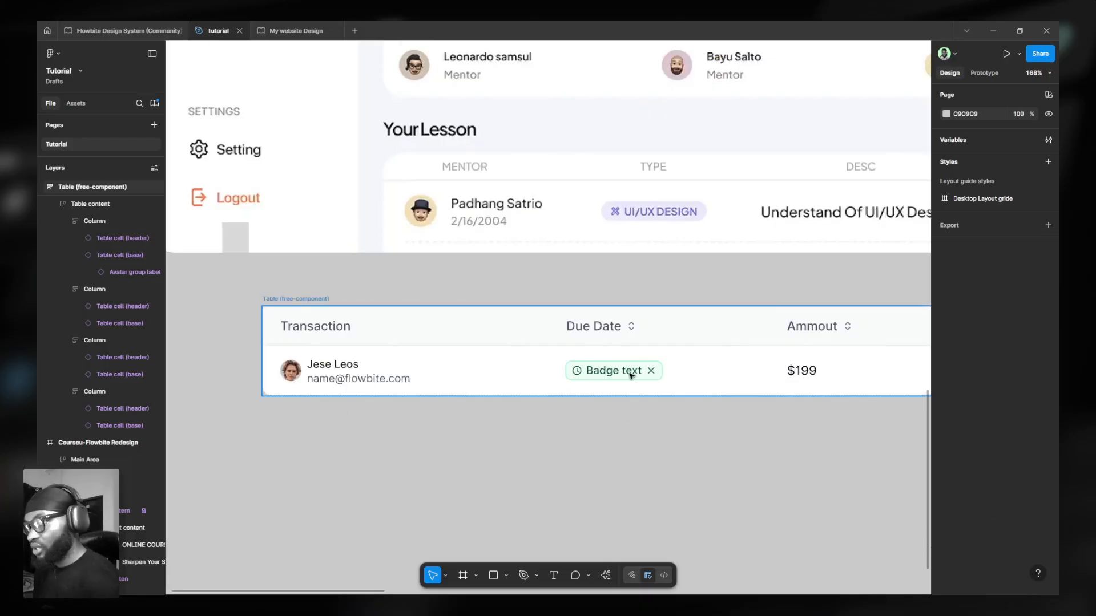
{"action": "left_click", "coordinate": [319, 332], "text": "ctrl"}
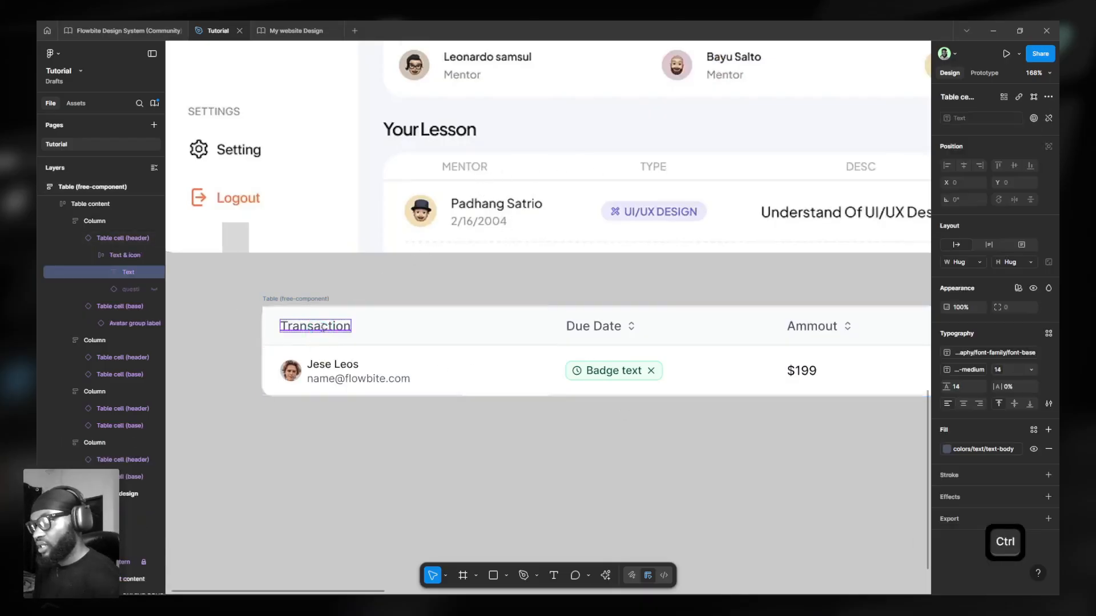
{"action": "double_click", "coordinate": [322, 329]}
{"action": "type", "text": "MENTOR"}
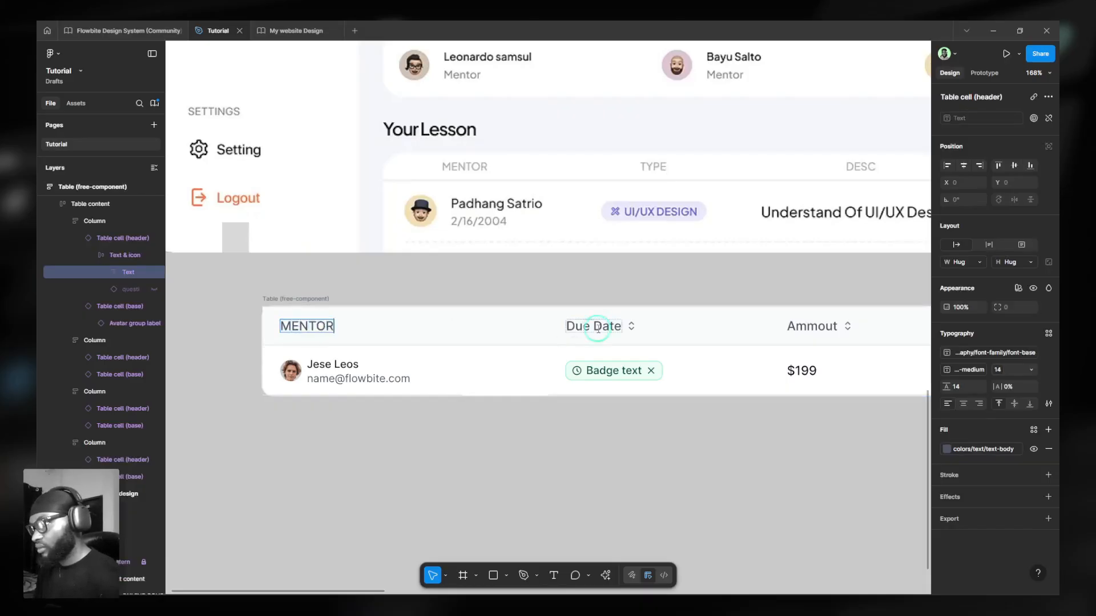
Rename the Due Date column header as TYPE and hide its sort icon.
{"action": "double_click", "coordinate": [598, 327]}
{"action": "type", "text": "TYPE"}
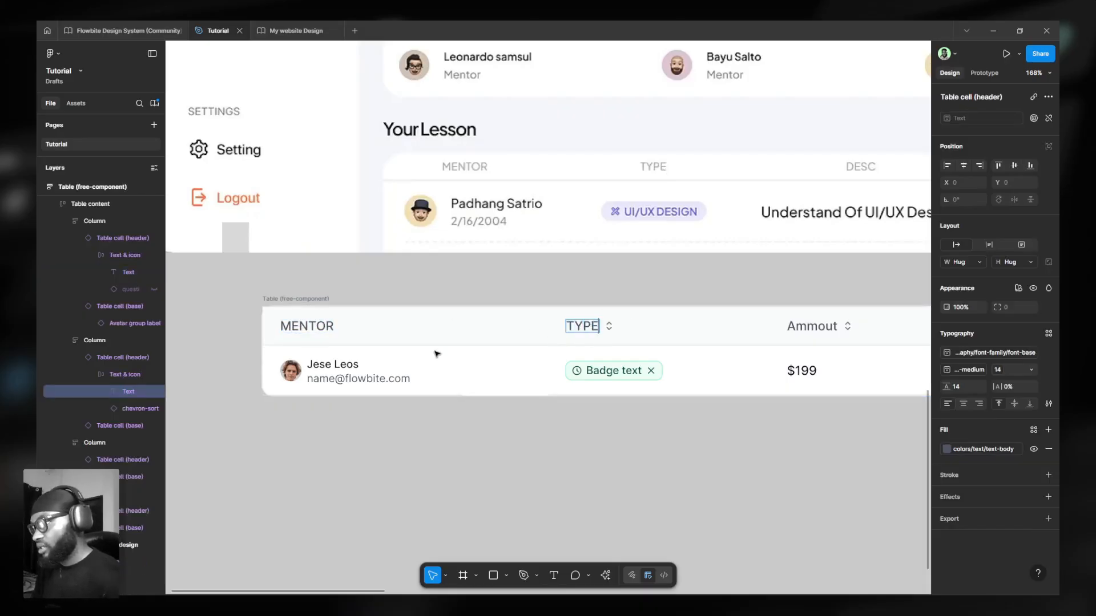
{"action": "key", "text": "Escape"}
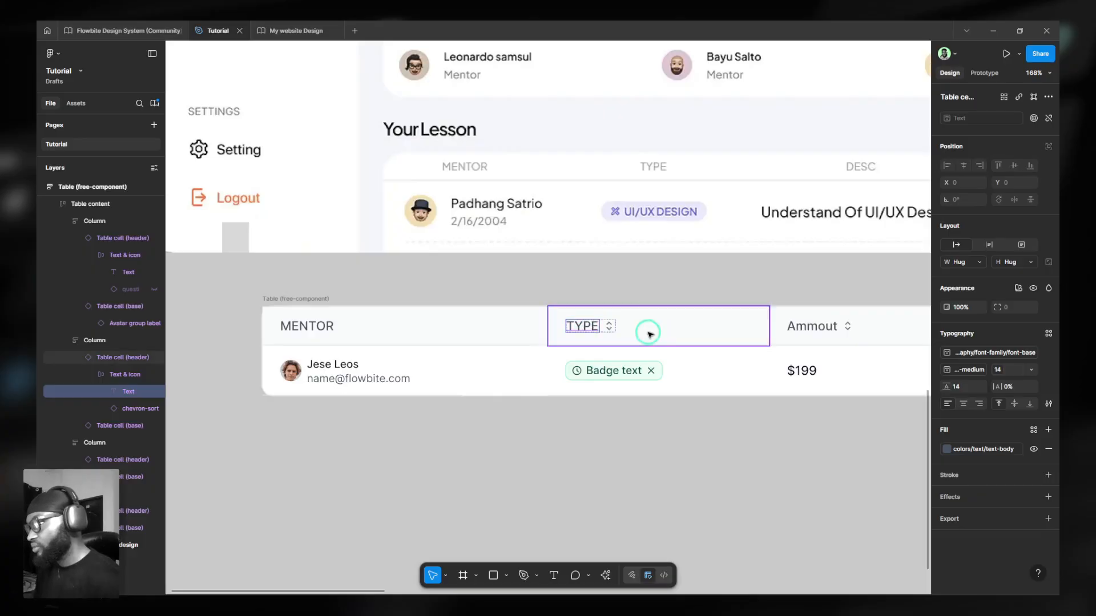
{"action": "left_click", "coordinate": [650, 334]}
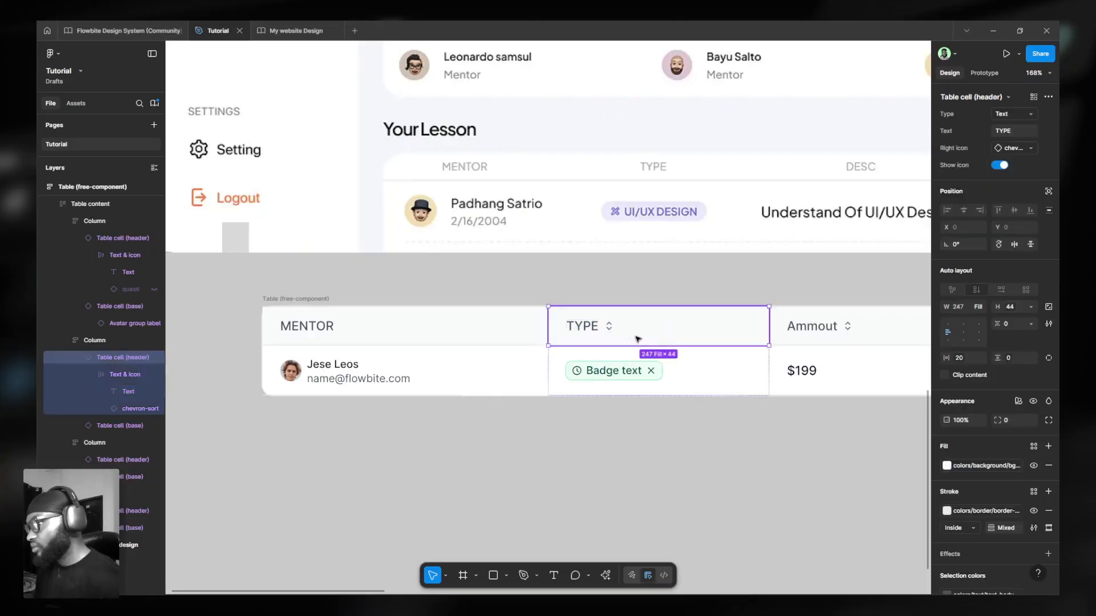
{"action": "left_click", "coordinate": [1000, 166]}
Hide the sort icon in the Ammout column header and rename the header as DESC.
{"action": "scroll", "coordinate": [617, 337], "scroll_direction": "right", "scroll_amount": 5}
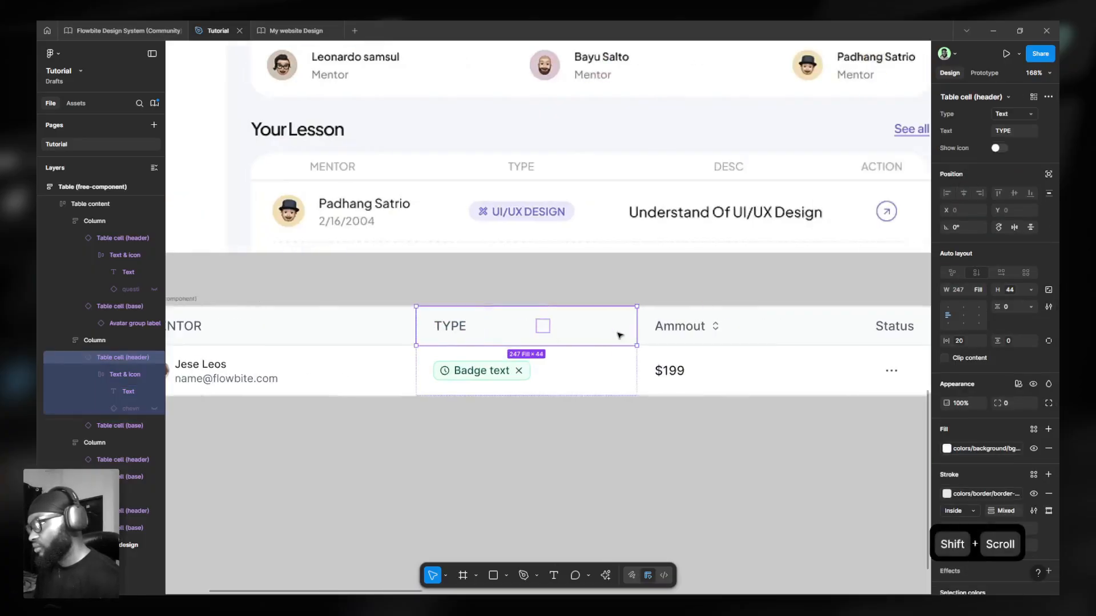
{"action": "left_click", "coordinate": [565, 333]}
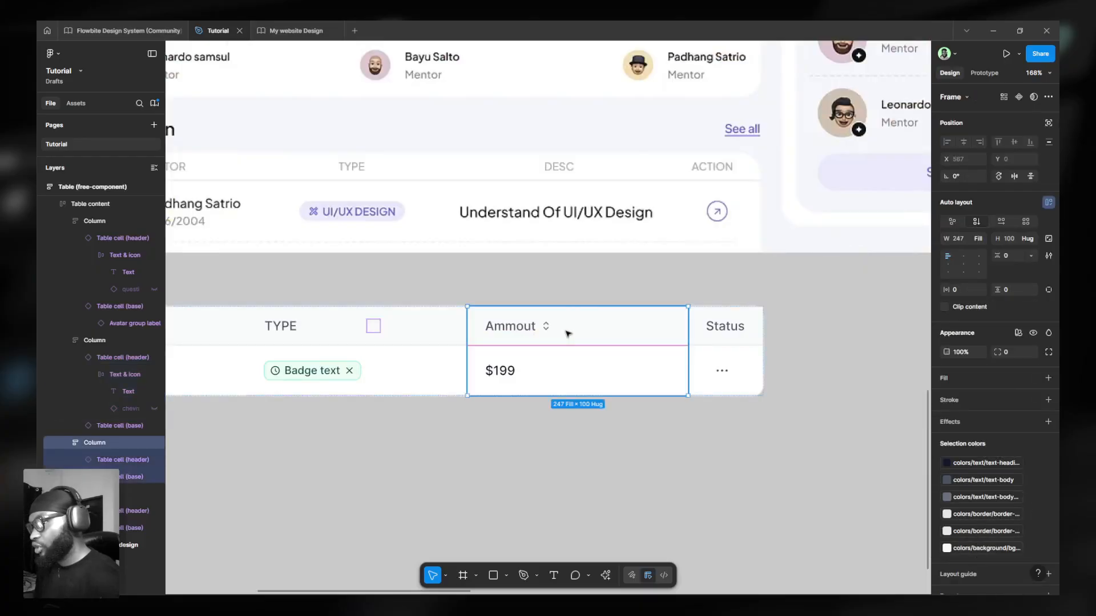
{"action": "left_click", "coordinate": [1003, 165]}
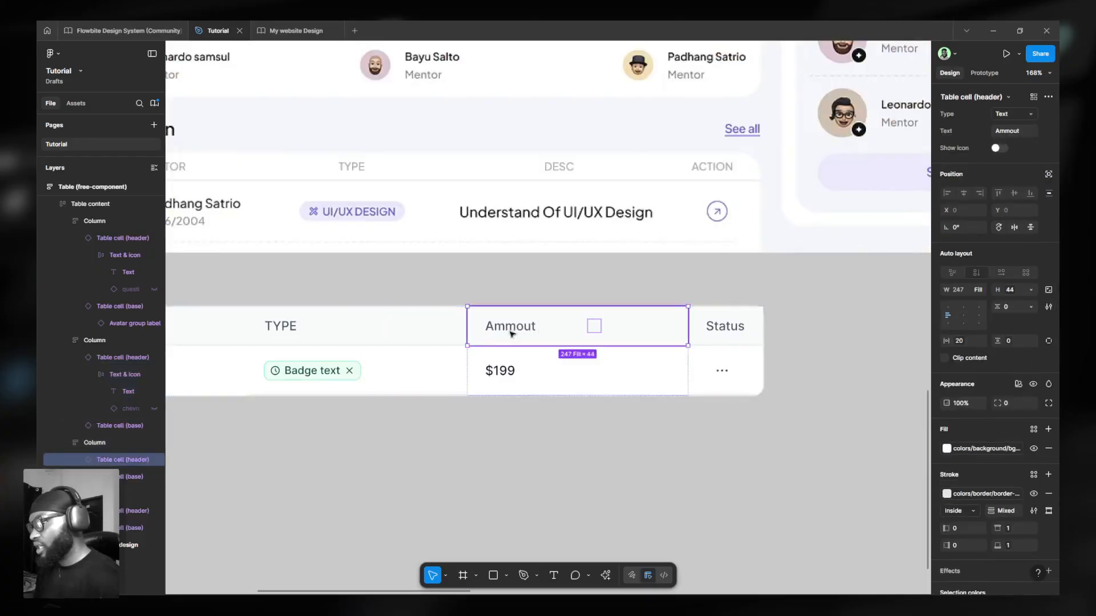
{"action": "left_click", "coordinate": [516, 327], "text": "ctrl"}
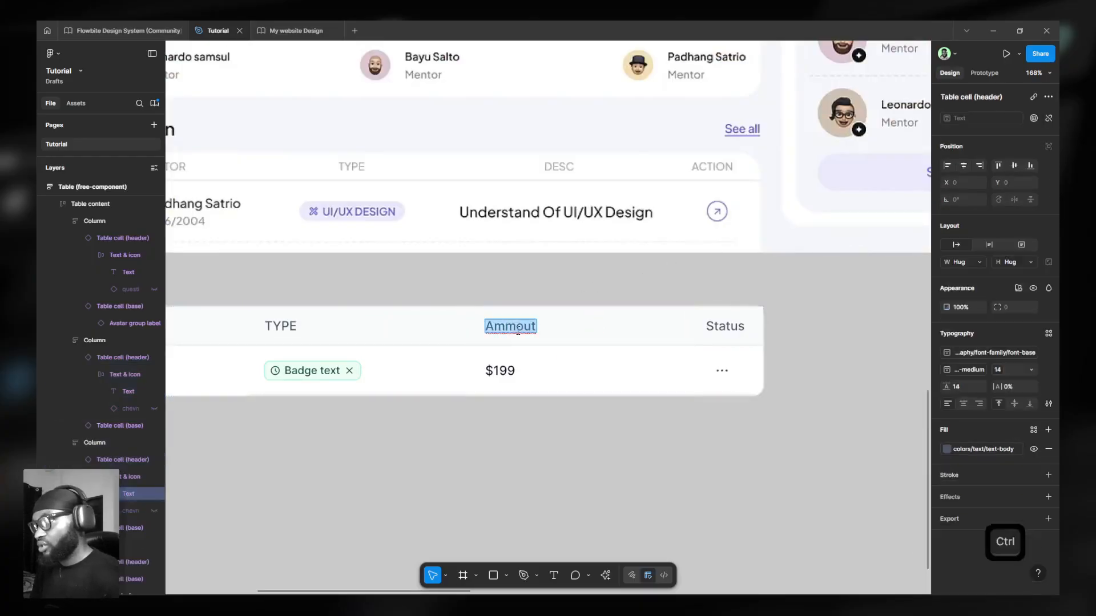
{"action": "type", "text": "Des"}
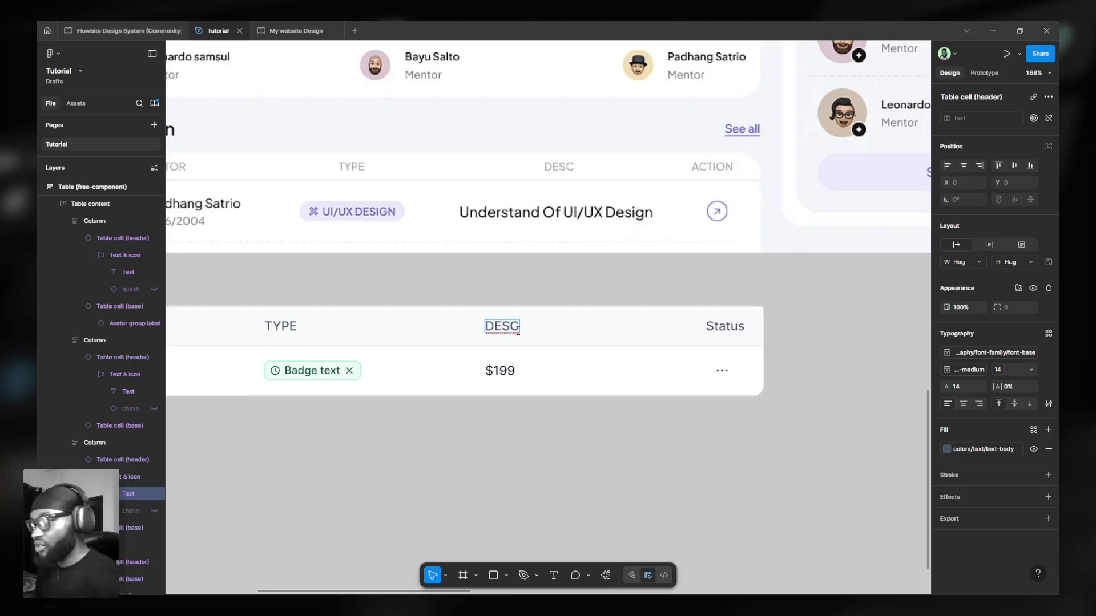
Try to replace the $199 cell text in the DESC column with "uNDERSTANDING ui/ux dESIGN".
{"action": "left_click", "coordinate": [500, 371]}
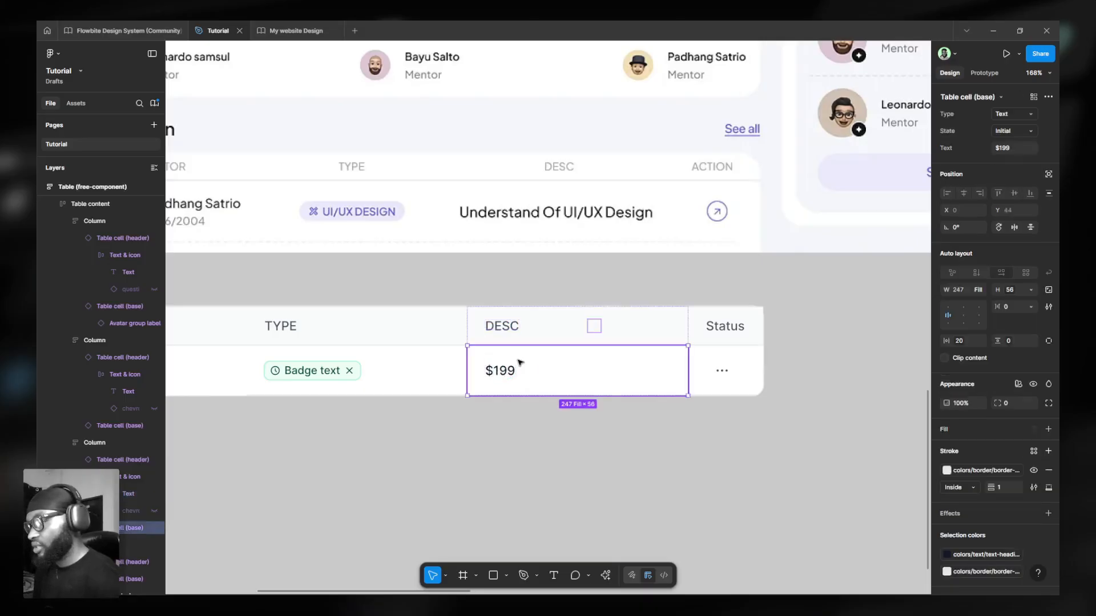
{"action": "left_click", "coordinate": [1004, 153]}
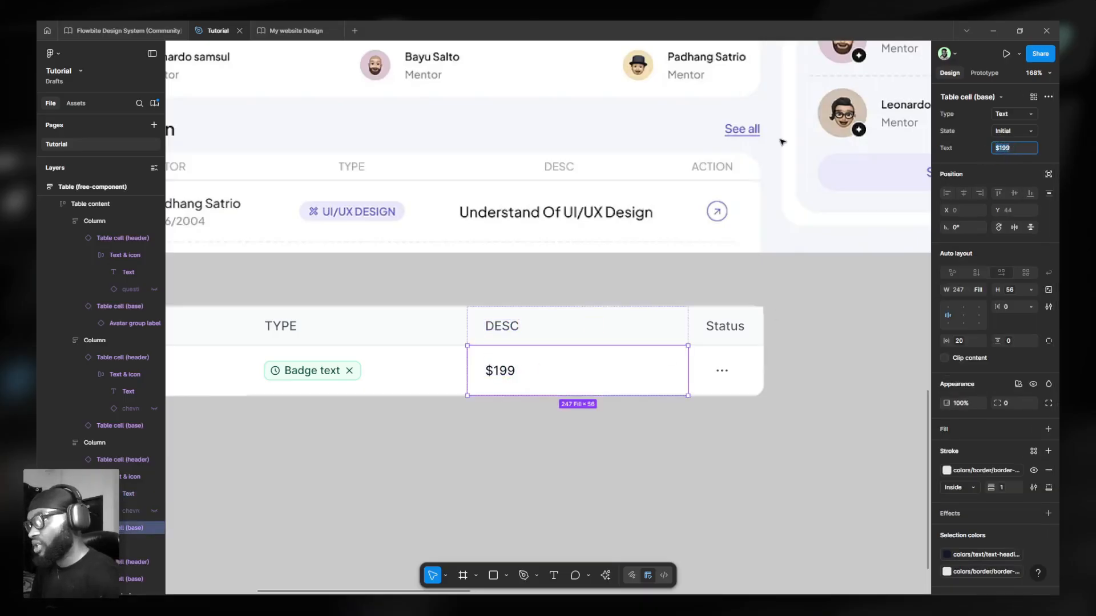
{"action": "type", "text": "UNDERSTAND"}
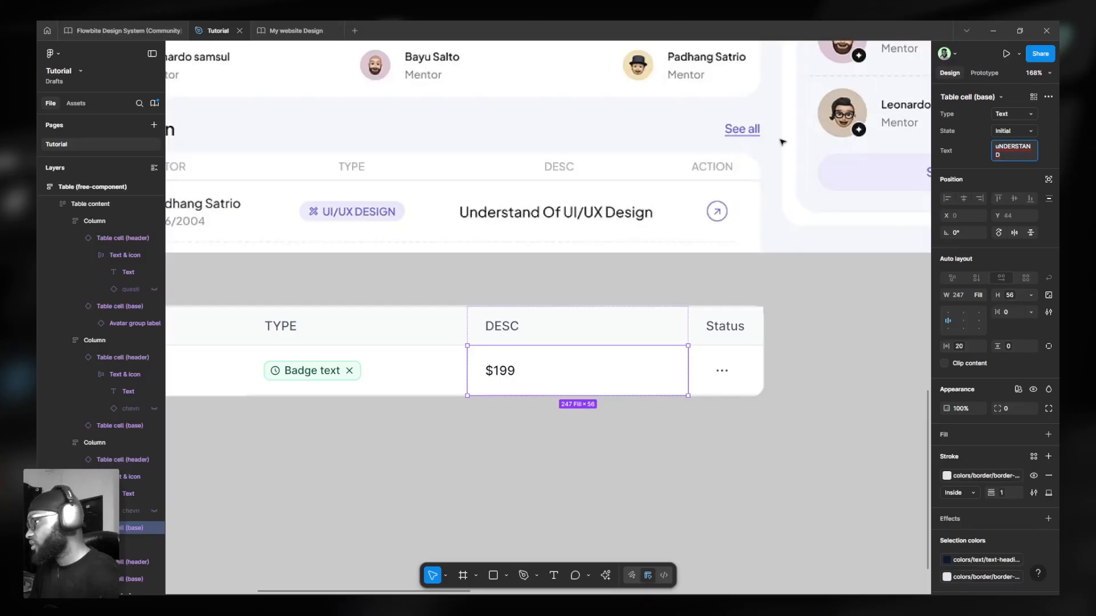
{"action": "type", "text": "ING ui"}
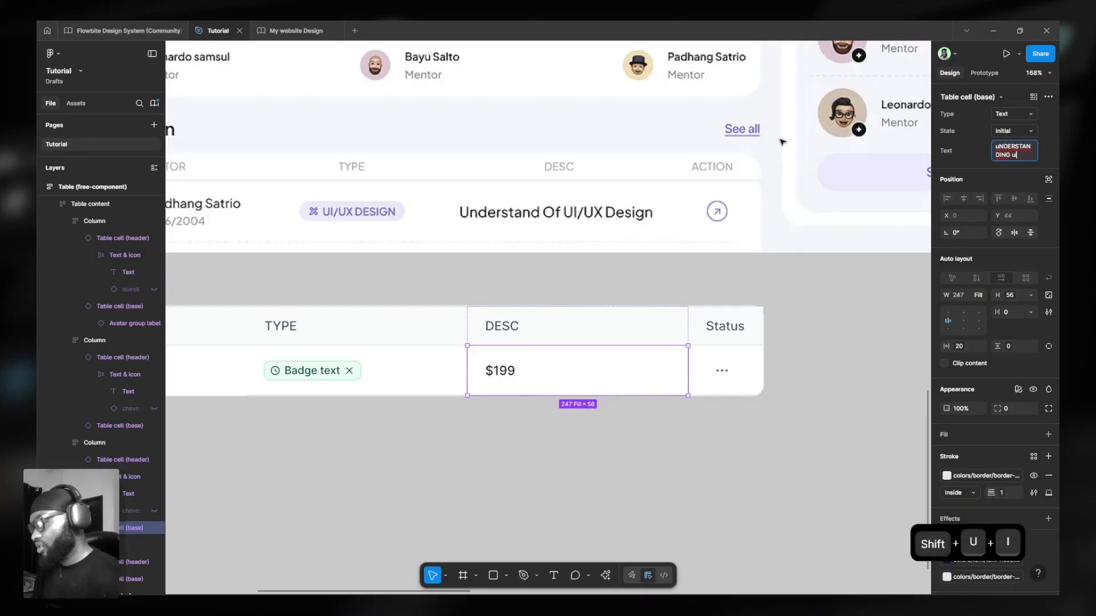
{"action": "type", "text": "/ux dESIGN"}
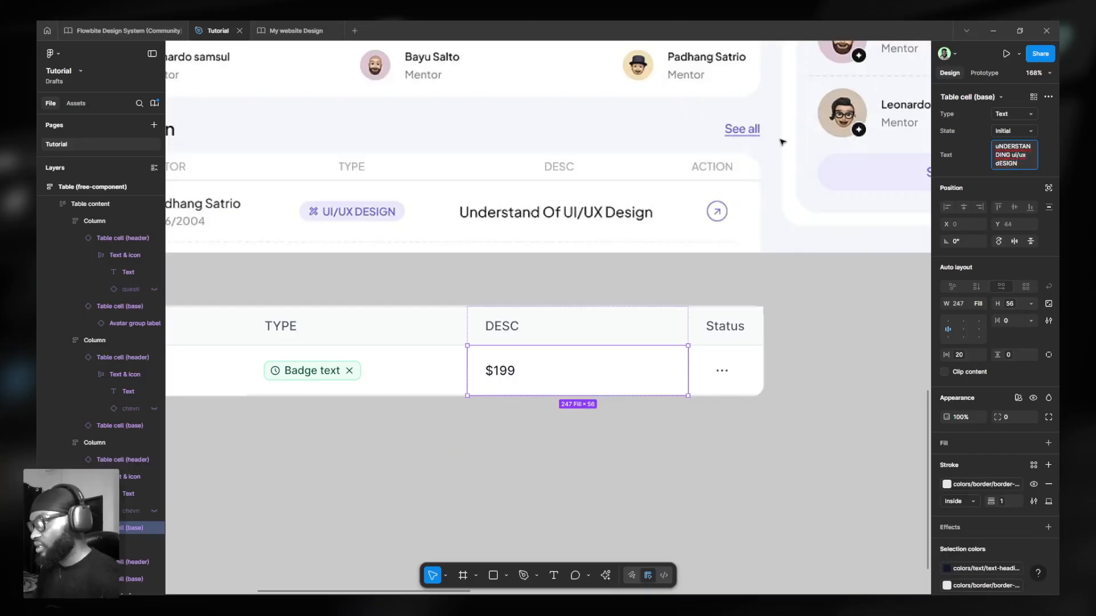
{"action": "key", "text": "Return"}
Rewrite the body cell text in the DESC column as "Understanding UI/UX Design".
{"action": "left_click", "coordinate": [578, 370], "text": "ctrl"}
{"action": "double_click", "coordinate": [578, 370]}
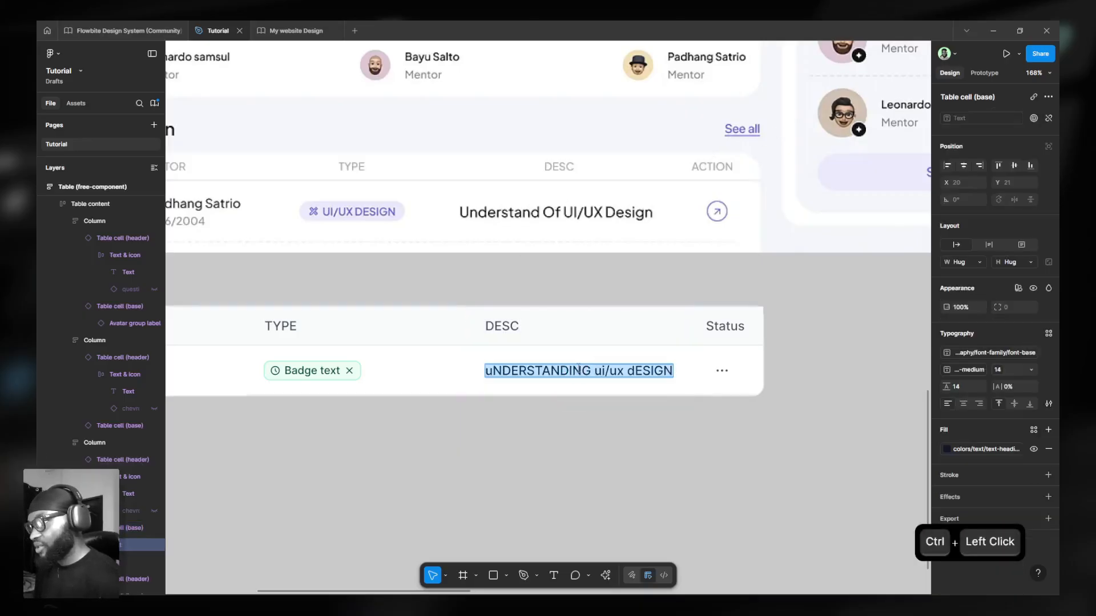
{"action": "type", "text": "u"}
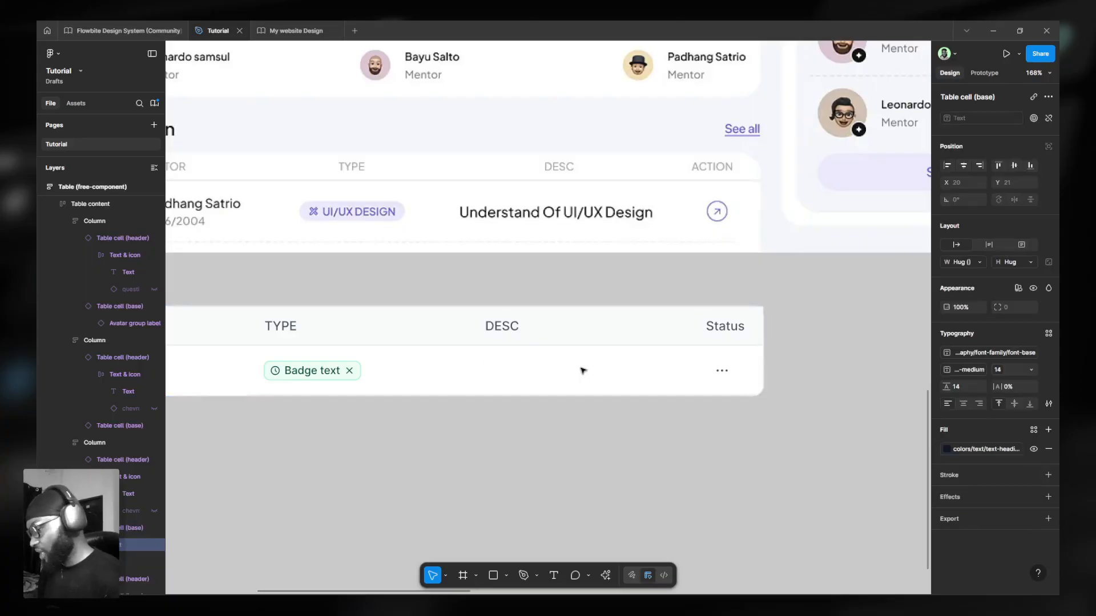
{"action": "type", "text": "Underst"}
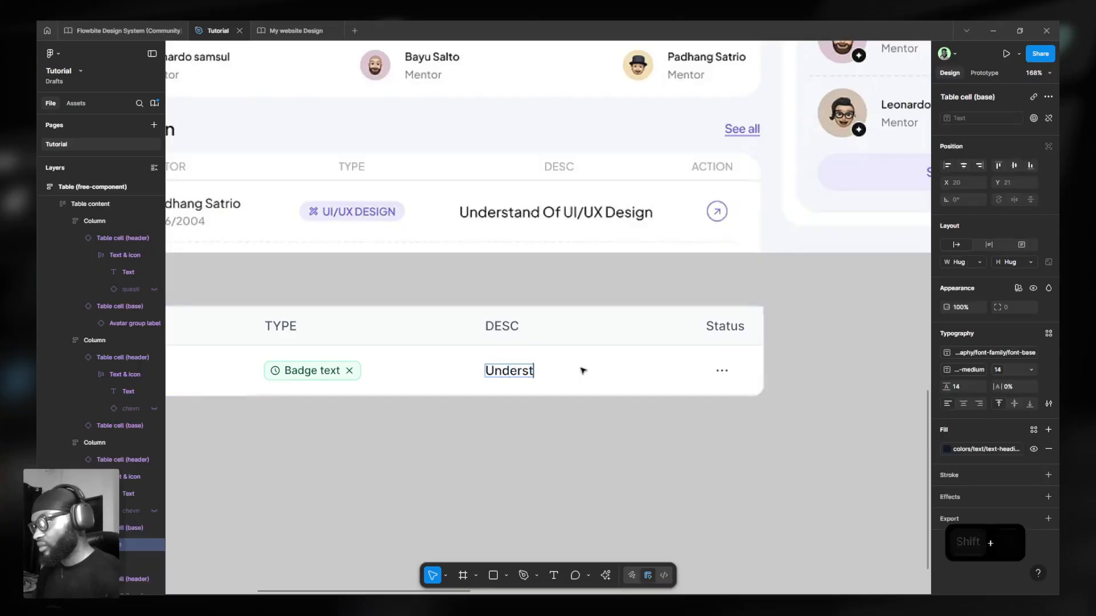
{"action": "type", "text": "anding"}
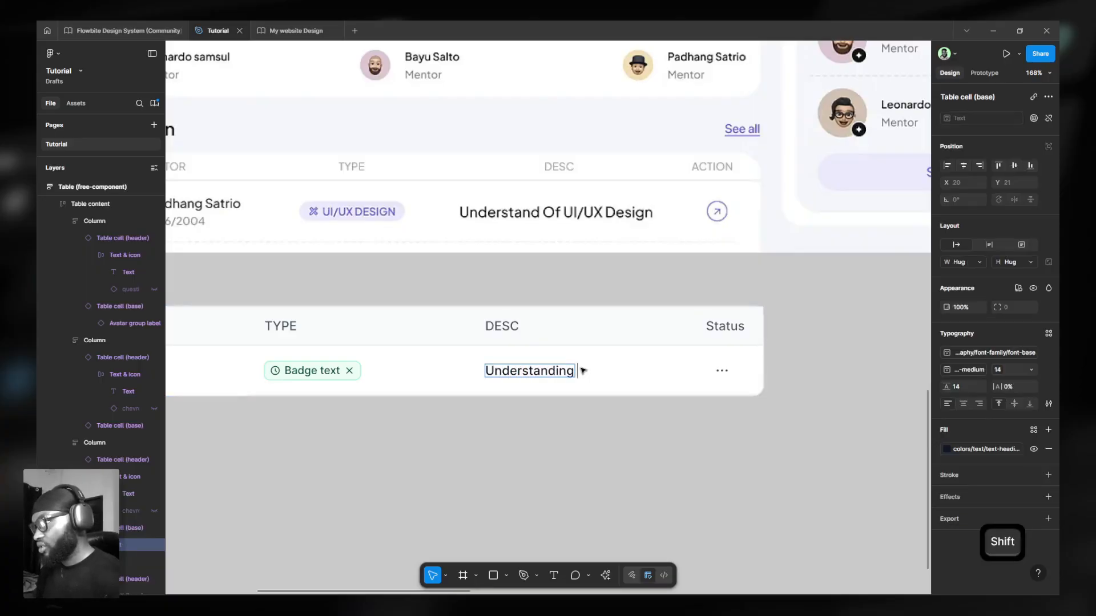
{"action": "type", "text": " UI"}
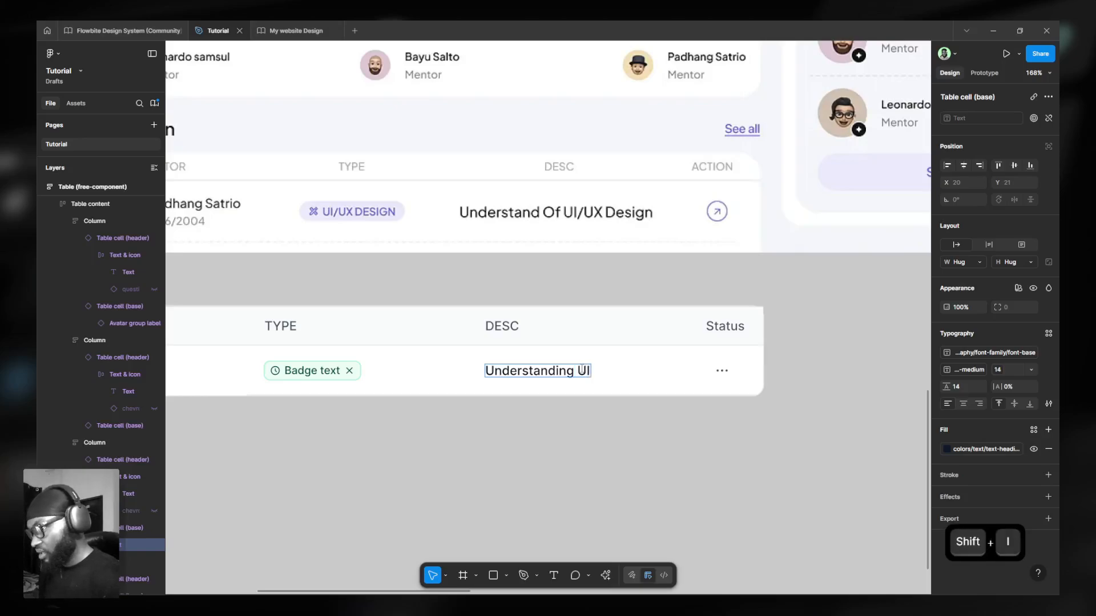
{"action": "type", "text": "/UX"}
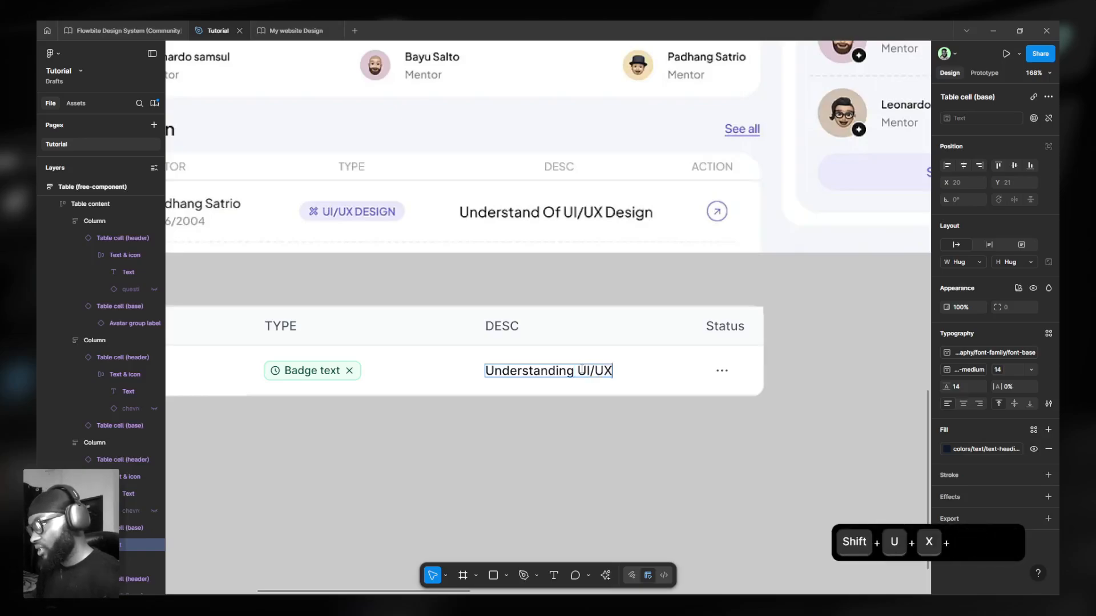
{"action": "type", "text": " Design"}
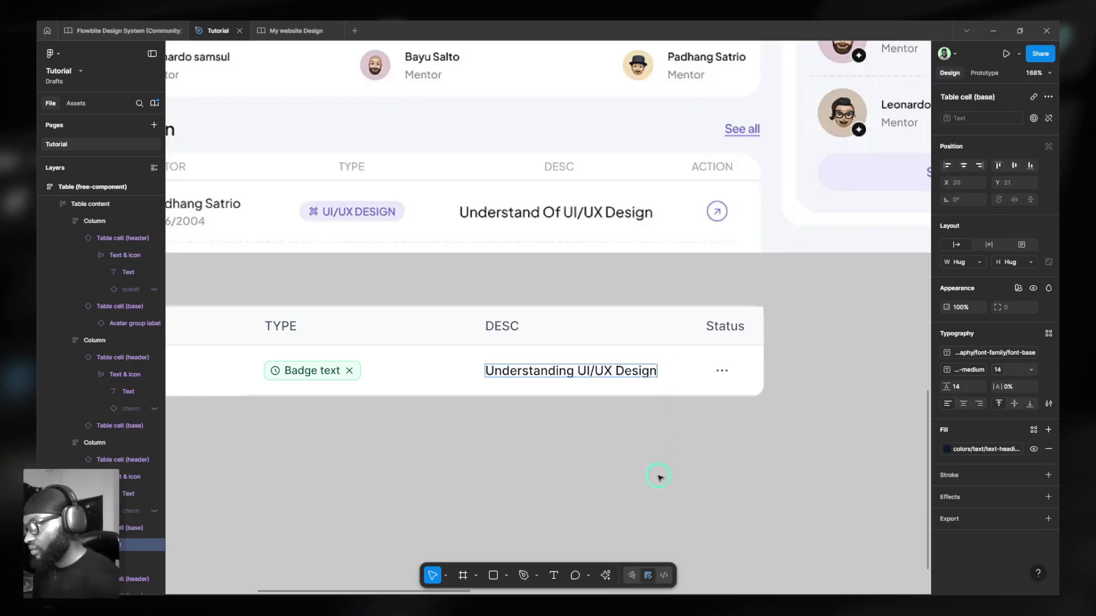
{"action": "left_click", "coordinate": [659, 477]}
Set the DESC cell text's width to fill its container and truncate it to a maximum of one line.
{"action": "left_click", "coordinate": [979, 262]}
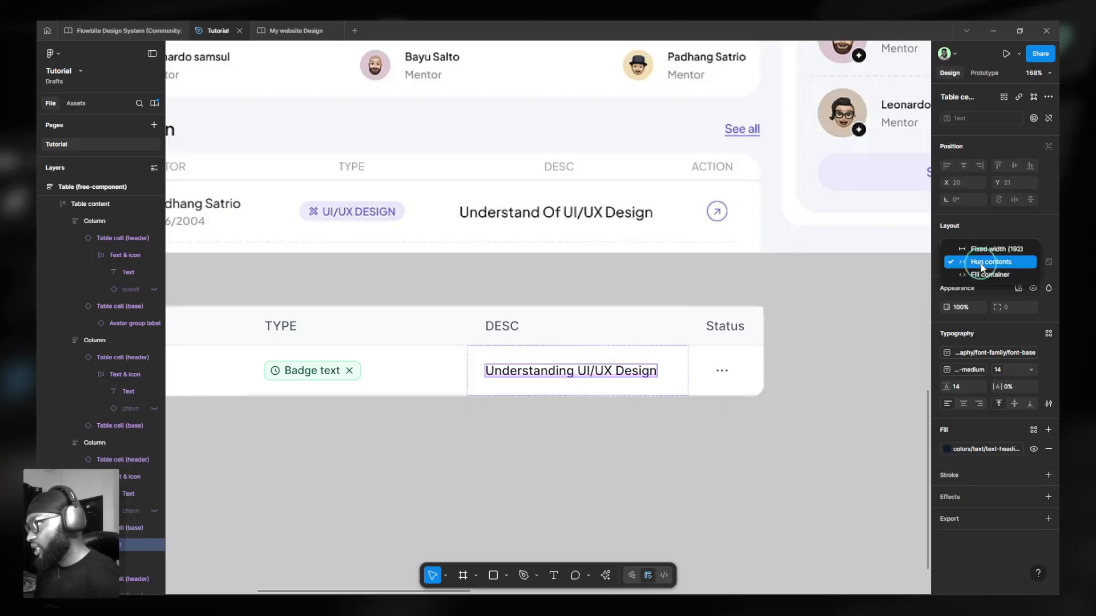
{"action": "left_click", "coordinate": [1003, 274]}
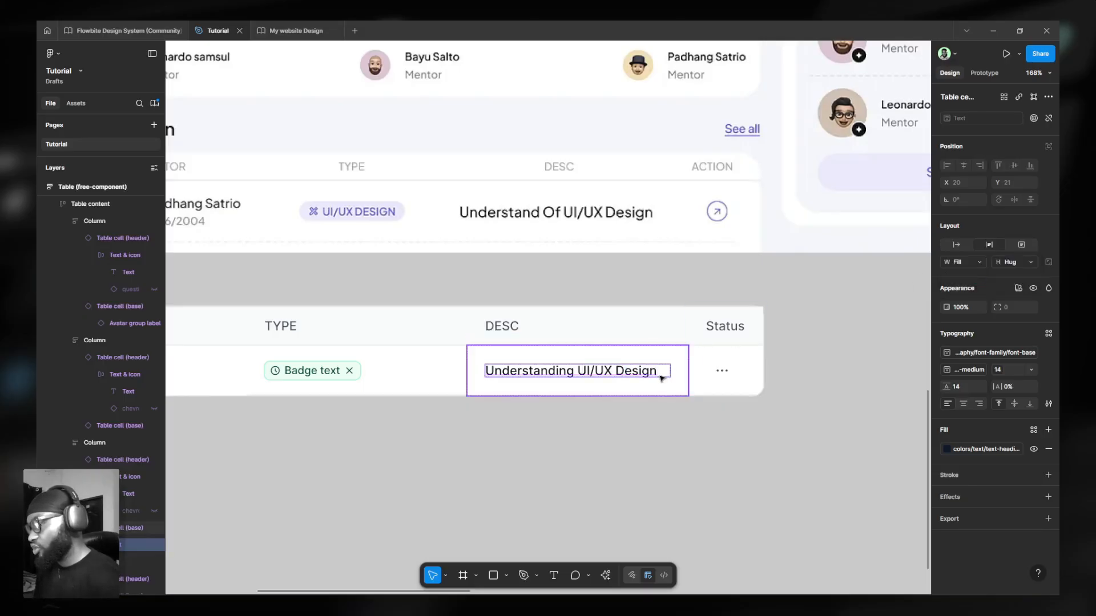
{"action": "left_click", "coordinate": [1047, 405]}
{"action": "left_click_drag", "start_coordinate": [908, 327], "coordinate": [886, 232]}
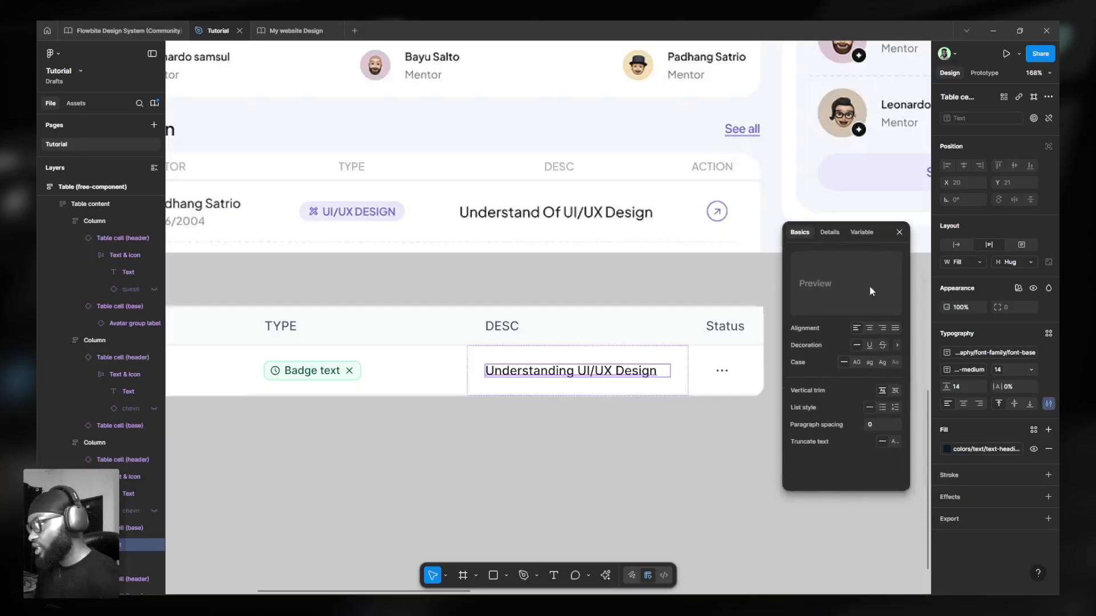
{"action": "left_click", "coordinate": [894, 440]}
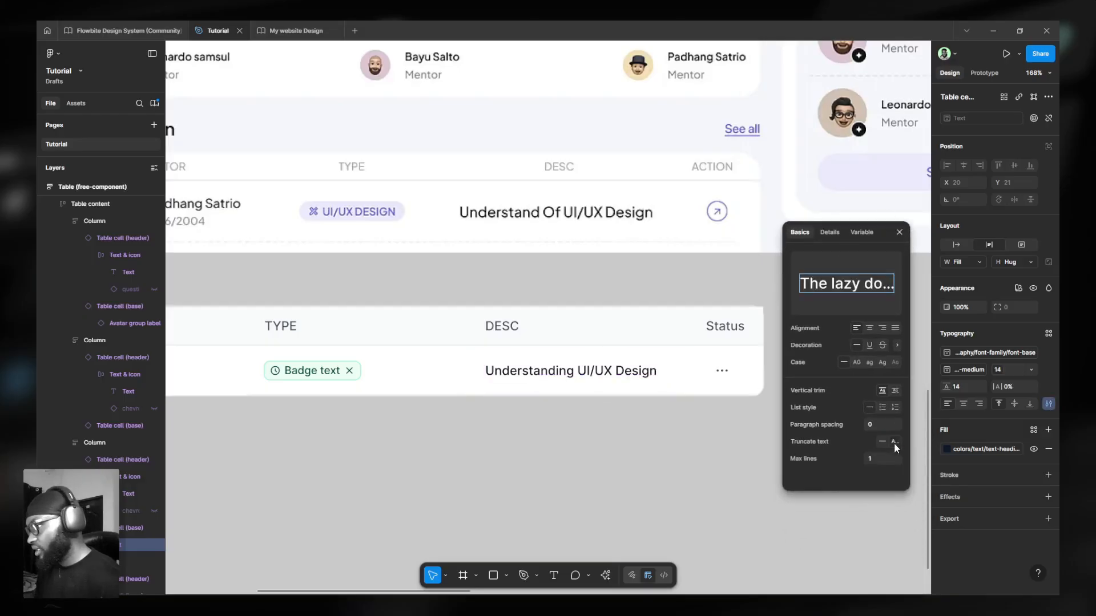
{"action": "left_click", "coordinate": [899, 231]}
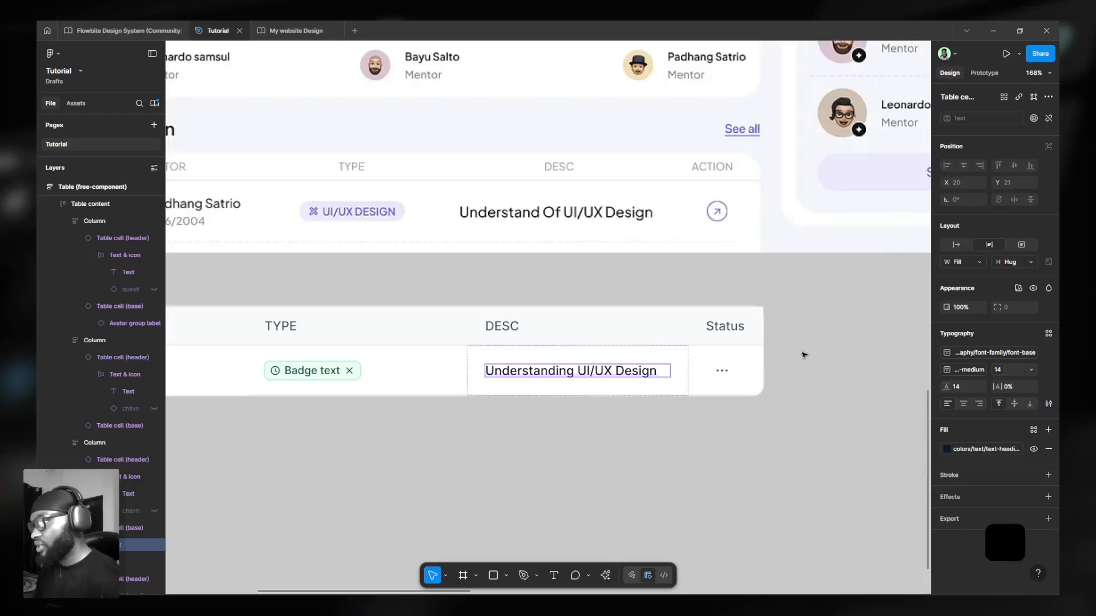
Narrow the whole table frame to a width of about 715 and check the truncation of the DESC text.
{"action": "scroll", "coordinate": [799, 353], "scroll_direction": "down", "scroll_amount": 3}
{"action": "left_click", "coordinate": [768, 431]}
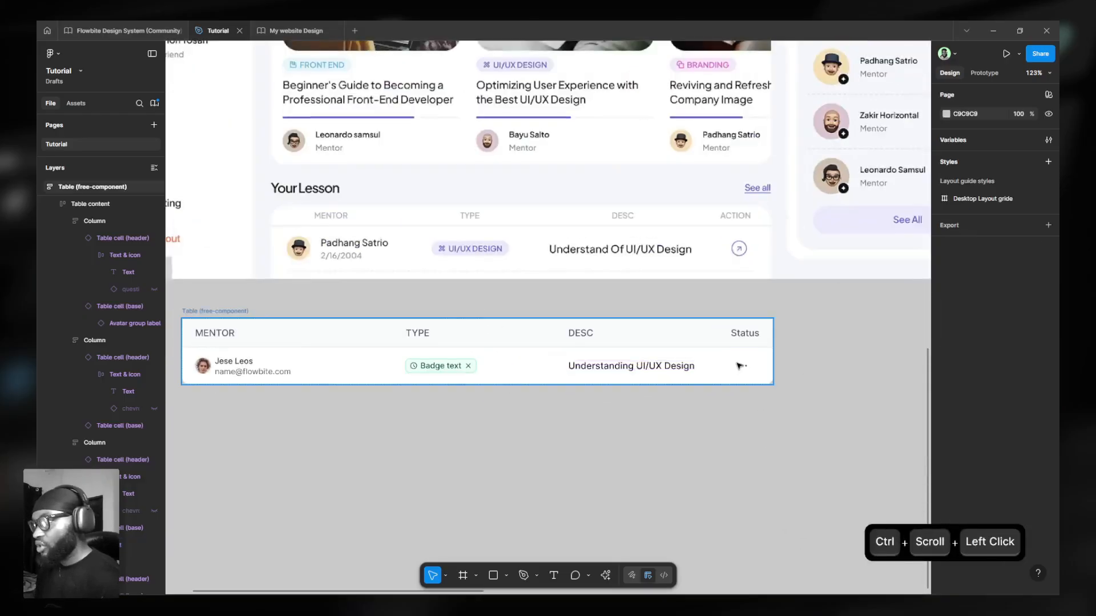
{"action": "left_click", "coordinate": [772, 355]}
{"action": "left_click_drag", "start_coordinate": [771, 354], "coordinate": [652, 357]}
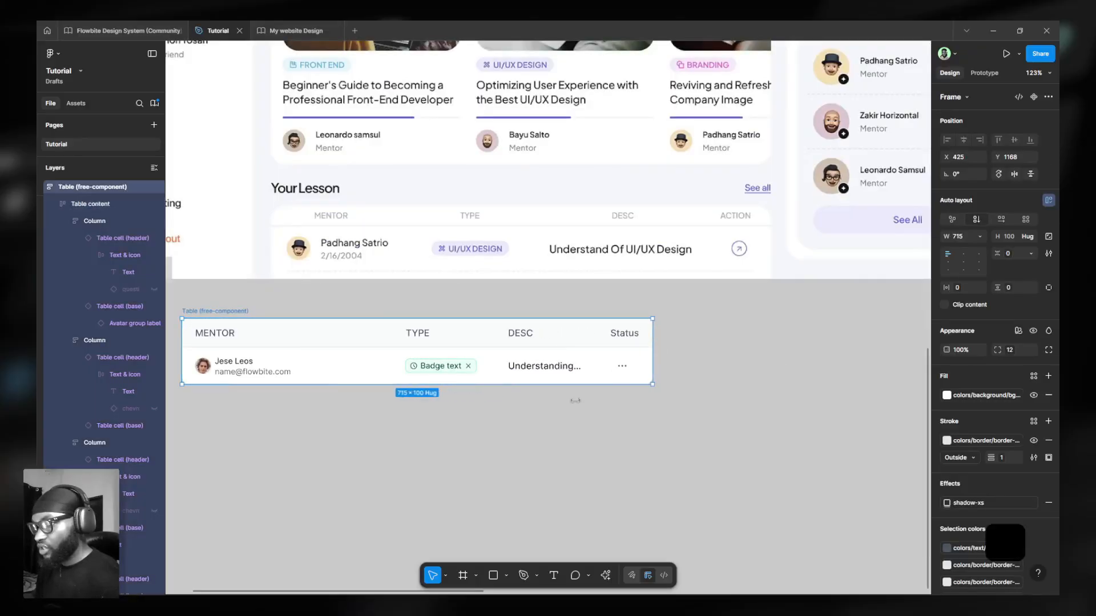
{"action": "scroll", "coordinate": [588, 392], "scroll_direction": "up", "scroll_amount": 5}
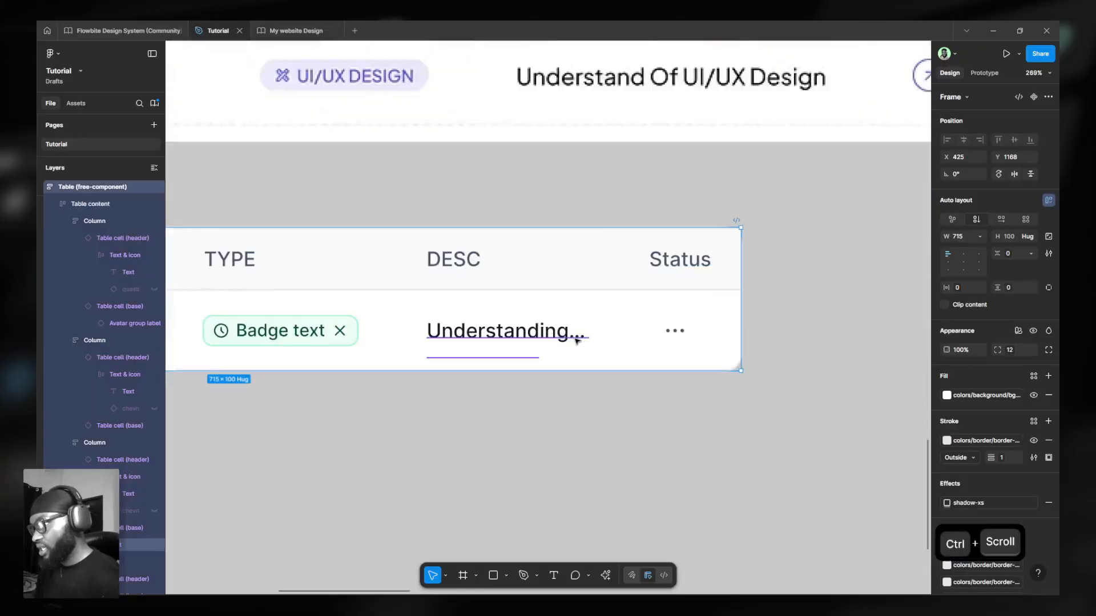
{"action": "scroll", "coordinate": [575, 337], "scroll_direction": "down", "scroll_amount": 5}
{"action": "scroll", "coordinate": [514, 360], "scroll_direction": "left", "scroll_amount": 2}
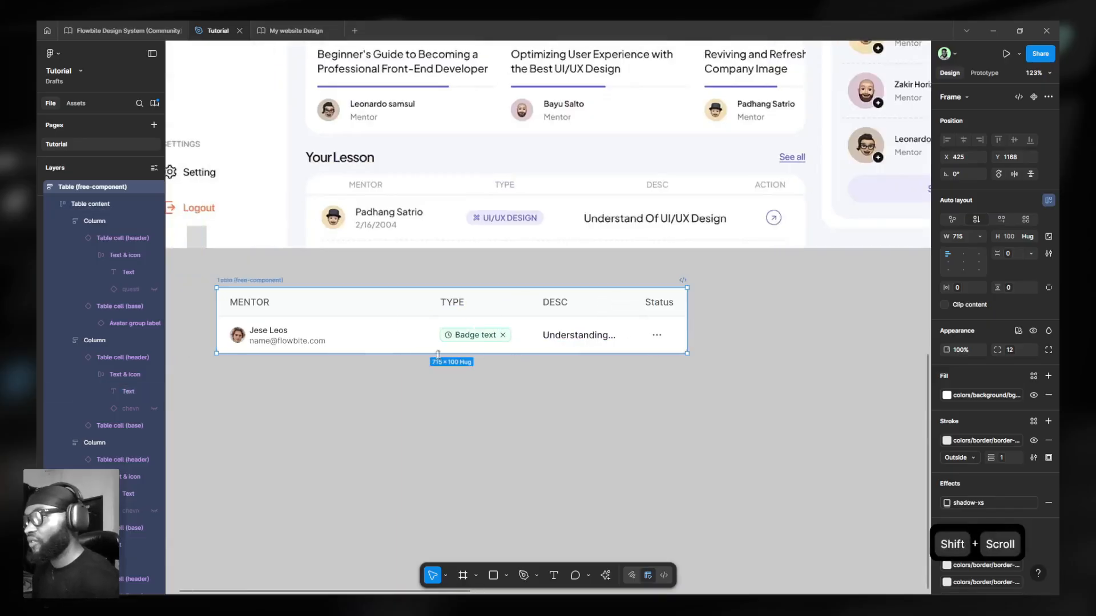
Set the MENTOR column's width to fill its container.
{"action": "left_click", "coordinate": [308, 345]}
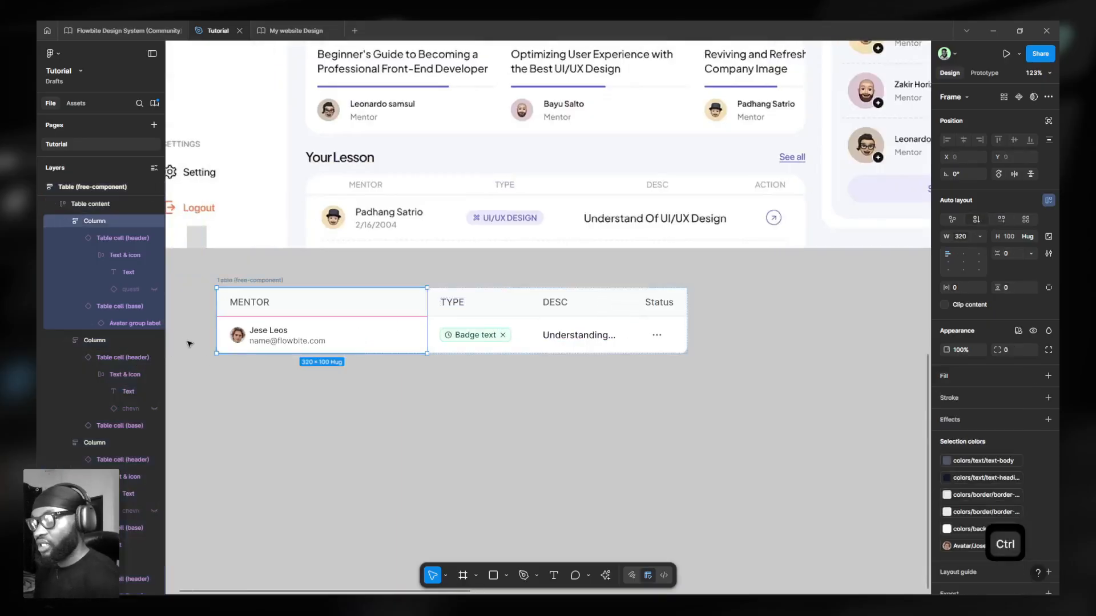
{"action": "scroll", "coordinate": [201, 344], "scroll_direction": "up", "scroll_amount": 3}
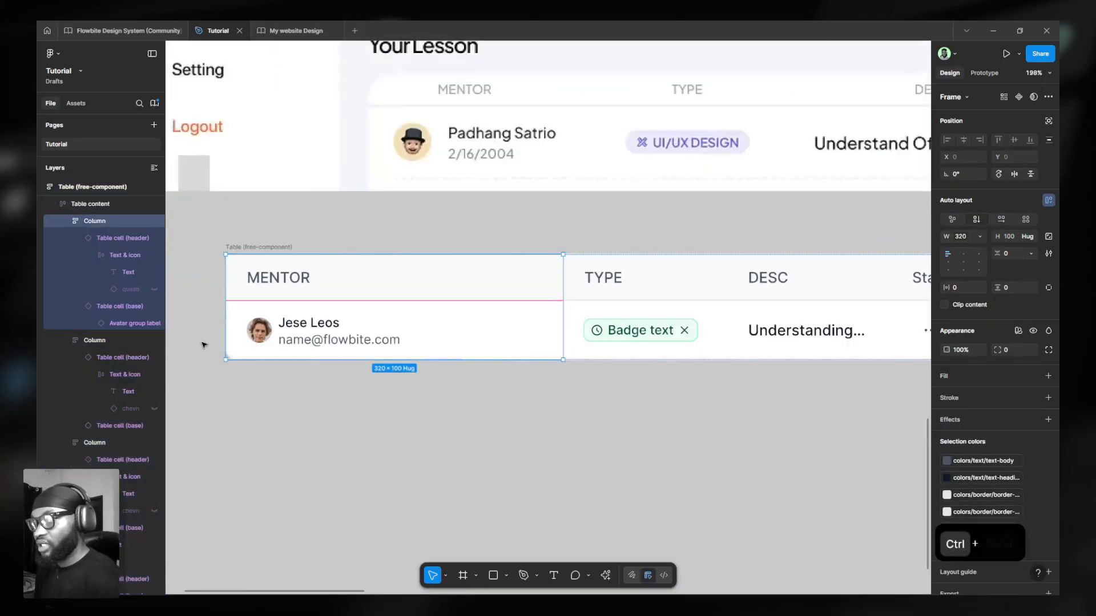
{"action": "left_click", "coordinate": [982, 239]}
{"action": "left_click", "coordinate": [957, 260]}
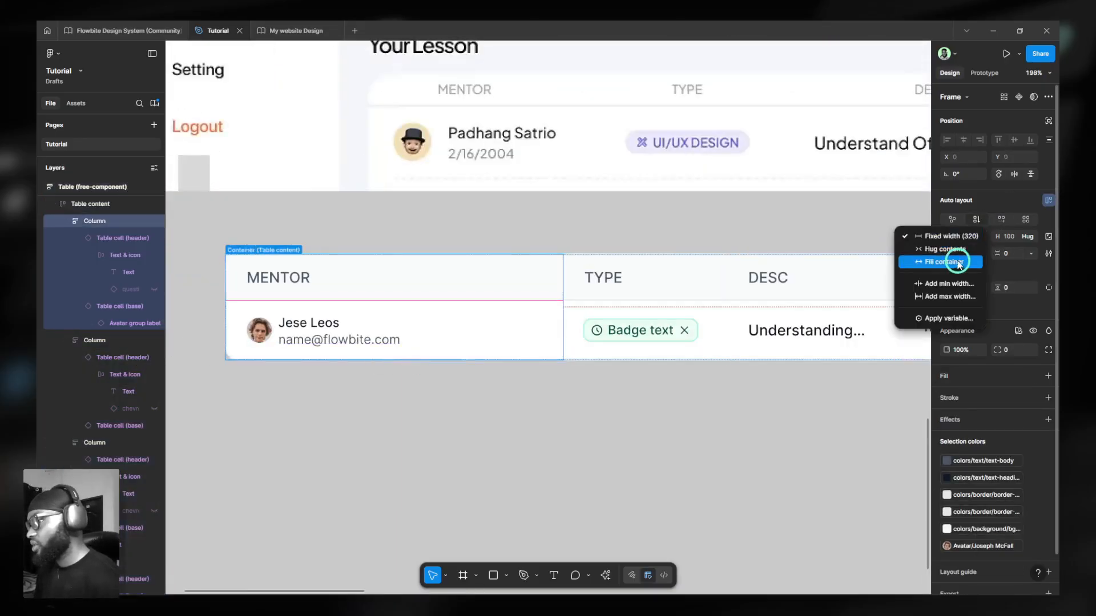
Set the MENTOR column's body cell and the avatar group label inside it to fill their containers' width.
{"action": "double_click", "coordinate": [386, 340]}
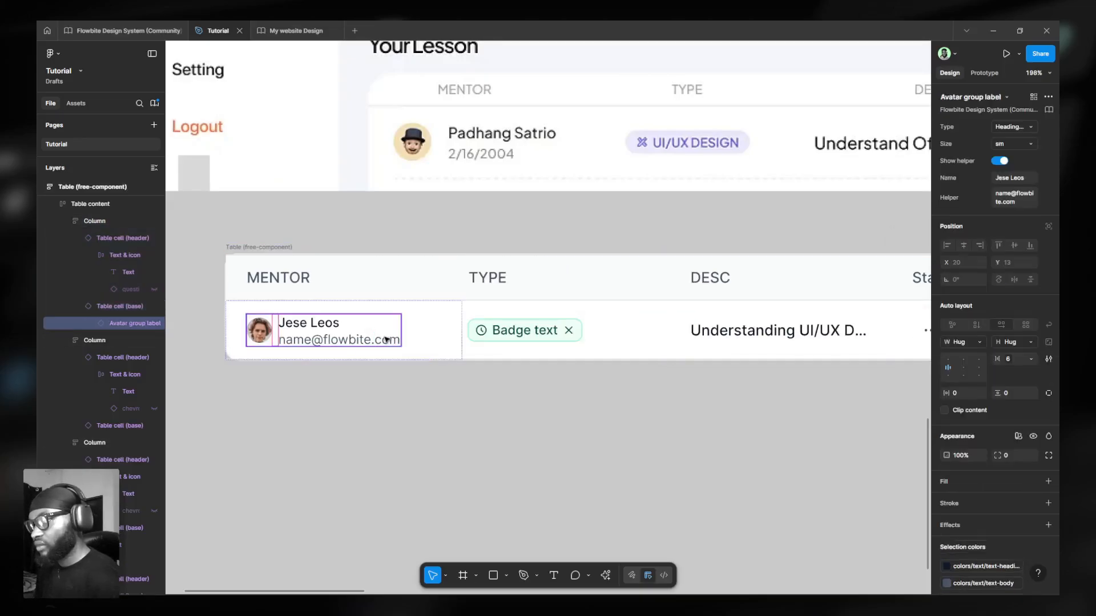
{"action": "left_click", "coordinate": [422, 338]}
{"action": "left_click", "coordinate": [979, 273]}
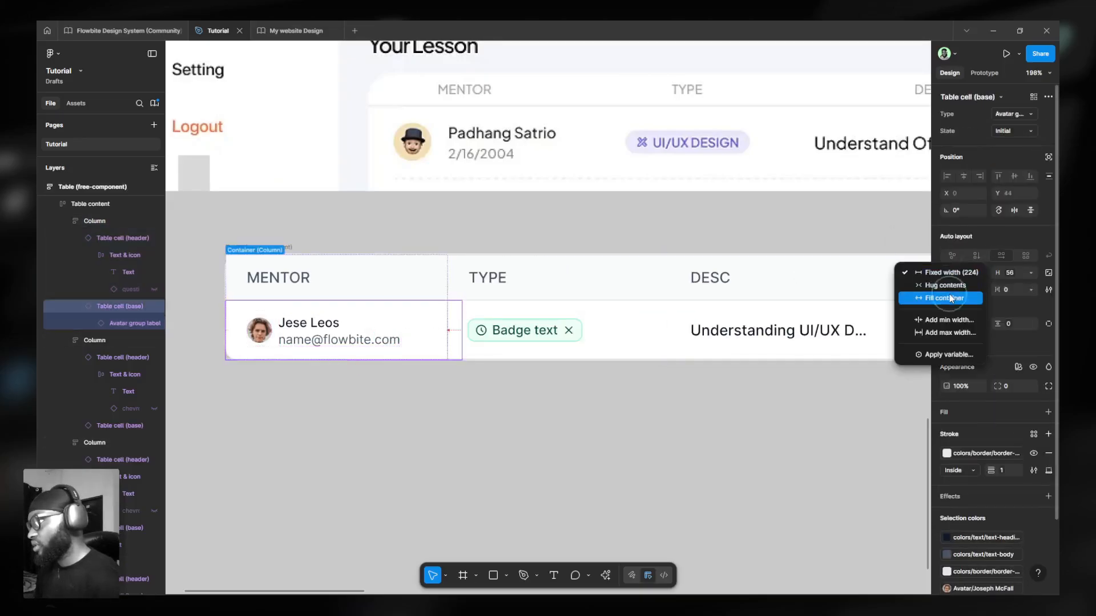
{"action": "left_click", "coordinate": [950, 298]}
{"action": "left_click", "coordinate": [416, 284]}
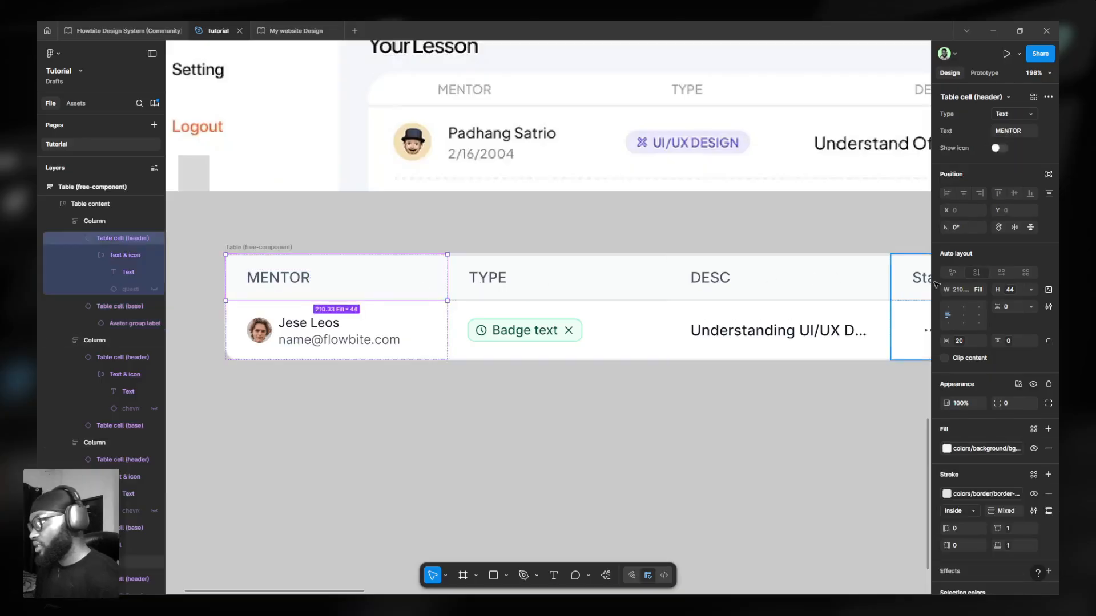
{"action": "left_click", "coordinate": [377, 336]}
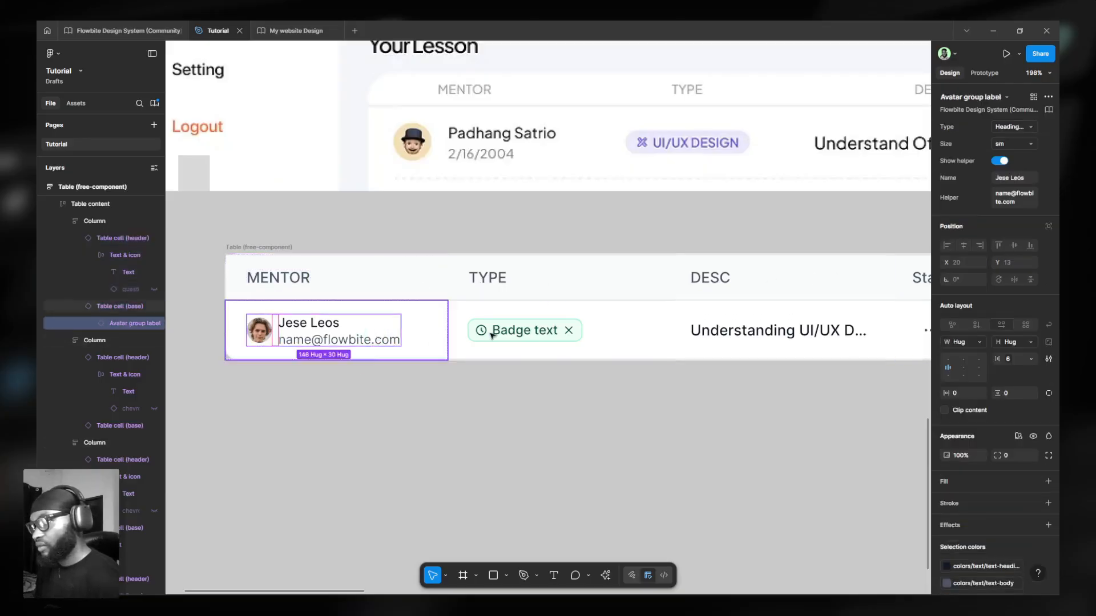
{"action": "left_click", "coordinate": [977, 341]}
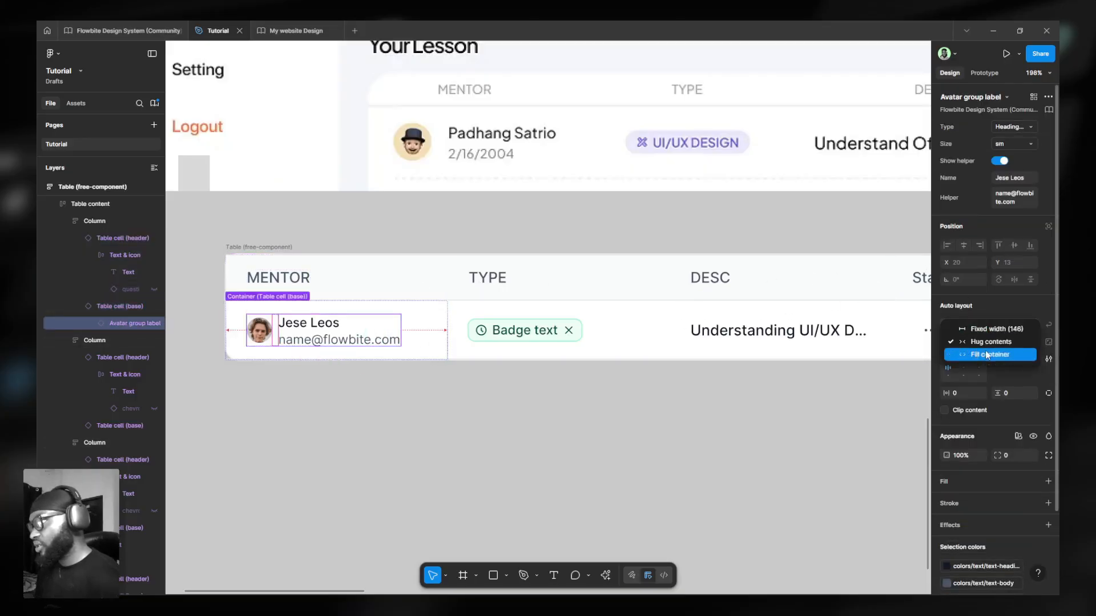
{"action": "left_click", "coordinate": [977, 354]}
Set the TYPE column's badge to size lg and hide its right icon.
{"action": "left_click", "coordinate": [537, 332]}
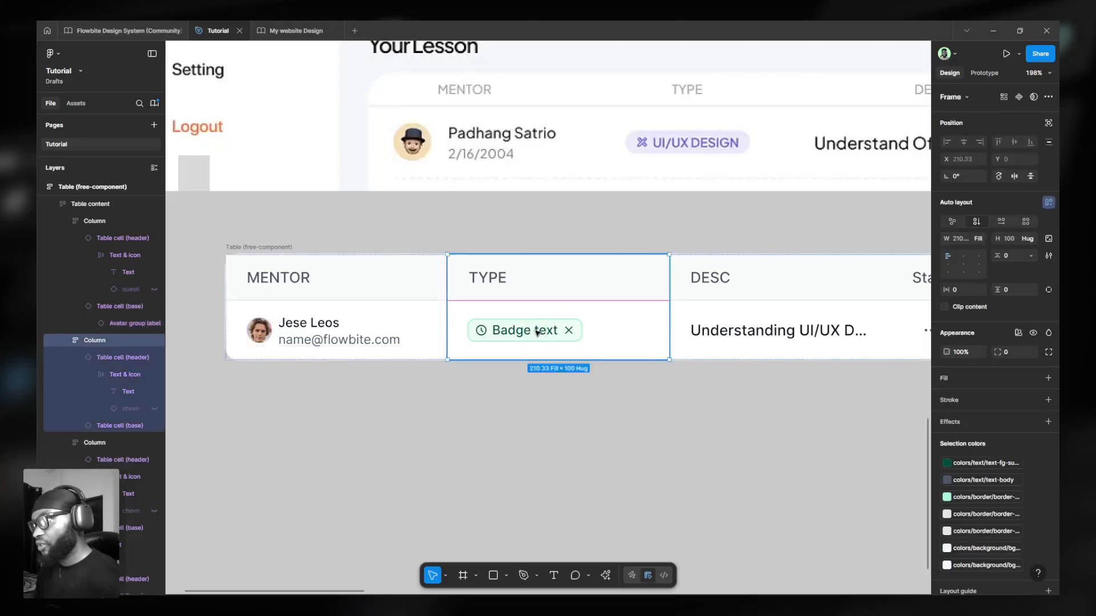
{"action": "left_click", "coordinate": [539, 331]}
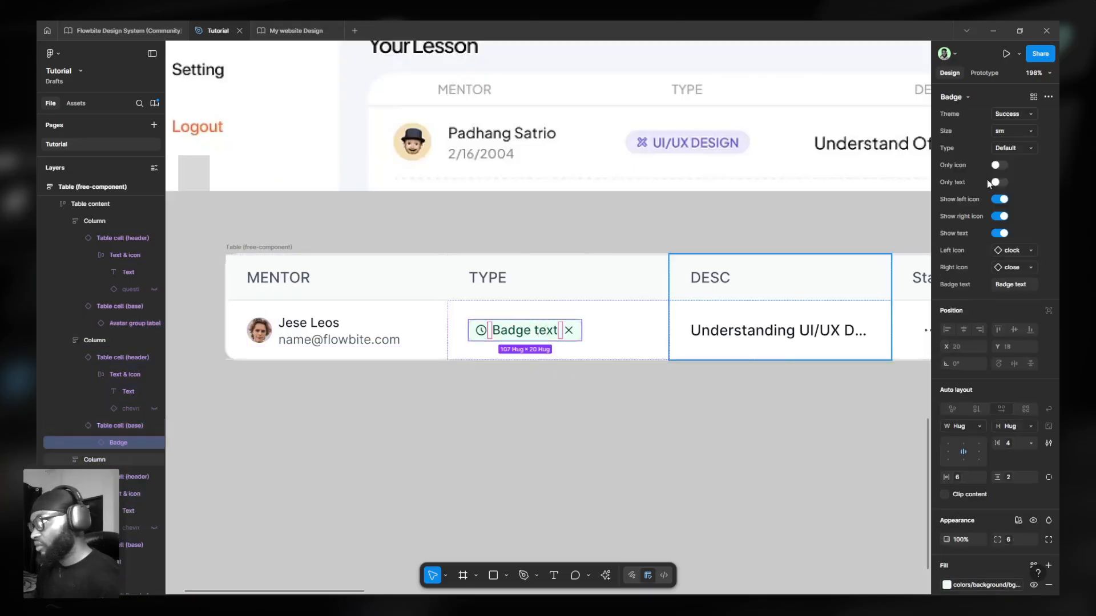
{"action": "left_click", "coordinate": [1010, 131]}
{"action": "left_click", "coordinate": [973, 144]}
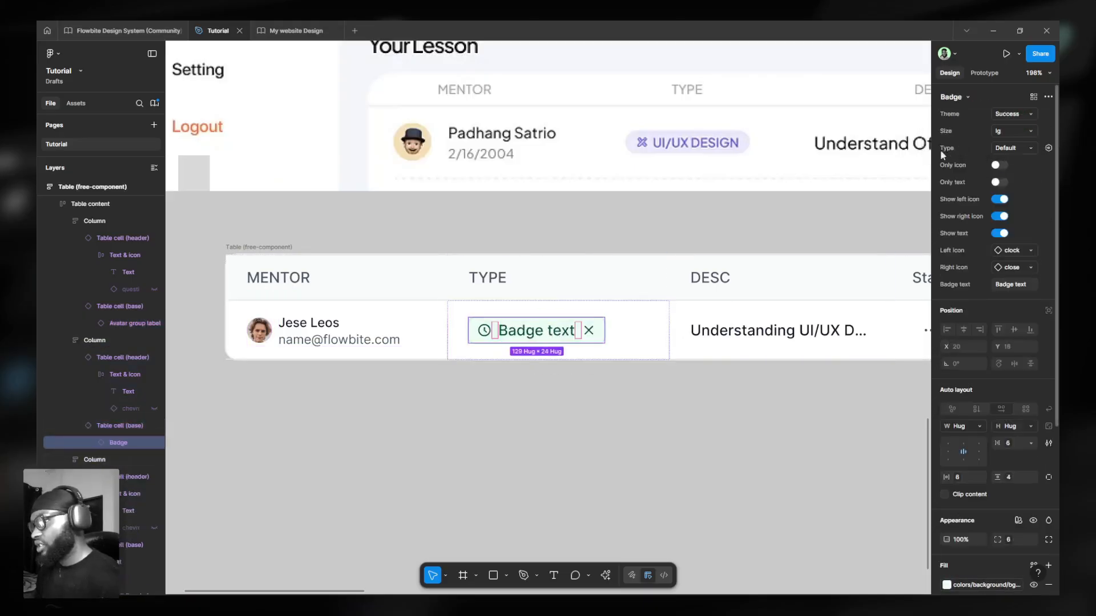
{"action": "left_click", "coordinate": [1000, 217]}
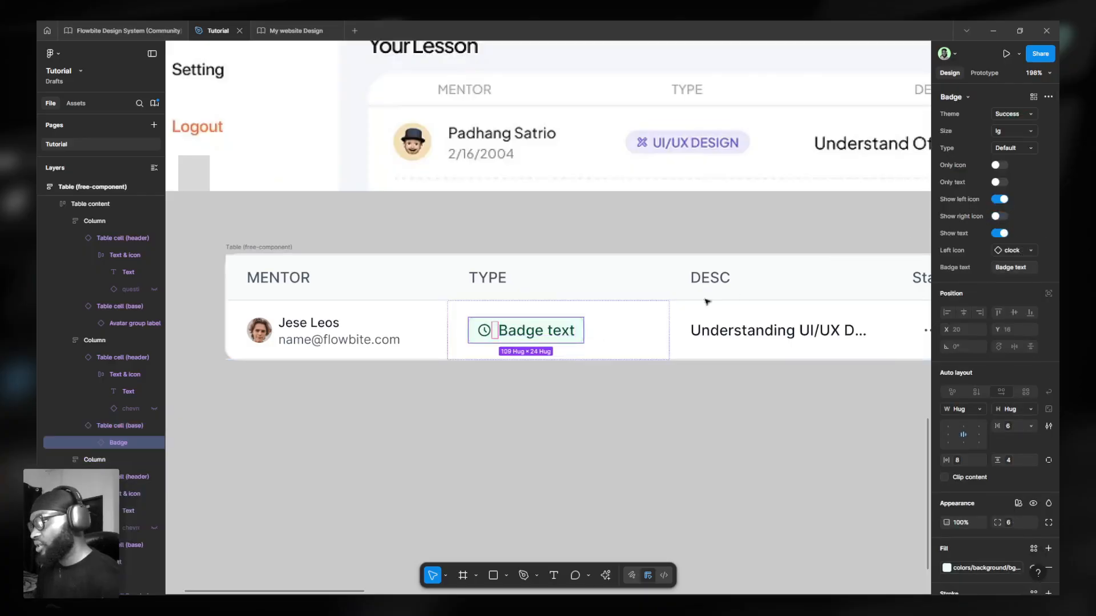
Change the TYPE column's badge text to "UI/UX DESIGN".
{"action": "left_click", "coordinate": [1008, 268]}
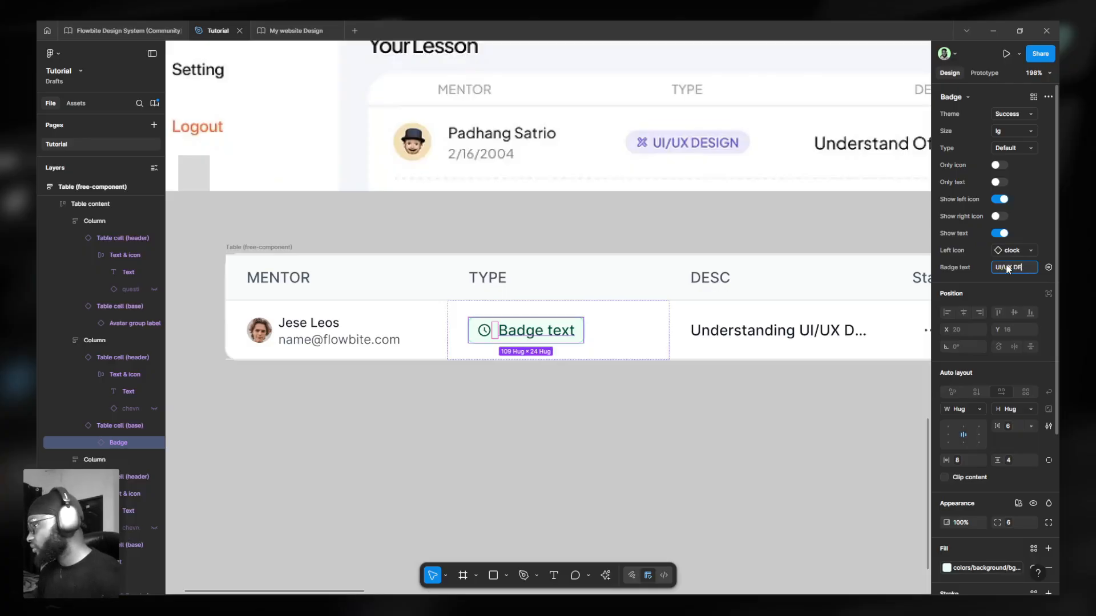
{"action": "type", "text": "GN"}
{"action": "key", "text": "Return"}
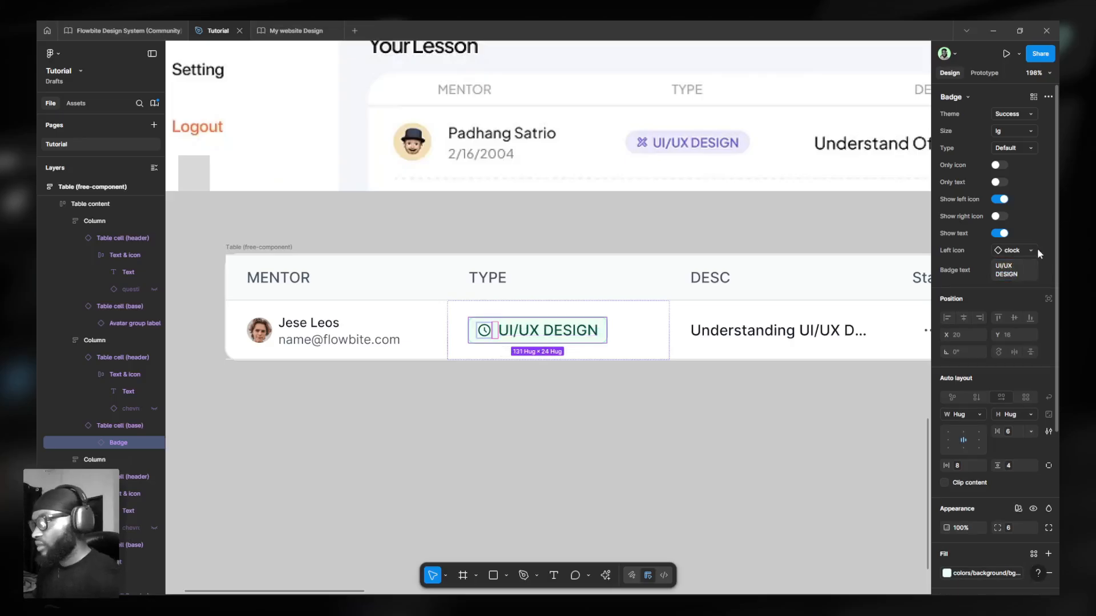
{"action": "scroll", "coordinate": [544, 328], "scroll_direction": "down", "scroll_amount": 2, "text": "ctrl"}
{"action": "scroll", "coordinate": [544, 329], "scroll_direction": "down", "scroll_amount": 3, "text": "ctrl"}
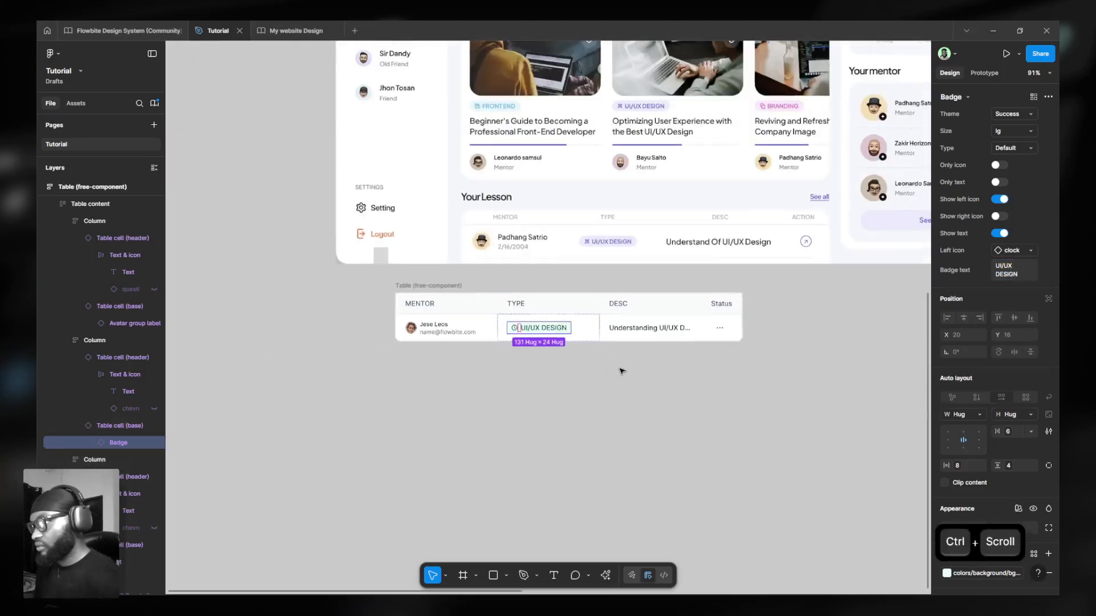
{"action": "left_click", "coordinate": [621, 372]}
Give the whole table frame the rounded-xl corner radius of 24 and clip its content.
{"action": "scroll", "coordinate": [484, 330], "scroll_direction": "up", "scroll_amount": 2, "text": "ctrl"}
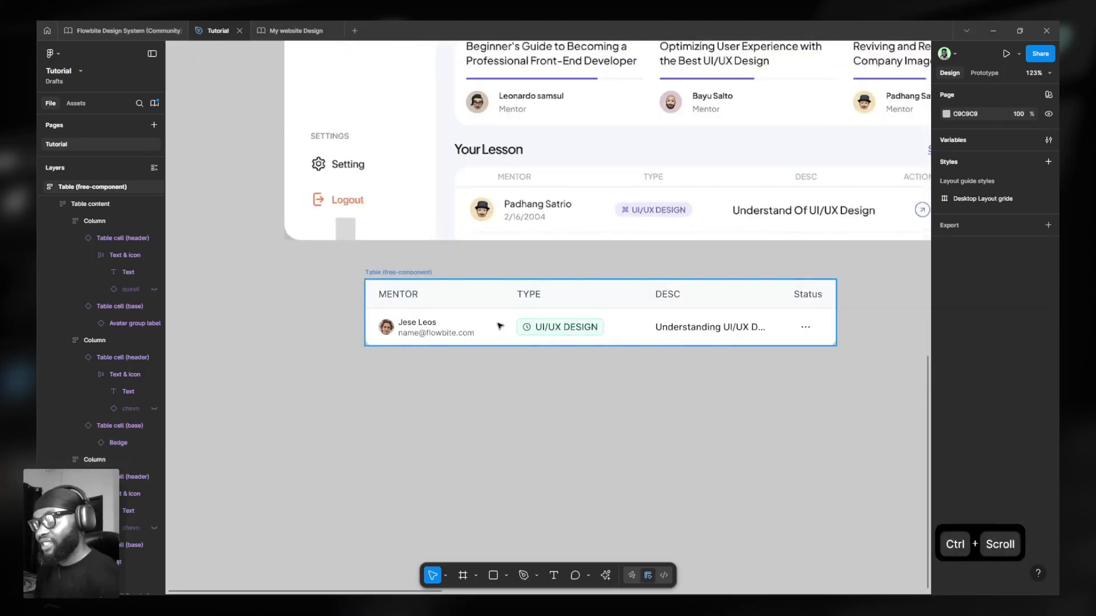
{"action": "left_click", "coordinate": [421, 273]}
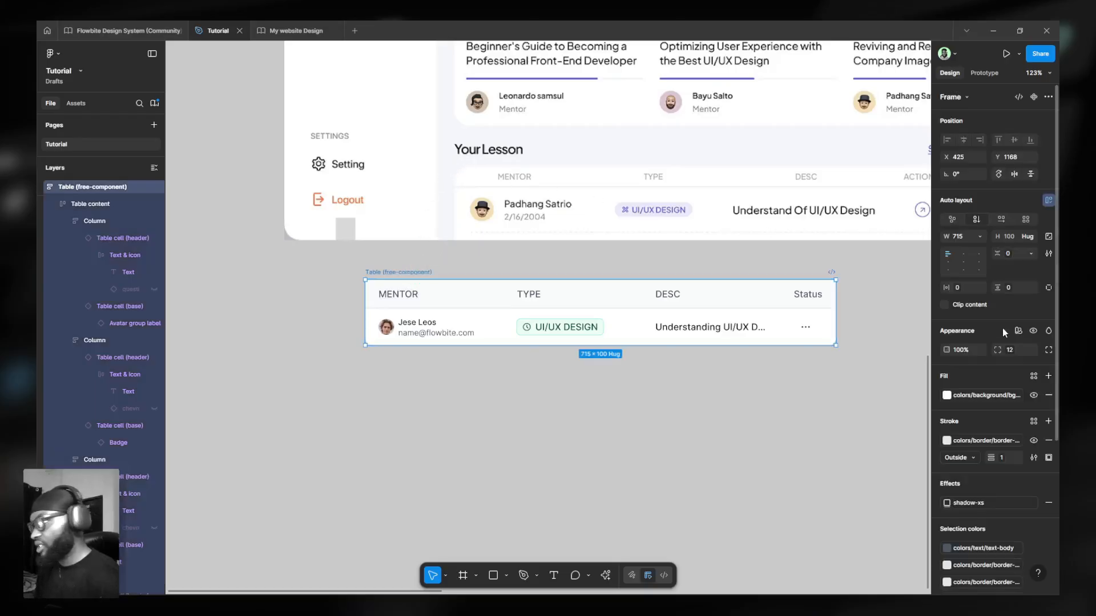
{"action": "left_click", "coordinate": [1010, 350]}
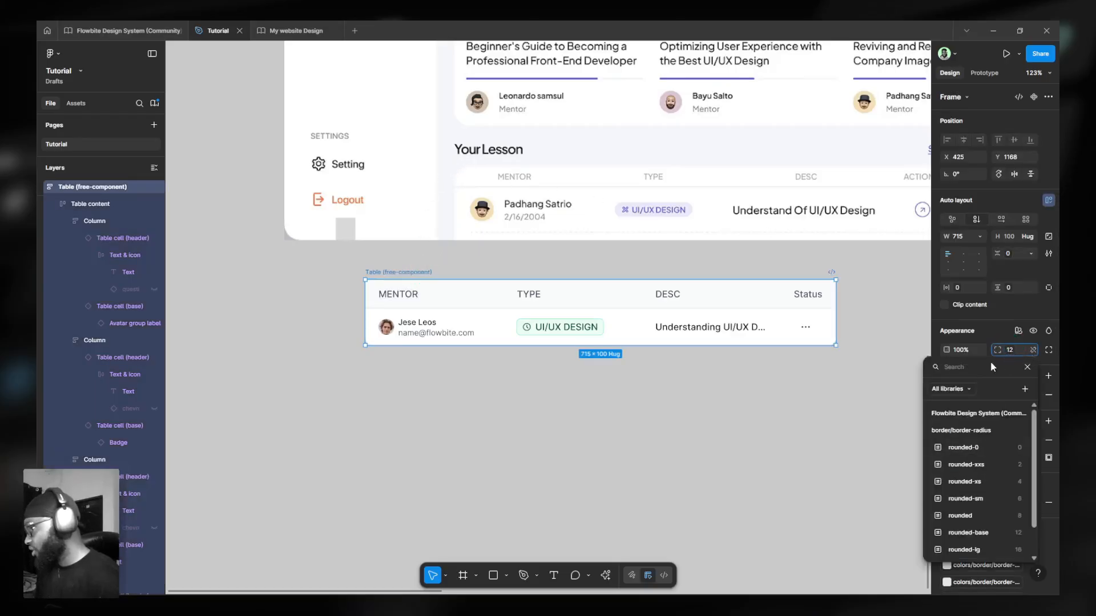
{"action": "scroll", "coordinate": [834, 243], "scroll_direction": "down", "scroll_amount": 3}
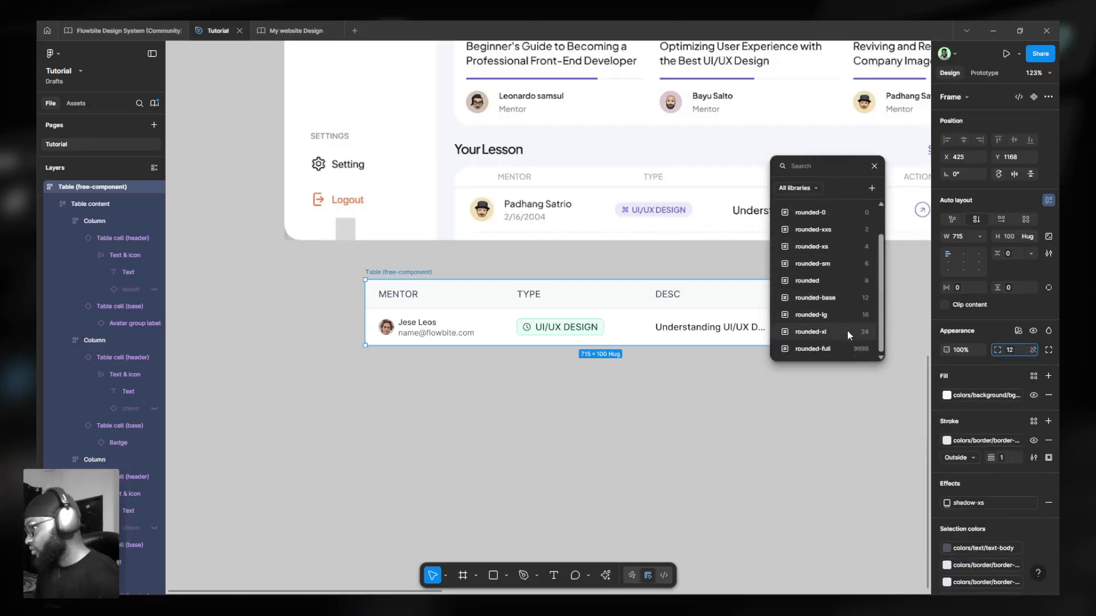
{"action": "left_click", "coordinate": [847, 331]}
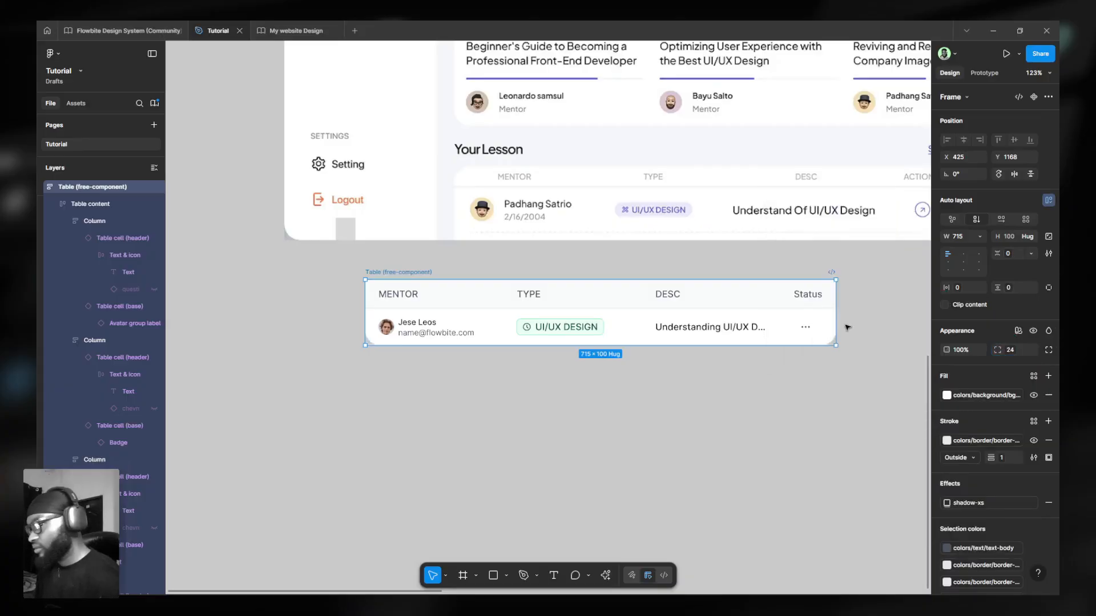
{"action": "left_click", "coordinate": [972, 306]}
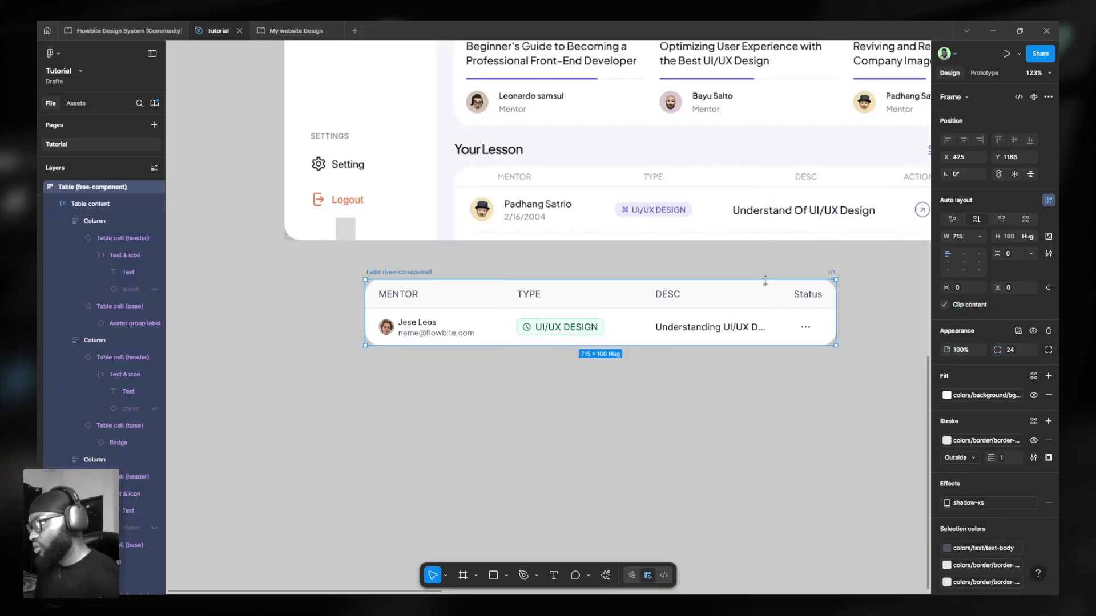
Select the header cells of all four table columns together, leaving the body cells out.
{"action": "scroll", "coordinate": [572, 226], "scroll_direction": "up", "scroll_amount": 5, "text": "ctrl"}
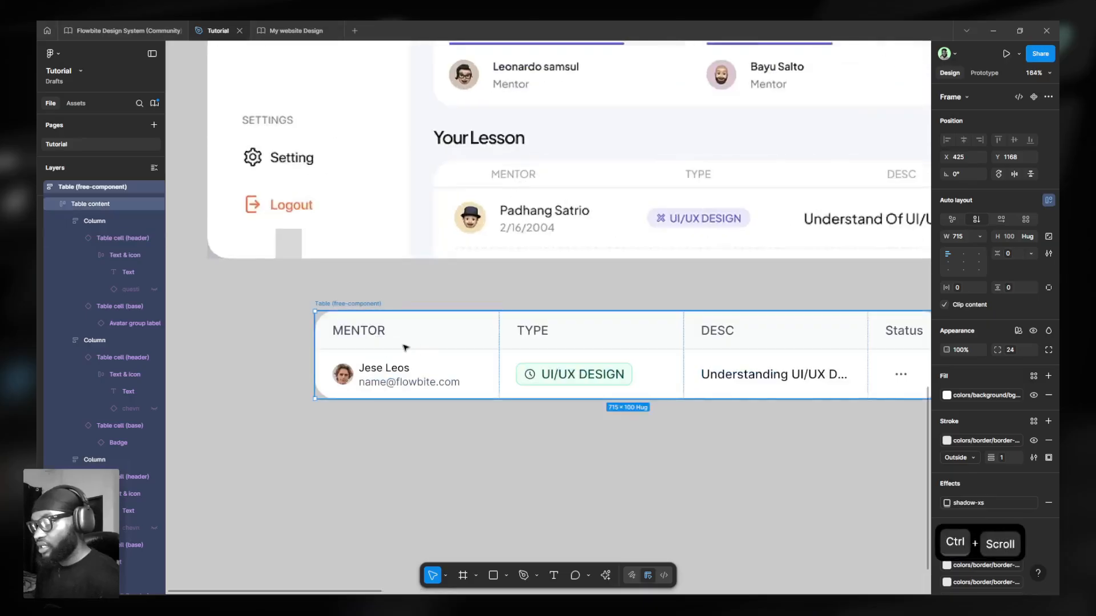
{"action": "double_click", "coordinate": [415, 341]}
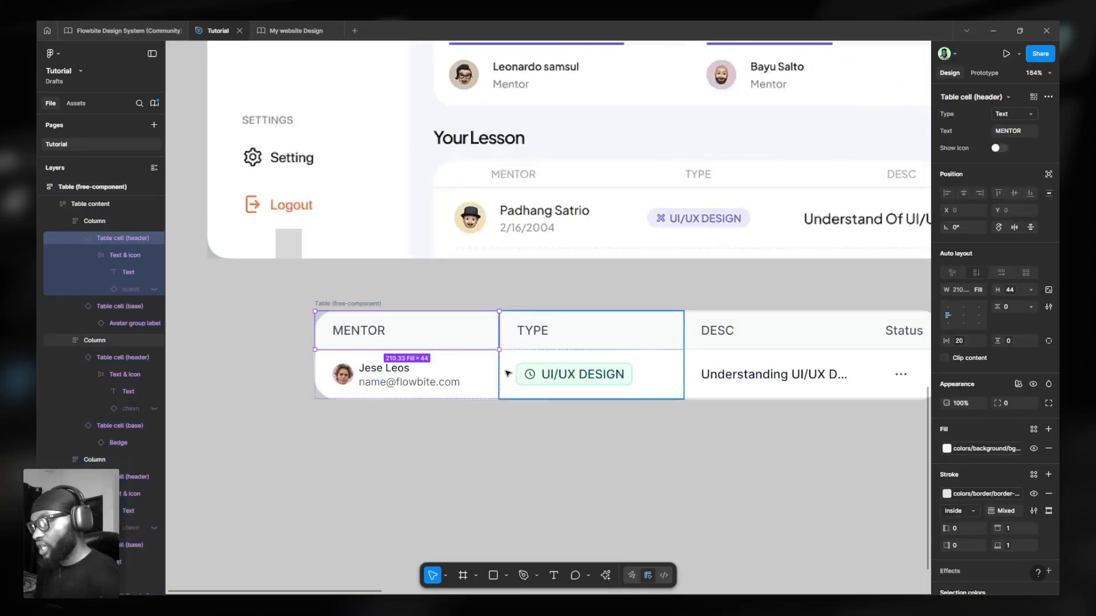
{"action": "left_click", "coordinate": [377, 305]}
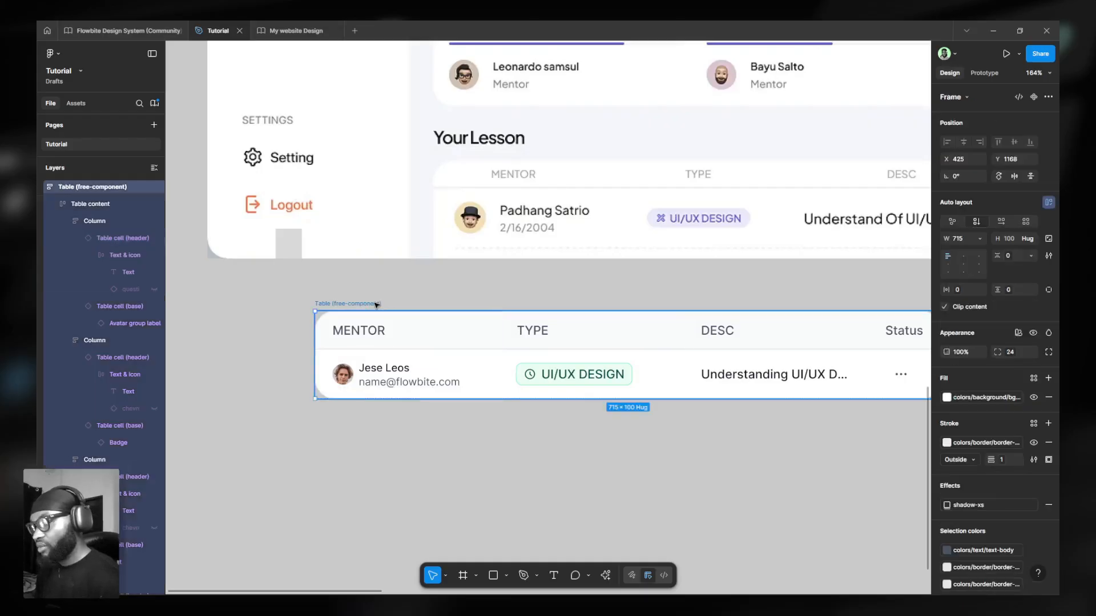
{"action": "key", "text": "Return"}
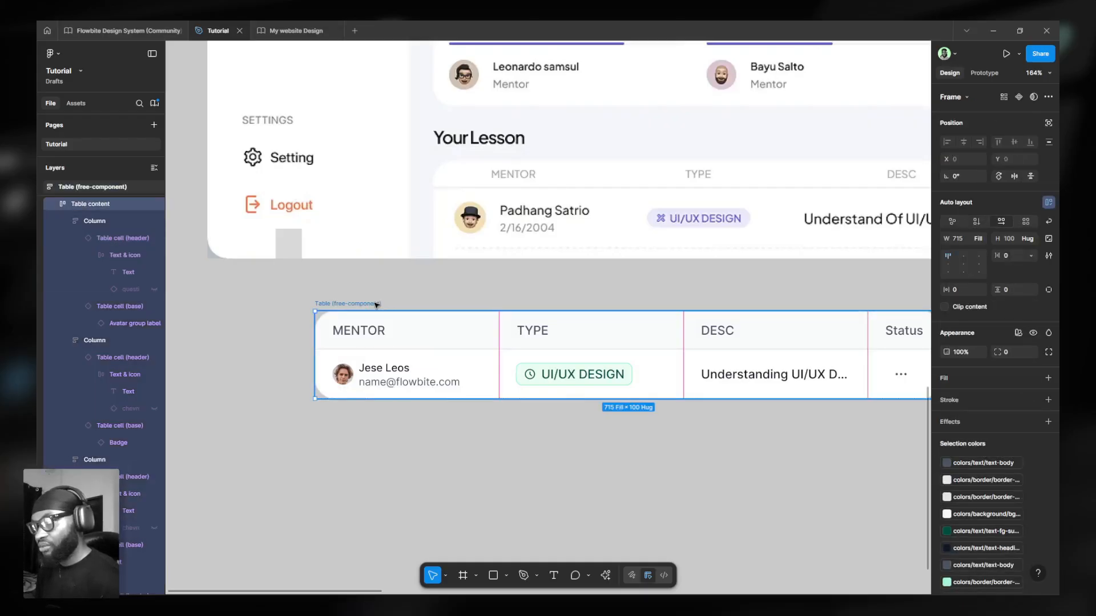
{"action": "key", "text": "Return"}
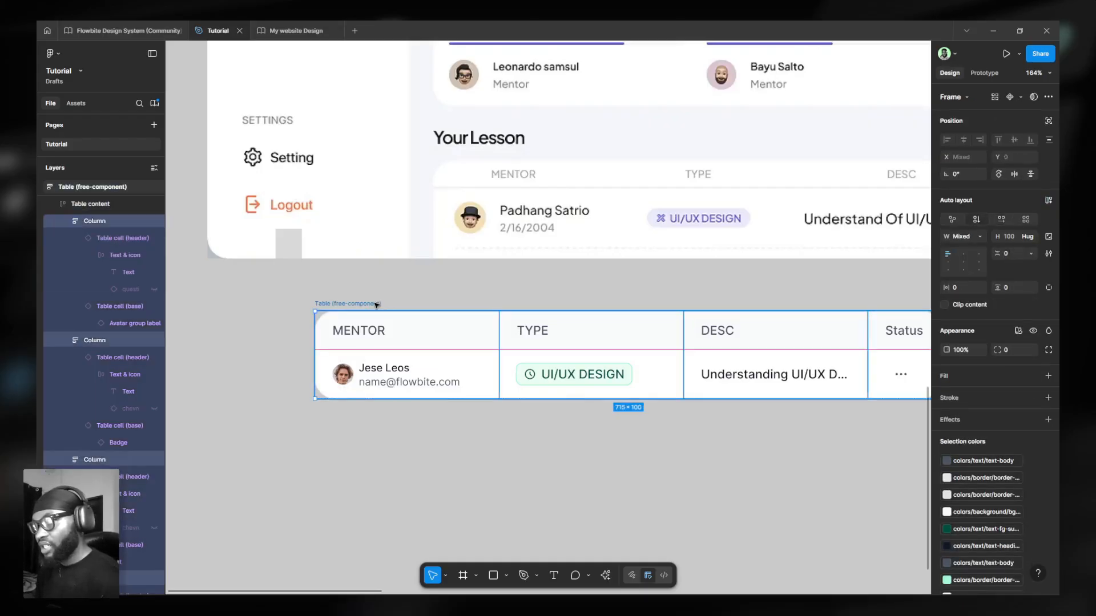
{"action": "key", "text": "Return"}
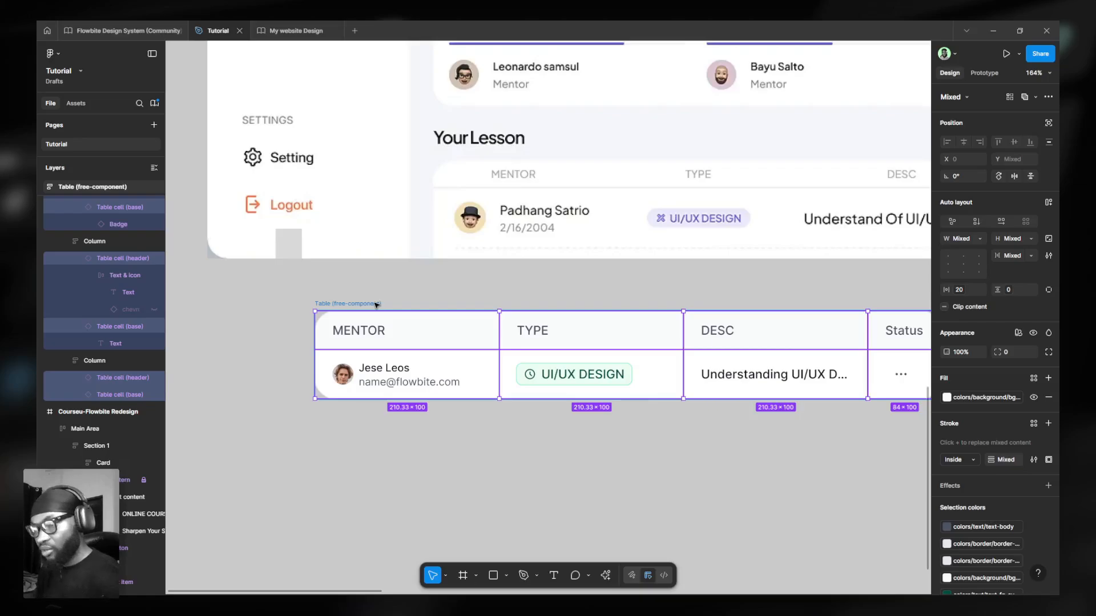
{"action": "key", "text": "Return"}
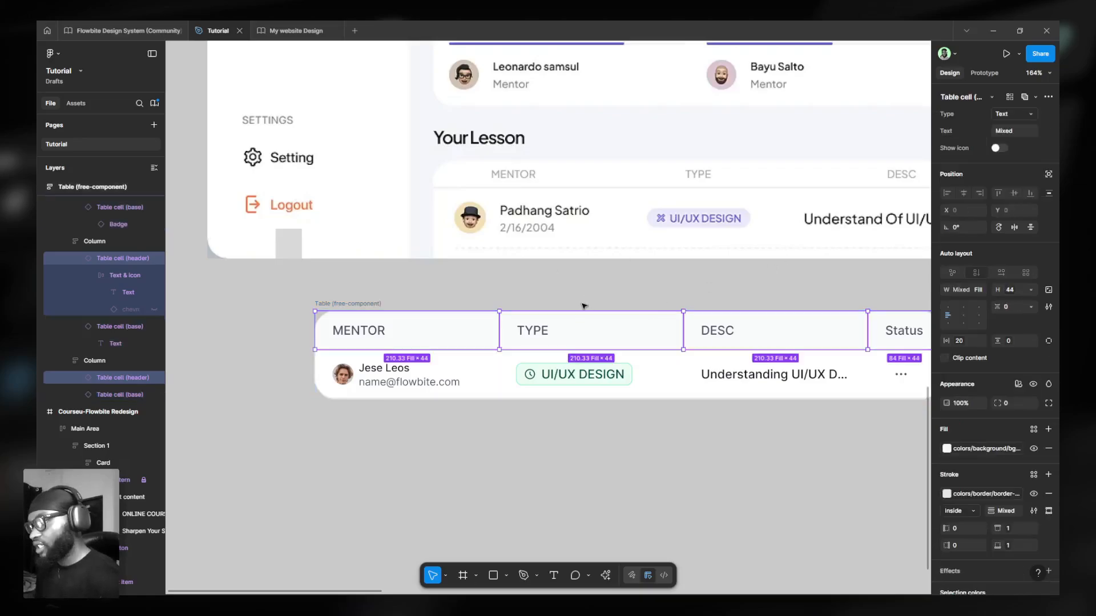
Set the height of the selected header cells to 16 using the spacing variable 4.
{"action": "left_click", "coordinate": [1020, 307]}
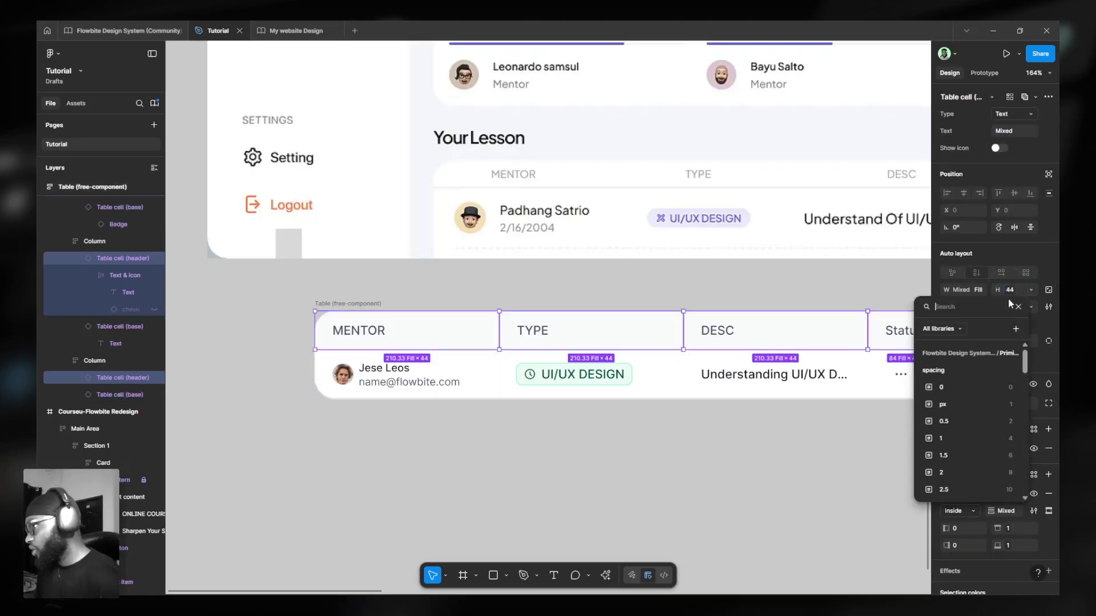
{"action": "scroll", "coordinate": [968, 452], "scroll_direction": "down", "scroll_amount": 3}
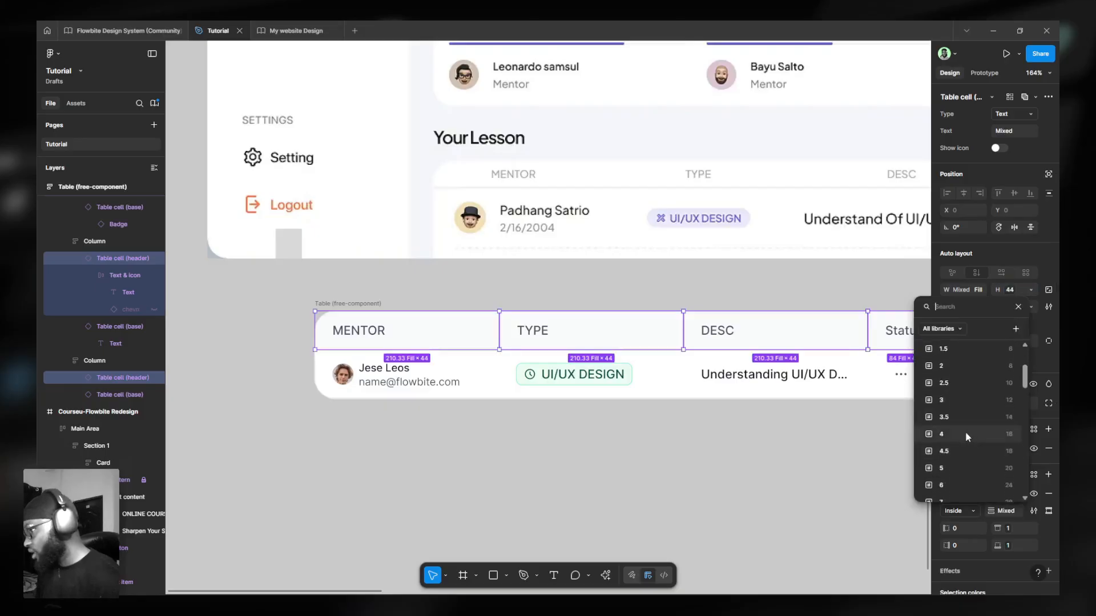
{"action": "left_click", "coordinate": [962, 433]}
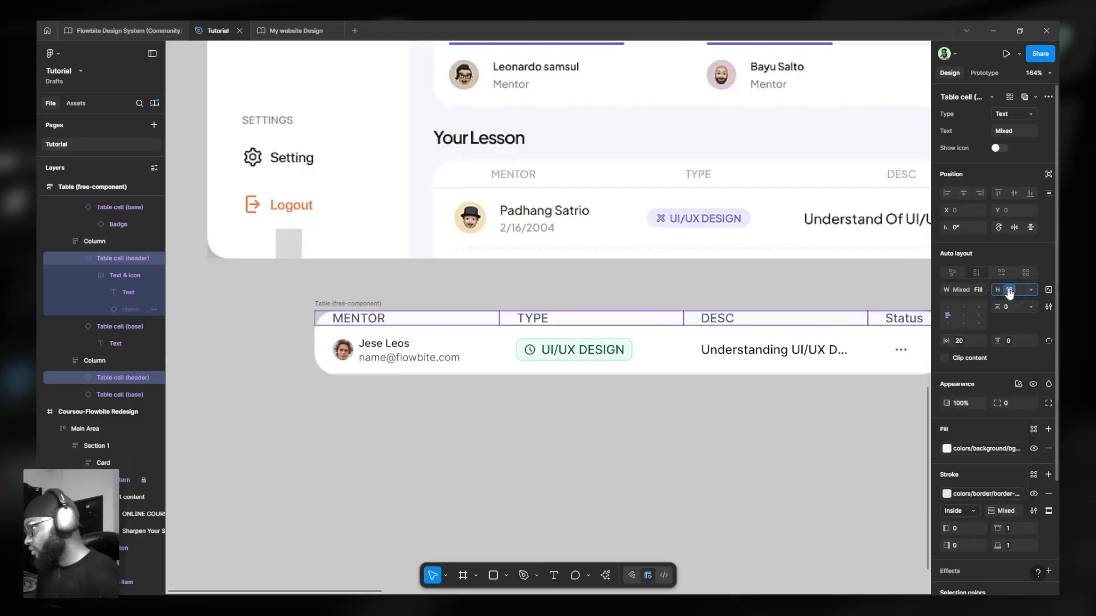
Set the height of all header cells to 32 using the spacing variable 8 and compare with the reference table.
{"action": "left_click", "coordinate": [997, 307]}
{"action": "left_click_drag", "start_coordinate": [991, 305], "coordinate": [735, 197]}
{"action": "scroll", "coordinate": [717, 315], "scroll_direction": "down", "scroll_amount": 3}
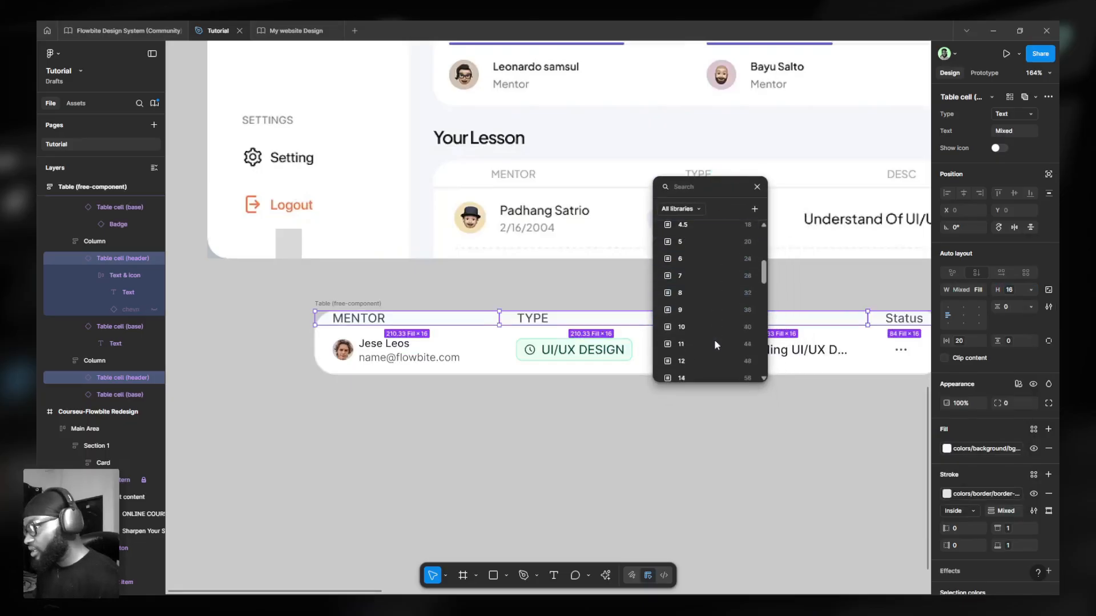
{"action": "left_click", "coordinate": [721, 290]}
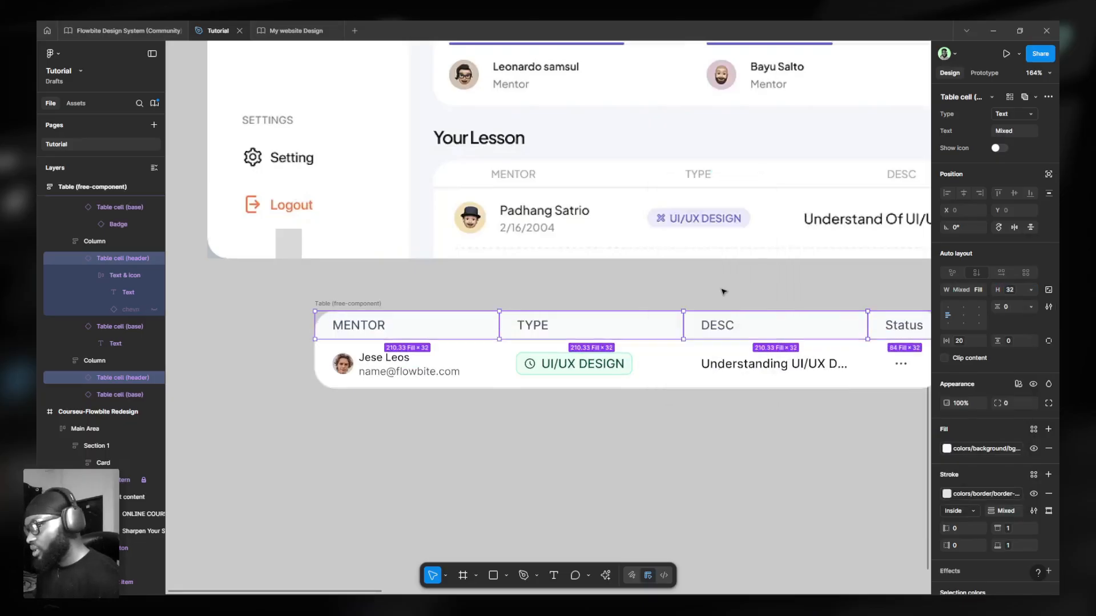
{"action": "left_click", "coordinate": [1010, 295]}
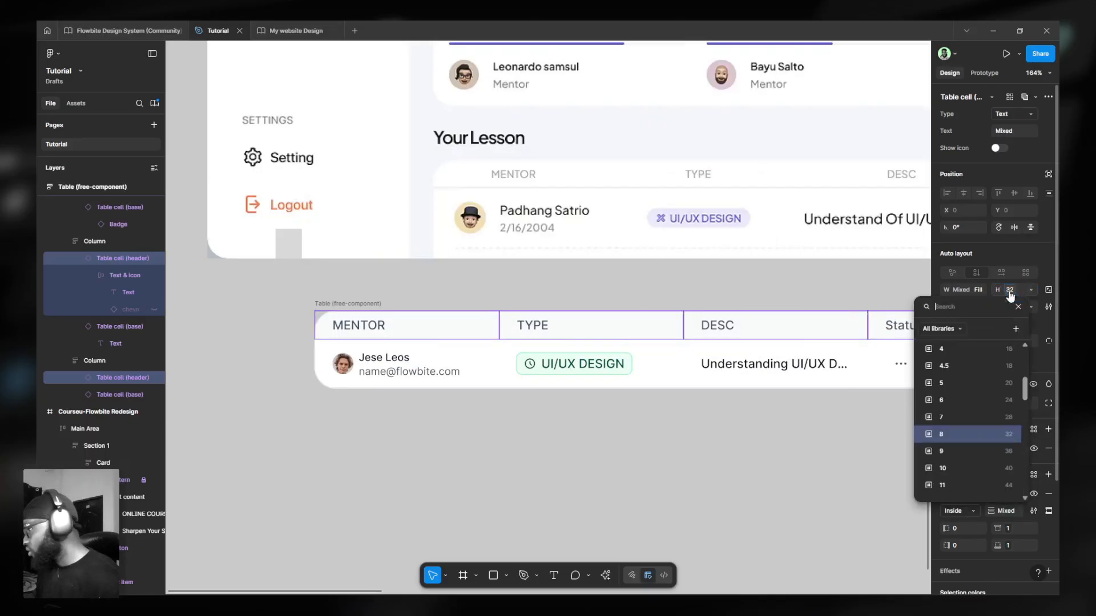
{"action": "left_click", "coordinate": [960, 436]}
{"action": "scroll", "coordinate": [562, 185], "scroll_direction": "up", "scroll_amount": 3}
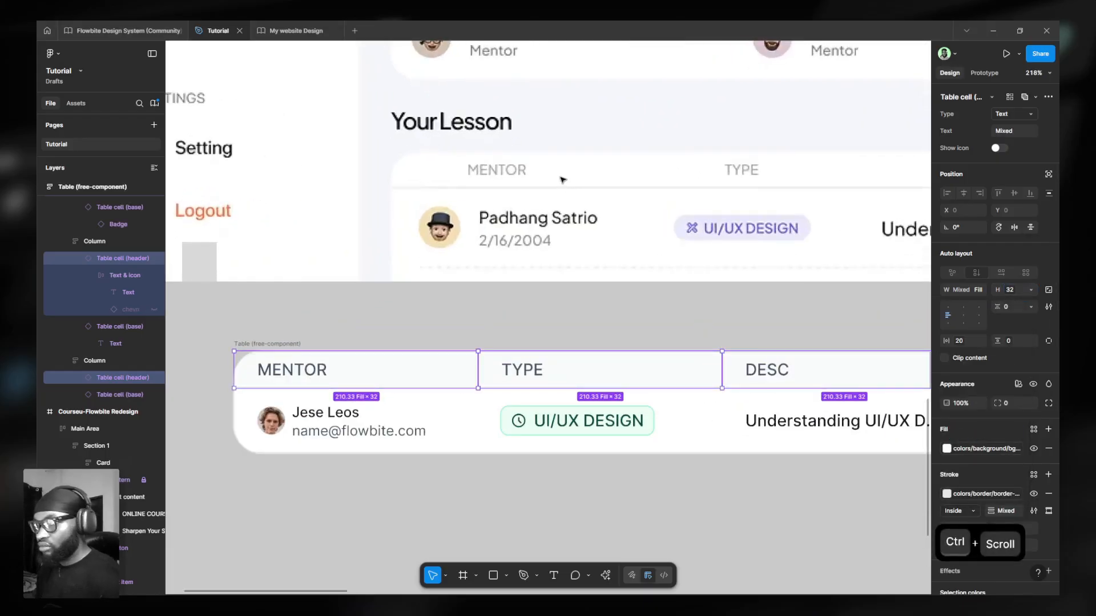
Measure the reference table's header and body row heights with a temporary rectangle over each row, and delete the rectangle.
{"action": "key", "text": "r"}
{"action": "left_click_drag", "start_coordinate": [567, 150], "coordinate": [605, 187]}
{"action": "scroll", "coordinate": [573, 165], "scroll_direction": "up", "scroll_amount": 4}
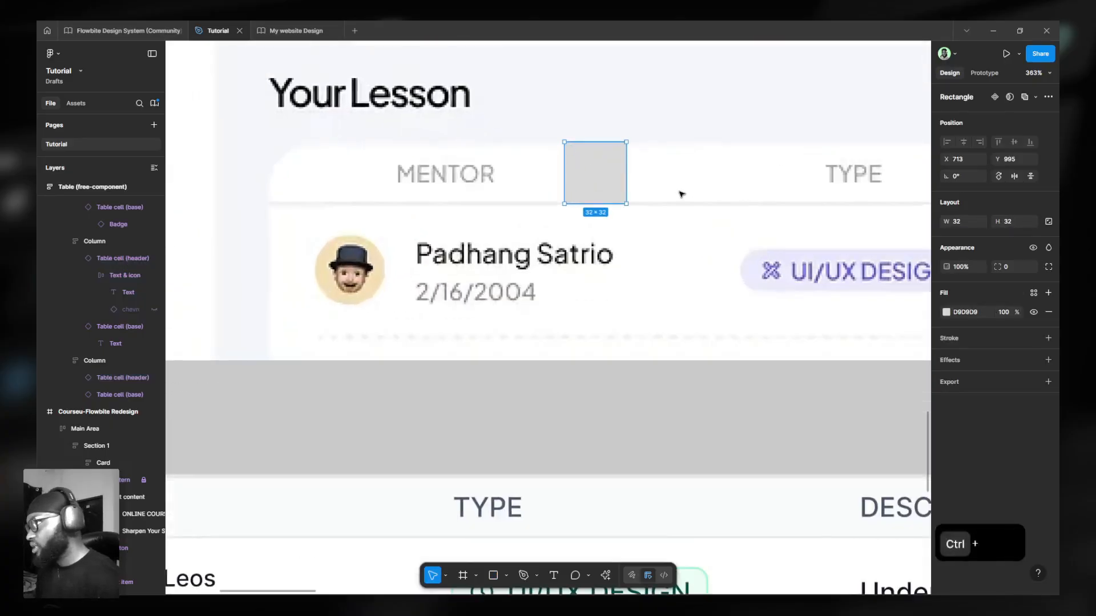
{"action": "scroll", "coordinate": [682, 190], "scroll_direction": "down", "scroll_amount": 7}
{"action": "left_click_drag", "start_coordinate": [644, 194], "coordinate": [648, 207]}
{"action": "scroll", "coordinate": [648, 207], "scroll_direction": "up", "scroll_amount": 4}
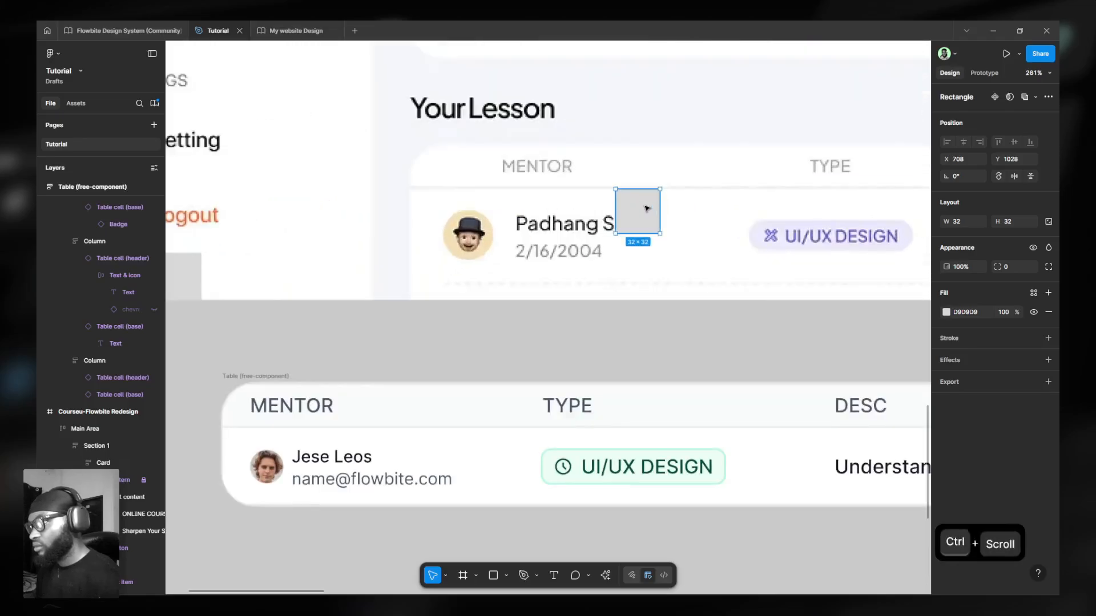
{"action": "left_click_drag", "start_coordinate": [637, 234], "coordinate": [634, 283]}
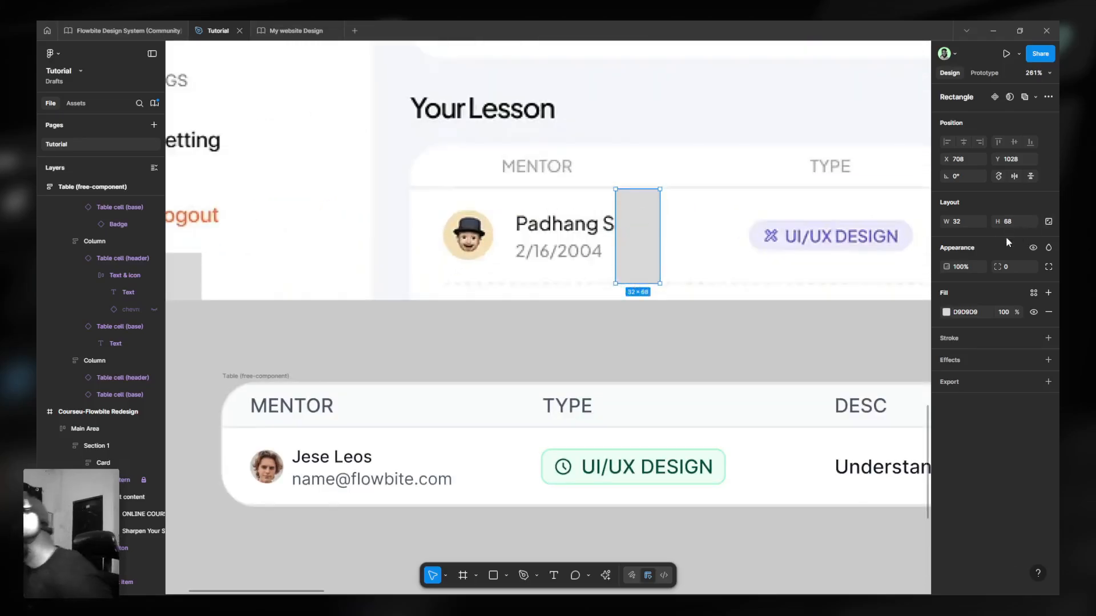
{"action": "key", "text": "Delete"}
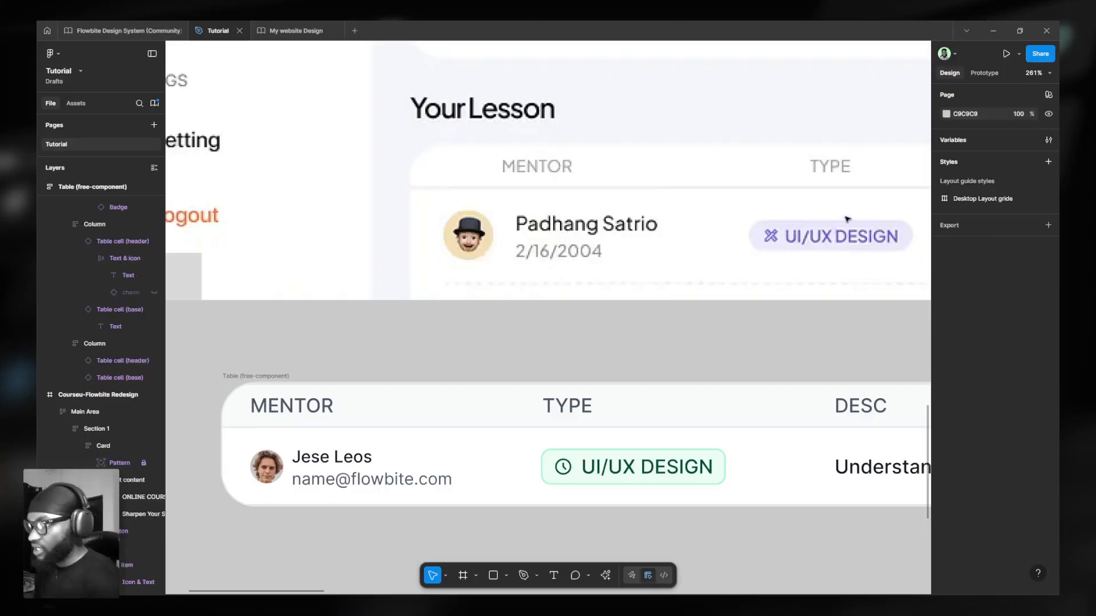
Set the height of the body cells in all four Flowbite table columns to 64 using the spacing variable 16.
{"action": "scroll", "coordinate": [748, 354], "scroll_direction": "down", "scroll_amount": 6, "text": "ctrl"}
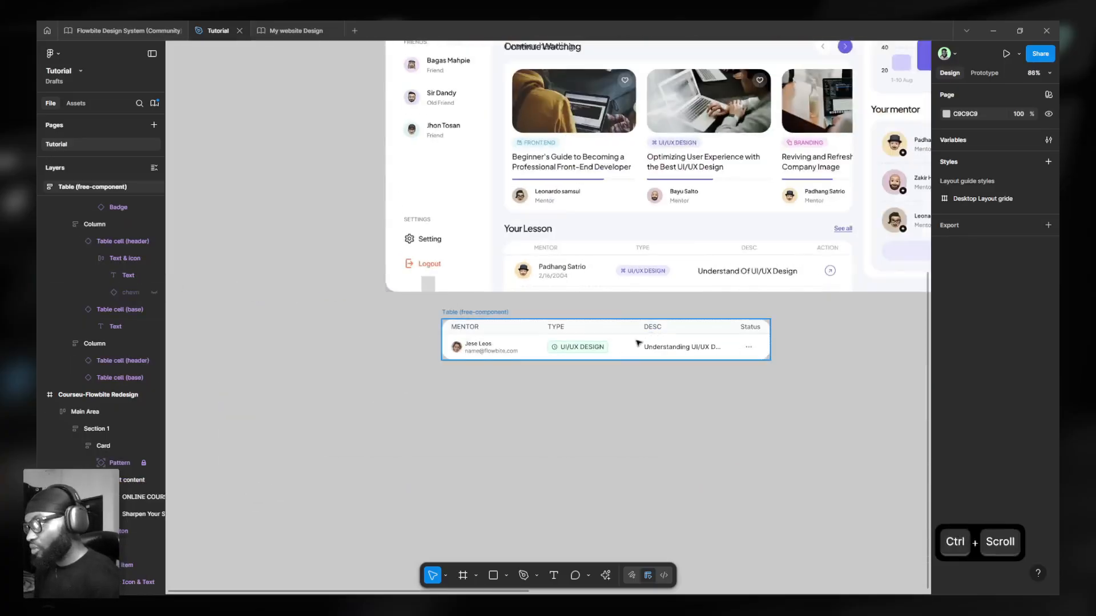
{"action": "scroll", "coordinate": [628, 345], "scroll_direction": "up", "scroll_amount": 3, "text": "ctrl"}
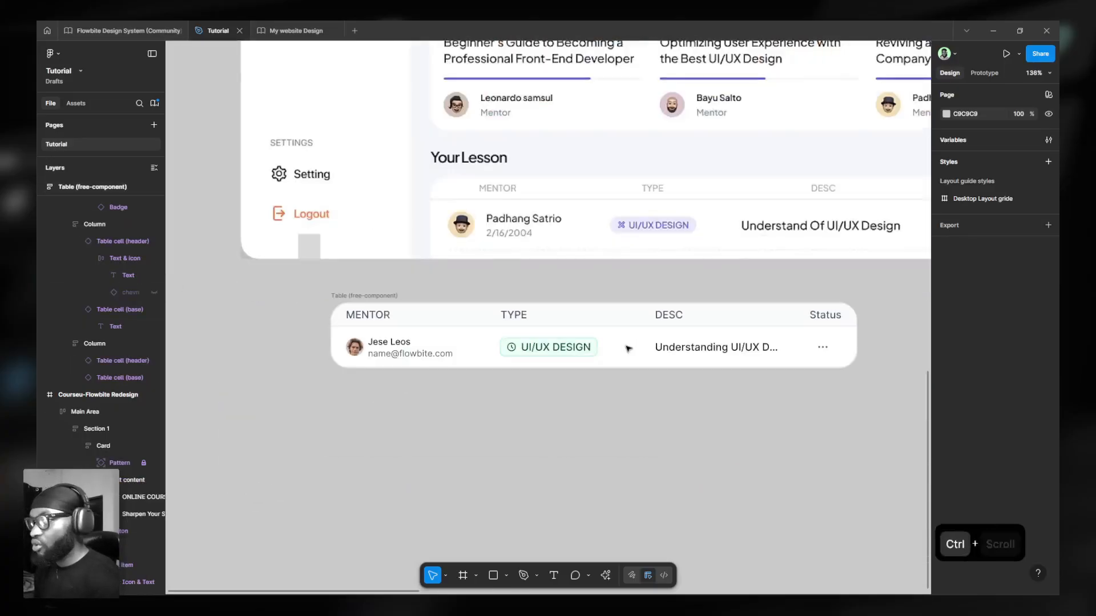
{"action": "left_click", "coordinate": [388, 298]}
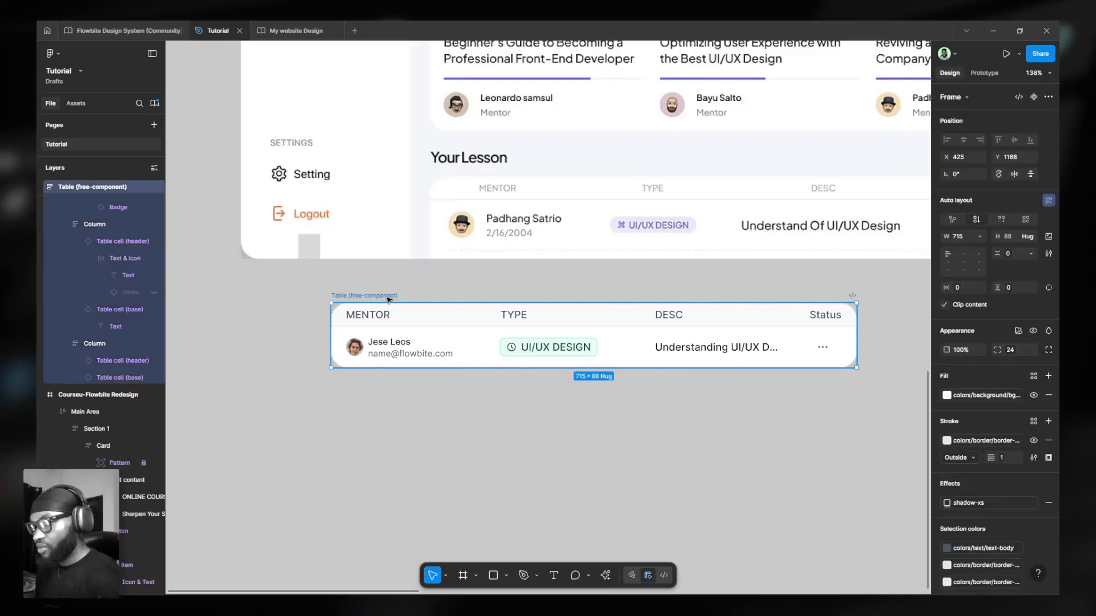
{"action": "key", "text": "Return"}
{"action": "key", "text": "Return"}
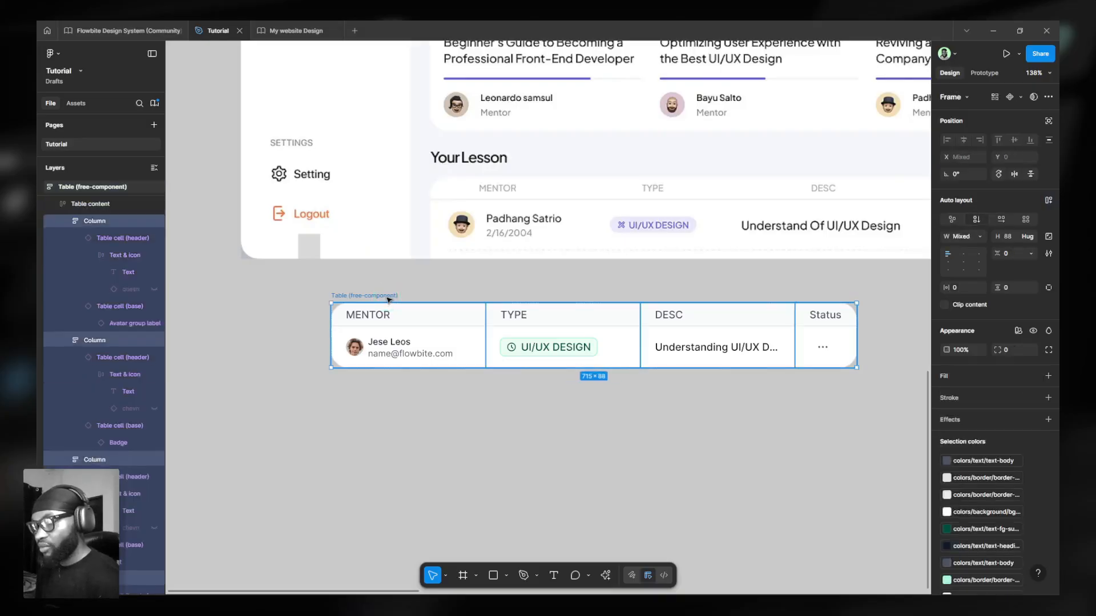
{"action": "key", "text": "Return"}
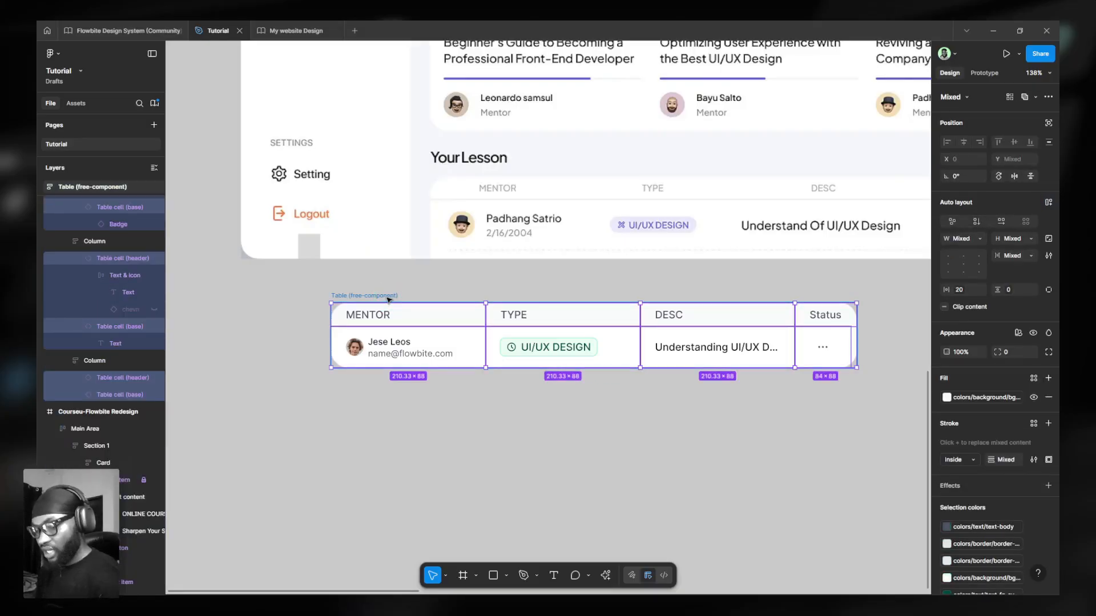
{"action": "key", "text": "Tab"}
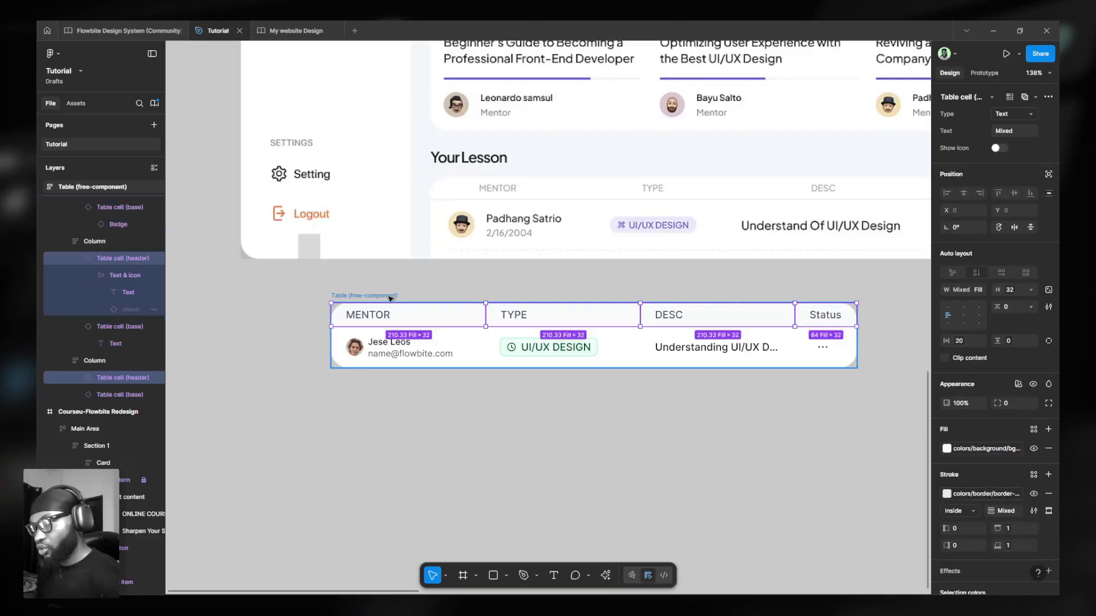
{"action": "key", "text": "Tab"}
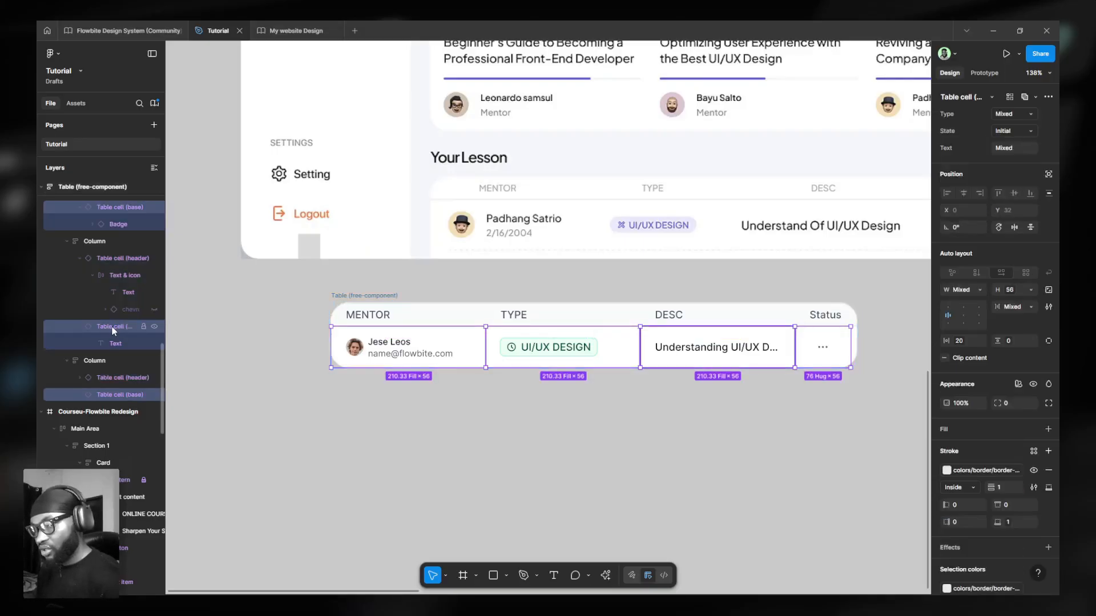
{"action": "left_click", "coordinate": [1014, 307]}
{"action": "scroll", "coordinate": [679, 275], "scroll_direction": "down", "scroll_amount": 5}
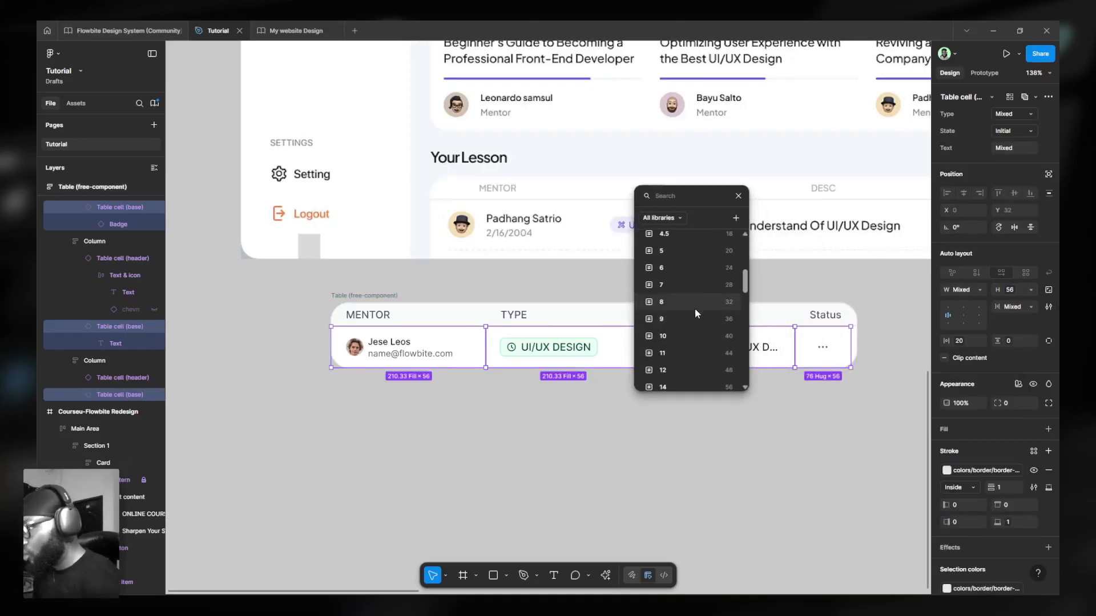
{"action": "scroll", "coordinate": [694, 308], "scroll_direction": "down", "scroll_amount": 2}
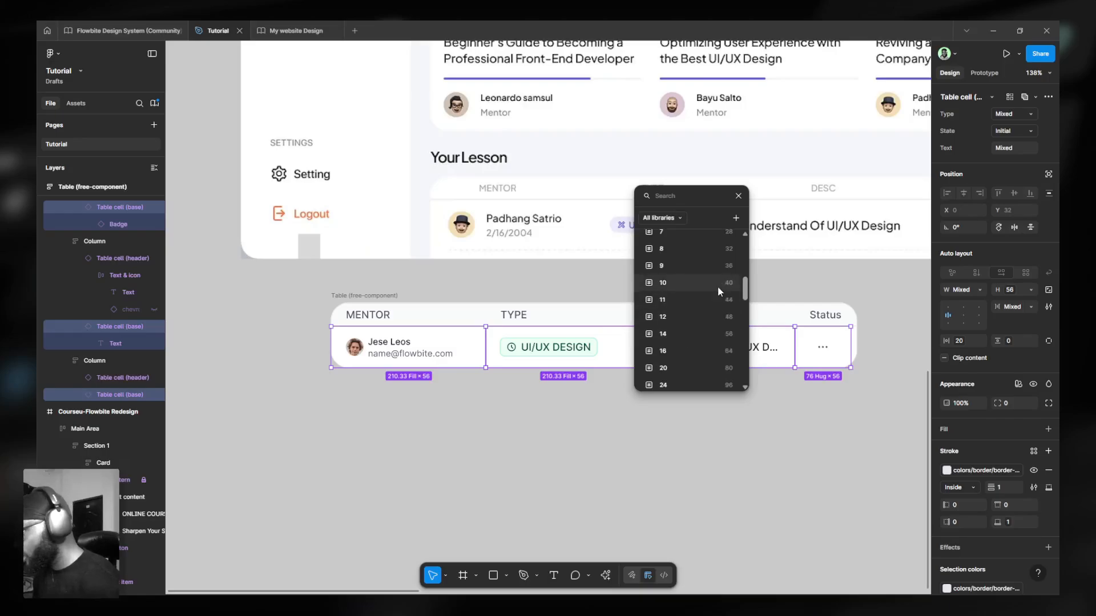
{"action": "left_click", "coordinate": [701, 352]}
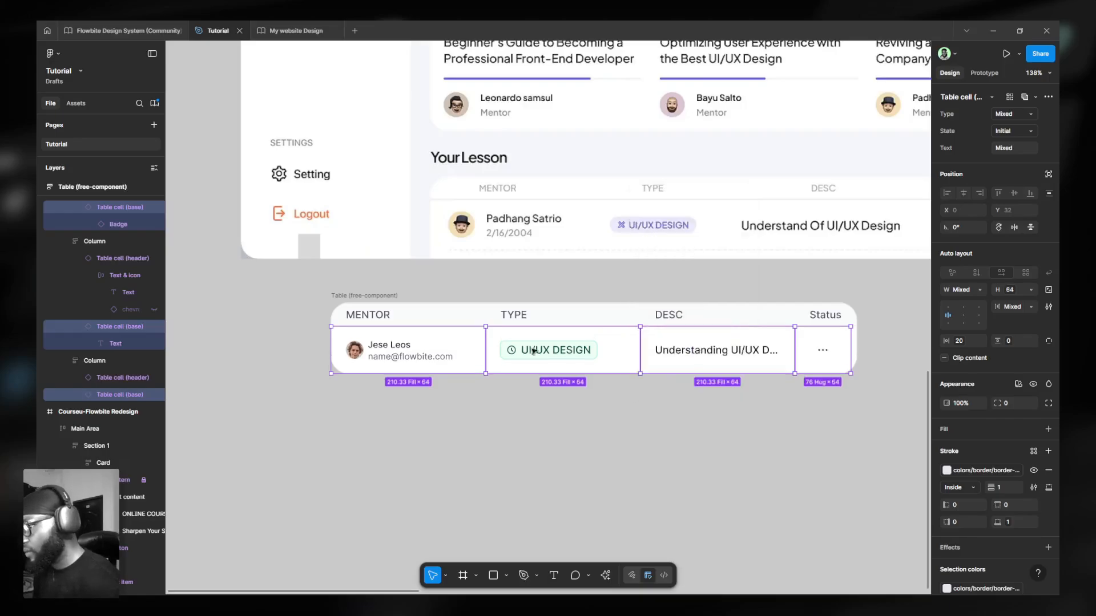
Set the width of the Status column's body cell to fill its container.
{"action": "left_click", "coordinate": [380, 295]}
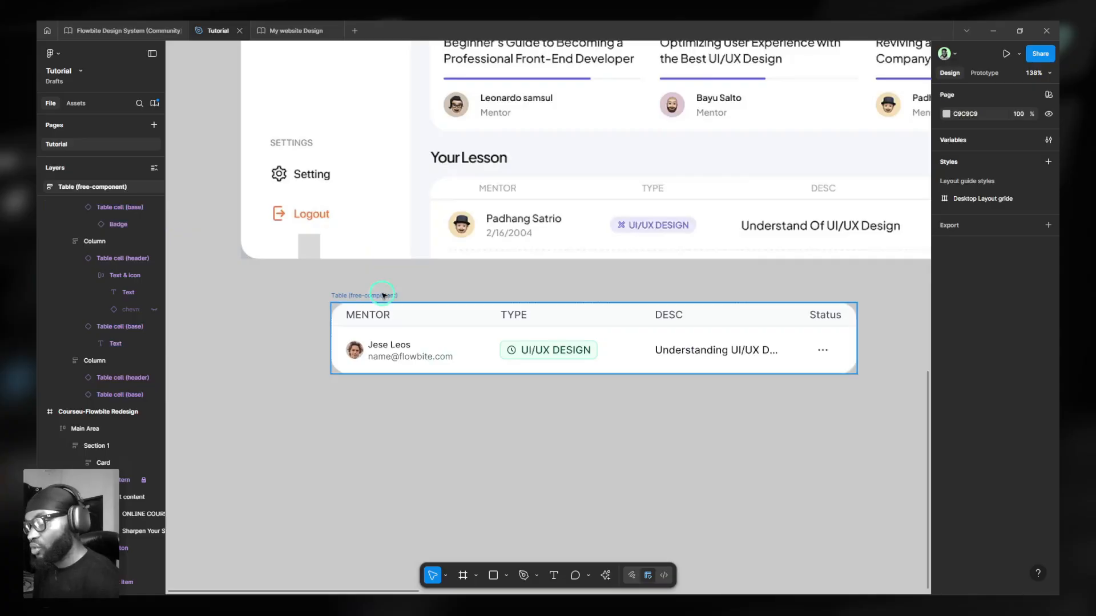
{"action": "key", "text": "Return"}
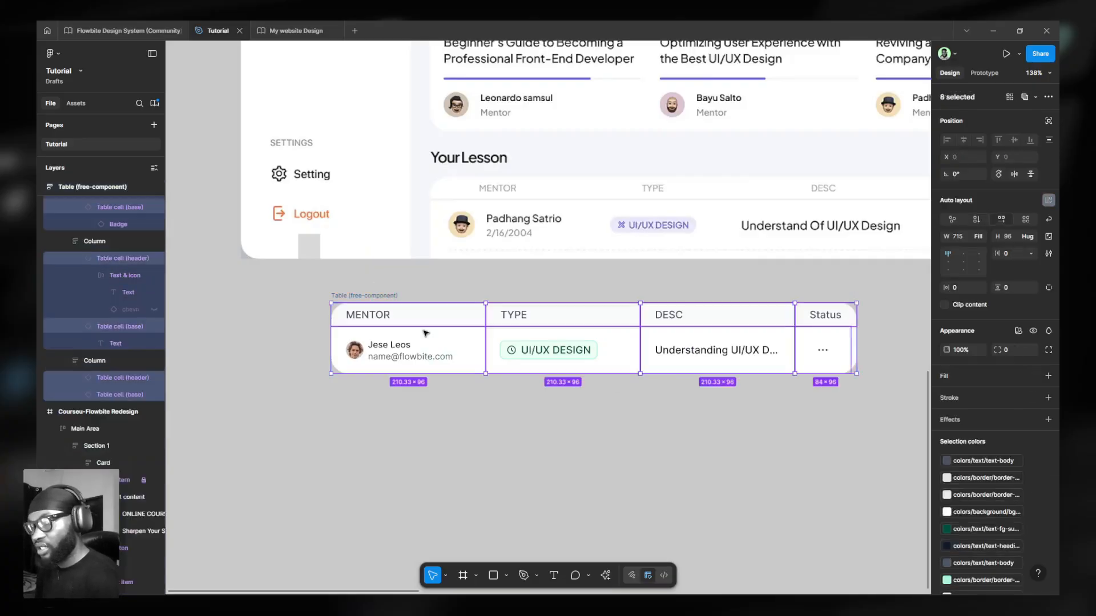
{"action": "left_click", "coordinate": [424, 332], "text": "ctrl"}
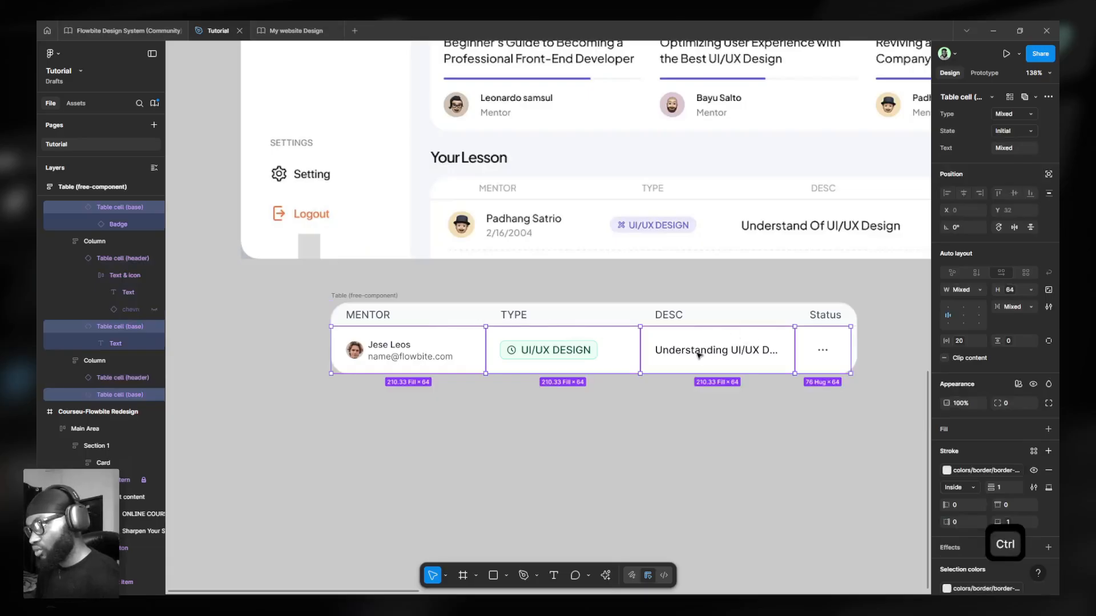
{"action": "left_click", "coordinate": [841, 350], "text": "ctrl"}
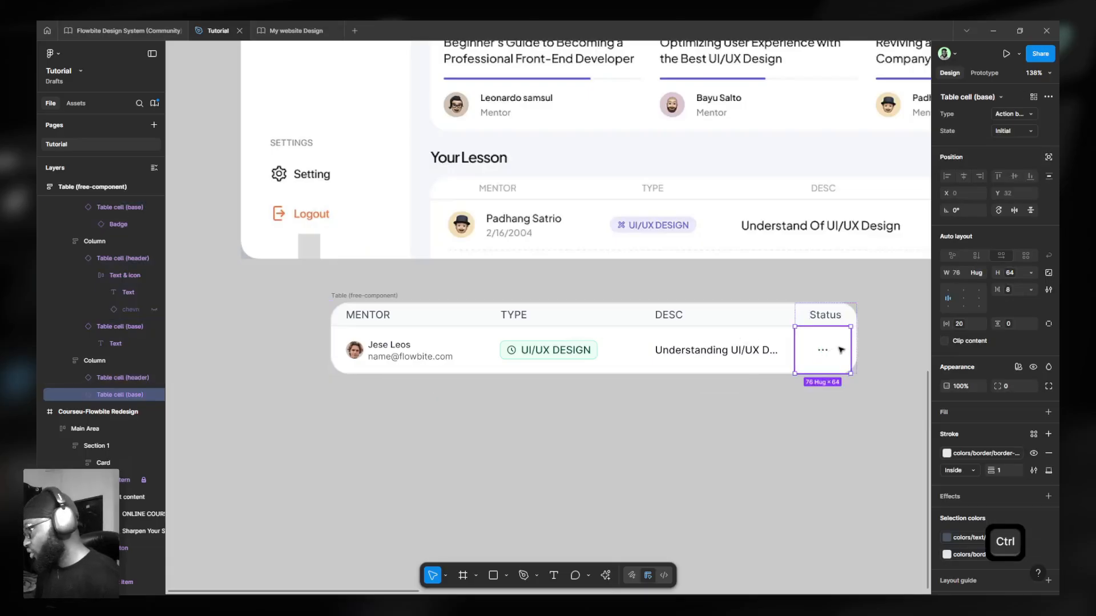
{"action": "left_click", "coordinate": [977, 273]}
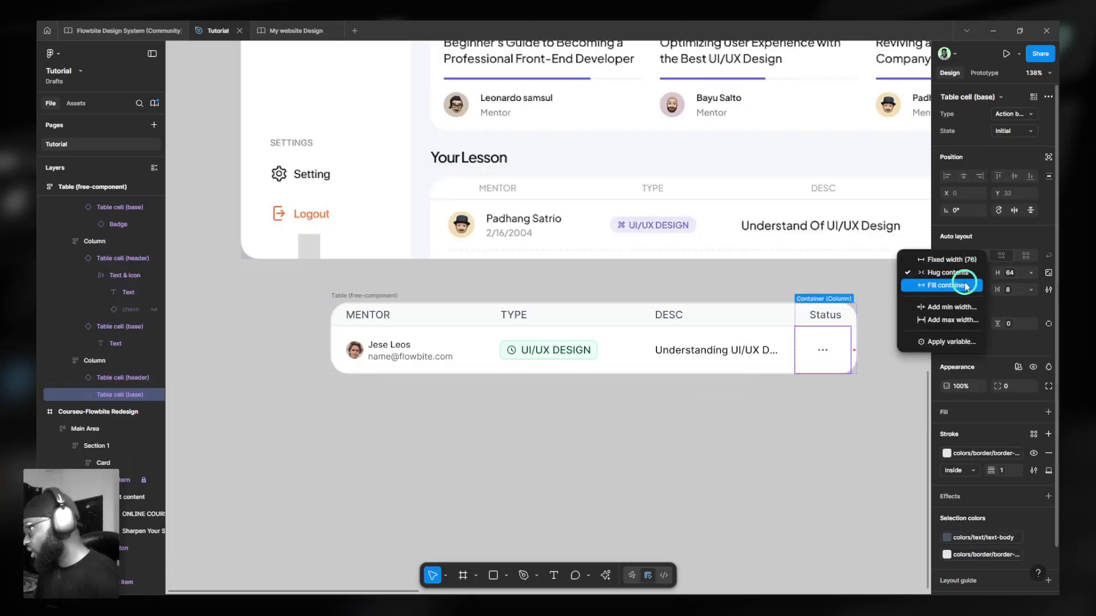
{"action": "left_click", "coordinate": [966, 285]}
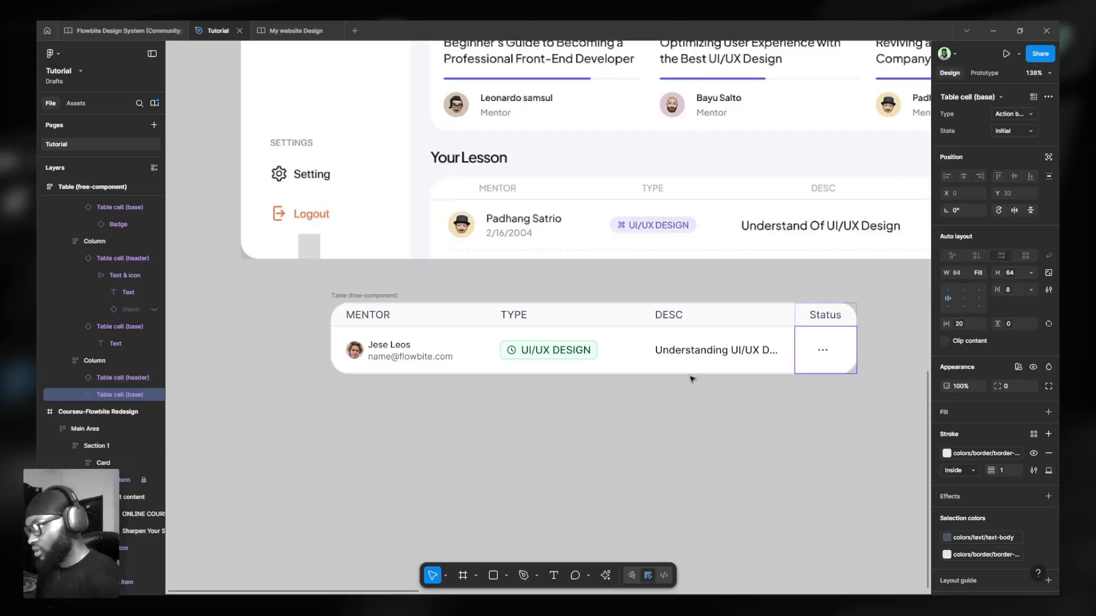
Select the body cells of all four columns together and duplicate the row twice to make three body rows.
{"action": "key", "text": "shift"}
{"action": "key", "text": "shift+Return"}
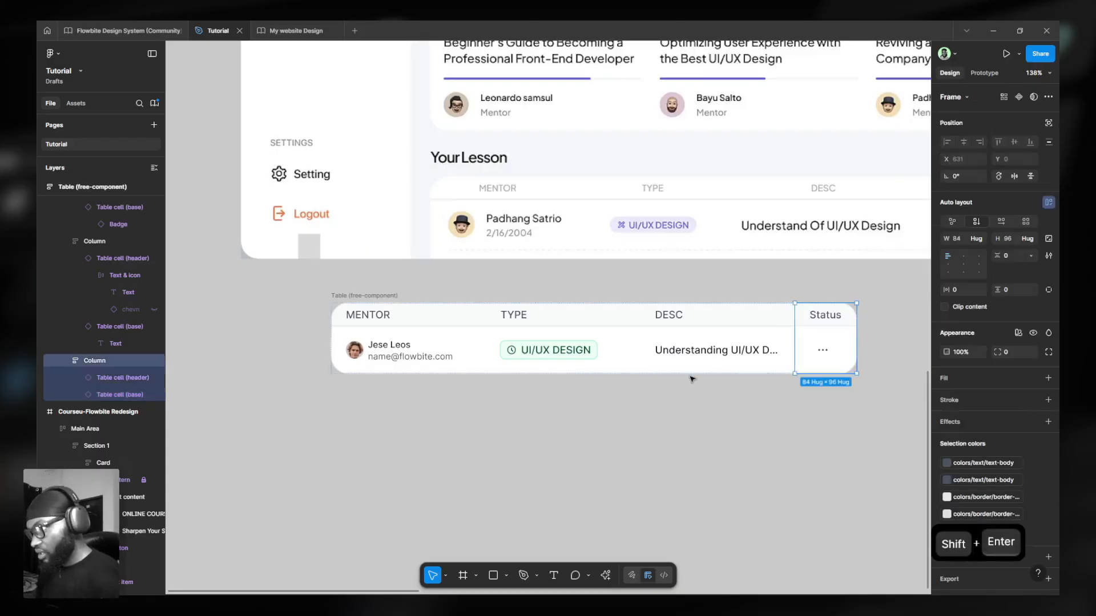
{"action": "key", "text": "shift+Return"}
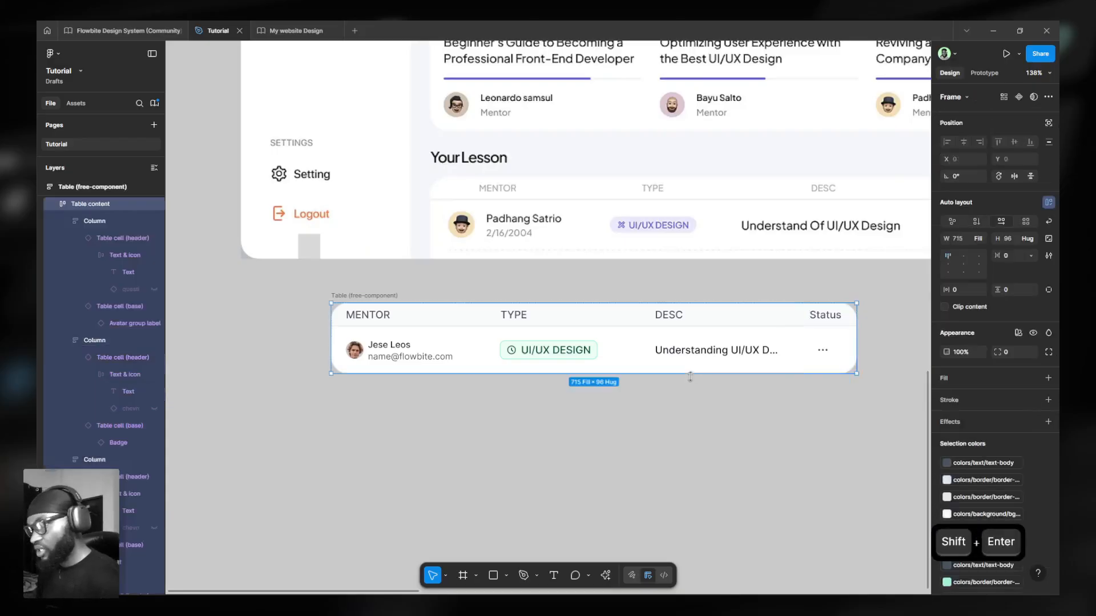
{"action": "key", "text": "Return"}
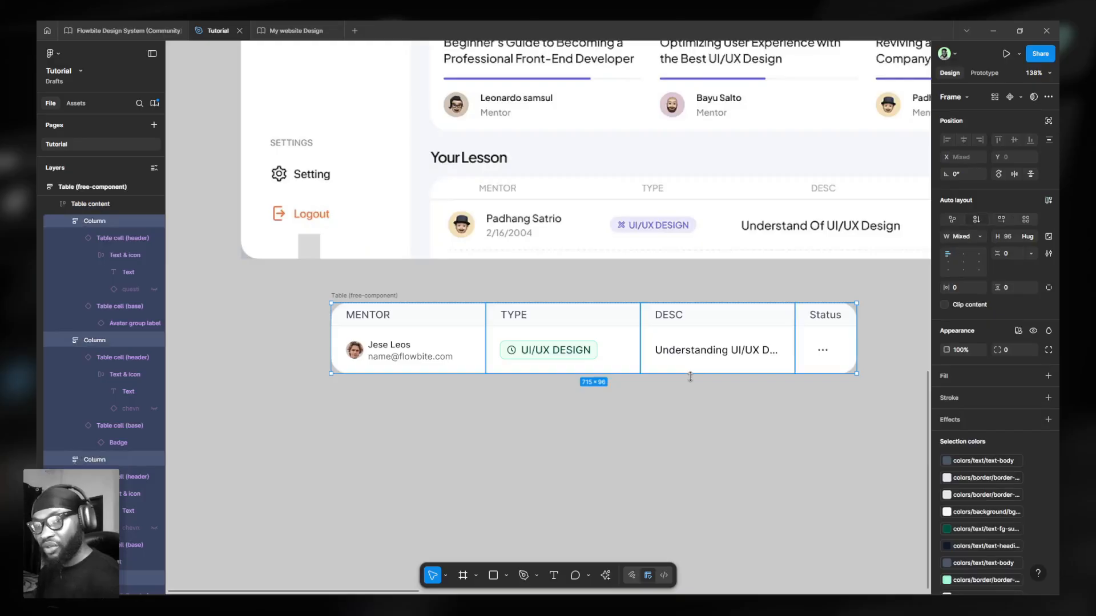
{"action": "key", "text": "Return"}
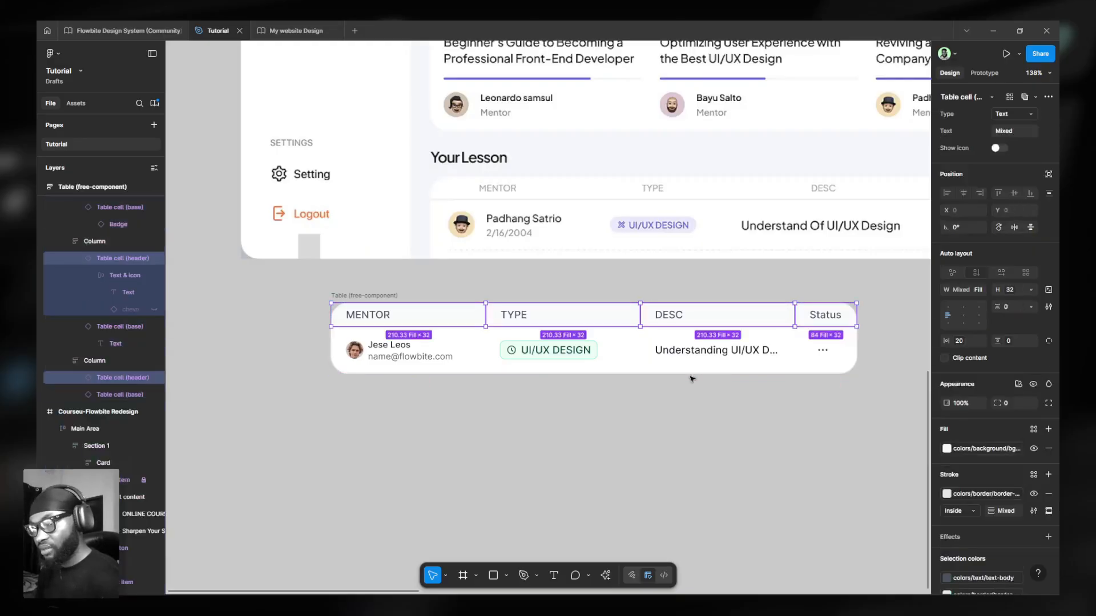
{"action": "key", "text": "Tab"}
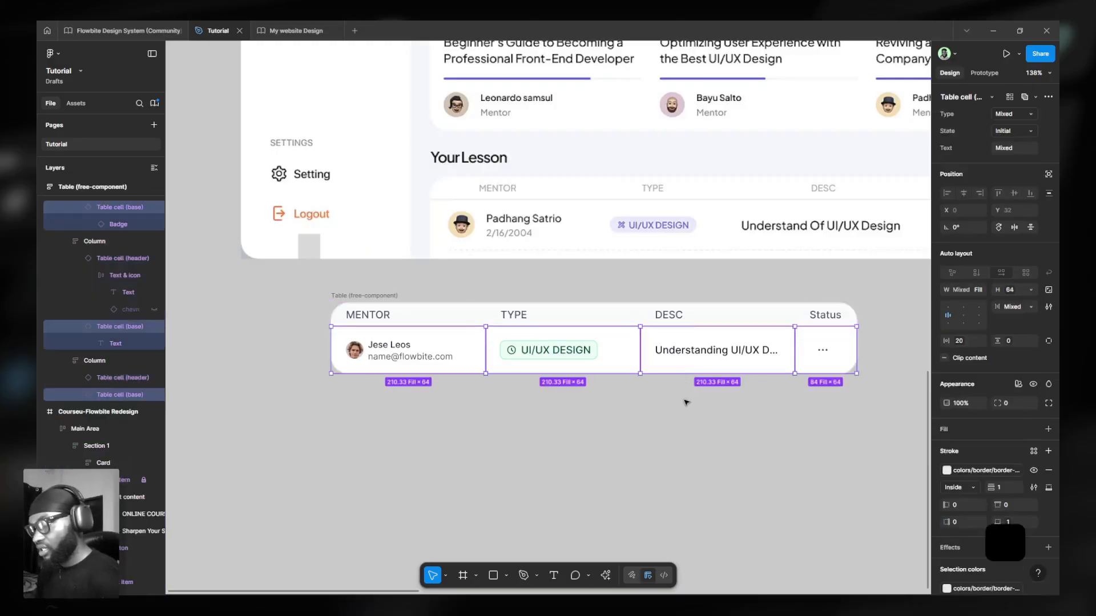
{"action": "scroll", "coordinate": [662, 362], "scroll_direction": "down", "scroll_amount": 5}
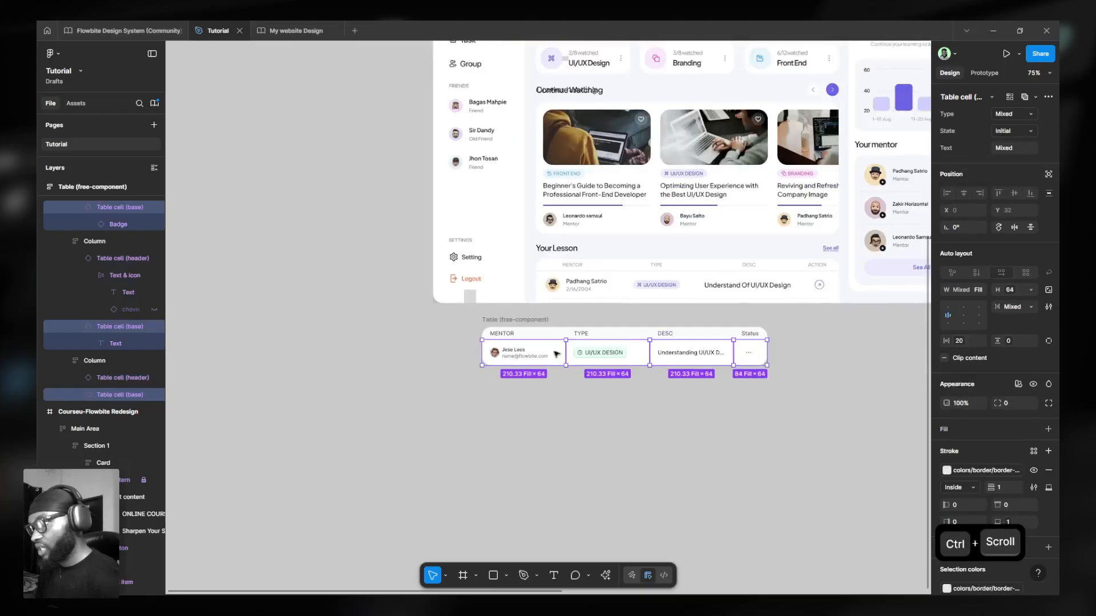
{"action": "key", "text": "ctrl+d"}
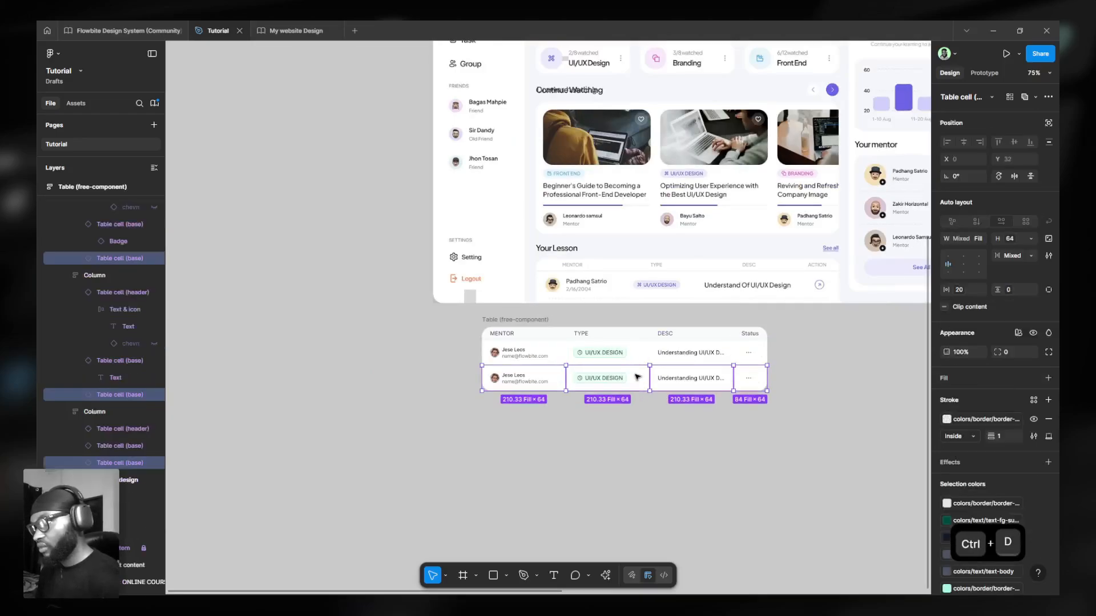
{"action": "key", "text": "ctrl+d"}
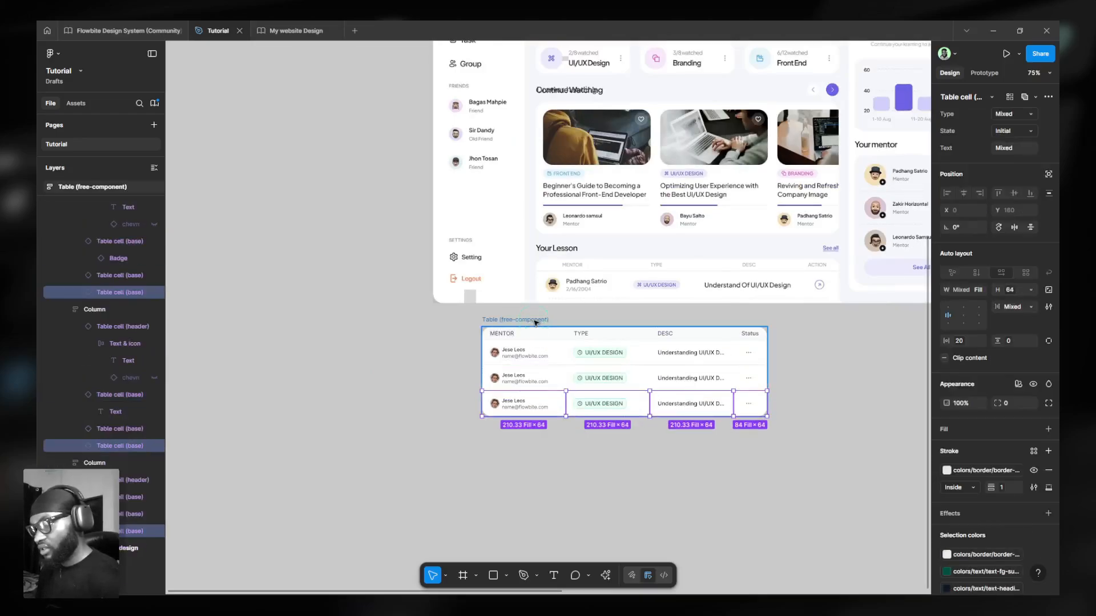
Copy the finished table frame into the redesign's last section, beneath its Drawer heading.
{"action": "left_click", "coordinate": [762, 339]}
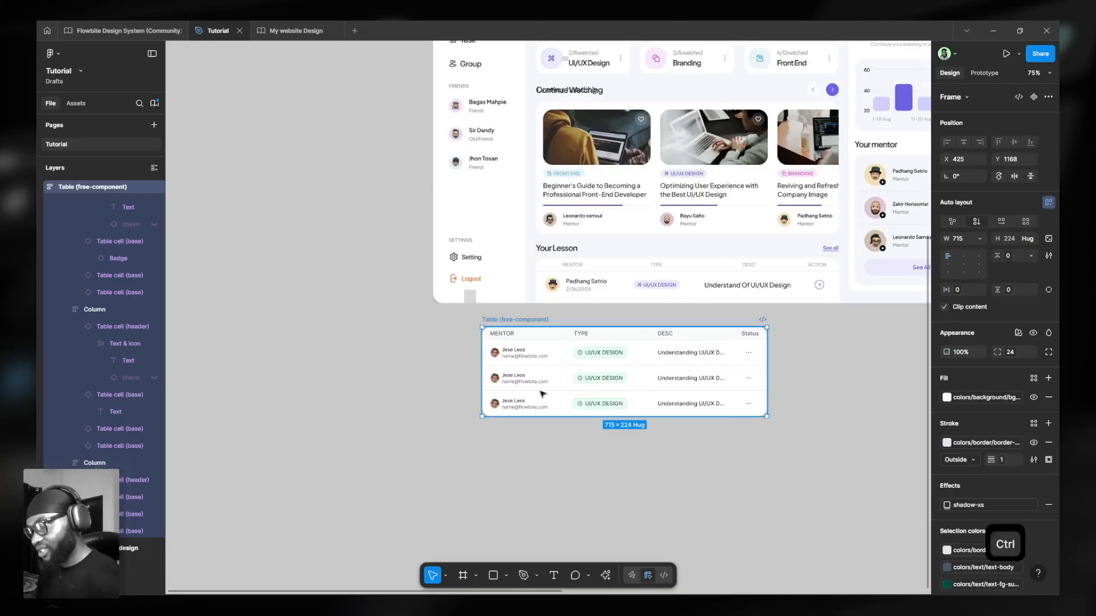
{"action": "scroll", "coordinate": [438, 386], "scroll_direction": "up", "scroll_amount": 1}
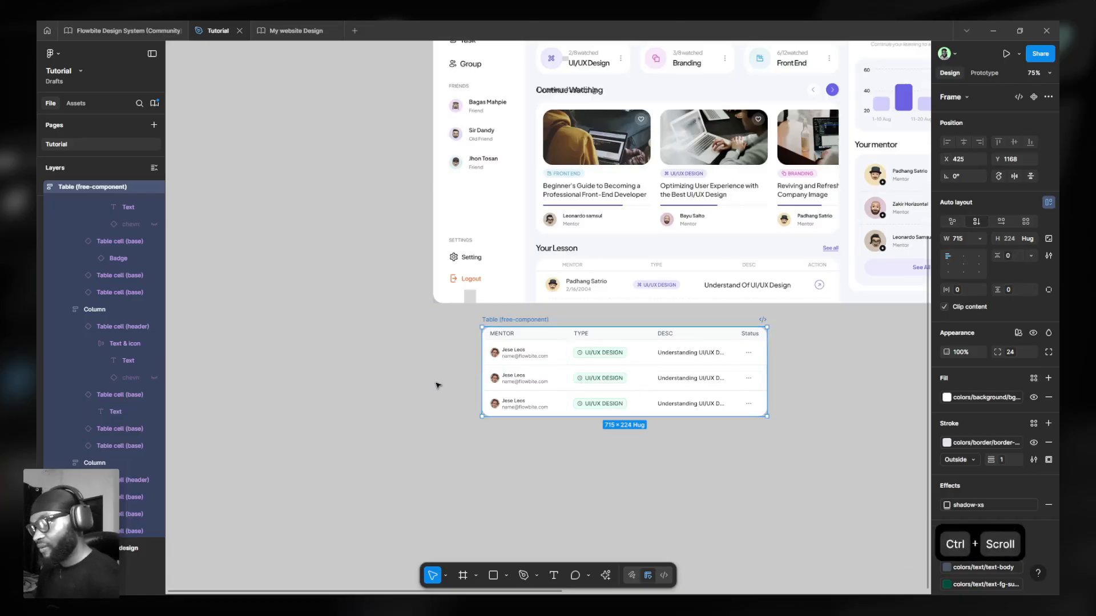
{"action": "scroll", "coordinate": [439, 386], "scroll_direction": "down", "scroll_amount": 2}
{"action": "scroll", "coordinate": [719, 371], "scroll_direction": "right", "scroll_amount": 5}
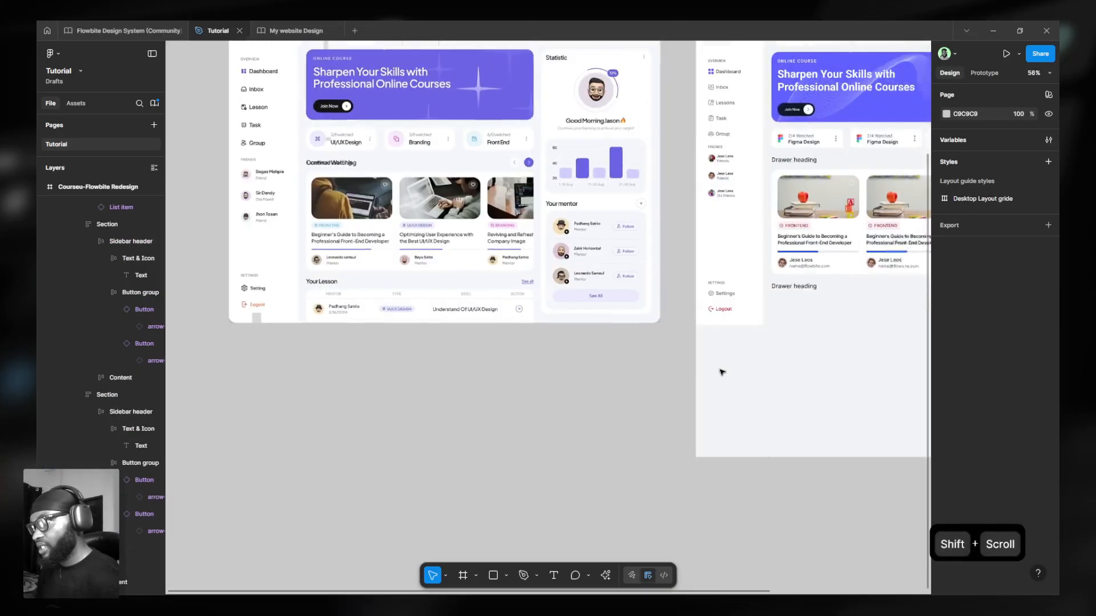
{"action": "left_click", "coordinate": [790, 292]}
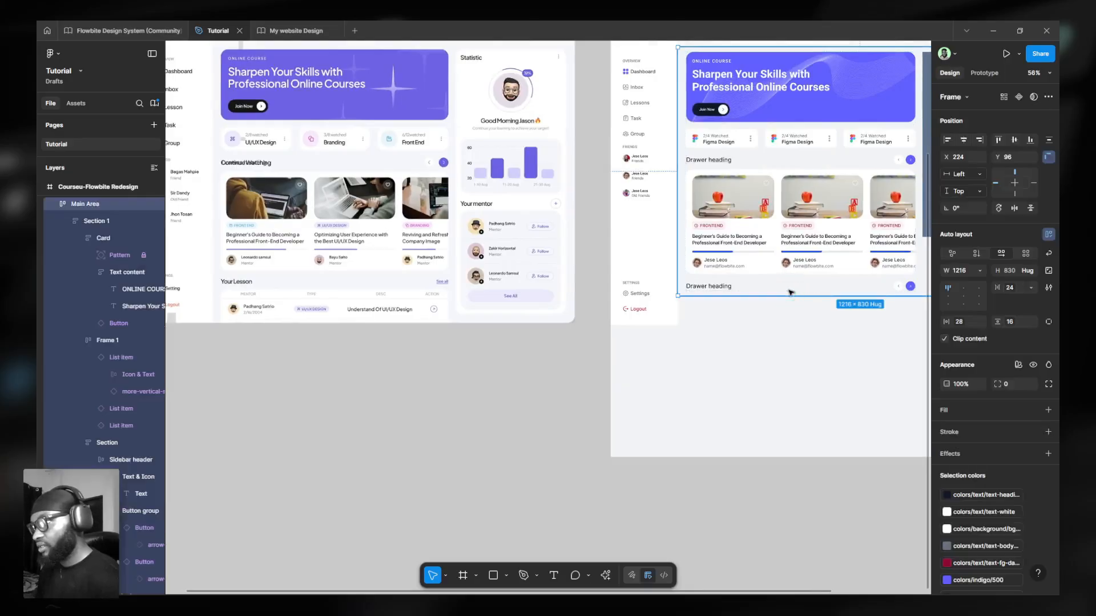
{"action": "left_click", "coordinate": [789, 291]}
{"action": "key", "text": "ctrl"}
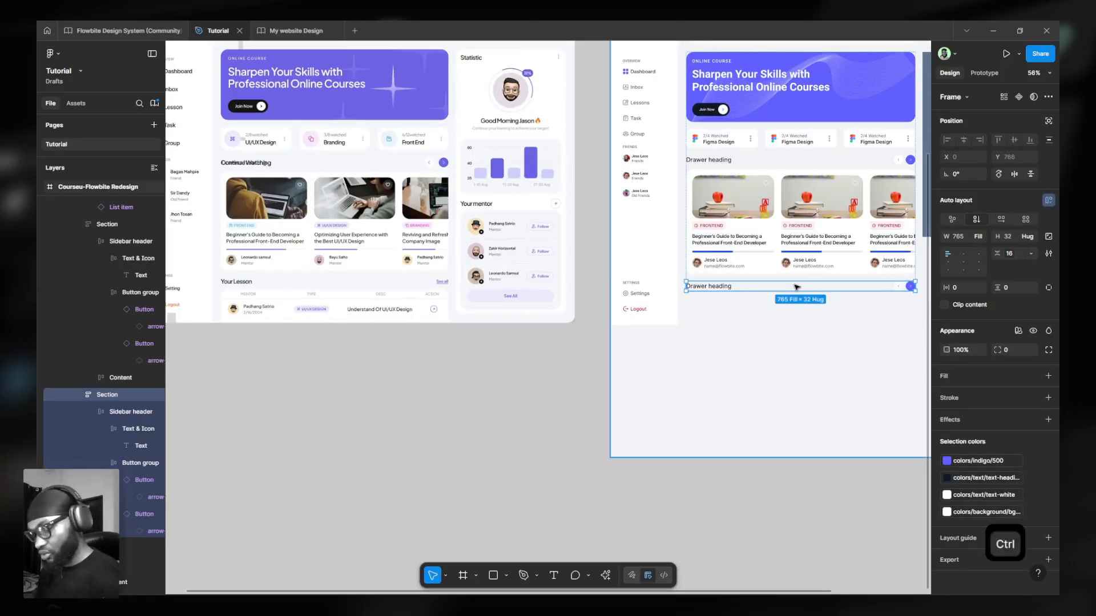
{"action": "key", "text": "ctrl+v"}
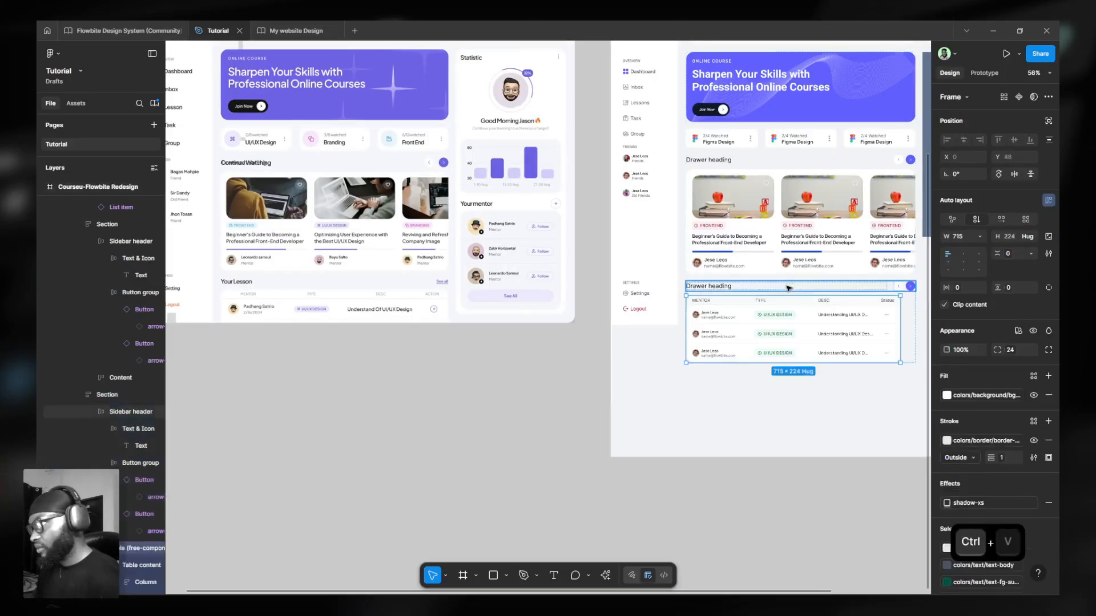
Set the pasted table's width to fill its section container.
{"action": "scroll", "coordinate": [819, 334], "scroll_direction": "right", "scroll_amount": 2}
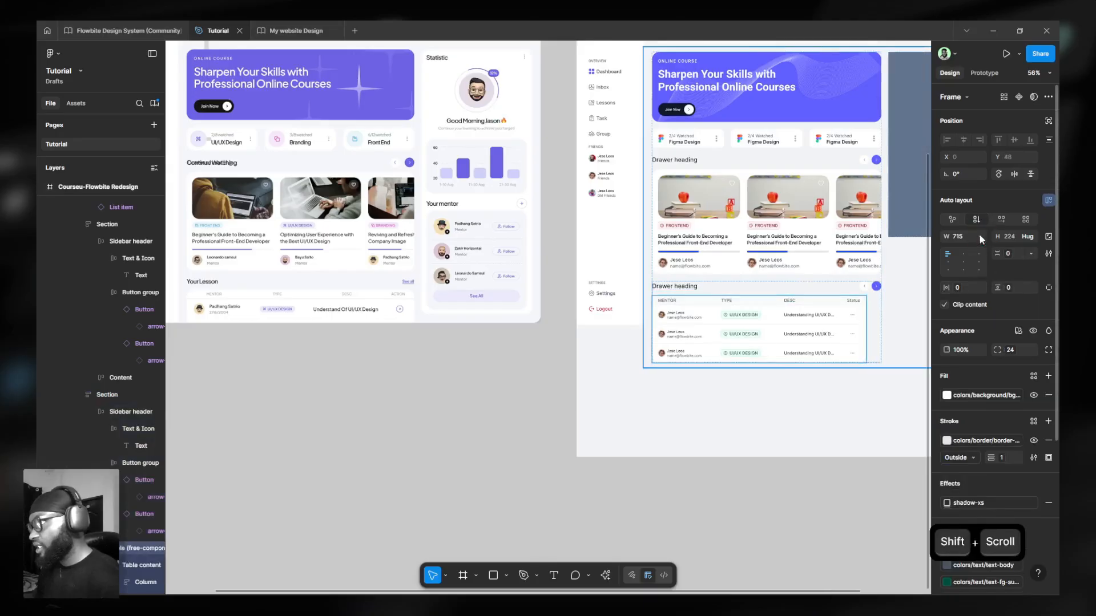
{"action": "left_click", "coordinate": [980, 236]}
{"action": "left_click", "coordinate": [948, 262]}
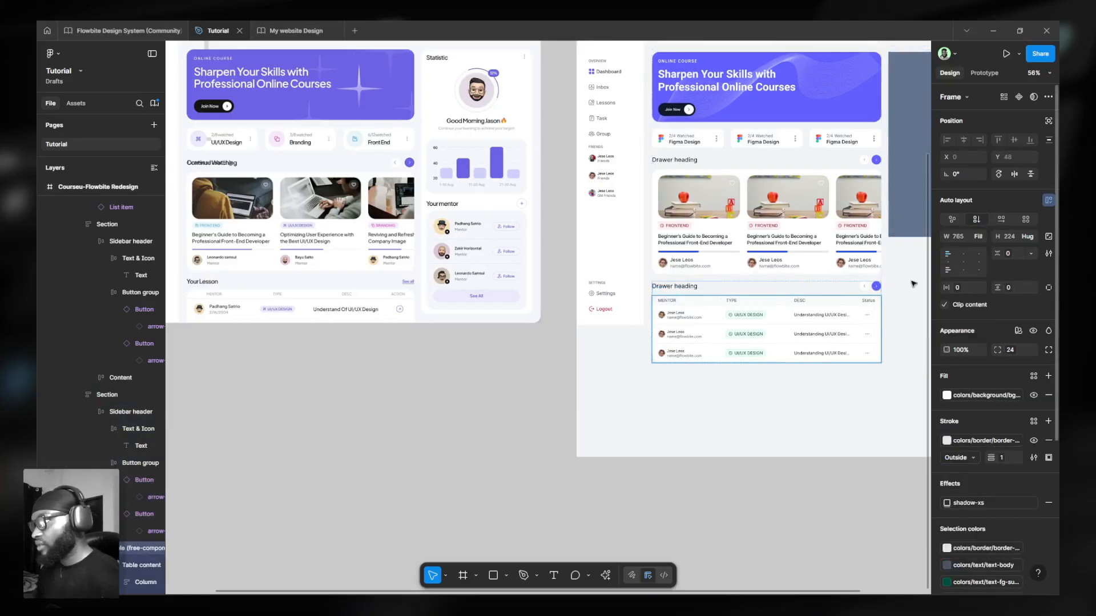
Check the placed table up close and compare the redesign with the reference's Statistic and Your mentor panels.
{"action": "scroll", "coordinate": [840, 379], "scroll_direction": "right", "scroll_amount": 4}
{"action": "scroll", "coordinate": [822, 373], "scroll_direction": "right", "scroll_amount": 3}
{"action": "scroll", "coordinate": [638, 299], "scroll_direction": "up", "scroll_amount": 5}
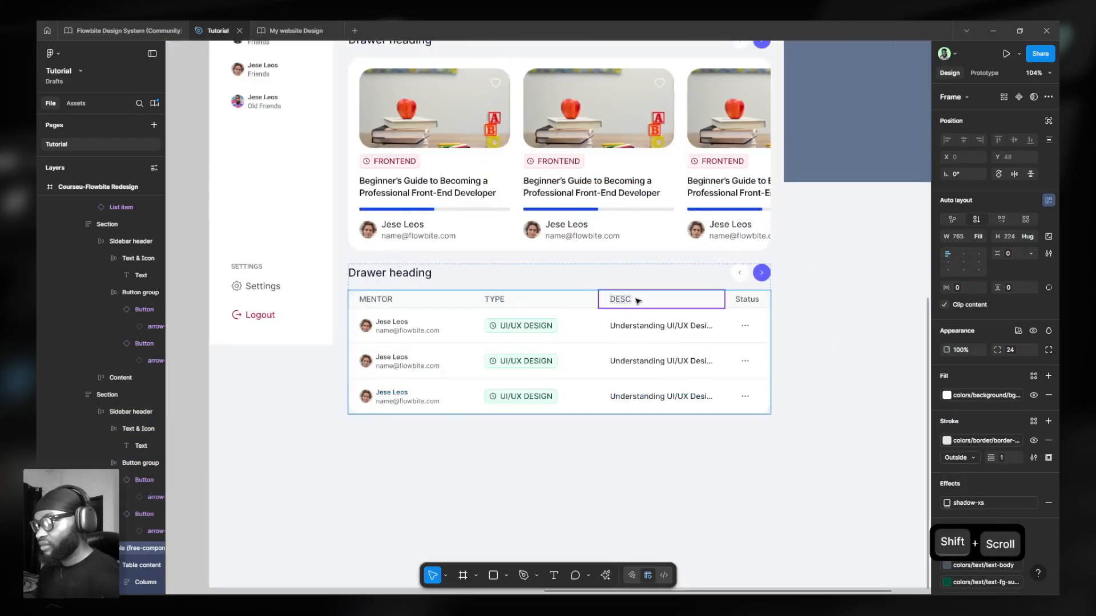
{"action": "scroll", "coordinate": [634, 291], "scroll_direction": "up", "scroll_amount": 1}
{"action": "scroll", "coordinate": [667, 311], "scroll_direction": "down", "scroll_amount": 8}
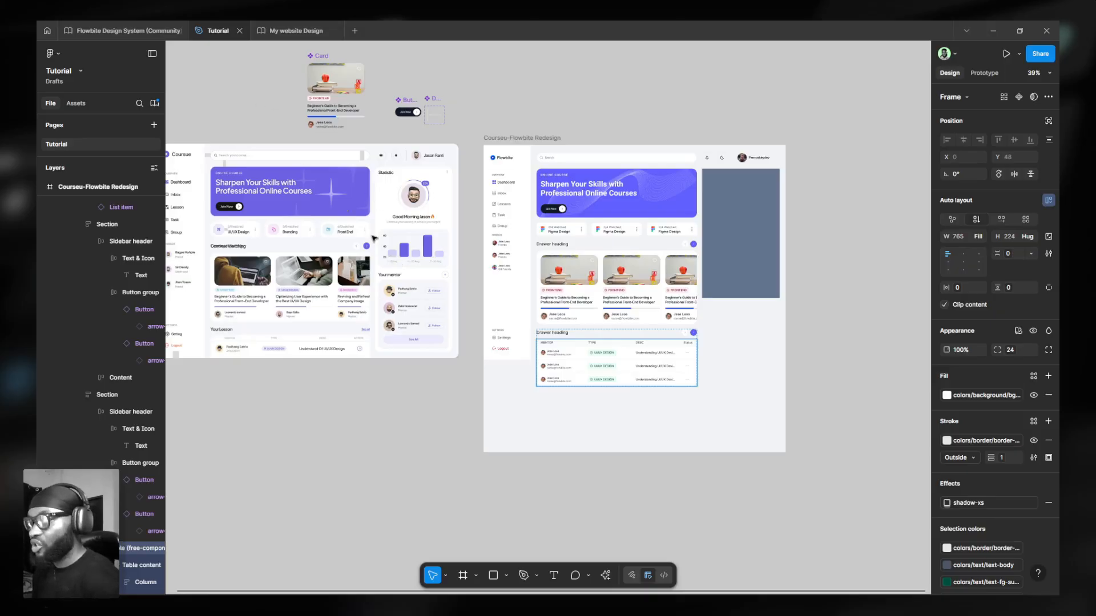
{"action": "scroll", "coordinate": [372, 239], "scroll_direction": "up", "scroll_amount": 5, "text": "ctrl"}
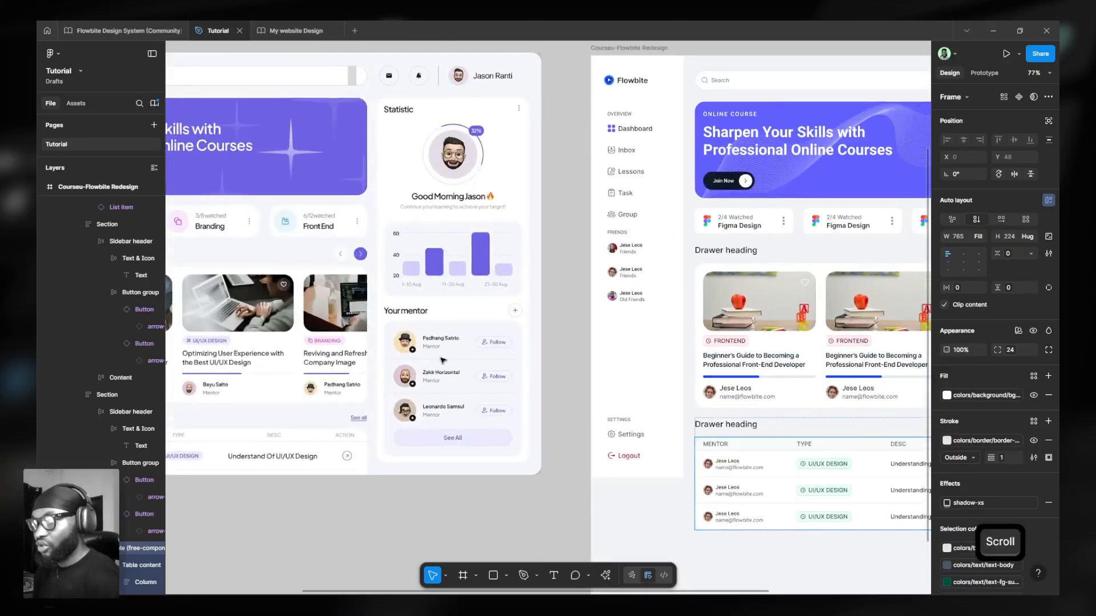
{"action": "scroll", "coordinate": [472, 258], "scroll_direction": "down", "scroll_amount": 6, "text": "ctrl"}
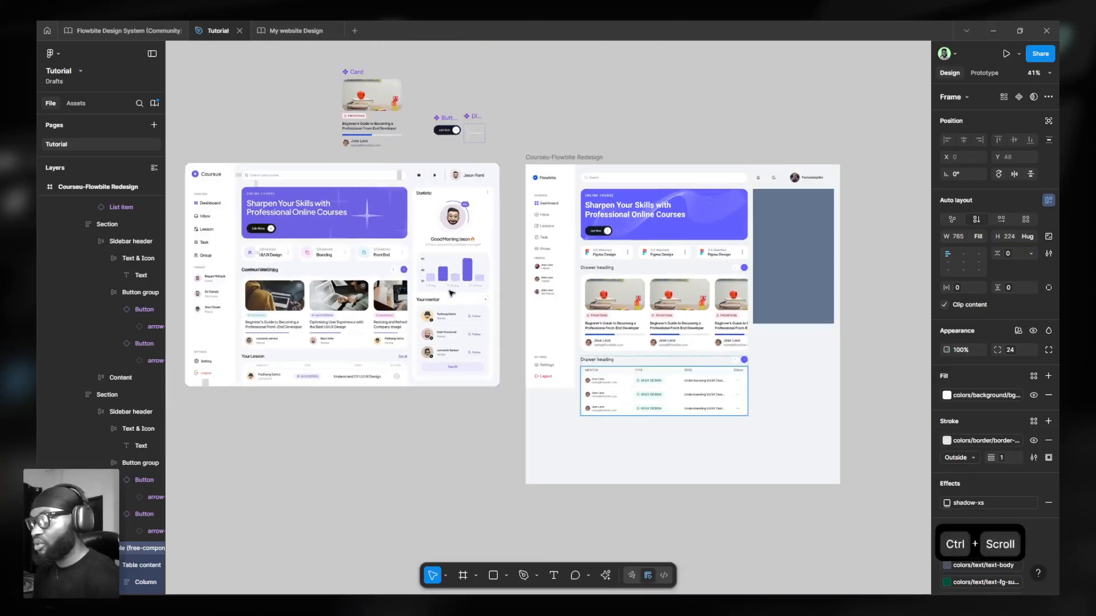